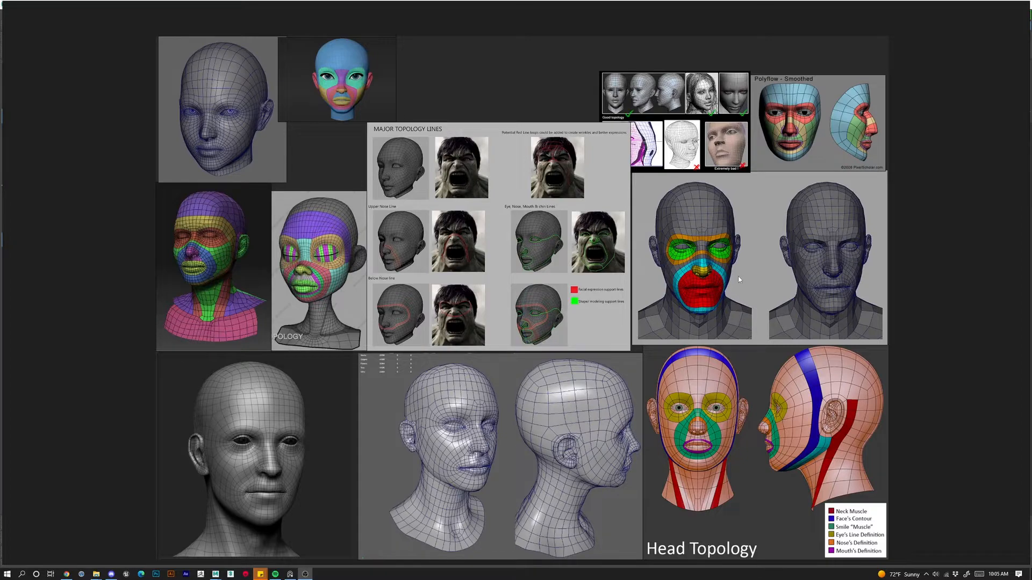
Examine the colour-coded face loop references, following the loops around the eyes, nose, mouth, jaw and neck.
scroll(739, 279, up, 3)
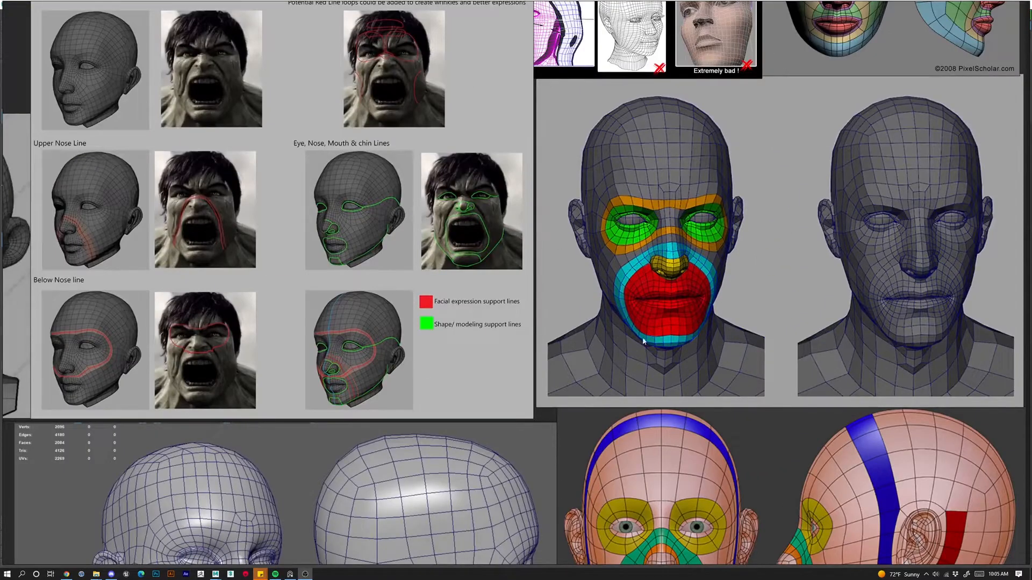
middle_drag(738, 281, 669, 290)
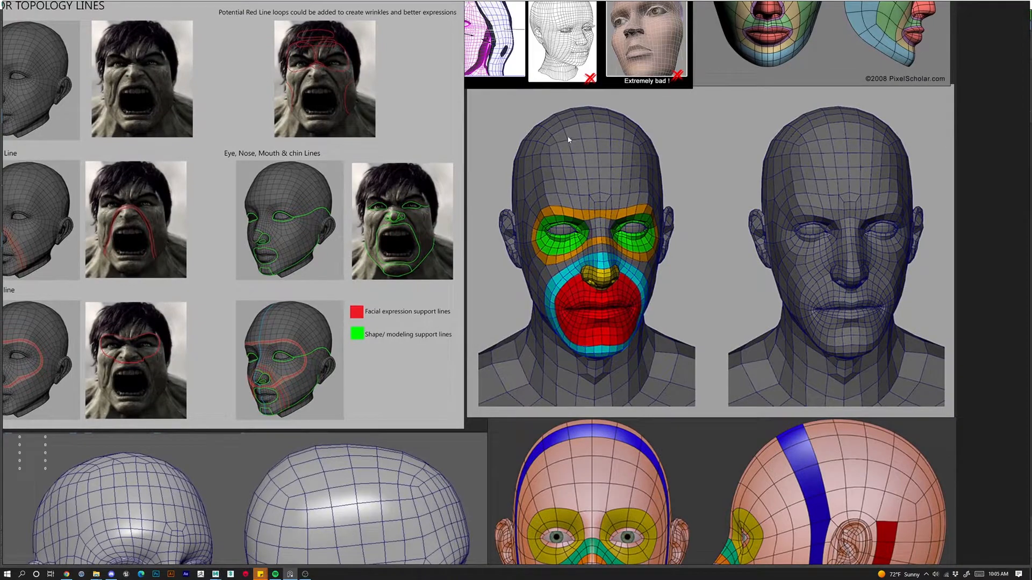
middle_drag(605, 347, 609, 317)
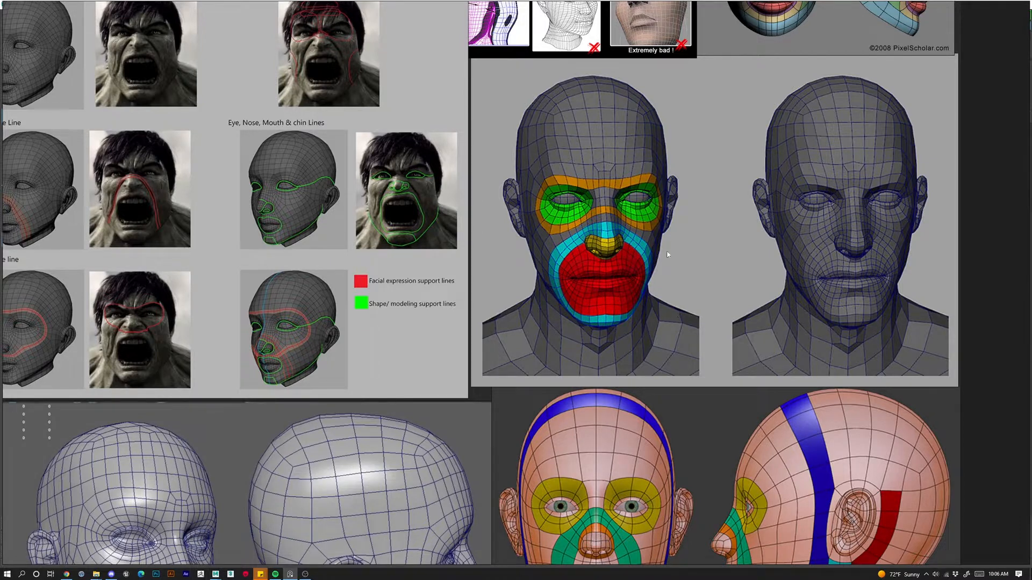
scroll(633, 256, down, 2)
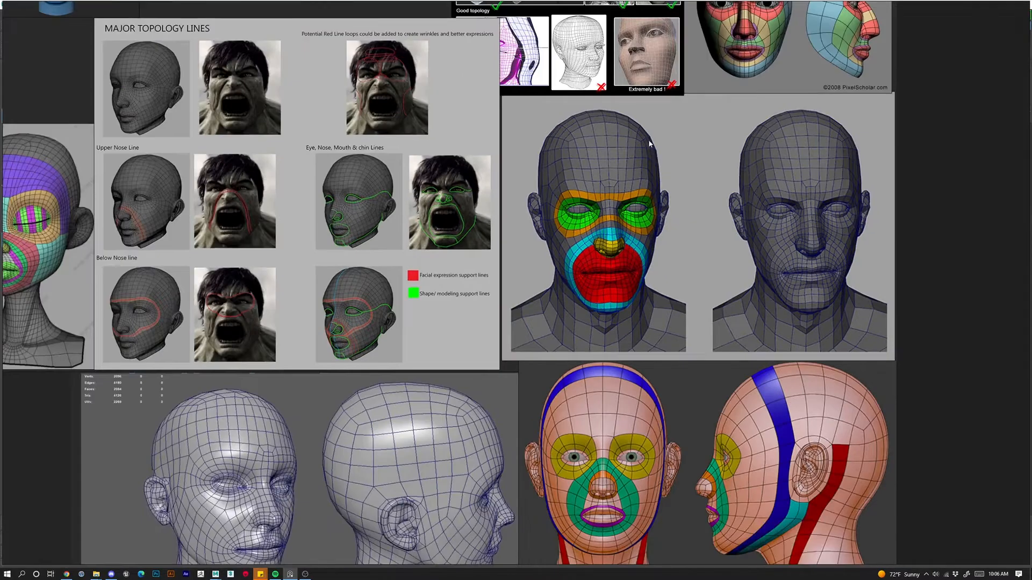
scroll(617, 276, up, 1)
middle_drag(569, 331, 570, 239)
mouse_move(652, 328)
middle_down()
mouse_move(612, 282)
mouse_move(612, 186)
middle_up()
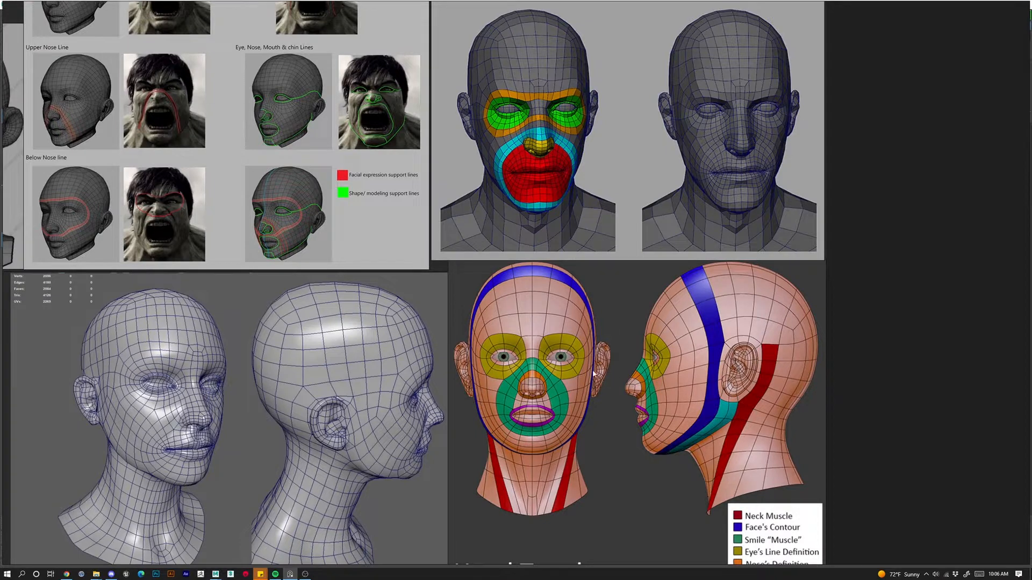
middle_drag(539, 415, 564, 402)
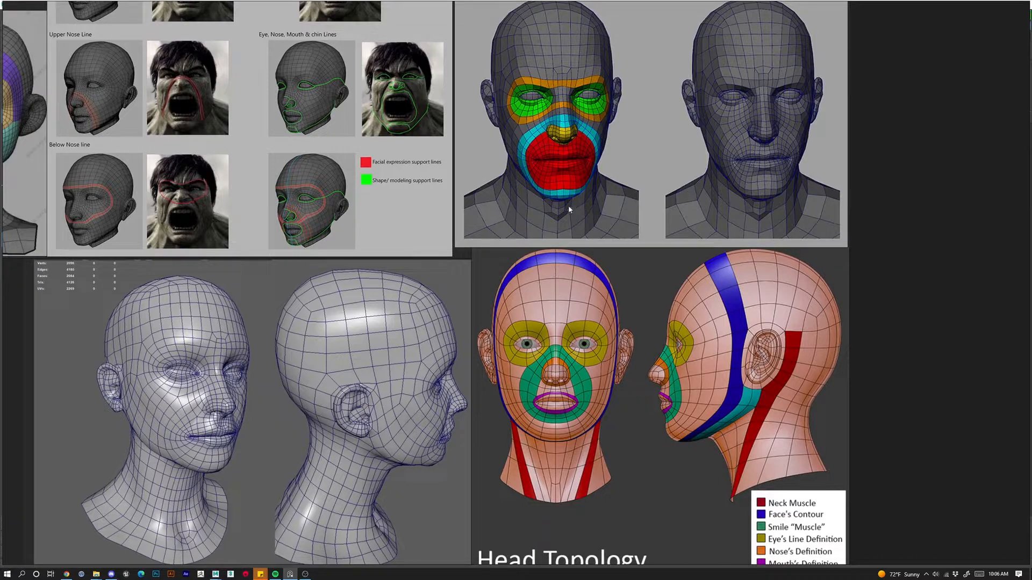
scroll(535, 219, down, 2)
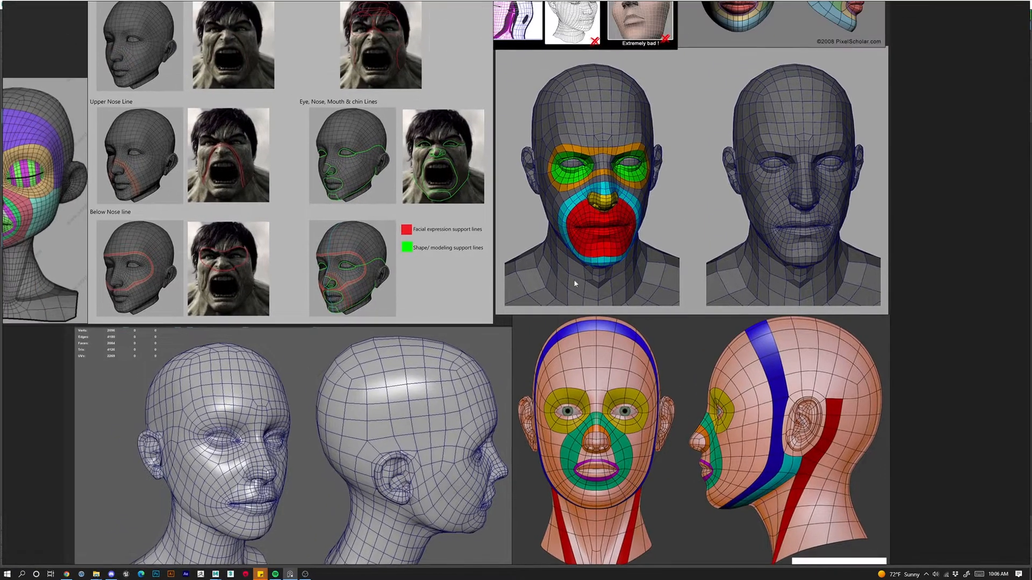
scroll(572, 268, down, 2)
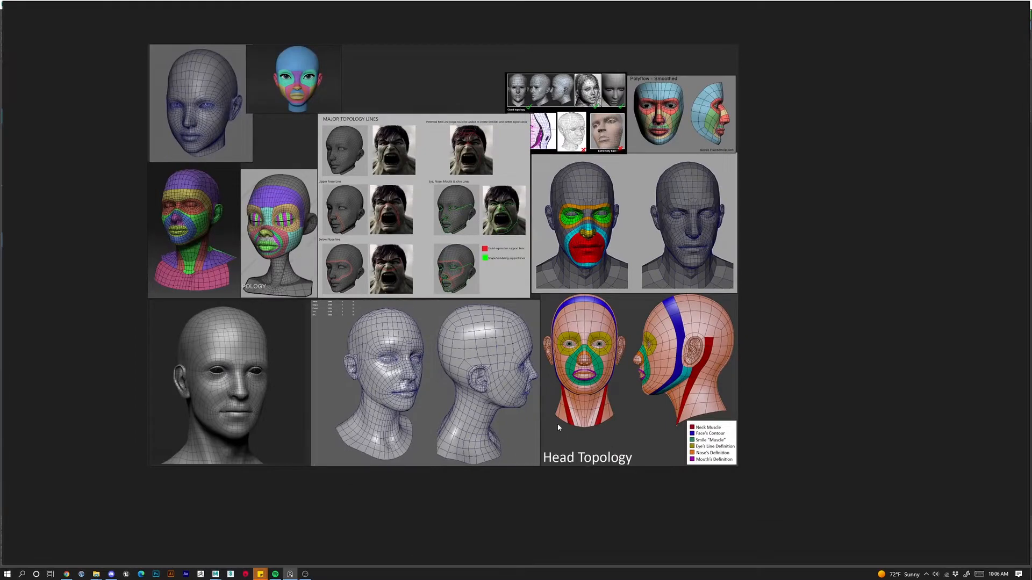
Study the edge flow on the grey wireframe heads, the coloured busts and the Major Topology Lines reference.
scroll(535, 414, up, 3)
middle_drag(365, 348, 375, 343)
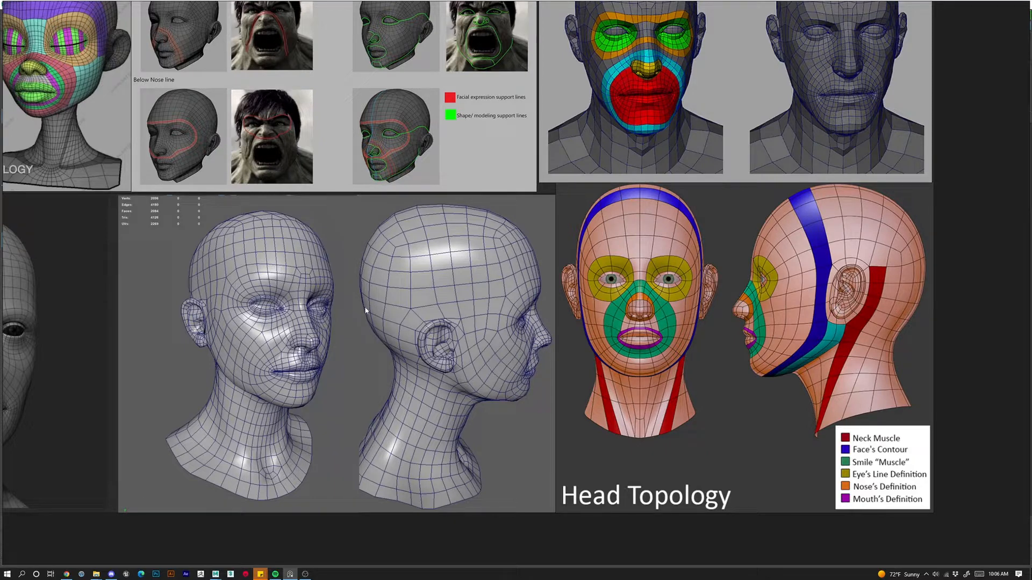
middle_drag(315, 322, 535, 327)
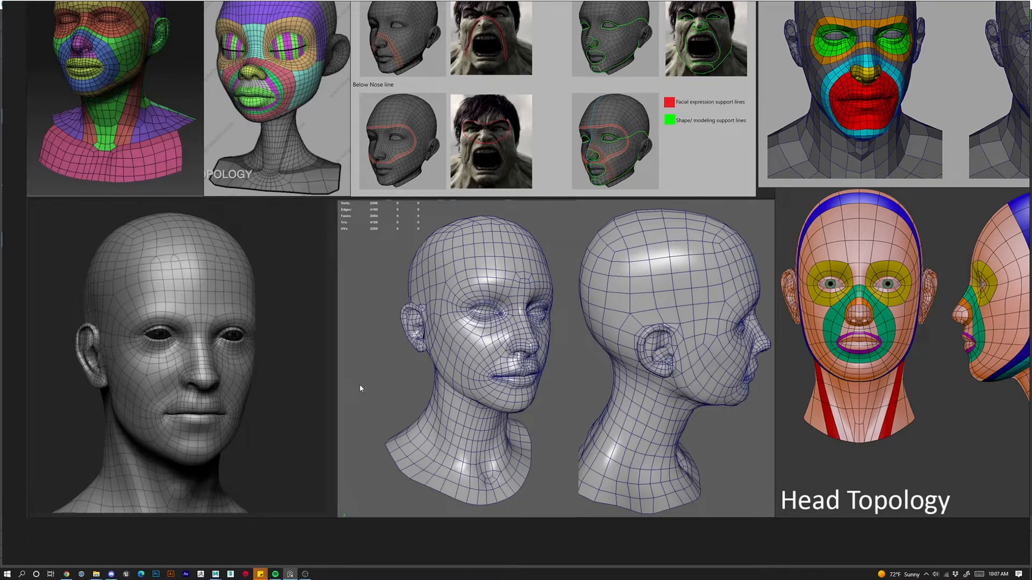
middle_drag(339, 380, 405, 418)
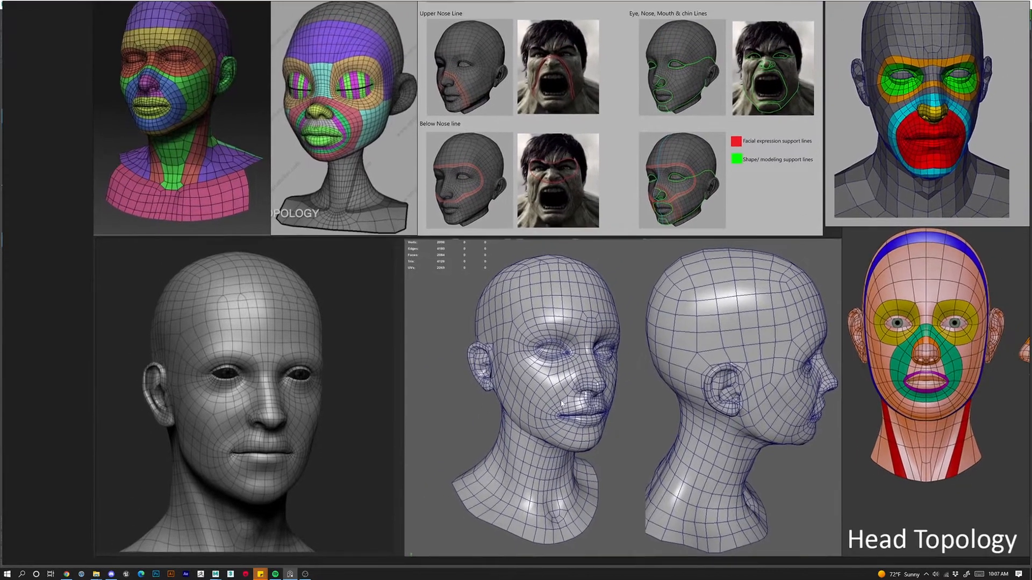
middle_drag(490, 179, 458, 331)
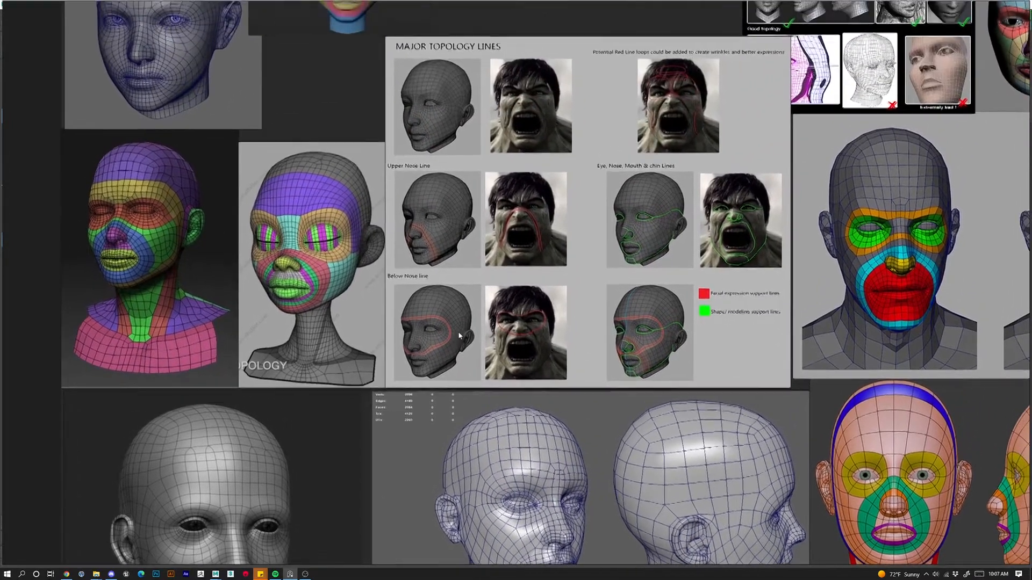
middle_drag(357, 140, 340, 222)
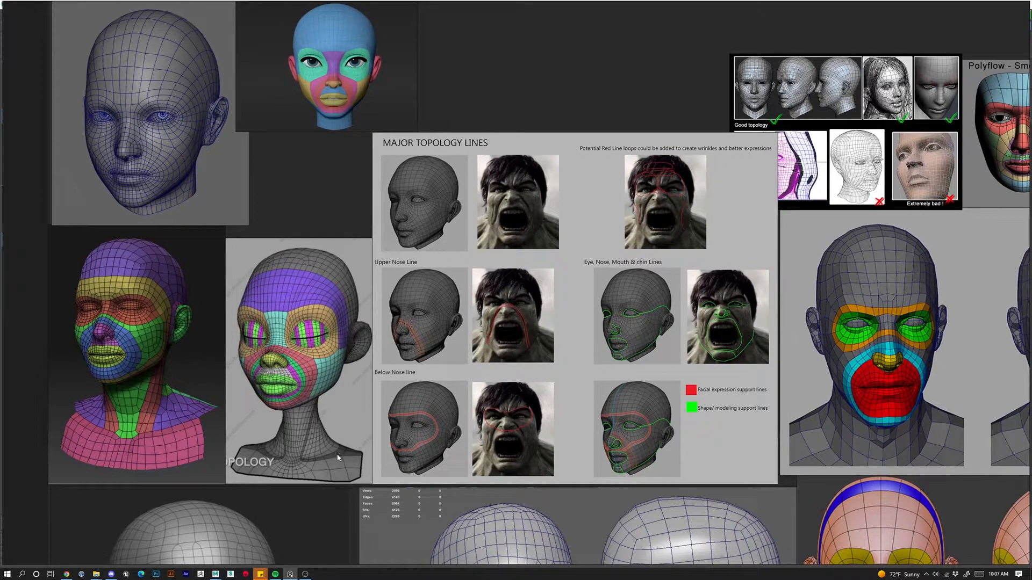
middle_drag(323, 456, 291, 406)
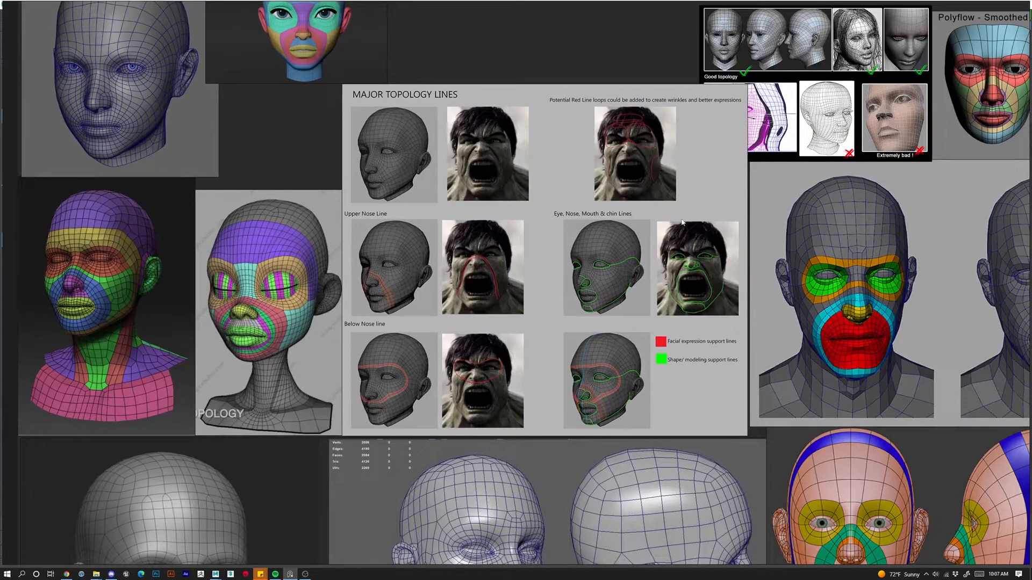
Compare the good, bad and extremely bad head topology examples, and review the whole reference board.
middle_drag(690, 173, 445, 245)
scroll(573, 191, up, 5)
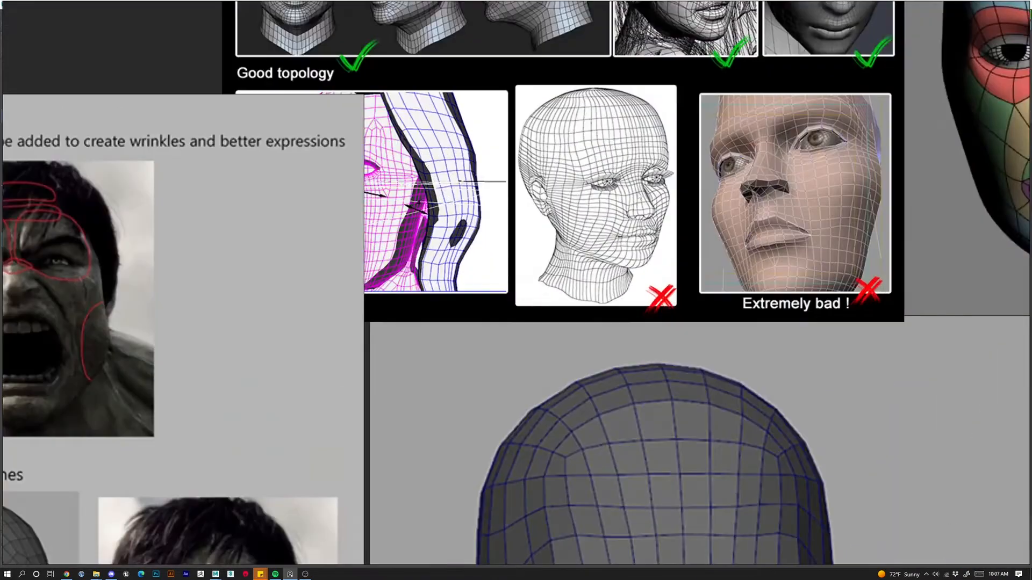
middle_drag(642, 153, 634, 311)
click(572, 219)
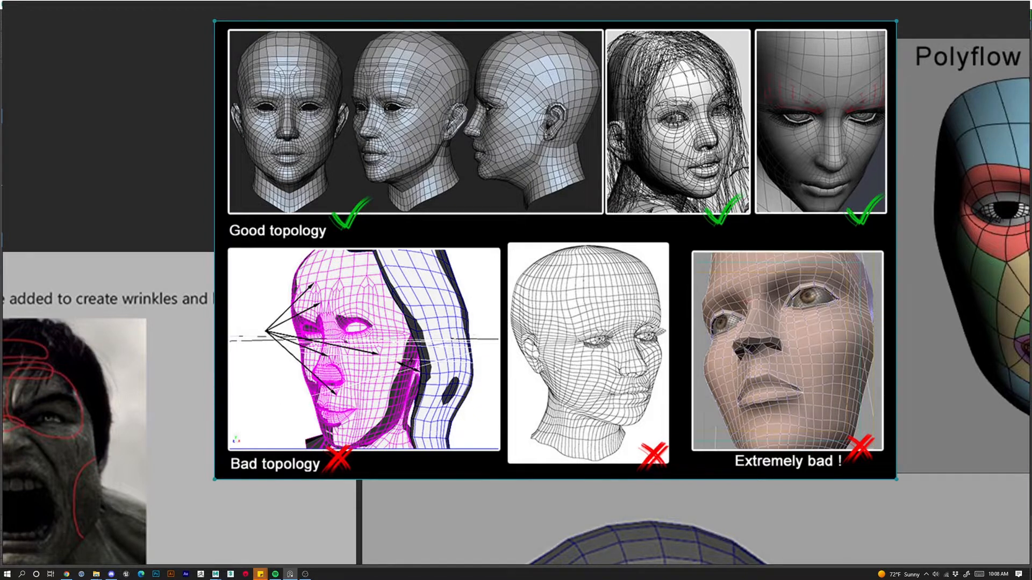
scroll(543, 391, down, 5)
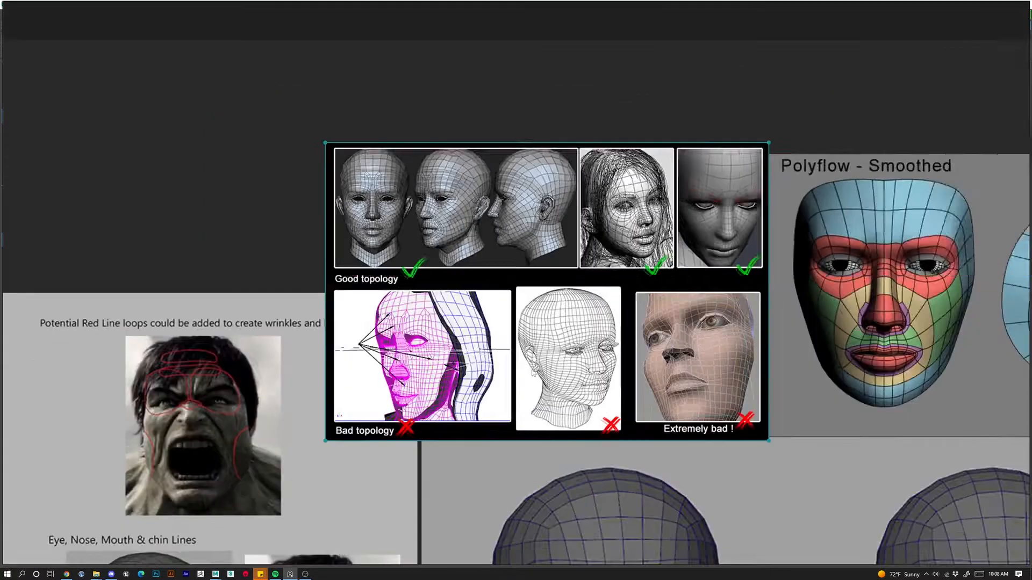
middle_drag(558, 447, 586, 137)
scroll(604, 327, down, 4)
middle_drag(515, 464, 531, 342)
scroll(550, 334, down, 4)
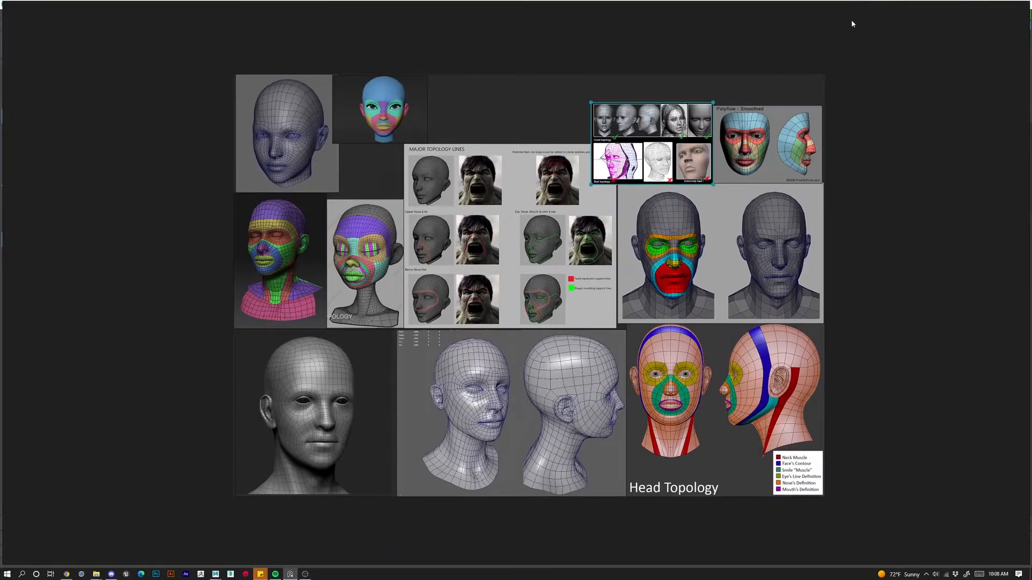
Switch to Maya, bring up the modeling tools, and try to activate Quad Draw with nothing selected.
click(1001, 7)
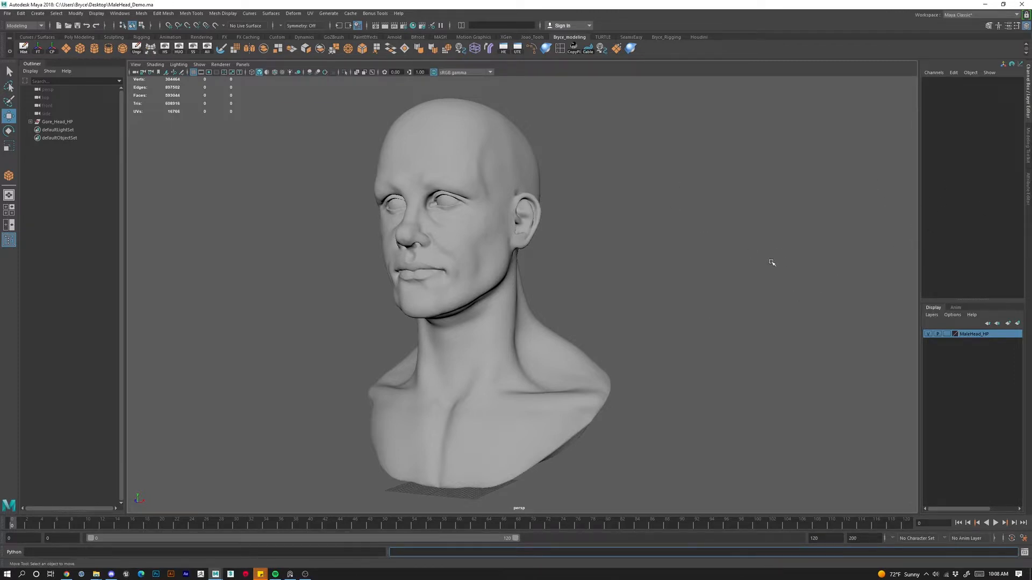
click(1028, 200)
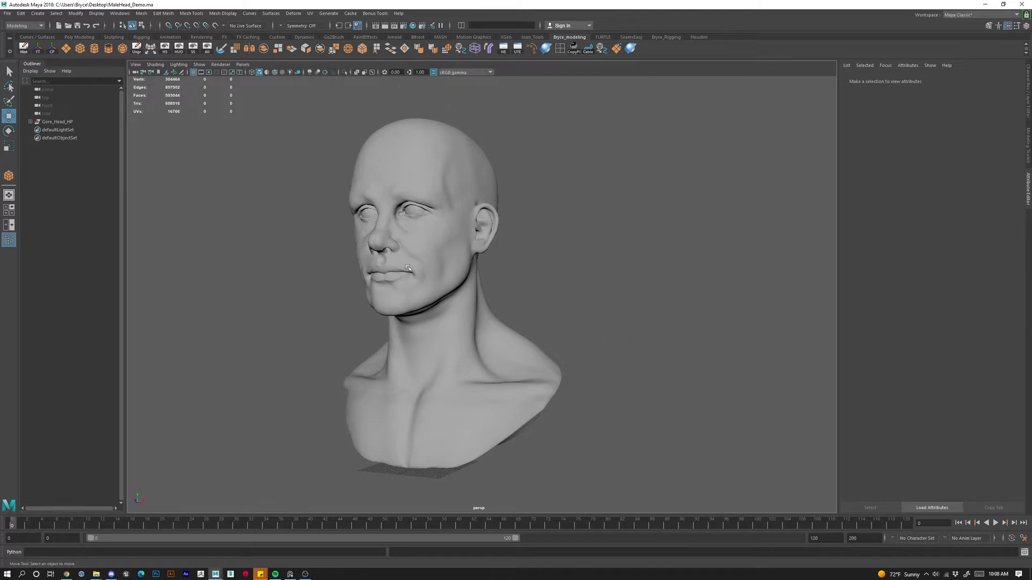
click(1026, 144)
click(997, 312)
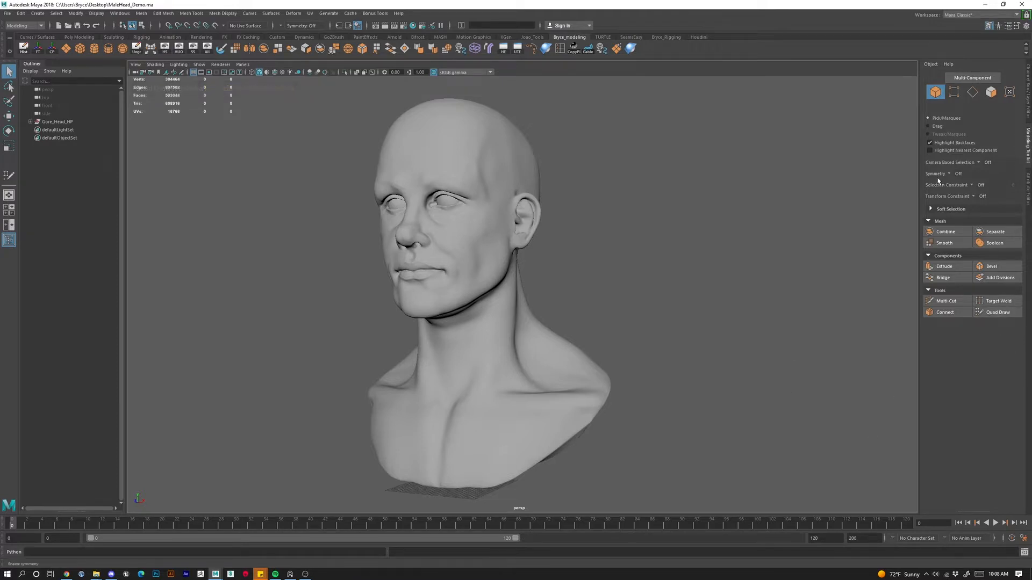
click(987, 312)
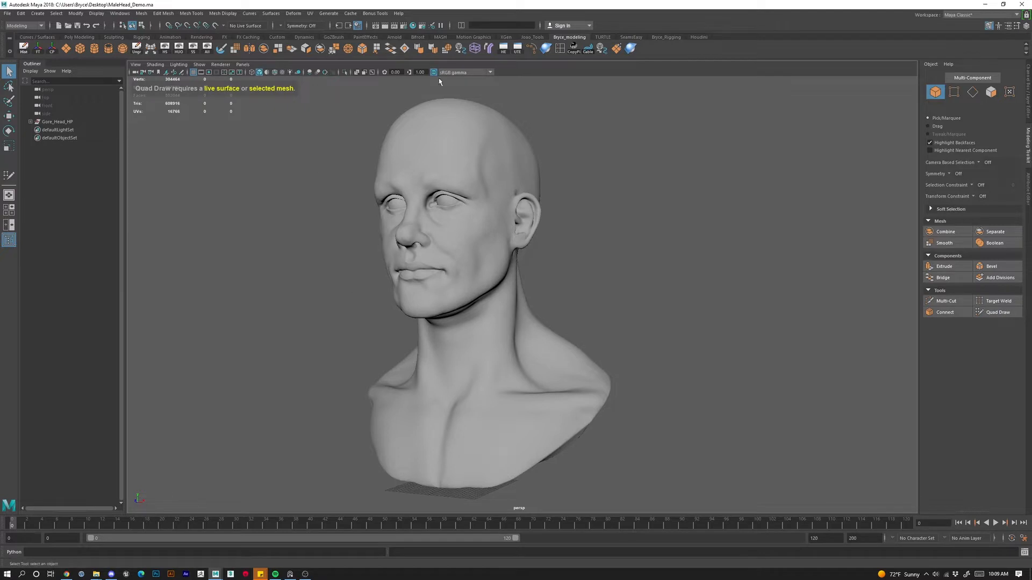
Assign a new Blinn material to the high-poly head mesh and deselect it to inspect the shading.
click(589, 398)
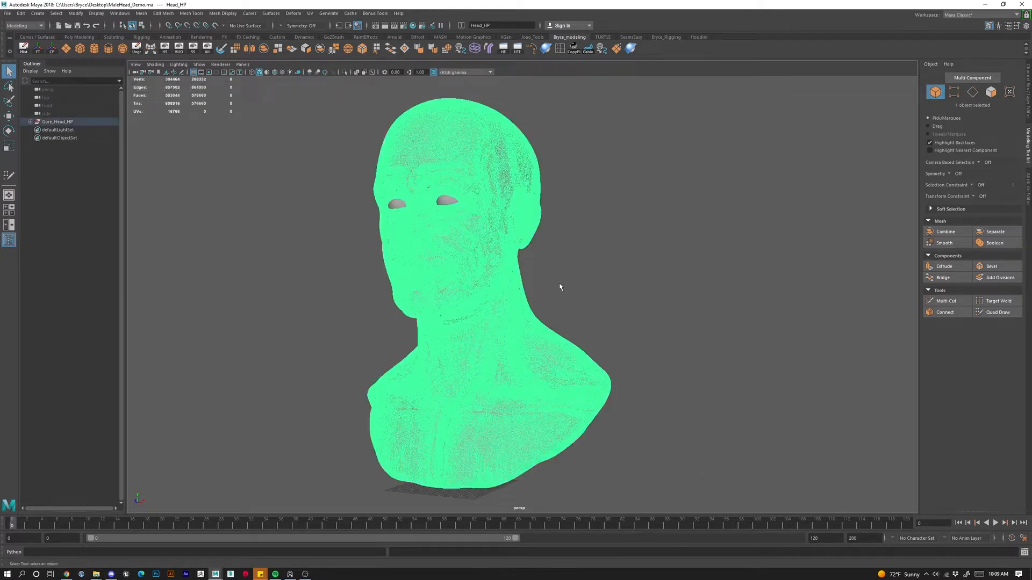
click(758, 294)
click(485, 275)
right_click(473, 262)
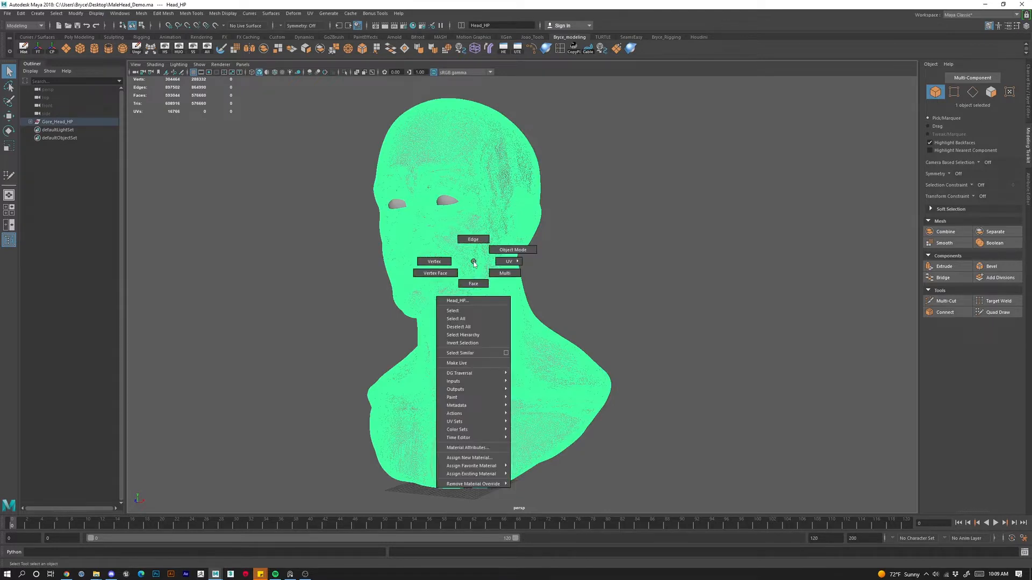
right_drag(473, 262, 513, 250)
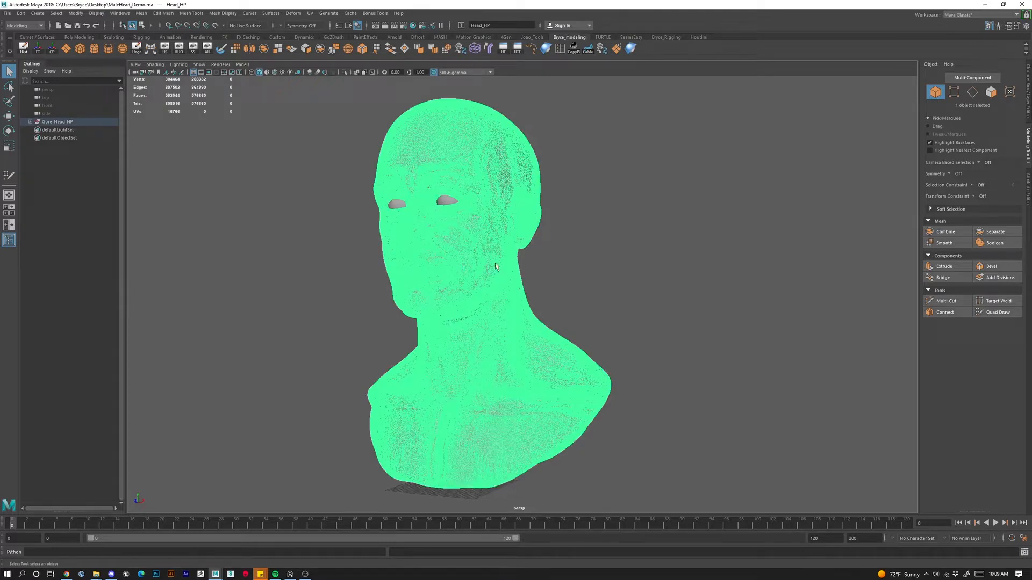
right_click(474, 241)
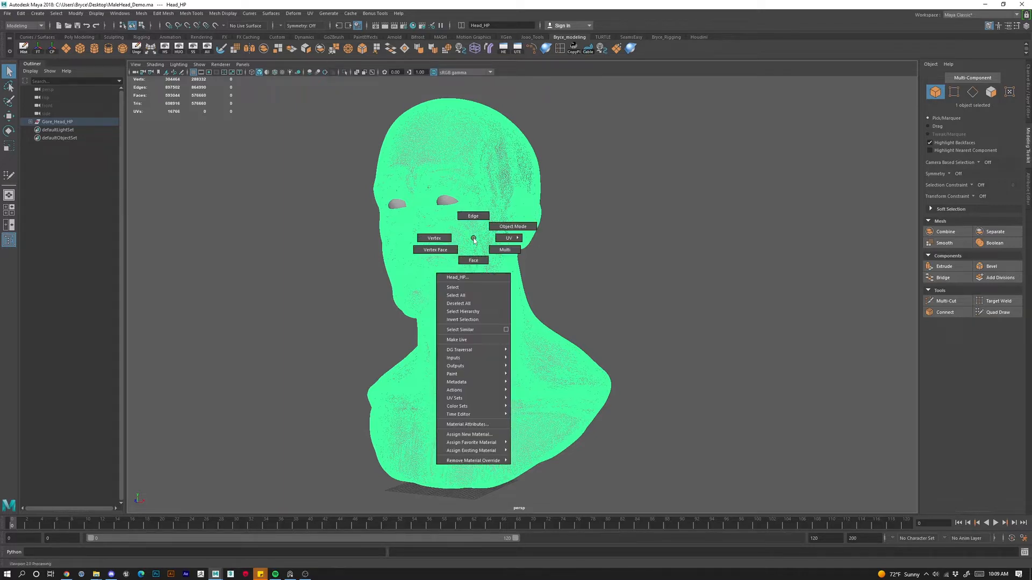
click(473, 260)
right_click(473, 243)
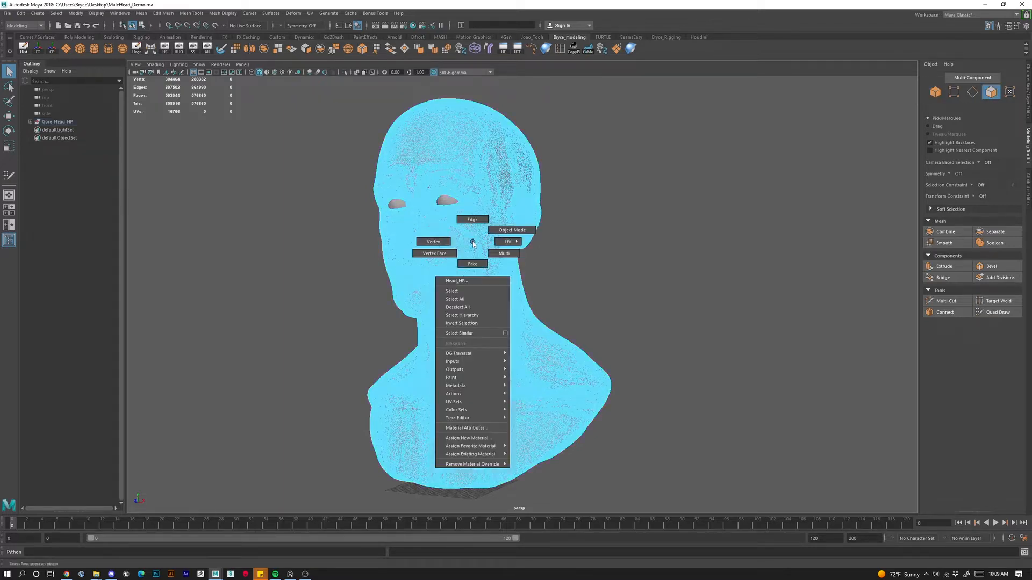
mouse_move(493, 446)
click(524, 447)
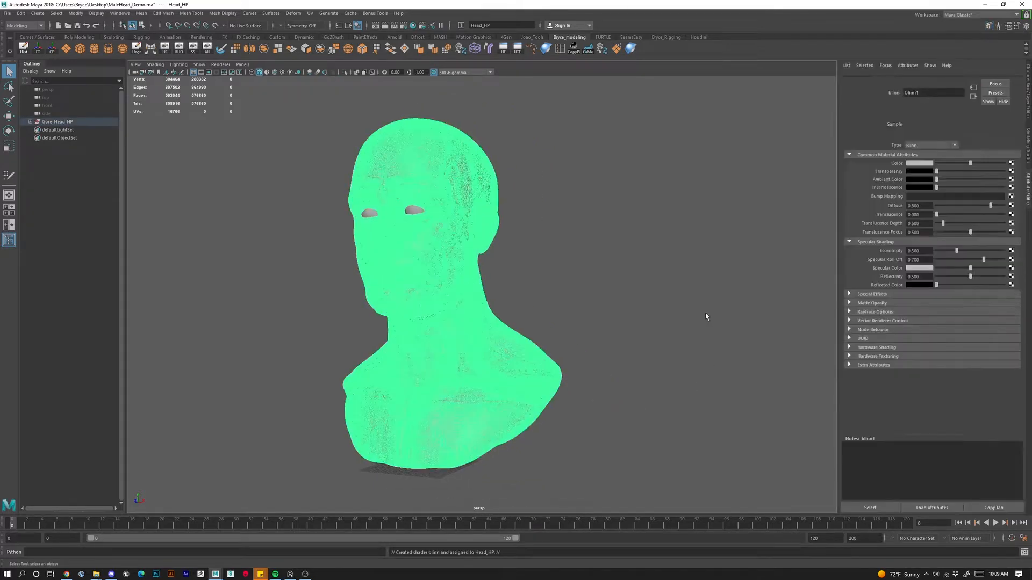
click(706, 316)
scroll(379, 216, up, 3)
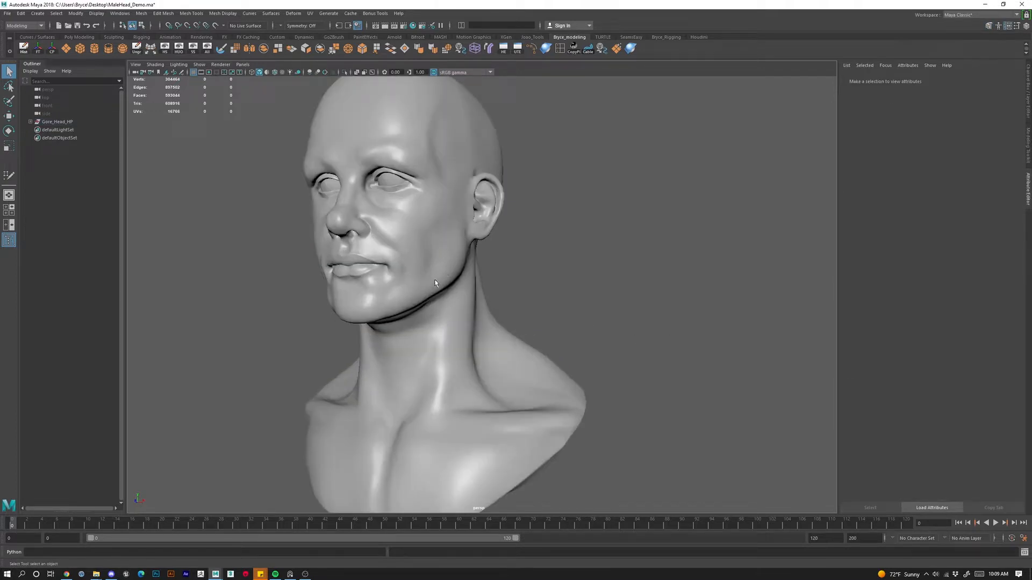
alt+drag(478, 305, 561, 293)
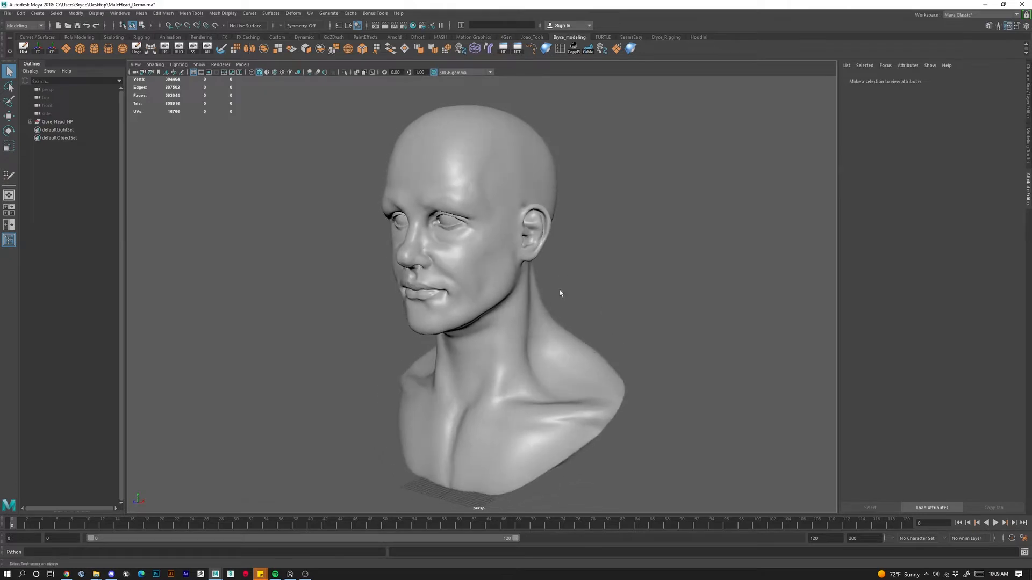
Make the high-poly head a live surface and activate Quad Draw.
click(496, 154)
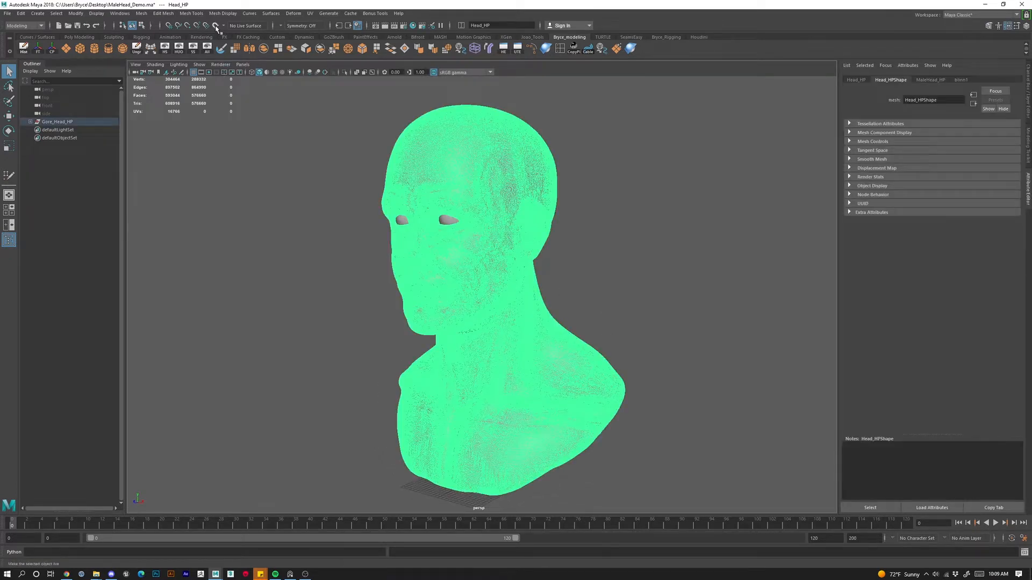
click(216, 26)
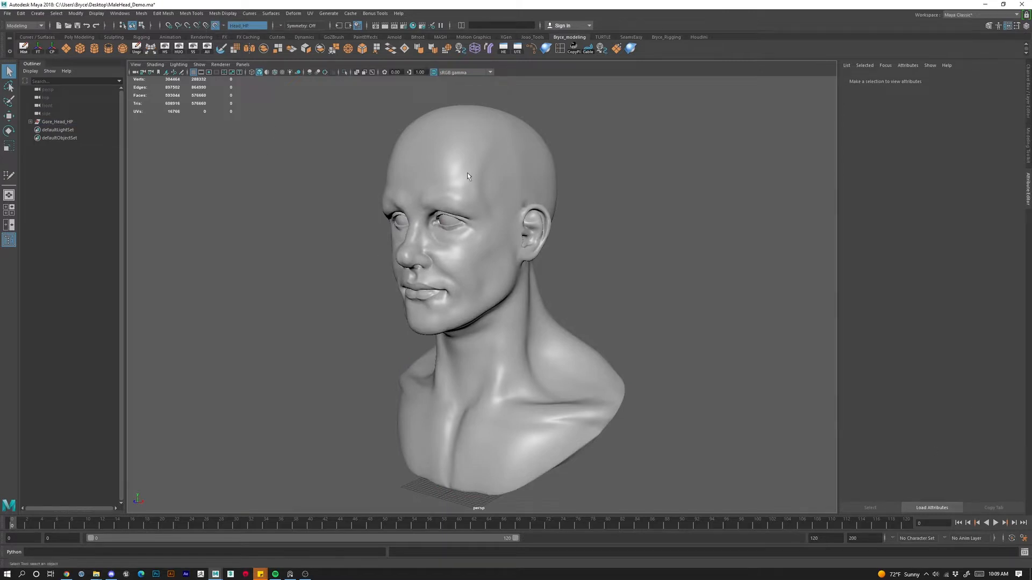
mouse_move(369, 131)
mouse_down()
mouse_move(505, 194)
mouse_move(384, 138)
mouse_up()
click(1027, 131)
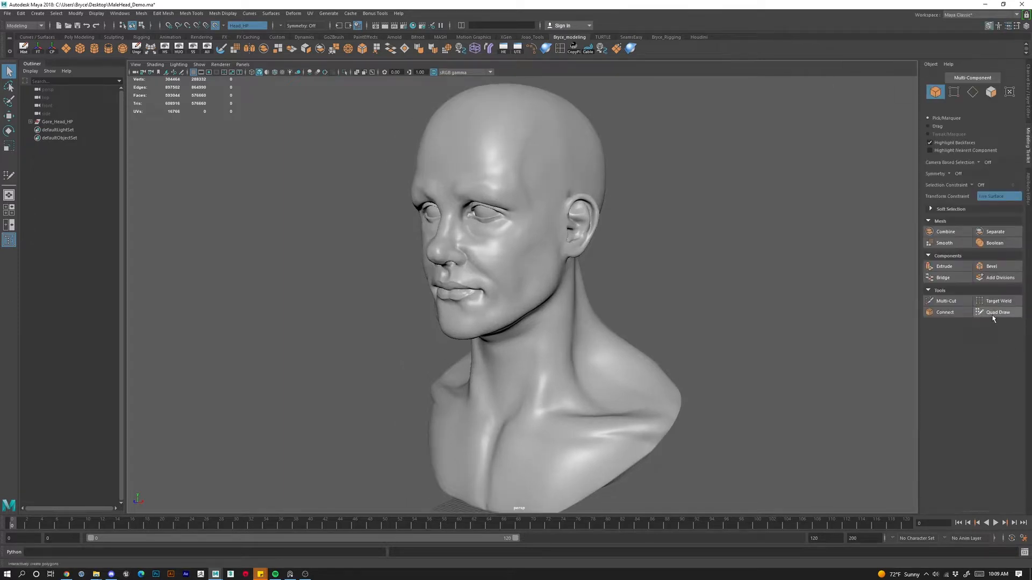
click(998, 312)
alt+right_drag(546, 222, 515, 247)
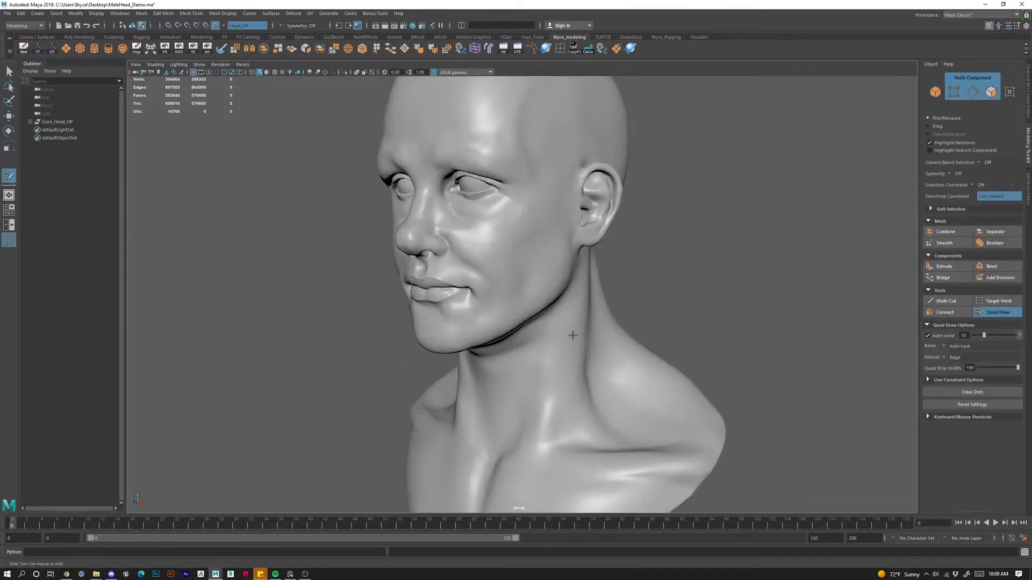
click(473, 258)
click(518, 213)
click(515, 232)
shift+click(487, 233)
key(ctrl+z)
alt+drag(612, 293, 664, 271)
key(ctrl+z)
key(ctrl+z)
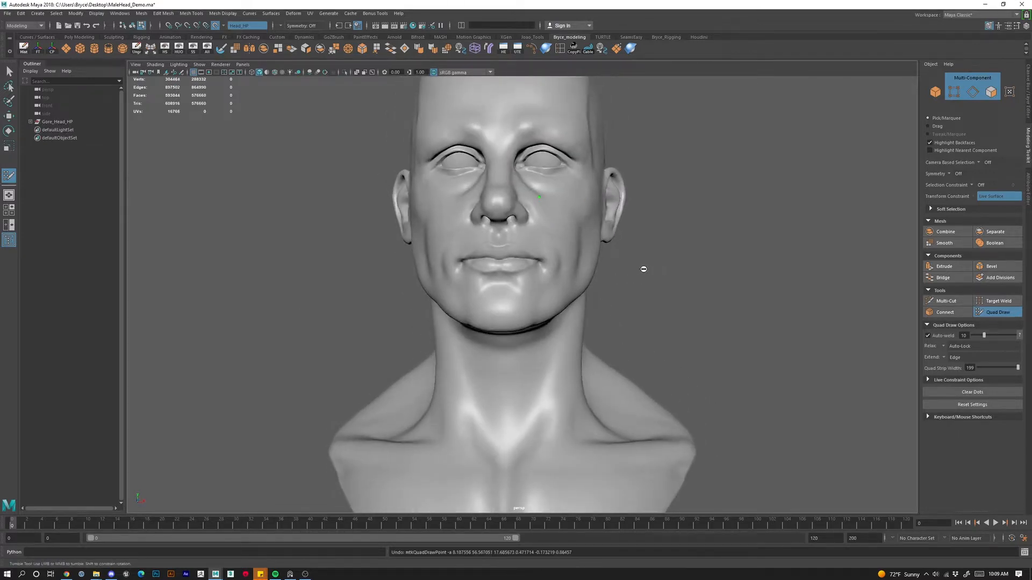
key(ctrl+z)
Set the modeling symmetry to Object X for mirrored Quad Draw work on the head.
alt+middle_drag(665, 182, 659, 263)
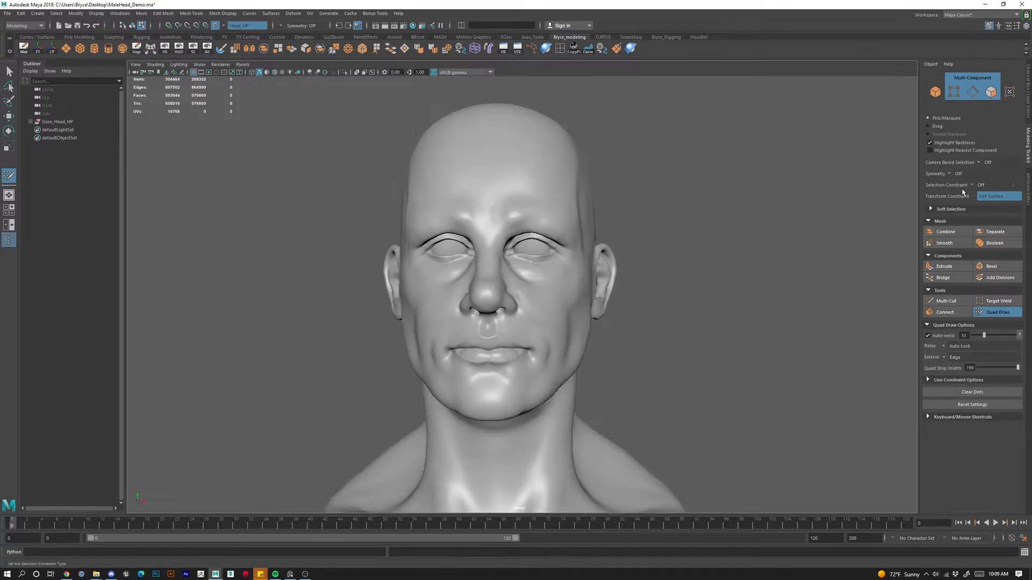
click(955, 174)
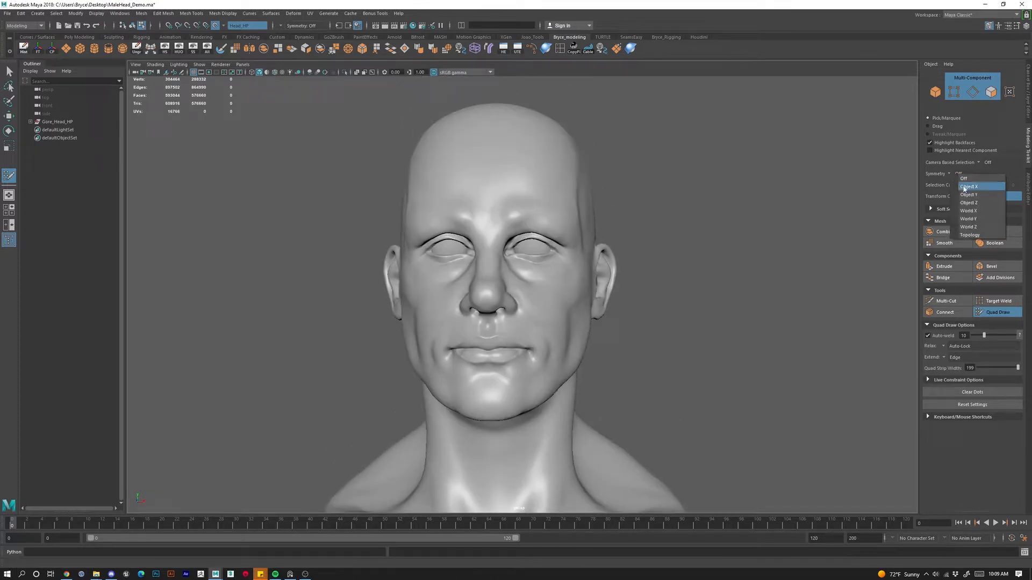
click(962, 186)
click(491, 209)
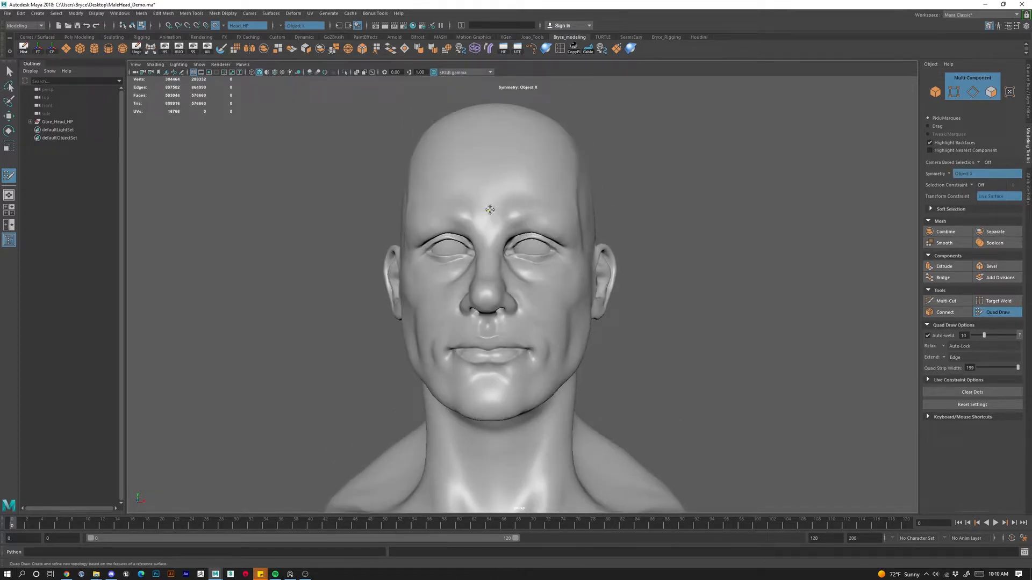
click(495, 167)
click(534, 164)
click(522, 212)
shift+click(524, 185)
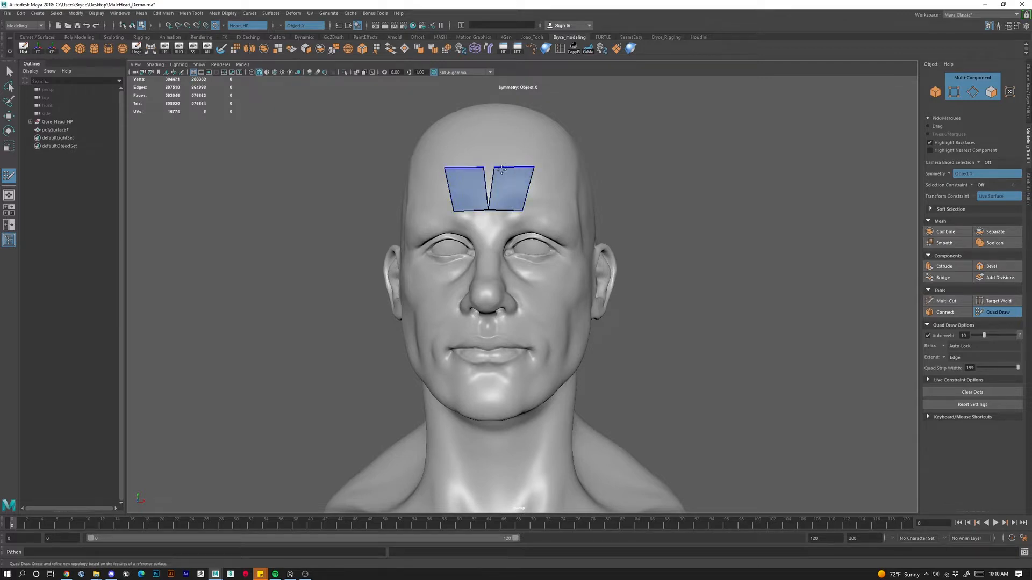
drag(493, 169, 482, 170)
key(ctrl+z)
key(ctrl+z)
key(ctrl+z)
key(ctrl+z)
key(ctrl+z)
key(ctrl+z)
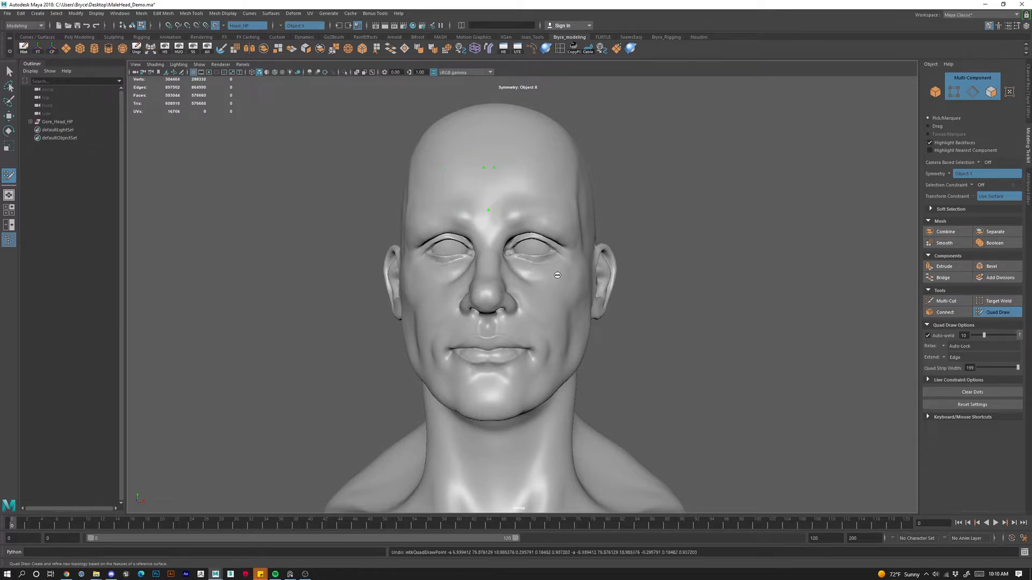
Draw the first quad at the outer corner of the left eye's upper eyelid and adjust its corner to the lid crease.
alt+right_drag(604, 326, 607, 379)
alt+drag(607, 379, 582, 384)
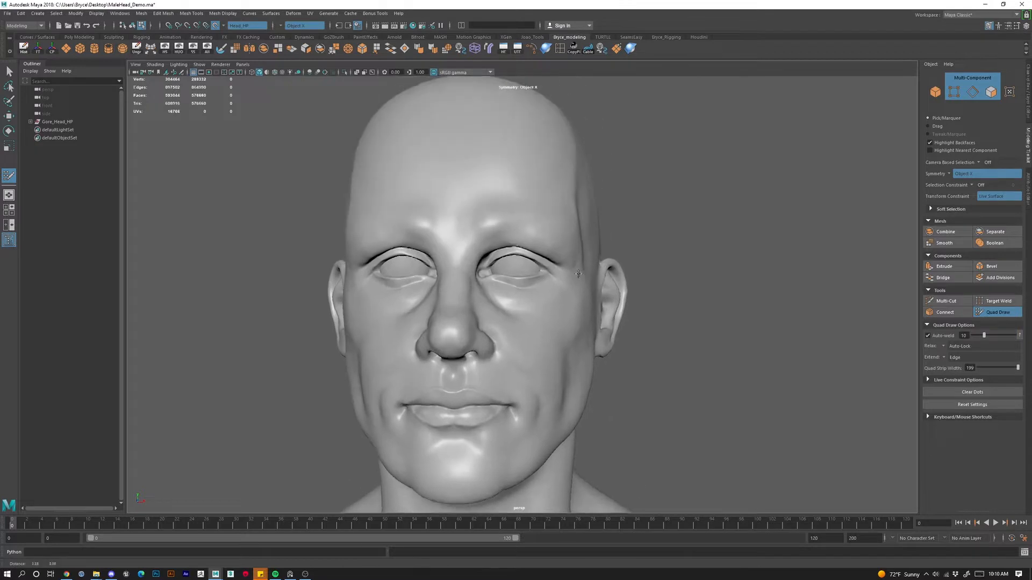
alt+right_drag(554, 355, 566, 389)
alt+middle_drag(566, 389, 520, 337)
alt+drag(515, 339, 495, 341)
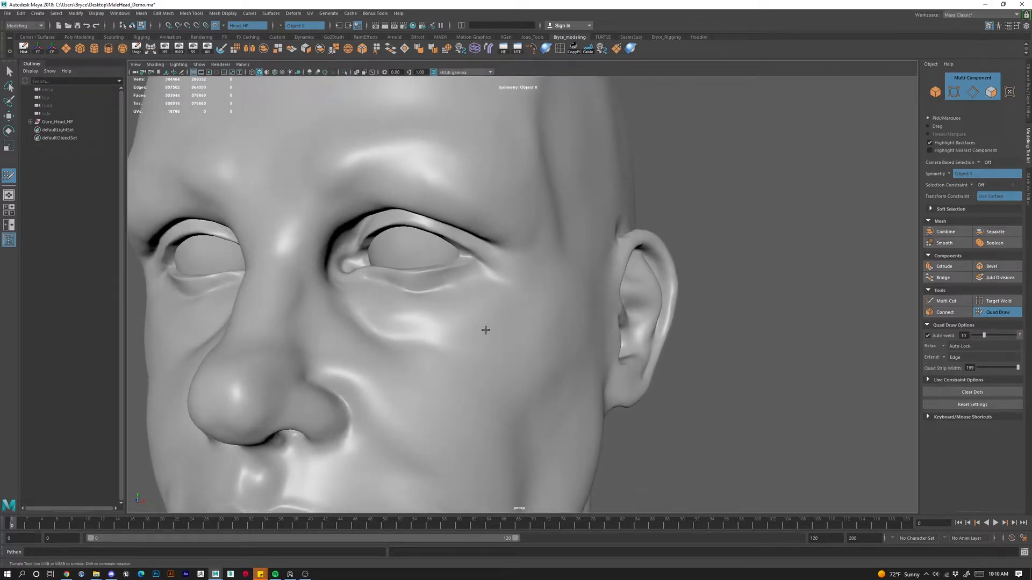
scroll(340, 376, up, 2)
alt+drag(516, 251, 547, 280)
scroll(469, 280, down, 1)
scroll(451, 302, up, 3)
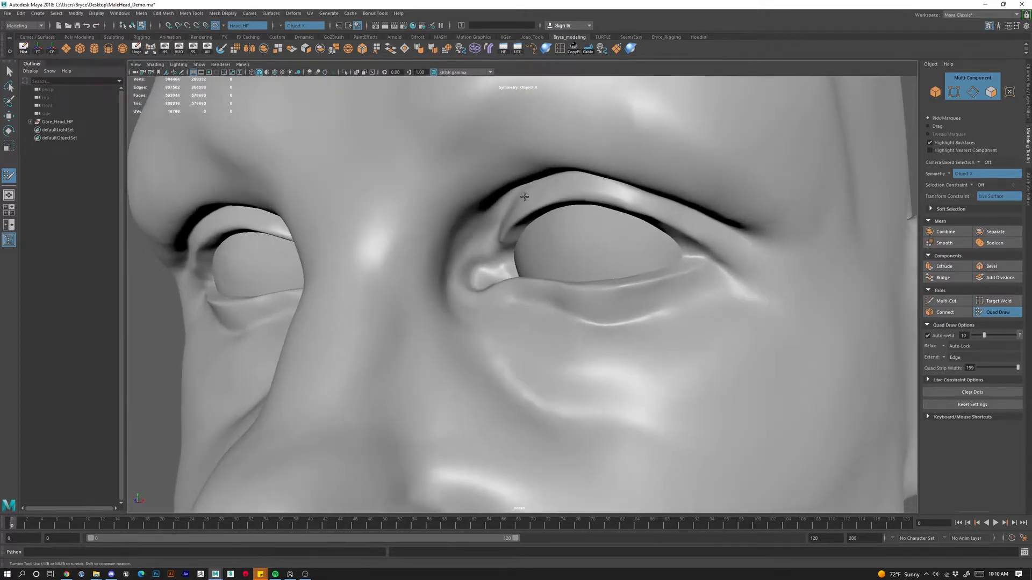
alt+drag(691, 293, 606, 301)
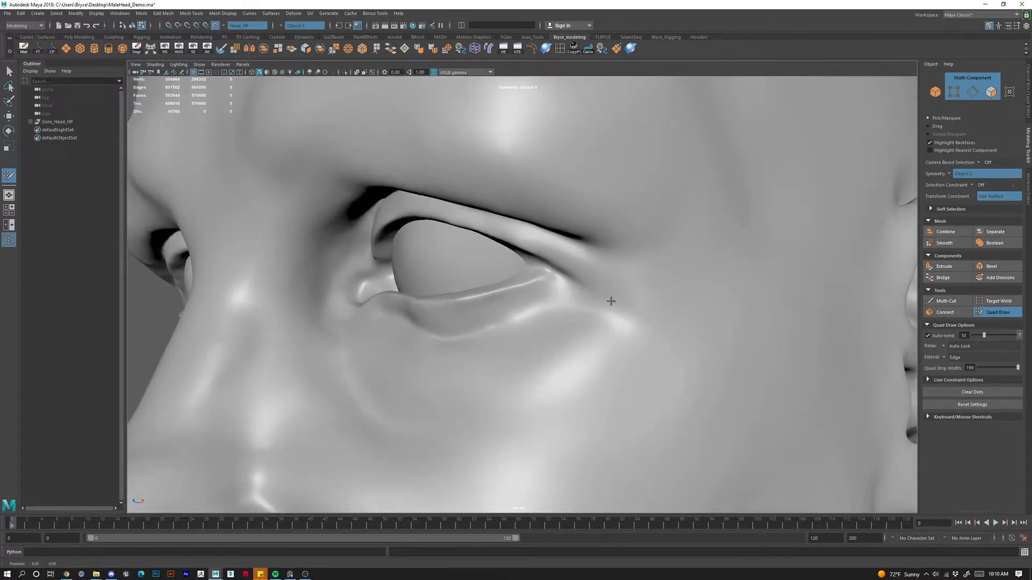
click(555, 272)
click(589, 279)
click(587, 245)
click(558, 244)
shift+click(570, 267)
drag(558, 244, 583, 244)
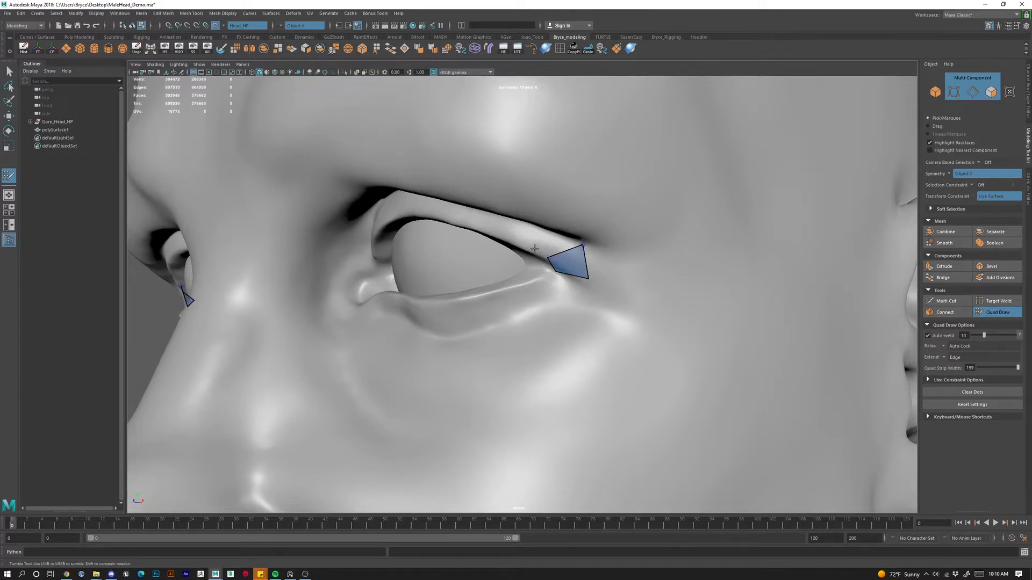
Extend the strip with three more quads along the outer half of the left upper eyelid and adjust its end vertex.
click(546, 226)
shift+click(550, 241)
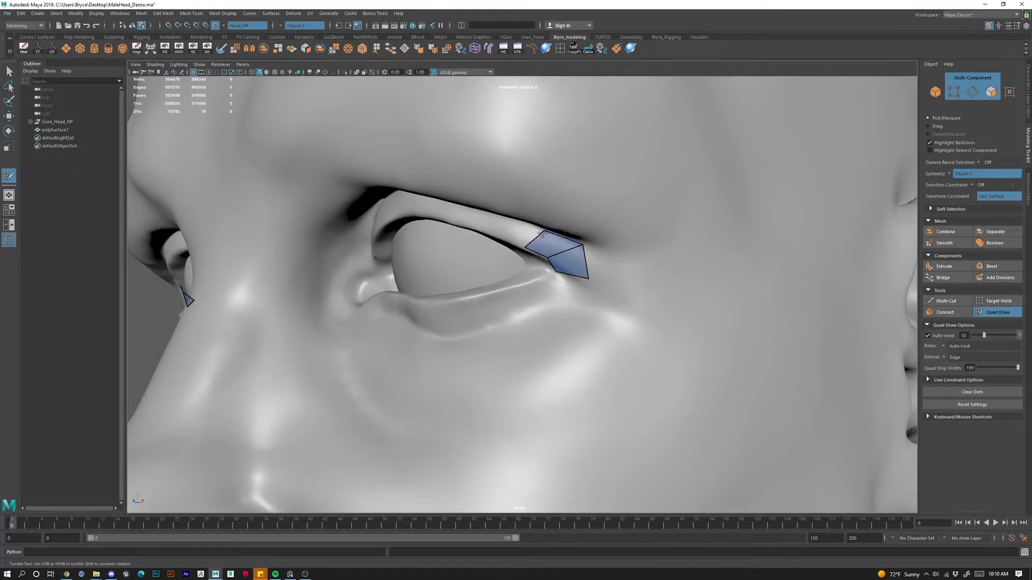
alt+drag(551, 270, 600, 261)
click(593, 240)
shift+click(604, 251)
alt+middle_drag(691, 257, 664, 235)
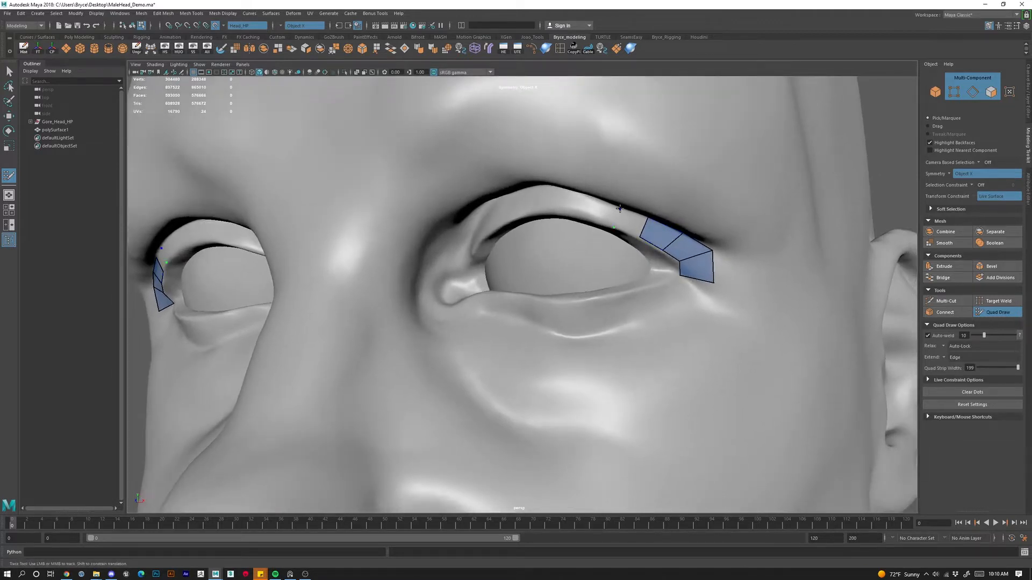
shift+click(629, 222)
mouse_move(617, 218)
mouse_down()
mouse_move(582, 205)
mouse_move(599, 213)
mouse_up()
Add a fifth quad to the strip, continuing along the left upper eyelid toward the nose.
alt+drag(637, 251, 585, 248)
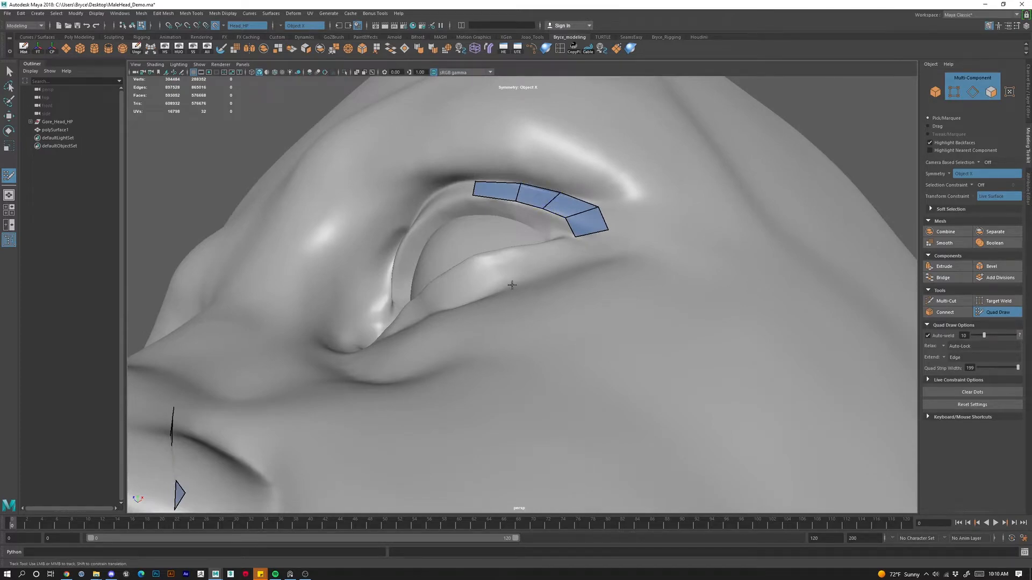
alt+drag(511, 285, 540, 175)
alt+right_drag(540, 175, 573, 216)
alt+middle_drag(573, 217, 590, 275)
alt+right_drag(589, 274, 626, 261)
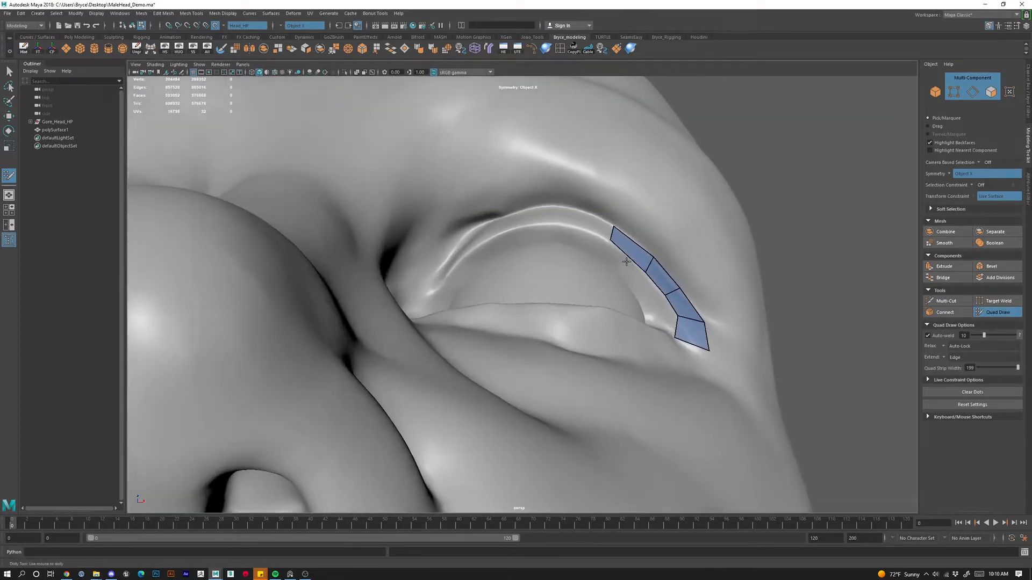
click(567, 225)
click(570, 209)
shift+click(600, 226)
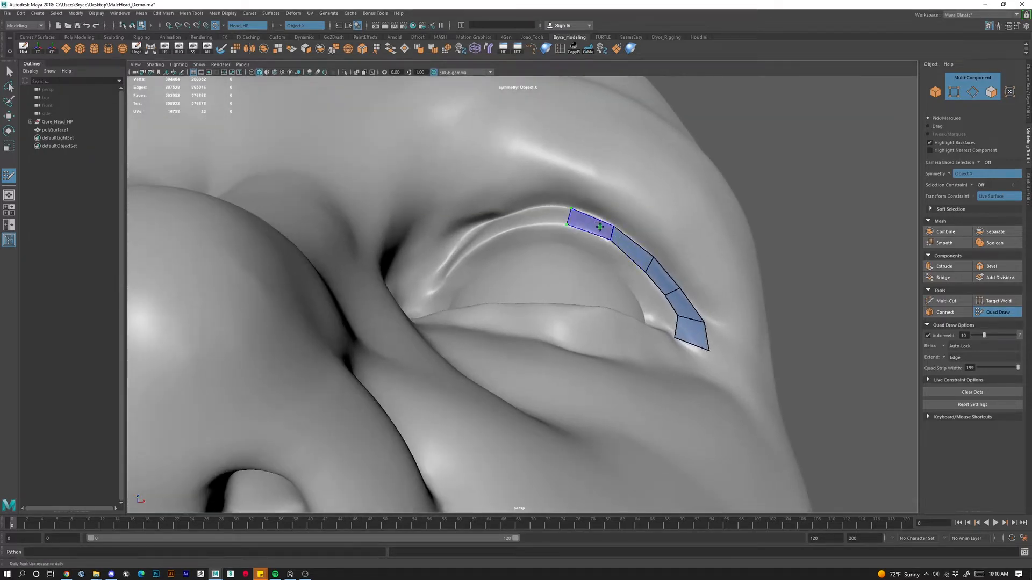
shift+click(600, 227)
ctrl+click(582, 220)
ctrl+click(595, 225)
key(ctrl+z)
key(ctrl+z)
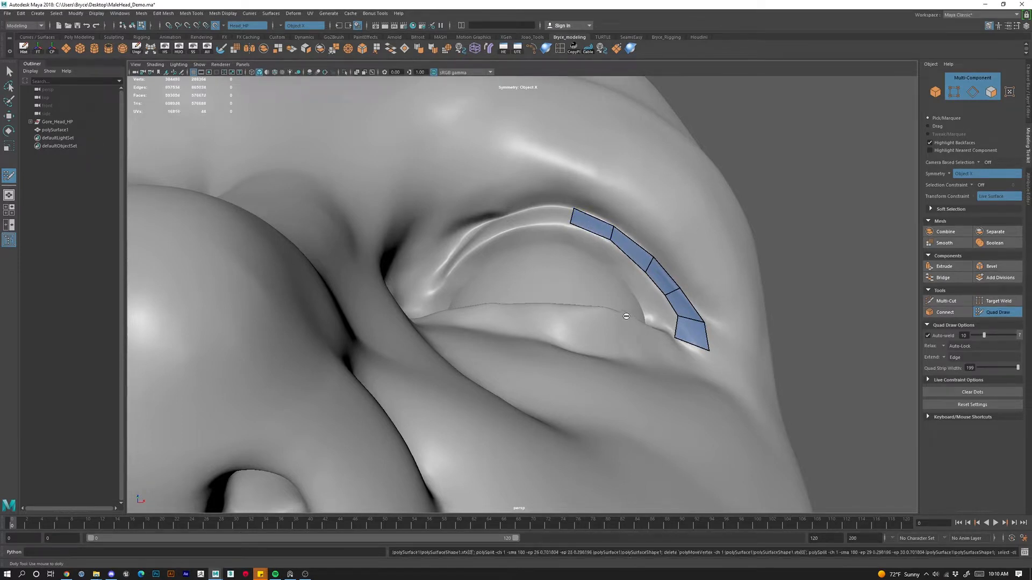
Add two quads past the peak of the left upper eyelid and align their end edges with the lid.
click(531, 227)
click(530, 210)
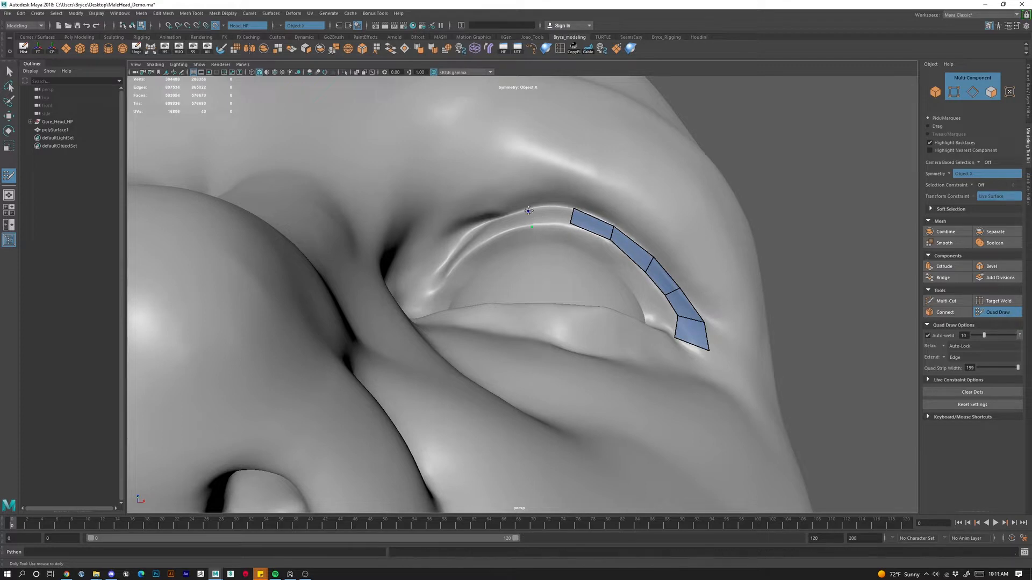
shift+click(558, 221)
drag(531, 219, 533, 219)
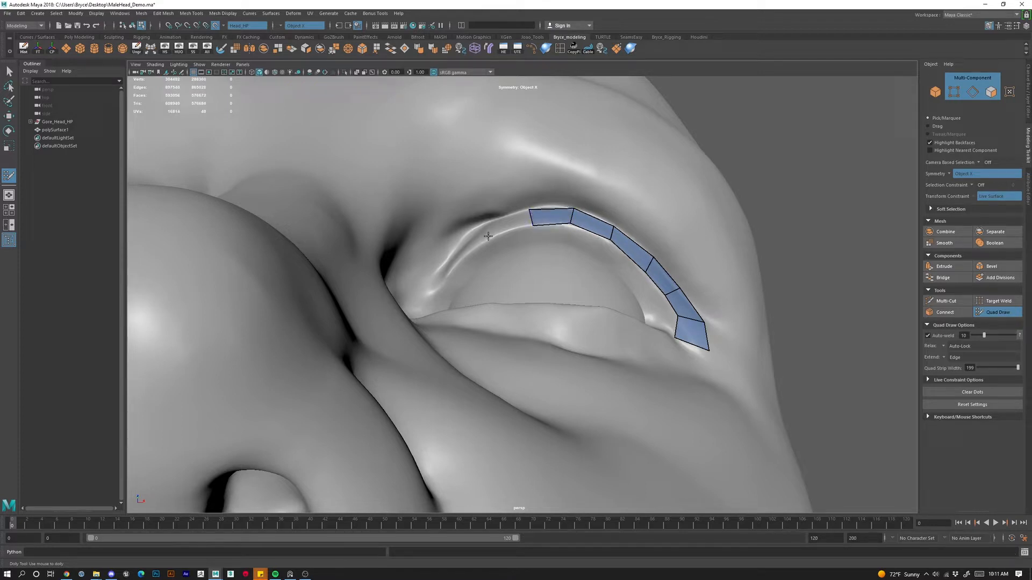
click(482, 226)
shift+click(488, 228)
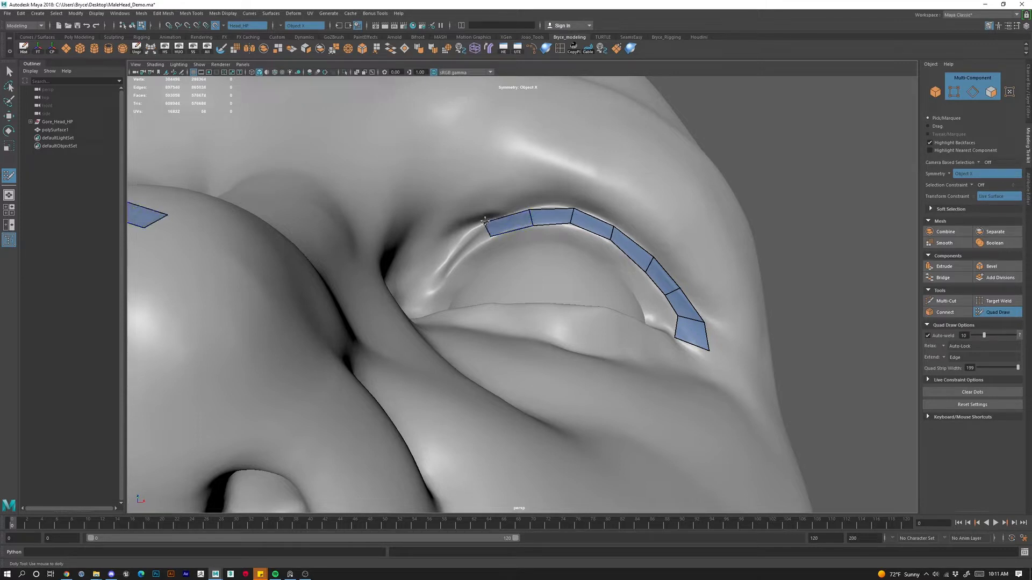
drag(483, 226, 486, 225)
Extend the upper eyelid strip with two quads descending toward the inner corner of the left eye.
alt+drag(488, 295, 495, 318)
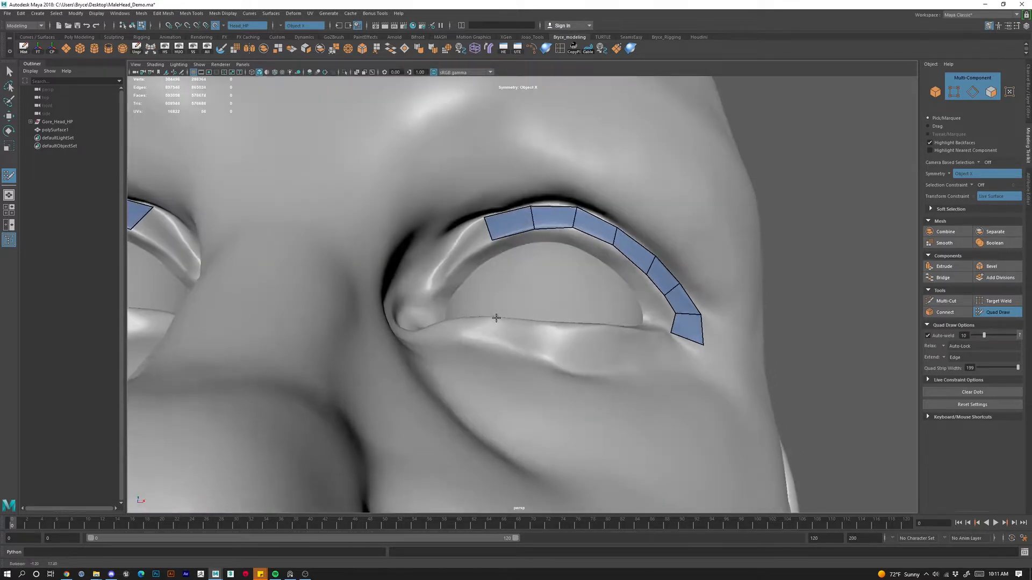
alt+middle_drag(496, 328, 508, 355)
alt+drag(509, 355, 468, 275)
shift+click(483, 266)
alt+drag(459, 319, 457, 332)
click(445, 308)
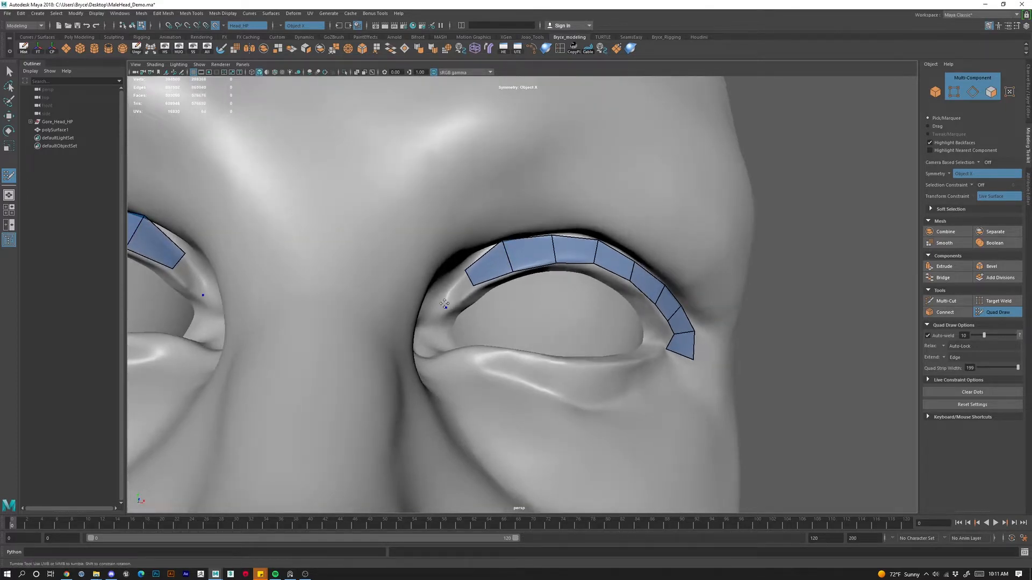
click(442, 296)
shift+click(456, 289)
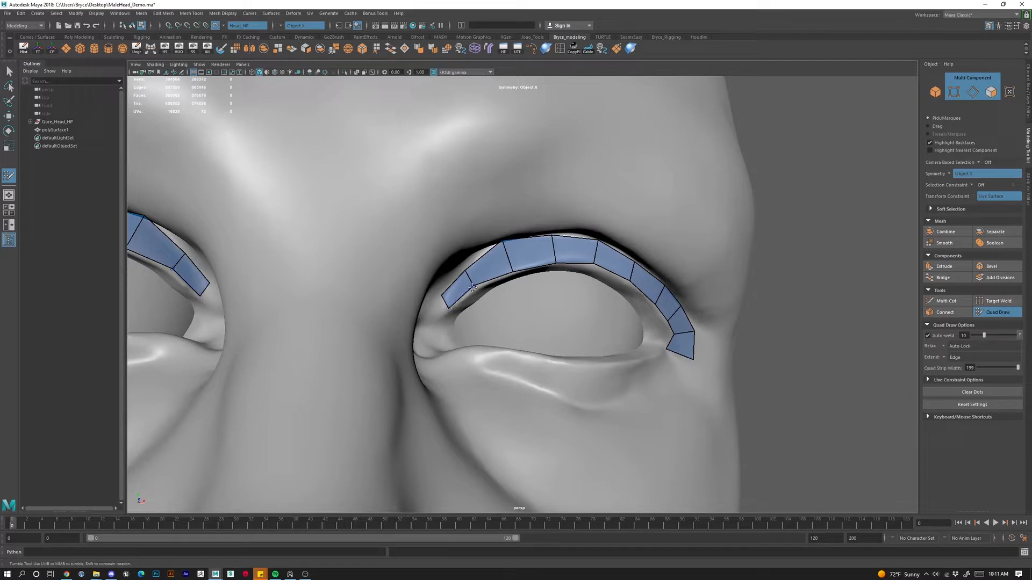
Add two small quads that bend the strip from the upper eyelid over the left tear duct.
mouse_move(471, 288)
alt+mouse_down()
mouse_move(437, 322)
mouse_move(433, 305)
mouse_move(428, 325)
mouse_move(435, 315)
alt+mouse_up()
click(434, 316)
click(432, 304)
shift+click(441, 309)
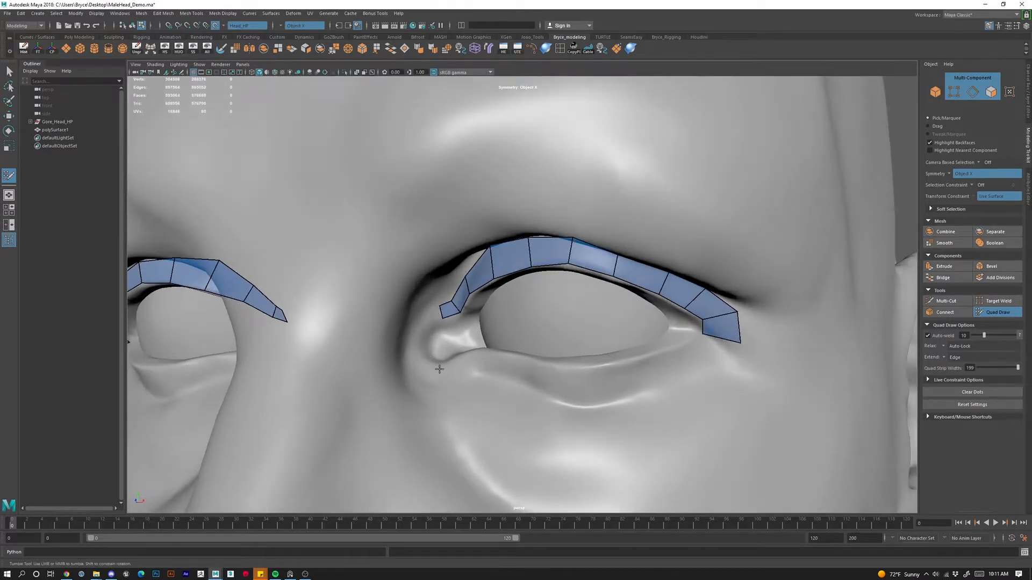
click(420, 321)
shift+click(433, 319)
Check the colour-coded face topology reference and wrap three quads around the left tear duct, adjusting their outer vertices.
right_drag(1031, 242, 875, 229)
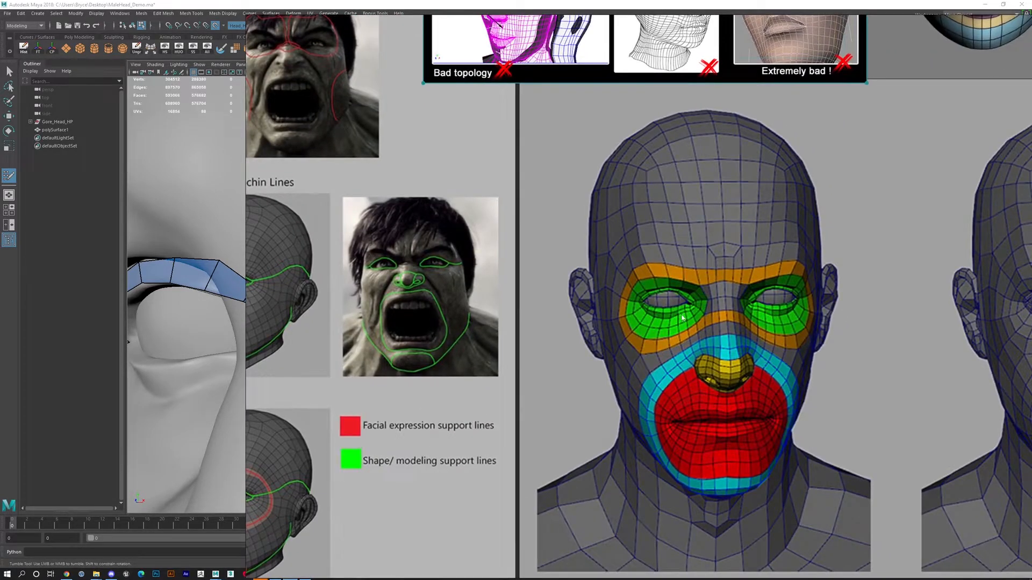
right_drag(737, 296, 1031, 296)
alt+right_drag(350, 319, 432, 344)
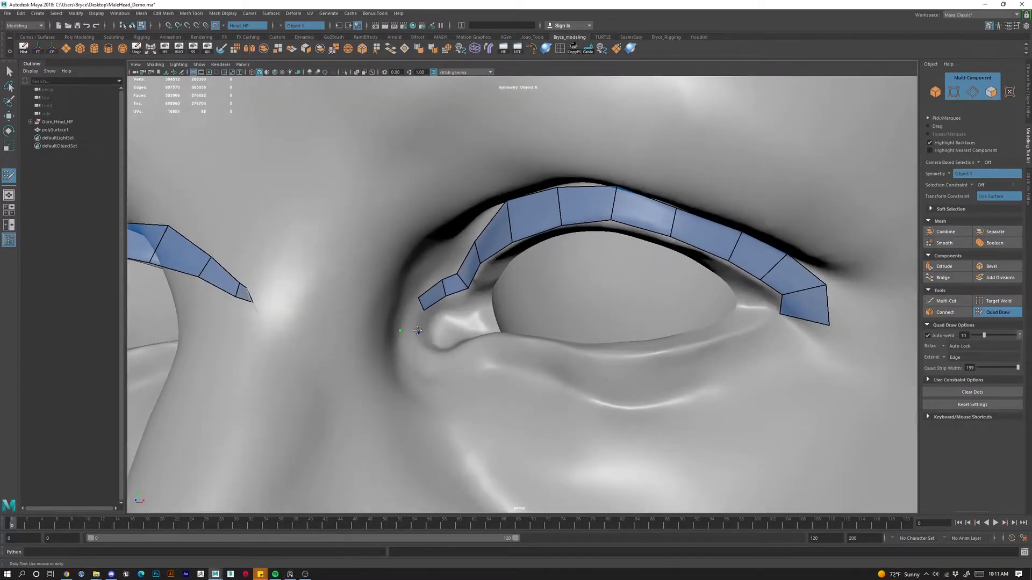
shift+click(418, 331)
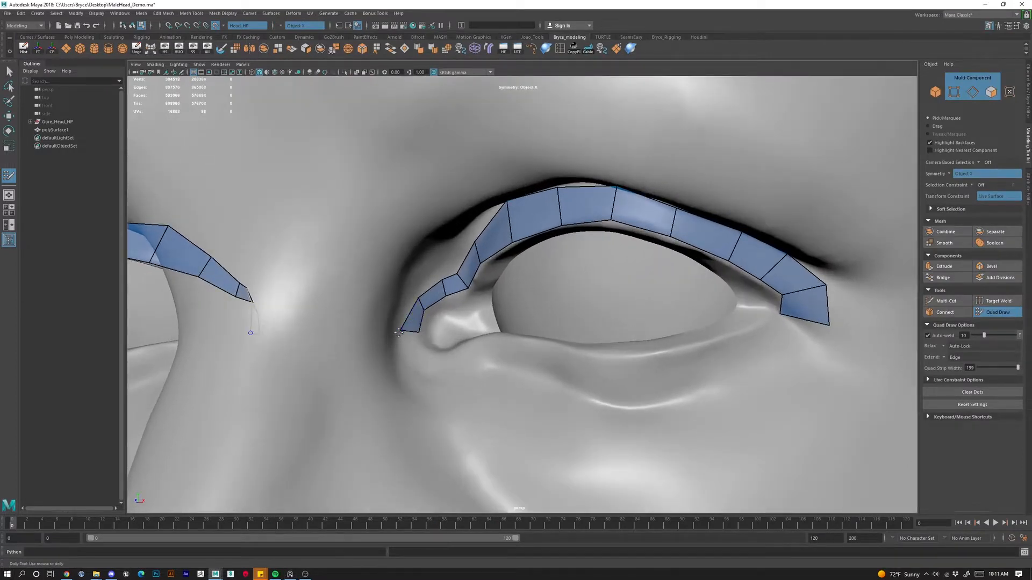
click(433, 352)
shift+click(421, 347)
drag(413, 332, 410, 335)
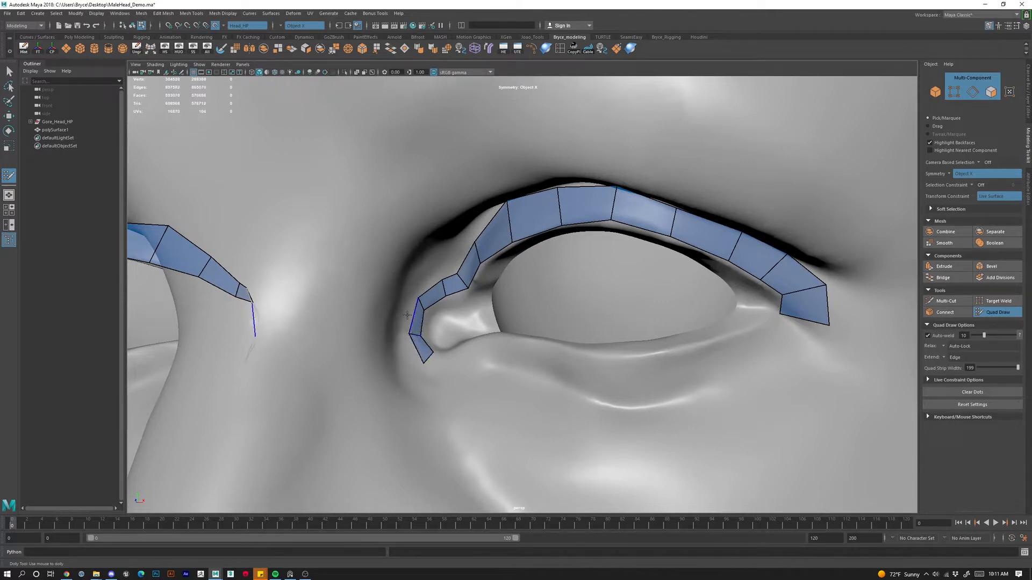
click(445, 372)
shift+click(435, 362)
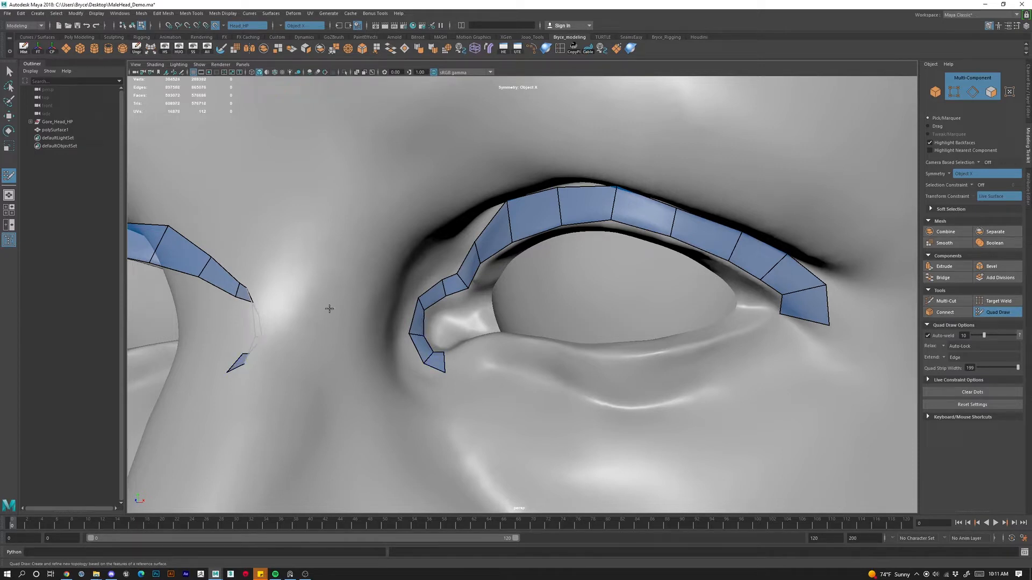
click(412, 338)
Continue the strip with two quads from the tear duct onto the left lower eyelid and adjust their lower vertex.
drag(464, 344, 471, 356)
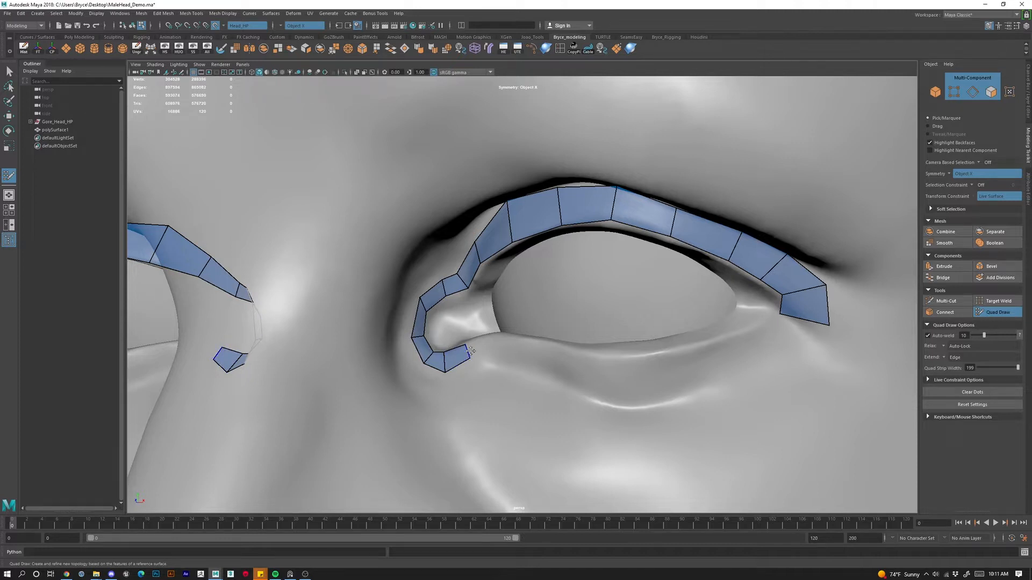
drag(485, 361, 493, 357)
click(491, 335)
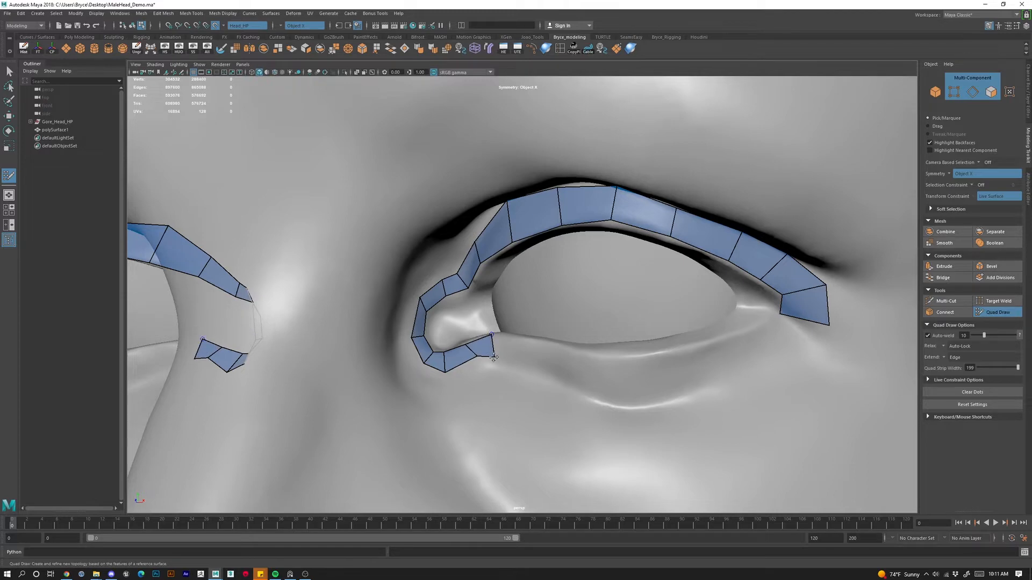
drag(476, 357, 469, 357)
Extend the lower eyelid strip by one larger quad toward the outer corner and adjust its upper vertex to the lid edge.
scroll(728, 318, down, 4)
alt+drag(727, 318, 708, 327)
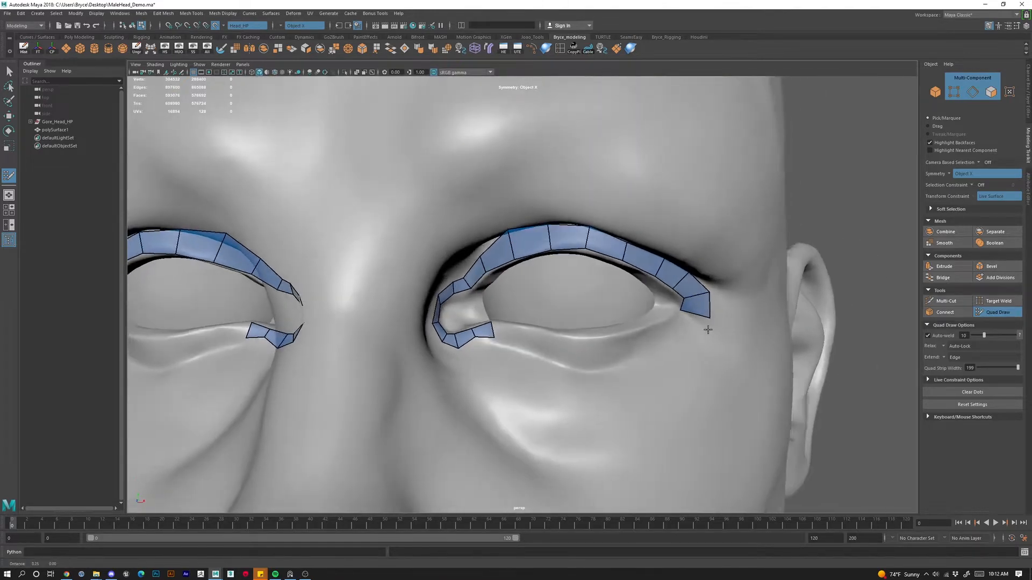
alt+middle_drag(707, 328, 598, 306)
scroll(597, 305, up, 4)
alt+drag(675, 300, 679, 297)
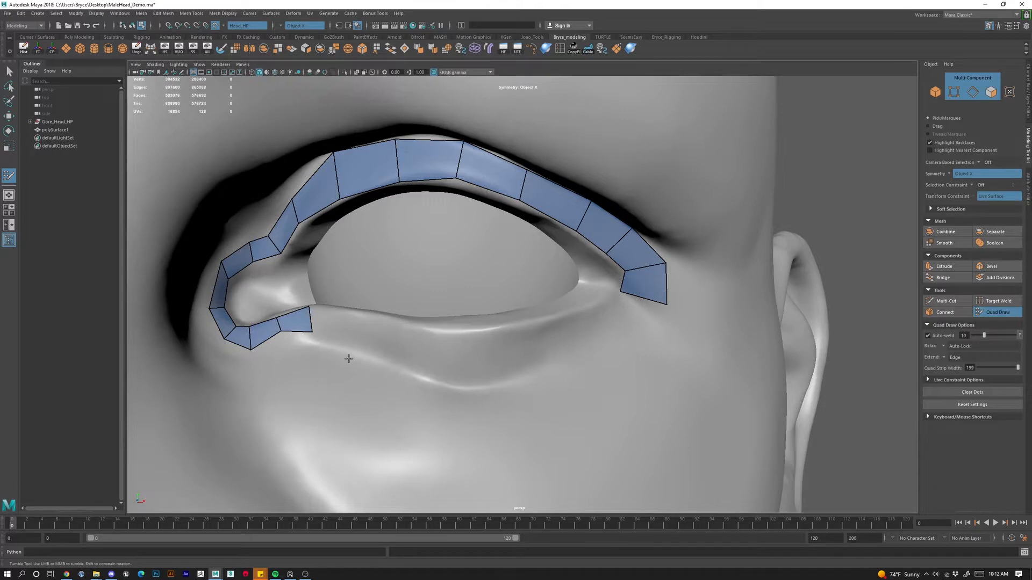
shift+click(355, 308)
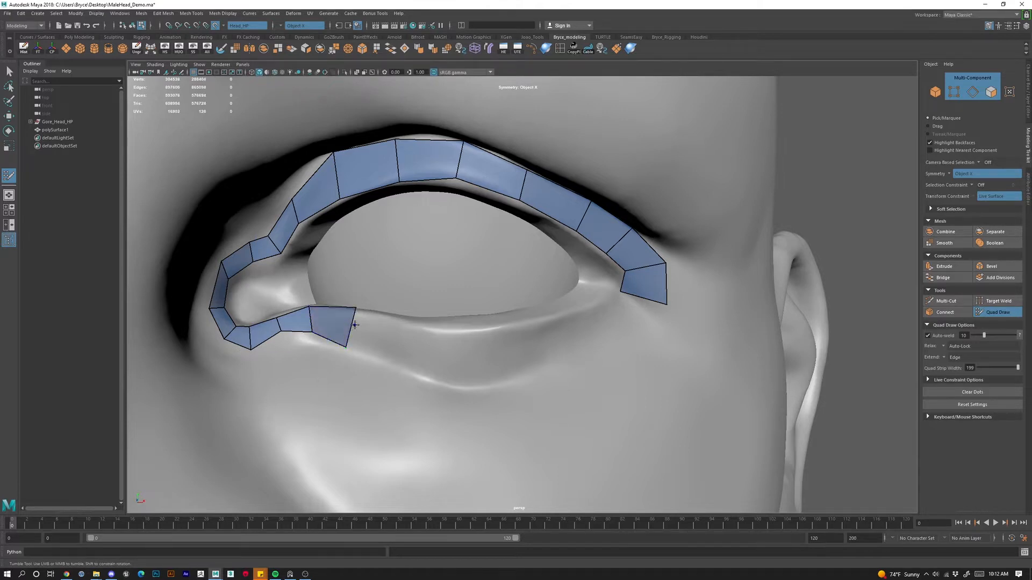
drag(356, 308, 345, 312)
Fill the inside of the left tear duct with a grid of quads linking the upper and lower eyelid strips.
shift+click(258, 303)
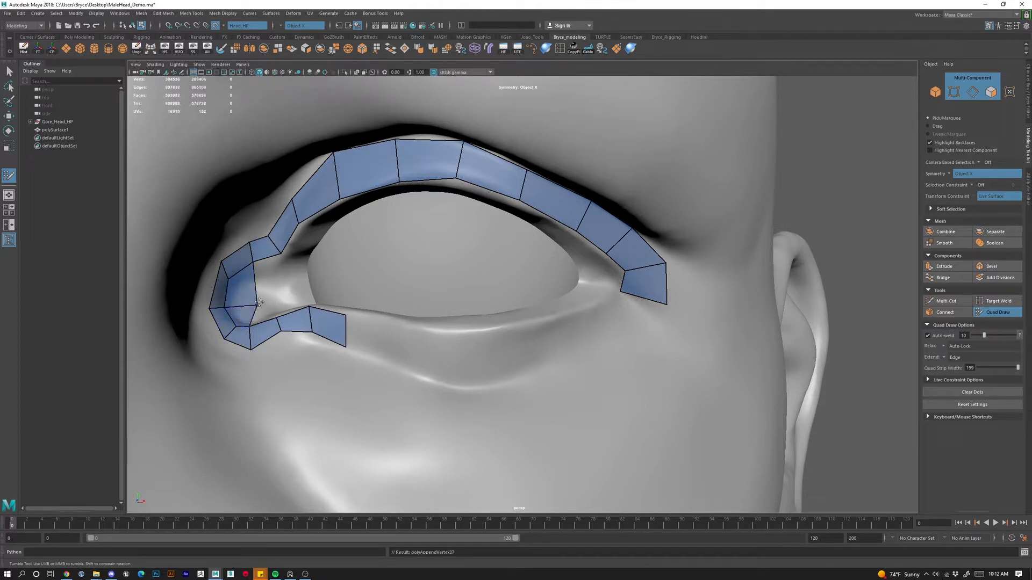
mouse_move(259, 303)
mouse_down()
mouse_move(252, 294)
mouse_move(276, 287)
mouse_up()
click(283, 281)
shift+click(268, 274)
shift+click(266, 304)
shift+click(295, 252)
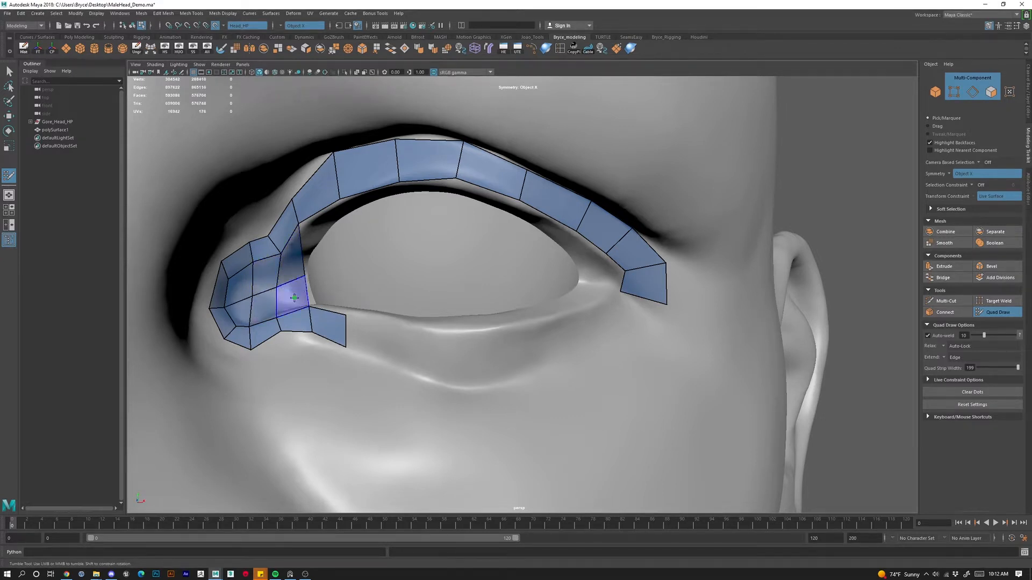
shift+click(299, 296)
Add the first column of two quads across the left eye opening beside the tear duct and adjust their shared vertex.
click(354, 256)
shift+click(321, 236)
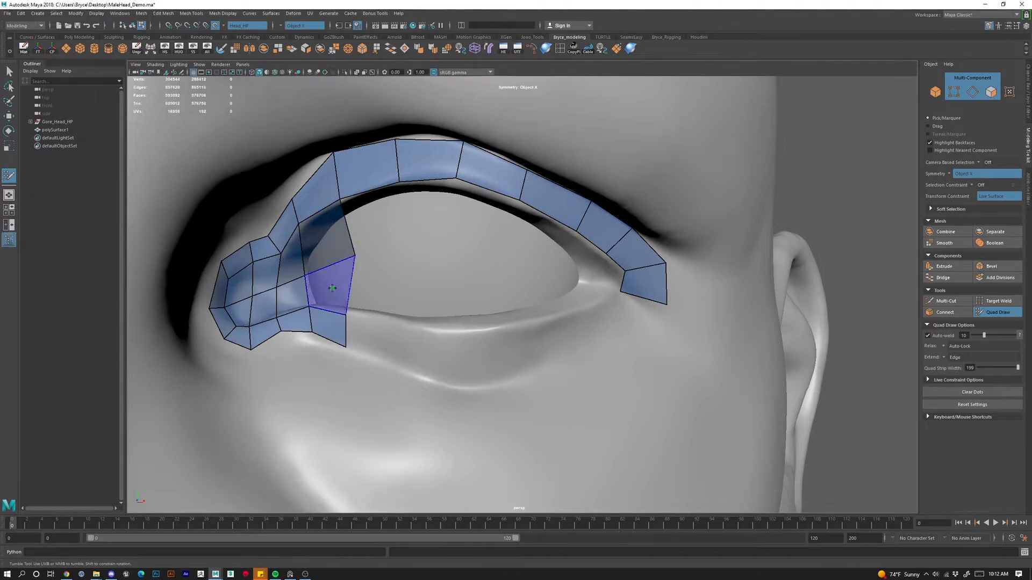
shift+click(332, 285)
drag(354, 256, 335, 267)
Add a second column of two quads across the eye opening and move its bottom vertex onto the lower lid edge.
click(407, 246)
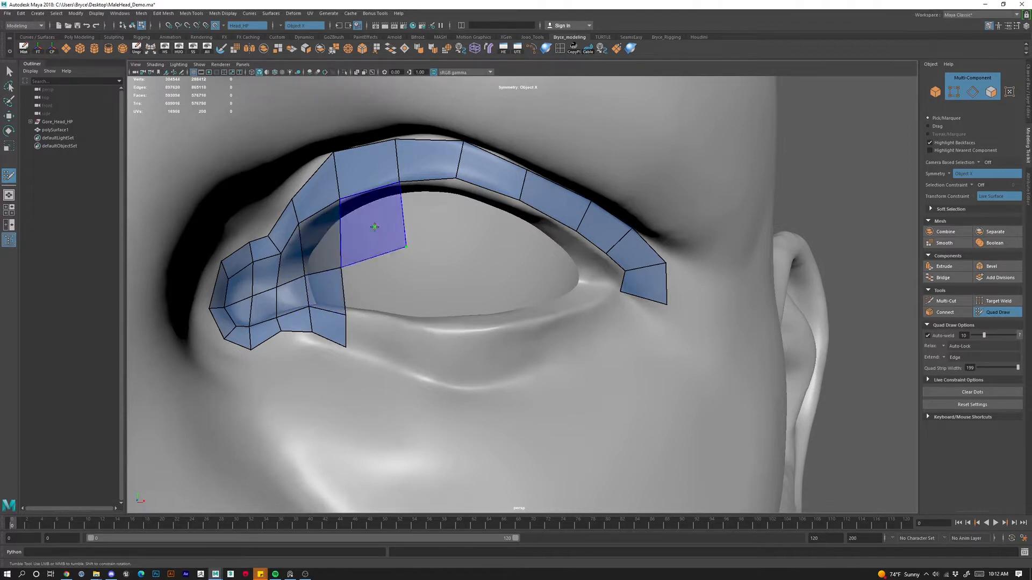
shift+click(372, 224)
shift+click(406, 289)
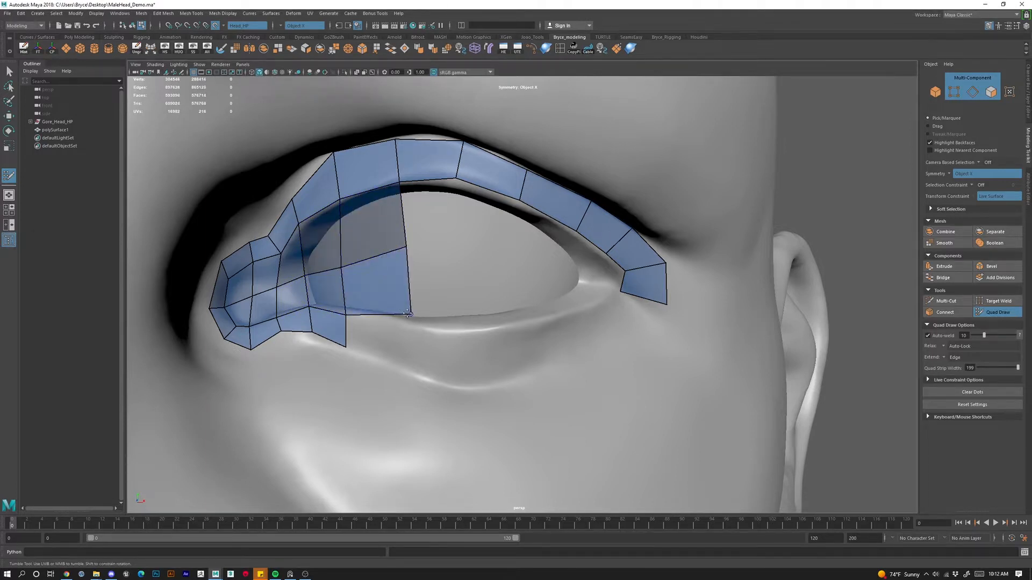
key(ctrl+z)
key(ctrl+z)
drag(412, 313, 409, 326)
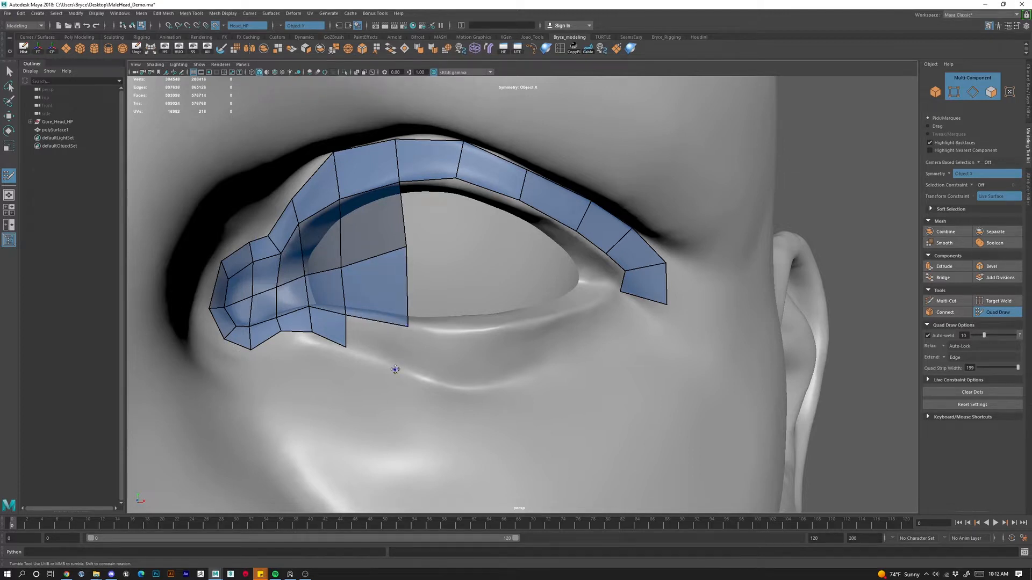
Extend the left lower eyelid strip with two quads below the eyeball and align their vertices with the lid's edges.
shift+click(380, 347)
drag(396, 369, 399, 369)
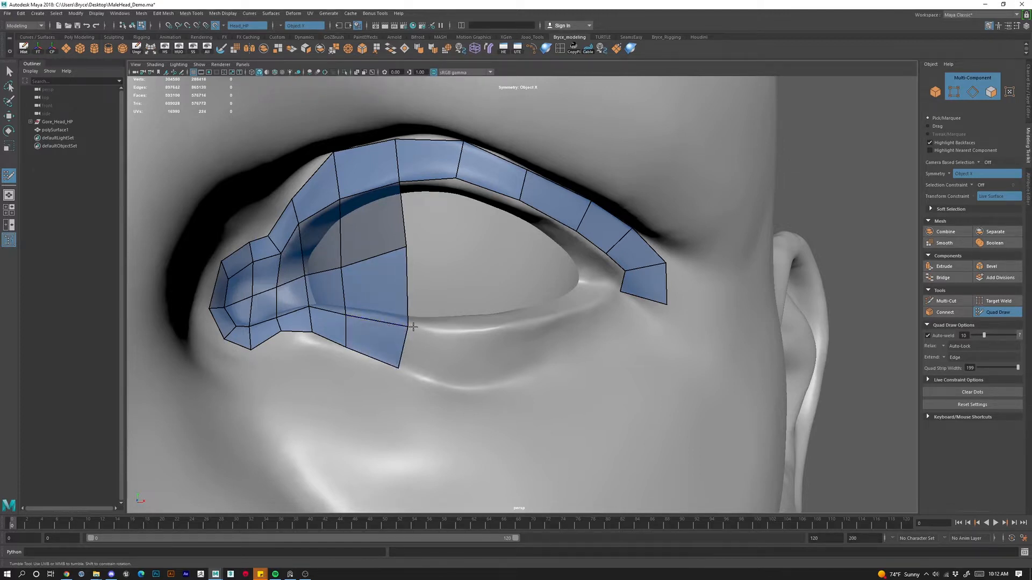
drag(406, 328, 400, 326)
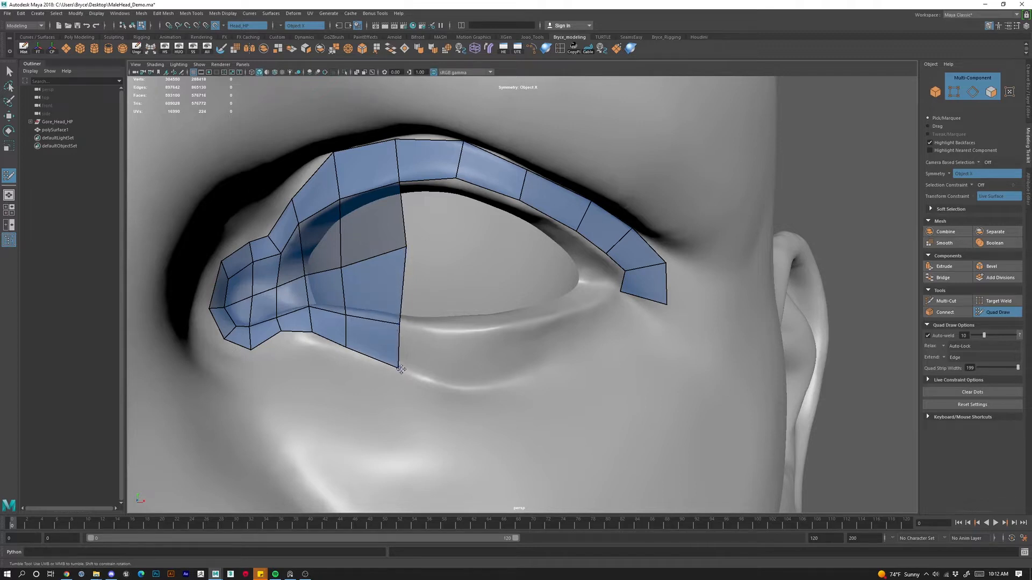
drag(400, 369, 395, 366)
click(448, 382)
shift+click(420, 351)
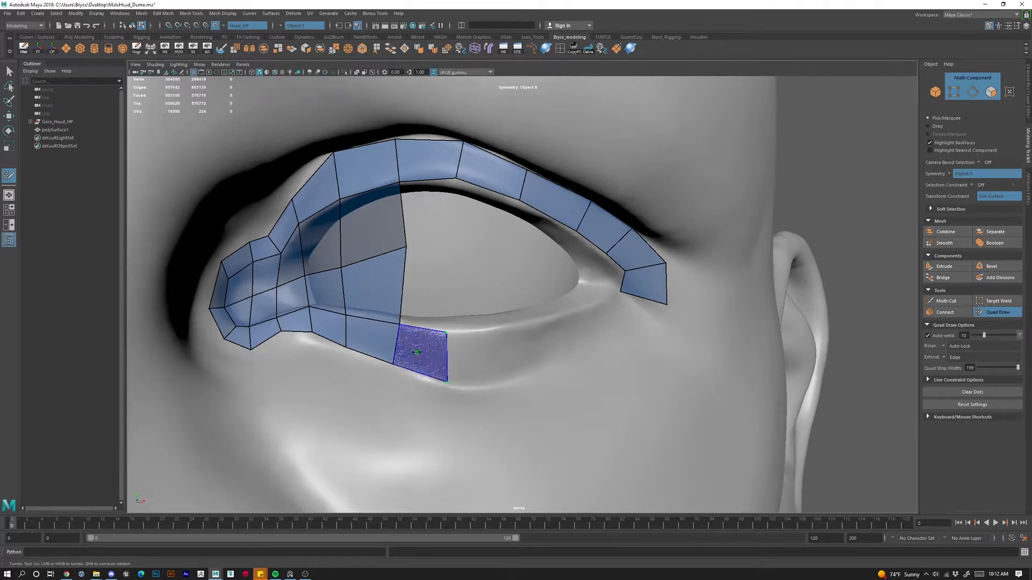
mouse_move(447, 333)
mouse_down()
mouse_move(458, 348)
mouse_move(455, 331)
mouse_up()
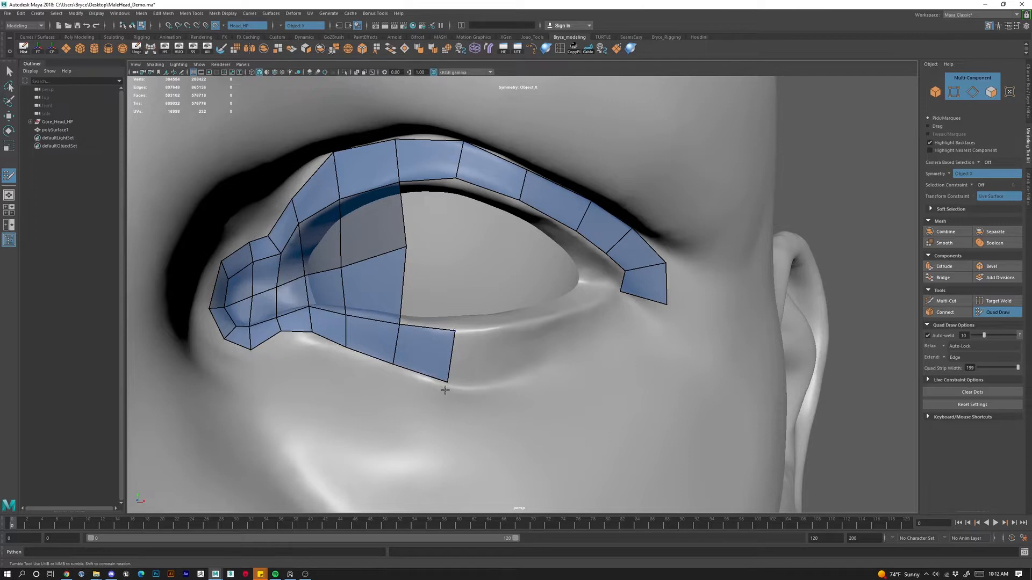
drag(447, 383, 453, 385)
Continue the lower eyelid strip with two more quads curving up toward the outer eye corner.
click(534, 382)
shift+click(499, 368)
drag(531, 368, 532, 360)
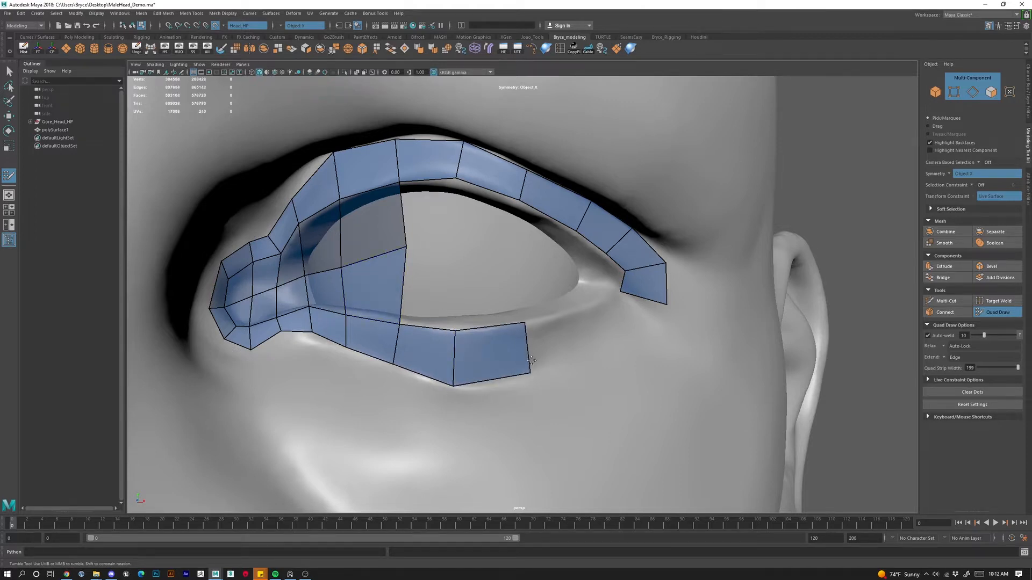
click(586, 353)
shift+click(563, 350)
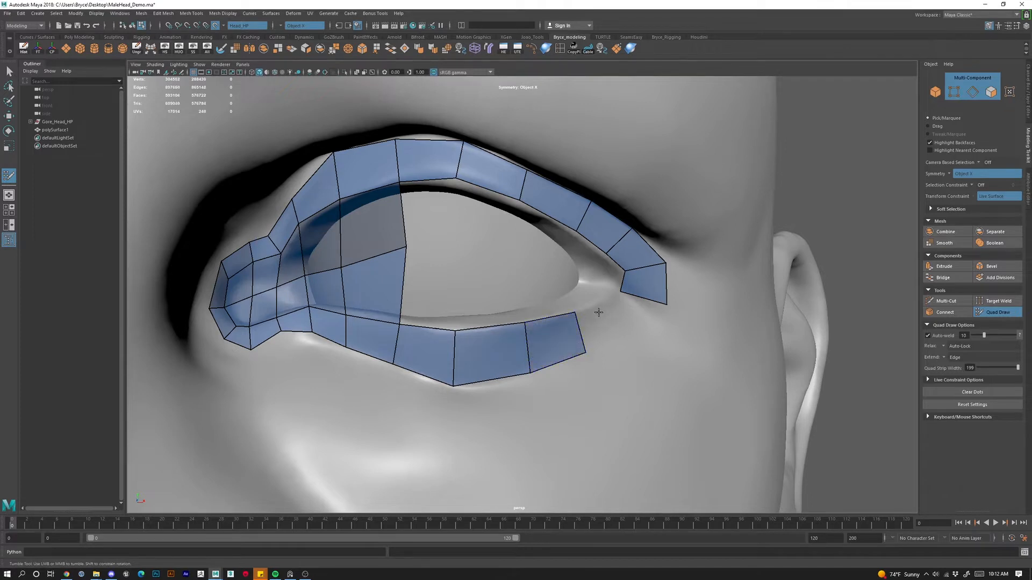
Fill the rest of the eye opening with three more two-quad columns between the upper and lower eyelid strips.
click(467, 253)
shift+click(440, 233)
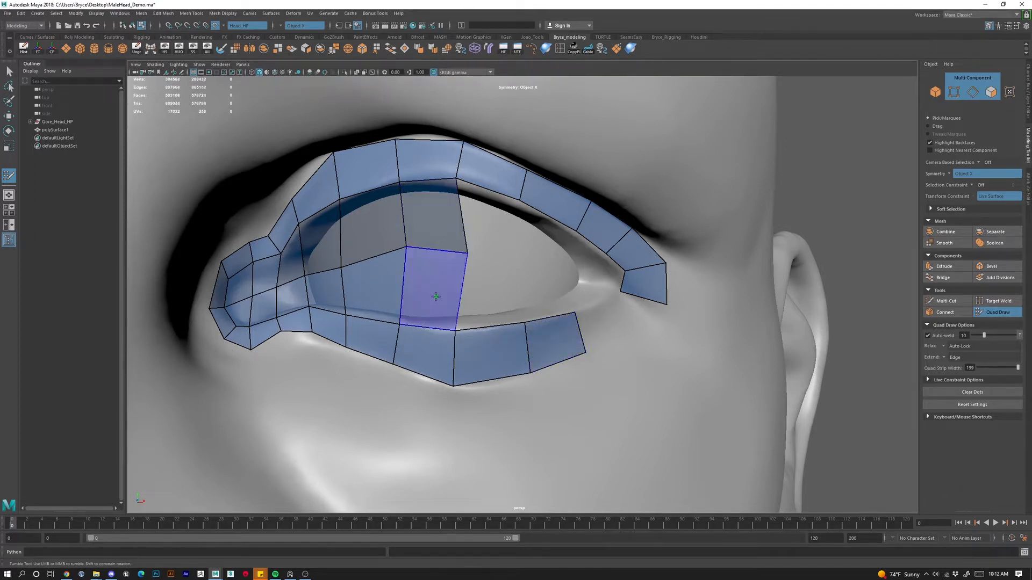
shift+click(456, 293)
drag(468, 253, 454, 249)
shift+click(499, 239)
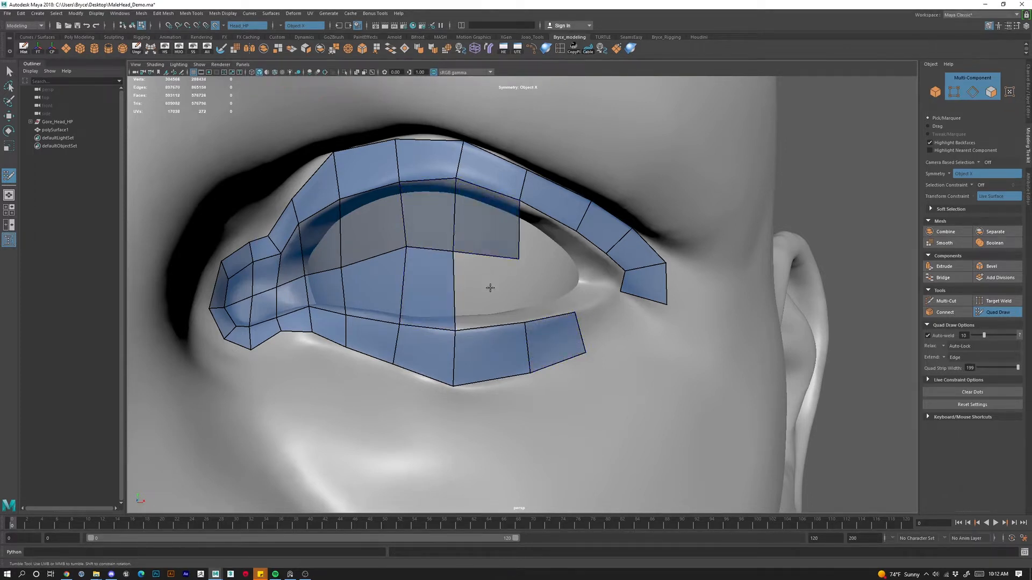
shift+click(490, 288)
click(568, 268)
shift+click(545, 234)
shift+click(543, 300)
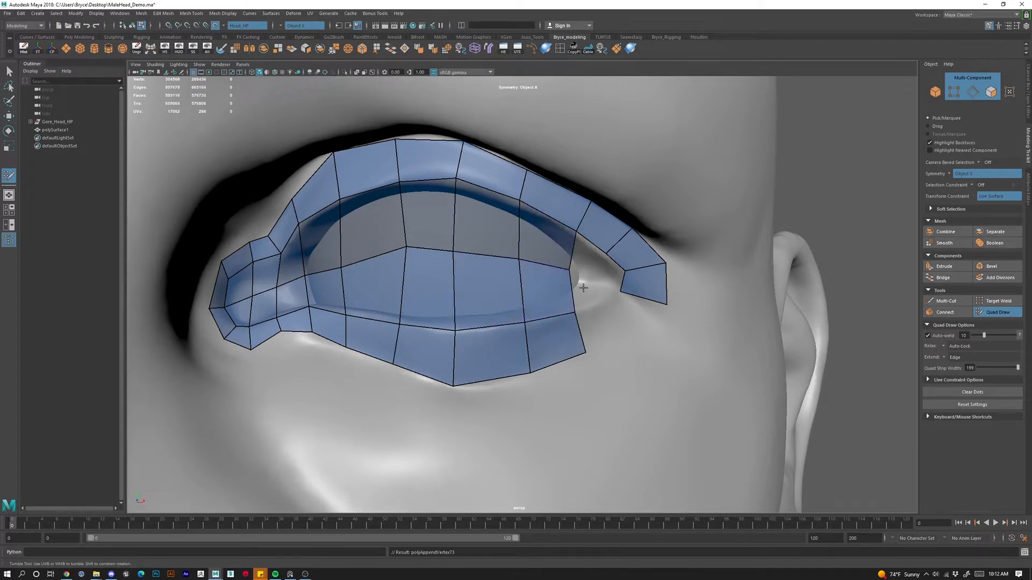
Add two quads inside the outer eye corner and close the eyelid loop with two quads joining the lower and upper strips.
click(600, 291)
shift+click(588, 264)
click(601, 310)
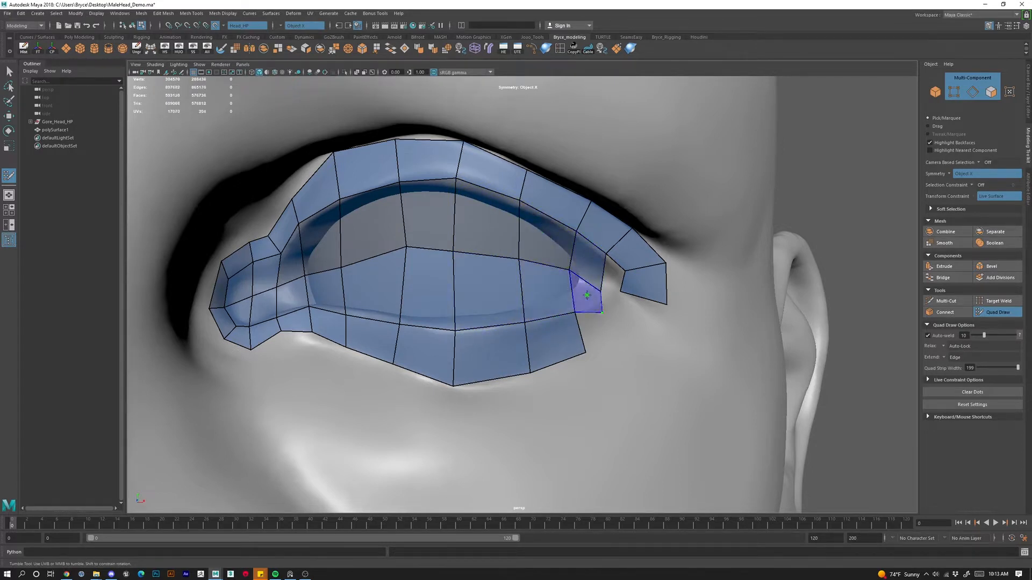
shift+click(591, 293)
shift+click(598, 338)
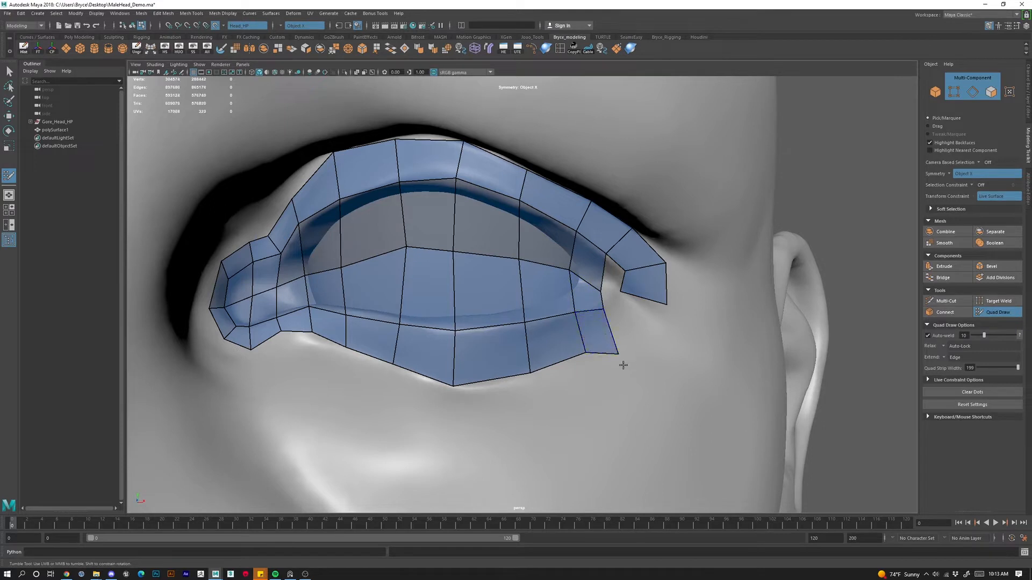
drag(618, 353, 620, 337)
shift+click(637, 310)
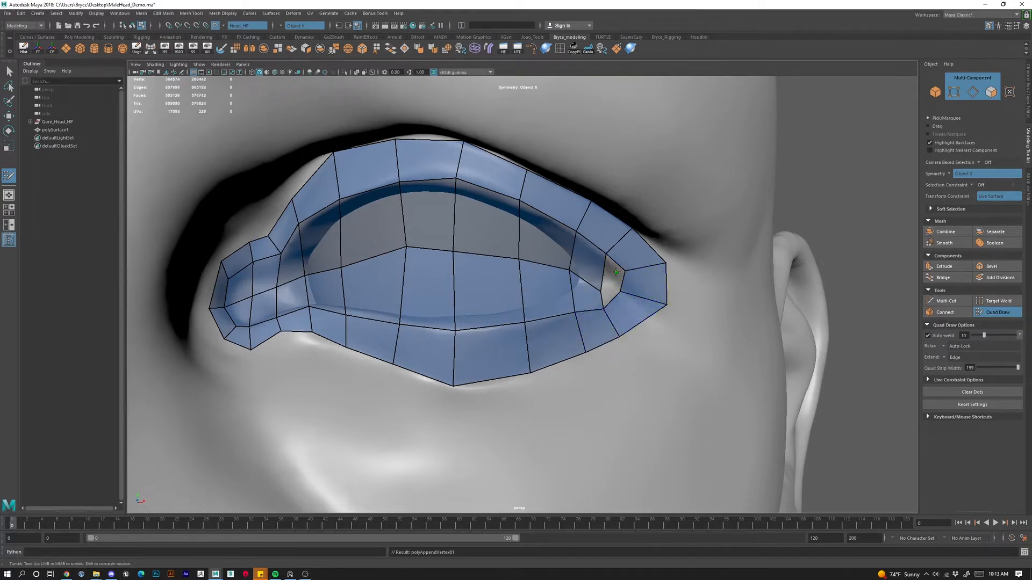
Insert an edge across the closing lower lid quad at the outer corner and redistribute the lower lid's inner vertices.
ctrl+click(635, 323)
drag(525, 323, 450, 332)
drag(515, 324, 509, 326)
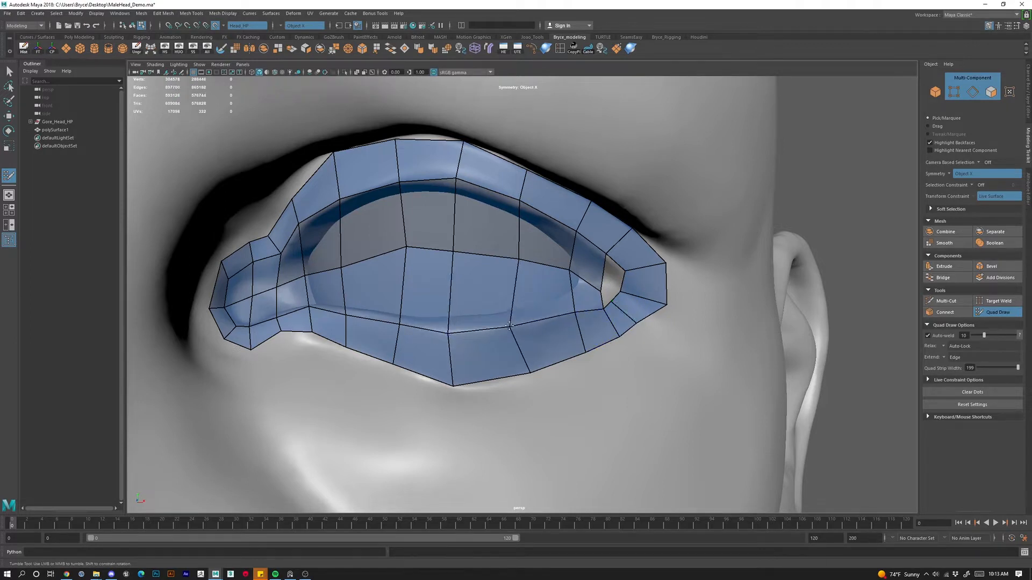
drag(572, 311, 593, 306)
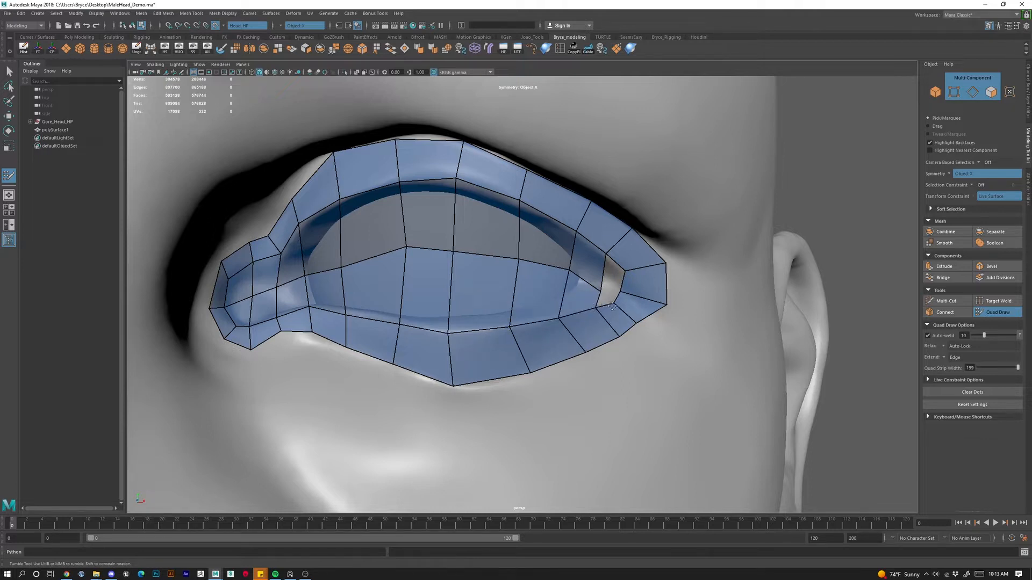
Fill the remaining gap inside the outer eye corner with quads and merge the loose vertex into the corner.
shift+click(607, 293)
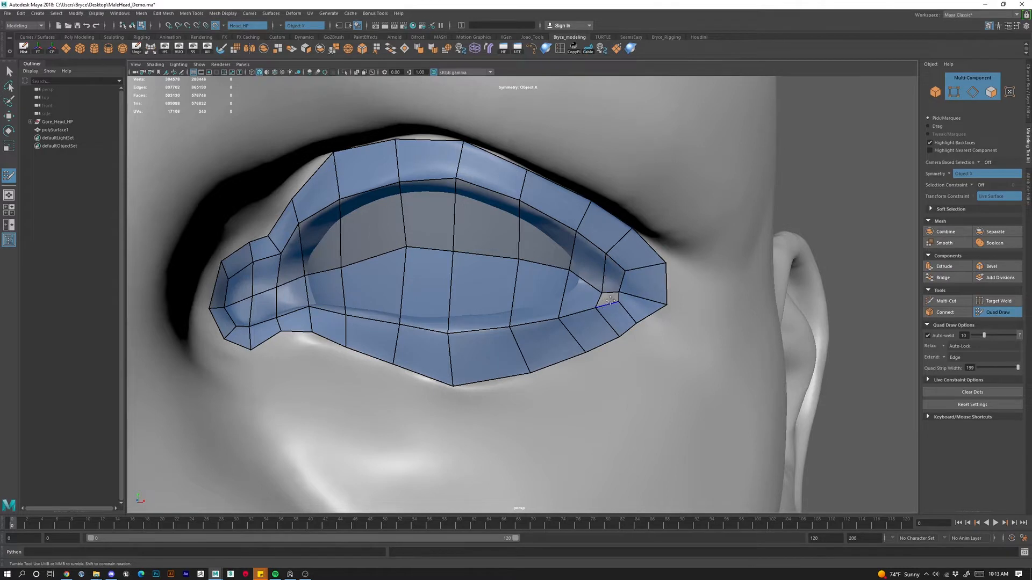
shift+click(607, 297)
mouse_move(616, 293)
mouse_down()
mouse_move(662, 304)
mouse_move(628, 288)
mouse_up()
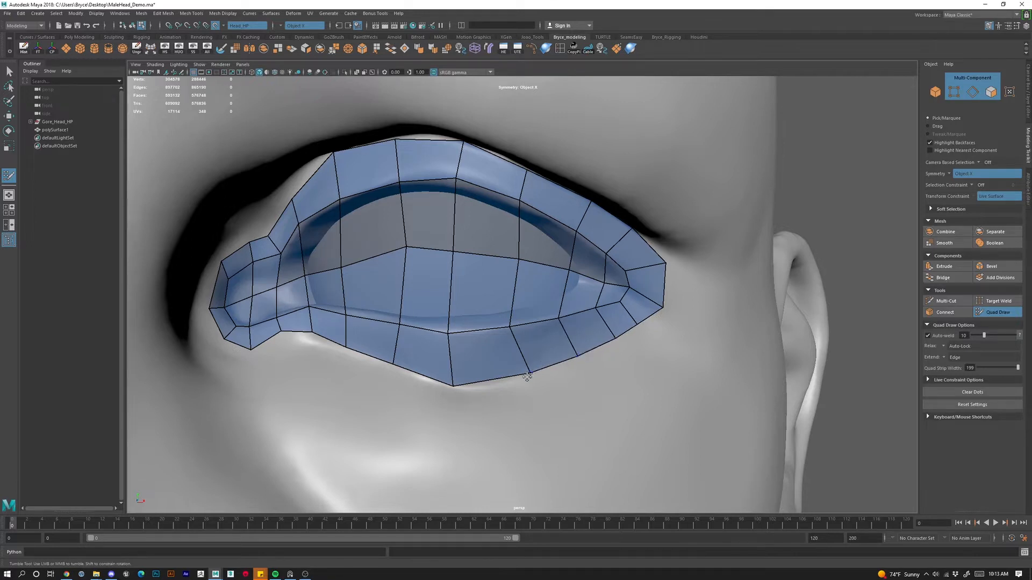
Reposition the outer vertices along the bottom of the lower eyelid strip to even out its quads.
drag(526, 378, 517, 382)
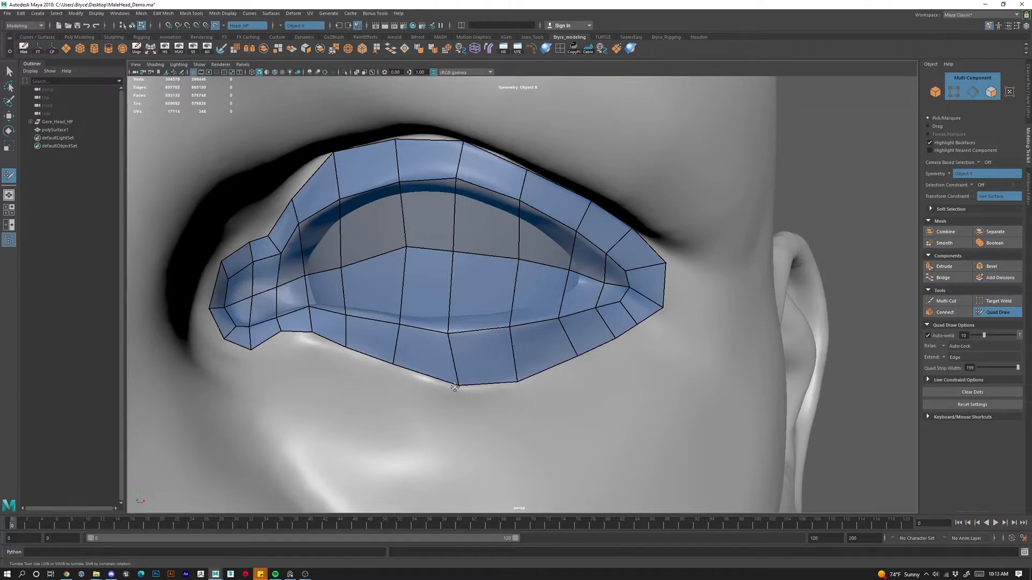
scroll(451, 385, down, 6)
mouse_move(450, 386)
alt+mouse_down()
mouse_move(566, 376)
mouse_move(590, 355)
alt+mouse_up()
scroll(601, 369, up, 5)
scroll(421, 330, up, 6)
alt+drag(421, 330, 393, 272)
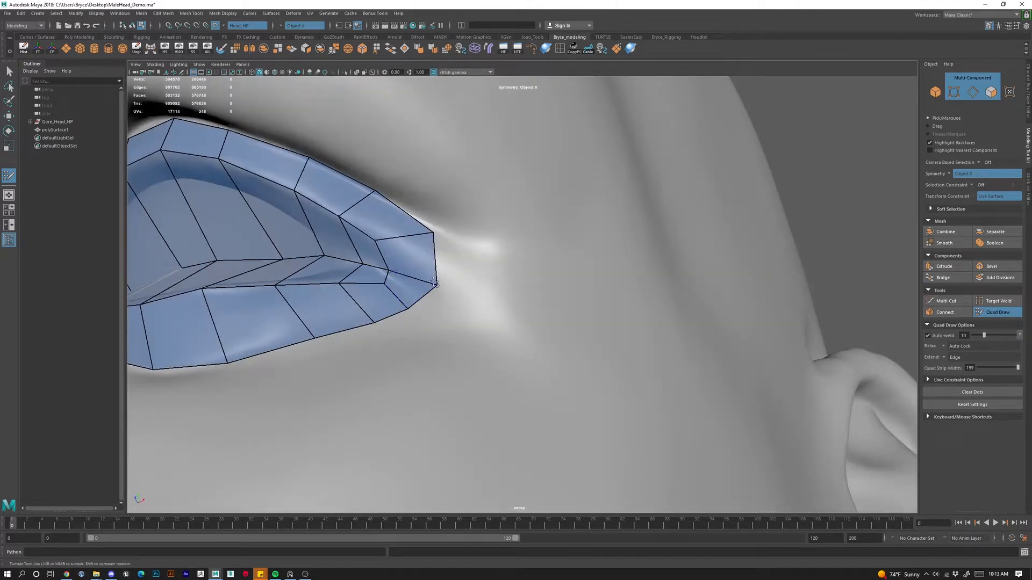
scroll(436, 283, down, 4)
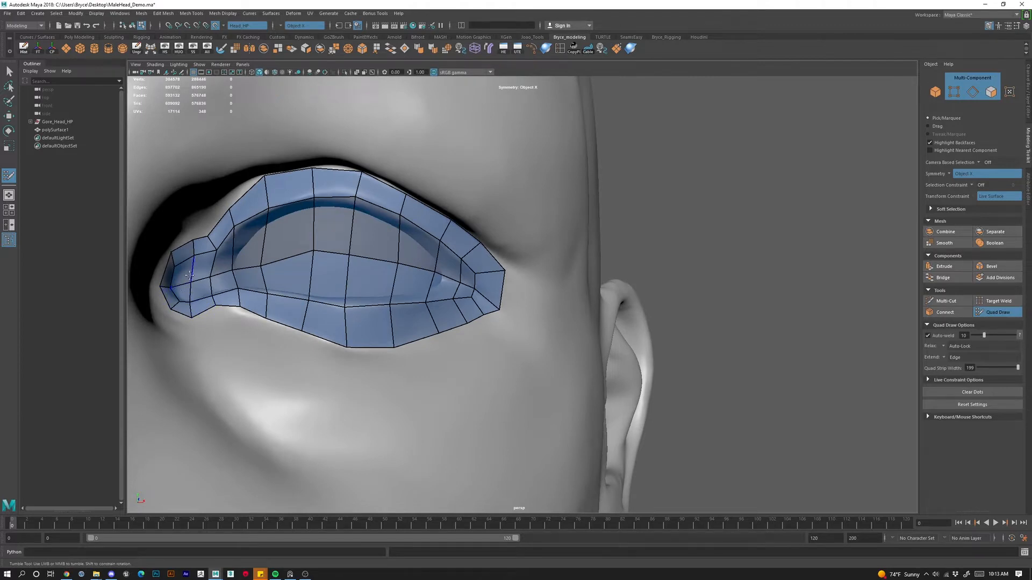
Delete all quads filling the eye opening and tear duct, keeping only the single loop of quads around the eyelids.
mouse_move(183, 275)
ctrl+shift+mouse_down()
mouse_move(184, 291)
mouse_move(207, 265)
mouse_move(264, 247)
mouse_move(272, 274)
mouse_move(339, 276)
mouse_move(425, 259)
mouse_move(455, 279)
mouse_move(494, 265)
ctrl+shift+mouse_up()
scroll(388, 245, down, 6)
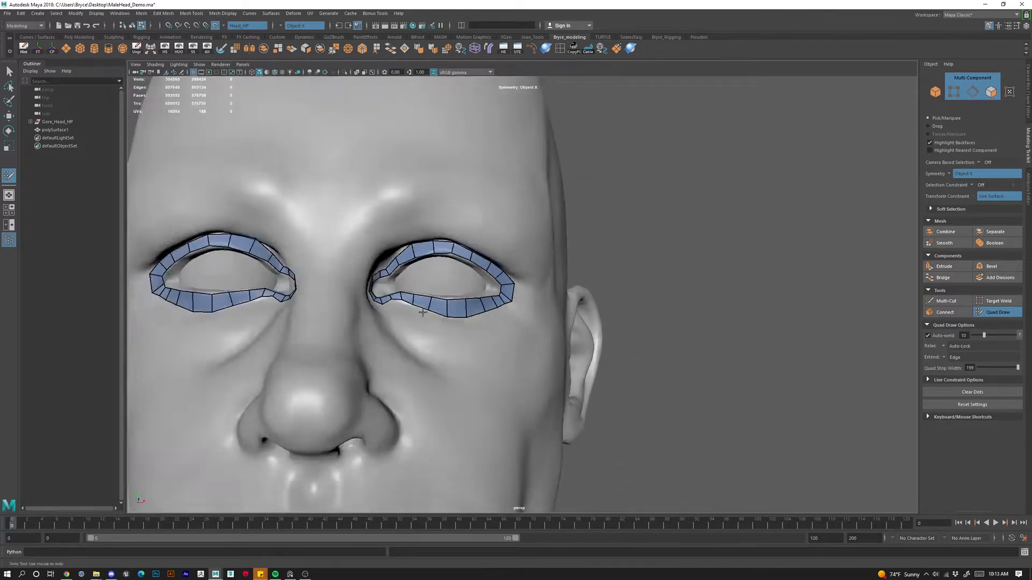
alt+drag(497, 349, 452, 364)
scroll(452, 366, up, 5)
alt+drag(376, 338, 419, 394)
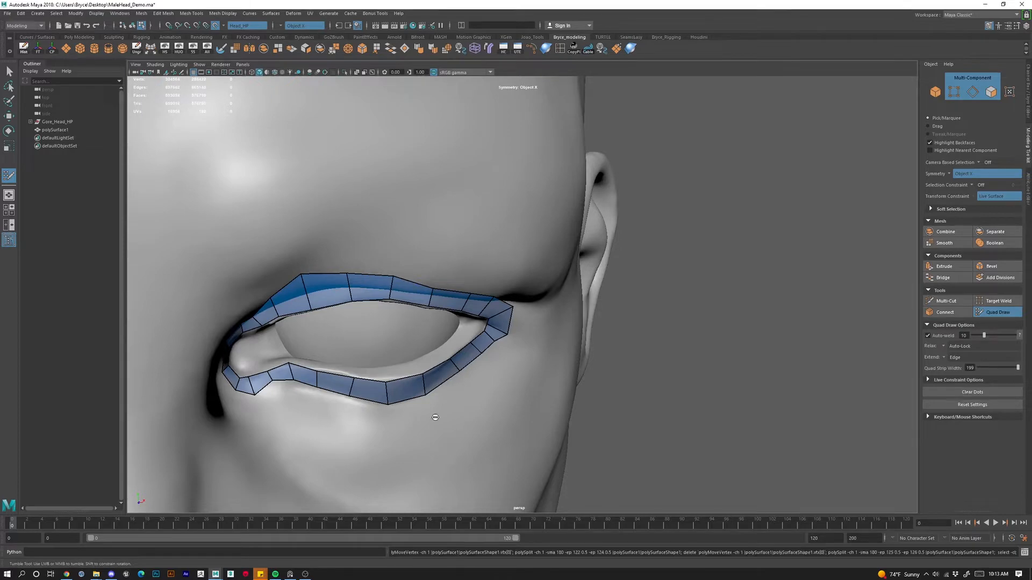
Slide the cross edges near the middle of the lower and upper eyelid strips toward more suitable spacing.
alt+drag(428, 406, 463, 240)
alt+drag(414, 199, 490, 374)
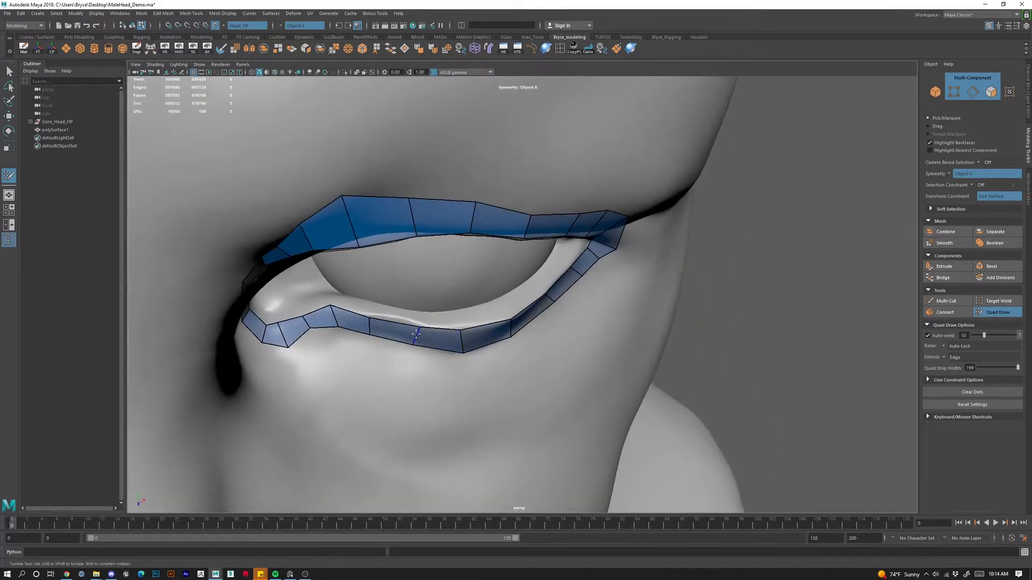
middle_drag(416, 334, 447, 340)
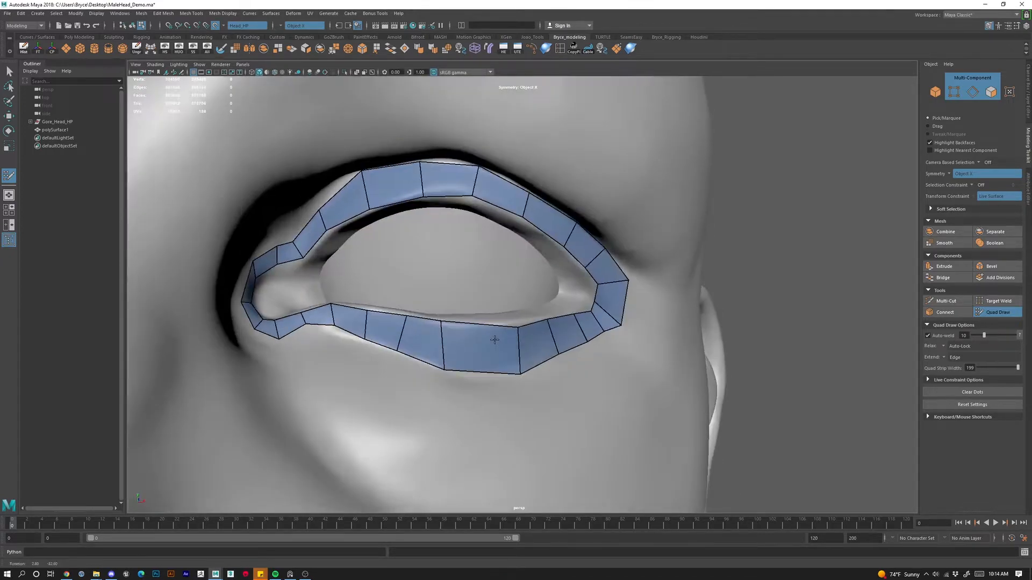
alt+drag(498, 371, 468, 337)
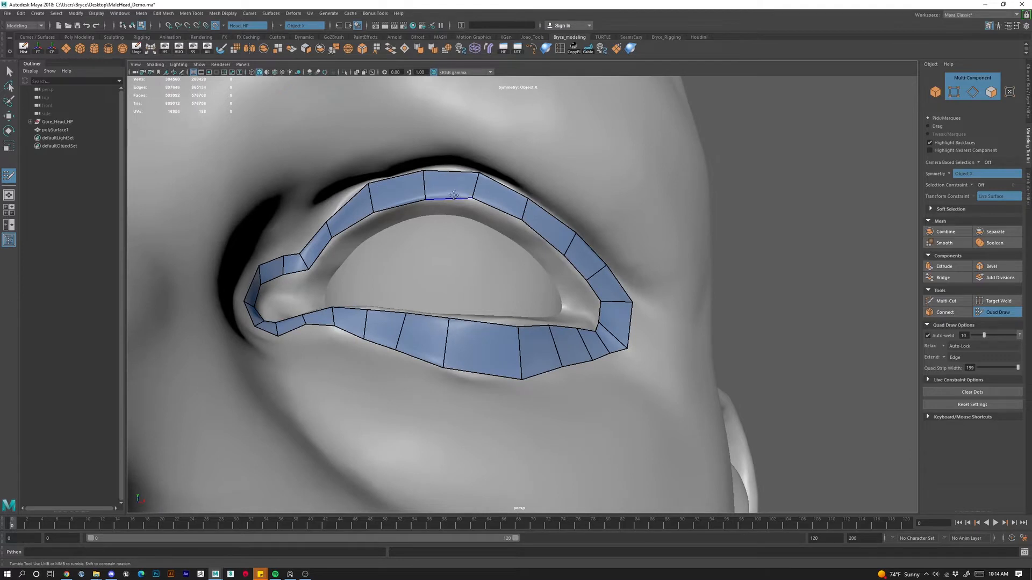
middle_drag(421, 184, 410, 183)
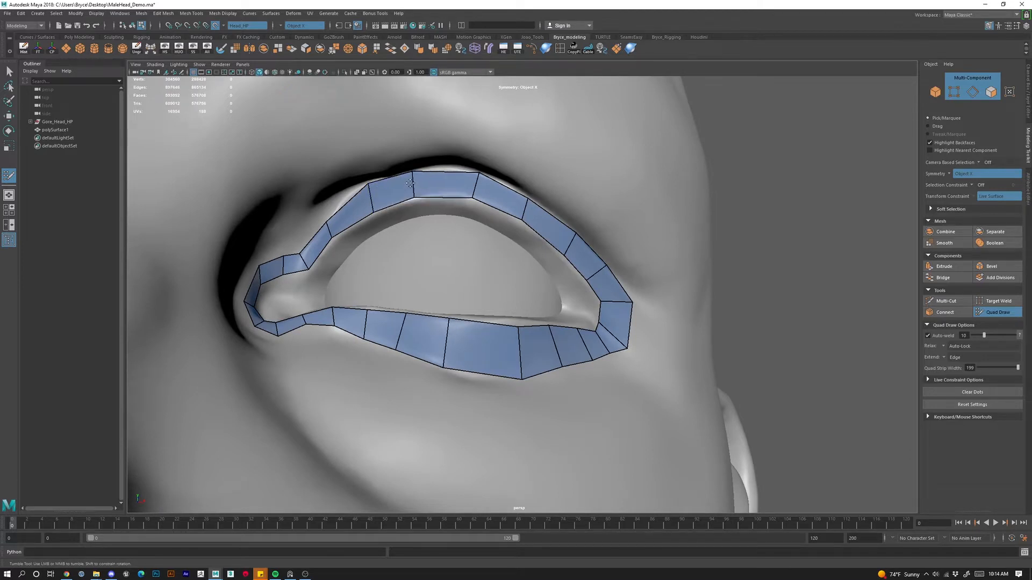
middle_drag(476, 191, 452, 184)
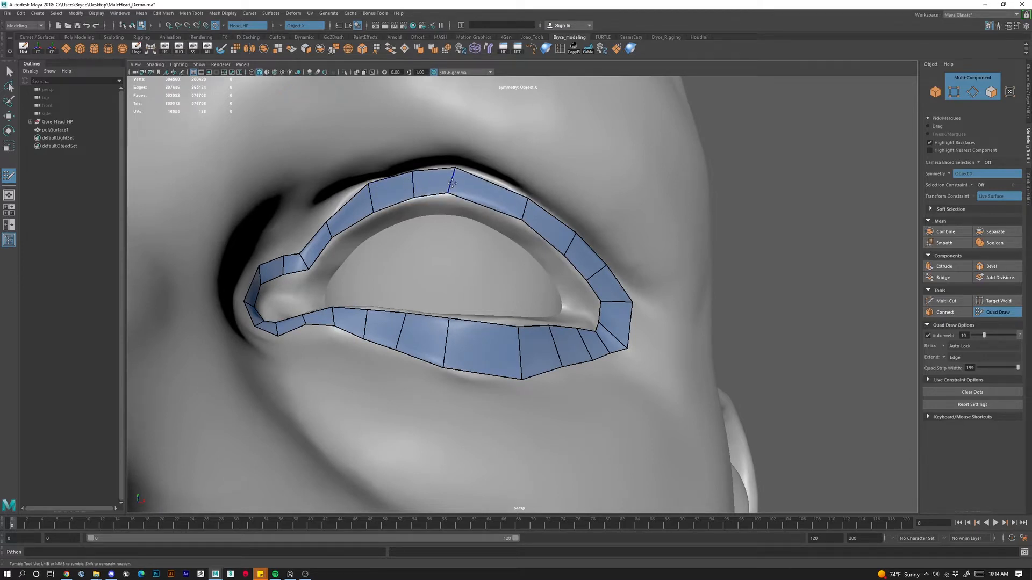
Insert one edge across the widest quad of each eyelid strip and adjust the surrounding vertices to space the quads evenly.
ctrl+click(483, 193)
ctrl+click(483, 348)
alt+drag(483, 348, 512, 324)
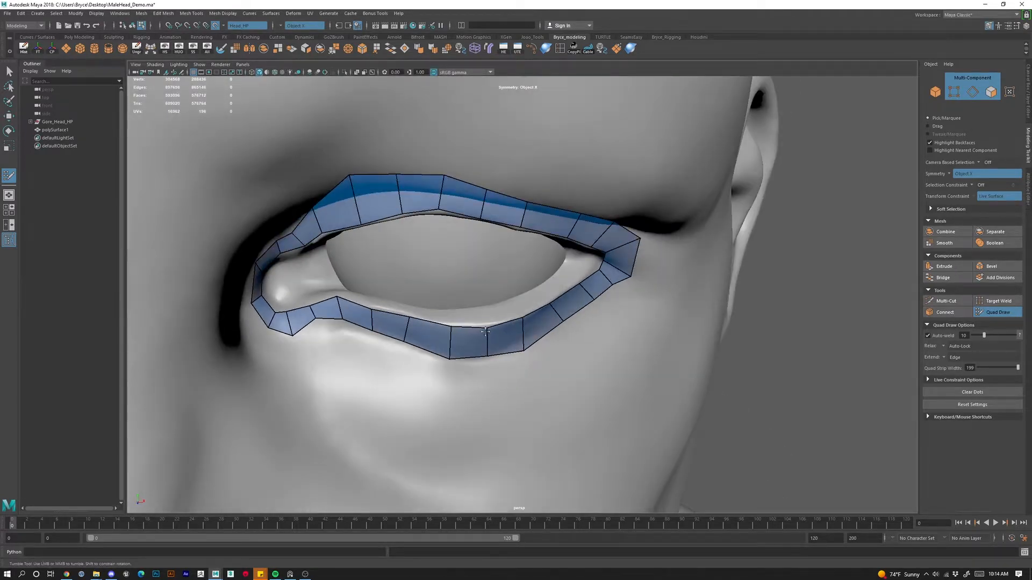
mouse_move(487, 358)
mouse_down()
mouse_move(532, 344)
mouse_move(525, 313)
mouse_move(490, 269)
mouse_move(492, 209)
mouse_move(487, 226)
mouse_move(521, 267)
mouse_up()
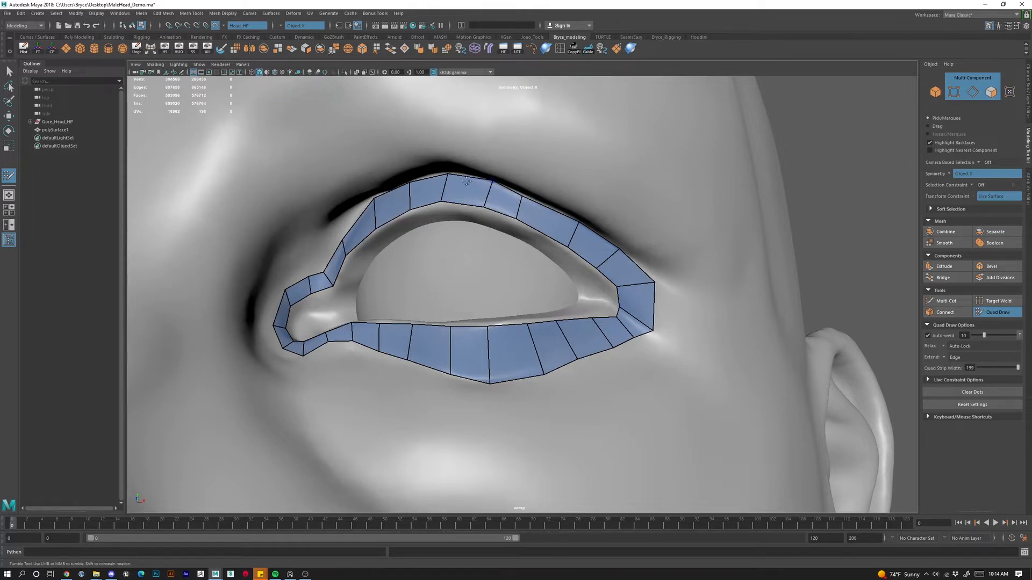
mouse_move(522, 197)
mouse_down()
mouse_move(531, 199)
mouse_move(527, 222)
mouse_move(569, 364)
mouse_move(526, 325)
mouse_up()
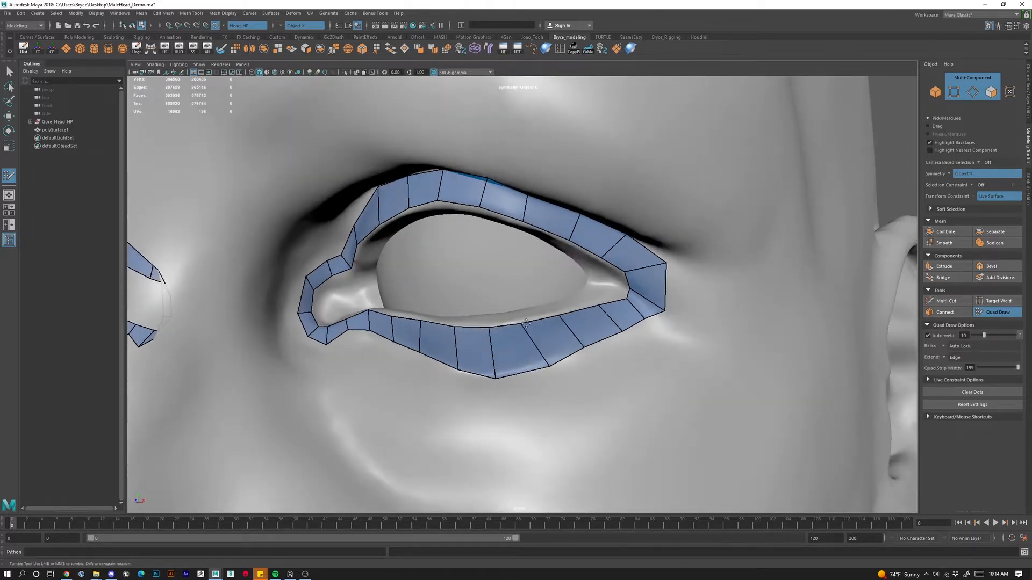
Shift two outer vertices on the outer half of the lower eyelid strip toward the inner corner to even its quads.
drag(548, 367, 534, 369)
drag(585, 345, 570, 352)
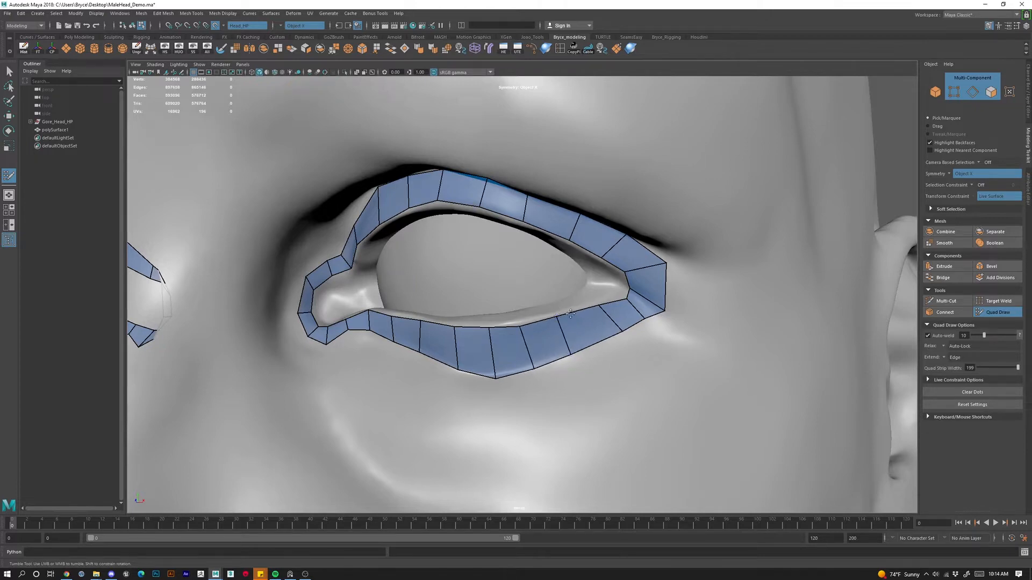
scroll(570, 314, down, 8)
scroll(622, 312, up, 8)
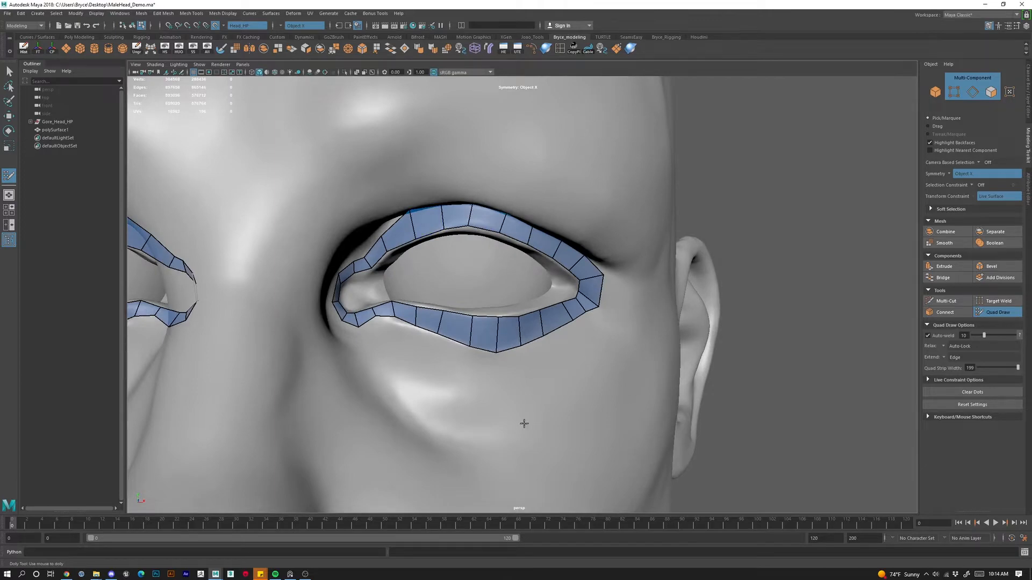
Examine the eyelid quad loop from the front and side to check its spacing and fit to the lids.
alt+right_drag(517, 283, 558, 282)
alt+drag(558, 282, 479, 313)
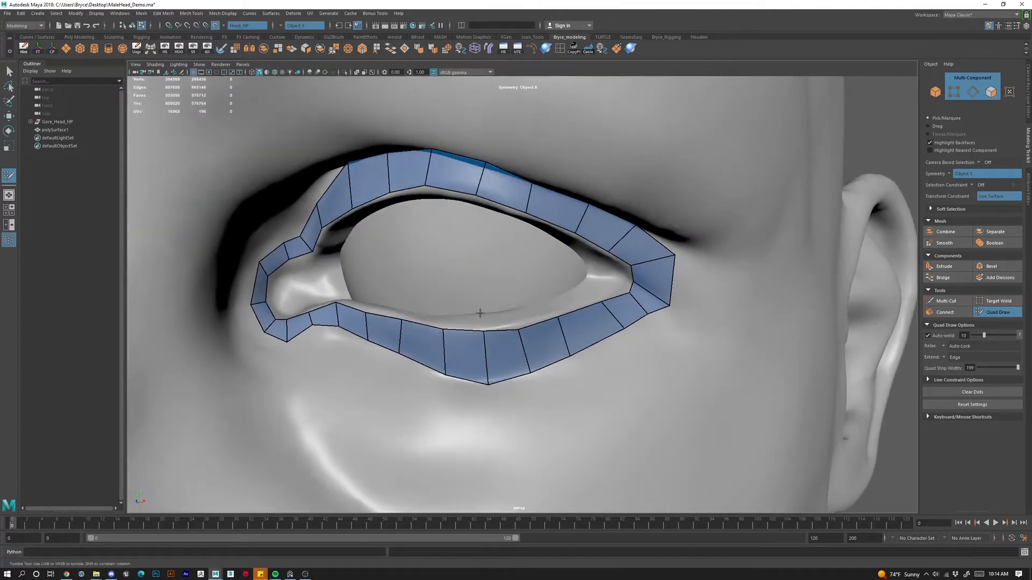
alt+right_drag(626, 269, 559, 288)
alt+drag(560, 288, 478, 323)
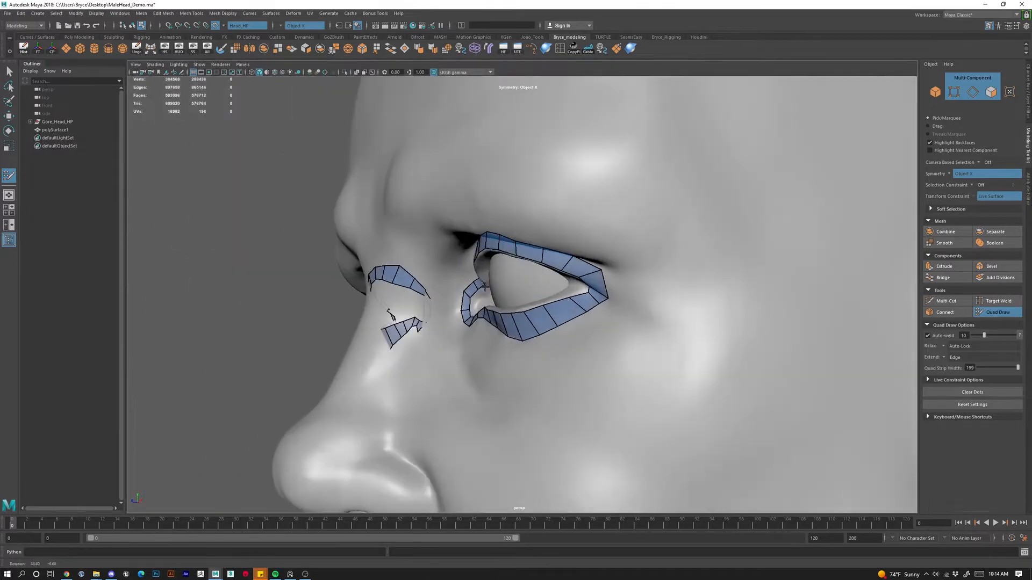
alt+right_drag(478, 323, 456, 327)
mouse_move(456, 328)
alt+mouse_down()
mouse_move(617, 306)
mouse_move(537, 301)
mouse_move(583, 298)
mouse_move(565, 295)
mouse_move(609, 299)
alt+mouse_up()
key(ctrl+z)
alt+right_drag(609, 299, 506, 288)
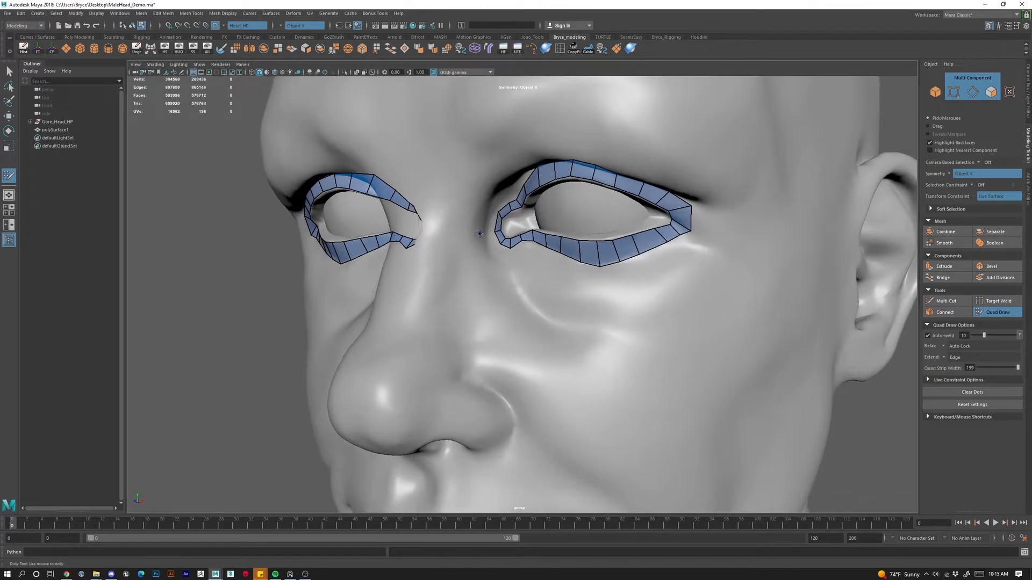
Start a second ring outside the eyelid loop by extending quads outward from the inner and outer eye corners.
shift+click(489, 239)
shift+click(720, 233)
shift+click(703, 255)
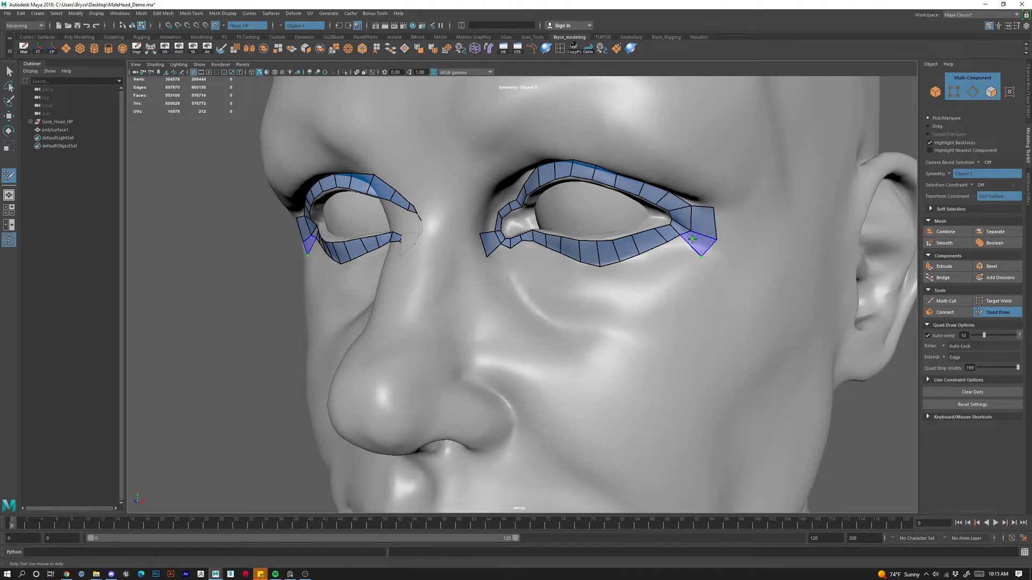
drag(703, 256, 701, 265)
Extend the outer edges of the lower eyelid strip downward into a second row of quads between both eye corners.
key(Tab)
key(Tab)
drag(574, 260, 571, 296)
drag(668, 269, 696, 267)
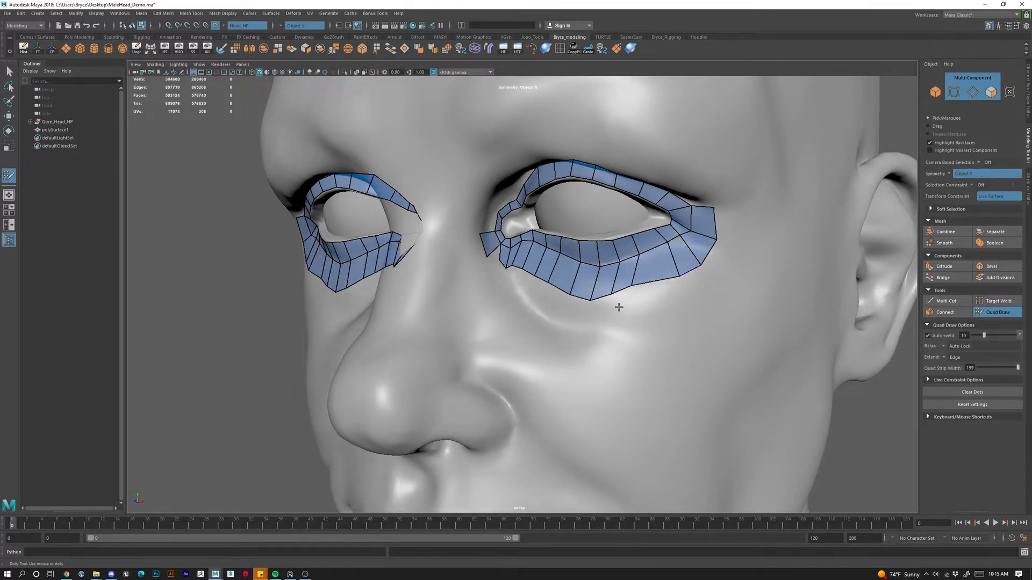
Weld the second lower row to the inner corner quad and even out its outer vertices below the eye.
alt+drag(619, 308, 559, 294)
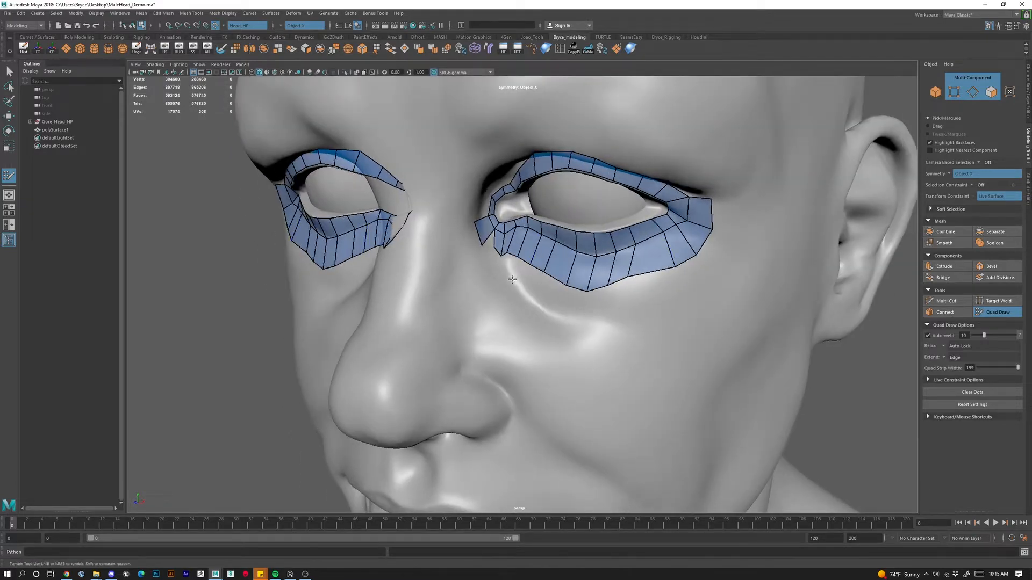
drag(497, 254, 590, 272)
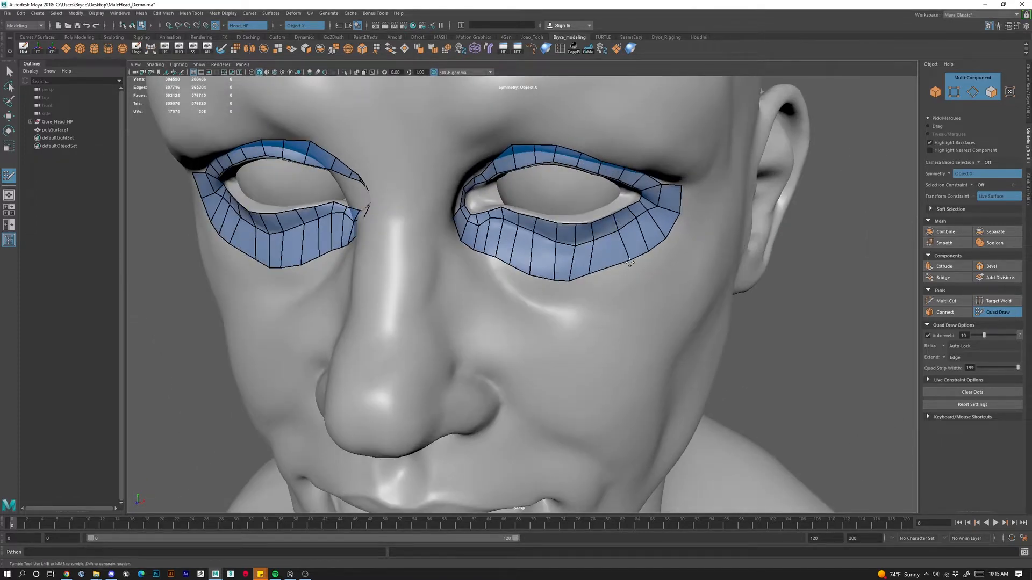
mouse_move(605, 266)
mouse_down()
mouse_move(608, 280)
mouse_move(545, 285)
mouse_move(505, 268)
mouse_move(511, 295)
mouse_move(585, 294)
mouse_up()
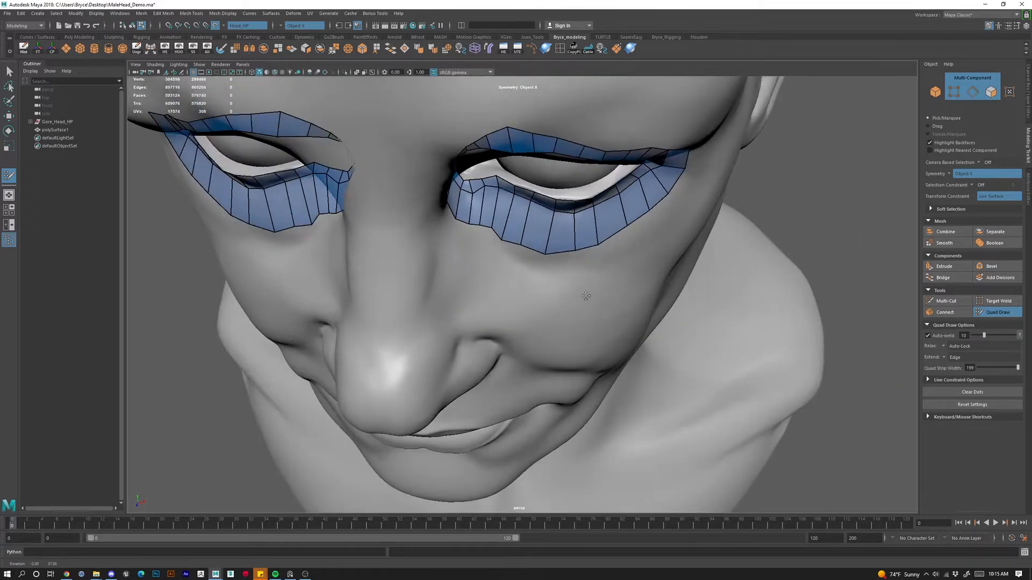
Extend the outer edges of the upper eyelid strip into a second row of quads that joins the outer corner.
alt+right_drag(536, 211, 571, 300)
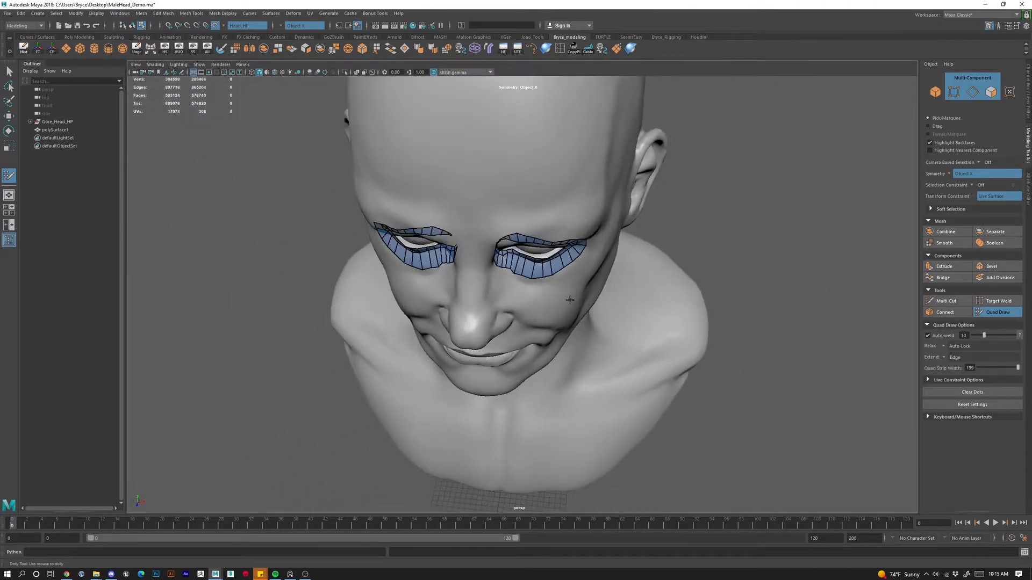
alt+drag(572, 299, 512, 271)
alt+right_drag(513, 271, 596, 285)
alt+drag(596, 285, 585, 243)
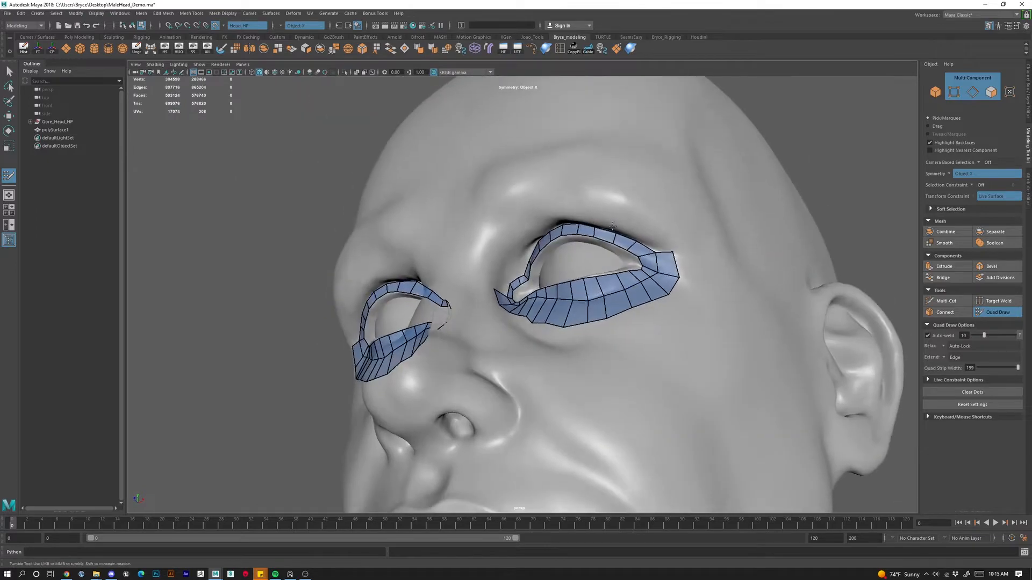
alt+right_drag(612, 227, 628, 234)
alt+middle_drag(627, 235, 529, 347)
key(Tab)
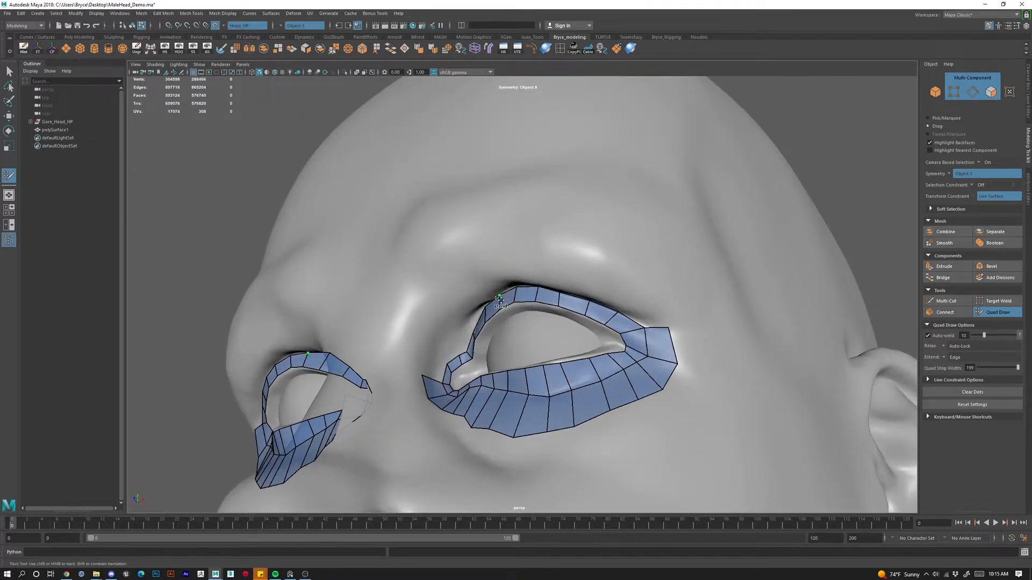
drag(496, 302, 481, 278)
drag(632, 300, 679, 329)
key(ctrl+z)
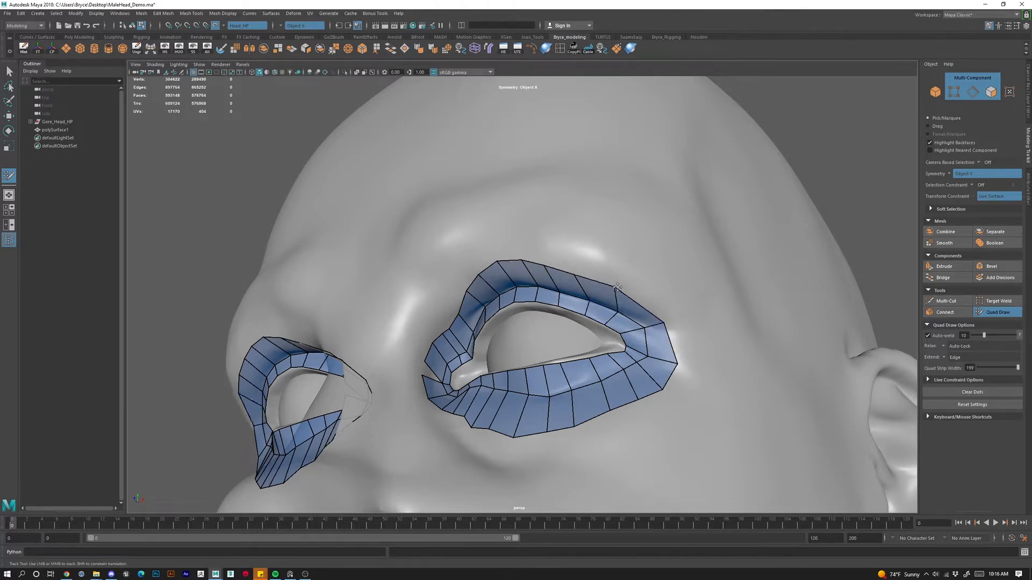
Weld the open ends of the second ring at the inner corner and reposition its upper vertices.
alt+drag(605, 286, 522, 260)
alt+drag(519, 263, 465, 270)
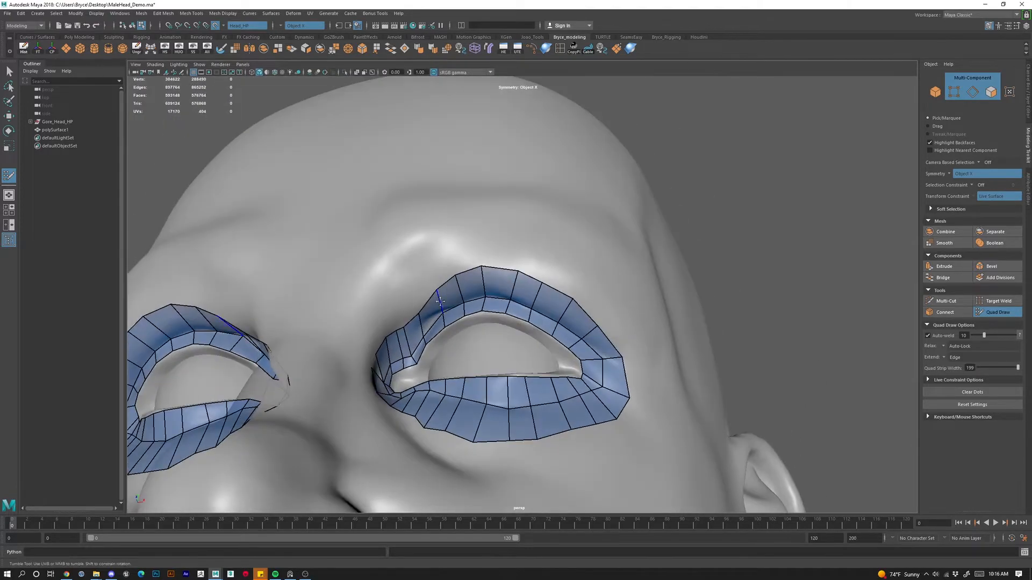
scroll(440, 303, up, 2)
alt+drag(304, 369, 342, 372)
mouse_move(428, 273)
mouse_down()
mouse_move(417, 288)
mouse_move(414, 277)
mouse_up()
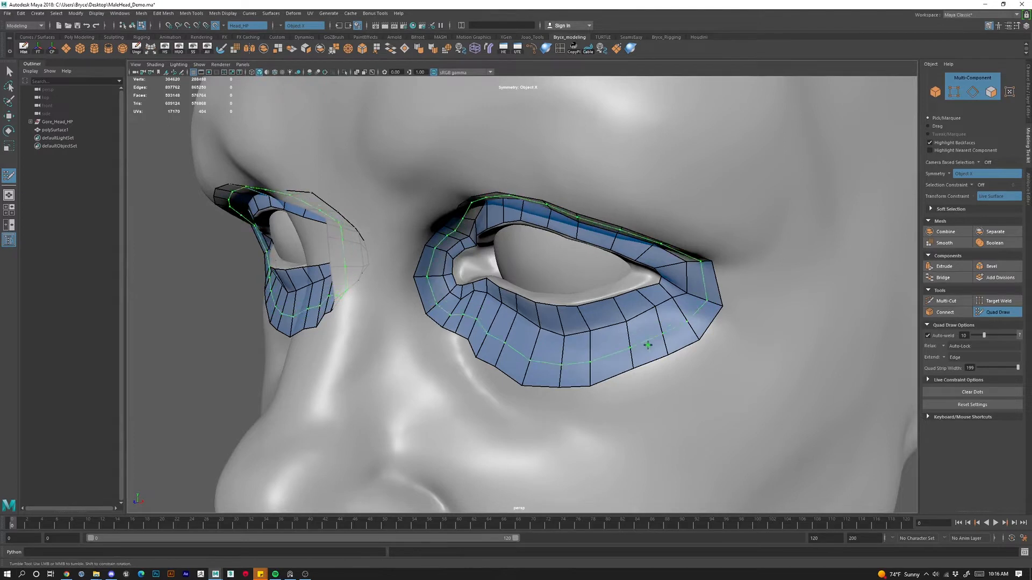
Try inserting an edge loop around the middle of the second ring of quads.
ctrl+click(677, 326)
key(ctrl+z)
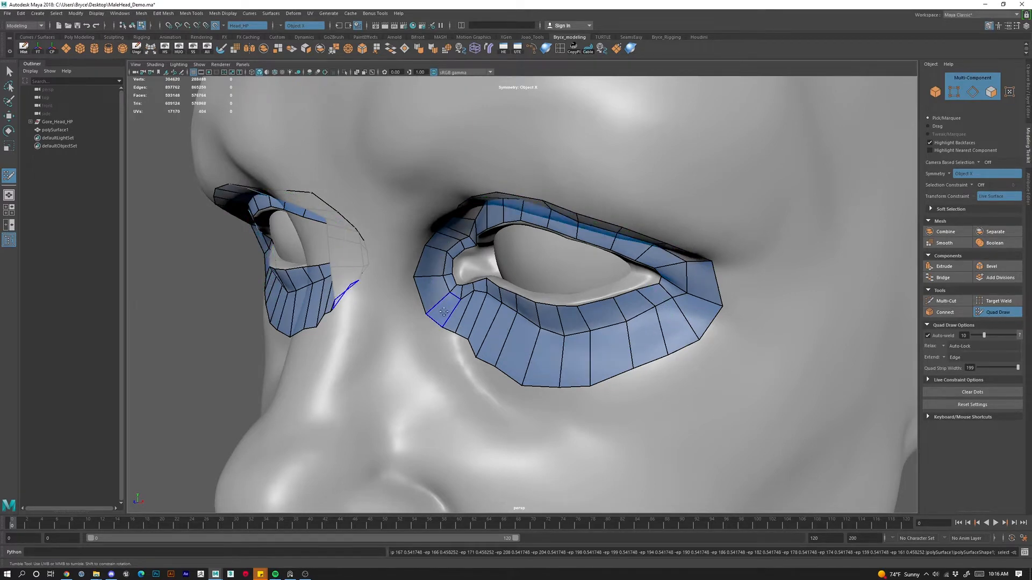
Reposition the second ring's boundary vertices above the inner eye corner to smooth its outline.
alt+drag(443, 313, 469, 252)
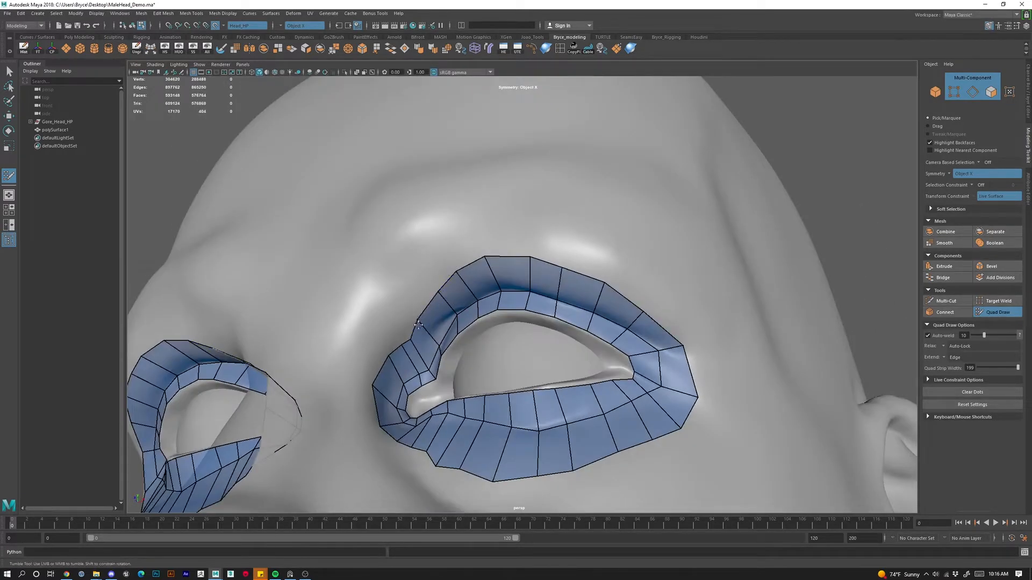
alt+drag(419, 324, 442, 345)
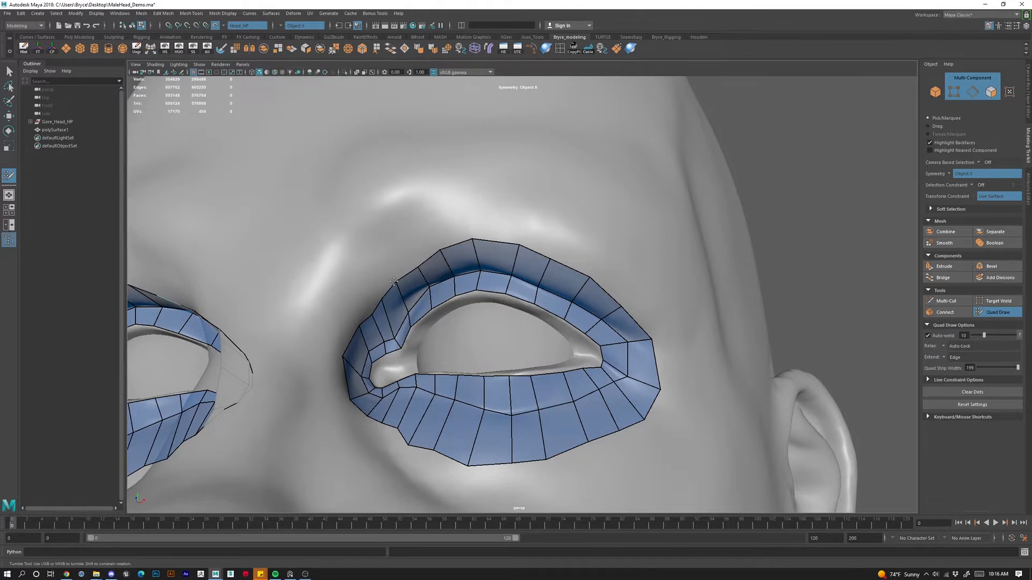
alt+drag(372, 348, 405, 316)
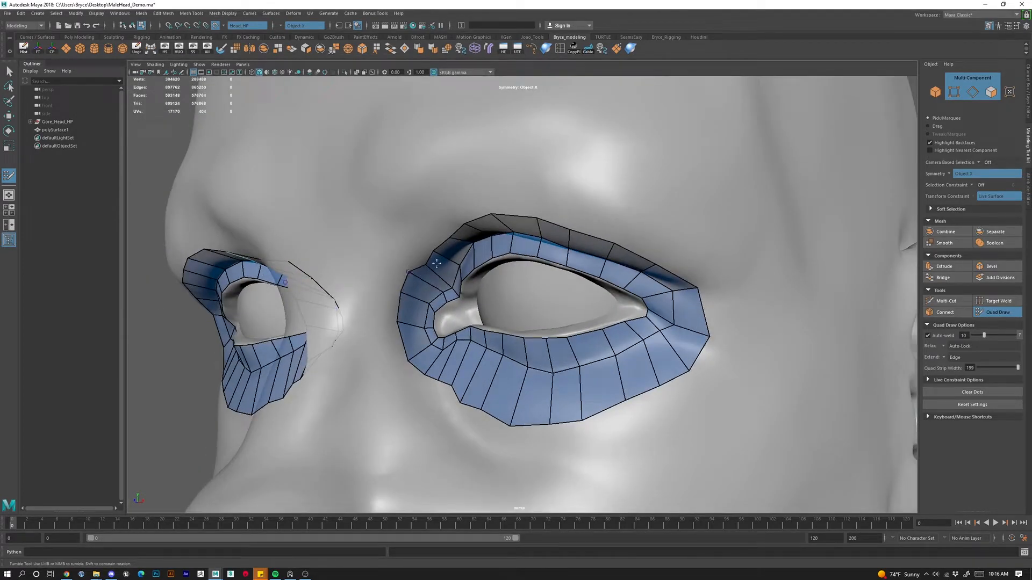
key(ctrl+z)
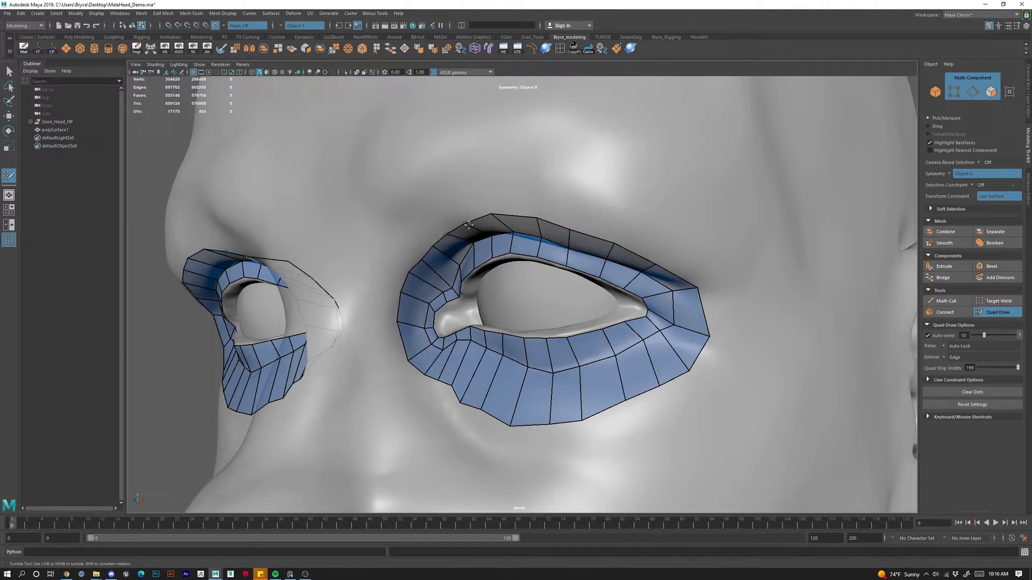
Pull the second ring's lower boundary vertices down onto the cheek, spacing them evenly along a rounded curve.
alt+right_drag(549, 199, 622, 348)
alt+drag(622, 348, 564, 399)
alt+right_drag(564, 399, 571, 408)
alt+drag(571, 409, 554, 462)
alt+right_drag(553, 462, 464, 297)
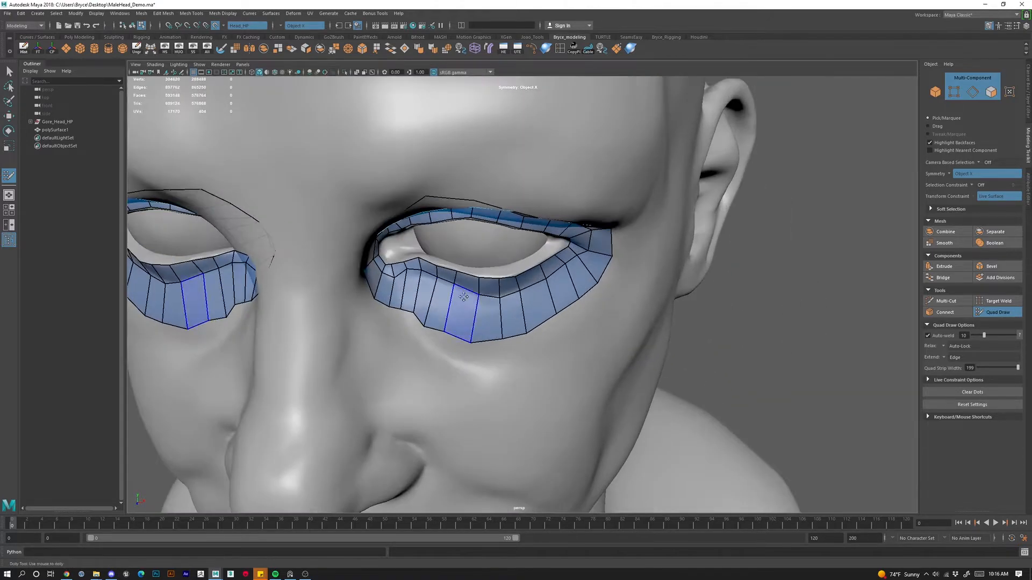
drag(414, 313, 415, 317)
key(ctrl+z)
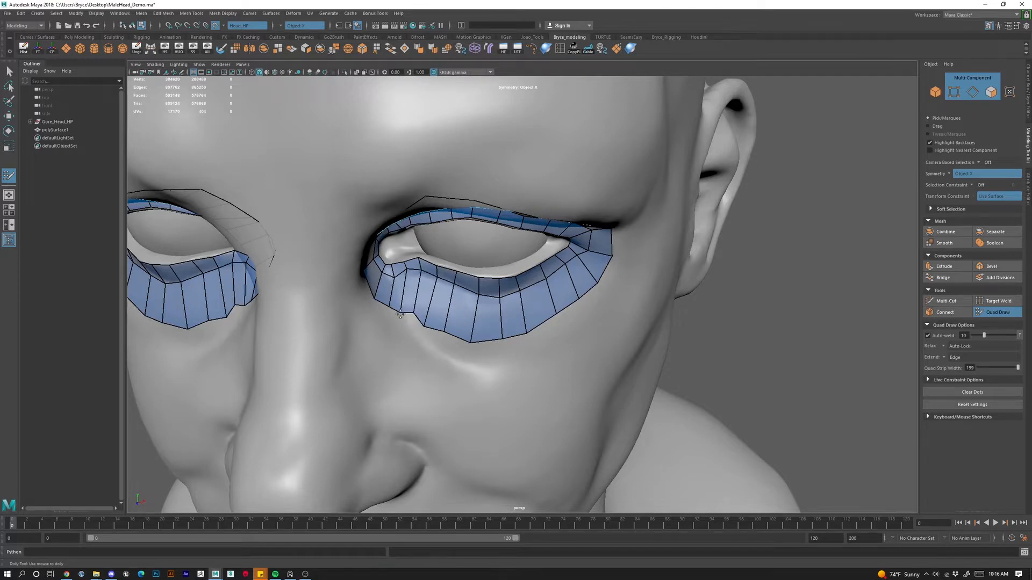
drag(412, 315, 682, 411)
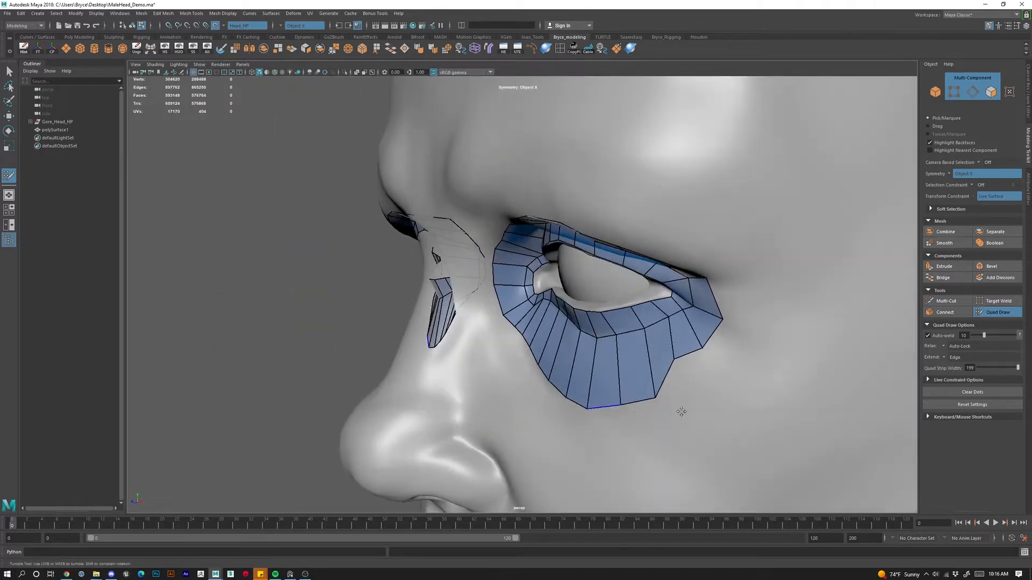
alt+middle_drag(682, 410, 598, 383)
mouse_move(583, 355)
mouse_down()
mouse_move(616, 361)
mouse_move(638, 350)
mouse_move(575, 400)
mouse_up()
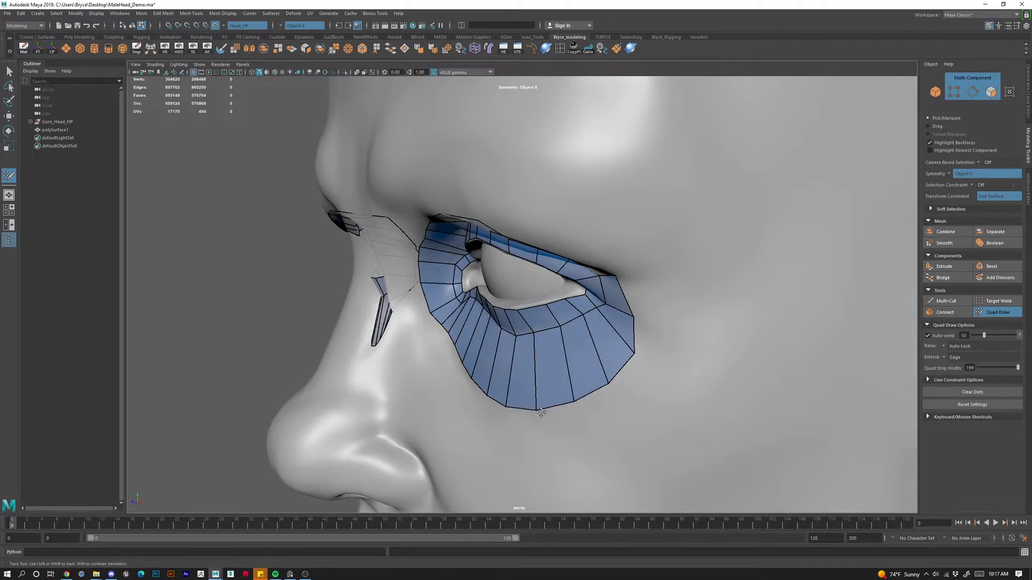
Pull the second ring's boundary vertices outward around the outer eye corner and along the outer part of the brow.
mouse_move(643, 364)
alt+mouse_down()
mouse_move(651, 353)
mouse_move(636, 343)
alt+mouse_up()
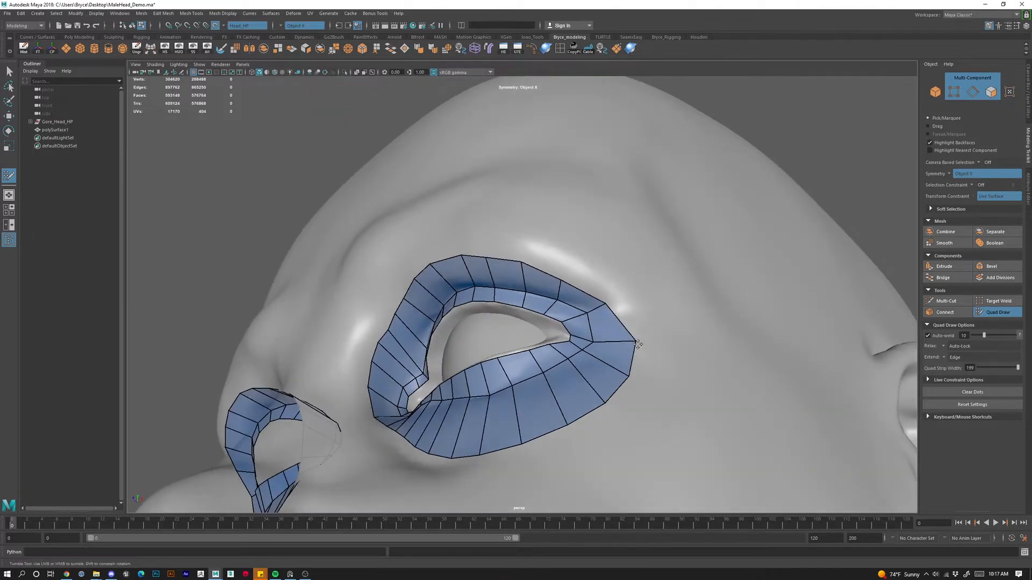
drag(607, 304, 622, 303)
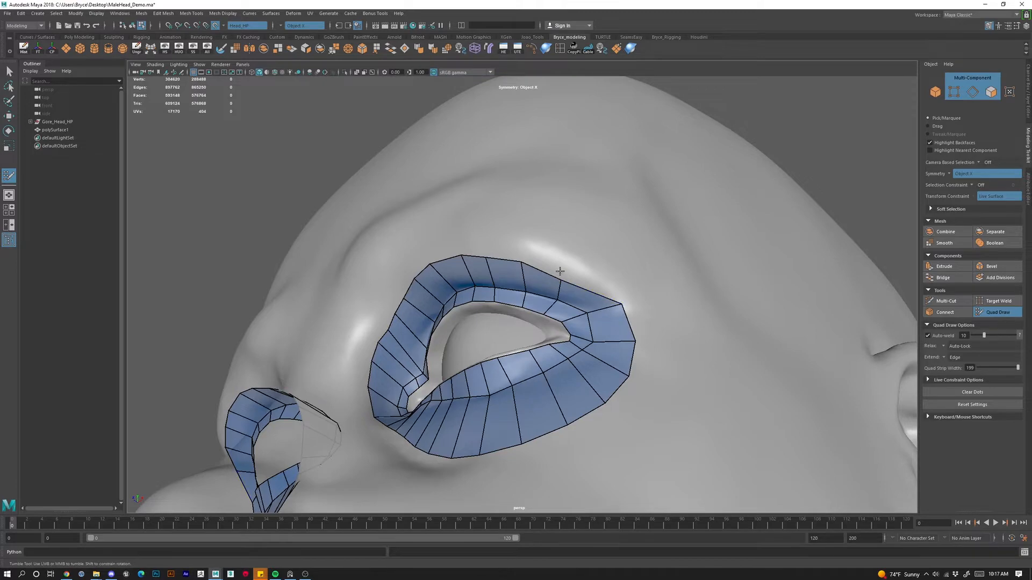
mouse_move(566, 281)
mouse_down()
mouse_move(581, 258)
mouse_move(526, 246)
mouse_move(531, 235)
mouse_up()
Try inserting an edge loop through the widened second ring above the upper eyelid.
alt+drag(623, 337, 534, 357)
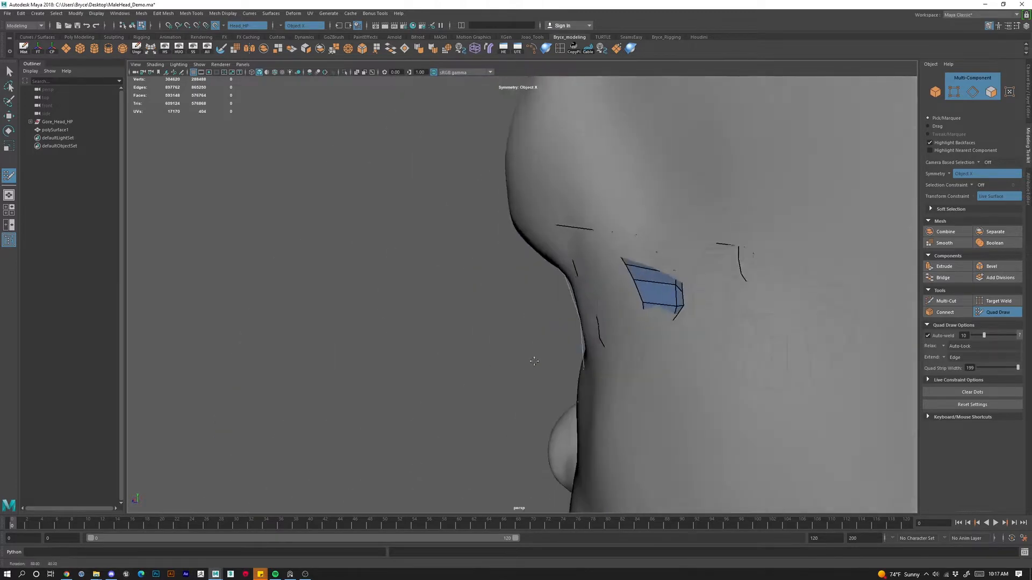
alt+right_drag(534, 357, 571, 312)
alt+drag(571, 311, 522, 225)
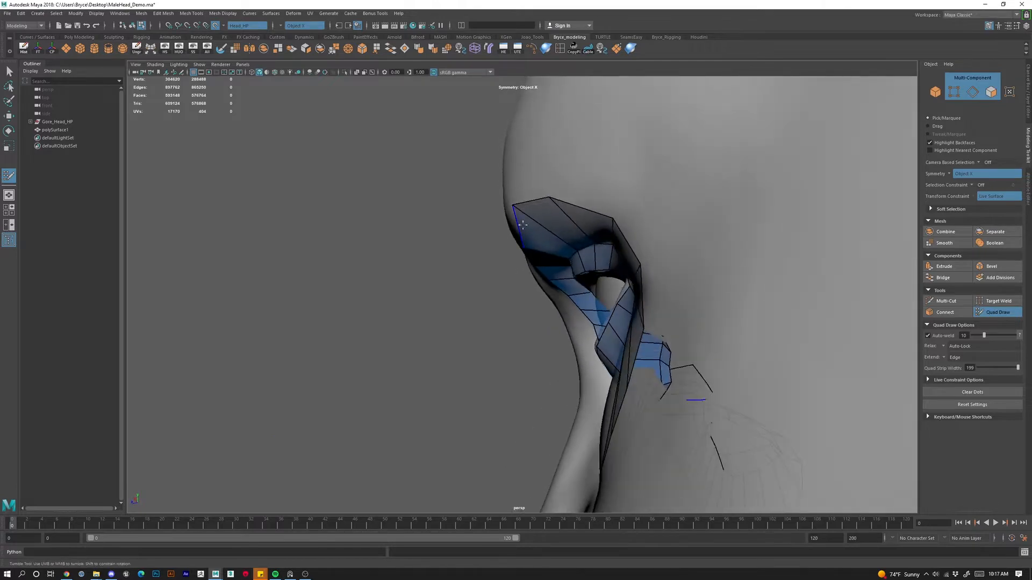
ctrl+click(559, 222)
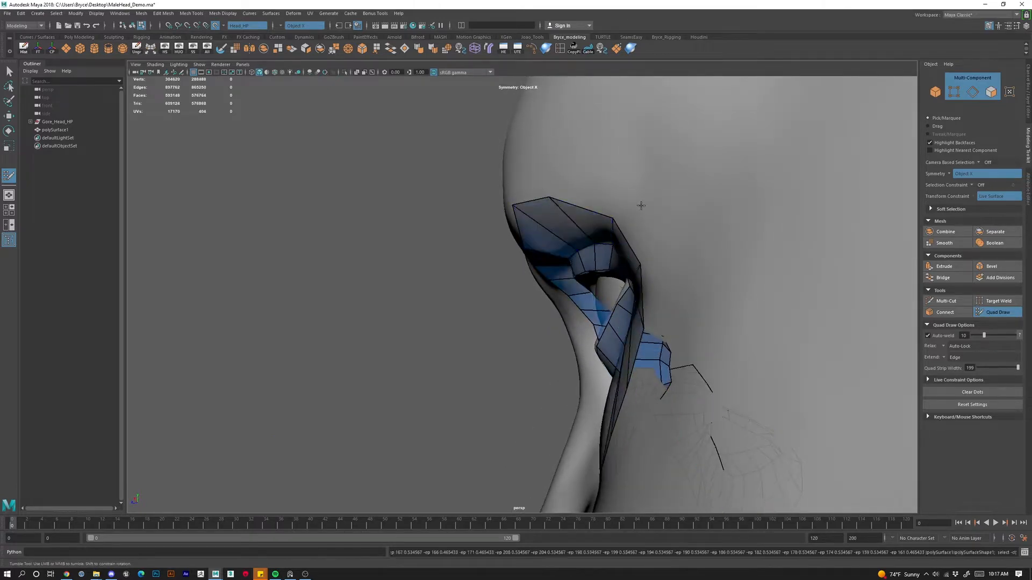
Pull the remaining upper boundary vertices outward over the brow and toward the nose, rounding the ring with evenly spaced quads.
mouse_move(641, 206)
alt+mouse_down()
mouse_move(702, 345)
mouse_move(648, 313)
alt+mouse_up()
mouse_move(487, 243)
mouse_down()
mouse_move(497, 218)
mouse_move(432, 207)
mouse_move(433, 198)
mouse_up()
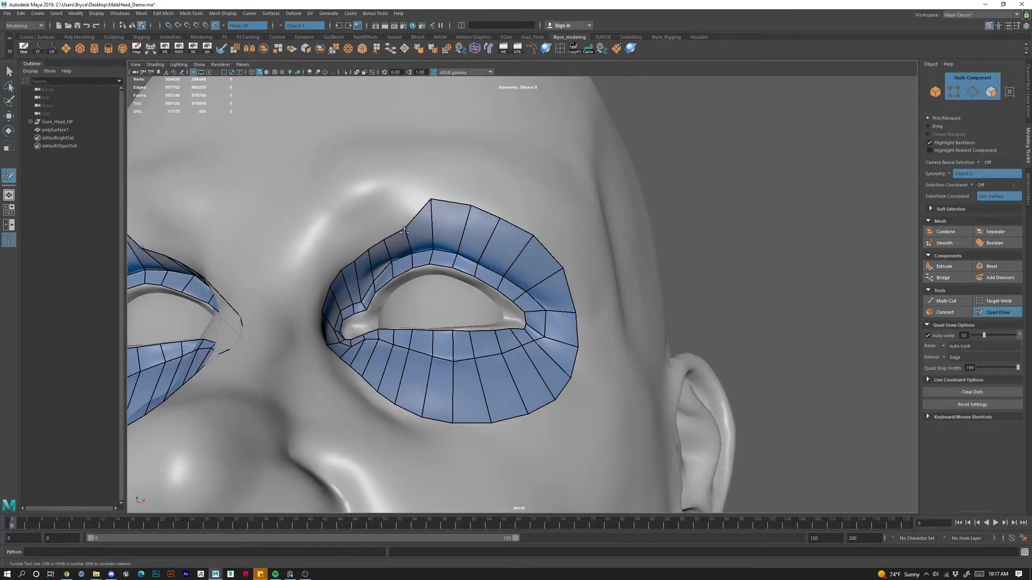
mouse_move(404, 232)
mouse_down()
mouse_move(387, 235)
mouse_move(369, 219)
mouse_move(350, 290)
mouse_move(365, 242)
mouse_move(353, 235)
mouse_move(302, 273)
mouse_up()
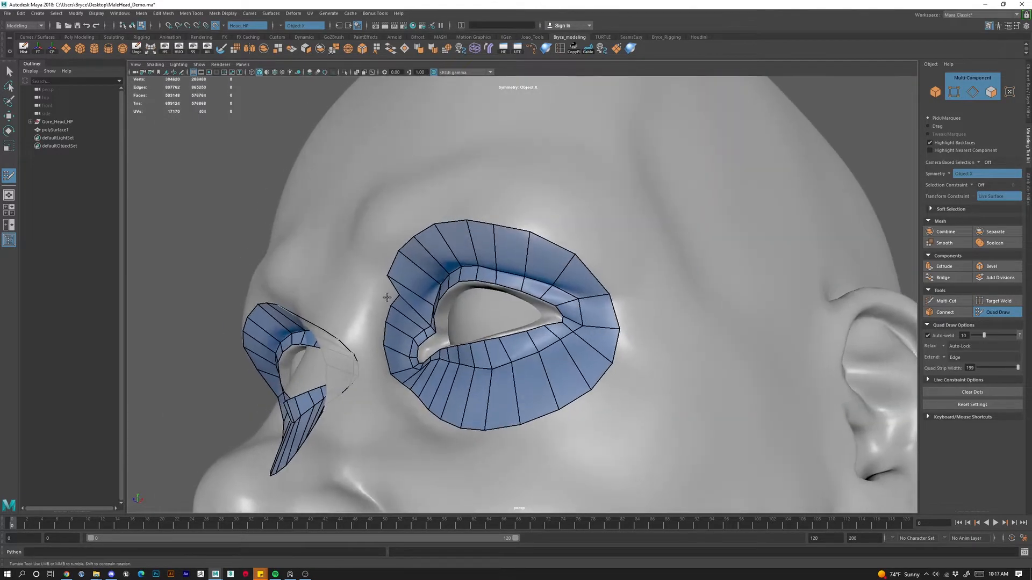
drag(401, 292, 387, 294)
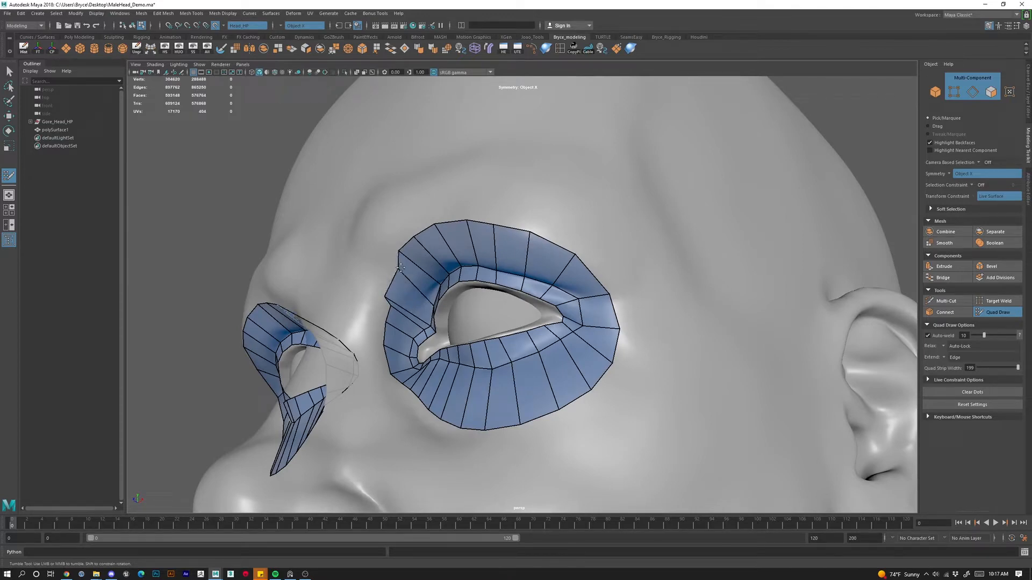
alt+drag(394, 320, 427, 297)
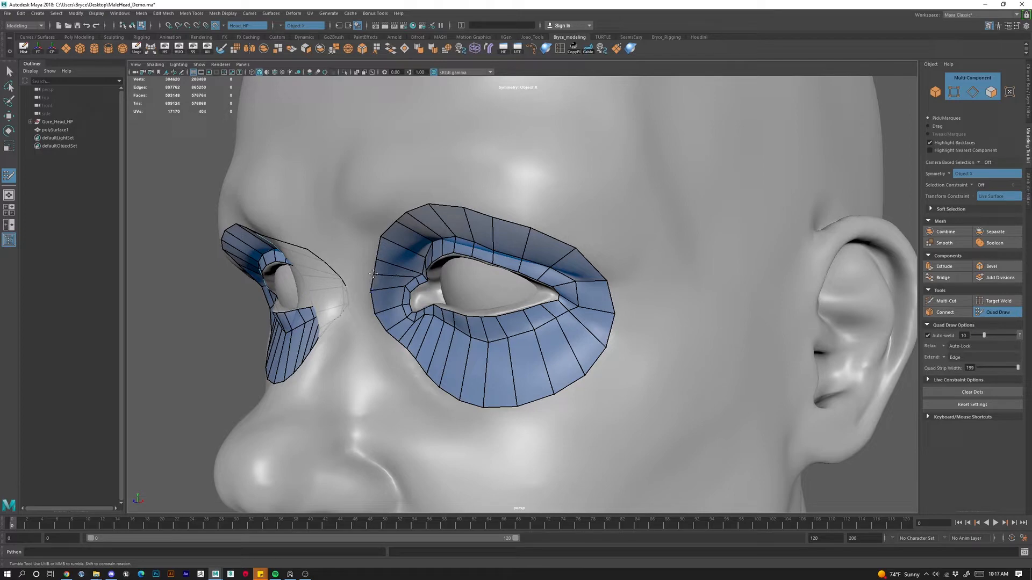
alt+drag(454, 324, 473, 310)
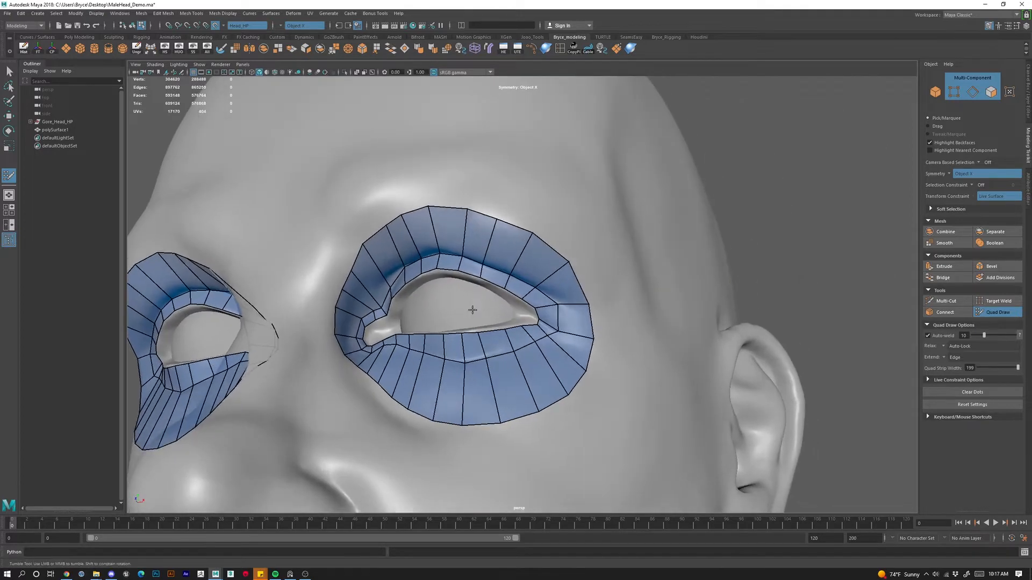
Insert an edge loop through the widened second ring all the way around the eye.
ctrl+click(574, 307)
alt+drag(624, 498, 601, 305)
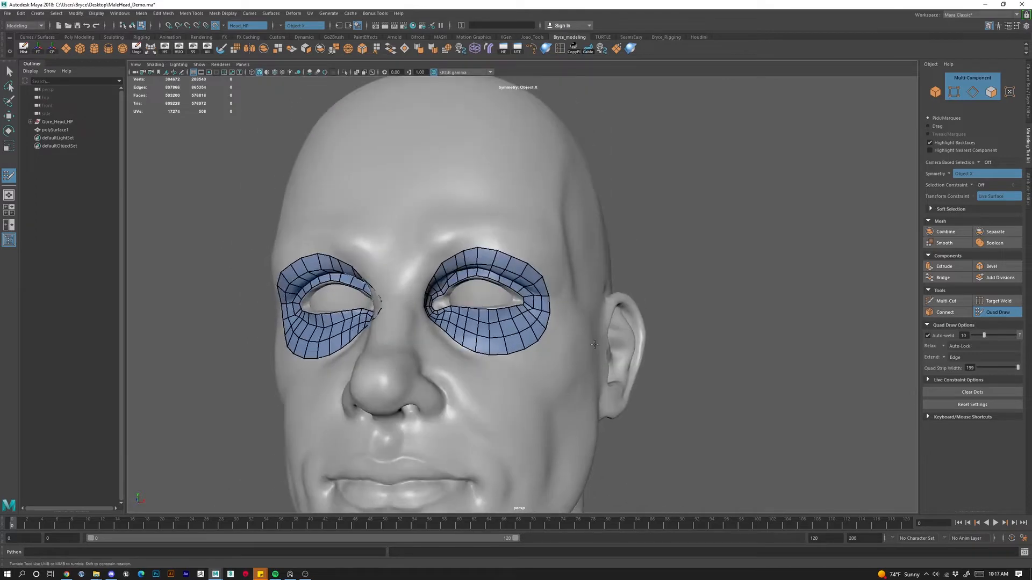
scroll(580, 366, down, 3)
scroll(557, 388, up, 2)
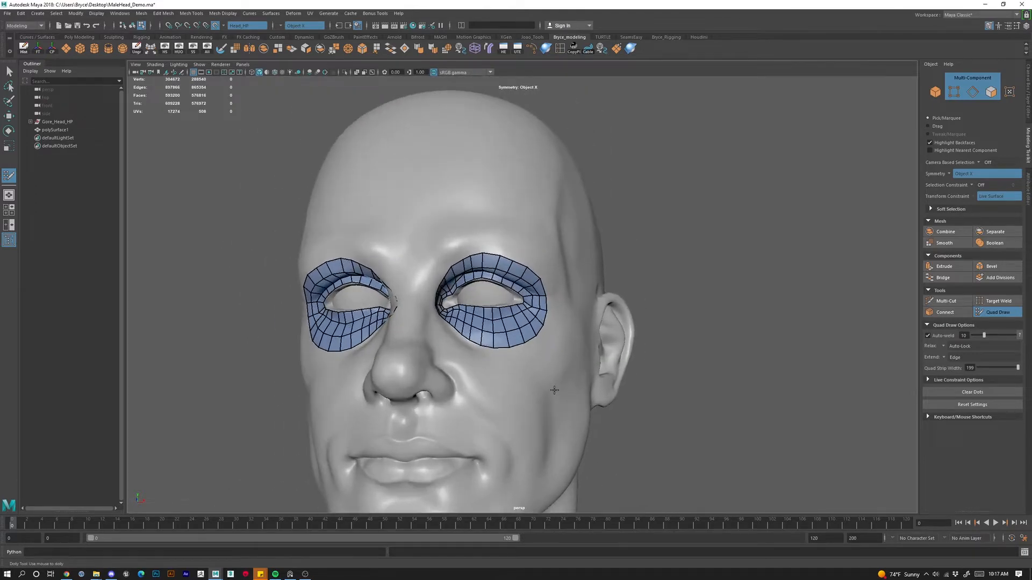
scroll(515, 270, up, 2)
alt+drag(516, 266, 548, 273)
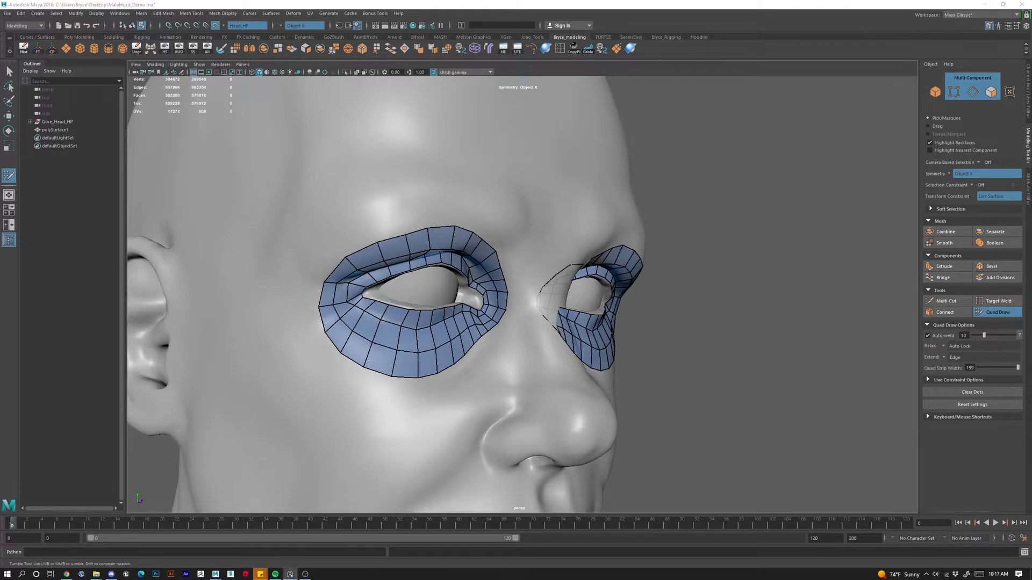
Examine the orange mask loop around both eyes in the color-coded face topology reference and compare it with the head's eye rings.
right_drag(1031, 323, 748, 331)
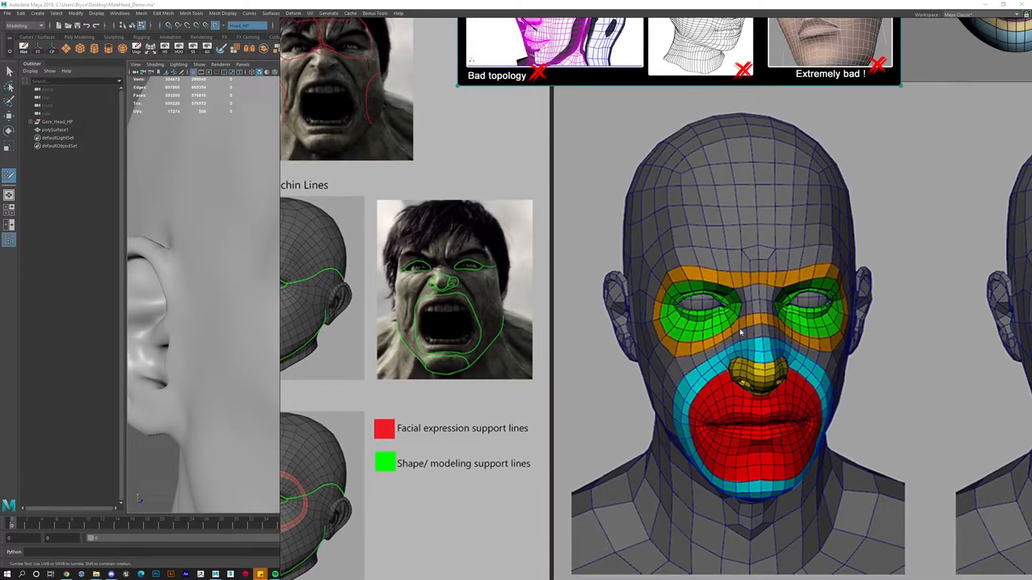
right_drag(782, 232, 702, 227)
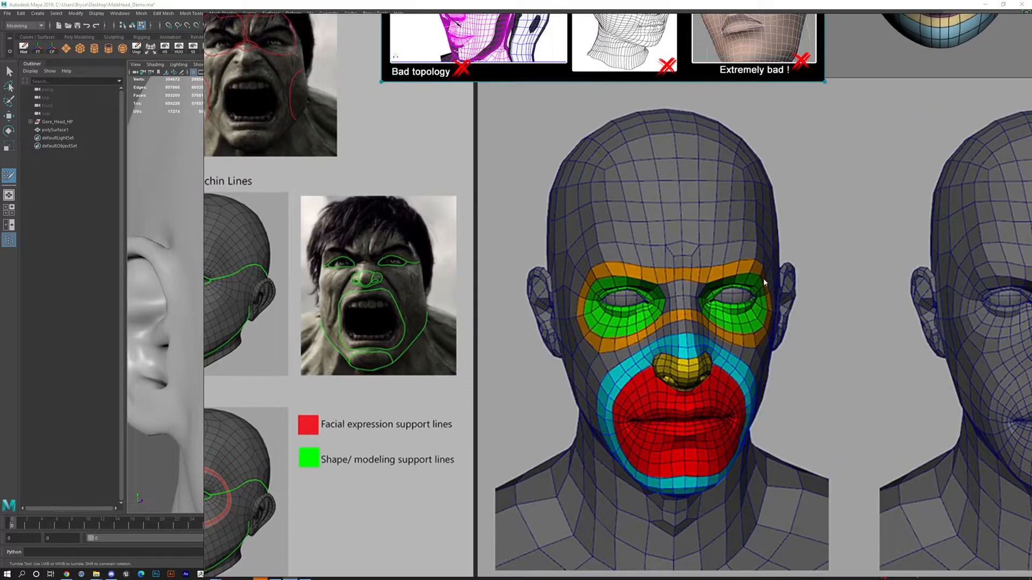
right_drag(763, 278, 1031, 264)
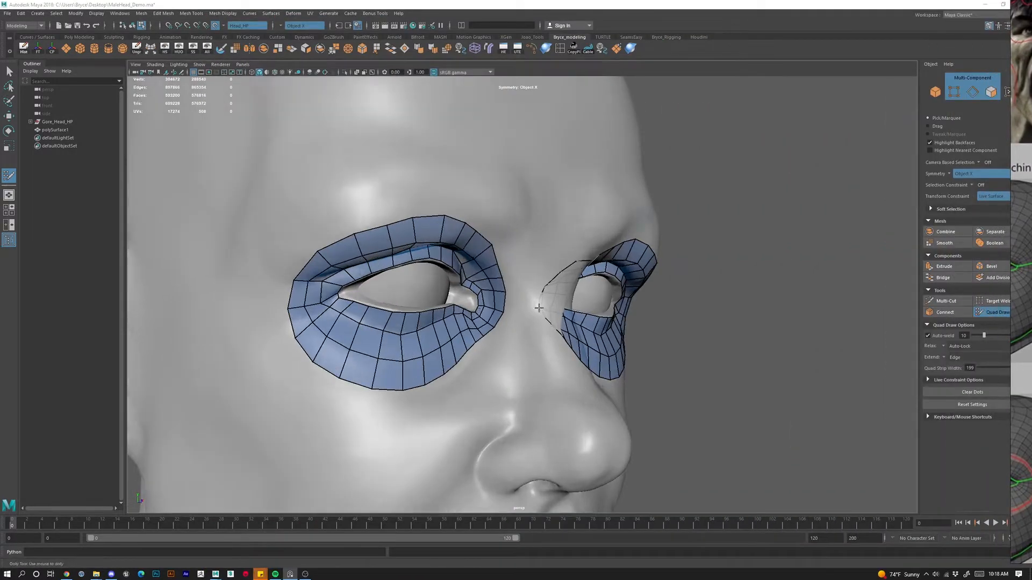
alt+drag(539, 308, 507, 295)
mouse_move(479, 219)
alt+mouse_down()
mouse_move(446, 211)
mouse_move(424, 228)
mouse_move(413, 216)
mouse_move(330, 242)
mouse_move(461, 245)
alt+mouse_up()
alt+right_drag(570, 249, 527, 260)
alt+drag(525, 269, 493, 281)
alt+right_drag(493, 281, 525, 293)
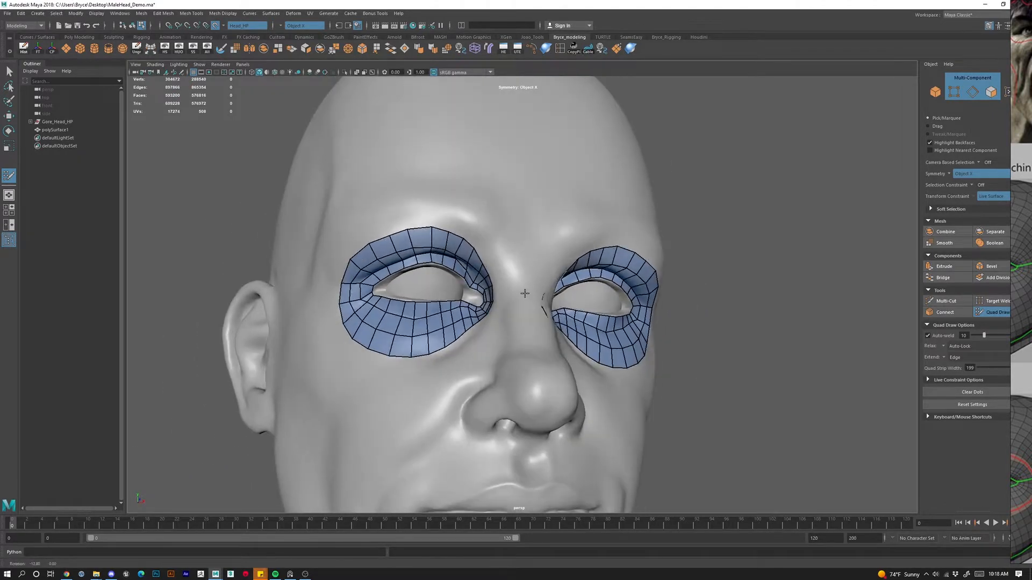
alt+drag(525, 293, 504, 256)
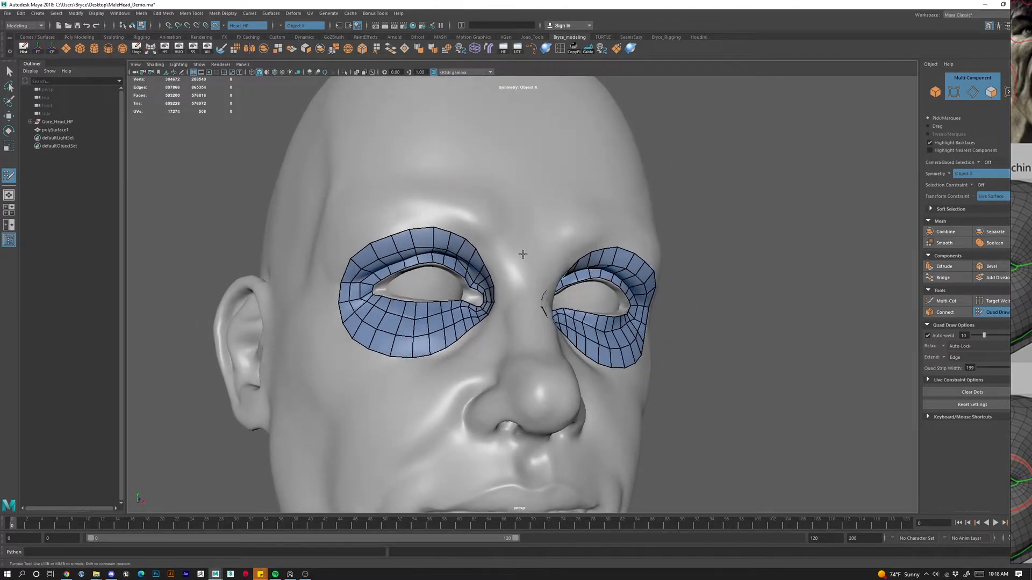
alt+middle_drag(522, 254, 550, 253)
alt+drag(550, 253, 574, 323)
mouse_move(564, 324)
alt+right_down()
mouse_move(581, 330)
mouse_move(556, 317)
mouse_move(565, 326)
alt+right_up()
alt+drag(559, 342, 525, 310)
alt+right_drag(524, 311, 626, 265)
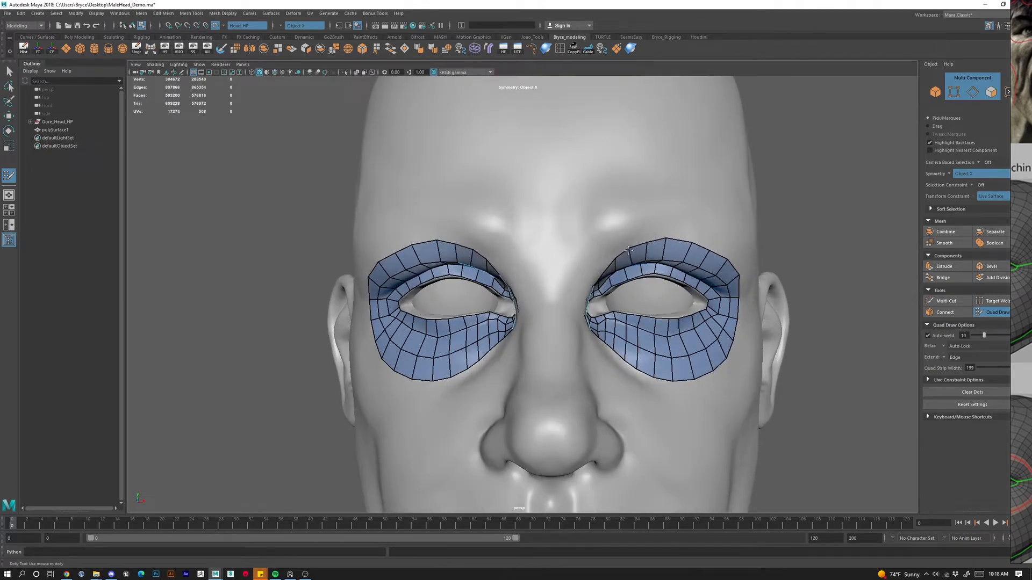
alt+drag(649, 243, 574, 234)
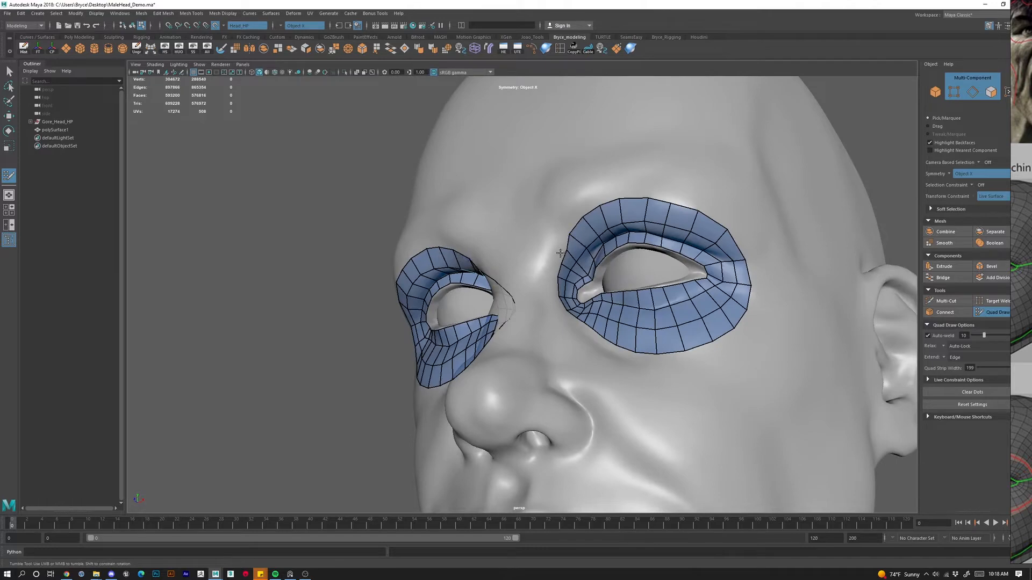
Add a guide quad from the ring's inner upper edge onto the brow and raise its upper vertices to lengthen it.
alt+drag(561, 253, 592, 242)
shift+click(576, 257)
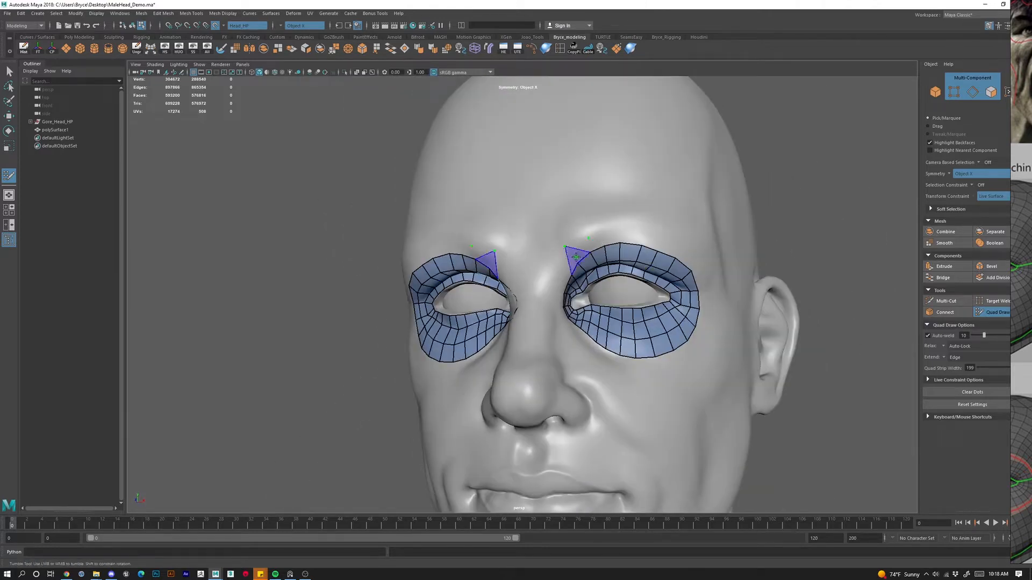
key(ctrl+z)
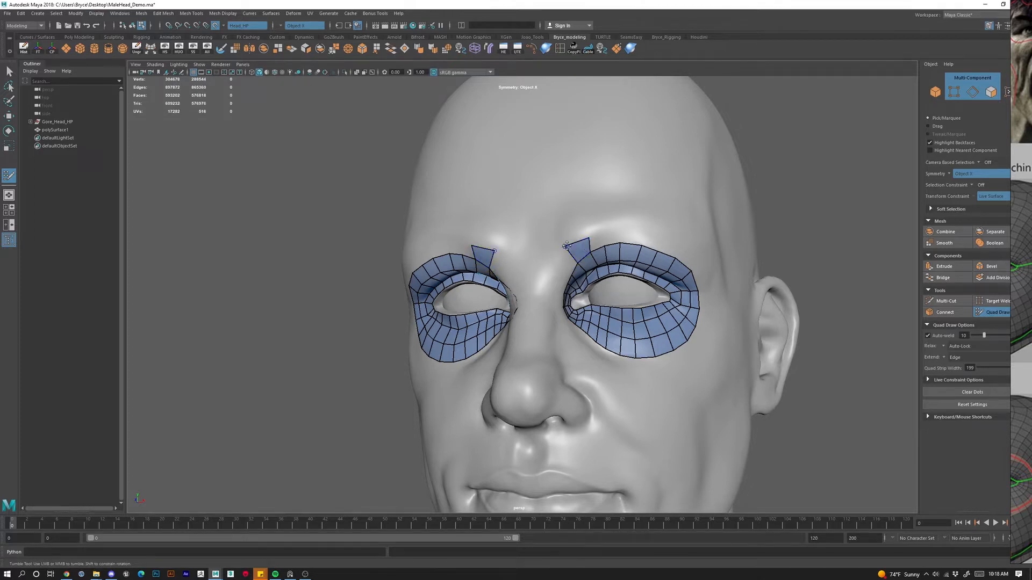
drag(566, 245, 570, 229)
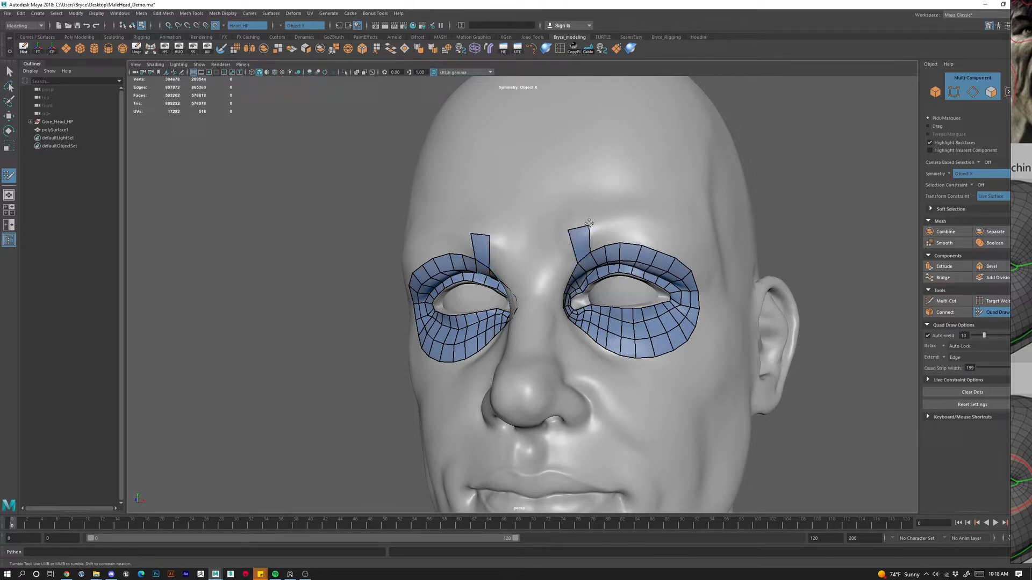
Add a guide quad from the ring's inner lower edge down alongside the nose and adjust its end vertices.
alt+middle_drag(668, 261, 619, 231)
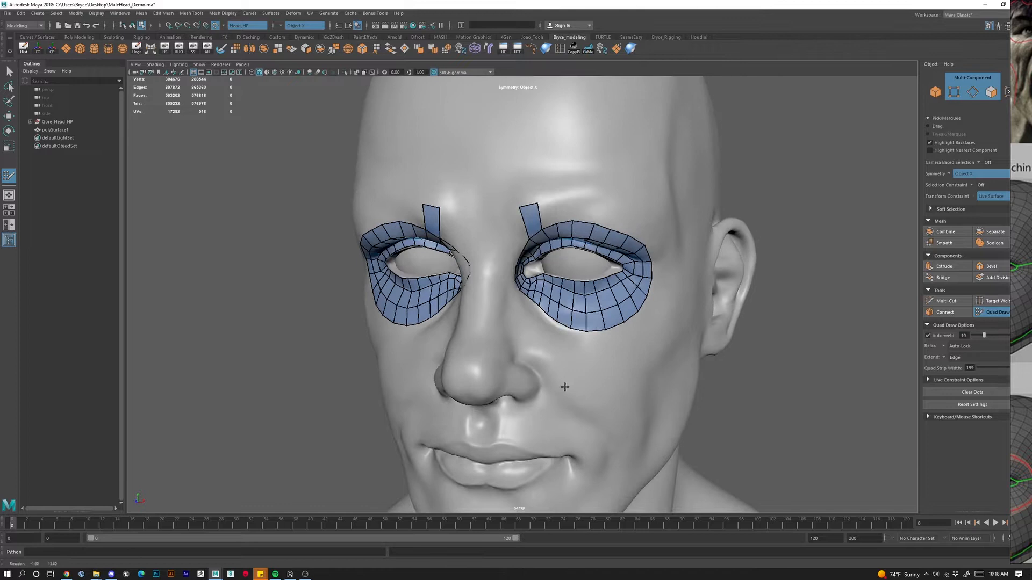
scroll(554, 392, up, 3)
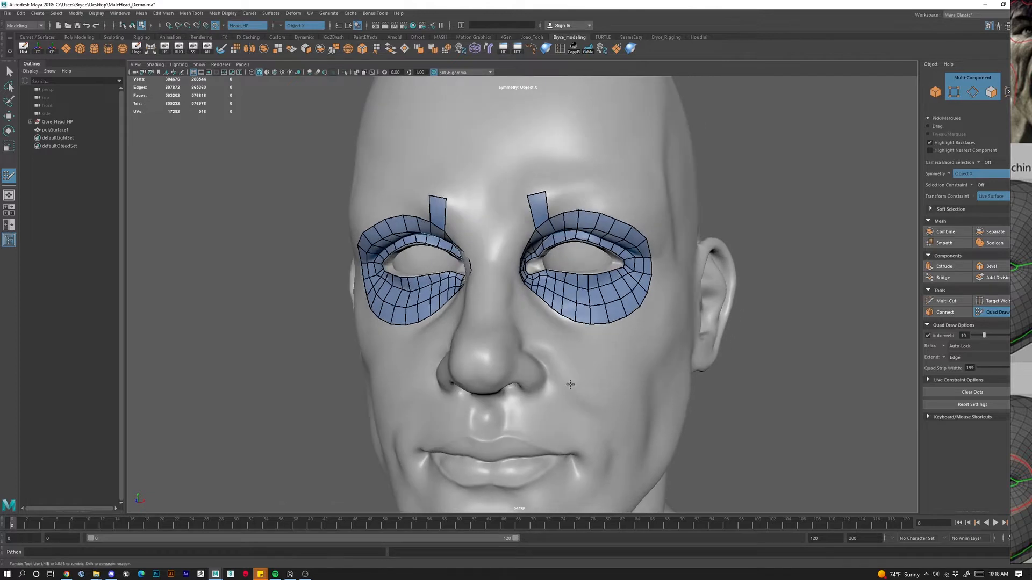
click(546, 327)
shift+click(539, 313)
mouse_move(532, 315)
mouse_down()
mouse_move(530, 336)
mouse_move(531, 327)
mouse_up()
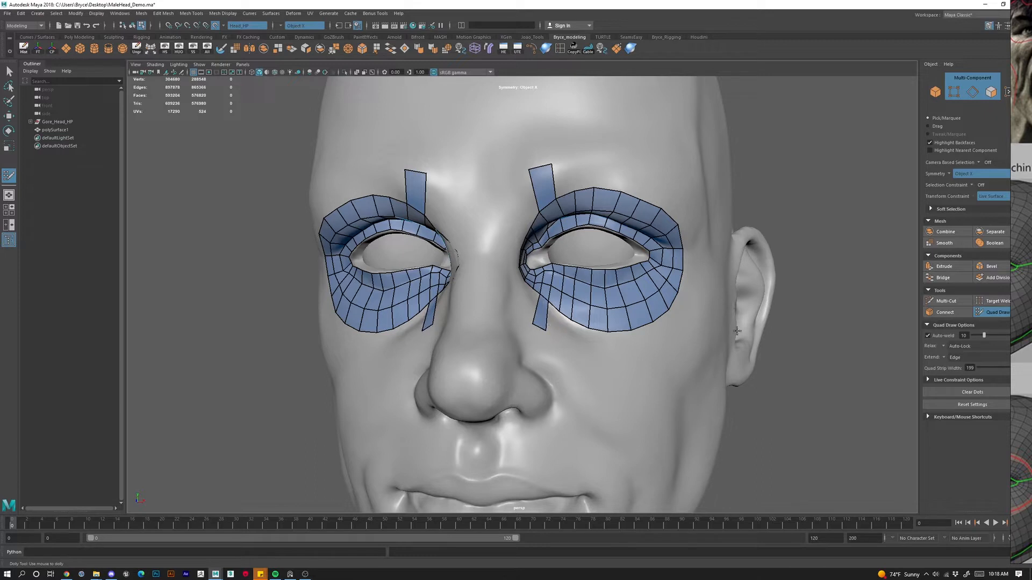
Add a guide quad from the outer eye corner toward the temple and adjust the end of the guide quad beside the nose.
alt+drag(737, 331, 696, 313)
drag(704, 263, 725, 241)
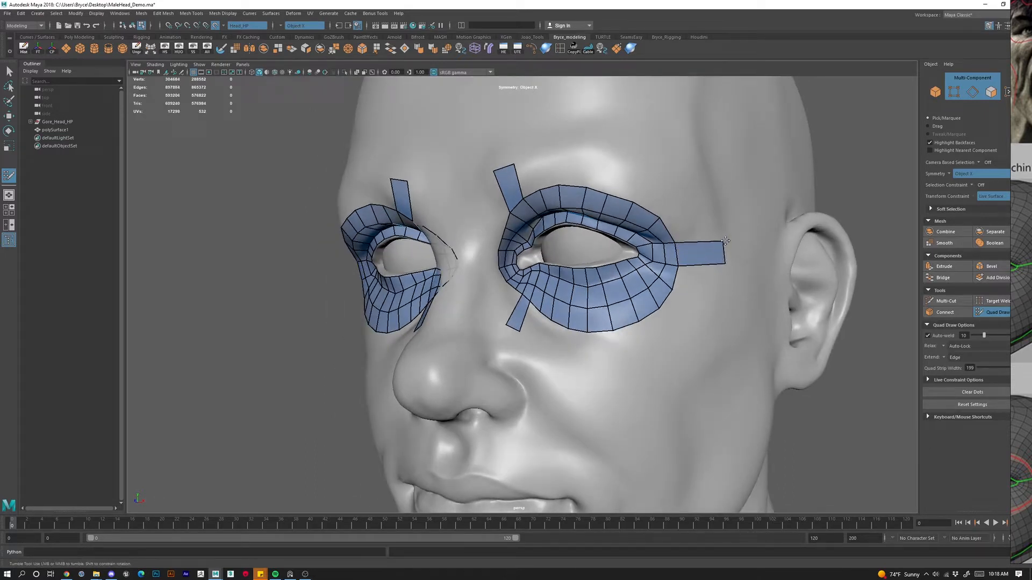
drag(511, 330, 512, 325)
Extend the ring's upper edges over the brow as quads, welding the strip's ends to the inner brow and temple guide quads.
shift+click(591, 147)
key(ctrl+z)
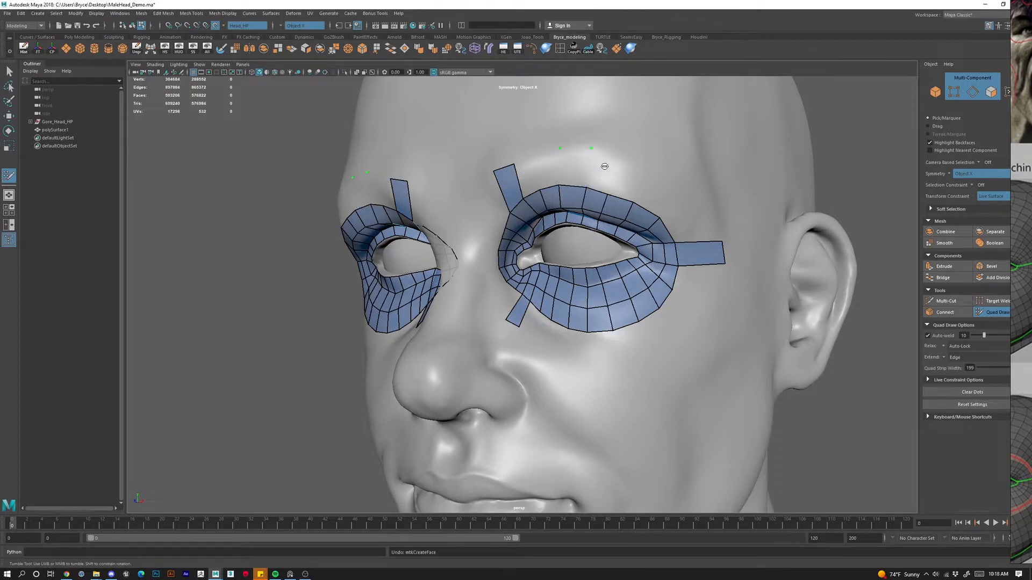
drag(598, 197, 551, 142)
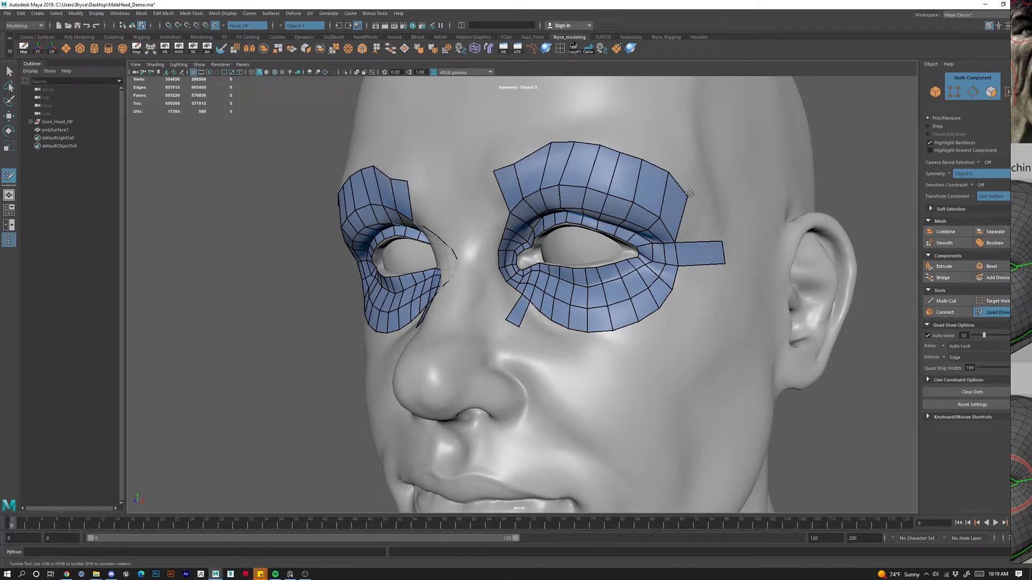
drag(690, 192, 723, 237)
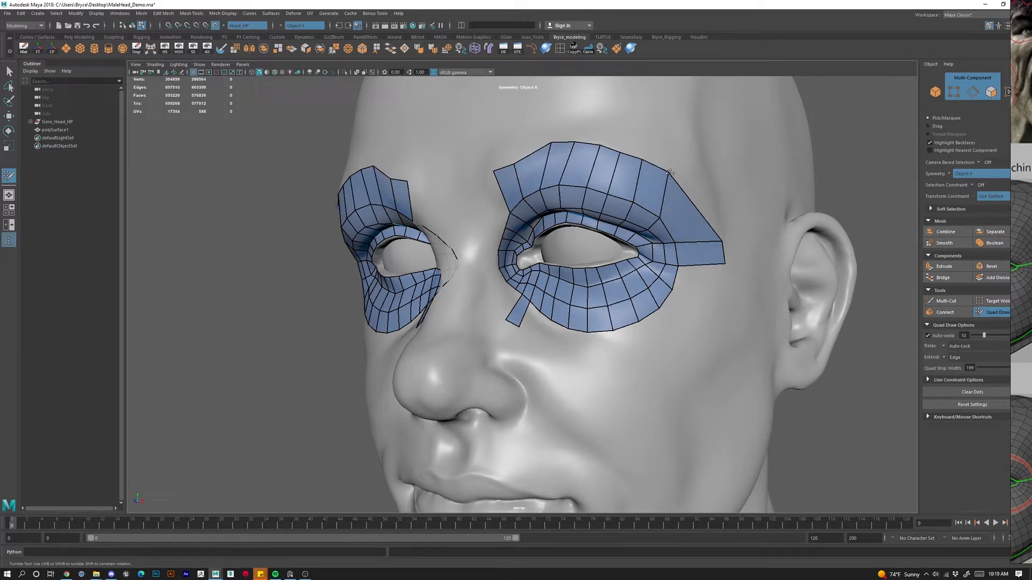
Pull the brow strip's upper boundary vertices into an evenly spaced curve between the temple and the inner brow.
drag(670, 173, 662, 150)
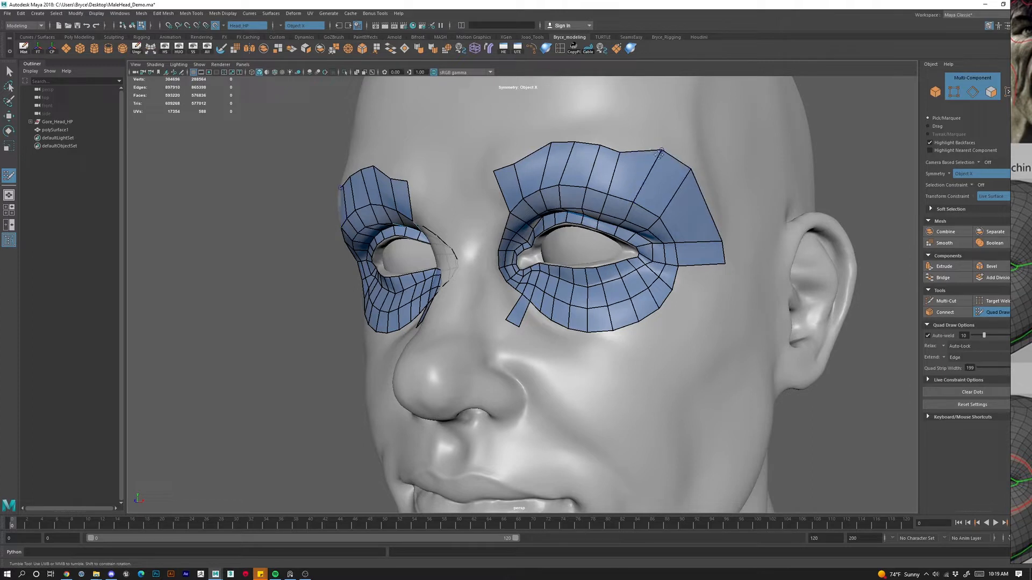
ctrl+click(678, 195)
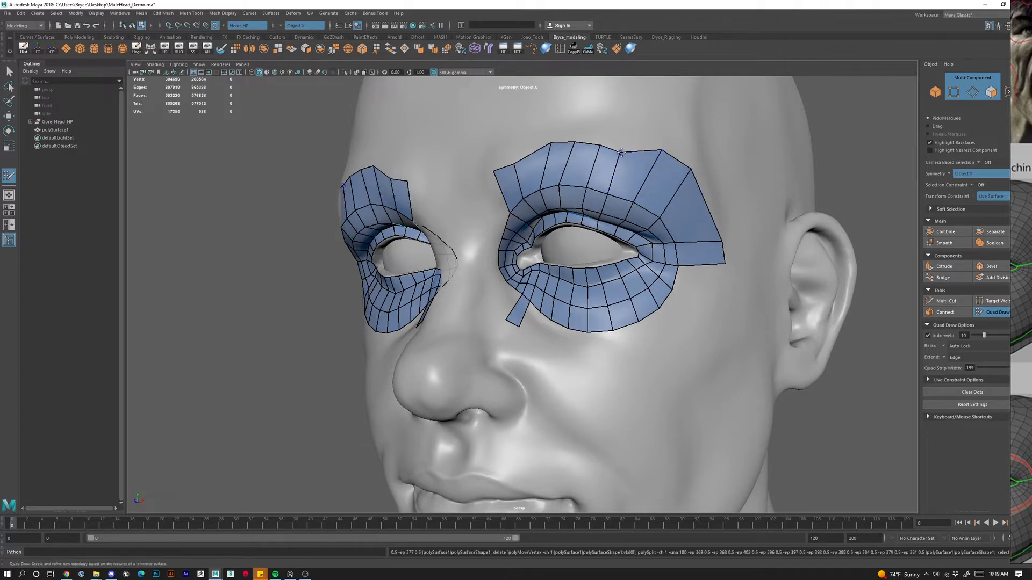
drag(621, 153, 572, 170)
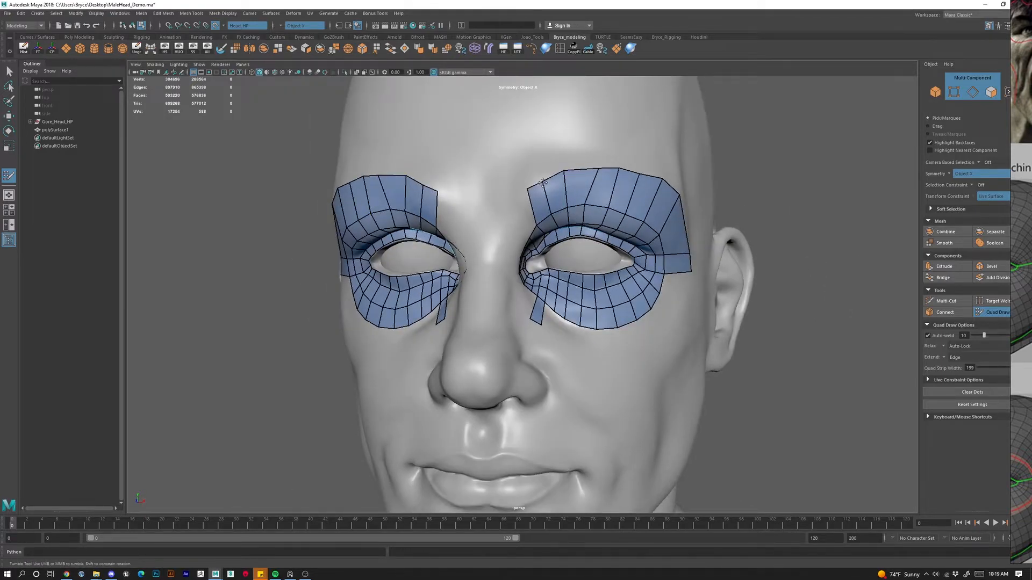
Extend the ring's lower edges onto the cheek in a rounded strip, welding its ends to the nose and temple guide quads.
alt+drag(653, 330, 576, 395)
drag(594, 326, 596, 359)
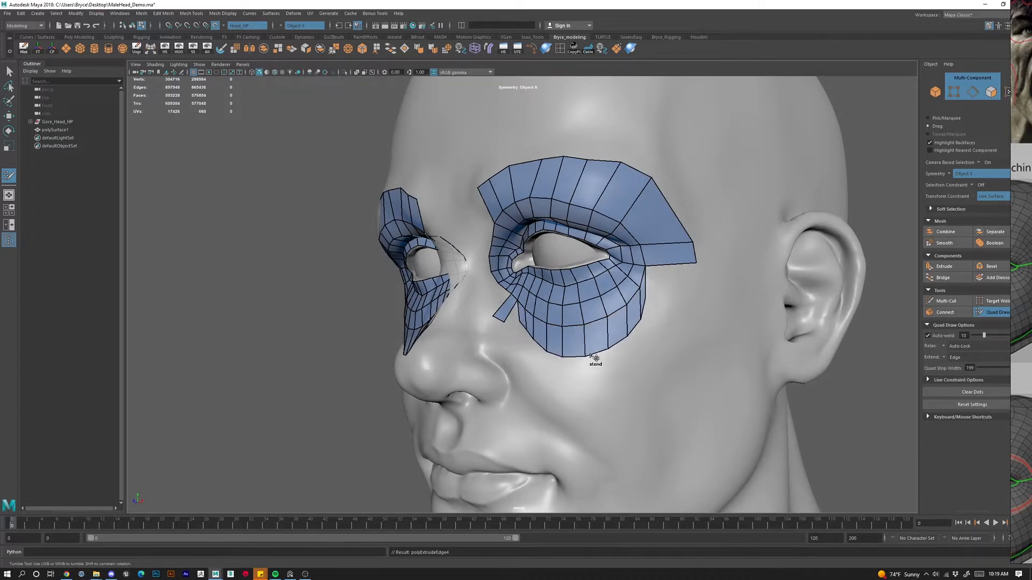
drag(521, 326, 508, 327)
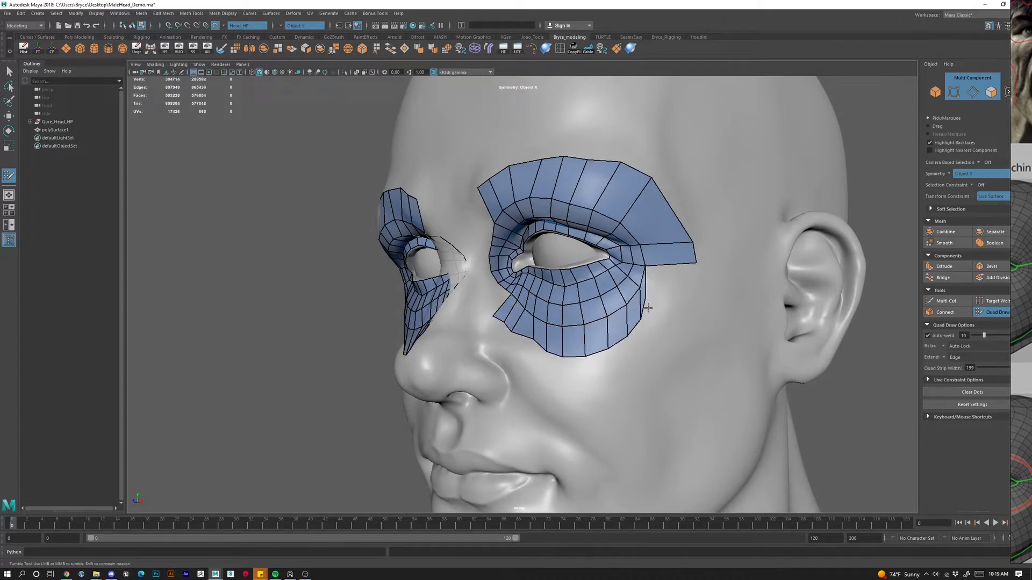
drag(646, 297, 698, 265)
drag(640, 318, 681, 300)
mouse_move(627, 337)
mouse_down()
mouse_move(647, 329)
mouse_move(612, 347)
mouse_up()
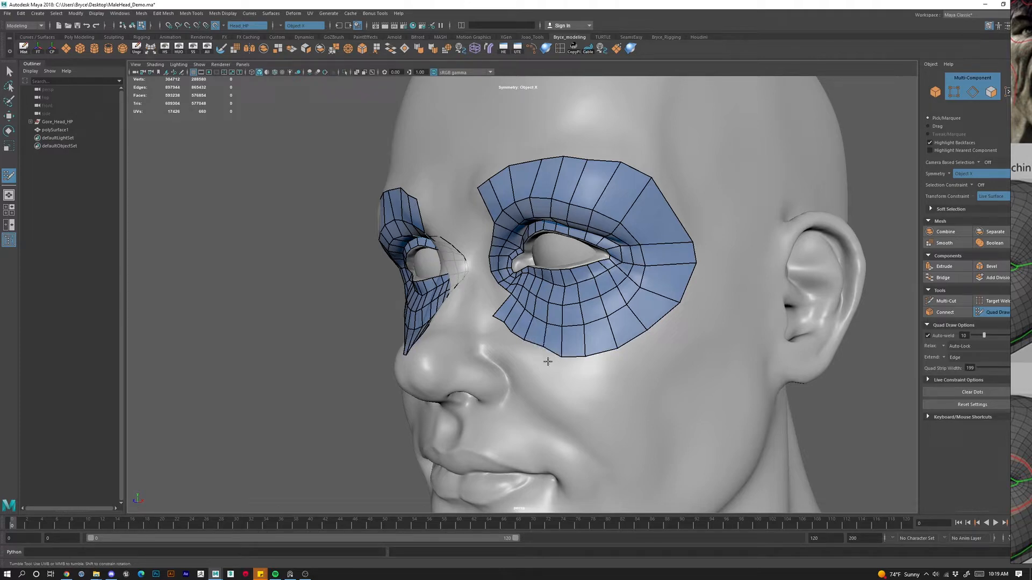
Place dots between the brows, fill two quads across the center line, and weld them to the brow strips on both sides.
alt+drag(547, 361, 526, 213)
key(Caps_Lock)
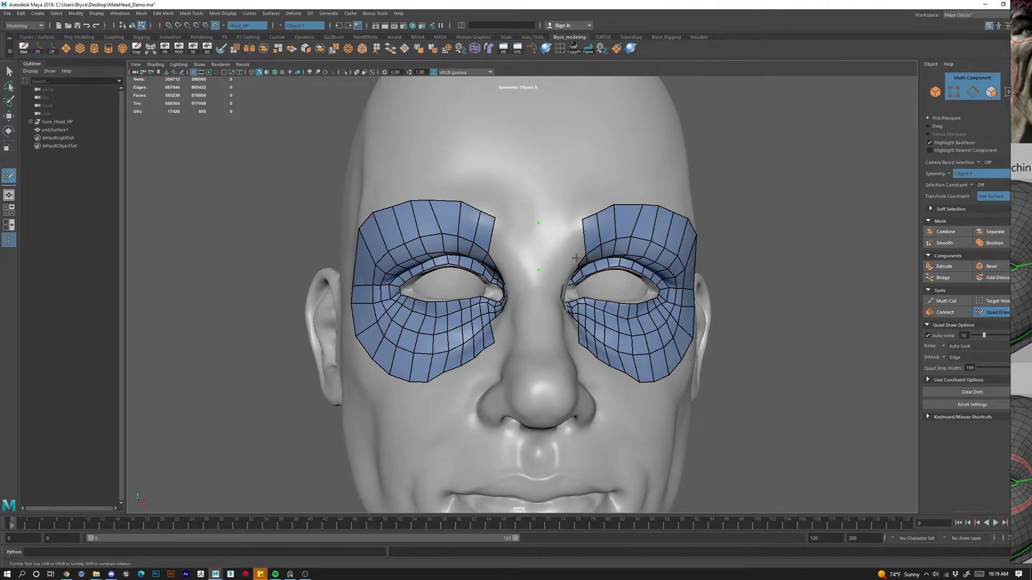
alt+drag(575, 258, 544, 258)
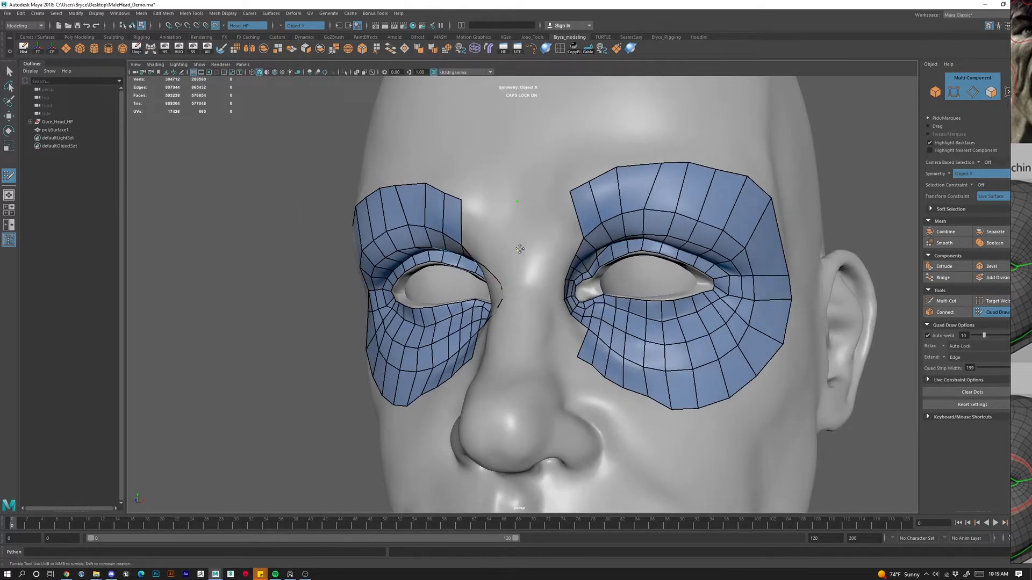
alt+drag(531, 263, 546, 214)
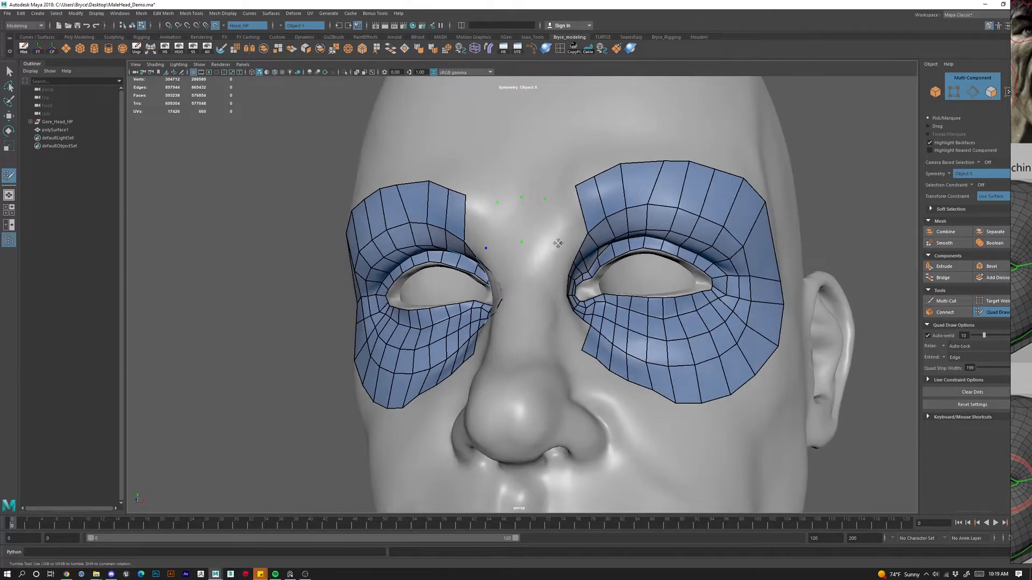
shift+click(537, 220)
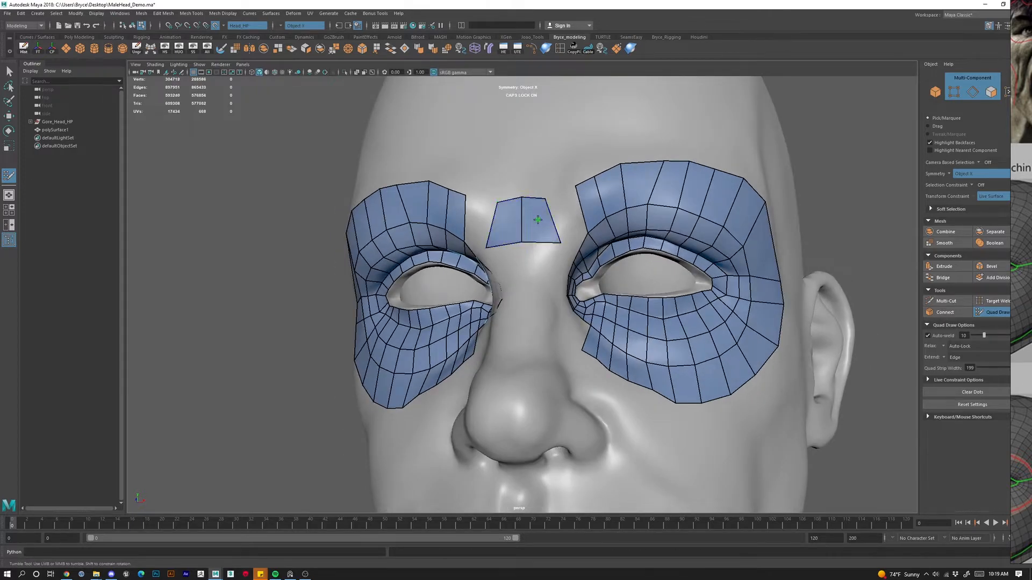
drag(558, 220, 582, 215)
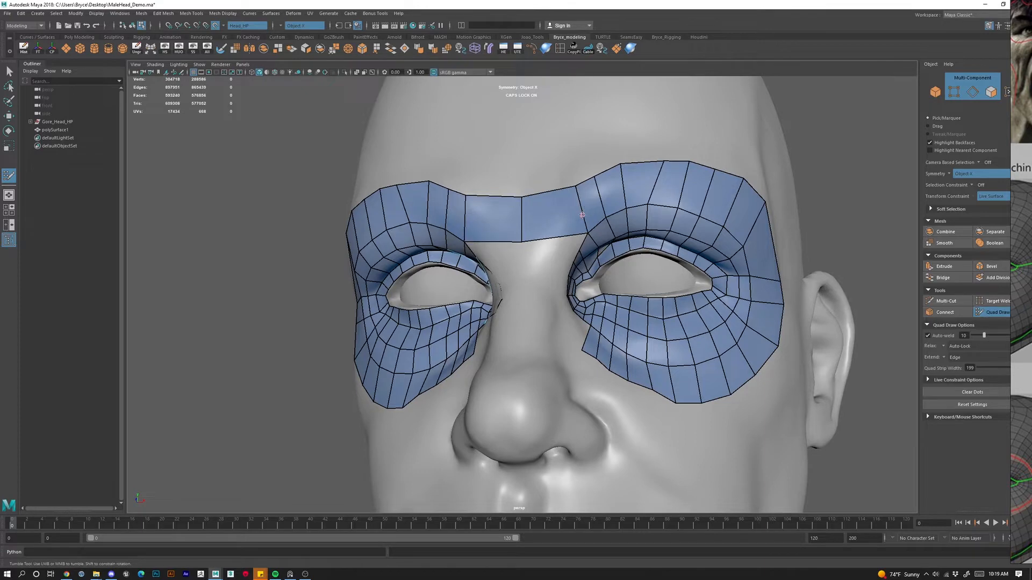
Fill quads from the cheek strip's inner end up the side of the nose and across the nose bridge, joining both sides.
alt+drag(543, 346, 567, 367)
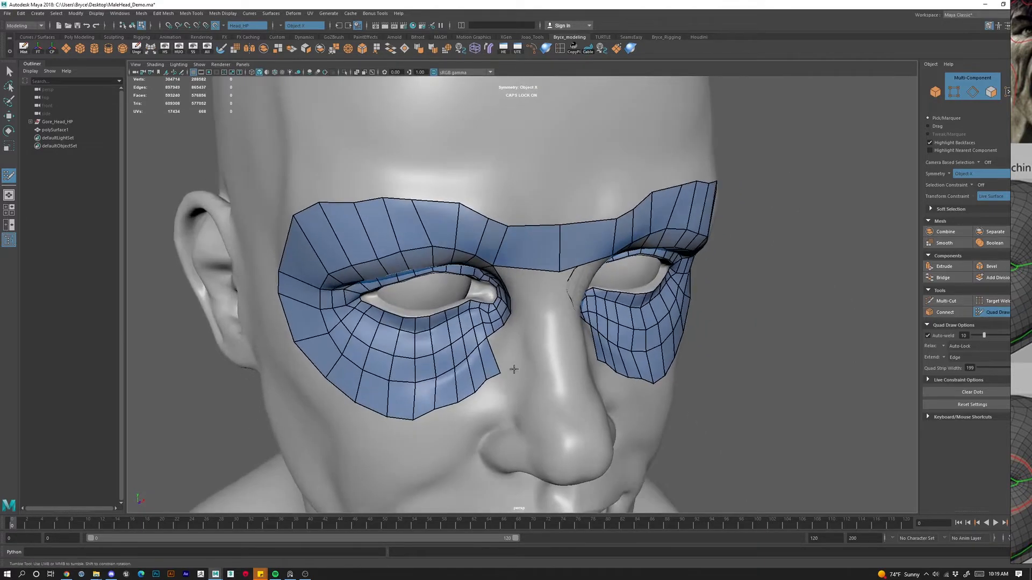
scroll(519, 362, up, 3)
click(512, 391)
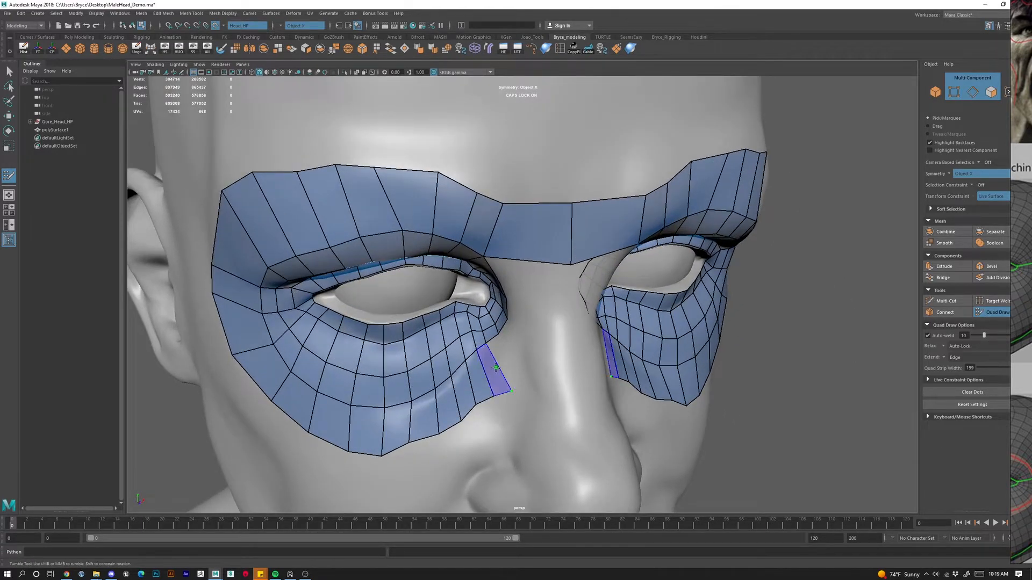
shift+click(497, 365)
click(521, 377)
shift+click(519, 383)
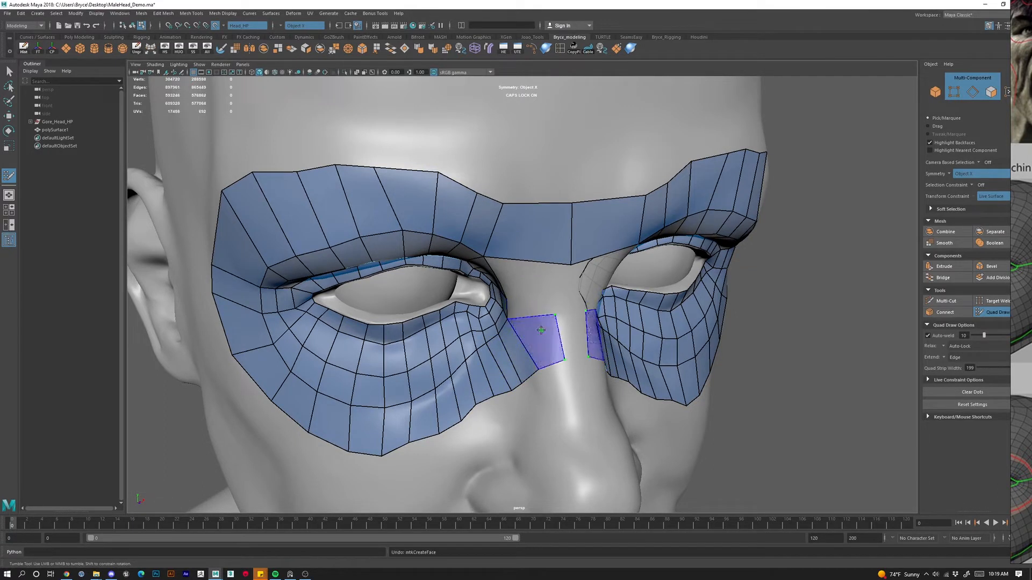
shift+click(568, 330)
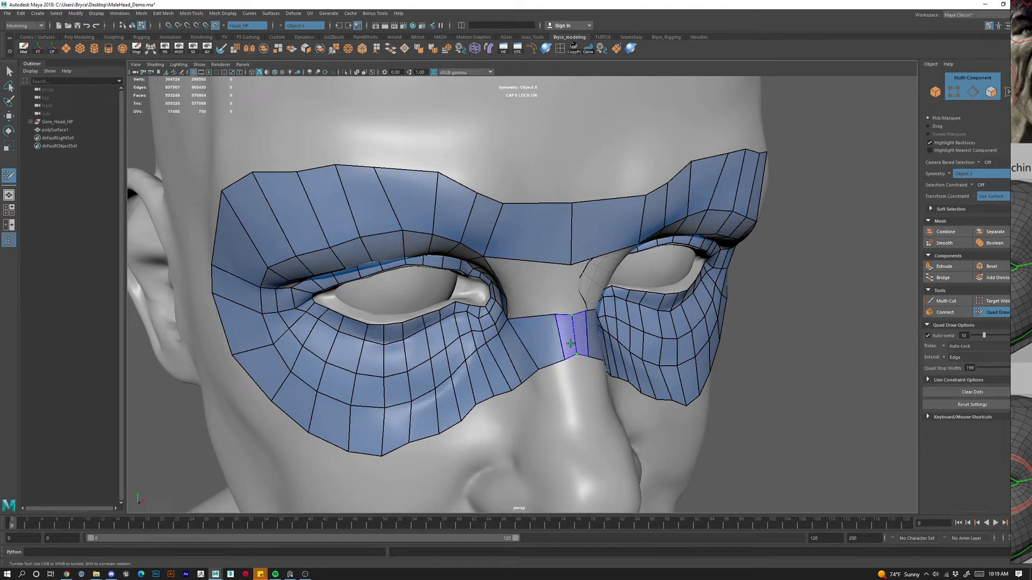
Fill the center quad across the nose bridge and space the strip's vertices evenly along its edges and down the side of the nose.
shift+click(576, 351)
alt+drag(576, 351, 570, 385)
scroll(540, 314, up, 3)
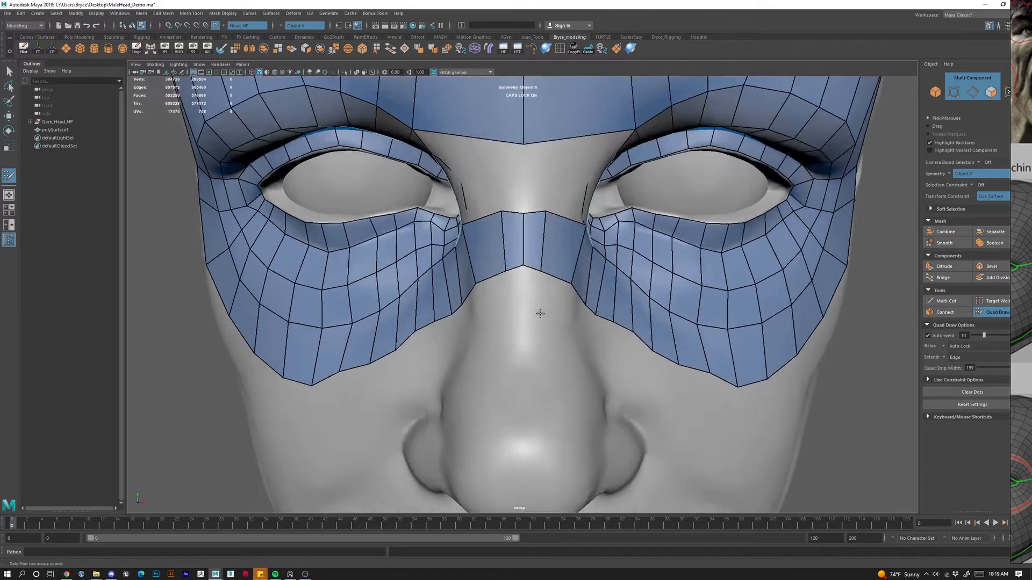
drag(502, 273, 523, 268)
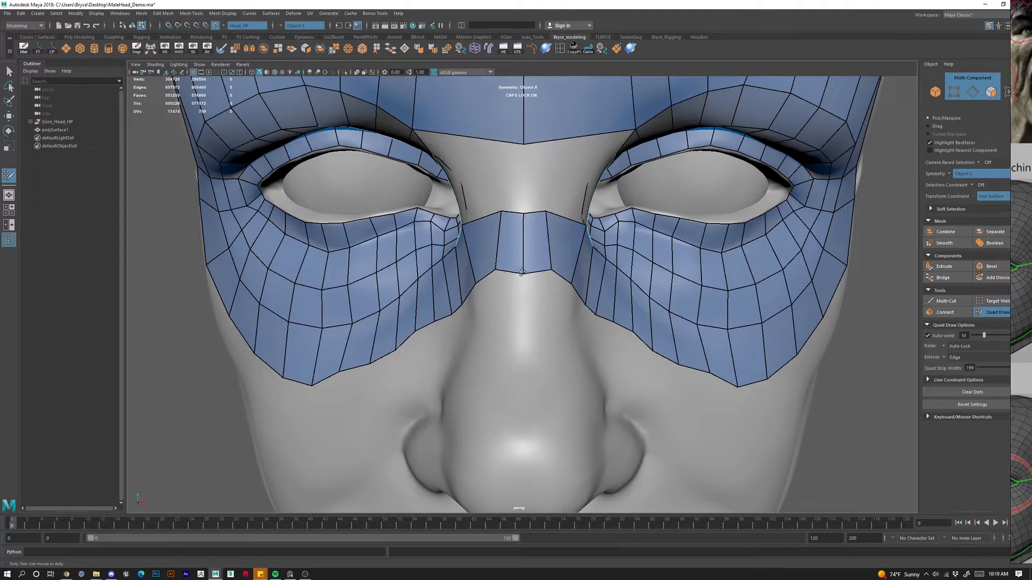
drag(502, 212, 497, 251)
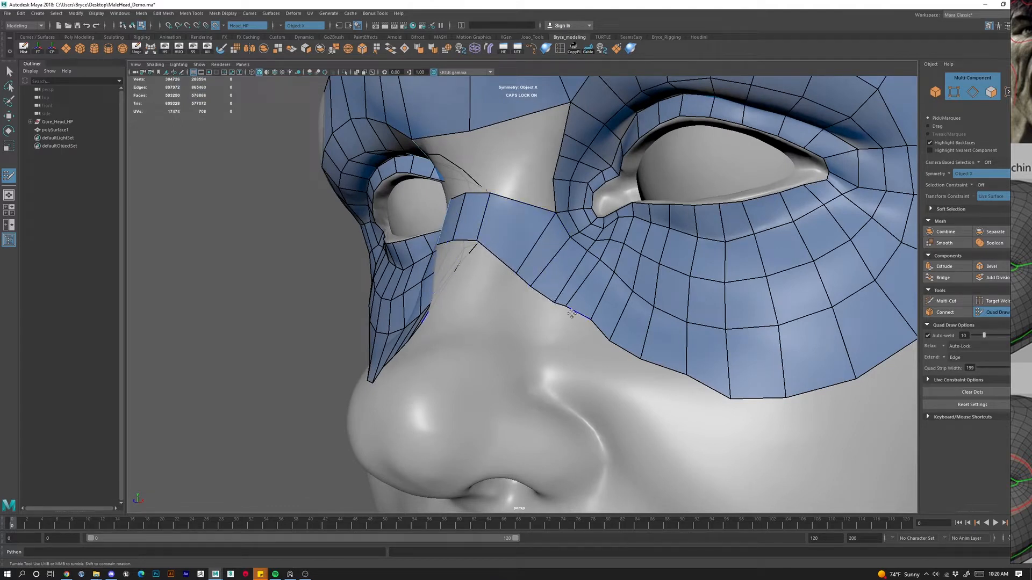
drag(572, 313, 525, 288)
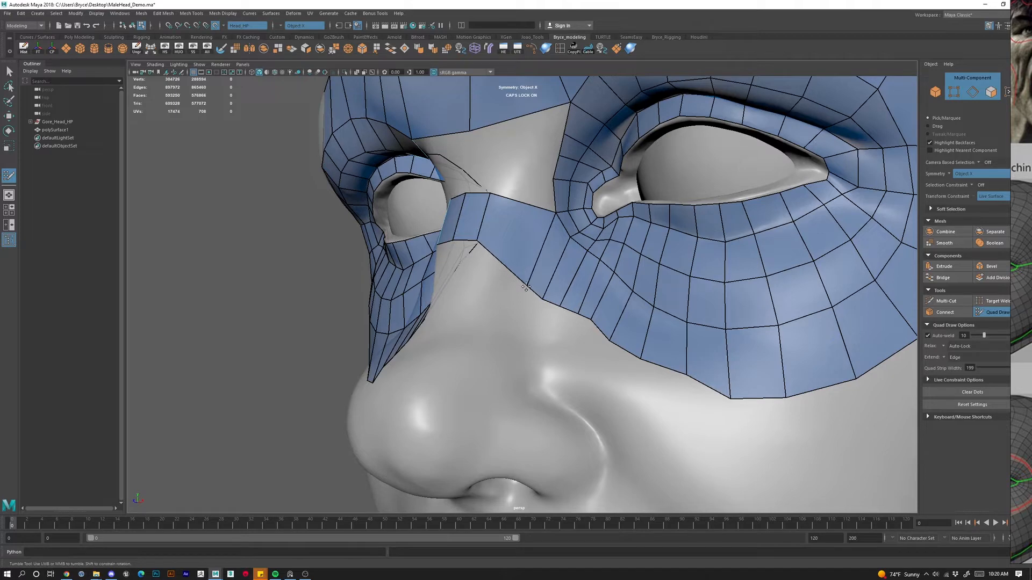
Insert a vertical edge loop through the nose bridge strip and another through the brow strip beside the center line.
ctrl+click(513, 219)
alt+right_drag(527, 199, 472, 206)
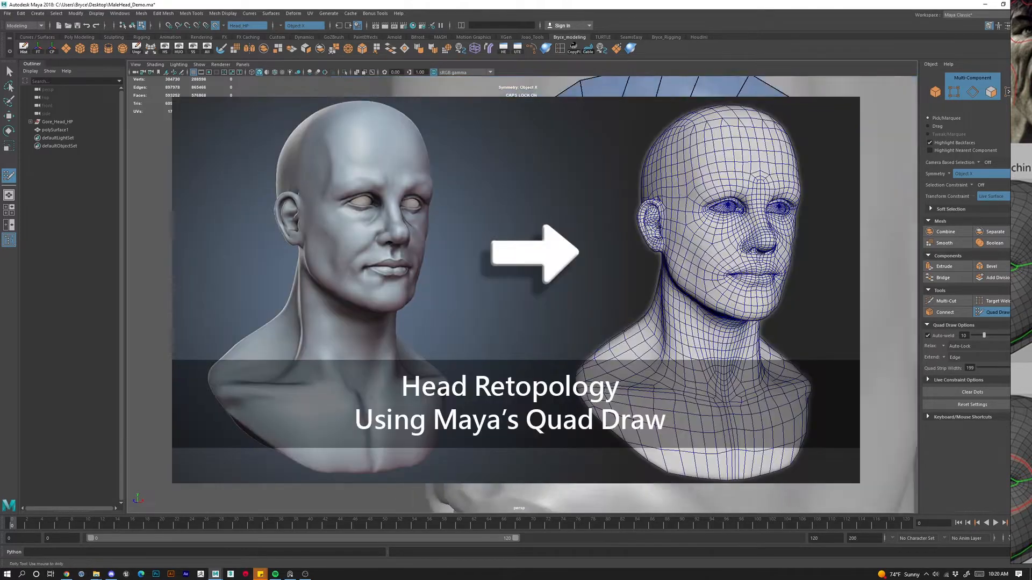
alt+drag(473, 207, 611, 216)
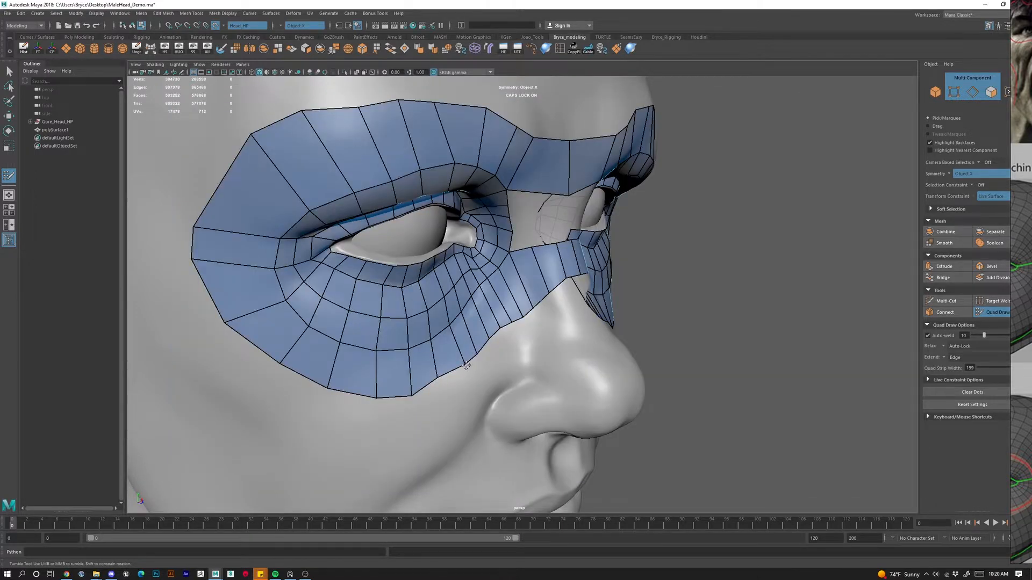
alt+drag(433, 381, 469, 256)
ctrl+click(457, 258)
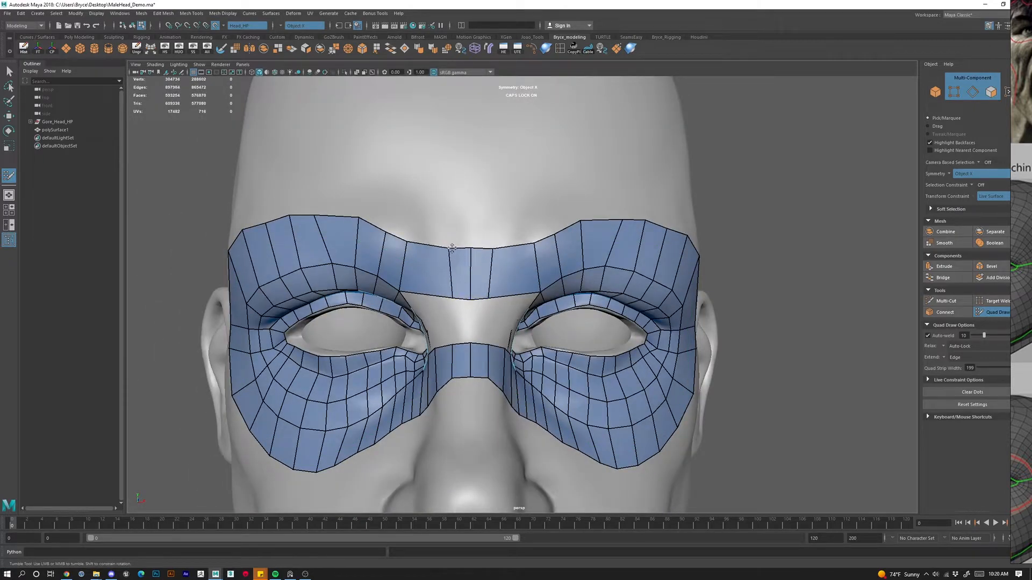
Fill quads between the brow strip and nose bridge outward from the center line, inserting another vertical edge loop in the brow strip.
alt+drag(467, 323, 481, 341)
shift+click(484, 330)
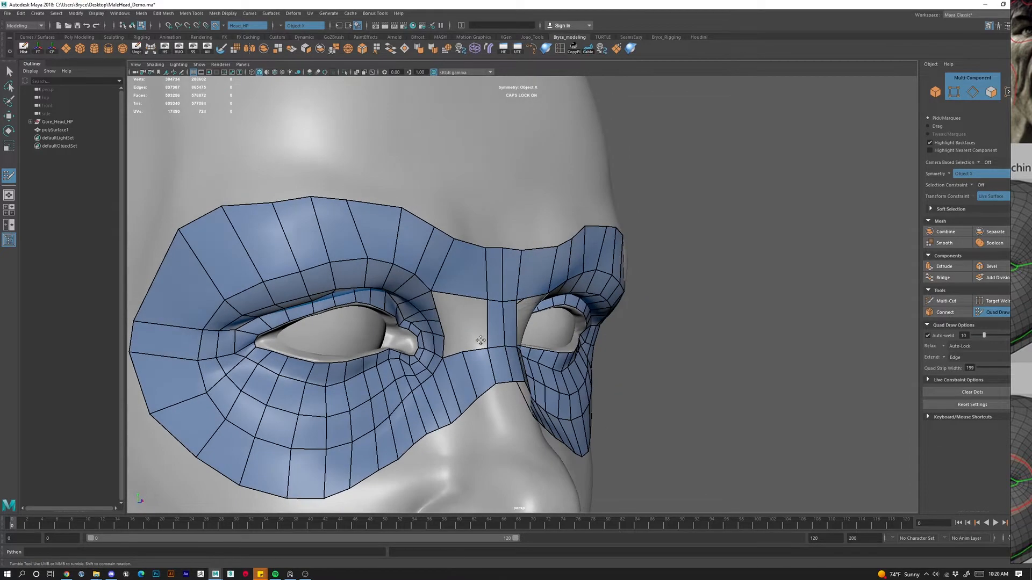
ctrl+click(464, 282)
shift+click(481, 330)
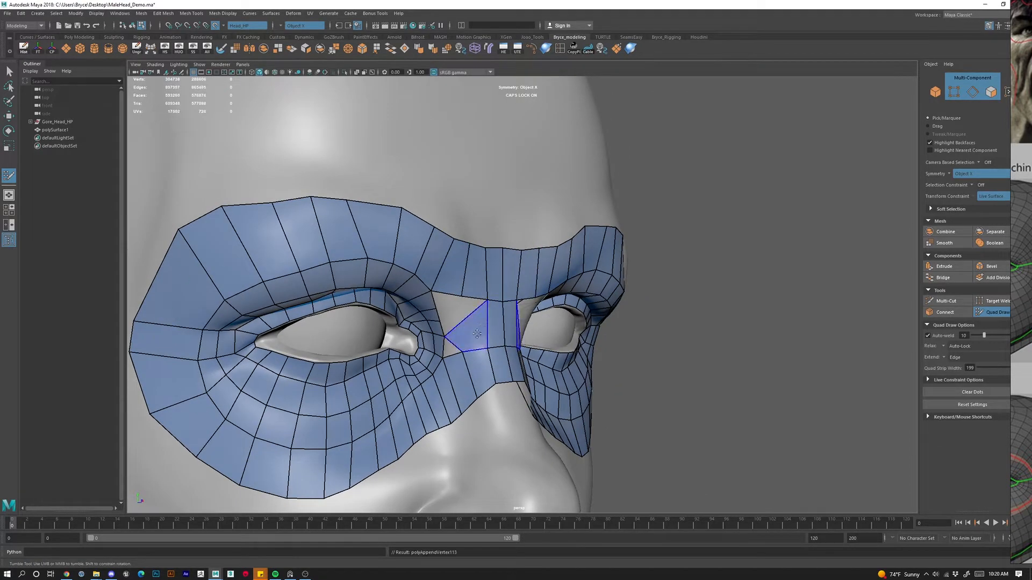
key(ctrl+z)
shift+click(480, 326)
shift+click(480, 325)
mouse_move(535, 342)
alt+mouse_down()
mouse_move(523, 335)
mouse_move(502, 370)
mouse_move(514, 344)
mouse_move(496, 362)
mouse_move(523, 330)
alt+mouse_up()
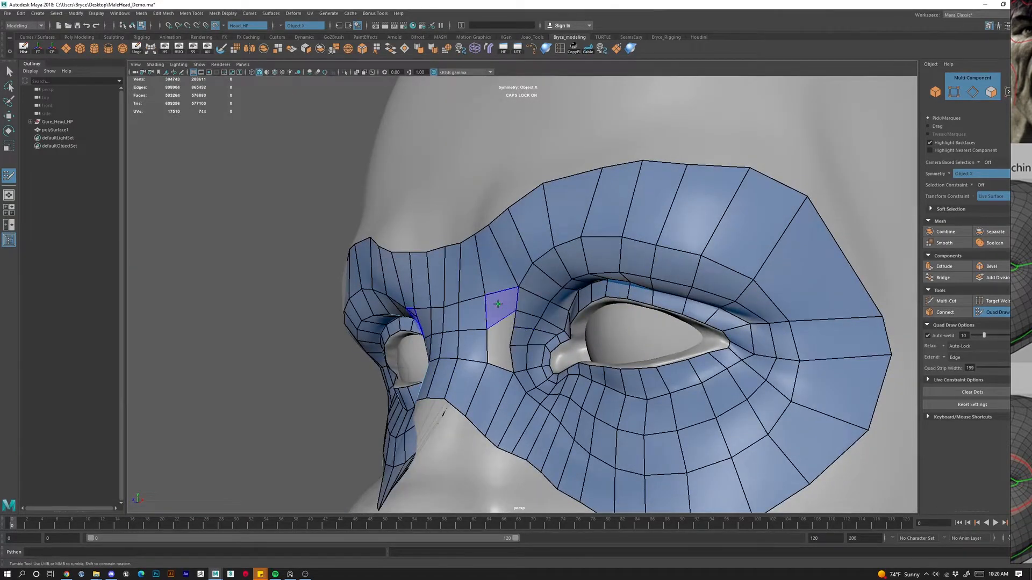
Close the remaining gap beside the inner eye corner with quads, inserting horizontal edge loops across the patch to match the eye ring.
shift+click(500, 315)
ctrl+click(467, 350)
shift+click(498, 358)
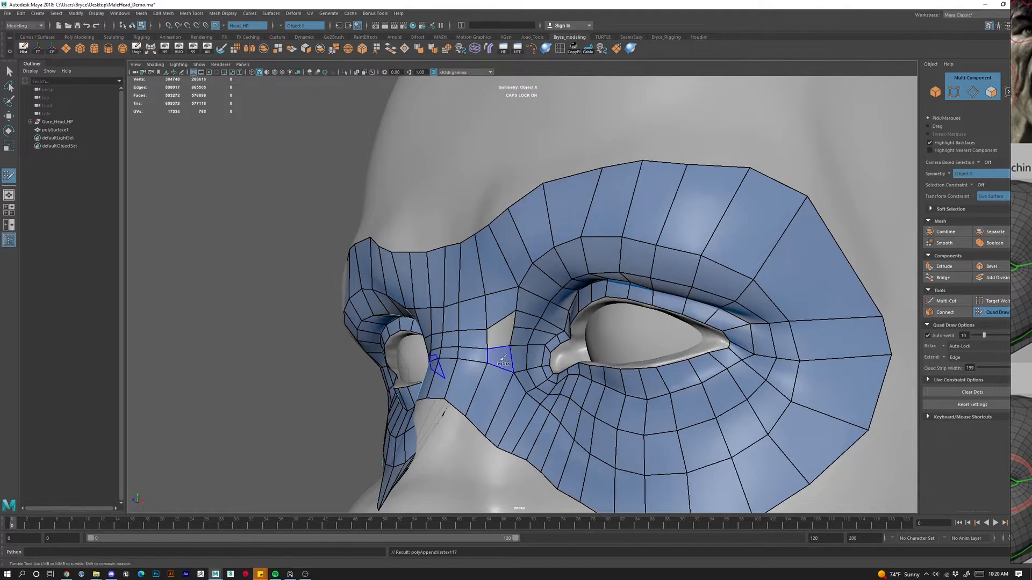
ctrl+click(463, 338)
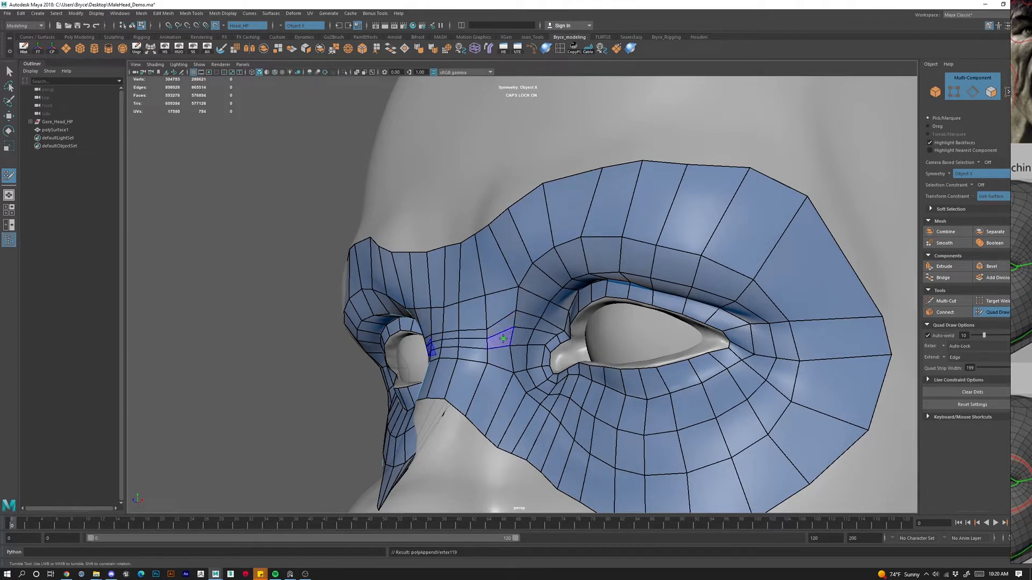
scroll(492, 348, down, 2)
mouse_move(492, 349)
alt+mouse_down()
mouse_move(504, 362)
mouse_move(485, 347)
mouse_move(485, 371)
mouse_move(470, 376)
mouse_move(456, 301)
mouse_move(489, 376)
mouse_move(479, 379)
alt+mouse_up()
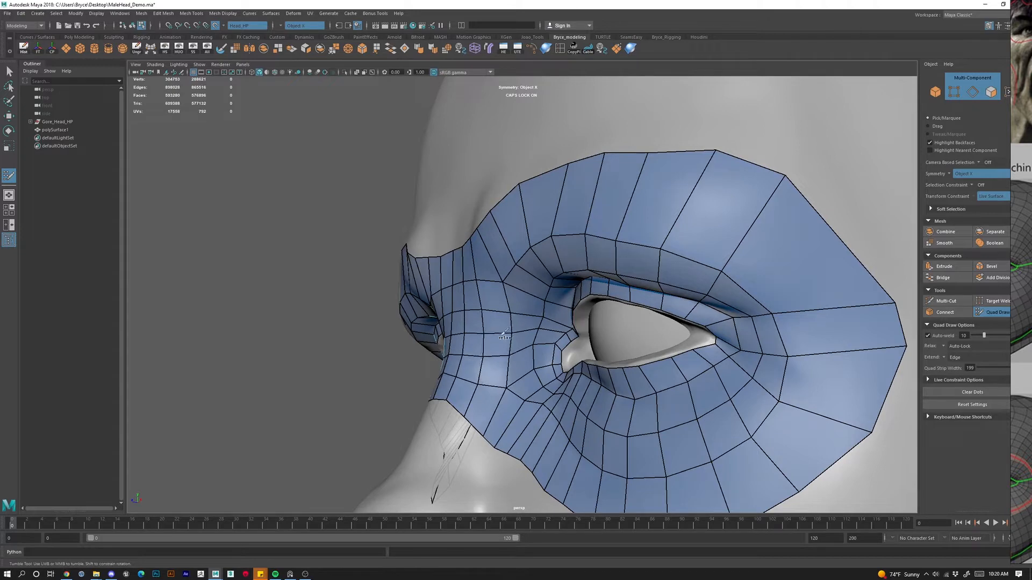
Raise the brow strip's upper boundary vertices between the brows into a flatter, smoother line.
mouse_move(510, 309)
alt+mouse_down()
mouse_move(435, 298)
mouse_move(450, 330)
mouse_move(507, 350)
alt+mouse_up()
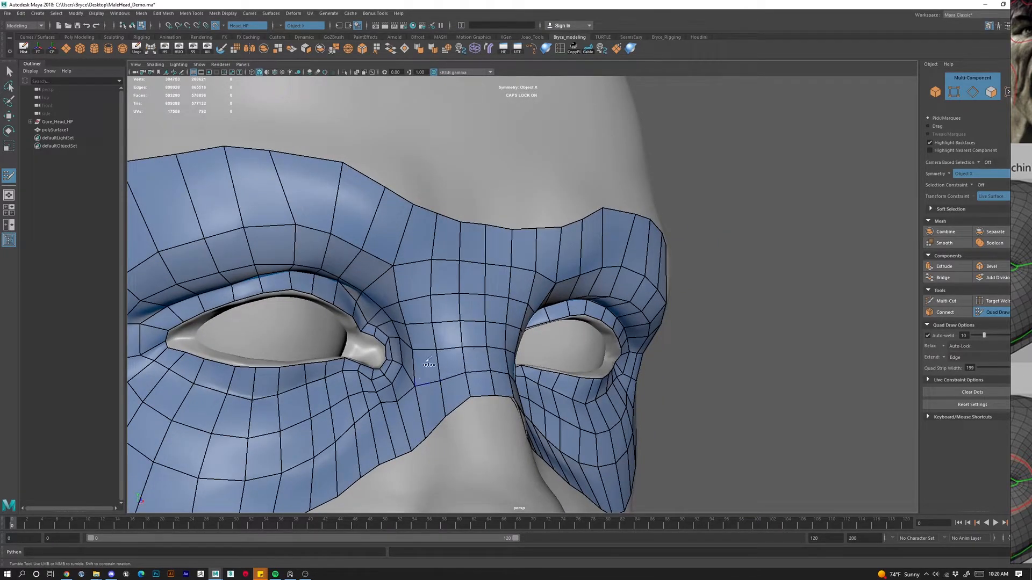
alt+drag(445, 372, 490, 412)
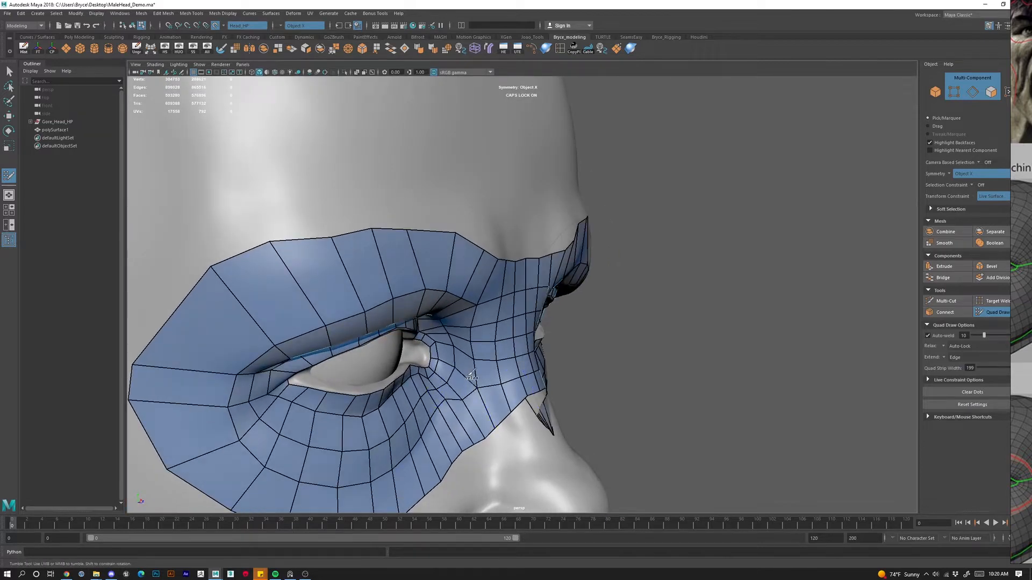
scroll(642, 399, down, 5)
alt+drag(652, 400, 560, 446)
scroll(621, 423, down, 5)
scroll(554, 430, up, 5)
alt+drag(500, 344, 545, 336)
scroll(506, 290, up, 3)
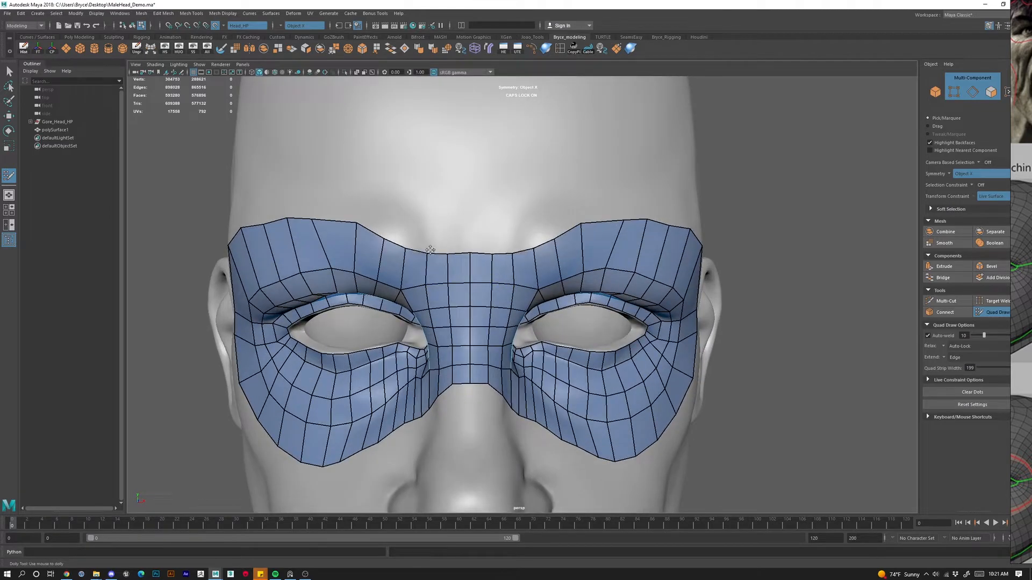
mouse_move(387, 238)
mouse_down()
mouse_move(393, 225)
mouse_move(462, 235)
mouse_up()
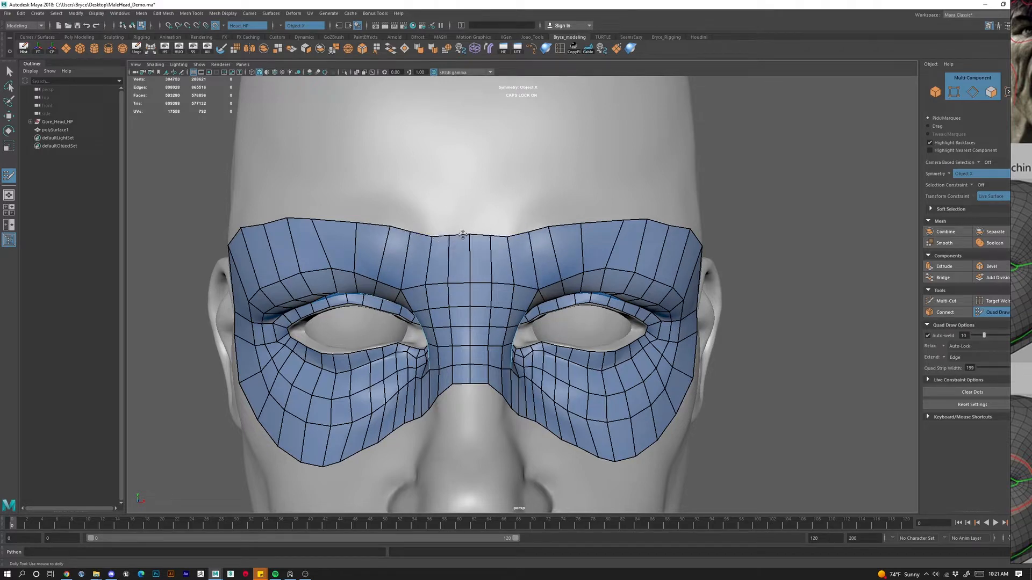
ctrl+click(437, 253)
scroll(564, 400, down, 3)
alt+drag(574, 404, 499, 415)
mouse_move(599, 454)
alt+mouse_down()
mouse_move(586, 456)
mouse_move(611, 467)
alt+mouse_up()
scroll(586, 455, up, 3)
key(ctrl+z)
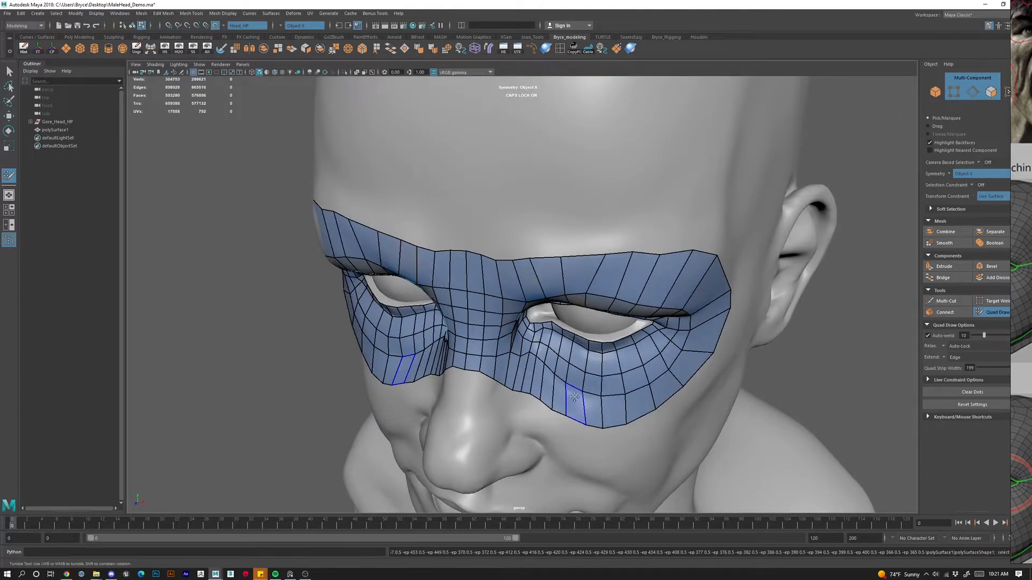
Pull the mask's lower boundary vertices down the cheek into a fuller, evenly spaced curve.
scroll(566, 370, down, 3)
alt+drag(566, 370, 555, 429)
scroll(556, 428, up, 3)
alt+middle_drag(555, 429, 634, 300)
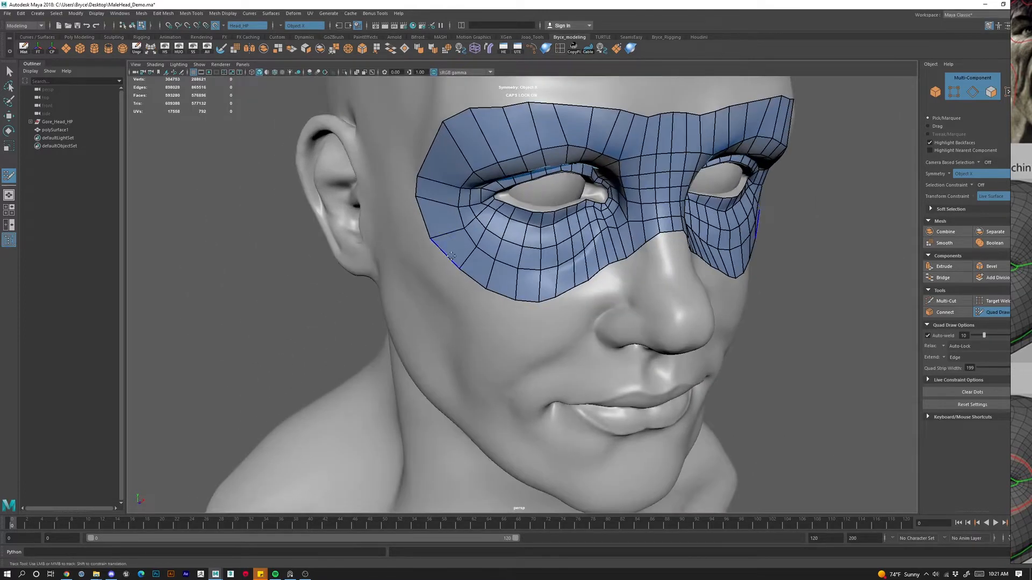
drag(467, 281, 460, 288)
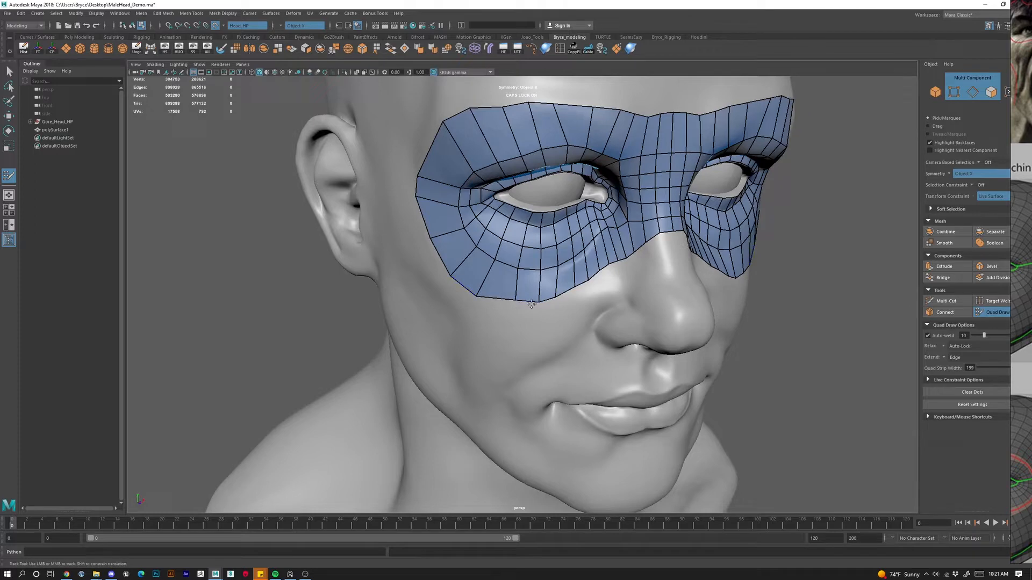
drag(532, 304, 572, 302)
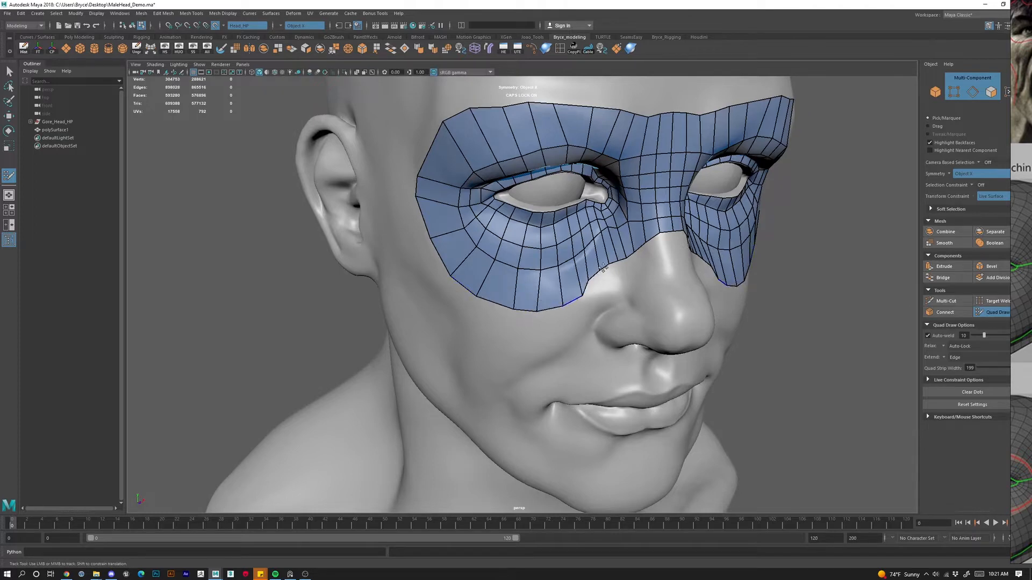
Smooth the mask's boundary from the inner cheek to the nose and insert an edge loop around its outer band.
scroll(637, 274, up, 3)
alt+middle_drag(638, 274, 538, 332)
drag(538, 320, 622, 241)
alt+drag(594, 286, 591, 279)
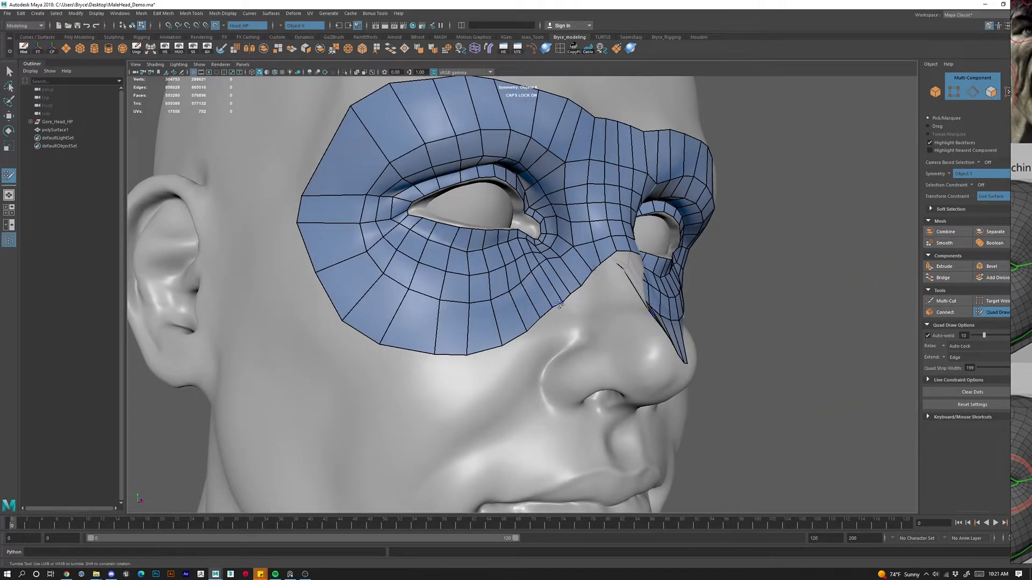
mouse_move(551, 308)
mouse_down()
mouse_move(556, 298)
mouse_move(537, 309)
mouse_move(615, 284)
mouse_move(640, 237)
mouse_up()
key(Caps_Lock)
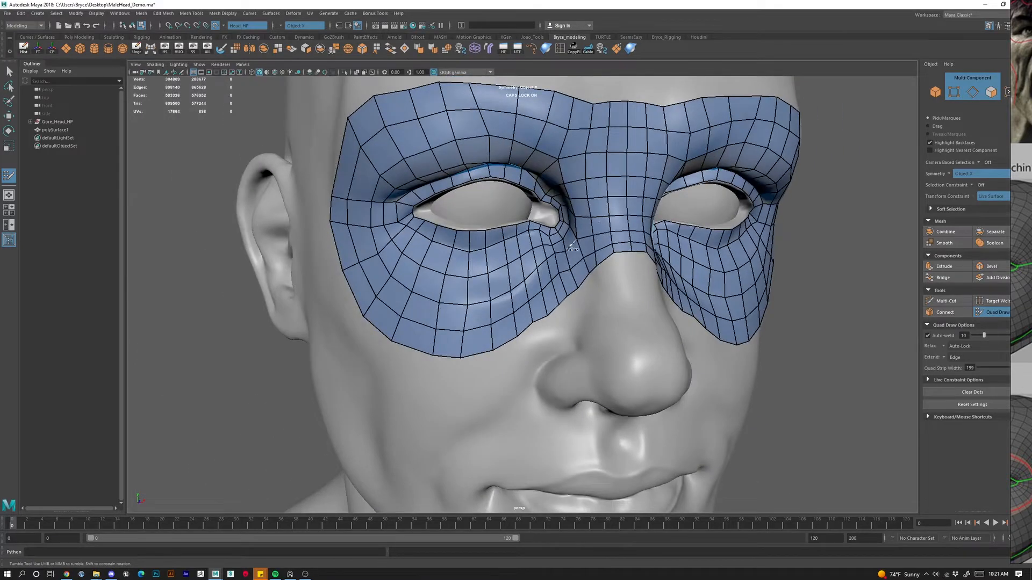
mouse_move(614, 285)
alt+mouse_down()
mouse_move(623, 298)
mouse_move(642, 253)
mouse_move(652, 263)
mouse_move(605, 288)
mouse_move(573, 269)
mouse_move(497, 341)
mouse_move(484, 301)
mouse_move(440, 333)
mouse_move(618, 247)
mouse_move(632, 257)
mouse_move(618, 333)
mouse_move(638, 404)
alt+mouse_up()
scroll(637, 404, down, 3)
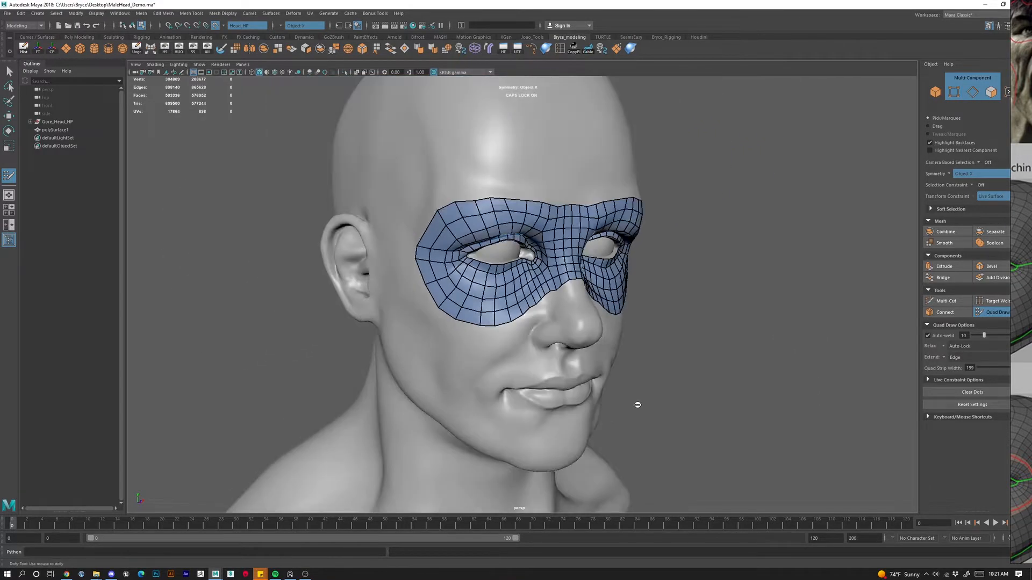
Fill two quads down from the mask's inner cheek edge beside the nostril, following the smile line.
alt+right_drag(637, 405, 596, 403)
alt+drag(596, 403, 479, 395)
alt+right_drag(484, 393, 639, 366)
alt+drag(645, 363, 597, 357)
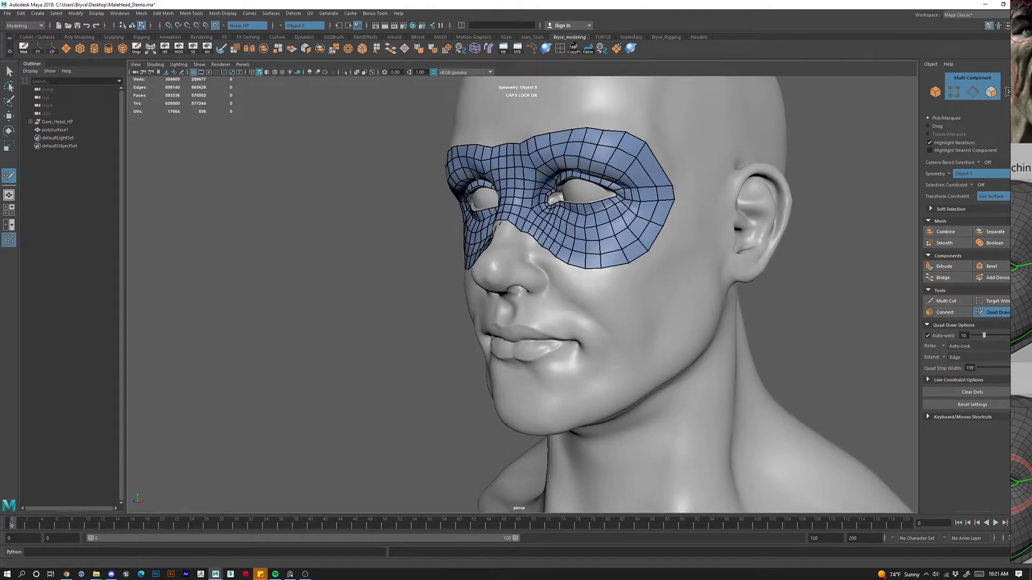
alt+right_drag(566, 322, 617, 316)
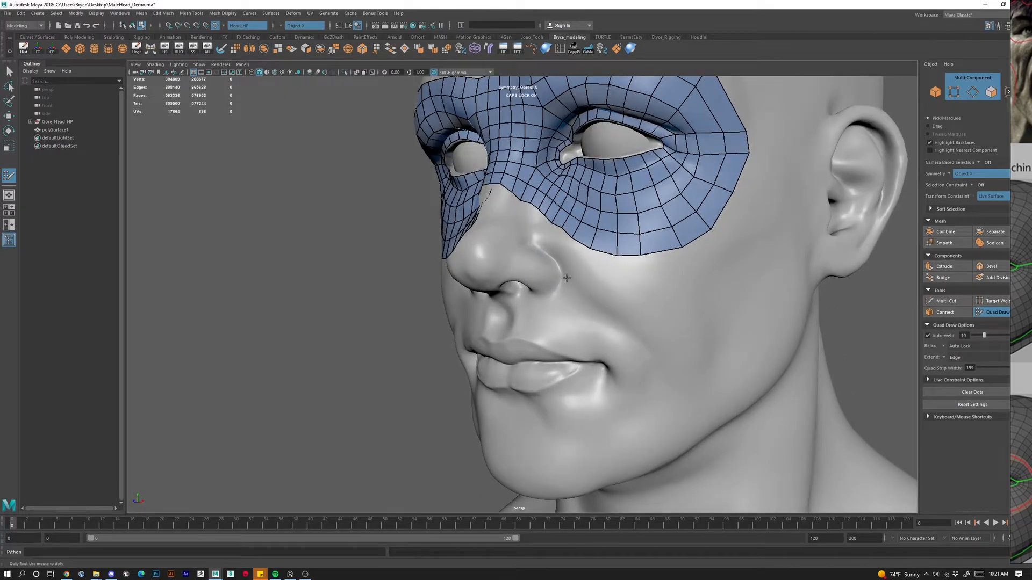
click(585, 295)
shift+click(578, 266)
drag(587, 295, 579, 286)
shift+click(597, 279)
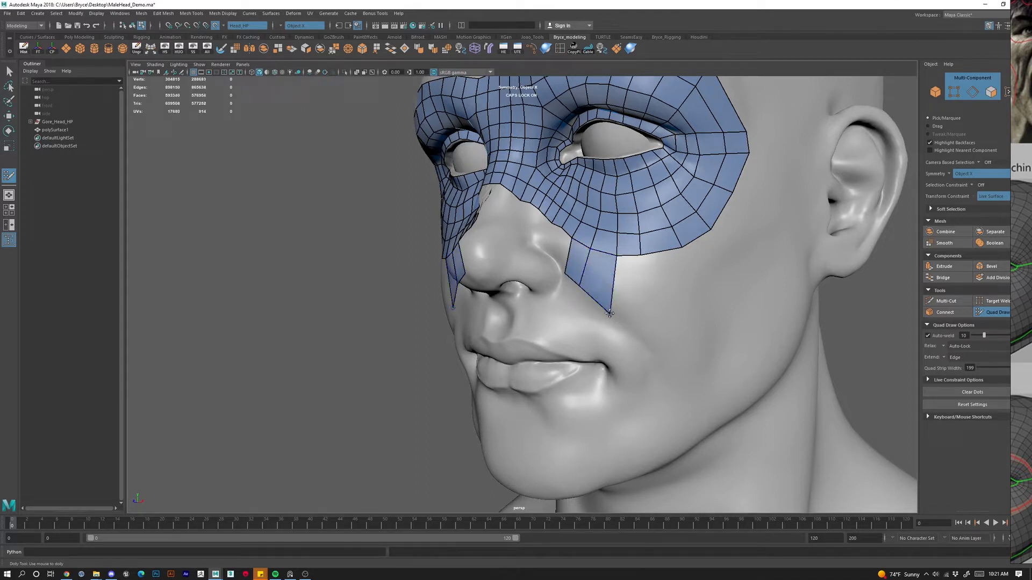
Continue the smile-line strip with two more quads angling outward across the cheek, and even out its lower edge.
drag(610, 314, 607, 308)
click(629, 331)
shift+click(624, 300)
shift+click(624, 299)
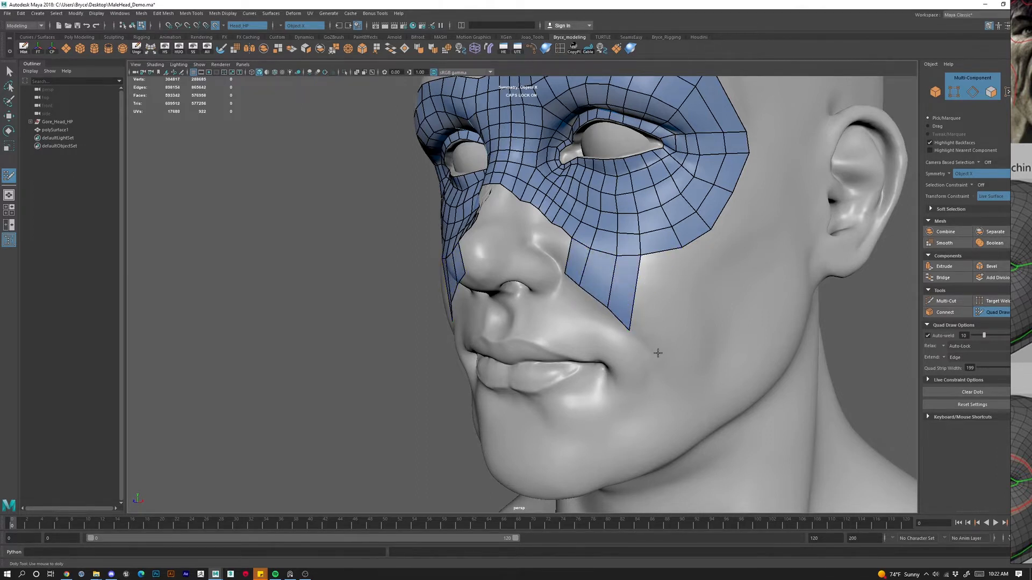
shift+click(675, 308)
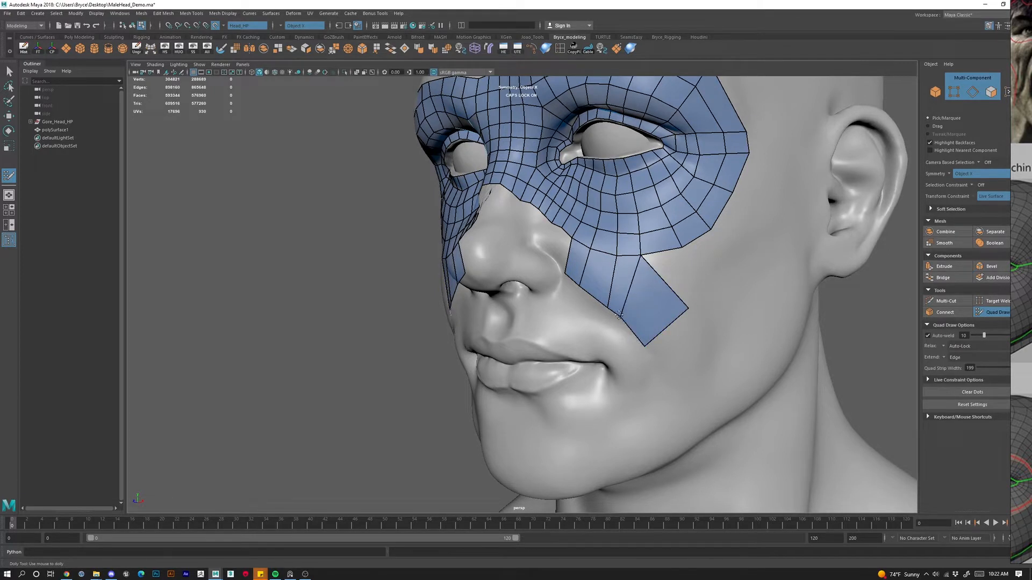
click(600, 304)
Extend the strip with two quads down past the mouth corner and turn its end edge toward the jaw.
alt+drag(674, 373, 639, 354)
shift+click(690, 326)
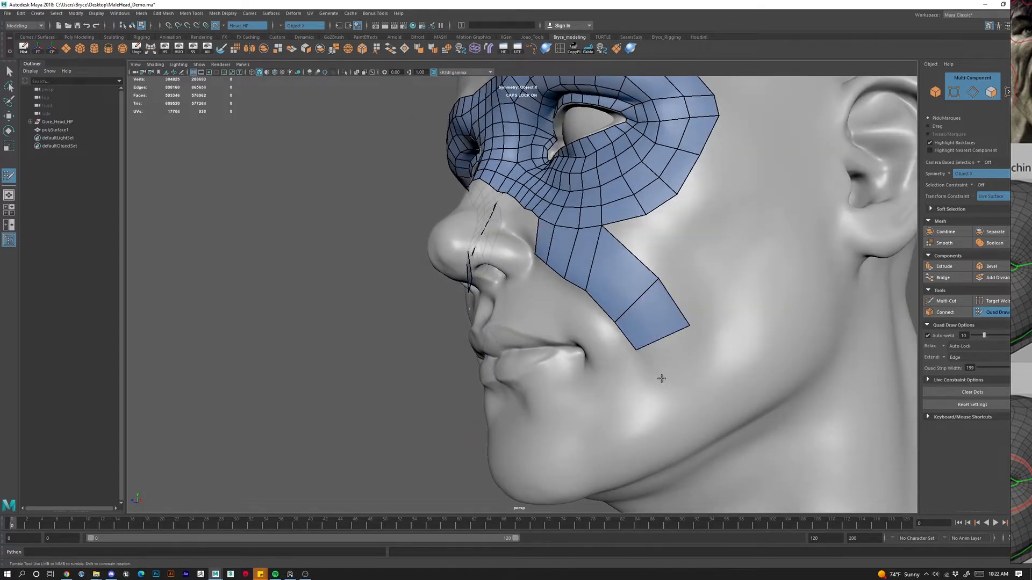
shift+click(669, 355)
mouse_move(669, 356)
alt+mouse_down()
mouse_move(666, 375)
mouse_move(641, 325)
mouse_move(589, 338)
mouse_move(601, 344)
mouse_move(578, 313)
alt+mouse_up()
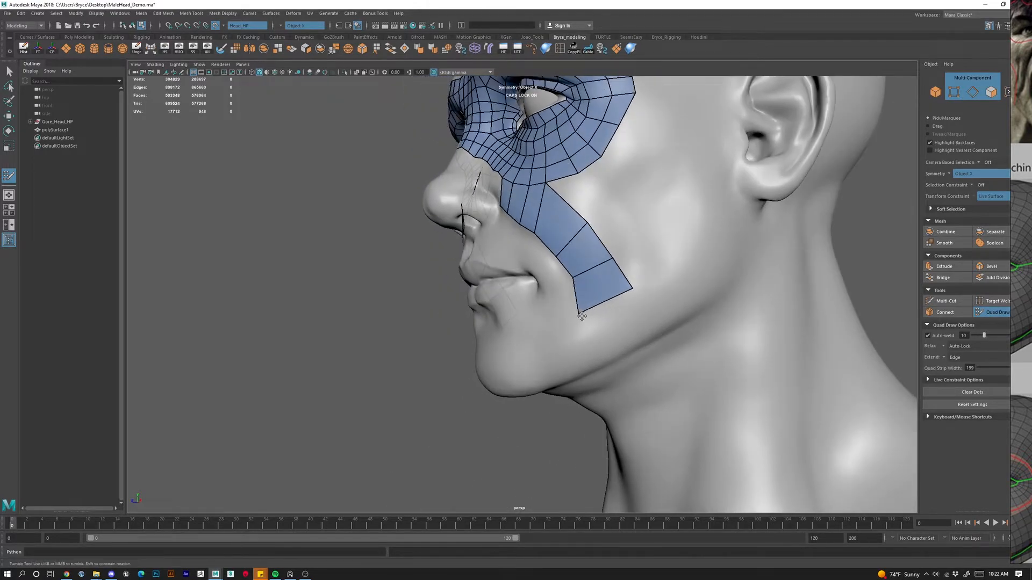
mouse_move(632, 288)
mouse_down()
mouse_move(633, 307)
mouse_move(622, 311)
mouse_up()
Carry the strip along the jaw under the chin with quads and join both sides at the center line.
click(516, 328)
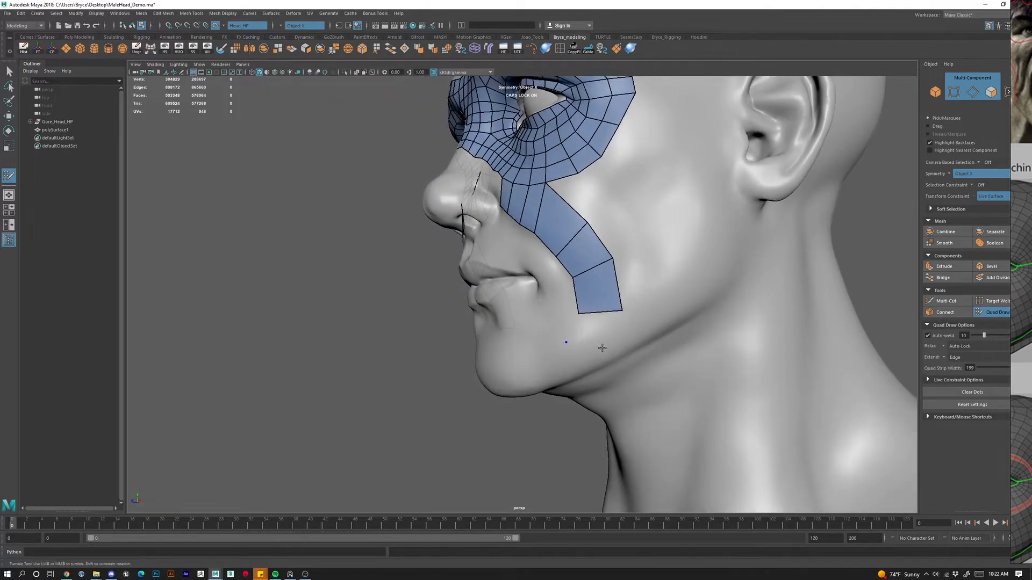
shift+click(596, 329)
shift+click(566, 381)
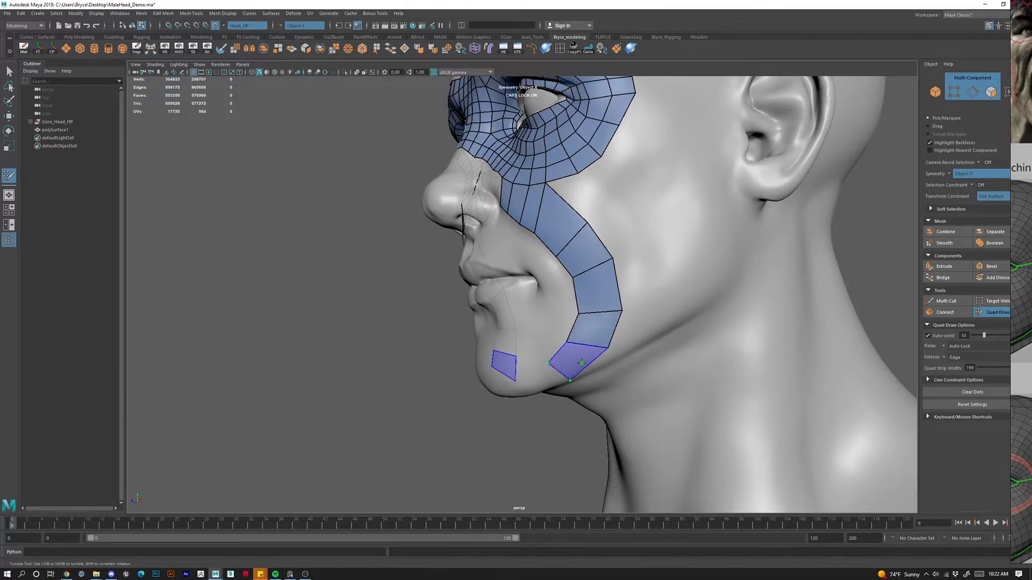
alt+drag(566, 380, 544, 373)
shift+click(542, 381)
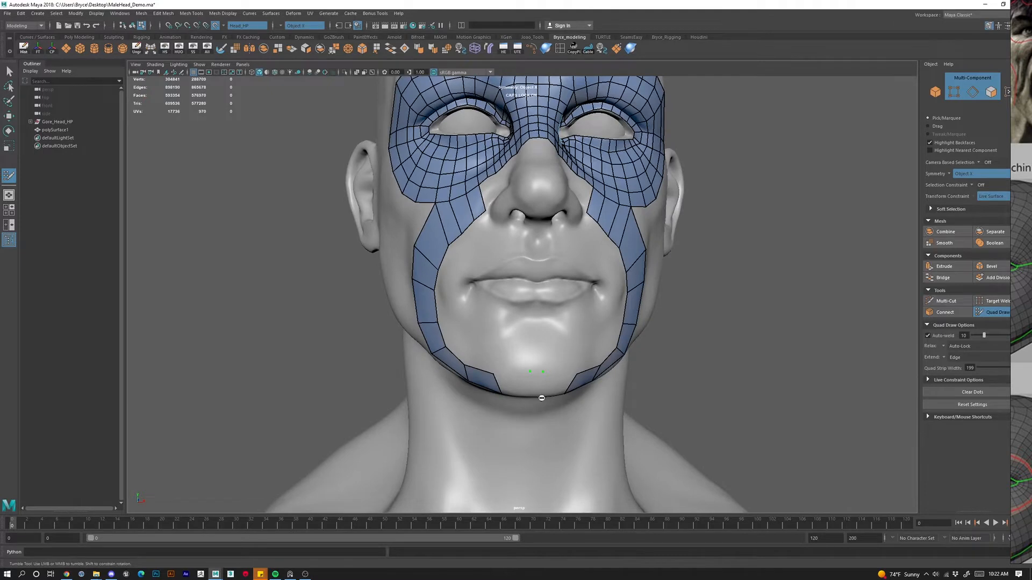
shift+click(551, 395)
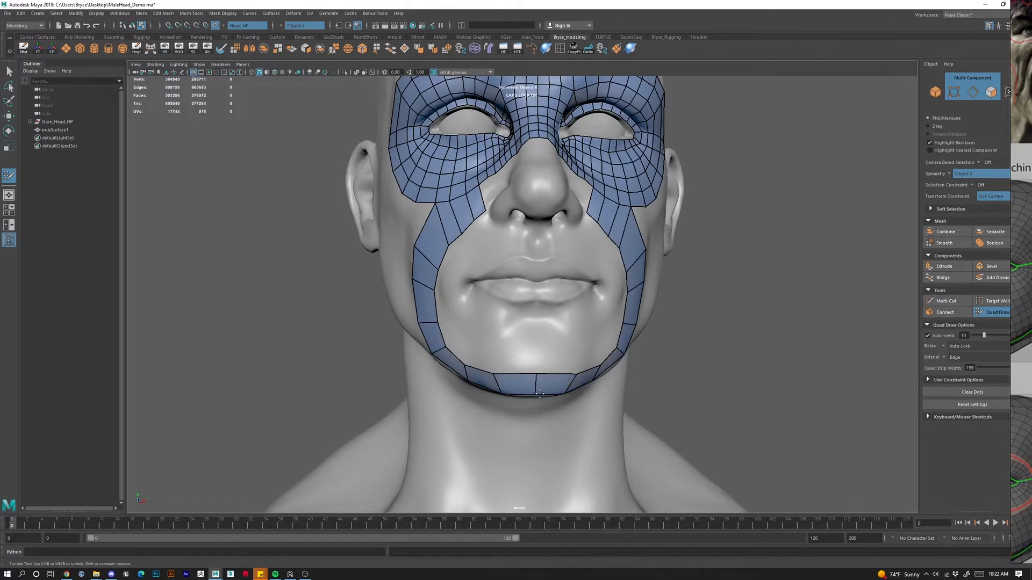
Undo the chin and jaw quads so the strip ends just below the mouth corner.
alt+drag(537, 395, 593, 413)
alt+drag(730, 352, 582, 401)
key(ctrl+z)
key(ctrl+z)
key(ctrl+z)
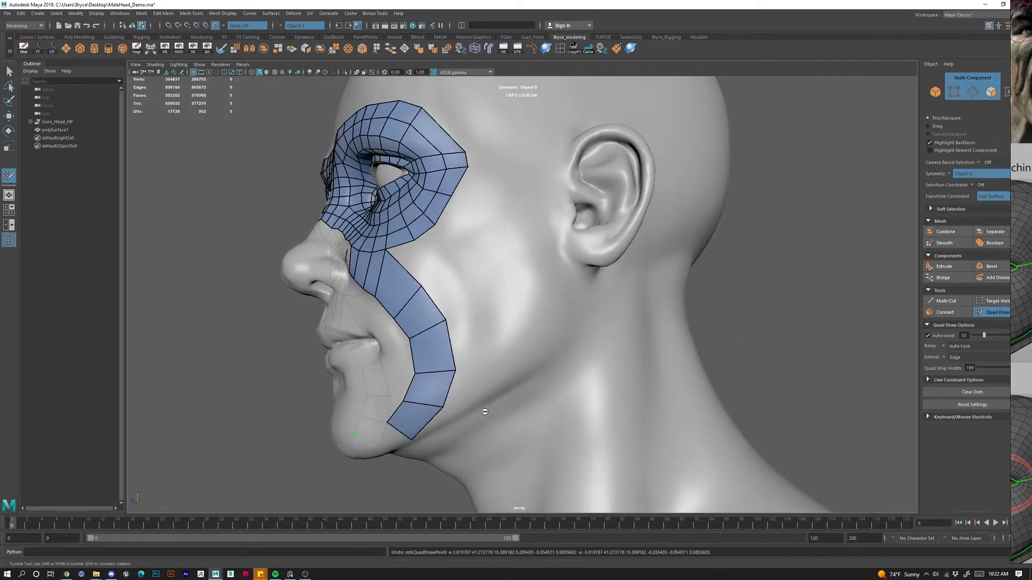
key(ctrl+z)
key(ctrl+z)
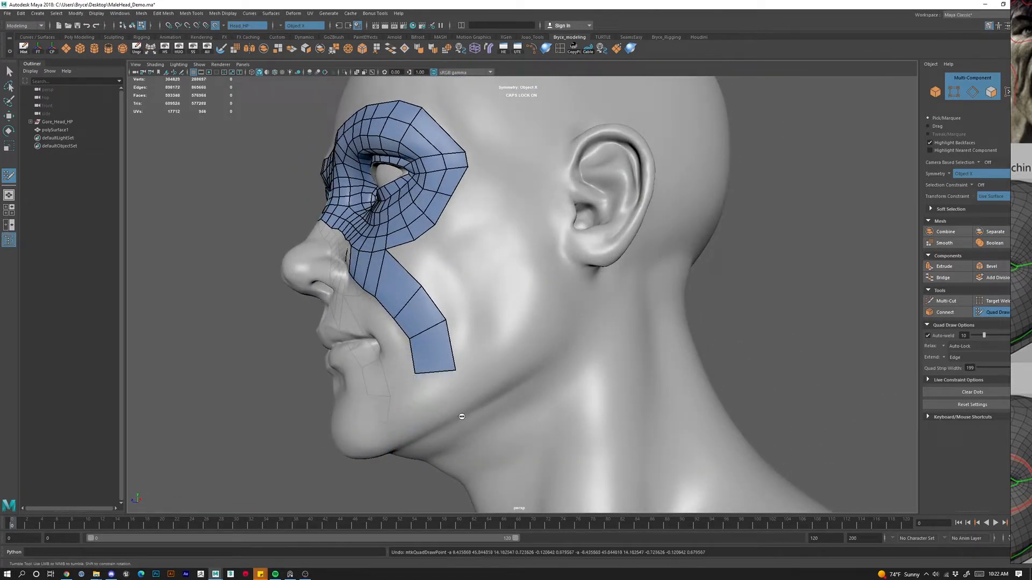
Try to extend the strip down to the jawline and turn it back toward the earlobe with quads.
click(427, 413)
click(476, 397)
shift+click(447, 393)
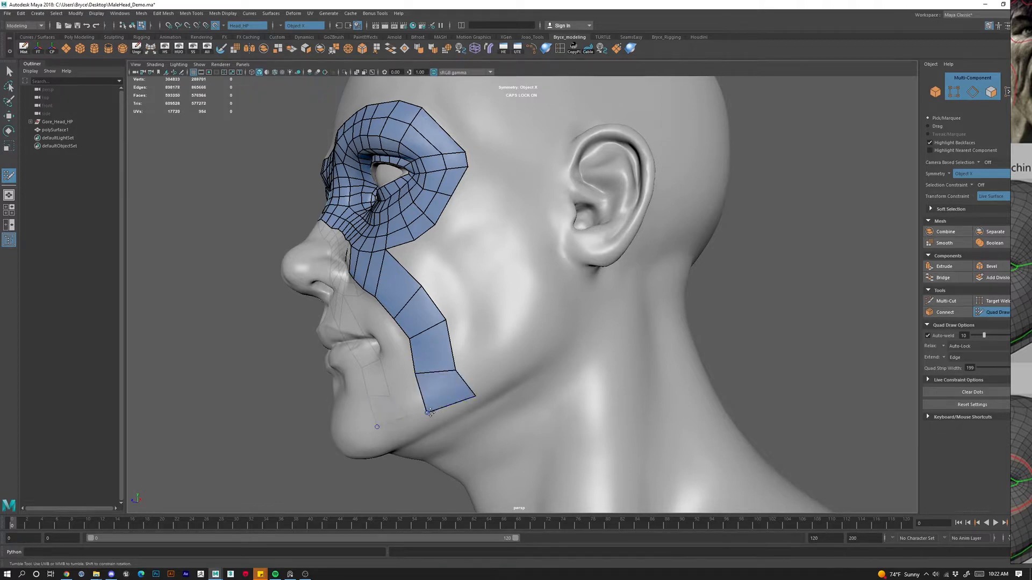
drag(427, 413, 431, 424)
shift+click(517, 369)
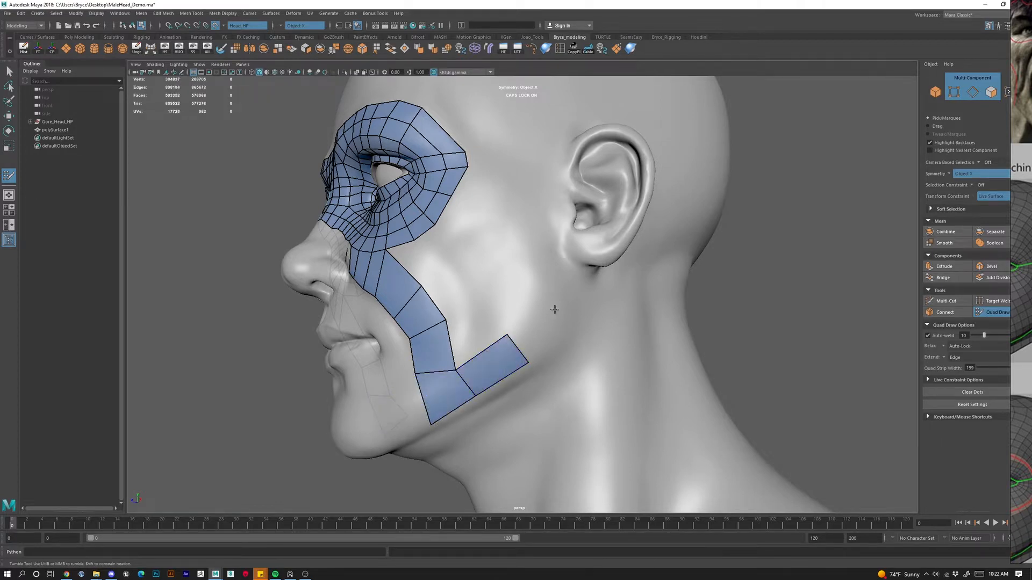
click(575, 325)
shift+click(535, 326)
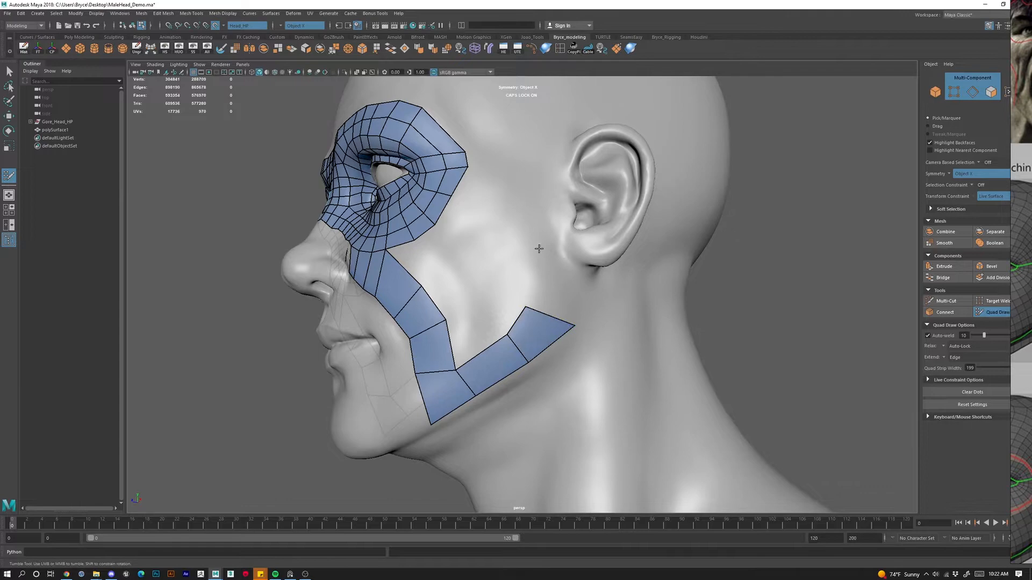
click(569, 258)
shift+click(551, 280)
Try to branch quads from the jaw corner under the jaw and across the chin, joining both sides at the center line.
alt+drag(549, 385, 600, 392)
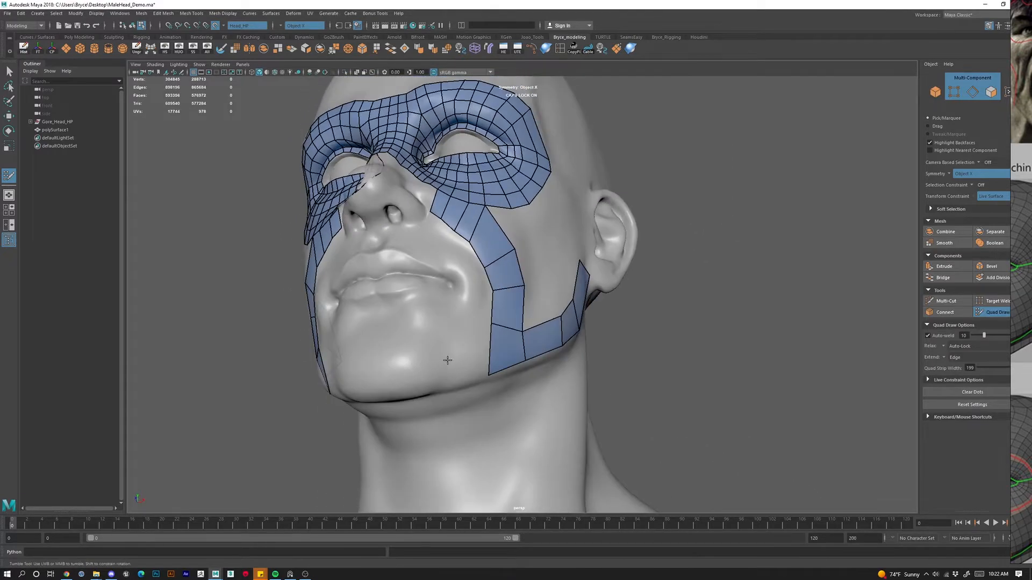
shift+click(468, 348)
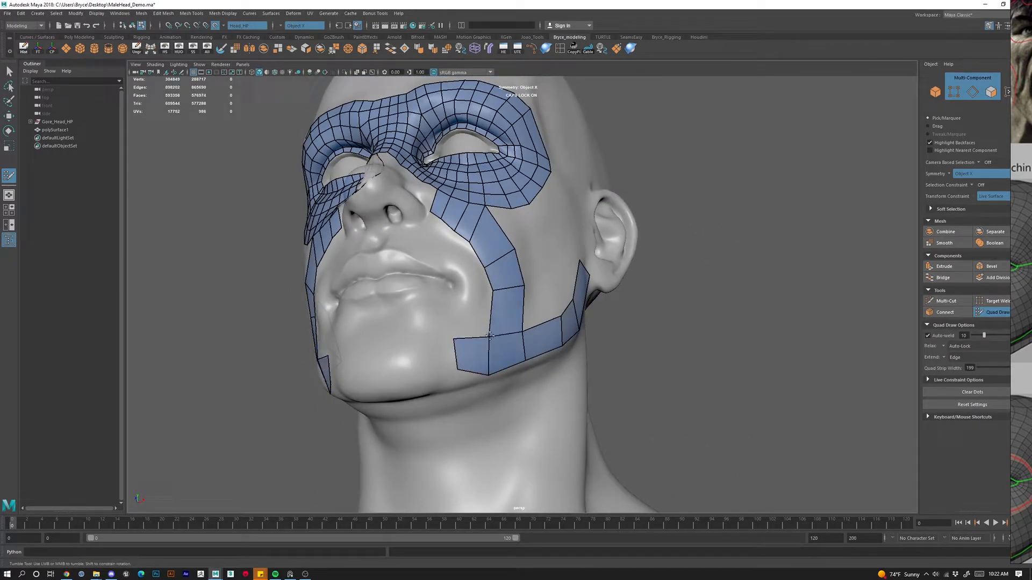
alt+drag(496, 406, 452, 307)
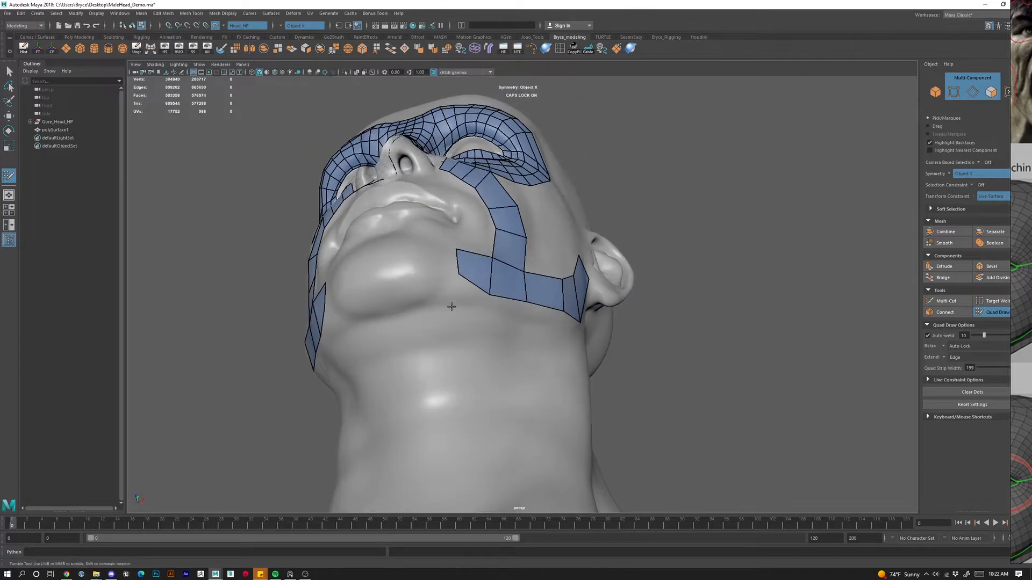
shift+click(512, 320)
alt+drag(512, 320, 431, 376)
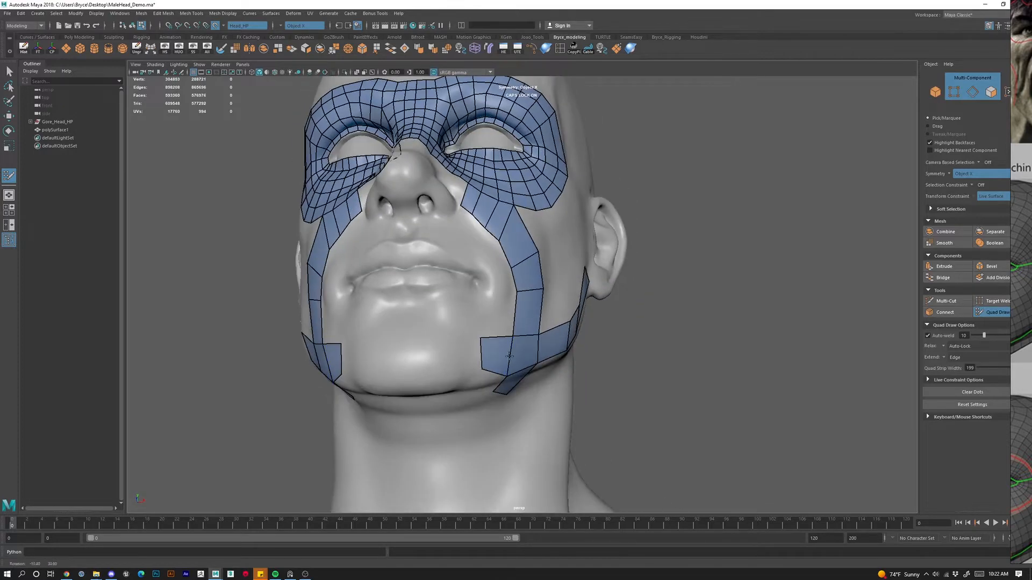
shift+click(427, 360)
shift+click(407, 366)
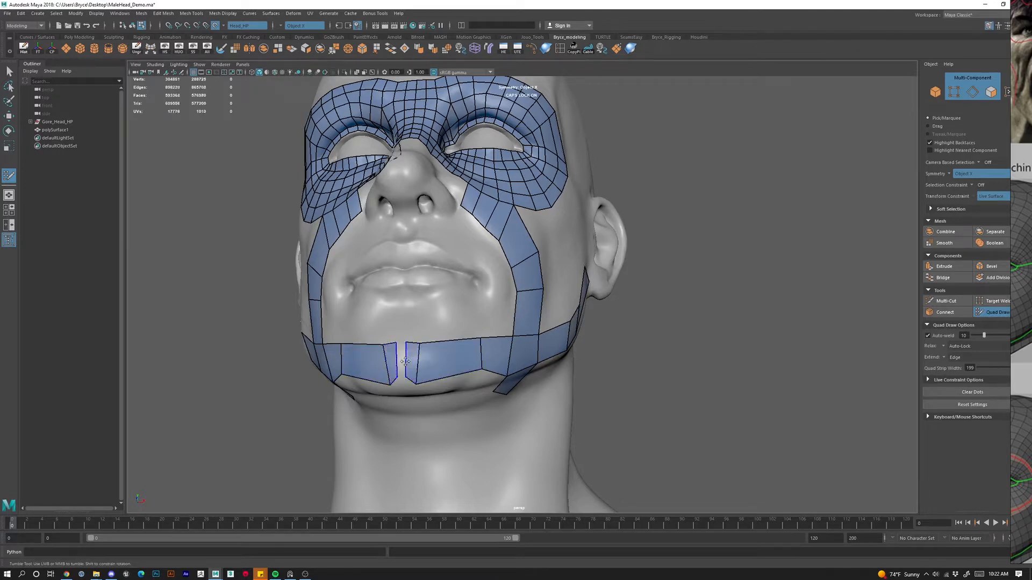
drag(405, 362, 342, 420)
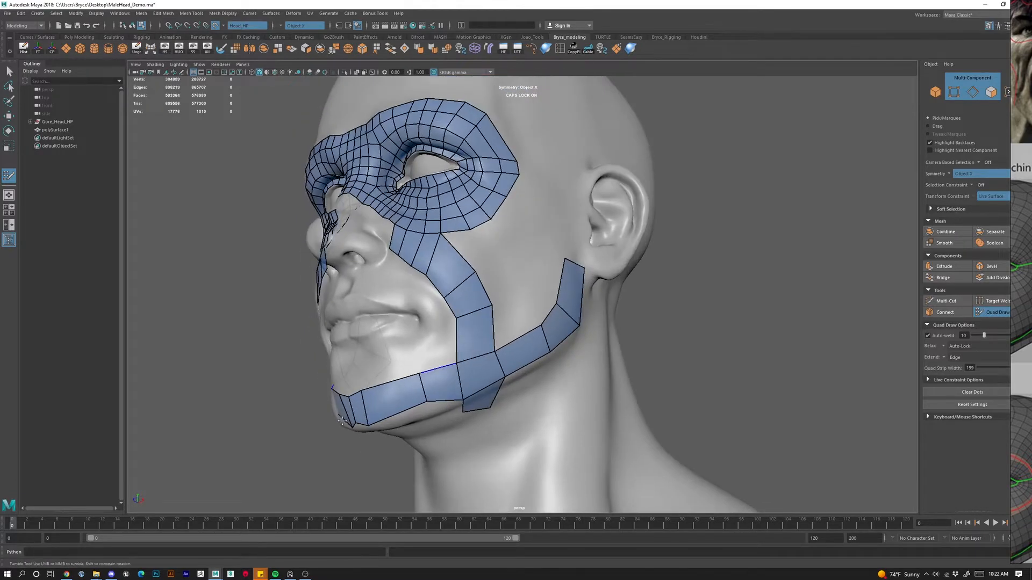
Examine how the jaw and chin strips branch and flow from the front, side and below.
alt+drag(462, 387, 577, 248)
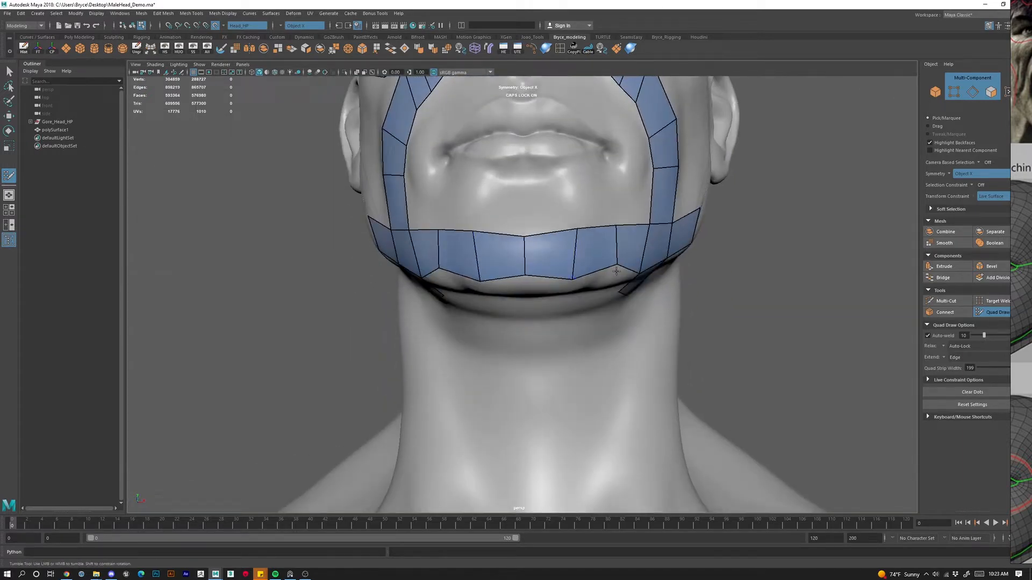
alt+drag(613, 271, 448, 316)
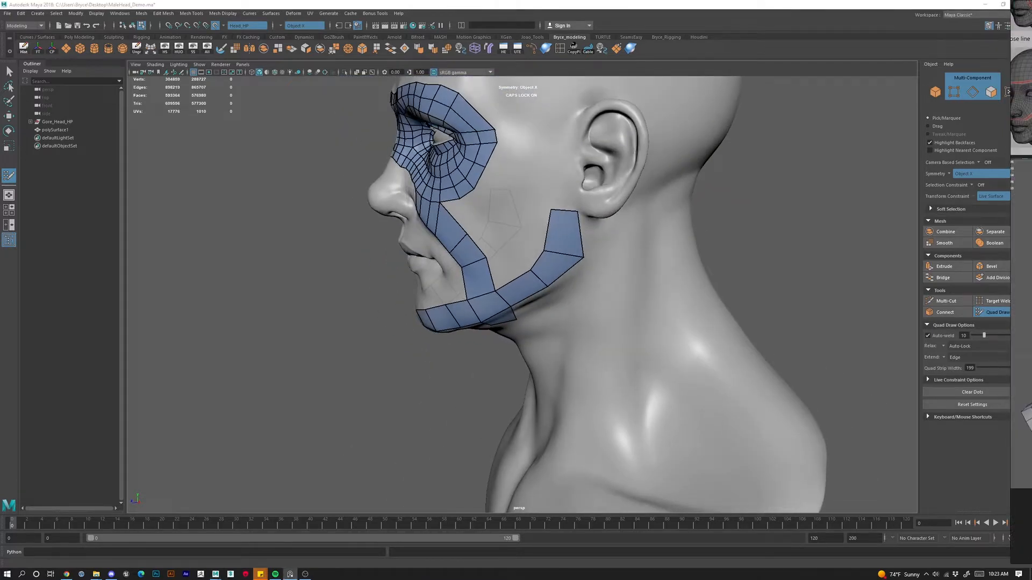
scroll(468, 263, up, 3)
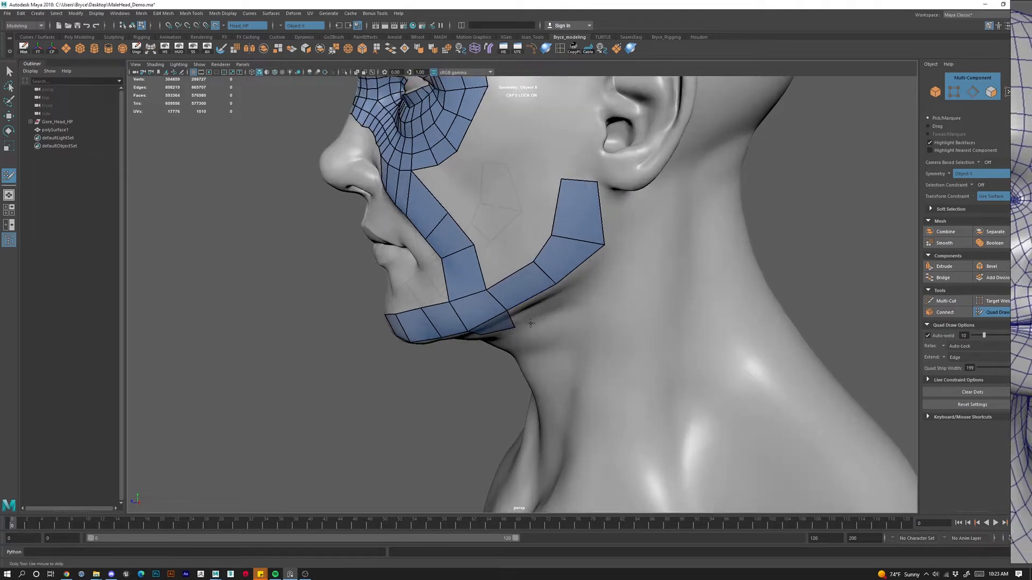
alt+drag(477, 257, 557, 296)
alt+middle_drag(557, 296, 599, 346)
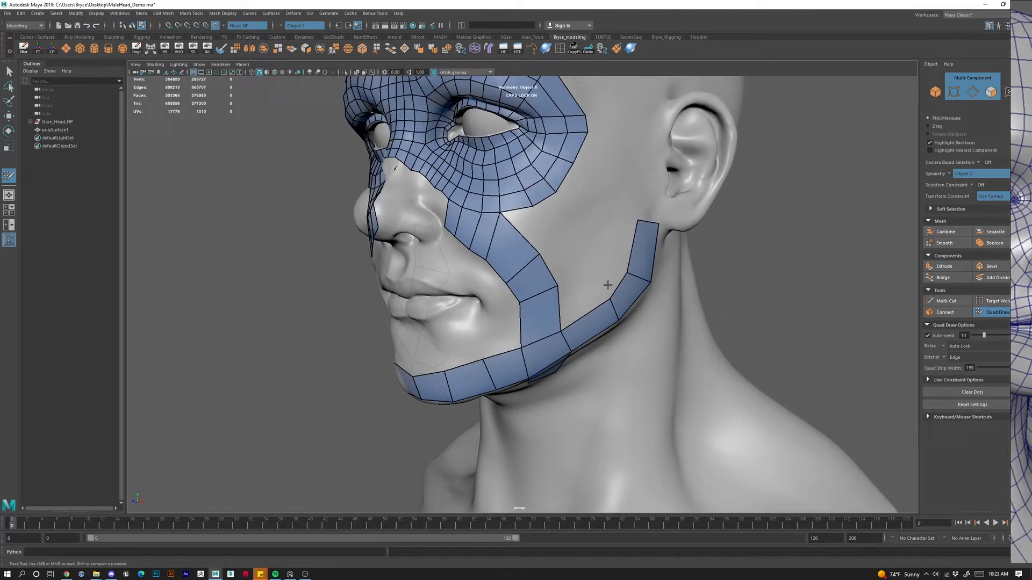
alt+drag(536, 326, 529, 275)
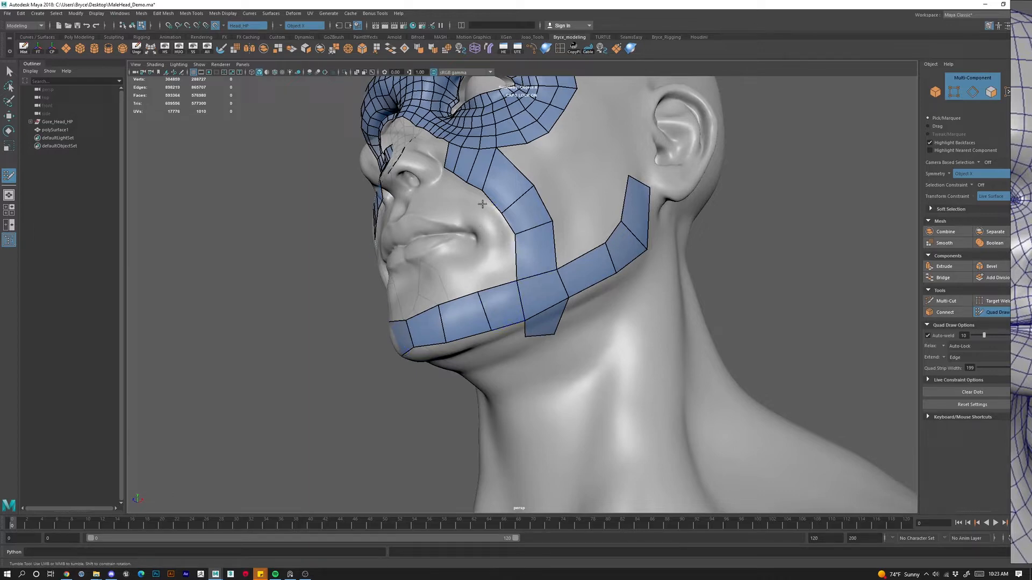
alt+right_drag(514, 219, 473, 217)
alt+drag(473, 218, 538, 292)
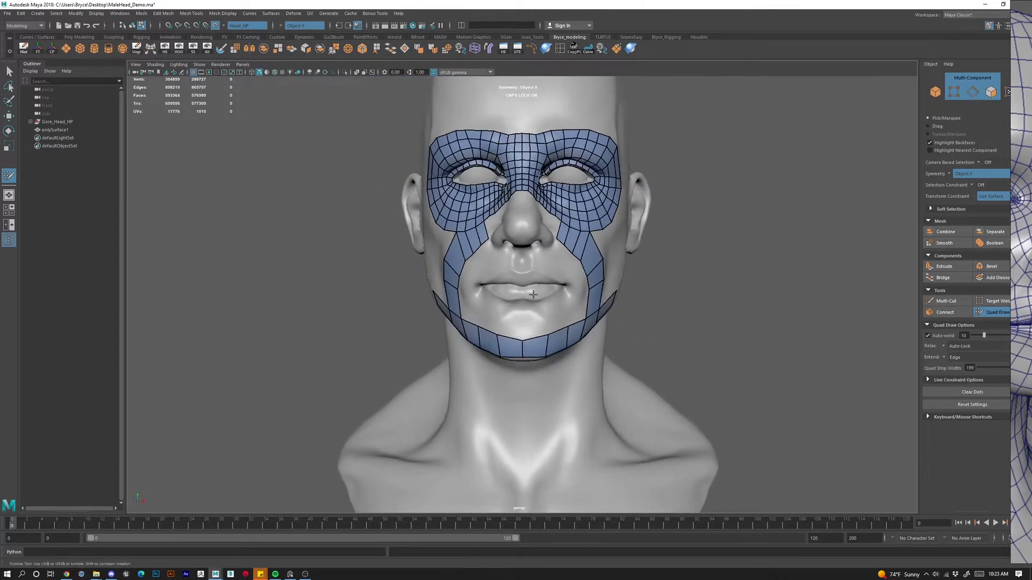
Delete the trial jaw and chin quads, keeping the smile-line strip down to just below the mouth corner.
alt+right_drag(505, 366, 543, 392)
mouse_move(543, 392)
alt+mouse_down()
mouse_move(481, 389)
mouse_move(601, 386)
alt+mouse_up()
mouse_move(450, 242)
ctrl+shift+mouse_down()
mouse_move(484, 324)
mouse_move(700, 378)
mouse_move(535, 344)
ctrl+shift+mouse_up()
alt+drag(584, 435, 450, 284)
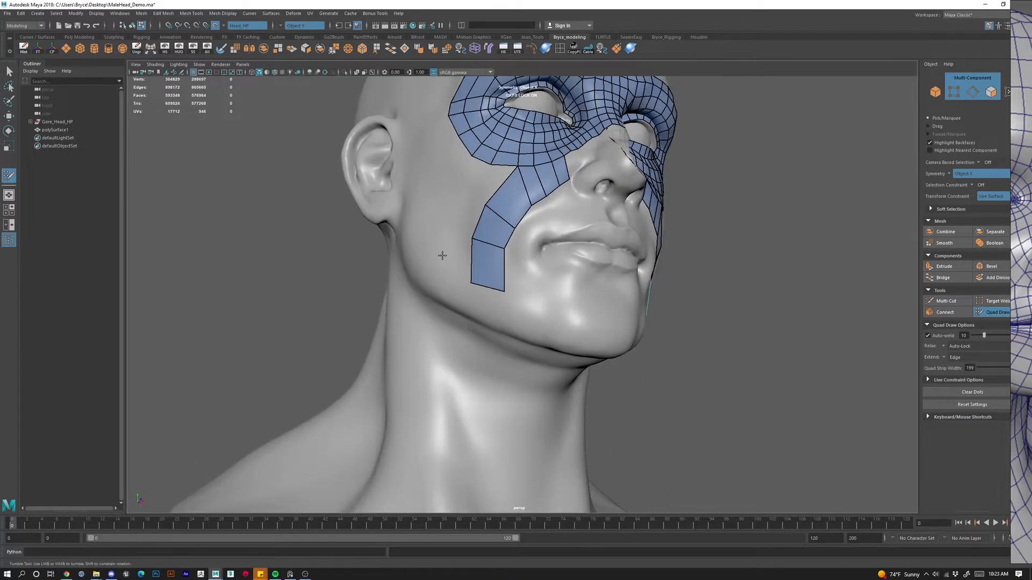
Fill two center quads above the upper lip and extend them outward by one quad on each side.
alt+drag(532, 264, 498, 267)
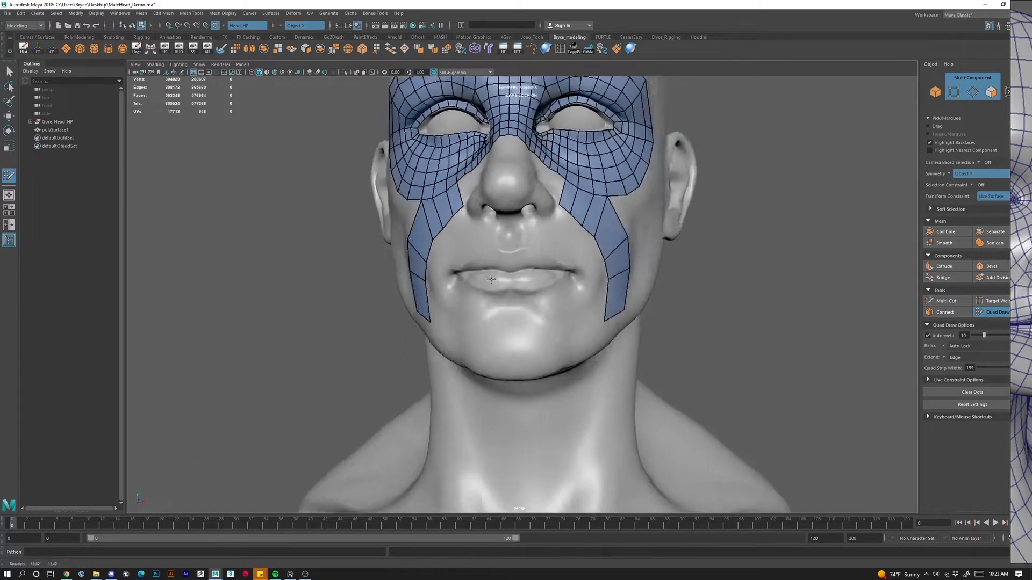
scroll(498, 268, up, 8)
alt+middle_drag(493, 265, 493, 266)
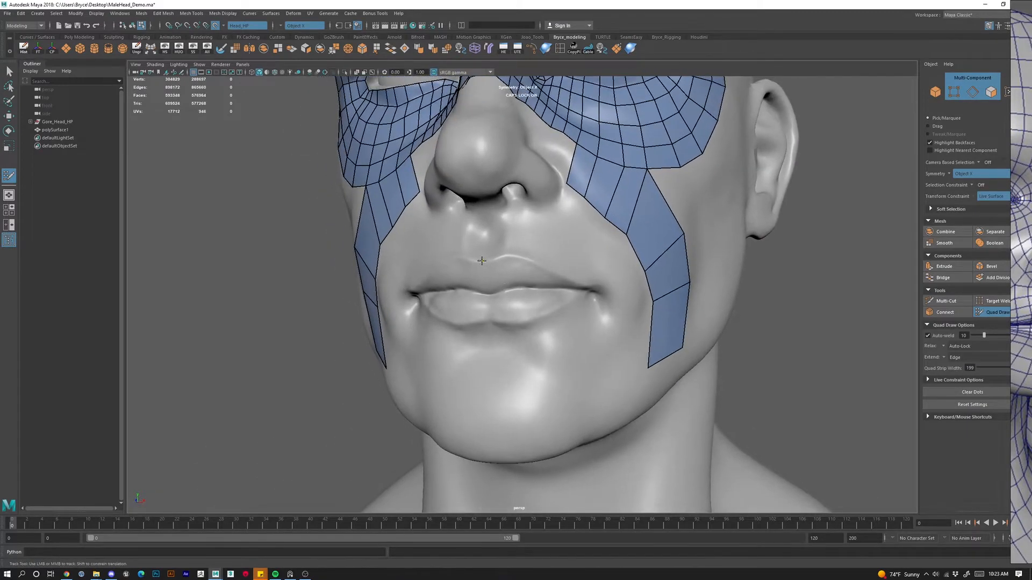
drag(496, 228, 484, 229)
shift+click(508, 231)
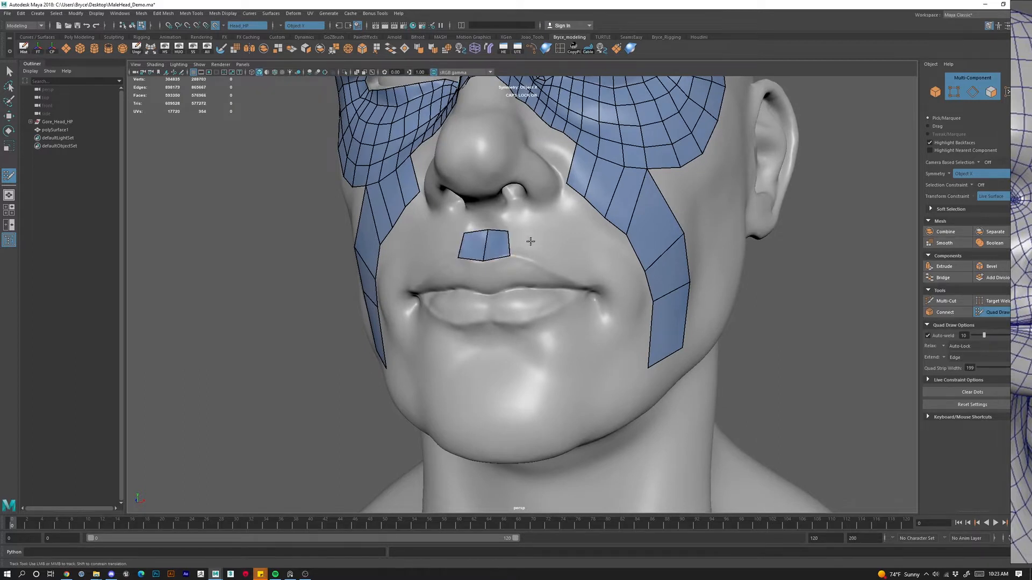
shift+click(544, 265)
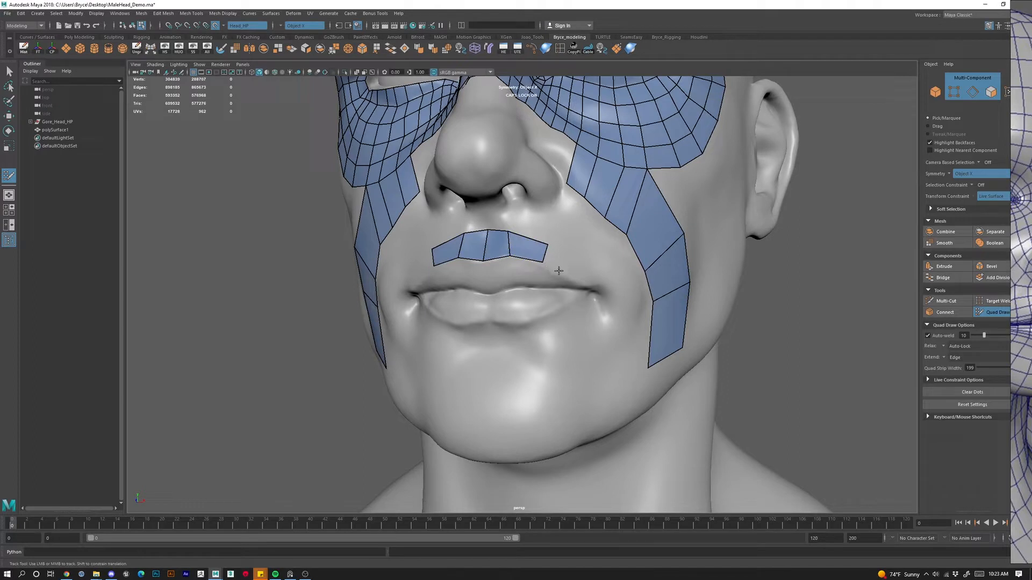
Continue the upper-lip strip with three more quads per side along the lip border, ending at the mouth corner.
shift+click(571, 260)
drag(561, 259, 587, 261)
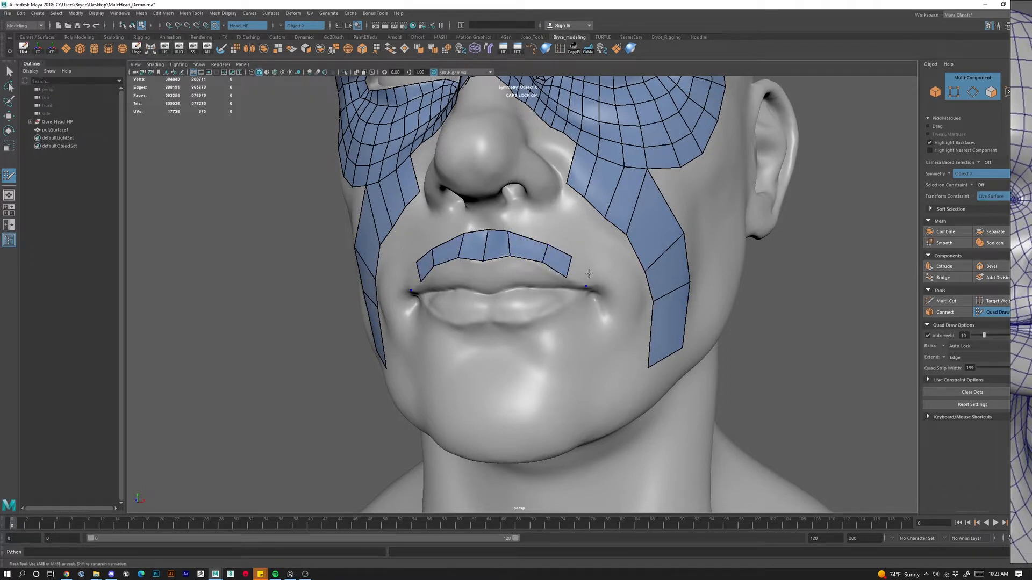
shift+click(590, 275)
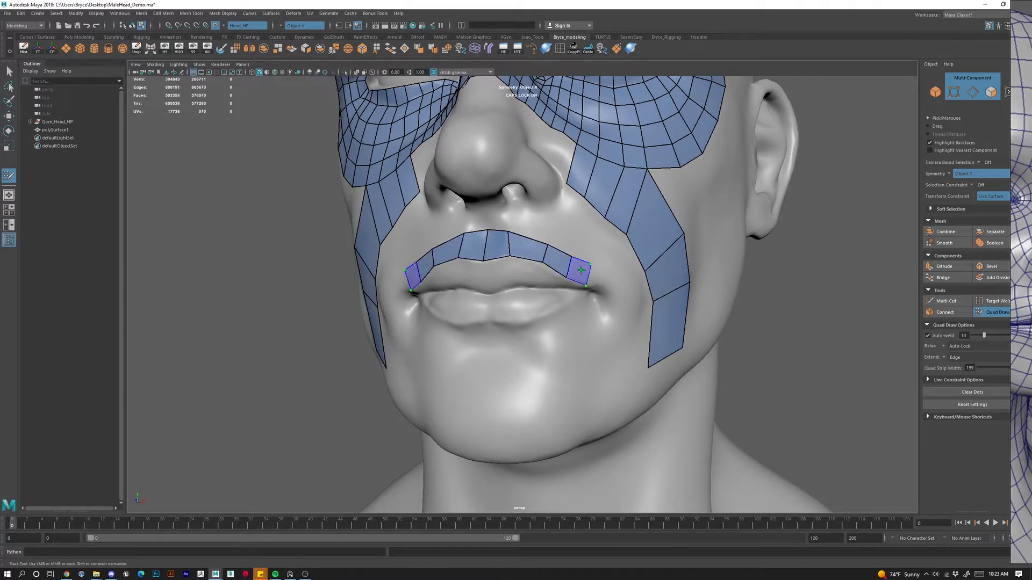
click(614, 282)
shift+click(600, 279)
drag(615, 284, 620, 291)
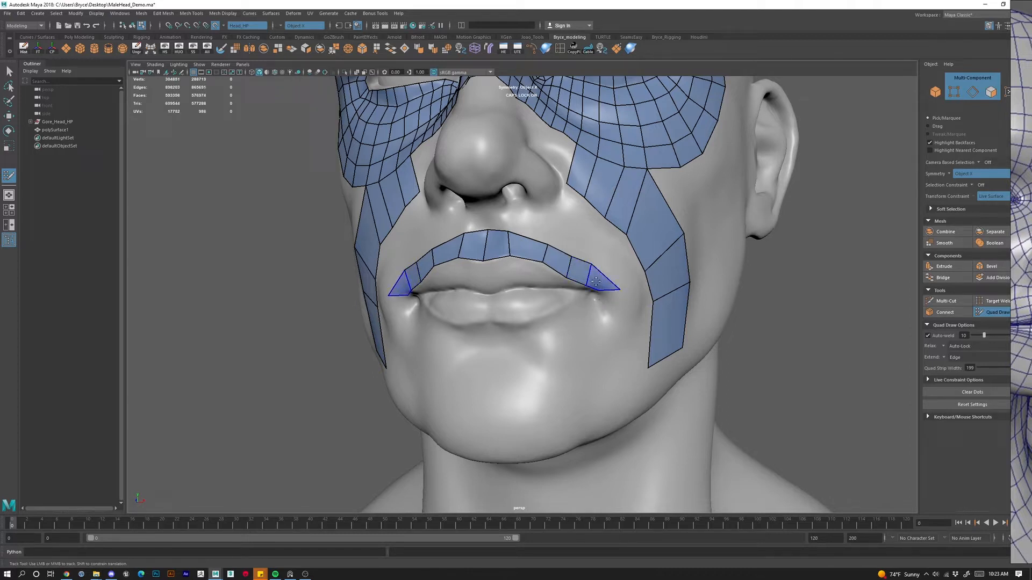
Fill center quads below the lower lip and extend the strip outward by two quads on each side.
shift+click(511, 336)
click(546, 317)
click(554, 343)
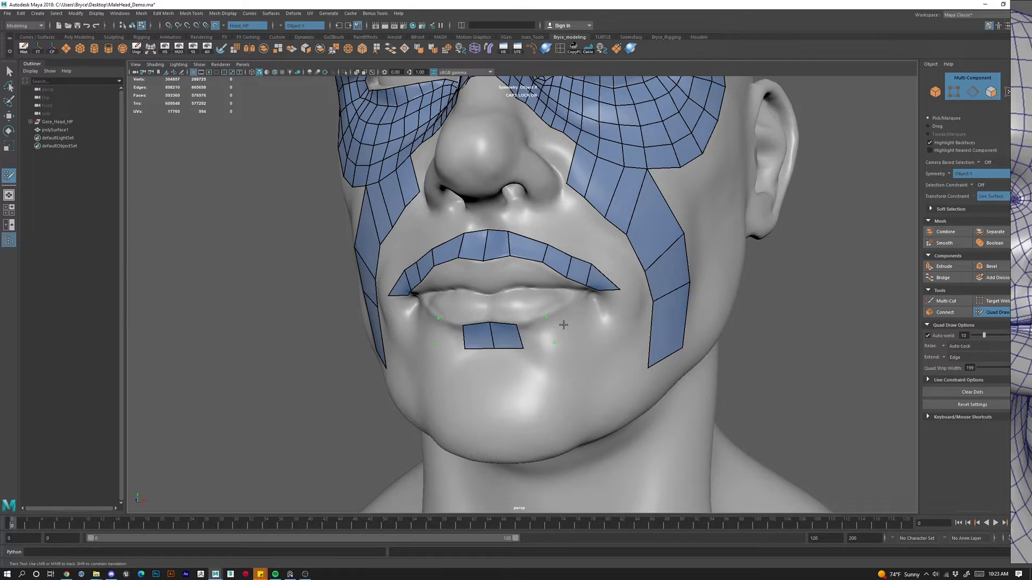
shift+click(561, 326)
shift+click(568, 334)
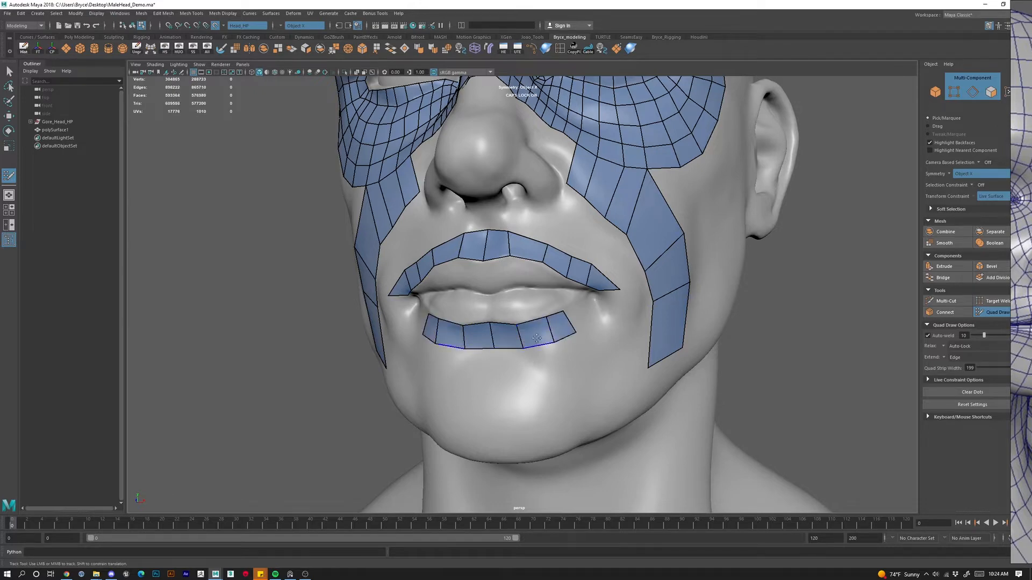
Carry the lower-lip strip up to the mouth corner, join it to the upper strip and reposition the outer corner vertex.
alt+drag(590, 327, 554, 331)
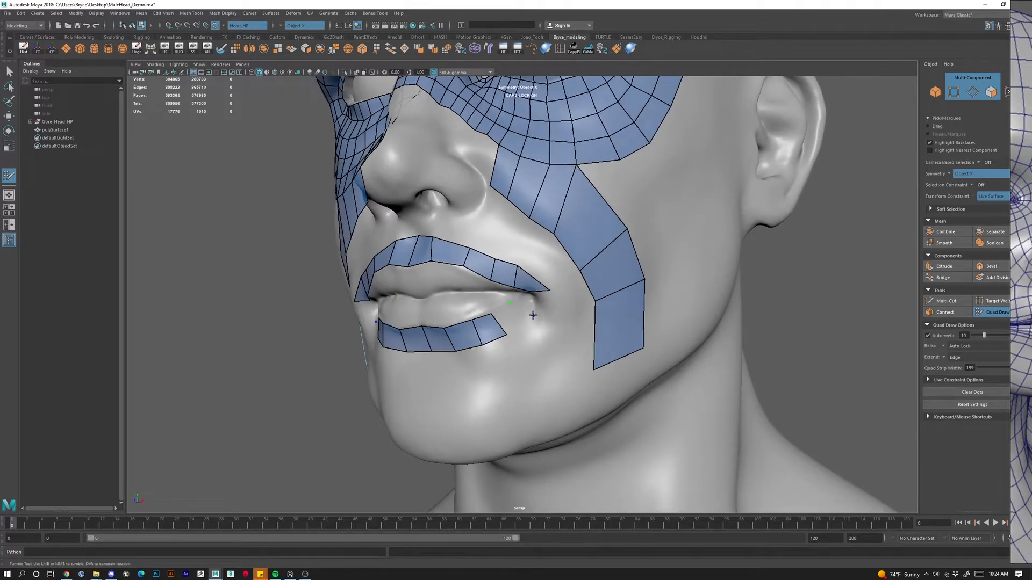
shift+click(512, 320)
alt+right_drag(514, 317, 527, 335)
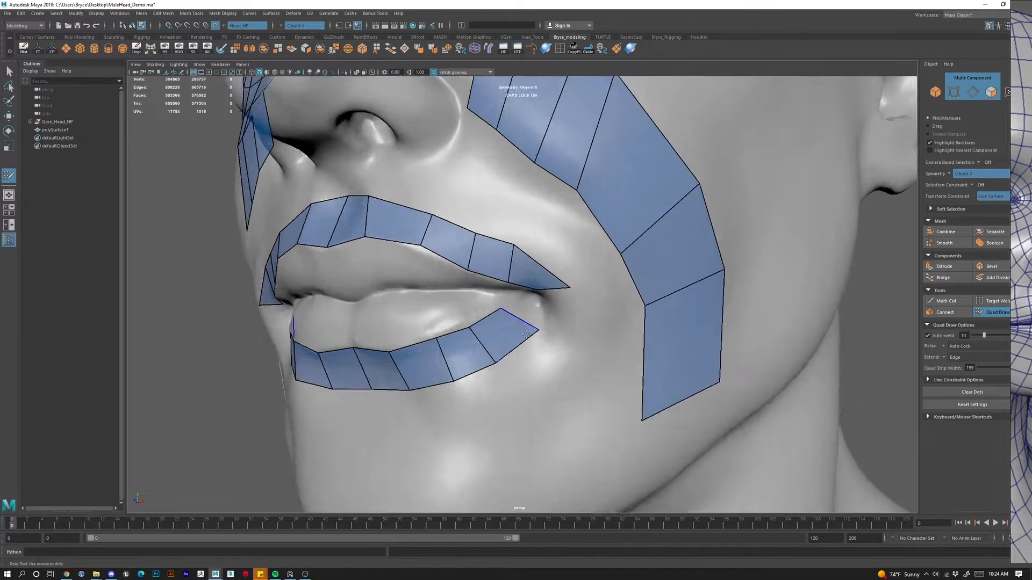
alt+drag(526, 334, 569, 225)
shift+click(532, 191)
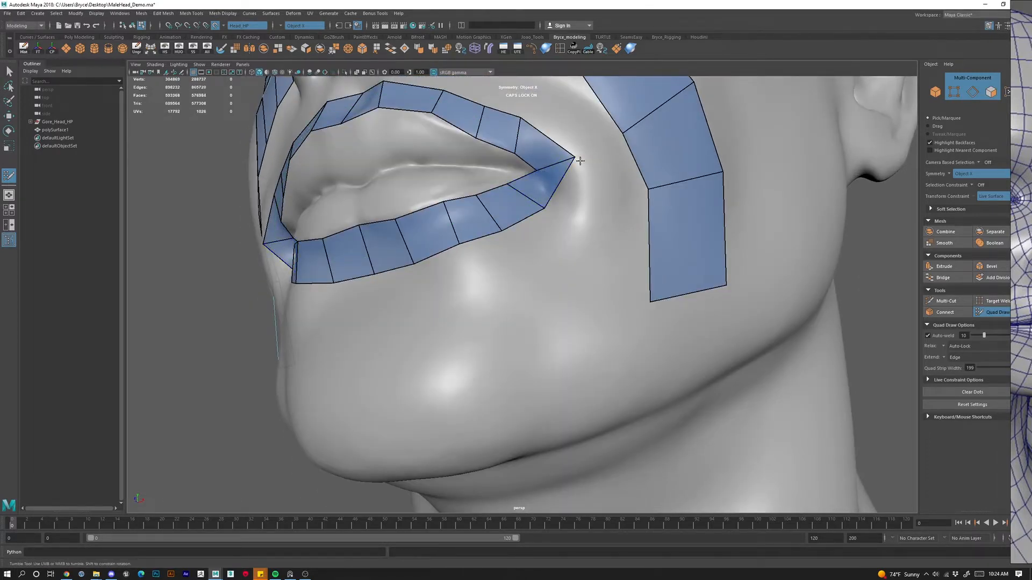
drag(579, 160, 572, 177)
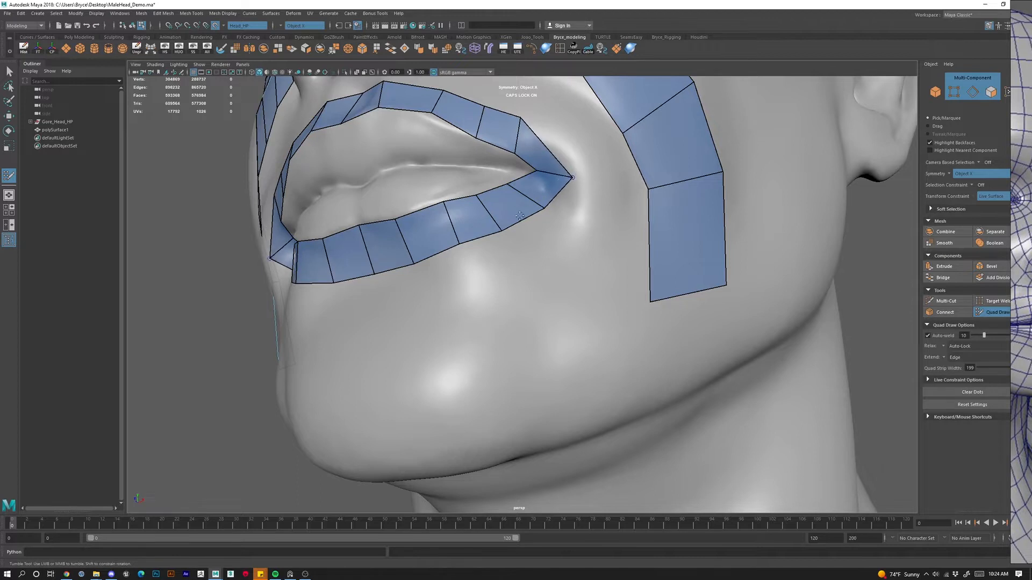
Insert two edges across the lip ring above and below the mouth corner, and undo the last lower-lip adjustment.
ctrl+click(523, 183)
ctrl+click(528, 158)
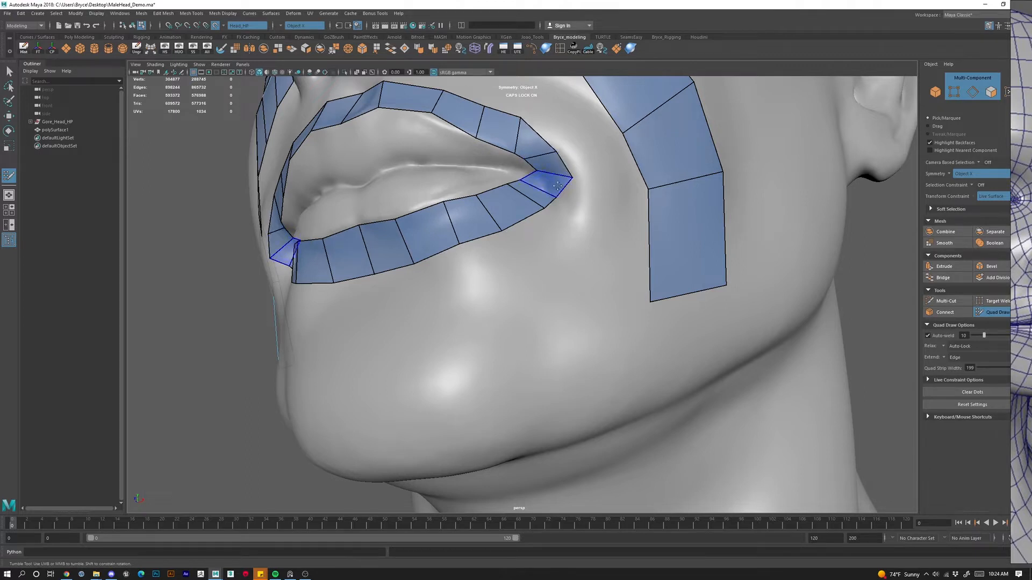
drag(556, 197, 531, 292)
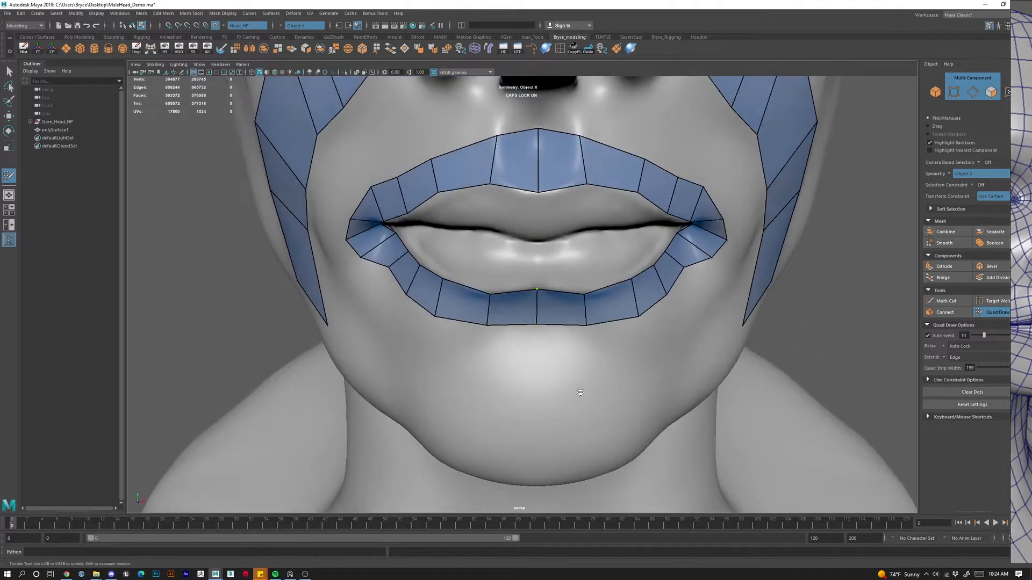
key(ctrl+z)
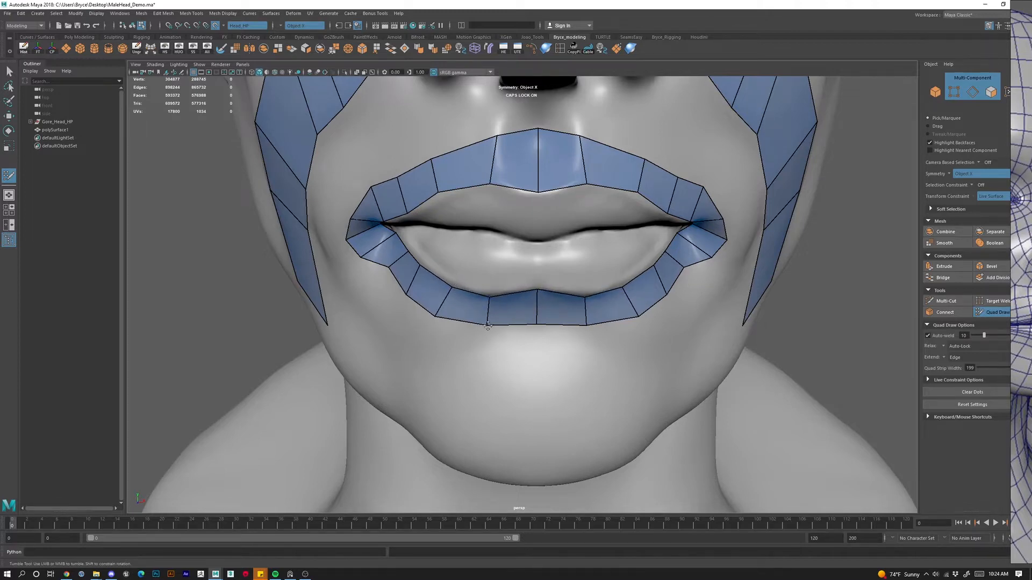
alt+drag(487, 325, 516, 317)
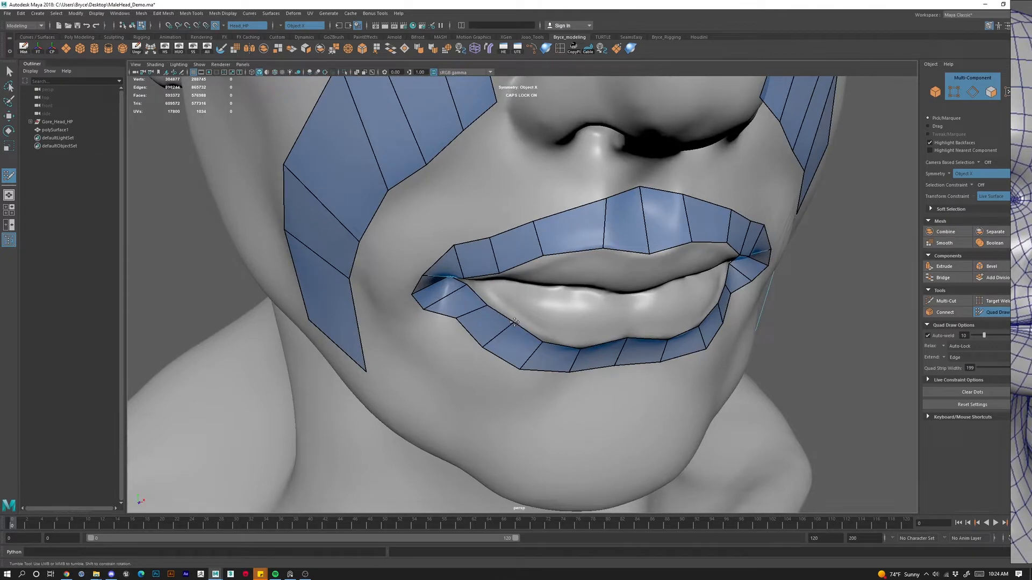
Examine the lip ring and the cheek strips around the mouth from several angles.
alt+drag(527, 370, 534, 223)
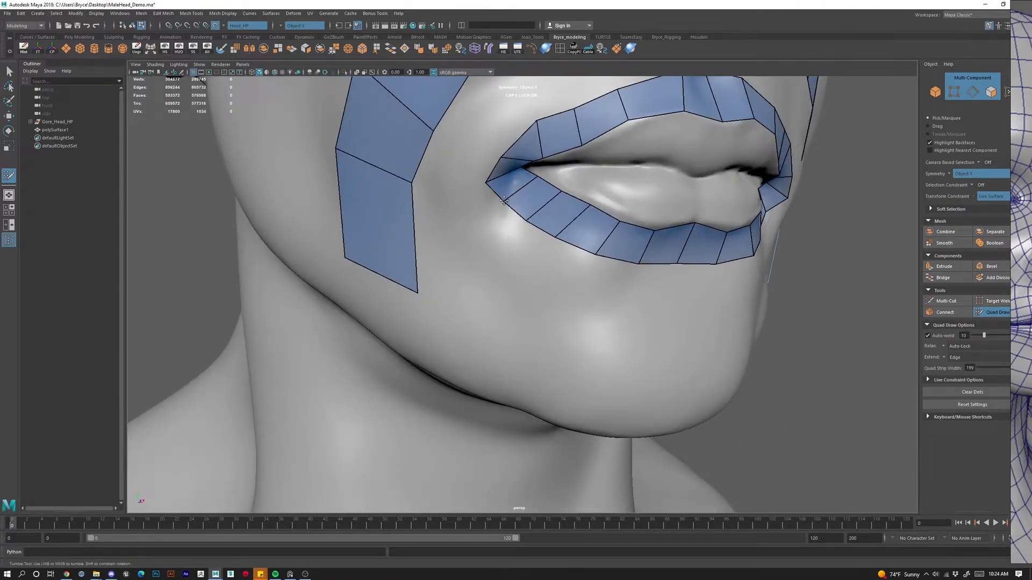
alt+drag(504, 202, 520, 293)
scroll(568, 259, down, 5)
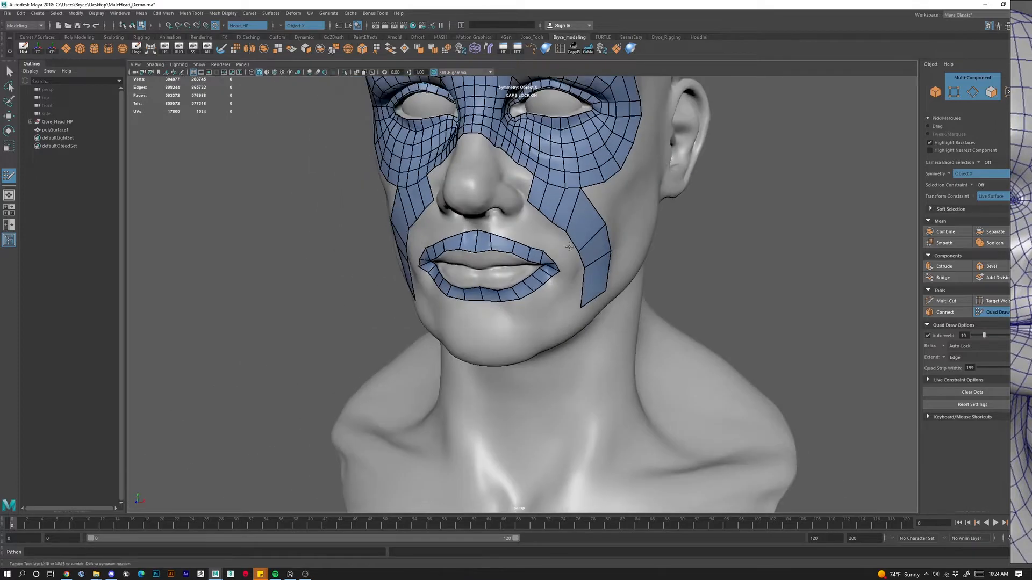
alt+middle_drag(517, 167, 515, 277)
alt+drag(593, 288, 543, 267)
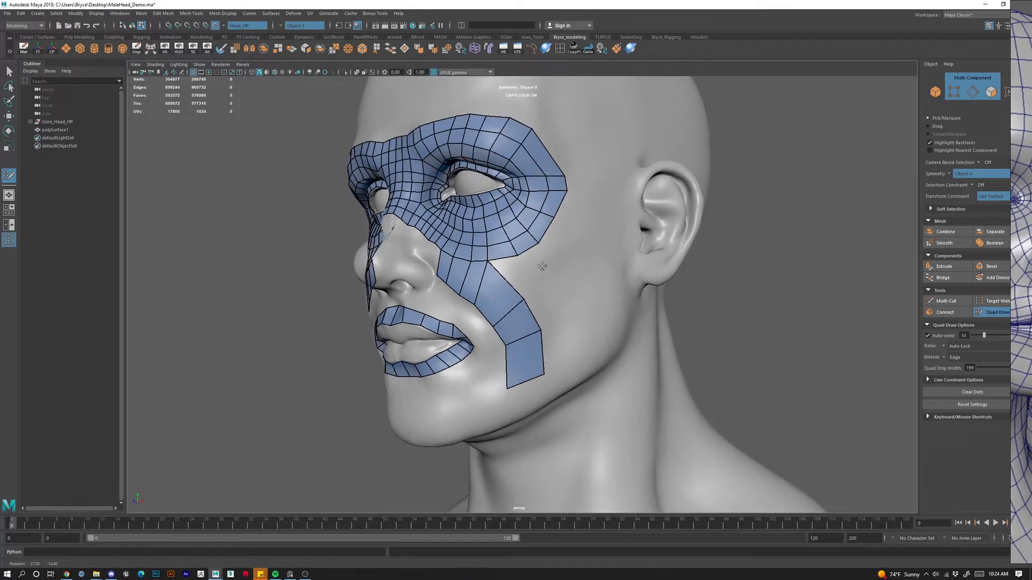
alt+middle_drag(547, 344, 591, 329)
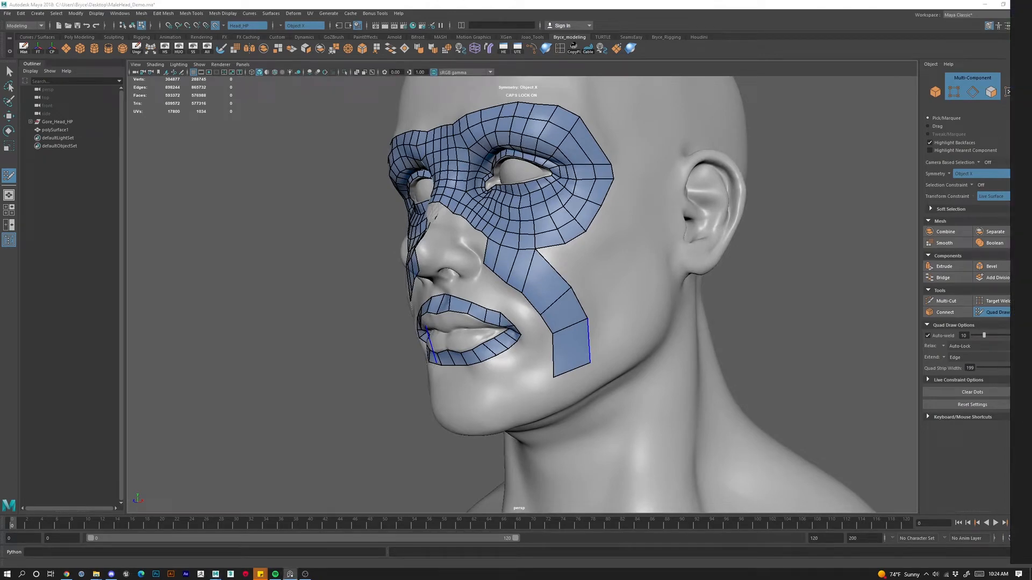
scroll(521, 409, up, 4)
alt+drag(525, 398, 568, 390)
alt+drag(691, 362, 433, 338)
scroll(593, 312, up, 3)
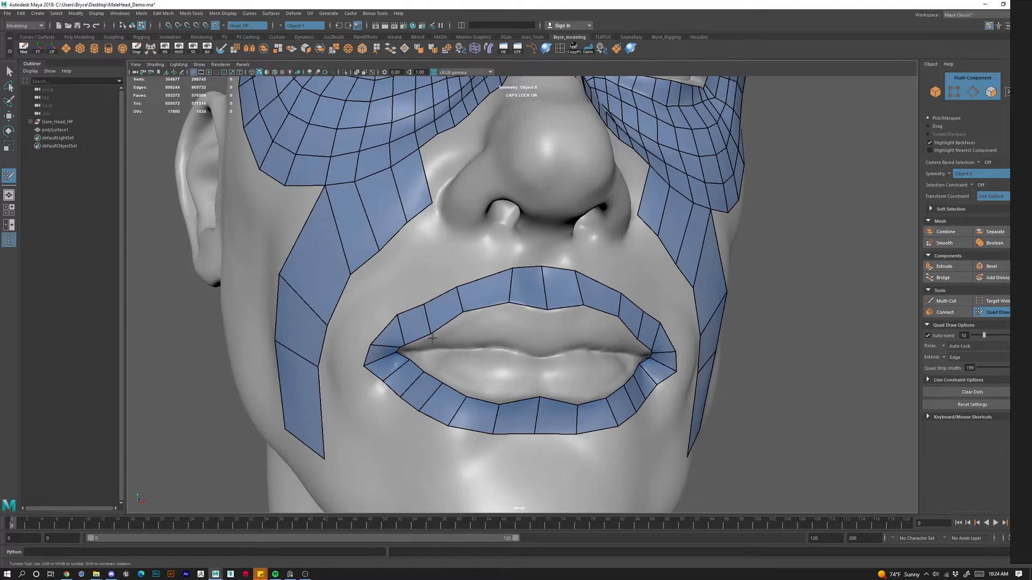
Shift the inner upper-lip vertex slightly toward the centre and insert an edge across the wide upper-lip quad on each side.
click(464, 317)
drag(510, 304, 520, 303)
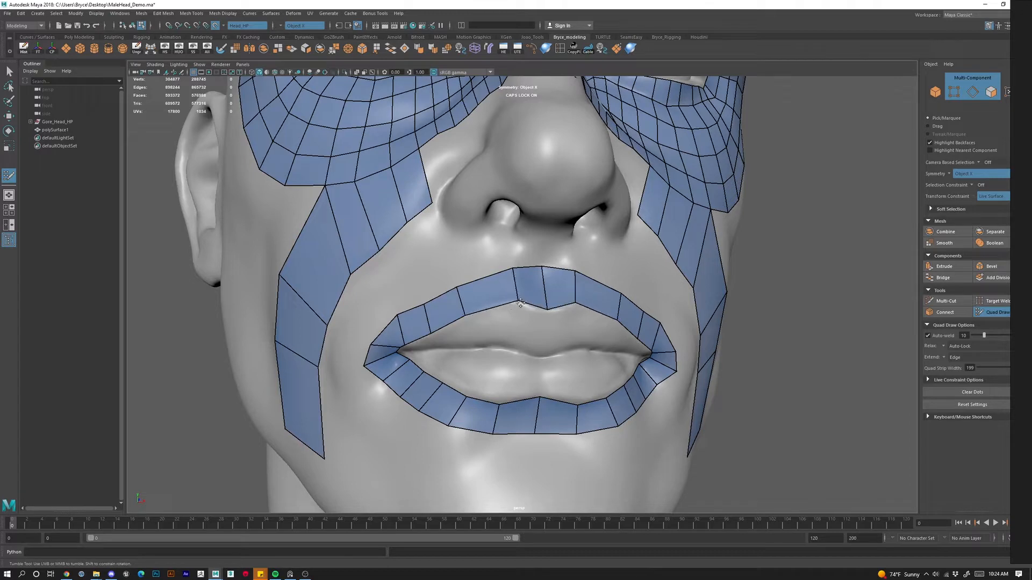
mouse_move(547, 403)
alt+mouse_down()
mouse_move(499, 413)
mouse_move(453, 403)
mouse_move(461, 400)
alt+mouse_up()
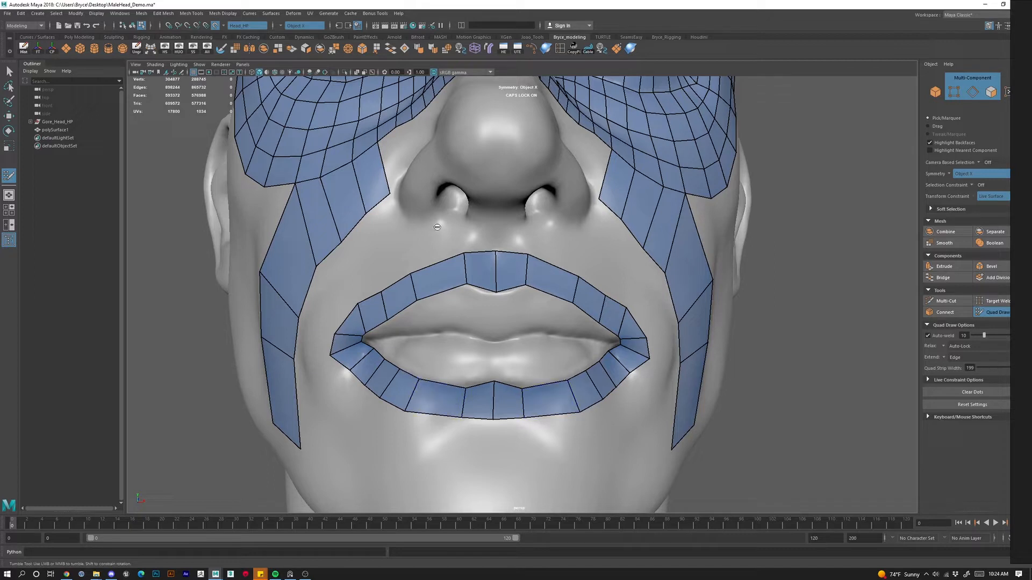
ctrl+click(440, 275)
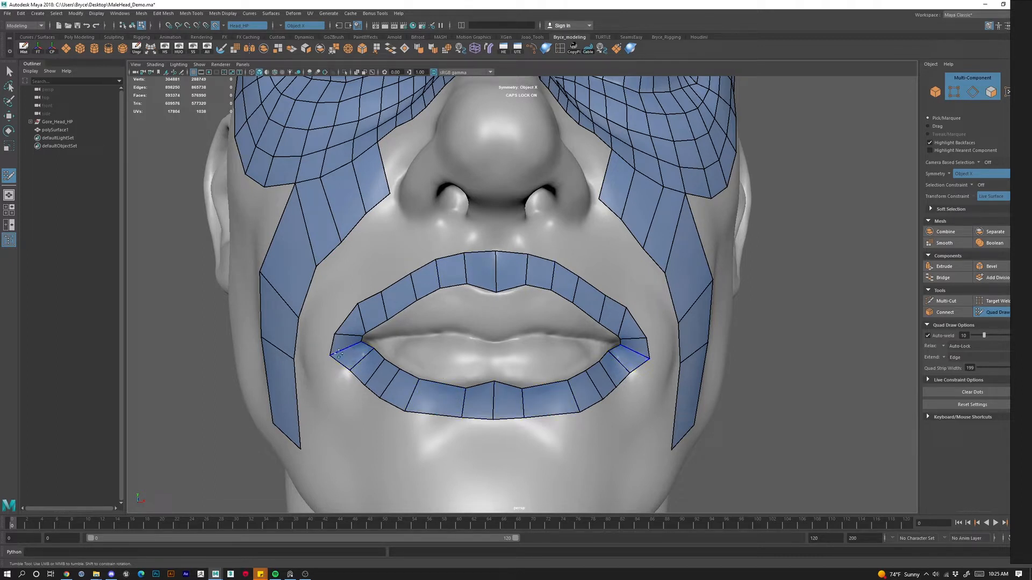
Raise the outer mouth-corner vertex slightly, then insert an edge across the lower-lip strip and nudge its lower vertex.
drag(329, 357, 331, 349)
ctrl+click(439, 398)
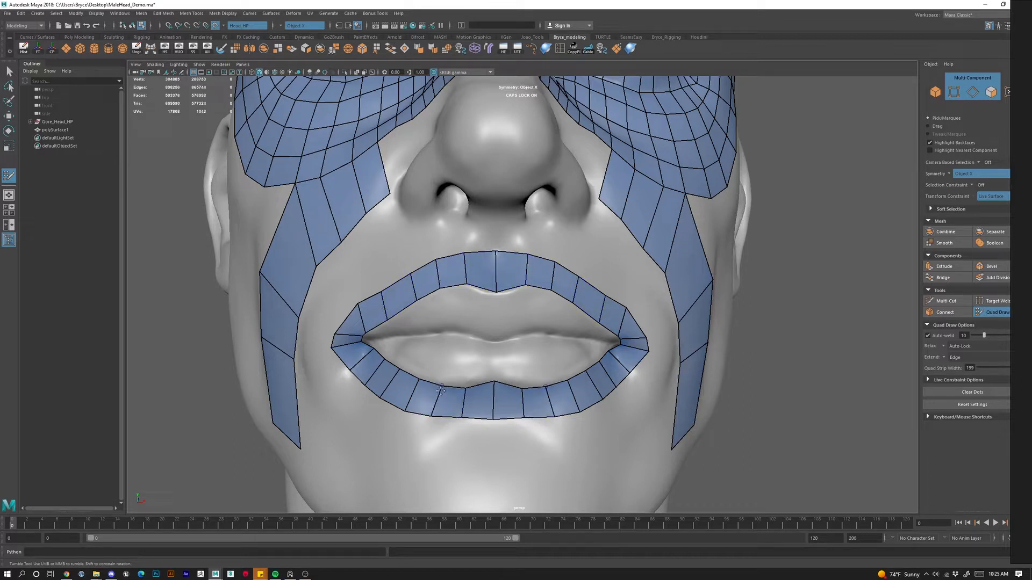
drag(431, 417, 432, 420)
Insert an edge loop along the middle of the whole lip ring, splitting it into two rows of quads.
mouse_move(432, 420)
mouse_down()
mouse_move(487, 416)
mouse_move(403, 430)
mouse_move(516, 341)
mouse_up()
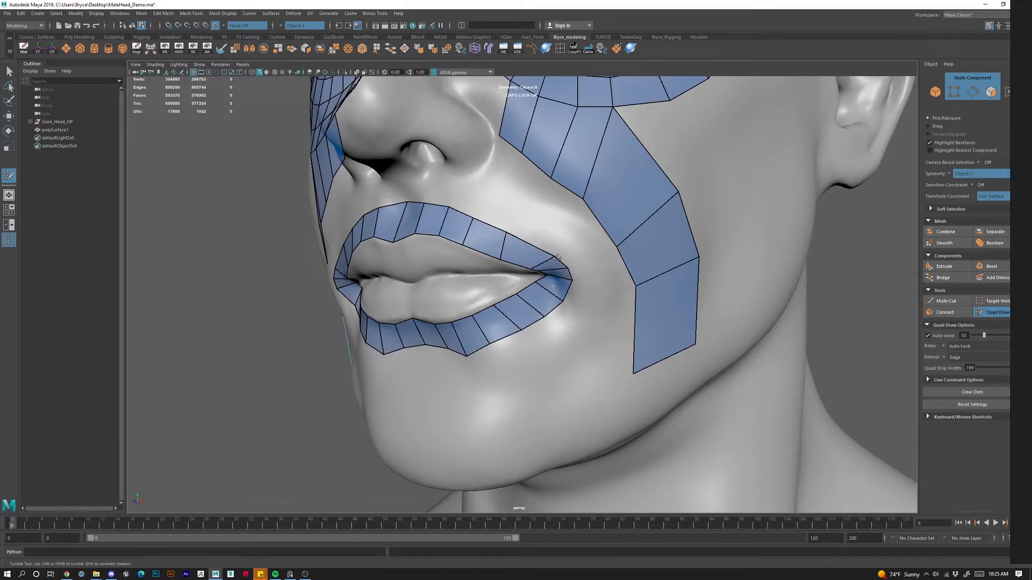
alt+drag(496, 281, 559, 265)
alt+middle_drag(550, 221, 520, 261)
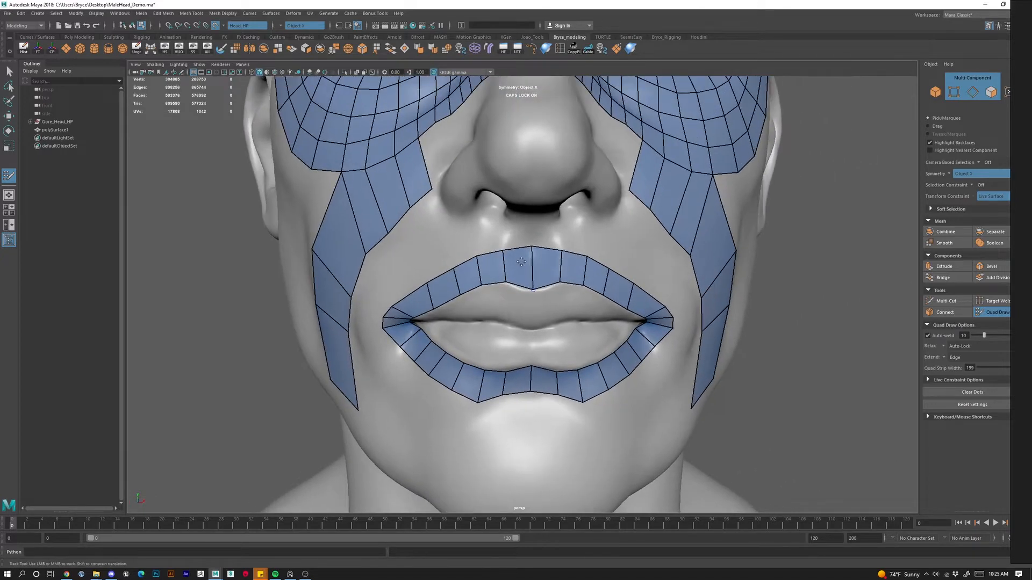
mouse_move(540, 371)
alt+mouse_down()
mouse_move(553, 274)
mouse_move(569, 420)
mouse_move(536, 407)
mouse_move(529, 375)
alt+mouse_up()
alt+right_drag(529, 376, 483, 366)
alt+drag(516, 322, 425, 301)
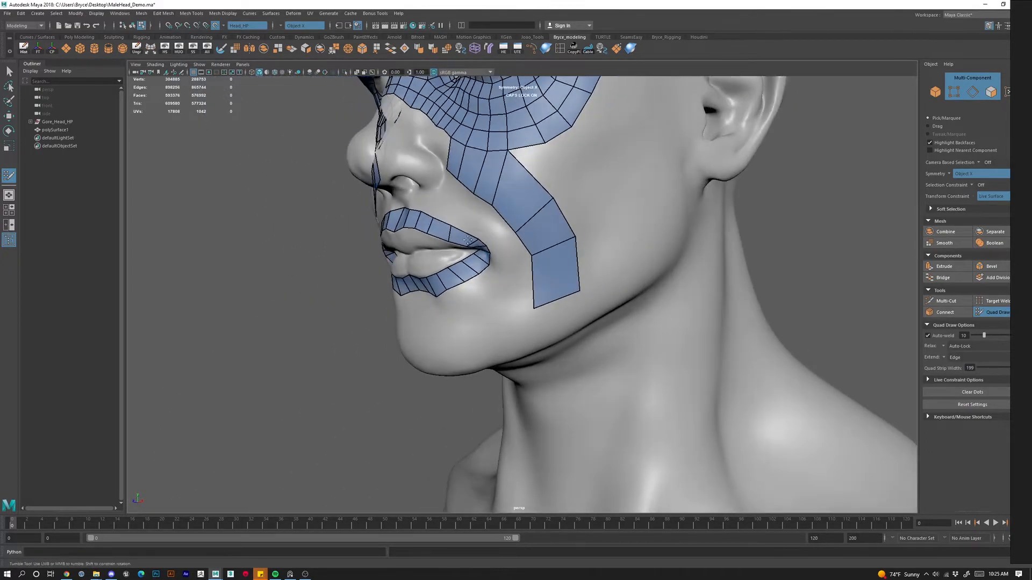
alt+right_drag(425, 268, 478, 269)
alt+middle_drag(430, 231, 575, 318)
alt+drag(574, 318, 622, 362)
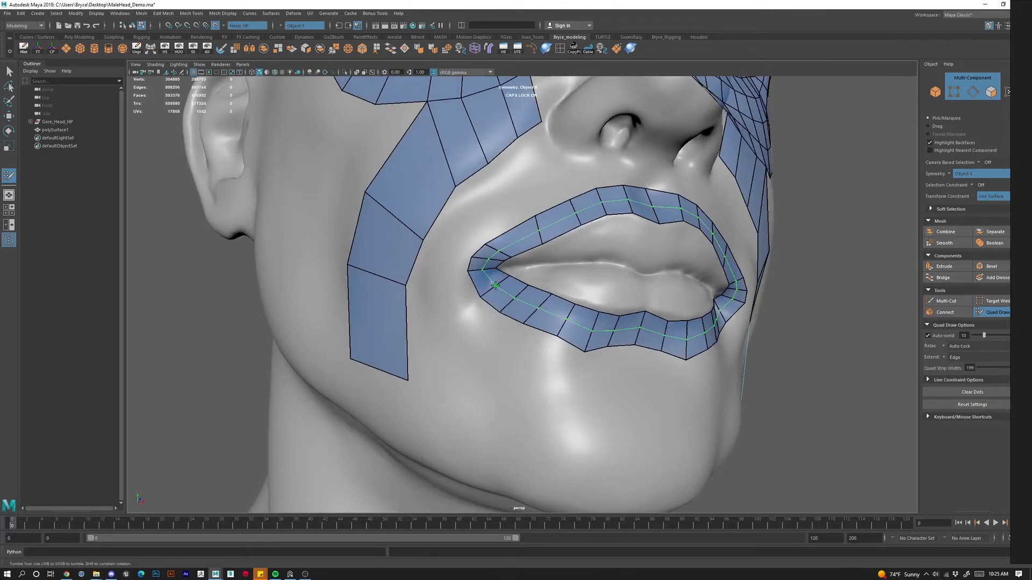
ctrl+click(637, 330)
Fill a quad on each side bridging the inner lower edge of the cheek strip to the upper-lip ring.
alt+right_drag(658, 406, 621, 357)
alt+drag(622, 357, 566, 290)
alt+middle_drag(566, 290, 507, 320)
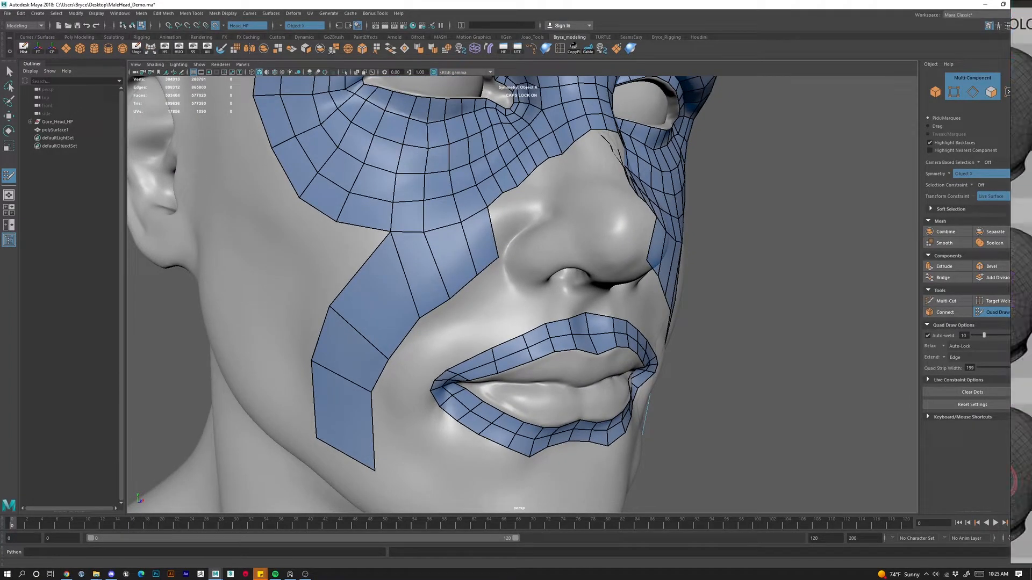
shift+click(489, 309)
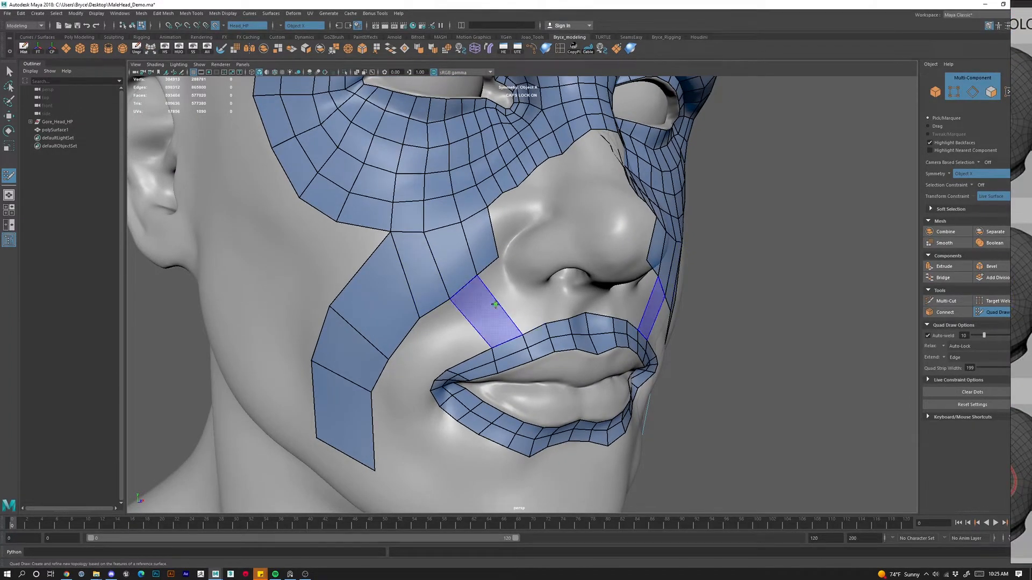
ctrl+shift+click(477, 244)
key(ctrl+z)
shift+click(475, 311)
Delete the small inner quads at the mouth corner of the lip ring and fill them again.
alt+drag(476, 312, 513, 340)
mouse_move(448, 326)
alt+mouse_down()
mouse_move(467, 351)
mouse_move(471, 339)
mouse_move(458, 329)
mouse_move(448, 400)
alt+mouse_up()
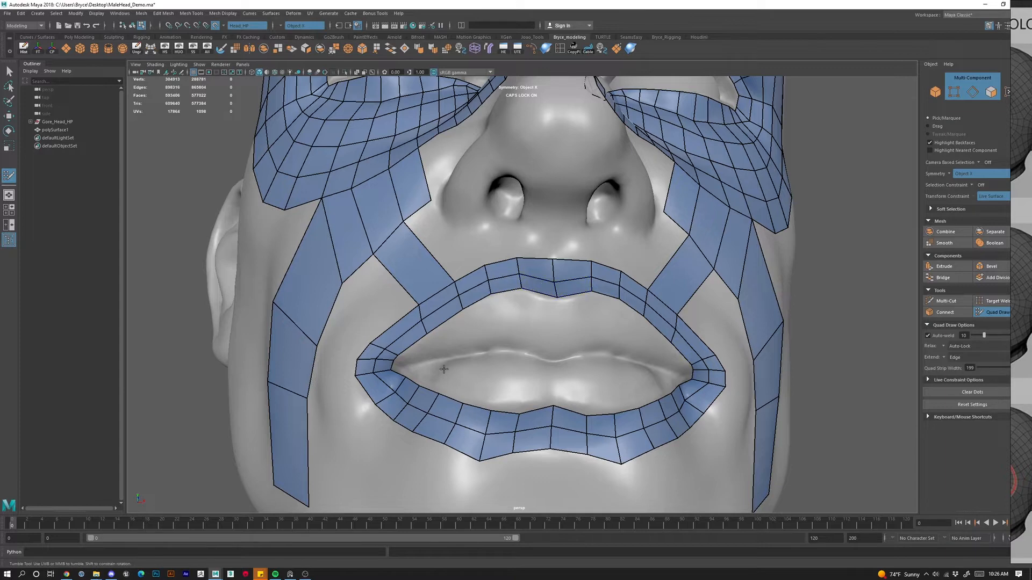
alt+drag(444, 369, 442, 375)
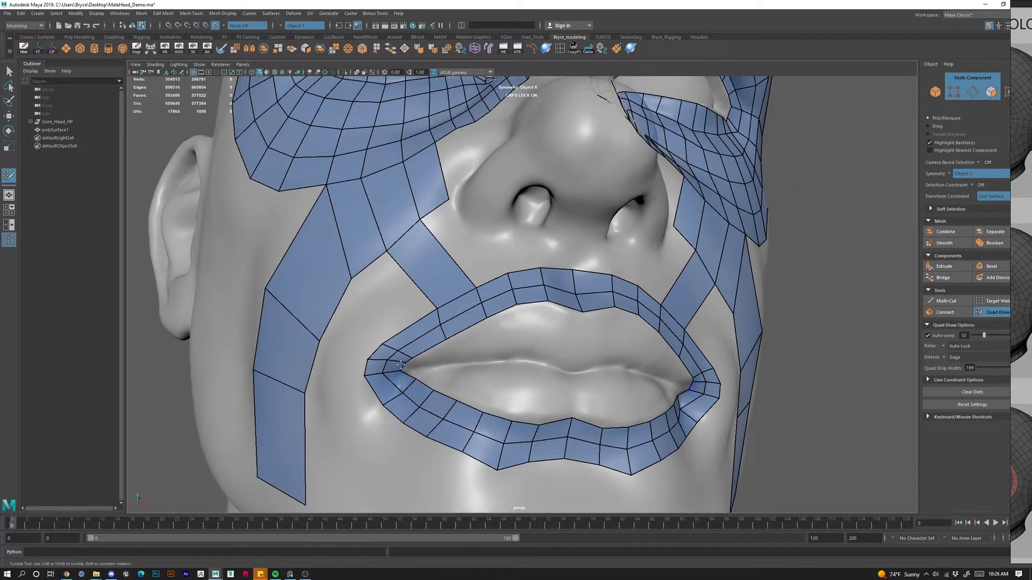
ctrl+shift+click(394, 367)
shift+click(400, 378)
alt+drag(432, 408, 446, 422)
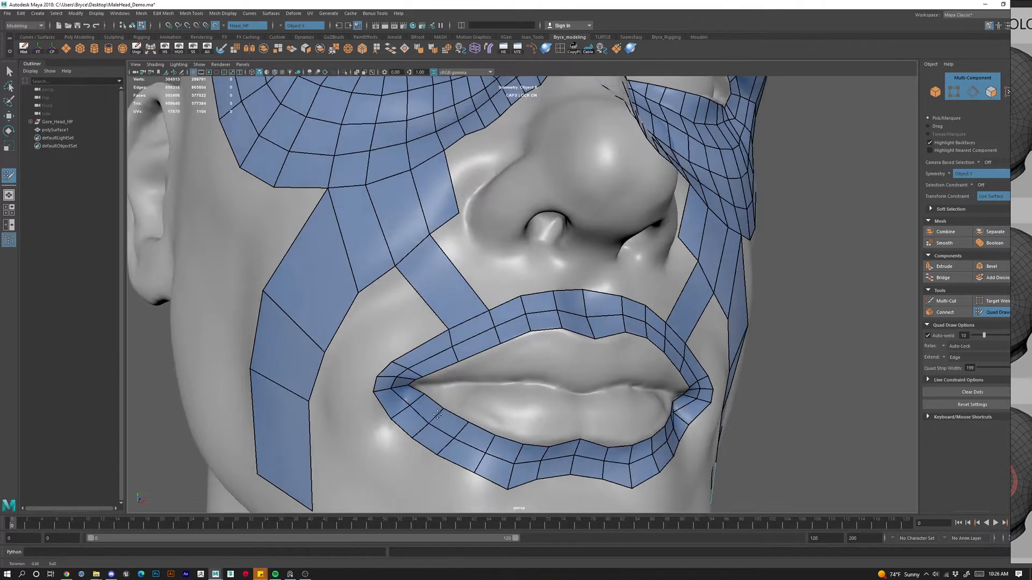
Insert two more edges across both rows of the lip ring near the mouth corner.
alt+middle_drag(505, 472, 486, 422)
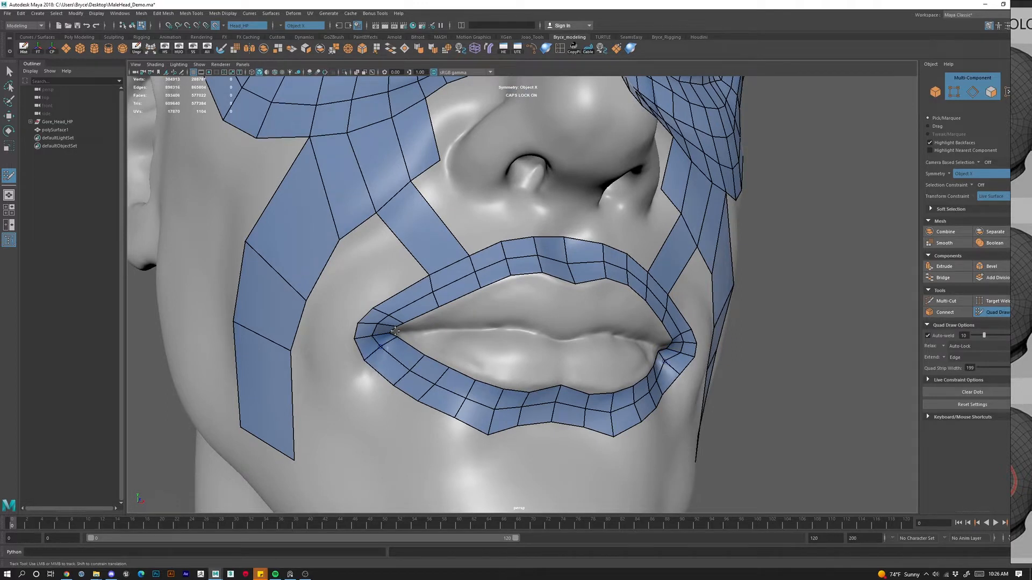
ctrl+click(395, 356)
ctrl+click(396, 359)
alt+drag(396, 359, 427, 377)
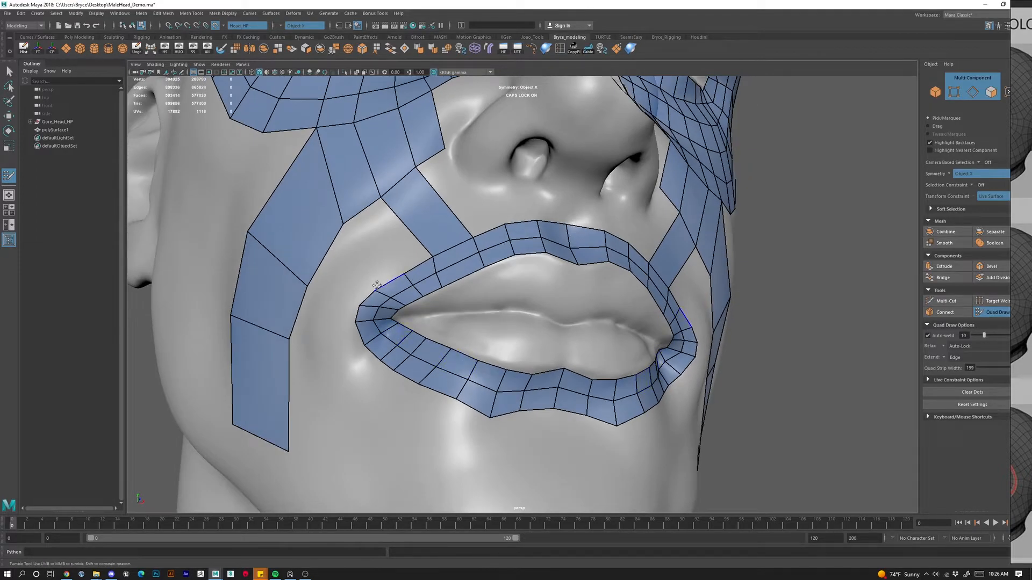
Fill a second bridging quad beside the first, adjust its upper cheek vertex and insert an edge across the upper cheek strip.
shift+click(378, 237)
mouse_move(341, 220)
mouse_down()
mouse_move(354, 210)
mouse_move(354, 219)
mouse_up()
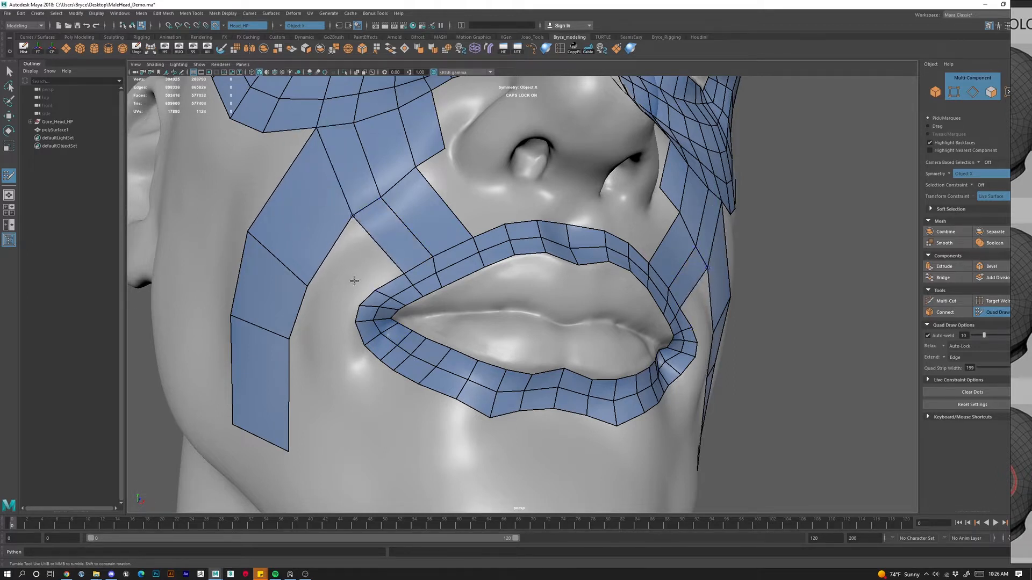
ctrl+click(335, 253)
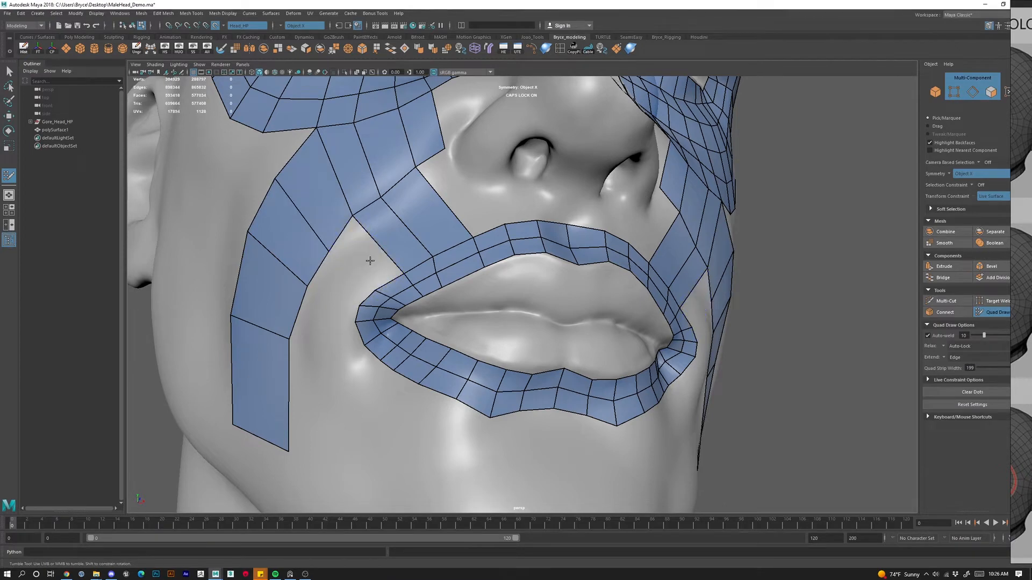
Fill three more quads between the cheek strip and the mouth corner and move the strip's lowest cross edge upward.
scroll(393, 256, down, 3)
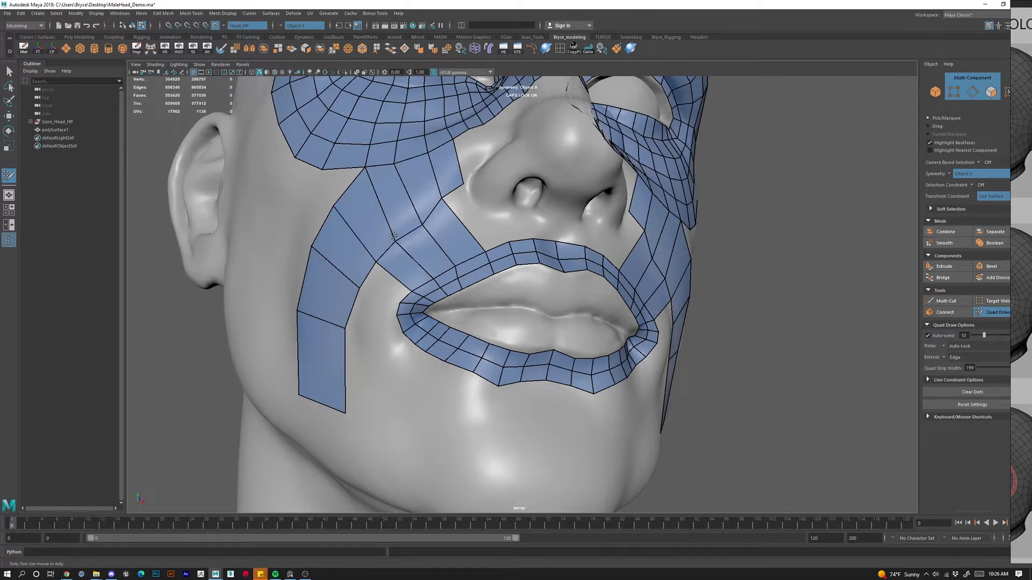
alt+drag(400, 231, 428, 391)
alt+right_drag(428, 390, 586, 322)
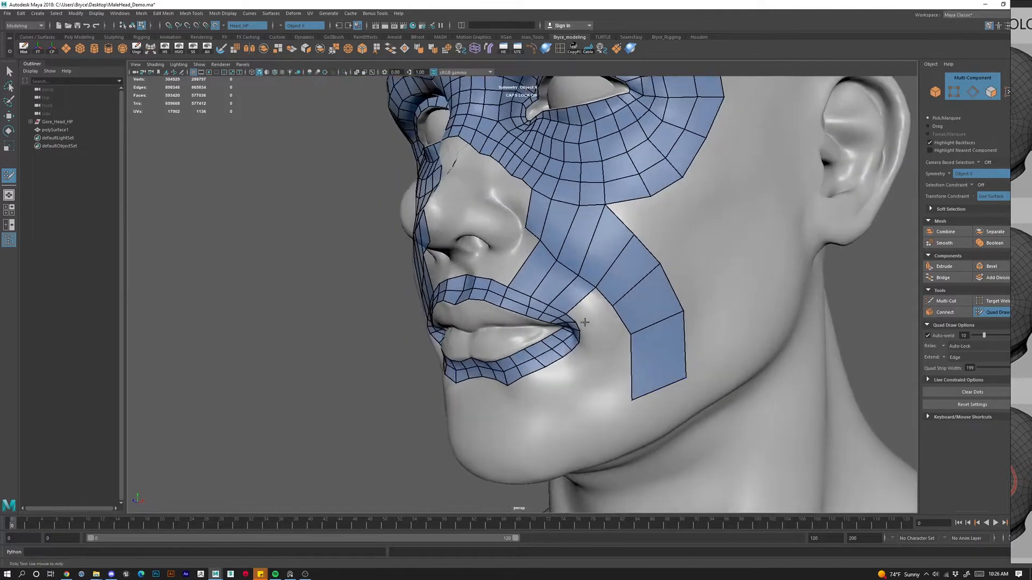
alt+middle_drag(585, 369, 516, 330)
alt+right_drag(516, 329, 589, 354)
alt+middle_drag(589, 354, 607, 315)
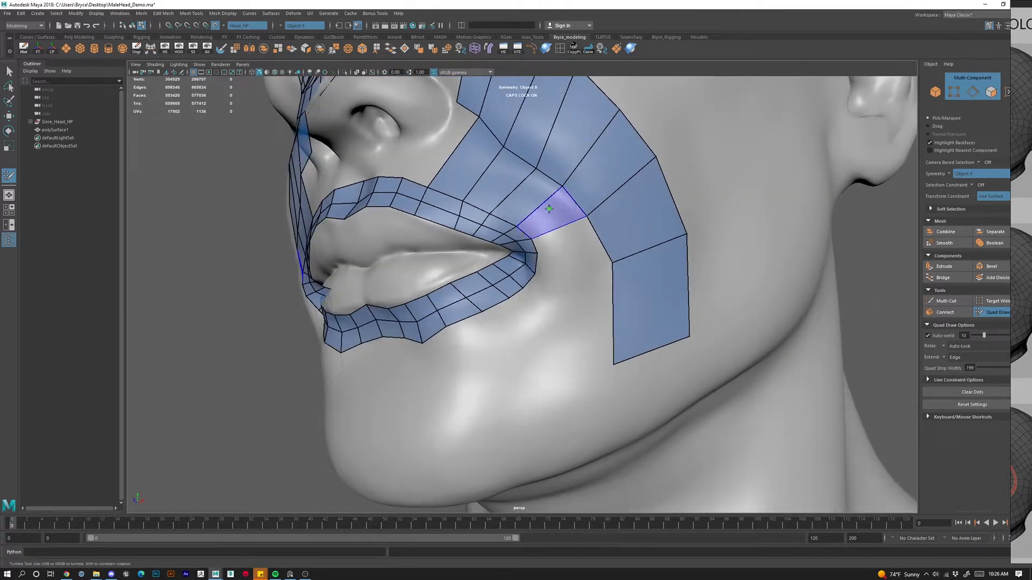
shift+click(581, 235)
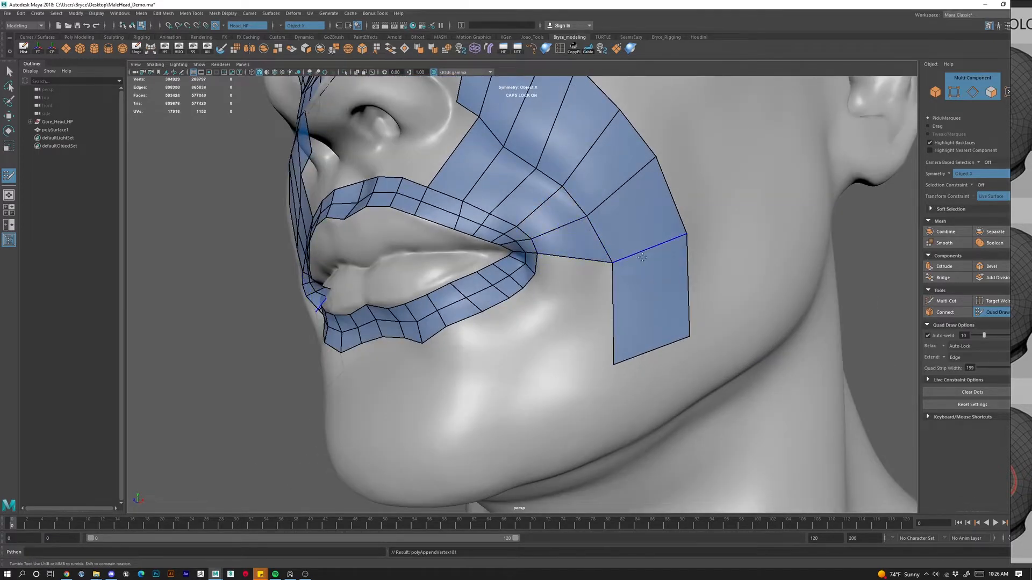
drag(640, 252, 627, 229)
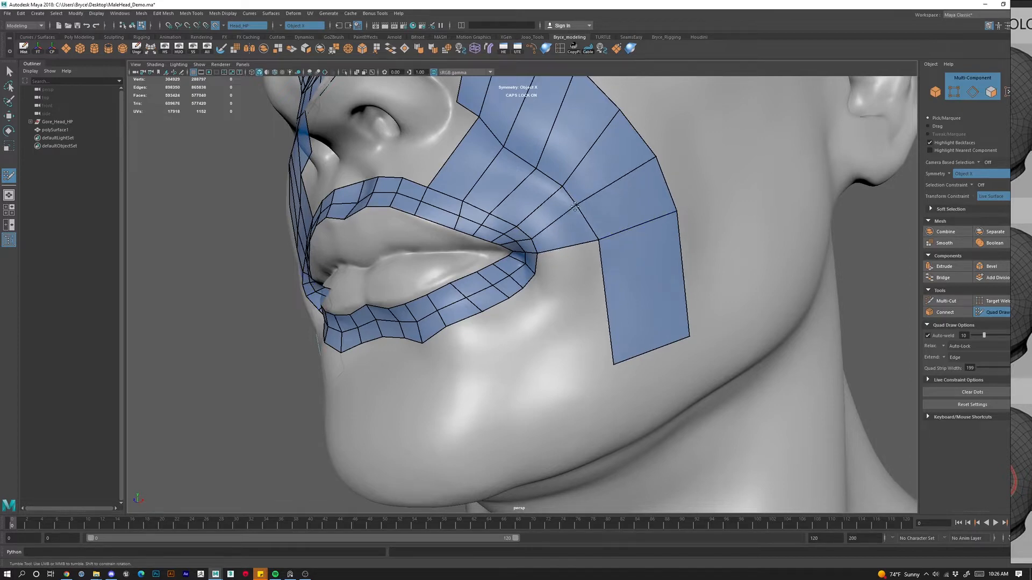
Insert an edge across the lowest cheek quad, reposition the strip's end vertices and fill two quads joining it to the mouth corner.
alt+drag(553, 192, 524, 272)
alt+right_drag(524, 272, 511, 160)
alt+middle_drag(511, 160, 487, 271)
alt+middle_drag(505, 329, 478, 249)
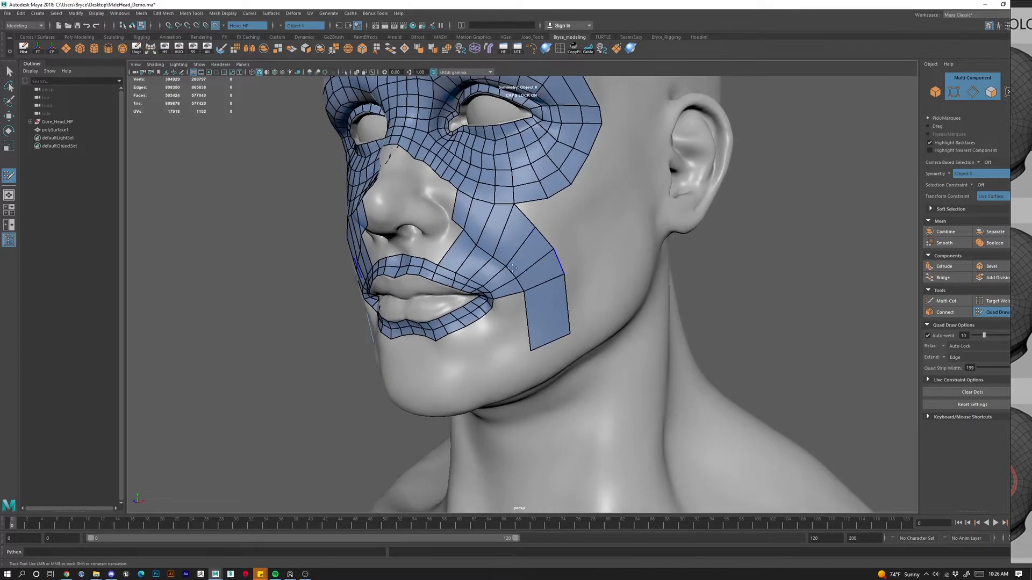
alt+drag(478, 248, 443, 241)
alt+right_drag(469, 273, 511, 304)
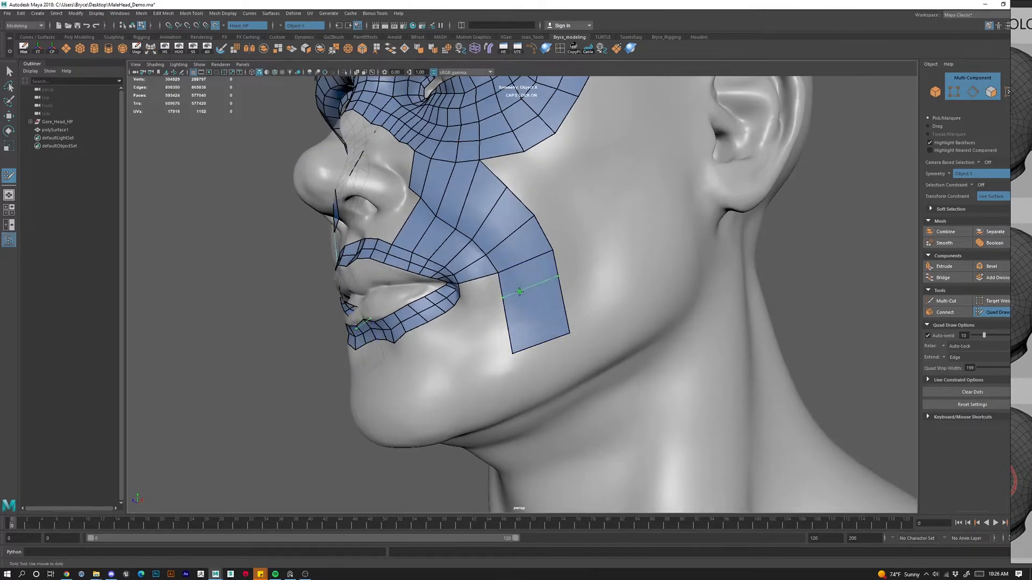
shift+click(481, 287)
drag(557, 270, 563, 285)
mouse_move(502, 296)
mouse_down()
mouse_move(534, 322)
mouse_move(530, 308)
mouse_move(561, 356)
mouse_move(491, 325)
mouse_up()
shift+click(522, 321)
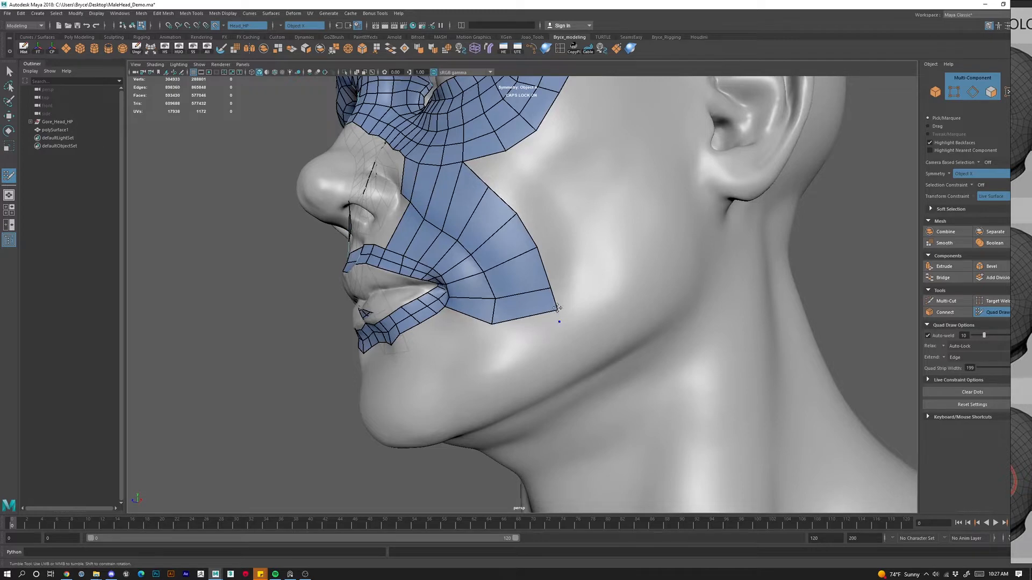
drag(557, 309, 553, 331)
Insert an edge loop through the quads bridging the cheek strips and the lip ring, following the curve around the mouth corner.
alt+drag(438, 346, 572, 384)
alt+middle_drag(508, 375, 534, 345)
scroll(504, 323, up, 3)
alt+drag(465, 318, 489, 338)
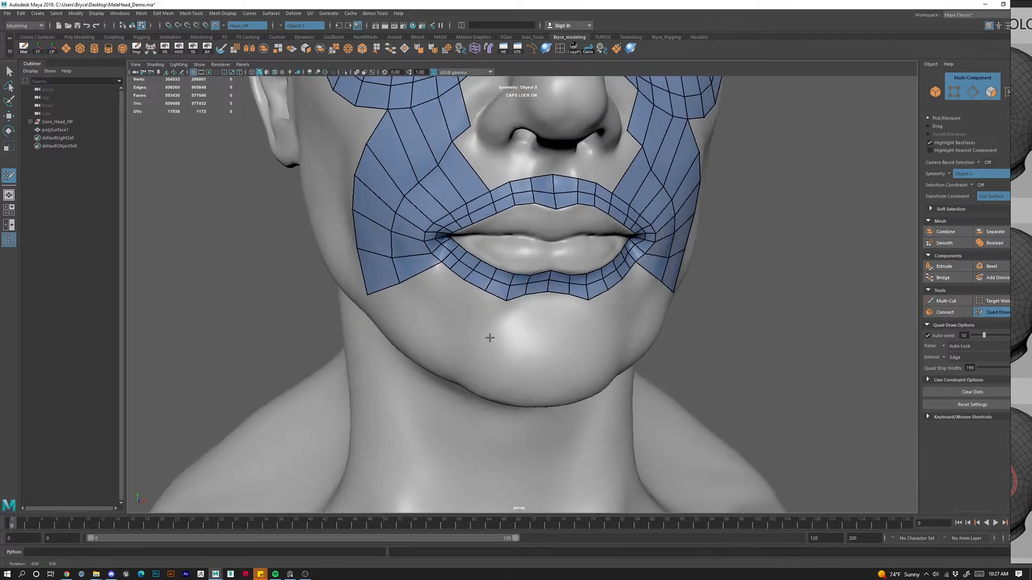
ctrl+click(423, 212)
alt+drag(488, 346, 507, 344)
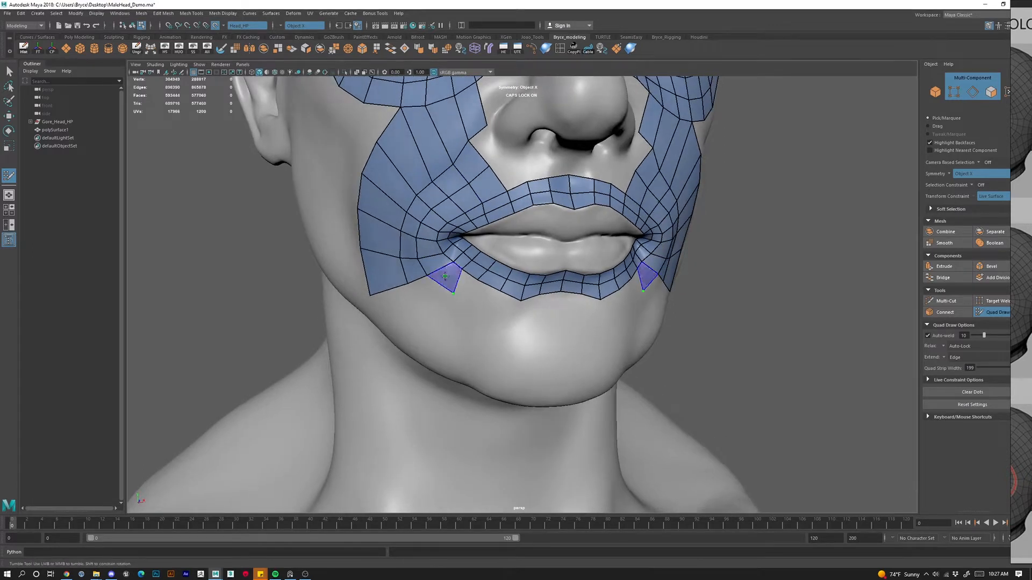
Fill a row of quads beneath the lower-lip ring from the mouth corners to the centre of the chin.
shift+click(475, 305)
click(492, 313)
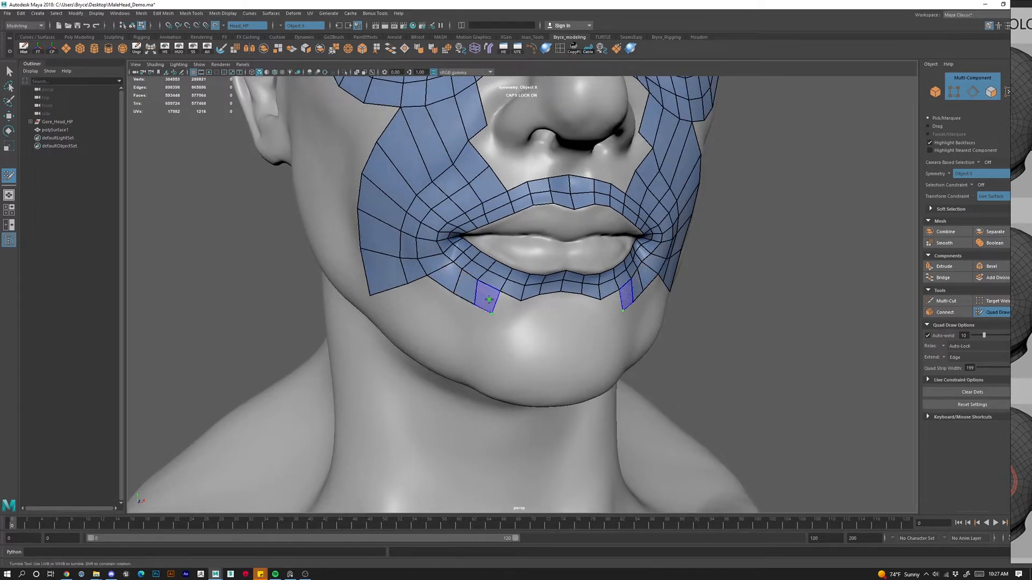
shift+click(486, 297)
click(516, 319)
shift+click(507, 306)
click(545, 312)
shift+click(530, 303)
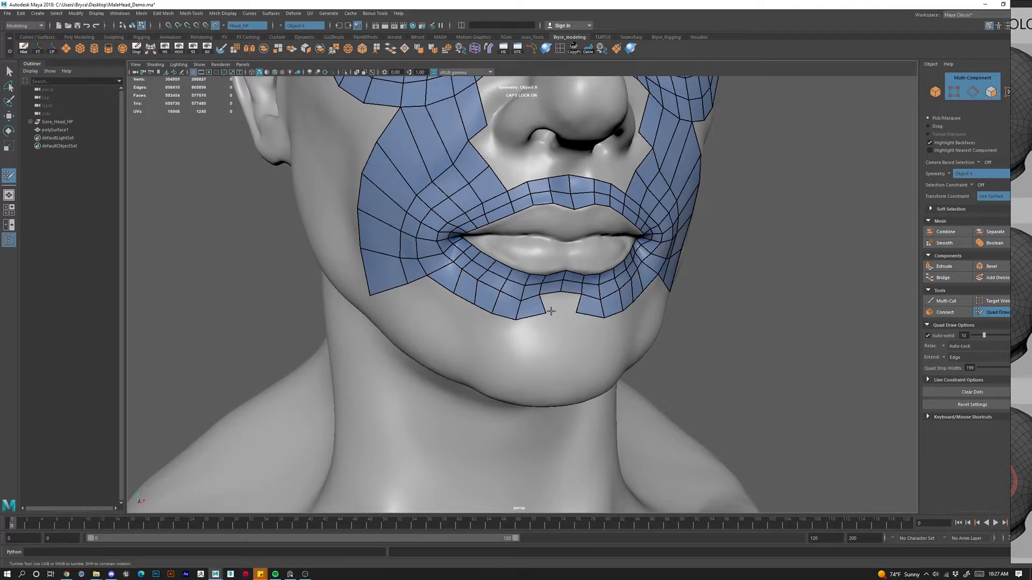
key(ctrl+z)
shift+click(559, 307)
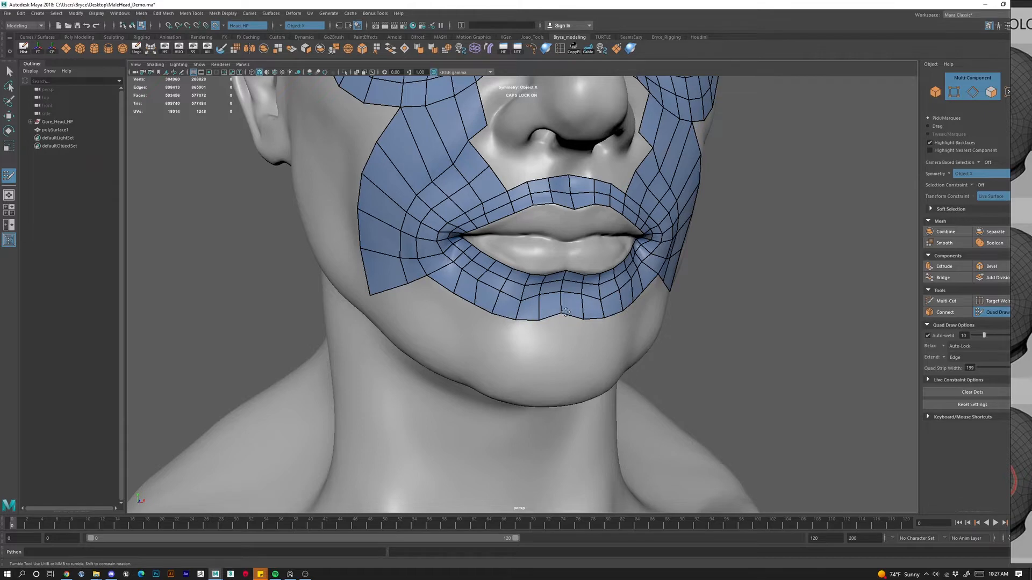
Relax the row beneath the lower lip and fill the first quads of a second row below it, starting beneath the mouth corner.
alt+drag(565, 312, 503, 345)
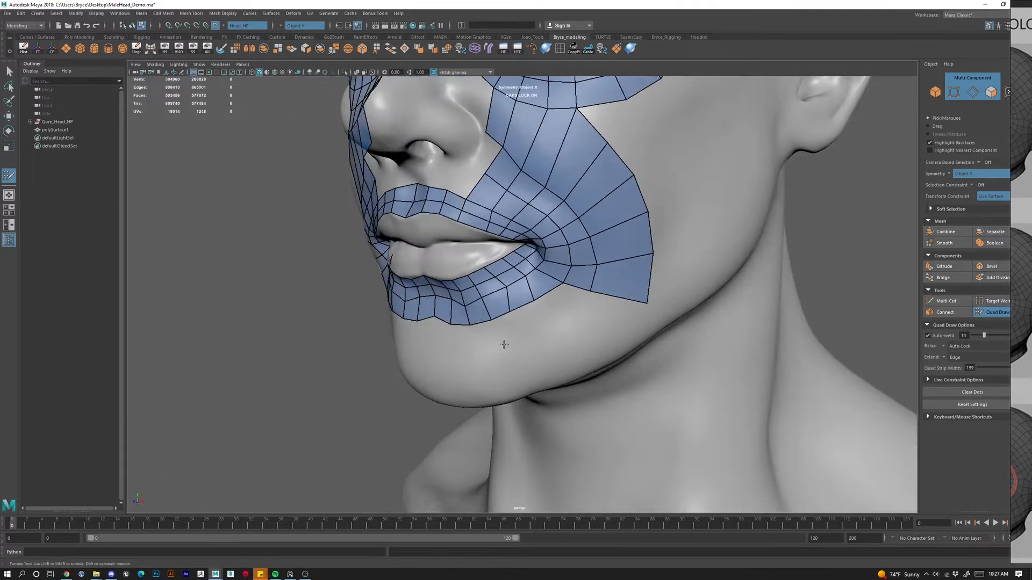
mouse_move(484, 300)
shift+mouse_down()
mouse_move(458, 302)
mouse_move(506, 309)
mouse_move(524, 285)
mouse_move(539, 284)
shift+mouse_up()
alt+drag(492, 333, 542, 277)
alt+middle_drag(541, 276, 503, 275)
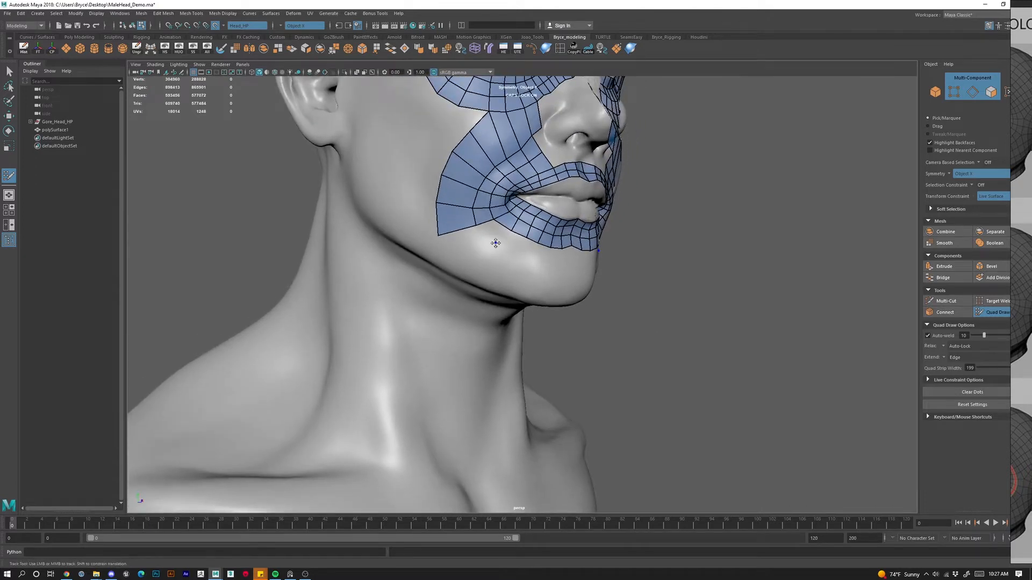
mouse_move(496, 243)
mouse_down()
mouse_move(508, 255)
mouse_move(502, 249)
mouse_up()
key(ctrl+z)
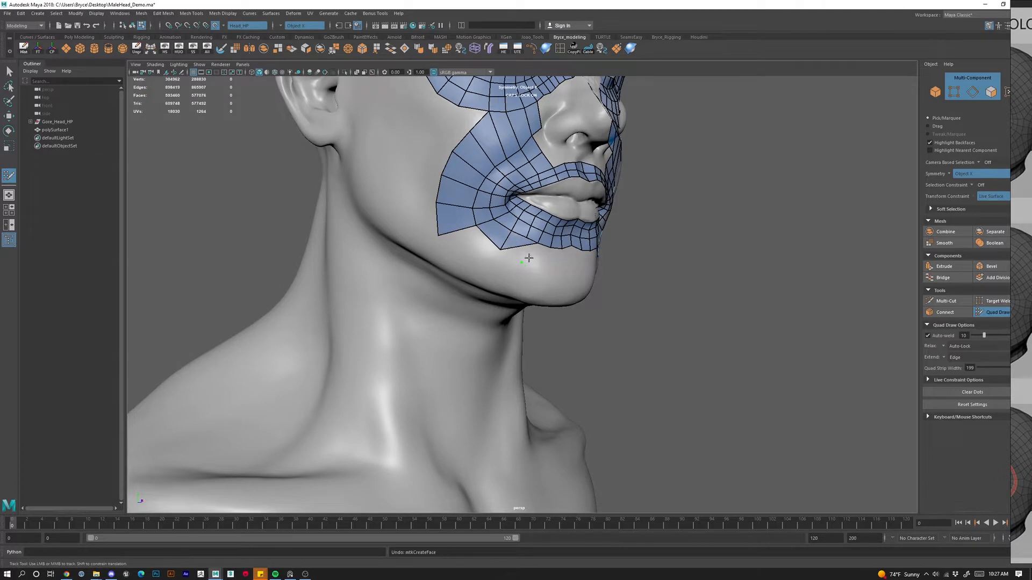
shift+click(514, 248)
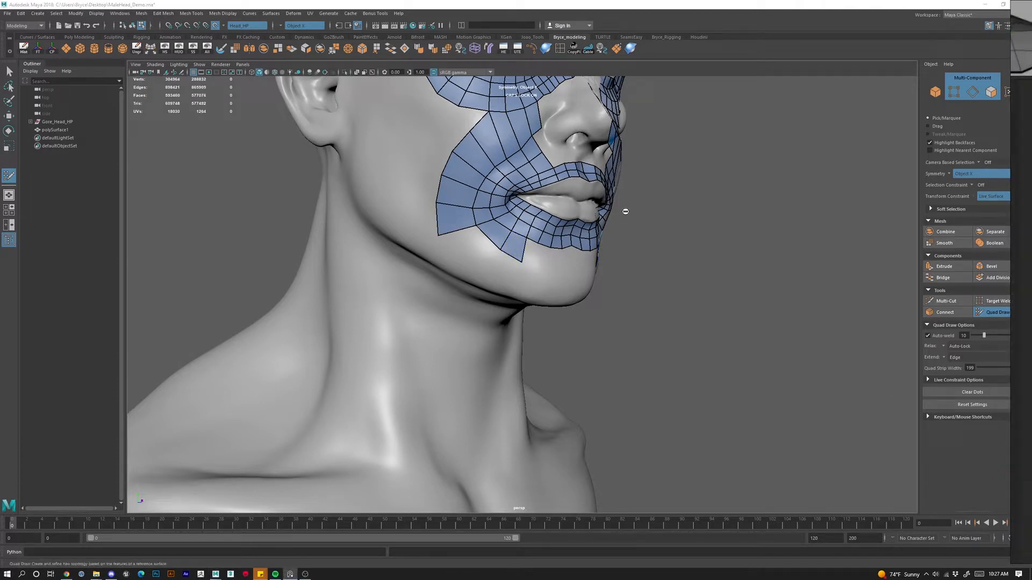
click(542, 265)
shift+click(533, 253)
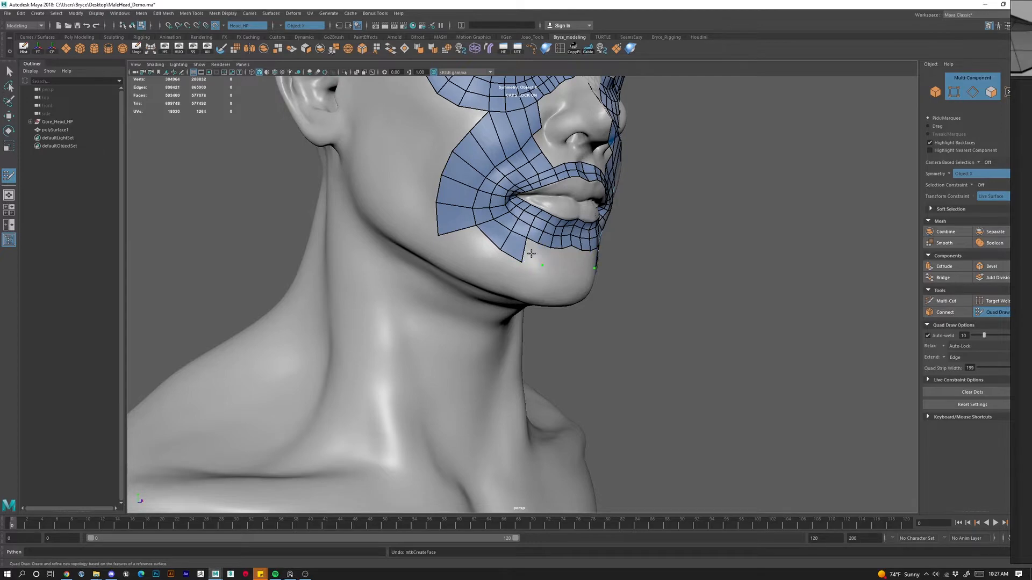
Fill the remaining quads of the second row across the centre of the chin and adjust the row's lower border vertices.
mouse_move(569, 283)
alt+mouse_down()
mouse_move(504, 283)
mouse_move(498, 265)
alt+mouse_up()
shift+click(520, 259)
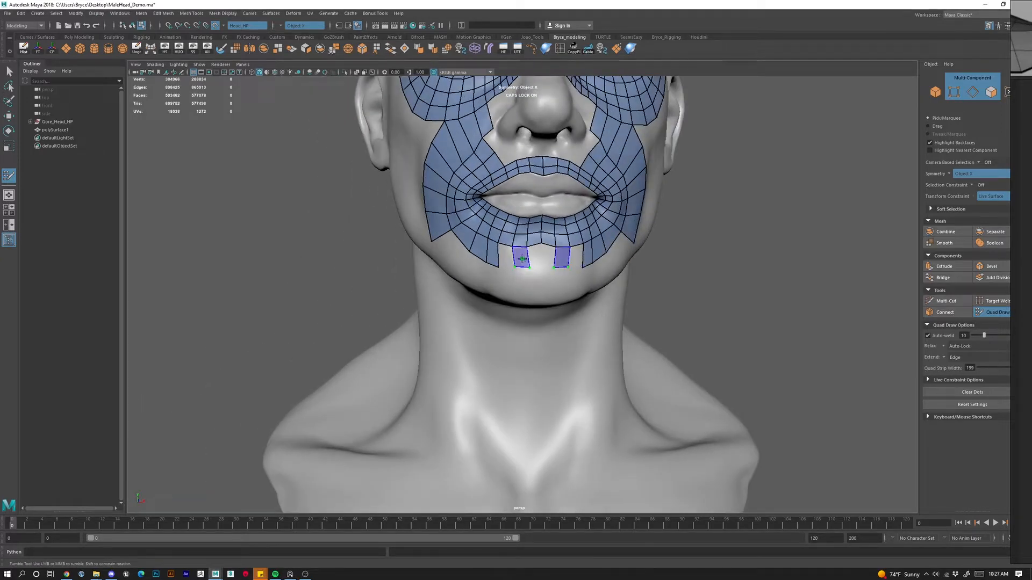
shift+click(538, 260)
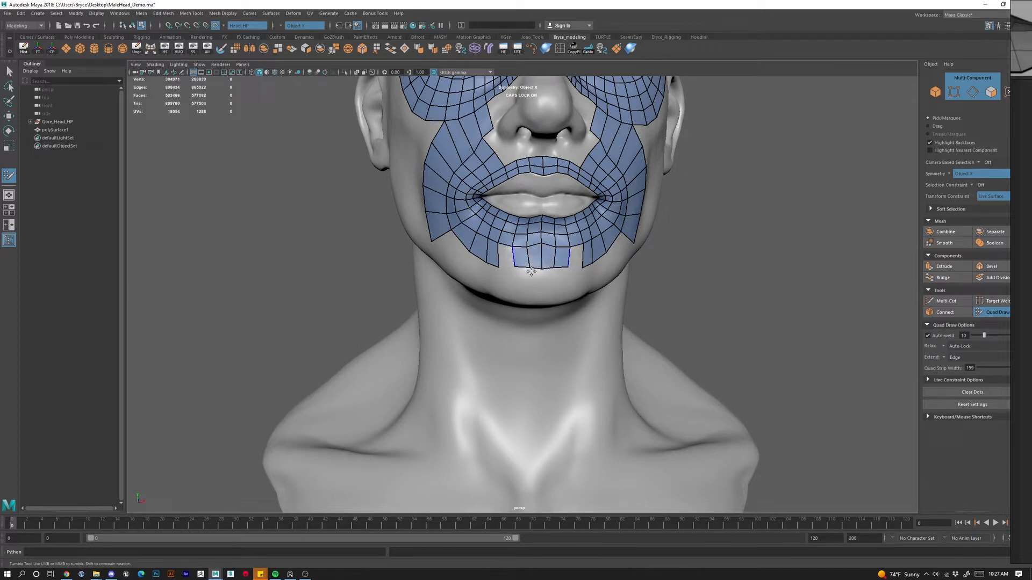
shift+click(506, 259)
alt+drag(507, 294, 523, 249)
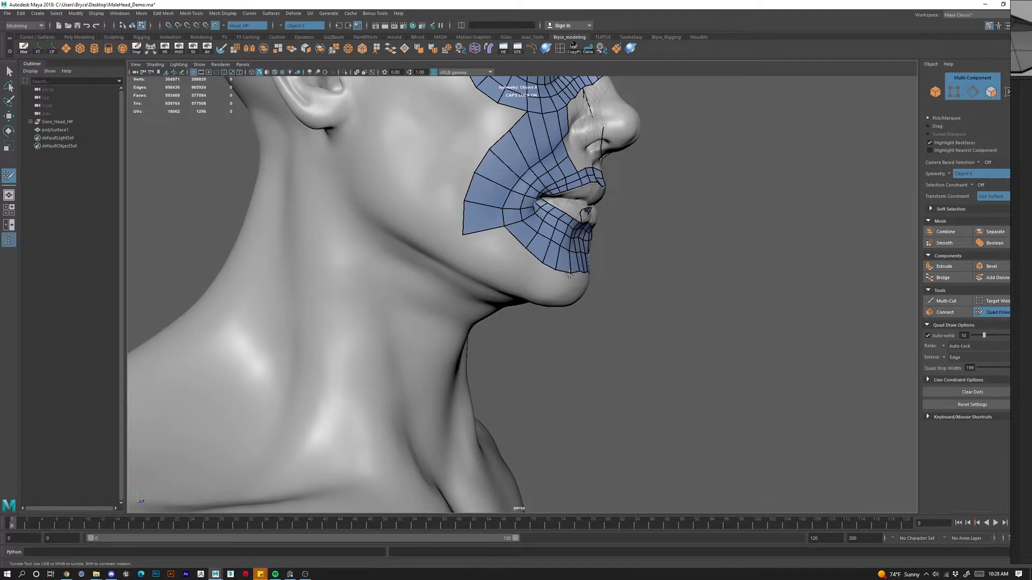
alt+drag(567, 274, 528, 282)
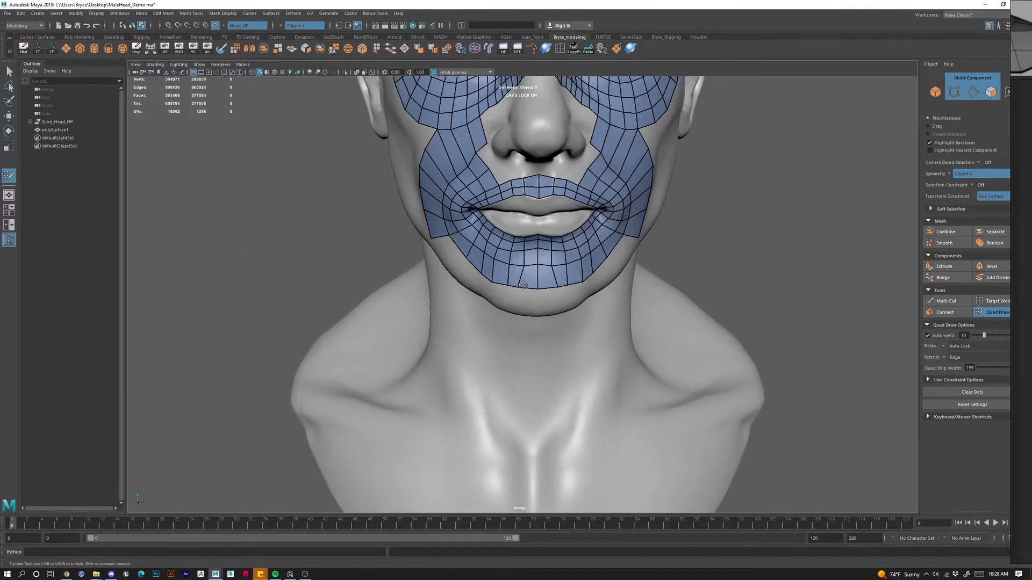
alt+right_drag(527, 282, 514, 316)
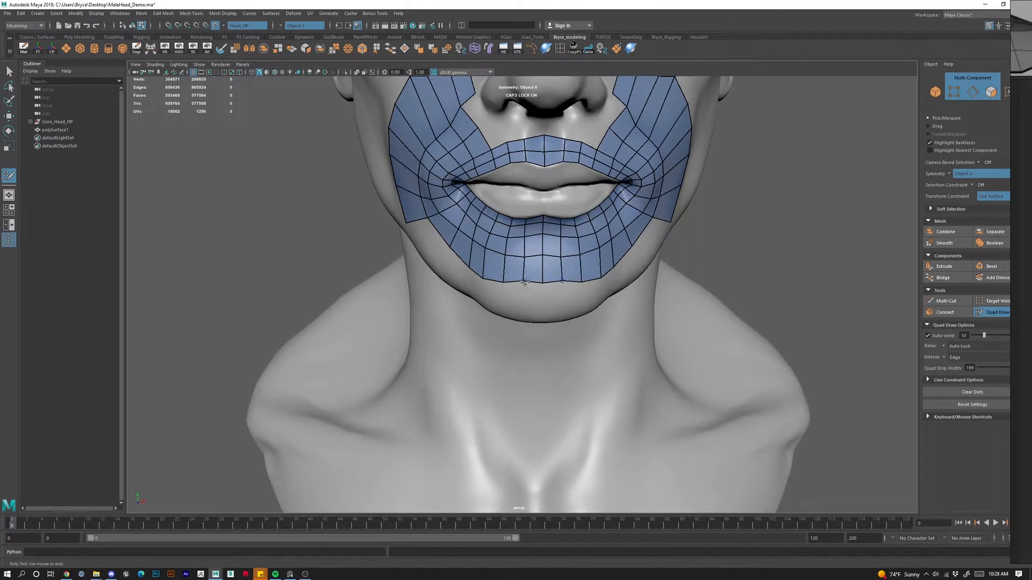
drag(524, 282, 524, 287)
mouse_move(595, 283)
mouse_down()
mouse_move(619, 264)
mouse_move(591, 274)
mouse_move(567, 305)
mouse_up()
Insert an edge loop through the wide outermost cheek quads, following the curve around the mouth.
scroll(566, 304, up, 10)
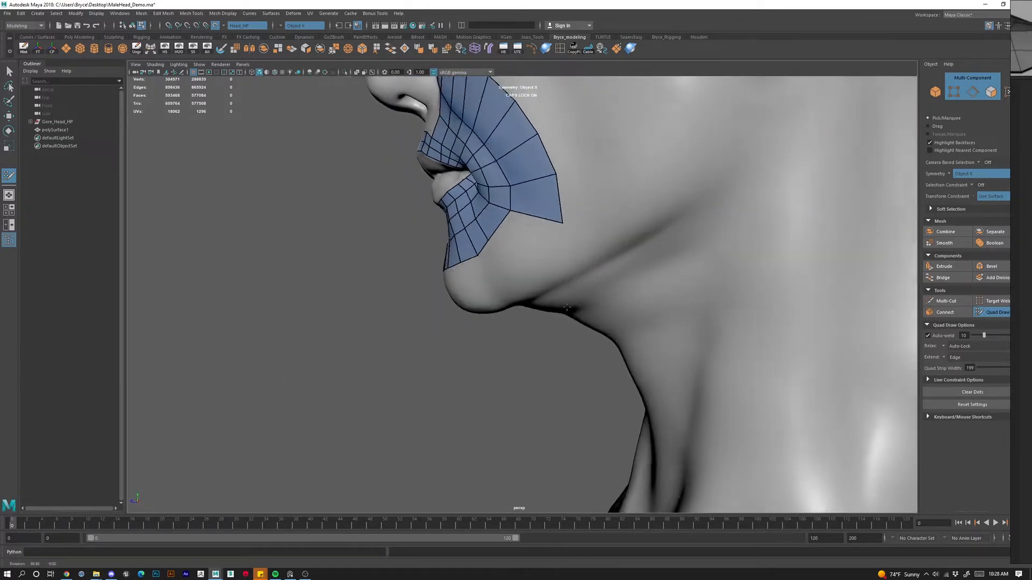
scroll(548, 299, down, 10)
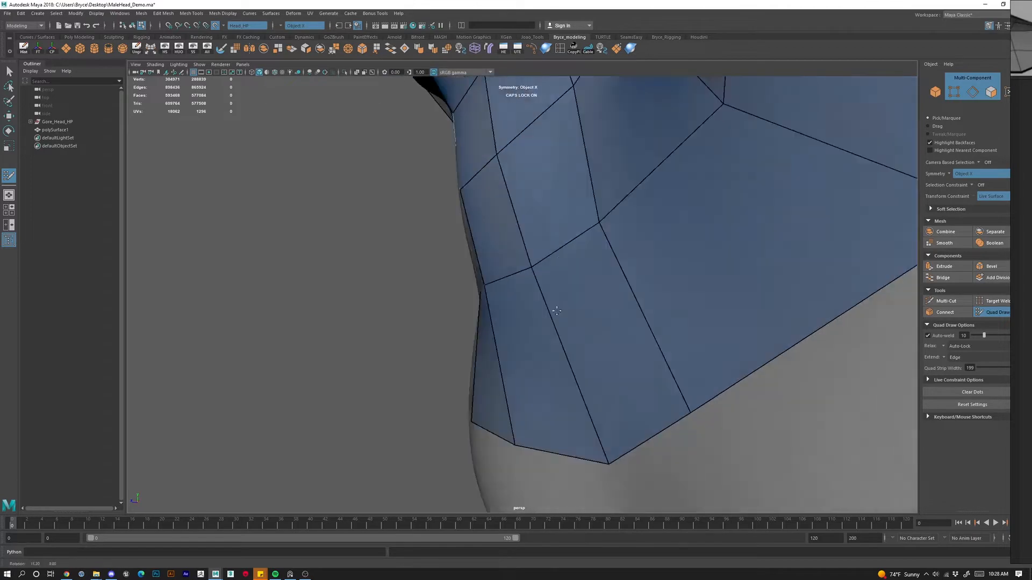
alt+drag(625, 312, 510, 320)
scroll(510, 321, down, 4)
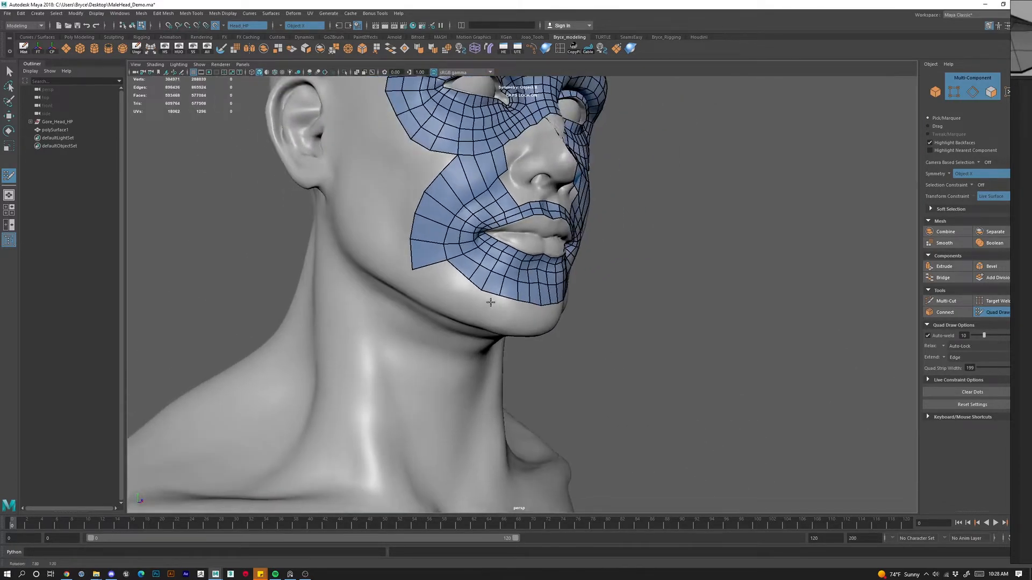
ctrl+click(455, 179)
alt+drag(455, 179, 442, 300)
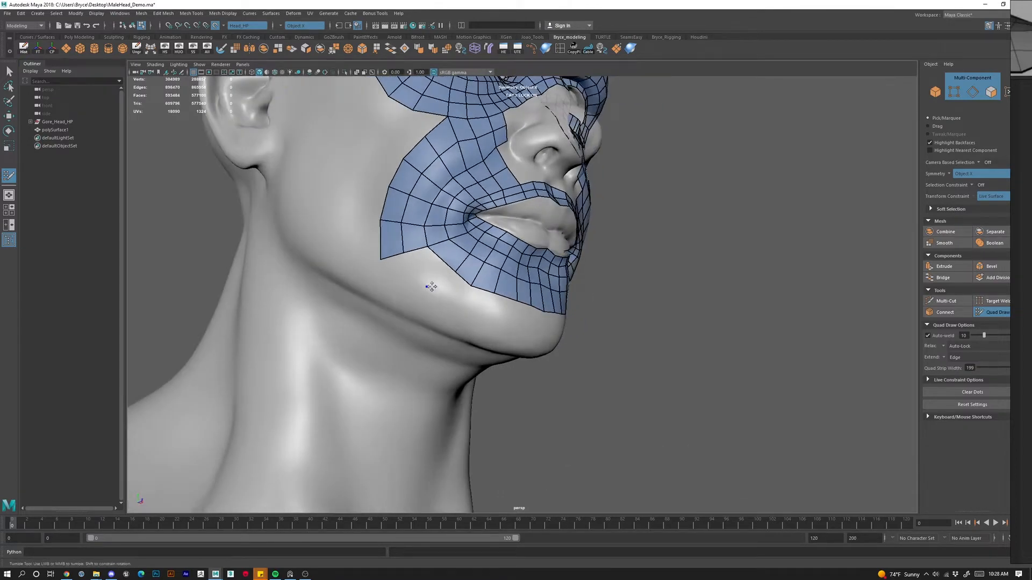
Fill a third row of quads from the lower cheek corner along the existing border to the centre of the chin.
click(426, 286)
shift+click(426, 270)
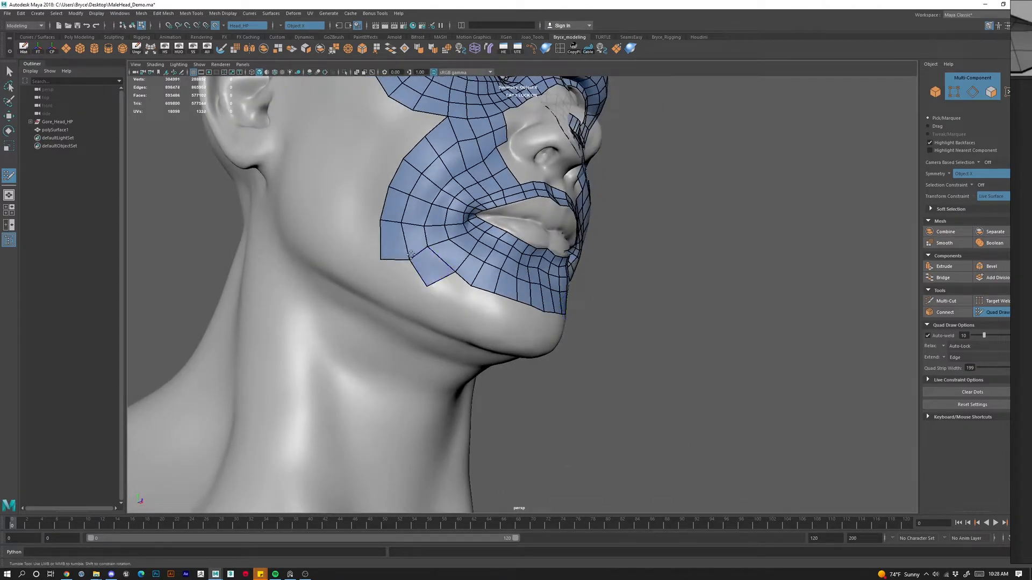
mouse_move(426, 286)
mouse_down()
mouse_move(382, 247)
mouse_move(443, 323)
mouse_up()
key(ctrl+z)
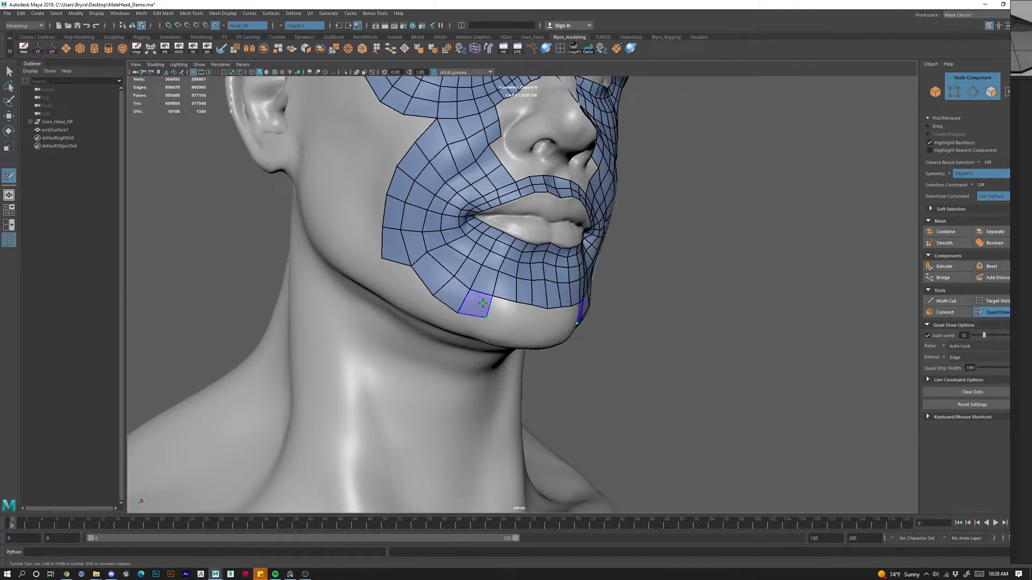
shift+click(476, 307)
shift+click(502, 313)
alt+drag(520, 332, 515, 329)
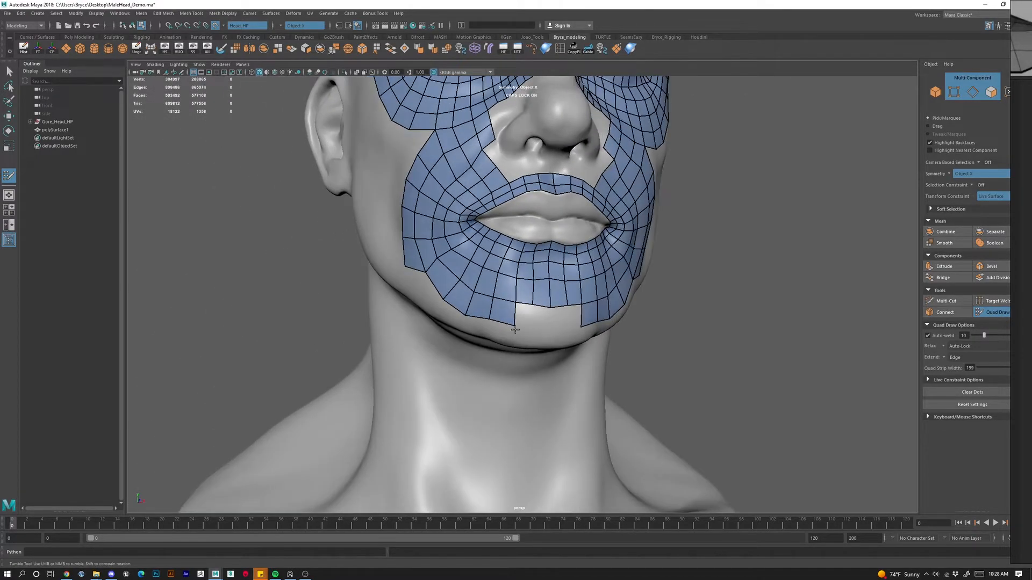
shift+click(544, 318)
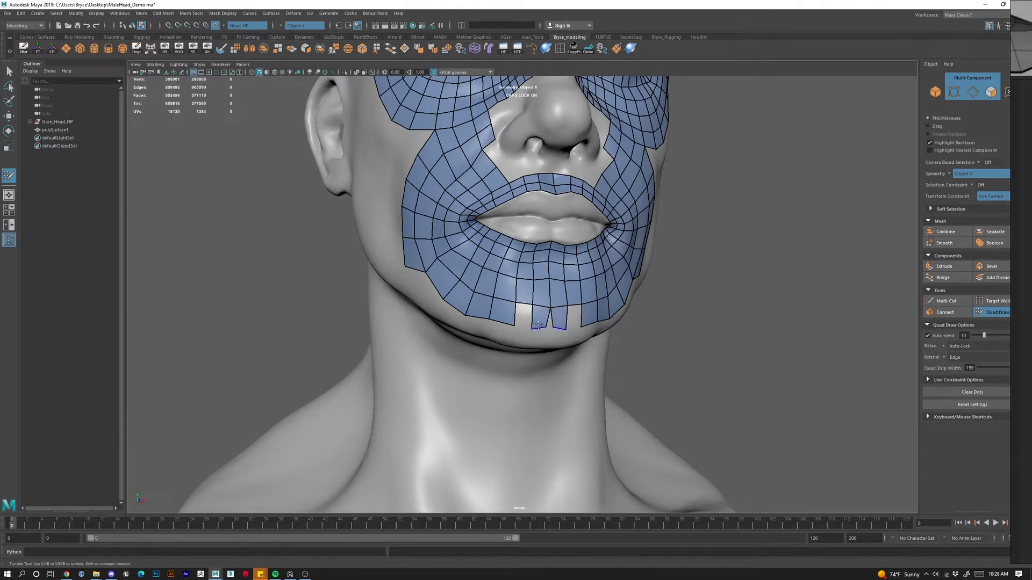
drag(536, 328, 533, 326)
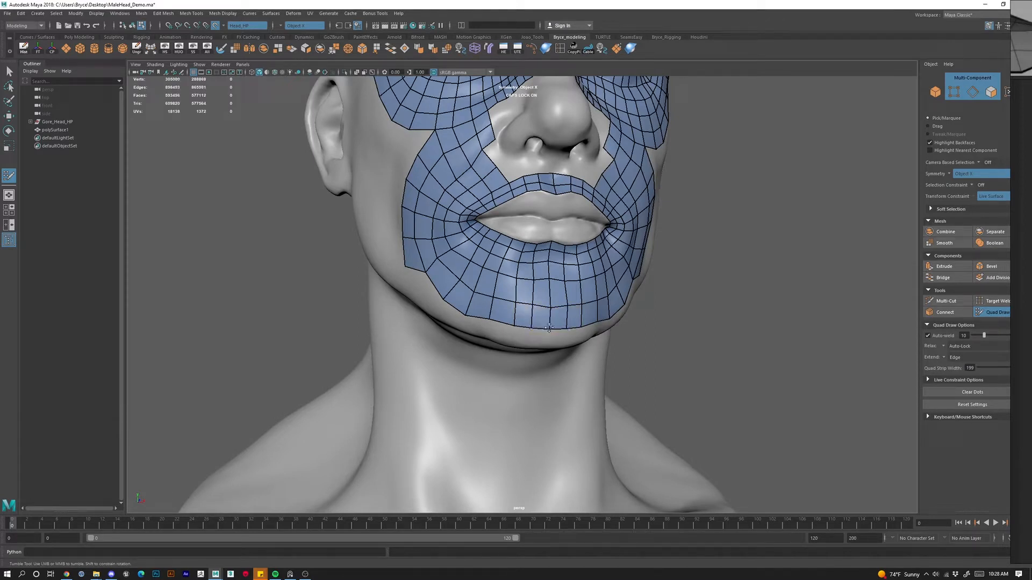
Reposition and relax the lower border vertices of the new chin row so it curves evenly from cheek to chin.
mouse_move(464, 316)
mouse_down()
mouse_move(469, 308)
mouse_move(450, 294)
mouse_move(457, 276)
mouse_move(475, 289)
mouse_move(485, 327)
mouse_move(503, 326)
mouse_up()
mouse_move(424, 243)
shift+mouse_down()
mouse_move(495, 301)
mouse_move(558, 320)
mouse_move(529, 294)
shift+mouse_up()
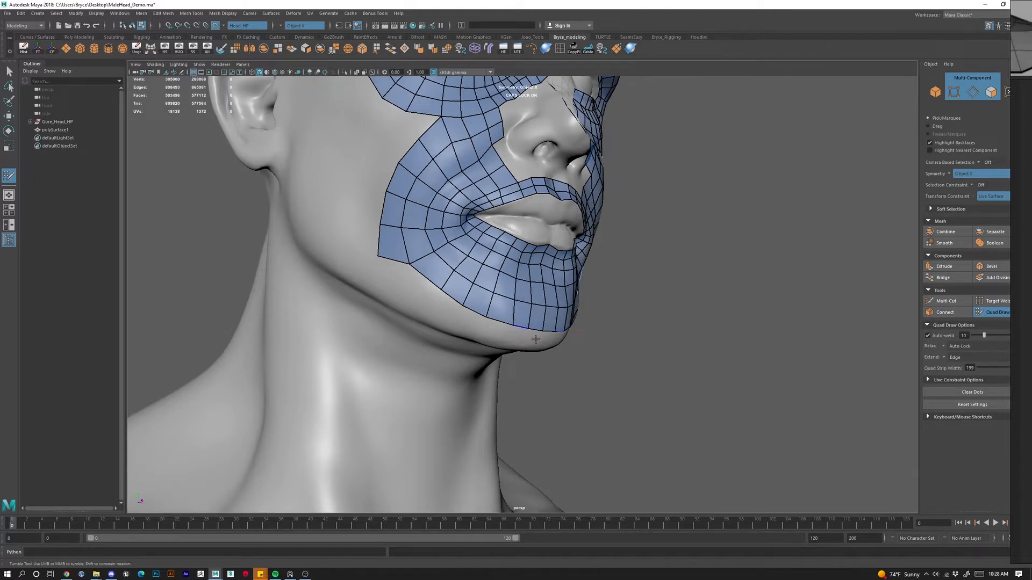
alt+drag(536, 339, 513, 324)
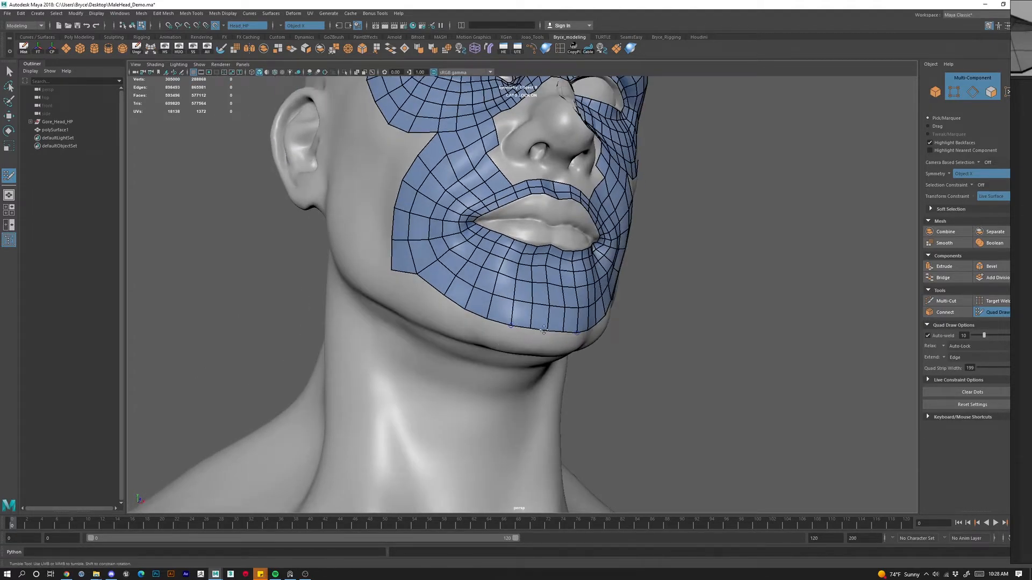
mouse_move(529, 326)
alt+mouse_down()
mouse_move(486, 395)
mouse_move(470, 315)
mouse_move(436, 312)
alt+mouse_up()
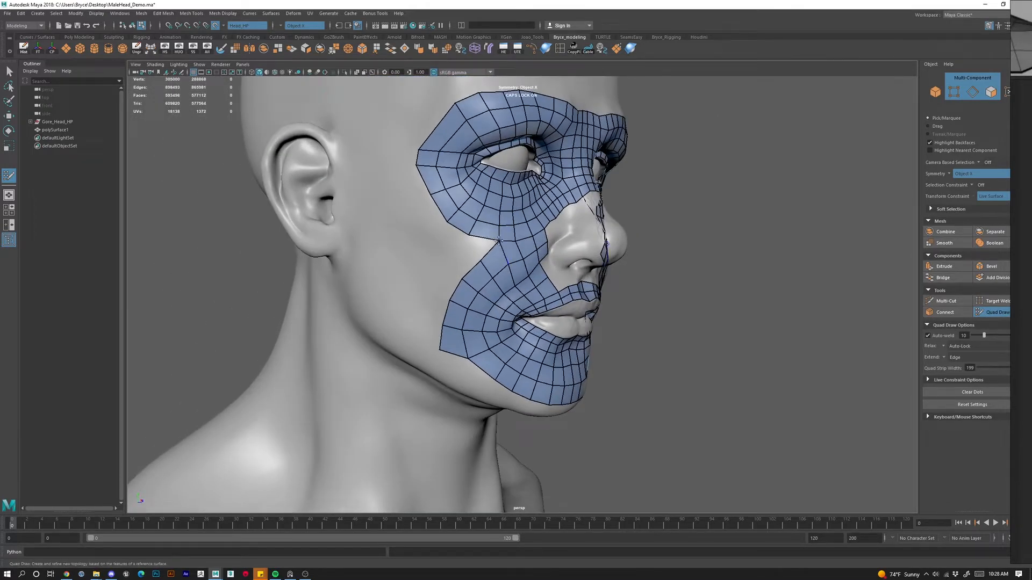
click(460, 248)
shift+click(474, 243)
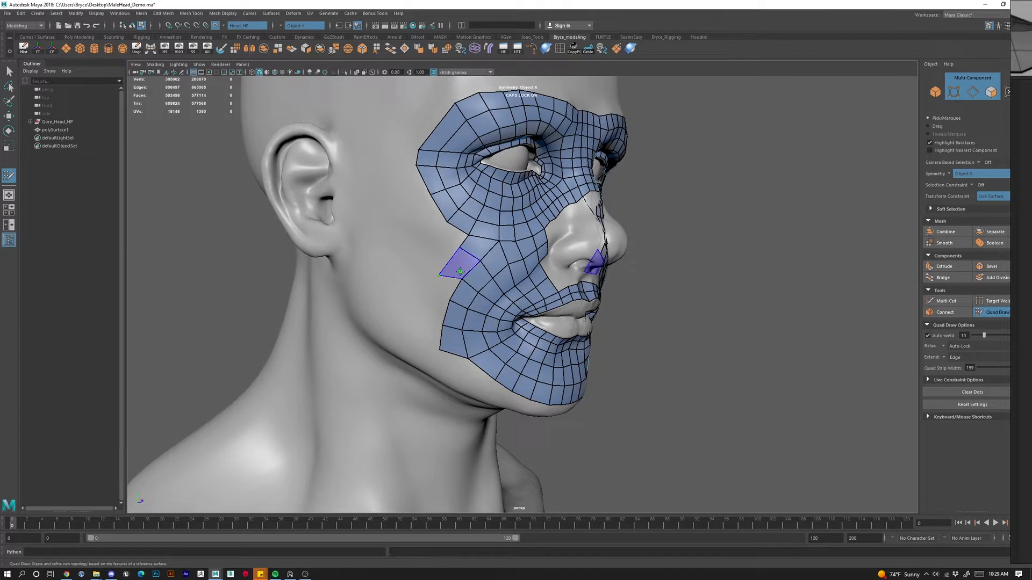
shift+click(439, 277)
drag(439, 277, 442, 271)
key(ctrl+z)
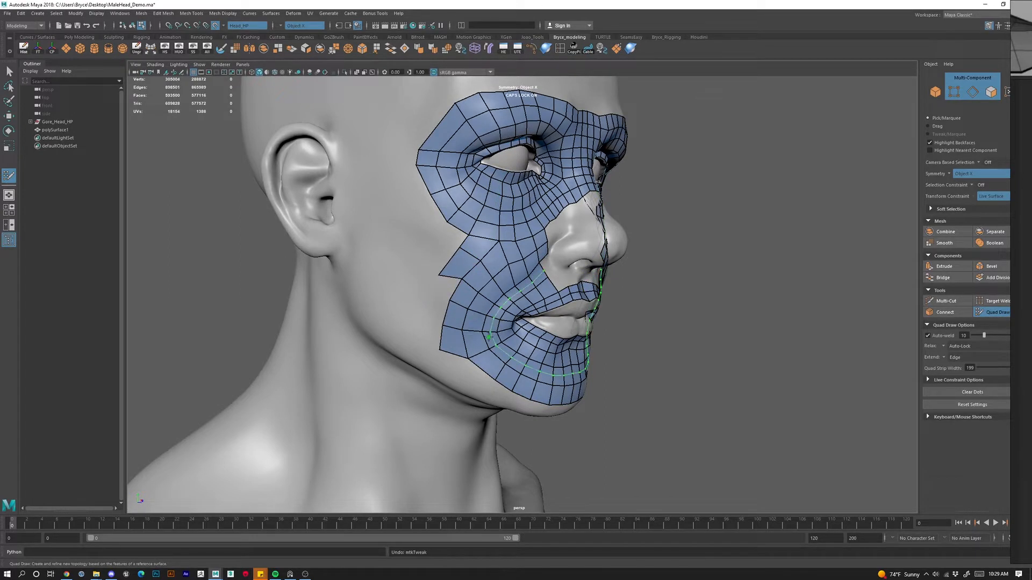
key(ctrl+z)
key(ctrl+z)
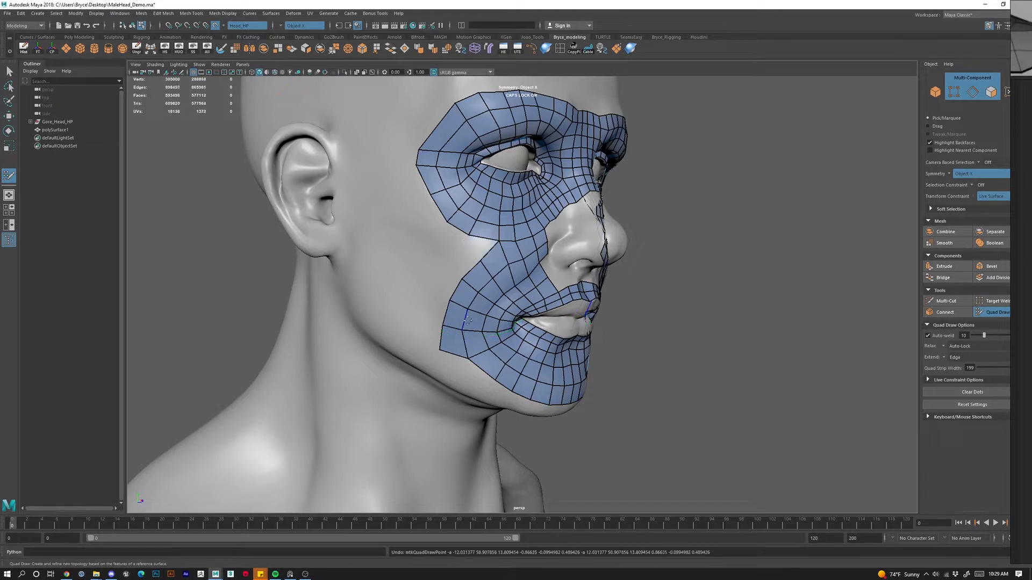
Extend the cheek's outer border toward the ear with a new strip of quads and adjust the strip's vertices.
mouse_move(519, 336)
alt+mouse_down()
mouse_move(418, 309)
mouse_move(415, 347)
mouse_move(411, 335)
alt+mouse_up()
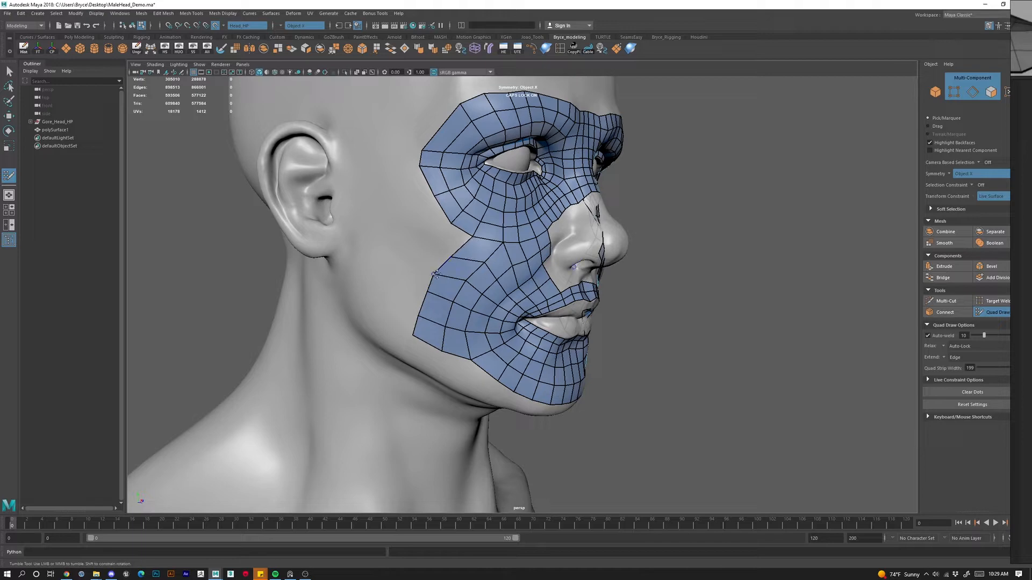
drag(456, 258, 586, 281)
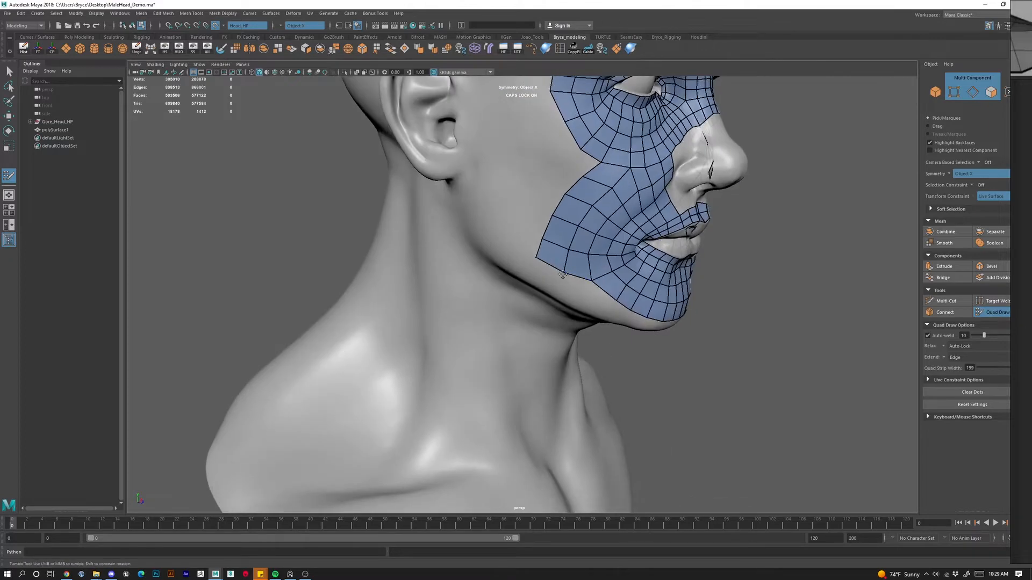
Fill two quads below the cheek strips' lower ends and move their bottom edge down to the jawline.
alt+drag(586, 324, 566, 318)
alt+right_drag(554, 309, 586, 286)
alt+middle_drag(586, 286, 420, 379)
alt+drag(429, 308, 417, 364)
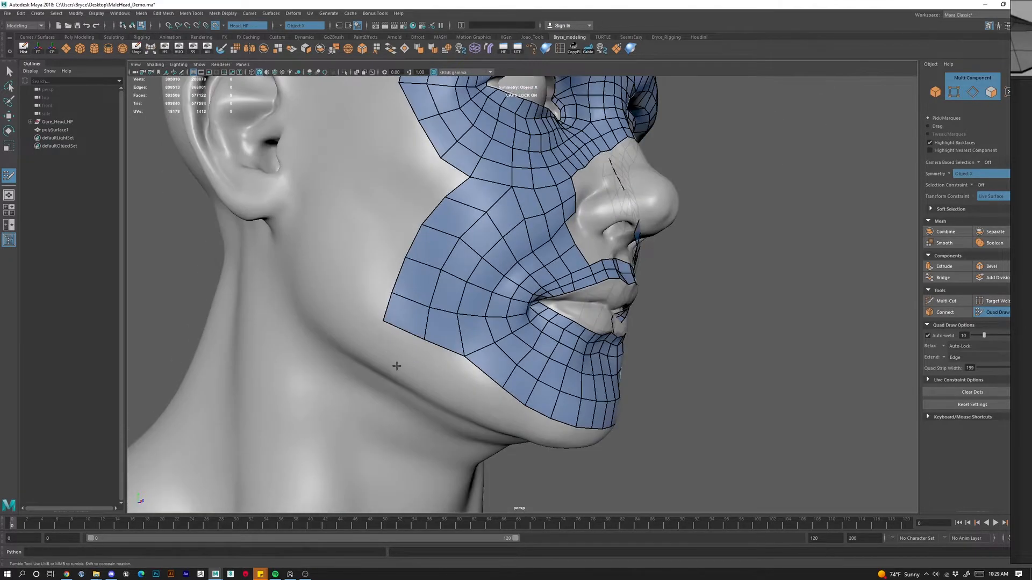
click(423, 368)
shift+click(399, 346)
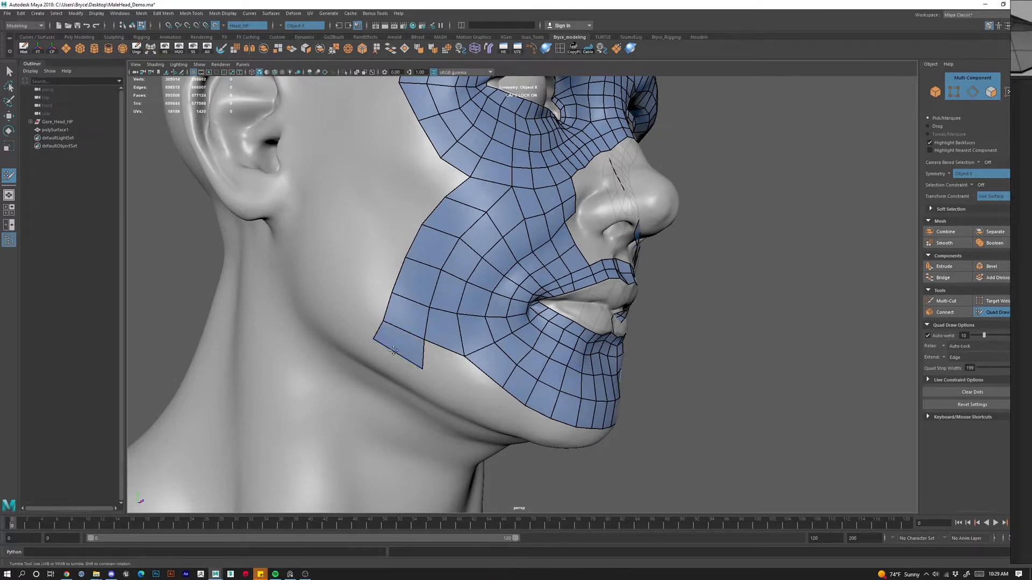
drag(393, 352, 386, 373)
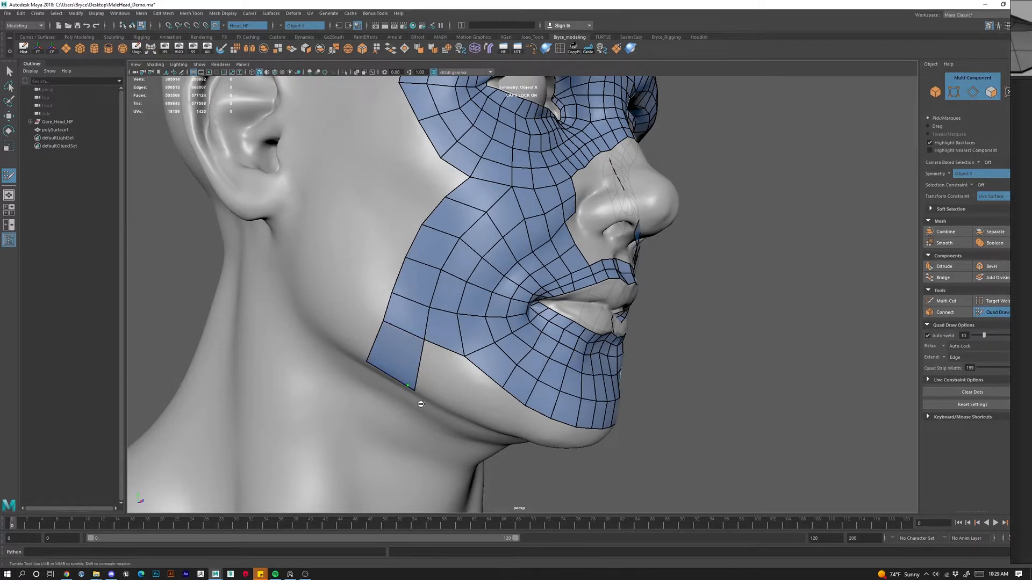
click(446, 396)
shift+click(435, 373)
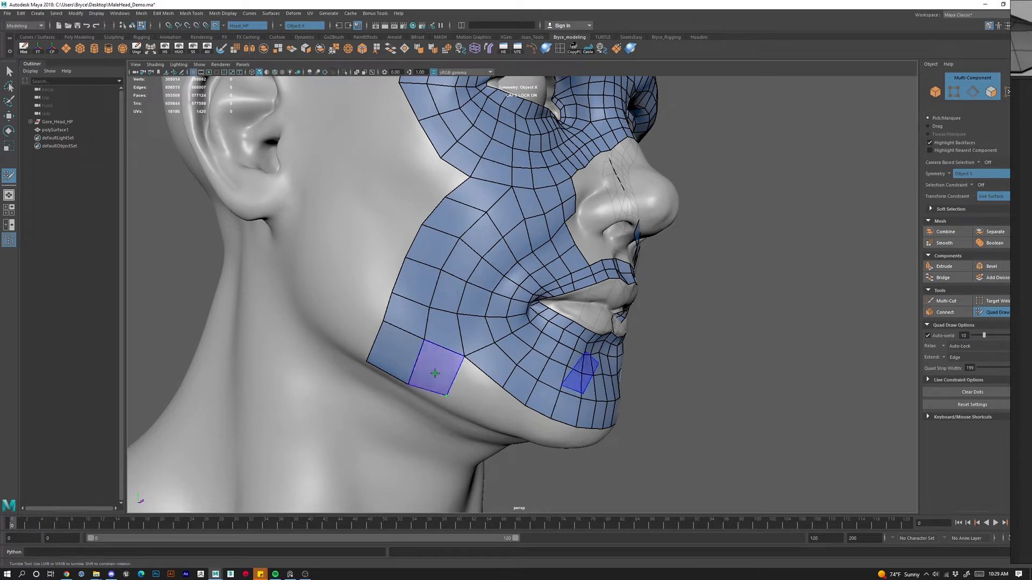
Fill three more quads along the jawline from the lower cheek toward the chin, aligning their lower vertices with the jaw edge.
alt+middle_drag(491, 400, 478, 350)
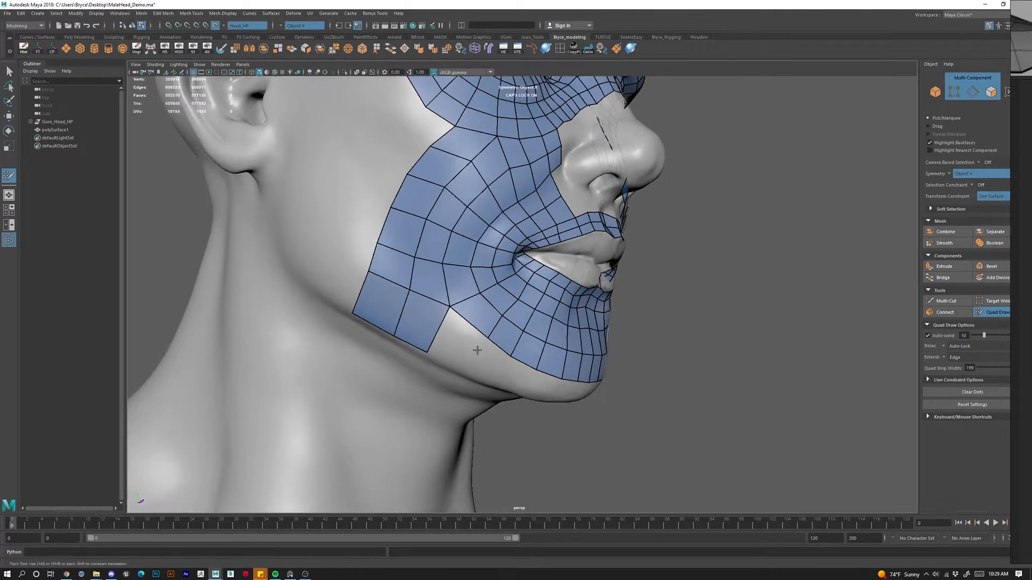
mouse_move(512, 400)
alt+mouse_down()
mouse_move(509, 369)
mouse_move(456, 341)
alt+mouse_up()
click(468, 367)
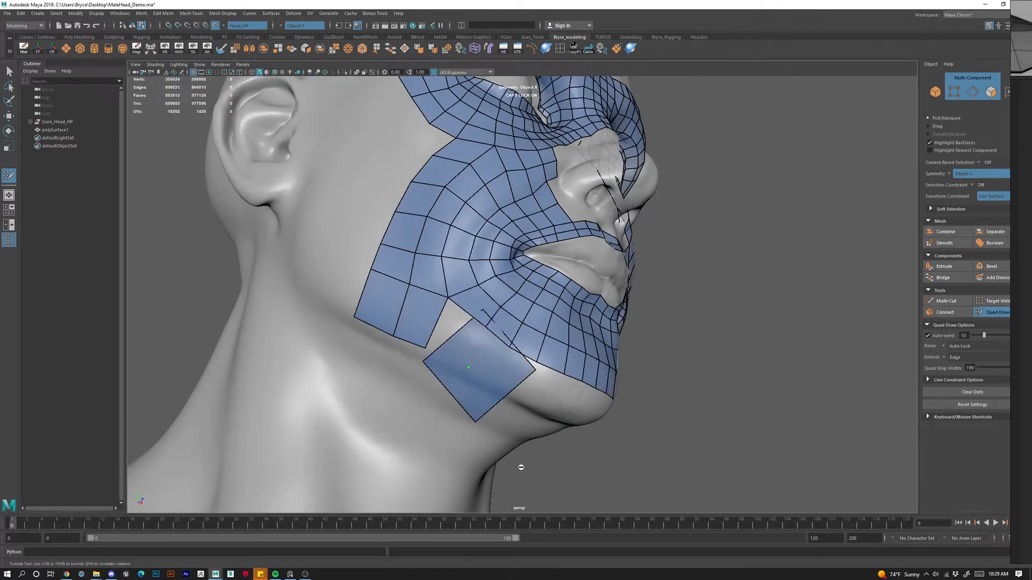
key(ctrl+z)
shift+click(446, 335)
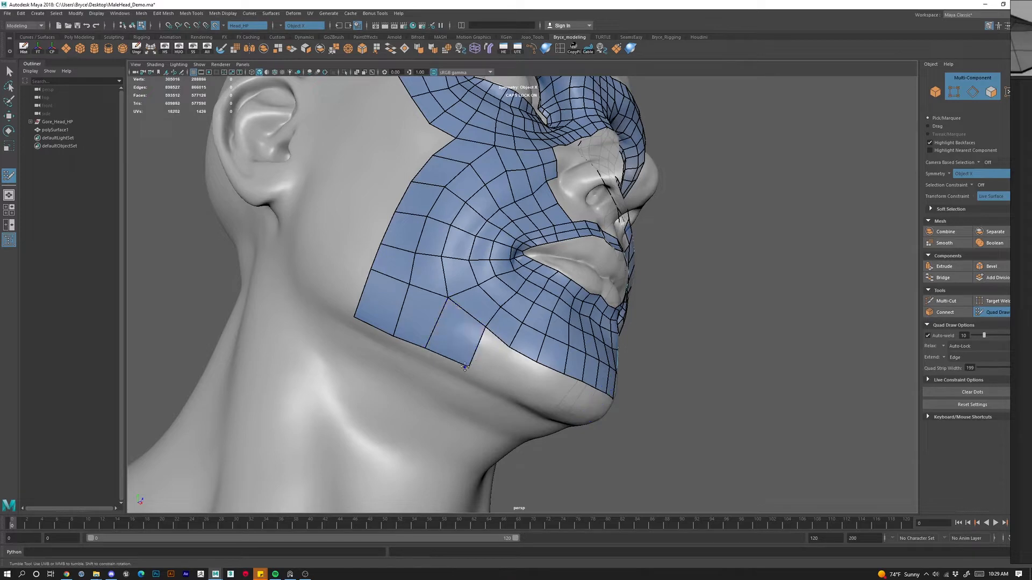
alt+drag(430, 350, 501, 382)
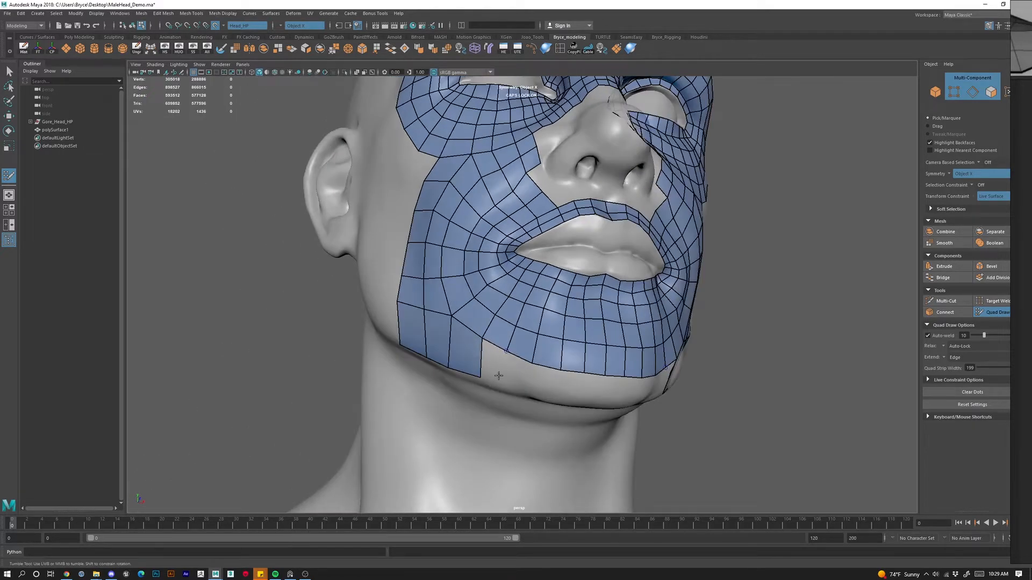
shift+click(494, 372)
drag(501, 391, 503, 383)
click(532, 386)
shift+click(518, 373)
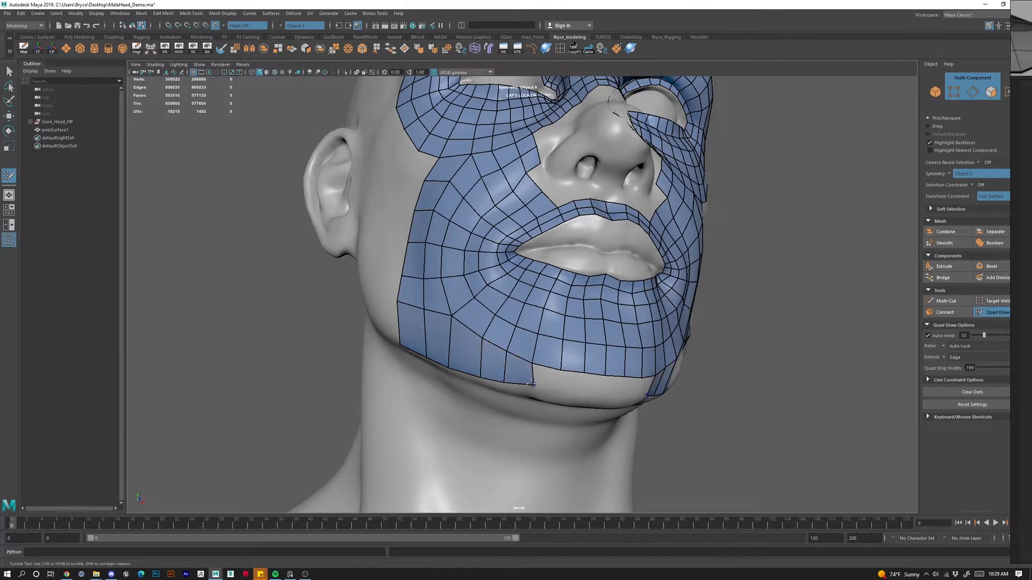
Fill the remaining quads beneath the chin's lower border to complete the row across to the centre line.
shift+click(570, 385)
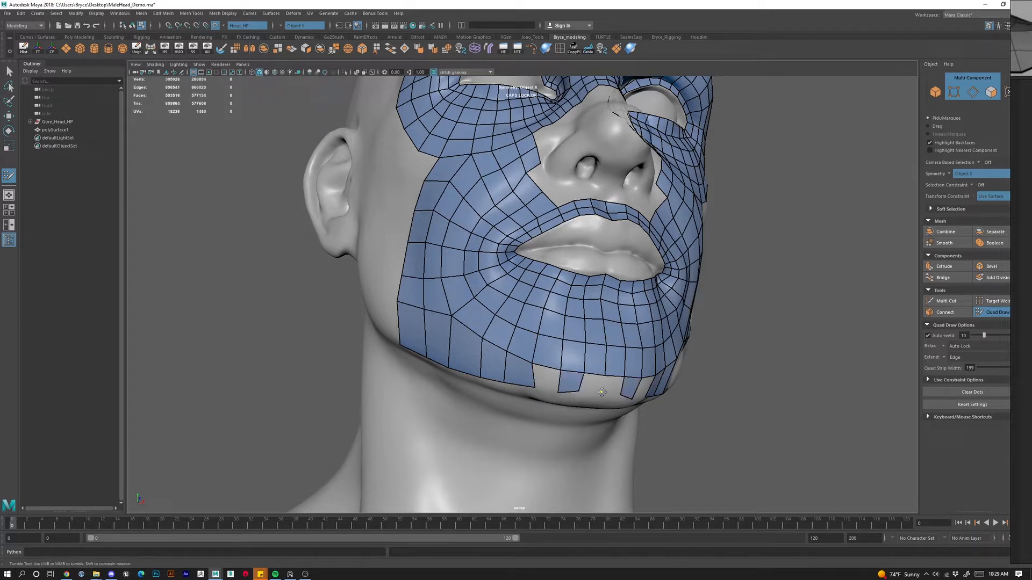
click(601, 395)
shift+click(592, 385)
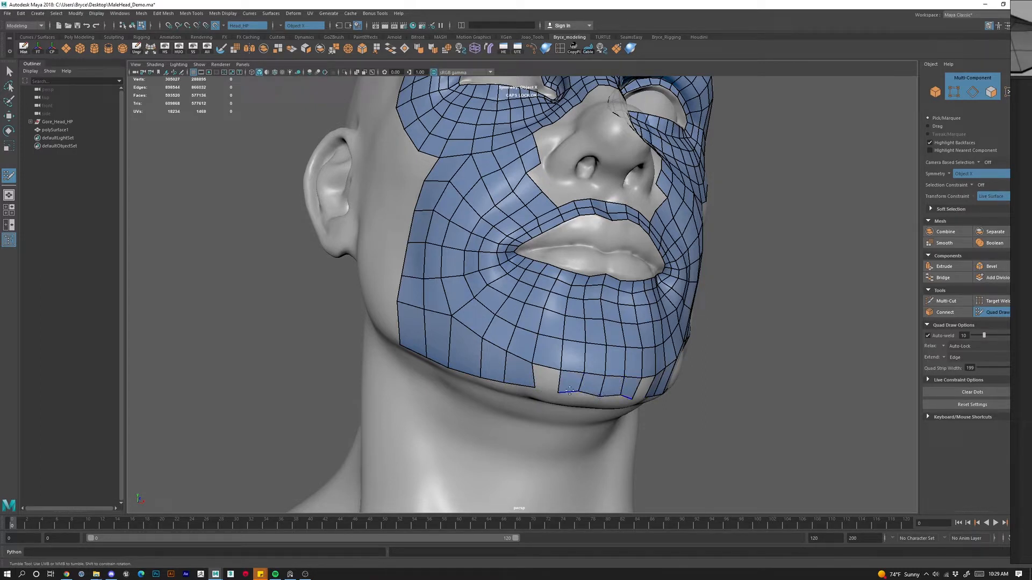
shift+click(539, 386)
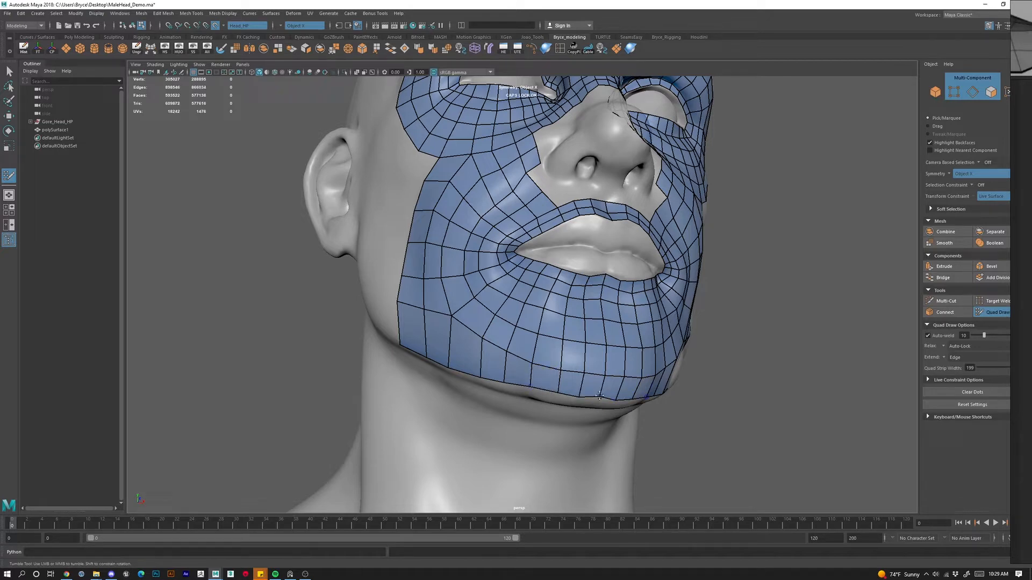
Reposition uneven vertices on the lower cheek and jaw border, and insert an edge loop from the lower lip down the side of the chin.
alt+drag(601, 398, 532, 304)
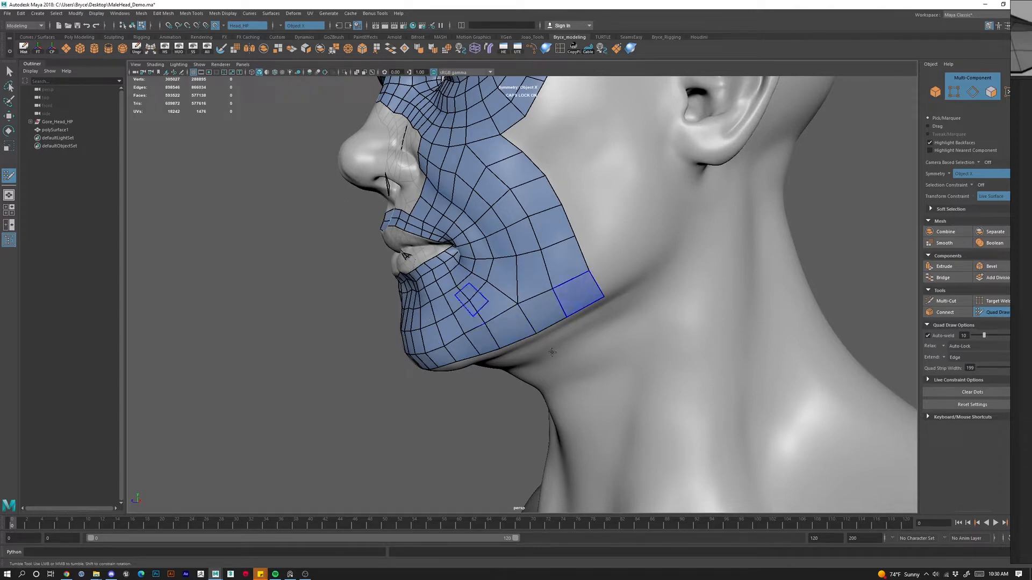
mouse_move(481, 327)
alt+mouse_down()
mouse_move(511, 410)
mouse_move(535, 391)
mouse_move(472, 333)
alt+mouse_up()
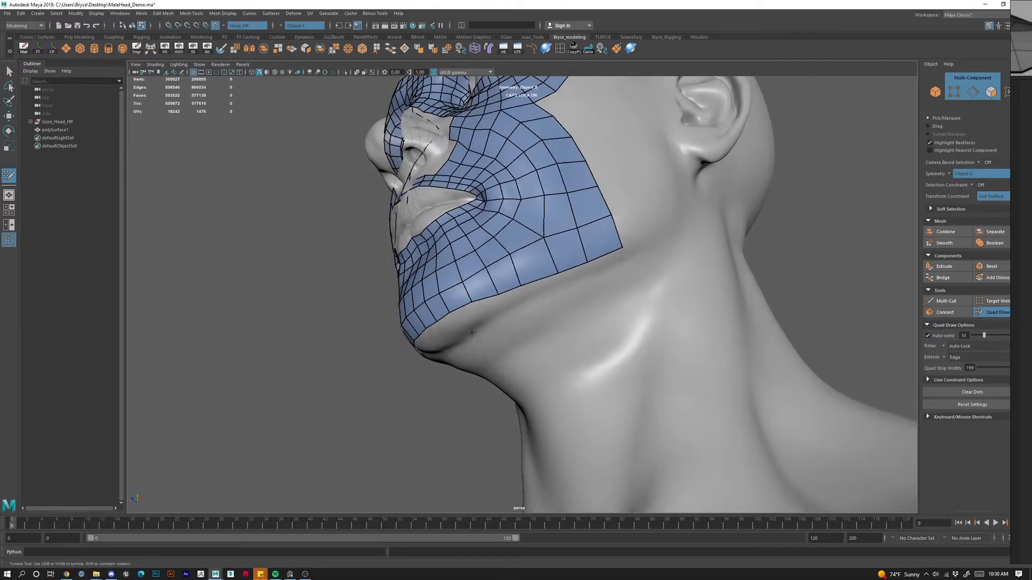
alt+drag(529, 289, 571, 366)
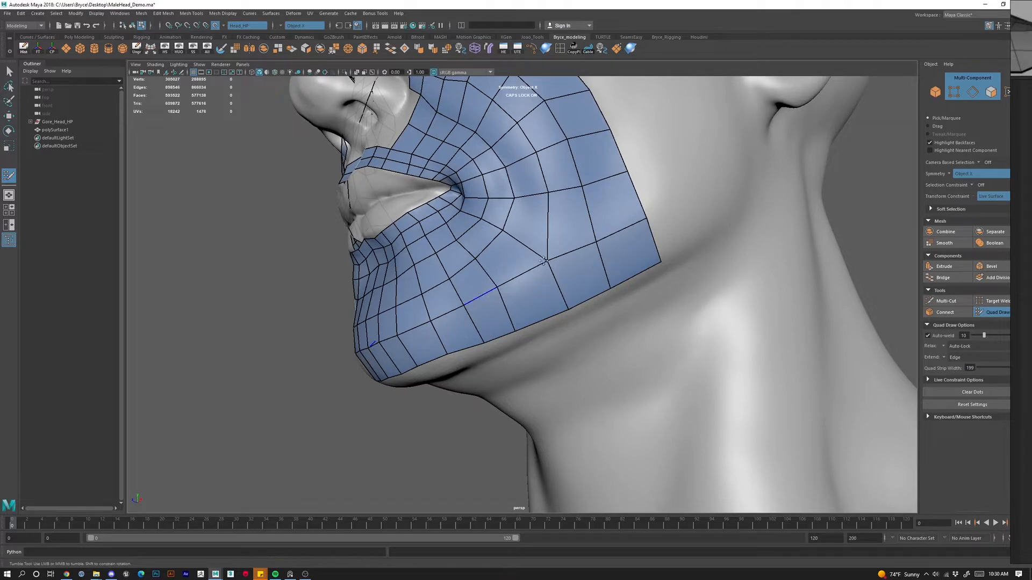
drag(544, 261, 544, 250)
drag(613, 235, 610, 219)
mouse_move(471, 353)
alt+mouse_down()
mouse_move(452, 309)
mouse_move(463, 286)
mouse_move(429, 302)
alt+mouse_up()
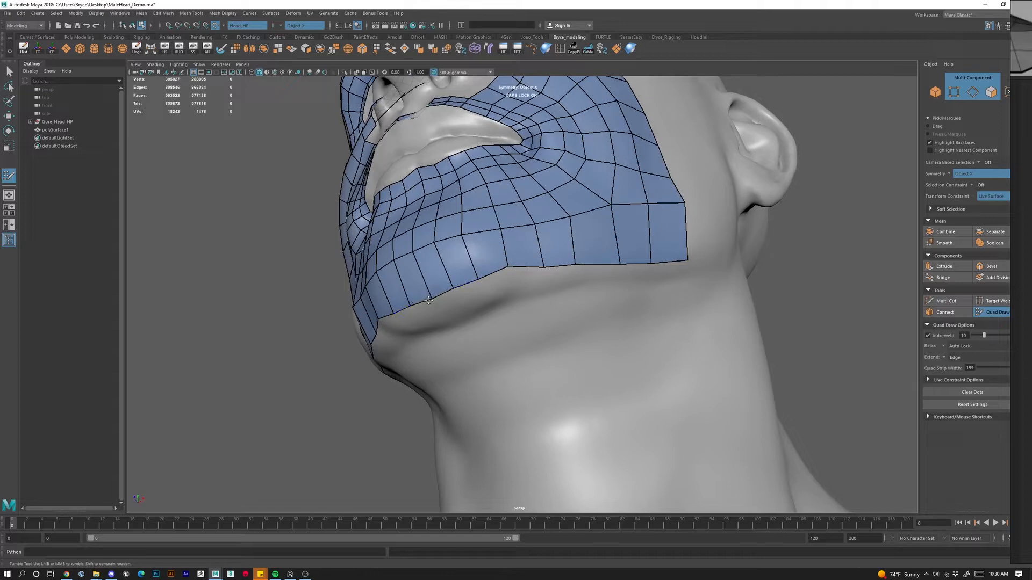
drag(507, 268, 511, 276)
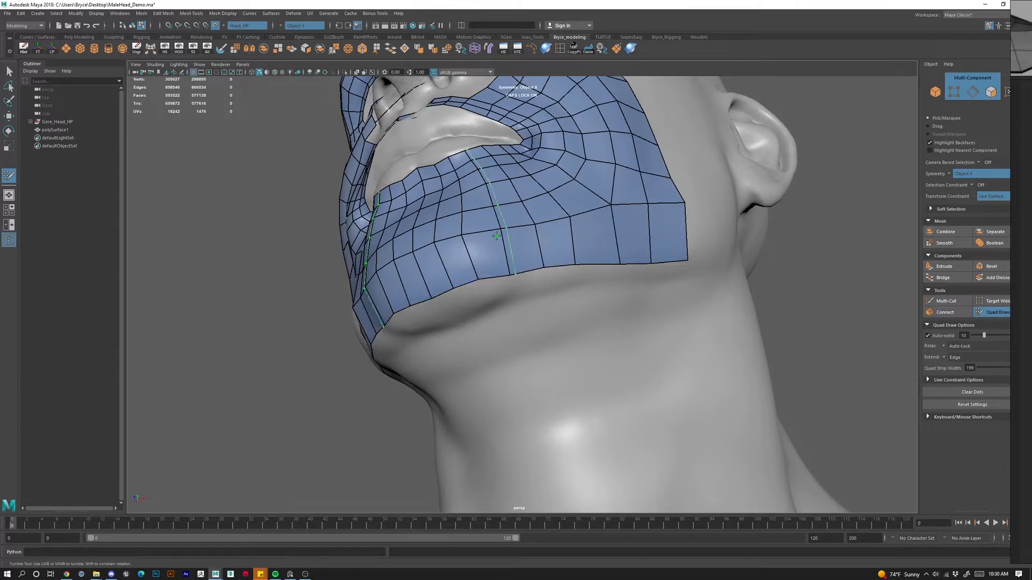
ctrl+click(487, 250)
Extend the jawline row backward and up toward the earlobe with a strip of three quads.
alt+right_drag(685, 256, 637, 253)
alt+drag(637, 253, 536, 309)
click(523, 305)
click(534, 323)
shift+click(522, 322)
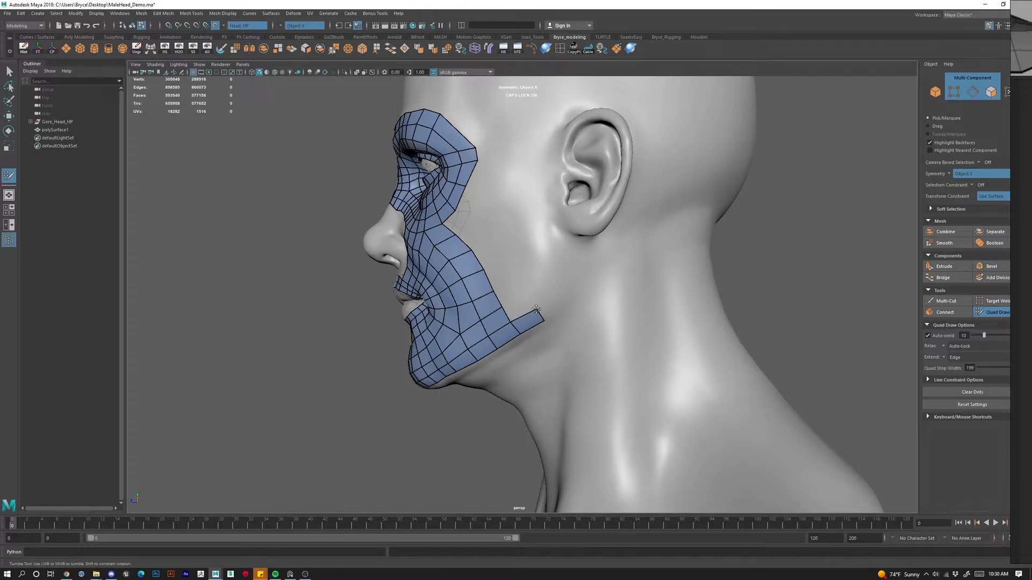
click(570, 277)
shift+click(556, 301)
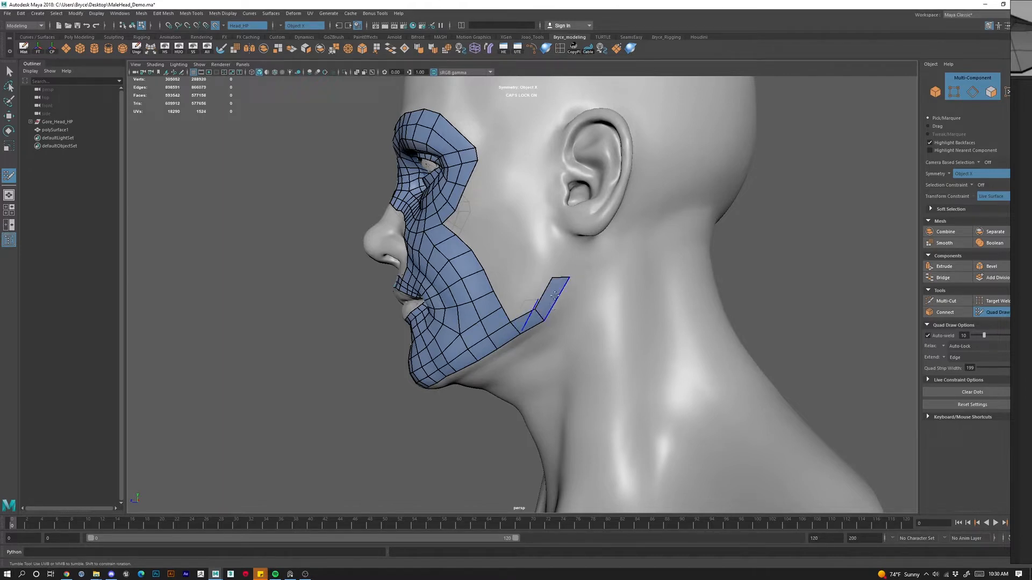
shift+click(554, 247)
drag(536, 233, 553, 288)
Examine the new jaw strip and the open gap around the nose and above the upper lip from several angles.
scroll(562, 301, up, 2)
scroll(505, 352, up, 2)
alt+middle_drag(508, 282, 486, 247)
scroll(506, 352, down, 2)
scroll(511, 327, up, 2)
alt+drag(506, 398, 558, 390)
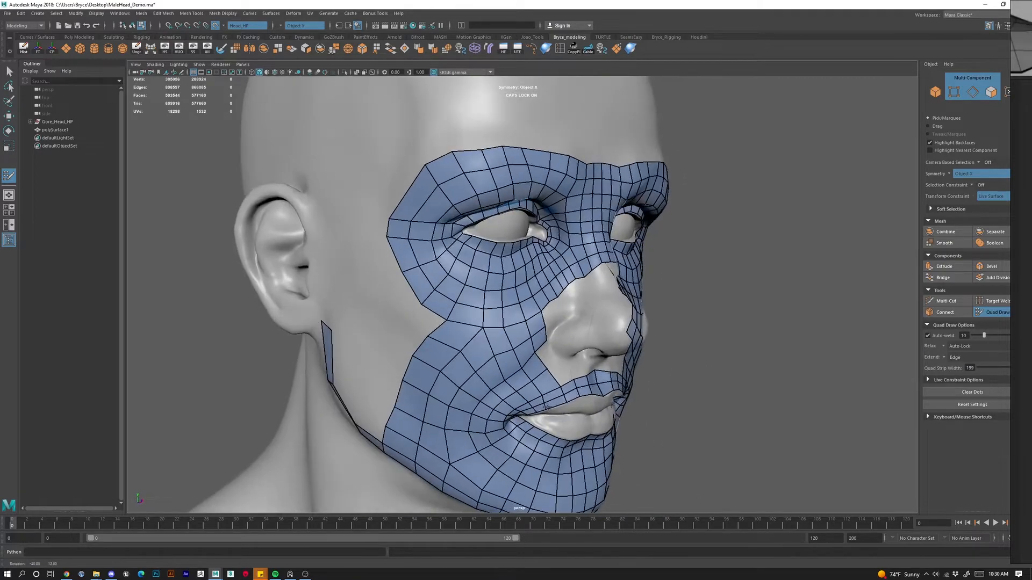
alt+middle_drag(560, 261, 500, 205)
alt+right_drag(490, 265, 519, 411)
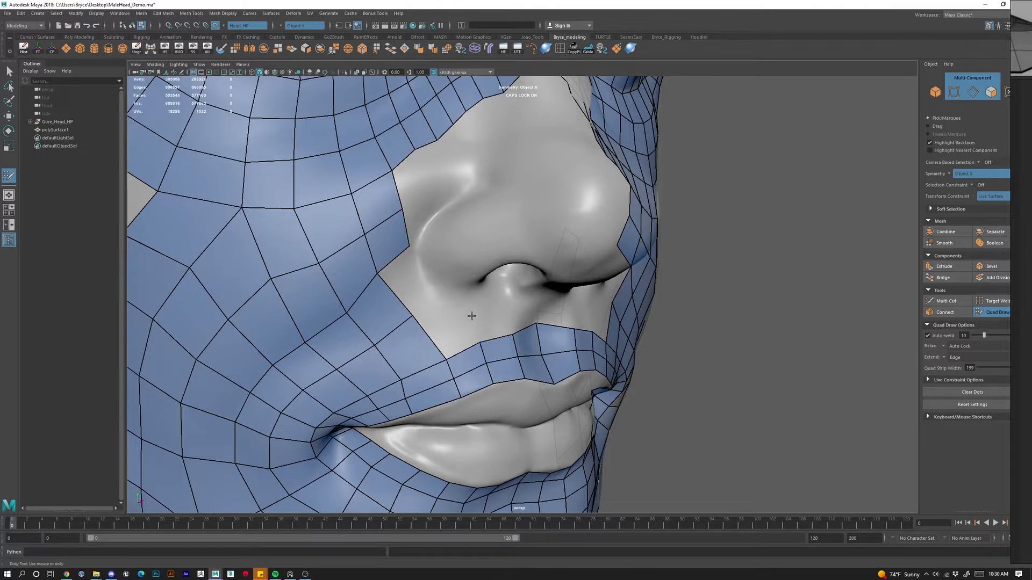
alt+drag(471, 316, 441, 287)
alt+middle_drag(462, 197, 543, 268)
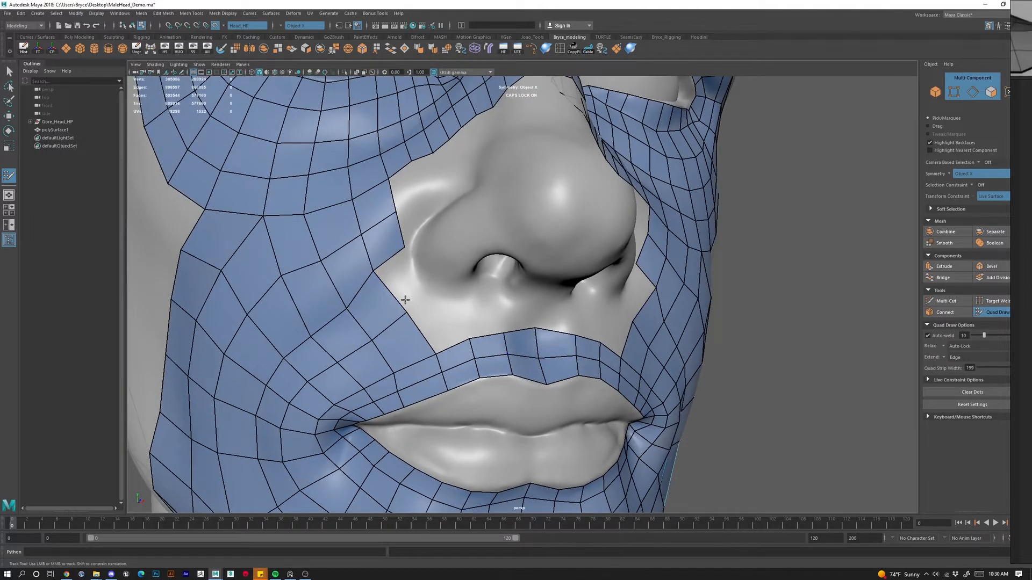
alt+drag(405, 300, 469, 430)
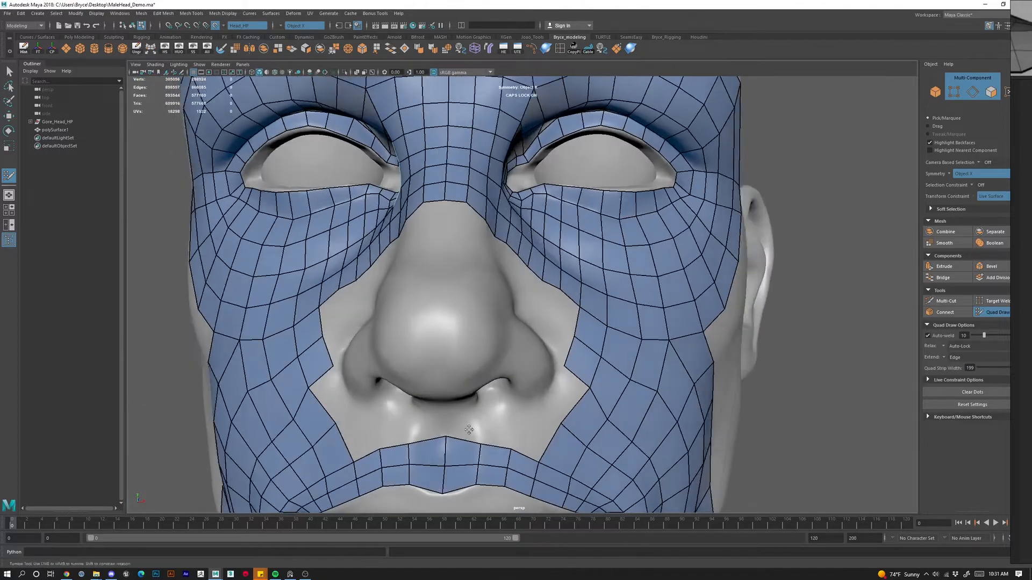
Add a quad on each side of the centre line above the upper lip, starting the philtrum strip.
alt+middle_drag(468, 430, 493, 317)
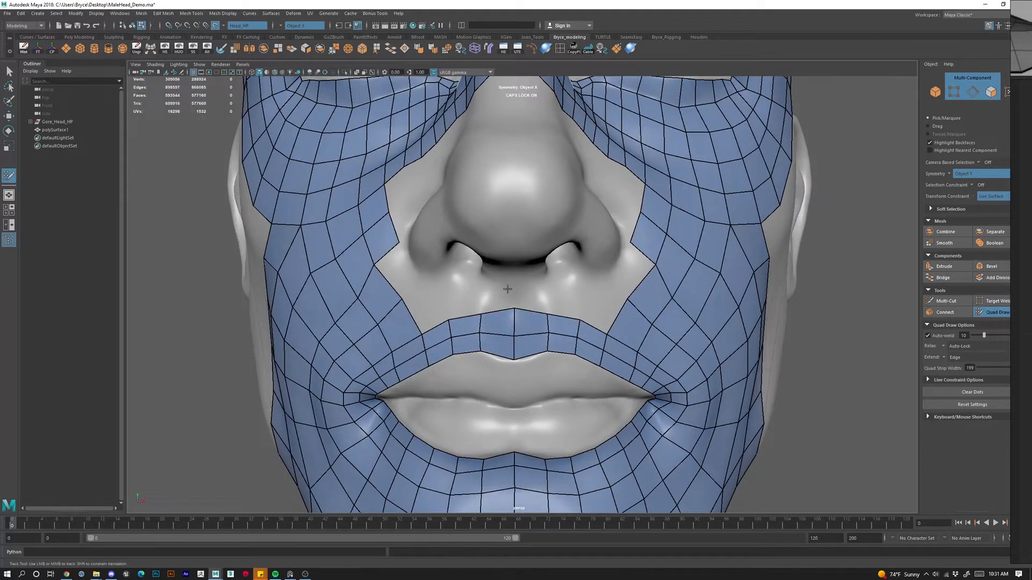
shift+click(501, 306)
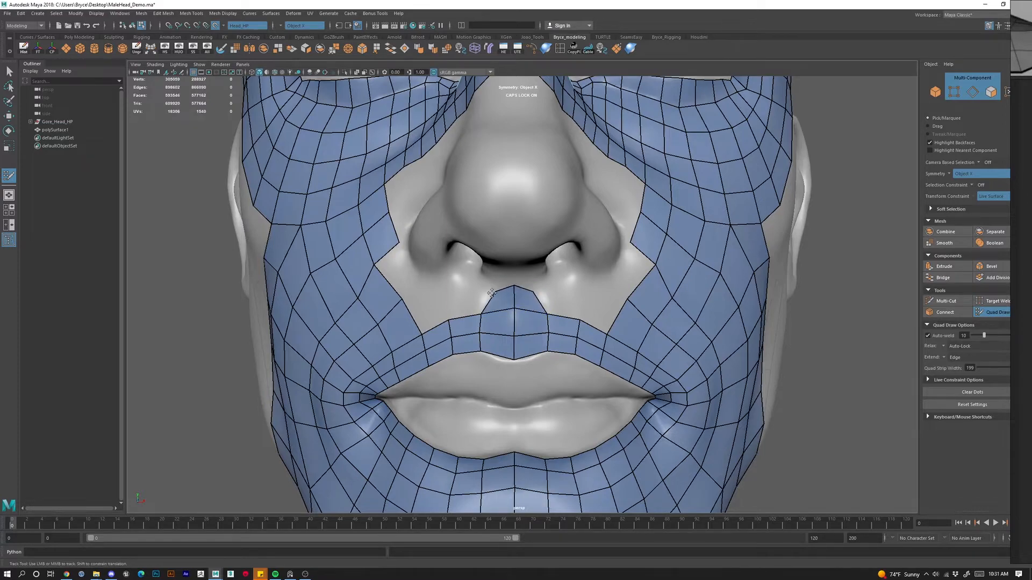
alt+drag(492, 294, 512, 252)
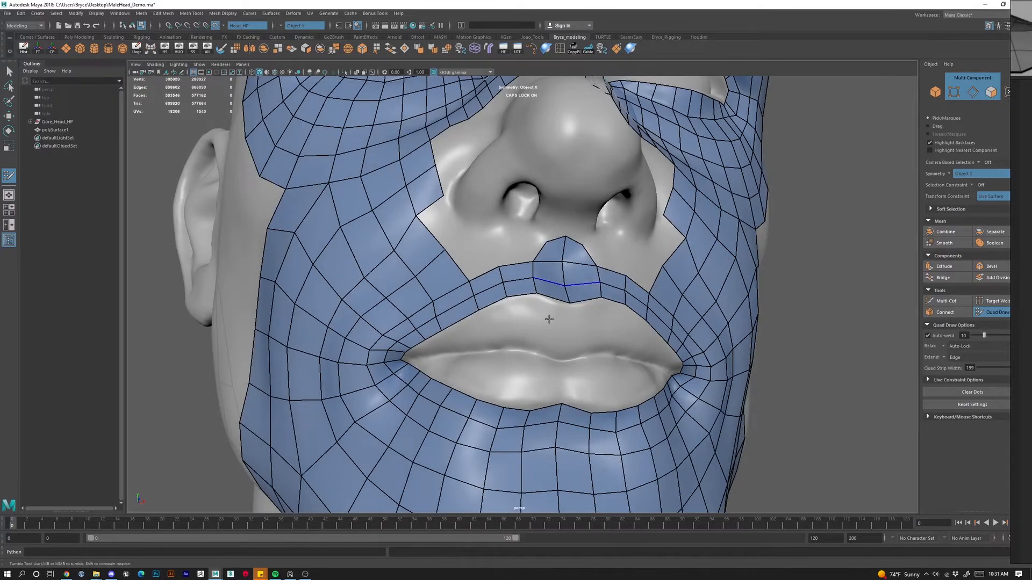
Build a symmetric strip of Quad Draw faces down the inner side of each nostril rim.
alt+drag(548, 320, 509, 286)
alt+right_drag(510, 286, 521, 309)
alt+drag(521, 309, 546, 242)
alt+middle_drag(546, 242, 544, 292)
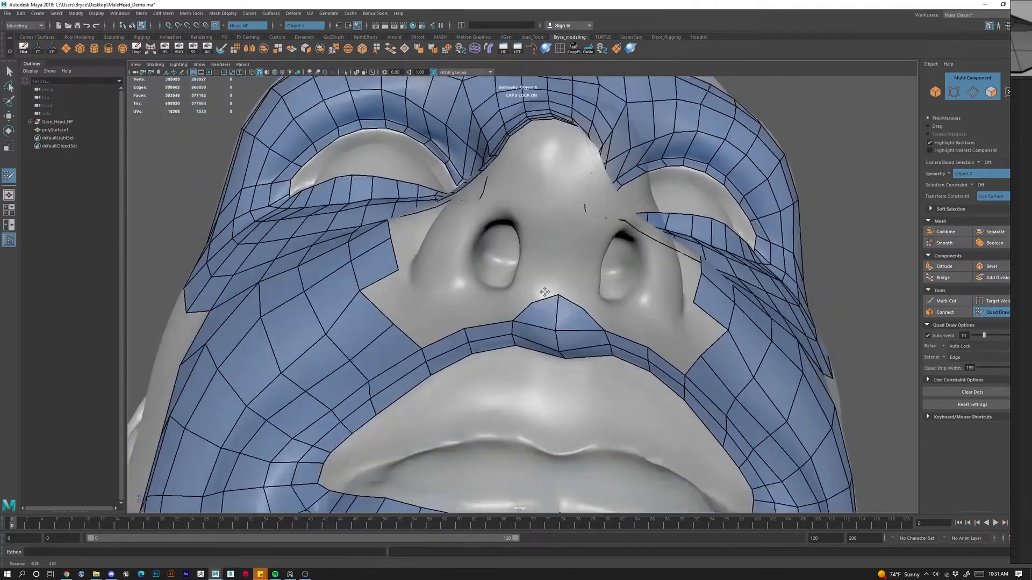
mouse_move(544, 292)
alt+mouse_down()
mouse_move(585, 340)
mouse_move(571, 294)
mouse_move(530, 263)
mouse_move(580, 349)
mouse_move(572, 299)
alt+mouse_up()
click(569, 354)
shift+click(584, 374)
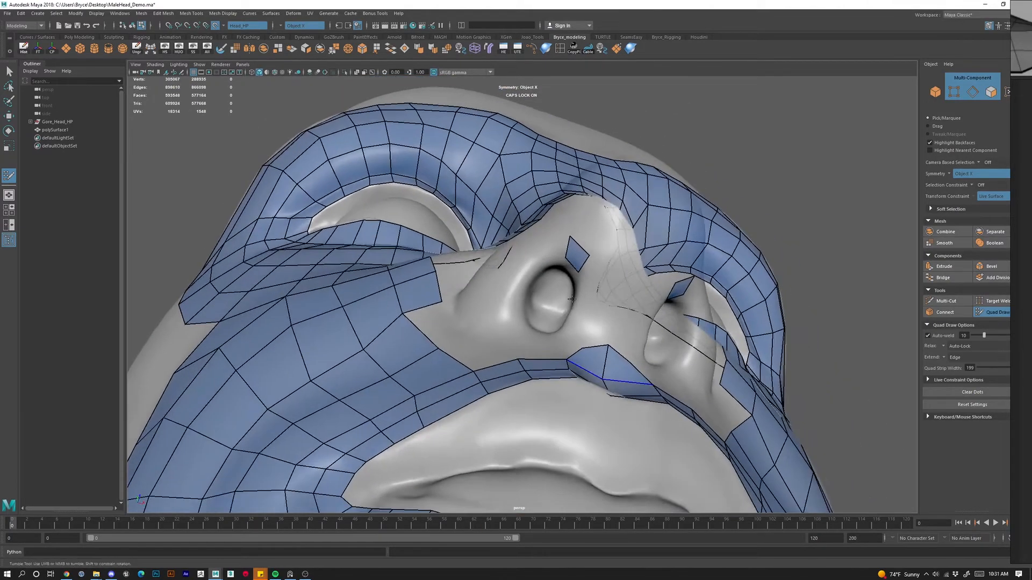
drag(585, 264, 590, 302)
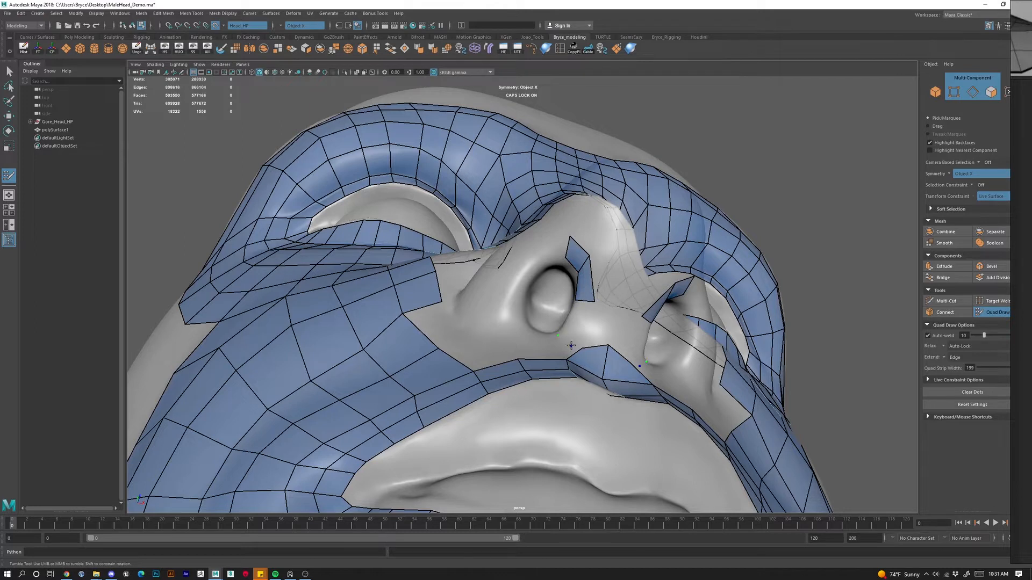
shift+click(574, 319)
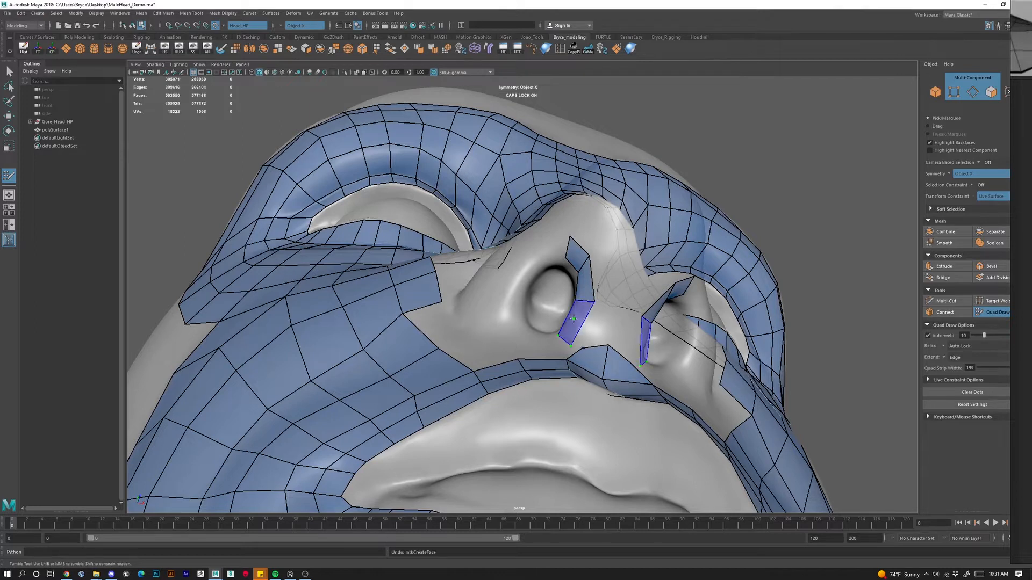
shift+click(574, 318)
Continue the nostril rim strip with quads along its lower edge and lower outer corner.
shift+click(548, 342)
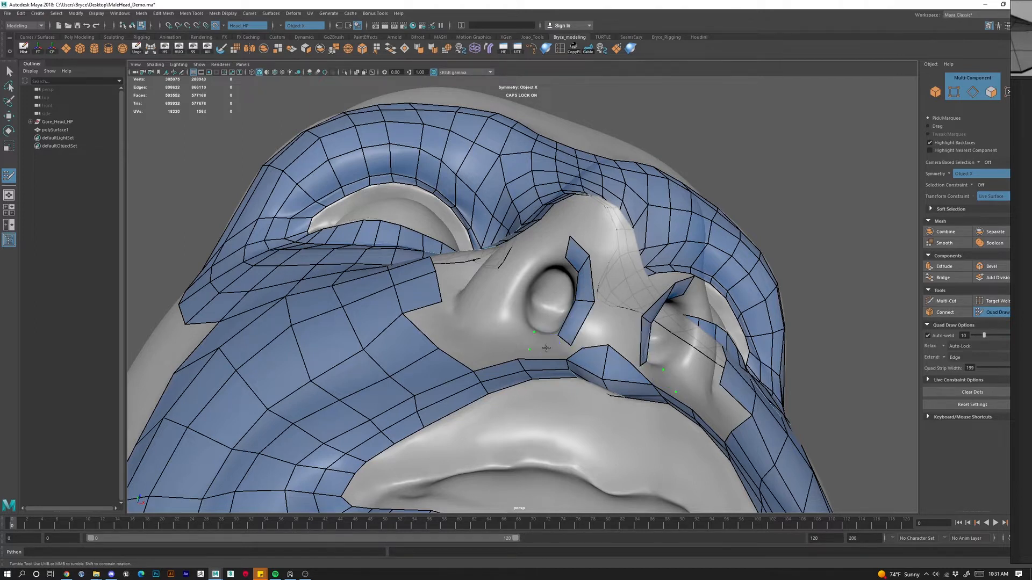
shift+click(549, 342)
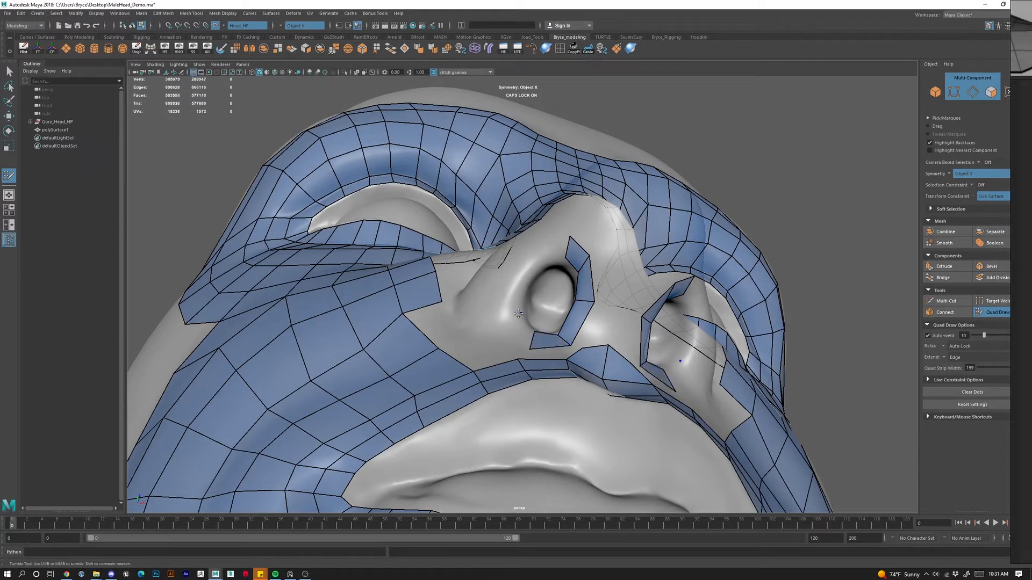
shift+click(523, 335)
Close the ring of quads around each nostril by filling its upper outer and outer sides.
drag(512, 330, 485, 328)
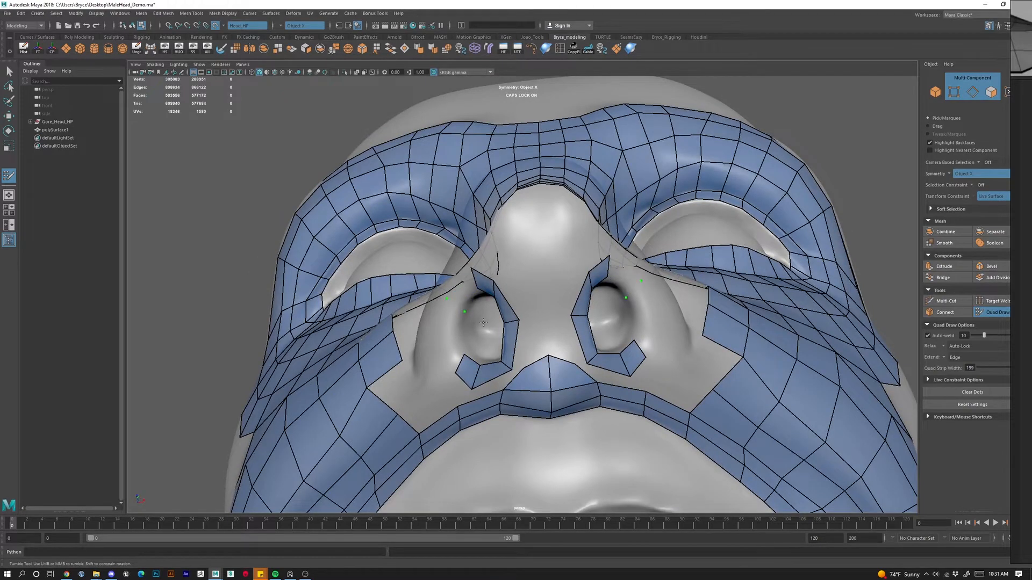
shift+click(457, 306)
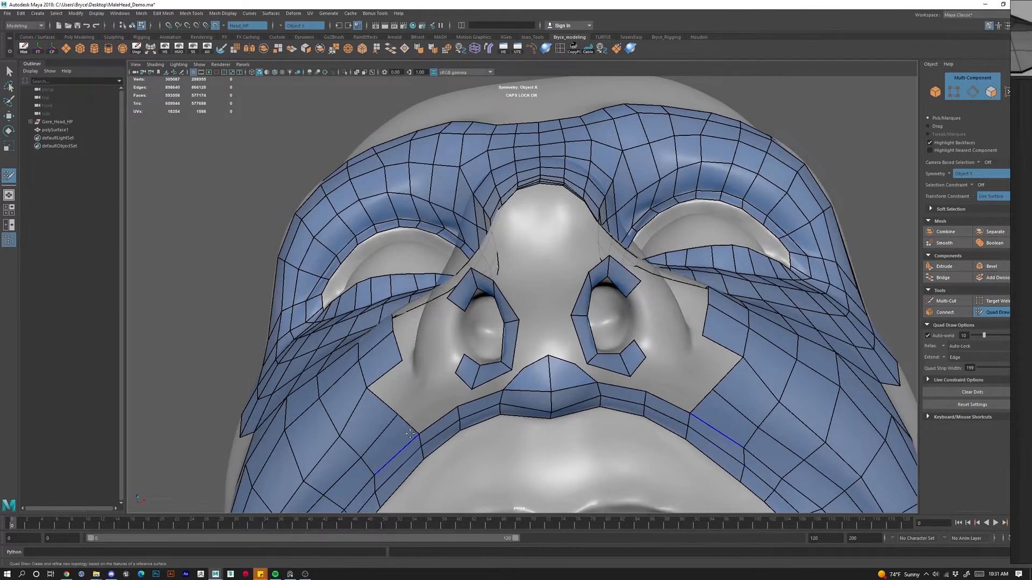
alt+drag(410, 433, 431, 439)
alt+middle_drag(453, 360, 481, 311)
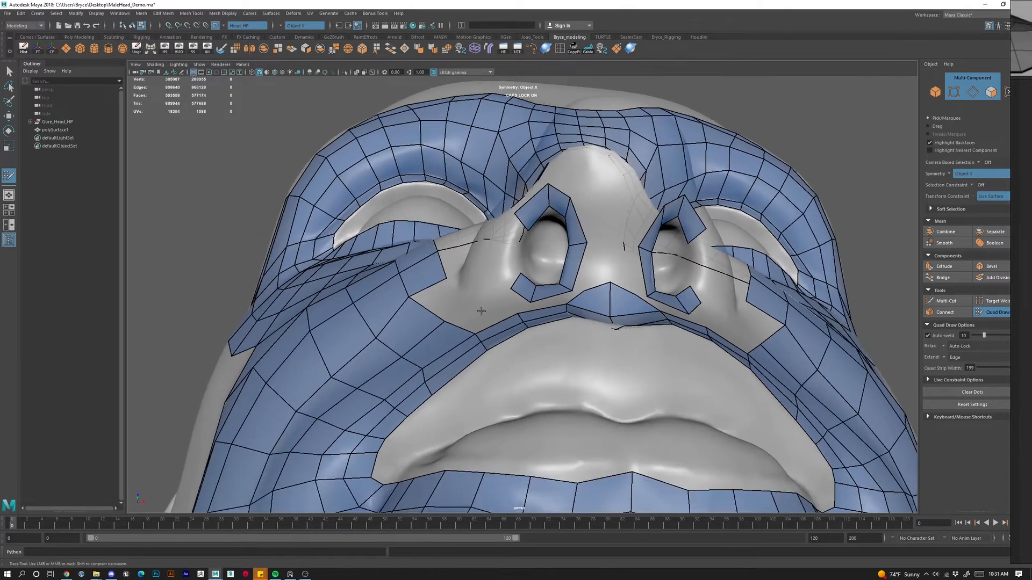
alt+right_drag(481, 310, 477, 337)
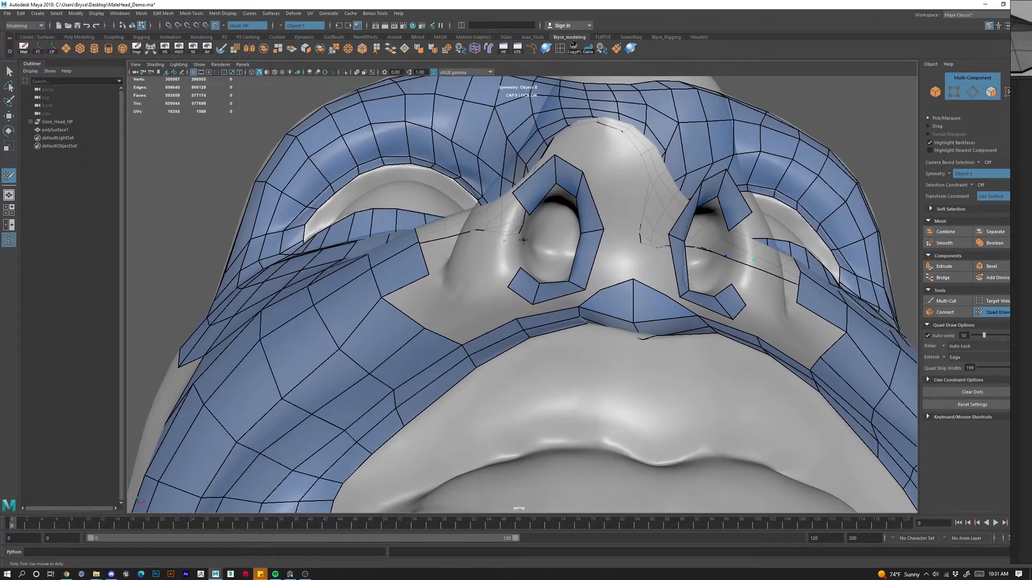
shift+click(505, 240)
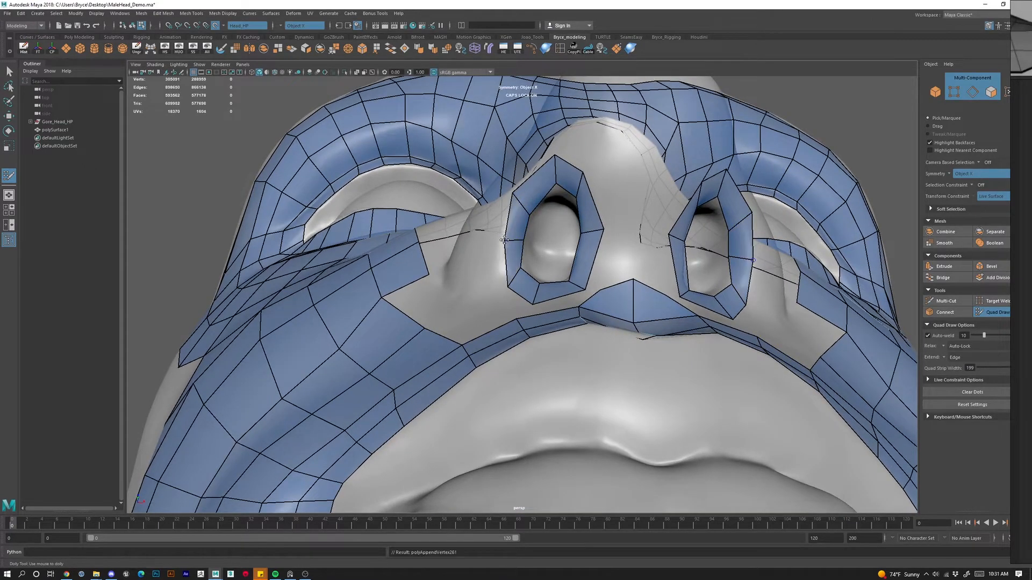
Move the vertices along the lower nostril rim upward so the ring hugs the nostril opening.
mouse_move(504, 240)
alt+mouse_down()
mouse_move(490, 272)
mouse_move(450, 300)
mouse_move(443, 321)
mouse_move(469, 337)
alt+mouse_up()
alt+drag(505, 287, 645, 344)
alt+right_drag(645, 344, 639, 333)
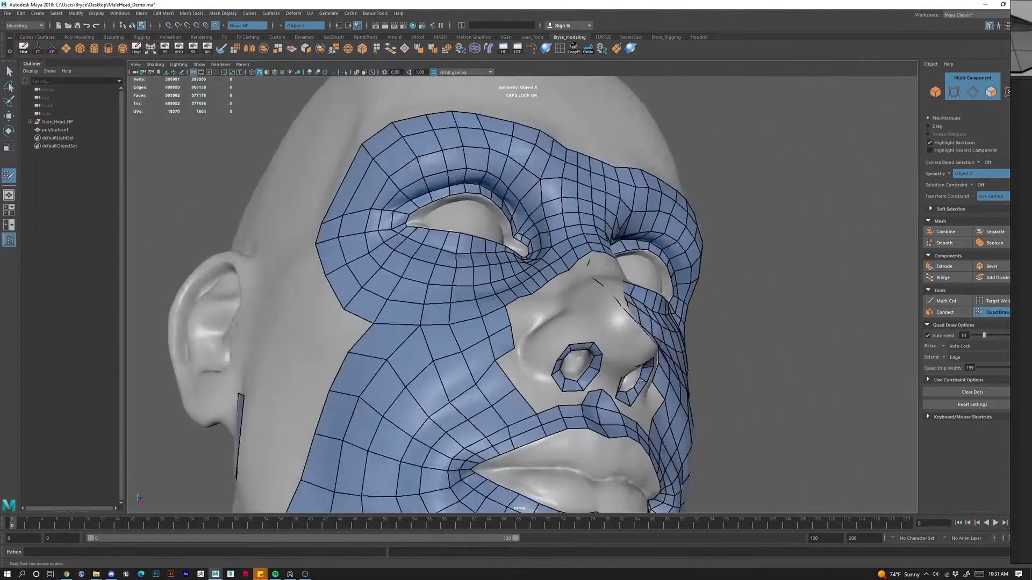
alt+drag(640, 333, 586, 397)
alt+middle_drag(585, 397, 599, 220)
alt+right_drag(599, 221, 621, 216)
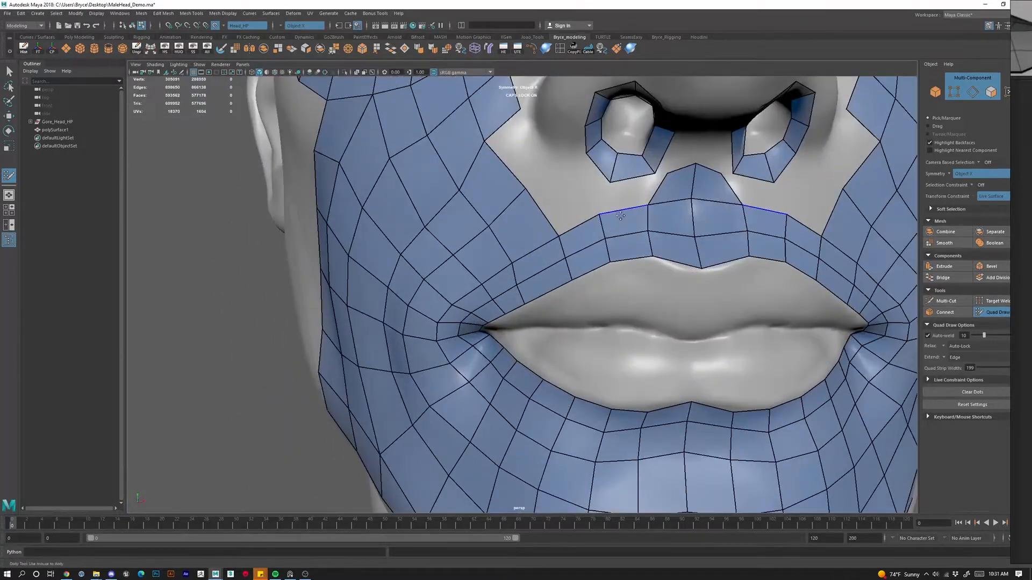
drag(622, 151, 623, 143)
drag(610, 181, 616, 157)
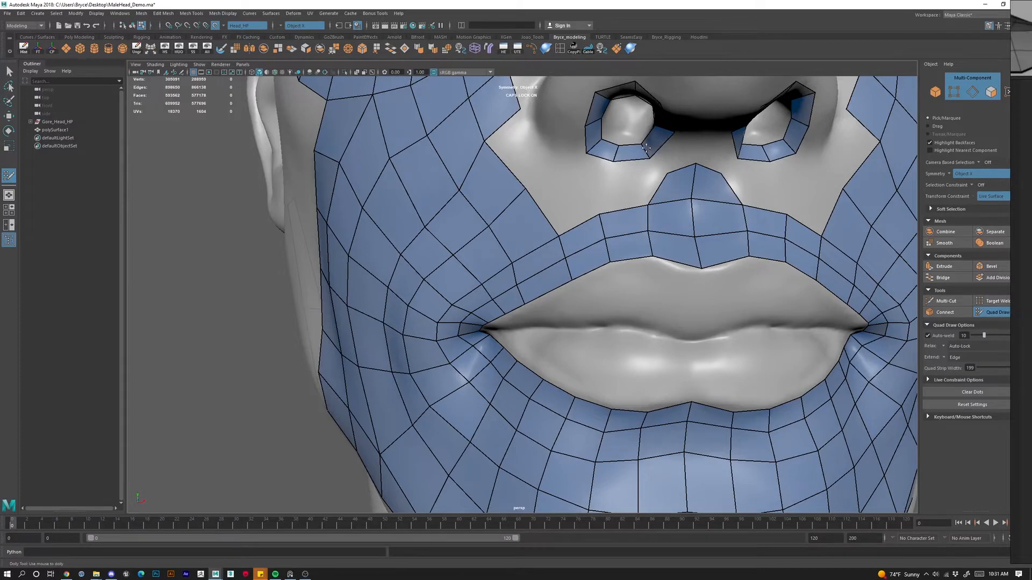
Bridge the two nostril rings with quads across the columella and insert an extra edge in the upper outer rim.
scroll(595, 162, down, 3)
alt+drag(596, 175, 631, 230)
alt+right_drag(622, 215, 678, 205)
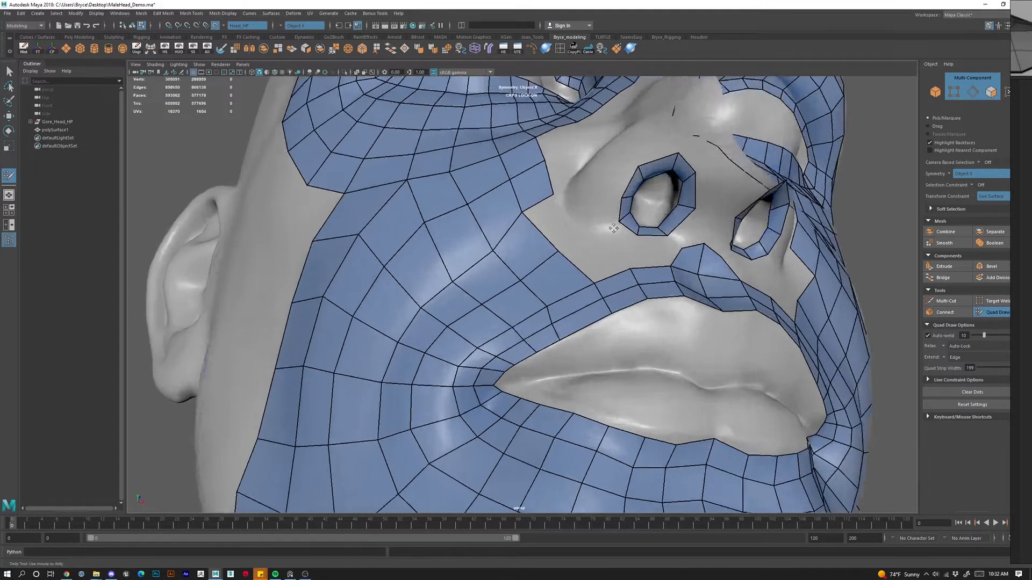
alt+drag(678, 206, 630, 175)
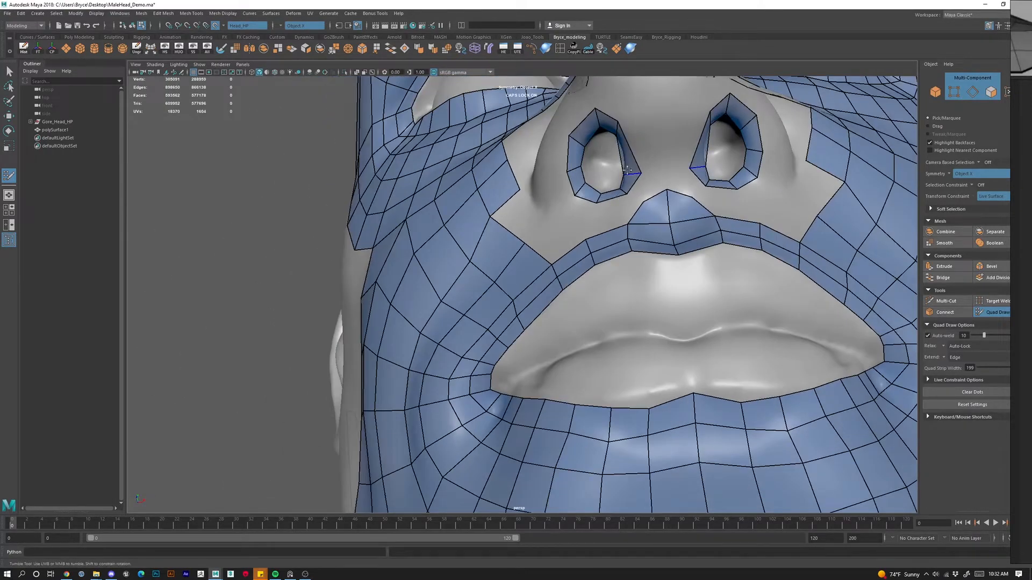
shift+click(625, 150)
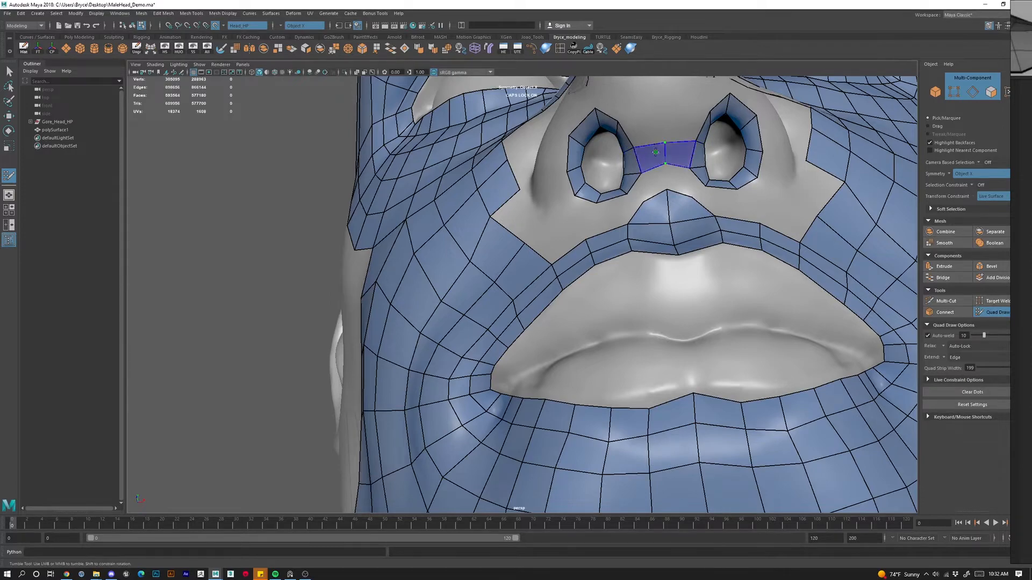
shift+click(664, 163)
mouse_move(663, 169)
alt+mouse_down()
mouse_move(720, 145)
mouse_move(654, 106)
mouse_move(695, 294)
mouse_move(600, 274)
alt+mouse_up()
shift+click(661, 115)
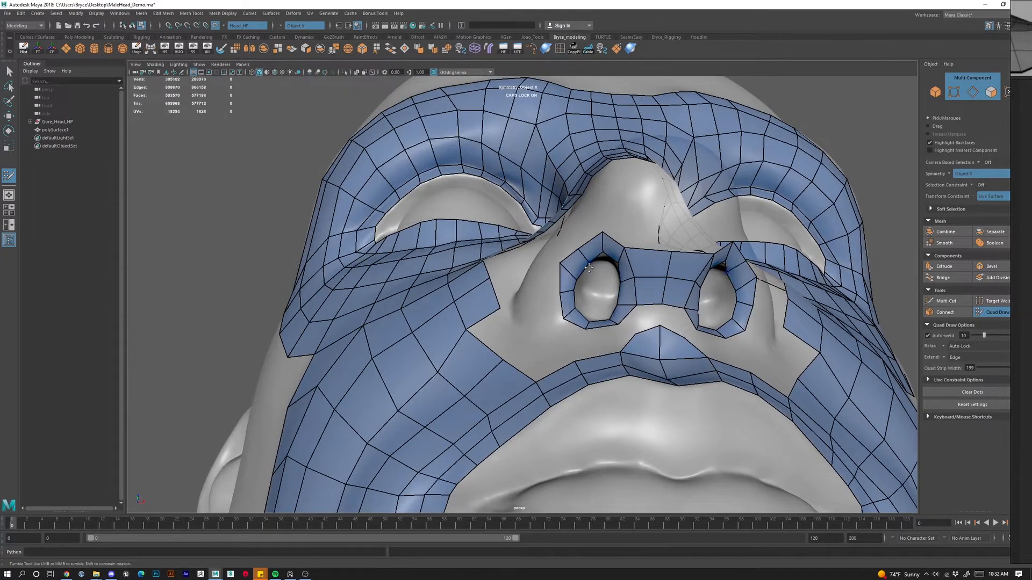
ctrl+click(600, 261)
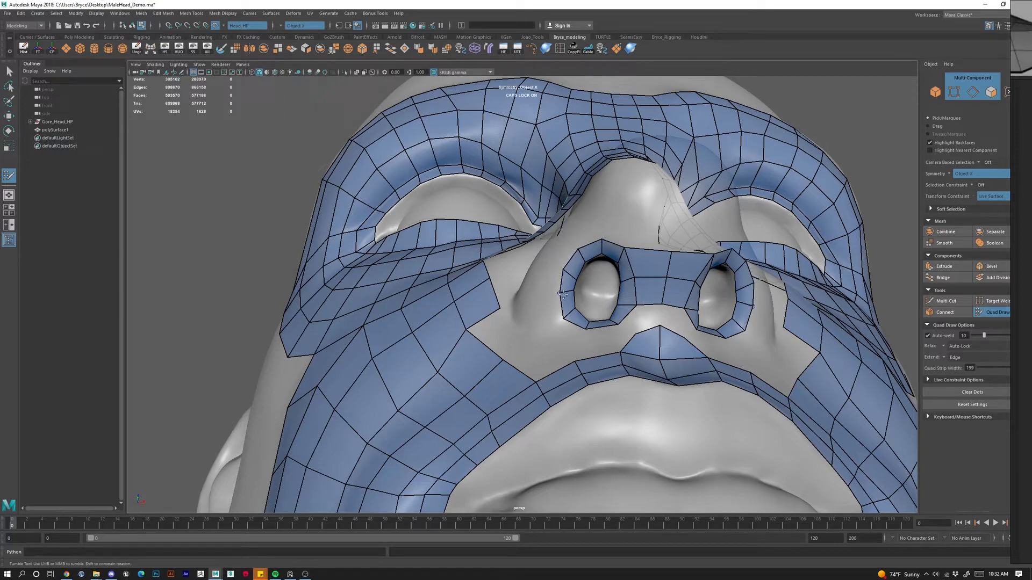
Nudge the cheek vertex beside the nose slightly upward to even out the surrounding quads.
alt+drag(562, 295, 597, 343)
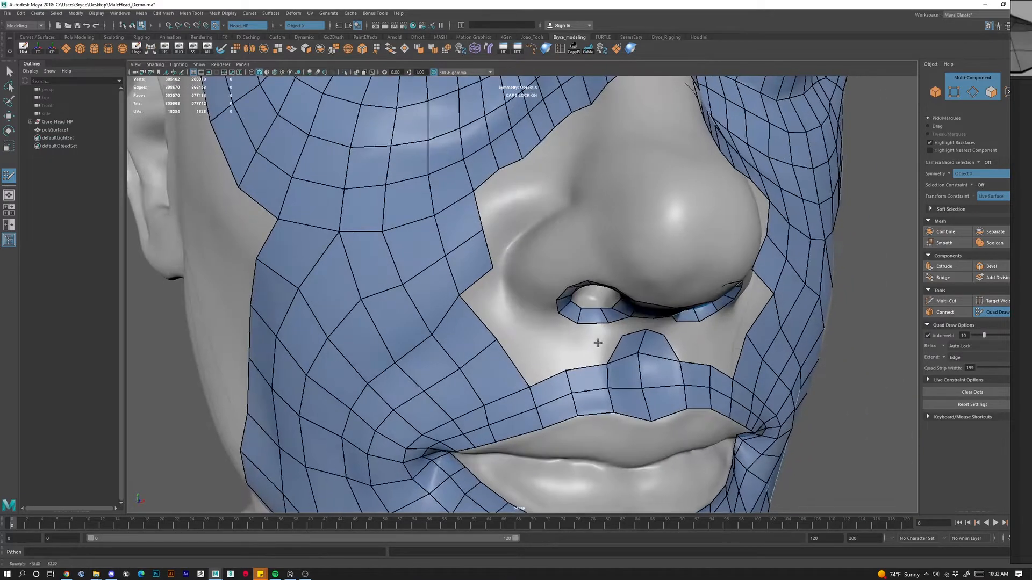
alt+right_drag(597, 342, 536, 281)
mouse_move(537, 281)
alt+mouse_down()
mouse_move(511, 231)
mouse_move(540, 282)
alt+mouse_up()
alt+right_drag(540, 282, 591, 322)
alt+middle_drag(613, 349, 617, 249)
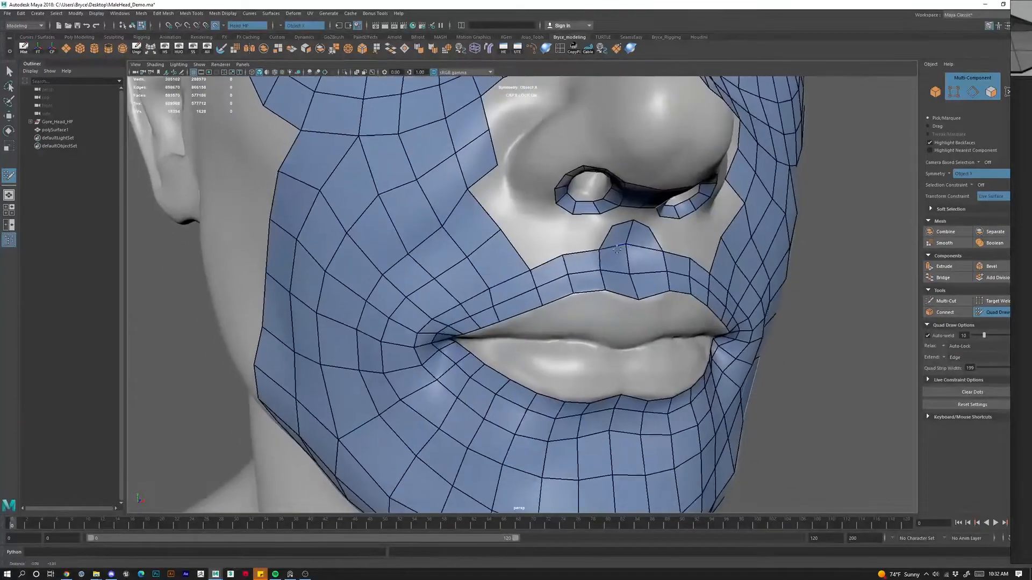
mouse_move(617, 248)
alt+mouse_down()
mouse_move(580, 257)
mouse_move(513, 236)
mouse_move(513, 204)
alt+mouse_up()
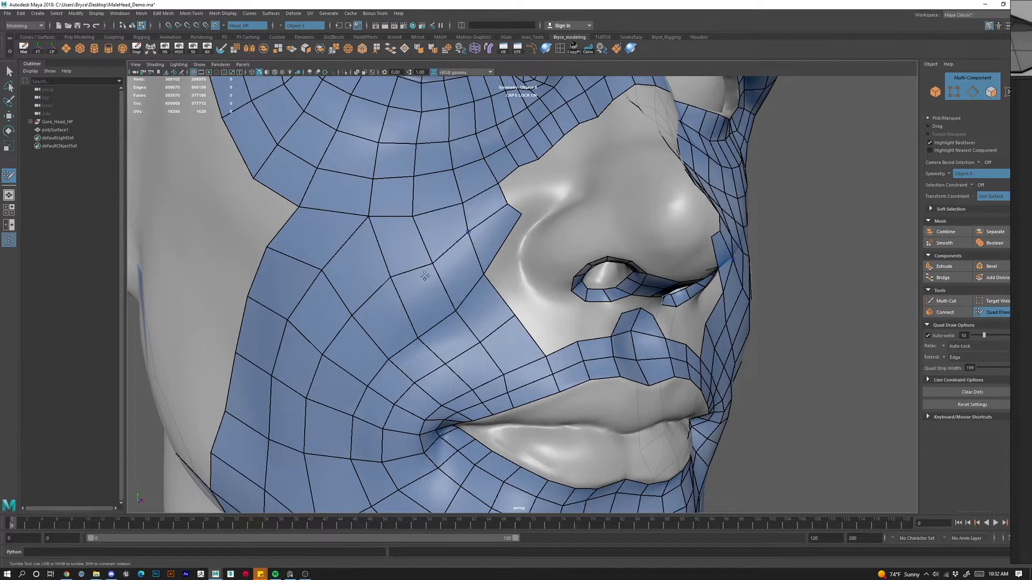
drag(430, 266, 425, 256)
Examine the edge flow around the nose opening, nose bridge and inner eye corner for surplus loops.
scroll(528, 222, down, 2)
alt+middle_drag(527, 222, 443, 259)
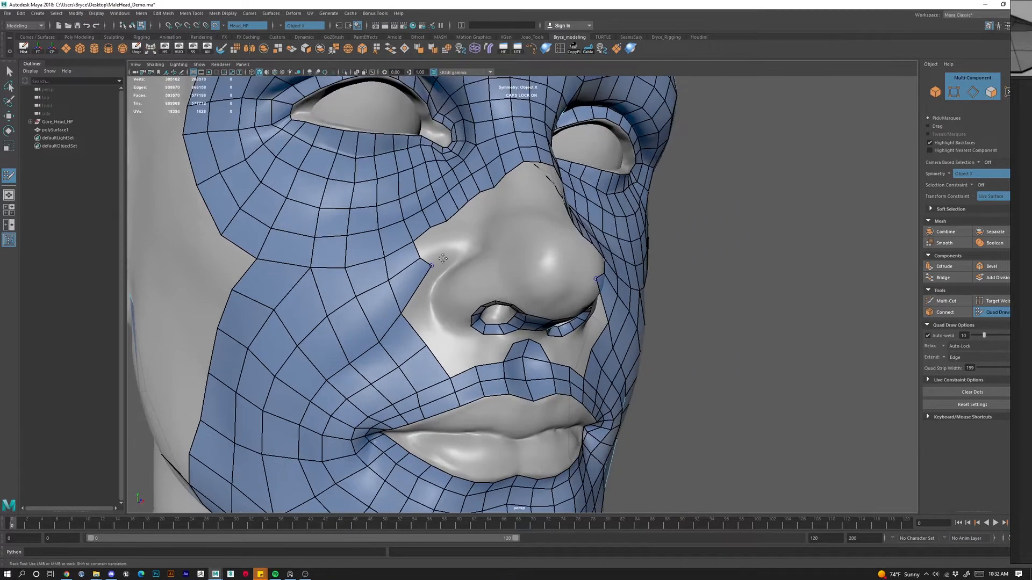
alt+drag(443, 259, 407, 250)
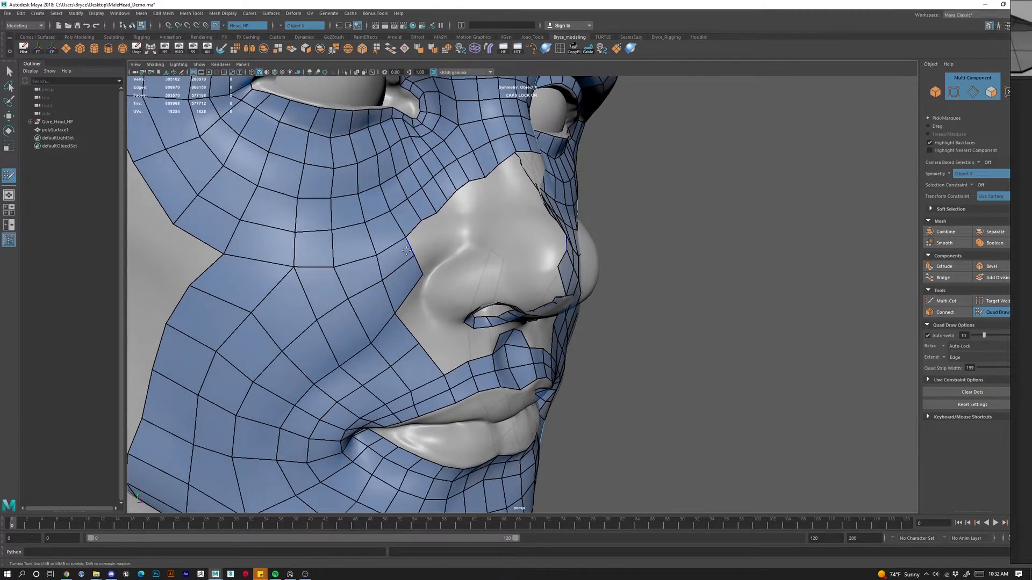
scroll(413, 248, down, 2)
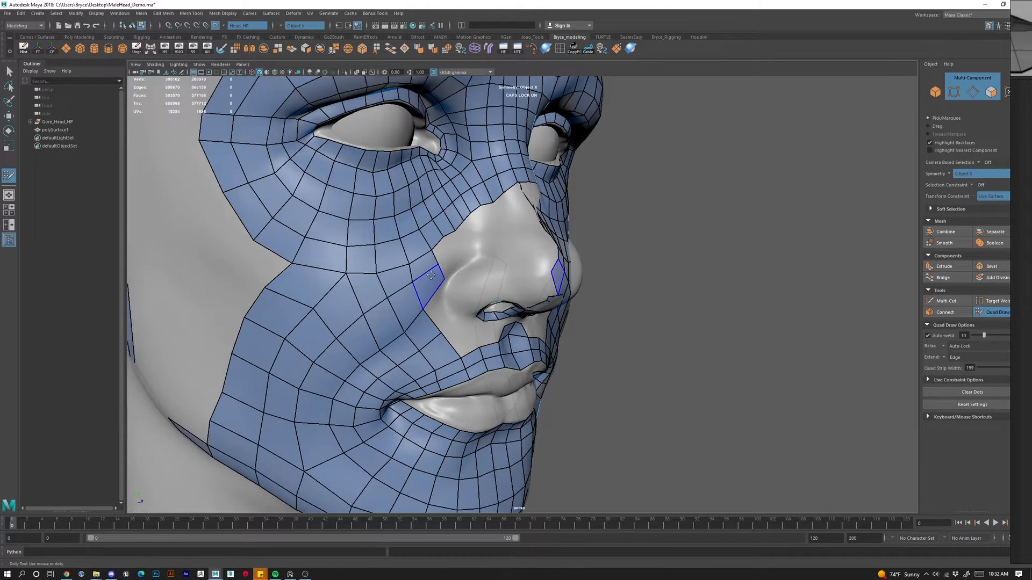
alt+drag(453, 258, 398, 245)
scroll(399, 243, up, 2)
scroll(403, 215, up, 1)
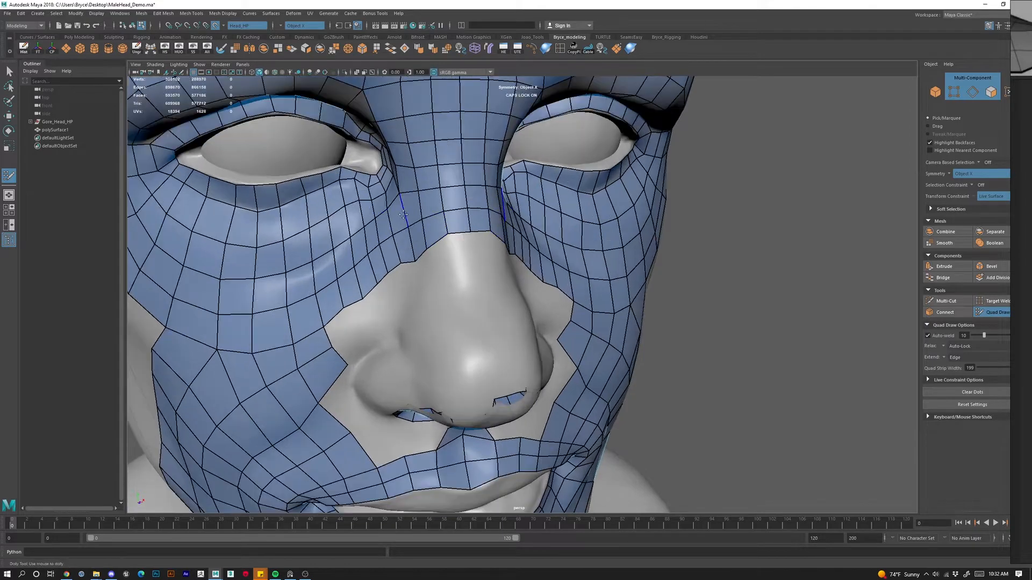
scroll(377, 211, up, 2)
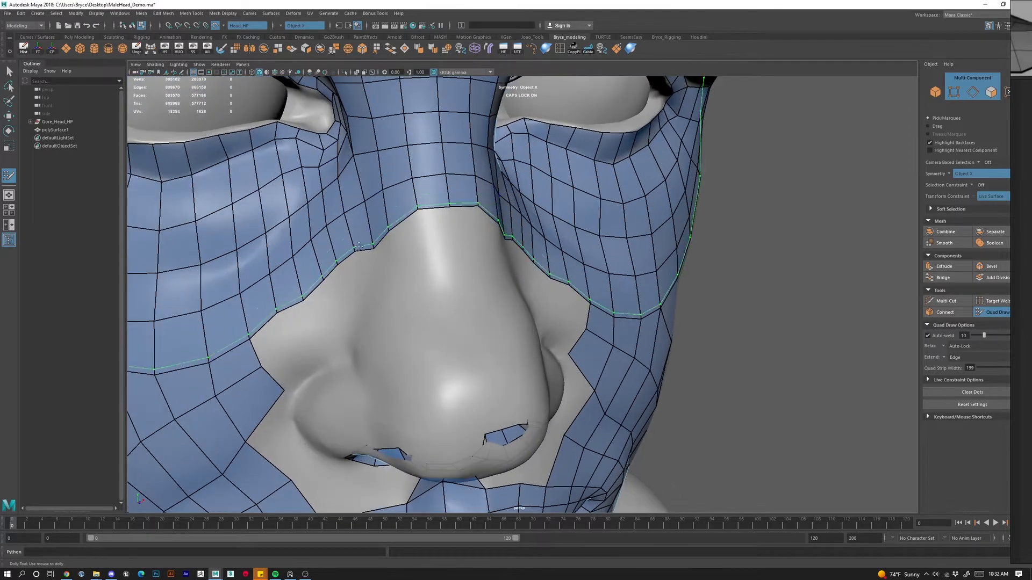
key(ctrl+z)
alt+drag(402, 259, 431, 339)
scroll(344, 242, up, 3)
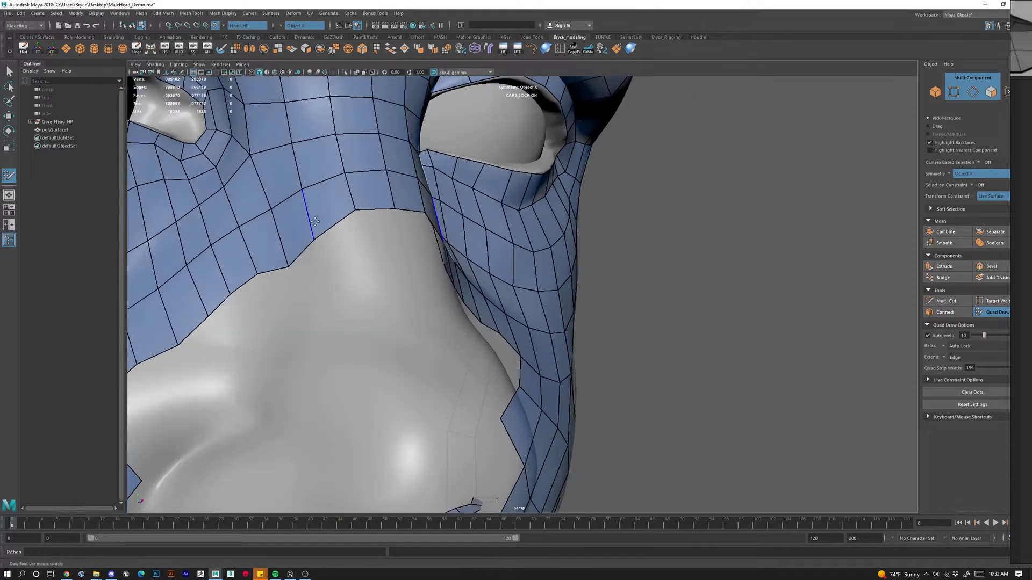
alt+drag(311, 208, 360, 228)
scroll(319, 229, up, 1)
scroll(325, 222, down, 6)
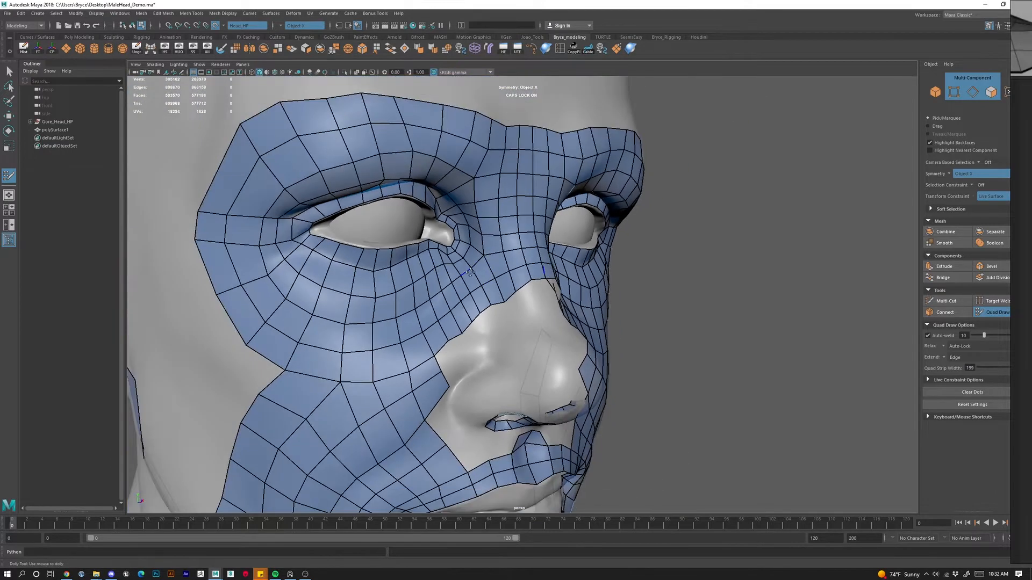
scroll(386, 173, up, 5)
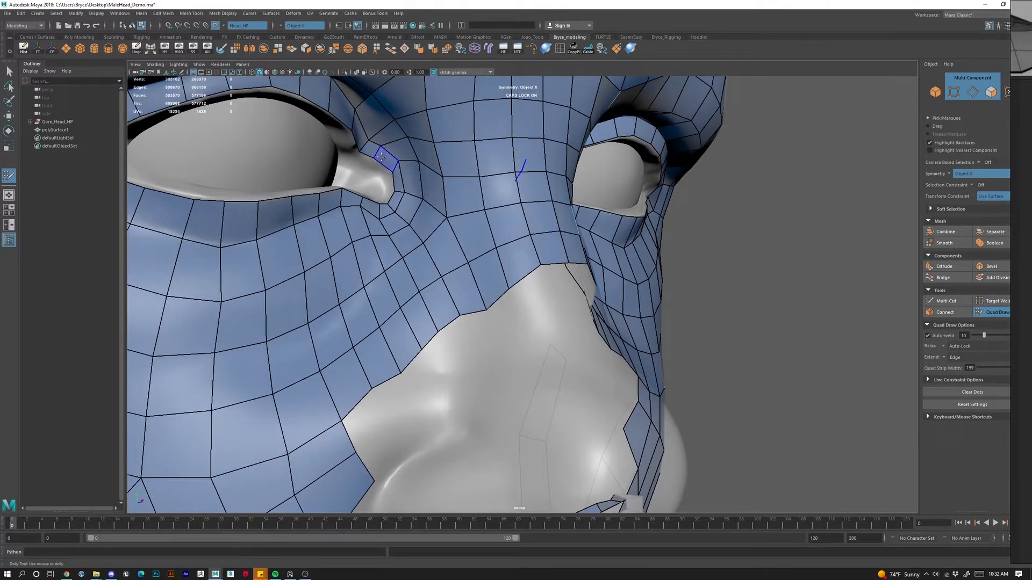
Undo the last edge deletion and delete the surplus edge loop just below the inner eye corner instead.
scroll(382, 157, down, 5)
alt+drag(398, 226, 458, 232)
scroll(434, 231, up, 5)
key(ctrl+z)
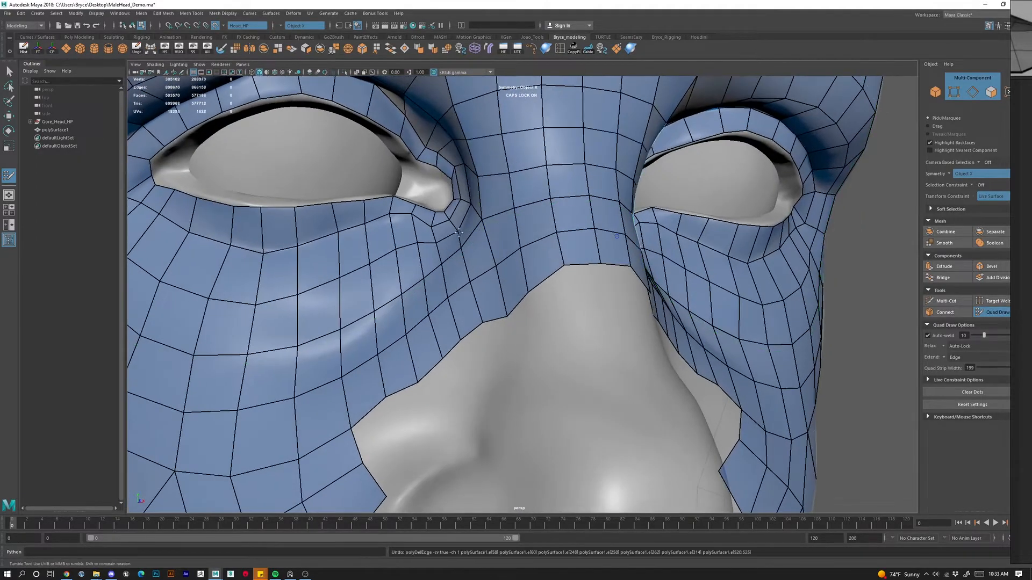
ctrl+shift+click(449, 241)
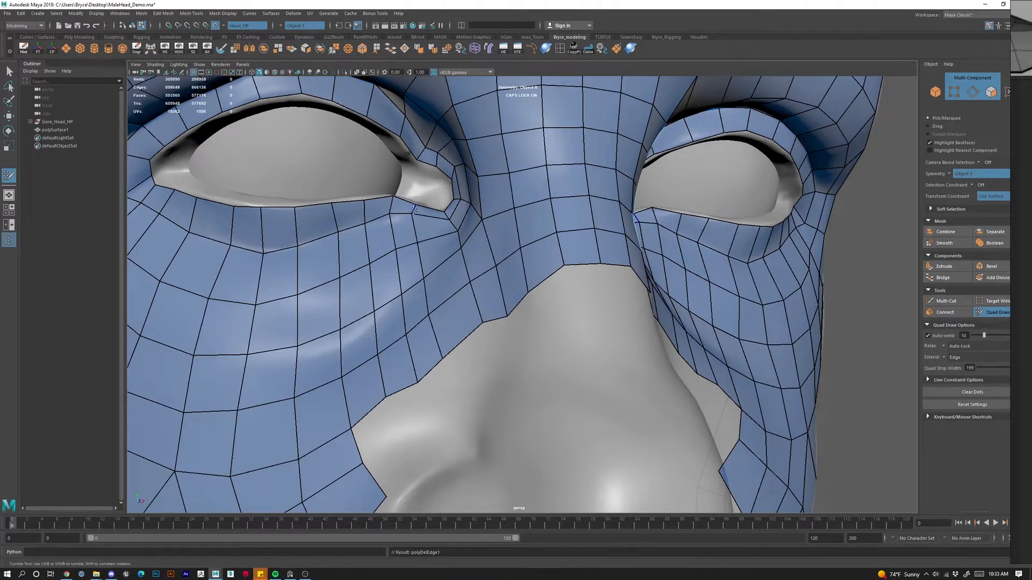
Shift the vertex just below the inner eye corner along the eyelid rim and insert an edge loop through the cheek quads beside the nose.
drag(413, 209, 425, 216)
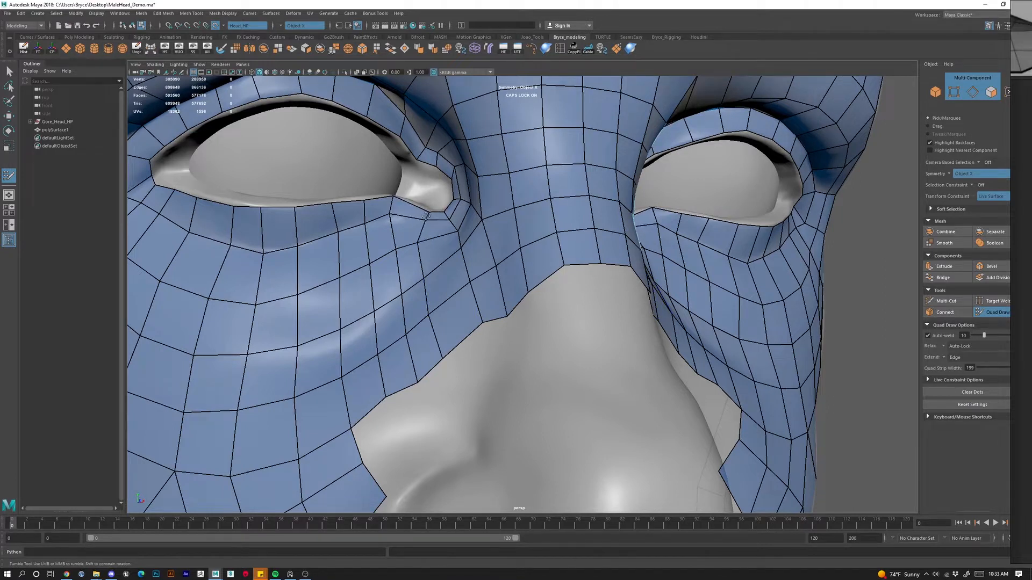
ctrl+click(449, 296)
alt+right_drag(449, 296, 417, 355)
alt+drag(417, 355, 567, 384)
alt+middle_drag(548, 381, 526, 277)
alt+drag(526, 277, 453, 233)
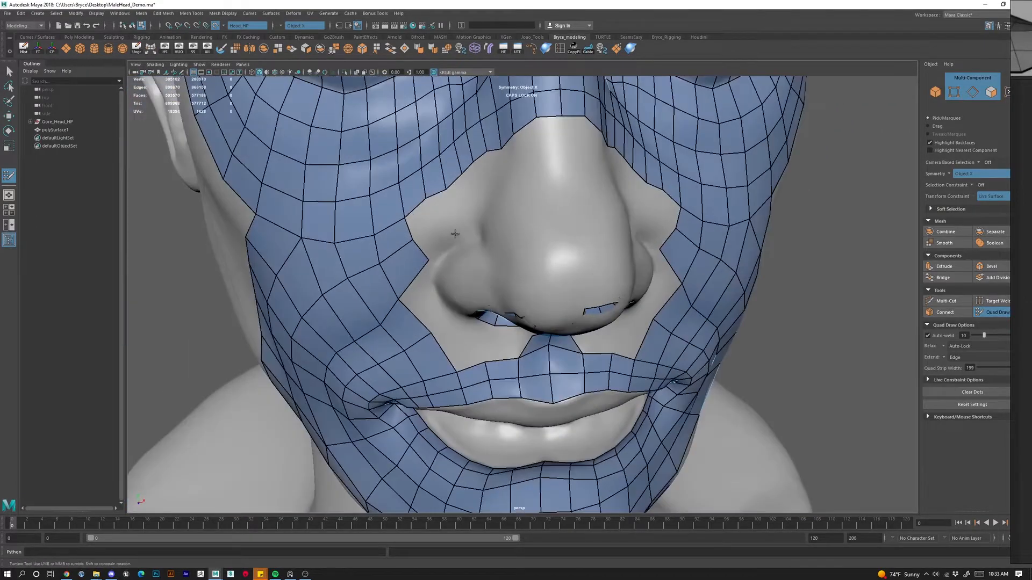
alt+right_drag(516, 233, 499, 249)
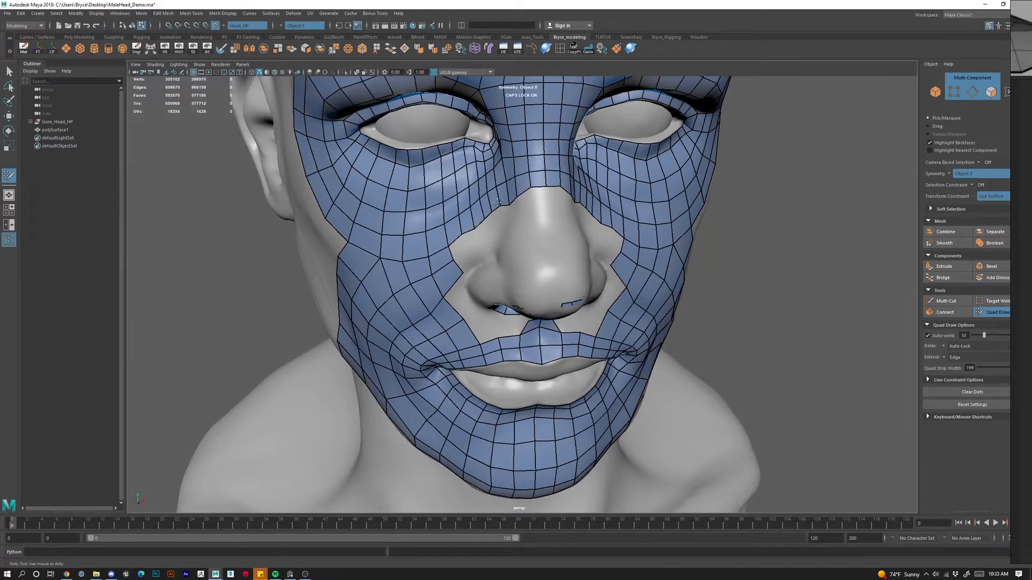
alt+drag(567, 245, 576, 240)
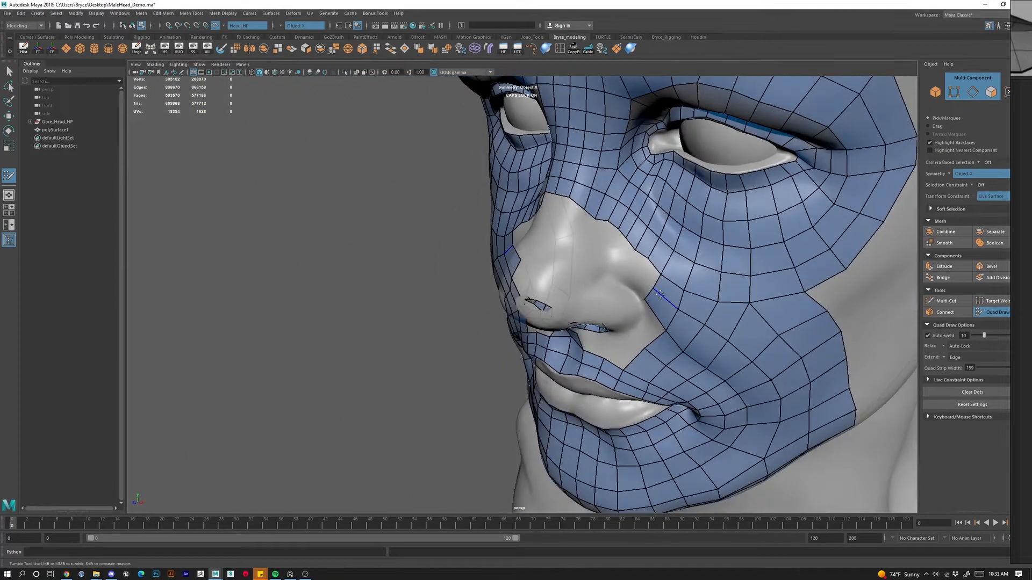
Try to merge the closely spaced vertices on the nose opening's rim beside the nose bridge.
alt+drag(660, 294, 577, 261)
alt+right_drag(577, 261, 607, 236)
alt+drag(607, 236, 560, 196)
alt+middle_drag(560, 196, 542, 233)
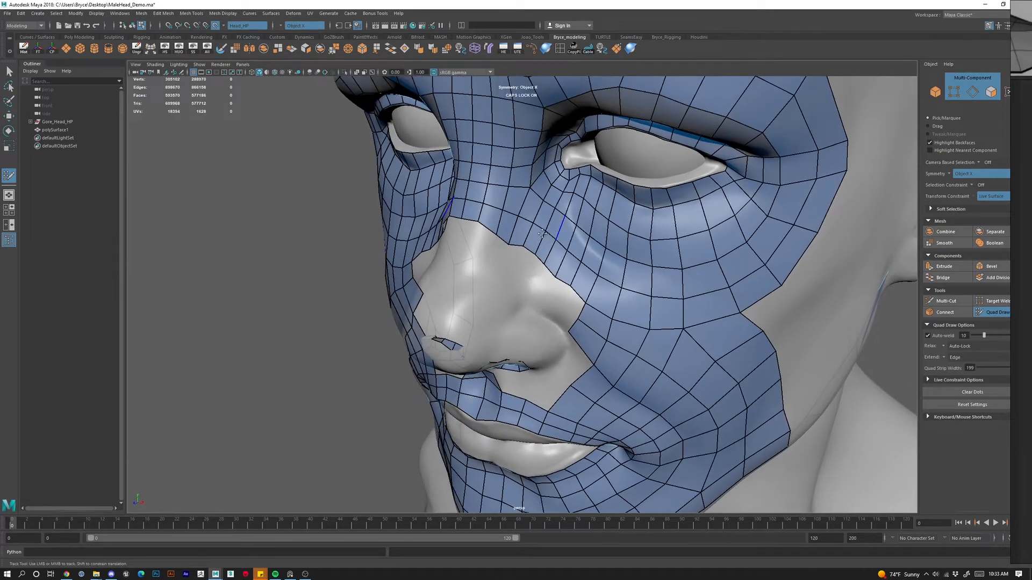
key(ctrl+z)
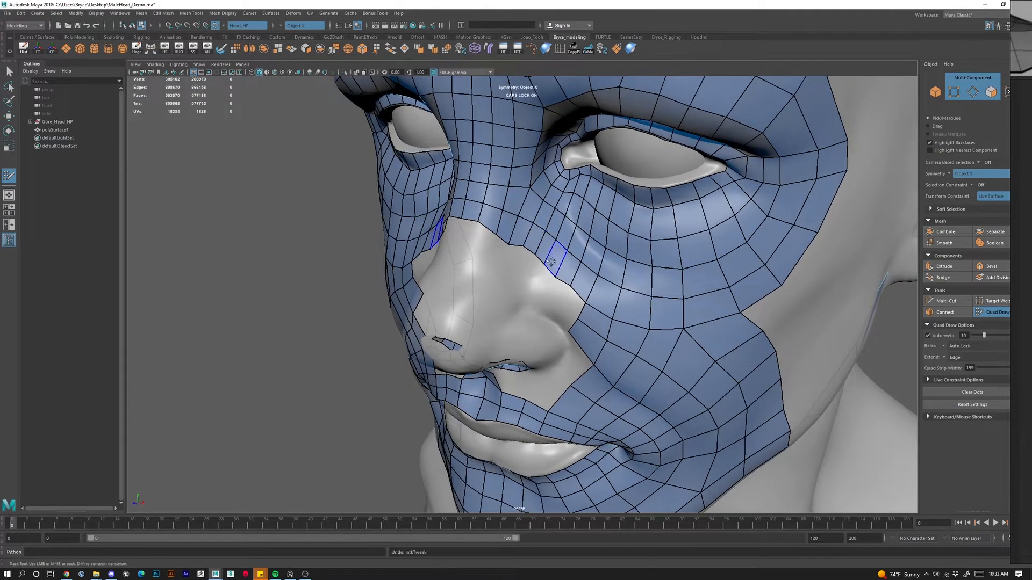
drag(541, 241, 537, 236)
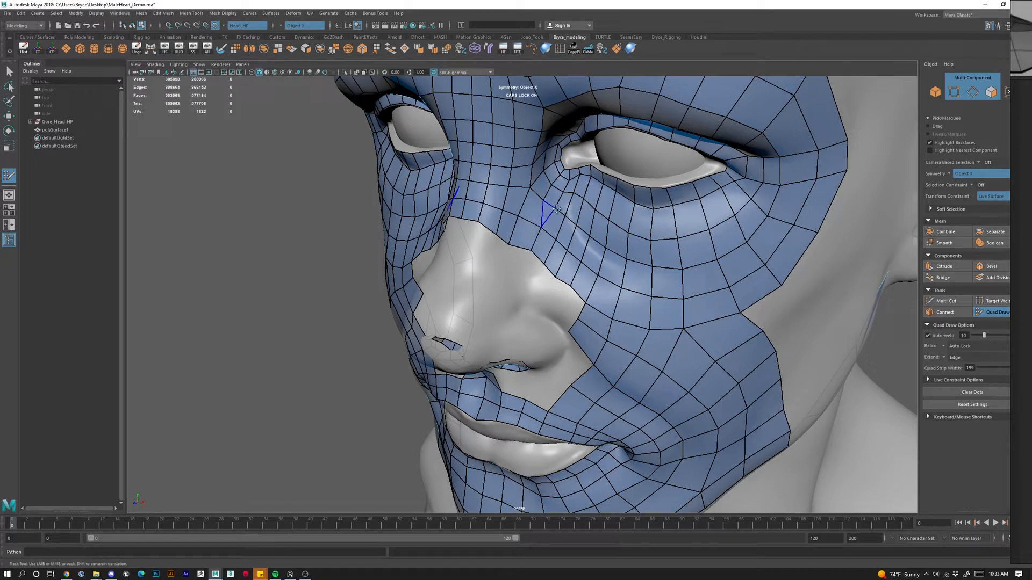
alt+middle_drag(592, 256, 614, 388)
key(ctrl+z)
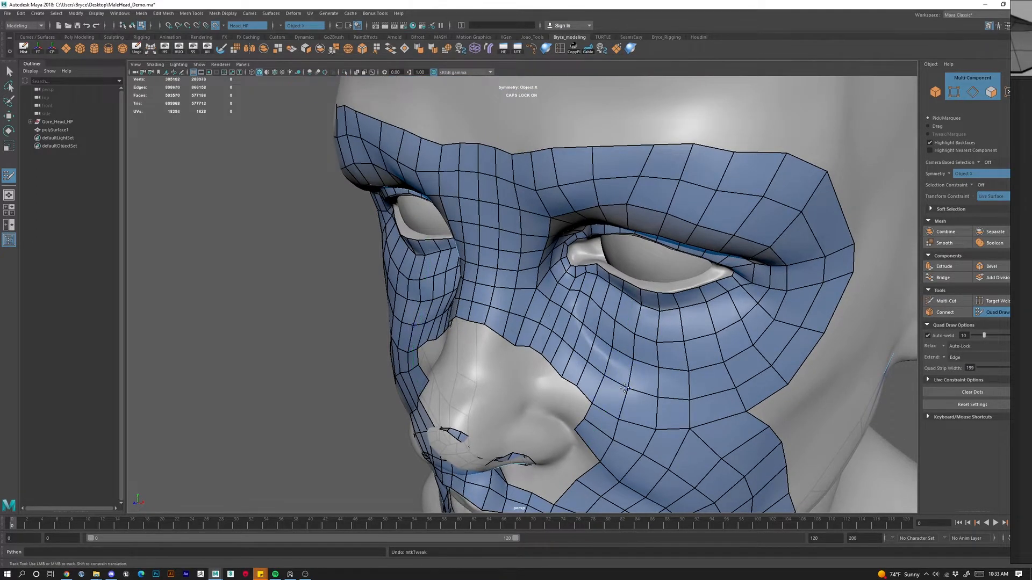
Fill the notch in the cheek rim beside the upper nostril wing with new quads and relax the surrounding cheek mesh.
alt+drag(681, 297, 522, 279)
alt+drag(456, 343, 452, 330)
click(447, 308)
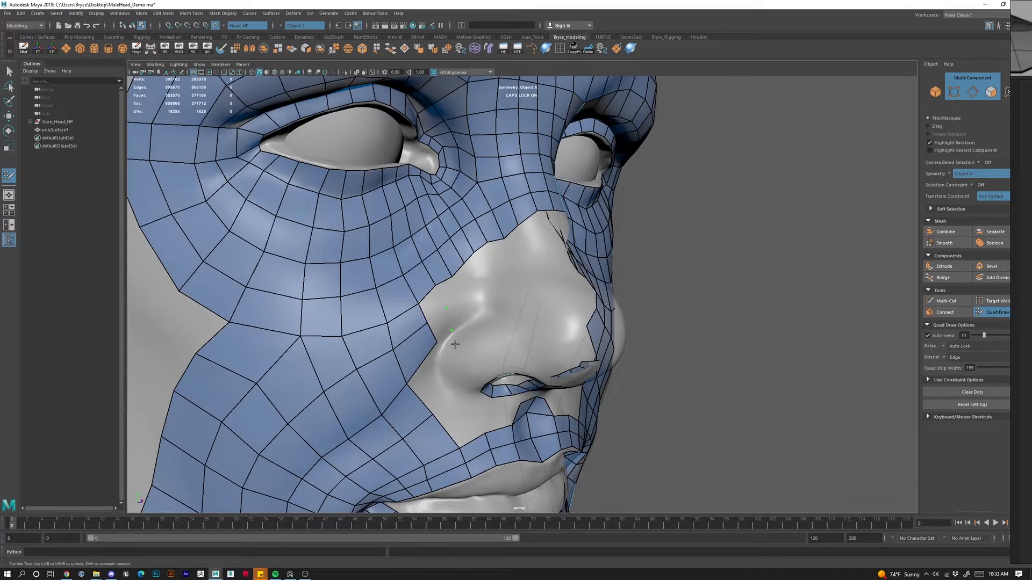
shift+click(440, 321)
key(ctrl+z)
shift+click(443, 332)
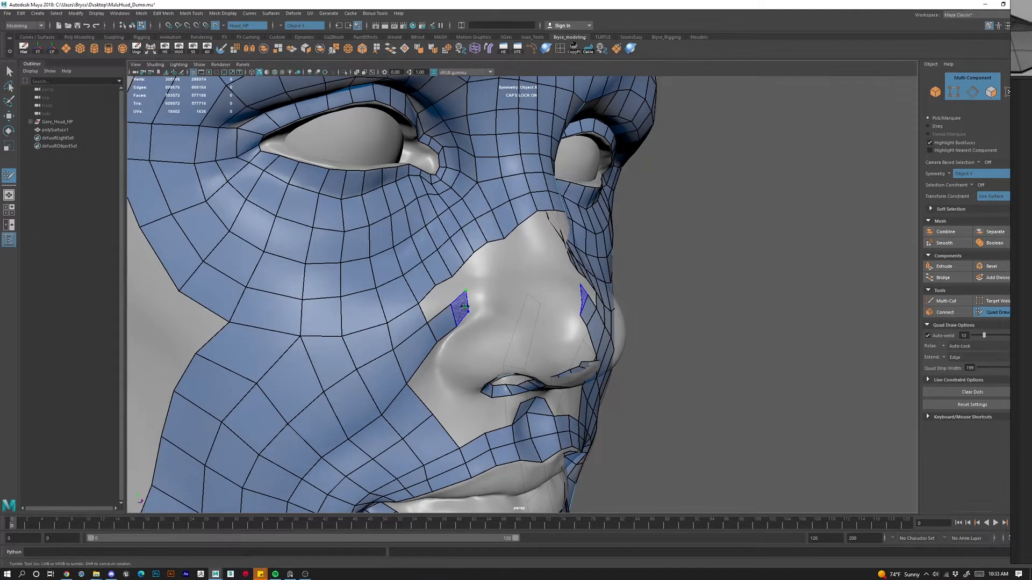
shift+click(467, 305)
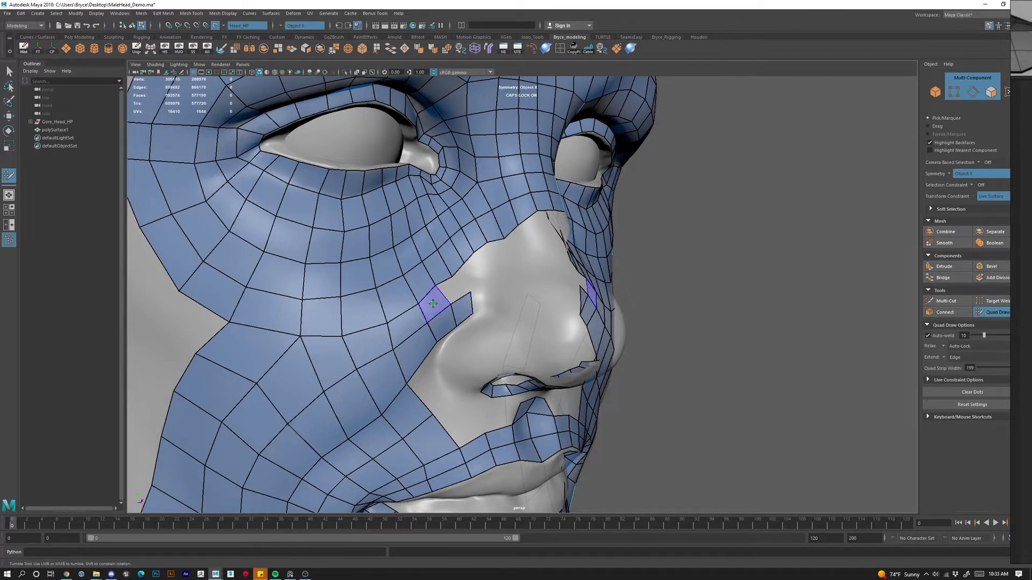
shift+click(434, 303)
shift+click(453, 291)
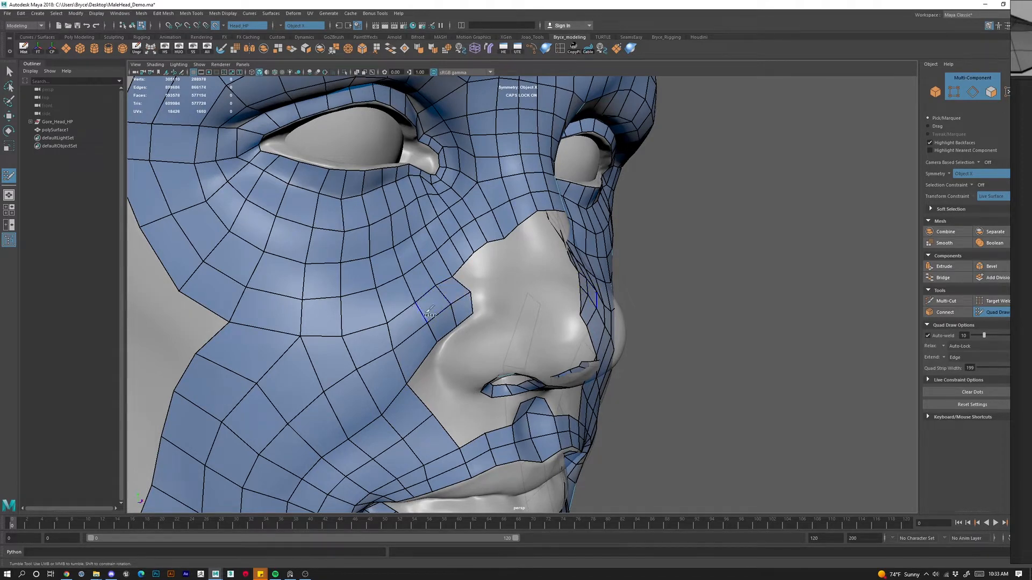
mouse_move(398, 330)
shift+mouse_down()
mouse_move(301, 373)
mouse_move(258, 355)
shift+mouse_up()
alt+drag(513, 314, 482, 308)
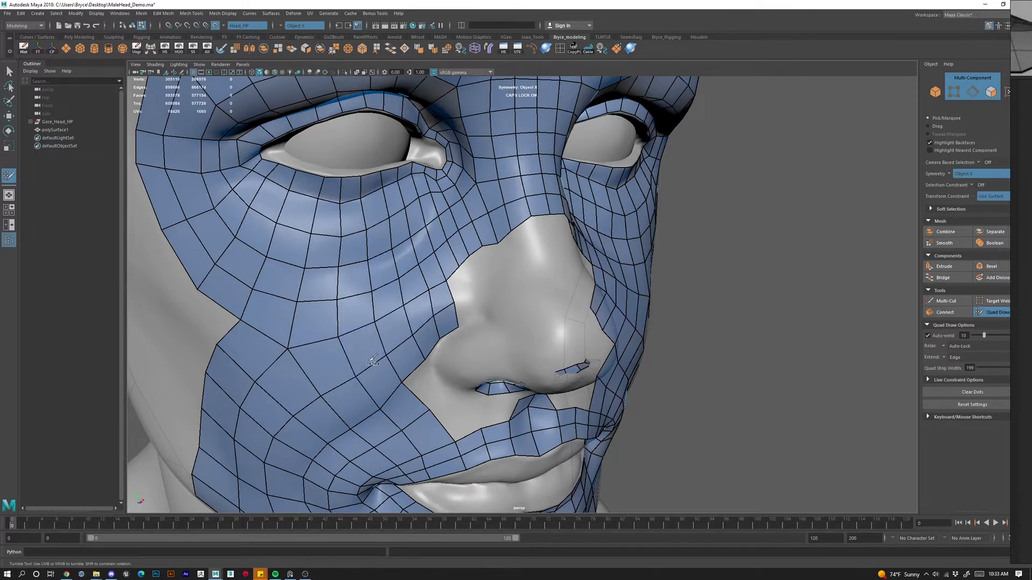
Add two small quads down the crease between the cheek and the nostril wing.
alt+drag(458, 299, 436, 293)
alt+drag(481, 322, 510, 309)
click(466, 327)
shift+click(454, 331)
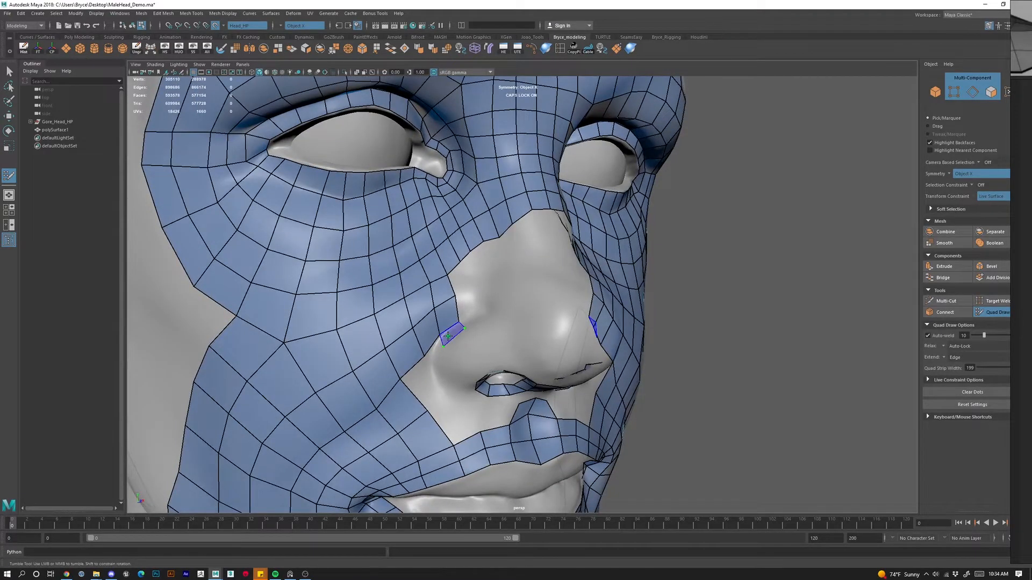
drag(449, 345, 454, 340)
shift+click(445, 358)
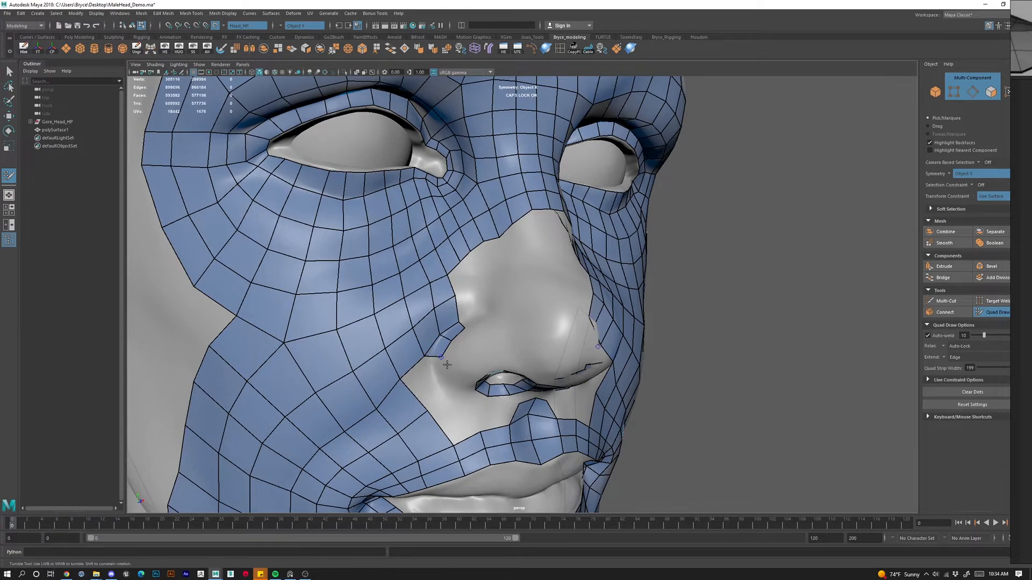
Reshape the crease quads beside the nostril wing and add a second row of two quads along their nose side.
scroll(447, 365, up, 3)
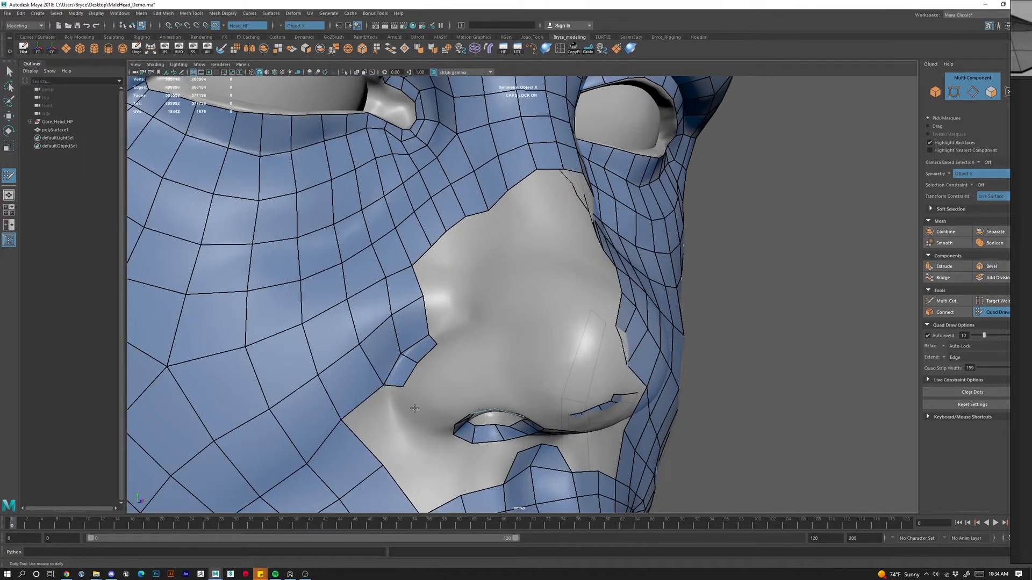
alt+drag(414, 408, 534, 319)
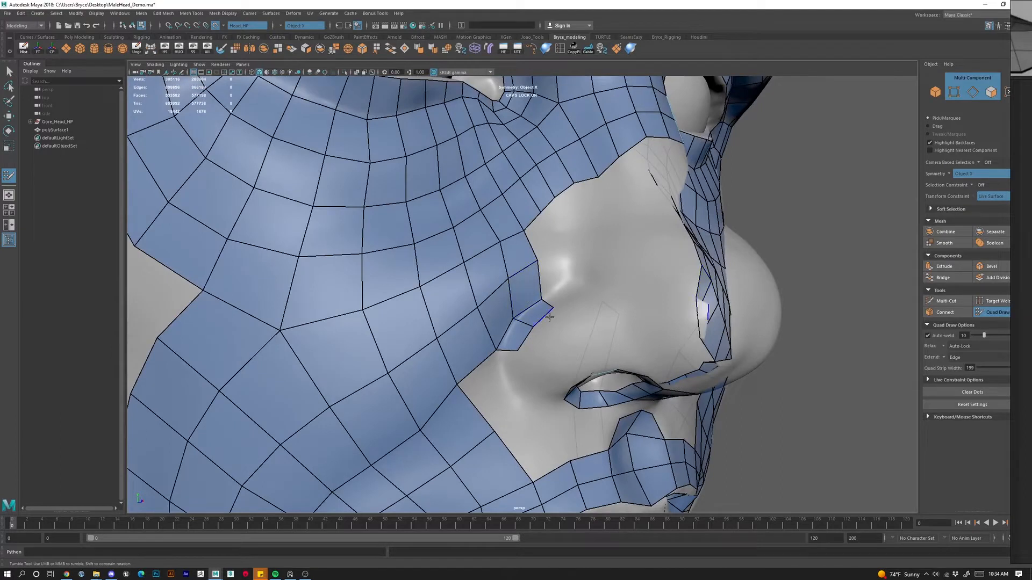
key(ctrl+z)
drag(531, 305, 485, 328)
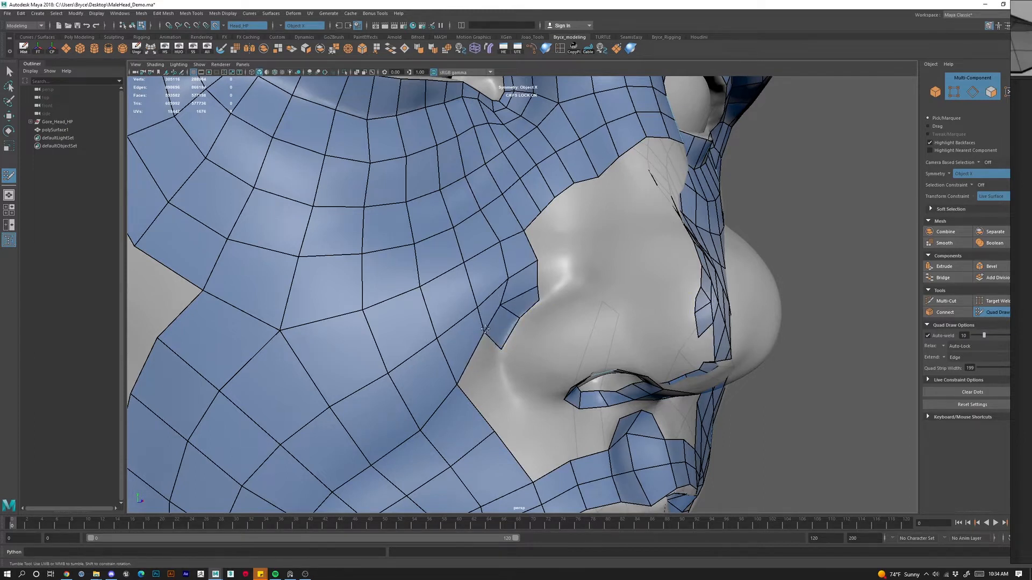
click(551, 307)
shift+click(538, 312)
click(525, 349)
shift+click(517, 335)
alt+drag(516, 335, 558, 344)
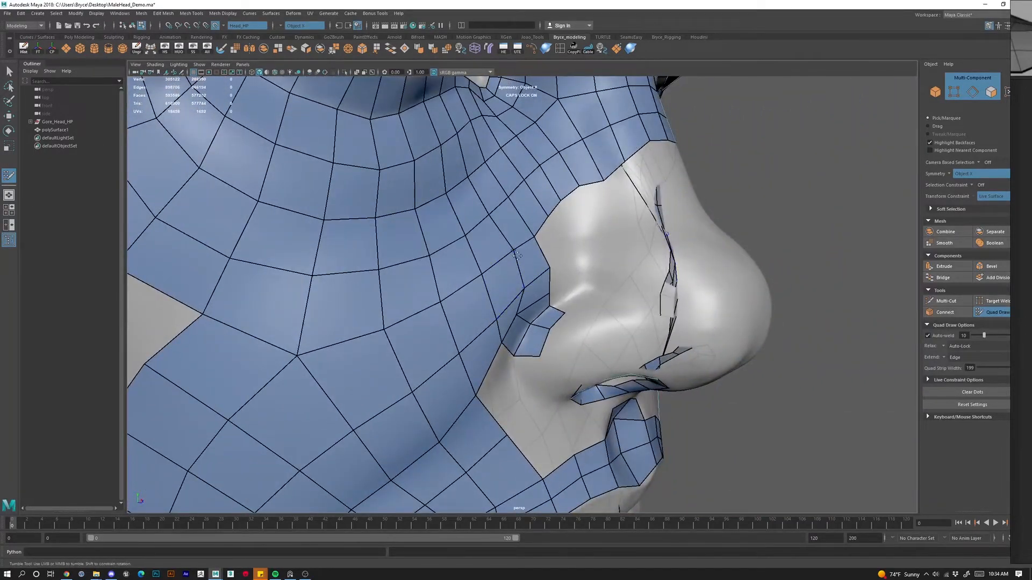
Extend the crease strip downward with a quad beside the nostril wing and weld its outer corner to the cheek rim.
alt+drag(488, 309, 492, 258)
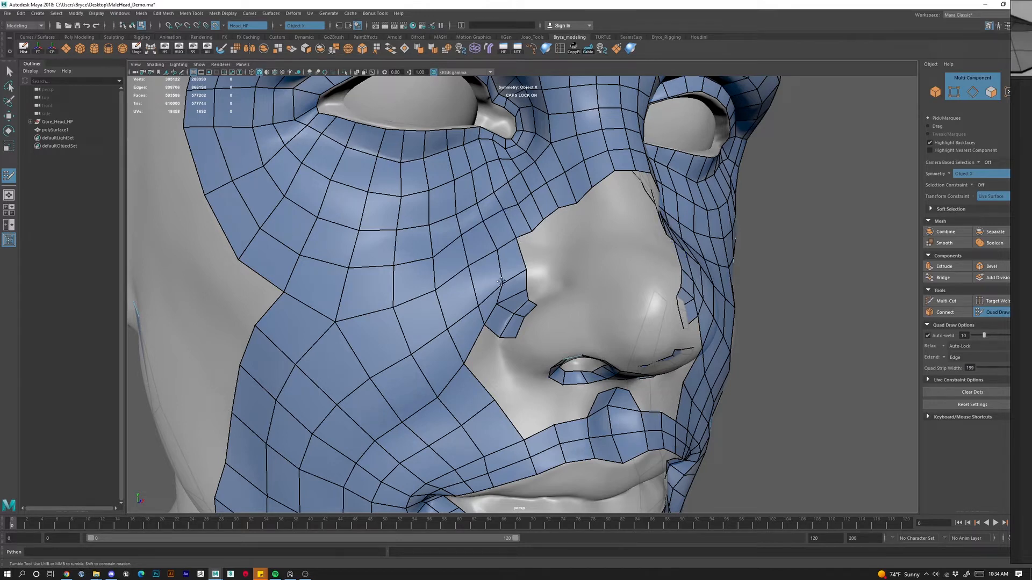
drag(480, 306, 416, 277)
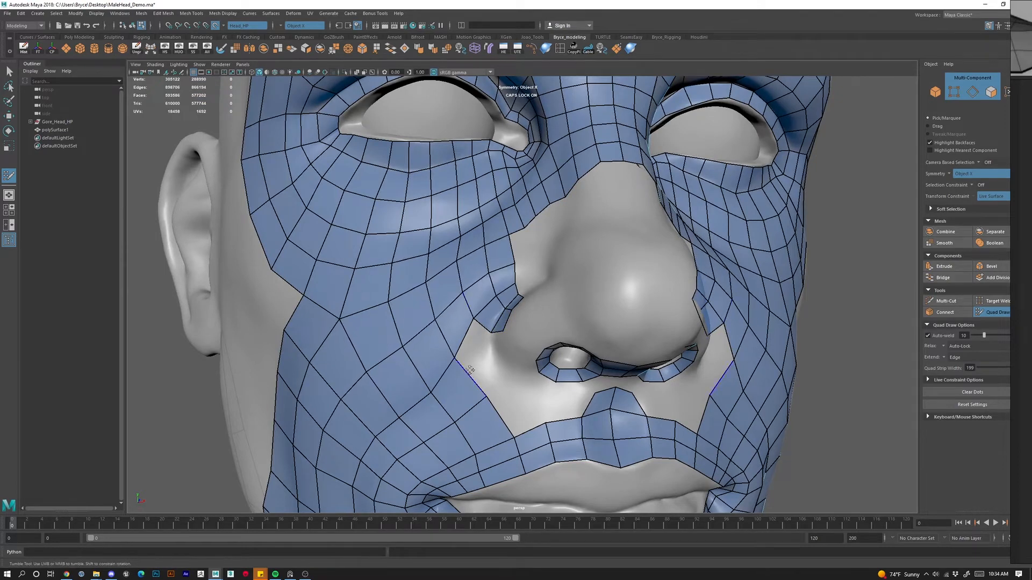
alt+right_drag(468, 370, 484, 377)
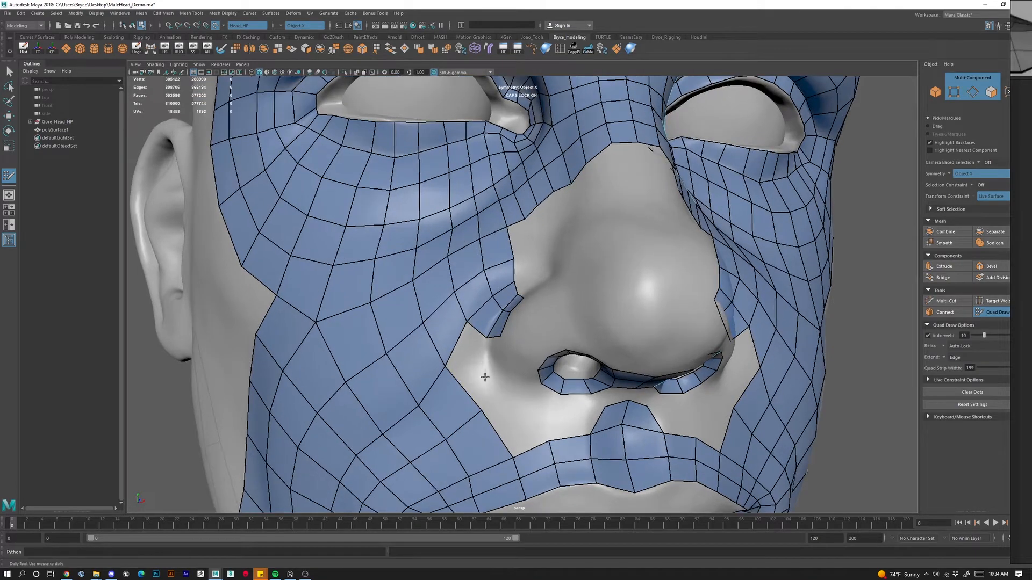
shift+click(469, 349)
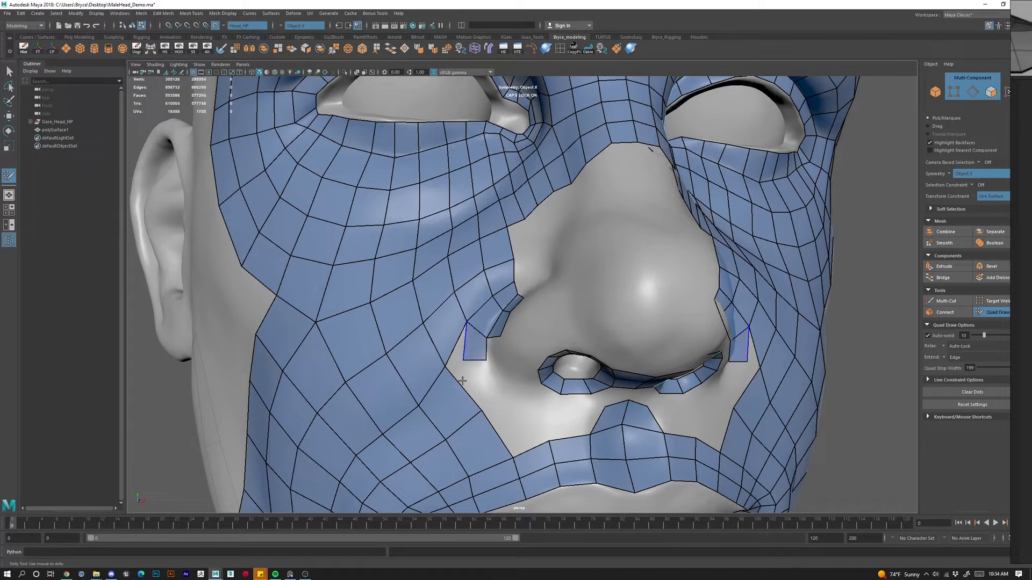
mouse_move(462, 367)
mouse_down()
mouse_move(448, 367)
mouse_move(467, 361)
mouse_up()
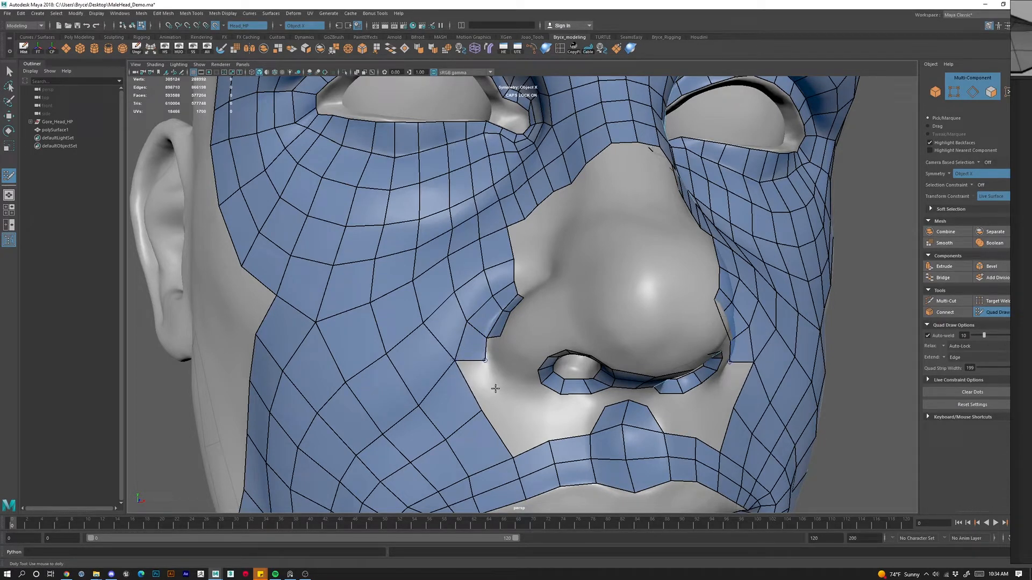
Continue the quad strip around the base of the nostril wing and close the gap to the cheek rim.
click(504, 380)
shift+click(486, 383)
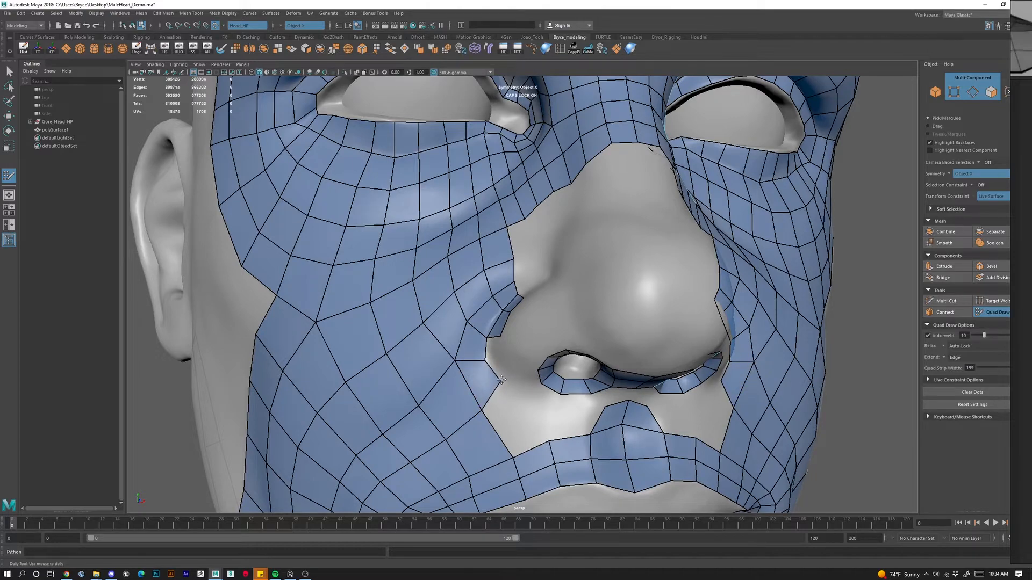
alt+drag(539, 392, 537, 352)
shift+click(537, 358)
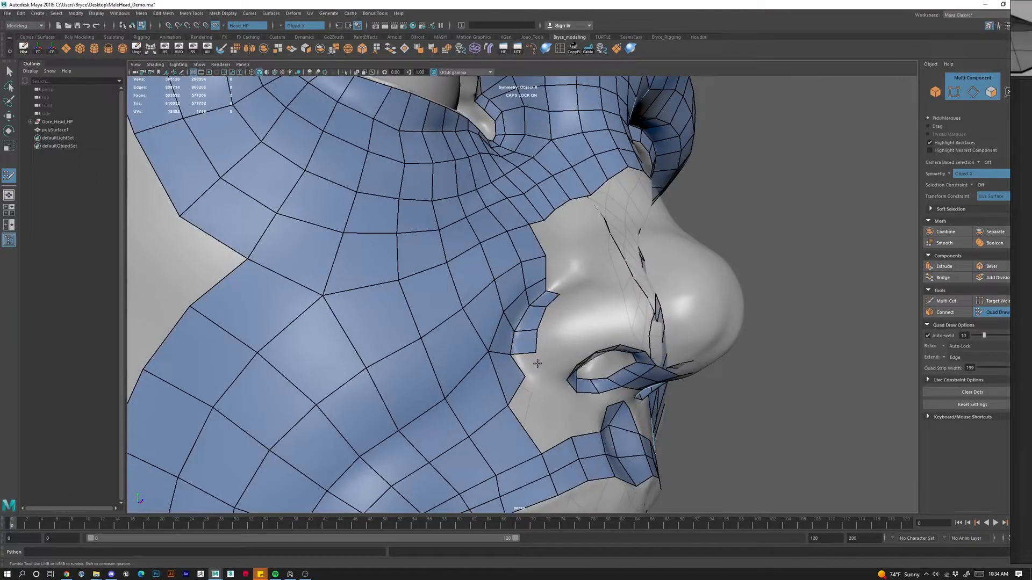
shift+click(528, 366)
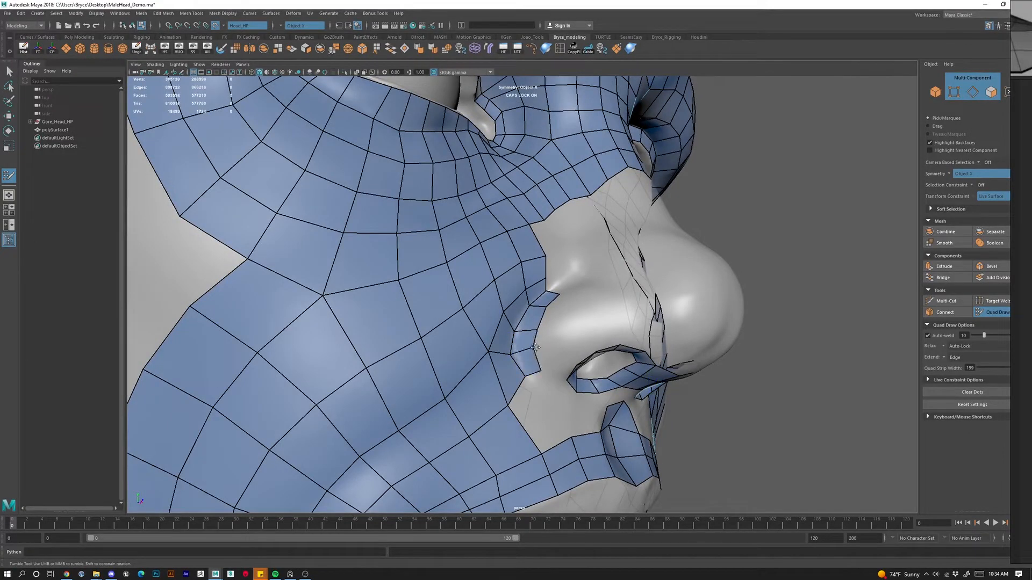
Build a strip of quads from the top of the nostril wing across the nose to the centre line above the tip.
alt+drag(595, 285, 543, 323)
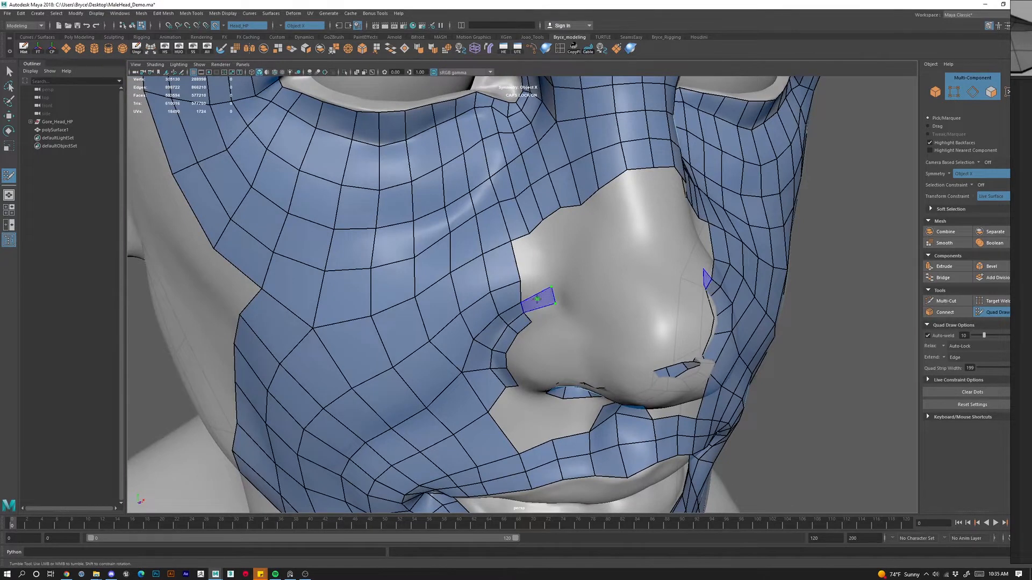
shift+click(557, 300)
shift+click(571, 292)
alt+drag(571, 293, 604, 334)
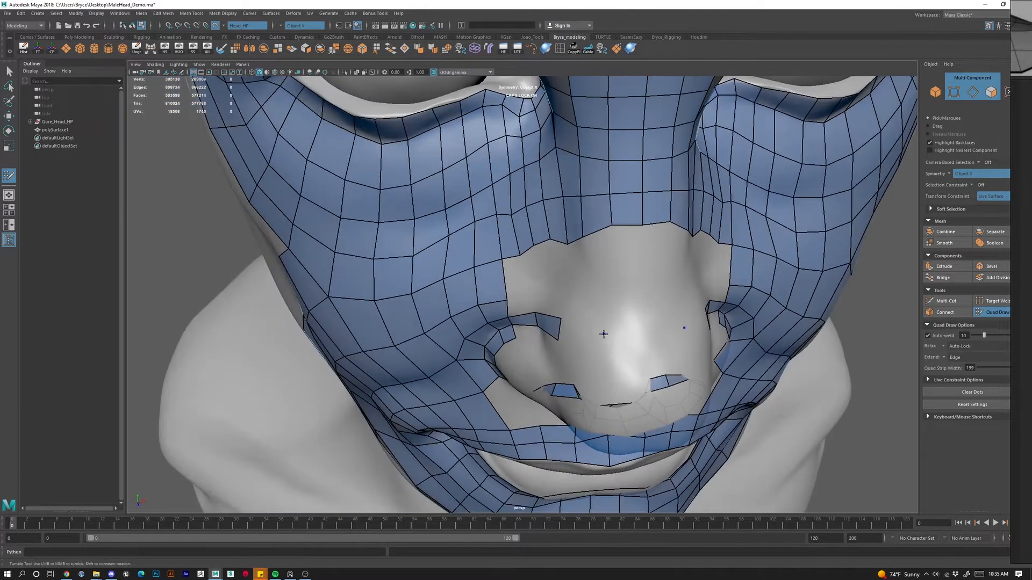
shift+click(584, 327)
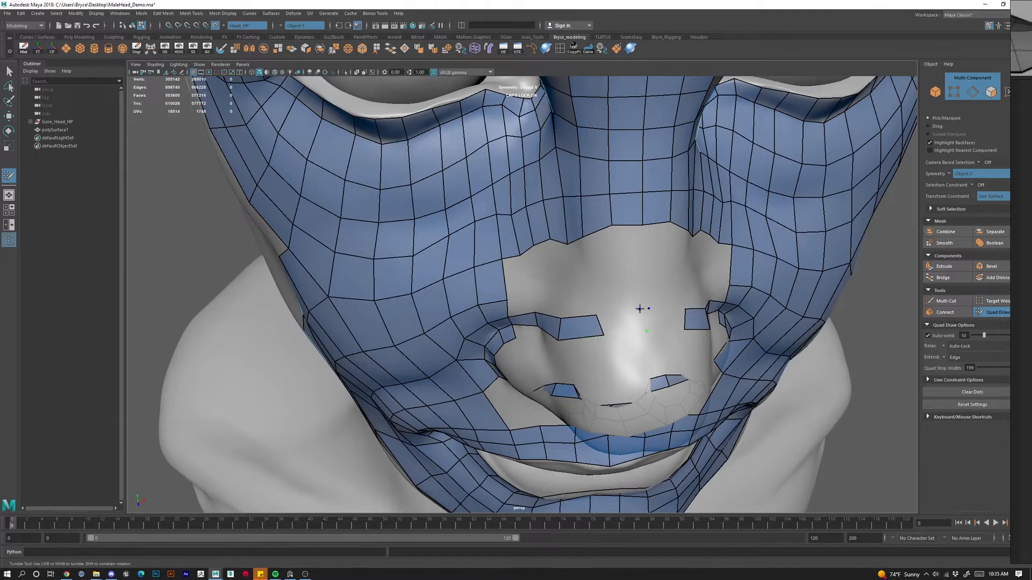
shift+click(642, 308)
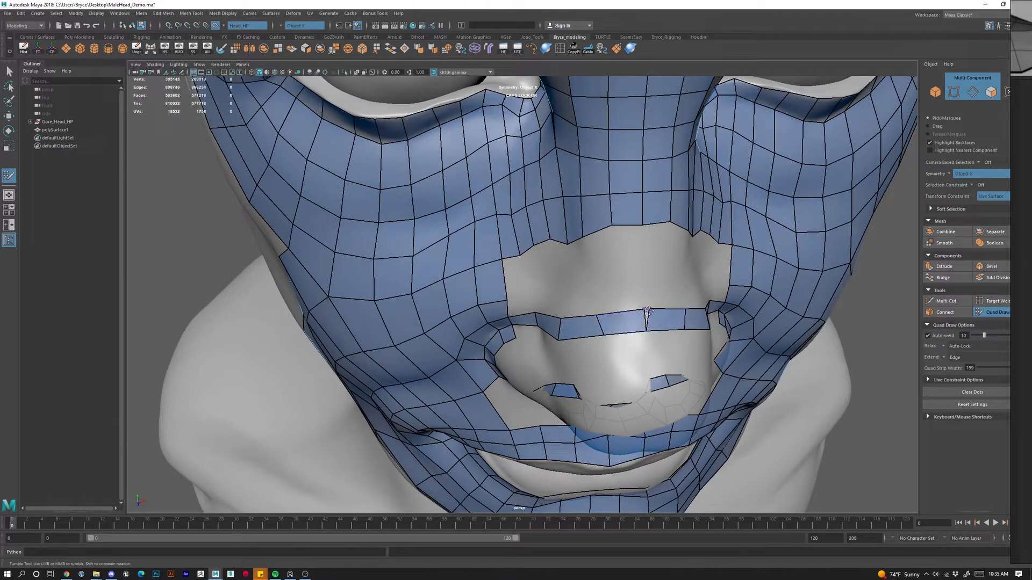
alt+drag(642, 310, 556, 376)
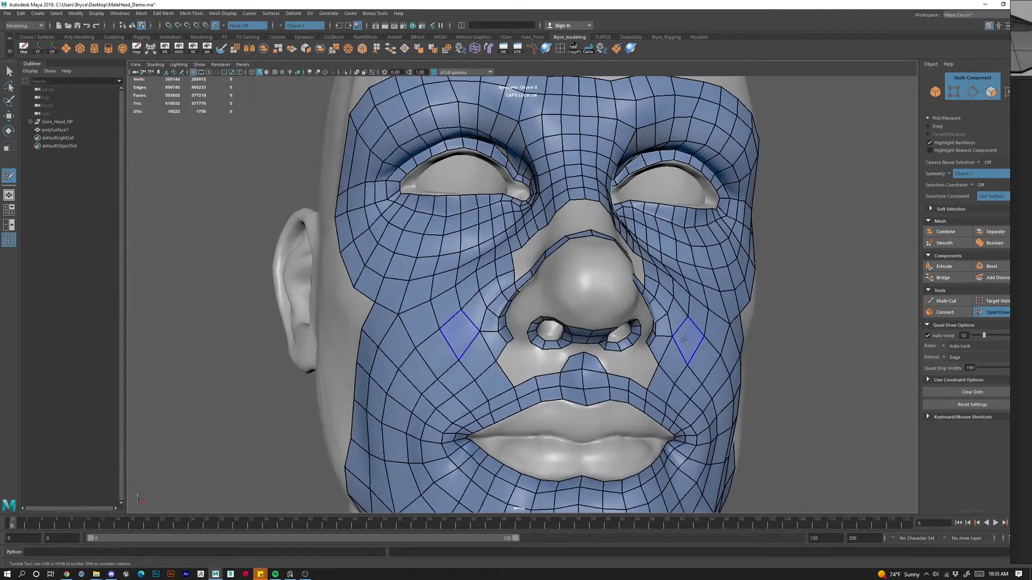
Fill the gap between the nostril wing's base and the upper-lip rim with quads, extending the upper row inward to below the nostril.
scroll(683, 338, up, 5)
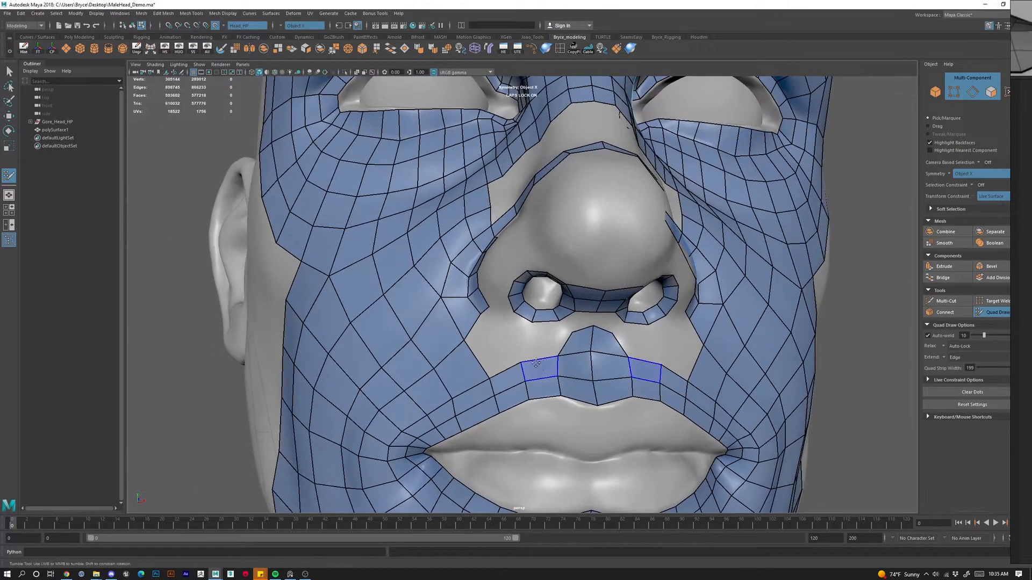
shift+click(515, 335)
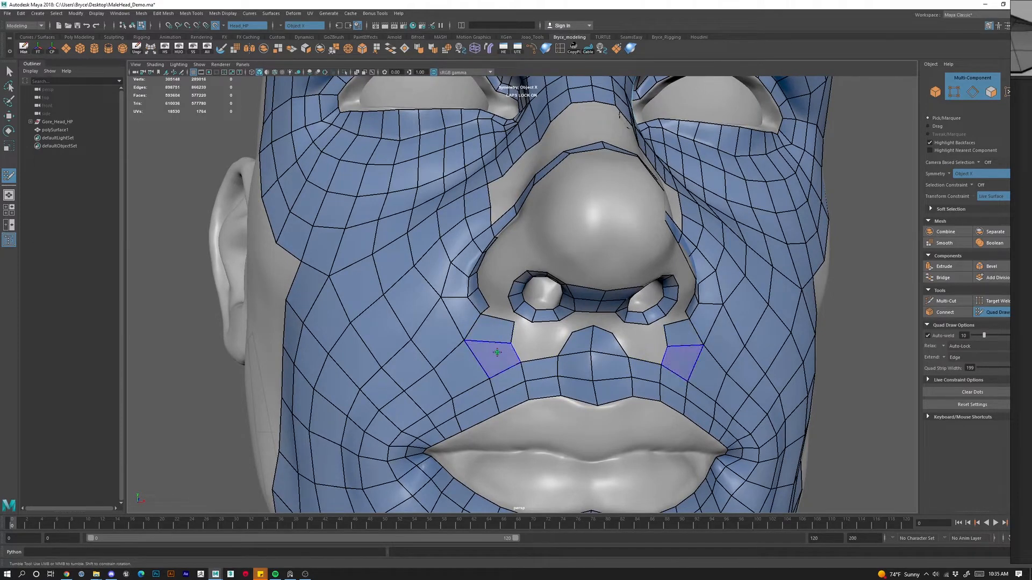
shift+click(514, 343)
shift+click(530, 341)
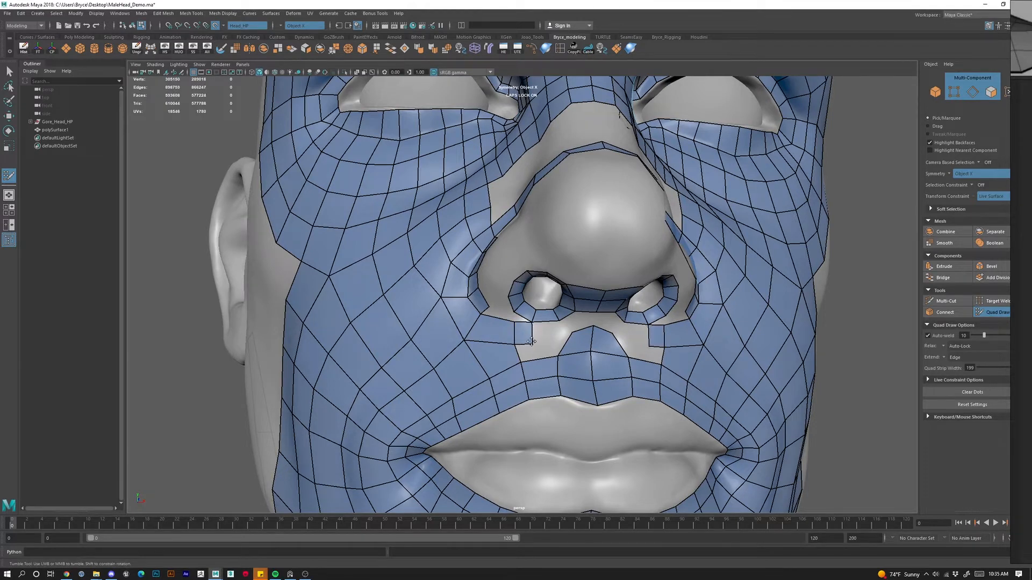
scroll(551, 350, up, 3)
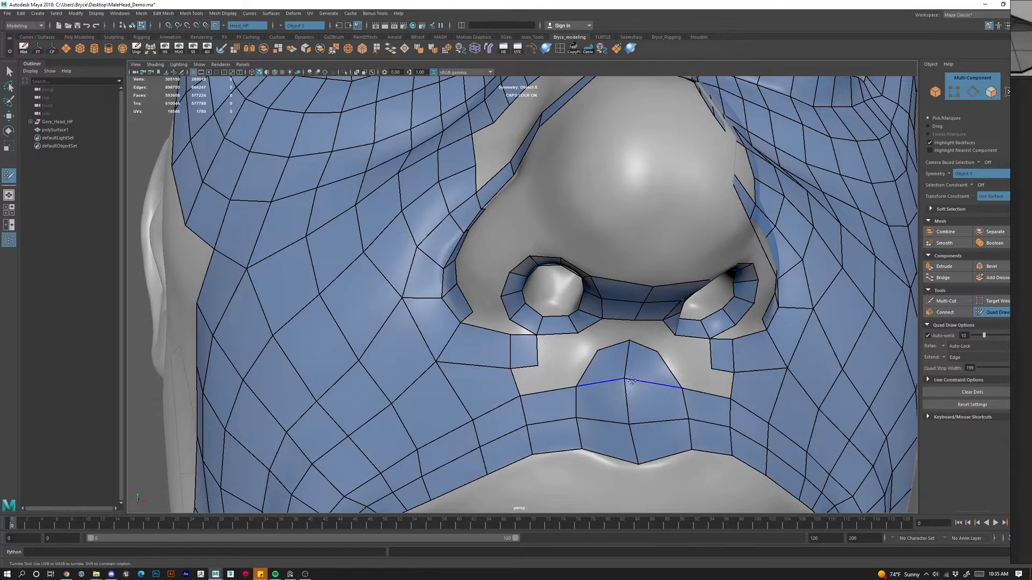
Delete the peaked faces above the centre of the upper lip and close the quad row beneath them at the centre line.
scroll(632, 381, down, 8)
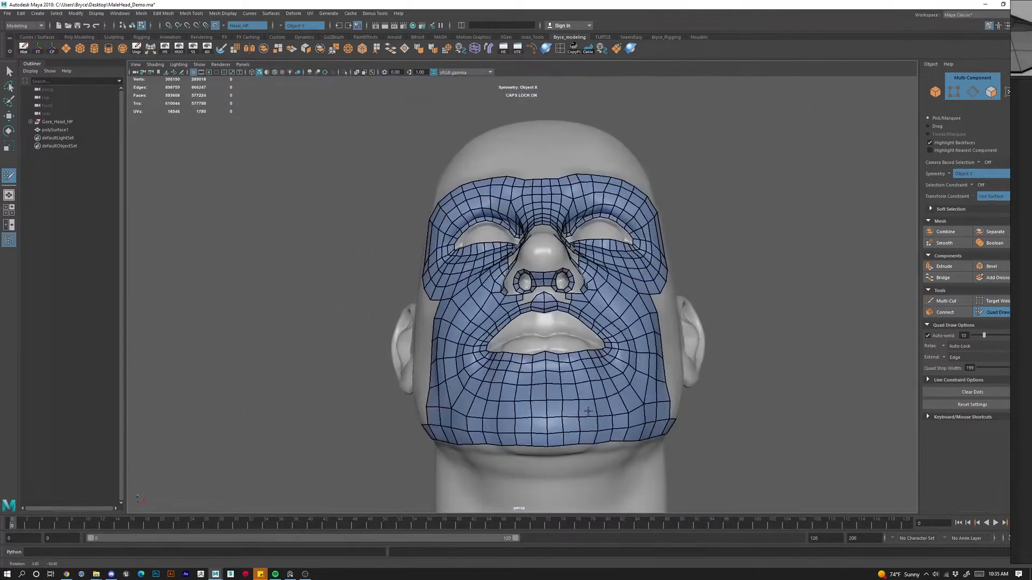
alt+drag(588, 411, 588, 408)
alt+right_drag(588, 409, 639, 395)
alt+drag(516, 349, 591, 399)
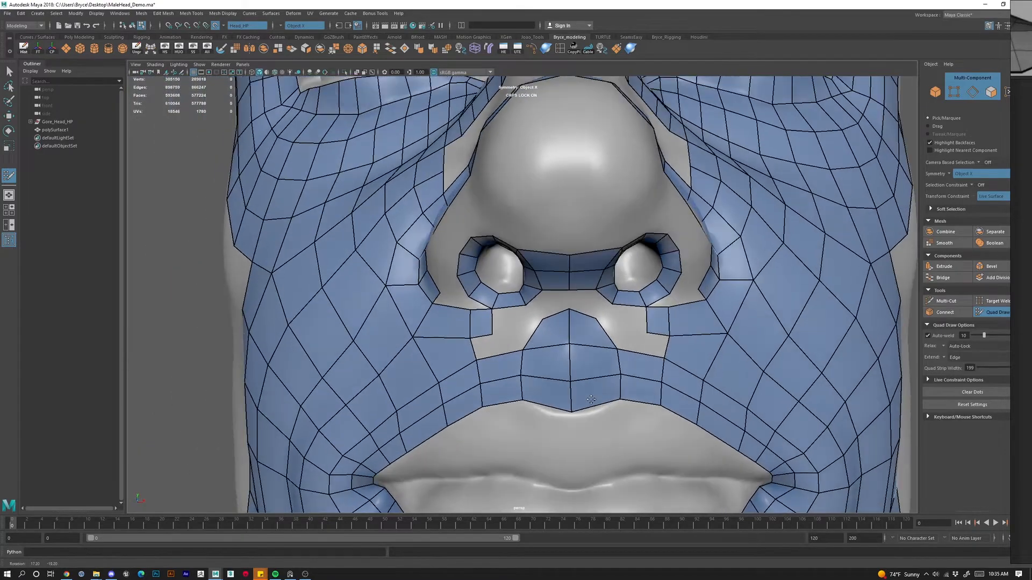
mouse_move(556, 336)
ctrl+shift+mouse_down()
mouse_move(588, 340)
mouse_move(556, 369)
mouse_move(603, 435)
mouse_move(606, 413)
ctrl+shift+mouse_up()
alt+right_drag(565, 419, 592, 414)
alt+drag(592, 414, 582, 405)
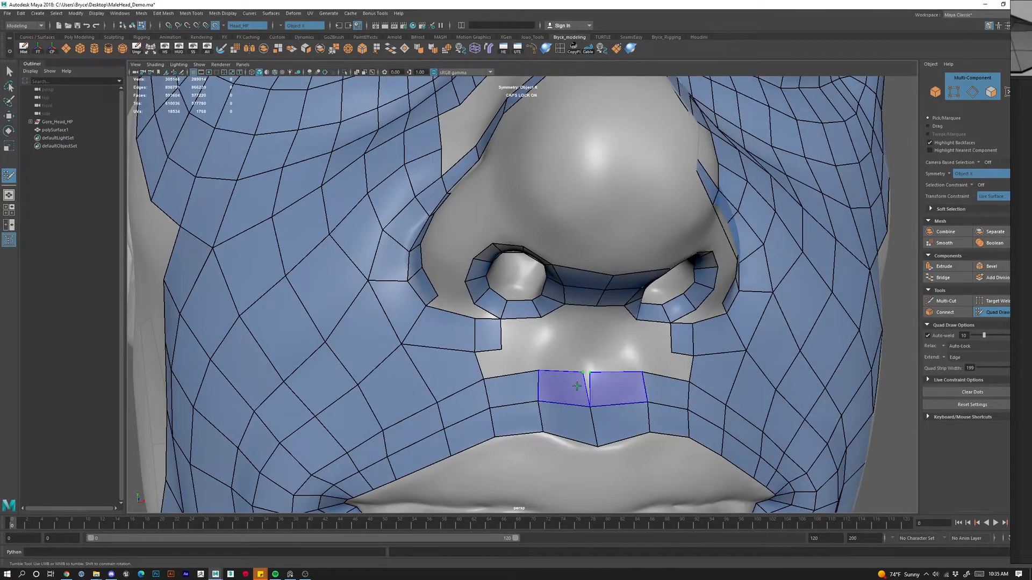
shift+click(584, 376)
Remove the small quad below the nostril and add a row of quads along the upper-lip rim to the centre line.
ctrl+shift+click(488, 344)
shift+click(522, 359)
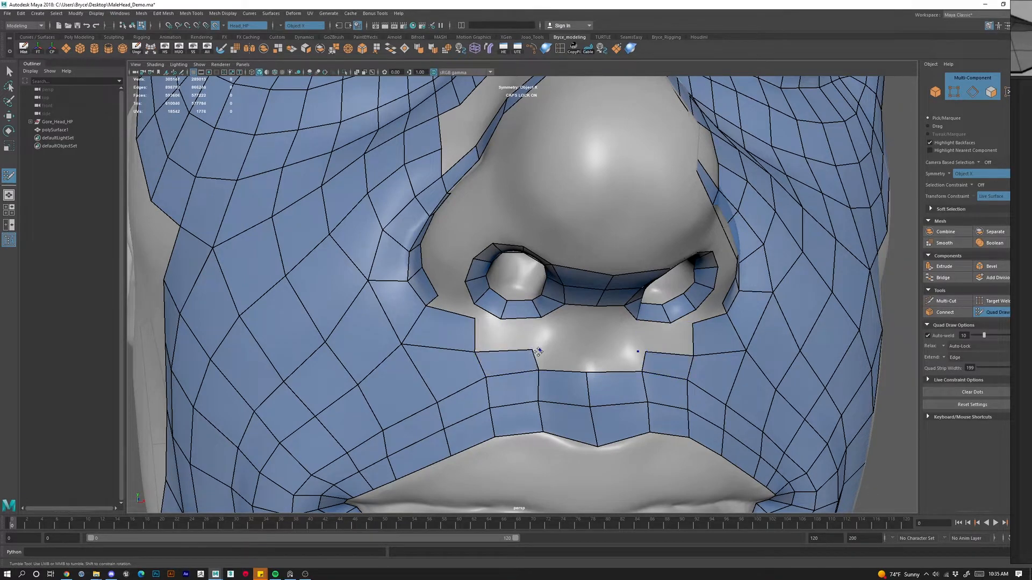
shift+click(585, 355)
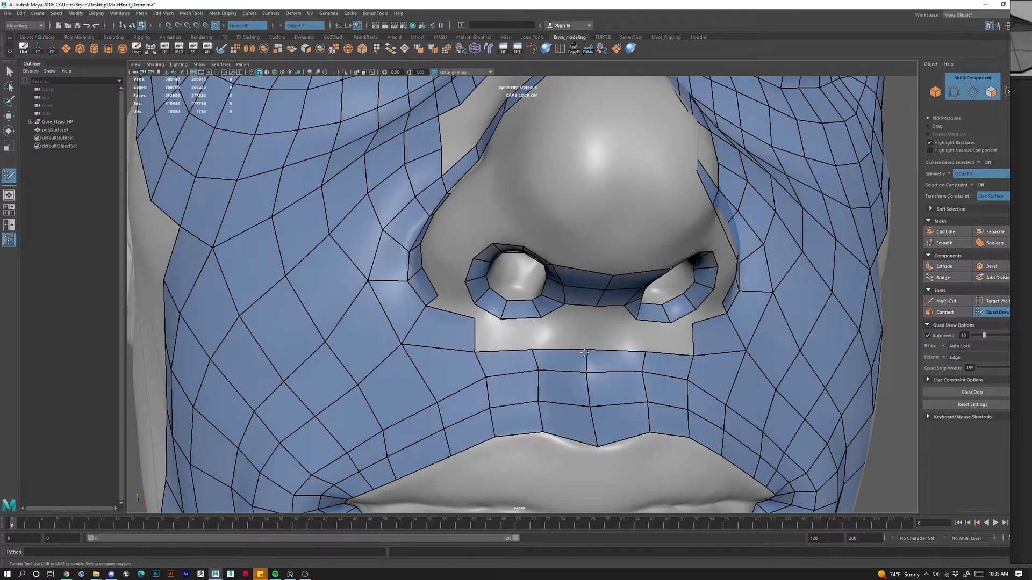
drag(585, 353, 585, 362)
mouse_move(585, 362)
alt+right_down()
mouse_move(538, 393)
mouse_move(629, 443)
mouse_move(612, 445)
alt+right_up()
alt+middle_drag(611, 445, 583, 402)
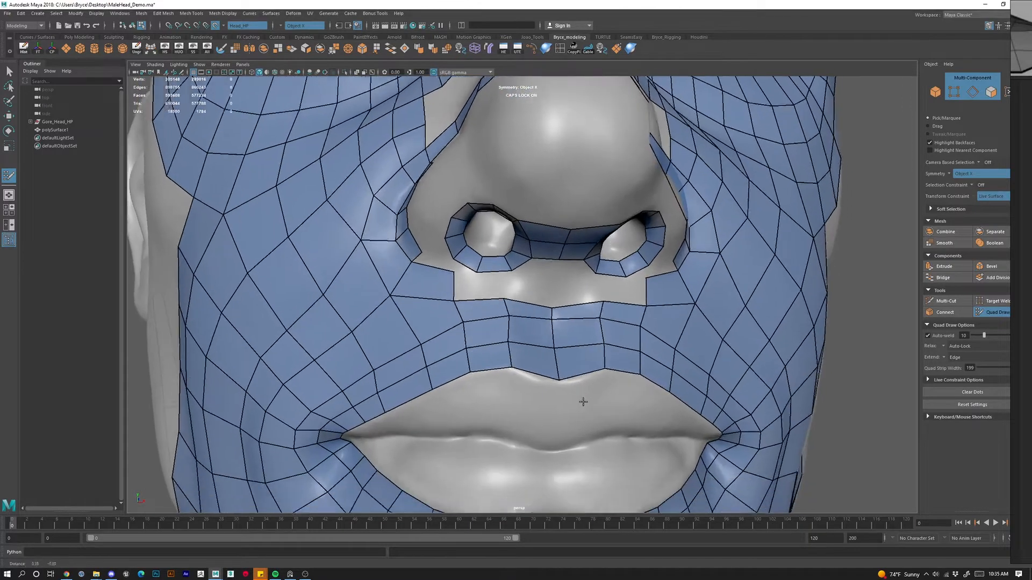
alt+right_drag(583, 402, 573, 419)
alt+drag(573, 419, 566, 427)
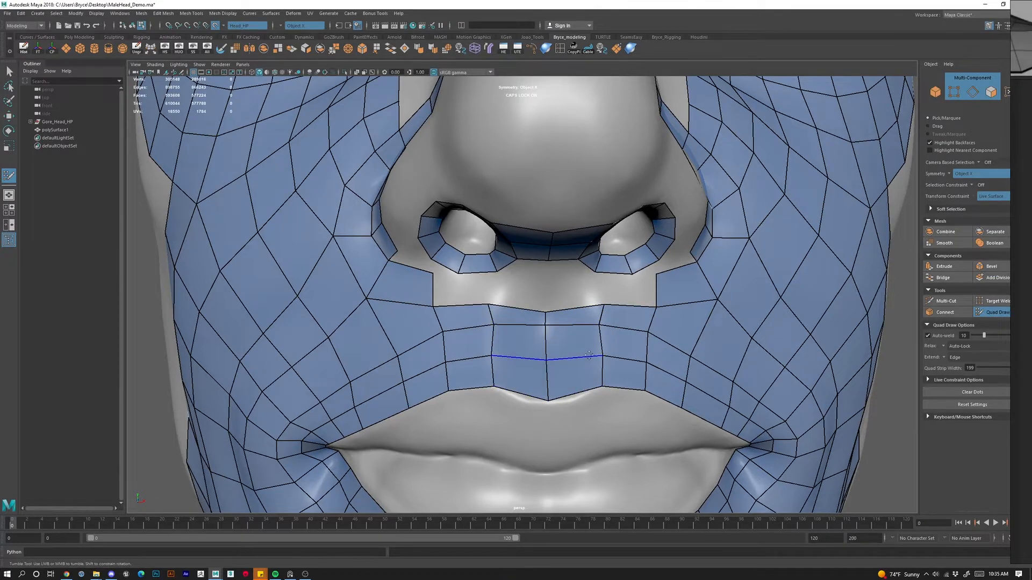
alt+right_drag(557, 403, 518, 332)
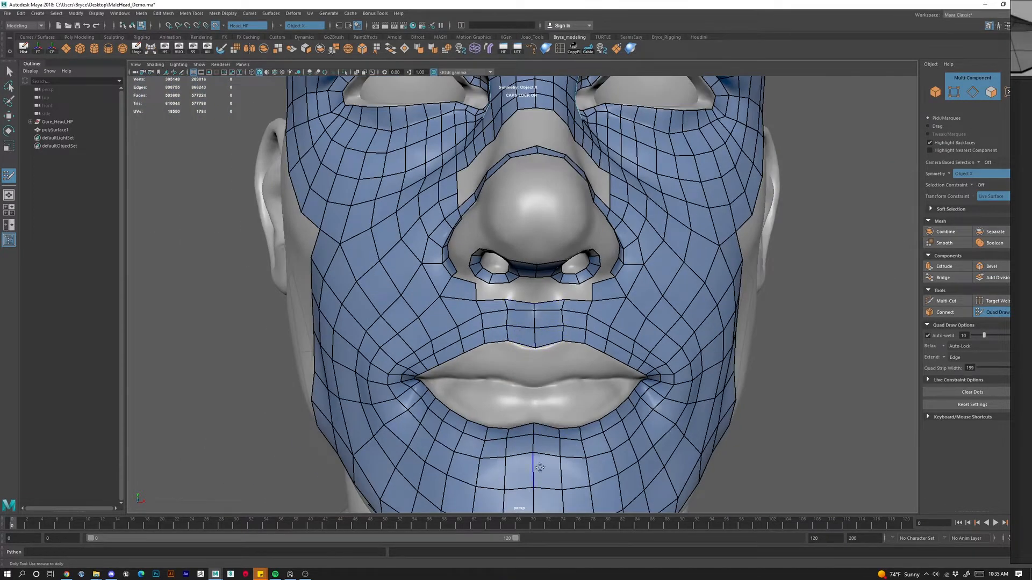
alt+drag(553, 433, 504, 304)
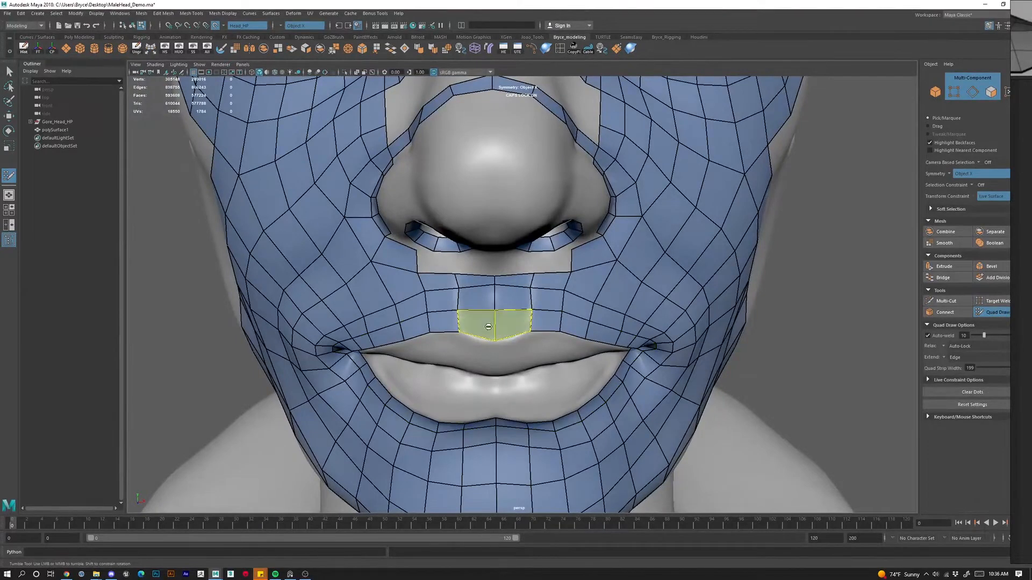
Replace the centre quads above the lip with angled philtrum quads split into narrower columns, filling the diamond-shaped gap between them.
ctrl+shift+click(481, 328)
shift+click(476, 325)
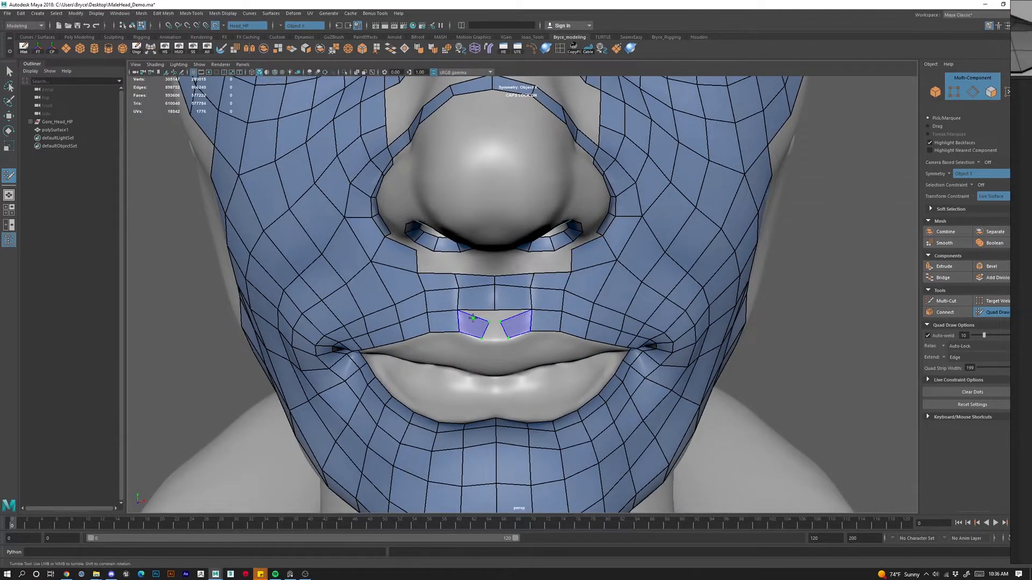
drag(482, 338, 490, 340)
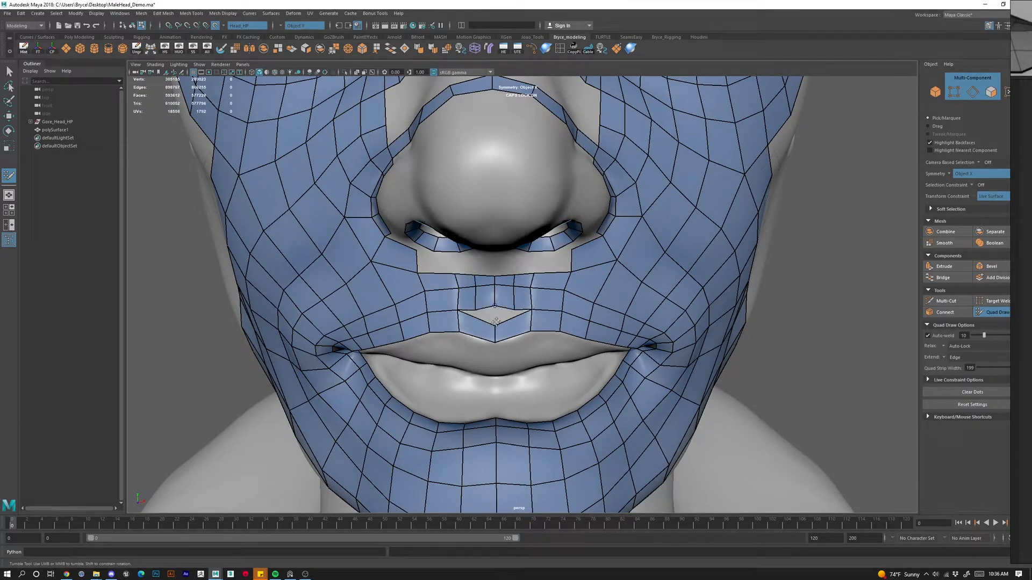
scroll(496, 321, up, 5)
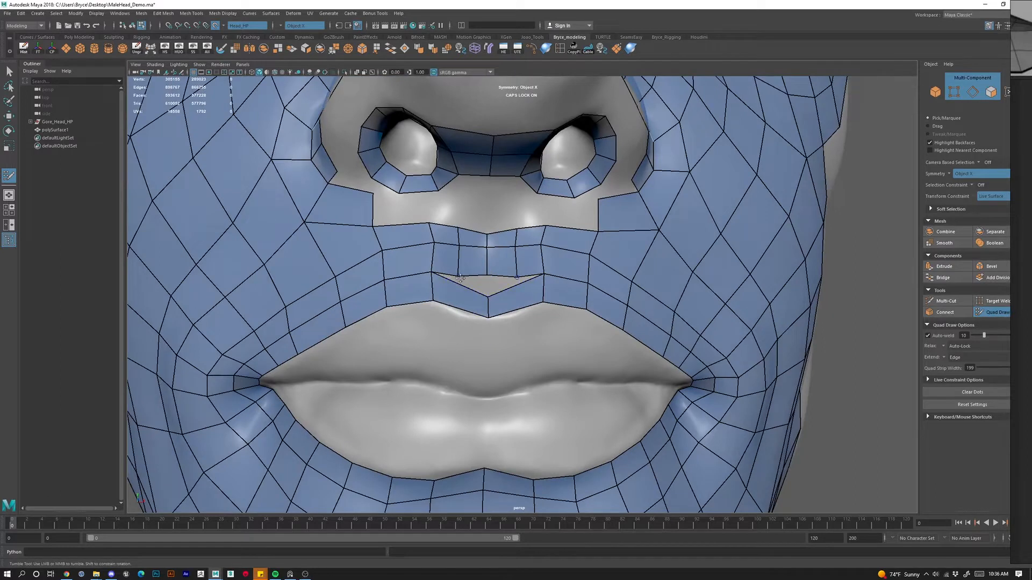
drag(460, 277, 463, 269)
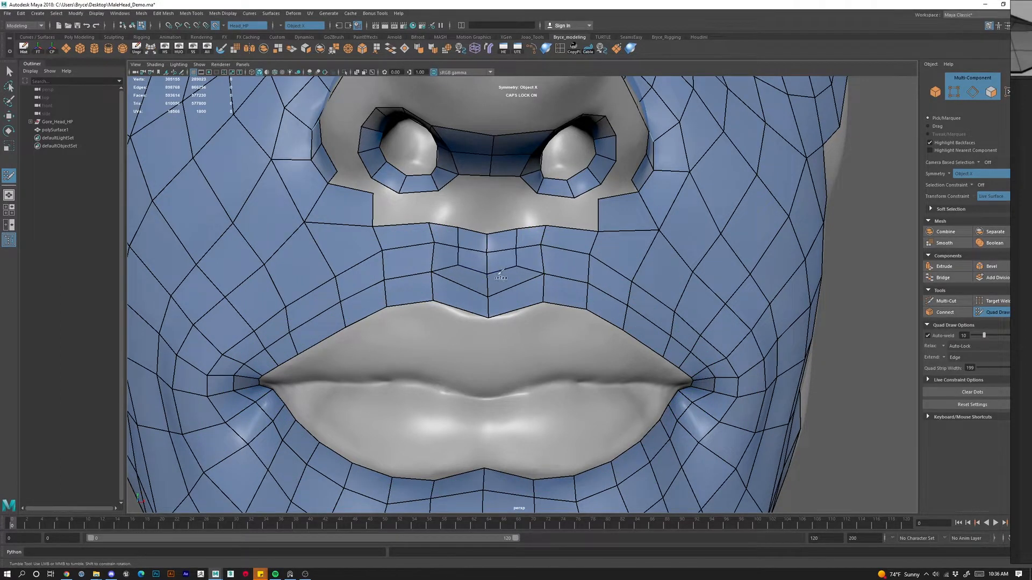
Bridge the top of the philtrum to the strip between the nostrils with quads on both sides of the centre line.
scroll(507, 310, down, 3)
mouse_move(507, 310)
alt+mouse_down()
mouse_move(626, 317)
mouse_move(492, 324)
alt+mouse_up()
alt+right_drag(491, 324, 529, 321)
alt+drag(483, 317, 442, 295)
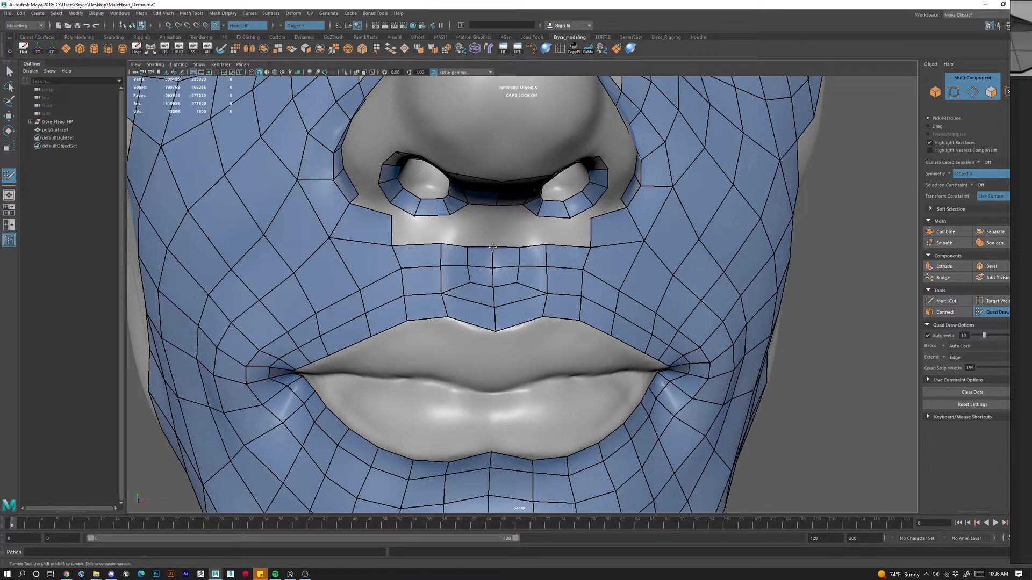
alt+drag(504, 238, 470, 285)
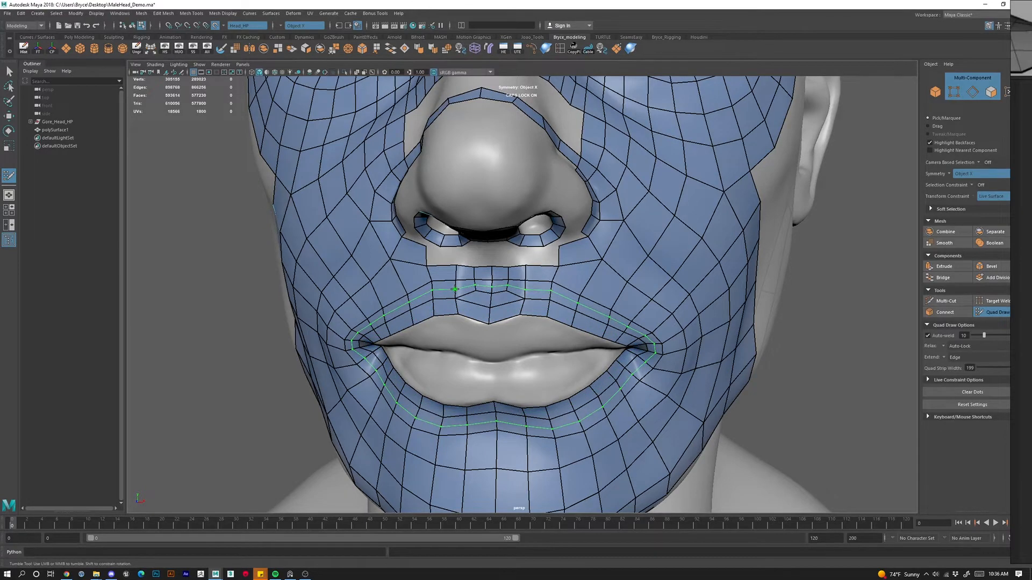
alt+drag(512, 306, 570, 301)
alt+right_drag(571, 301, 524, 301)
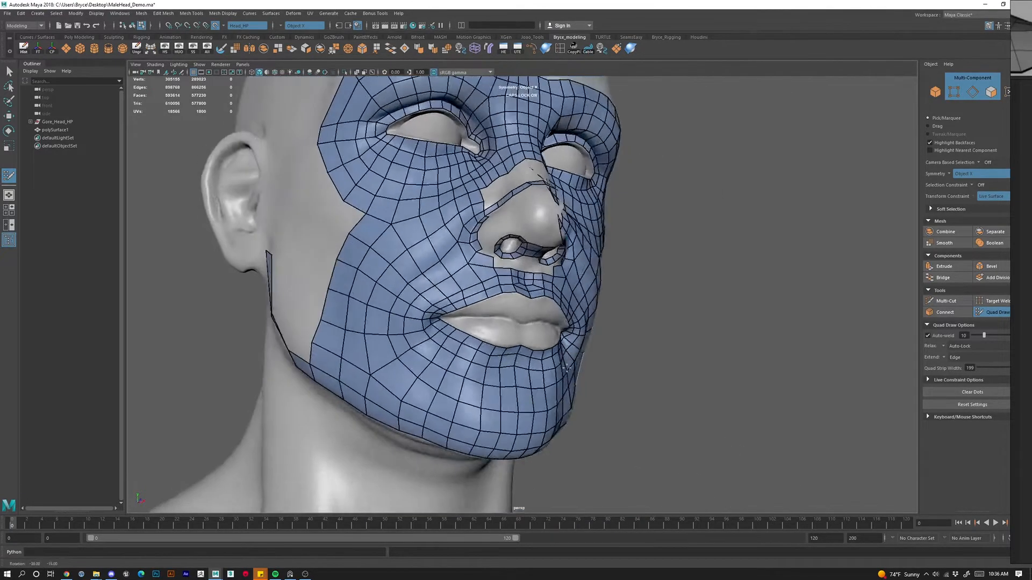
alt+drag(524, 301, 532, 307)
alt+right_drag(532, 306, 575, 297)
alt+drag(575, 298, 495, 285)
shift+click(480, 264)
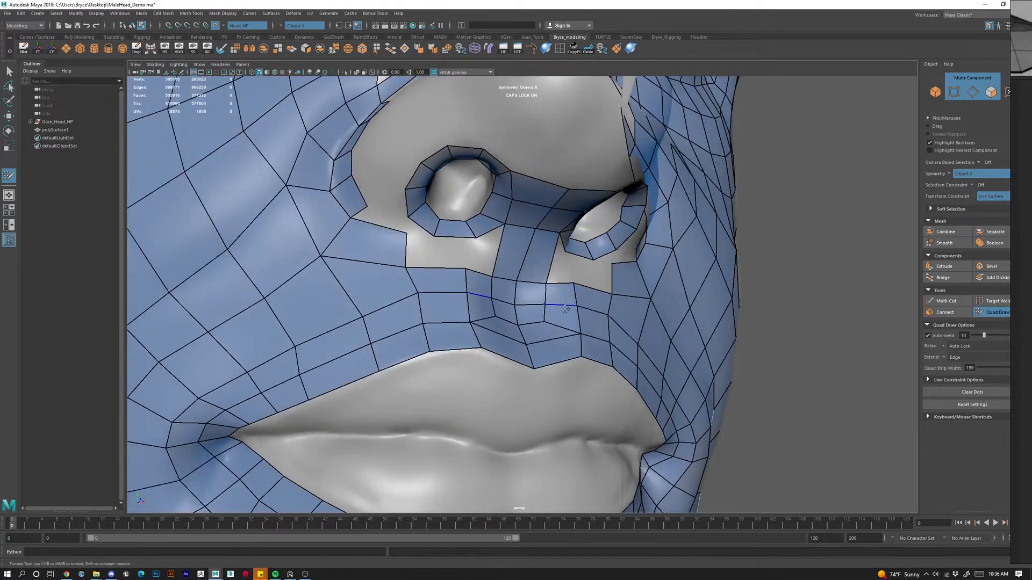
mouse_move(566, 311)
alt+mouse_down()
mouse_move(636, 317)
mouse_move(570, 311)
alt+mouse_up()
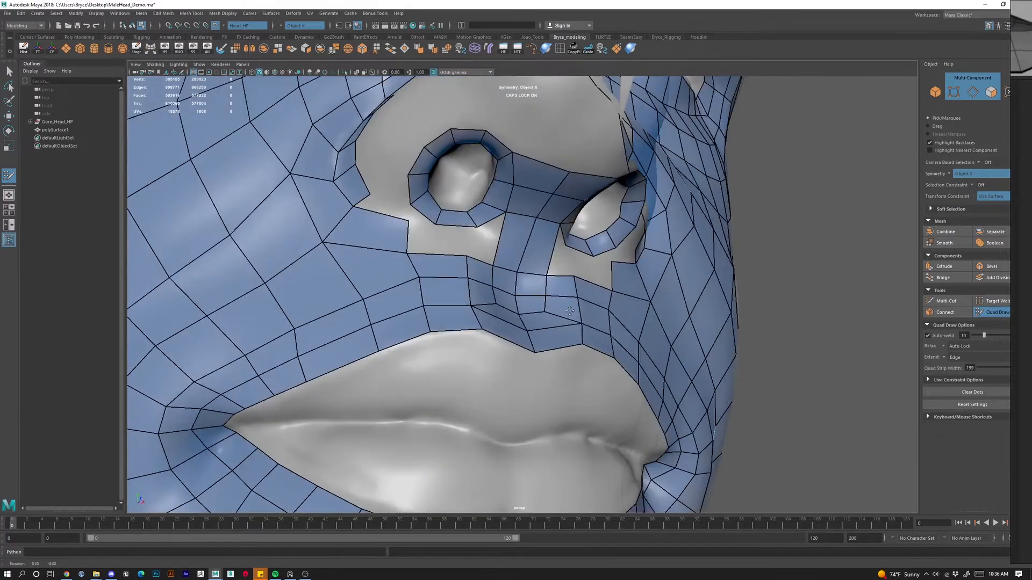
Insert an edge loop across the new strip between the philtrum and the base of the nose.
ctrl+click(531, 238)
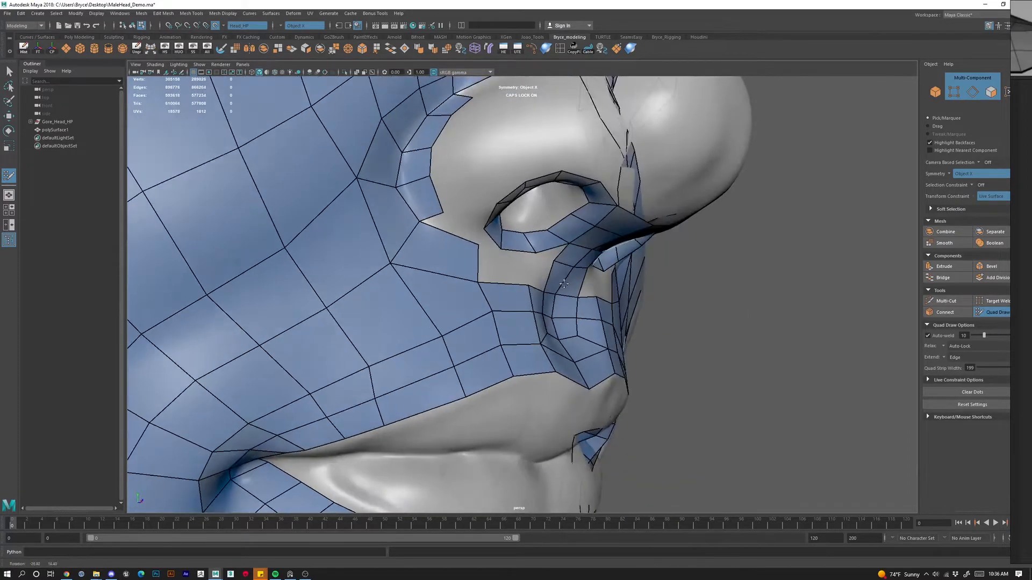
alt+drag(516, 261, 473, 264)
key(ctrl+z)
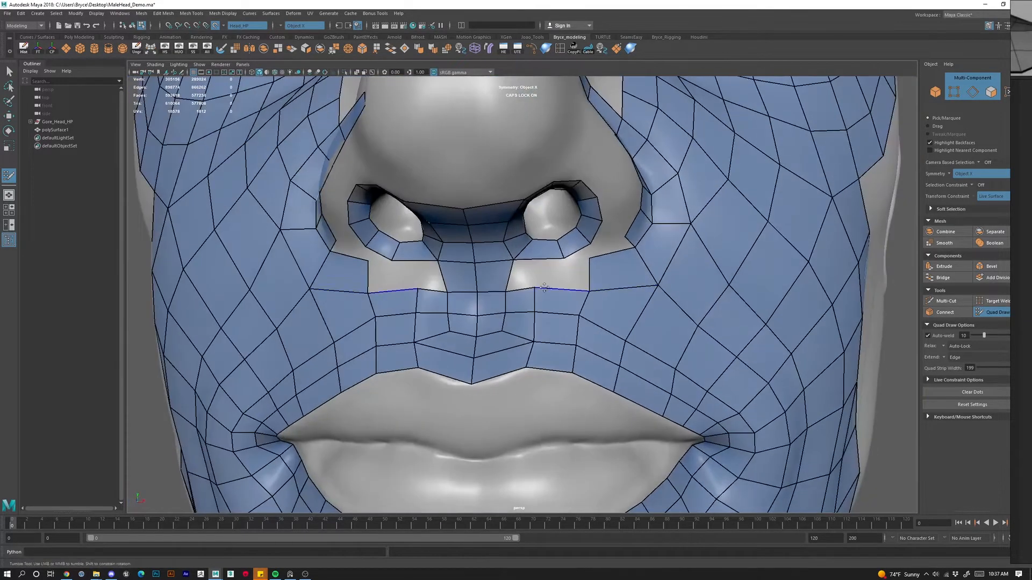
Adjust the upper-lip rim vertex below the nostril and fill the gap beneath the nostril with quads out to the wing's base.
drag(530, 288, 542, 288)
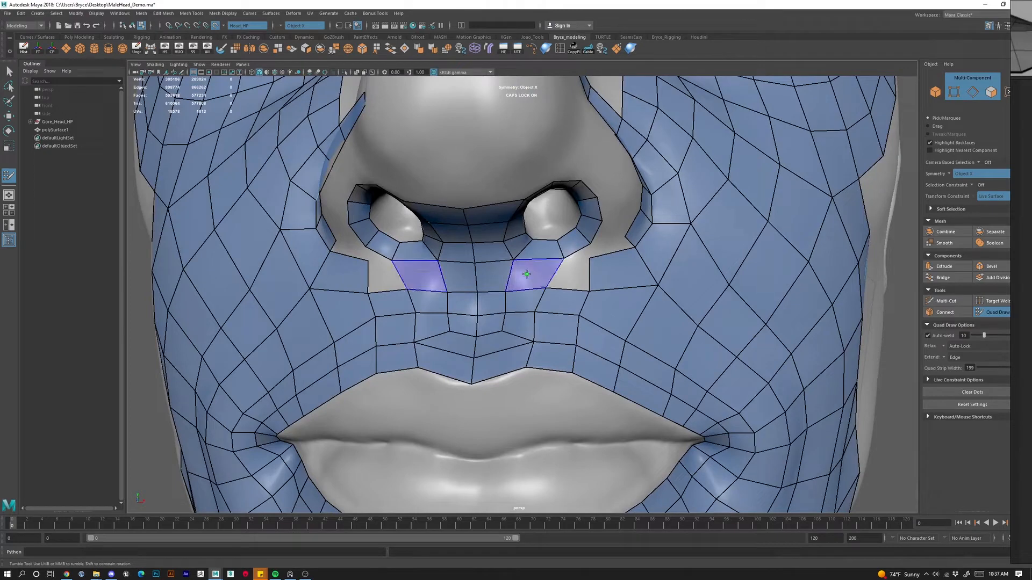
shift+click(535, 276)
key(ctrl+z)
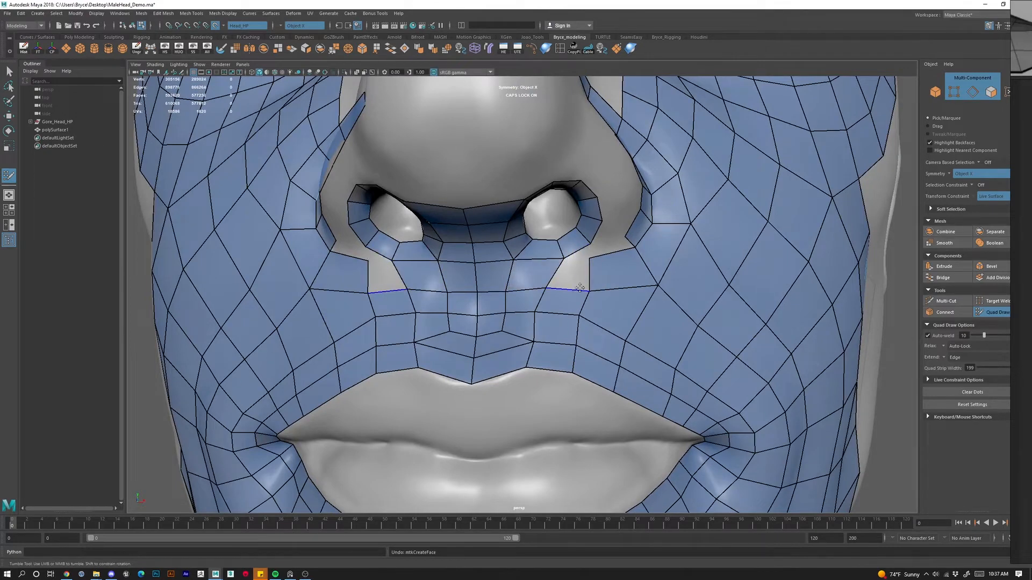
alt+drag(575, 287, 595, 296)
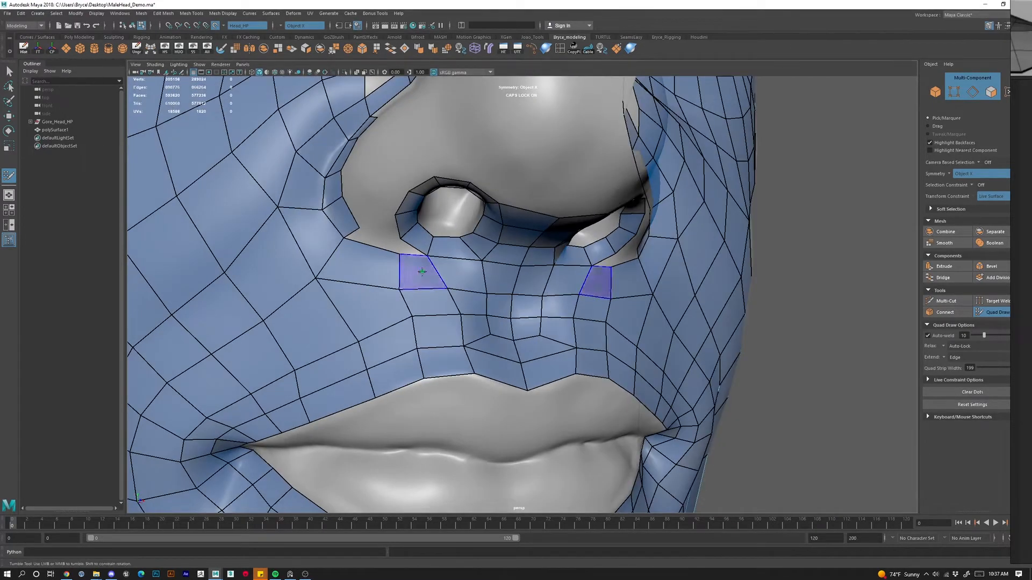
shift+click(606, 284)
scroll(436, 283, down, 3)
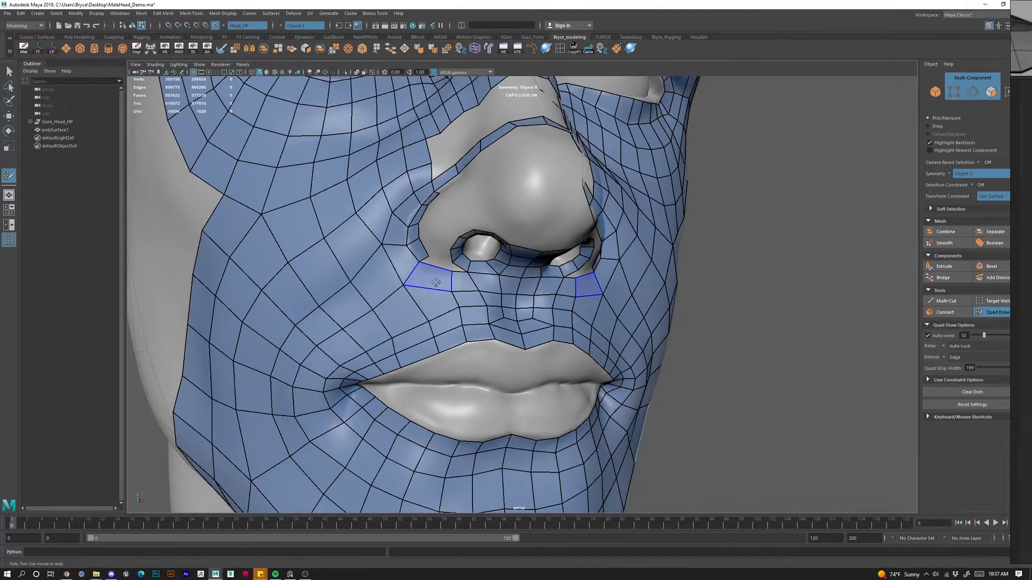
Add small quads between the nostril wing's base and the outer lower side of the nostril ring to close the gap.
scroll(445, 288, up, 3)
alt+drag(396, 274, 395, 243)
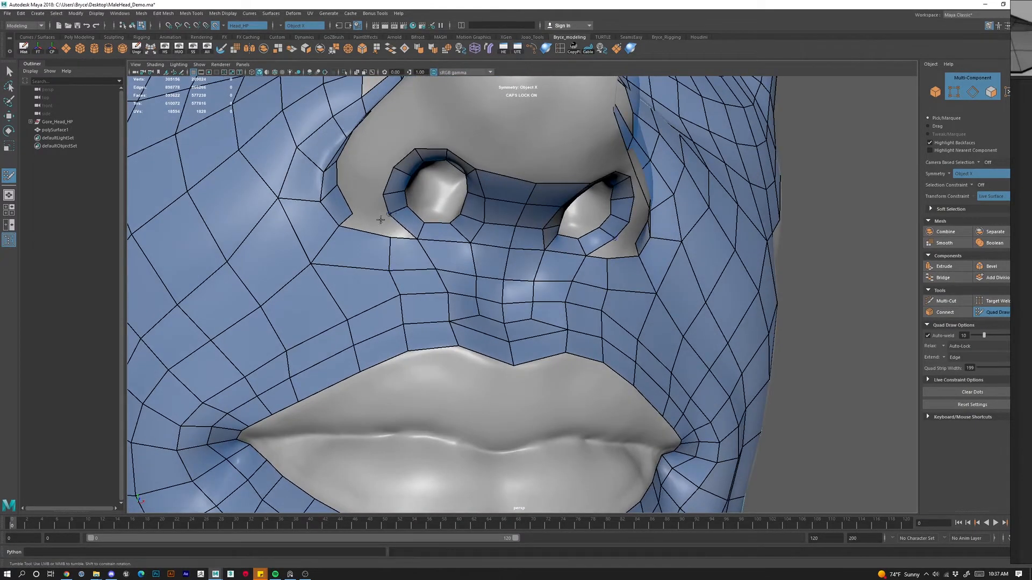
shift+click(389, 250)
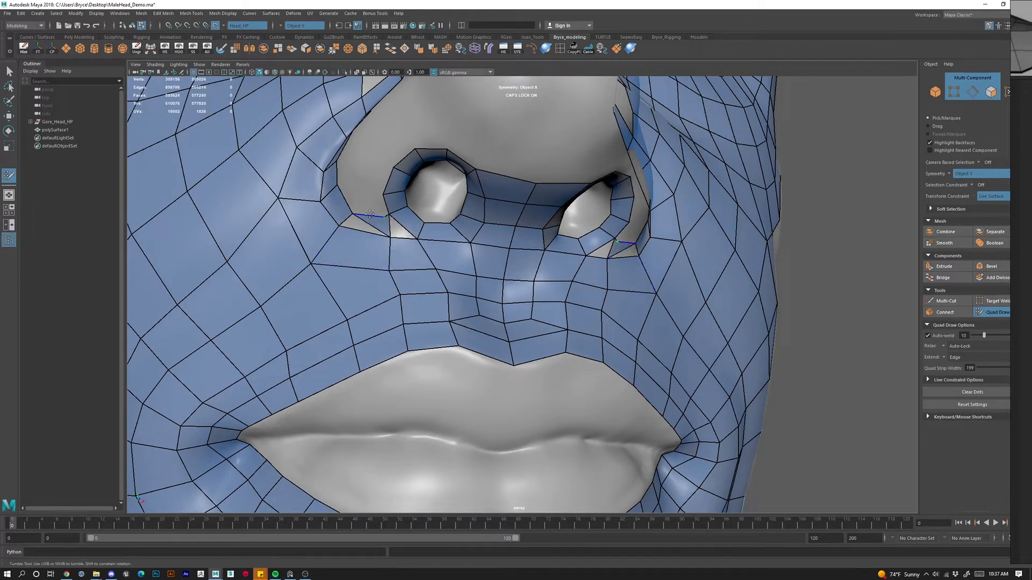
shift+click(377, 223)
shift+click(355, 223)
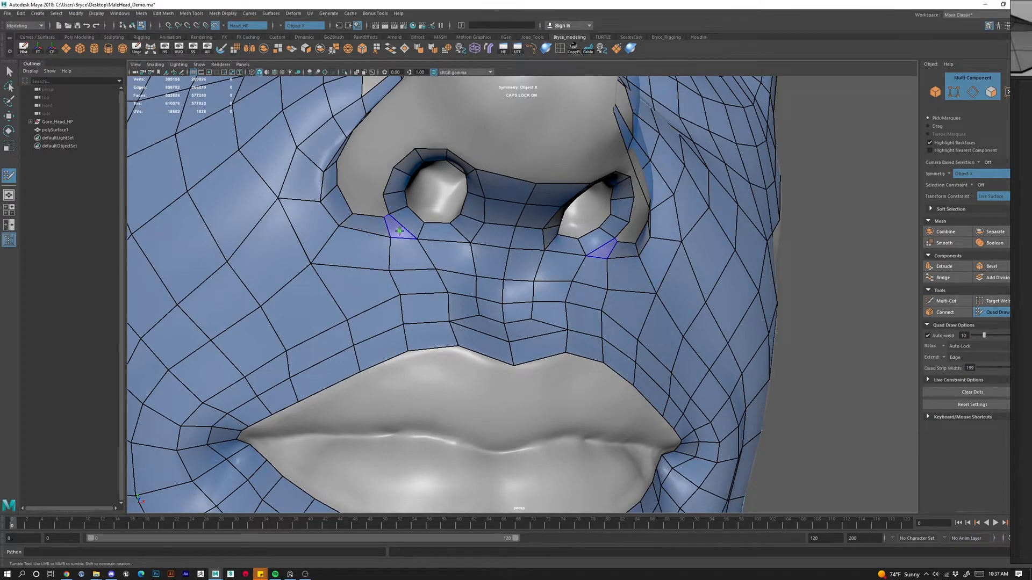
key(ctrl+z)
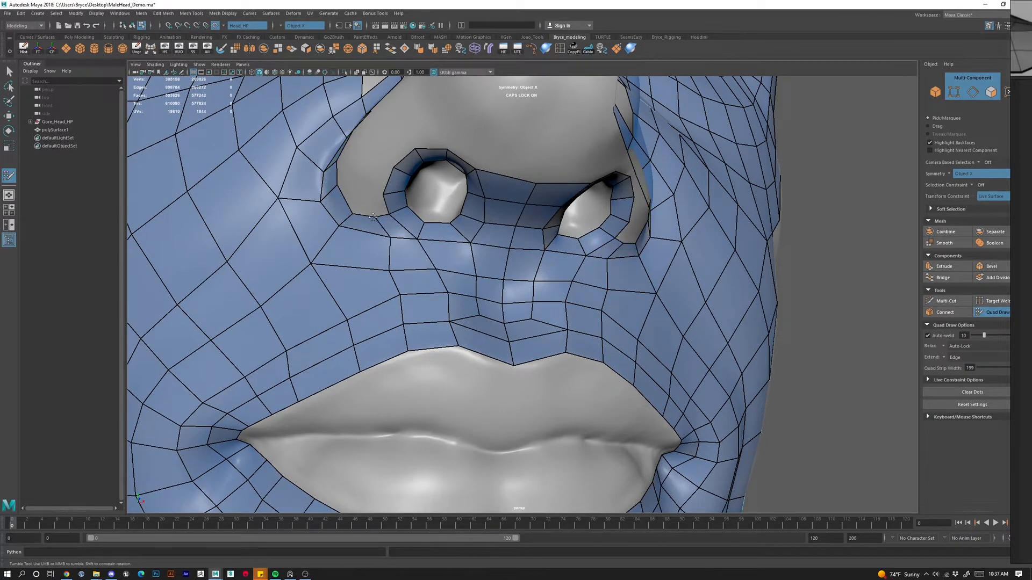
Delete the row of quads directly beneath the nostrils and along the base of the nose.
scroll(425, 242, down, 3)
alt+drag(438, 267, 465, 268)
scroll(431, 259, up, 3)
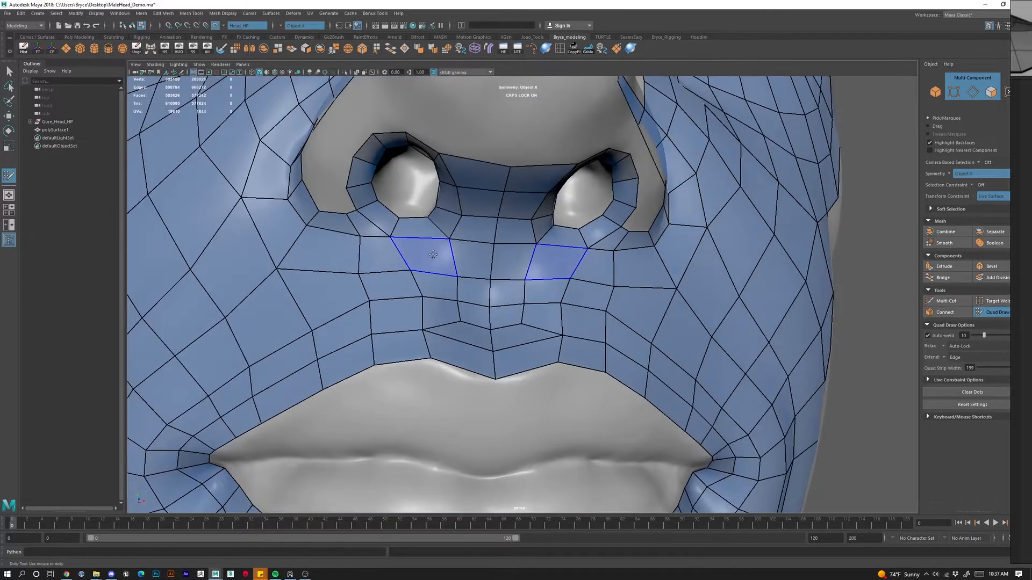
alt+middle_drag(430, 259, 443, 260)
mouse_move(447, 259)
alt+mouse_down()
mouse_move(489, 290)
mouse_move(437, 251)
alt+mouse_up()
mouse_move(374, 220)
ctrl+shift+mouse_down()
mouse_move(477, 220)
mouse_move(409, 232)
mouse_move(392, 223)
ctrl+shift+mouse_up()
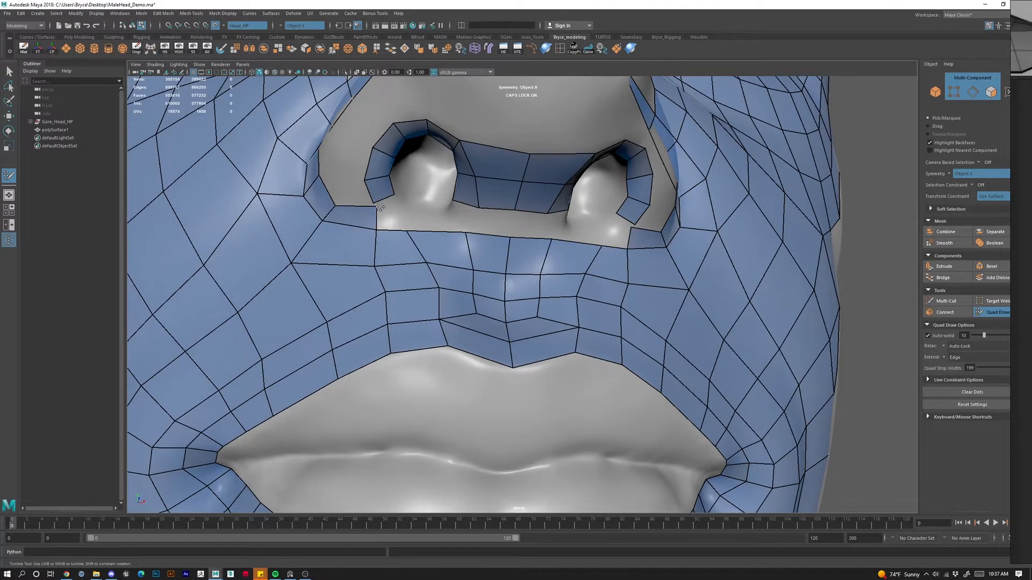
Refill the row beneath the nostrils with new quads from the wing's base toward the centre line.
shift+click(398, 217)
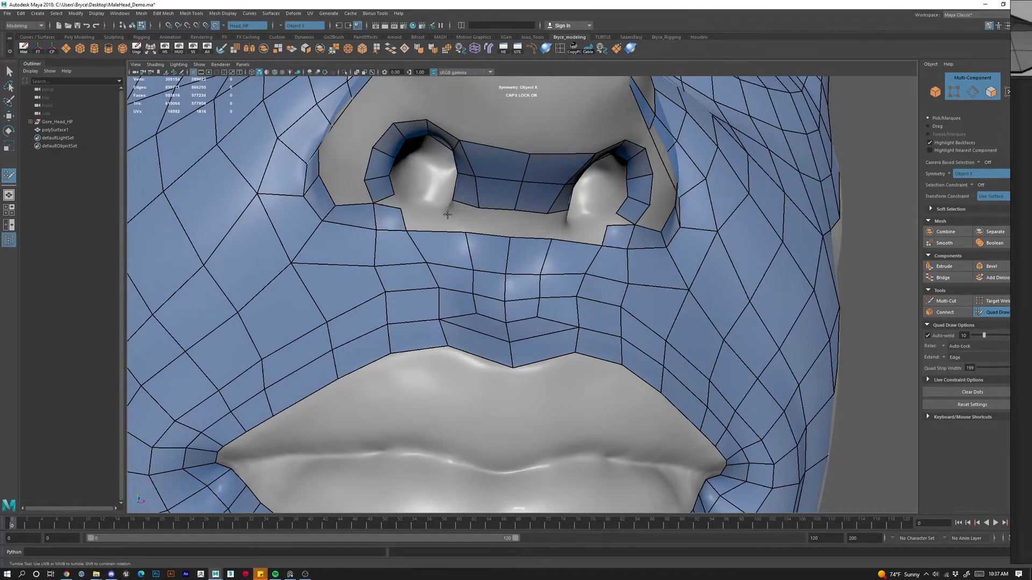
click(447, 215)
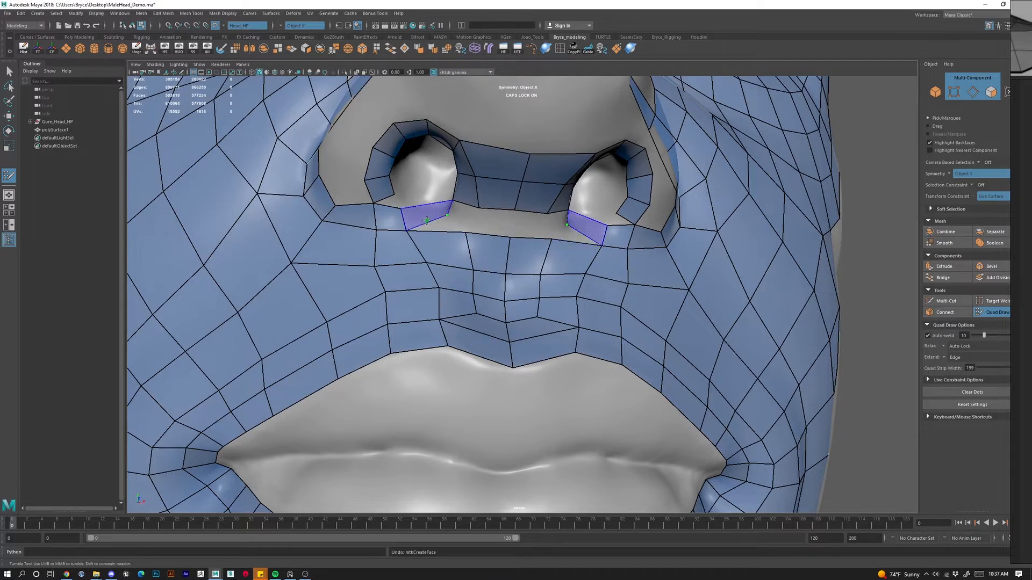
shift+click(424, 225)
shift+click(424, 225)
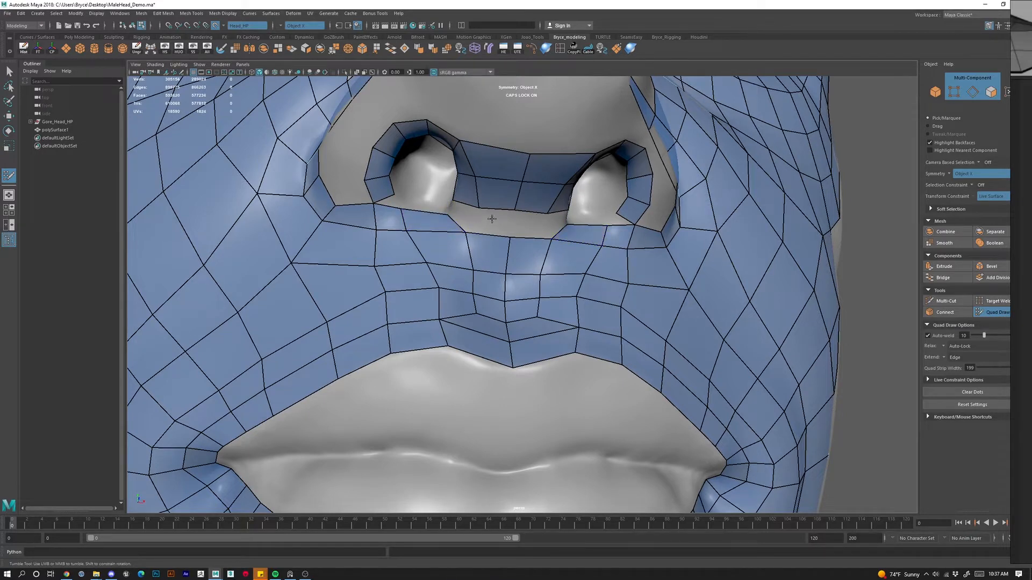
click(514, 222)
mouse_move(511, 227)
mouse_down()
mouse_move(514, 213)
mouse_move(492, 239)
mouse_move(517, 224)
mouse_move(490, 208)
mouse_move(525, 204)
mouse_move(464, 240)
mouse_move(450, 285)
mouse_move(536, 297)
mouse_up()
scroll(536, 297, up, 5)
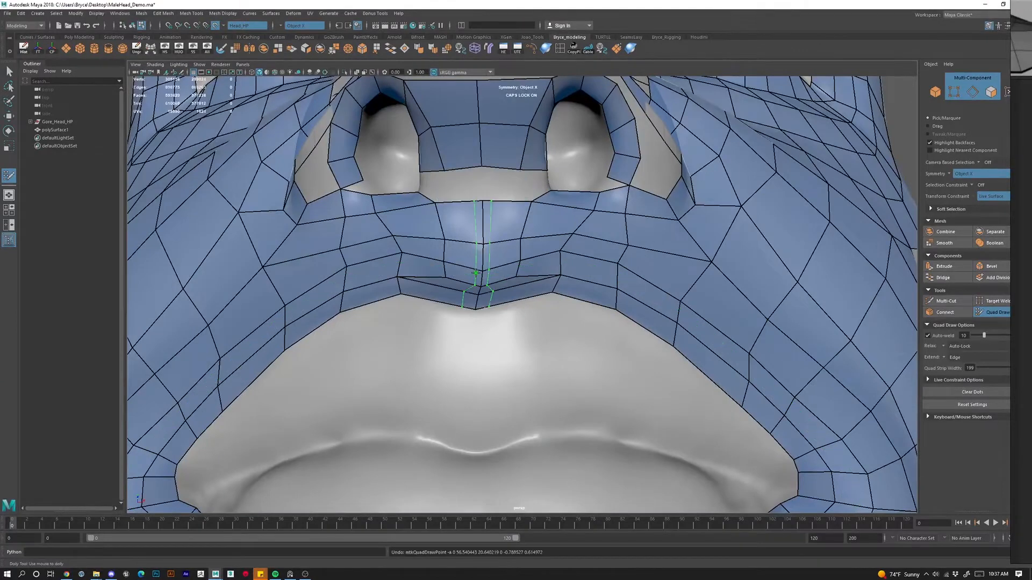
Undo the rebuilt quads and the deletion so the original row beneath the nostrils is restored.
key(ctrl+z)
key(ctrl+z)
key(ctrl+z)
key(ctrl+z)
key(ctrl+z)
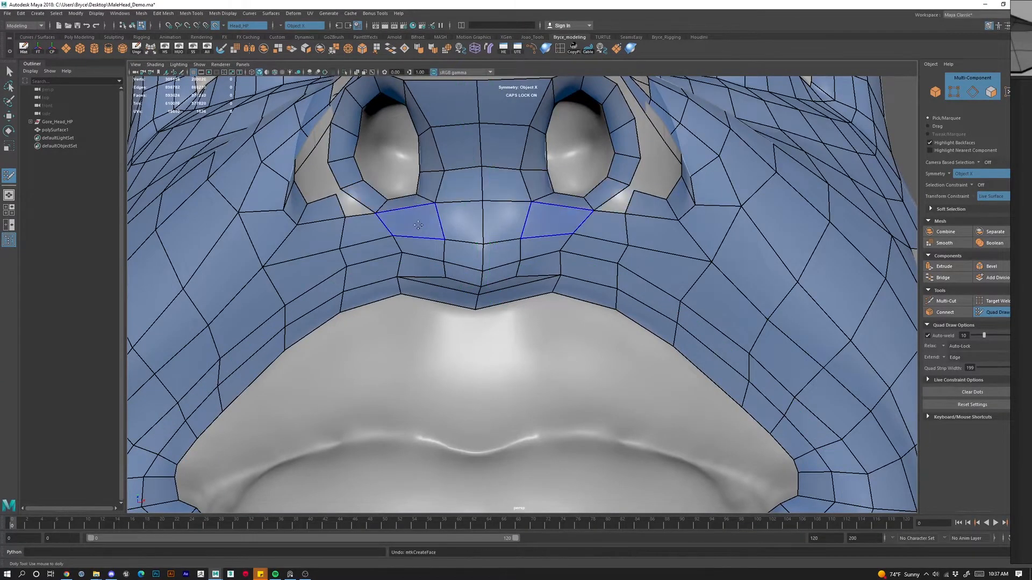
scroll(389, 223, down, 1)
mouse_move(389, 223)
alt+mouse_down()
mouse_move(399, 192)
mouse_move(377, 190)
mouse_move(383, 208)
mouse_move(339, 239)
mouse_move(417, 237)
mouse_move(459, 266)
mouse_move(309, 301)
alt+mouse_up()
key(ctrl+z)
Bridge the centre of the nose with a quad on each side of the centre line down to the strip above the nose tip.
alt+right_drag(529, 242, 545, 323)
alt+drag(546, 323, 534, 354)
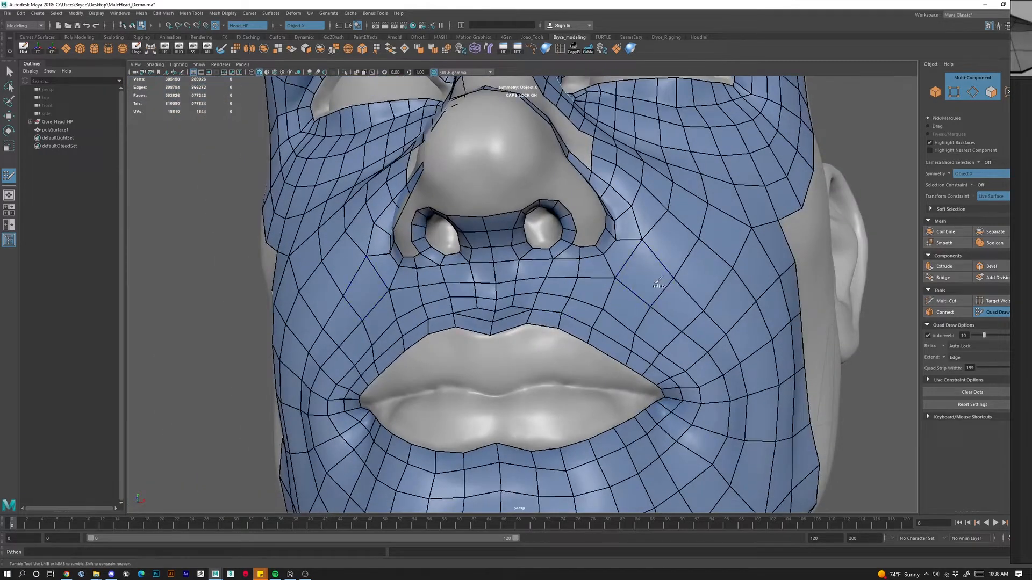
alt+right_drag(632, 310, 544, 391)
alt+drag(544, 391, 622, 393)
alt+right_drag(622, 393, 637, 301)
alt+drag(637, 301, 548, 344)
alt+right_drag(548, 301, 532, 210)
alt+middle_drag(532, 210, 505, 326)
alt+drag(505, 326, 463, 289)
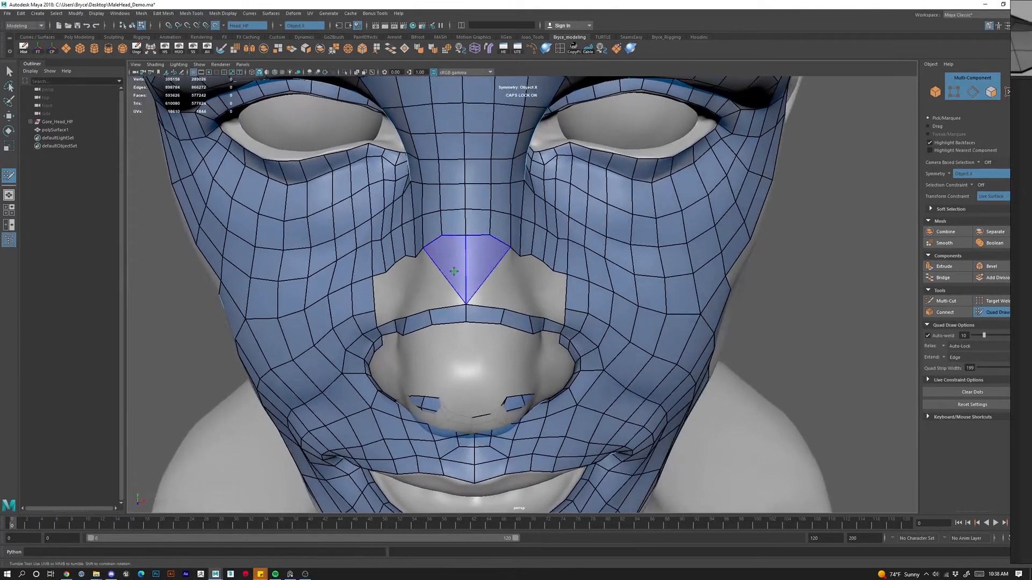
shift+click(461, 284)
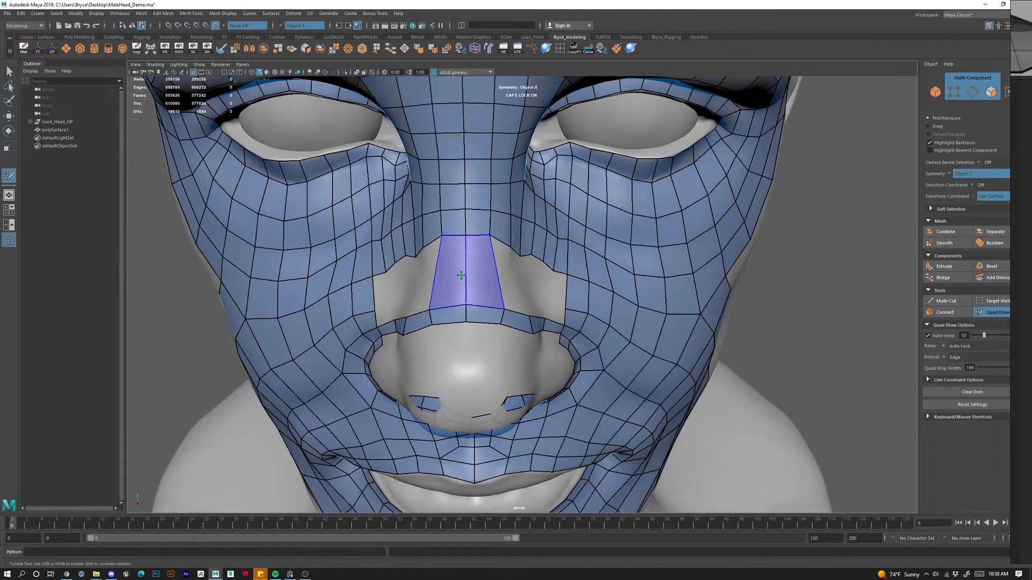
key(ctrl+z)
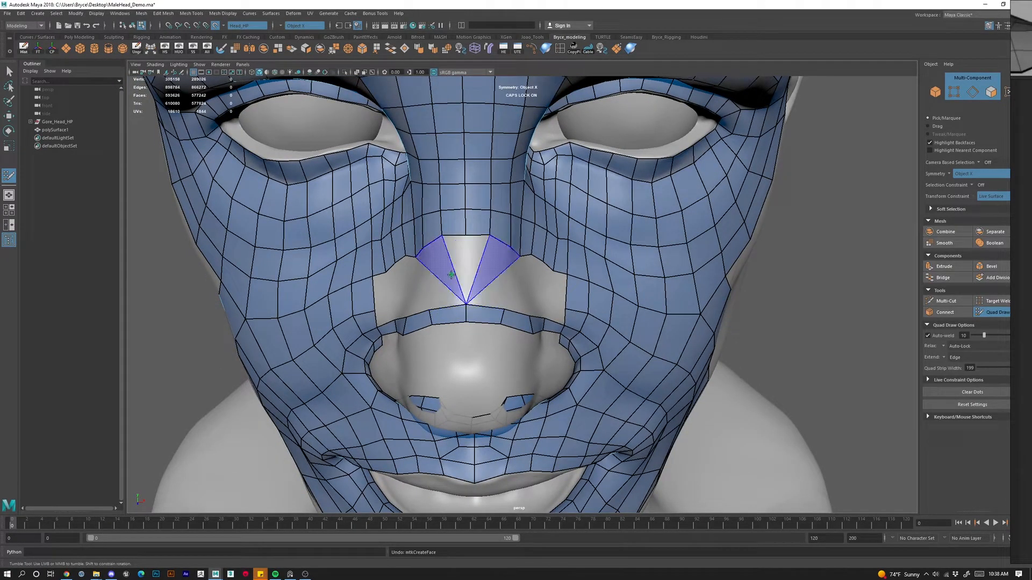
shift+click(460, 284)
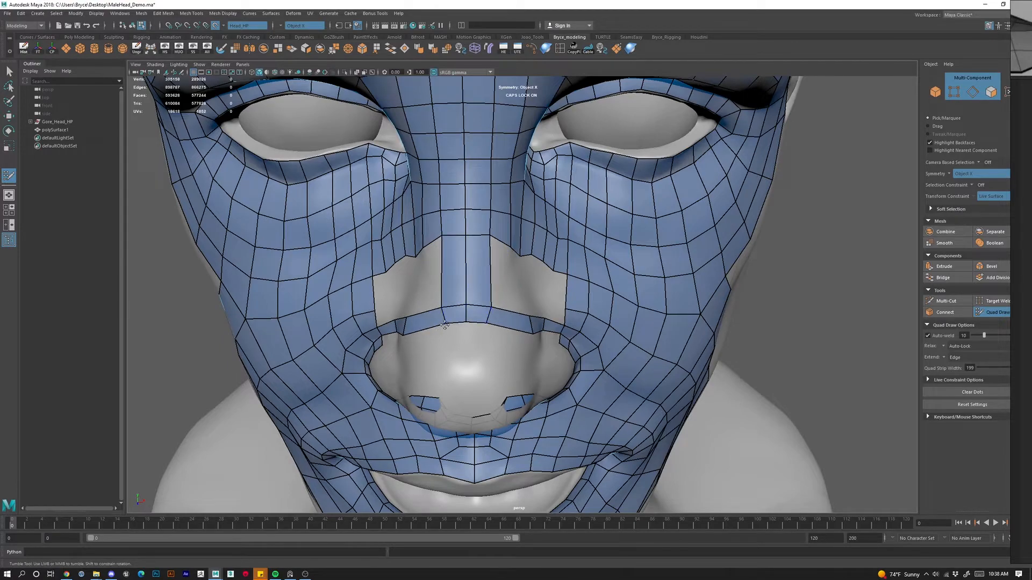
Add a quad beneath the nose strip at the top of the nostril wing.
alt+drag(468, 345, 495, 262)
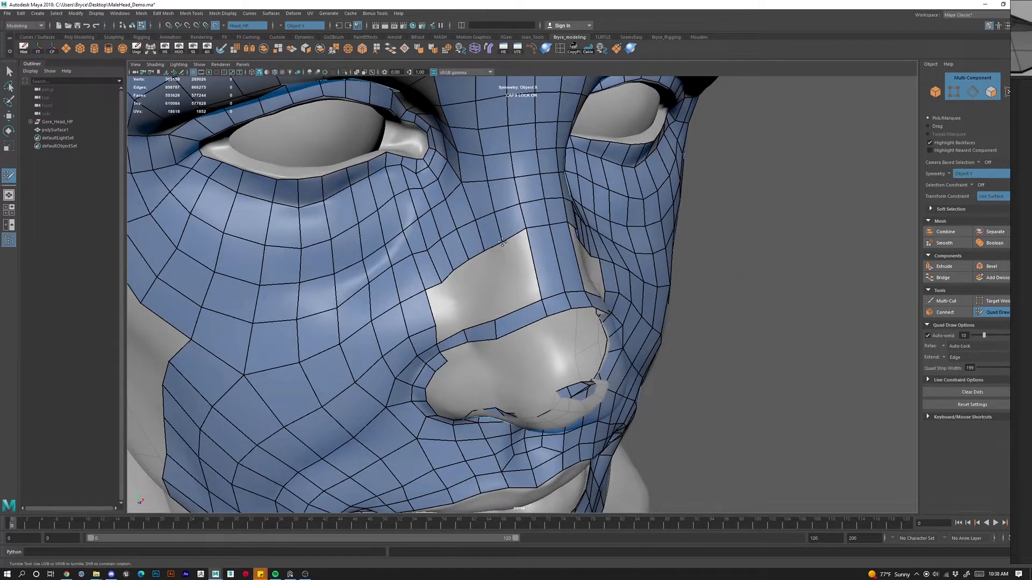
alt+drag(502, 240, 459, 310)
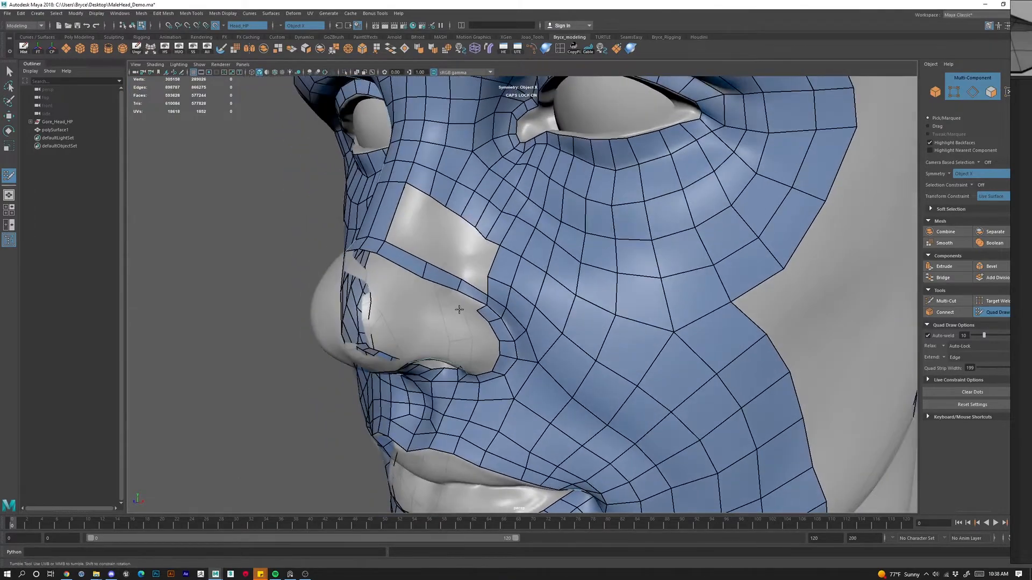
shift+click(450, 307)
scroll(444, 259, down, 3)
alt+drag(444, 259, 470, 253)
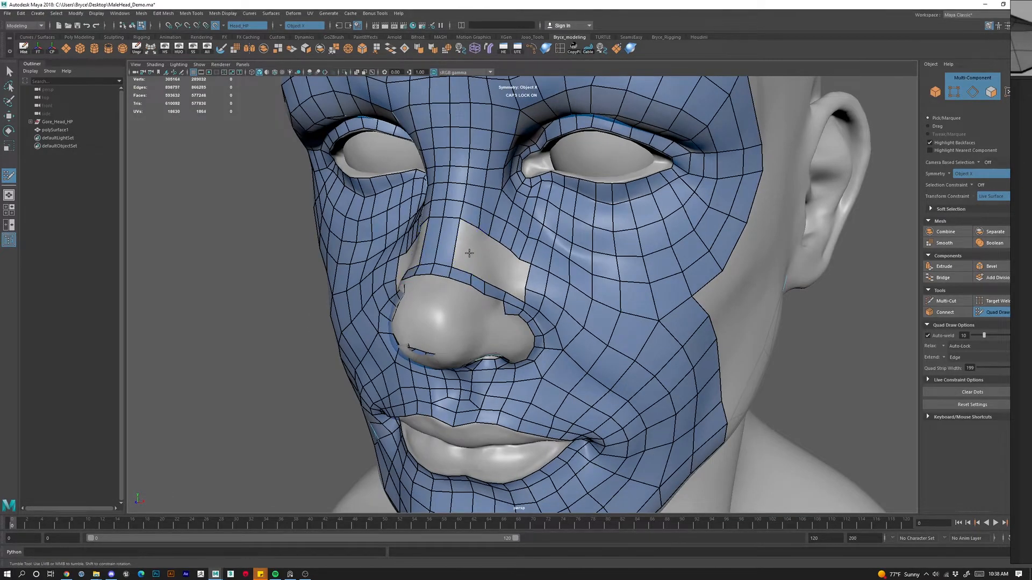
Extend the bridge of the nose sideways with quads beside the centre columns, joining the upper mesh to the strip above the tip.
shift+click(459, 249)
alt+drag(460, 249, 412, 244)
shift+click(437, 246)
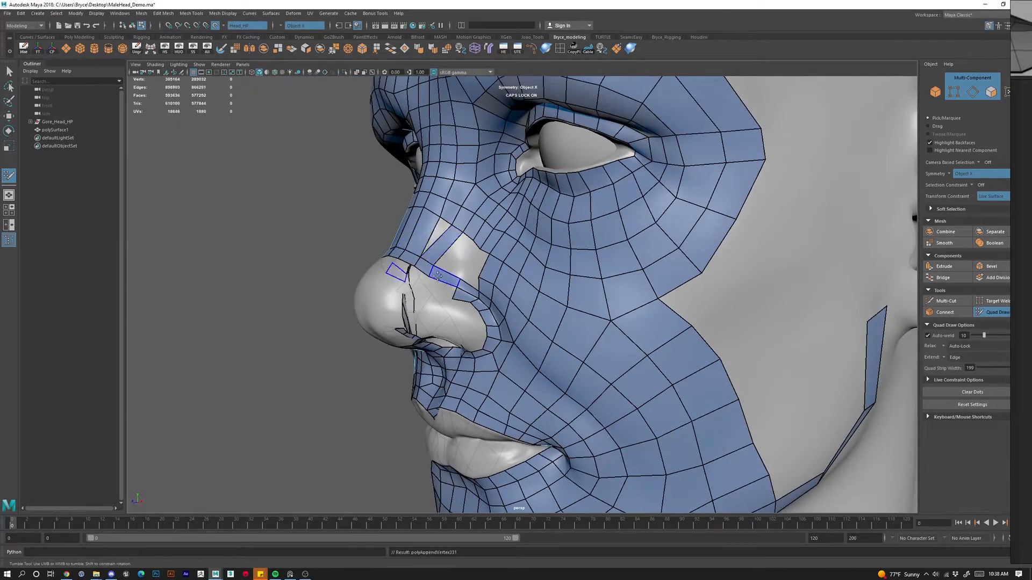
shift+click(438, 239)
alt+drag(438, 239, 403, 222)
scroll(476, 269, up, 5)
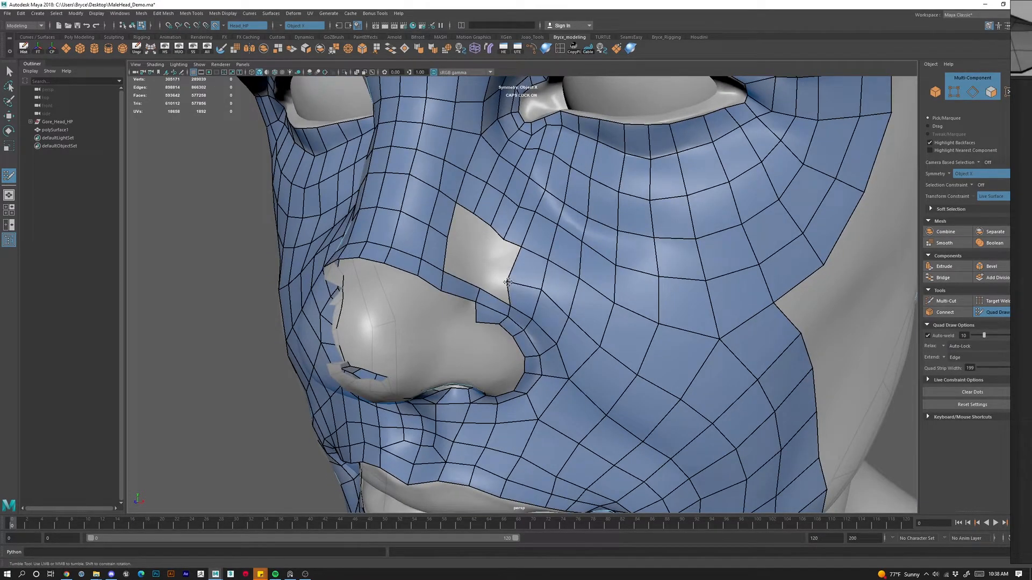
Fill the lower part of the gap on the side of the nose with quads and insert an edge loop through them.
click(478, 254)
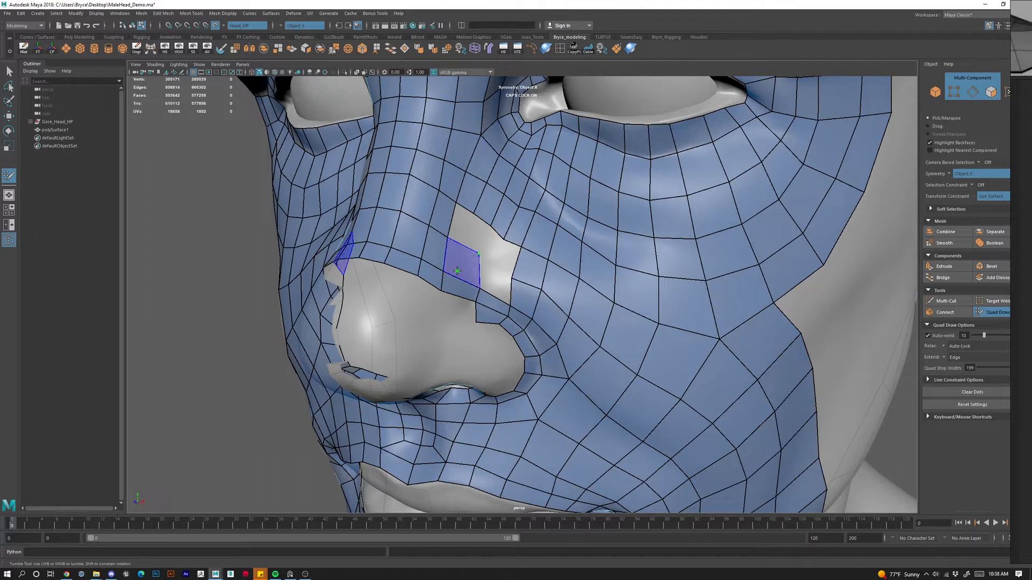
shift+click(457, 271)
drag(478, 254, 488, 264)
shift+click(498, 283)
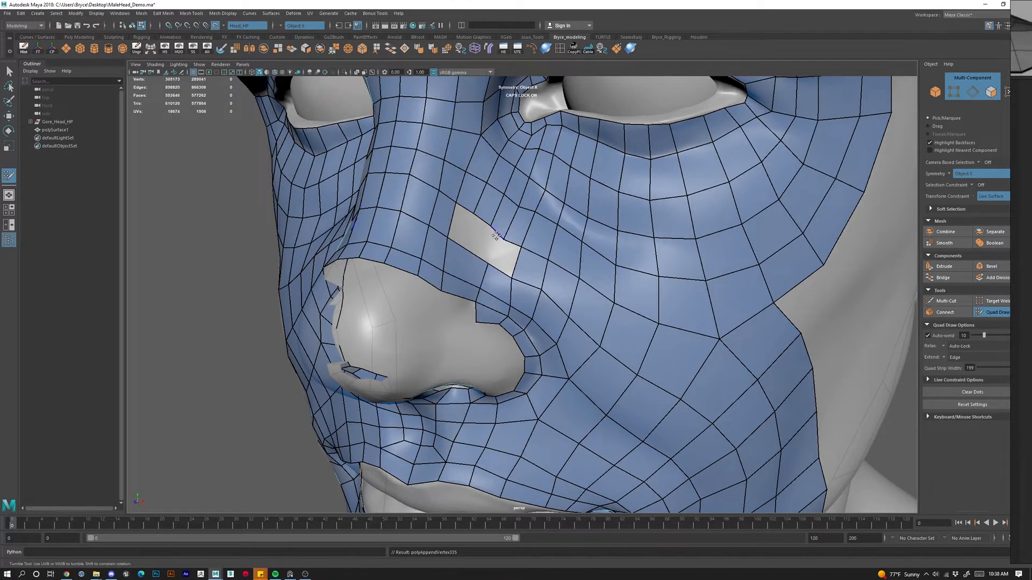
ctrl+click(461, 266)
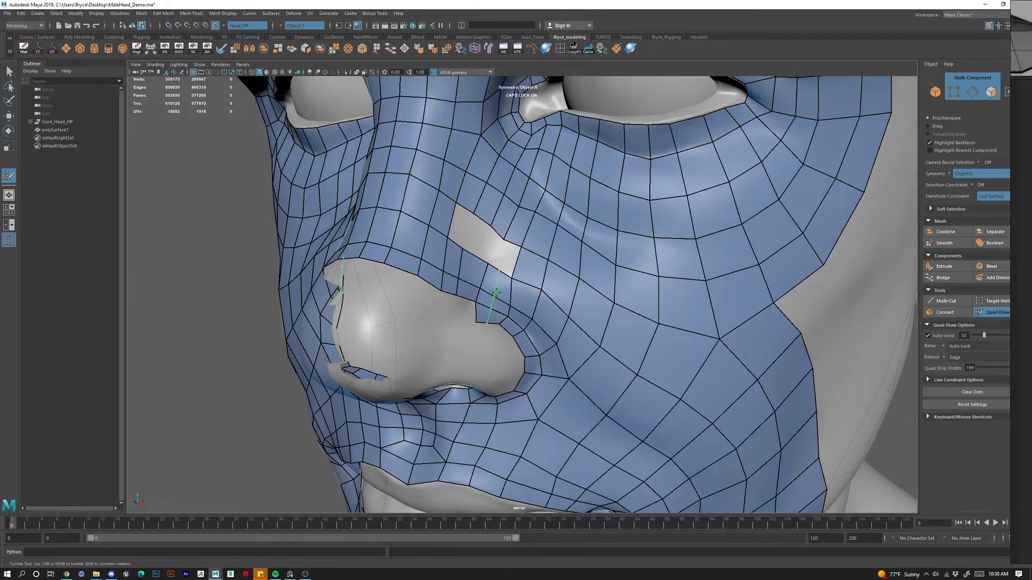
Close the remaining gap on the side of the nose with quads up to the cheek.
shift+click(461, 228)
shift+click(486, 244)
key(ctrl+z)
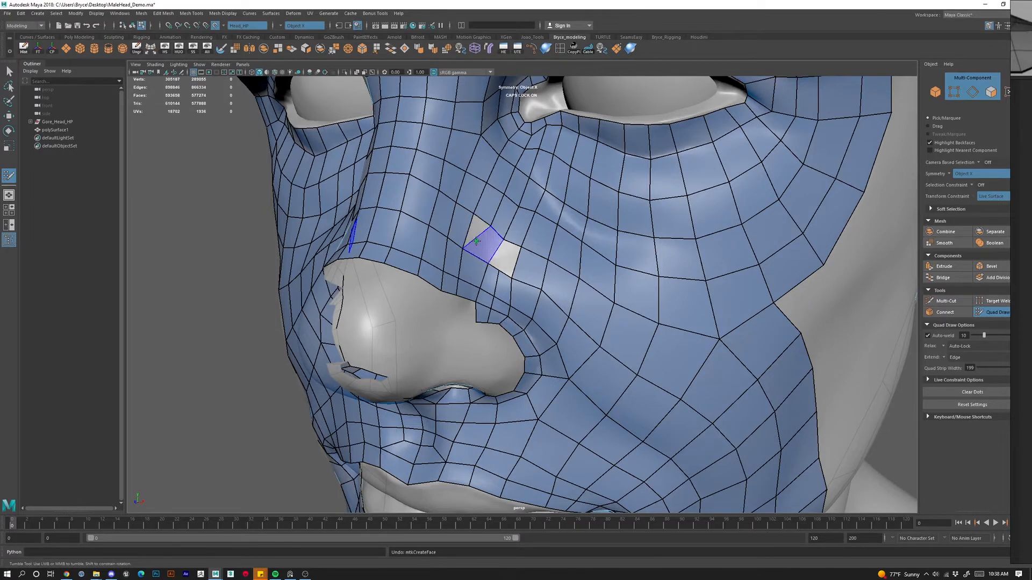
shift+click(482, 241)
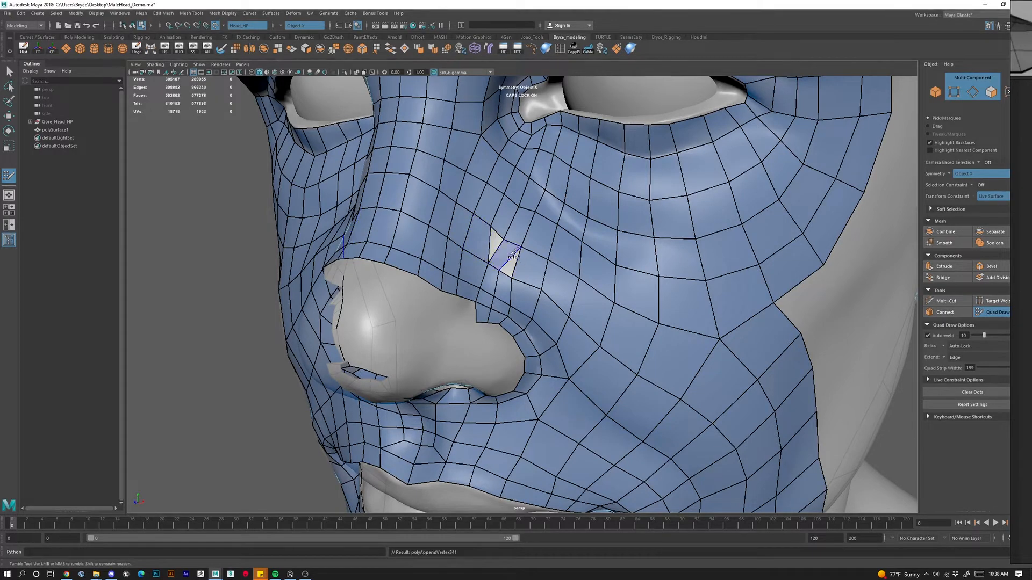
scroll(499, 253, up, 3)
shift+click(492, 259)
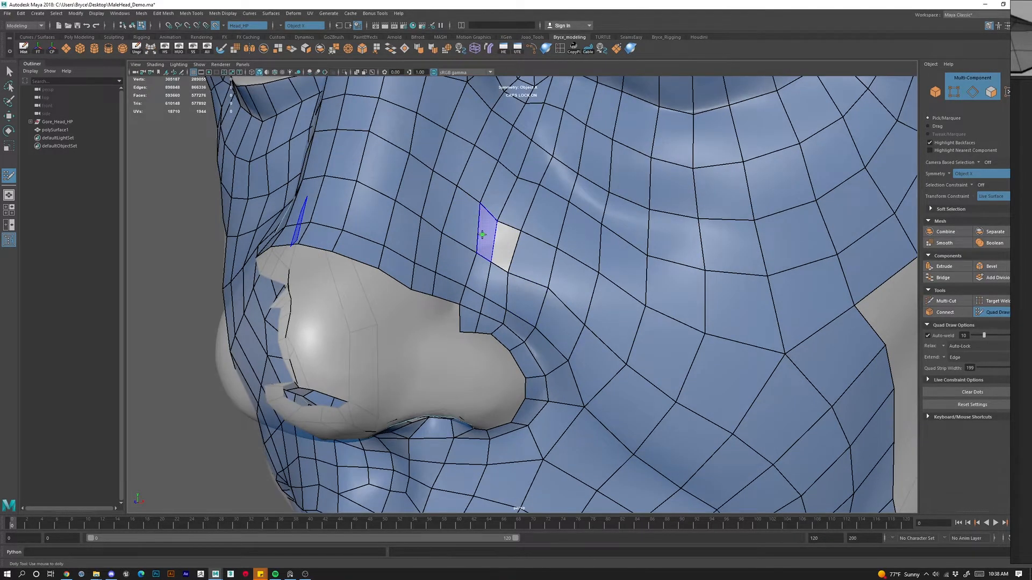
shift+click(502, 241)
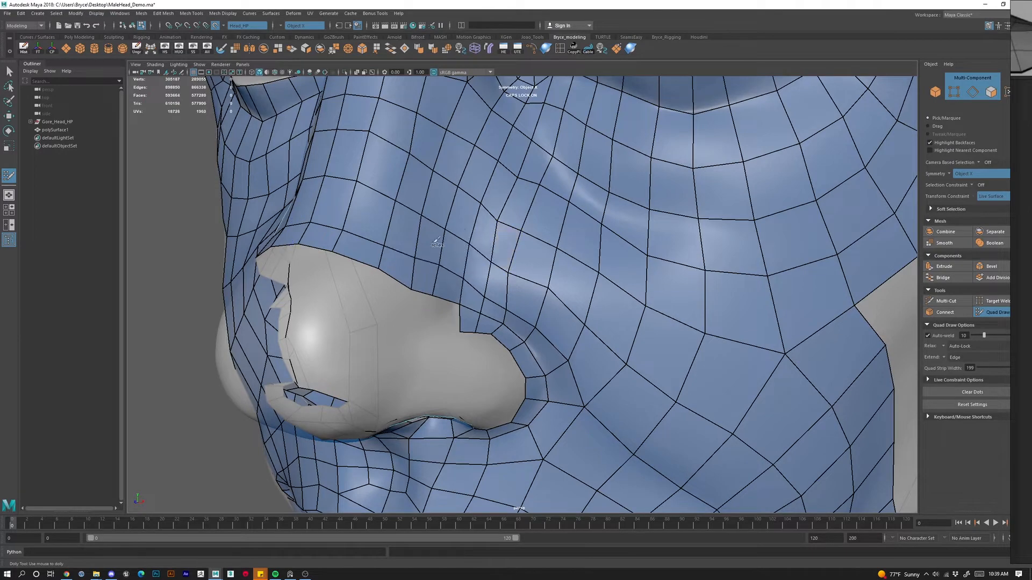
Examine the edge flow around the nose, cheeks and mouth from the front and both sides.
scroll(457, 352, down, 5)
scroll(457, 352, down, 4)
alt+drag(457, 352, 564, 341)
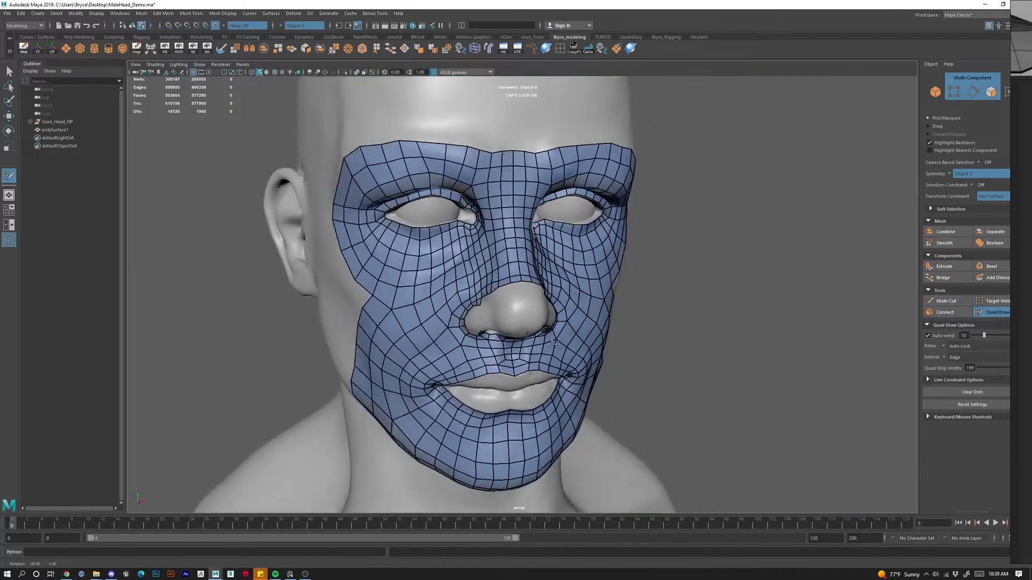
scroll(484, 344, up, 4)
alt+drag(483, 344, 495, 240)
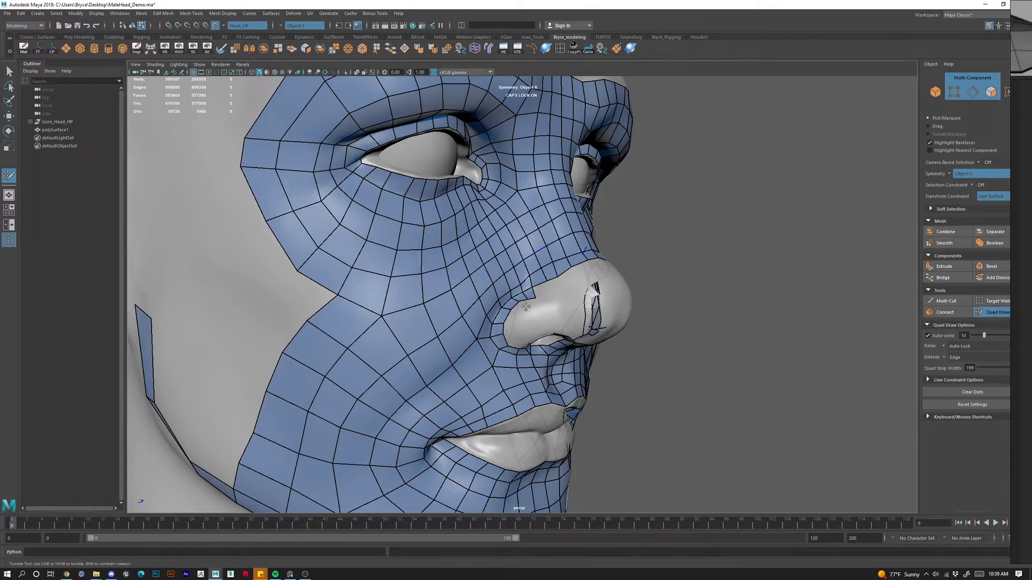
scroll(525, 306, down, 4)
alt+drag(525, 307, 475, 325)
scroll(559, 397, down, 3)
alt+drag(569, 409, 584, 376)
scroll(537, 401, up, 2)
scroll(523, 303, up, 7)
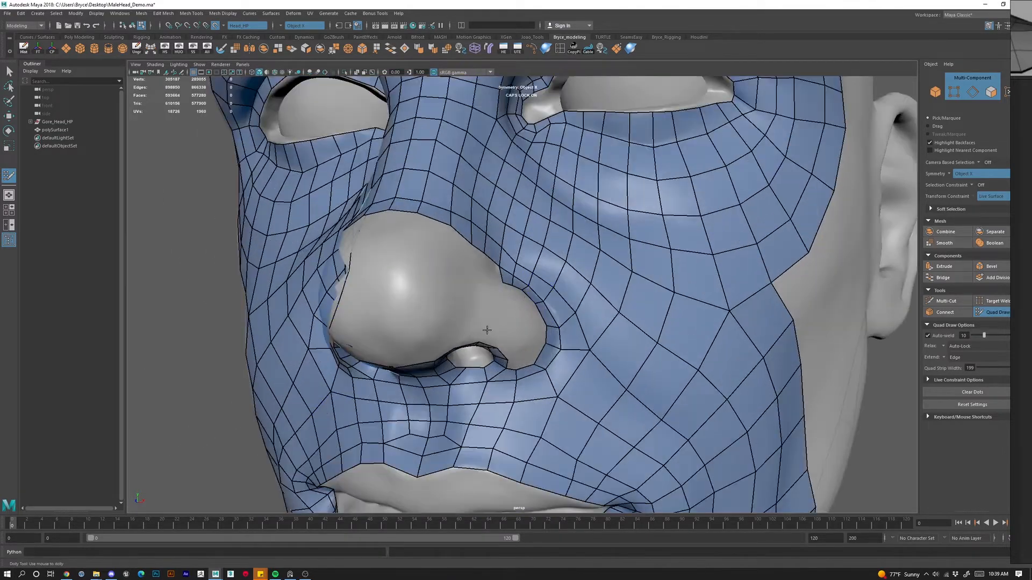
alt+drag(487, 330, 565, 329)
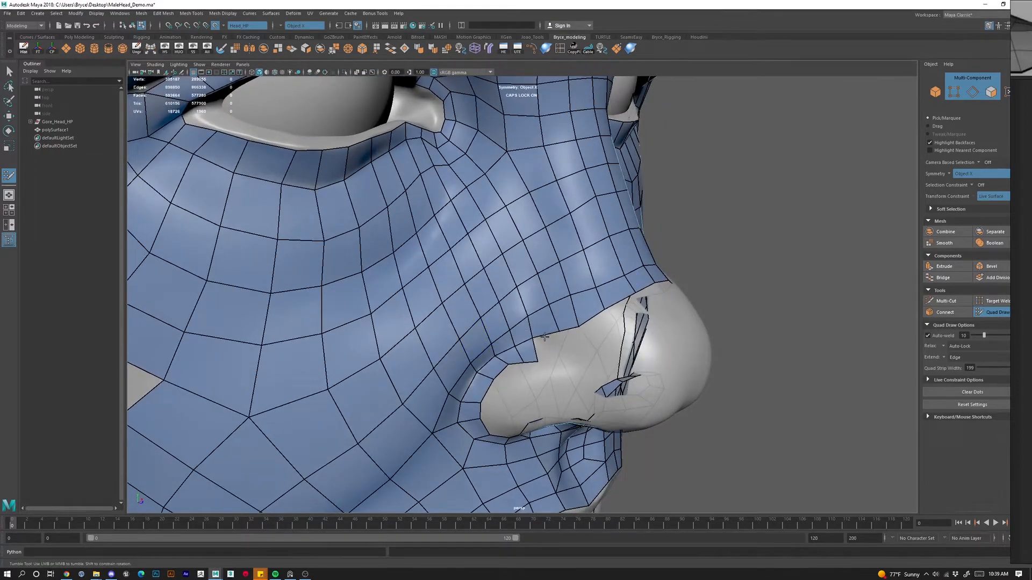
Try a row of quads above the nostrils on the underside of the nose tip, and delete it again.
alt+right_drag(544, 337, 508, 328)
alt+drag(508, 328, 463, 265)
alt+right_drag(464, 265, 494, 262)
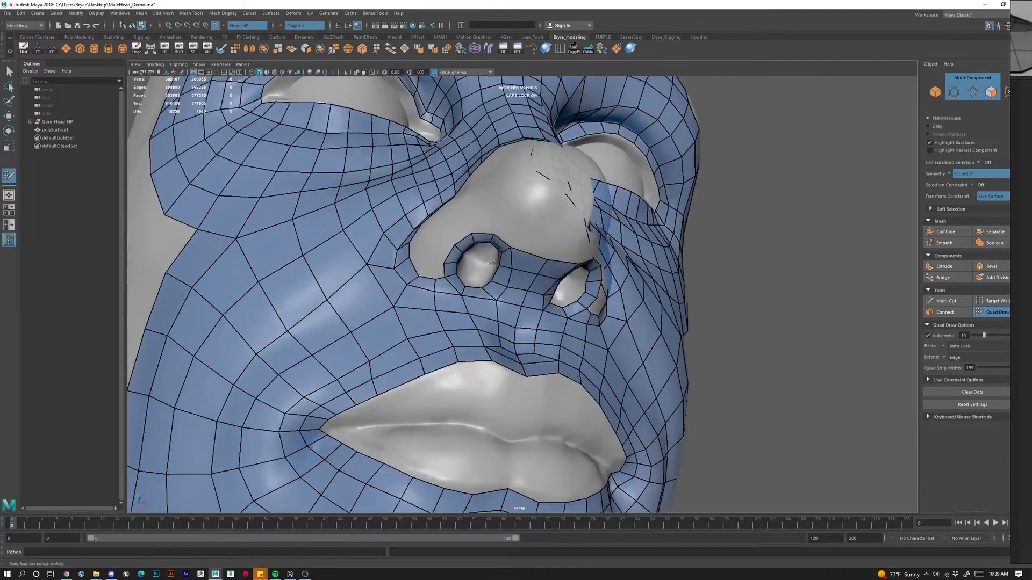
alt+middle_drag(494, 263, 477, 329)
alt+drag(477, 329, 482, 263)
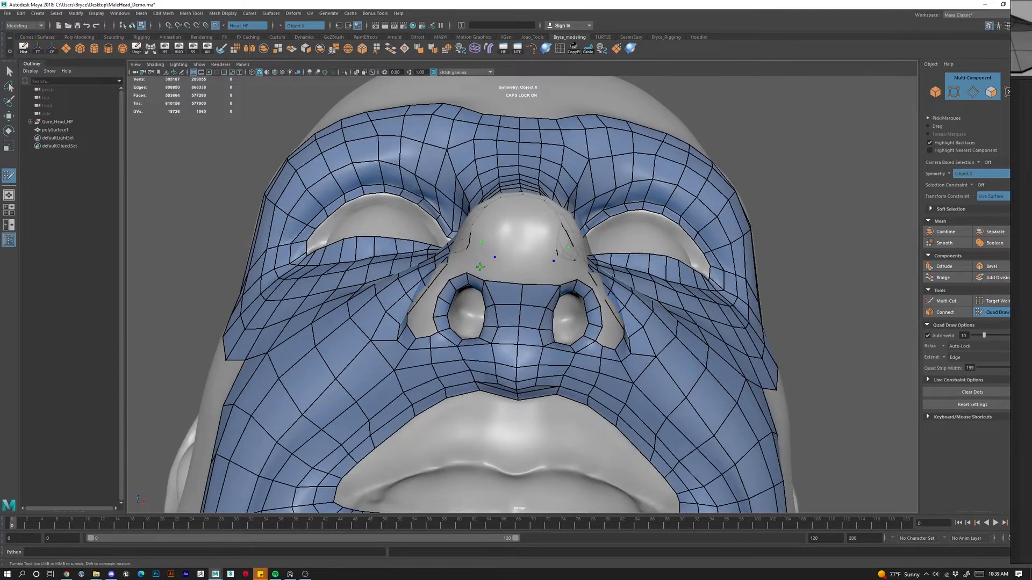
shift+click(513, 277)
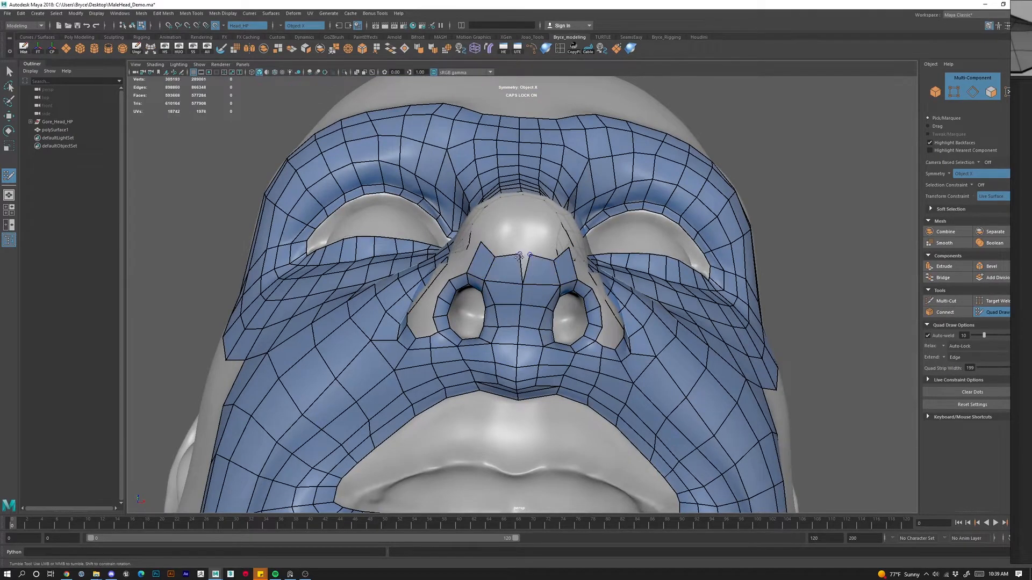
mouse_move(513, 277)
alt+mouse_down()
mouse_move(453, 382)
mouse_move(430, 344)
mouse_move(563, 326)
mouse_move(500, 320)
alt+mouse_up()
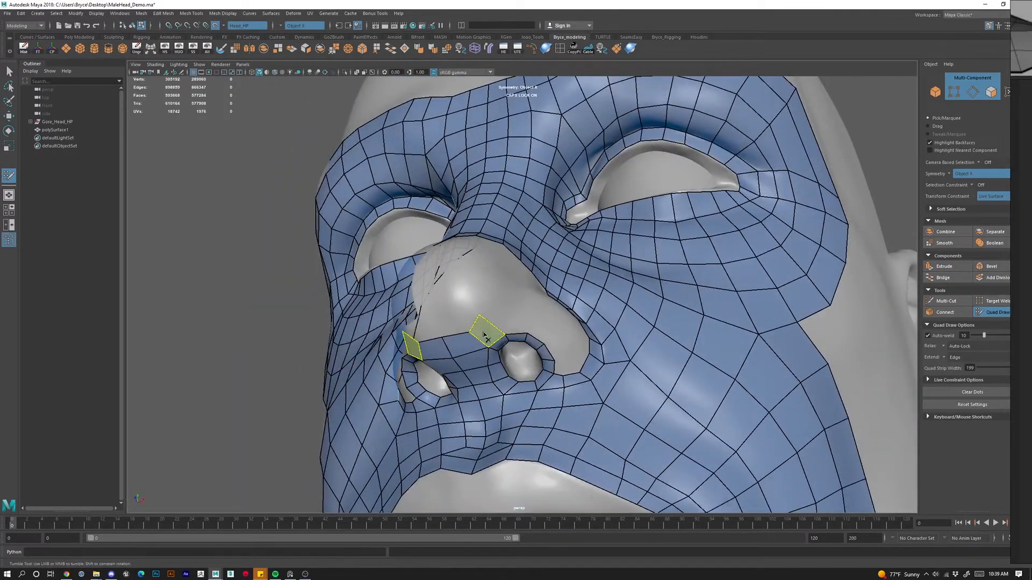
ctrl+shift+drag(442, 350, 440, 351)
Extend the lower border of the nose-side mesh with quads toward the nose tip and across the bridge's lower end.
alt+drag(562, 341, 593, 380)
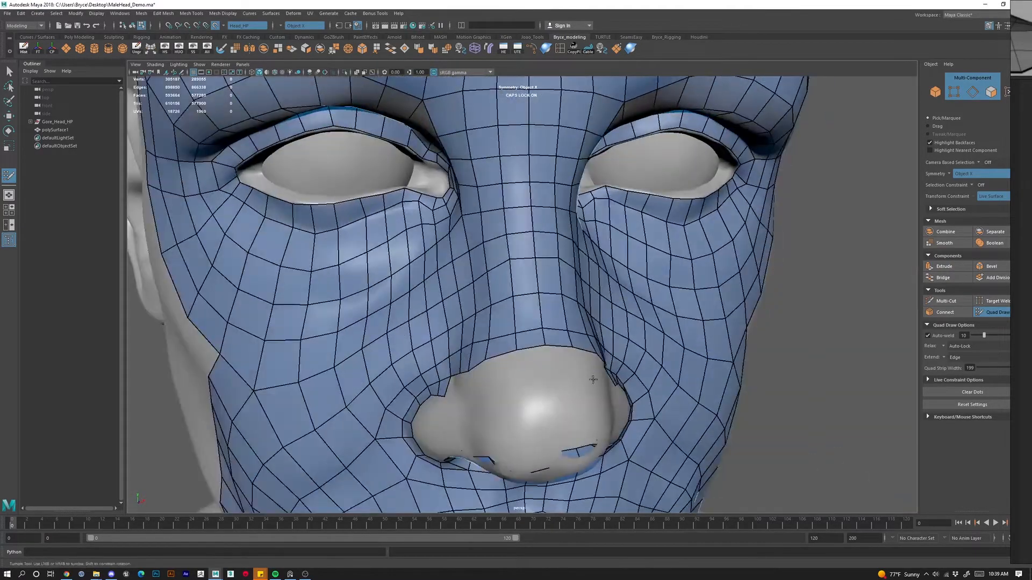
alt+middle_drag(593, 380, 571, 303)
alt+drag(571, 303, 546, 289)
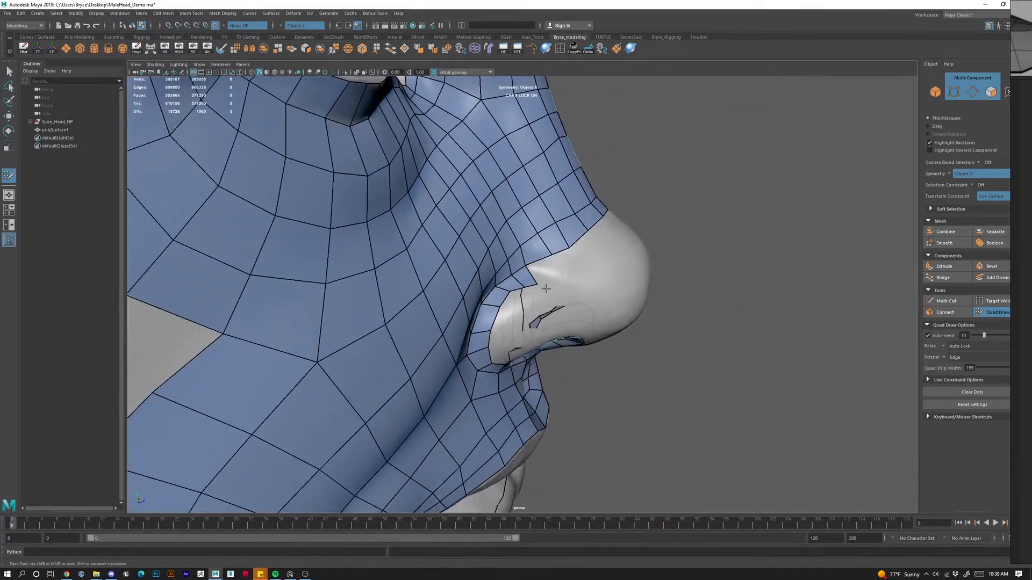
shift+click(547, 272)
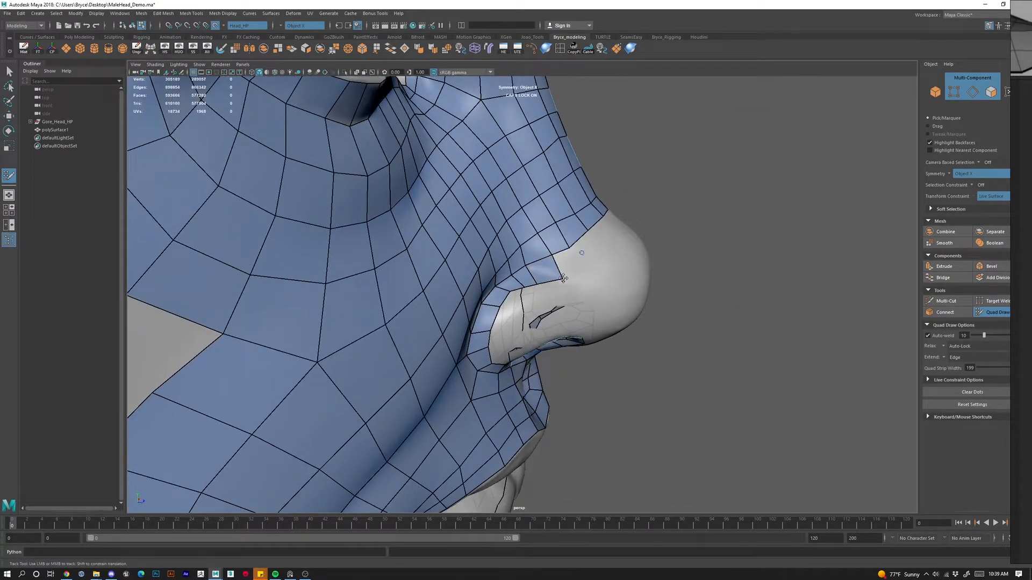
click(594, 262)
shift+click(573, 260)
drag(571, 247, 474, 301)
shift+click(591, 245)
shift+click(512, 331)
shift+click(445, 267)
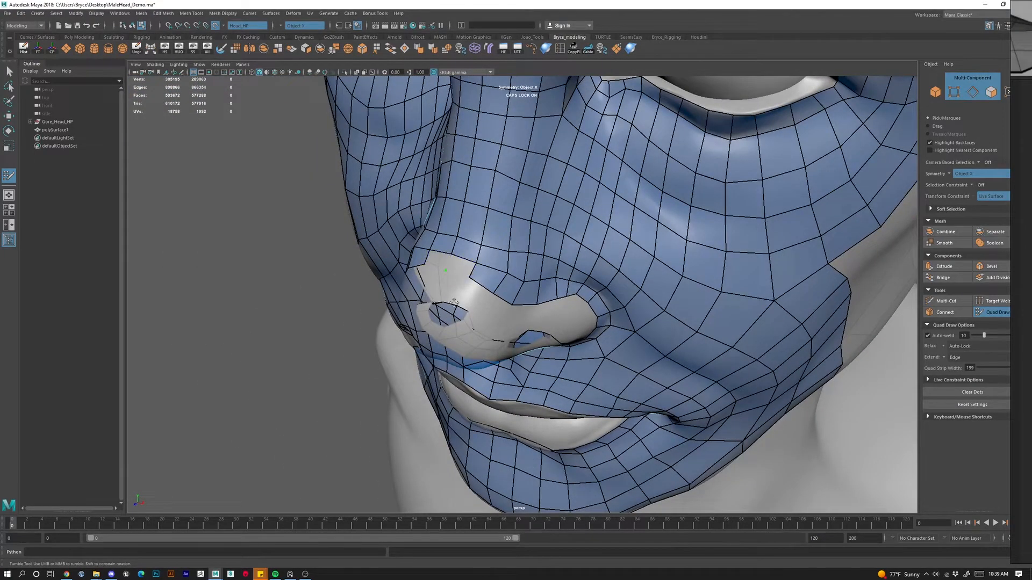
Add a row of quads around the nostril's upper rim and join it to the opposite side beneath the nose tip.
alt+drag(445, 267, 579, 358)
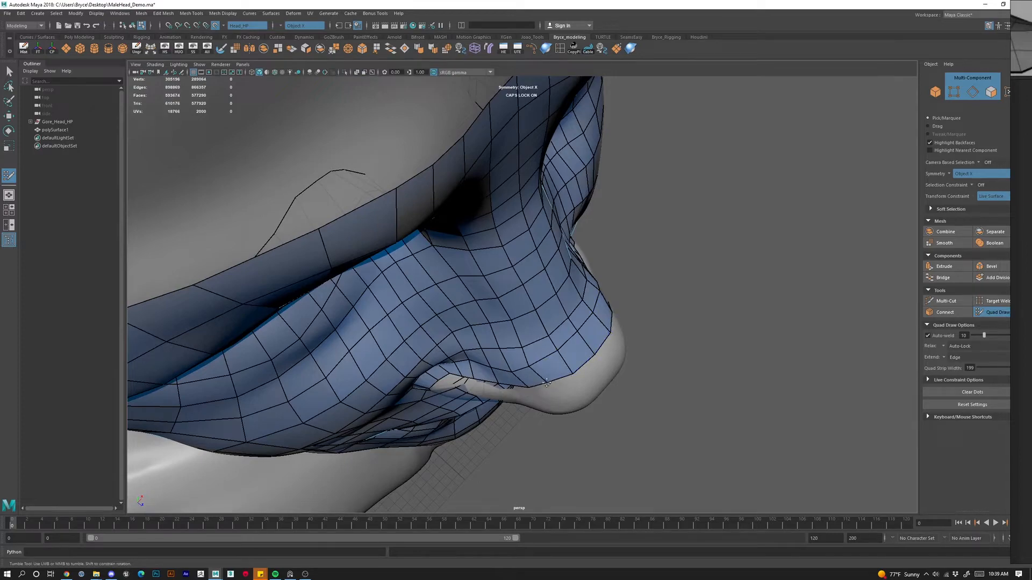
alt+drag(545, 387, 537, 336)
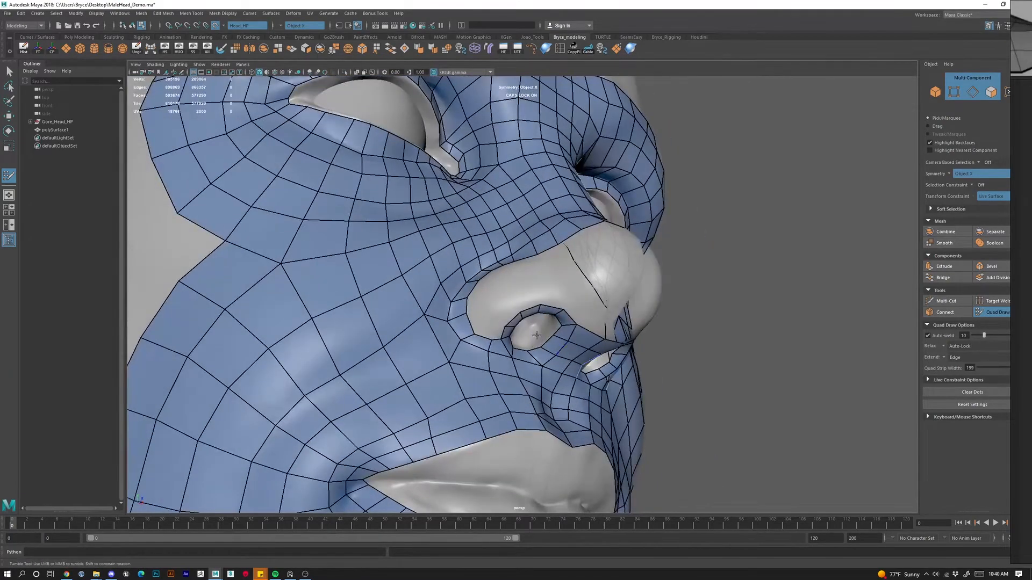
click(495, 321)
shift+click(498, 328)
click(510, 301)
shift+click(511, 302)
shift+click(522, 305)
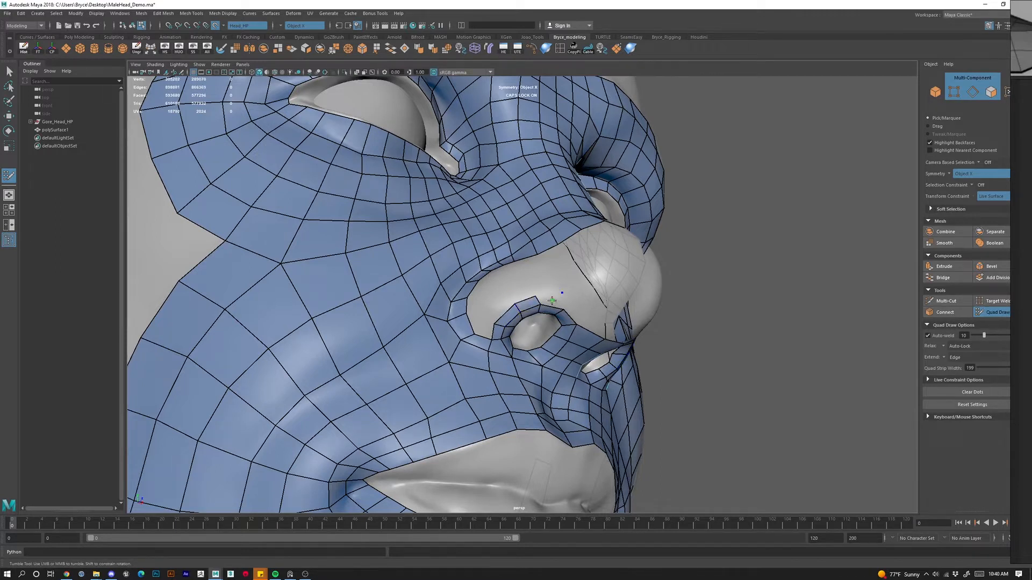
click(568, 297)
shift+click(566, 299)
shift+click(580, 312)
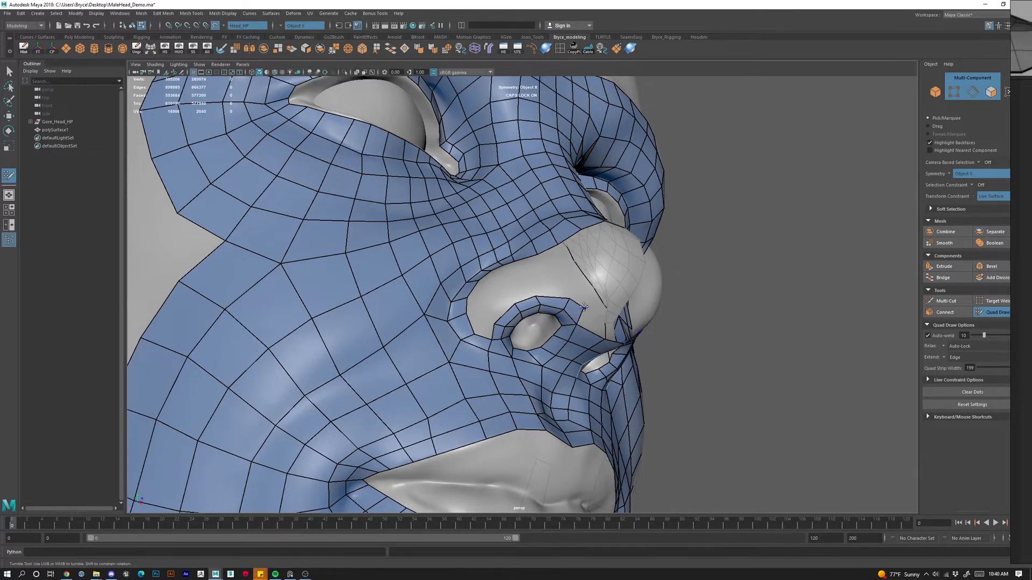
alt+drag(584, 307, 582, 319)
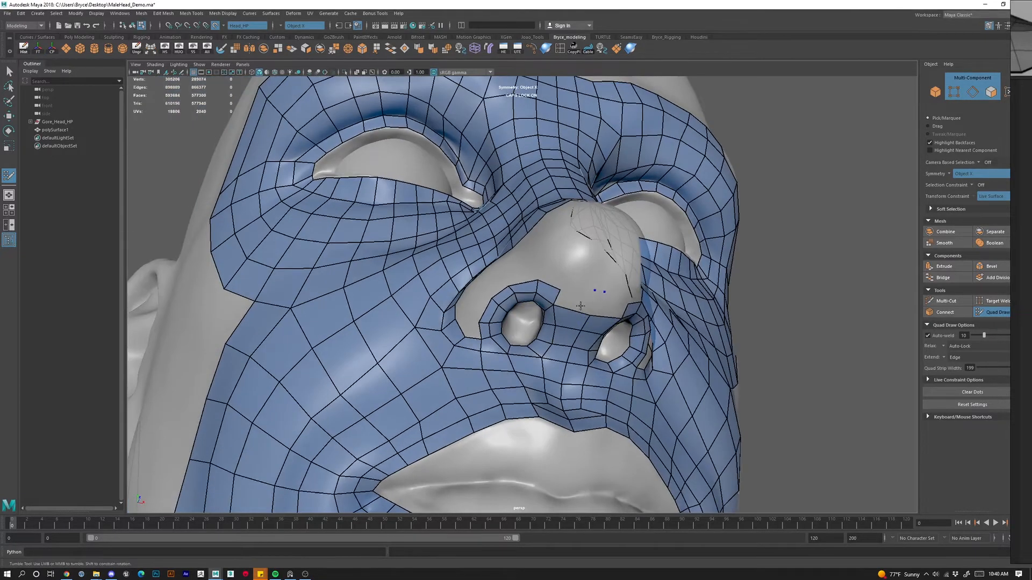
shift+click(594, 301)
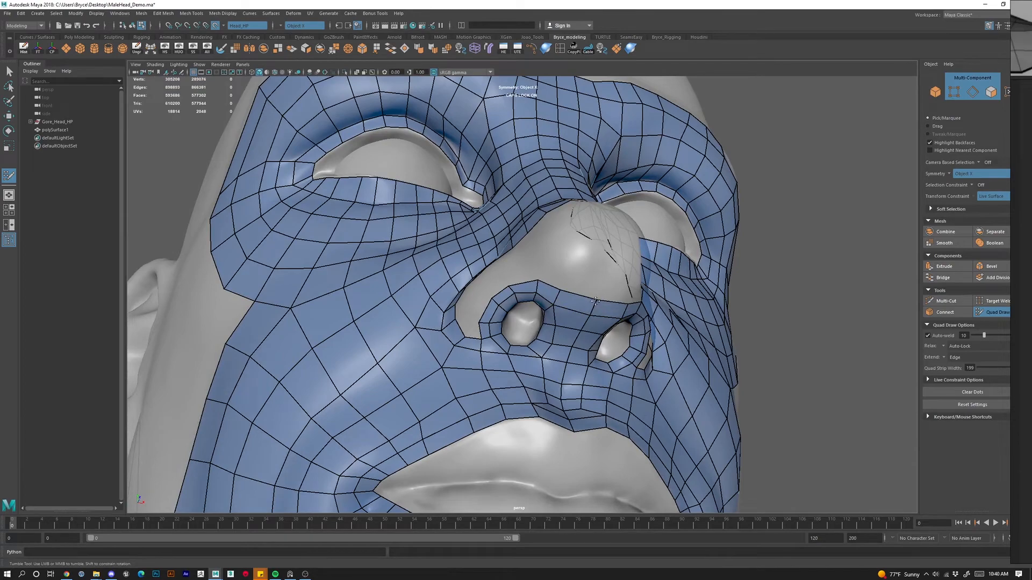
alt+drag(595, 301, 645, 307)
mouse_move(581, 344)
alt+mouse_down()
mouse_move(508, 350)
mouse_move(596, 314)
alt+mouse_up()
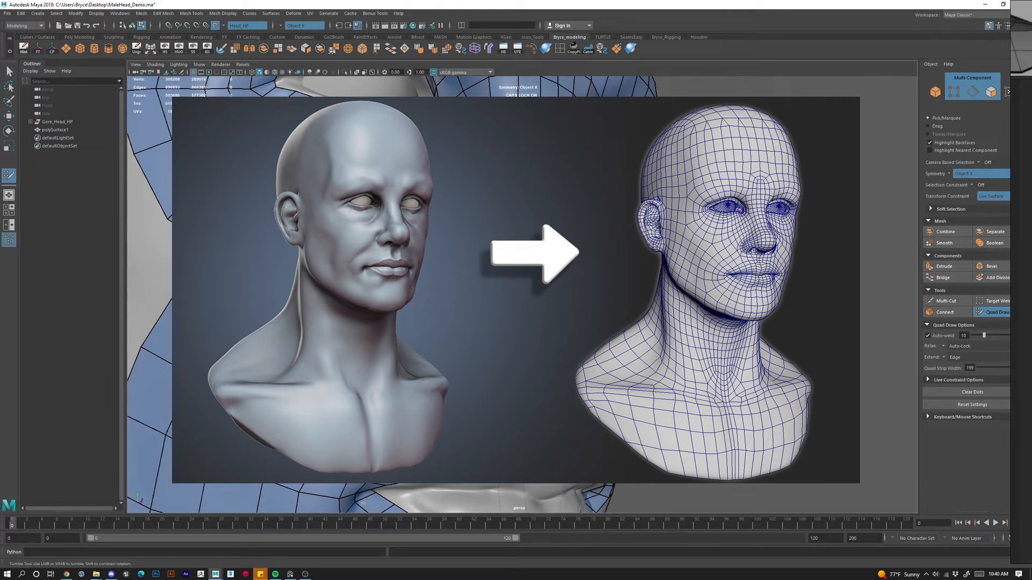
alt+right_drag(484, 327, 537, 333)
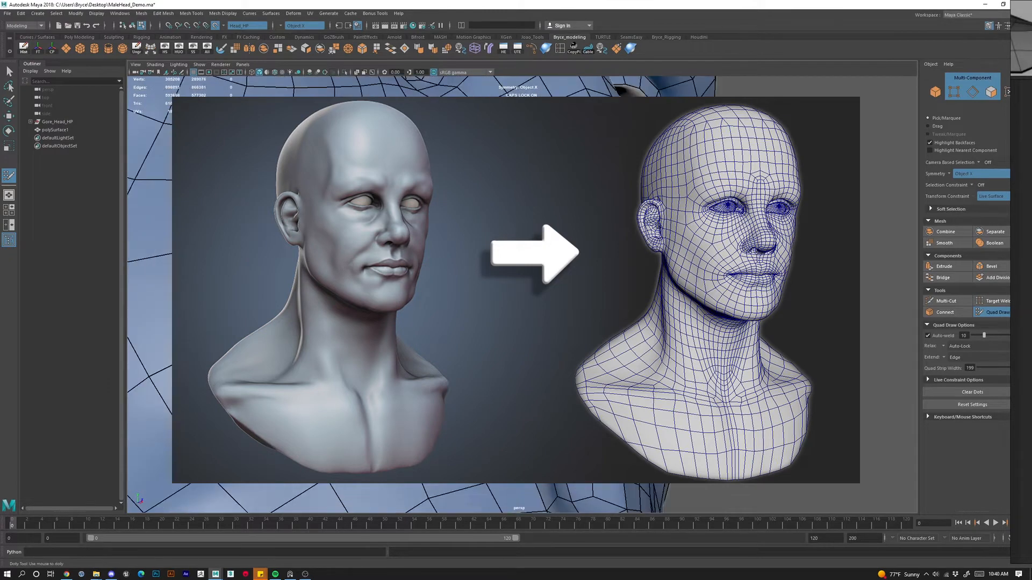
alt+drag(537, 333, 480, 367)
click(476, 350)
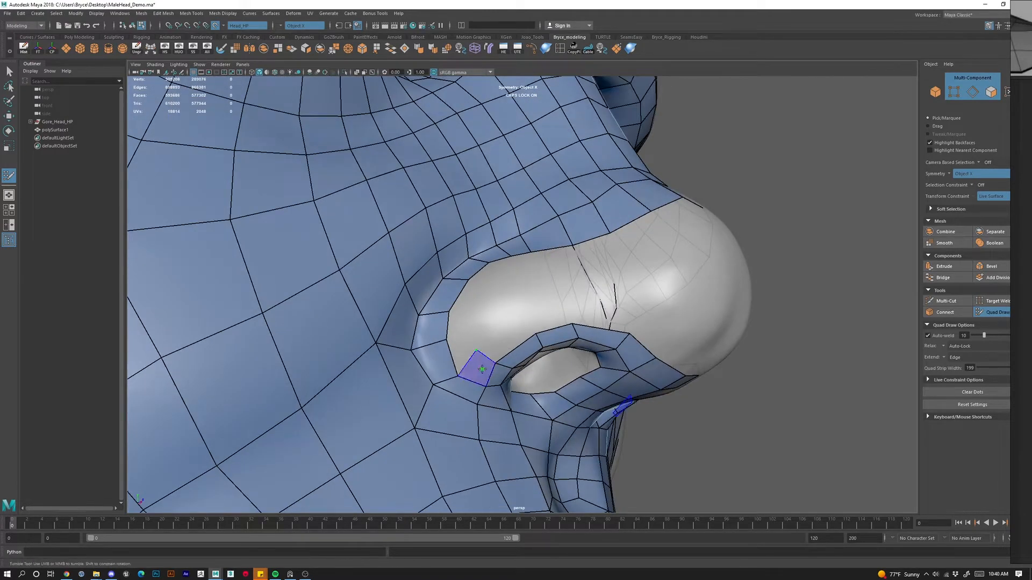
shift+click(467, 370)
Add two rows of symmetric quads down the centre of the nose tip from the bridge.
alt+drag(454, 375, 551, 242)
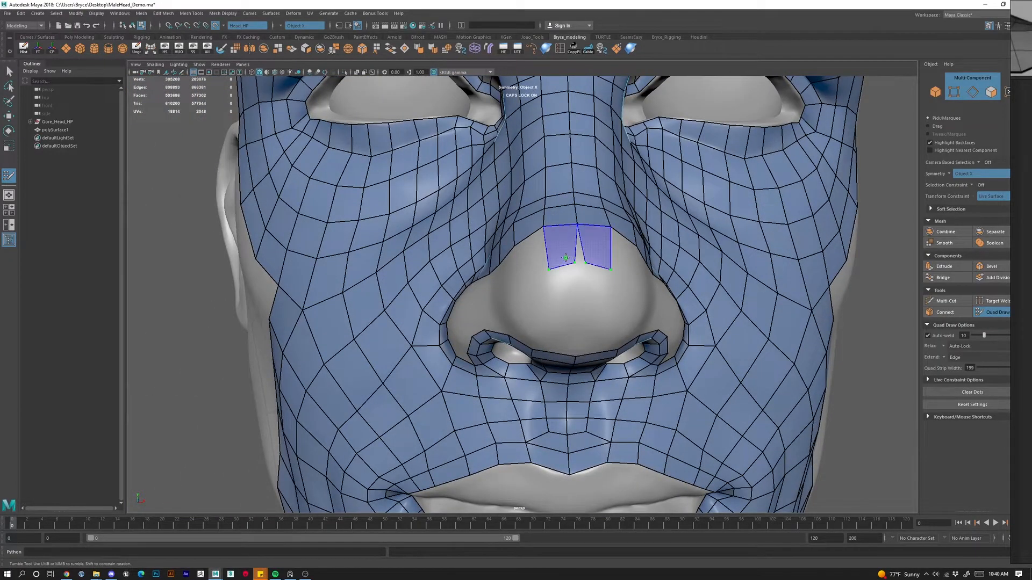
shift+click(581, 263)
alt+drag(547, 276, 513, 235)
shift+click(540, 258)
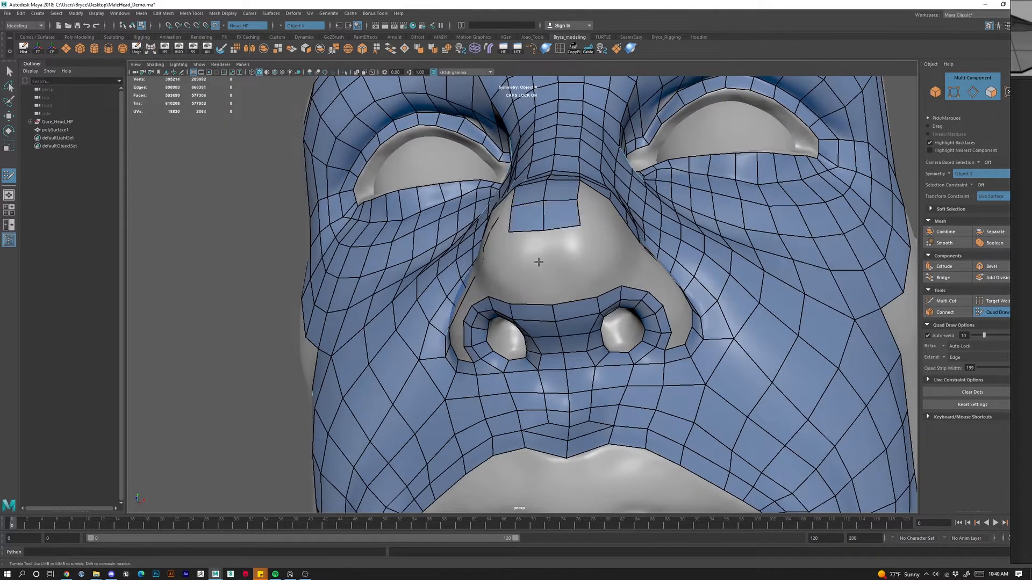
Try bridging the centre strip down to the nostril row with tall quads and inserting edge loops, and undo them.
shift+click(527, 268)
key(ctrl+z)
shift+click(543, 244)
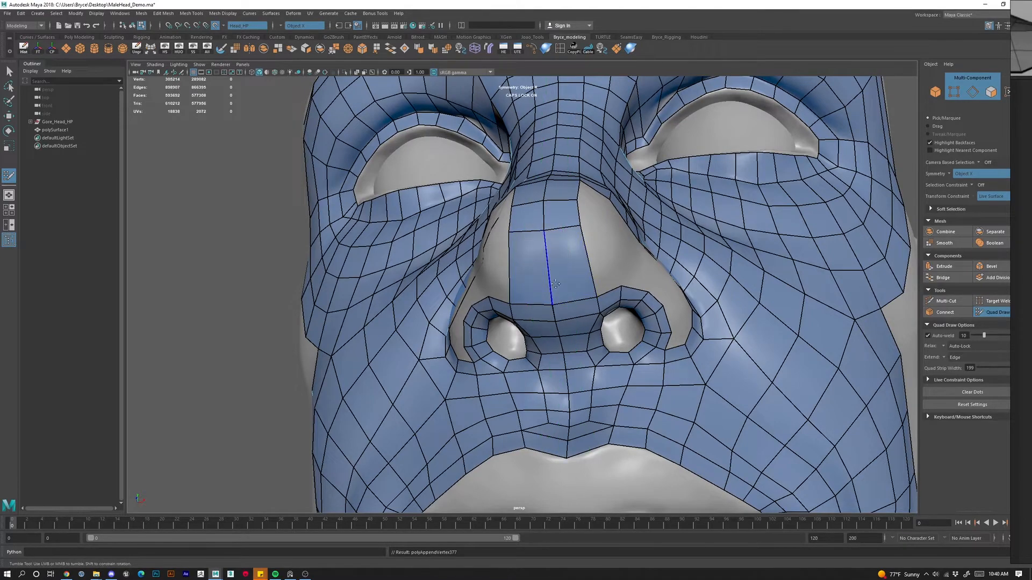
alt+drag(556, 285, 680, 238)
ctrl+click(656, 267)
alt+drag(696, 347, 658, 311)
ctrl+click(649, 320)
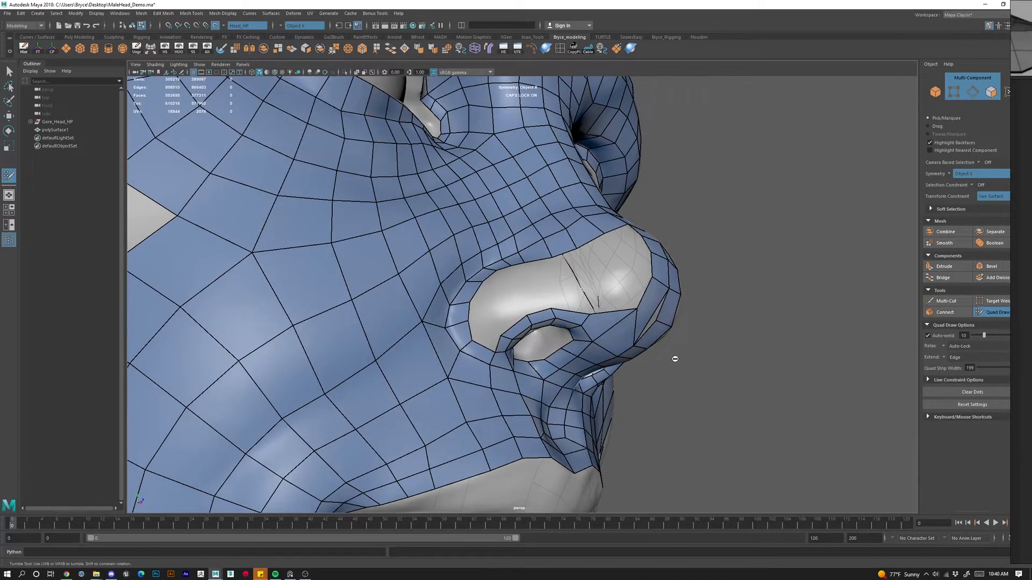
key(ctrl+z)
key(ctrl+z)
Add another row of centre quads over the nose tip and connect the strip to the row above the nostrils.
mouse_move(675, 359)
alt+mouse_down()
mouse_move(603, 293)
mouse_move(535, 259)
alt+mouse_up()
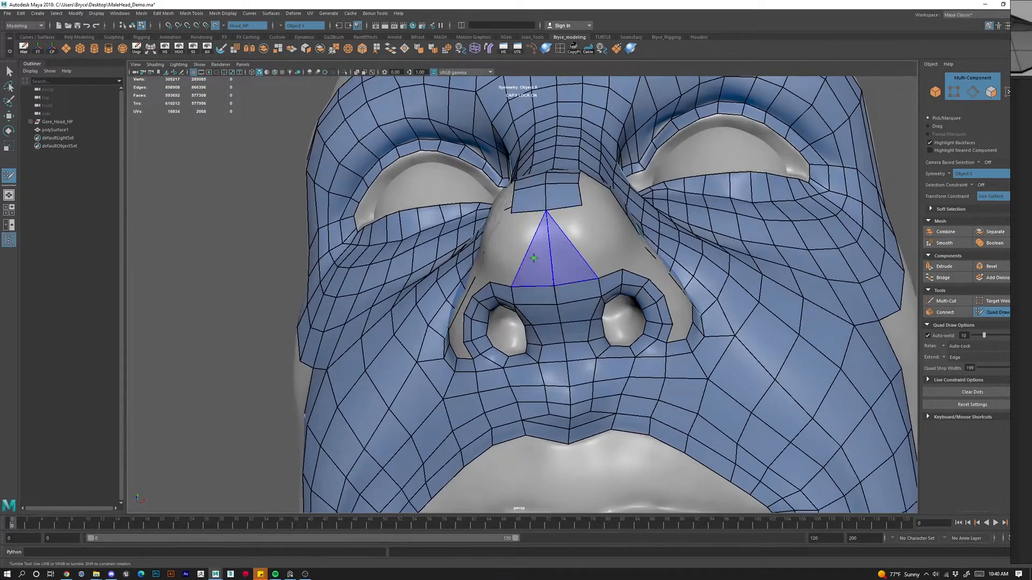
shift+click(569, 251)
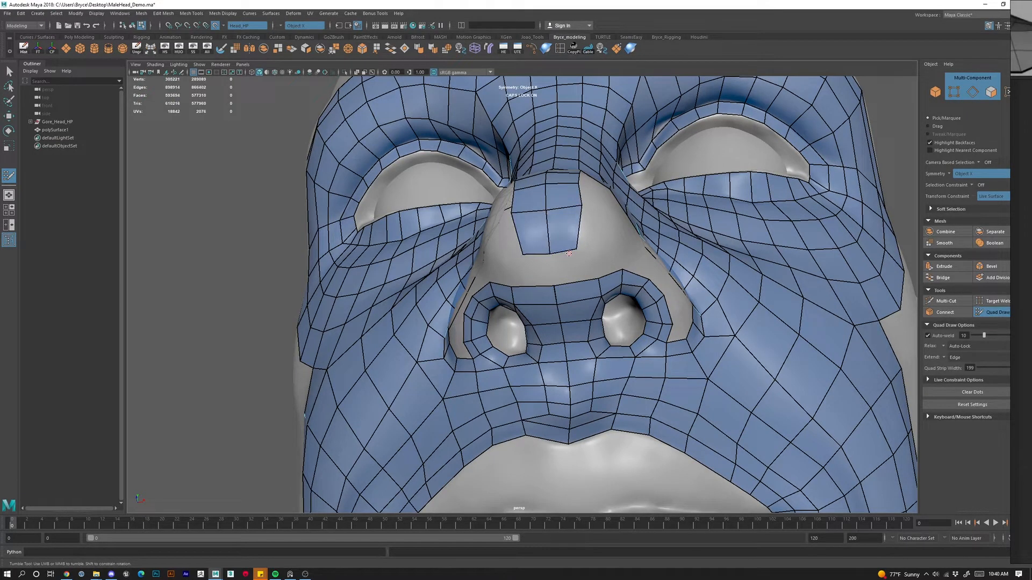
shift+click(532, 269)
key(ctrl+z)
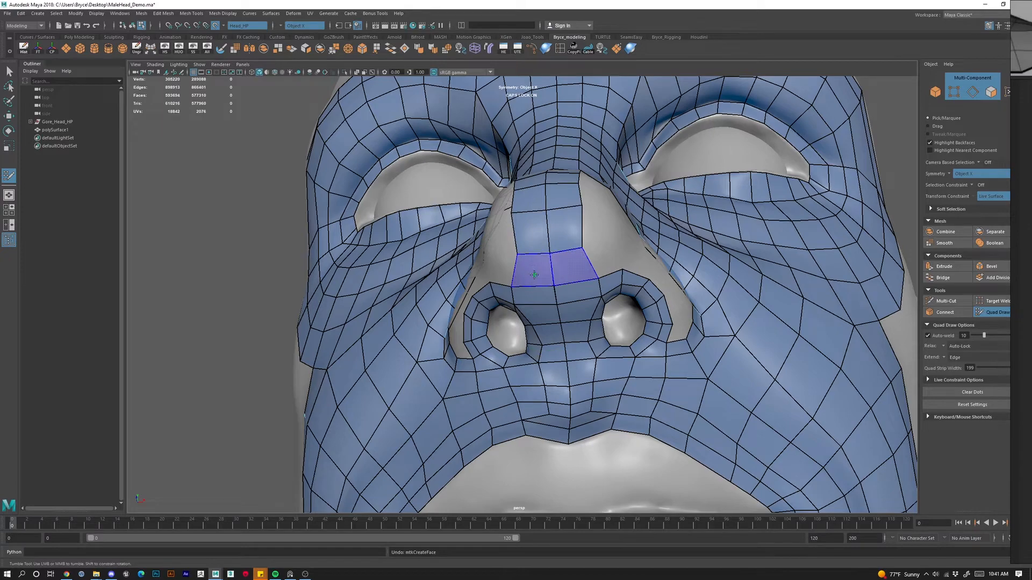
shift+click(533, 275)
Relax the quads along the centre line between the nostrils on the underside of the nose tip.
alt+drag(533, 274, 557, 307)
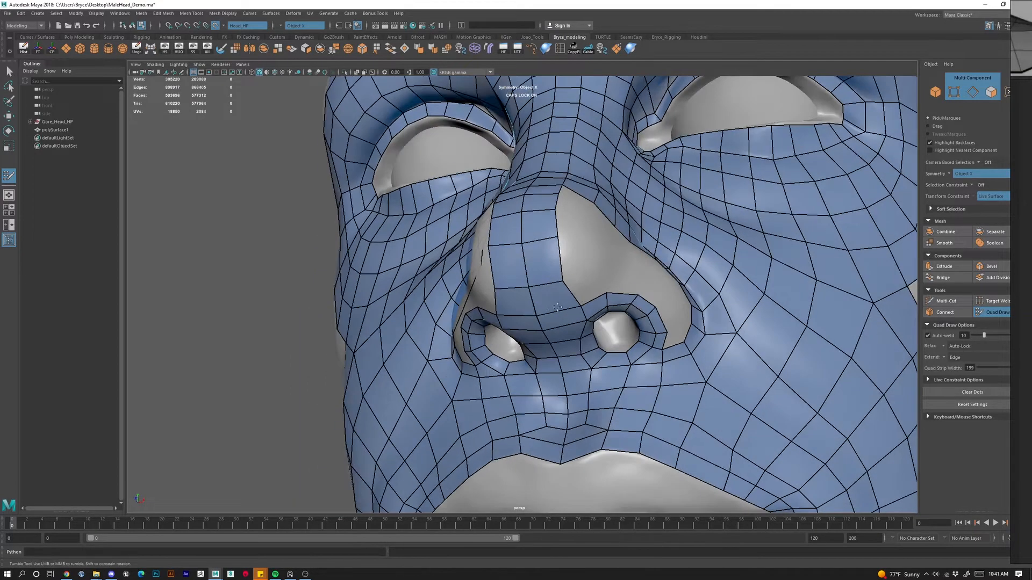
alt+right_drag(542, 366, 583, 352)
alt+drag(583, 352, 561, 242)
alt+right_drag(562, 241, 608, 225)
shift+drag(666, 195, 639, 189)
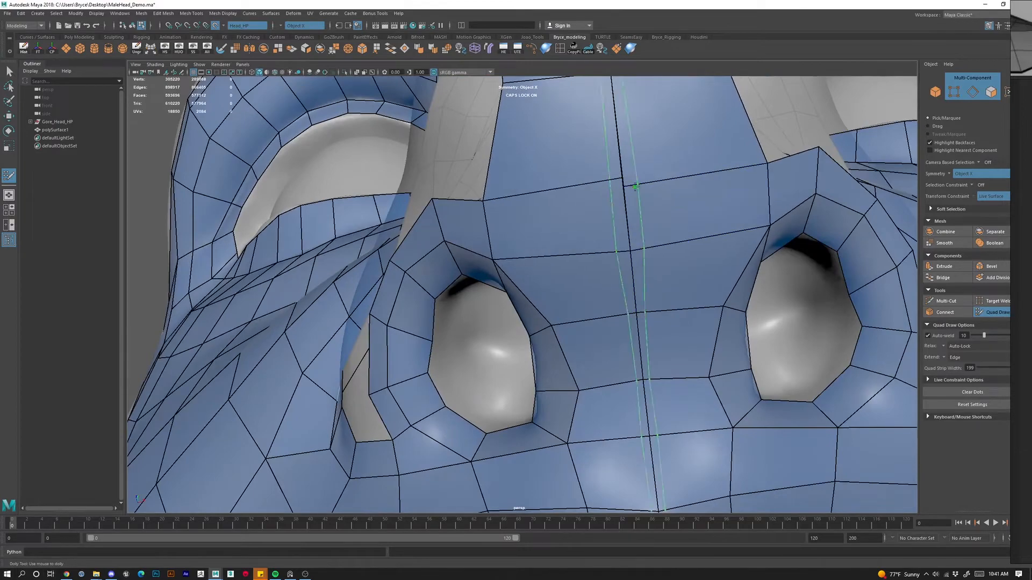
key(ctrl+z)
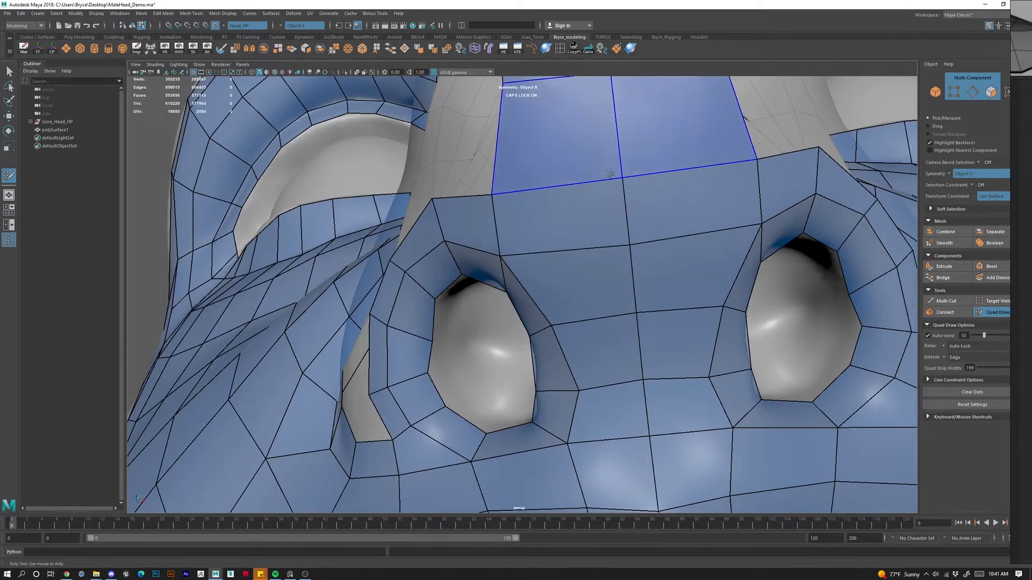
alt+right_drag(680, 70, 607, 226)
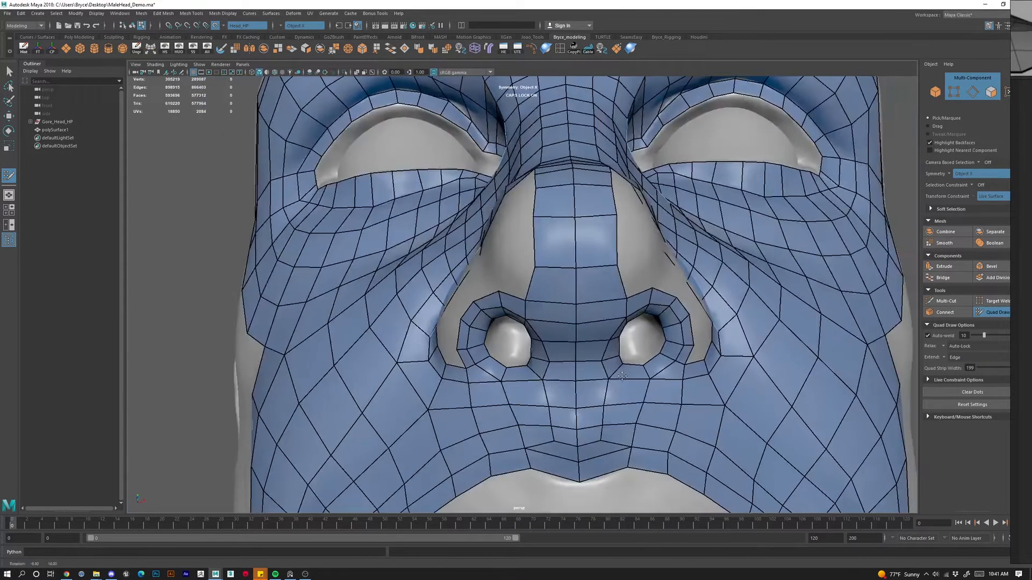
Lower the horizontal edge row across the nose tip and insert an edge loop through the tall quads above it.
alt+drag(638, 337, 541, 386)
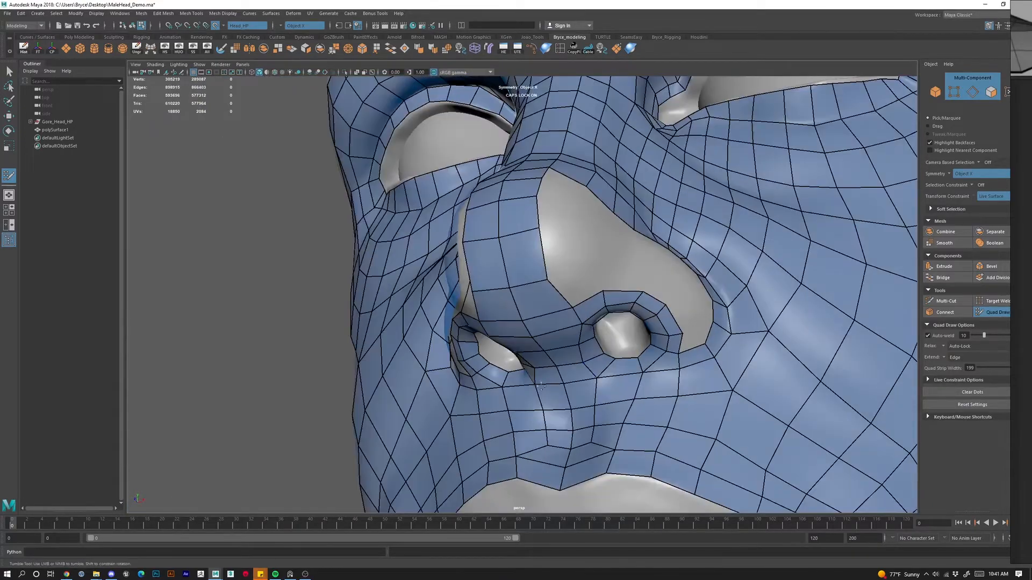
drag(491, 291, 494, 300)
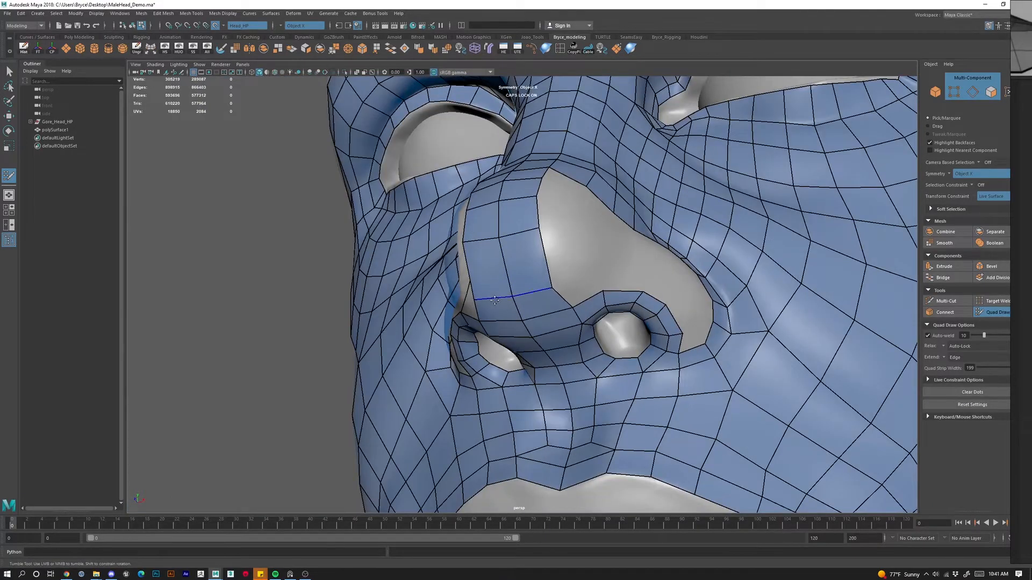
ctrl+click(501, 268)
Examine the nose tip's edge flow and silhouette from the front, from below and from both sides.
alt+right_drag(602, 258, 570, 295)
alt+drag(596, 317, 618, 371)
alt+right_drag(618, 370, 636, 369)
alt+drag(636, 369, 626, 410)
alt+right_drag(627, 410, 596, 322)
alt+drag(596, 322, 569, 246)
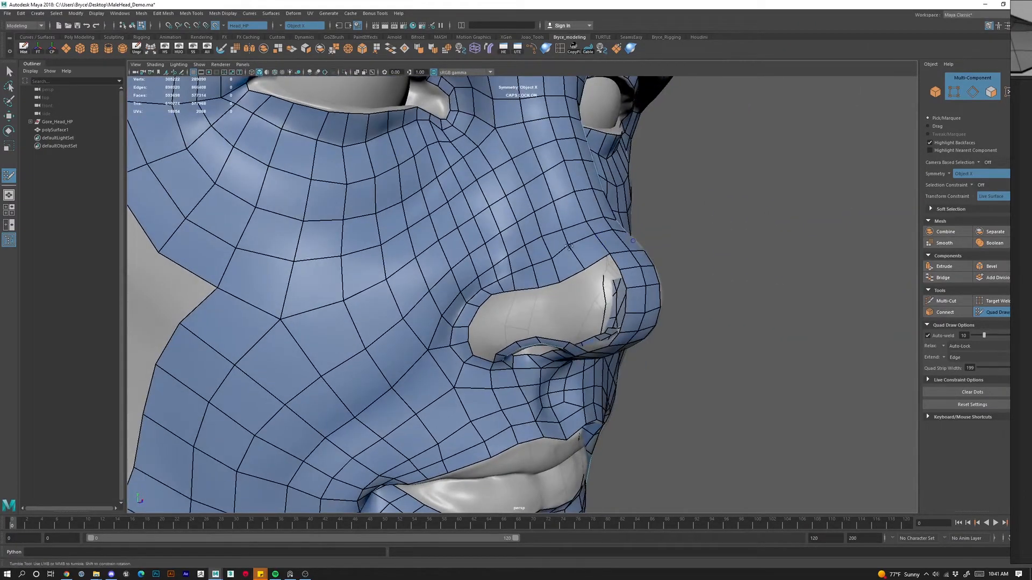
alt+right_drag(709, 330, 662, 319)
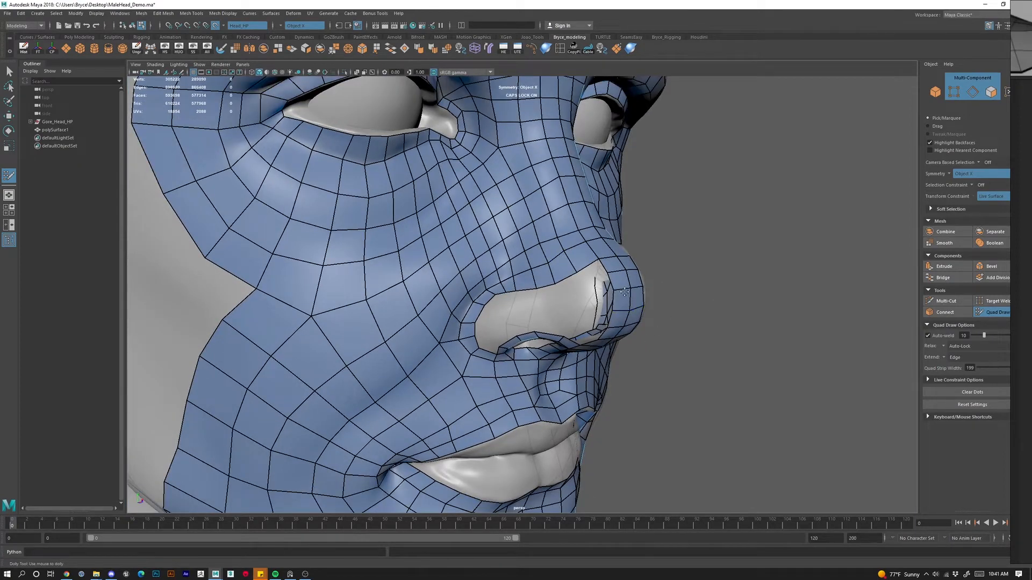
alt+drag(651, 270, 656, 378)
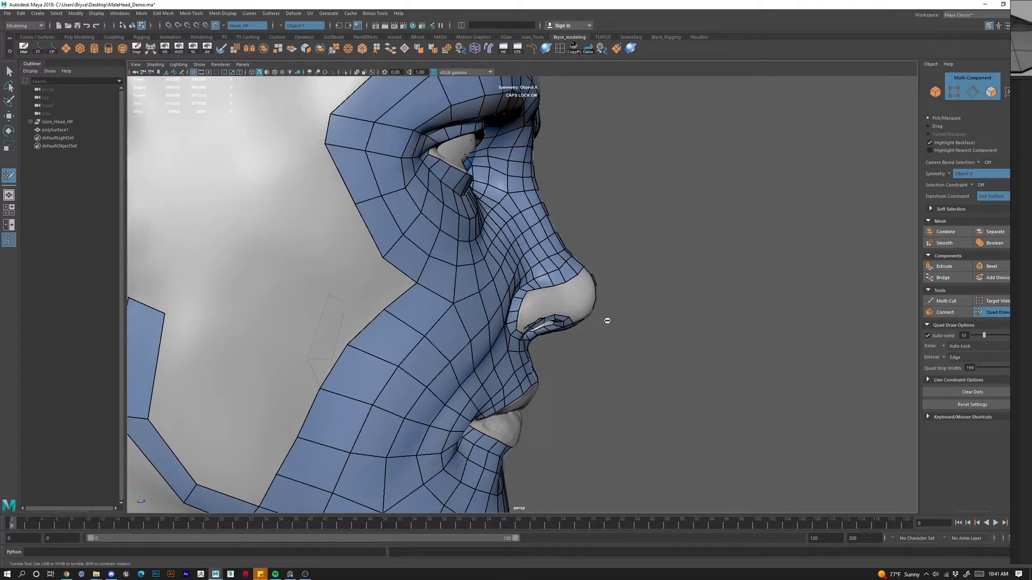
alt+right_drag(607, 321, 603, 364)
alt+drag(652, 413, 529, 276)
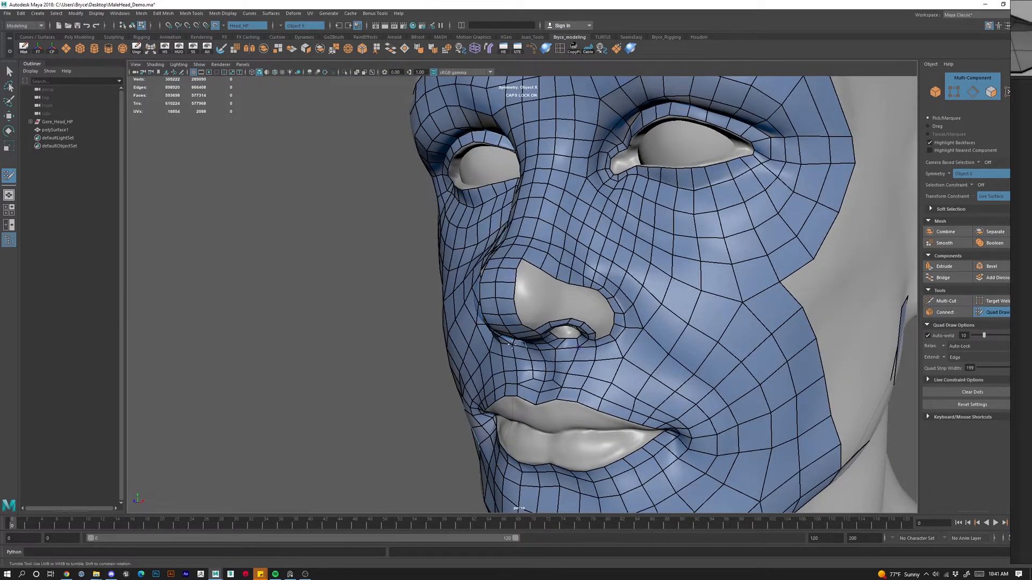
alt+drag(512, 343, 574, 337)
alt+right_drag(570, 339, 574, 337)
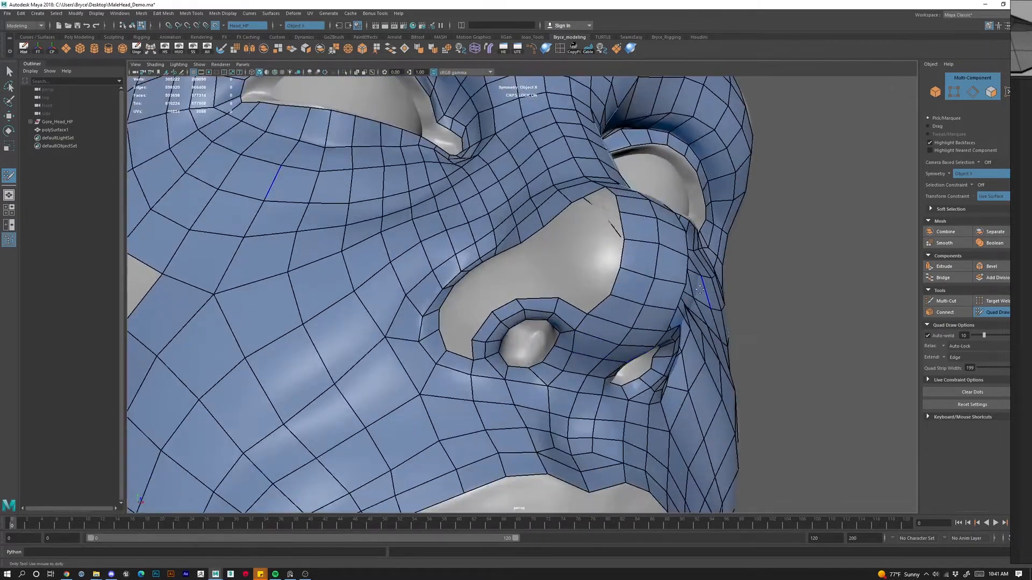
alt+right_drag(700, 291, 689, 331)
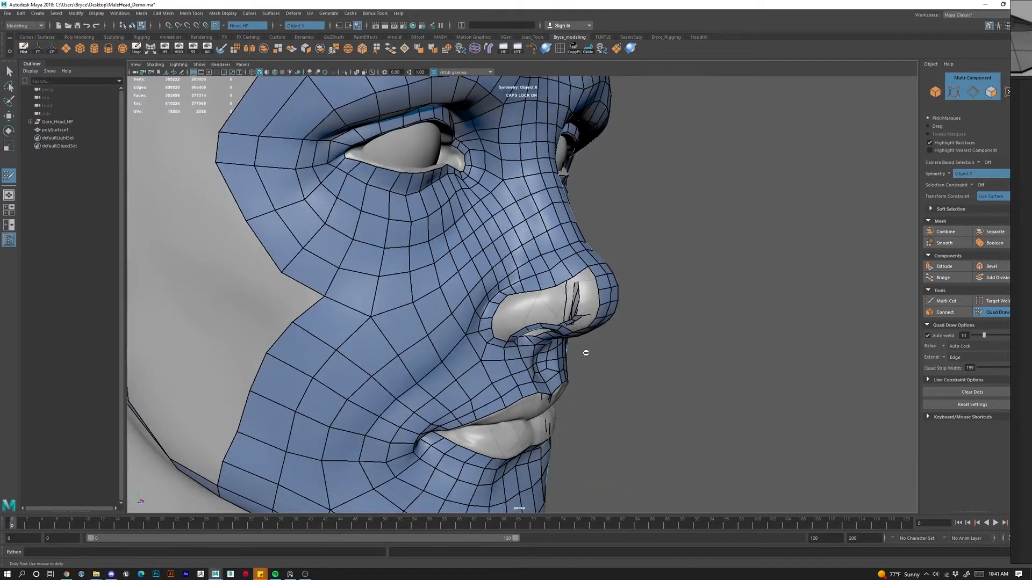
alt+right_drag(586, 353, 573, 338)
Add a column of quads along the nose-tip side of the nostril-wing gap, from the nostril rim up towards the bridge.
alt+drag(572, 339, 580, 273)
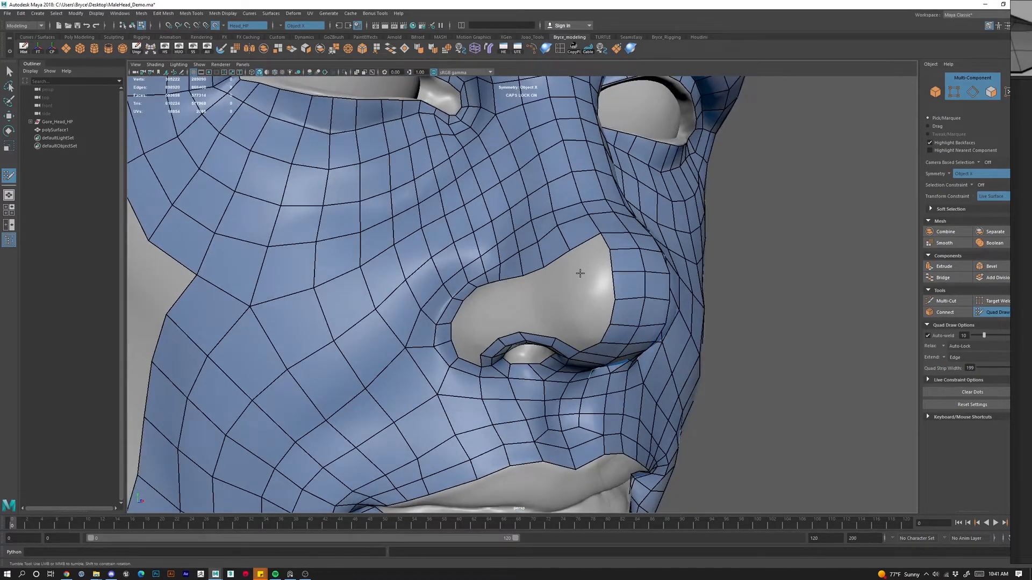
mouse_move(583, 318)
alt+mouse_down()
mouse_move(568, 298)
mouse_move(572, 309)
alt+mouse_up()
shift+click(567, 292)
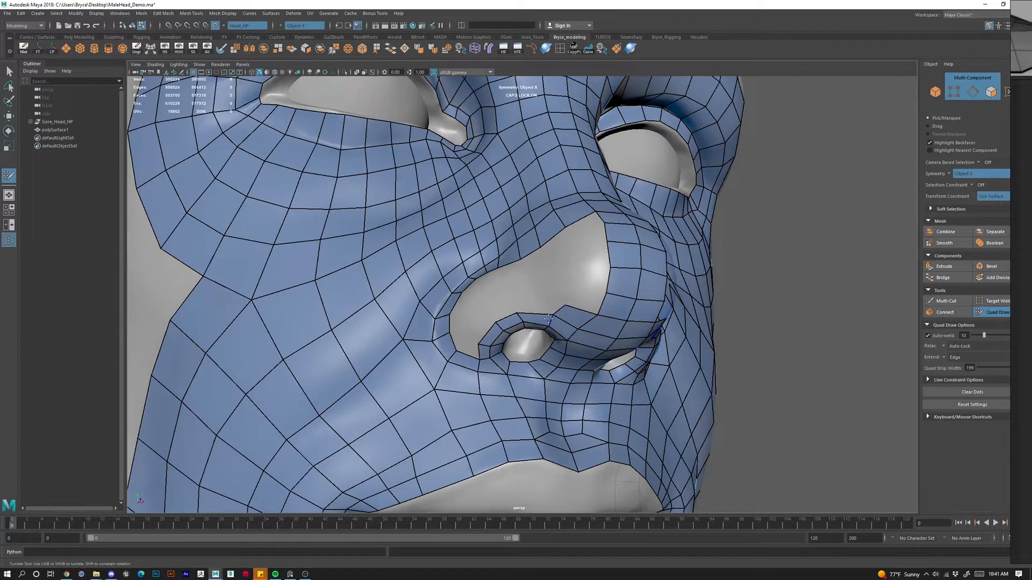
shift+click(585, 299)
click(578, 261)
shift+click(592, 276)
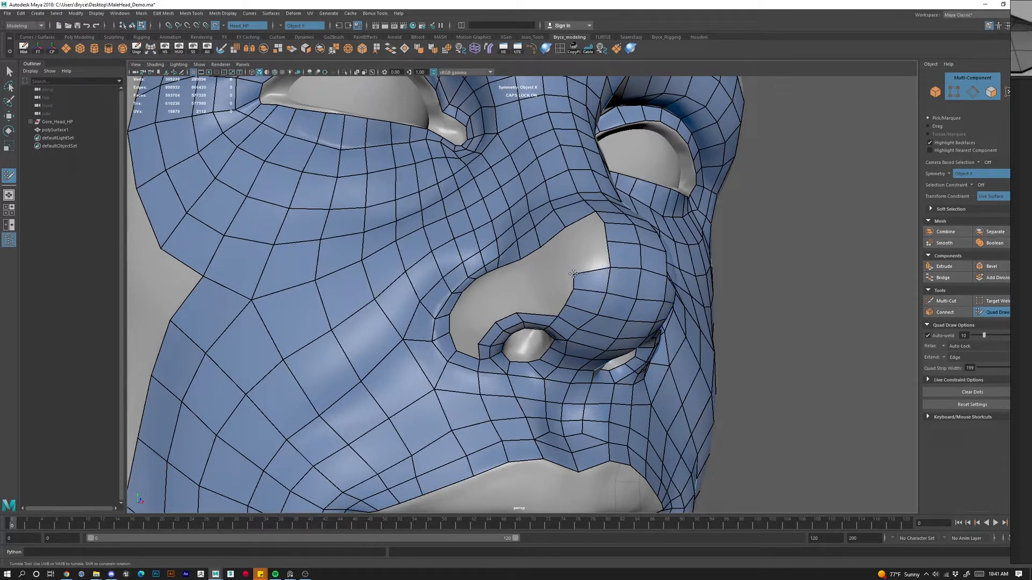
shift+click(572, 239)
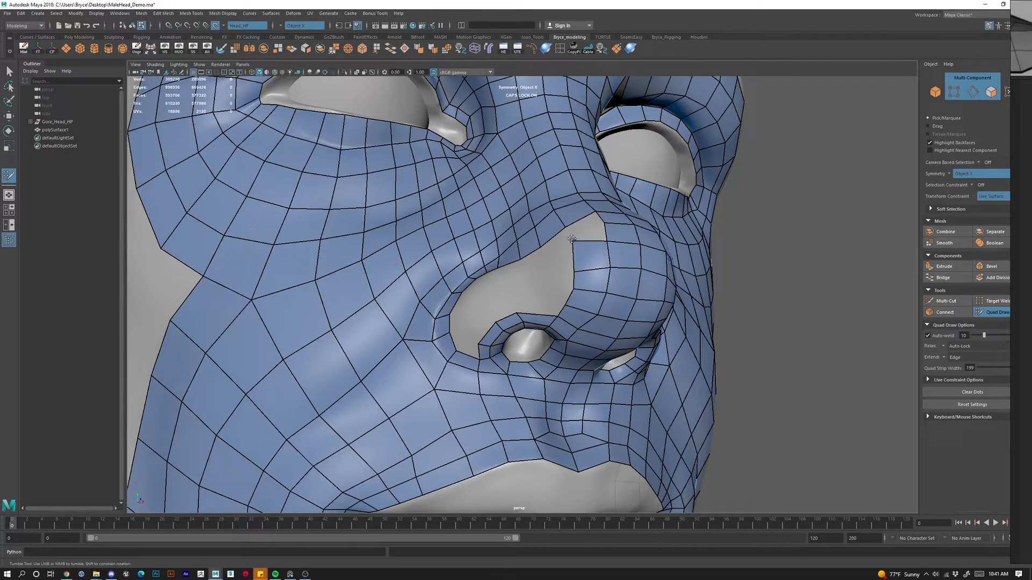
alt+drag(572, 250, 607, 283)
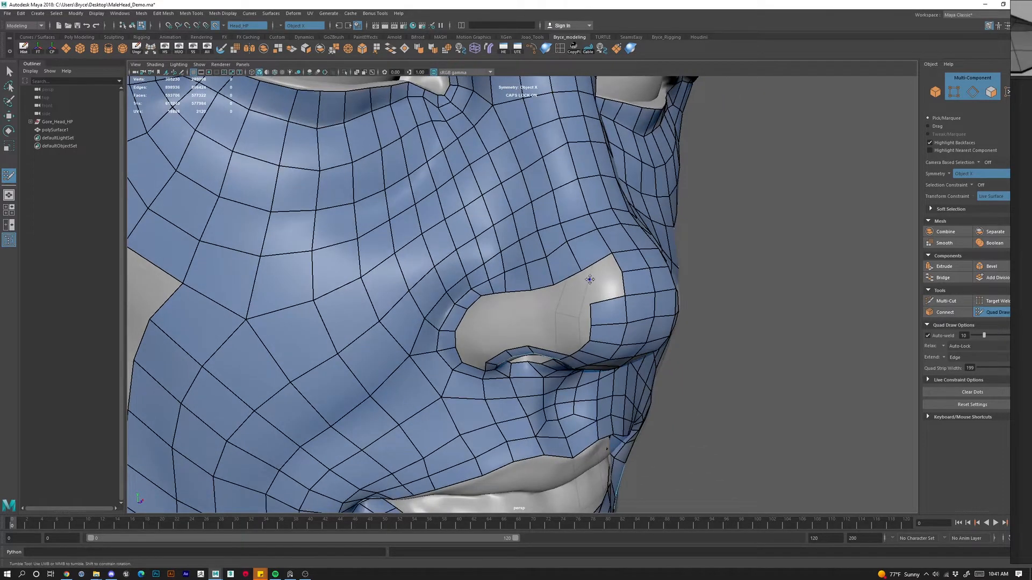
shift+click(591, 279)
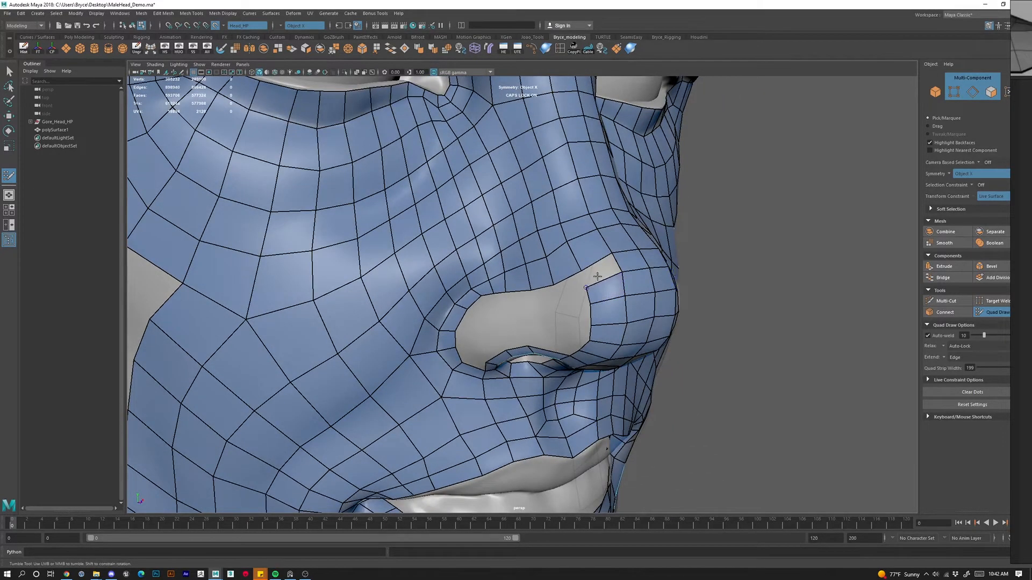
mouse_move(600, 272)
alt+mouse_down()
mouse_move(616, 304)
mouse_move(607, 277)
alt+mouse_up()
Reposition the border vertices beside the nose tip and the nearby side-of-nose vertex to even out the quads.
click(539, 155)
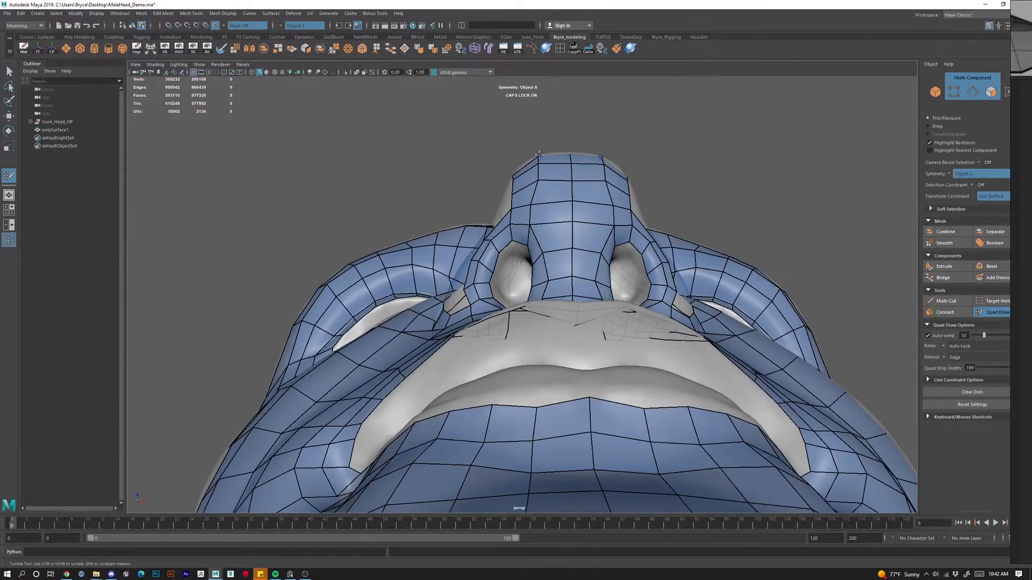
mouse_move(611, 167)
alt+mouse_down()
mouse_move(613, 232)
mouse_move(567, 282)
mouse_move(608, 280)
mouse_move(569, 294)
alt+mouse_up()
key(ctrl+z)
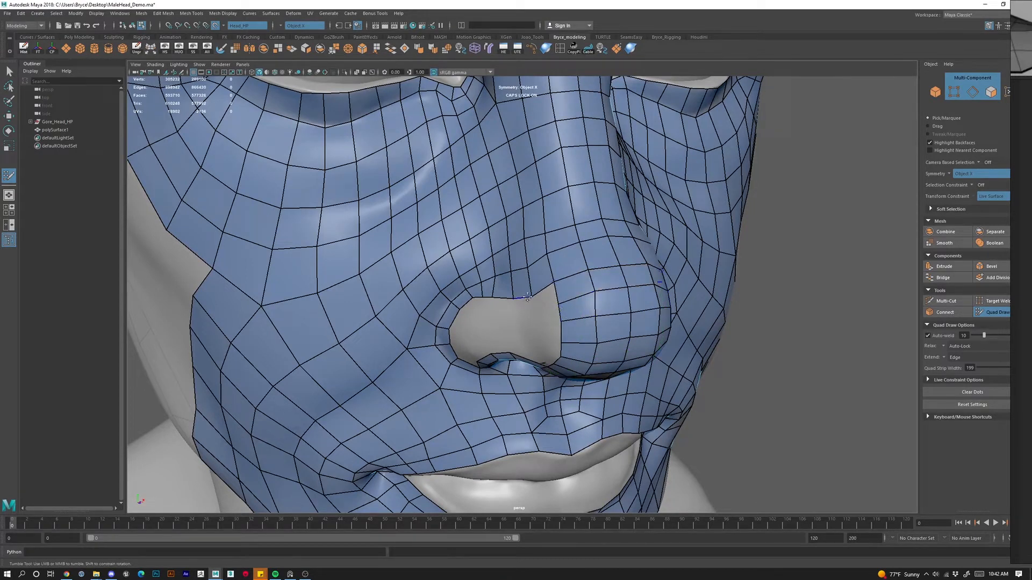
mouse_move(526, 291)
alt+mouse_down()
mouse_move(544, 268)
mouse_move(534, 326)
mouse_move(532, 239)
alt+mouse_up()
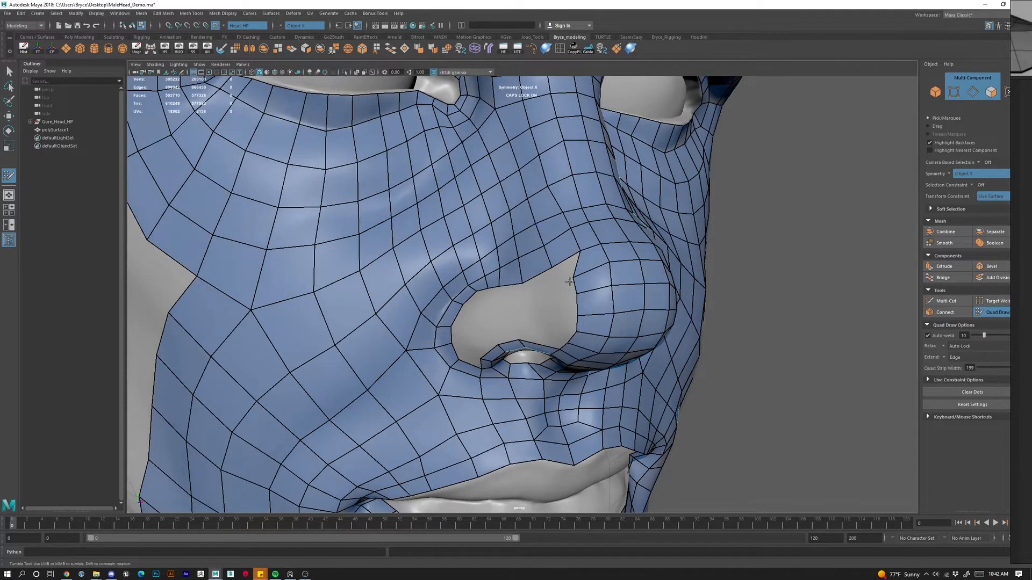
drag(576, 283, 588, 279)
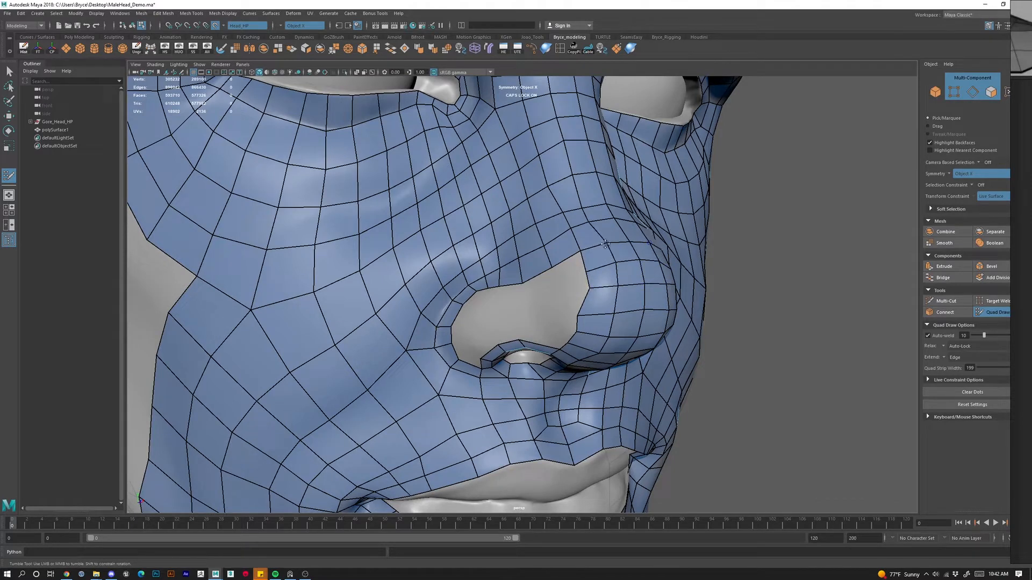
drag(584, 211, 592, 210)
alt+drag(602, 306, 582, 261)
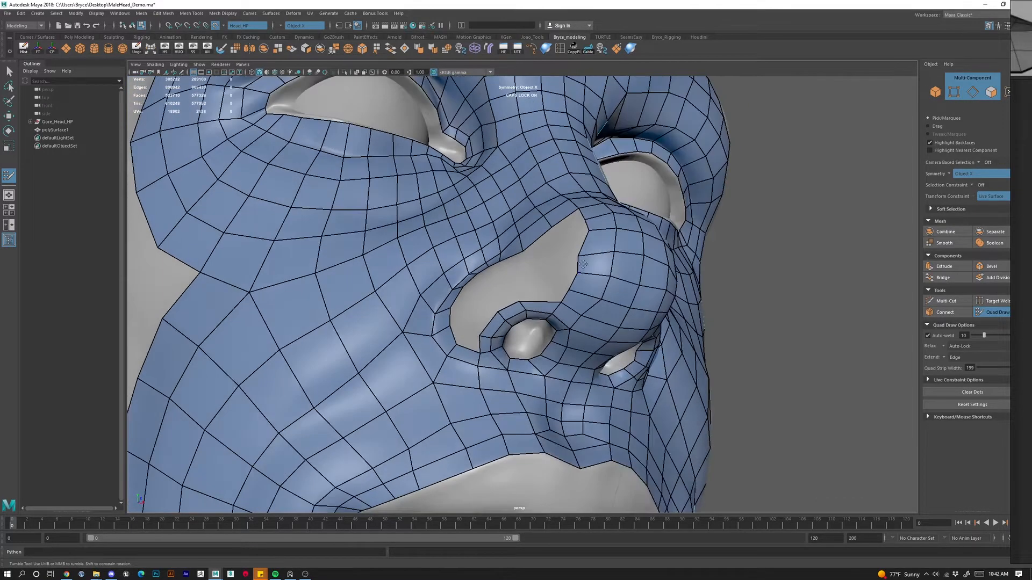
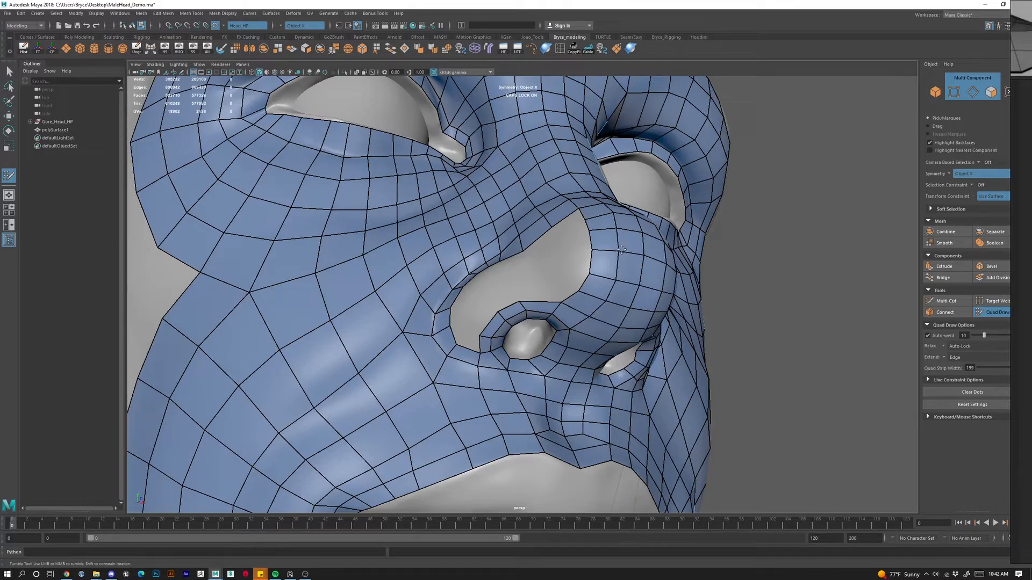
alt+drag(624, 250, 614, 284)
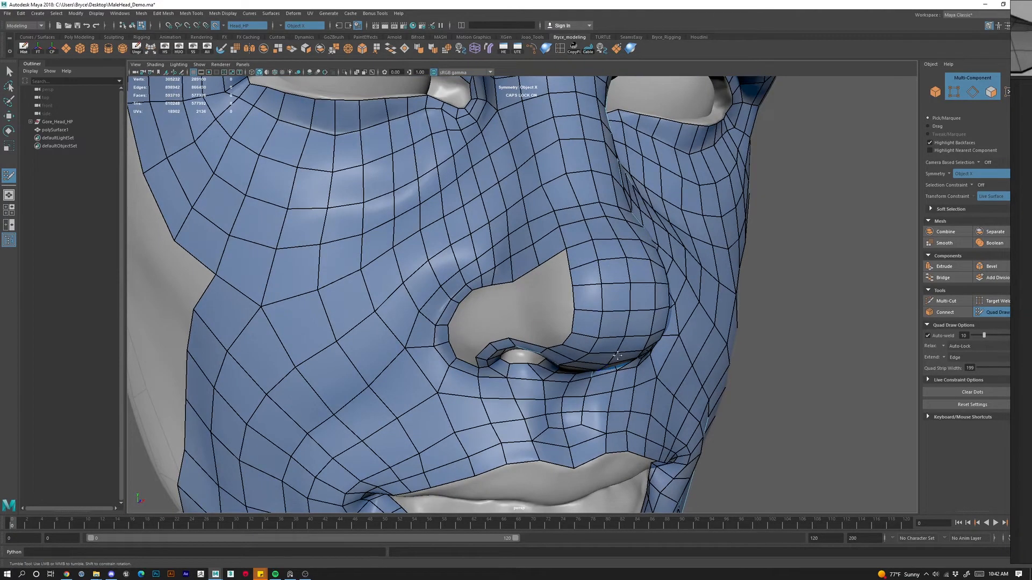
Add two quads at the lower rear corner of the nostril-wing gap, against the cheek crease.
mouse_move(618, 356)
alt+mouse_down()
mouse_move(639, 333)
mouse_move(621, 316)
mouse_move(641, 311)
mouse_move(584, 328)
mouse_move(598, 371)
mouse_move(637, 329)
alt+mouse_up()
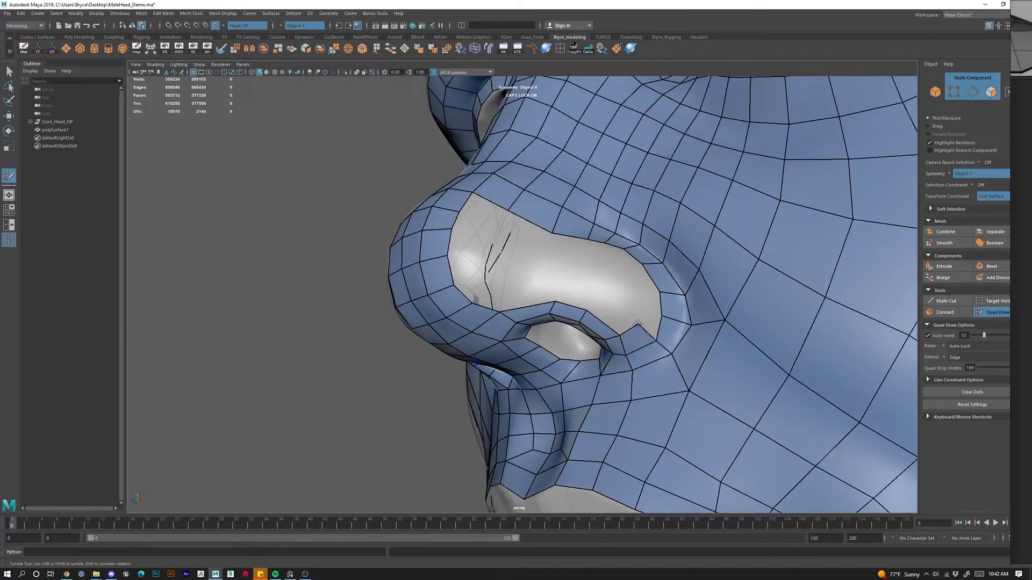
click(641, 307)
shift+click(648, 321)
click(633, 286)
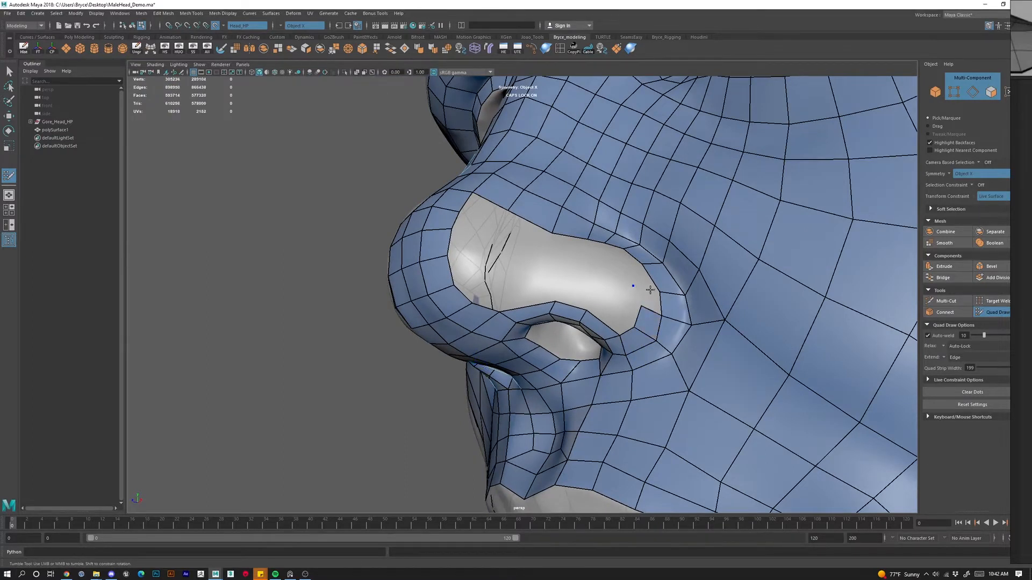
shift+click(650, 291)
Adjust the vertices around the rear of the nostril wing and the cheek crease for smoother edge flow.
alt+drag(633, 329, 691, 345)
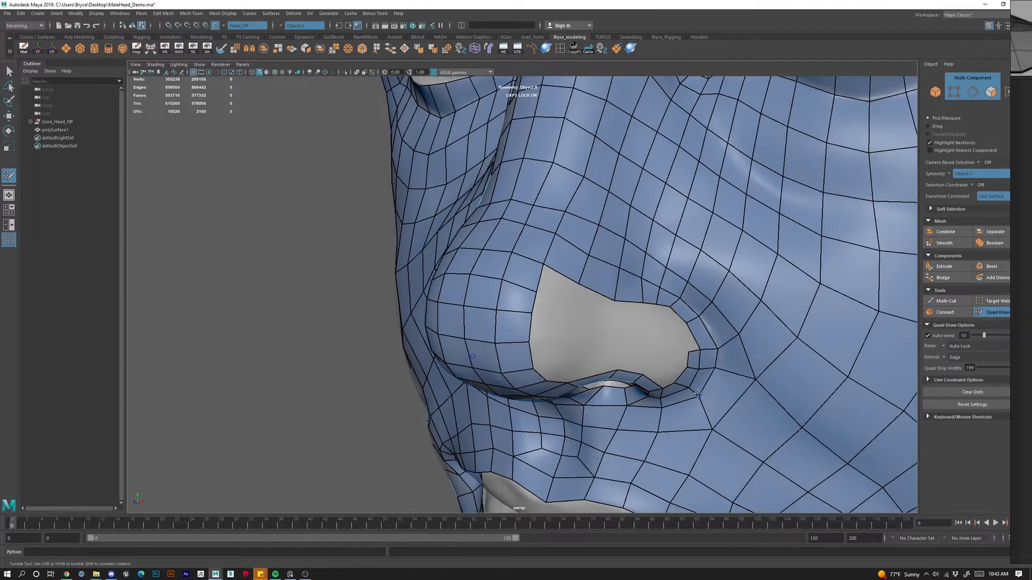
drag(697, 394, 710, 378)
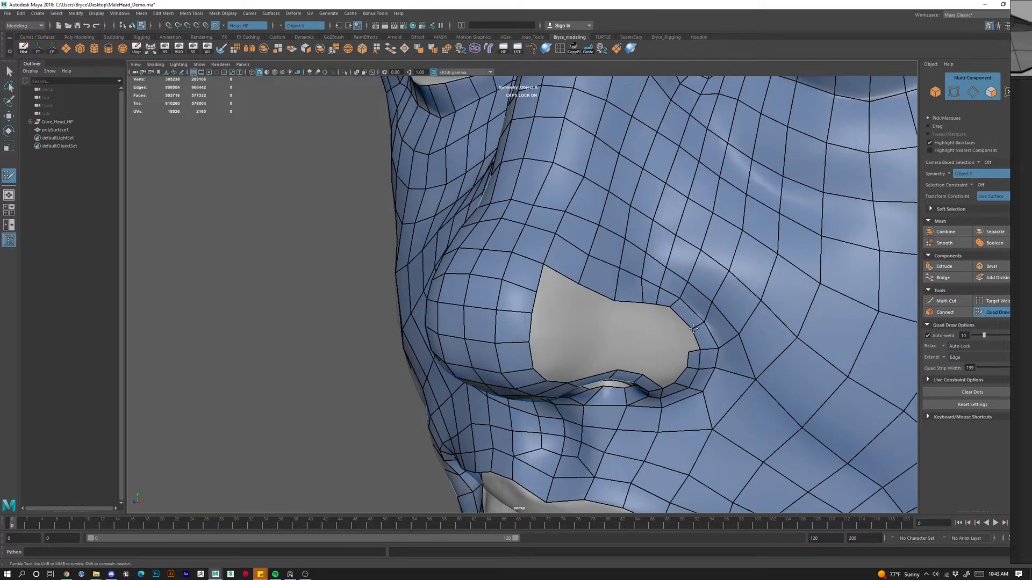
drag(673, 303, 684, 310)
mouse_move(686, 329)
alt+mouse_down()
mouse_move(683, 365)
mouse_move(674, 339)
alt+mouse_up()
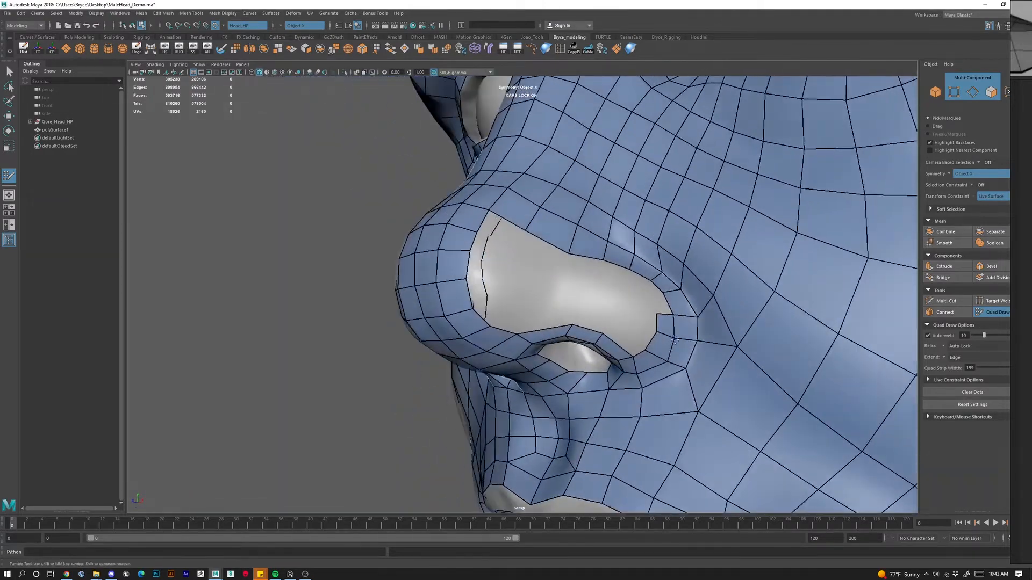
drag(737, 347, 726, 341)
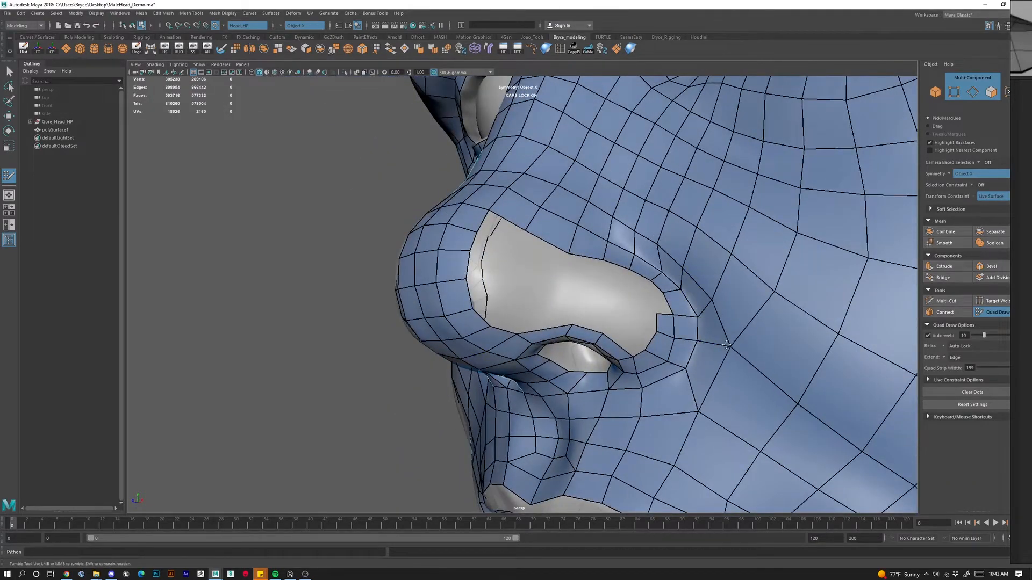
alt+right_drag(698, 412, 675, 396)
Fill a row of quads along the upper edge of the nostril-wing gap and join it to the rear quads.
alt+drag(675, 396, 503, 328)
shift+click(433, 321)
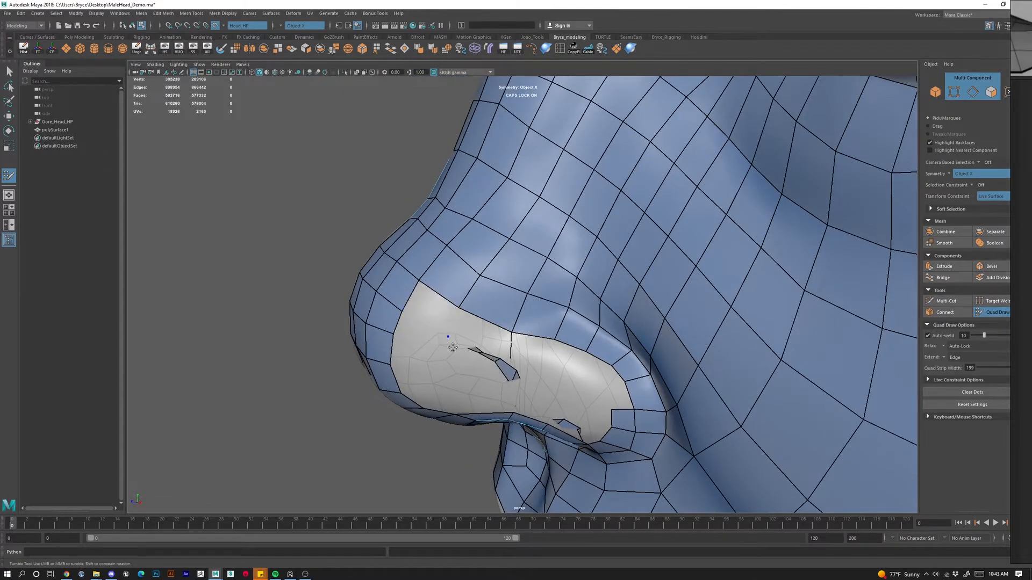
shift+click(491, 352)
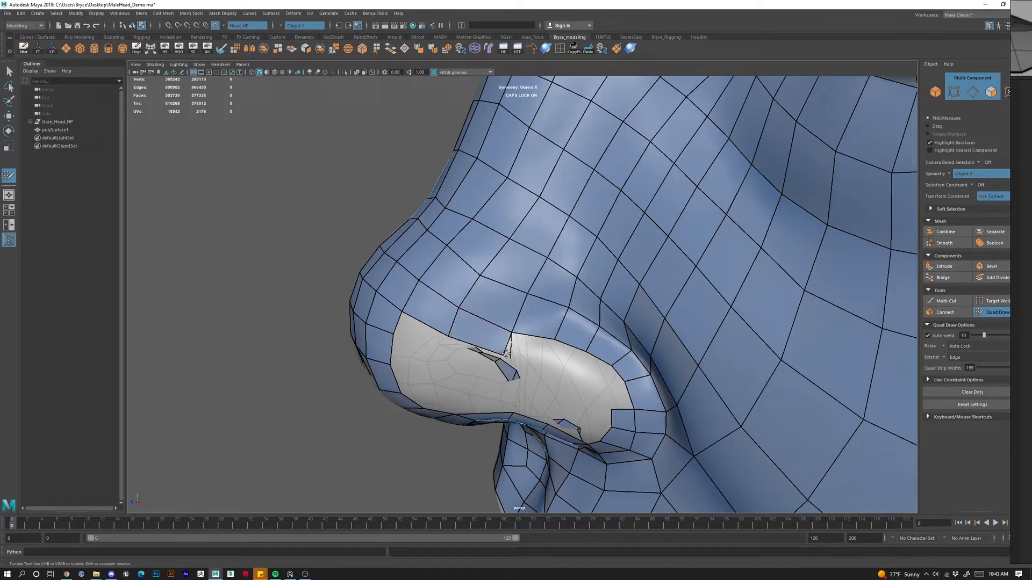
shift+click(551, 370)
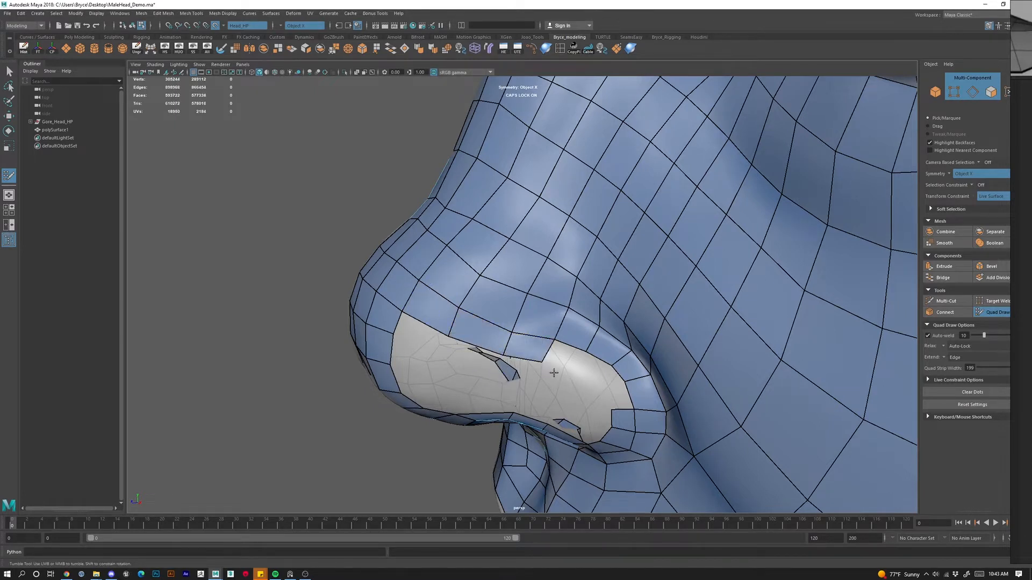
shift+click(585, 375)
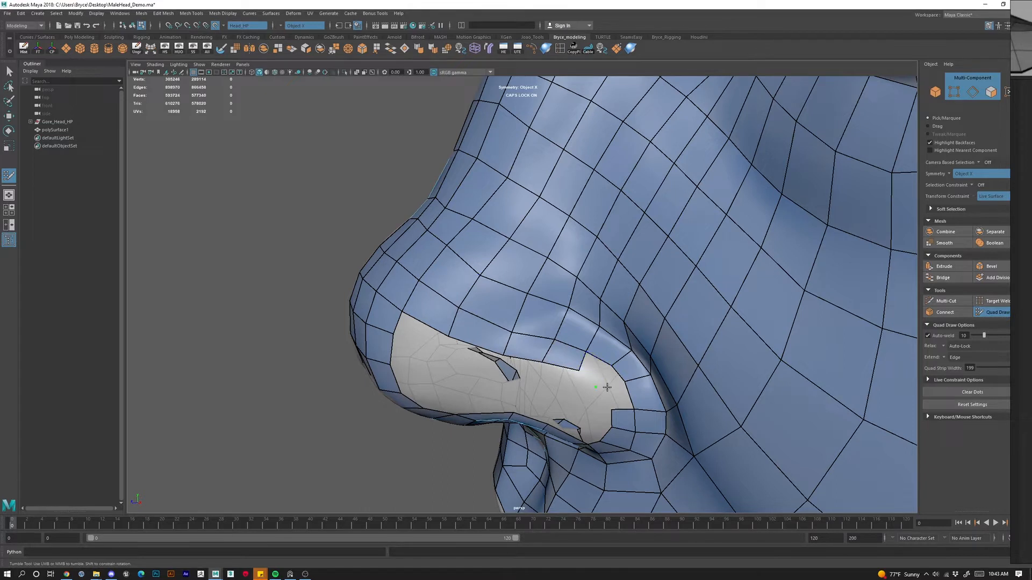
shift+click(614, 397)
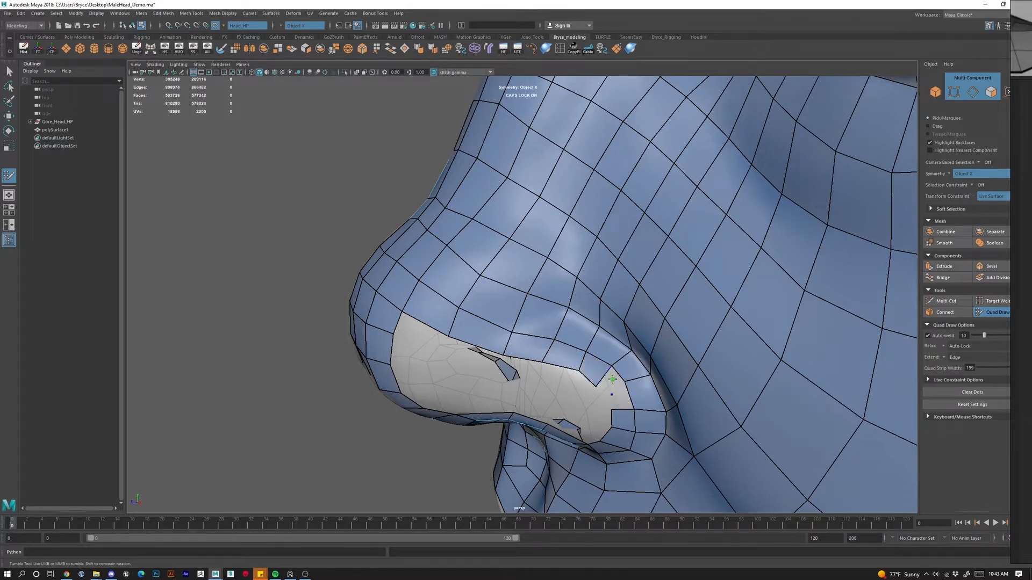
shift+click(609, 395)
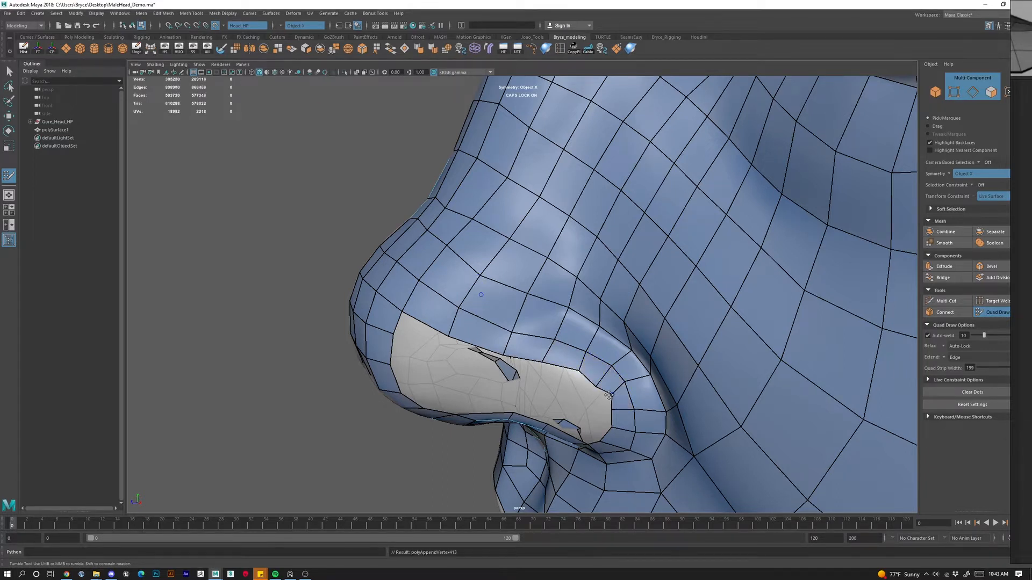
Add another column of quads on the nose-tip side of the gap, connecting its upper edge to the nostril rim.
alt+drag(595, 387, 688, 297)
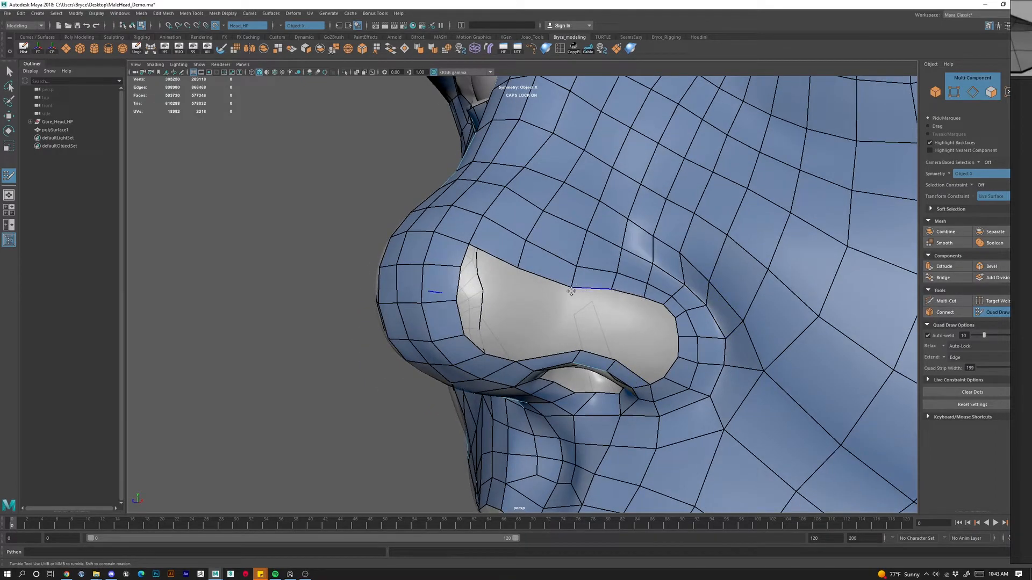
alt+drag(570, 291, 664, 372)
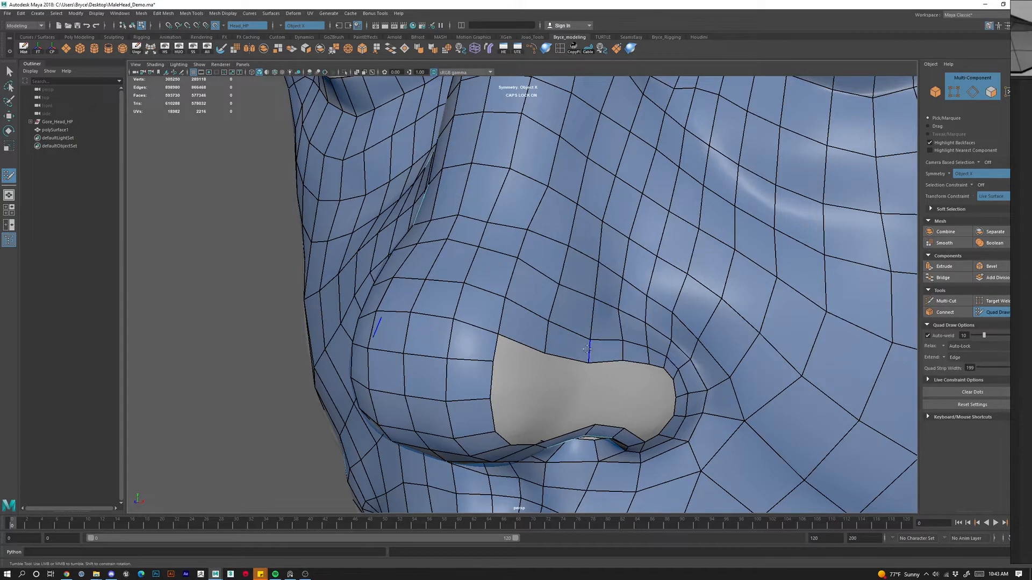
alt+drag(682, 400, 443, 359)
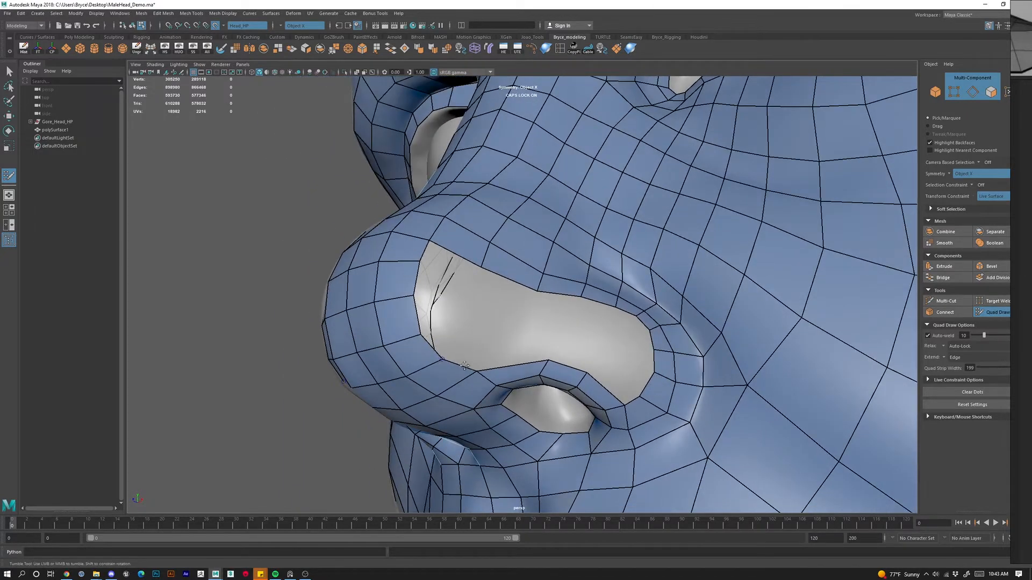
mouse_move(532, 314)
alt+mouse_down()
mouse_move(562, 396)
mouse_move(560, 337)
mouse_move(424, 316)
mouse_move(451, 311)
mouse_move(448, 319)
alt+mouse_up()
shift+click(428, 319)
click(450, 350)
shift+click(417, 327)
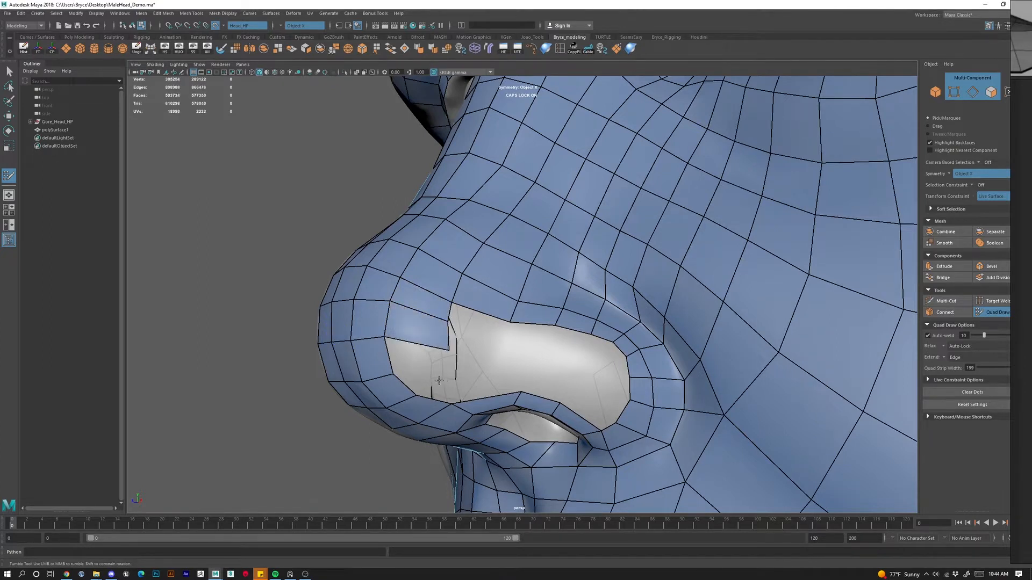
click(453, 367)
shift+click(429, 363)
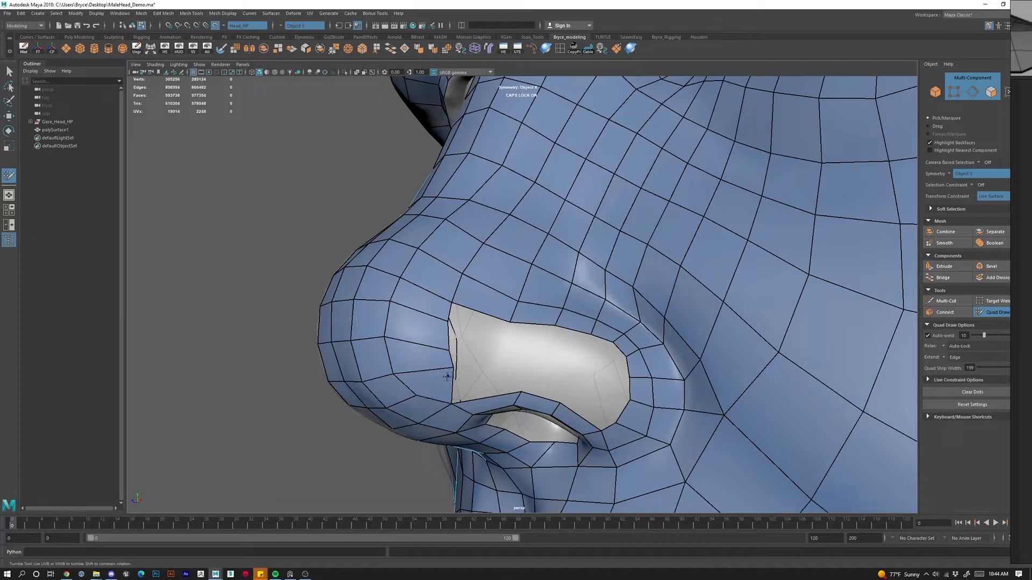
Insert an edge loop through the band of quads around the nostril rim.
mouse_move(482, 399)
alt+mouse_down()
mouse_move(446, 379)
mouse_move(566, 314)
mouse_move(548, 345)
mouse_move(473, 332)
mouse_move(458, 291)
alt+mouse_up()
key(ctrl+z)
alt+drag(548, 364, 540, 359)
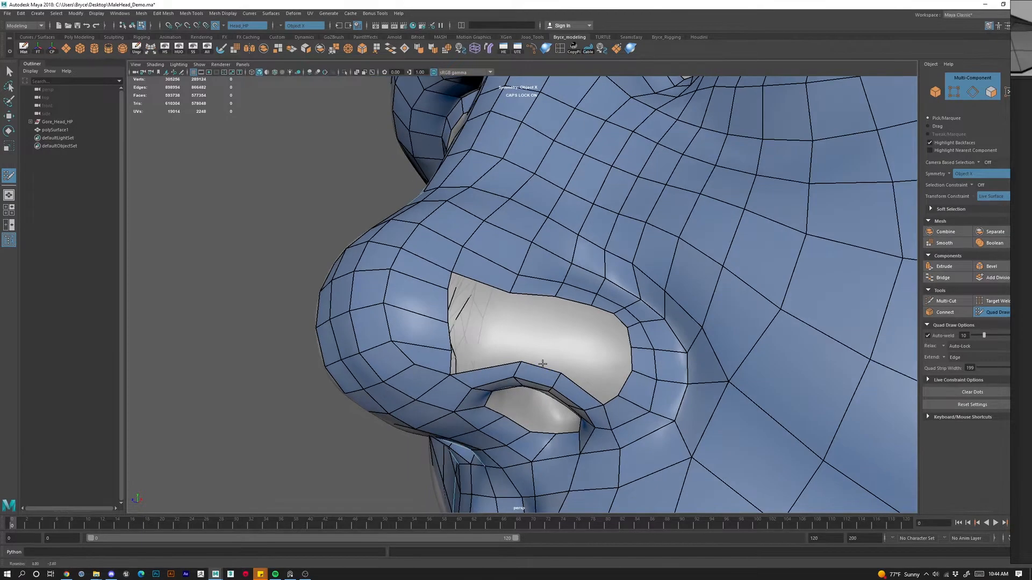
alt+drag(520, 398, 595, 401)
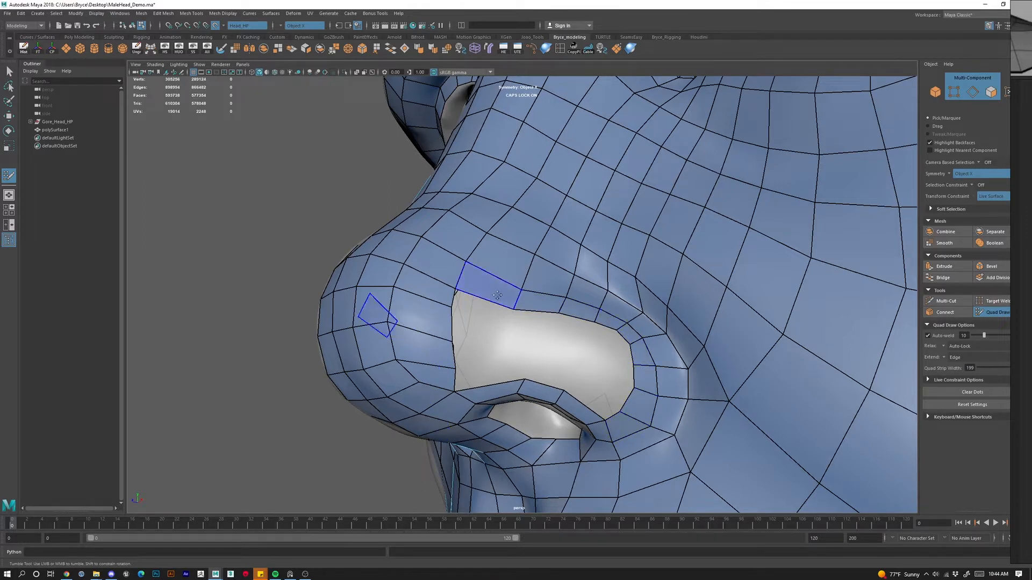
mouse_move(575, 422)
alt+mouse_down()
mouse_move(576, 314)
mouse_move(556, 329)
alt+mouse_up()
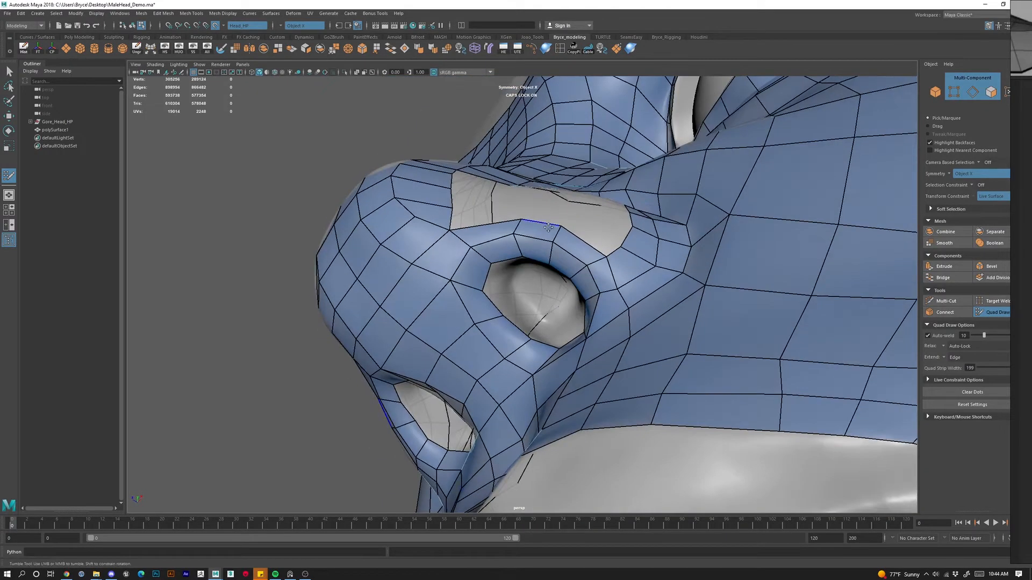
ctrl+click(507, 236)
ctrl+click(572, 249)
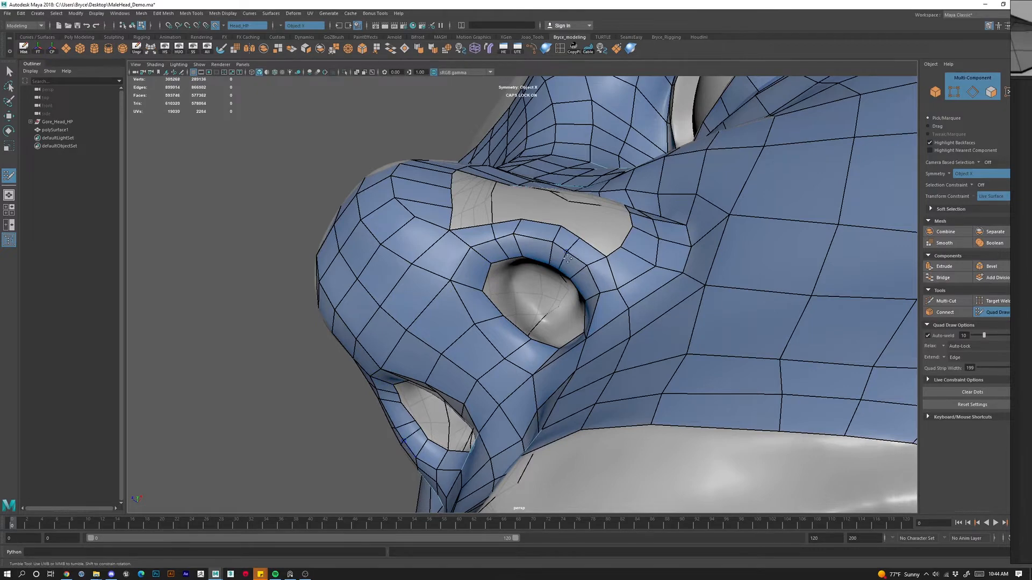
alt+drag(574, 249, 634, 235)
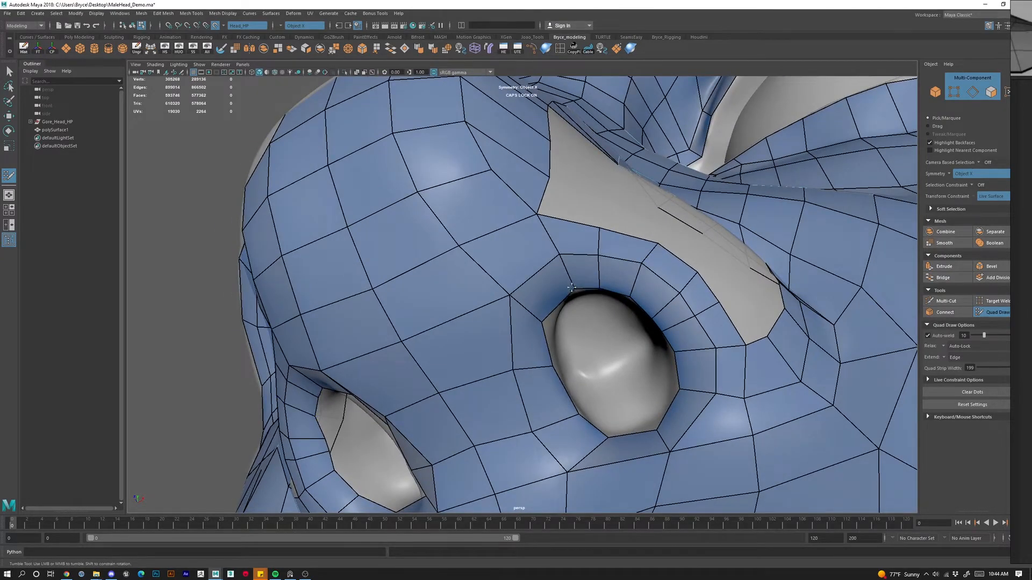
Reposition the vertices around the upper and rear nostril rim to even out the quads bordering the nostril-wing gap.
drag(560, 256, 539, 264)
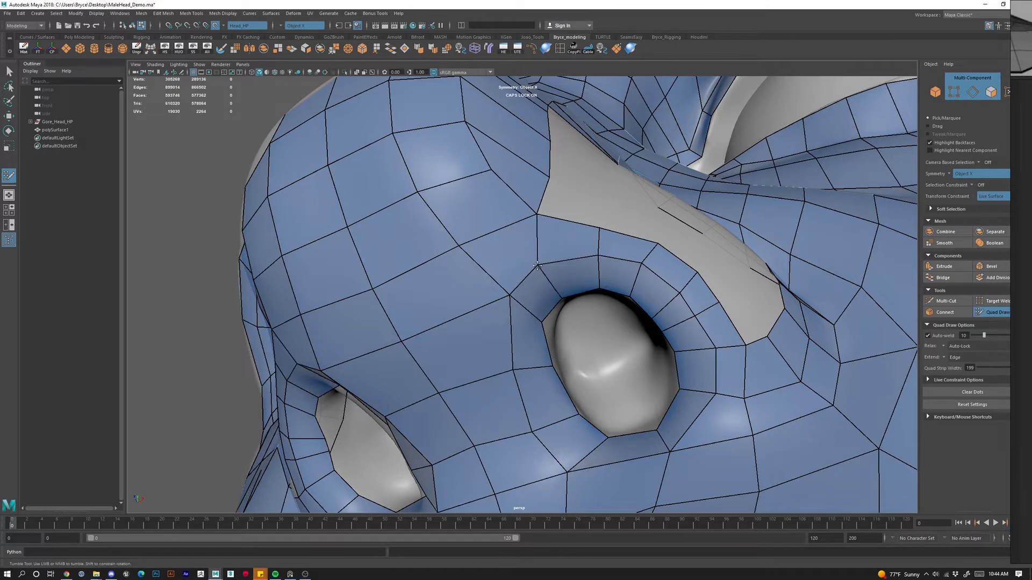
mouse_move(537, 214)
mouse_down()
mouse_move(519, 212)
mouse_move(553, 210)
mouse_up()
alt+drag(537, 260, 703, 268)
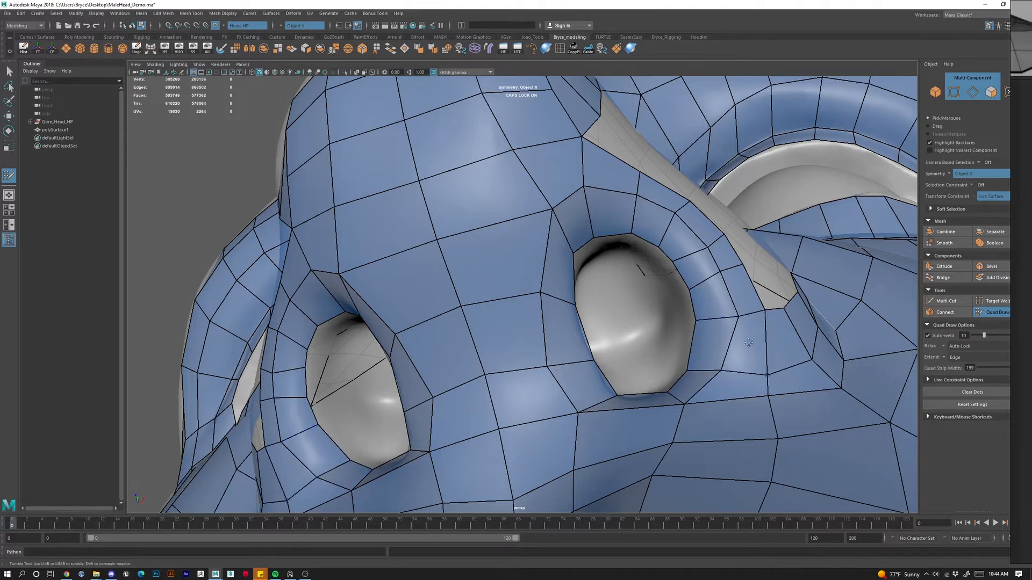
drag(764, 311, 766, 324)
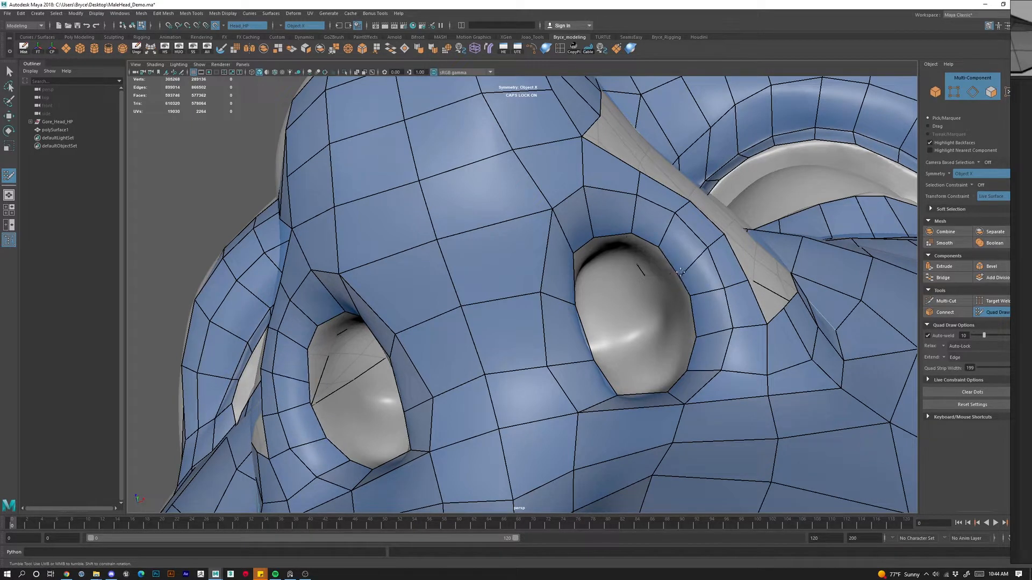
Bridge the middle of the nostril-wing gap with a row of tall quads between its upper edge and the nostril rim.
alt+drag(684, 268, 620, 397)
alt+right_drag(621, 398, 513, 339)
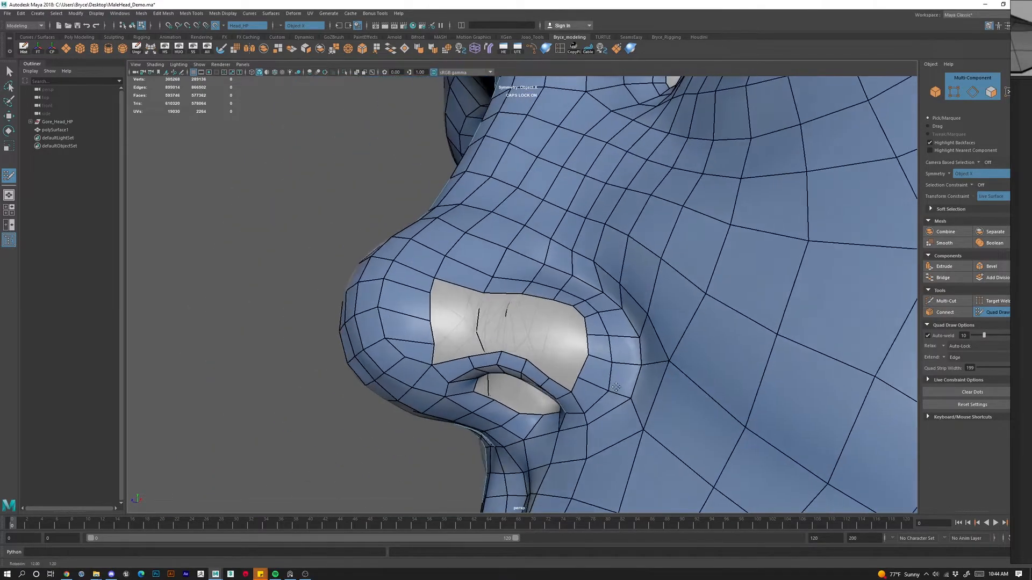
alt+drag(513, 339, 524, 373)
alt+middle_drag(524, 373, 559, 311)
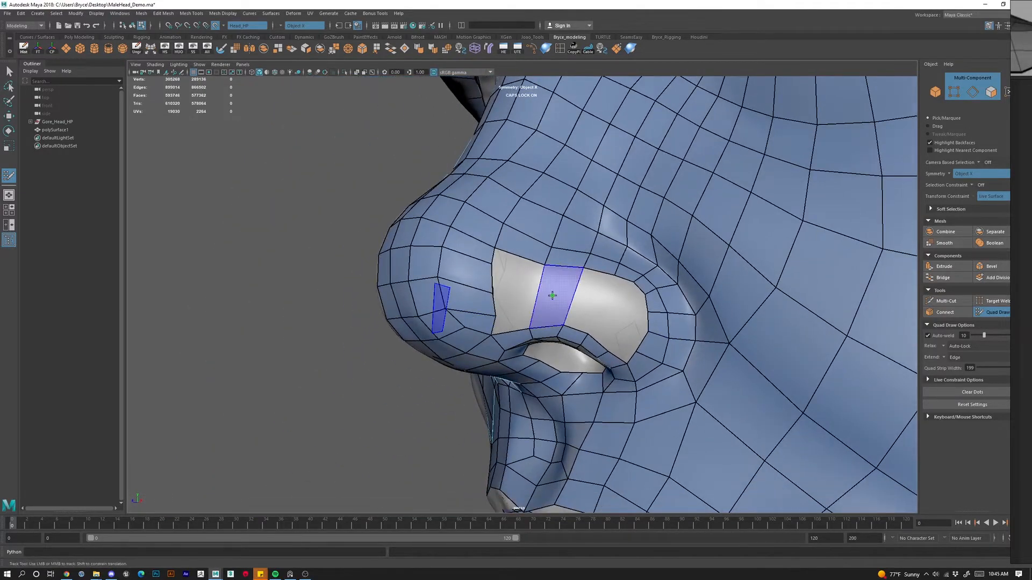
shift+click(563, 304)
shift+click(604, 305)
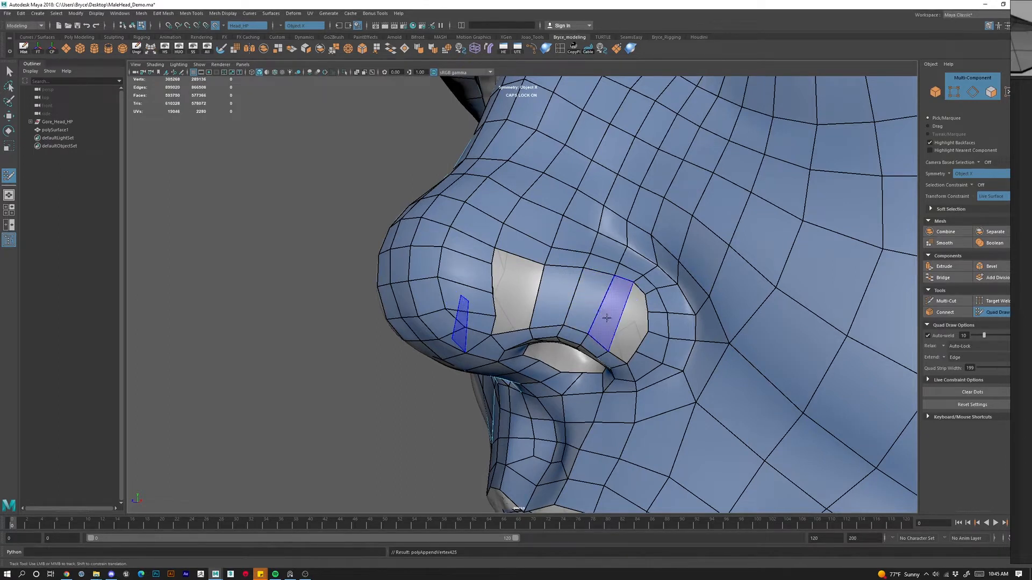
shift+click(613, 315)
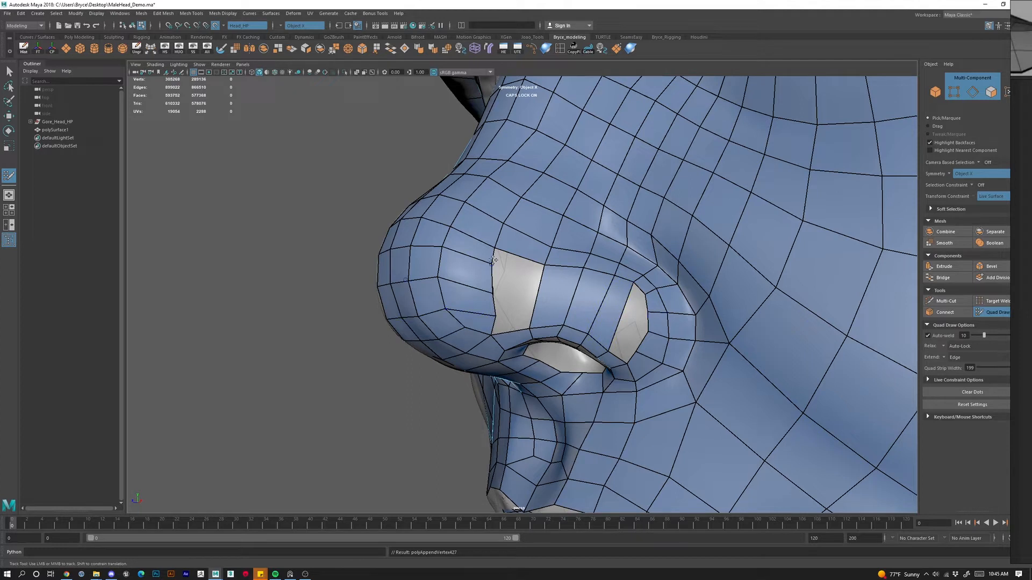
Insert three lengthwise edge loops through the tall bridging quads on the nostril wing.
ctrl+click(541, 319)
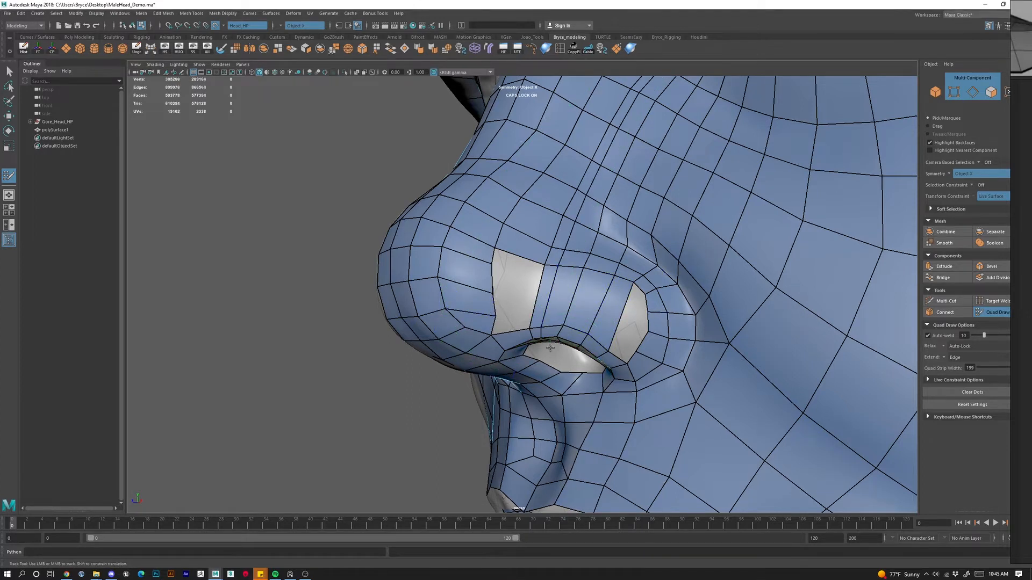
key(ctrl+z)
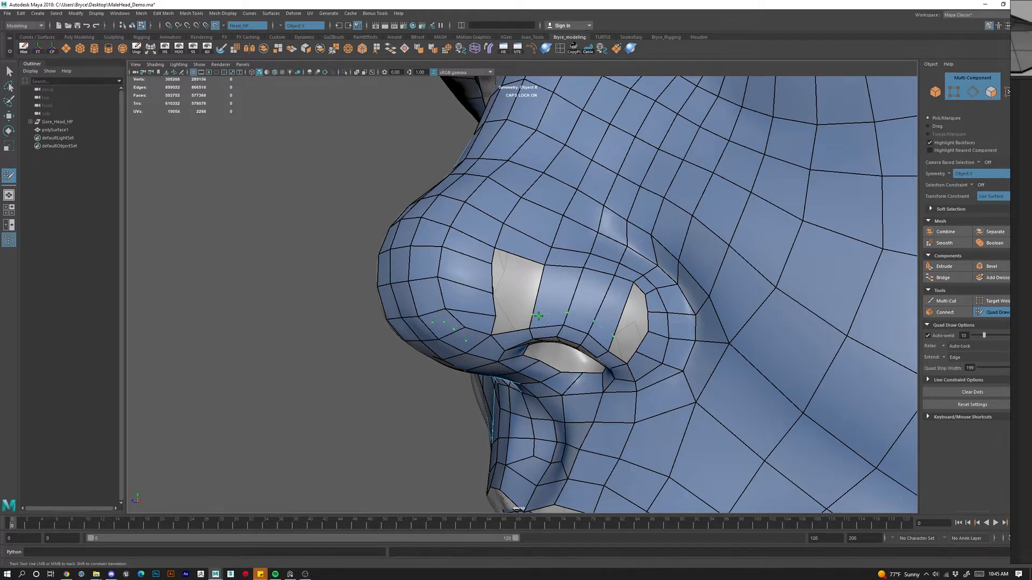
ctrl+click(539, 316)
ctrl+click(543, 286)
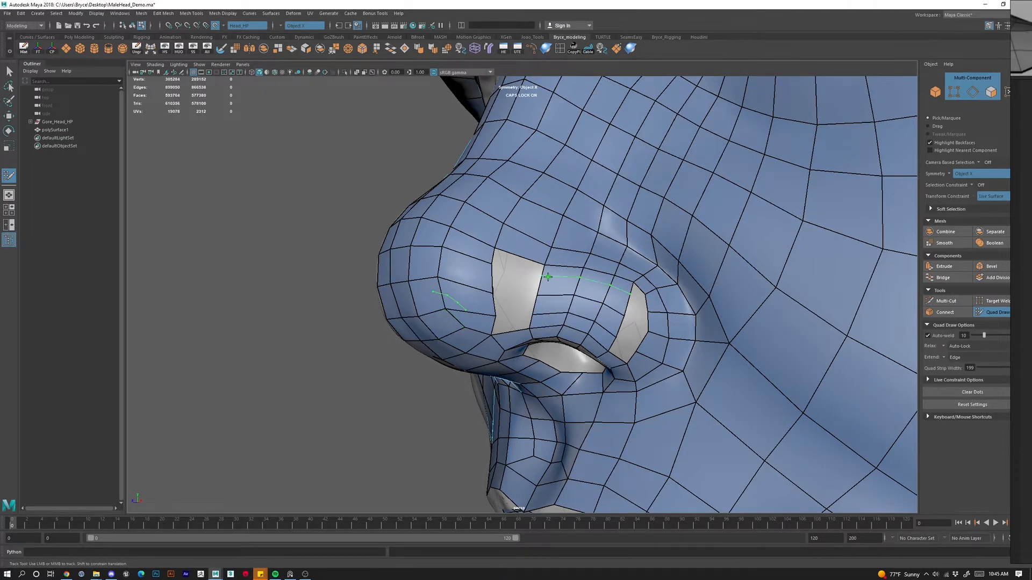
ctrl+click(545, 324)
Fill the remaining front and rear openings of the nostril-wing gap with quads.
shift+click(513, 264)
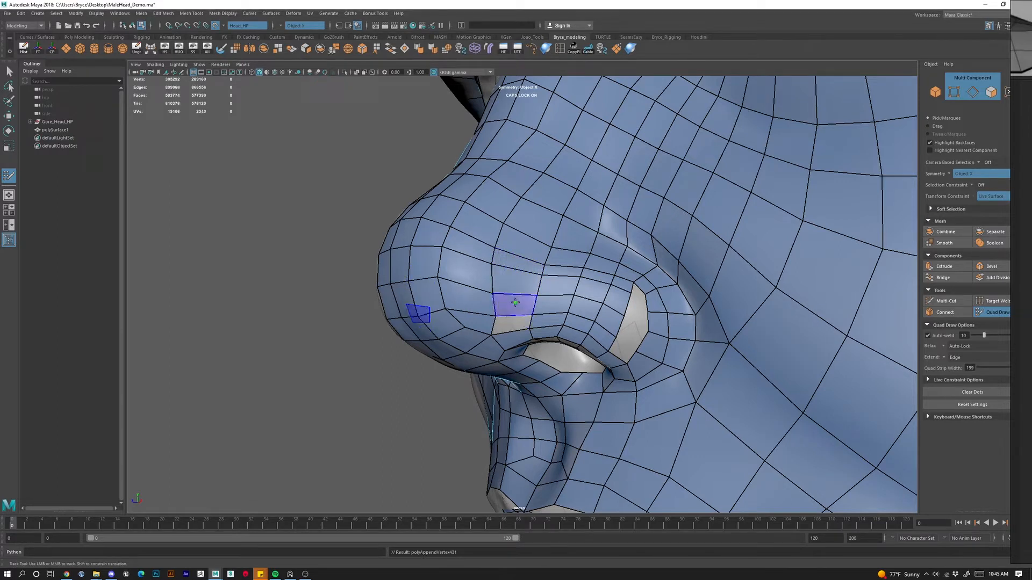
shift+click(606, 340)
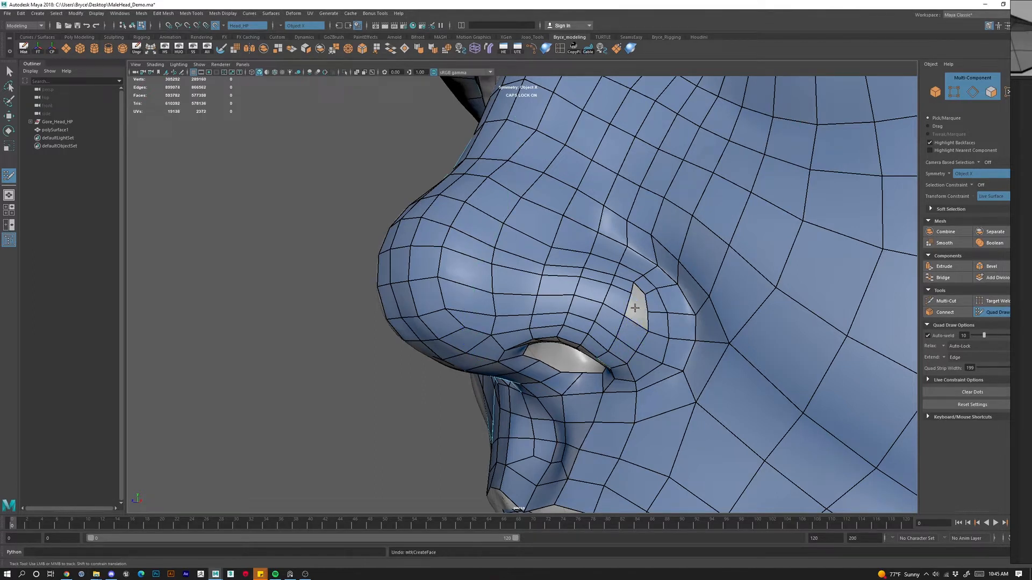
mouse_move(619, 303)
shift+mouse_down()
mouse_move(535, 285)
mouse_move(501, 262)
mouse_move(597, 314)
mouse_move(617, 340)
mouse_move(575, 298)
mouse_move(529, 324)
mouse_move(544, 281)
mouse_move(528, 324)
mouse_move(478, 269)
mouse_move(476, 249)
mouse_move(438, 247)
mouse_move(460, 226)
shift+mouse_up()
Relax the vertices on the tip of the nose to even out the quad spacing.
alt+middle_drag(612, 286, 634, 295)
alt+right_drag(634, 295, 558, 290)
alt+drag(559, 290, 618, 228)
alt+right_drag(597, 229, 618, 226)
alt+drag(616, 224, 605, 262)
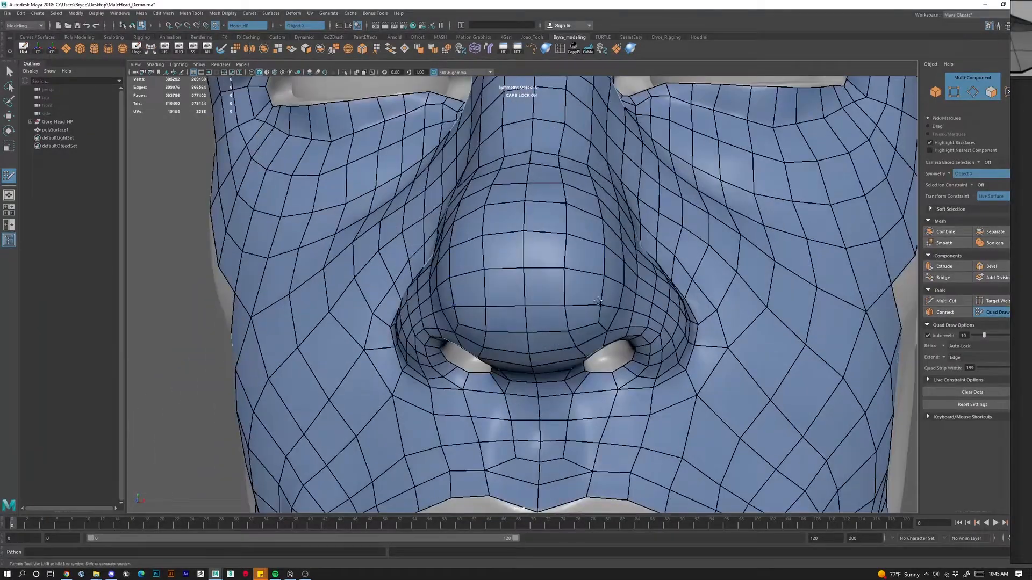
mouse_move(597, 301)
alt+mouse_down()
mouse_move(580, 290)
mouse_move(594, 295)
alt+mouse_up()
shift+drag(529, 230, 532, 216)
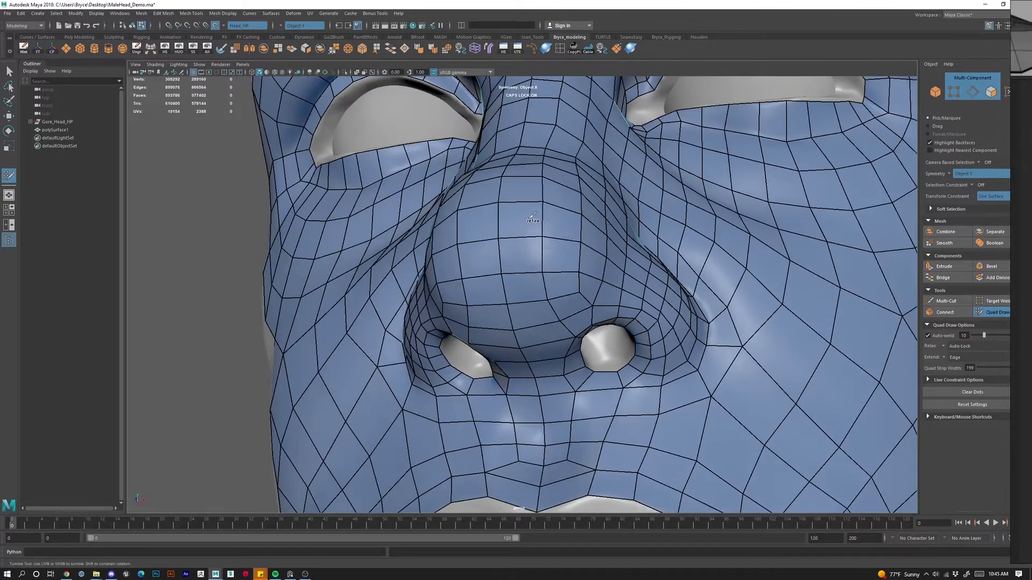
alt+drag(634, 302, 579, 325)
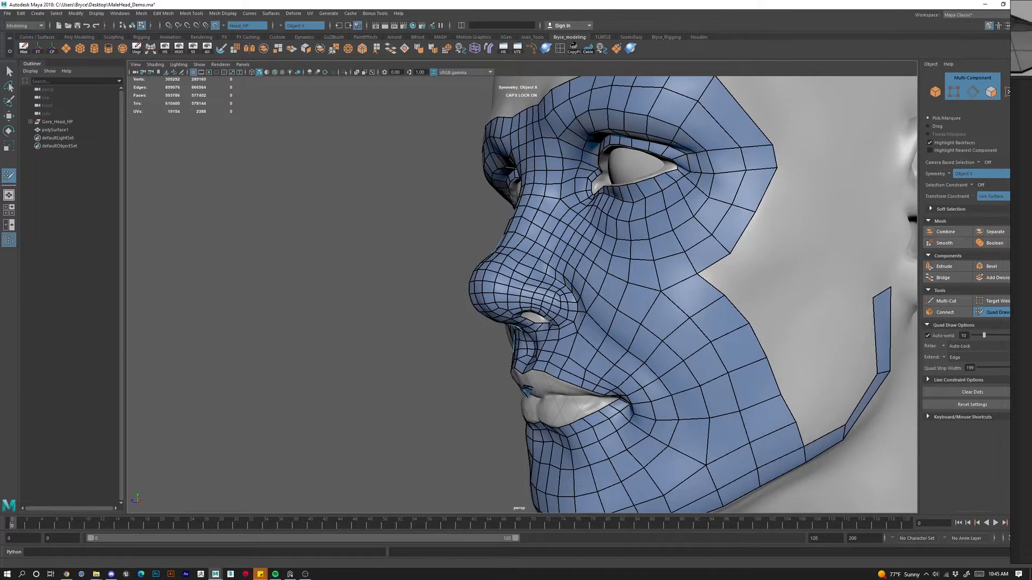
Hide the MaleHead_HP display layer, exit Quad Draw and deselect the retopologized face mesh.
click(1028, 111)
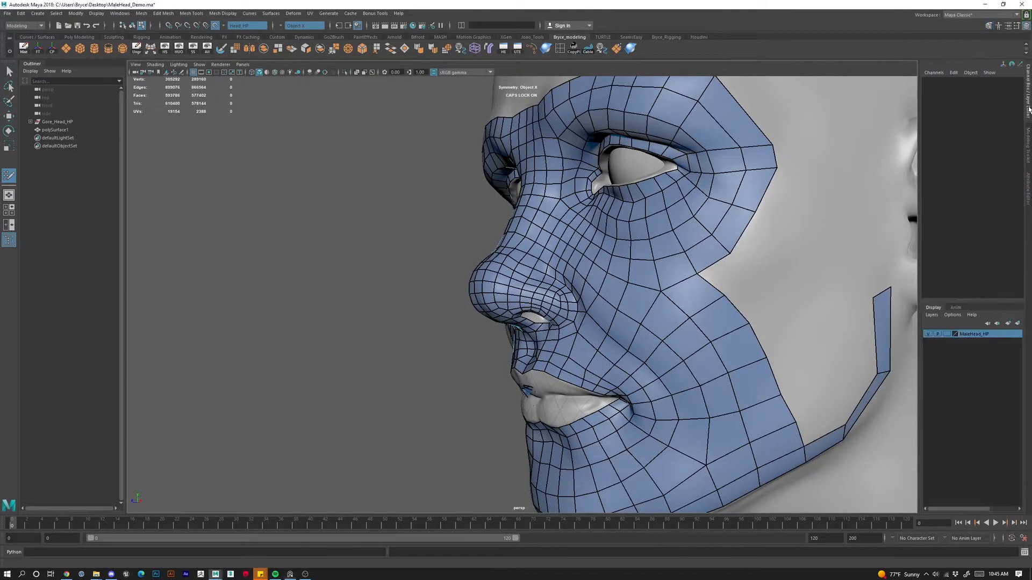
click(929, 334)
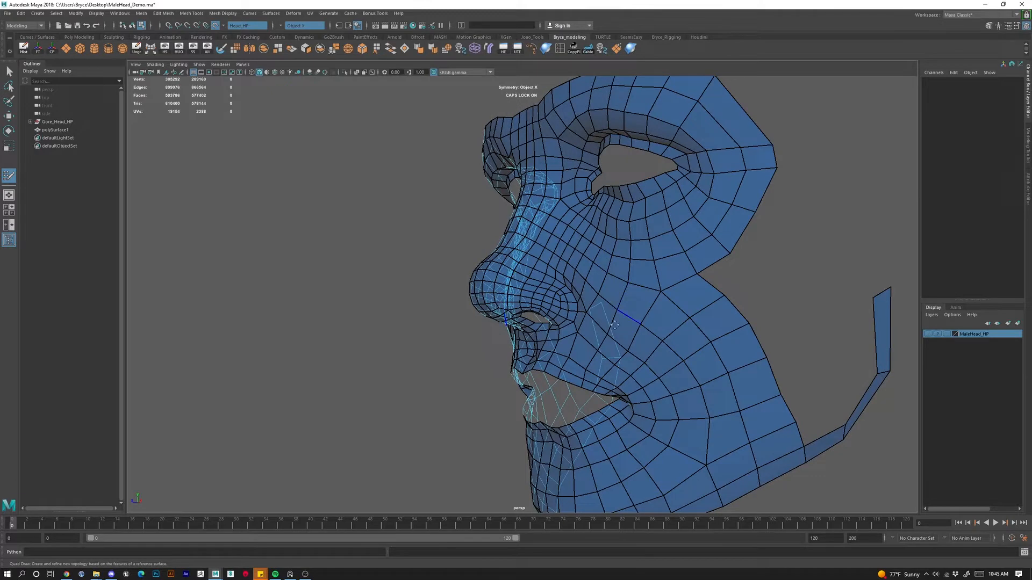
right_drag(630, 278, 634, 281)
click(806, 295)
scroll(796, 301, down, 4)
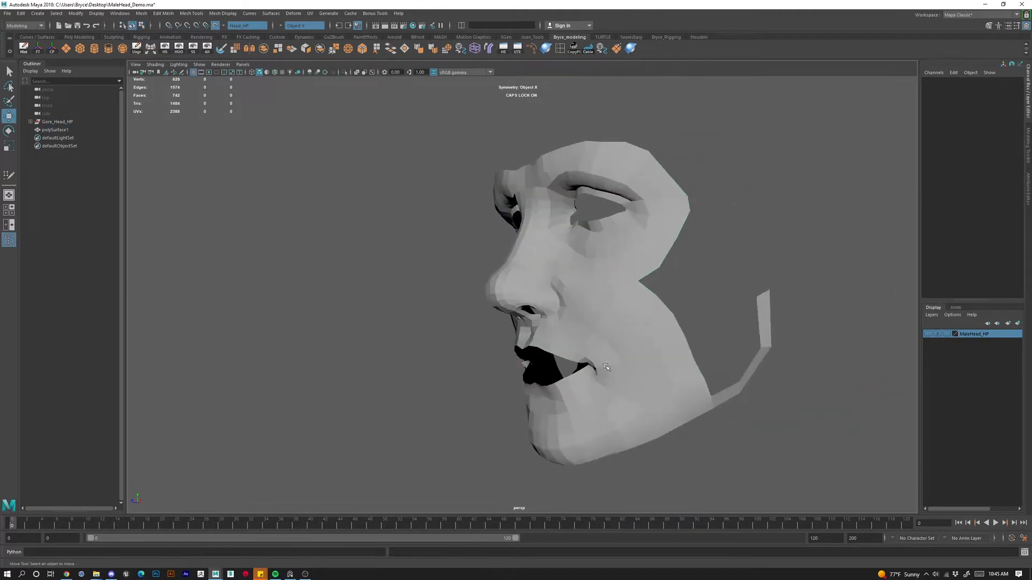
Examine the shading and wireframe of the low-poly face from the front, side and three-quarter views.
alt+drag(569, 361, 671, 372)
scroll(546, 386, up, 2)
alt+drag(546, 386, 606, 400)
alt+right_drag(604, 420, 693, 409)
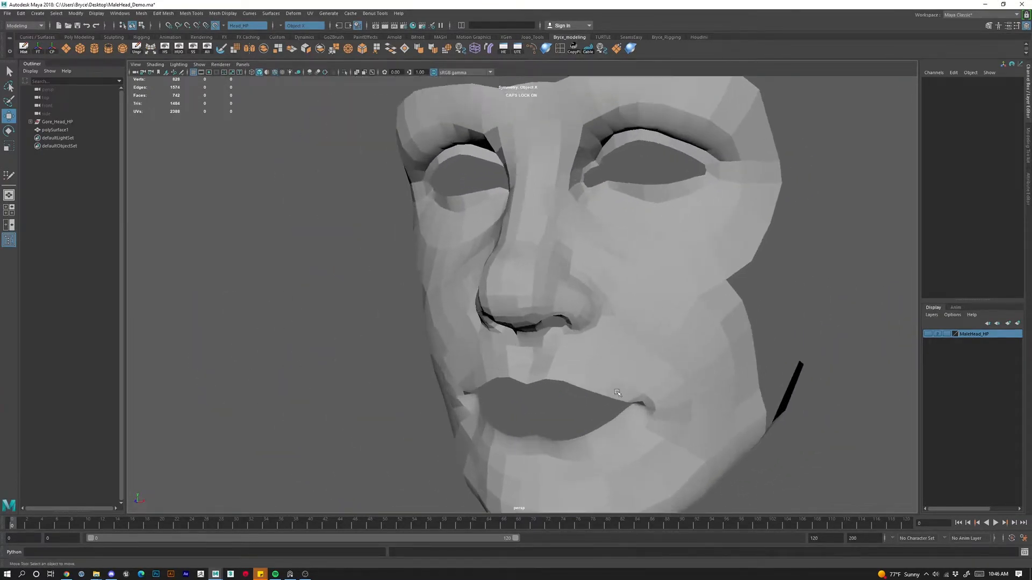
click(695, 407)
alt+middle_drag(695, 407, 633, 398)
alt+drag(633, 398, 628, 355)
alt+right_drag(628, 355, 575, 355)
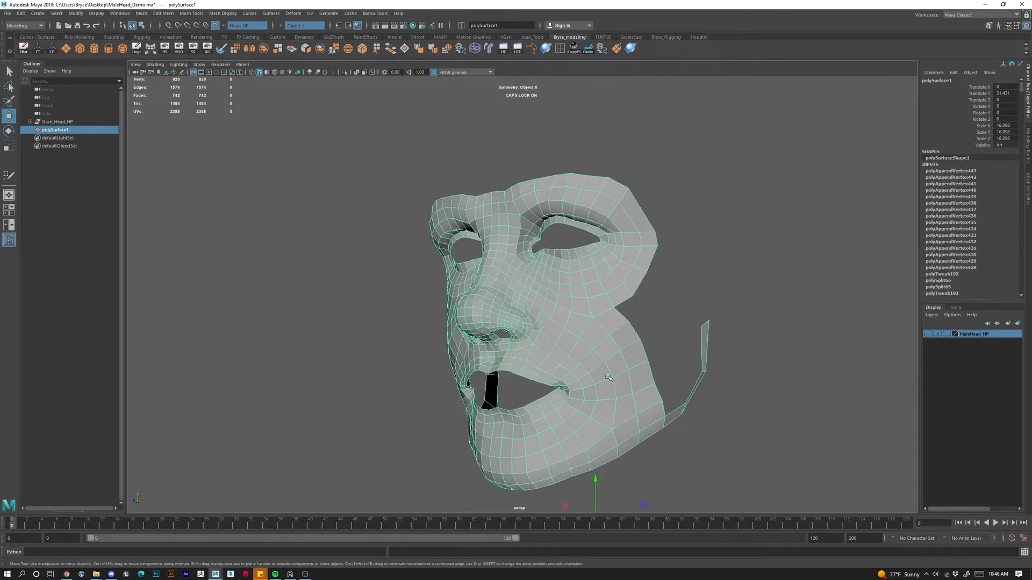
alt+middle_drag(575, 356, 612, 286)
alt+right_drag(692, 311, 726, 349)
alt+drag(634, 402, 731, 407)
click(731, 407)
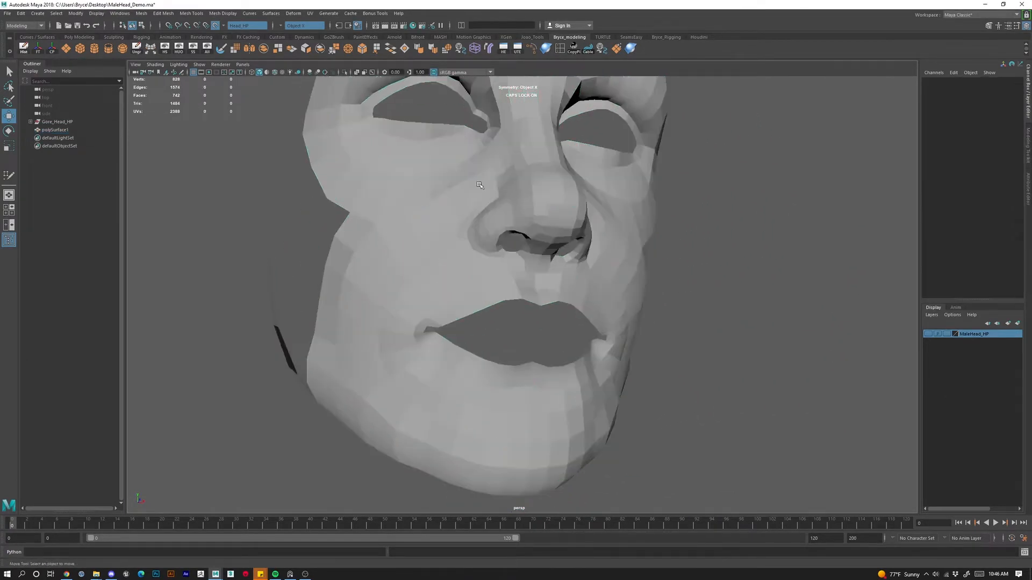
Soften all edges of the retopologized face mesh and clear the selection.
click(571, 396)
click(420, 49)
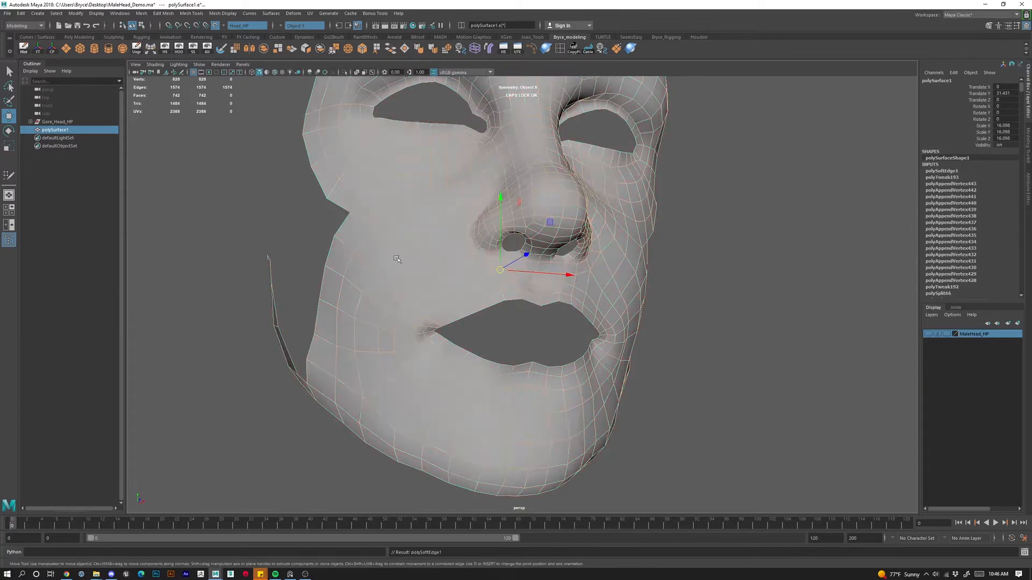
click(749, 317)
Isolate the retopologized face mesh in the viewport.
mouse_move(638, 361)
alt+mouse_down()
mouse_move(515, 372)
mouse_move(556, 371)
alt+mouse_up()
alt+right_drag(626, 403, 588, 397)
alt+drag(588, 397, 559, 404)
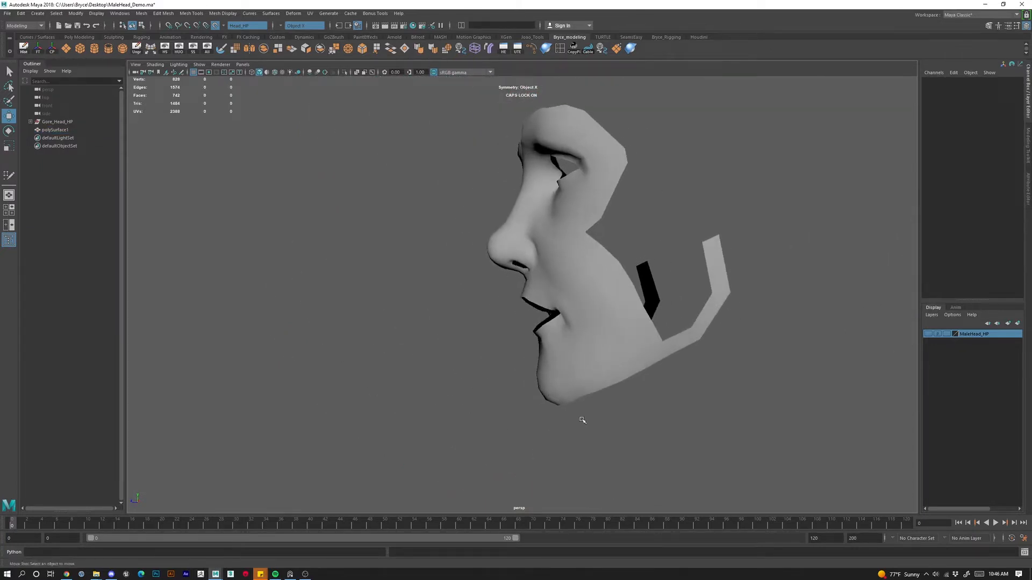
alt+middle_drag(581, 419, 548, 401)
alt+right_drag(549, 401, 521, 440)
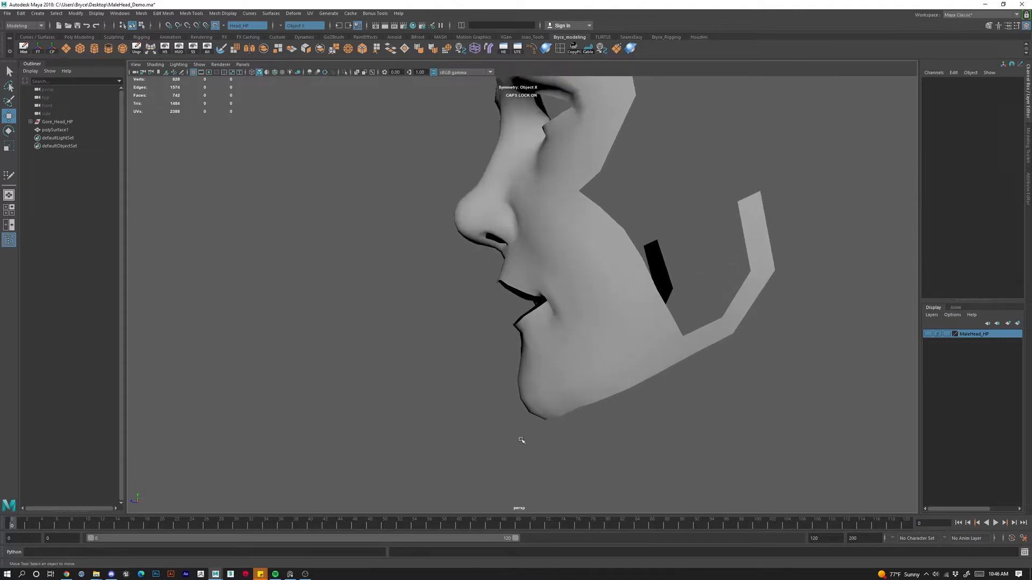
alt+drag(519, 440, 534, 418)
click(527, 400)
key(ctrl+1)
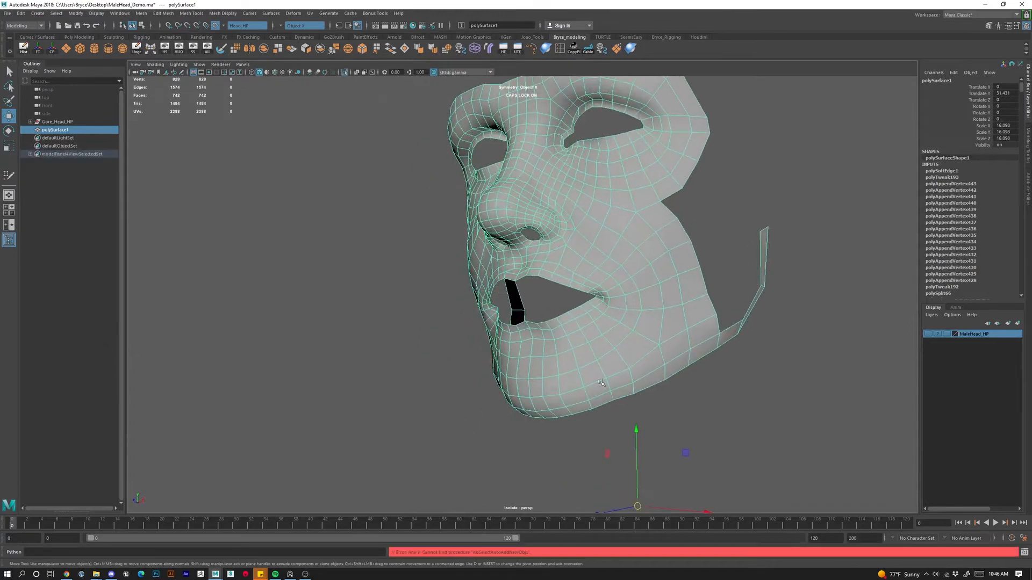
Delete the face mesh's construction history and freeze its transformations.
alt+drag(652, 325, 545, 319)
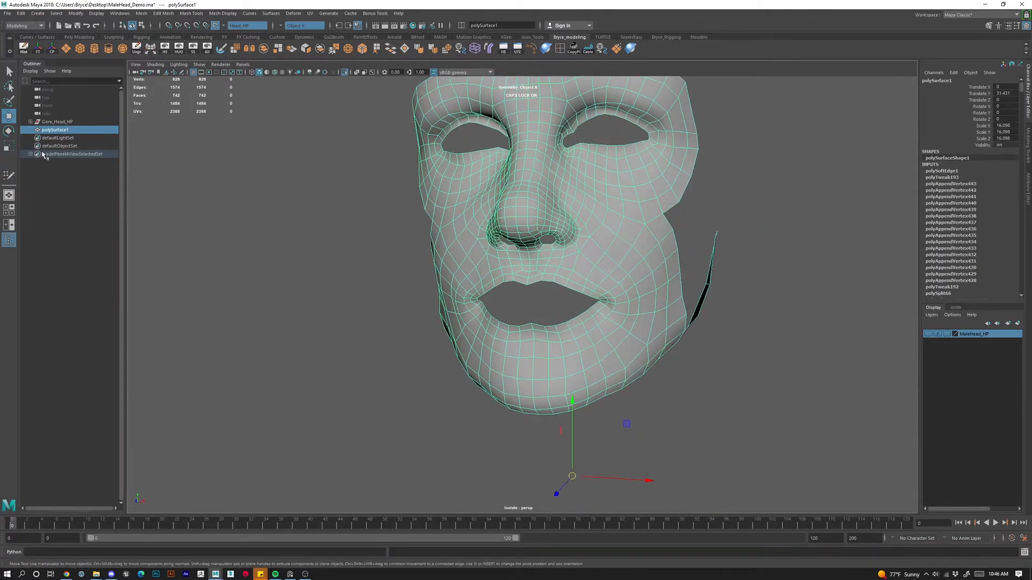
click(23, 50)
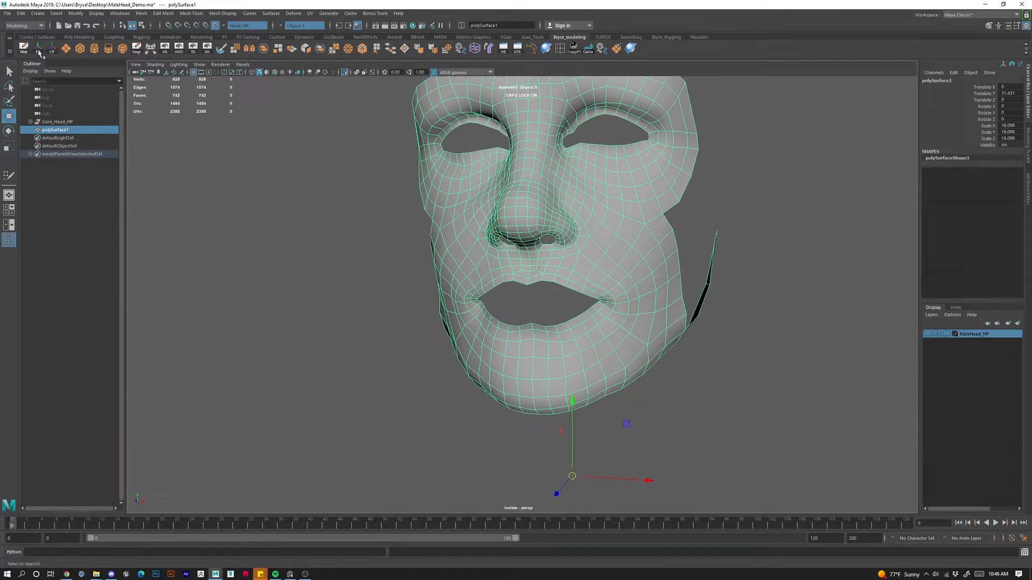
click(38, 50)
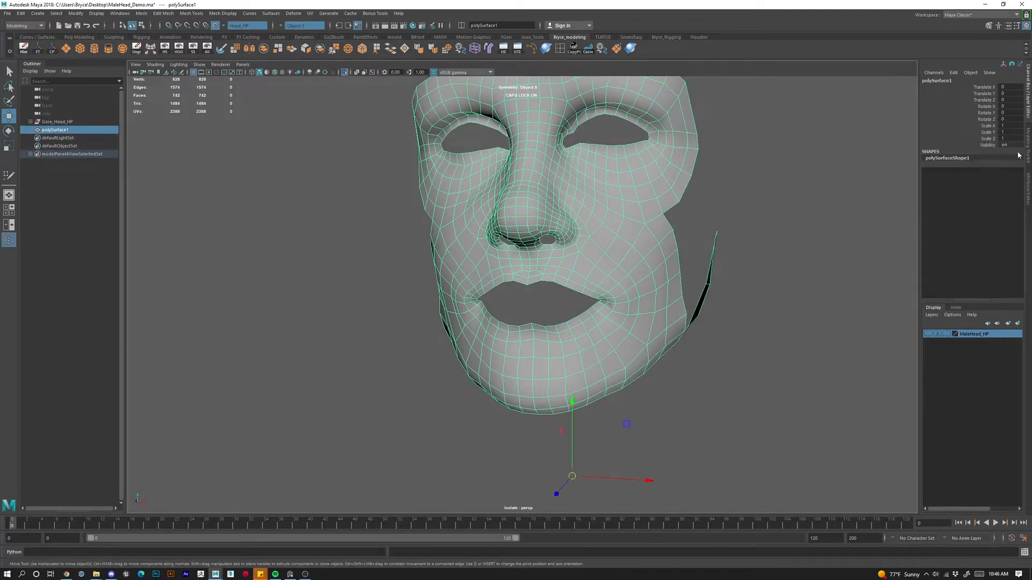
Show the MaleHead_HP display layer again and turn off the viewport isolation.
click(926, 335)
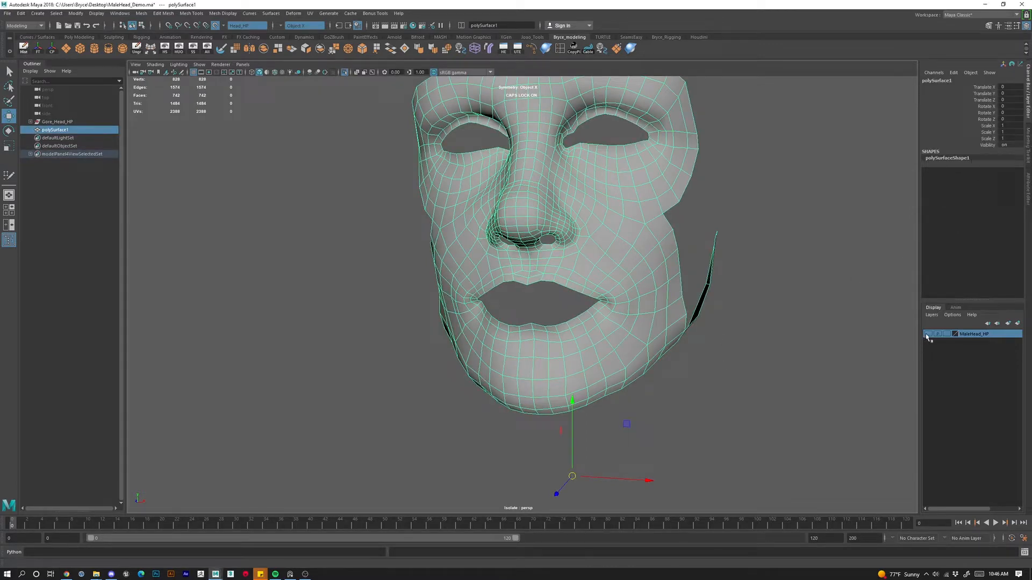
click(806, 362)
key(ctrl+1)
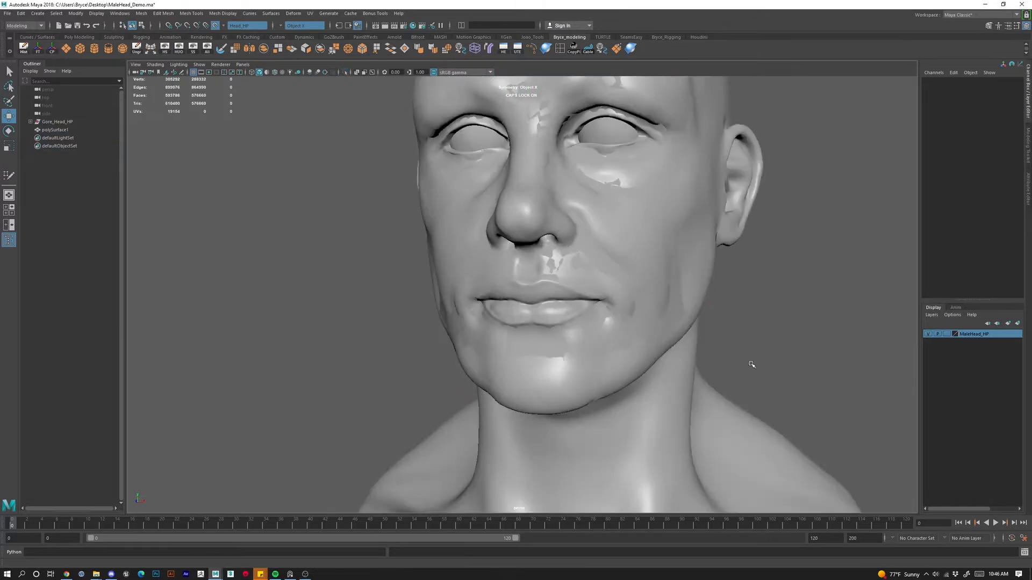
Select the retopologized face mesh and reactivate Quad Draw on it.
click(546, 272)
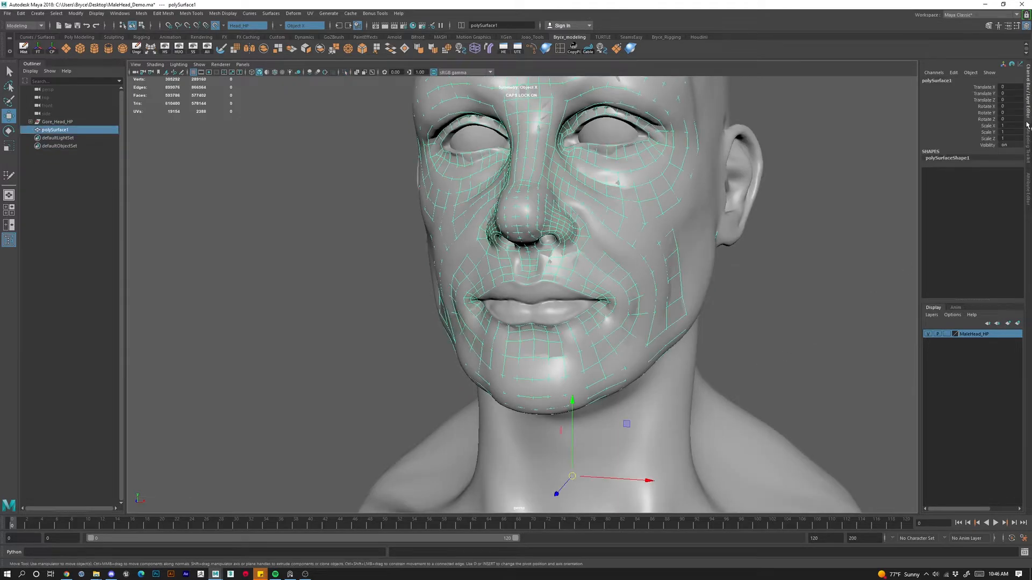
click(1028, 142)
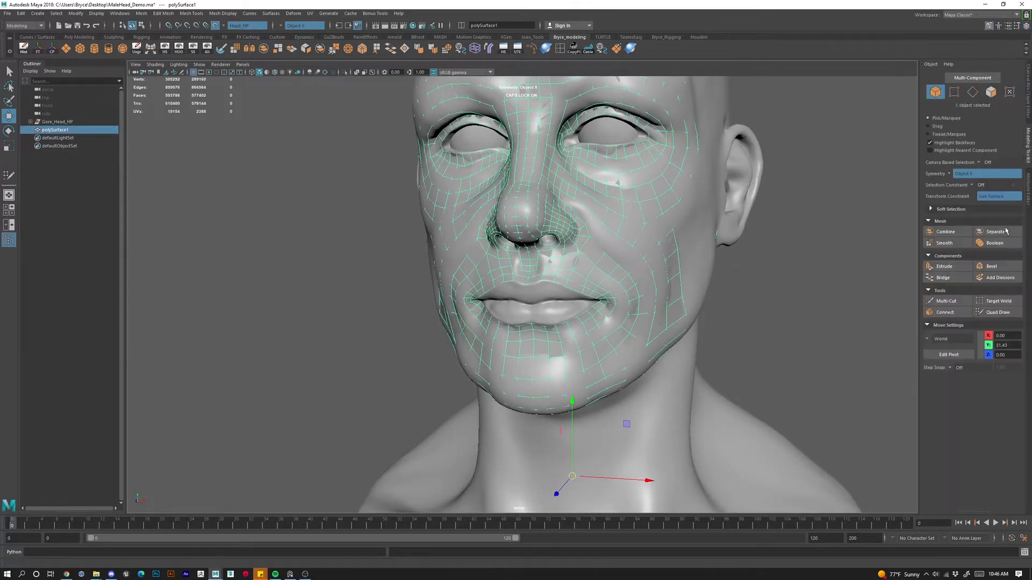
click(997, 312)
Examine the face topology over the sculpt around the mouth, nose and eyes from several angles.
scroll(587, 417, up, 6)
alt+drag(587, 416, 591, 322)
scroll(647, 371, down, 6)
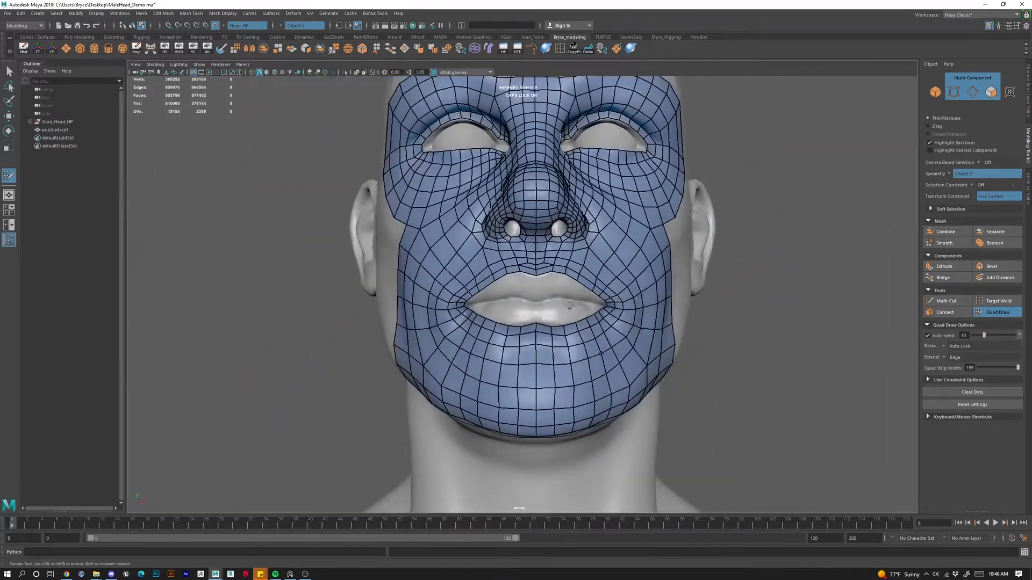
scroll(548, 226, up, 5)
alt+middle_drag(548, 215, 493, 425)
scroll(497, 408, down, 4)
alt+drag(503, 339, 539, 344)
scroll(539, 331, up, 6)
alt+right_drag(539, 327, 463, 365)
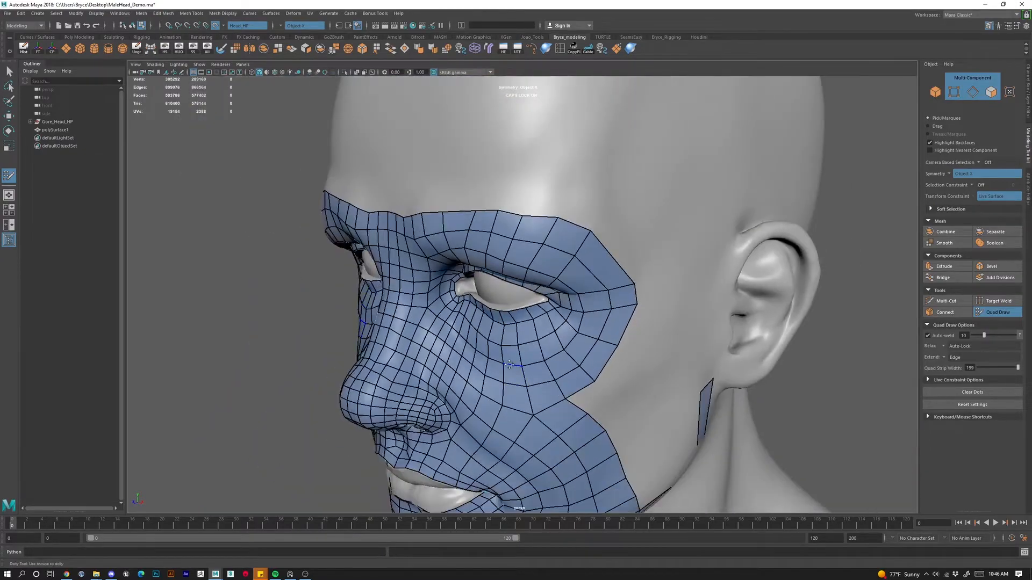
alt+middle_drag(451, 430, 473, 231)
alt+drag(435, 250, 504, 237)
alt+right_drag(504, 237, 409, 209)
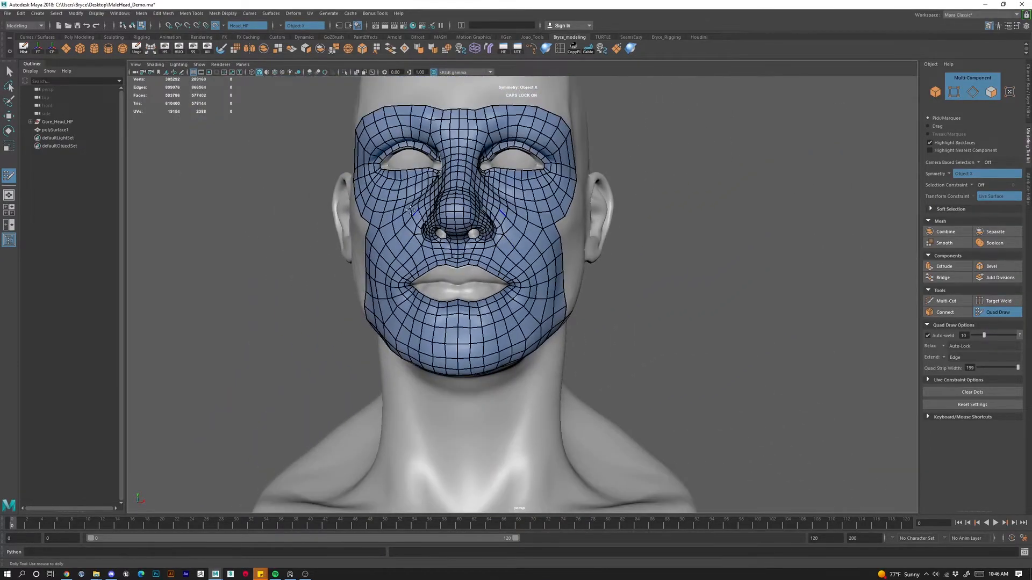
Inspect the retopology up close around the eye, along the jawline and across the chin.
alt+right_drag(542, 199, 607, 182)
alt+middle_drag(607, 182, 543, 398)
alt+right_drag(543, 398, 583, 376)
alt+drag(583, 376, 478, 348)
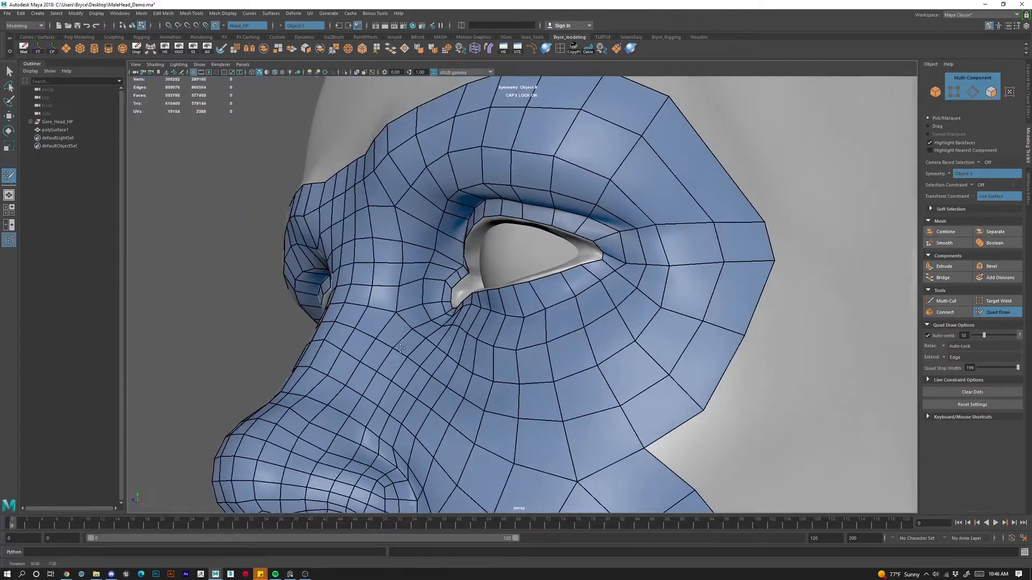
alt+middle_drag(478, 347, 470, 401)
alt+drag(469, 401, 599, 370)
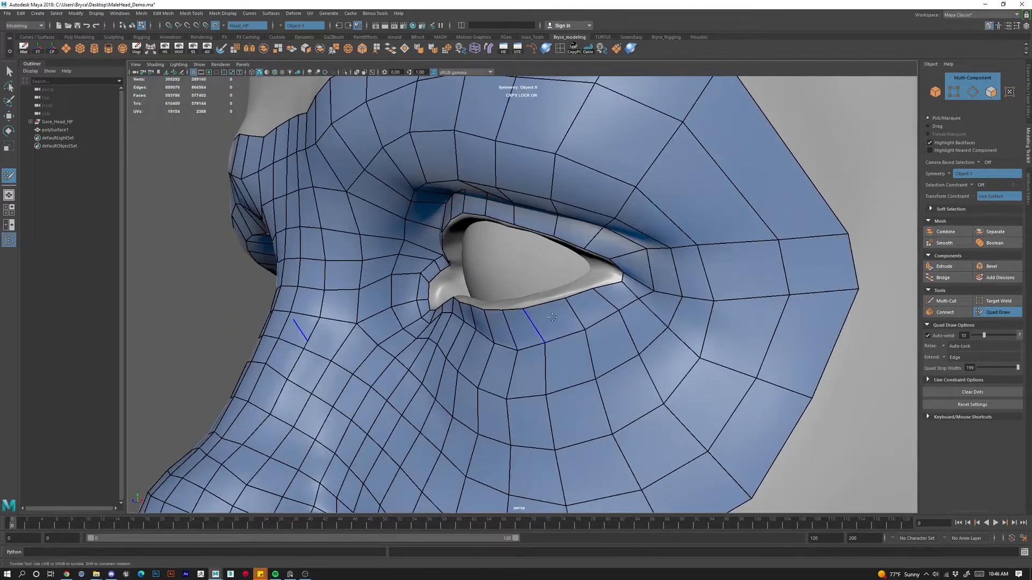
alt+drag(553, 317, 526, 338)
alt+right_drag(561, 394, 502, 408)
alt+middle_drag(531, 420, 587, 205)
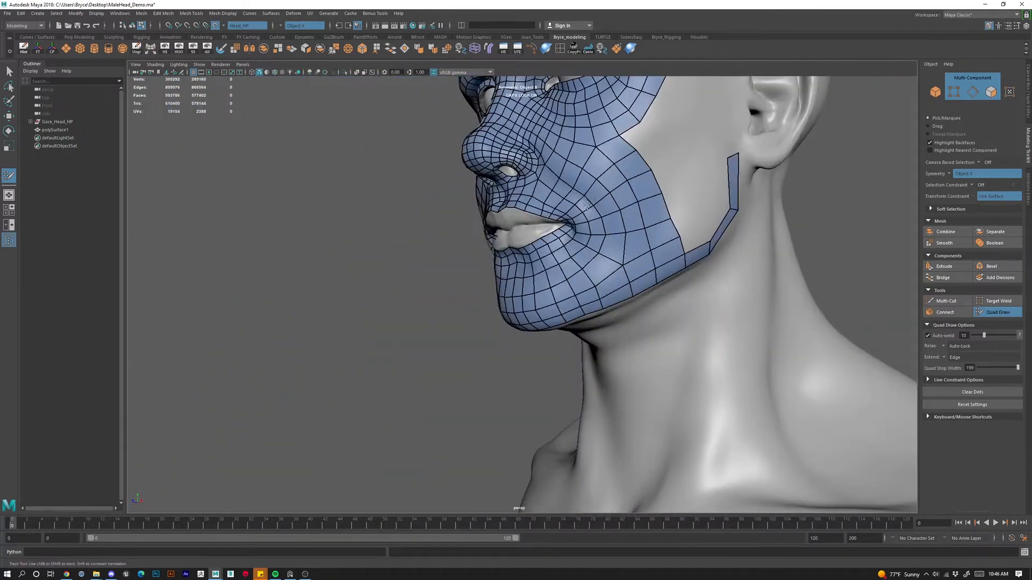
alt+right_drag(587, 205, 537, 317)
alt+drag(537, 318, 613, 309)
alt+middle_drag(322, 247, 628, 357)
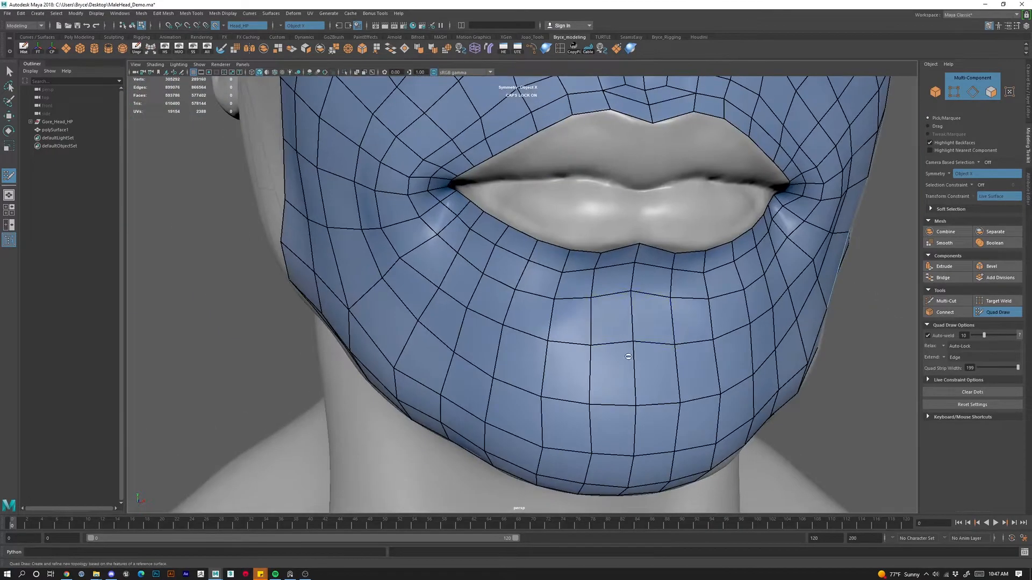
Fill the first Quad Draw faces inside the mouth corner, where the upper and lower lips meet.
alt+middle_drag(575, 320, 548, 380)
alt+right_drag(548, 380, 569, 398)
alt+drag(494, 387, 534, 344)
alt+middle_drag(534, 344, 540, 256)
alt+right_drag(452, 212, 430, 231)
alt+middle_drag(408, 215, 407, 232)
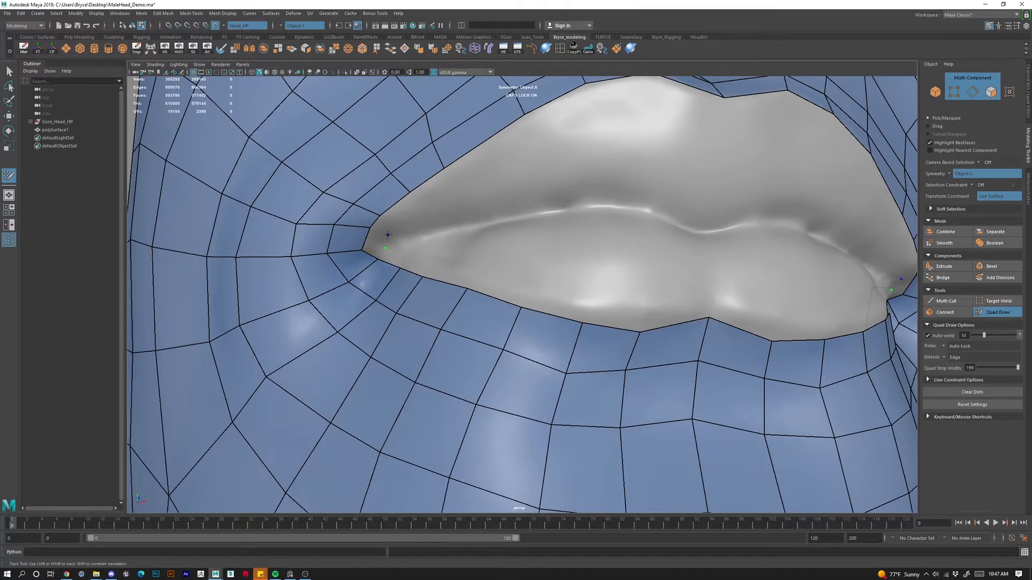
drag(386, 245, 391, 233)
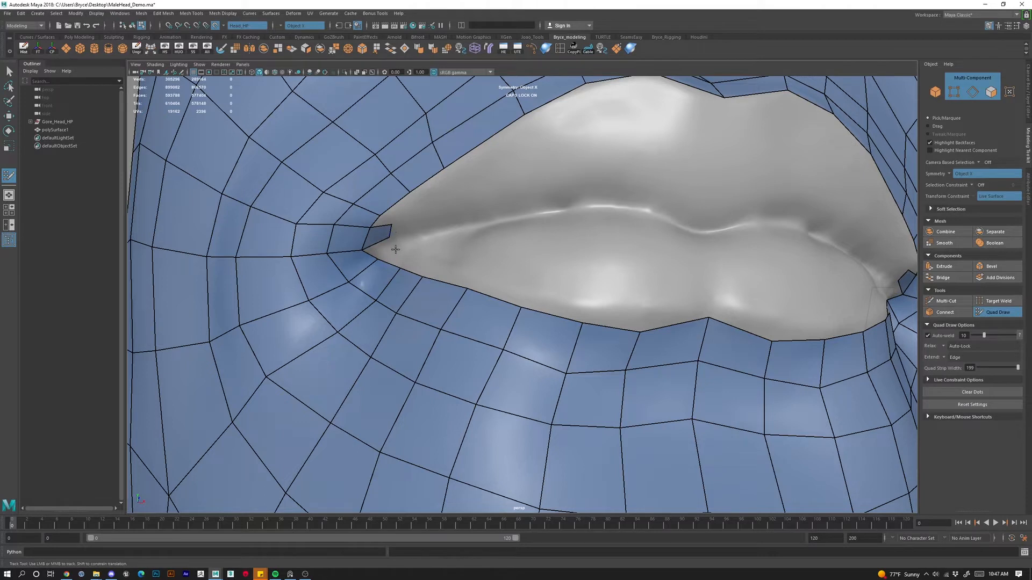
click(398, 251)
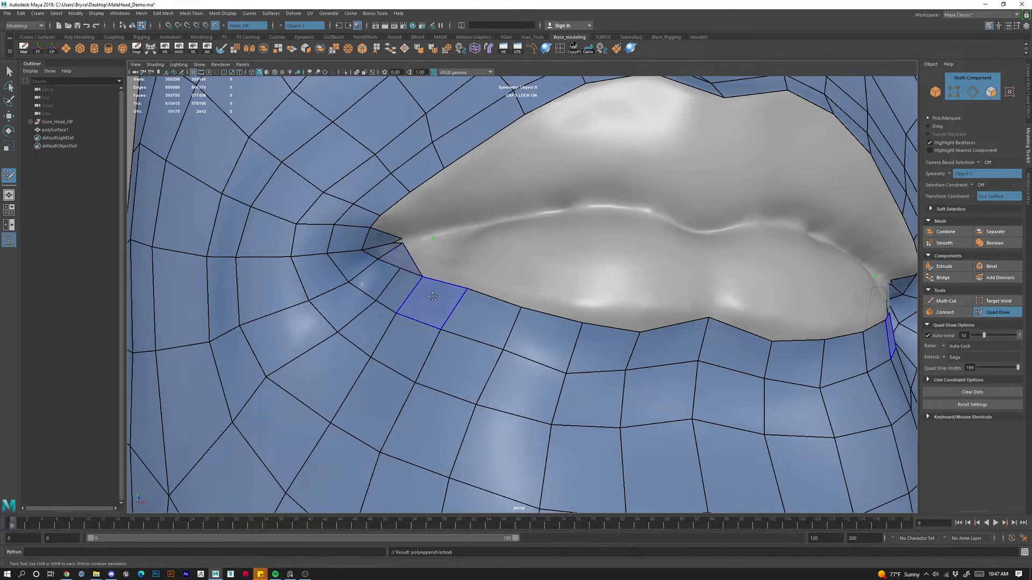
Undo the misplaced corner face, then fill one quad on each lip beside the mouth corner with their vertices along the lip line.
key(ctrl+z)
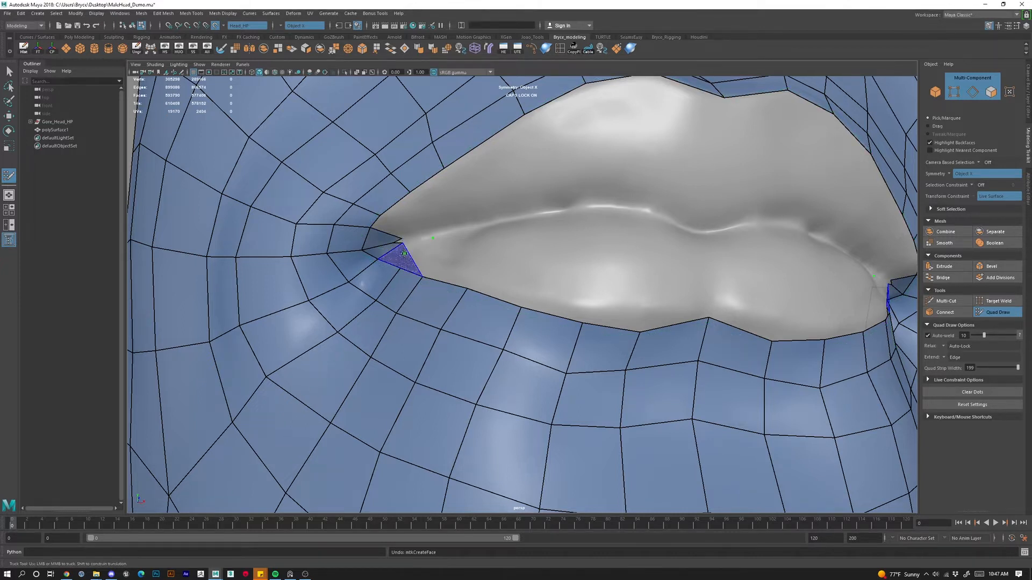
scroll(406, 257, up, 5)
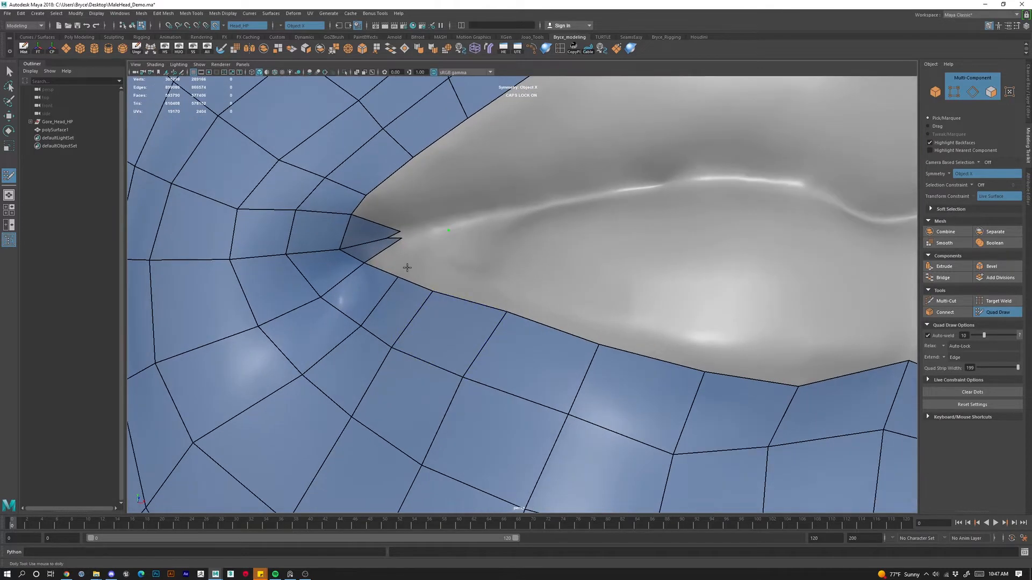
key(ctrl+z)
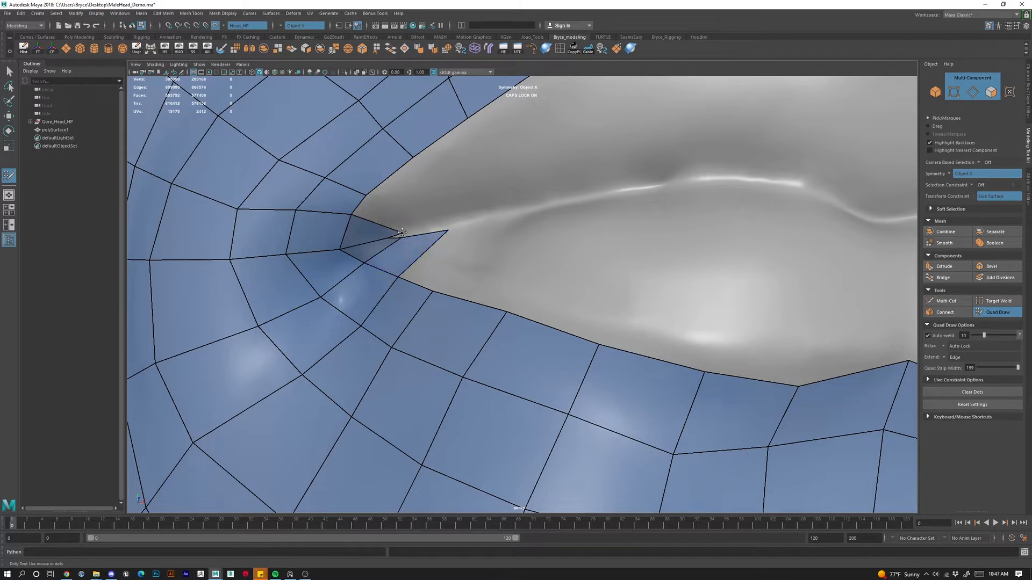
click(447, 209)
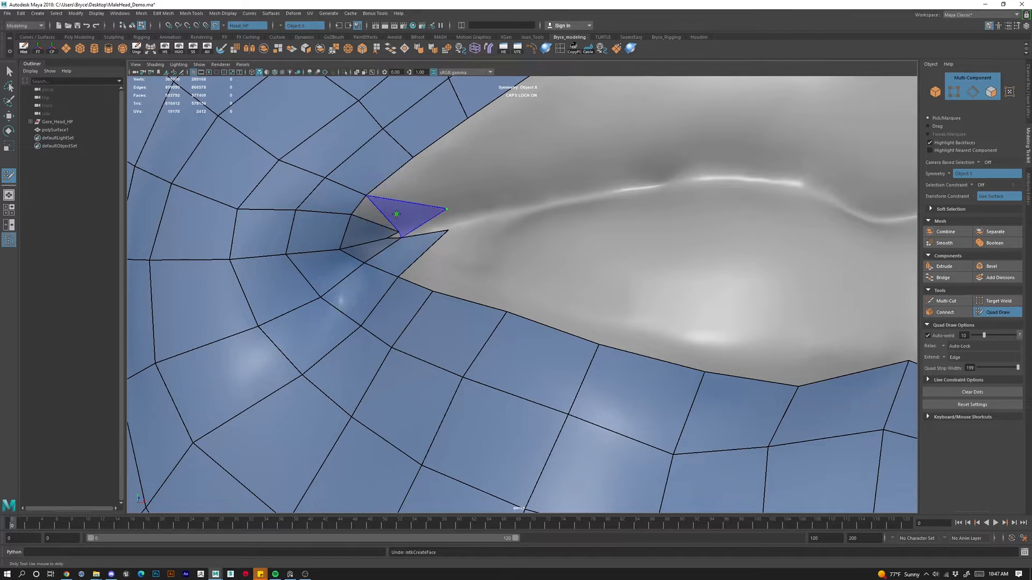
shift+click(390, 216)
mouse_move(446, 207)
mouse_down()
mouse_move(426, 230)
mouse_move(437, 232)
mouse_up()
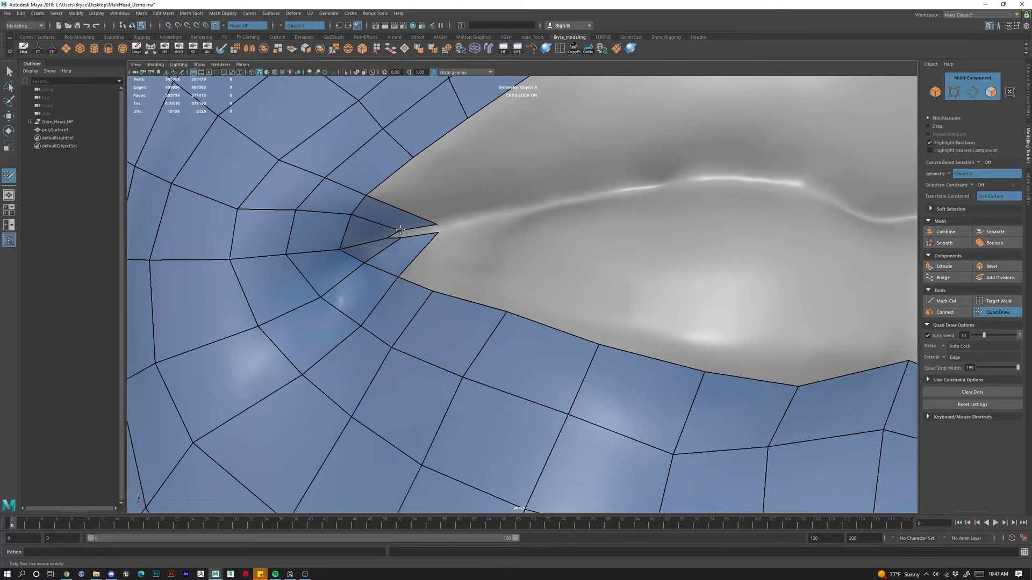
scroll(459, 293, down, 3)
scroll(465, 267, up, 3)
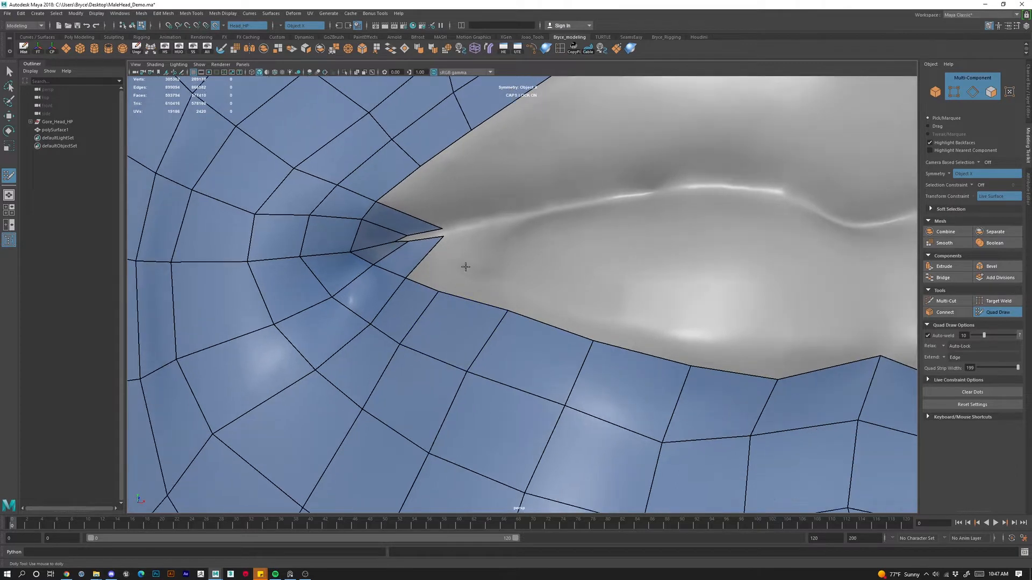
Add another quad to both the lower and upper lip, pulling their inner vertices to the line between the lips.
shift+click(475, 239)
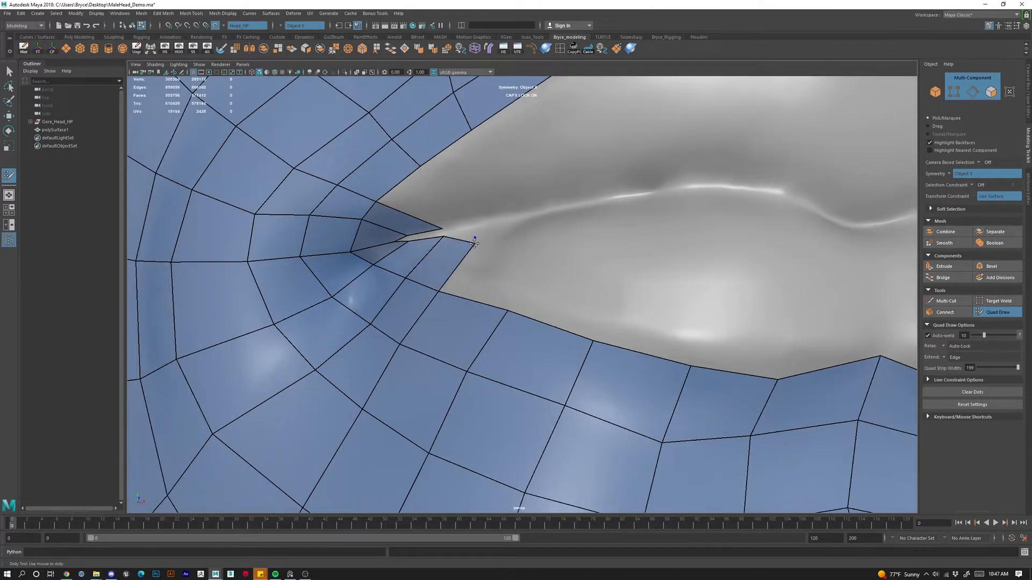
drag(475, 241, 478, 216)
shift+click(453, 207)
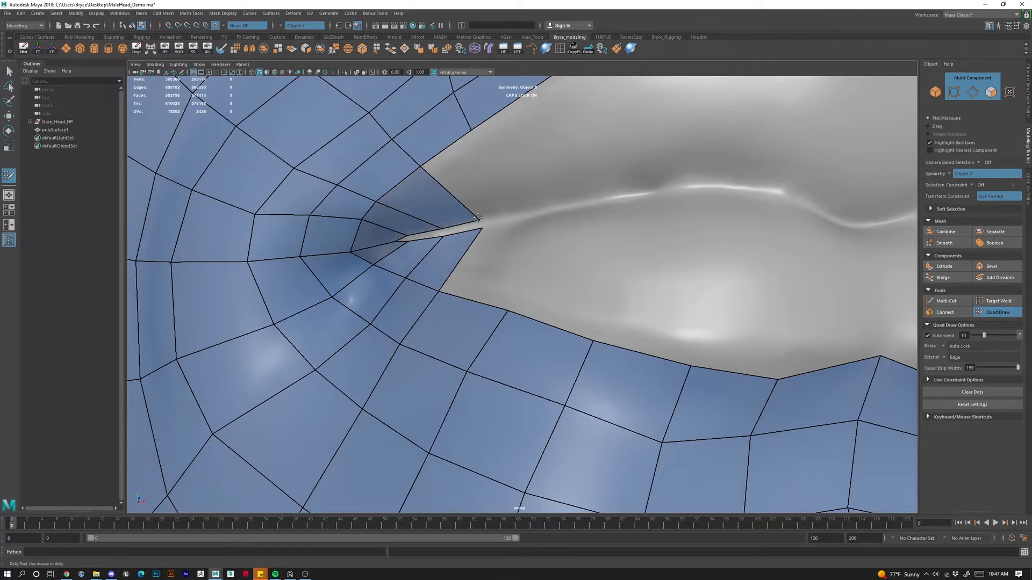
scroll(478, 217, down, 8)
scroll(554, 323, up, 8)
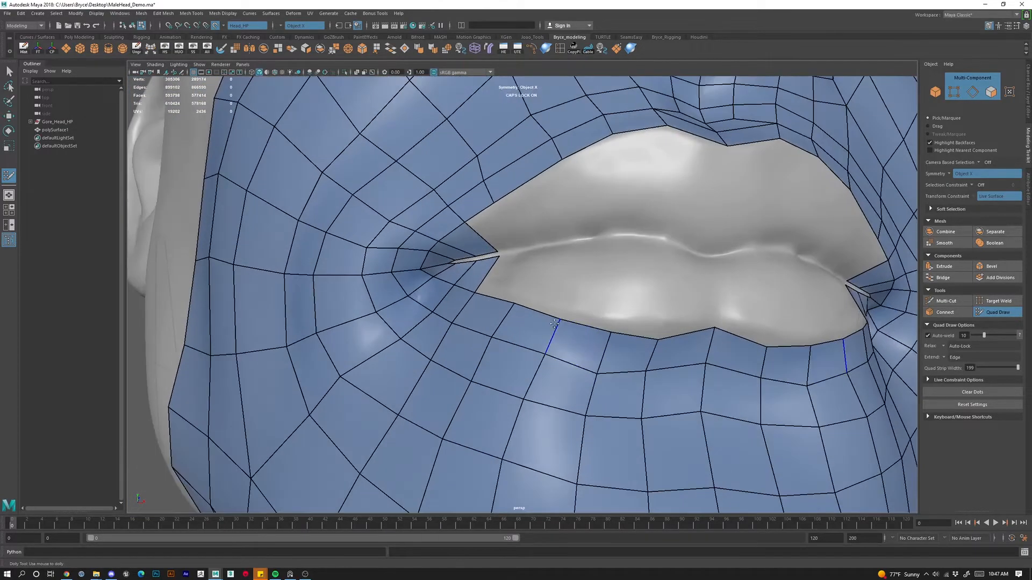
Fill further upper-lip quads from the mouth corner toward the centre, undoing misplaced faces.
mouse_move(554, 323)
alt+mouse_down()
mouse_move(516, 280)
mouse_move(413, 323)
mouse_move(550, 360)
mouse_move(449, 291)
alt+mouse_up()
shift+click(410, 322)
key(ctrl+z)
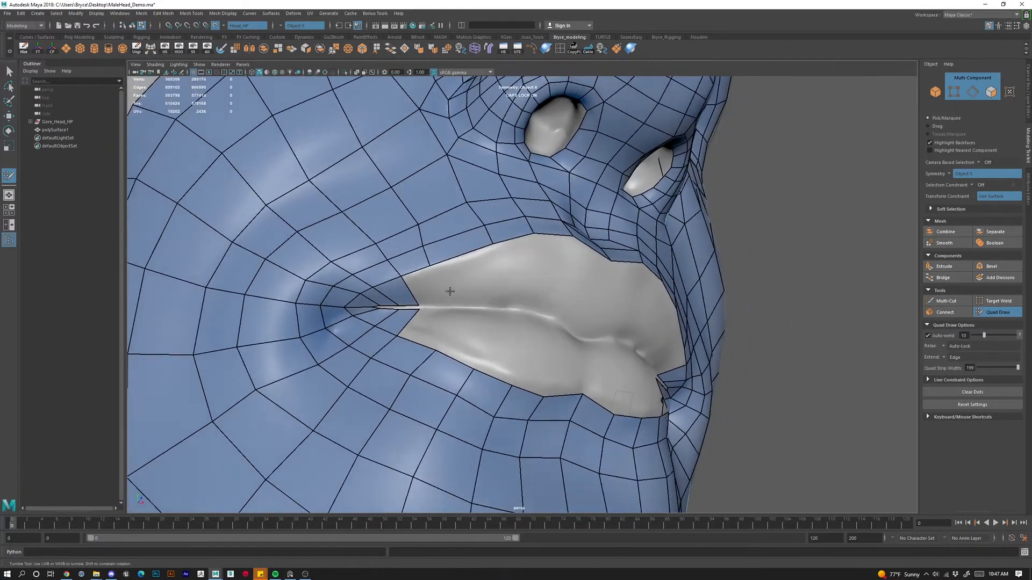
shift+click(431, 292)
key(ctrl+z)
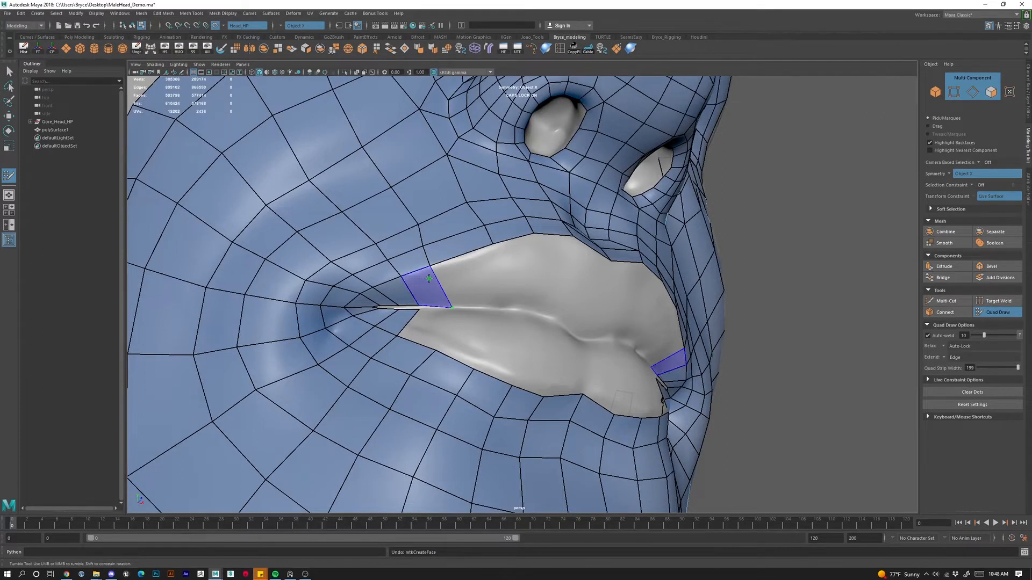
shift+click(440, 247)
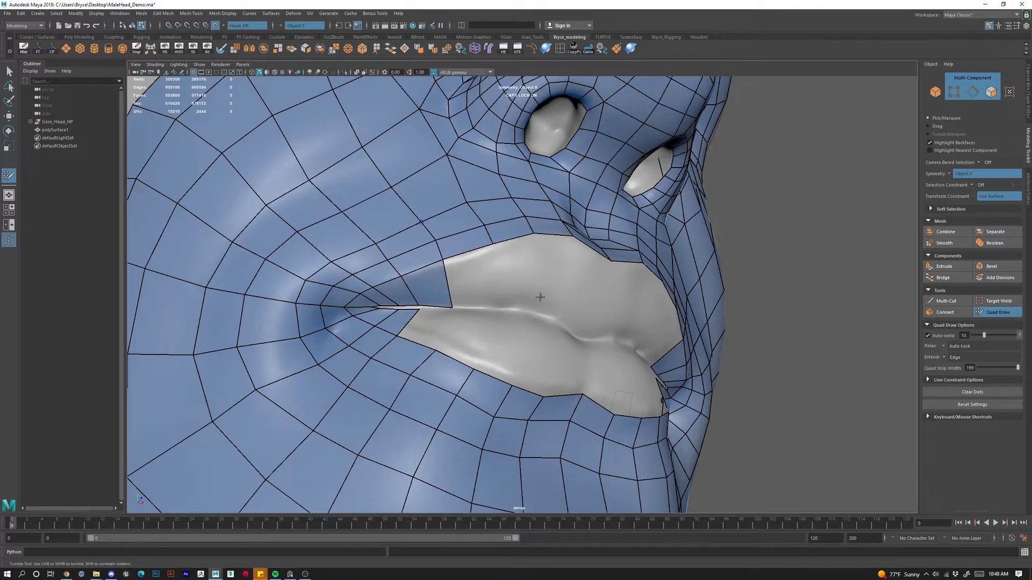
Fill the remaining upper-lip quads down to the lip line as far as the centre and even out their lower vertices.
mouse_move(540, 297)
alt+mouse_down()
mouse_move(514, 321)
mouse_move(528, 312)
alt+mouse_up()
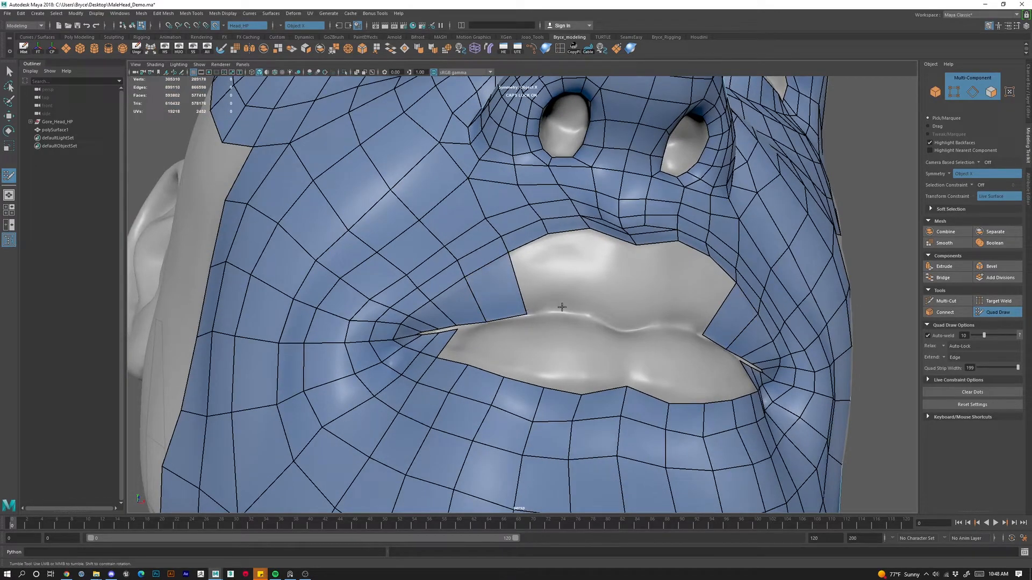
shift+click(540, 299)
mouse_move(541, 298)
alt+mouse_down()
mouse_move(553, 337)
mouse_move(555, 296)
mouse_move(537, 295)
mouse_move(575, 287)
alt+mouse_up()
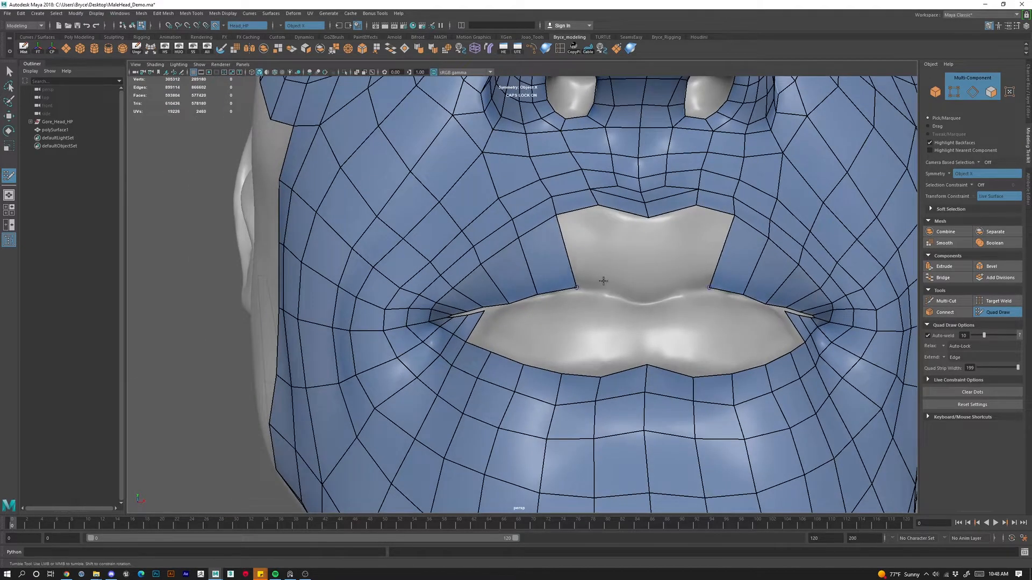
shift+click(607, 281)
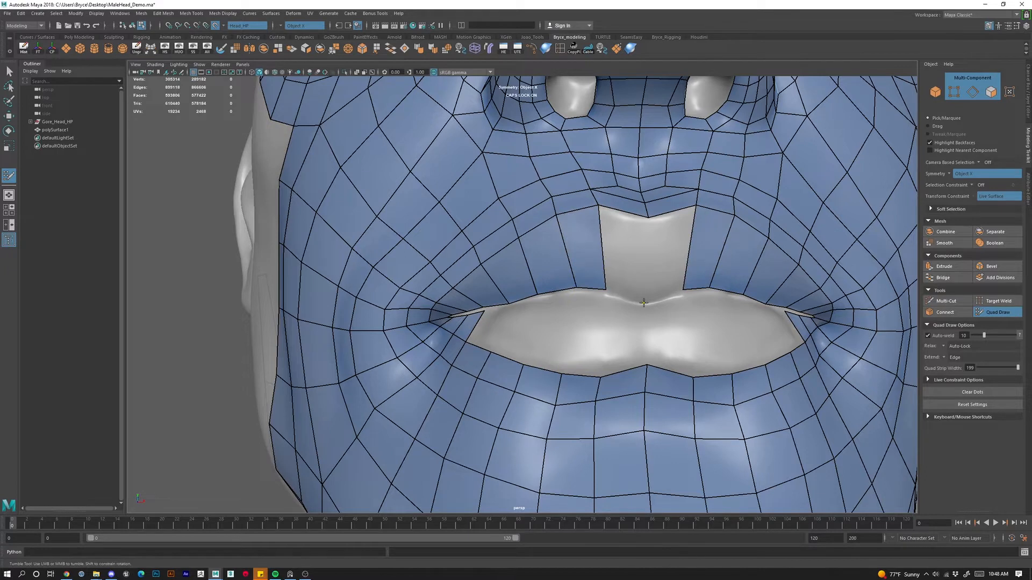
shift+click(626, 265)
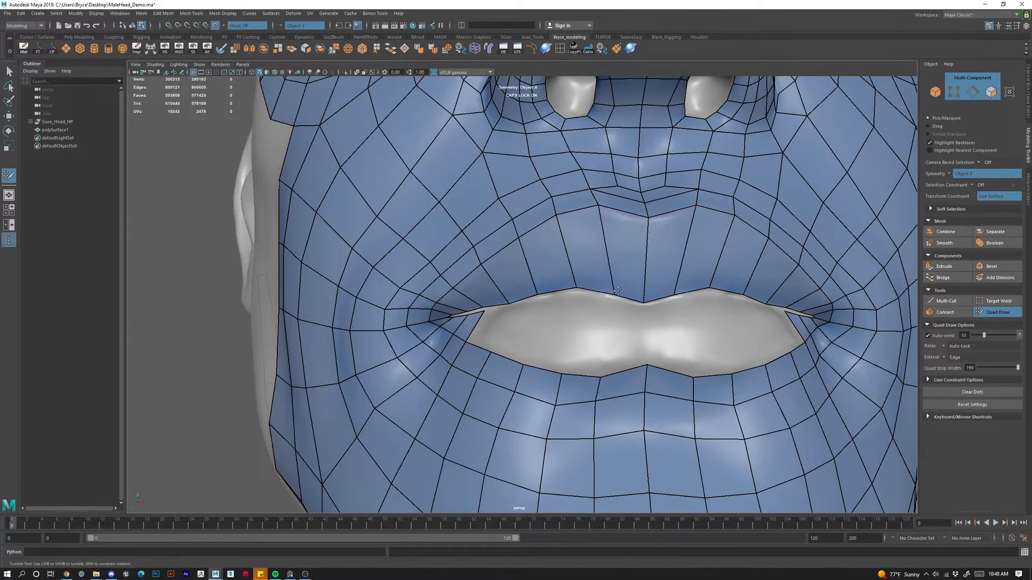
drag(582, 287, 550, 295)
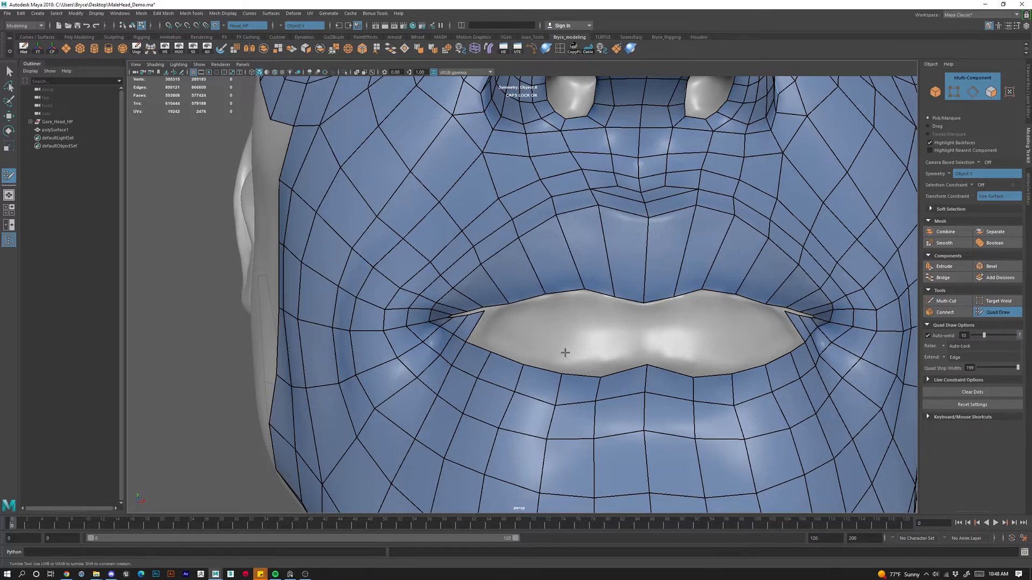
Extend the lower lip's open border edges upward into a row of faces covering the lower lip.
alt+drag(565, 352, 531, 363)
key(Caps_Lock)
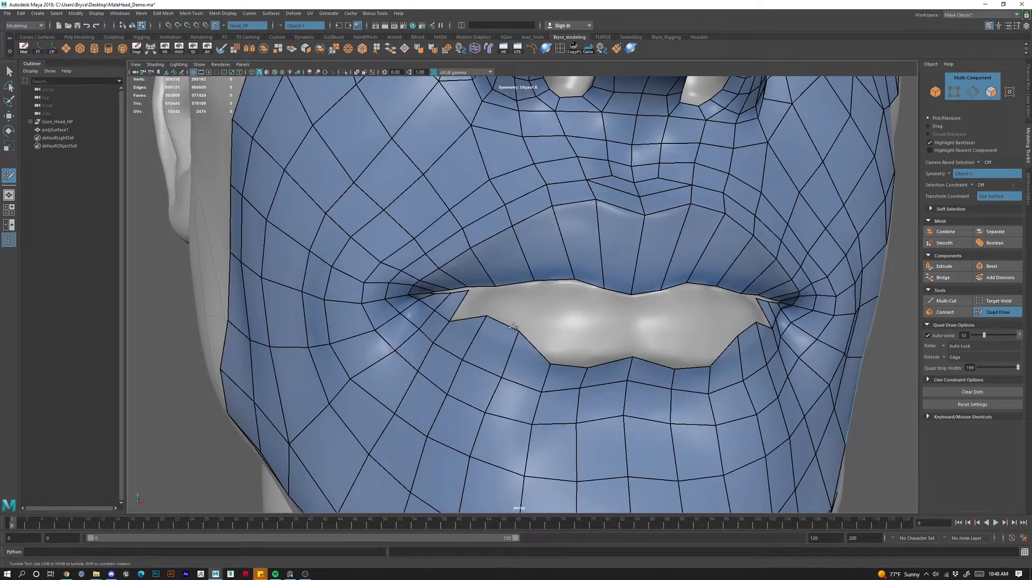
key(ctrl+z)
middle_drag(505, 348, 518, 313)
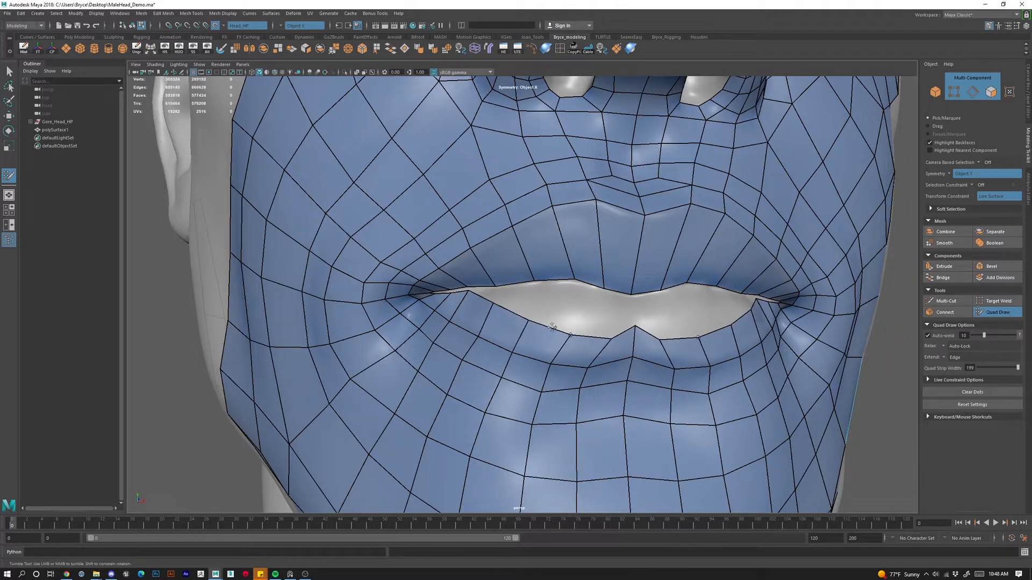
Move the new lower-lip border vertices nearest the mouth corner up to the lip line.
drag(491, 297, 496, 290)
scroll(496, 290, up, 5)
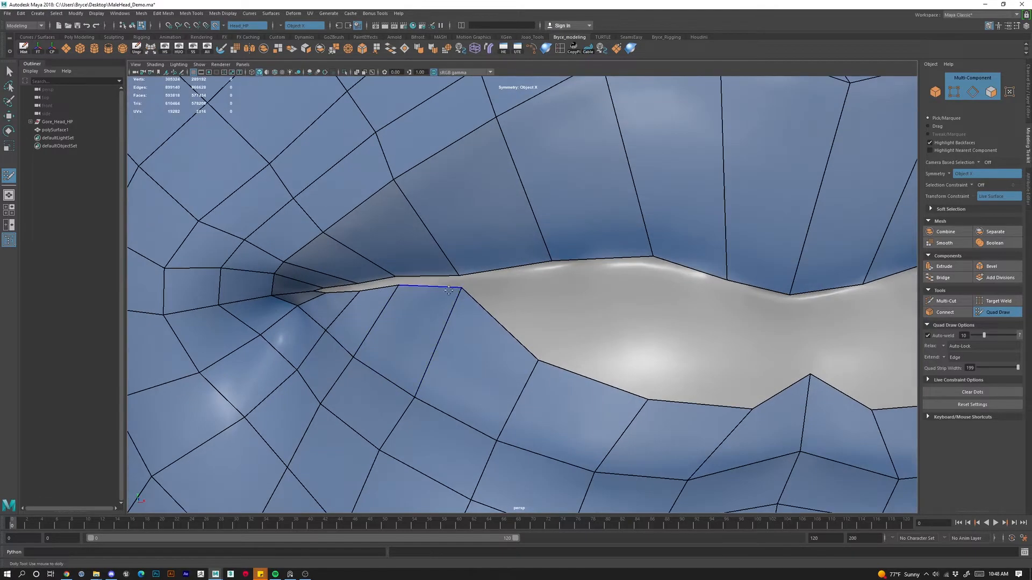
mouse_move(601, 385)
middle_down()
mouse_move(608, 274)
mouse_move(603, 291)
middle_up()
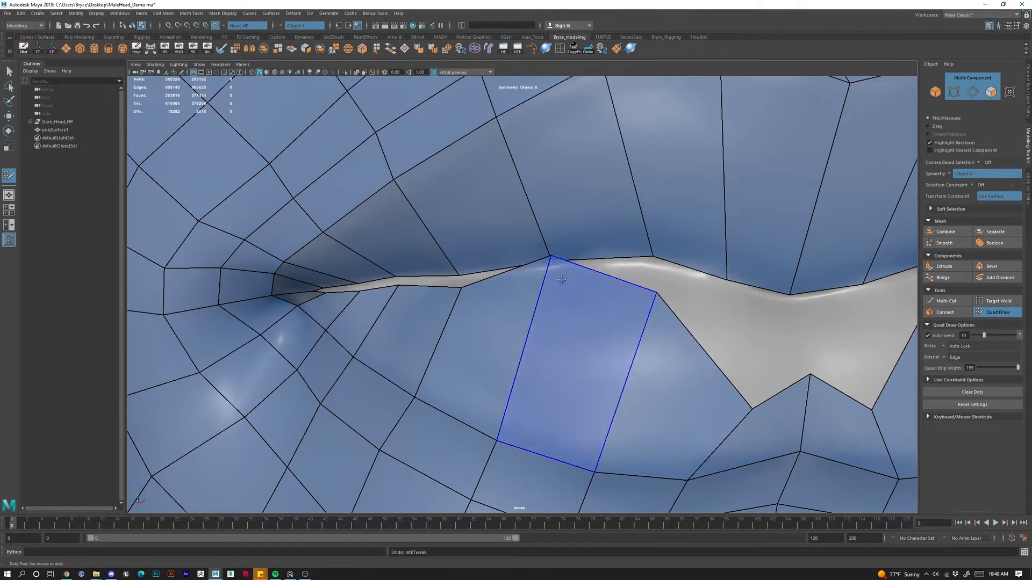
key(ctrl+z)
drag(555, 301, 556, 269)
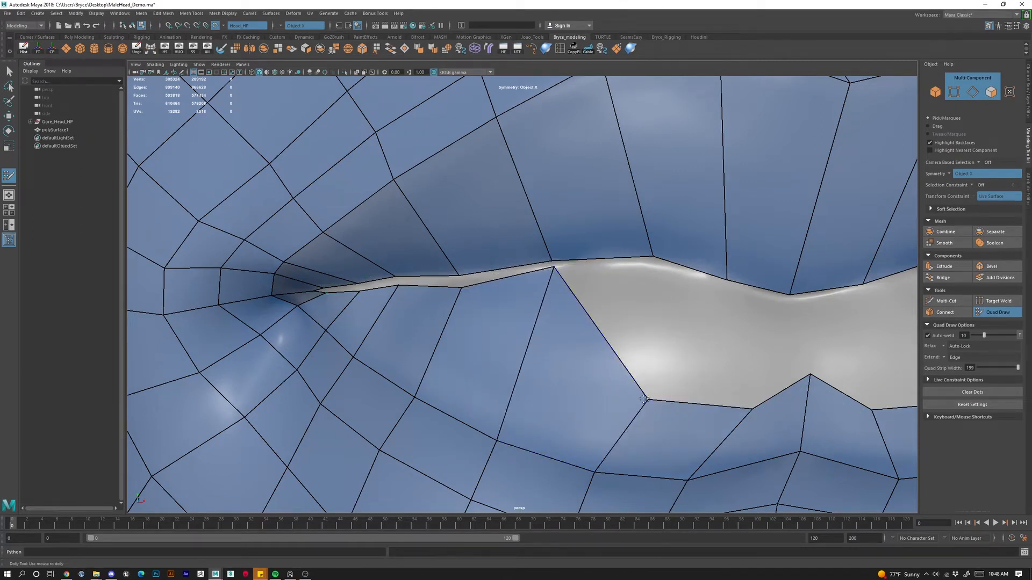
Raise the central lower-lip border vertices to sit just below the matching upper-lip vertices.
drag(644, 398, 649, 264)
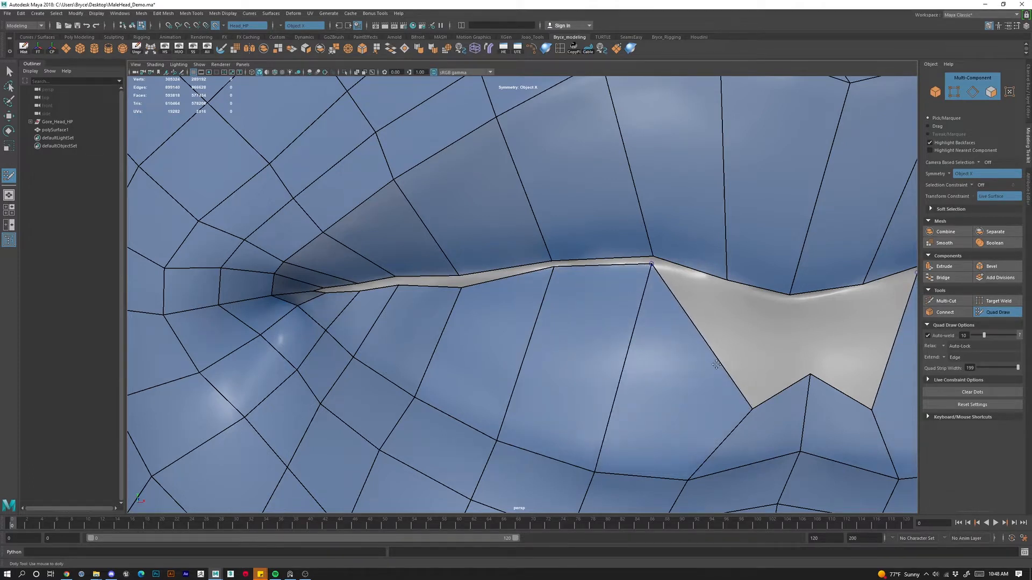
drag(752, 406, 728, 284)
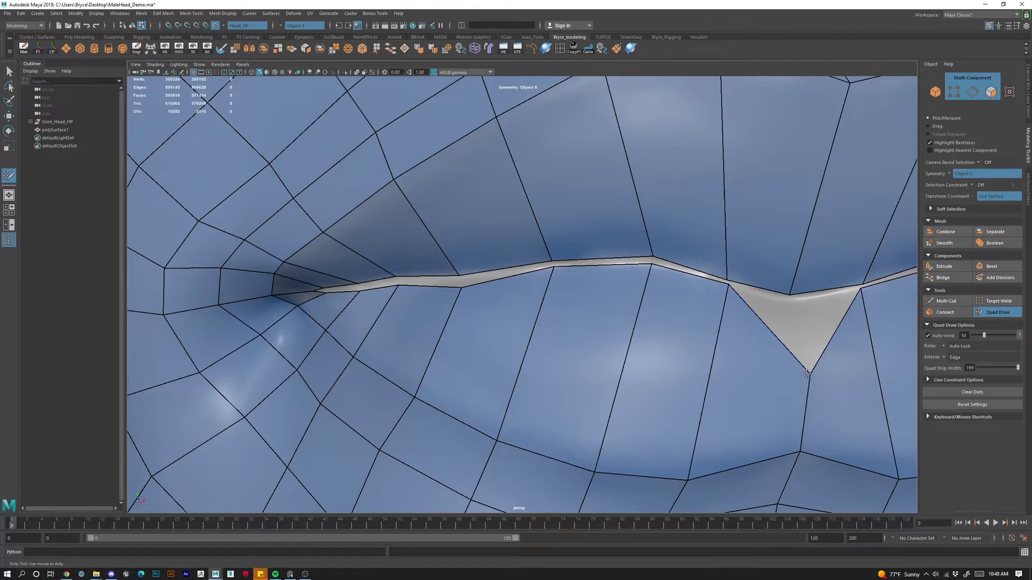
drag(806, 373, 785, 297)
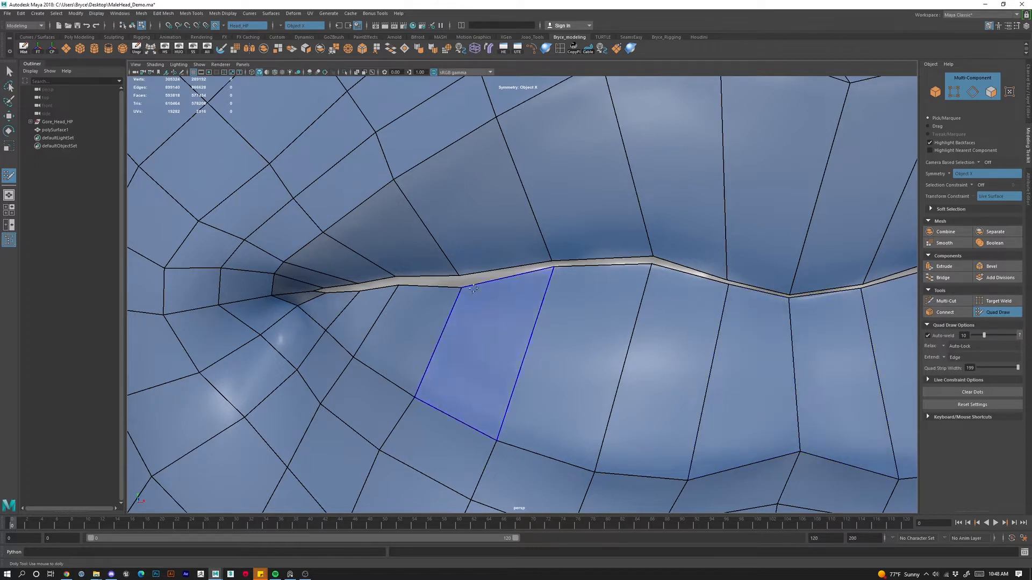
Raise the lower-lip border vertices toward the mouth corner until they sit just below the matching upper-lip vertices.
drag(461, 288, 460, 280)
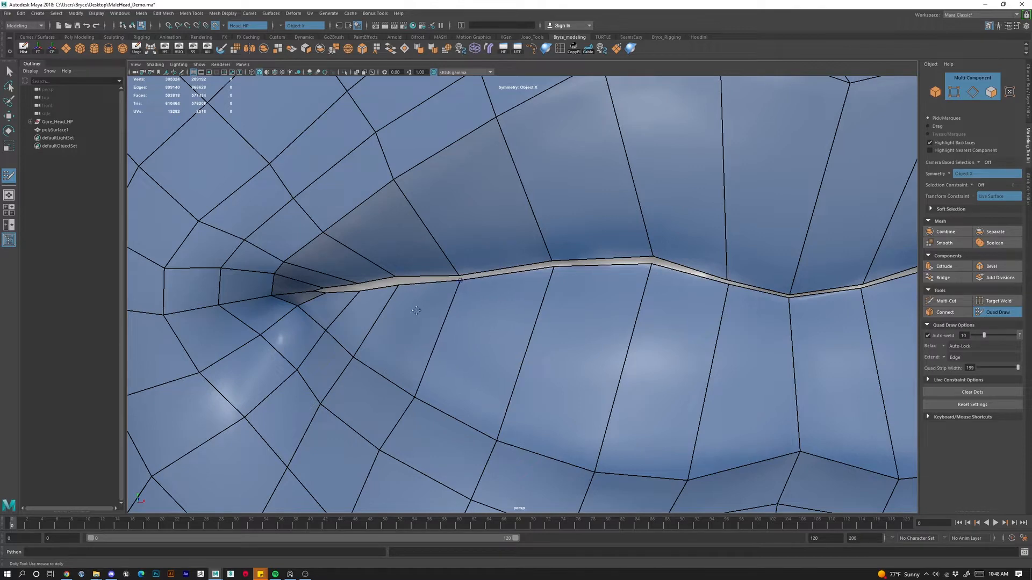
alt+right_drag(417, 311, 450, 299)
alt+right_drag(417, 231, 511, 252)
alt+middle_drag(430, 263, 511, 280)
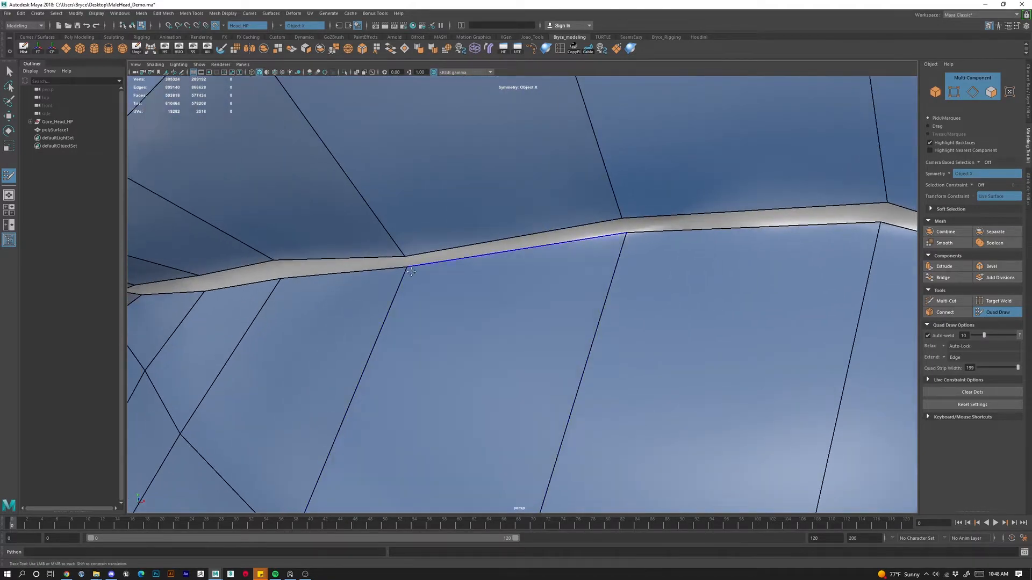
drag(412, 272, 400, 268)
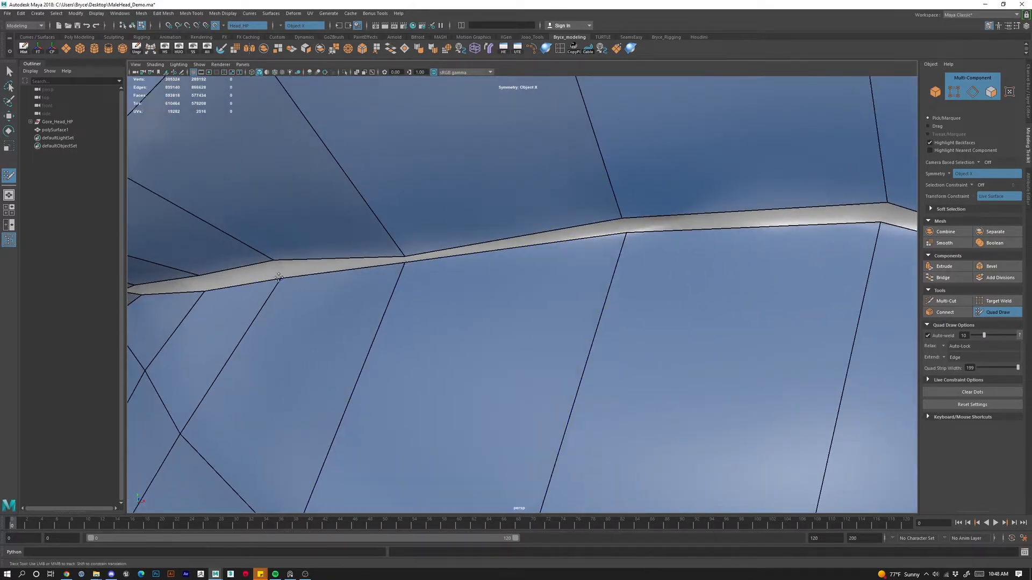
drag(279, 277, 273, 264)
drag(205, 291, 198, 281)
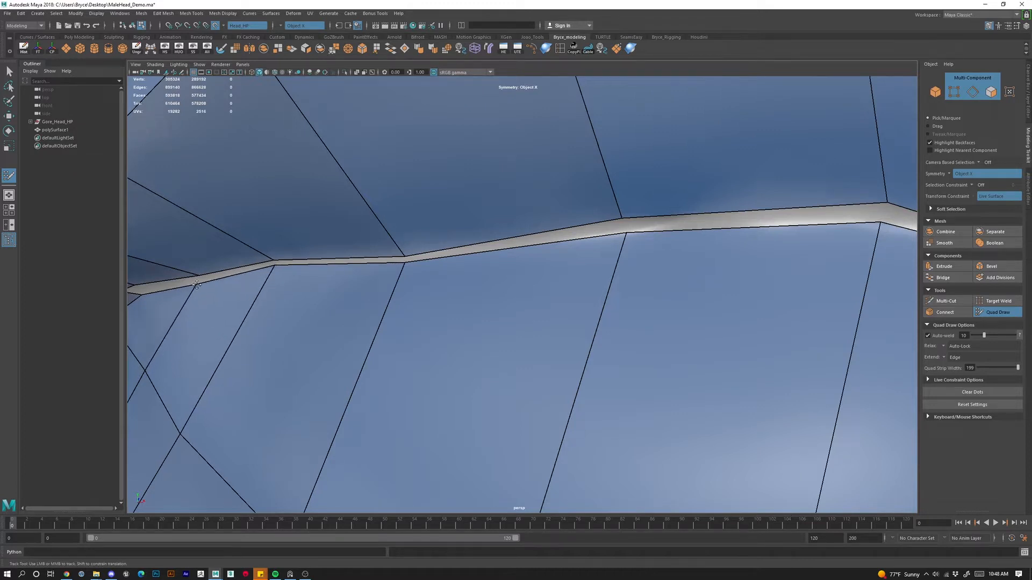
alt+middle_drag(194, 325, 419, 323)
drag(235, 292, 237, 287)
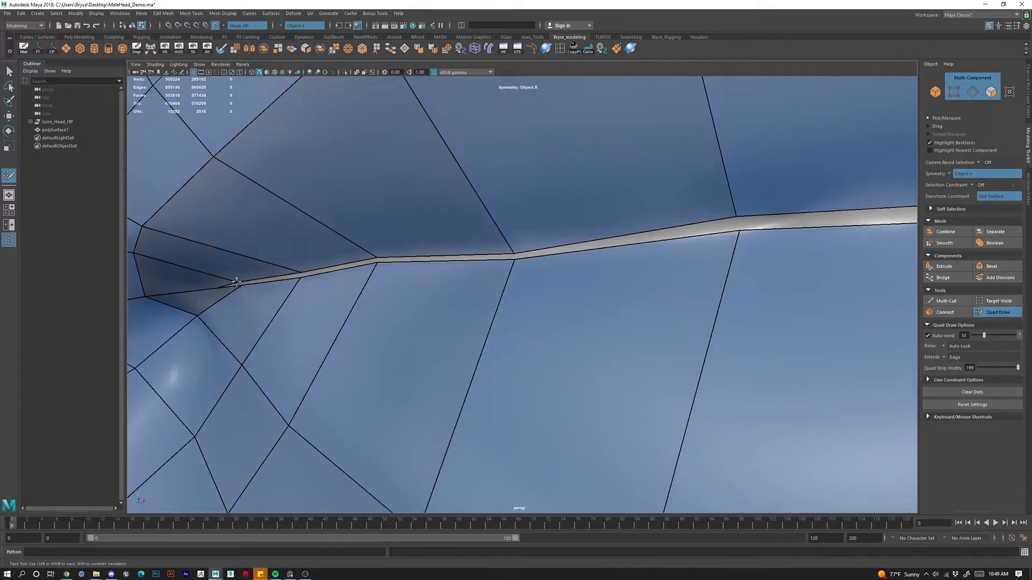
drag(237, 281, 239, 279)
scroll(654, 419, down, 10)
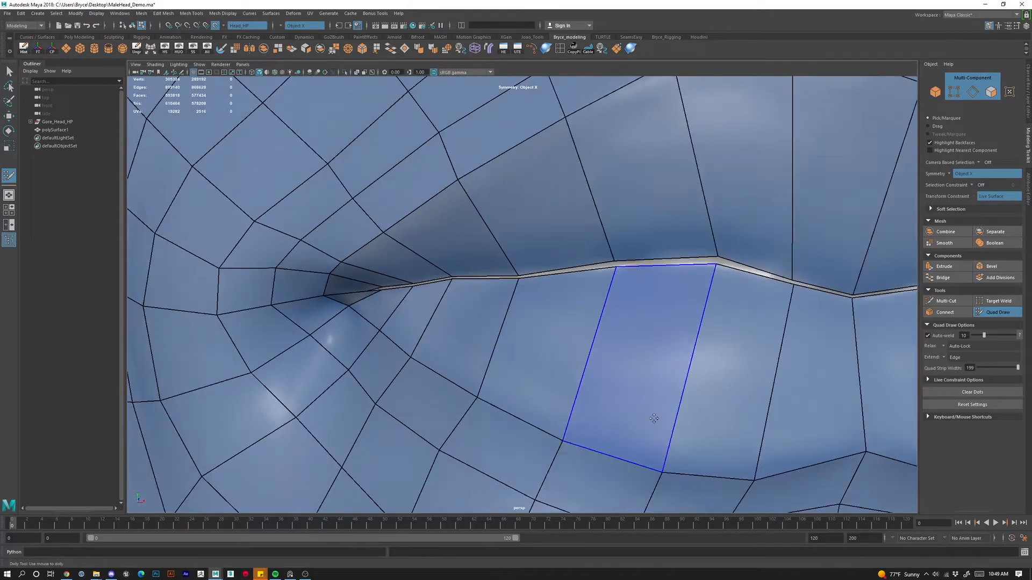
Try out edge loops around both lips at different distances from the lip line, inspecting them from both sides.
alt+drag(591, 394, 760, 428)
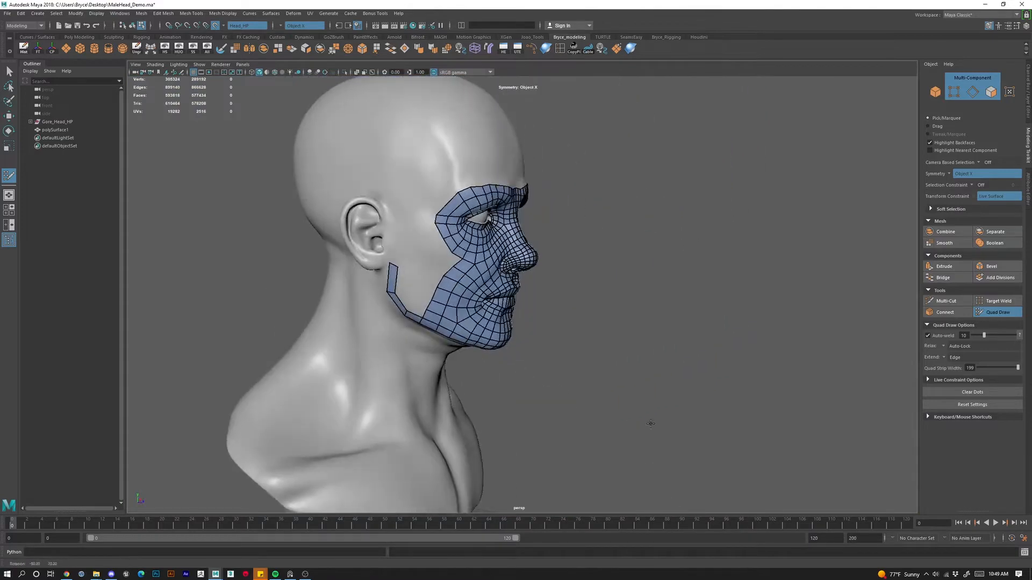
scroll(616, 399, up, 10)
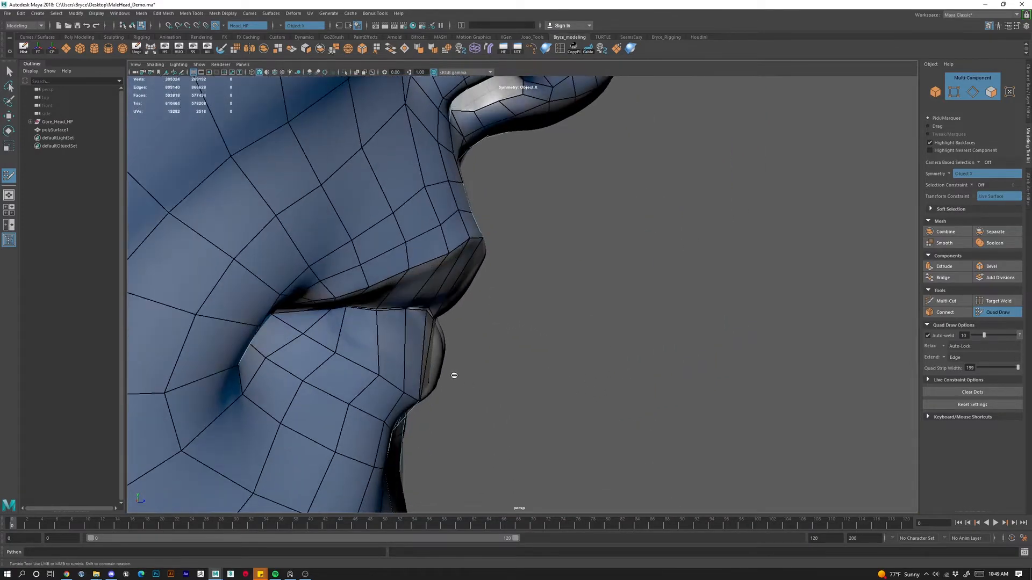
alt+drag(451, 375, 431, 332)
ctrl+click(430, 332)
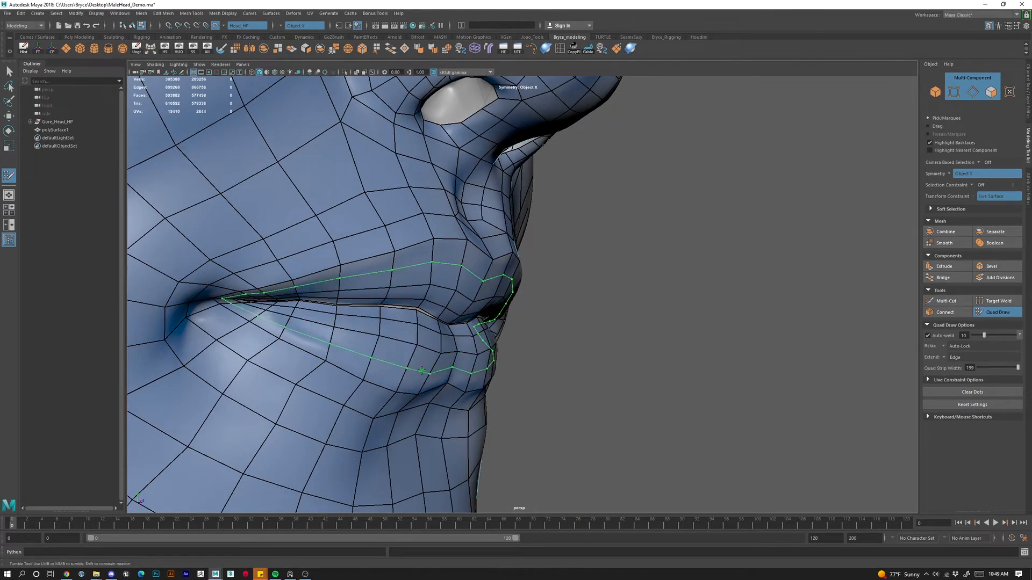
ctrl+click(432, 351)
scroll(540, 408, down, 3)
alt+drag(540, 408, 556, 376)
alt+right_drag(556, 376, 600, 390)
ctrl+shift+click(600, 391)
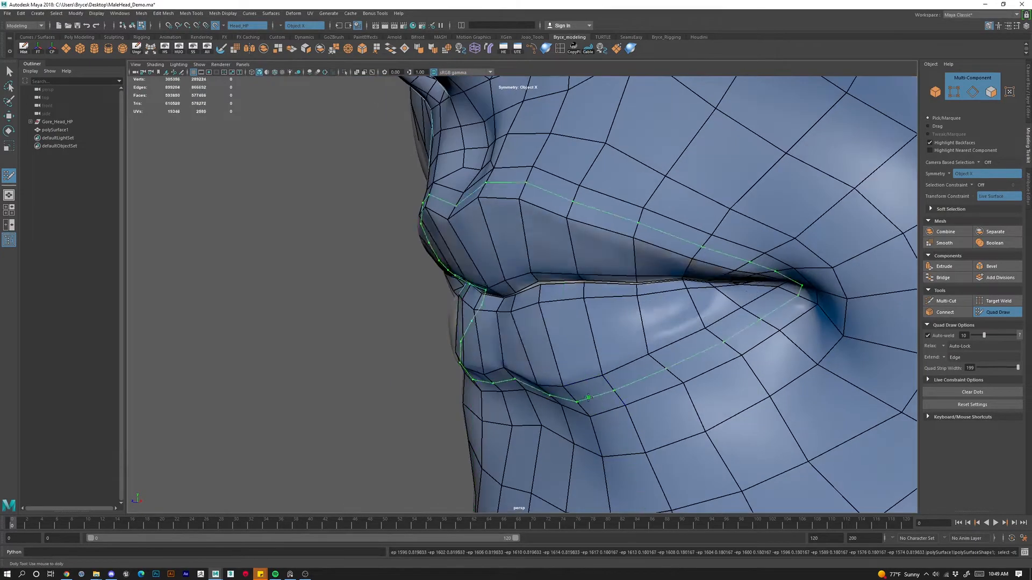
ctrl+click(533, 330)
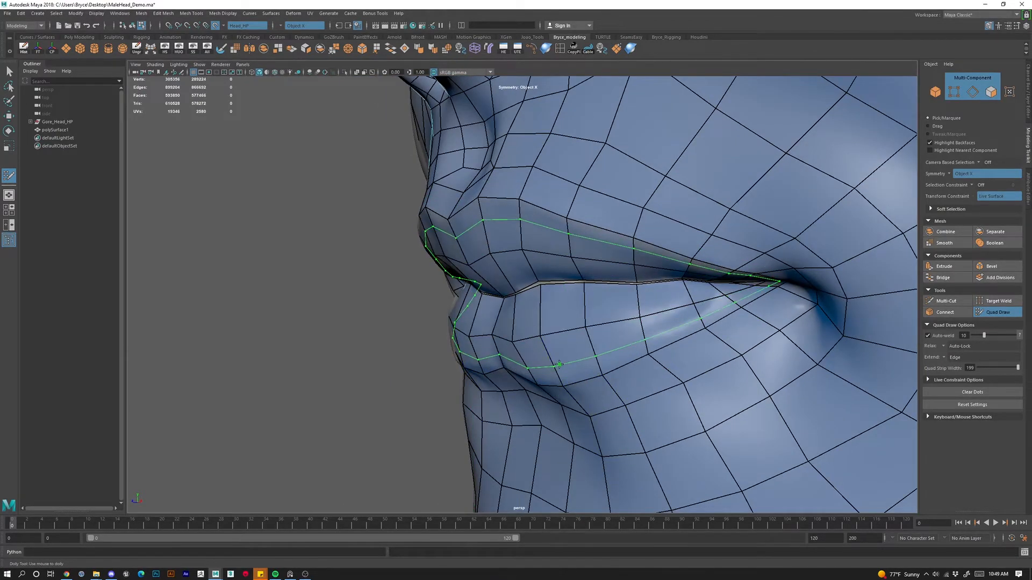
ctrl+shift+click(561, 345)
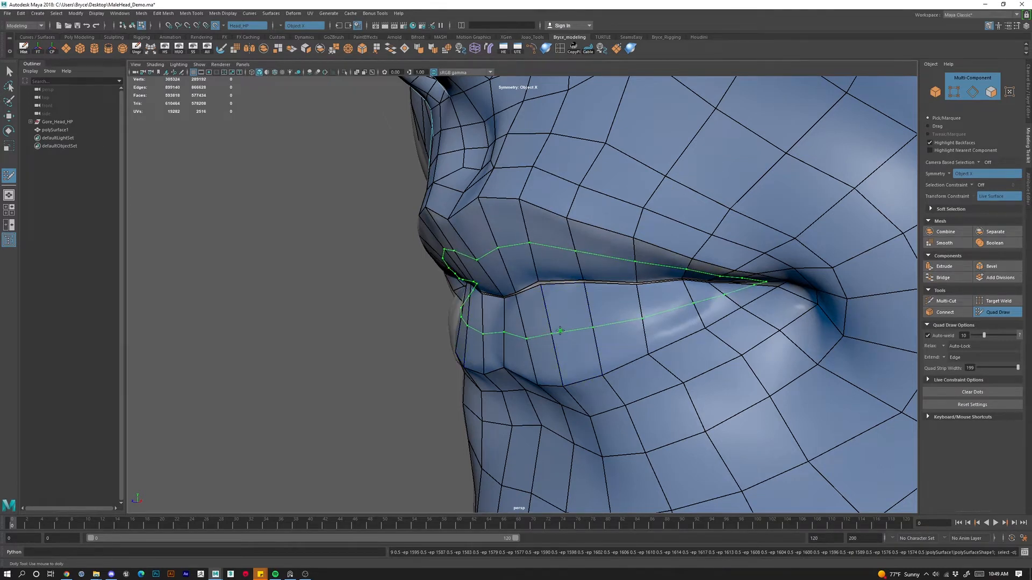
Insert three edge loops around the mouth, spaced across the upper and lower lips between the lip border and the lip line.
ctrl+click(560, 331)
ctrl+click(555, 359)
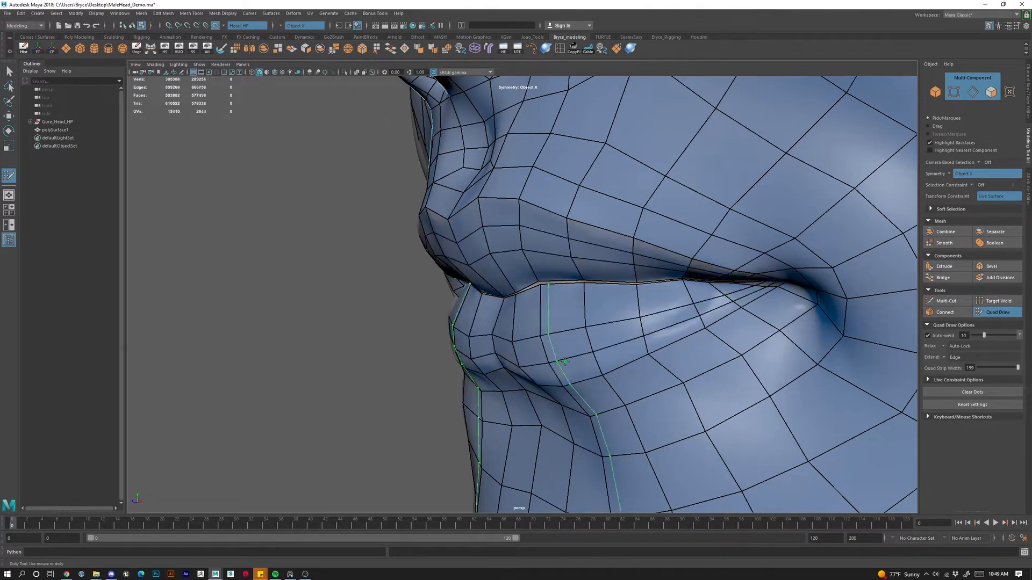
ctrl+click(540, 303)
Examine the face mesh from the three-quarter view around to the underside of the nose and mouth.
alt+drag(540, 304, 719, 392)
alt+right_drag(719, 392, 664, 418)
alt+drag(664, 419, 569, 417)
alt+middle_drag(599, 355, 580, 429)
alt+right_drag(543, 400, 591, 376)
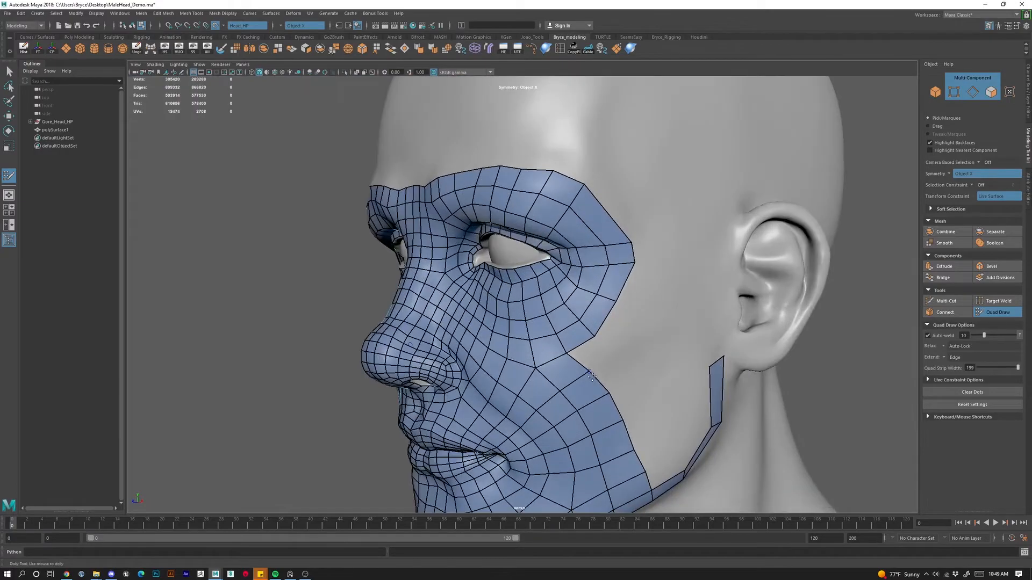
alt+middle_drag(573, 320, 648, 215)
alt+drag(470, 362, 521, 301)
alt+right_drag(376, 215, 426, 177)
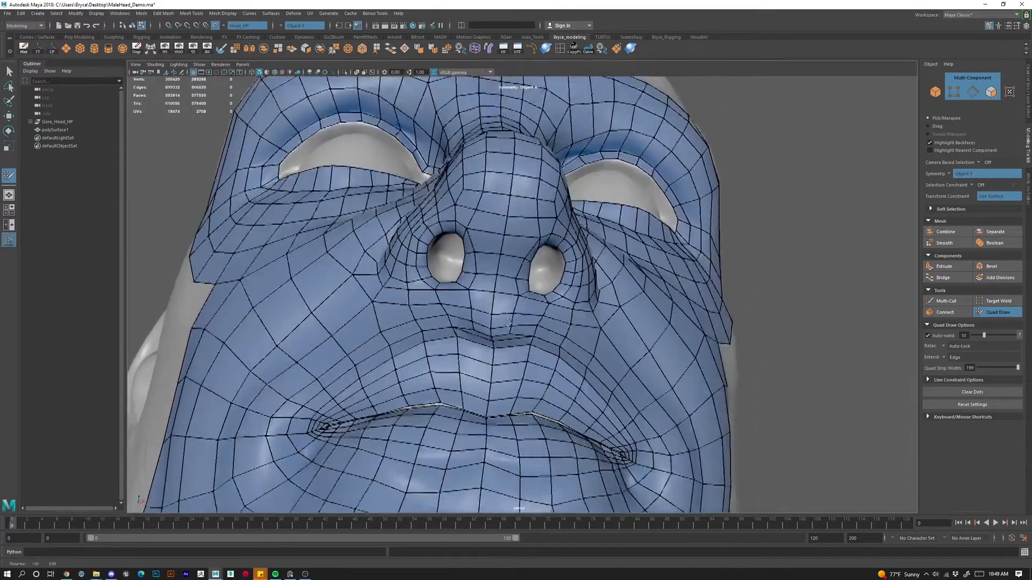
Shift the lower edge row between the nostrils toward the upper lip and insert an edge loop across the strip above it.
alt+middle_drag(426, 177, 406, 225)
alt+right_drag(457, 322, 558, 353)
mouse_move(558, 353)
alt+mouse_down()
mouse_move(477, 396)
mouse_move(461, 380)
mouse_move(531, 374)
mouse_move(564, 354)
mouse_move(568, 376)
mouse_move(565, 367)
alt+mouse_up()
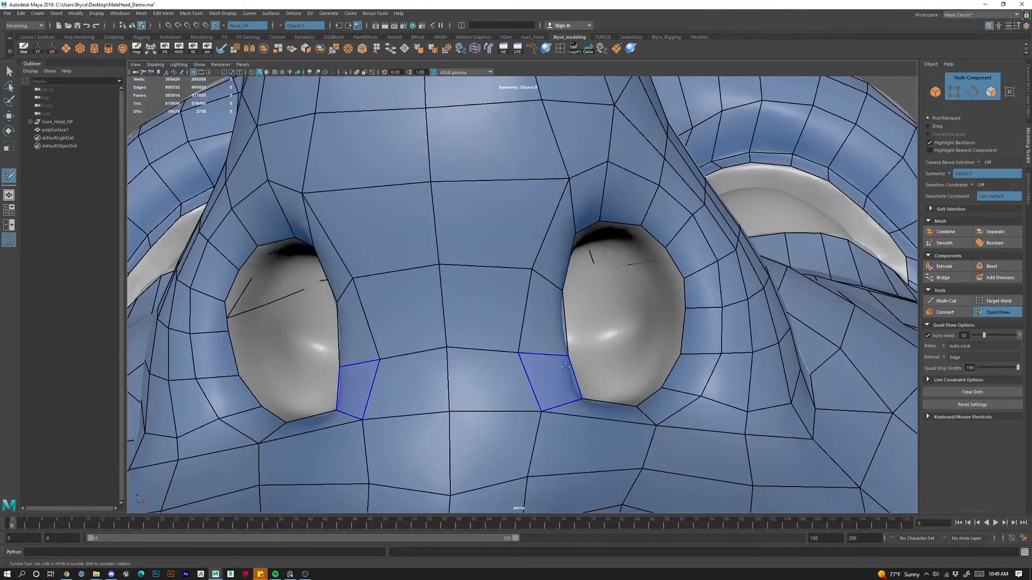
drag(463, 349, 473, 369)
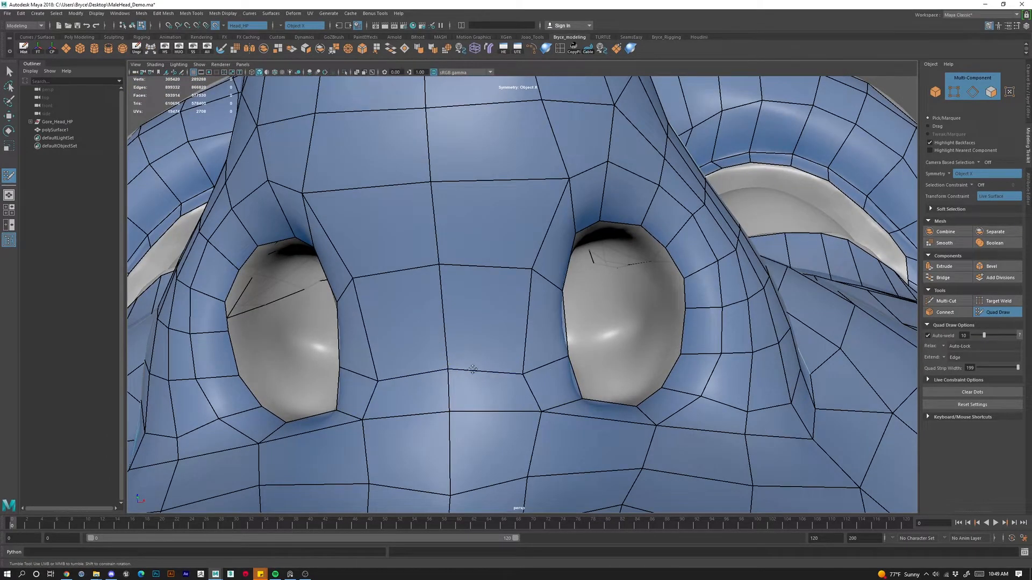
drag(571, 355, 573, 377)
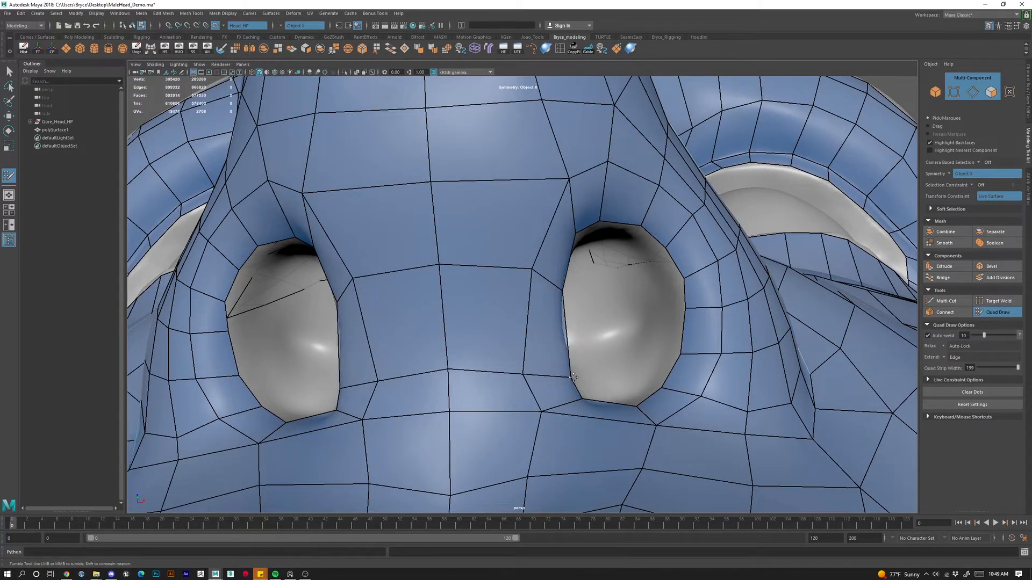
ctrl+click(430, 315)
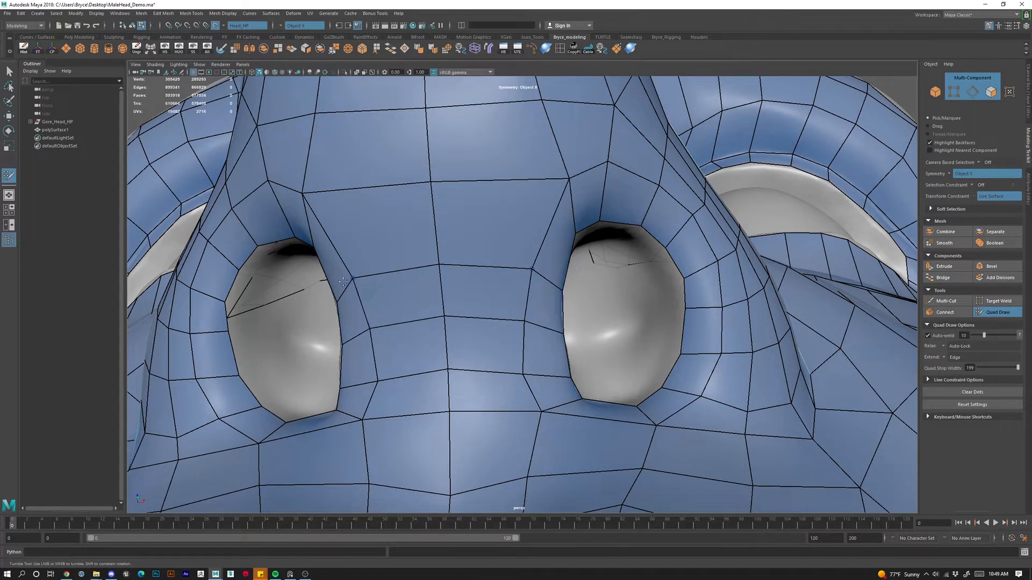
Move the edge rows between the nostrils toward the nose tip to space them evenly along the nostril rims.
drag(343, 282, 330, 250)
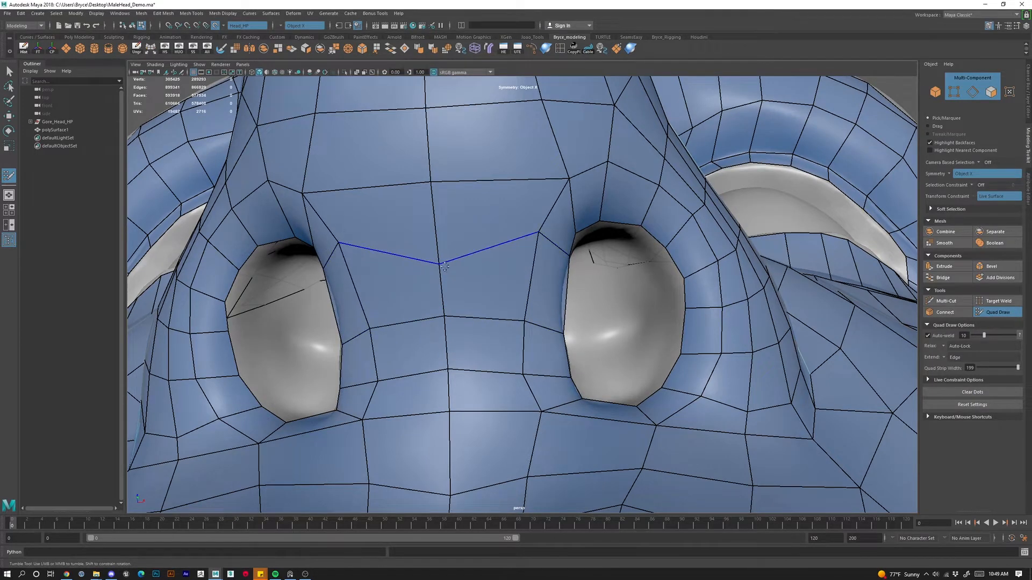
drag(444, 265, 437, 232)
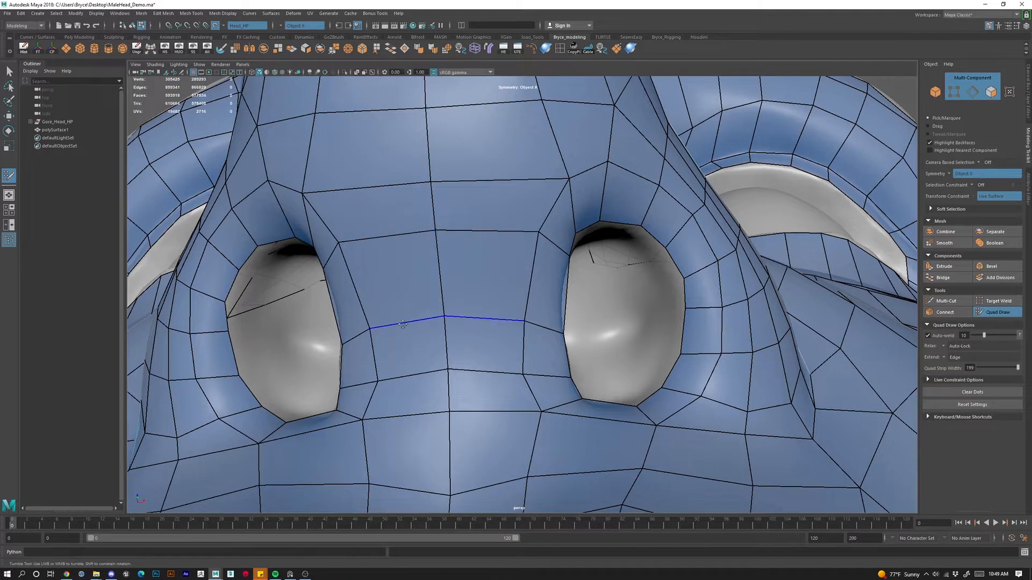
drag(404, 324, 401, 299)
drag(569, 343, 559, 310)
drag(412, 373, 417, 367)
Build a row of quads just inside the outer side of the nostril rim.
mouse_move(568, 384)
mouse_down()
mouse_move(516, 362)
mouse_move(527, 414)
mouse_up()
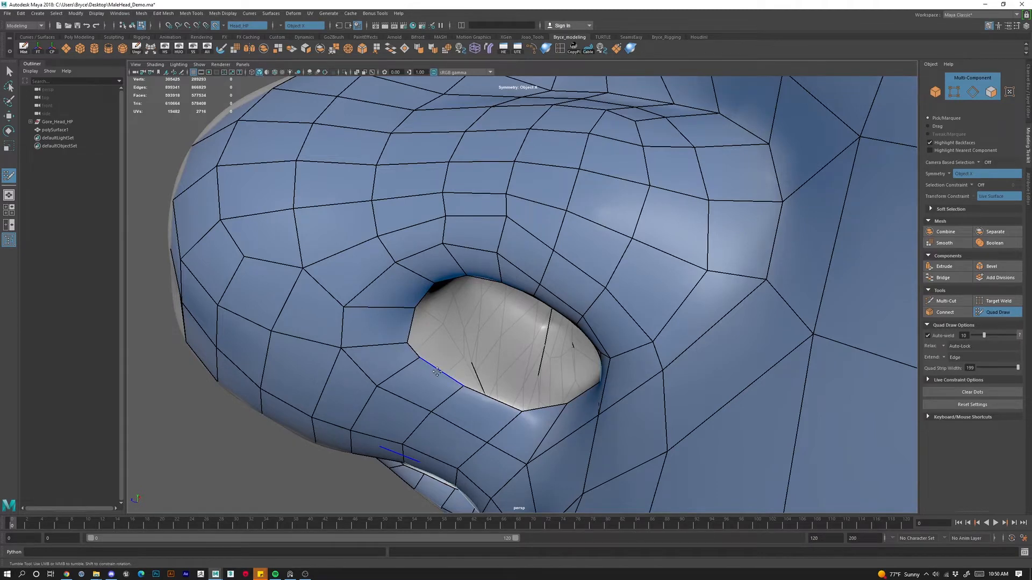
drag(445, 380, 680, 432)
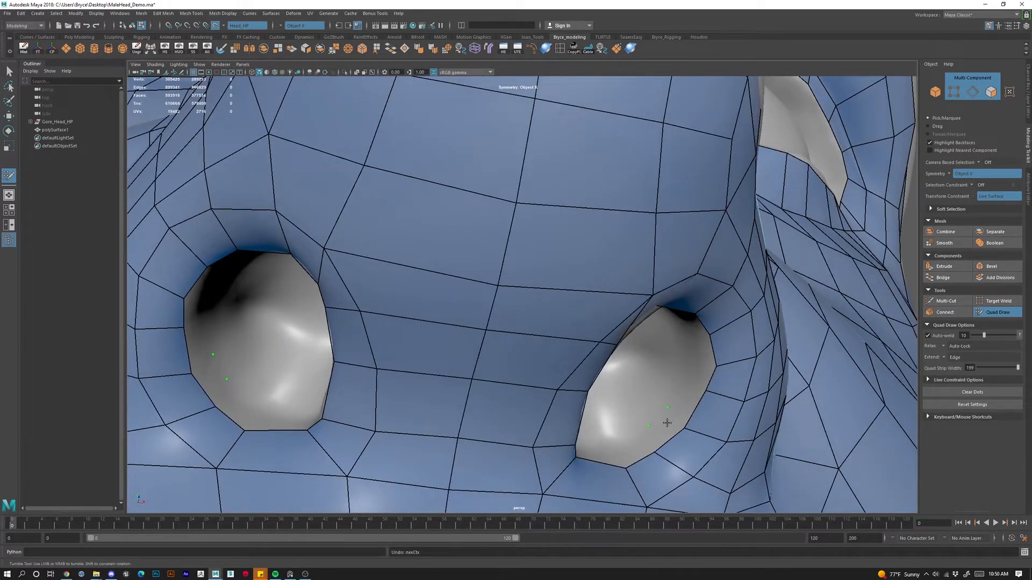
shift+click(663, 412)
drag(662, 410, 648, 416)
shift+click(683, 402)
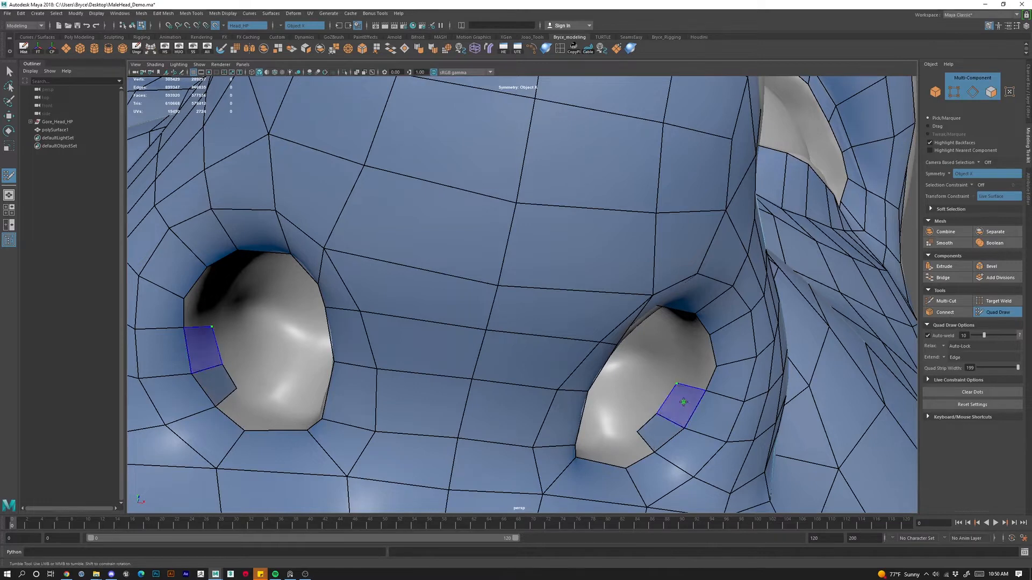
click(685, 357)
click(682, 336)
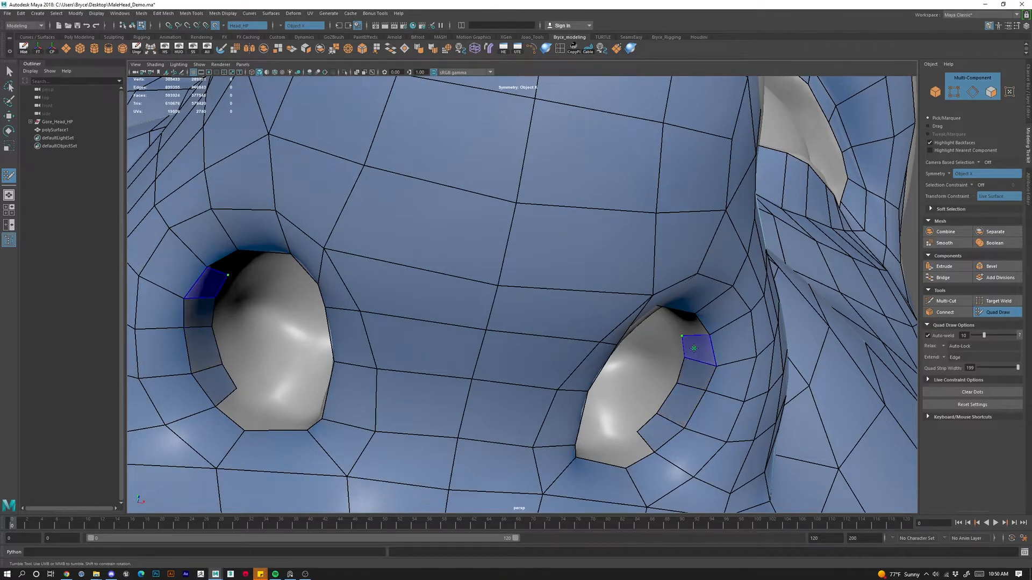
alt+drag(700, 408, 634, 410)
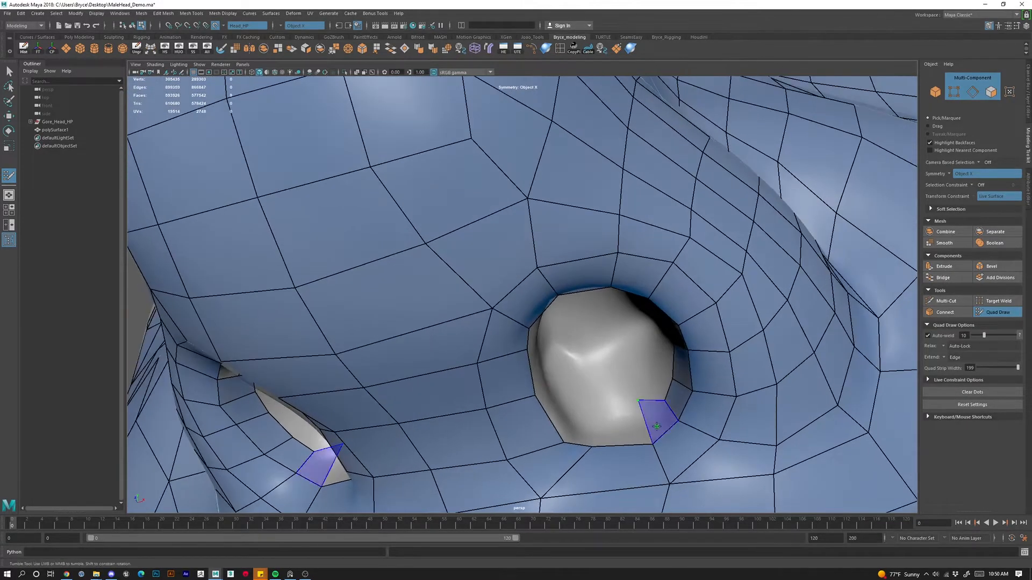
Continue the inner nostril row with quads along the rear rim and onto the septum side, adjusting the corner vertex.
click(612, 409)
shift+click(618, 424)
click(580, 407)
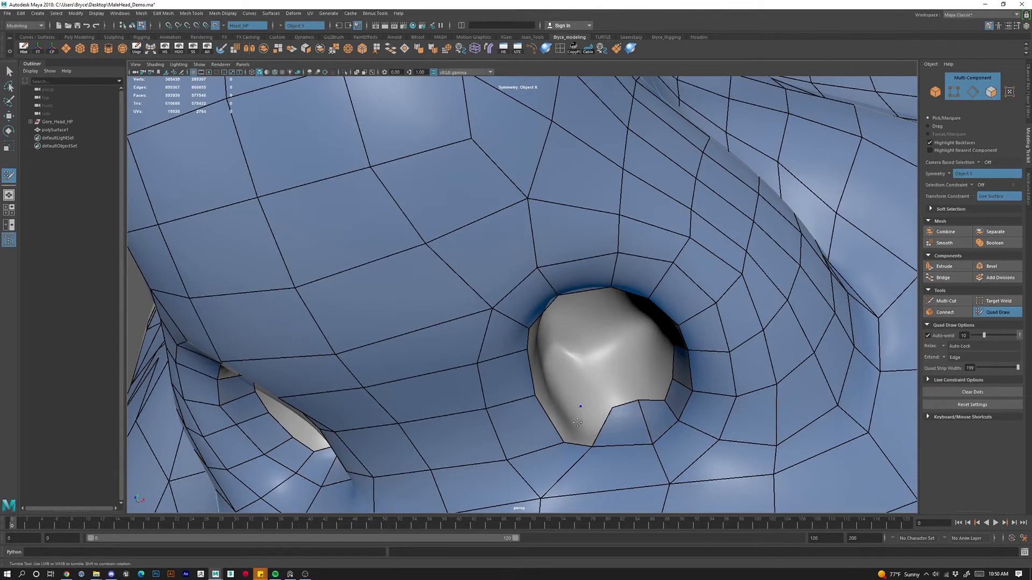
shift+click(570, 409)
alt+drag(570, 409, 494, 299)
mouse_move(561, 361)
mouse_down()
mouse_move(522, 358)
mouse_move(590, 409)
mouse_move(582, 415)
mouse_move(631, 410)
mouse_up()
click(466, 315)
shift+click(473, 340)
drag(556, 412, 568, 408)
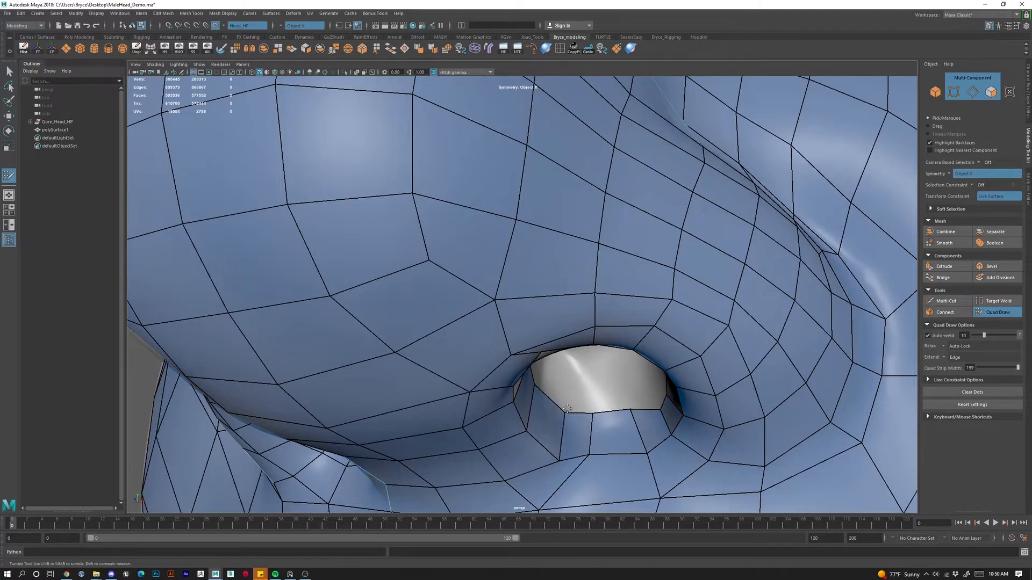
Fill quads inside the front of the nostril near the nose tip and join them to the septum-side row.
alt+drag(580, 472, 452, 234)
click(445, 249)
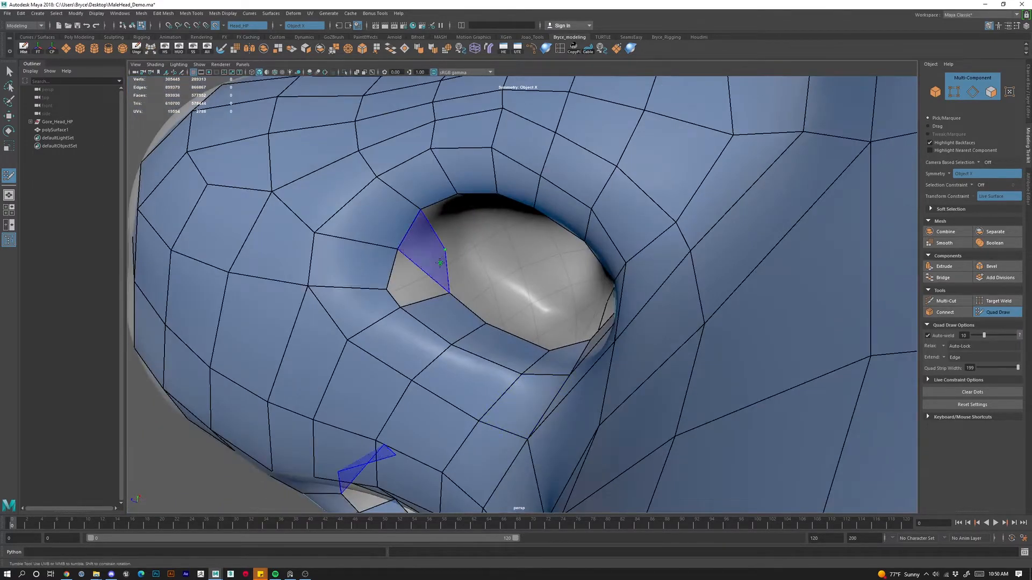
click(454, 226)
shift+click(426, 231)
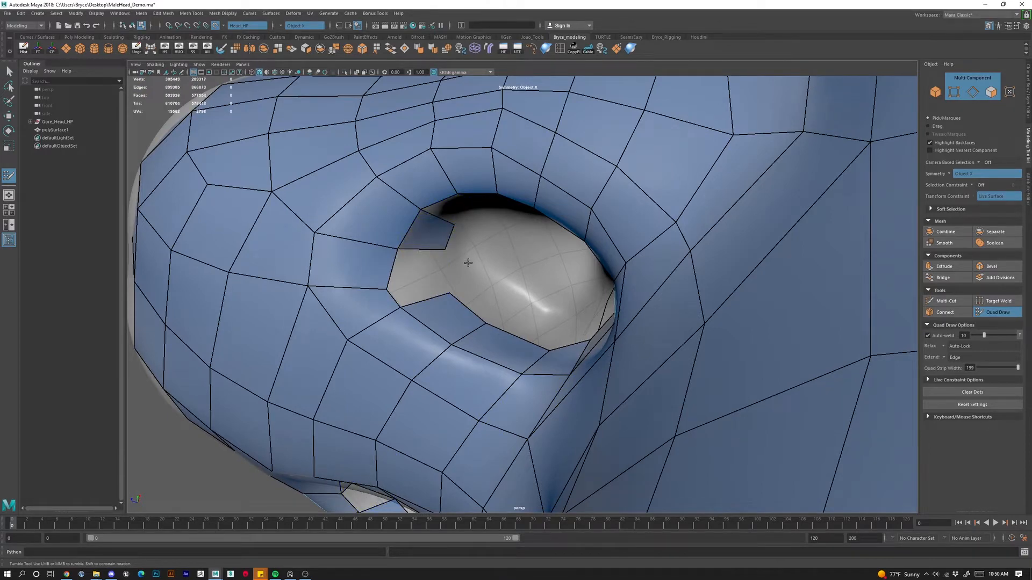
shift+click(424, 270)
key(ctrl+z)
mouse_move(476, 301)
alt+mouse_down()
mouse_move(552, 321)
mouse_move(461, 288)
alt+mouse_up()
scroll(552, 321, up, 3)
shift+click(460, 292)
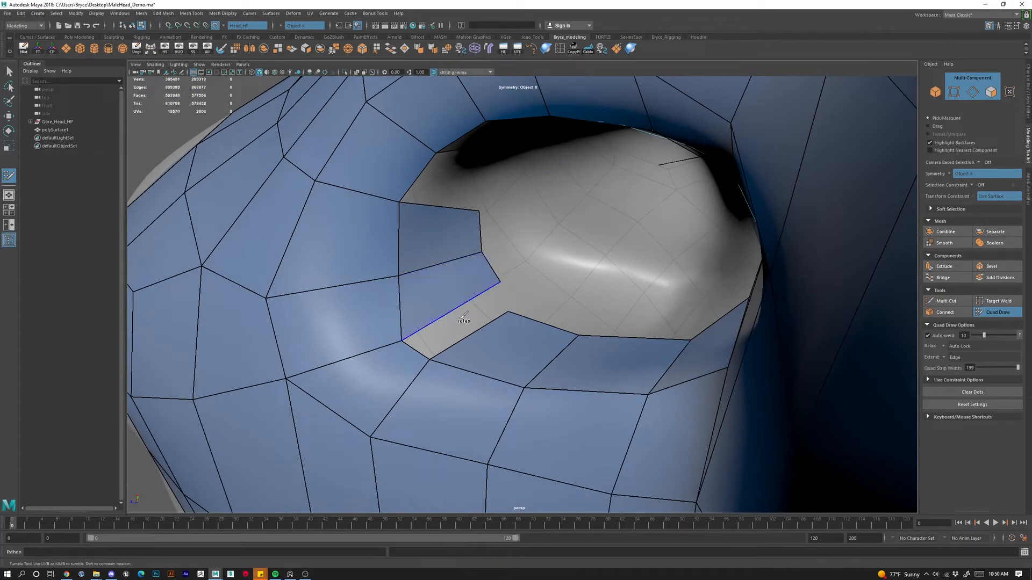
shift+click(517, 311)
Fill the remaining gap in the front part of the inner nostril row and even out the surrounding rim vertices.
mouse_move(500, 281)
mouse_down()
mouse_move(483, 281)
mouse_move(466, 252)
mouse_up()
mouse_move(479, 211)
mouse_down()
mouse_move(466, 217)
mouse_move(493, 159)
mouse_up()
alt+middle_drag(493, 159, 481, 327)
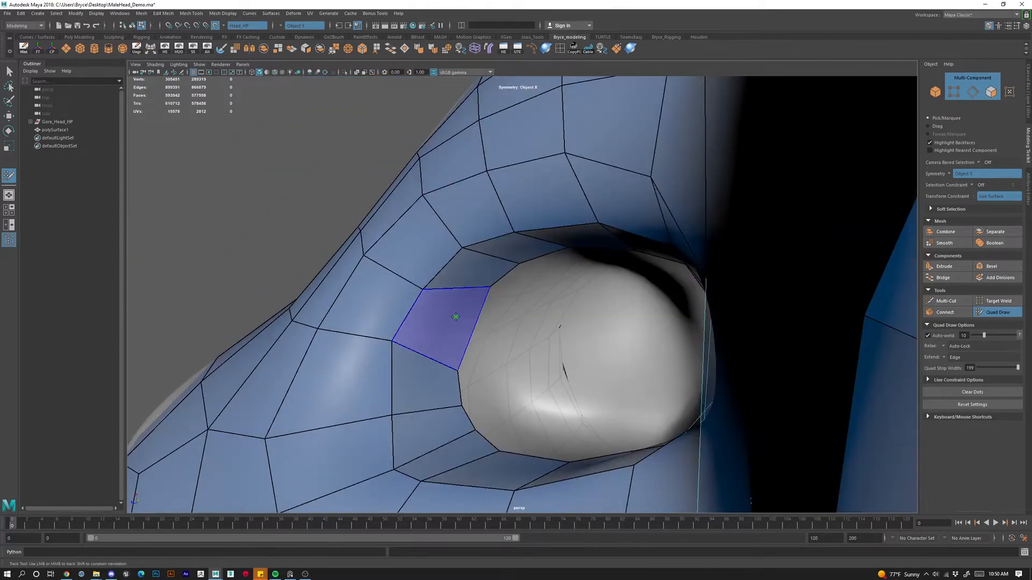
shift+click(456, 318)
drag(460, 369, 463, 344)
mouse_move(491, 286)
mouse_down()
mouse_move(450, 337)
mouse_move(468, 349)
mouse_up()
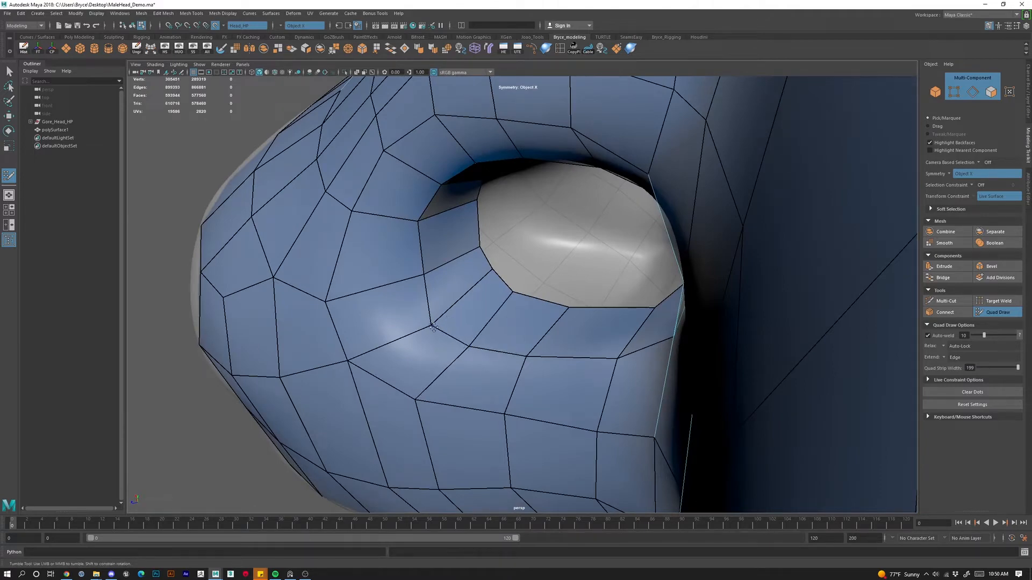
drag(412, 277, 411, 276)
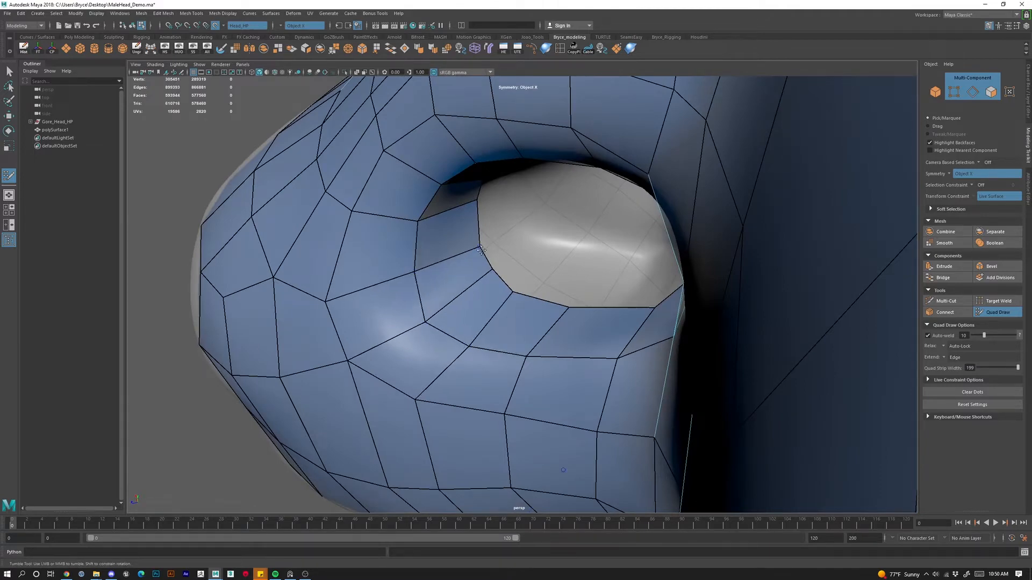
scroll(540, 370, down, 5)
mouse_move(544, 382)
alt+mouse_down()
mouse_move(550, 438)
mouse_move(573, 449)
mouse_move(607, 443)
mouse_move(611, 370)
mouse_move(574, 357)
mouse_move(600, 311)
alt+mouse_up()
scroll(612, 361, up, 6)
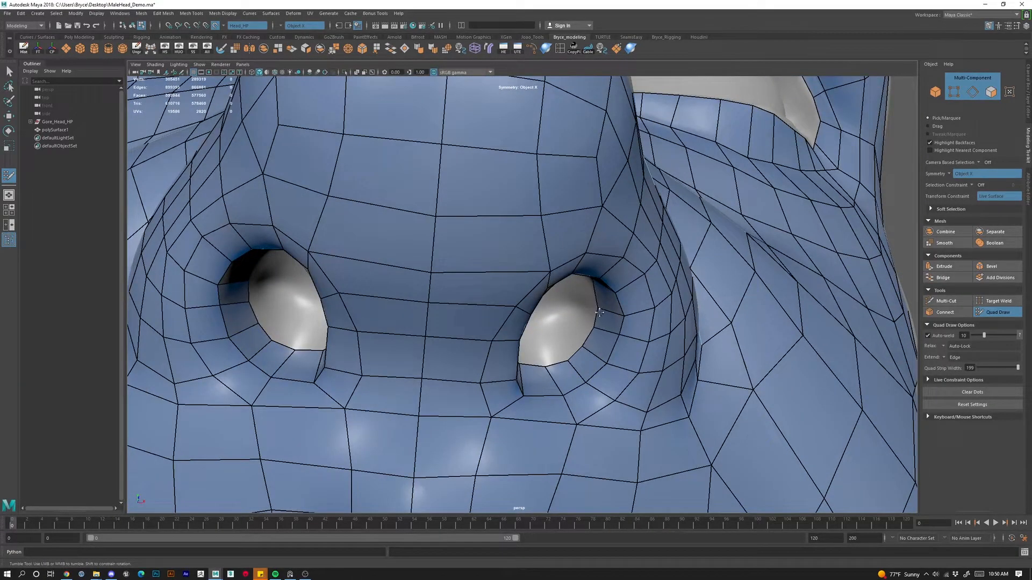
Start a row of quads along the inner rim of the lower eyelid, placing the first two faces toward the outer half.
scroll(573, 365, down, 8)
alt+drag(573, 366, 532, 396)
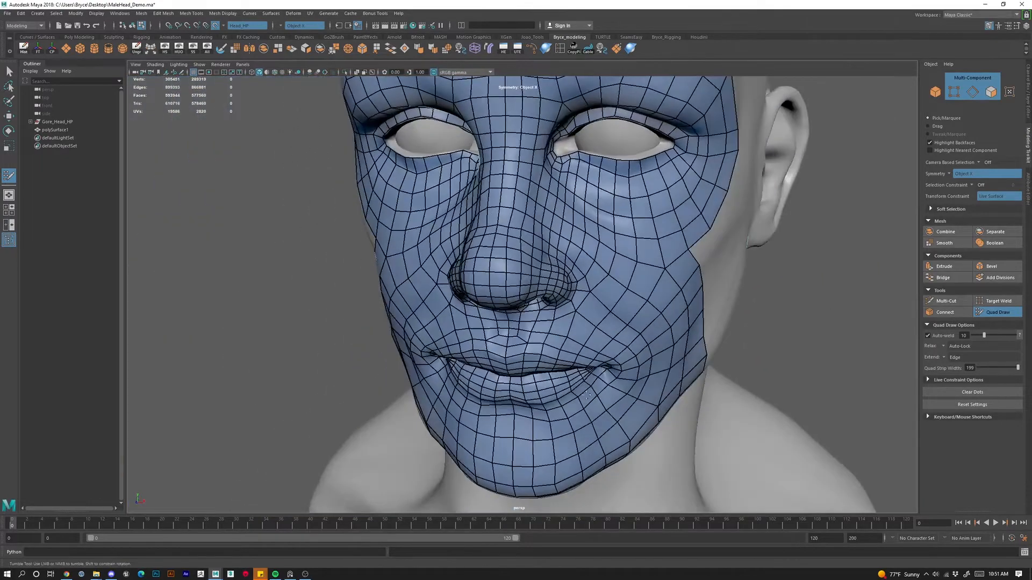
scroll(666, 391, down, 3)
alt+drag(666, 392, 599, 390)
scroll(685, 204, up, 5)
alt+middle_drag(622, 331, 553, 421)
scroll(553, 421, up, 5)
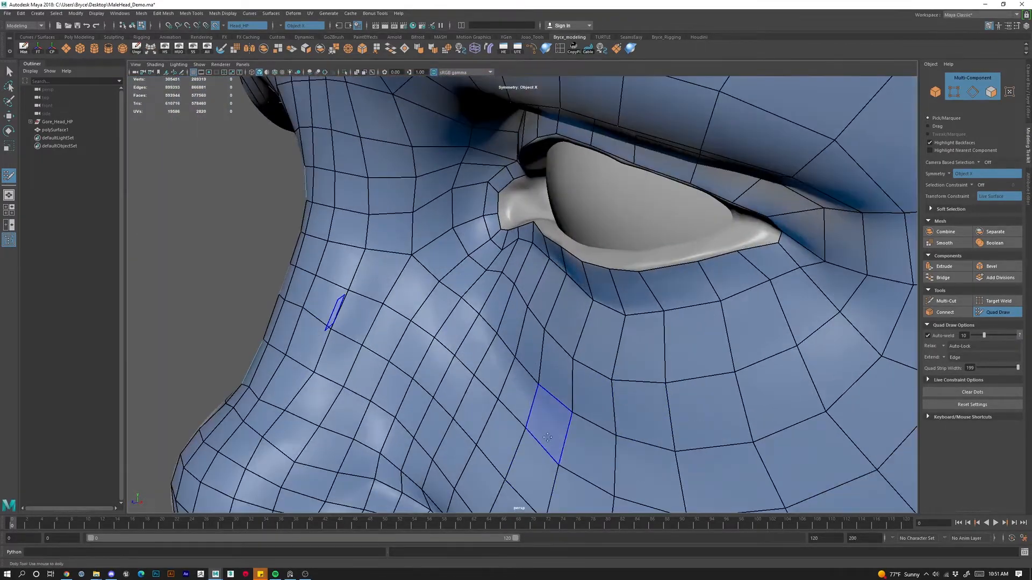
alt+drag(561, 421, 544, 417)
alt+middle_drag(544, 418, 493, 426)
alt+drag(494, 427, 553, 416)
scroll(559, 411, up, 4)
alt+middle_drag(554, 417, 532, 363)
scroll(559, 317, up, 2)
alt+drag(532, 363, 585, 279)
click(616, 270)
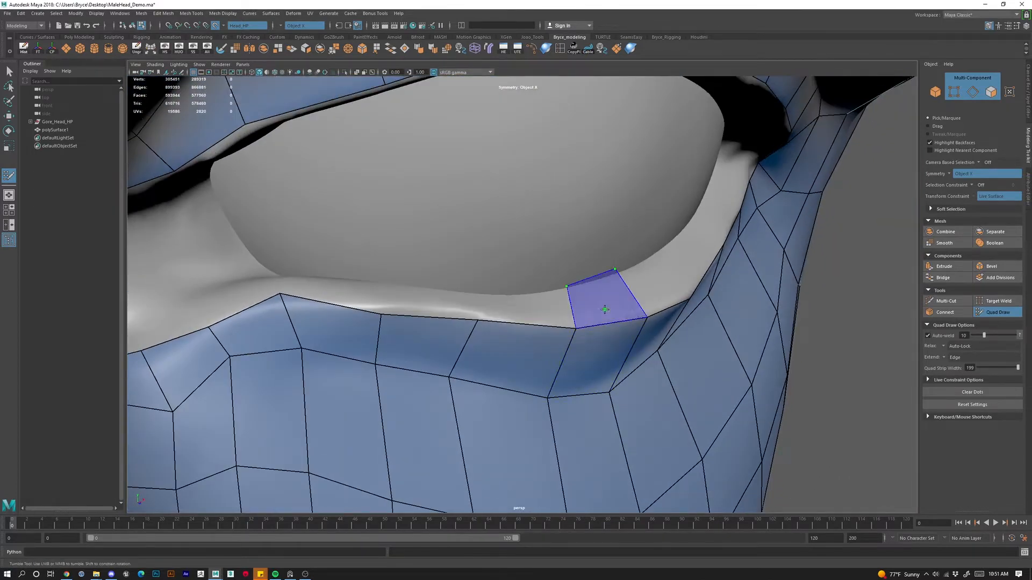
shift+click(606, 307)
click(666, 247)
shift+click(659, 279)
Extend the lower eyelid's inner rim row toward the outer eye corner with two more quads and even out its edge vertex.
alt+drag(689, 280, 428, 247)
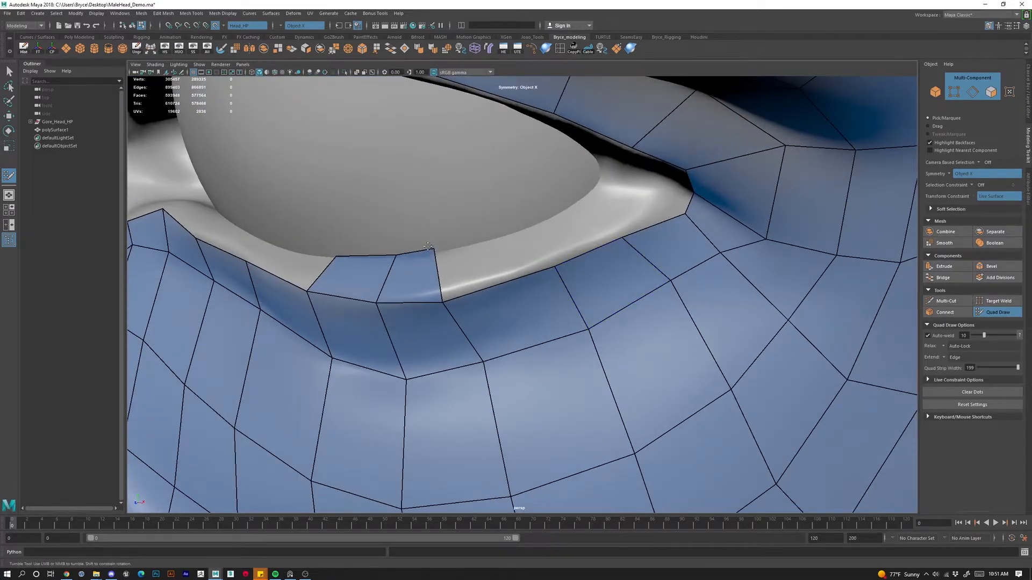
shift+click(561, 220)
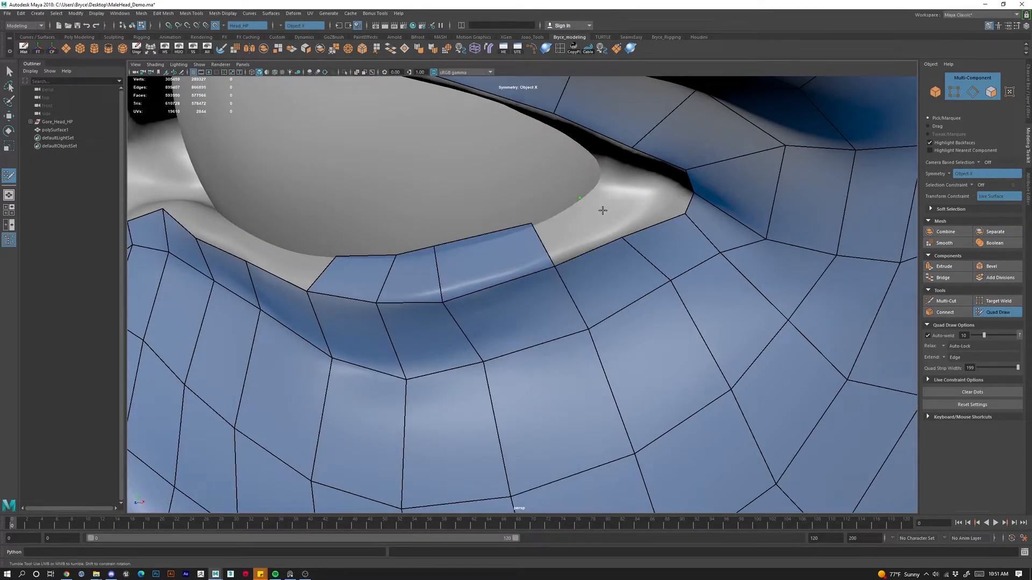
shift+click(603, 211)
mouse_move(623, 236)
alt+mouse_down()
mouse_move(514, 314)
mouse_move(532, 314)
alt+mouse_up()
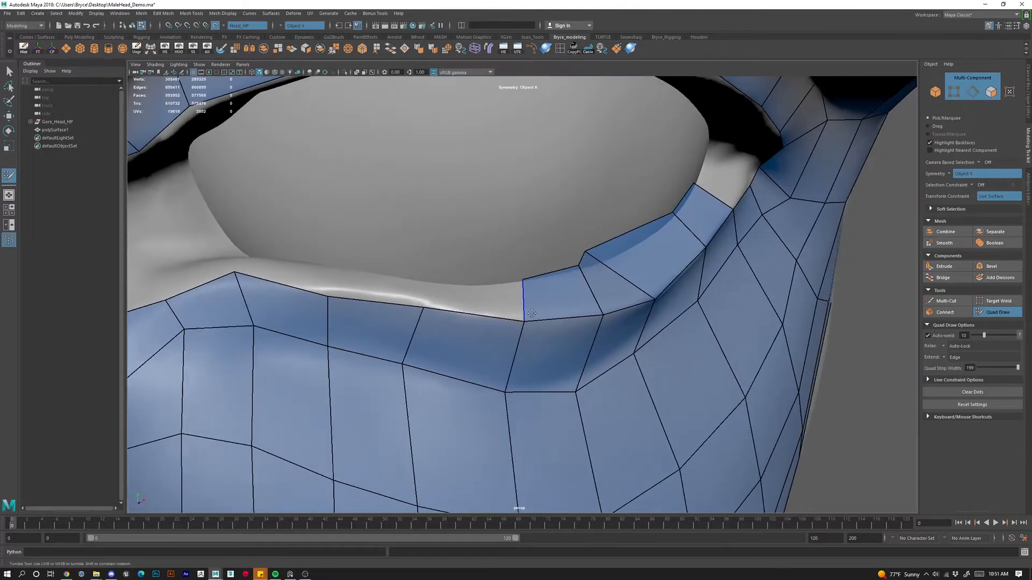
drag(590, 247, 616, 245)
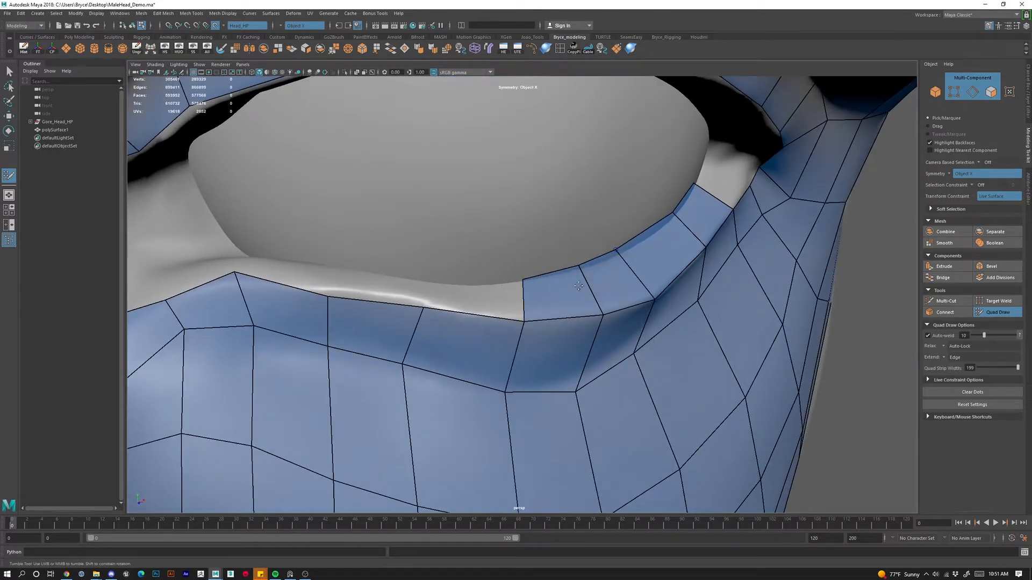
Continue the lower eyelid's inner rim row with quads toward the inner eye corner, adjusting the vertices along the eyeball.
shift+click(473, 293)
drag(431, 281, 435, 270)
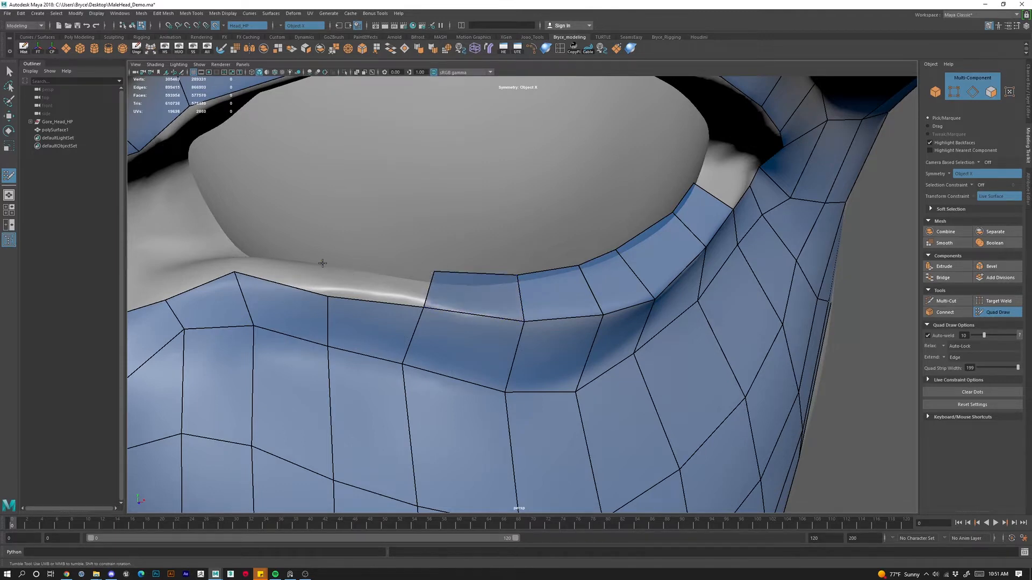
click(343, 259)
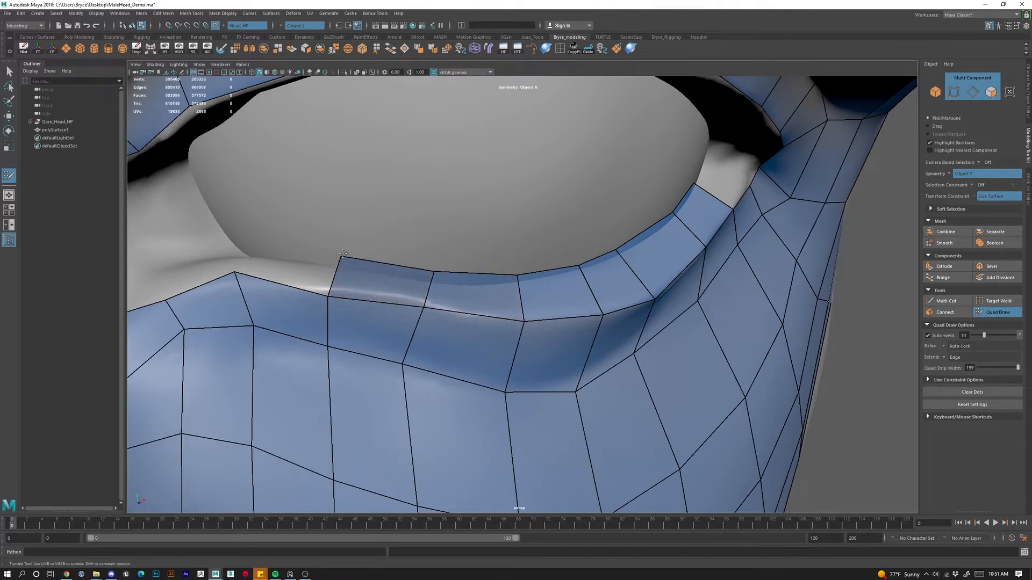
alt+middle_drag(355, 277, 381, 284)
drag(363, 295, 370, 303)
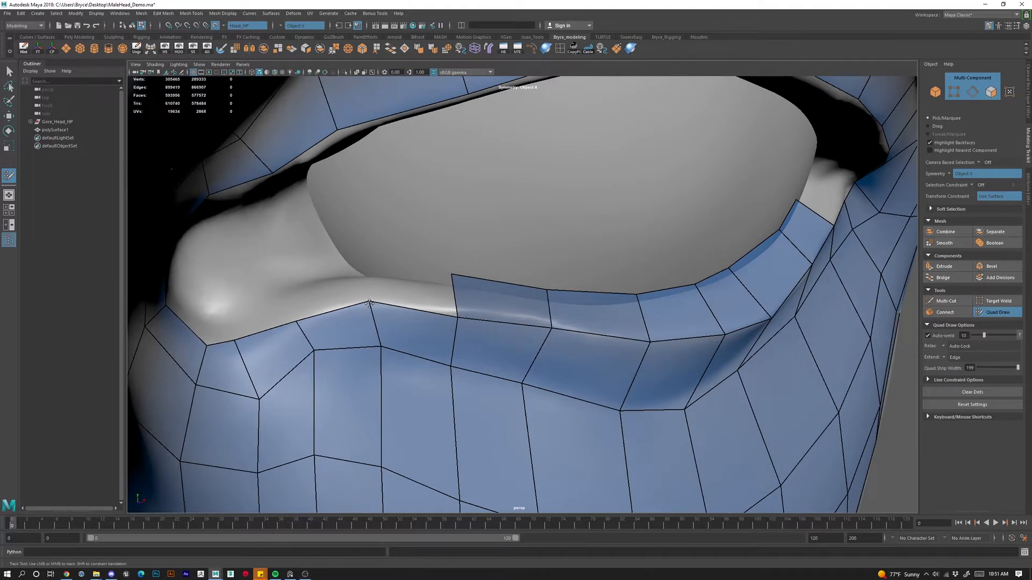
shift+click(371, 275)
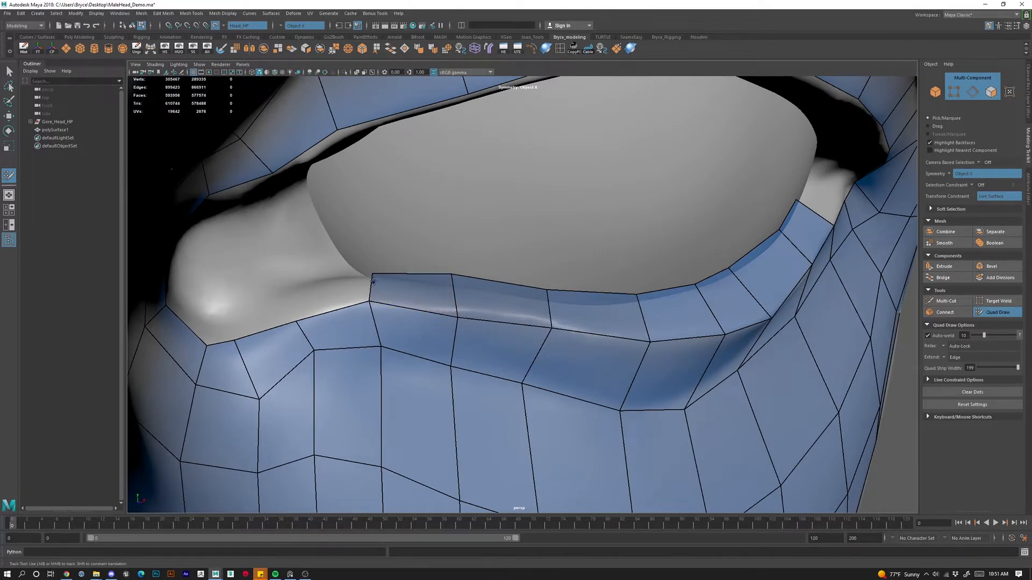
Move the vertices of the lower eyelid's inner rim row near the inner corner so its edge follows the eyeball contour.
mouse_move(371, 274)
mouse_down()
mouse_move(398, 316)
mouse_move(589, 433)
mouse_up()
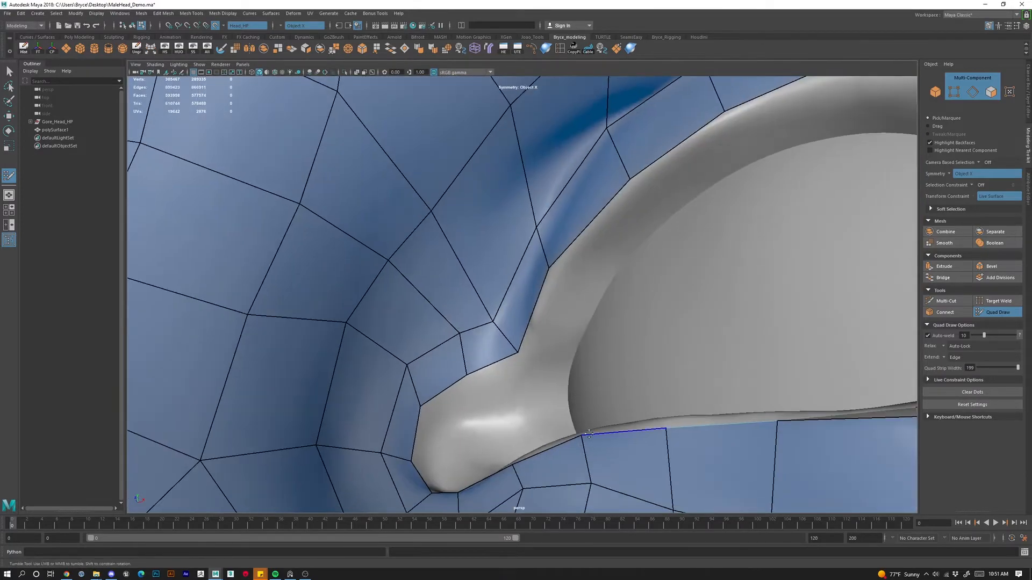
mouse_move(478, 462)
alt+mouse_down()
mouse_move(622, 380)
mouse_move(772, 384)
mouse_move(559, 384)
mouse_move(618, 392)
mouse_move(559, 376)
mouse_move(618, 414)
alt+mouse_up()
alt+middle_drag(618, 414, 470, 296)
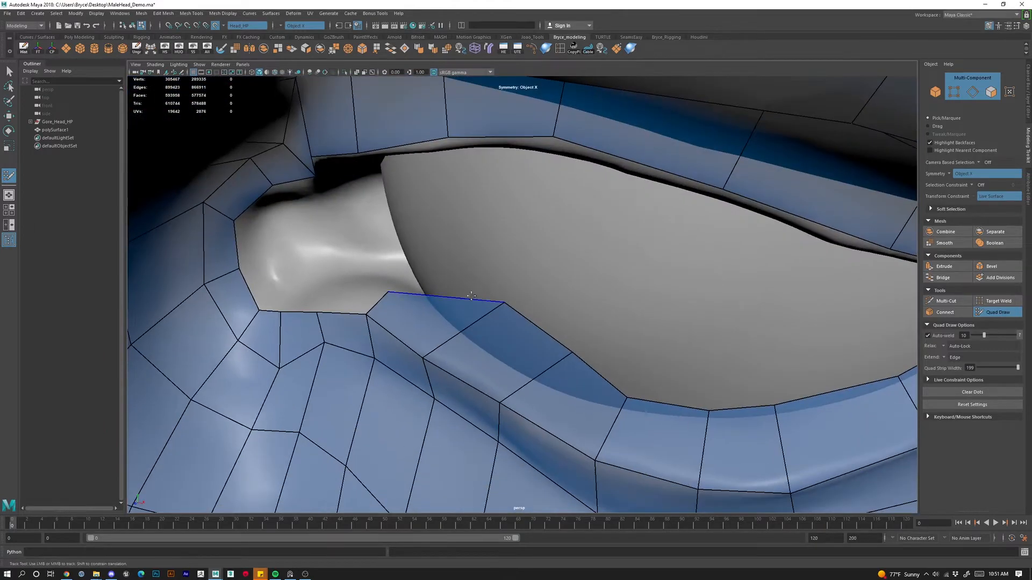
drag(502, 303, 450, 317)
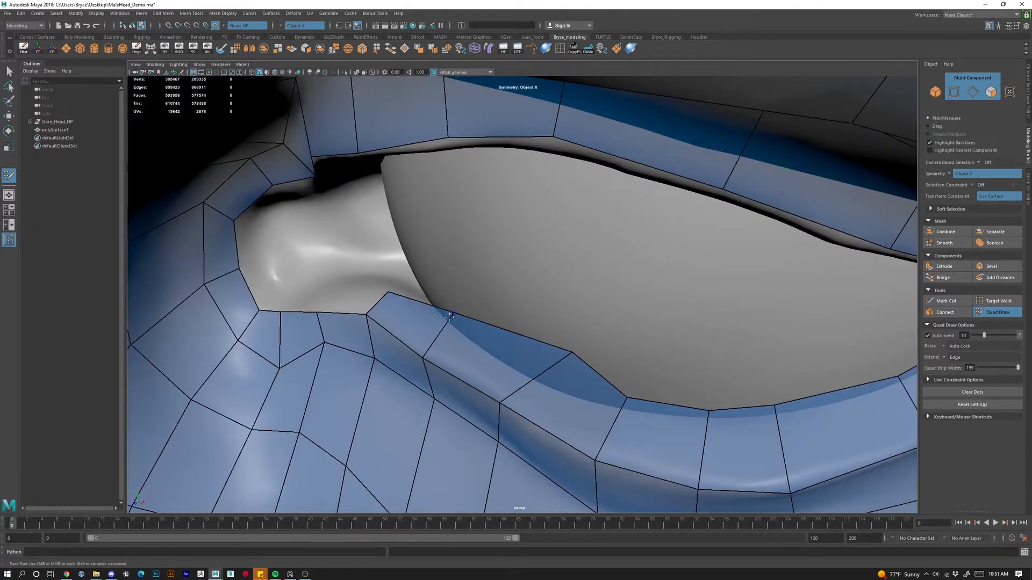
mouse_move(576, 354)
mouse_down()
mouse_move(545, 365)
mouse_move(539, 381)
mouse_up()
Carry the inner rim row around the lower side and tip of the tear duct with quads, spacing the vertices evenly.
click(440, 267)
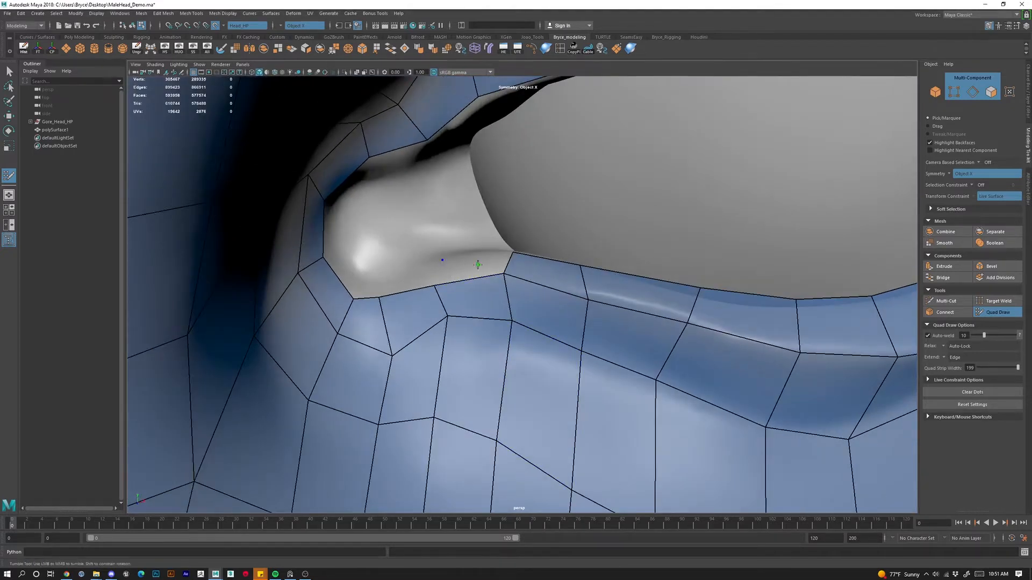
shift+click(440, 267)
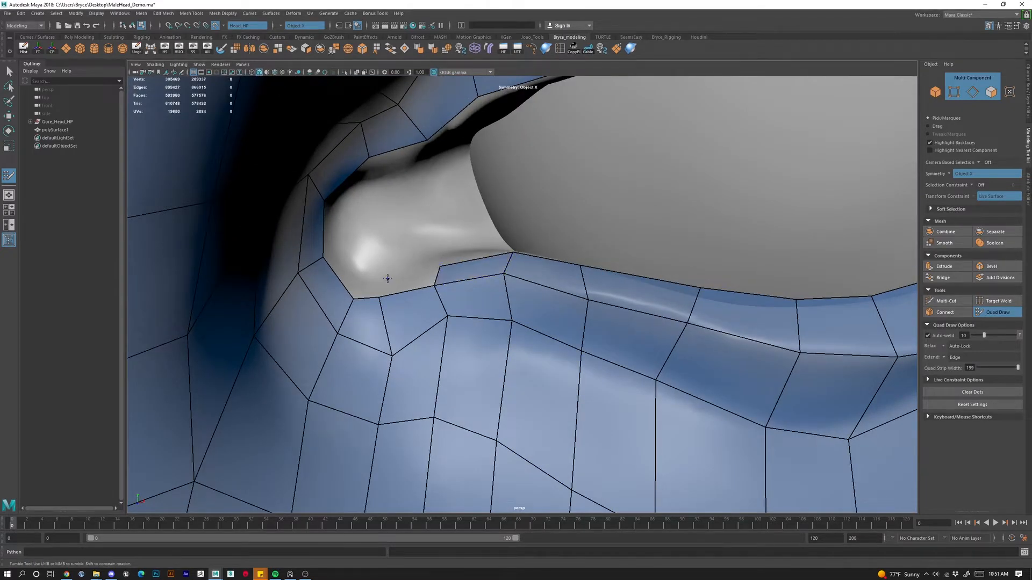
click(368, 268)
shift+click(366, 289)
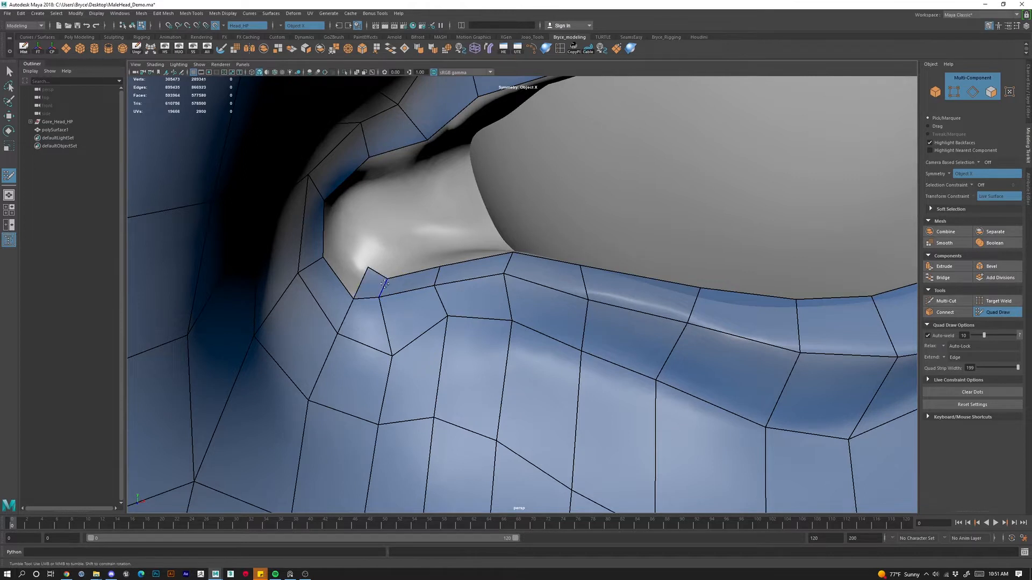
drag(385, 283, 396, 283)
click(341, 243)
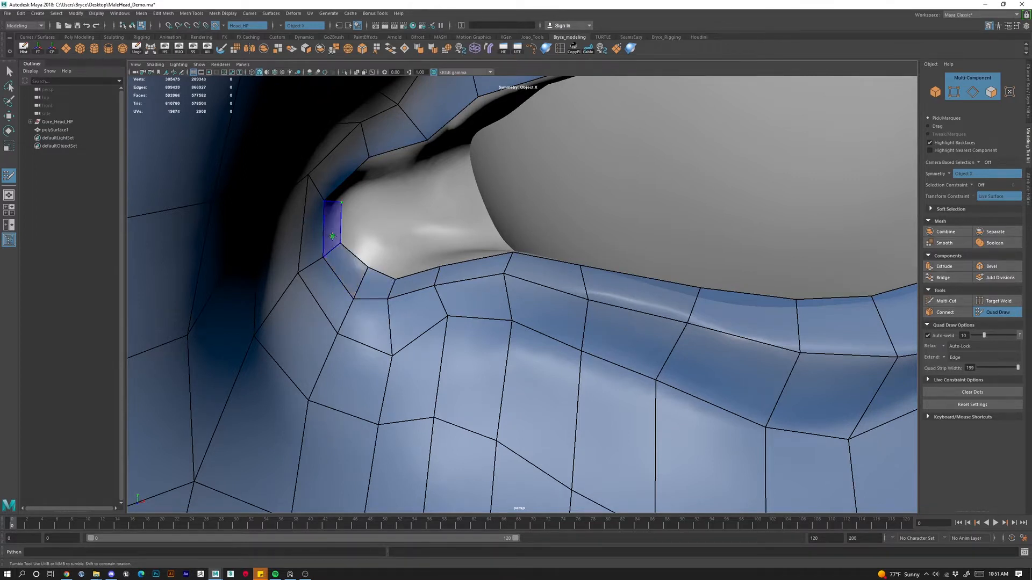
shift+click(343, 210)
Continue the inner row with quads along the upper side of the tear duct up to the start of the upper eyelid.
mouse_move(436, 272)
alt+mouse_down()
mouse_move(400, 243)
mouse_move(378, 392)
mouse_move(373, 306)
alt+mouse_up()
click(360, 324)
shift+click(341, 328)
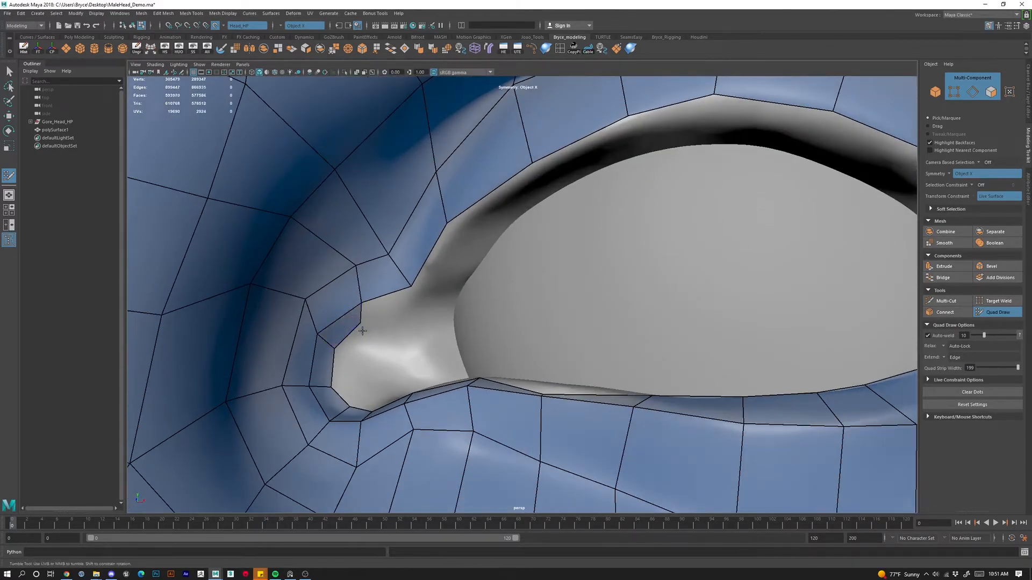
shift+click(412, 309)
Add the first quad under the upper eyelid beside the tear duct and widen it toward the eyeball.
click(460, 231)
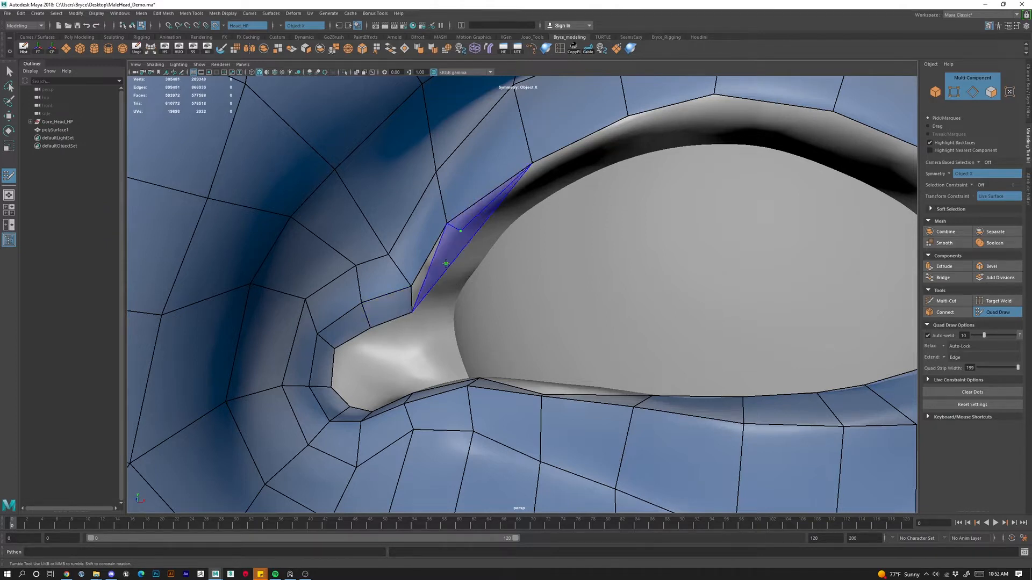
key(ctrl+z)
shift+click(435, 259)
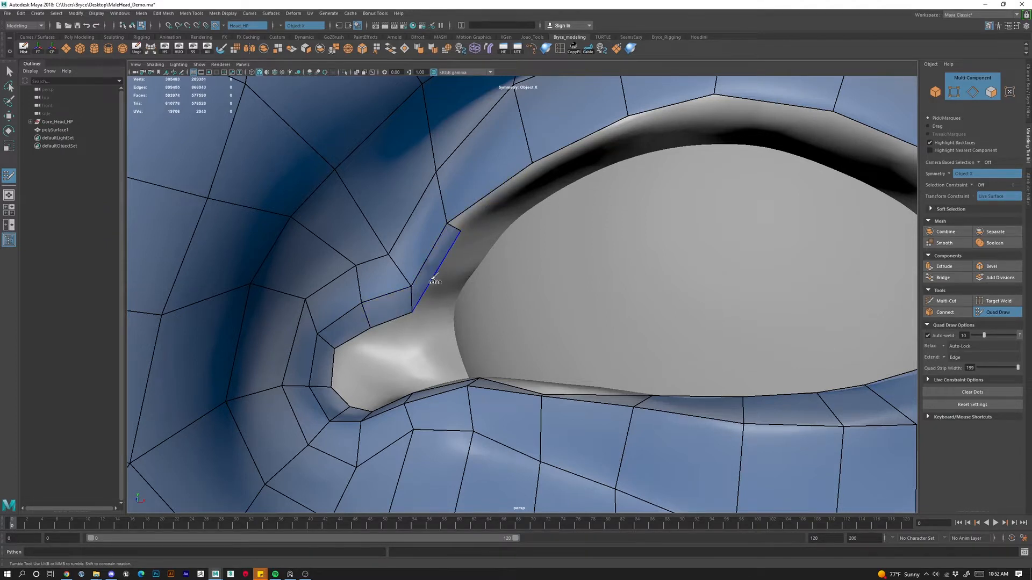
drag(413, 309, 426, 300)
drag(460, 233, 473, 242)
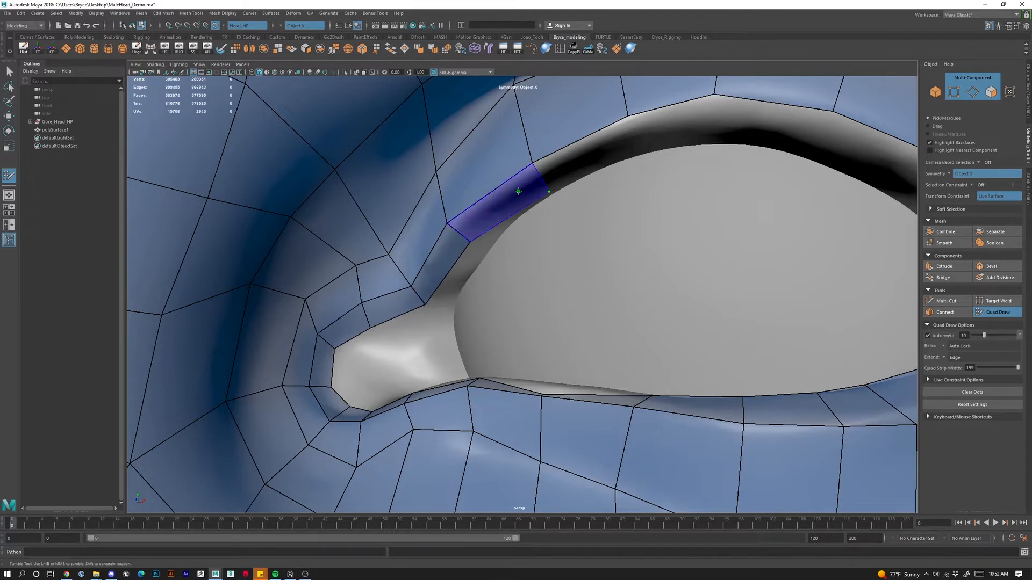
Add the next quad under the upper eyelid and reposition the inner row's vertices against the eyeball.
shift+click(550, 198)
alt+drag(508, 276, 460, 269)
alt+middle_drag(459, 269, 454, 232)
drag(489, 167, 503, 190)
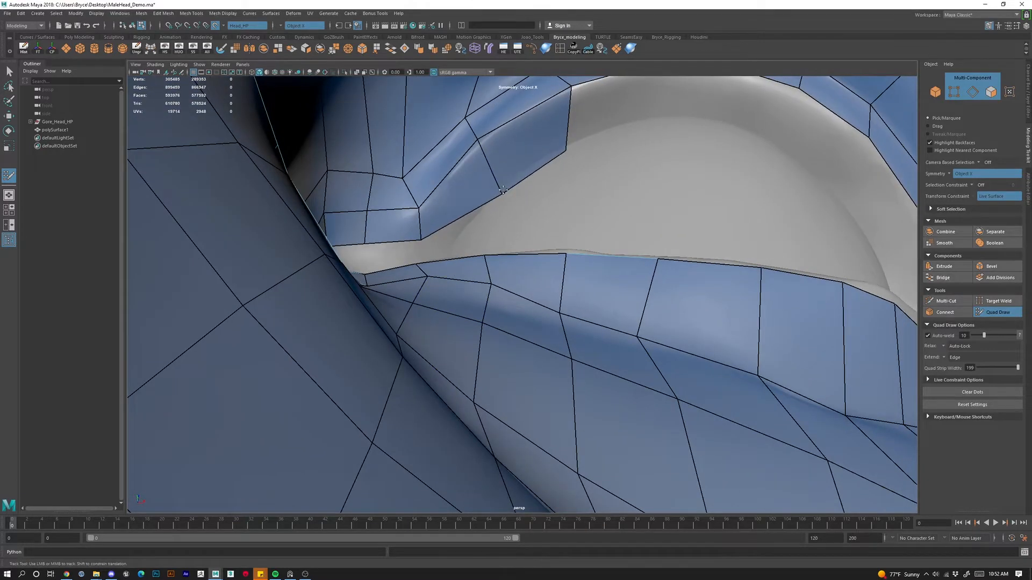
mouse_move(420, 244)
mouse_down()
mouse_move(441, 256)
mouse_move(430, 379)
mouse_move(352, 409)
mouse_up()
alt+middle_drag(352, 409, 363, 344)
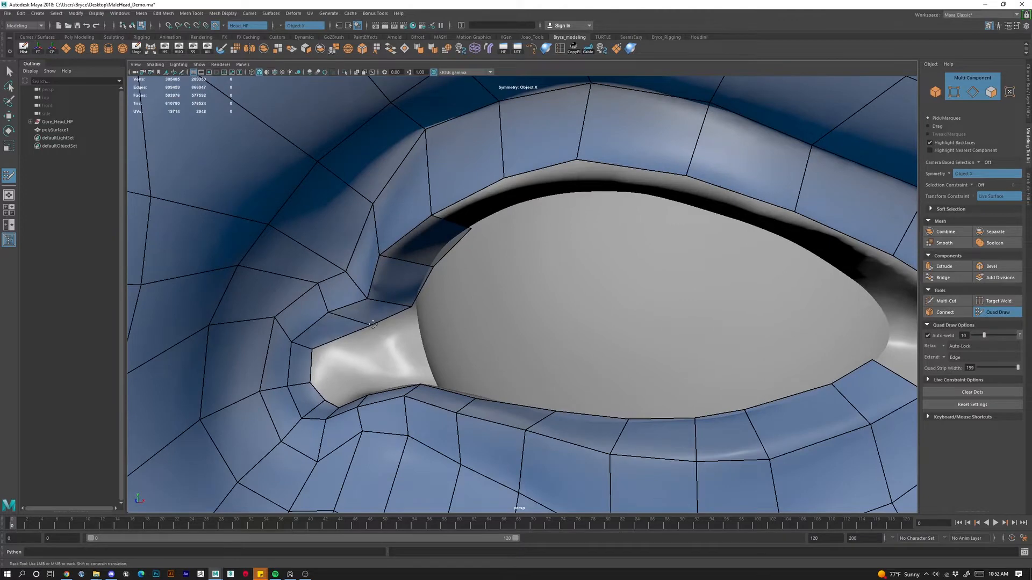
Extend the upper eyelid's inner row with two quads toward the middle of the lid and shift the adjoining rim vertex outward.
alt+right_drag(453, 285, 552, 288)
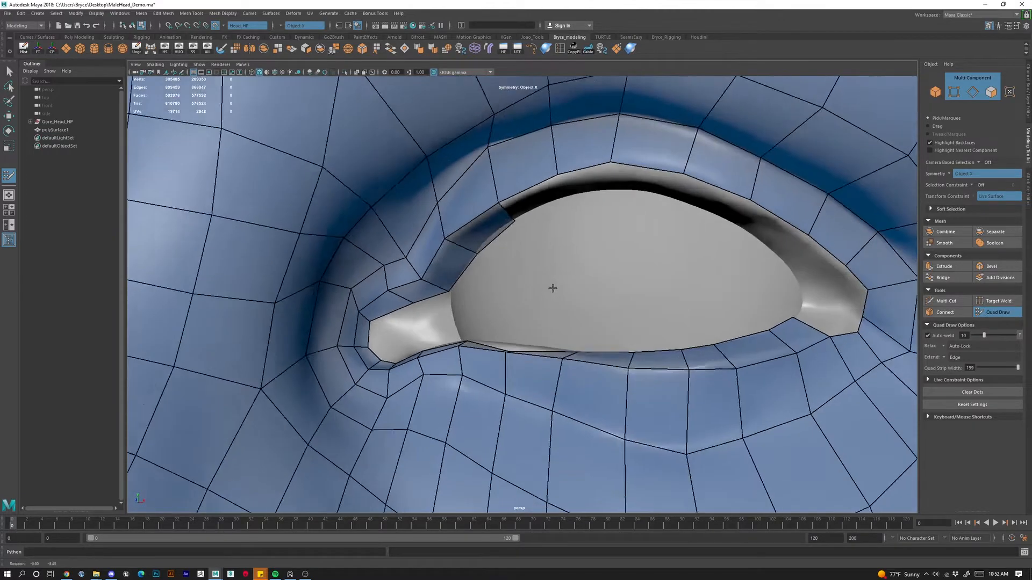
alt+drag(553, 288, 587, 247)
alt+middle_drag(587, 247, 492, 240)
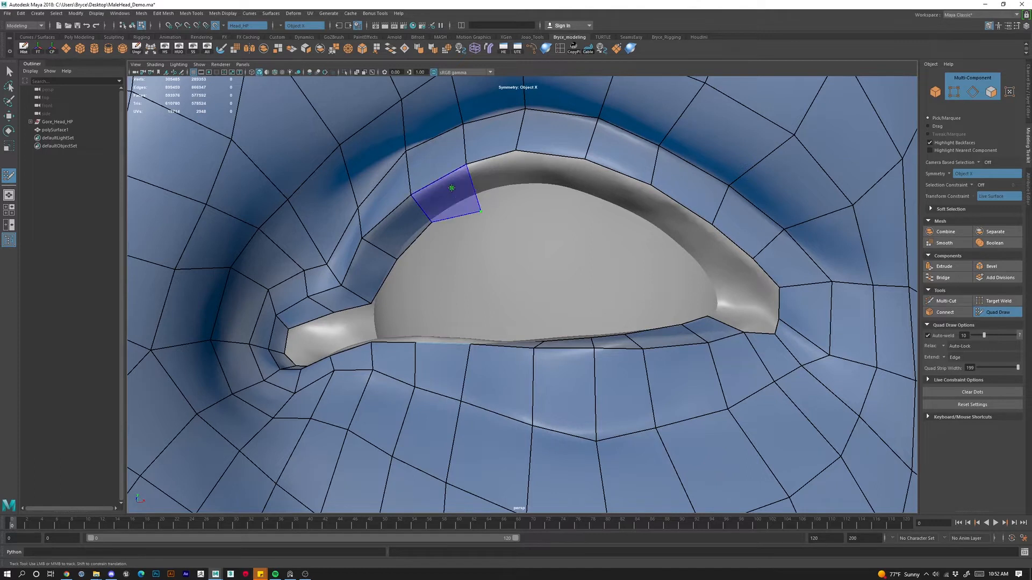
shift+click(473, 198)
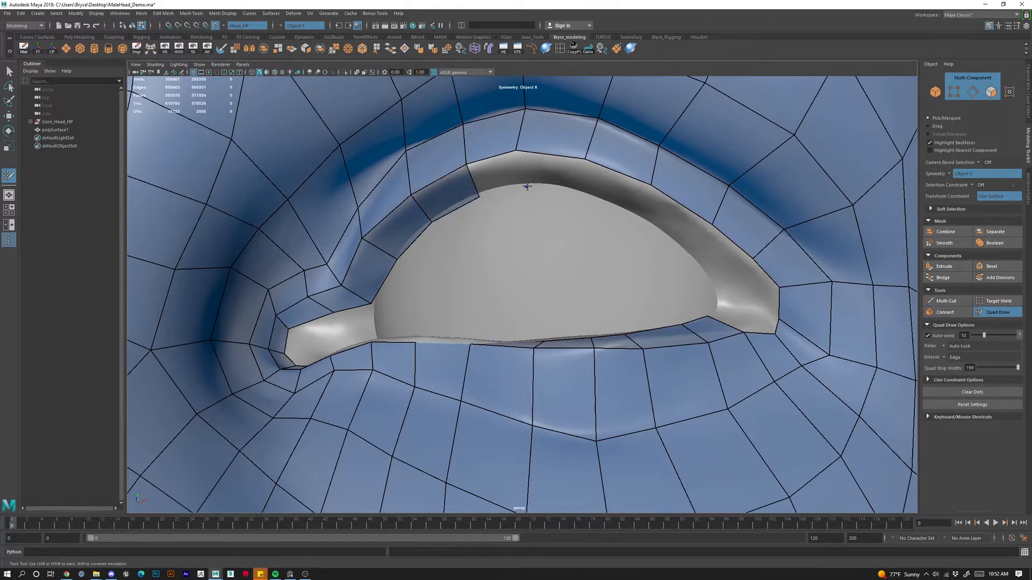
shift+click(495, 178)
drag(516, 151, 525, 151)
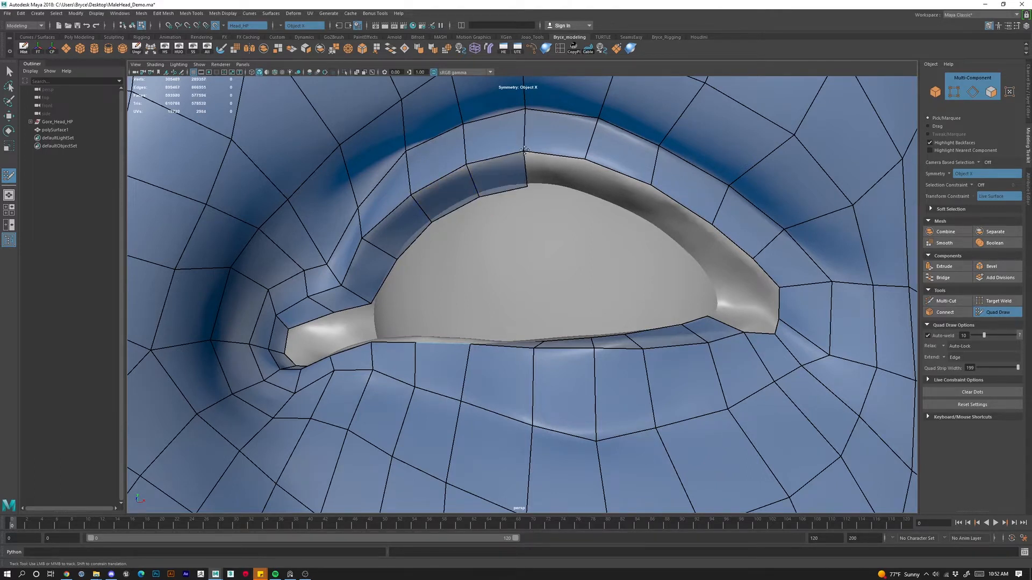
Fill quads along the inside of the upper eyelid from its middle toward the outer eye corner with Quad Draw.
shift+click(582, 207)
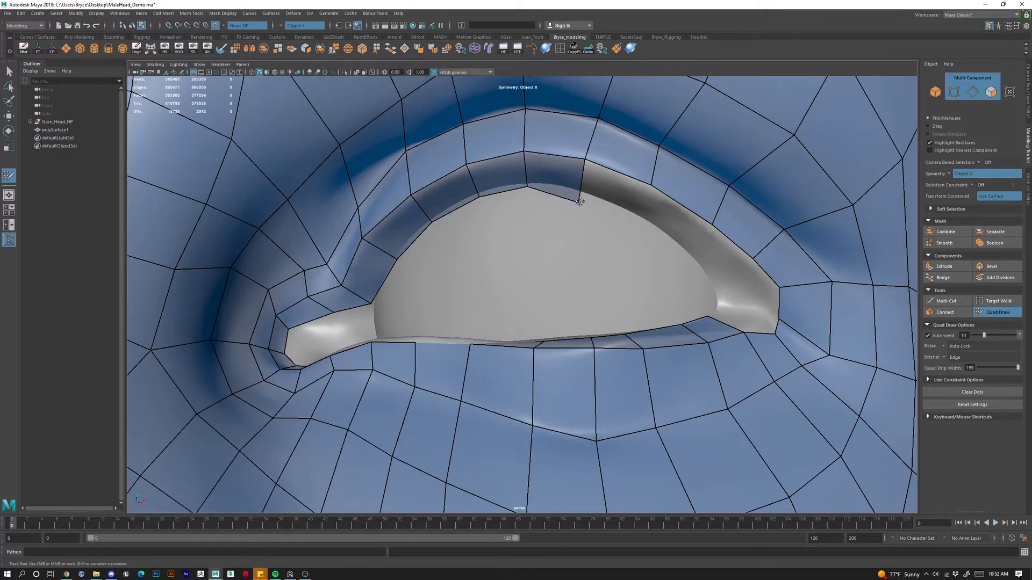
shift+click(639, 224)
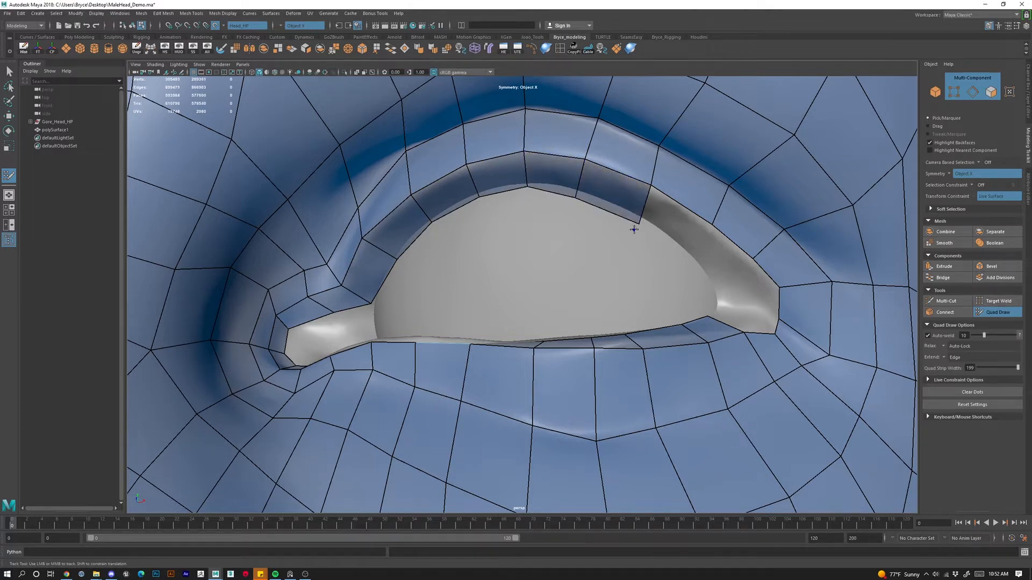
shift+click(692, 264)
click(713, 290)
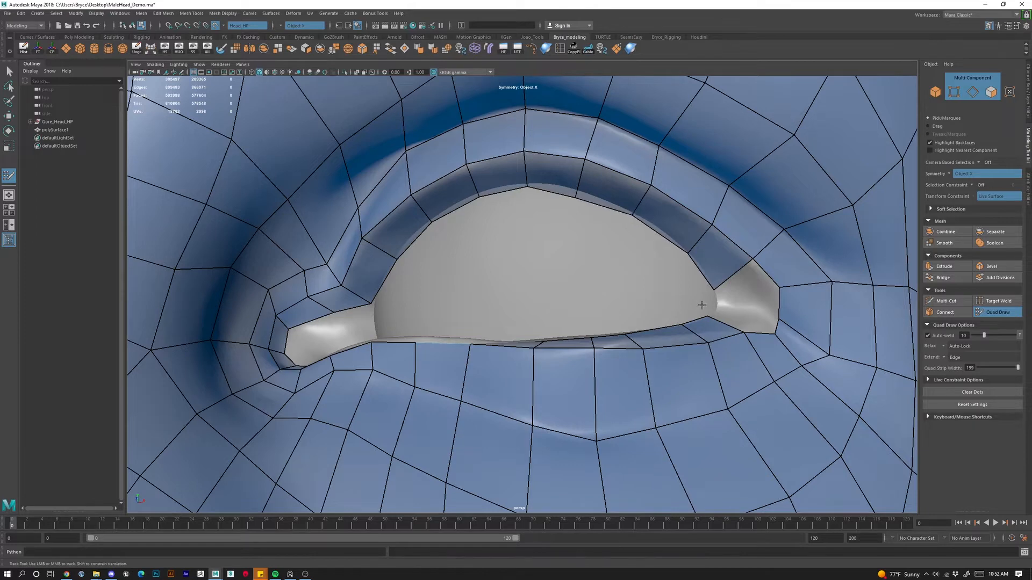
Reposition the inner lid vertices at the outer eye corner and fill the remaining gap between the lids with quads.
alt+drag(733, 371, 699, 390)
alt+middle_drag(698, 390, 575, 344)
alt+right_drag(575, 344, 629, 336)
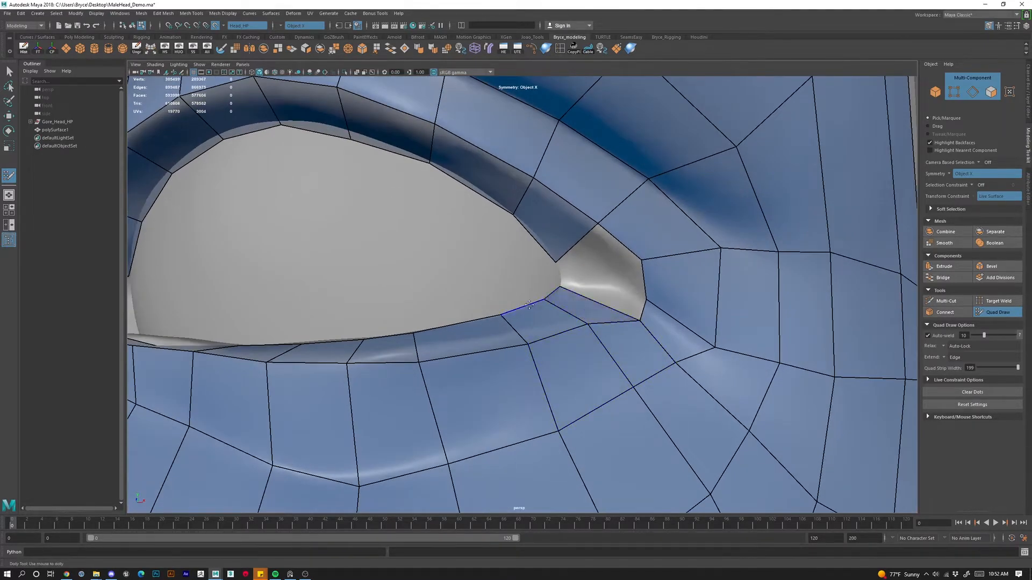
mouse_move(544, 299)
mouse_down()
mouse_move(531, 305)
mouse_move(555, 297)
mouse_up()
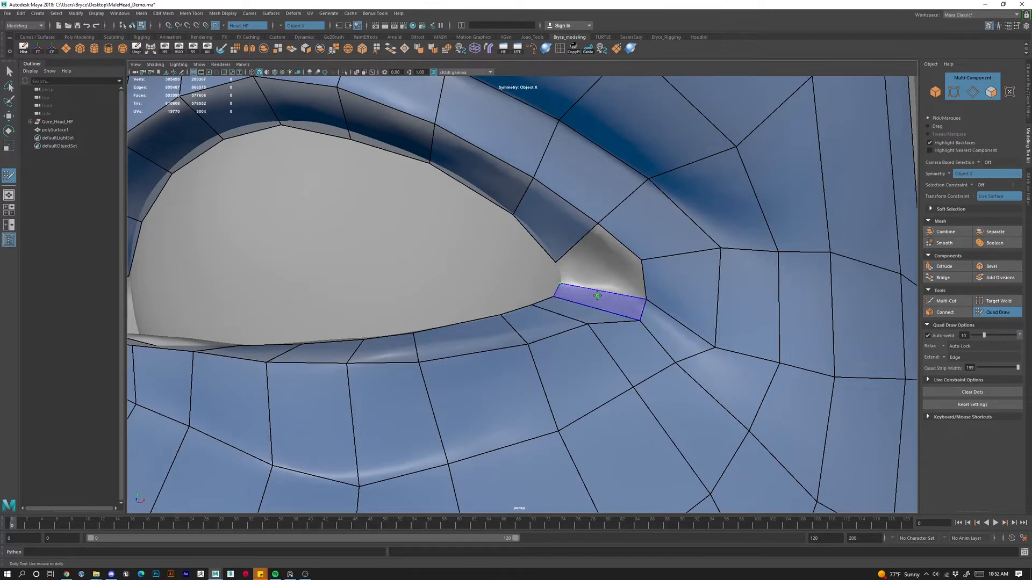
mouse_move(560, 283)
mouse_down()
mouse_move(558, 293)
mouse_move(554, 252)
mouse_up()
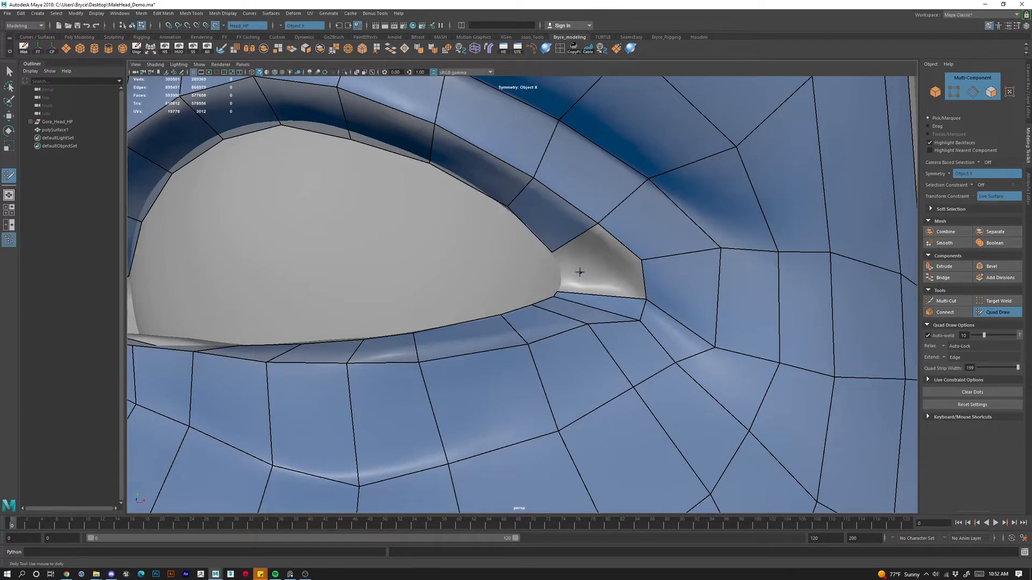
shift+click(571, 272)
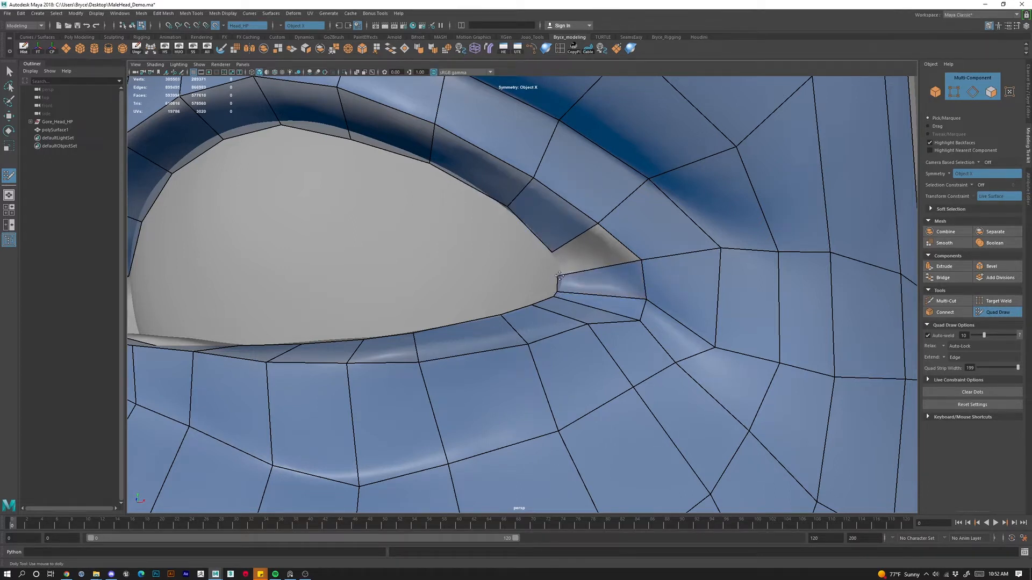
shift+click(559, 272)
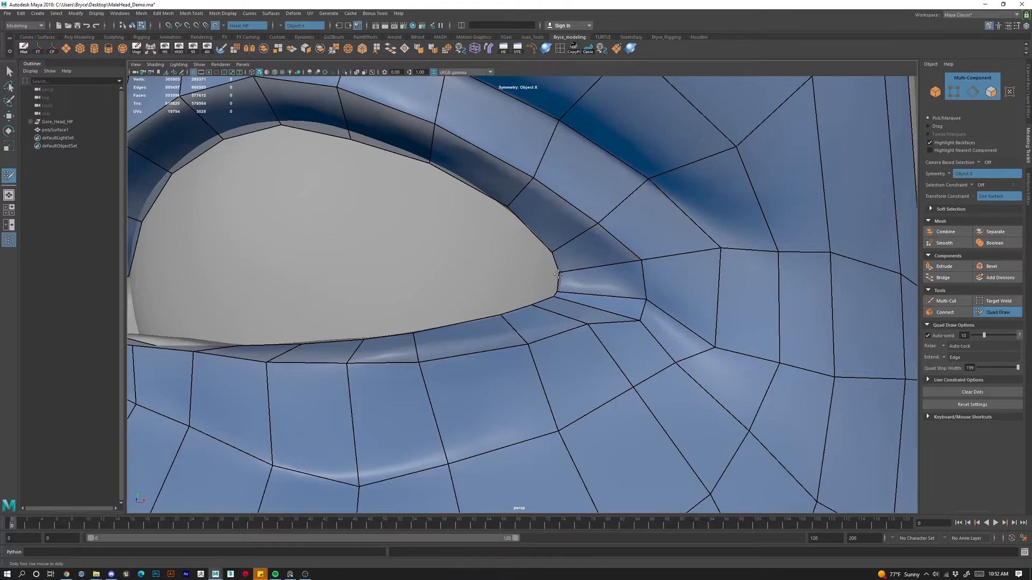
Insert two edge loops around the eye opening, one on each side of the eyelid rim edge.
alt+right_drag(559, 274, 500, 275)
alt+drag(538, 279, 607, 348)
alt+right_drag(608, 348, 745, 277)
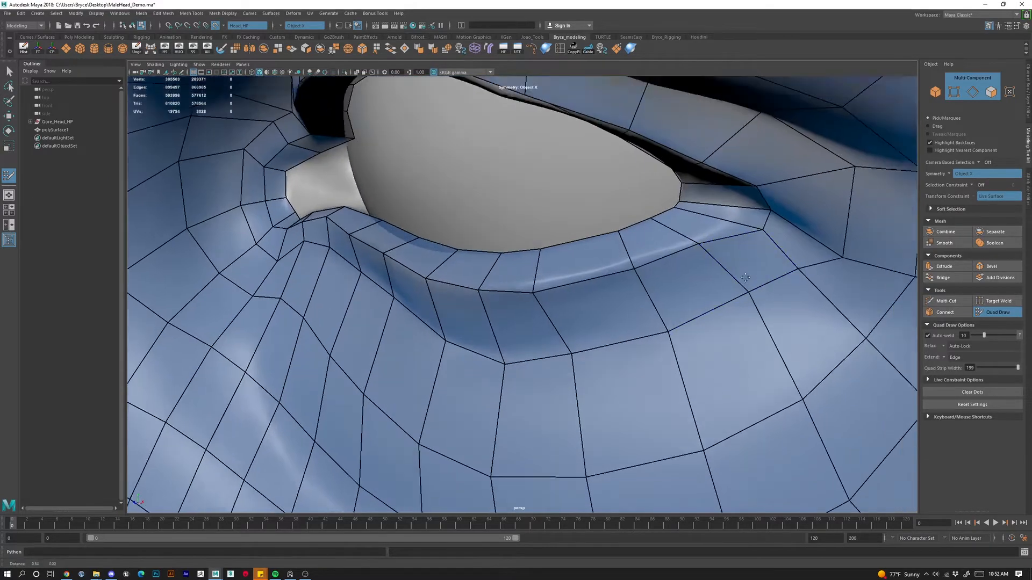
mouse_move(745, 277)
alt+mouse_down()
mouse_move(672, 231)
mouse_move(652, 242)
alt+mouse_up()
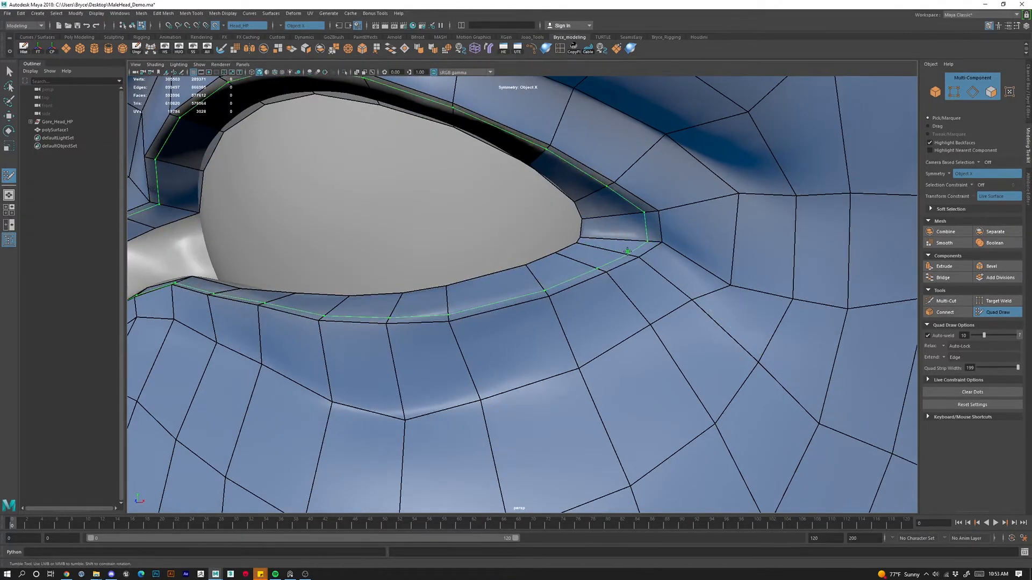
ctrl+click(628, 251)
ctrl+click(644, 269)
alt+right_drag(644, 269, 552, 312)
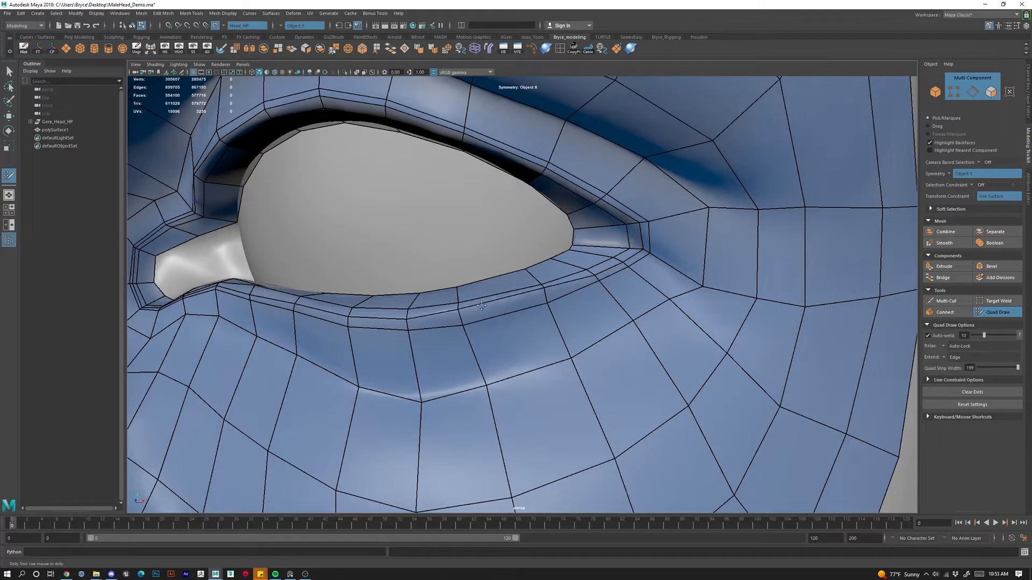
Nudge the crowded edge-loop vertices into place around the inner eye corner.
alt+right_drag(587, 301, 668, 247)
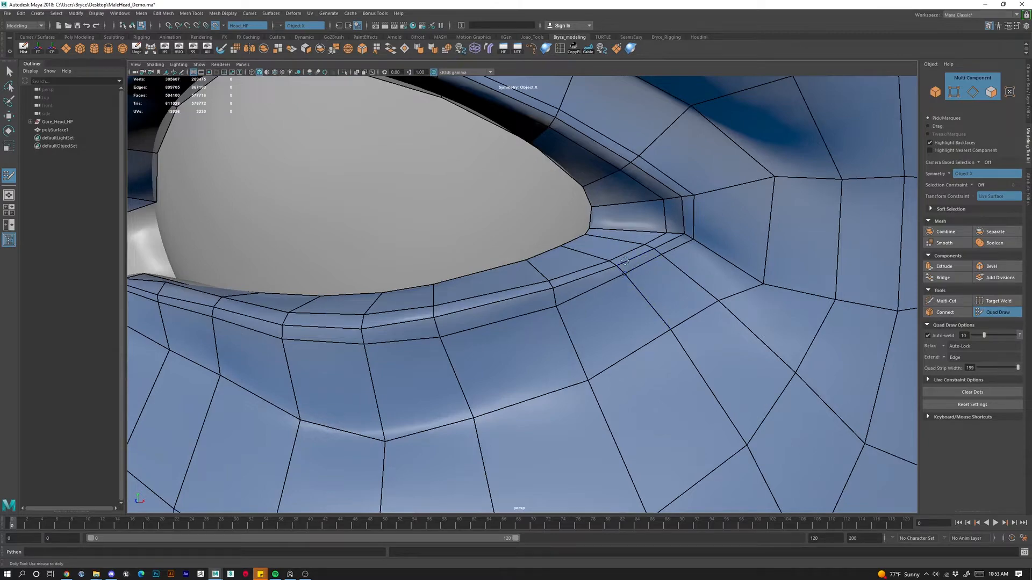
alt+right_drag(599, 287, 485, 350)
alt+drag(485, 350, 517, 365)
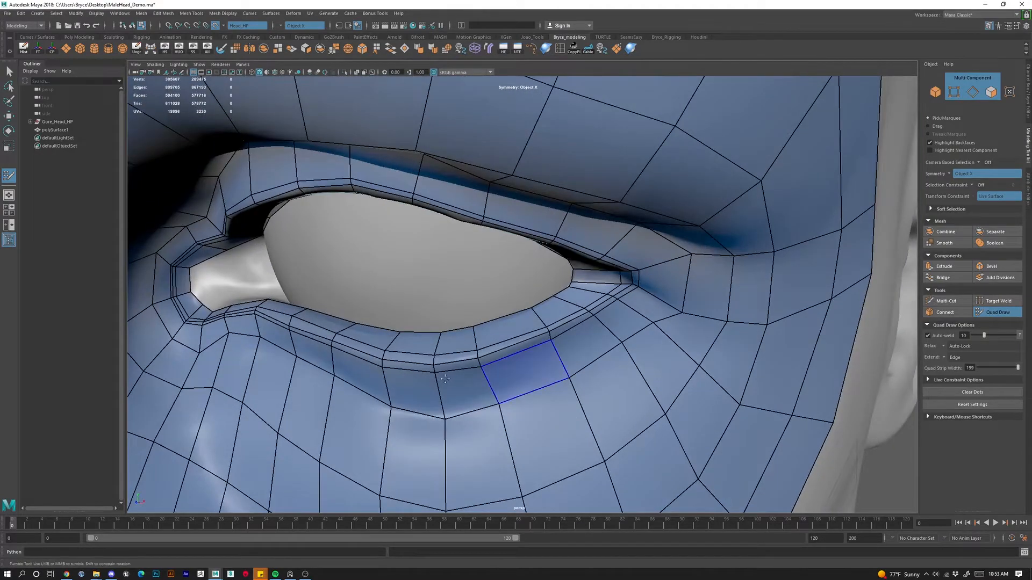
alt+middle_drag(519, 366, 620, 318)
alt+right_drag(594, 341, 611, 332)
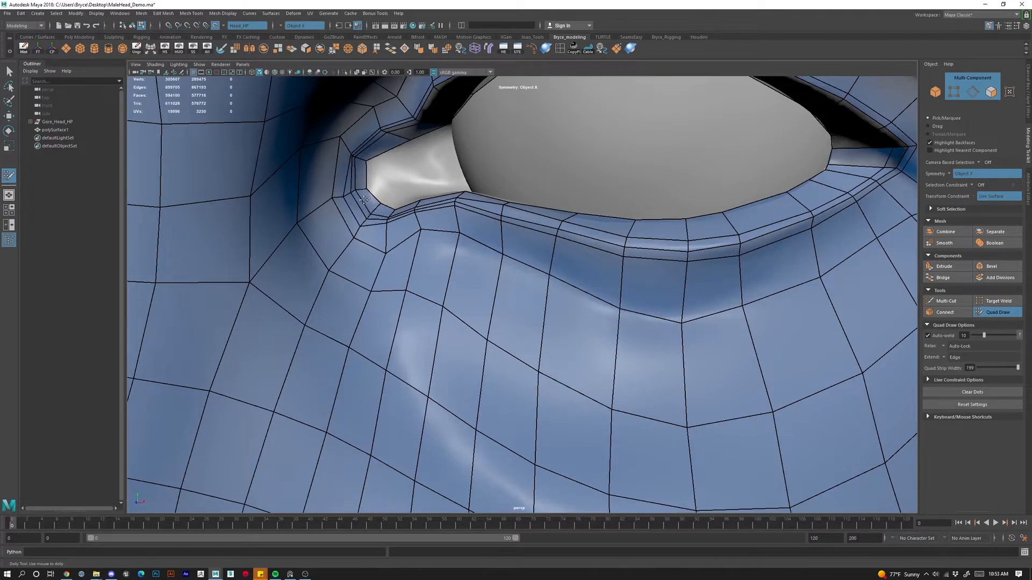
drag(355, 151, 352, 142)
drag(368, 147, 373, 147)
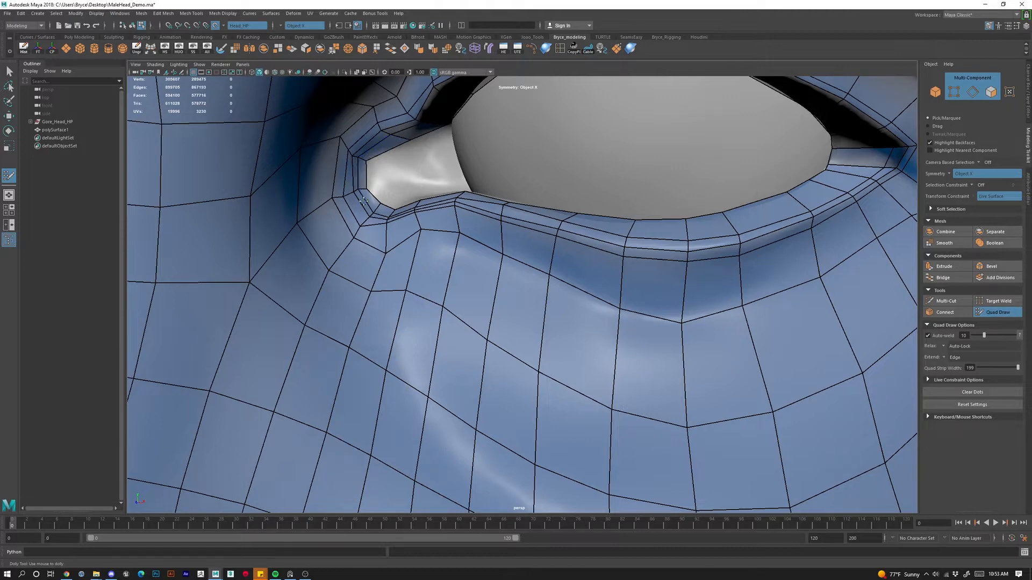
alt+drag(393, 222, 422, 279)
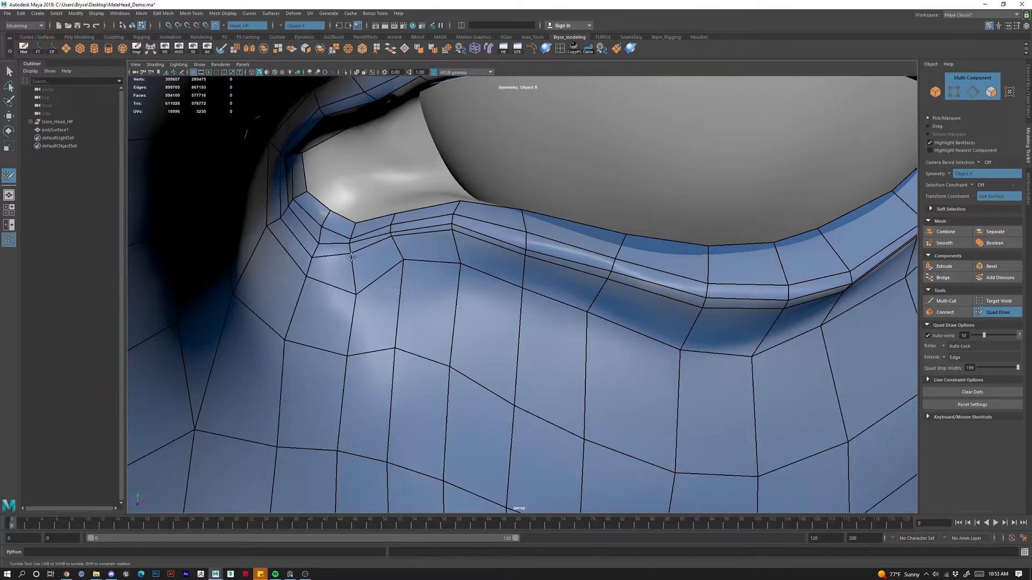
scroll(540, 341, down, 5)
alt+drag(538, 336, 314, 263)
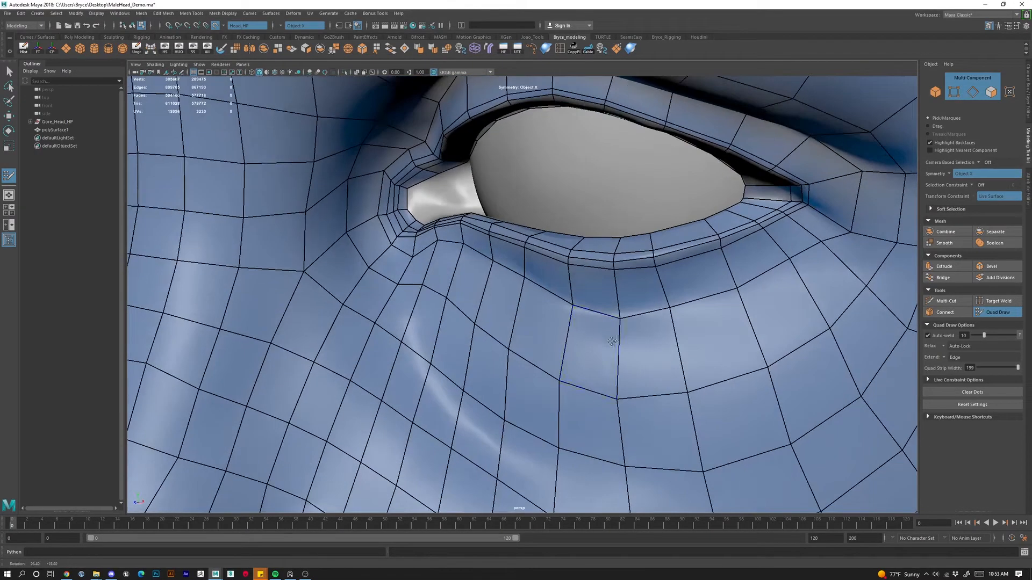
ctrl+click(573, 329)
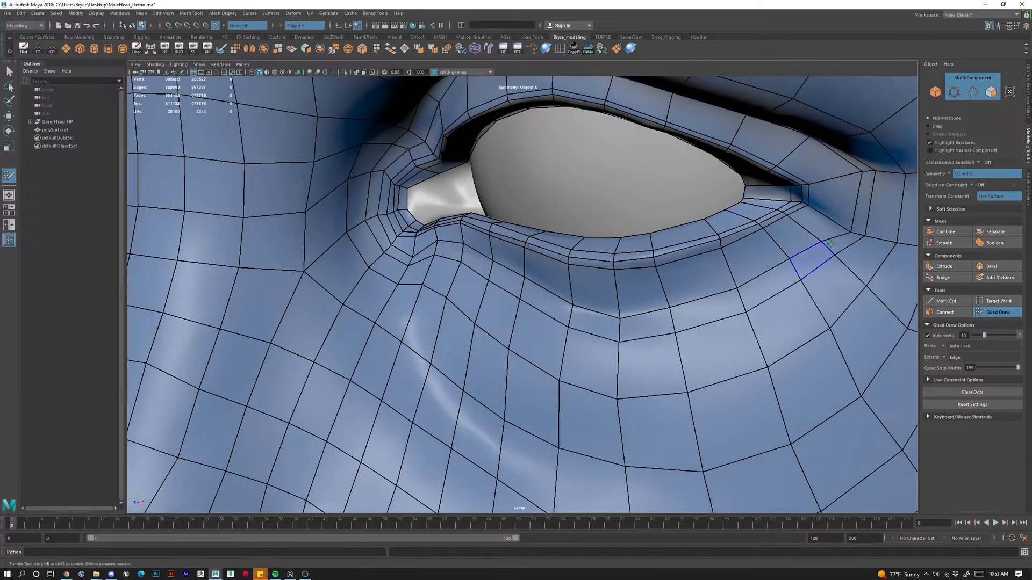
ctrl+click(779, 248)
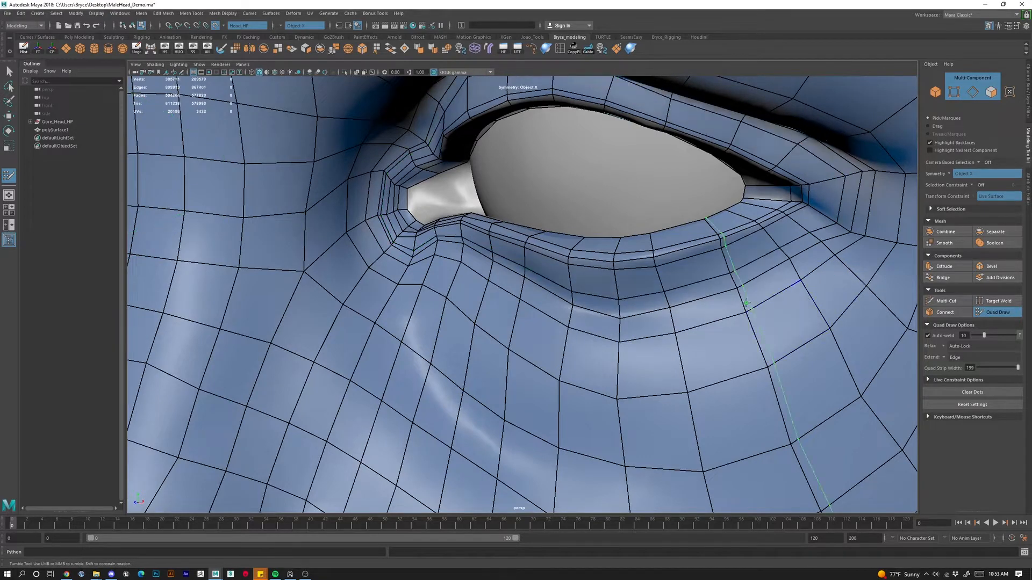
scroll(665, 384, down, 3)
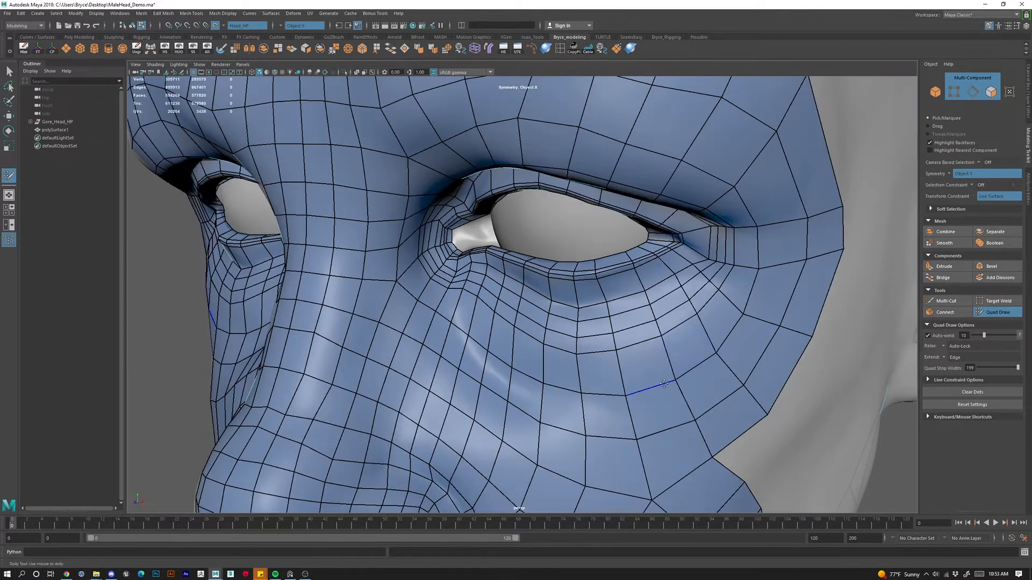
key(ctrl+z)
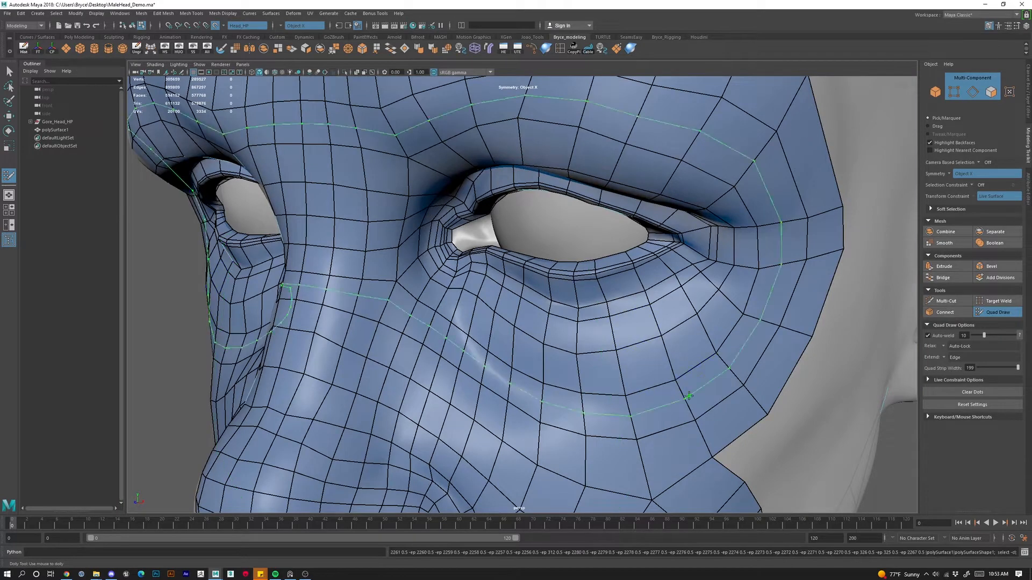
key(ctrl+z)
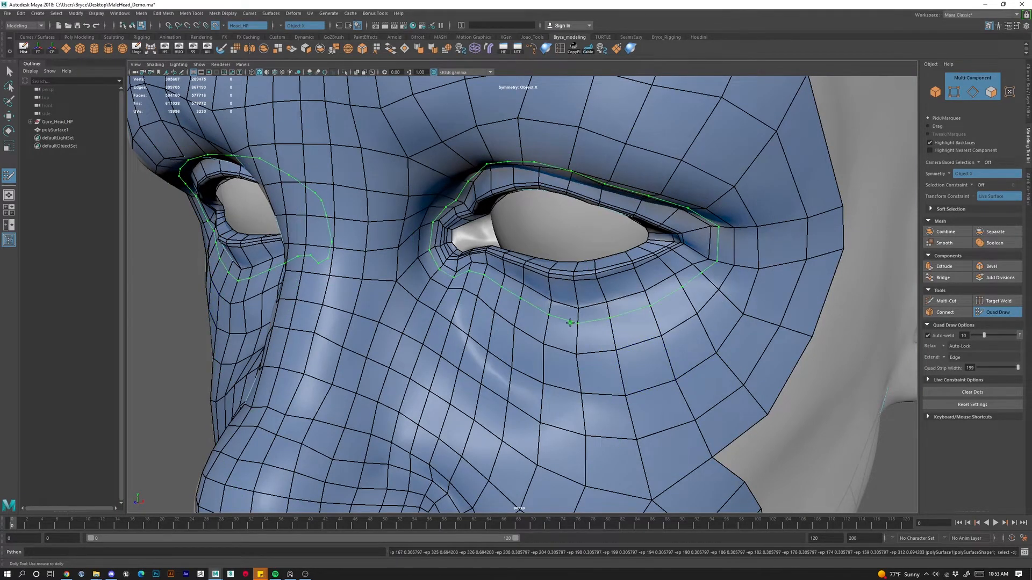
Insert two edge loops around the eye, one just outside and one just inside the lower eyelid crease.
ctrl+click(557, 333)
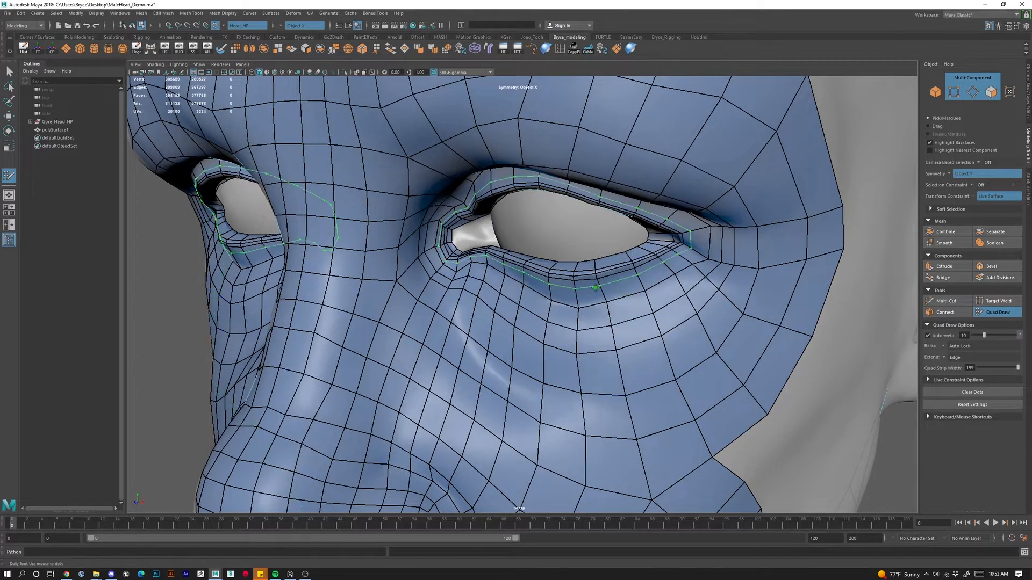
ctrl+click(597, 289)
alt+right_drag(723, 318, 668, 369)
alt+drag(668, 368, 575, 342)
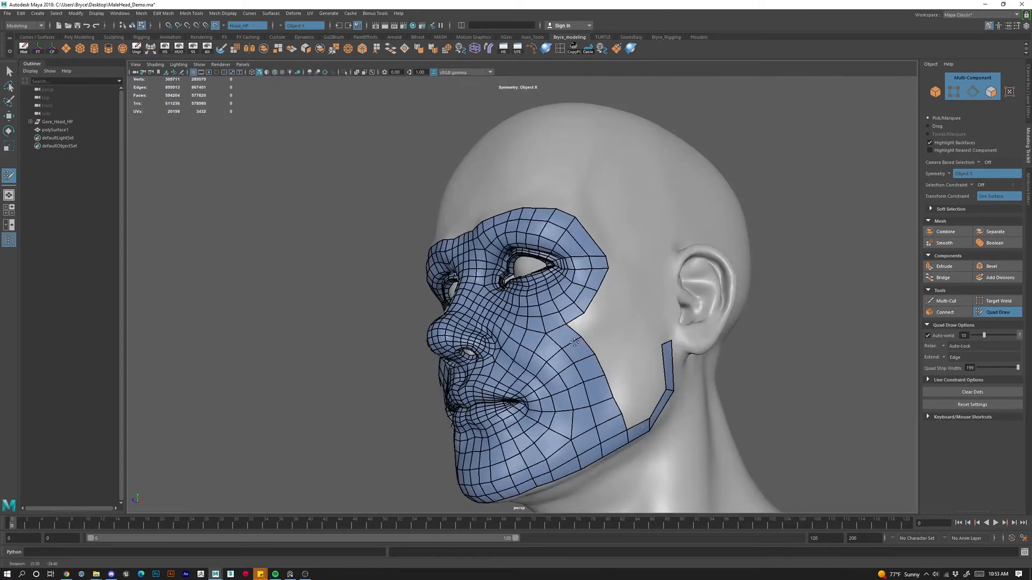
Leave Quad Draw for object mode and isolate the retopology face mesh from the high-poly head.
right_drag(549, 254, 588, 232)
key(w)
click(339, 373)
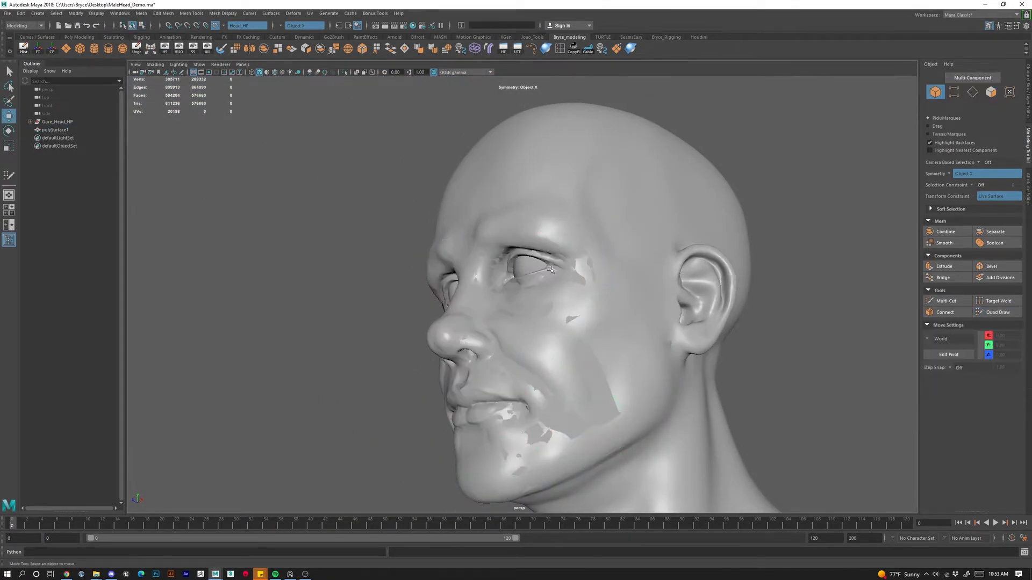
click(560, 311)
key(ctrl+1)
click(726, 322)
alt+right_drag(586, 319, 621, 332)
alt+drag(620, 332, 567, 309)
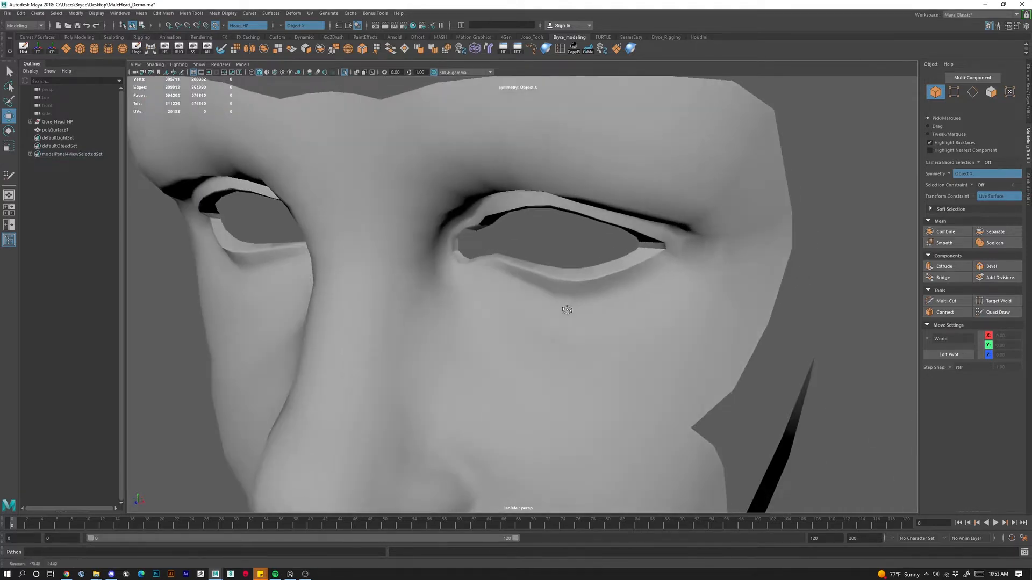
Soften the edge normals of the isolated face mesh polySurface1 and deselect it.
click(576, 293)
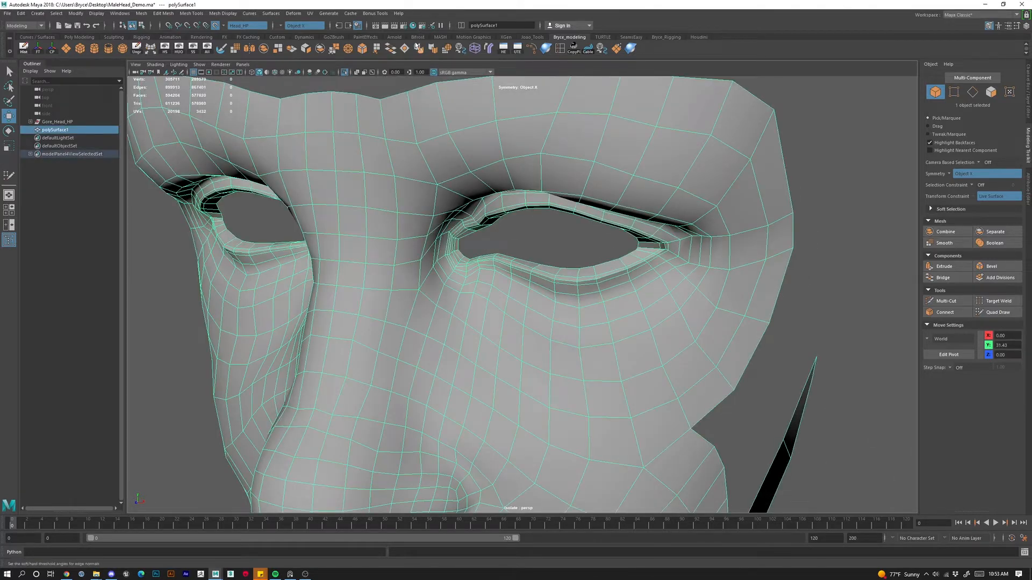
click(418, 47)
click(800, 297)
Inspect the face mesh from below and in front, preview it smoothed, and return it to the unsmoothed display.
mouse_move(623, 304)
alt+mouse_down()
mouse_move(513, 279)
mouse_move(556, 290)
mouse_move(585, 273)
alt+mouse_up()
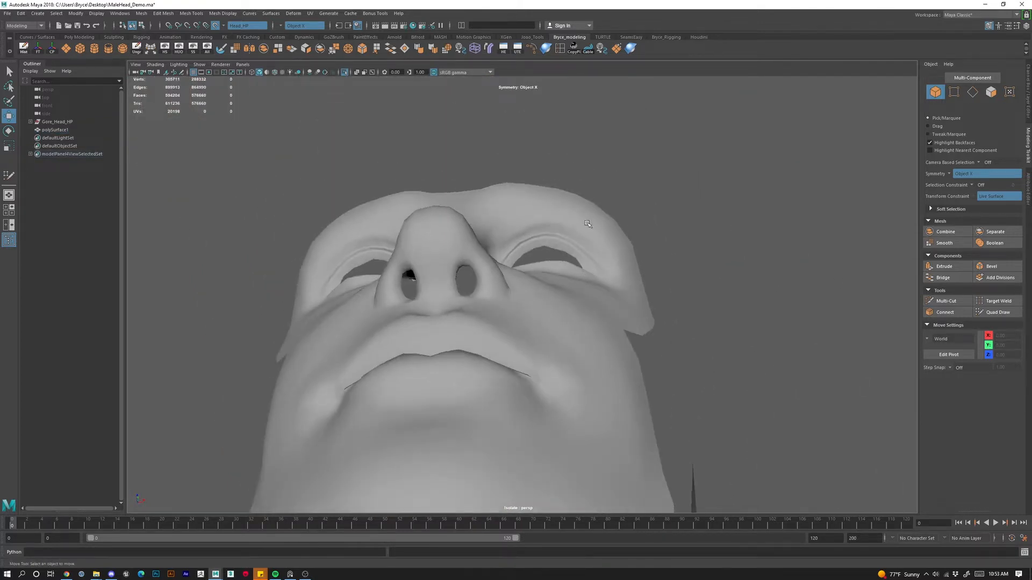
scroll(587, 223, up, 5)
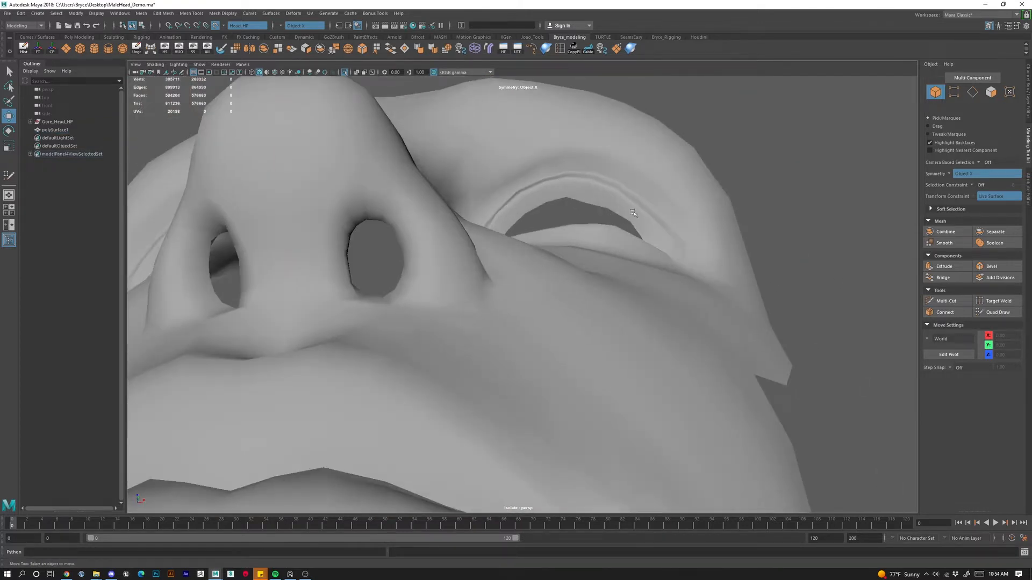
scroll(605, 196, down, 5)
alt+drag(592, 231, 546, 319)
click(529, 401)
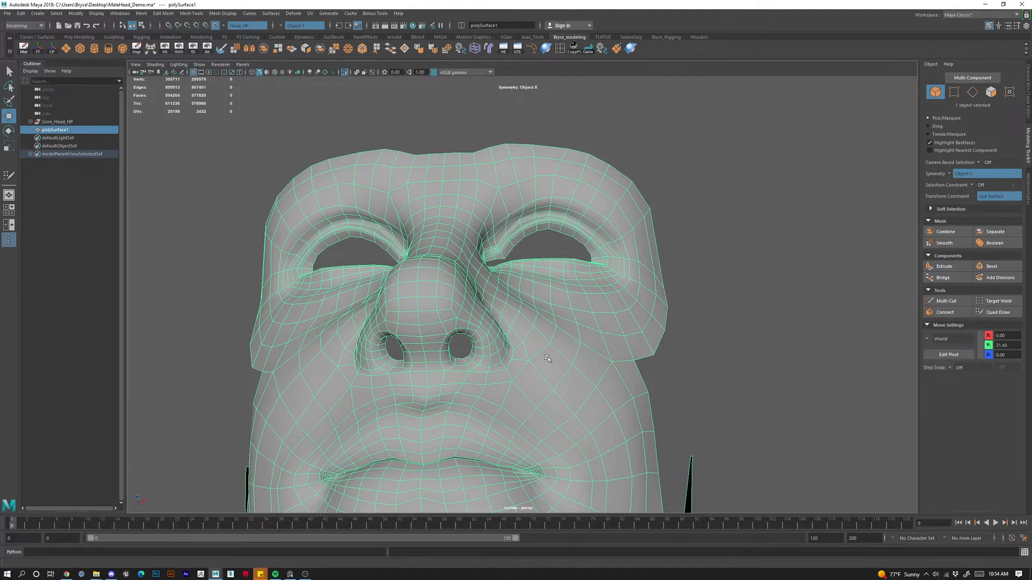
alt+drag(561, 344, 525, 355)
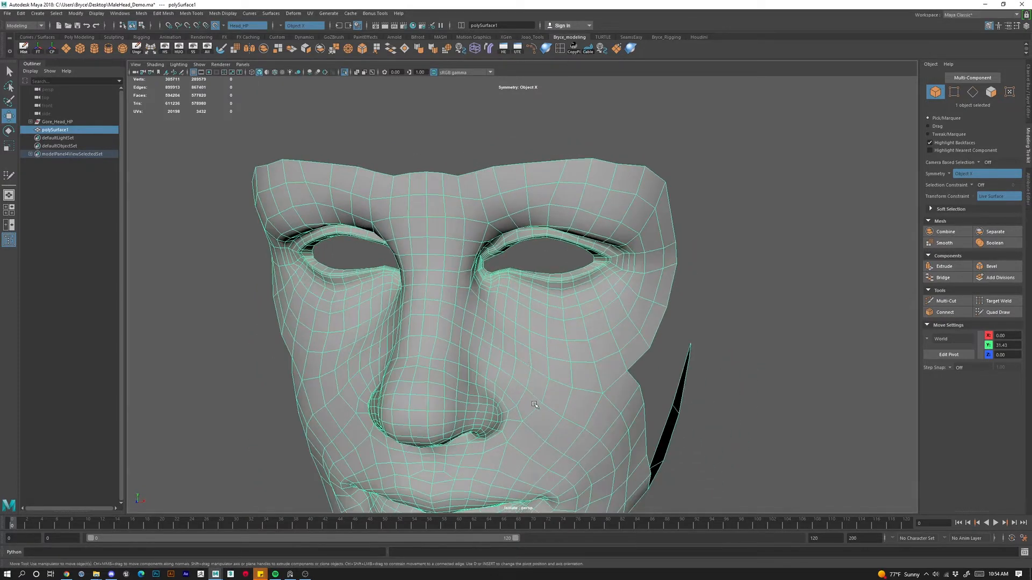
key(3)
click(739, 349)
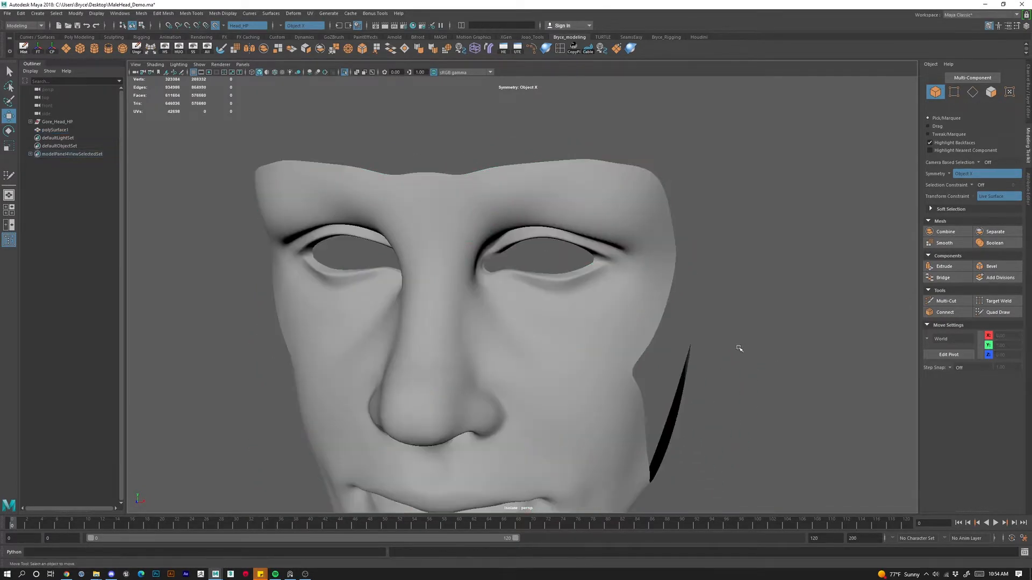
alt+drag(739, 348, 507, 103)
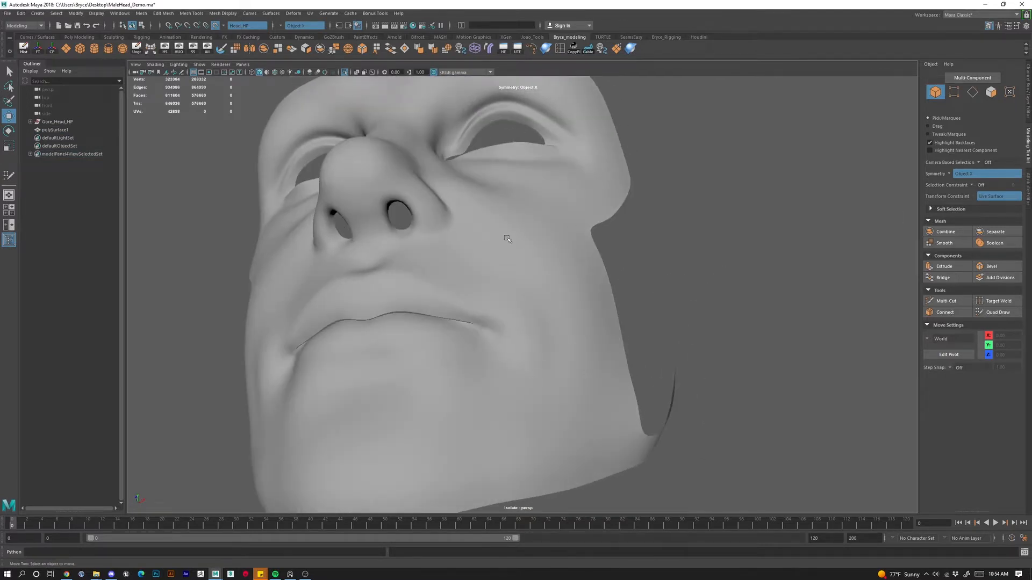
click(497, 325)
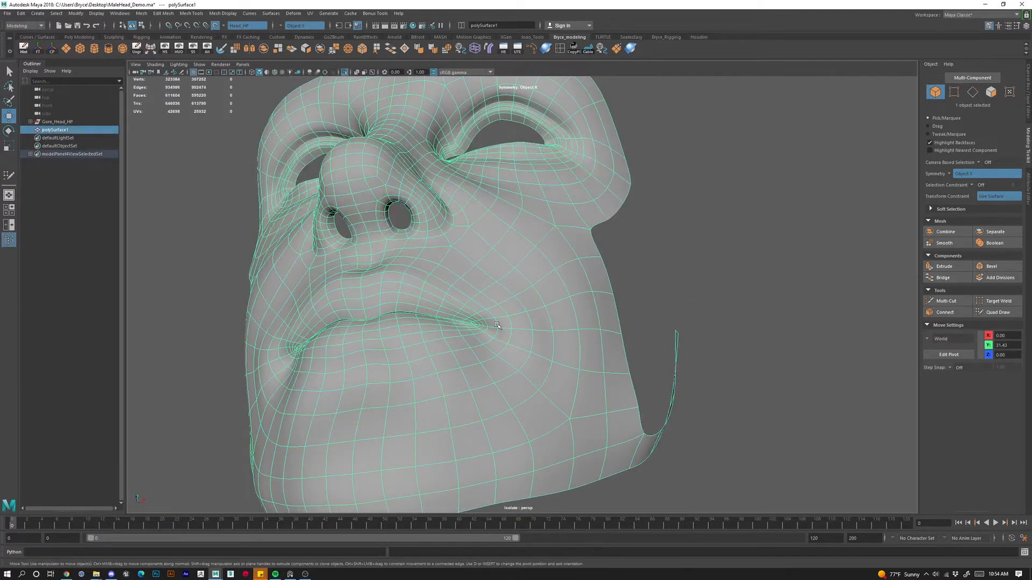
key(1)
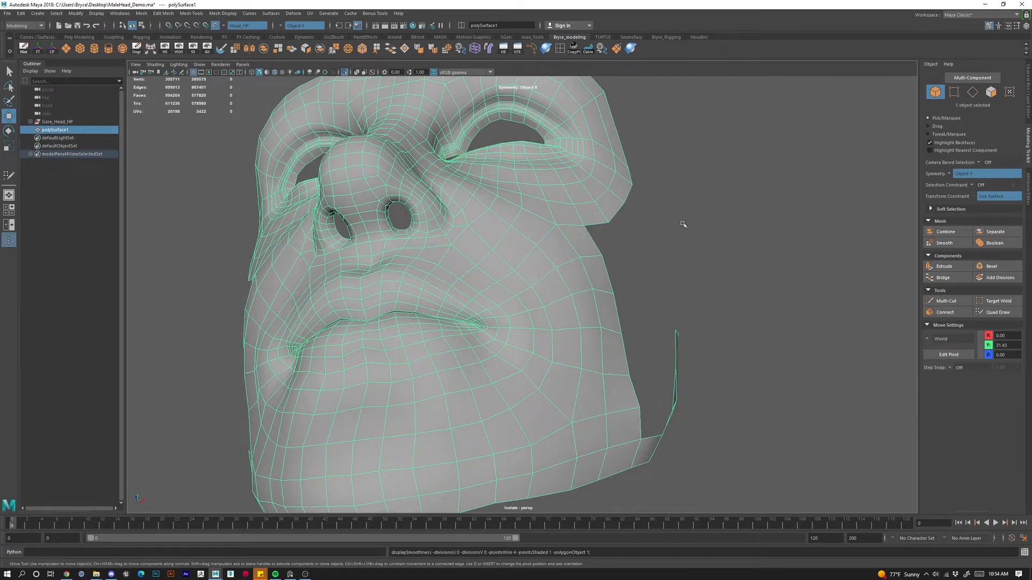
Inspect the isolated face mesh from the side, show the high-poly head again and reactivate Quad Draw on polySurface1.
alt+drag(676, 271, 531, 318)
click(725, 178)
scroll(601, 311, down, 4)
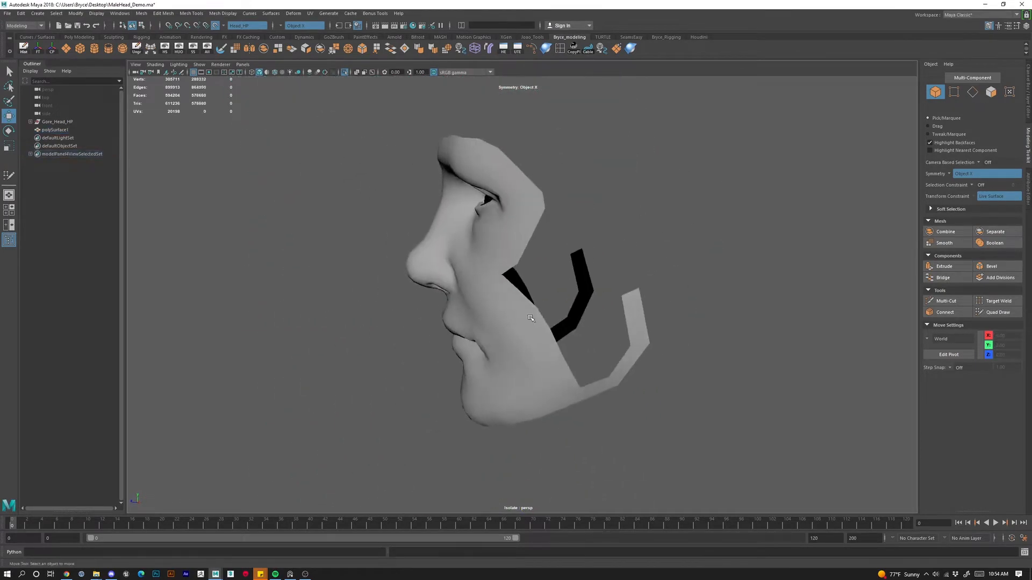
alt+middle_drag(531, 318, 539, 341)
alt+drag(539, 341, 563, 339)
click(535, 376)
key(ctrl+1)
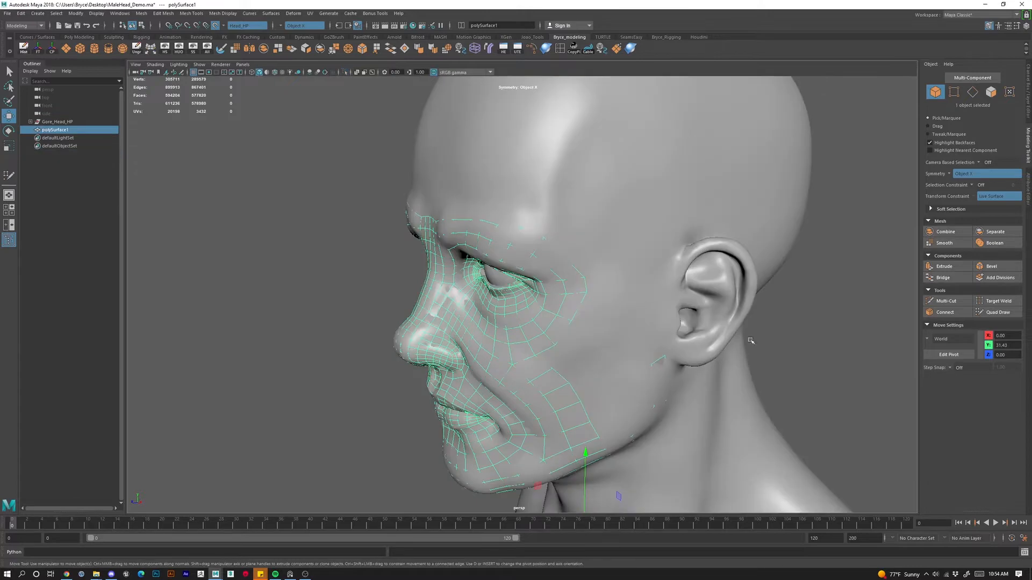
alt+drag(751, 341, 608, 408)
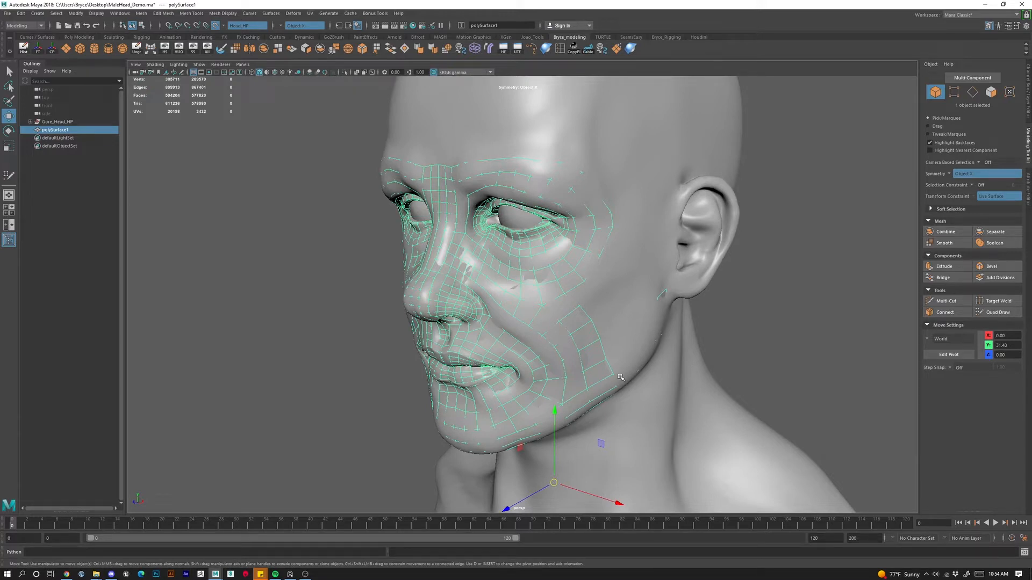
alt+drag(678, 320, 687, 309)
click(998, 313)
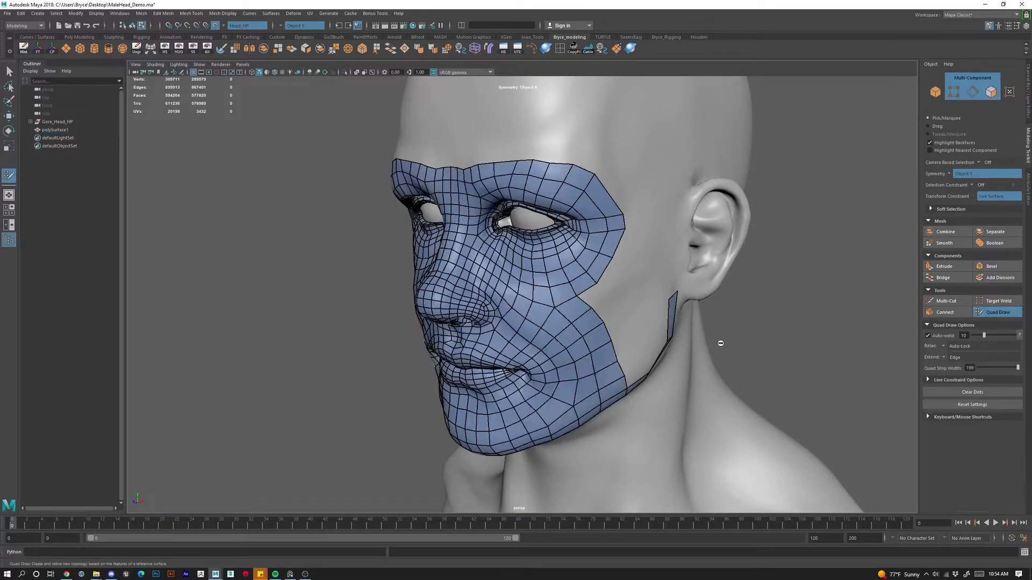
Examine the face topology around the eyes, nose bridge, cheeks and mouth from the front and three-quarter views.
mouse_move(720, 343)
alt+mouse_down()
mouse_move(591, 337)
mouse_move(680, 338)
alt+mouse_up()
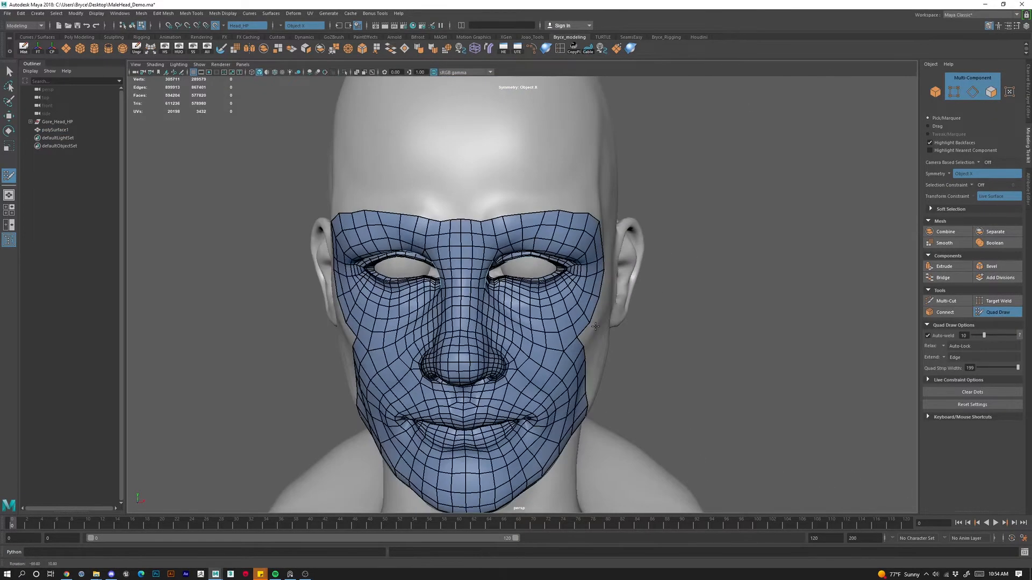
alt+middle_drag(479, 338, 546, 401)
alt+drag(538, 400, 593, 405)
alt+middle_drag(594, 404, 602, 331)
alt+drag(602, 331, 582, 345)
alt+right_drag(572, 110, 594, 199)
alt+middle_drag(594, 199, 397, 369)
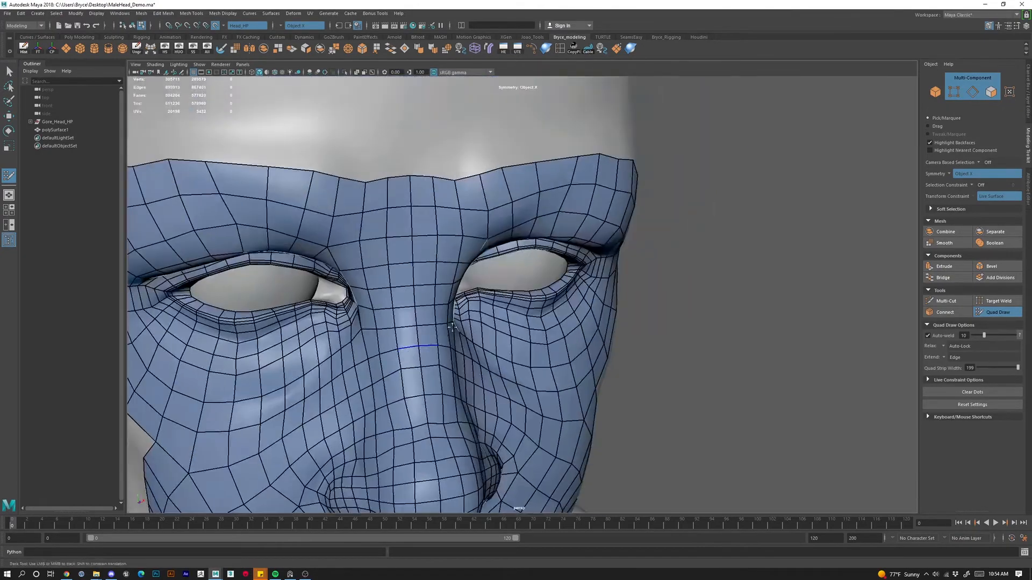
alt+right_drag(397, 369, 450, 328)
alt+drag(451, 327, 332, 356)
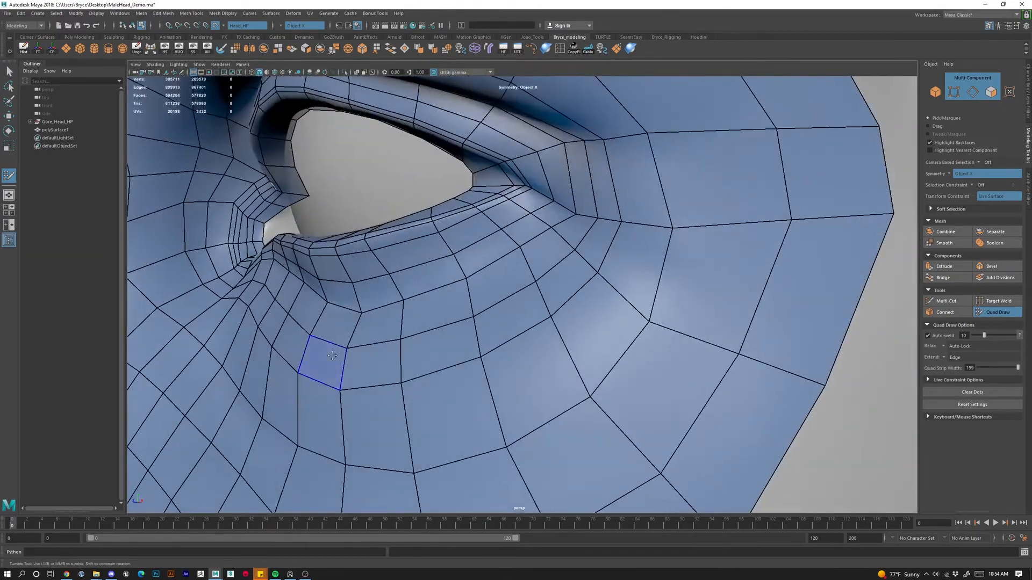
alt+right_drag(332, 356, 323, 350)
alt+drag(322, 349, 572, 424)
alt+right_drag(573, 424, 466, 432)
alt+middle_drag(467, 432, 503, 373)
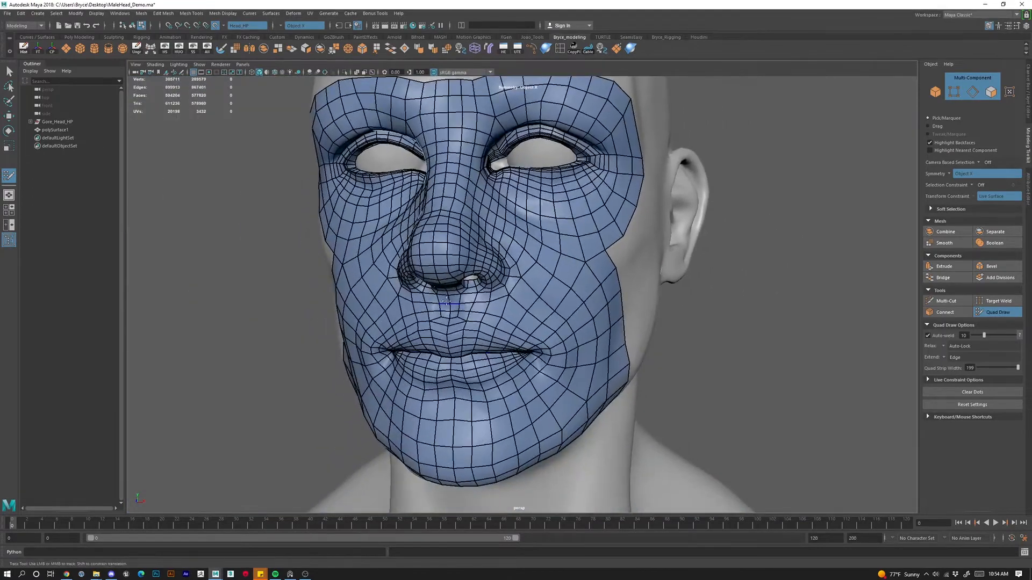
Start filling the tear duct at the inner eye corner with two quads extending from the upper lid edge.
alt+middle_drag(412, 180, 402, 240)
alt+right_drag(402, 239, 522, 180)
alt+middle_drag(521, 180, 495, 342)
alt+middle_drag(432, 215, 427, 293)
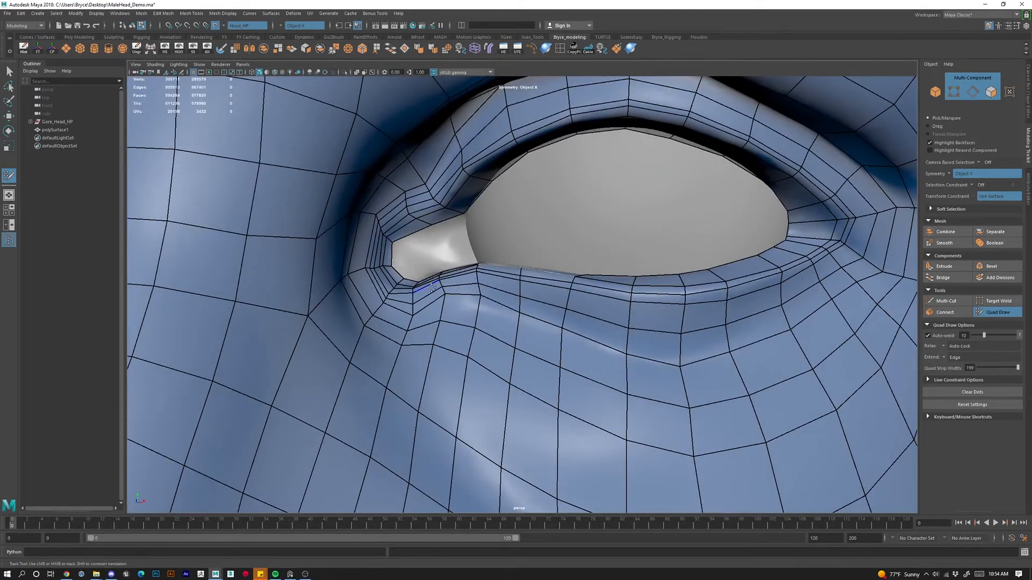
alt+drag(418, 275, 420, 300)
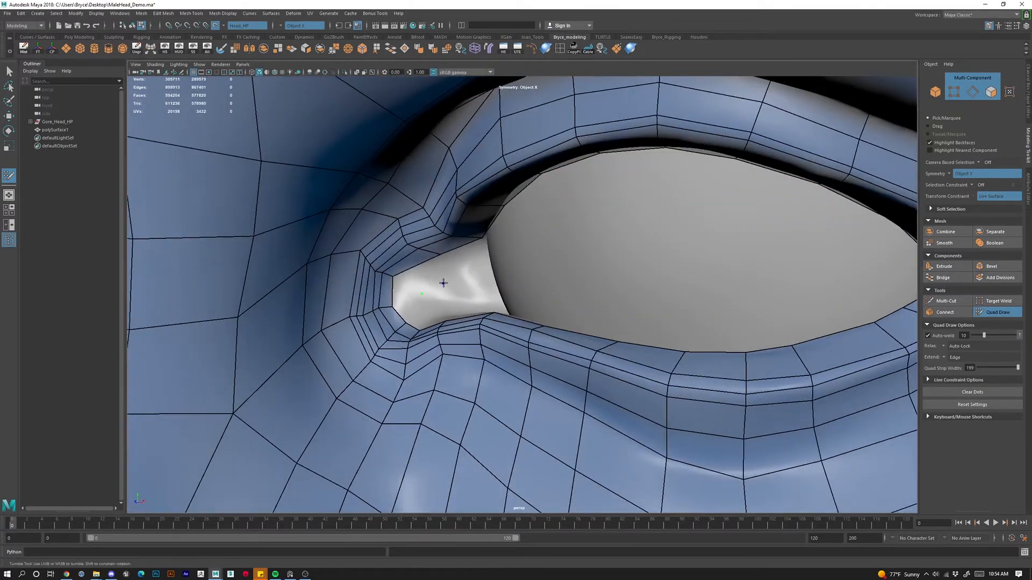
click(443, 283)
shift+click(419, 276)
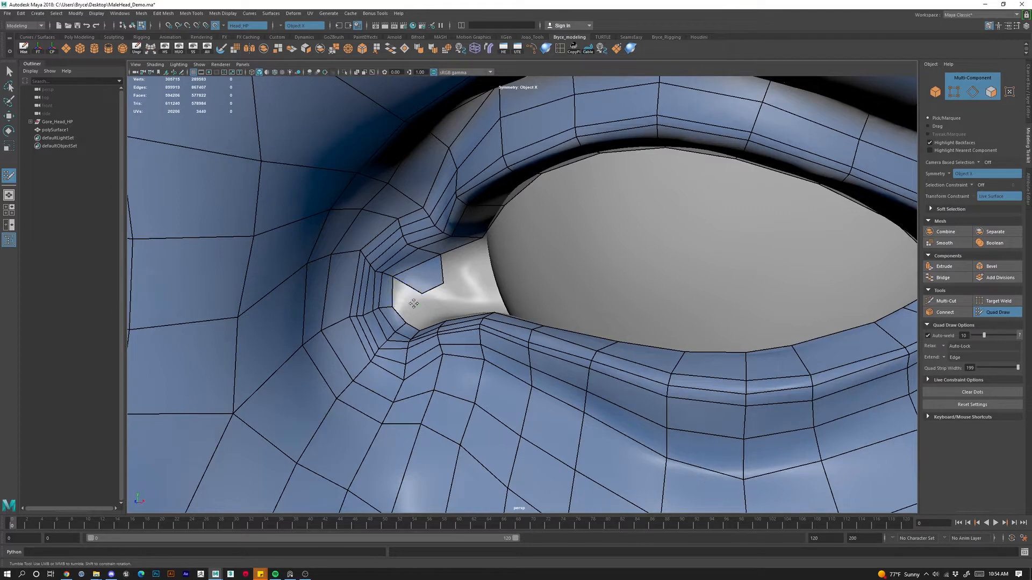
click(413, 303)
shift+click(408, 293)
alt+drag(414, 303, 426, 317)
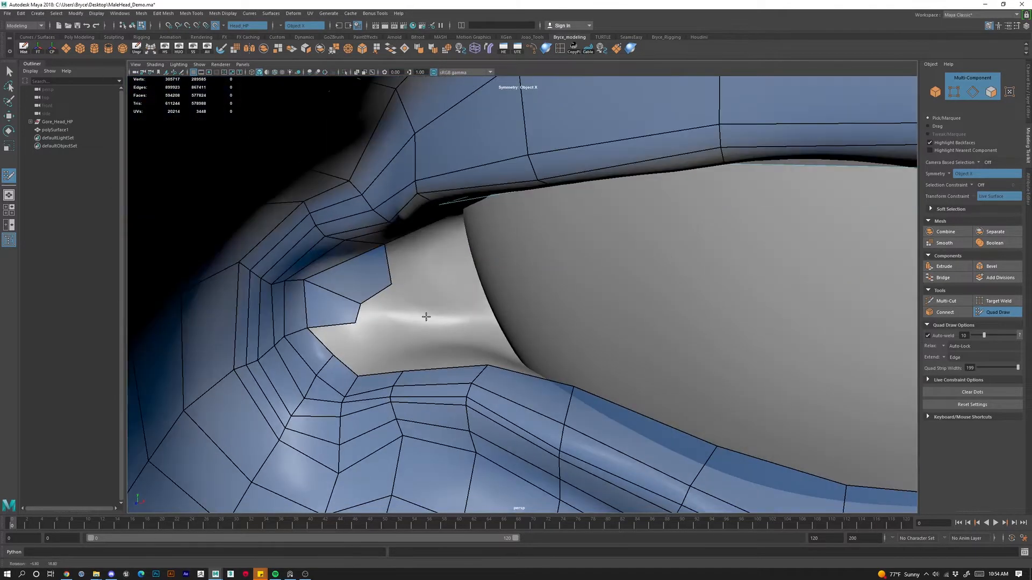
Add two quads around the inner end of the tear duct and move their free vertices closer to the corner.
click(364, 346)
shift+click(353, 343)
click(372, 355)
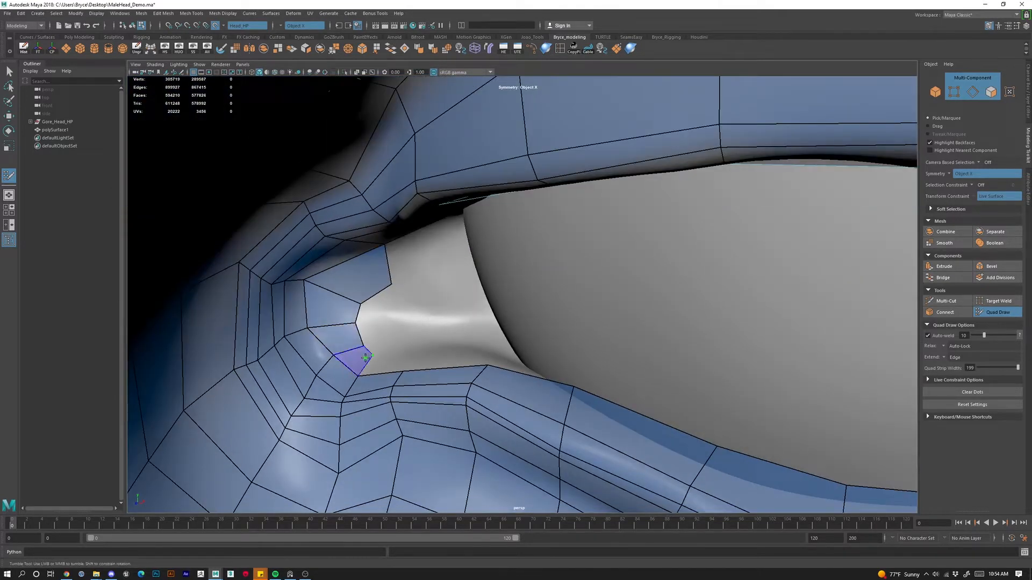
shift+click(365, 357)
drag(368, 349, 357, 339)
drag(368, 304, 355, 302)
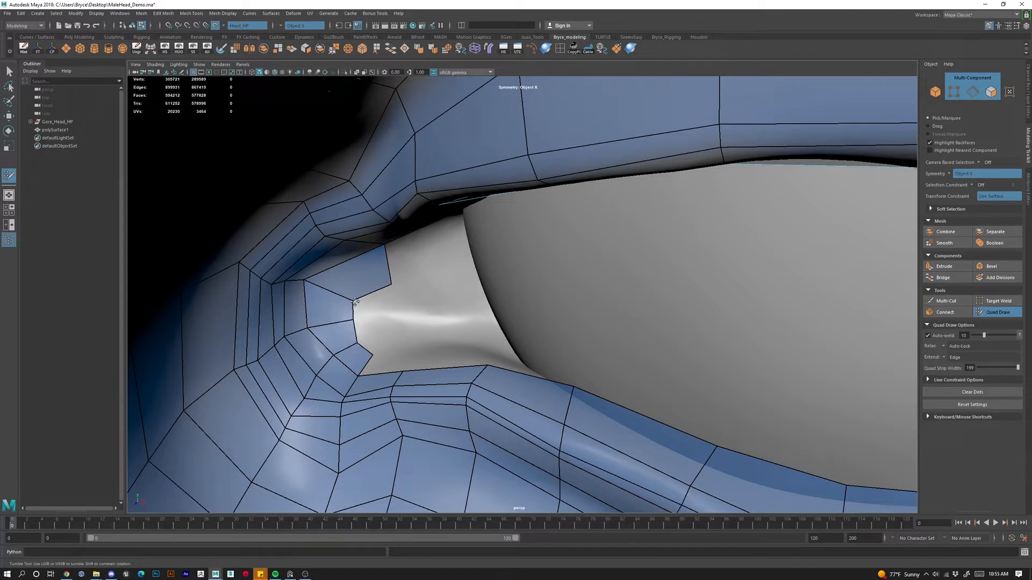
Extend the tear-duct patch with two quads along the lower lid edge towards the eyeball.
shift+click(395, 362)
click(489, 345)
shift+click(484, 348)
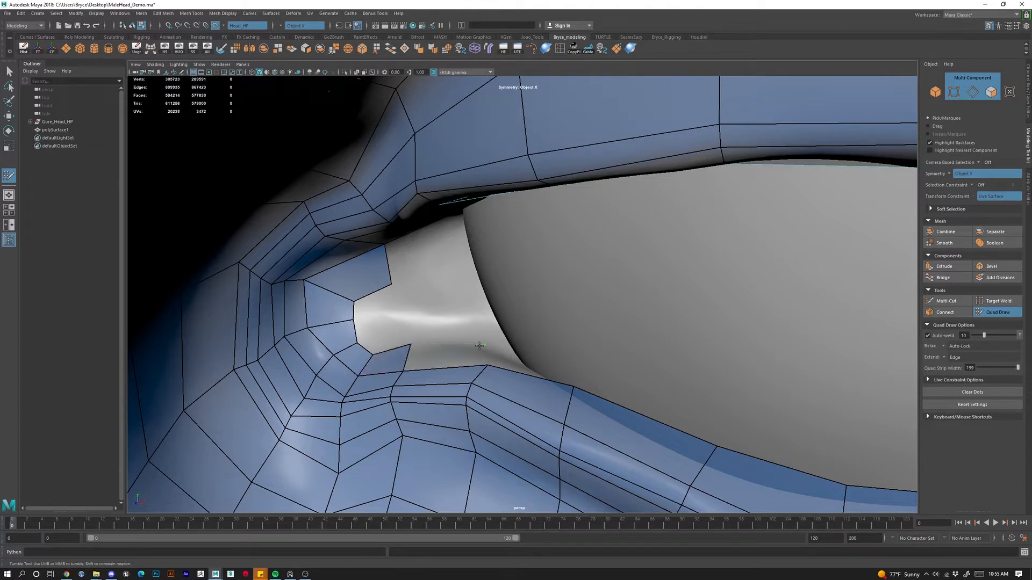
Bridge the eyeball side of the tear duct with a strip of quads from the upper lid edge to the lower one.
mouse_move(479, 316)
alt+mouse_down()
mouse_move(453, 249)
mouse_move(431, 262)
alt+mouse_up()
shift+click(449, 260)
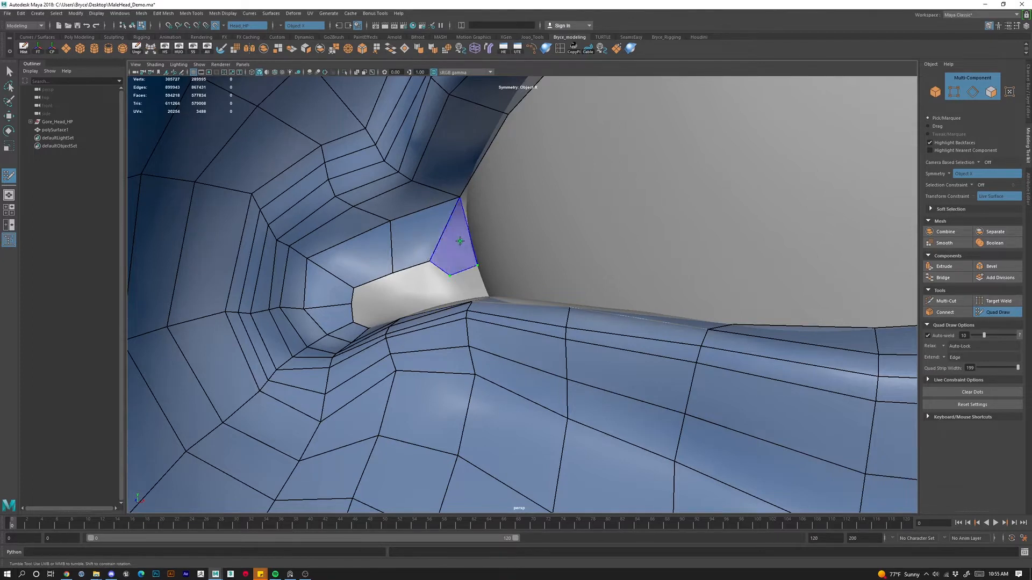
shift+click(438, 279)
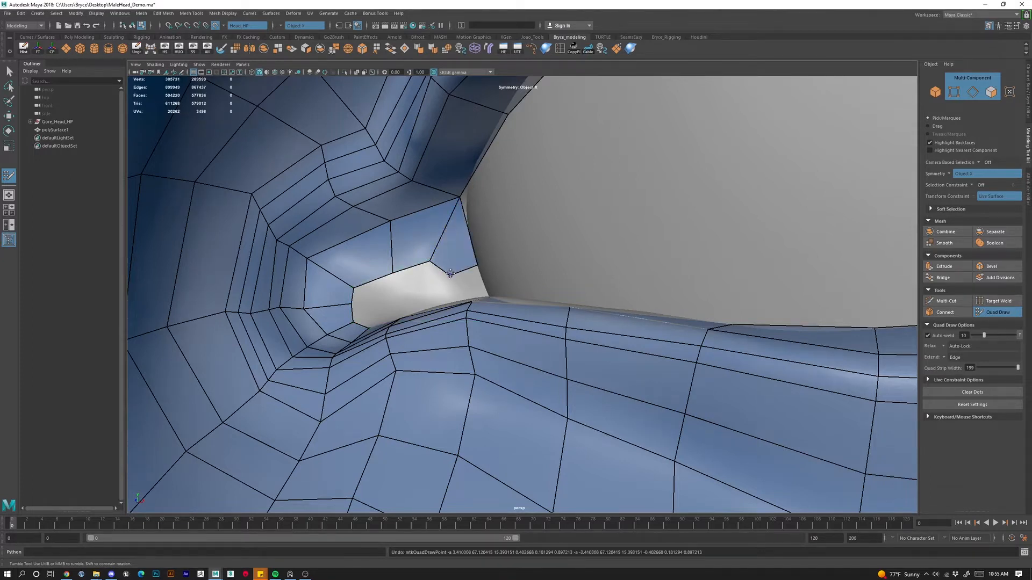
shift+click(451, 274)
mouse_move(452, 274)
alt+mouse_down()
mouse_move(487, 334)
mouse_move(458, 335)
alt+mouse_up()
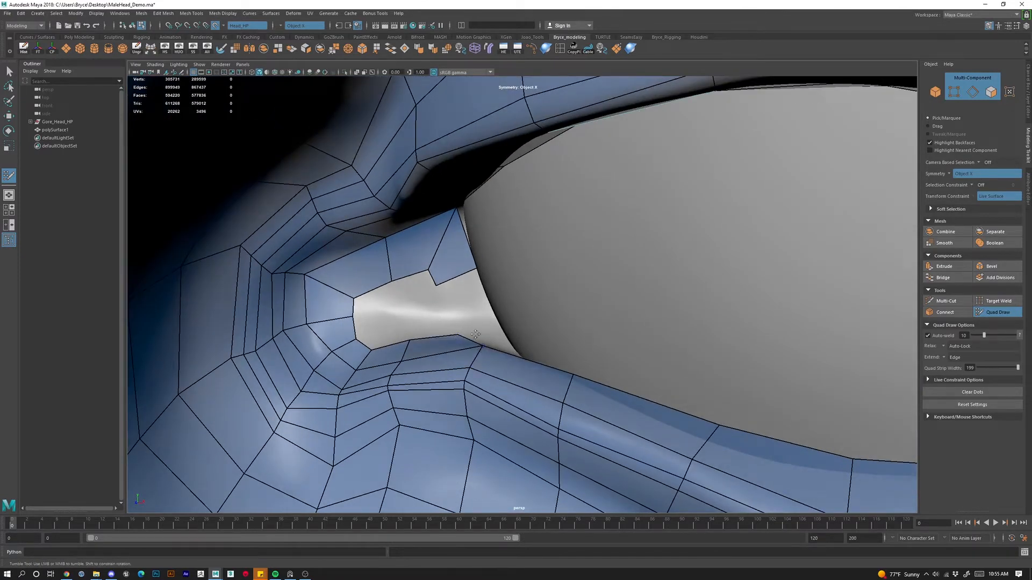
click(487, 306)
shift+click(476, 318)
shift+click(458, 296)
drag(456, 304, 453, 313)
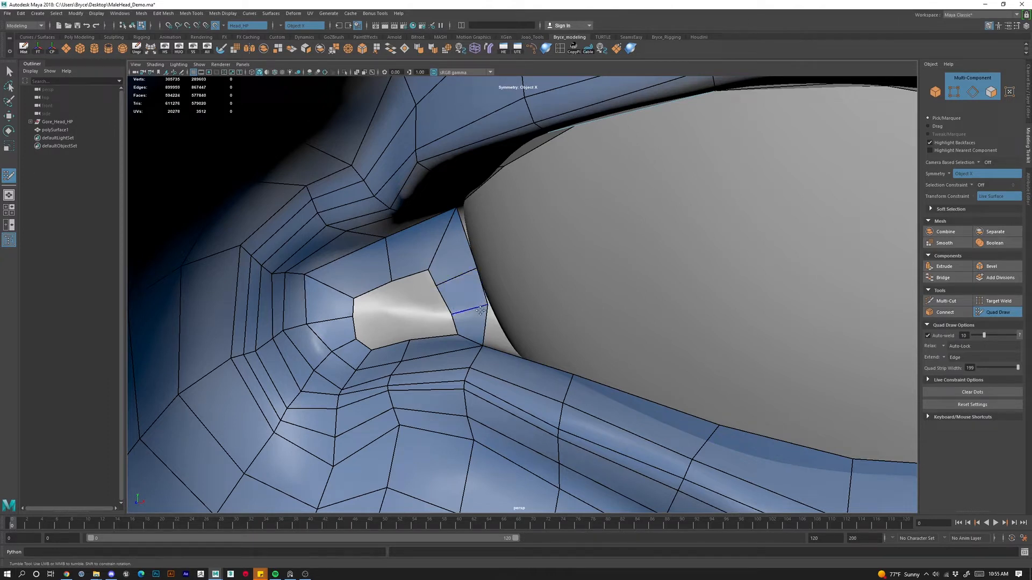
Fill the inner and upper parts of the remaining tear-duct hole with quads and merge the stray vertex into its neighbour.
click(390, 310)
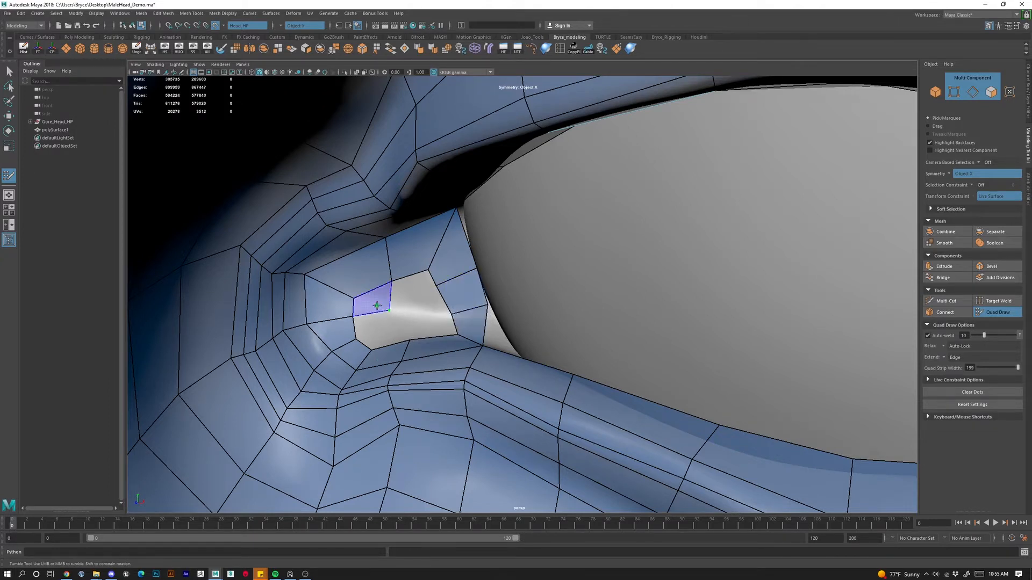
shift+click(373, 304)
shift+click(396, 299)
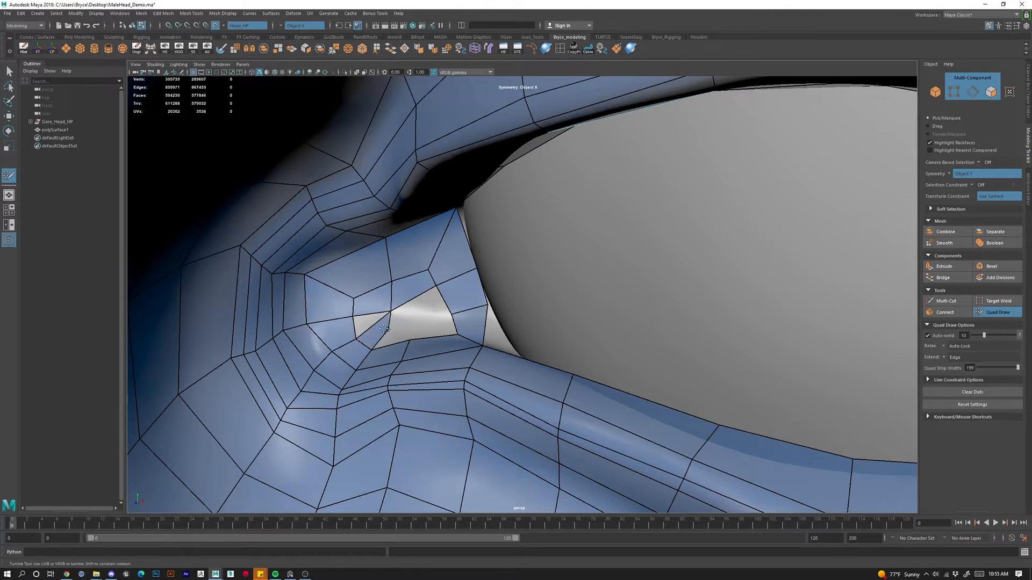
shift+click(386, 328)
drag(389, 326, 392, 310)
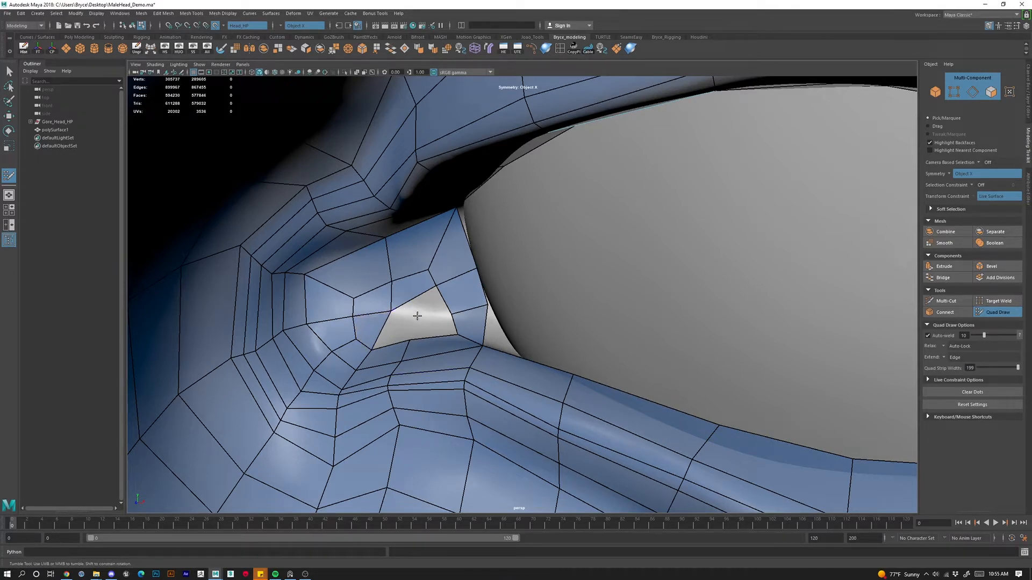
Try to close the last tear-duct gap with quads built from its lower edge and a vertex welded to the upper one.
alt+drag(425, 315, 417, 322)
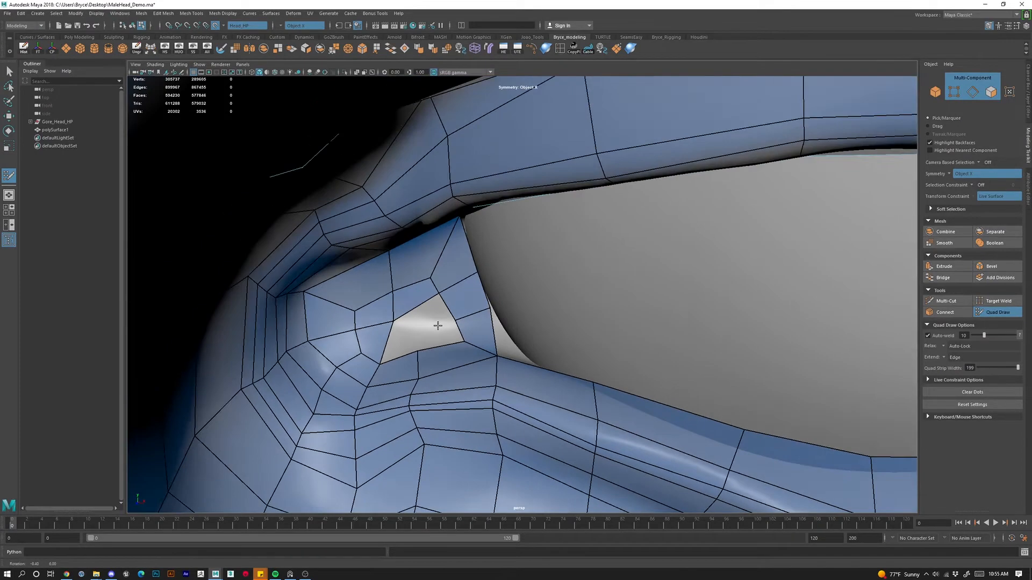
shift+click(398, 341)
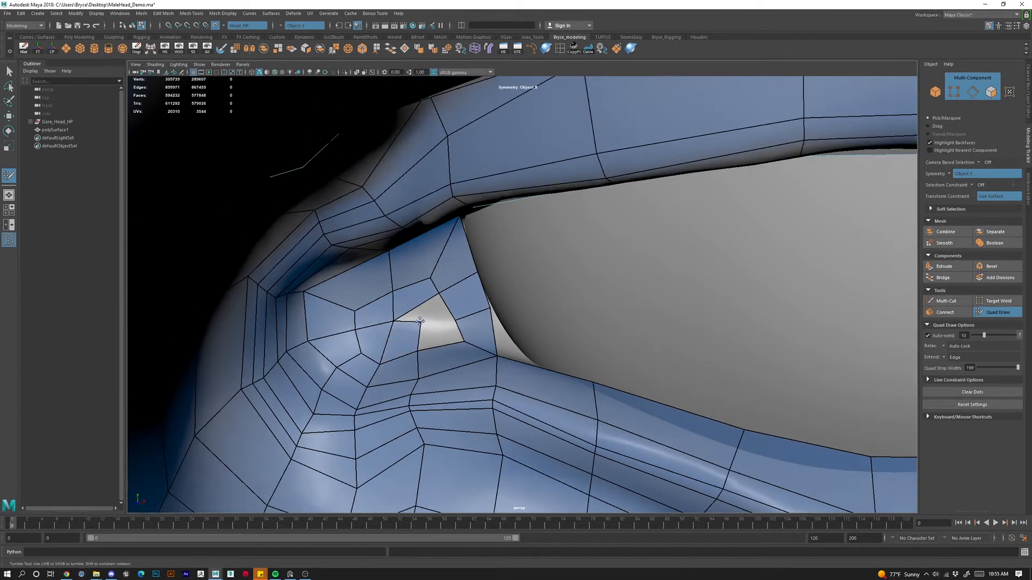
drag(429, 321, 436, 292)
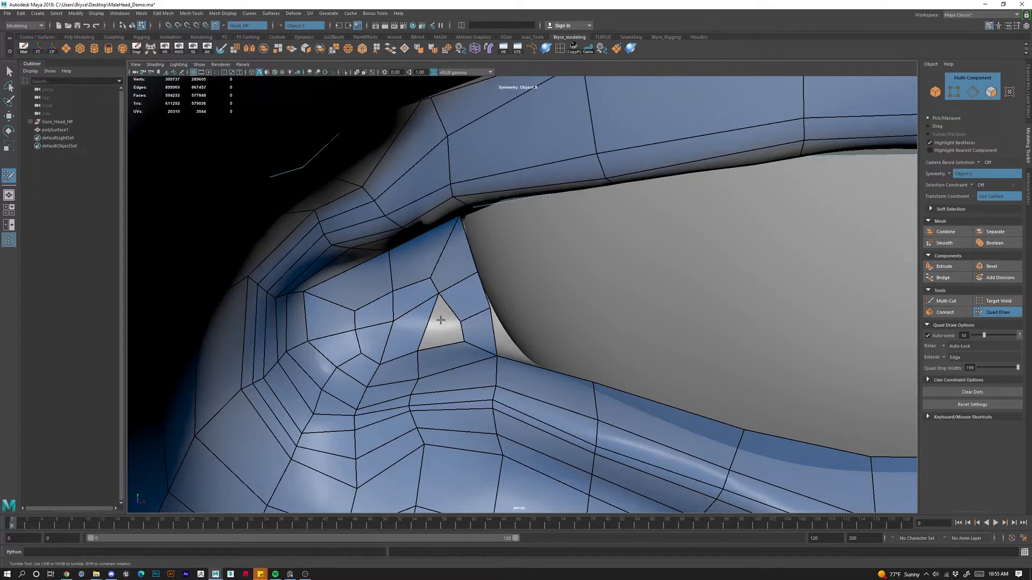
shift+click(442, 324)
alt+drag(428, 337, 447, 319)
ctrl+shift+click(447, 318)
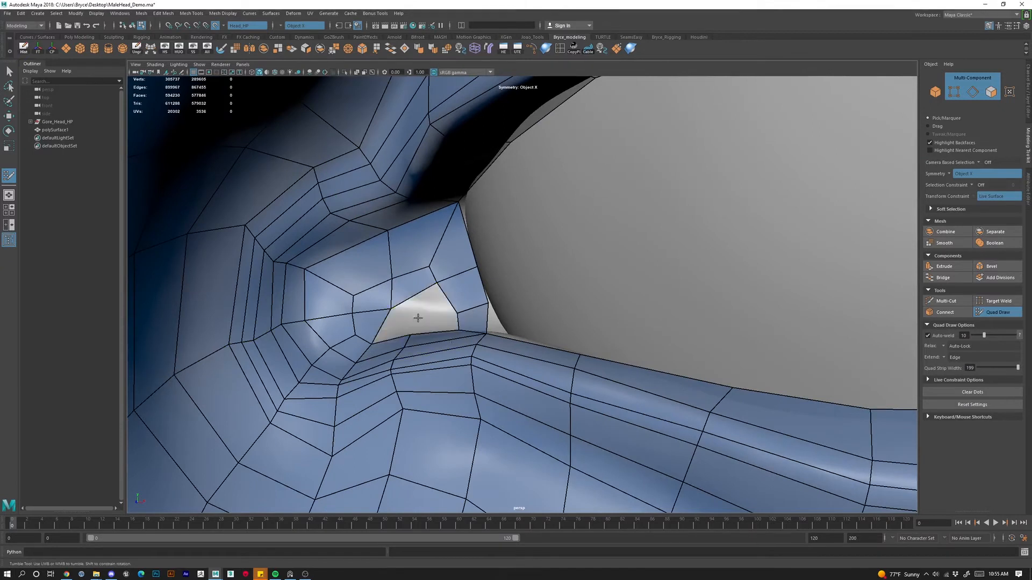
Delete the poorly flowing quads in the middle, at the upper lid and on the eyeball side of the tear-duct patch.
ctrl+shift+click(430, 290)
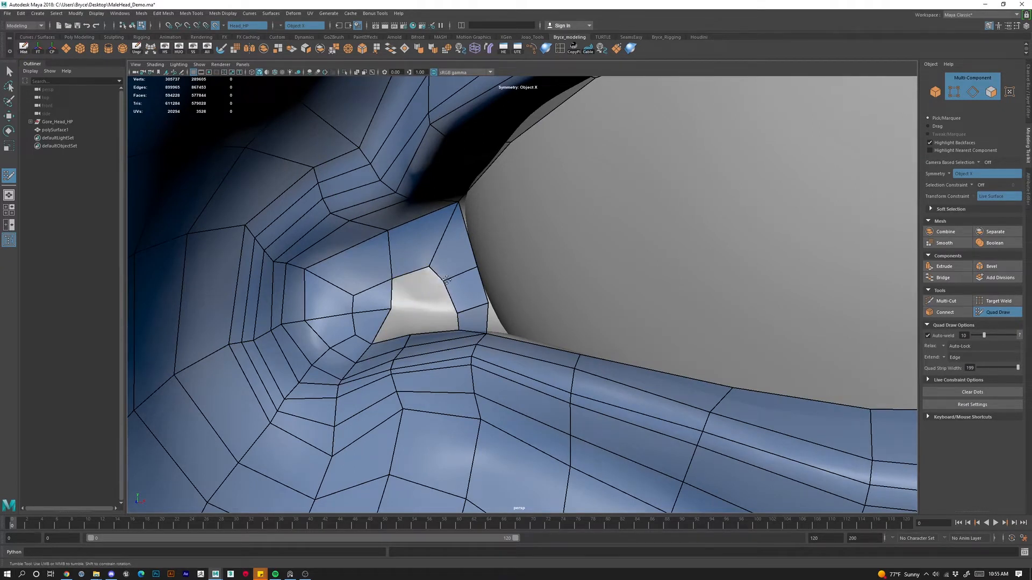
ctrl+shift+click(458, 277)
shift+click(426, 288)
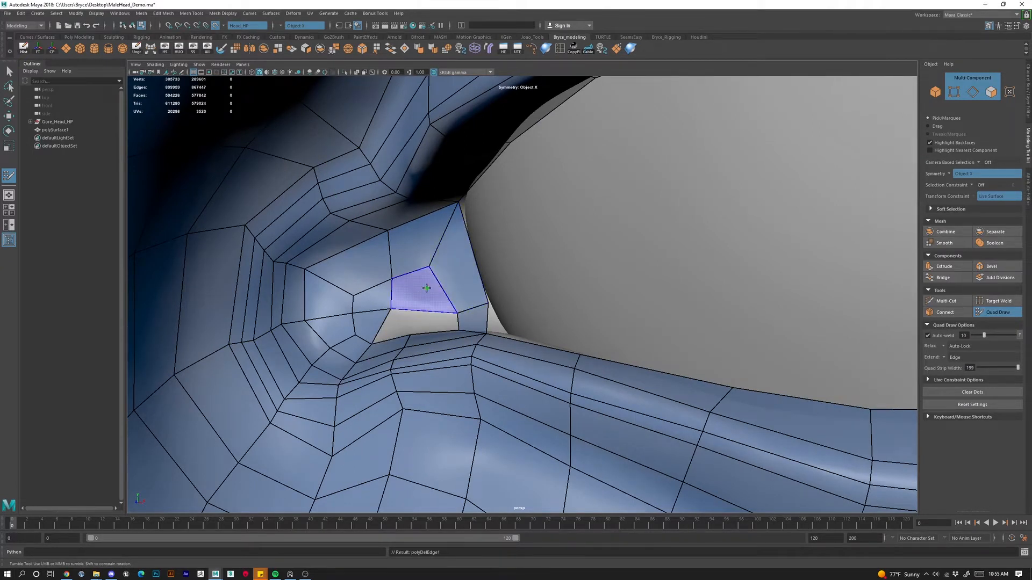
alt+drag(434, 307, 436, 333)
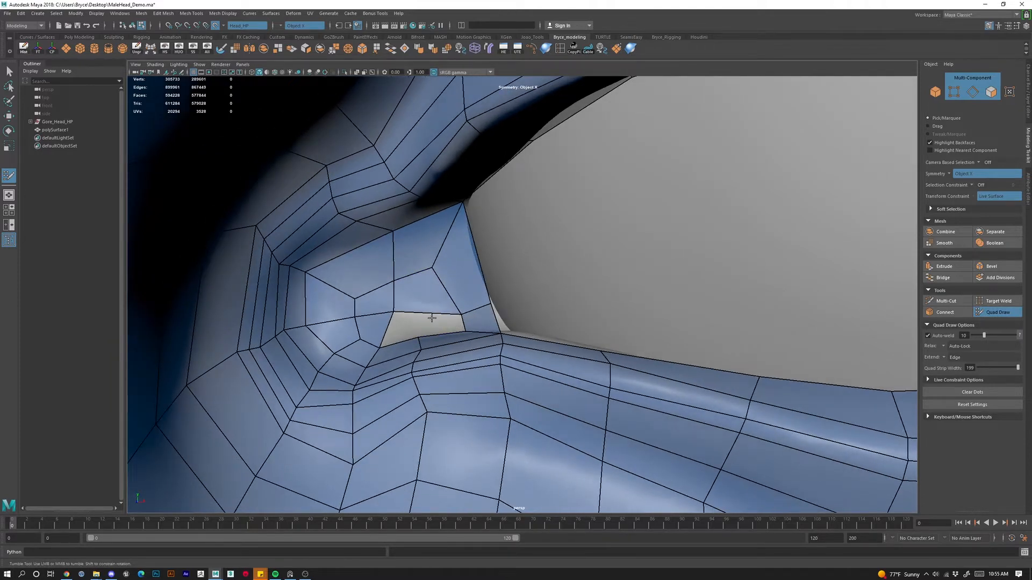
ctrl+shift+click(439, 294)
alt+drag(452, 271, 430, 239)
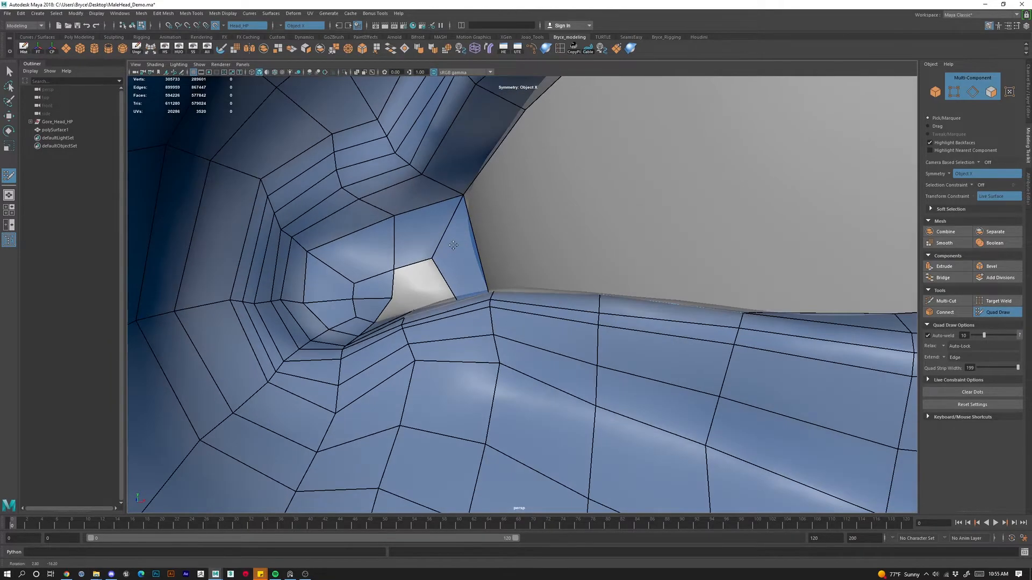
ctrl+shift+click(428, 235)
ctrl+shift+click(459, 264)
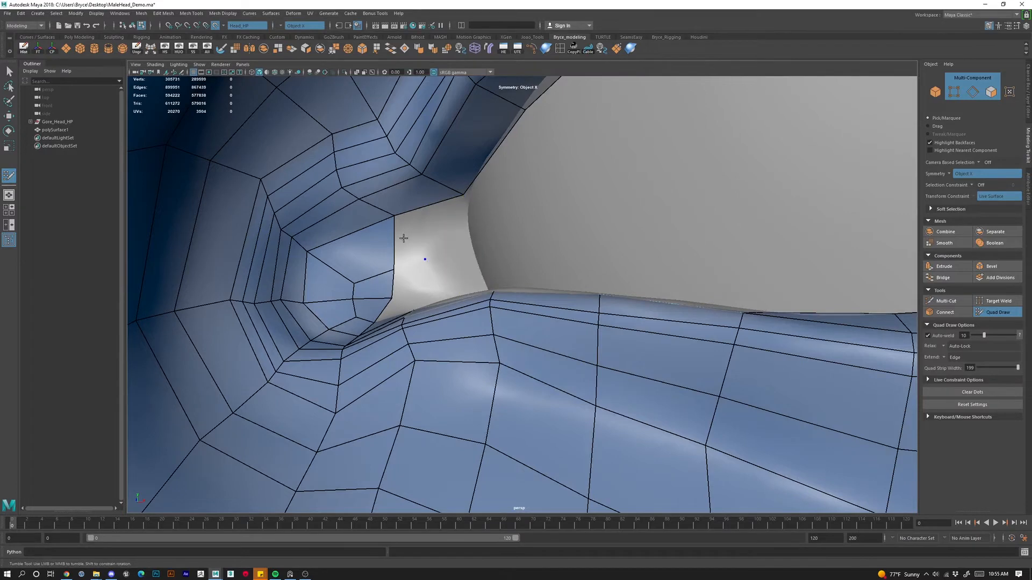
Fill the upper, middle and lower parts of the open tear-duct gap with new quads joined to the lid edges.
shift+click(436, 260)
alt+drag(437, 261, 425, 316)
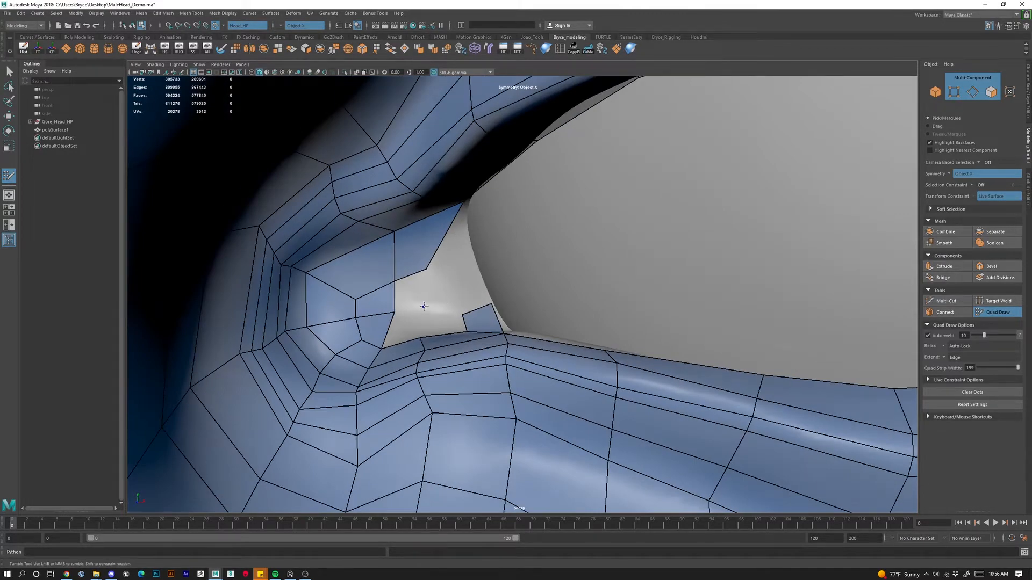
shift+click(427, 308)
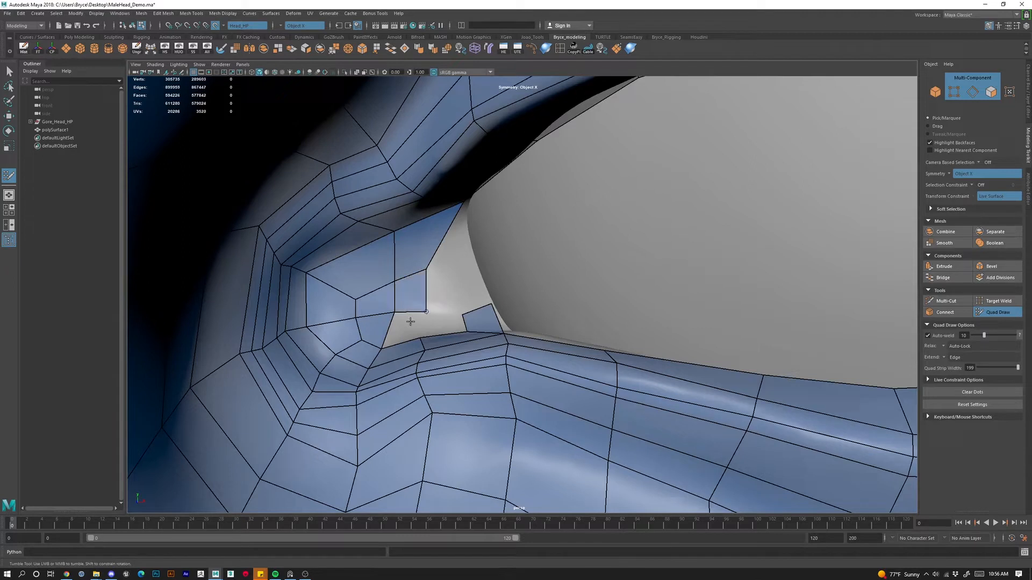
shift+click(448, 325)
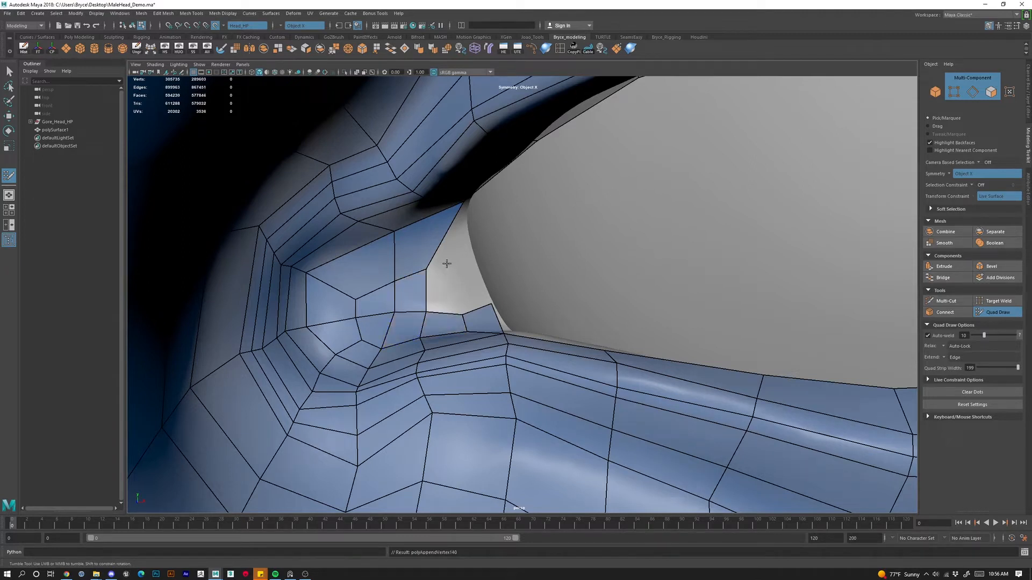
Close the remaining eyeball side of the tear duct with quads between its middle, the lower edge and the upper lid.
shift+click(452, 278)
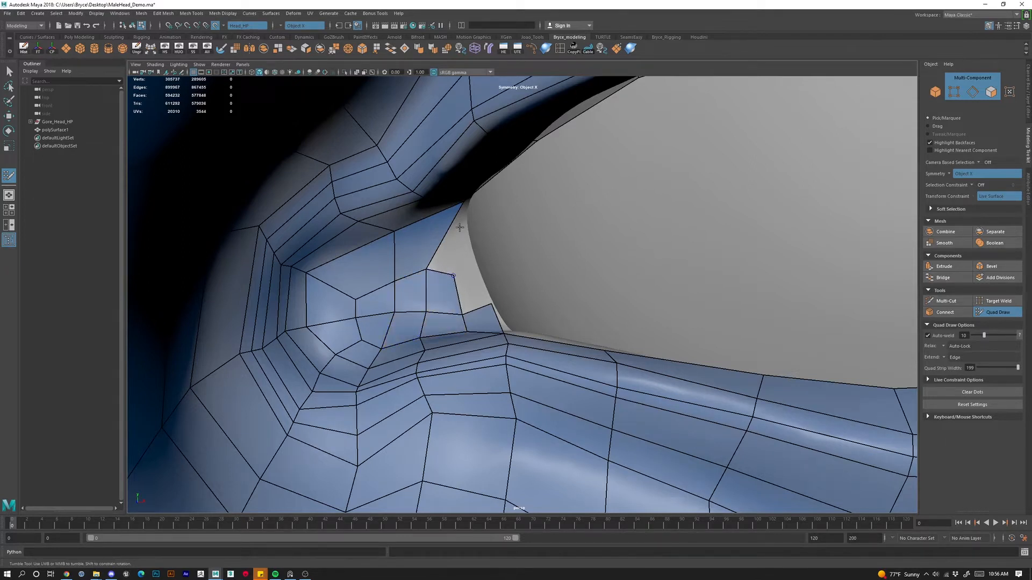
shift+click(471, 251)
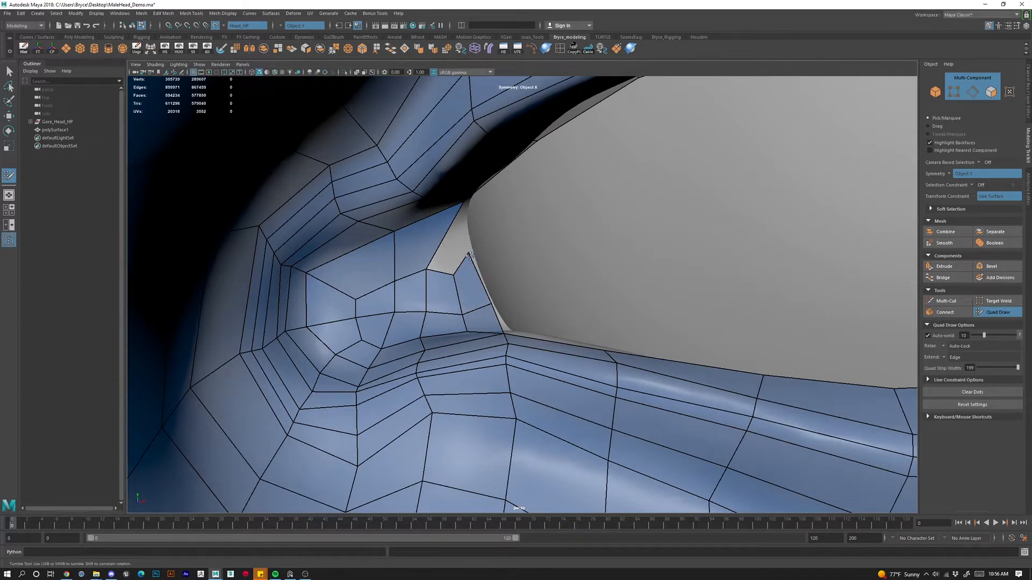
alt+drag(472, 255, 446, 318)
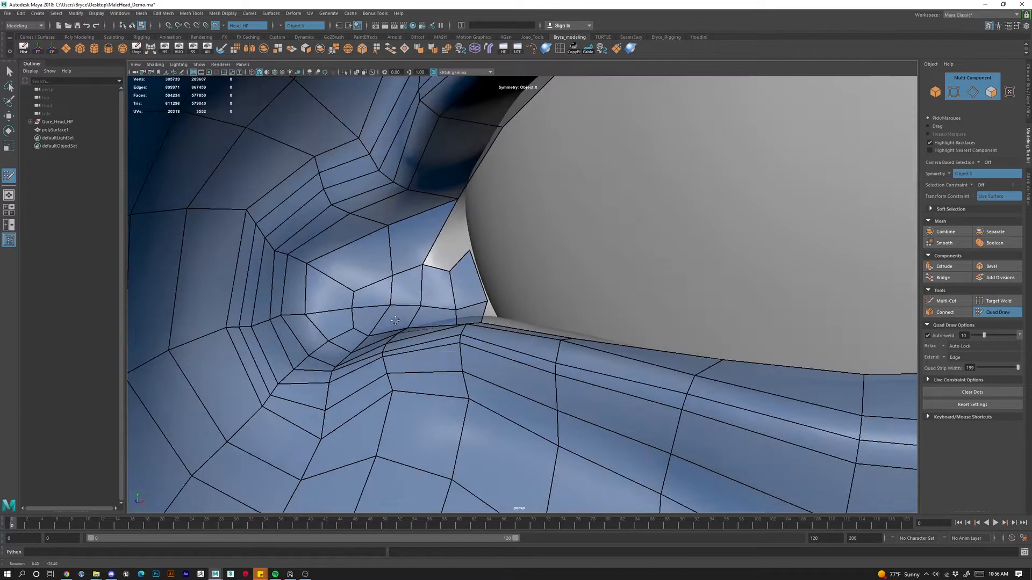
shift+click(449, 236)
alt+right_drag(460, 297, 344, 293)
alt+drag(344, 293, 408, 290)
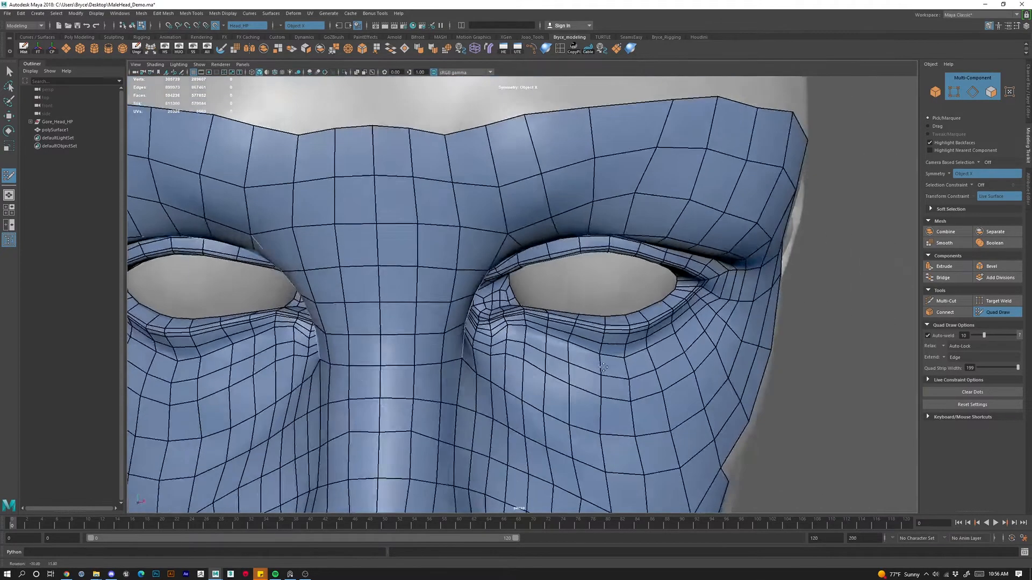
alt+right_drag(413, 293, 591, 325)
alt+drag(510, 343, 486, 366)
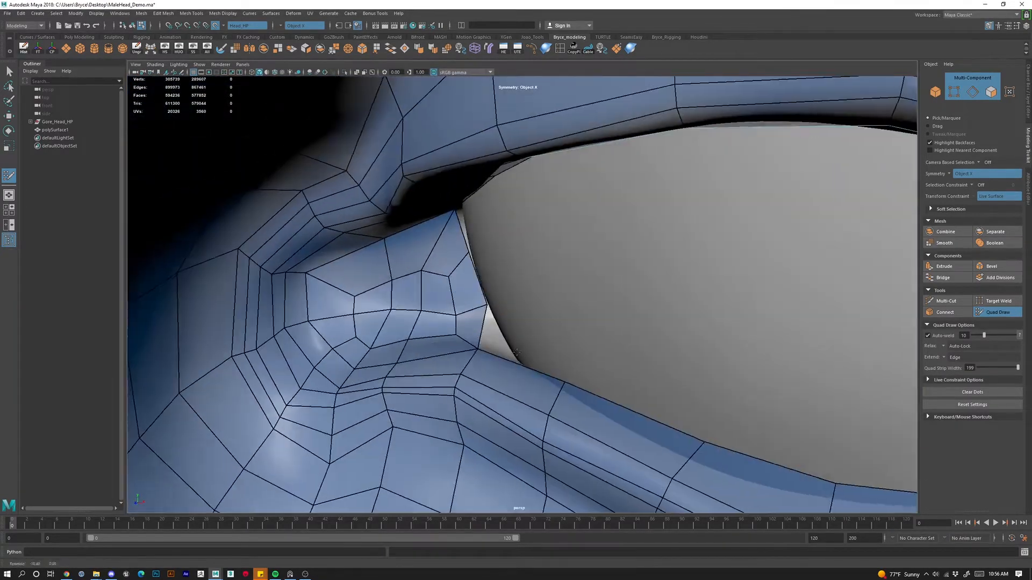
Hide the LeftEye_HP and RightEye_HP meshes to expose the socket surface behind the eyeballs.
click(30, 122)
click(58, 138)
shift+click(68, 144)
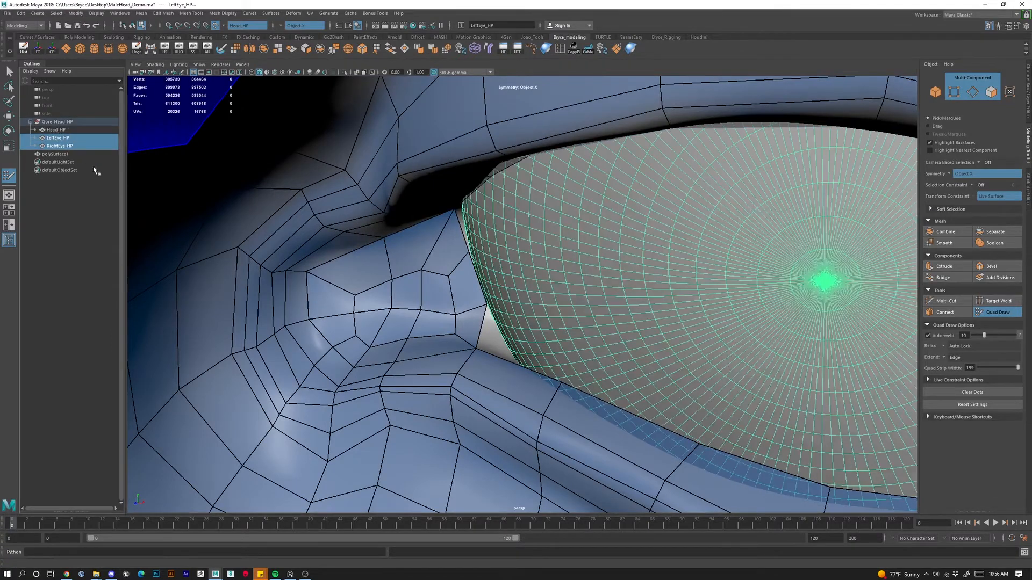
key(ctrl+h)
Extend a strip of quads from the tear duct's eyeball-side edge inward over the socket surface, down to the lower lid.
mouse_move(471, 330)
alt+mouse_down()
mouse_move(471, 304)
mouse_move(465, 310)
alt+mouse_up()
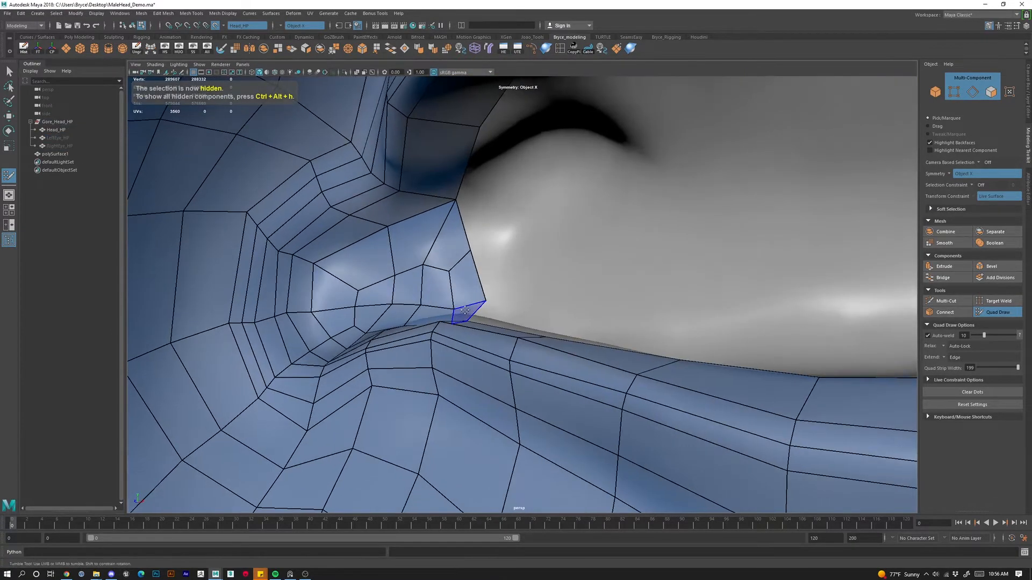
click(497, 217)
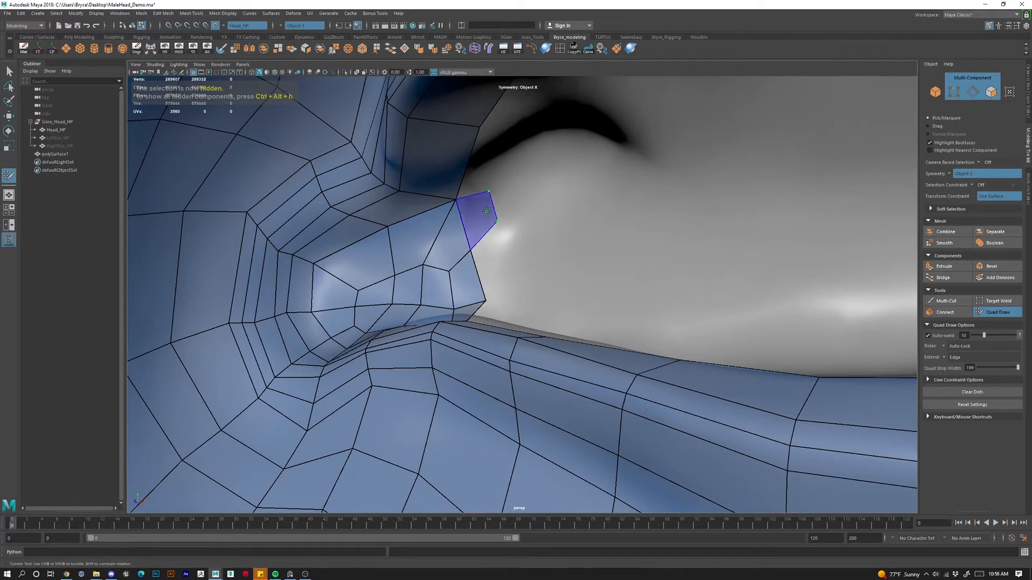
shift+click(481, 219)
drag(497, 218, 499, 232)
shift+click(515, 290)
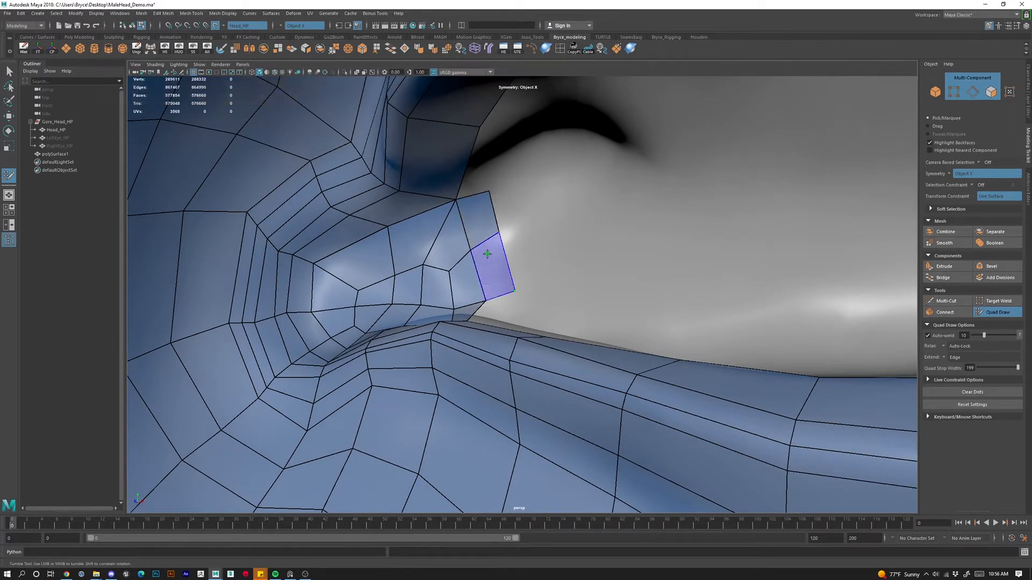
alt+drag(529, 306, 528, 334)
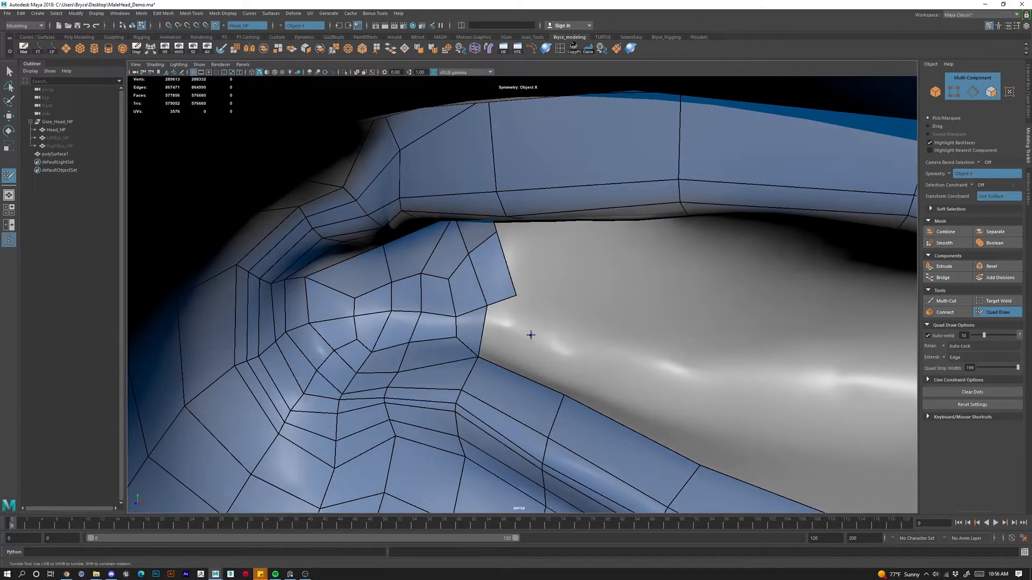
shift+click(516, 331)
click(572, 361)
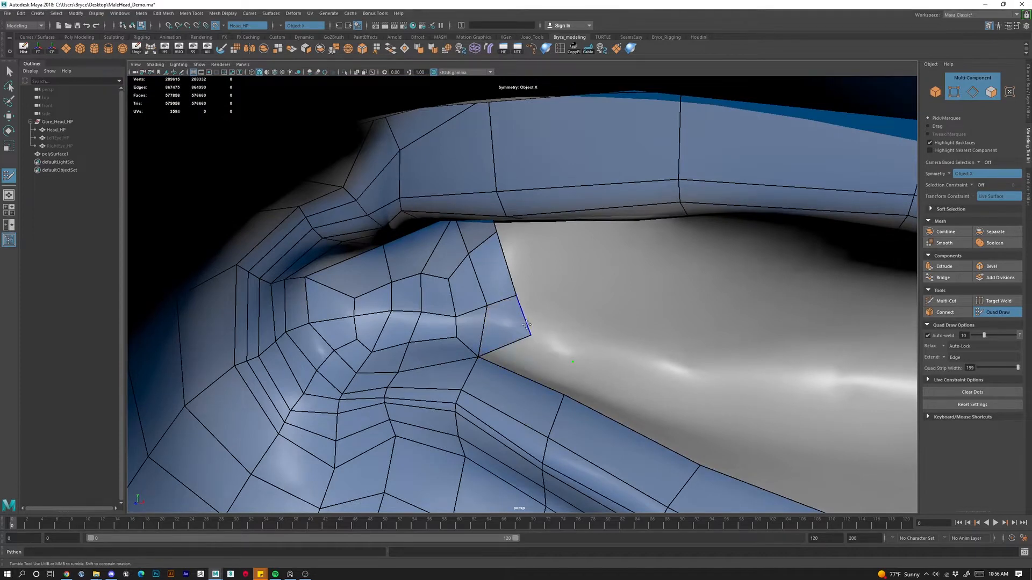
shift+click(526, 325)
Continue the inner quad strip from the tear duct up along the first part of the upper lid and adjust its end vertex.
mouse_move(526, 325)
alt+mouse_down()
mouse_move(487, 196)
mouse_move(538, 319)
mouse_move(524, 321)
mouse_move(532, 301)
mouse_move(492, 261)
alt+mouse_up()
click(484, 260)
shift+click(480, 271)
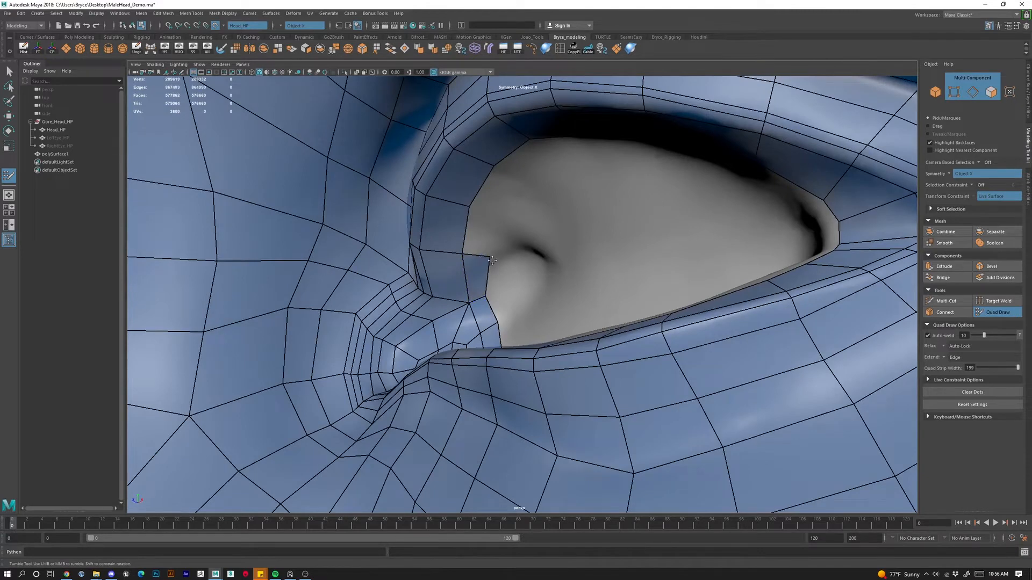
click(495, 210)
shift+click(481, 237)
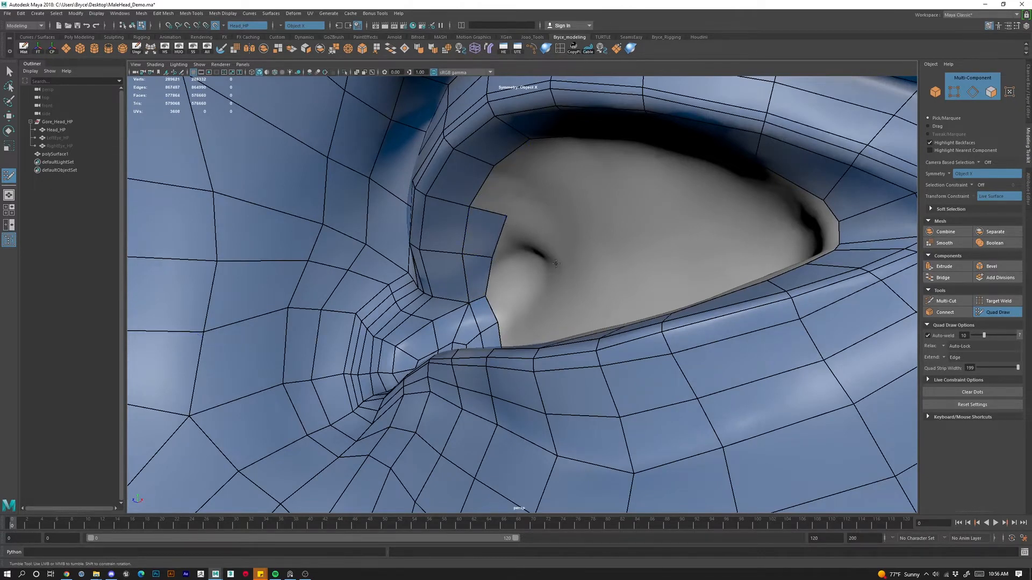
alt+drag(556, 263, 582, 253)
click(563, 150)
shift+click(541, 166)
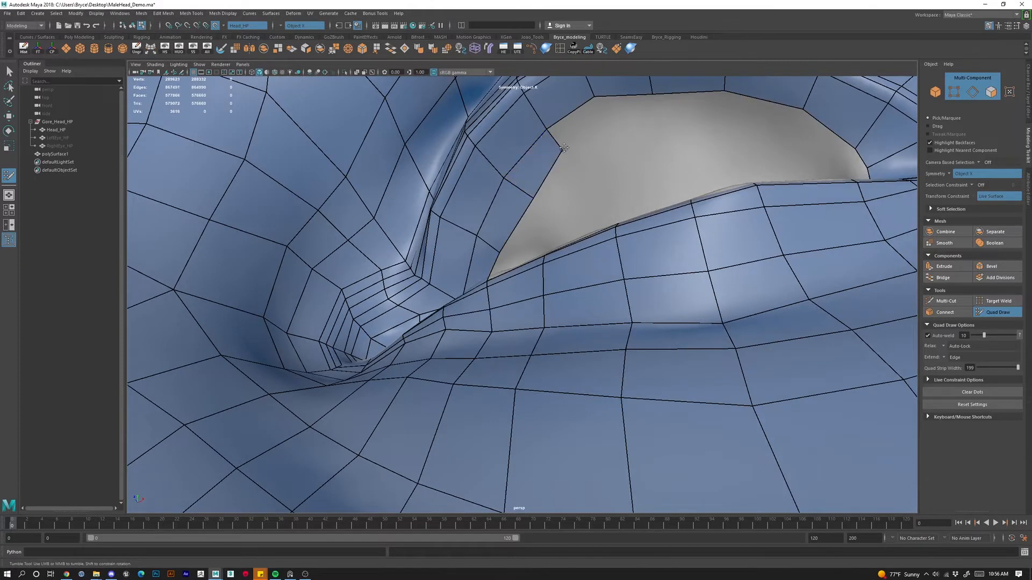
drag(563, 153, 570, 165)
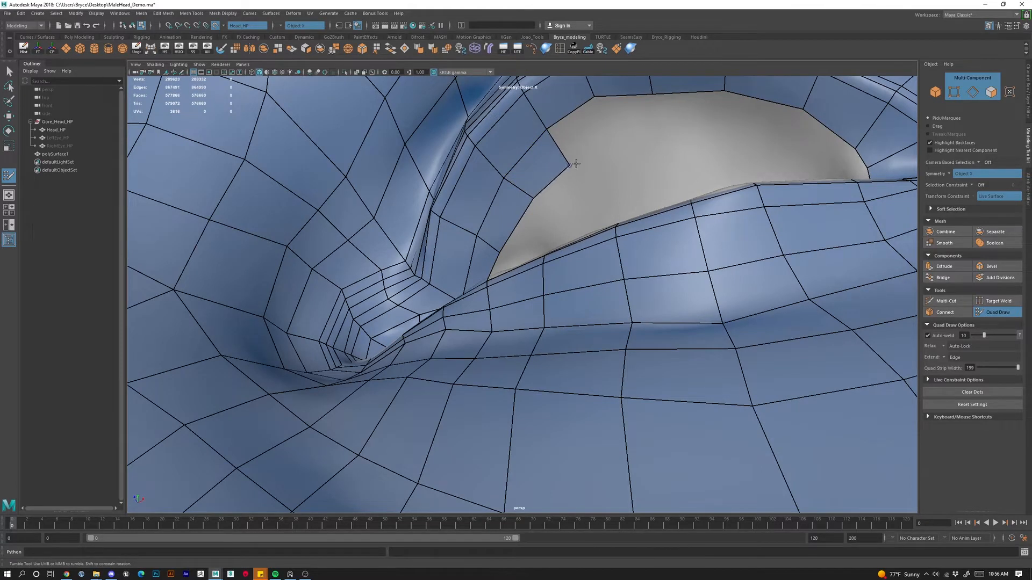
Continue the quad strip along the inside of the upper lid towards the outer eye corner.
click(610, 151)
shift+click(589, 141)
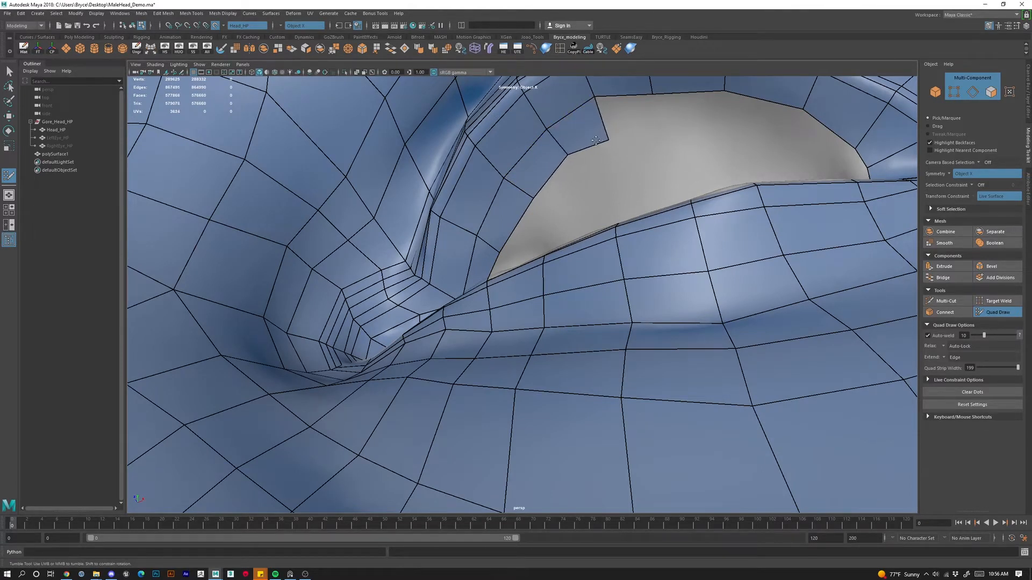
click(656, 127)
shift+click(624, 119)
shift+click(622, 118)
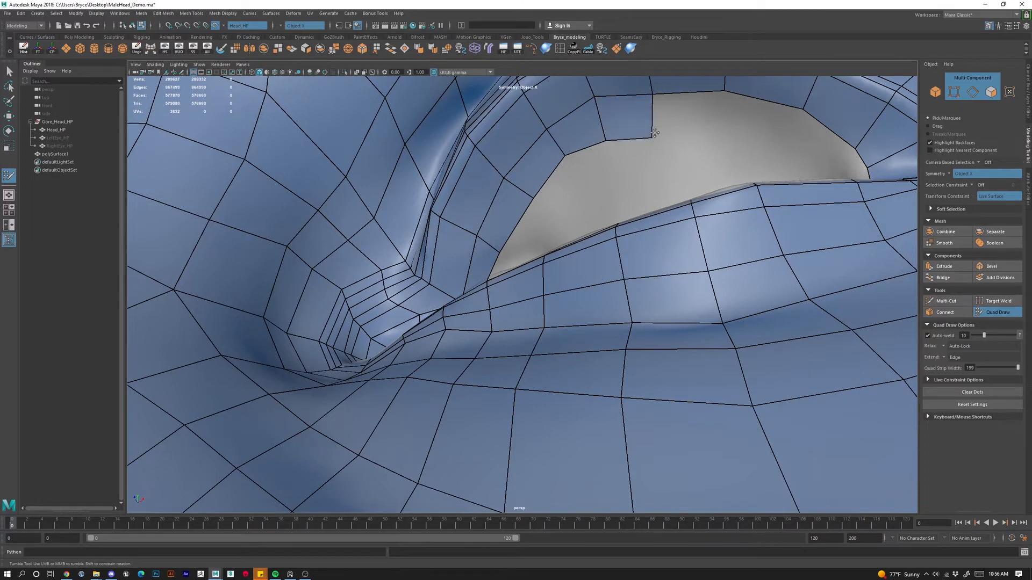
shift+click(714, 129)
click(789, 145)
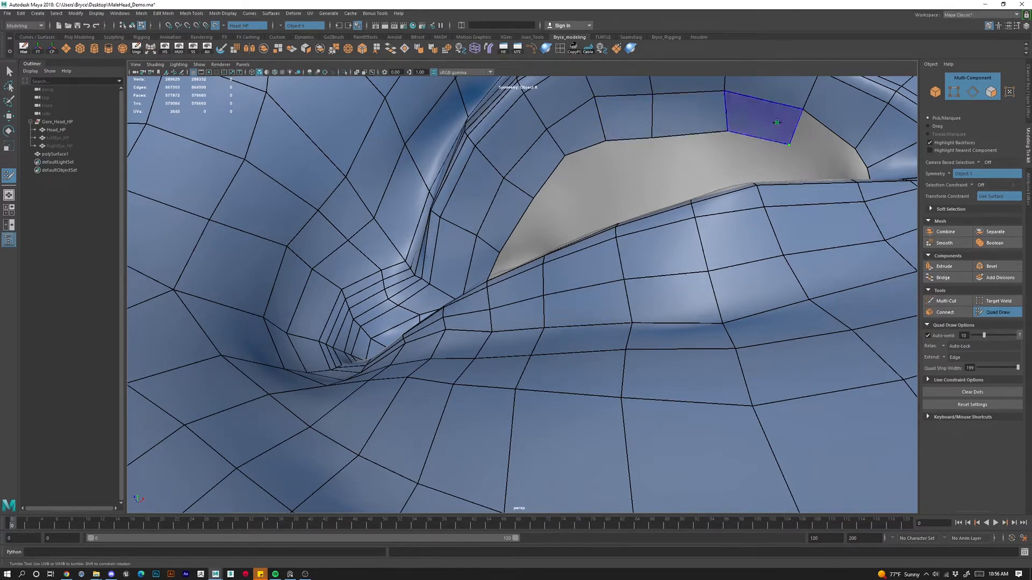
shift+click(753, 123)
Examine the new inner-lid quads and the eye topology from the front, close up and at full-face distance.
alt+drag(747, 129, 763, 204)
alt+right_drag(763, 204, 769, 269)
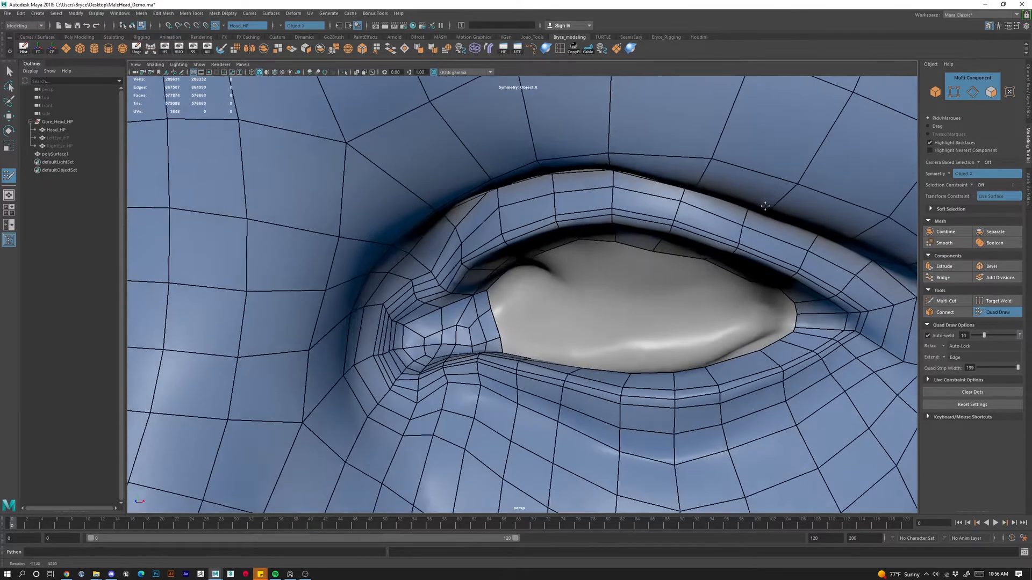
alt+middle_drag(782, 295, 585, 138)
alt+drag(585, 138, 613, 252)
key(ctrl+1)
key(ctrl+1)
alt+right_drag(656, 247, 582, 224)
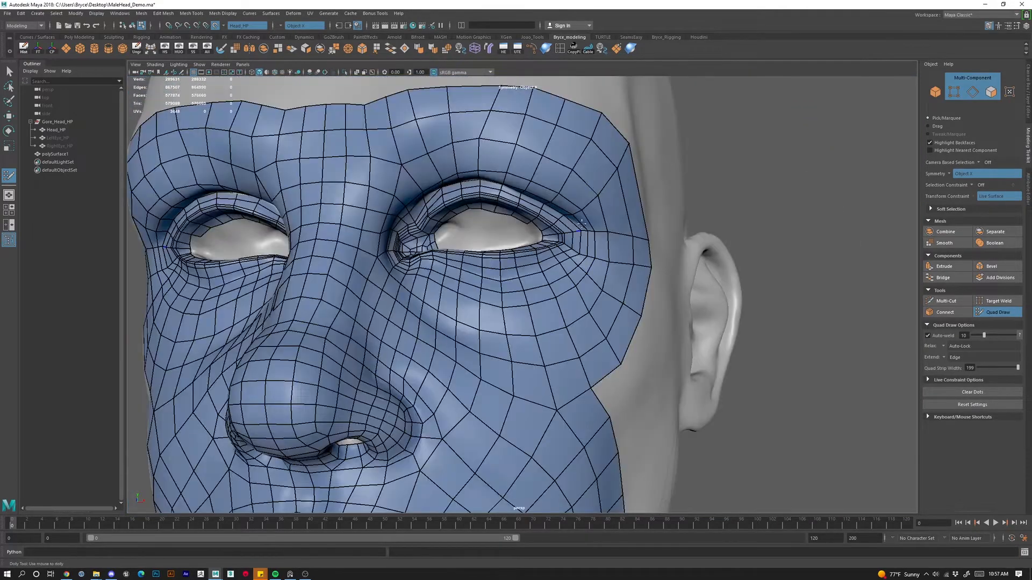
alt+drag(474, 266, 482, 289)
Select the retopology mesh polySurface1 in object mode and reactivate Quad Draw on it.
right_drag(521, 201, 539, 186)
click(493, 313)
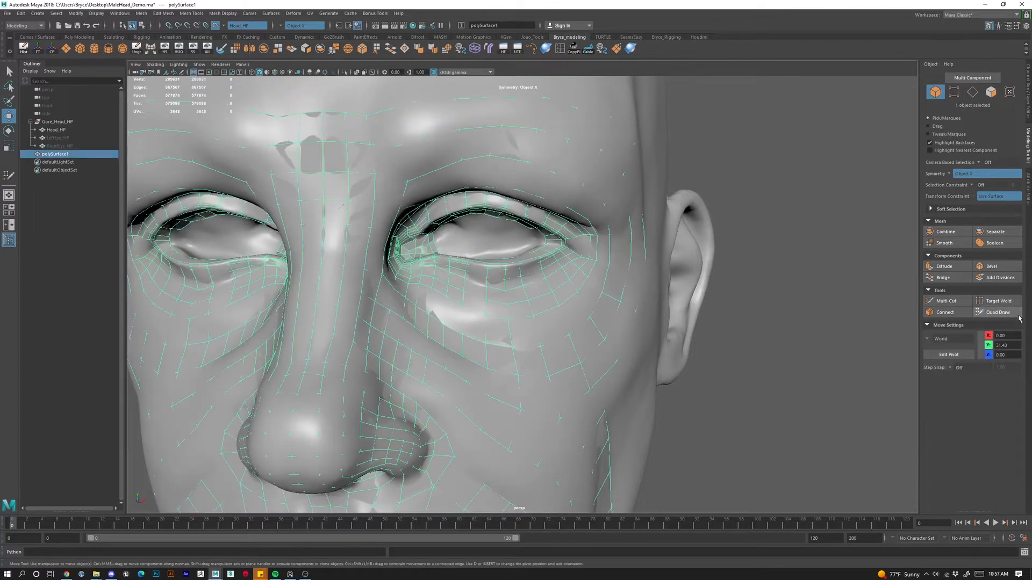
click(997, 312)
Examine the face mesh from the front, side and below, checking the open borders at the forehead, temple, cheek and jaw.
alt+right_drag(887, 333, 589, 325)
alt+drag(589, 325, 618, 317)
alt+right_drag(344, 242, 449, 237)
alt+drag(449, 237, 419, 244)
alt+middle_drag(430, 247, 530, 357)
alt+right_drag(699, 360, 607, 360)
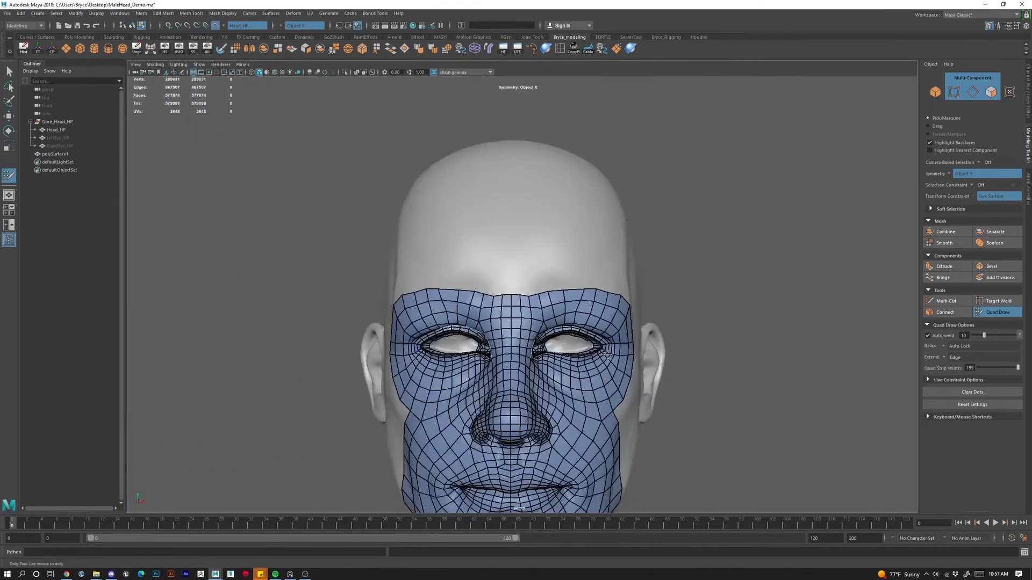
alt+drag(753, 360, 630, 368)
alt+middle_drag(630, 368, 633, 292)
alt+right_drag(634, 292, 726, 357)
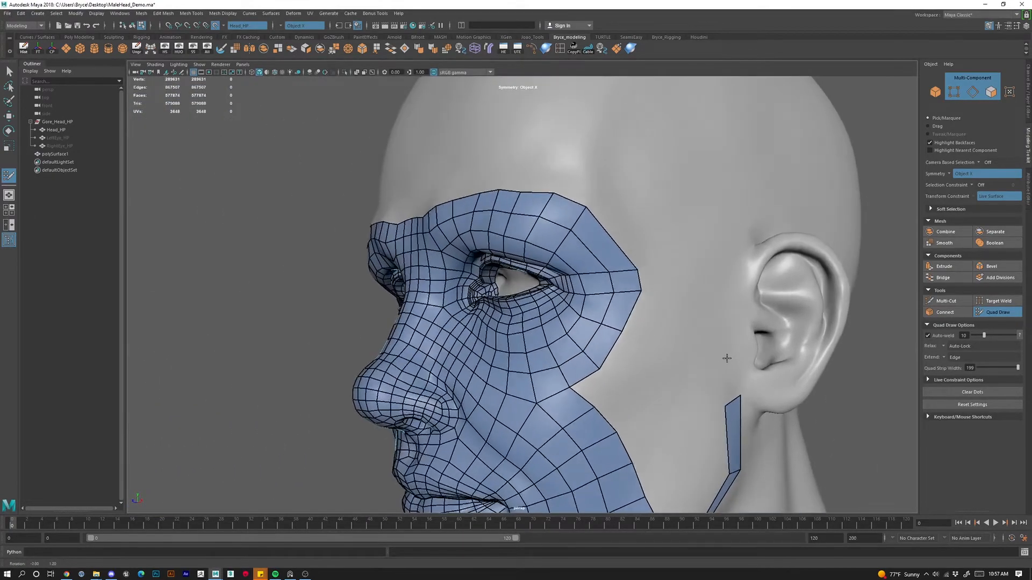
alt+drag(725, 357, 675, 313)
alt+right_drag(675, 314, 586, 255)
alt+drag(586, 263, 612, 331)
alt+middle_drag(612, 332, 577, 308)
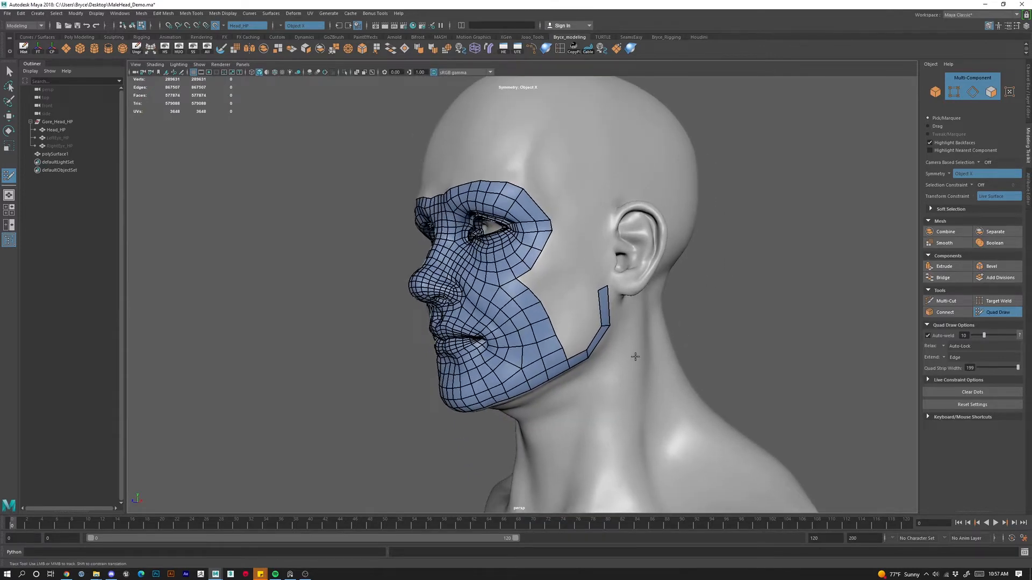
alt+drag(503, 177, 500, 152)
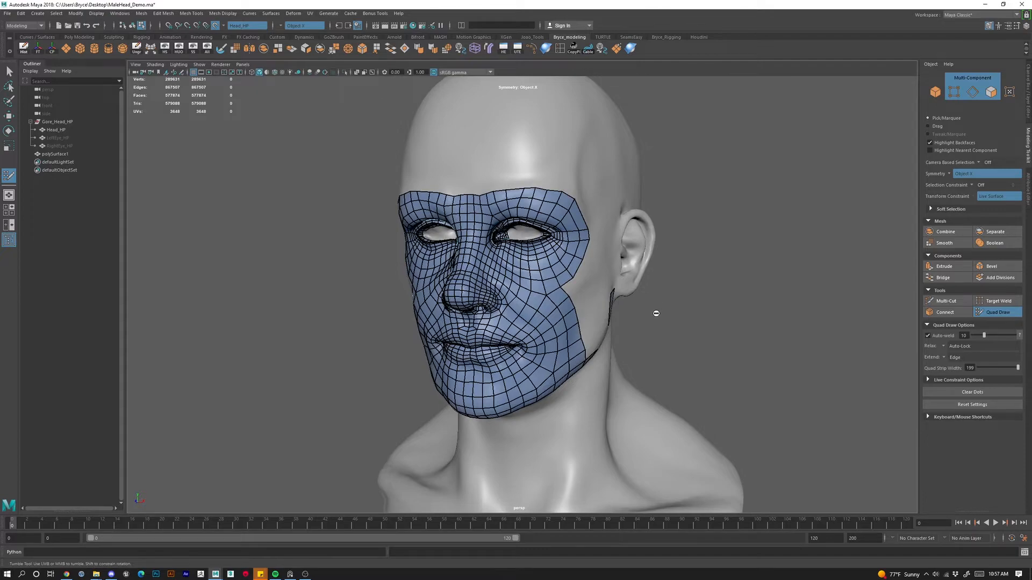
alt+drag(656, 313, 427, 317)
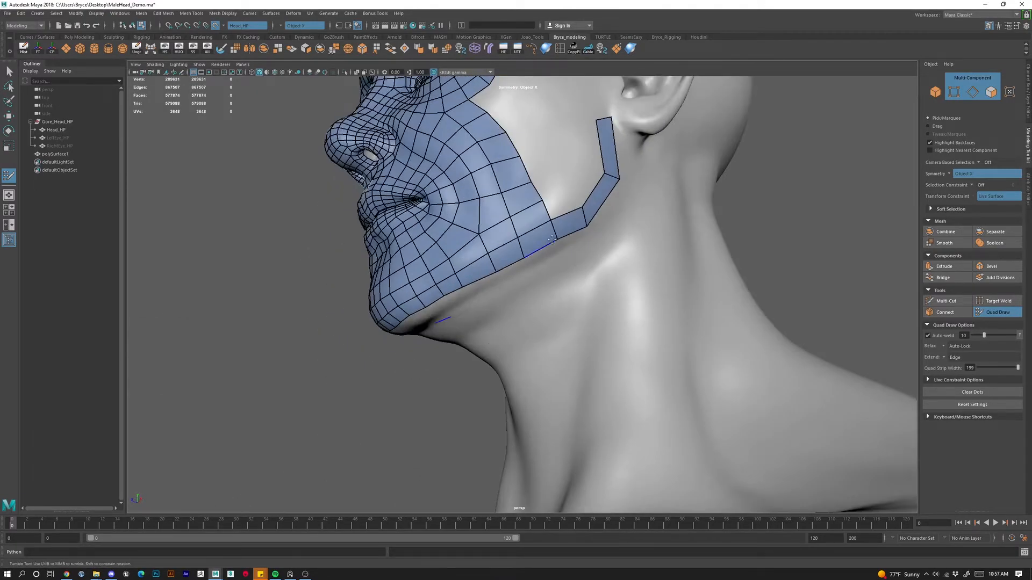
alt+drag(551, 239, 531, 277)
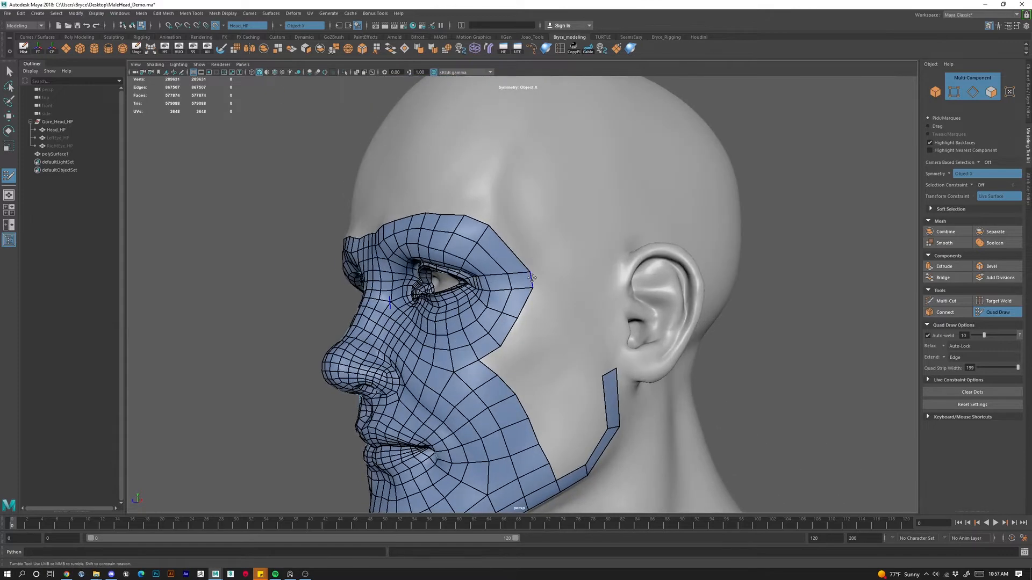
Reposition the border vertices at the outer temple to round out the edge loop around the eye.
scroll(532, 277, up, 4)
alt+middle_drag(508, 283, 536, 263)
mouse_move(520, 282)
alt+mouse_down()
mouse_move(534, 235)
mouse_move(528, 219)
mouse_move(504, 231)
alt+mouse_up()
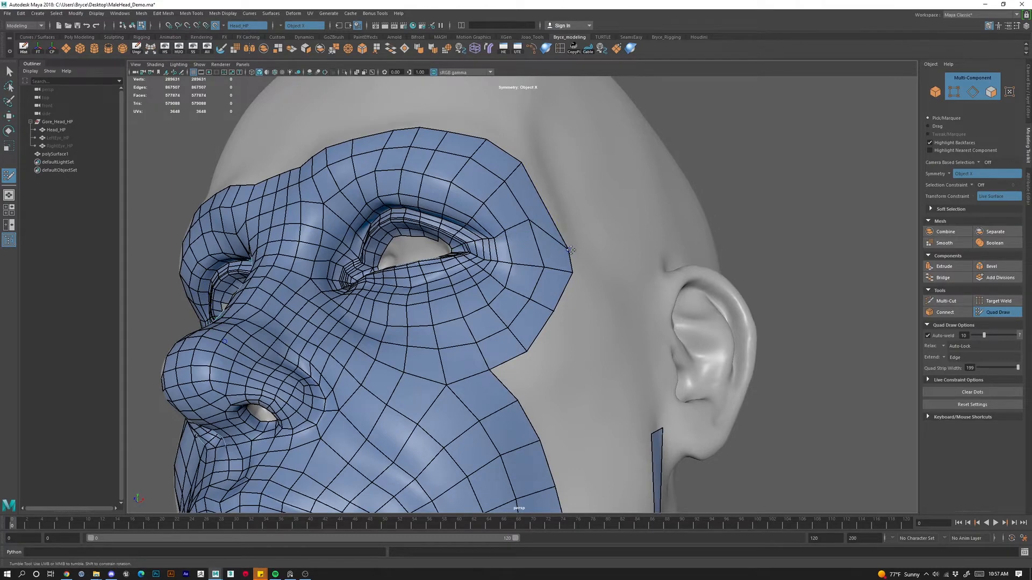
mouse_move(567, 248)
mouse_down()
mouse_move(554, 227)
mouse_move(559, 212)
mouse_up()
alt+drag(584, 317, 559, 299)
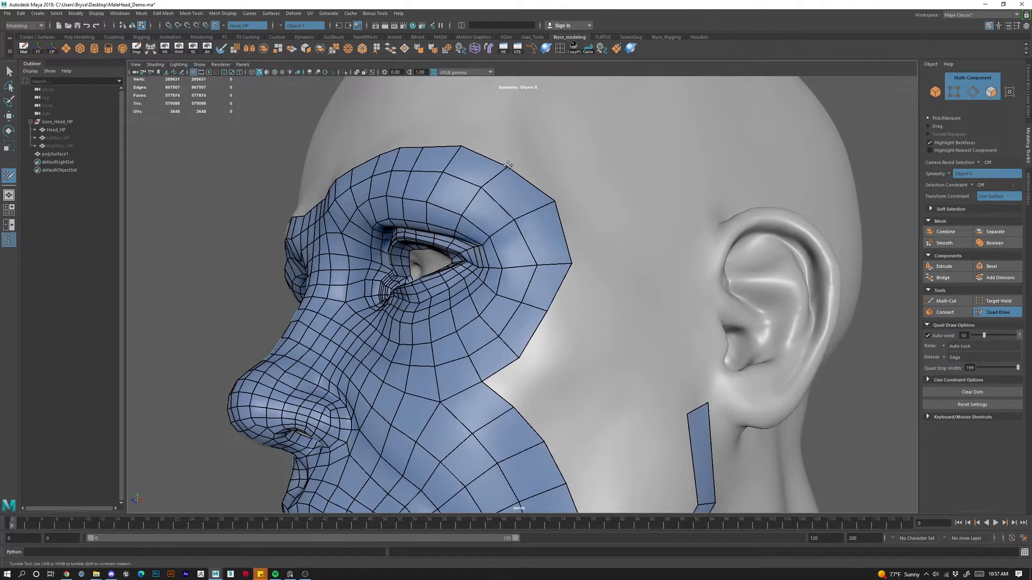
alt+right_drag(574, 300, 543, 326)
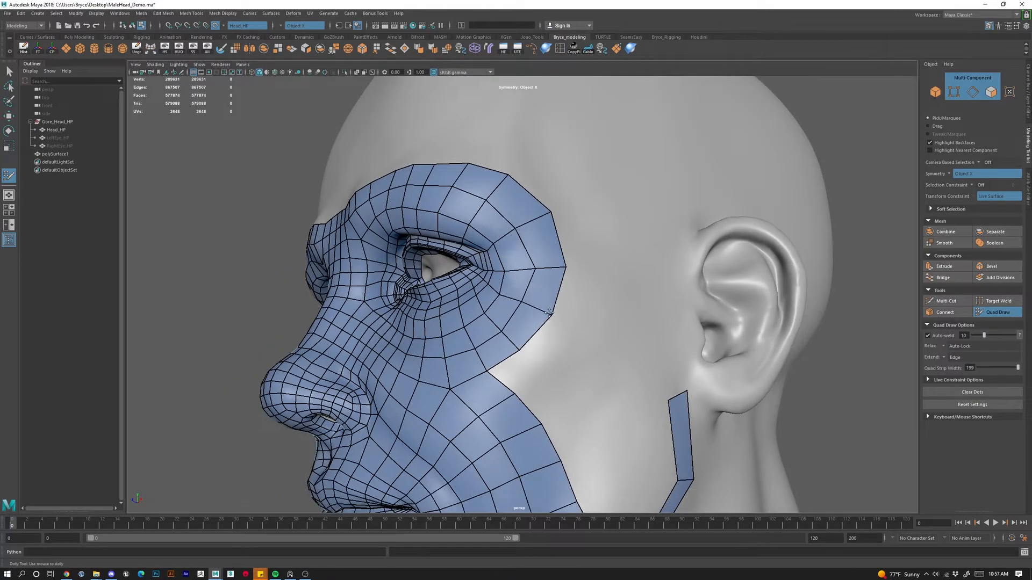
alt+drag(549, 312, 580, 410)
alt+middle_drag(580, 410, 598, 461)
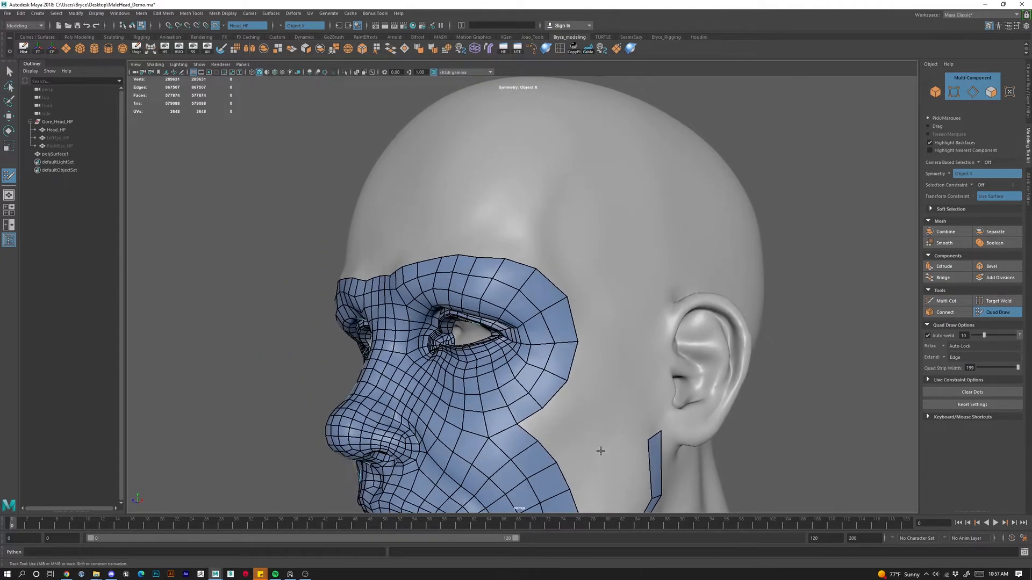
alt+drag(583, 457, 592, 353)
alt+middle_drag(615, 347, 601, 195)
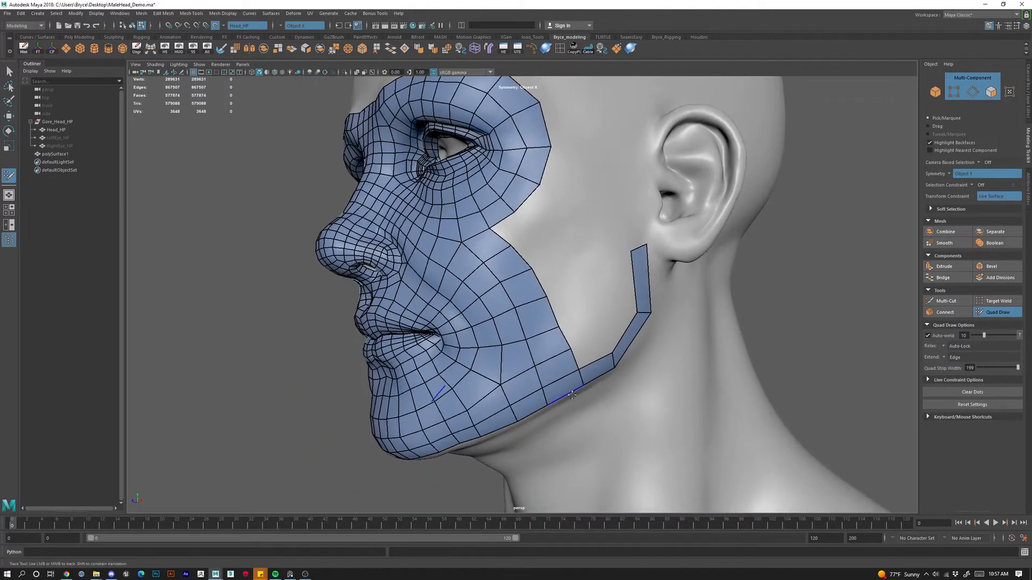
Add a quad above the outer brow and extend the whole brow border upward onto the forehead by one row.
alt+drag(577, 389, 538, 281)
alt+middle_drag(556, 280, 675, 361)
alt+drag(486, 317, 527, 329)
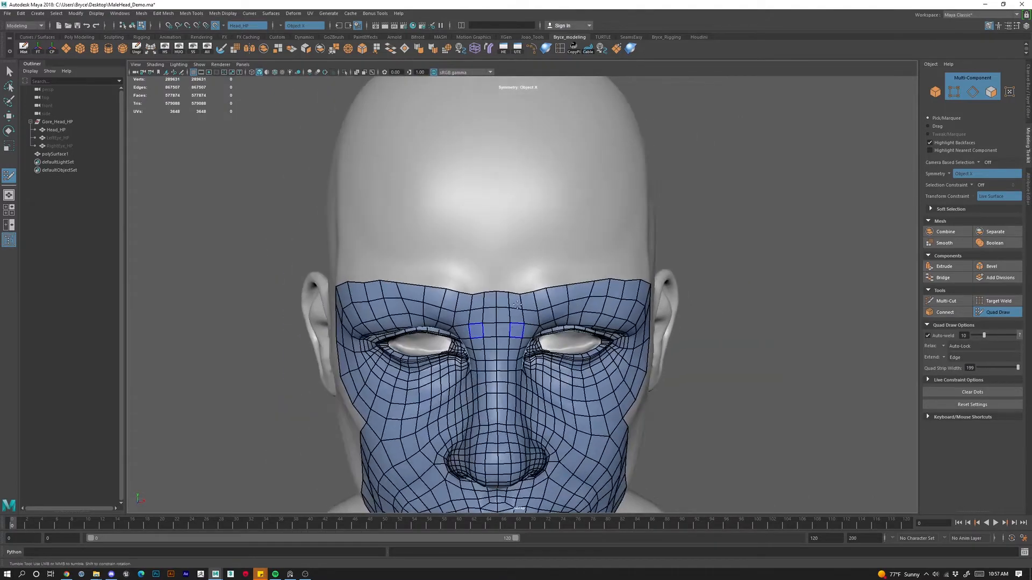
alt+right_drag(481, 328, 511, 306)
alt+drag(597, 258, 728, 281)
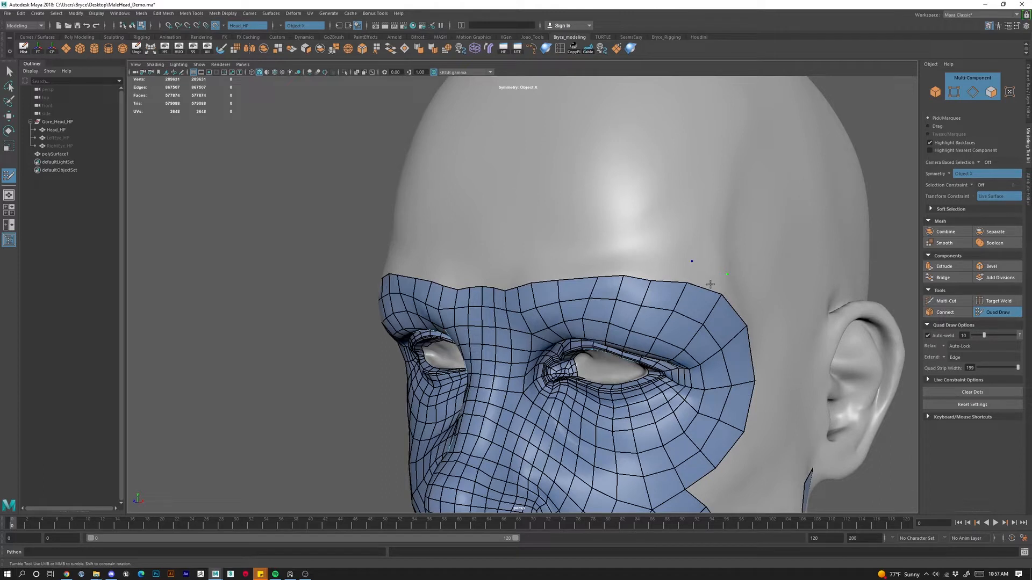
shift+click(710, 283)
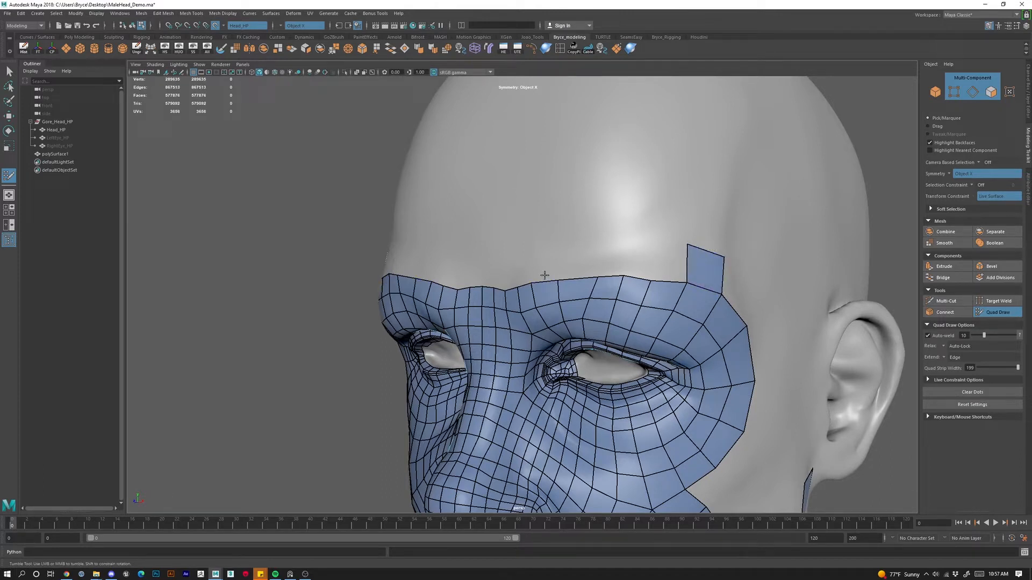
drag(547, 278, 549, 238)
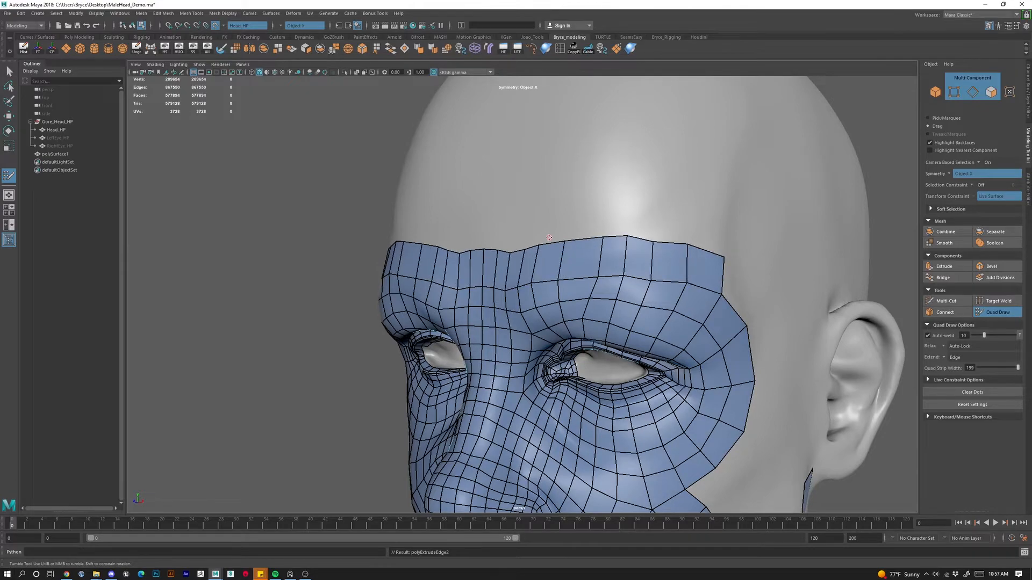
Move the border vertices beside the forehead centerline inward and fill a mirrored pair of quads above them to reduce the upward edge flow.
alt+drag(470, 333, 516, 334)
alt+right_drag(516, 334, 518, 359)
alt+right_drag(493, 287, 489, 419)
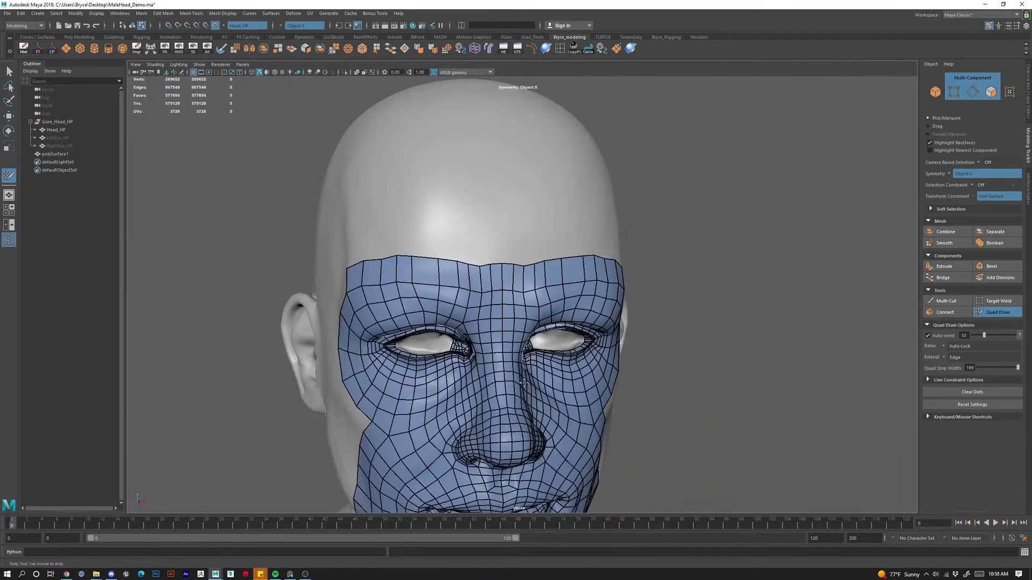
alt+middle_drag(489, 419, 482, 337)
alt+middle_drag(469, 127, 462, 241)
alt+right_drag(462, 241, 453, 229)
alt+middle_drag(452, 195, 482, 353)
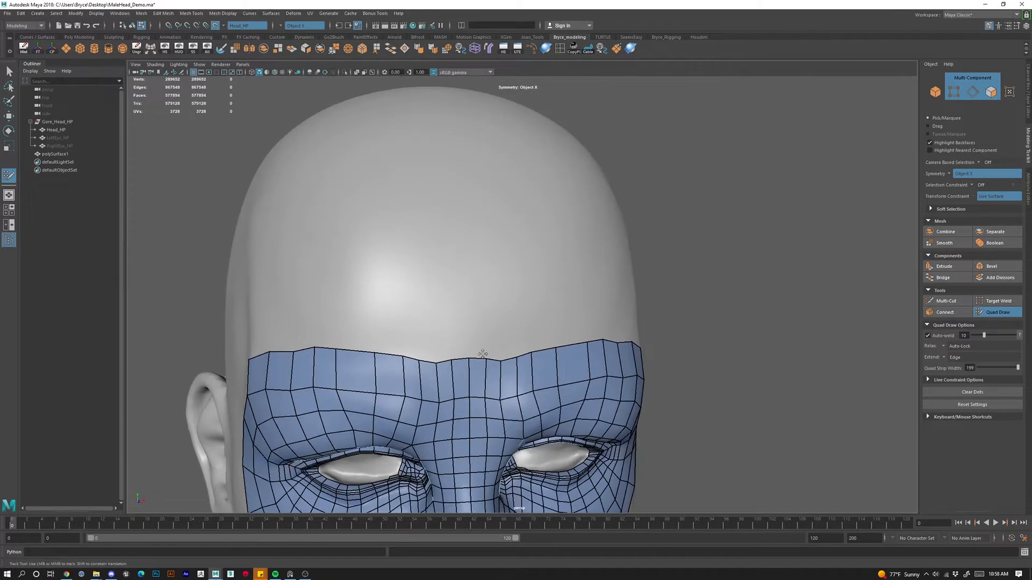
alt+middle_drag(493, 413, 486, 337)
alt+right_drag(486, 336, 421, 295)
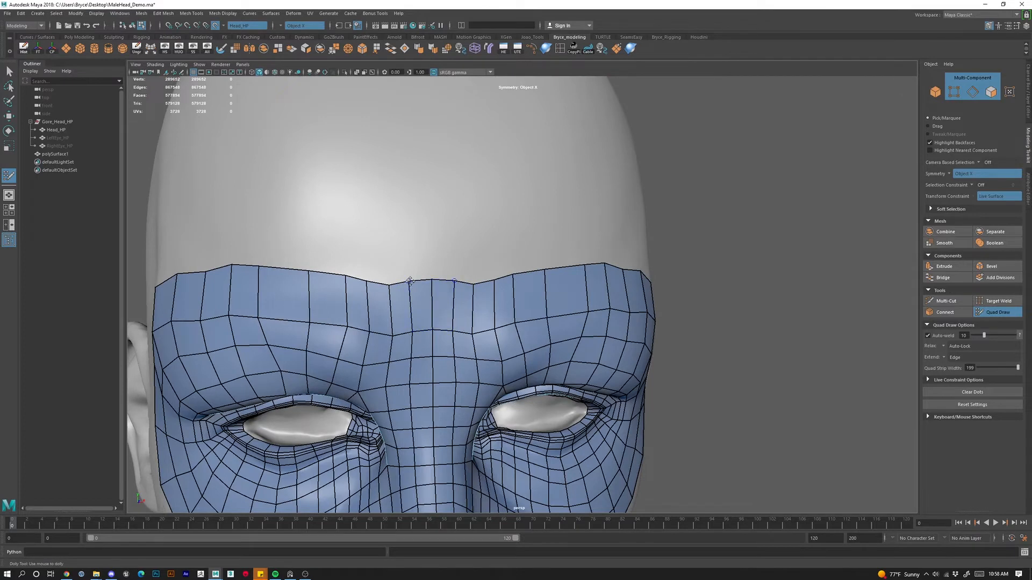
mouse_move(410, 281)
mouse_down()
mouse_move(430, 284)
mouse_move(417, 284)
mouse_up()
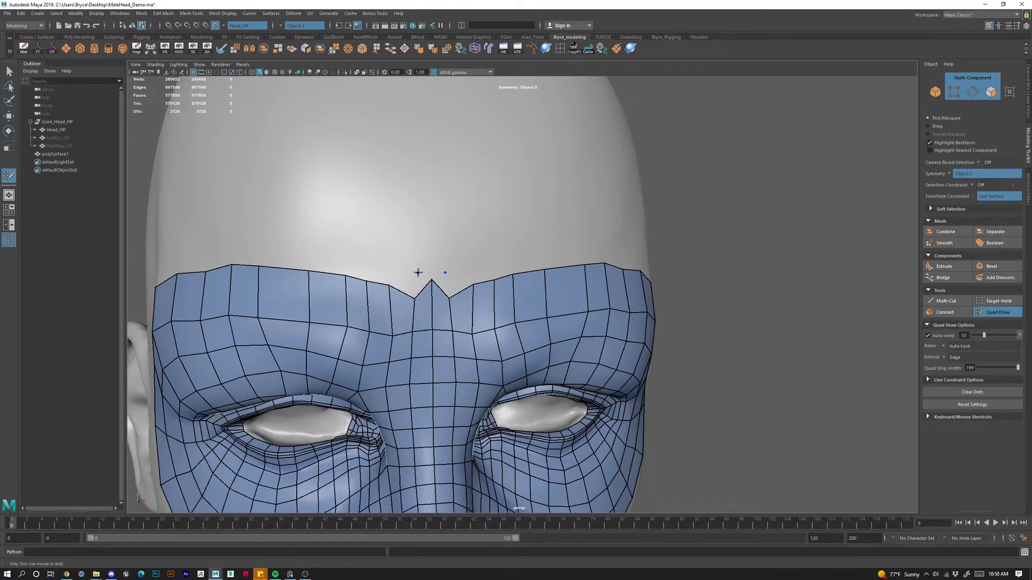
shift+click(418, 272)
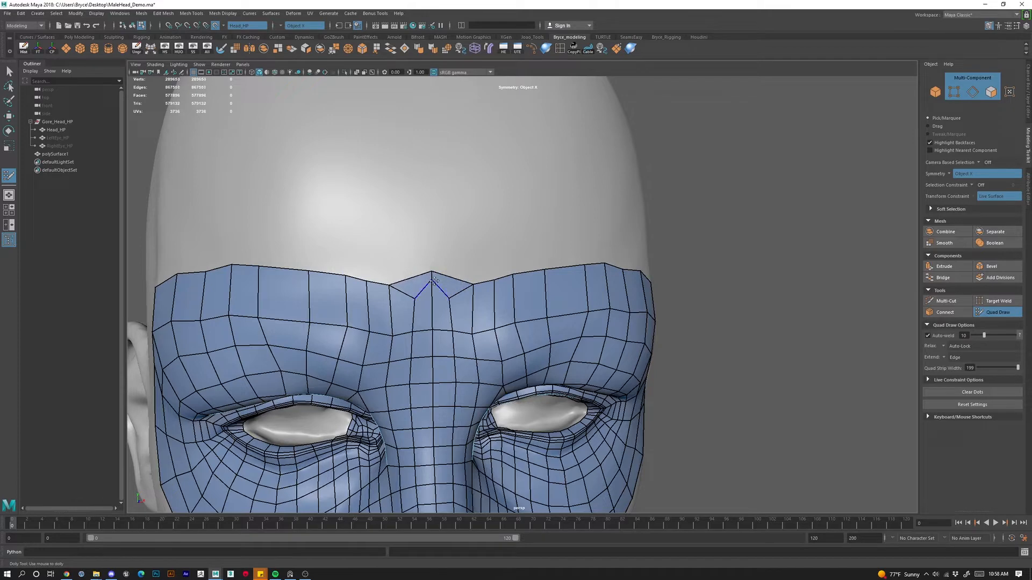
drag(435, 297, 453, 337)
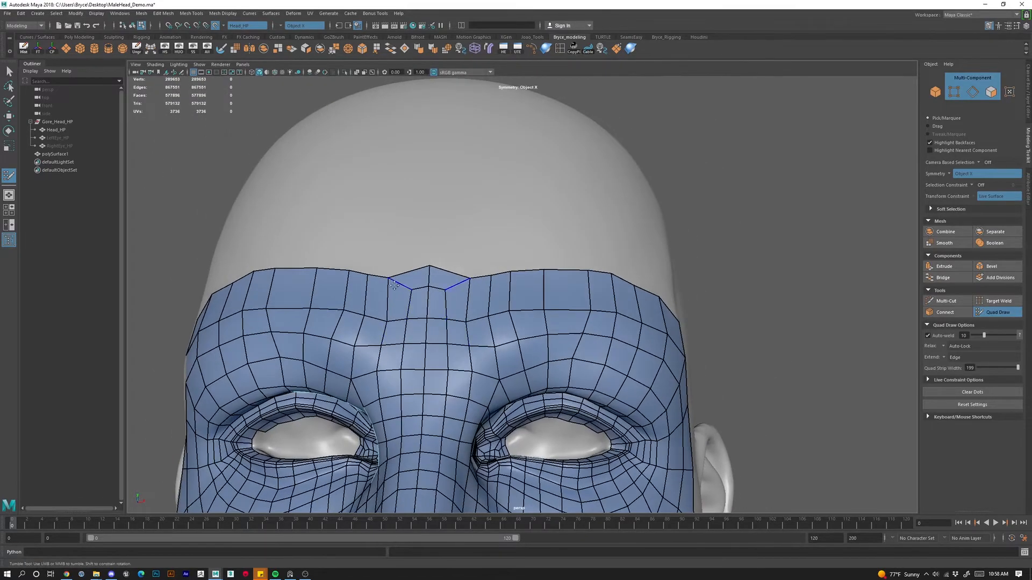
Reposition the forehead border vertices on both sides of the central quads to even out their spacing and height.
mouse_move(394, 286)
mouse_down()
mouse_move(433, 277)
mouse_move(421, 369)
mouse_move(410, 366)
mouse_move(524, 329)
mouse_move(430, 322)
mouse_up()
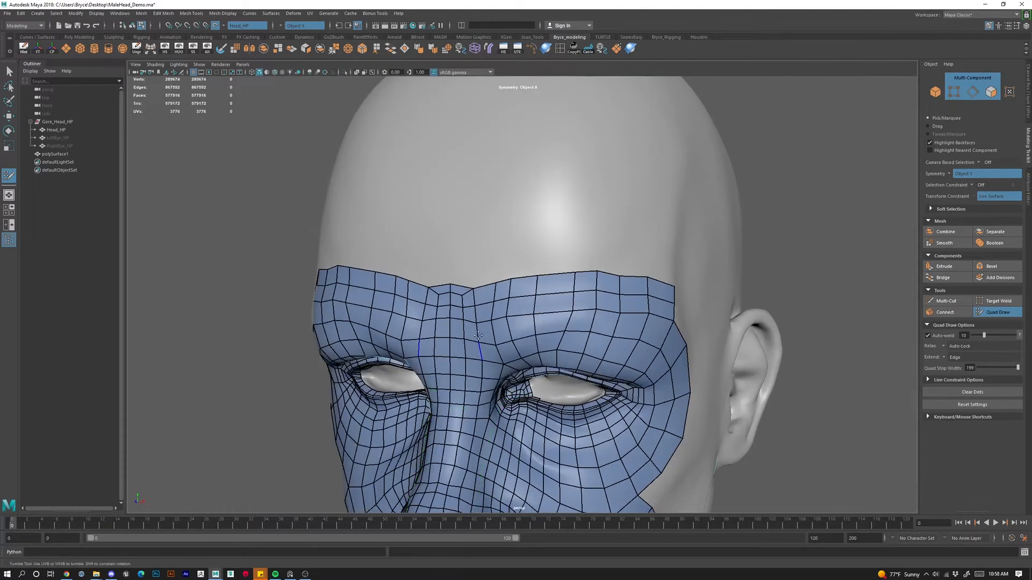
alt+right_drag(430, 321, 453, 311)
drag(405, 288, 408, 265)
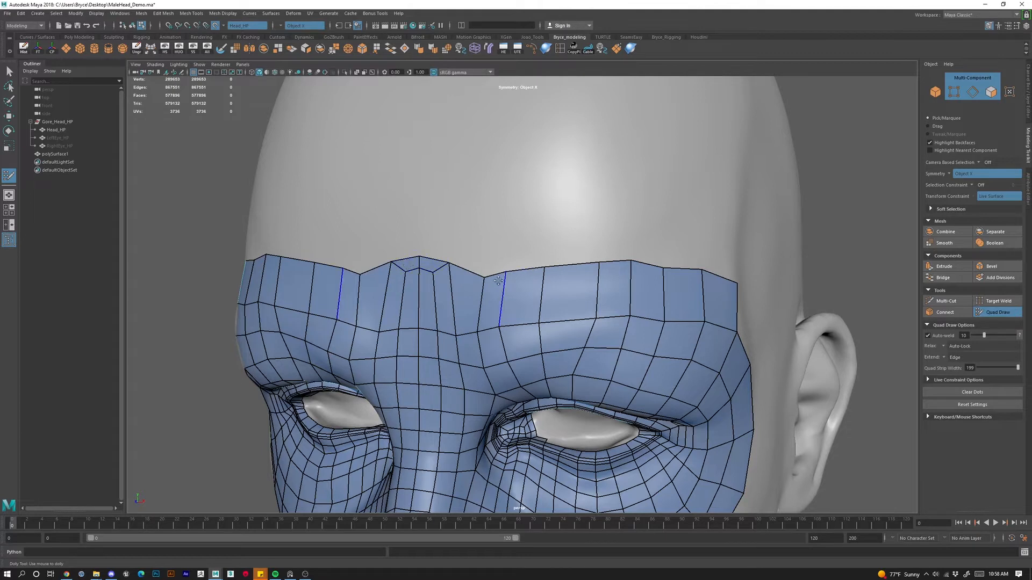
drag(494, 275, 580, 252)
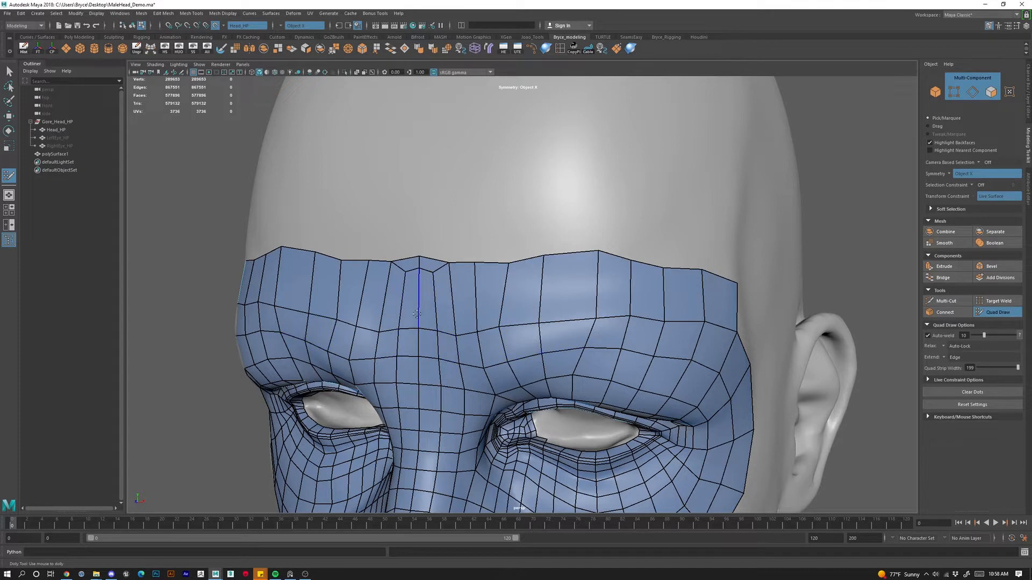
drag(595, 252, 550, 260)
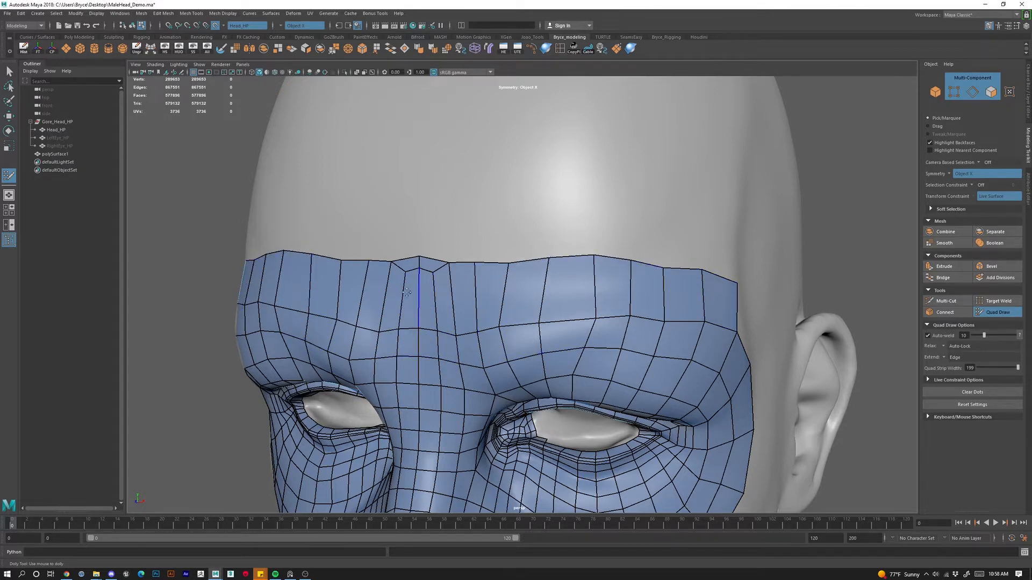
Adjust the vertices above the outer brow and pull the outer forehead border higher and further back toward the temple.
alt+drag(665, 288, 682, 285)
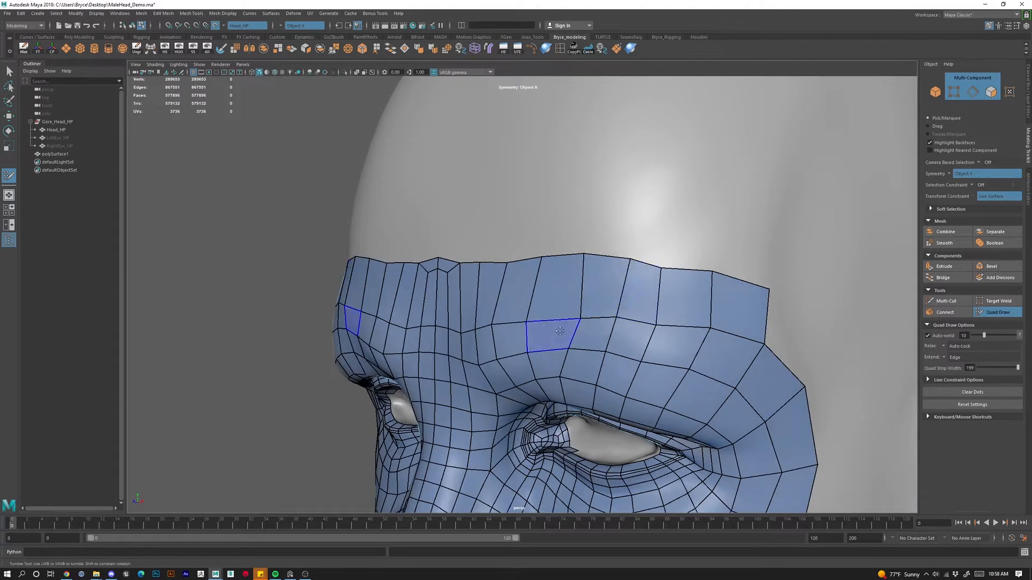
drag(580, 318, 570, 317)
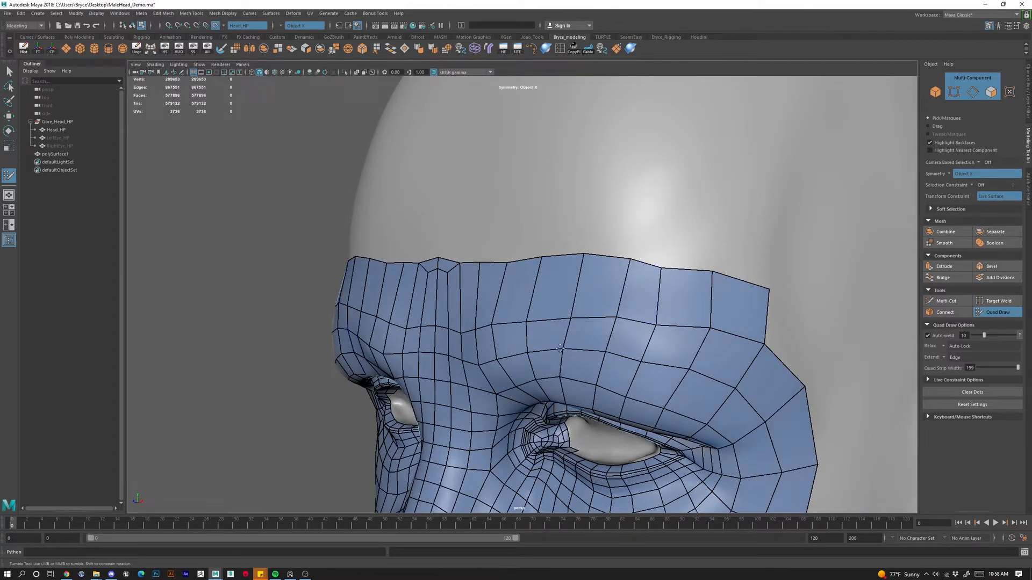
mouse_move(660, 267)
mouse_down()
mouse_move(805, 311)
mouse_move(798, 238)
mouse_move(773, 264)
mouse_move(678, 254)
mouse_move(689, 241)
mouse_up()
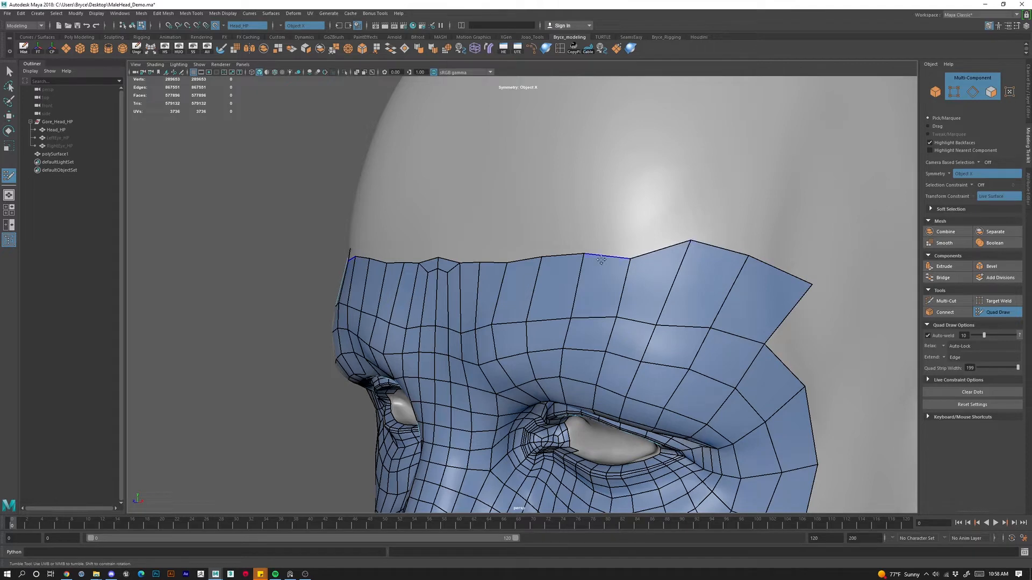
mouse_move(600, 260)
mouse_down()
mouse_move(607, 235)
mouse_move(634, 380)
mouse_move(524, 242)
mouse_up()
alt+drag(463, 281, 371, 276)
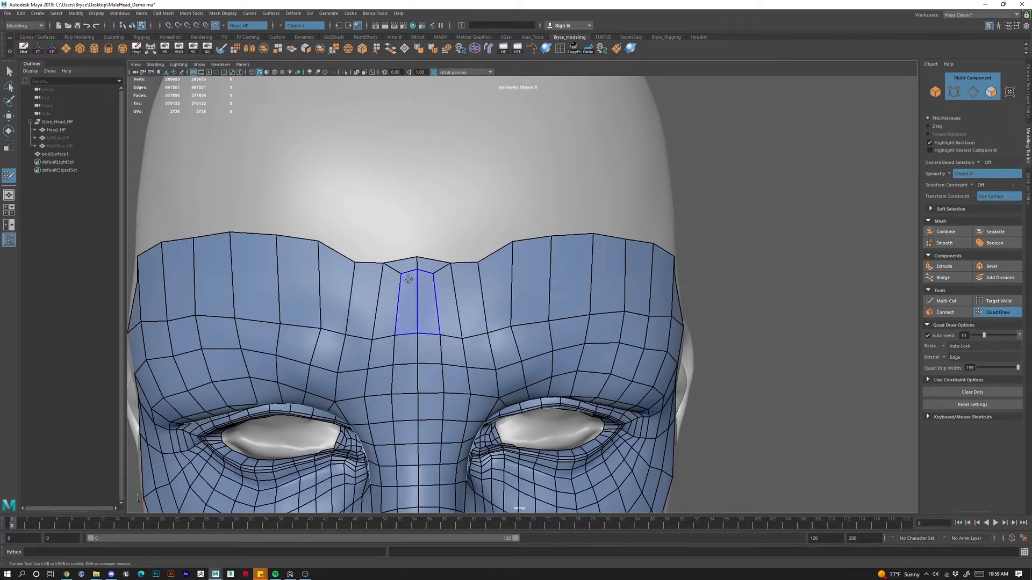
mouse_move(402, 274)
mouse_down()
mouse_move(360, 257)
mouse_move(418, 235)
mouse_up()
shift+click(388, 258)
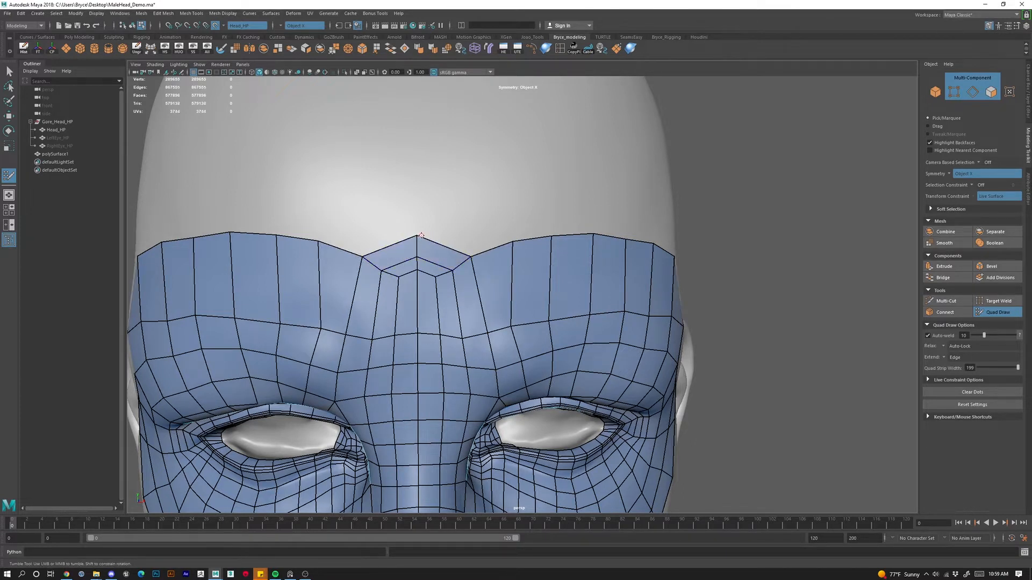
drag(417, 271, 399, 291)
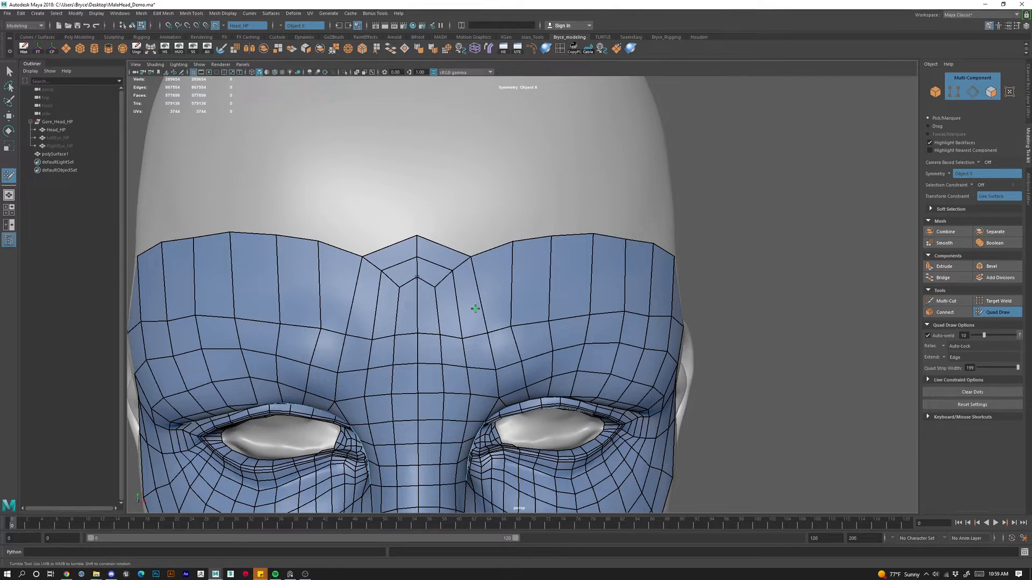
key(ctrl+z)
key(ctrl+z)
key(ctrl+z)
key(ctrl+z)
key(ctrl+z)
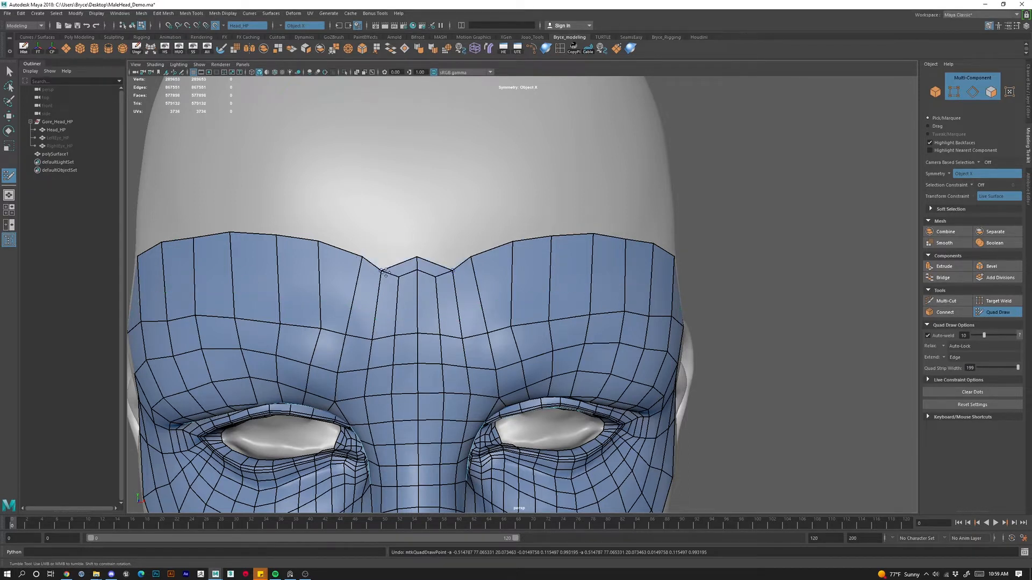
Raise the border vertices at the forehead center and insert a horizontal edge loop through the tall forehead row.
drag(360, 259, 360, 244)
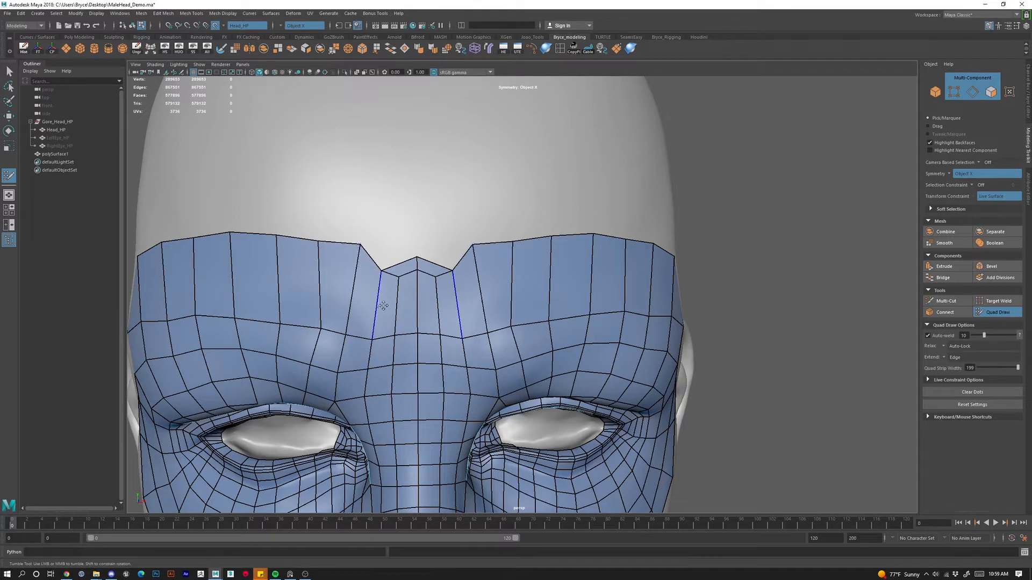
drag(409, 263, 408, 245)
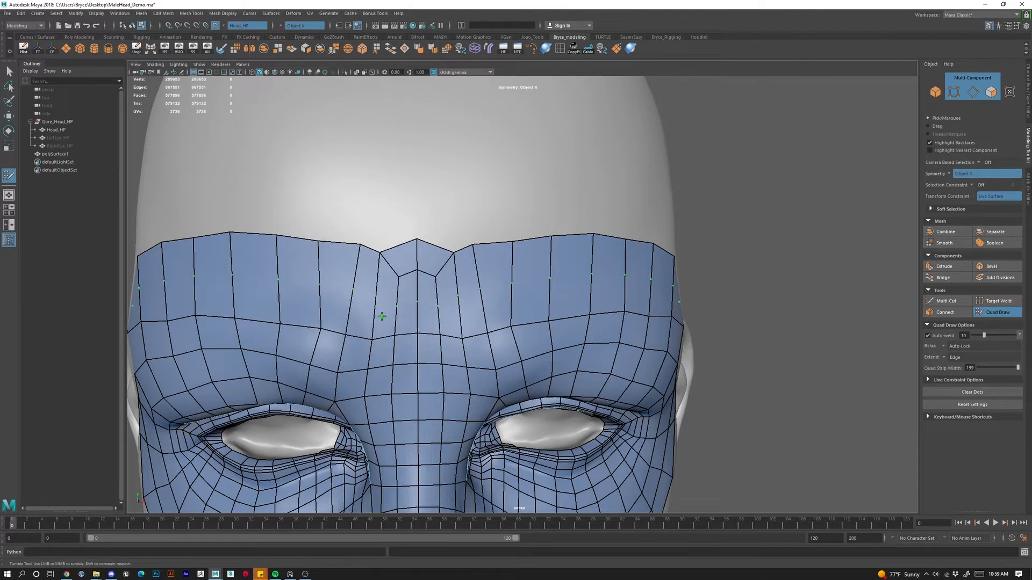
ctrl+click(591, 277)
Pull the stretched corner vertices at the temple end of the forehead rows inward to square up the outer quads.
alt+right_drag(581, 327, 638, 429)
alt+drag(639, 430, 567, 416)
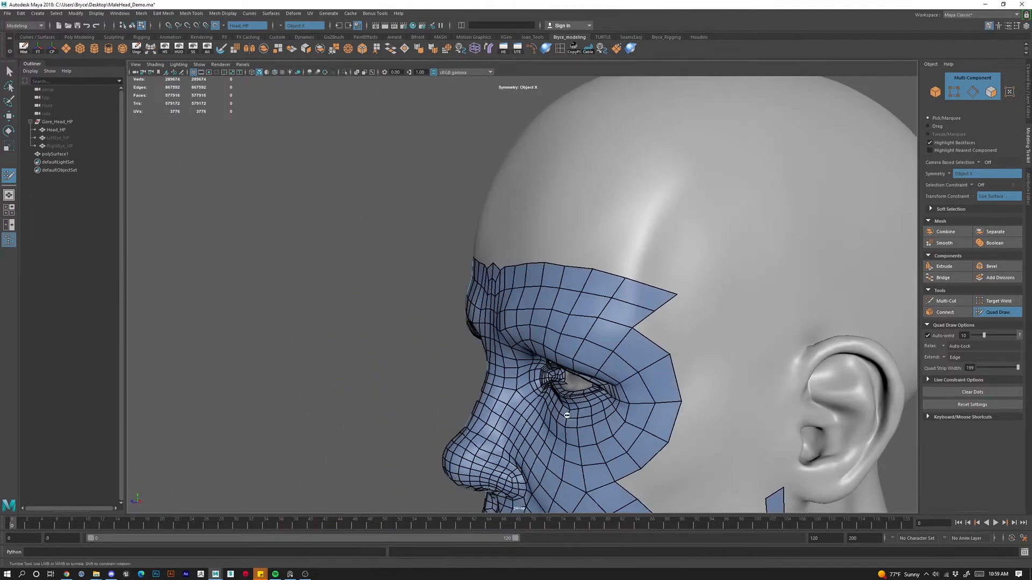
drag(681, 295, 664, 276)
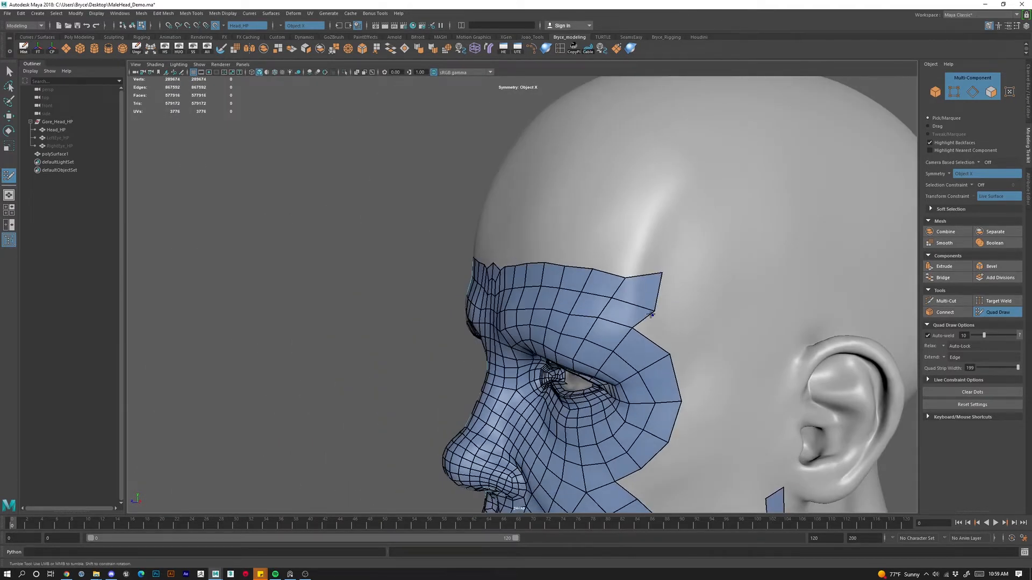
drag(656, 313, 643, 312)
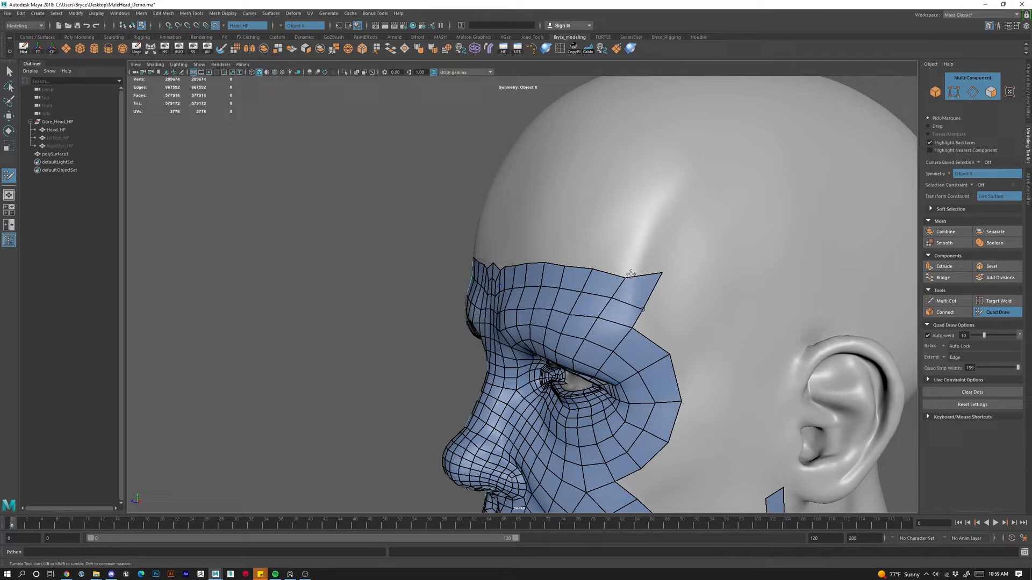
drag(662, 270, 656, 290)
Fill a second mirrored pair of quads above the forehead's central quads and reposition the border vertices beside them.
alt+drag(574, 321, 693, 322)
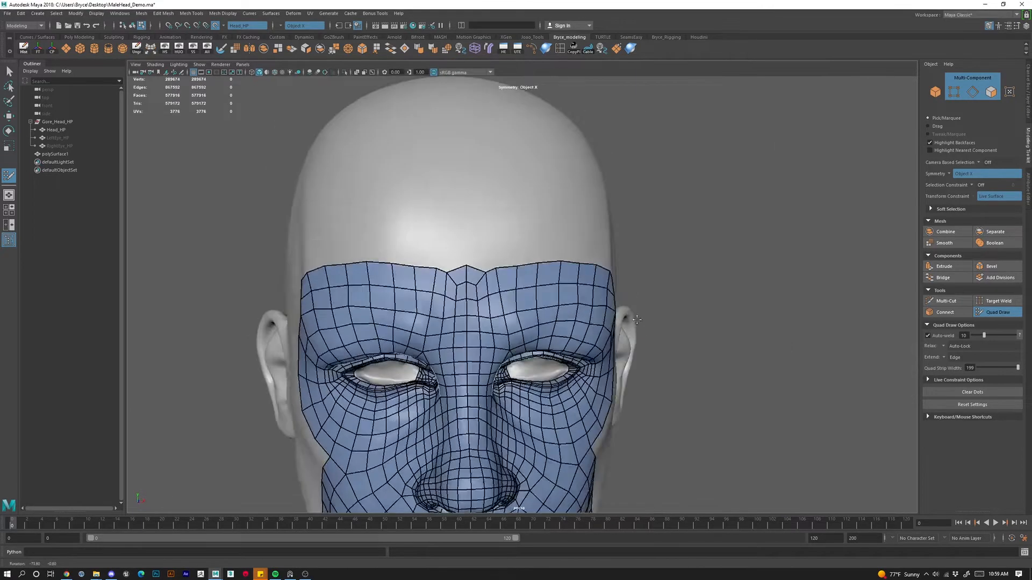
alt+right_drag(543, 317, 452, 313)
alt+right_drag(365, 321, 416, 328)
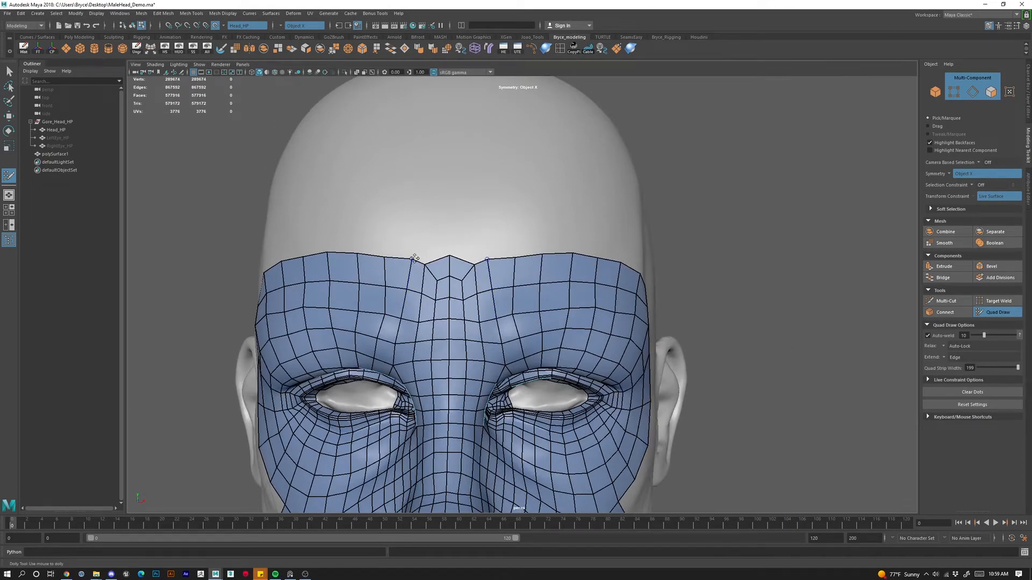
drag(412, 259, 411, 264)
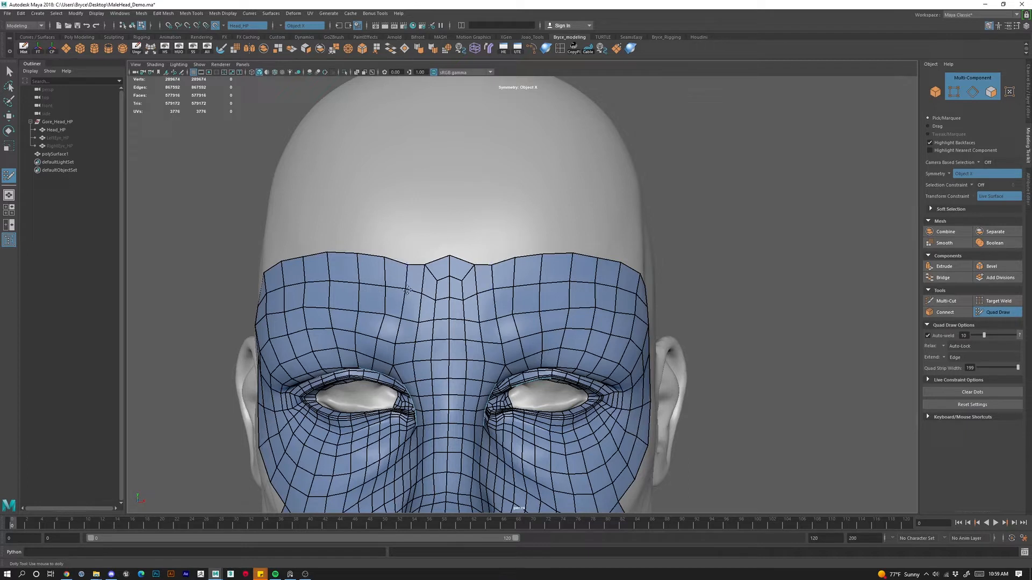
click(428, 243)
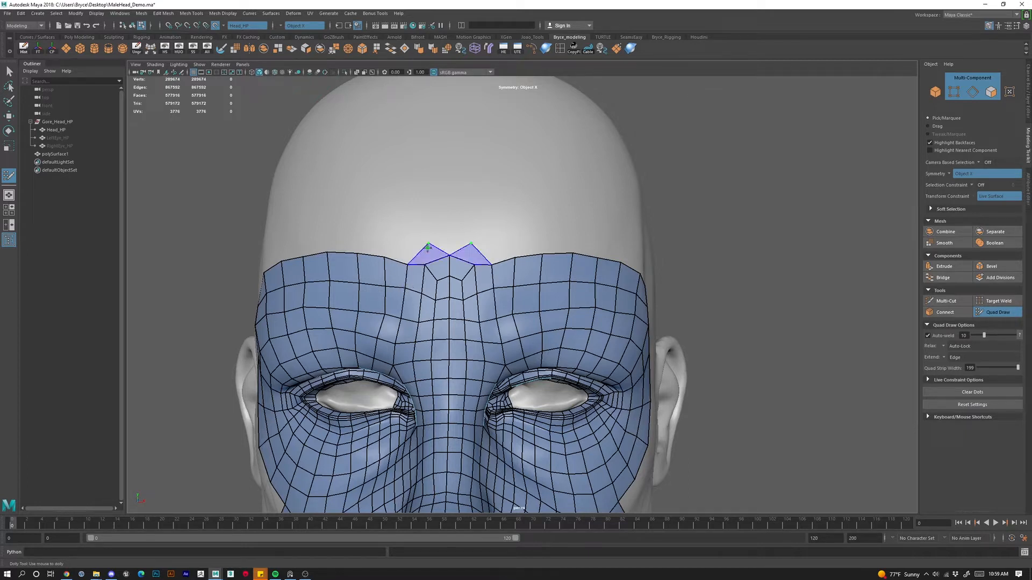
shift+click(427, 254)
mouse_move(428, 243)
mouse_down()
mouse_move(456, 236)
mouse_move(408, 252)
mouse_up()
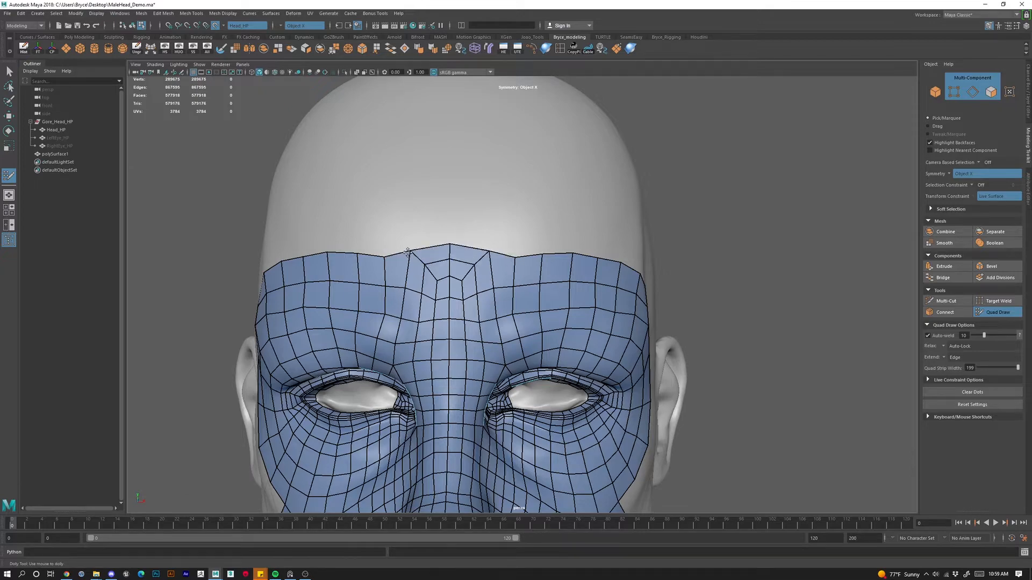
Level the upper forehead border by adjusting its vertices beside the center, and check the mesh from several angles.
alt+drag(486, 276, 536, 371)
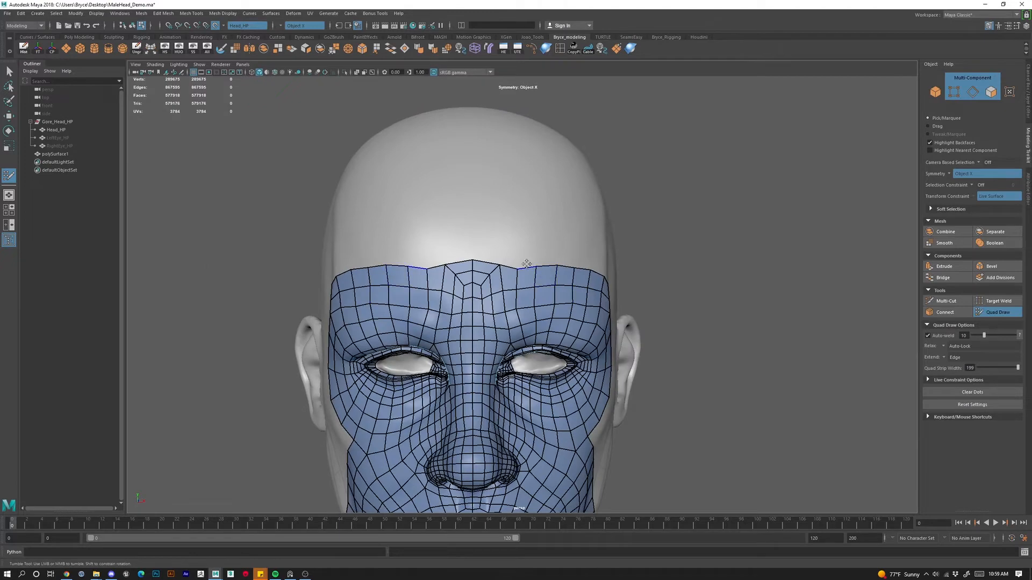
drag(526, 268, 527, 264)
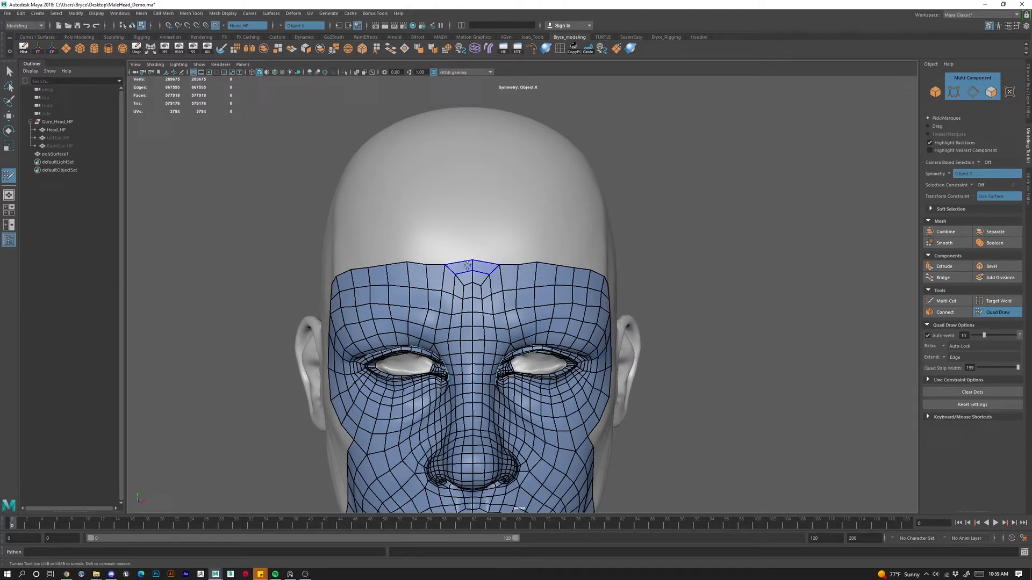
drag(442, 264, 624, 425)
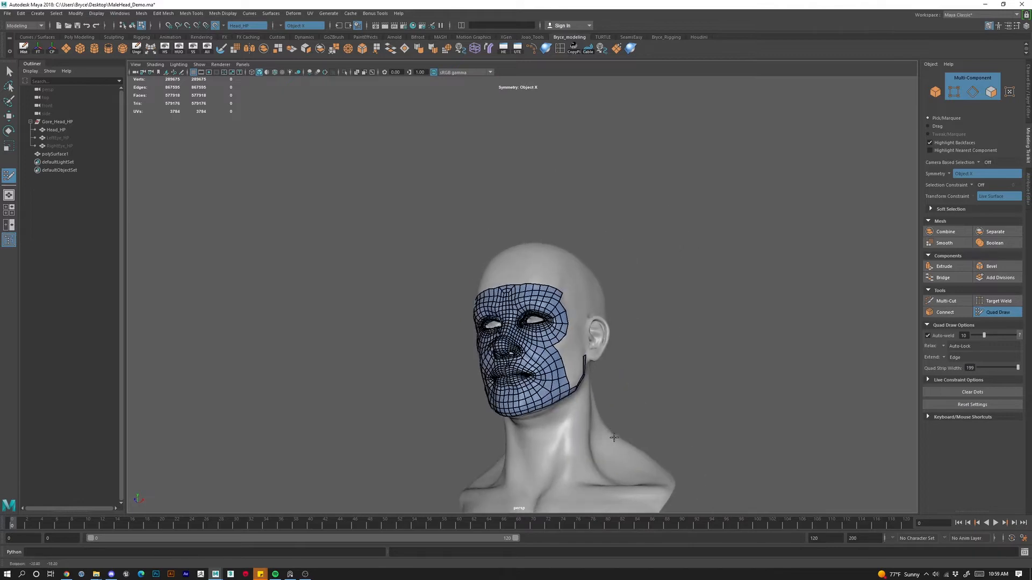
alt+right_drag(537, 344, 593, 325)
alt+drag(594, 325, 653, 357)
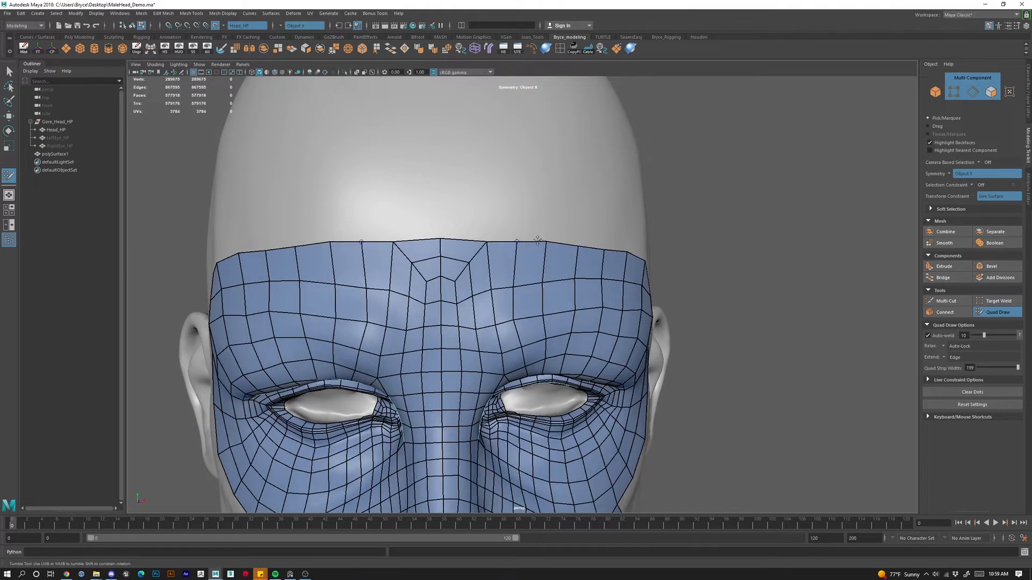
Nudge the upper border vertices on both sides of the forehead center to smooth the border line.
drag(518, 242, 514, 241)
alt+drag(550, 292, 353, 306)
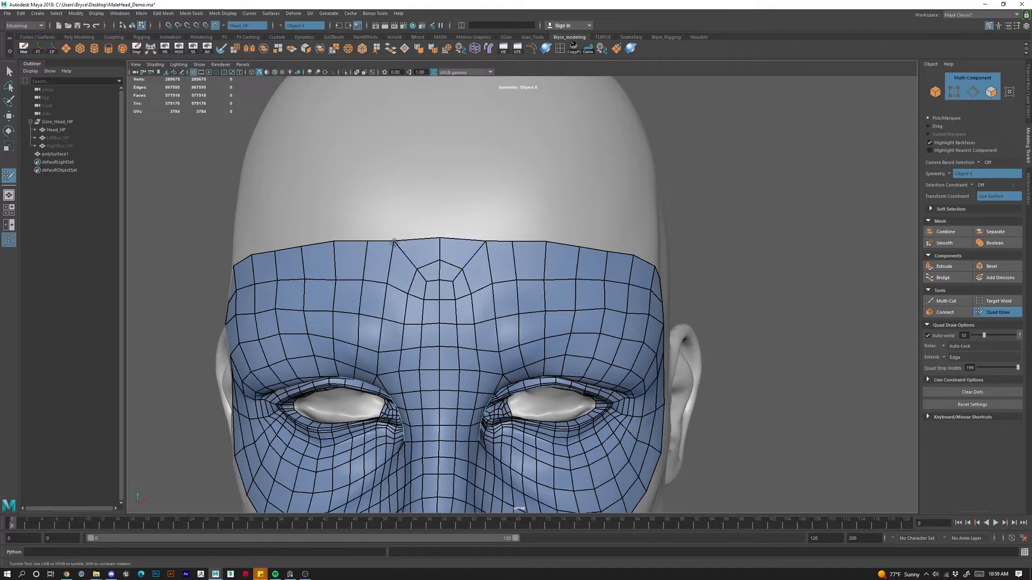
drag(394, 243, 440, 239)
Pull in the pointed temple vertex, fill the stepped temple corner with two quads, and square up the vertices around them.
alt+drag(562, 259, 602, 244)
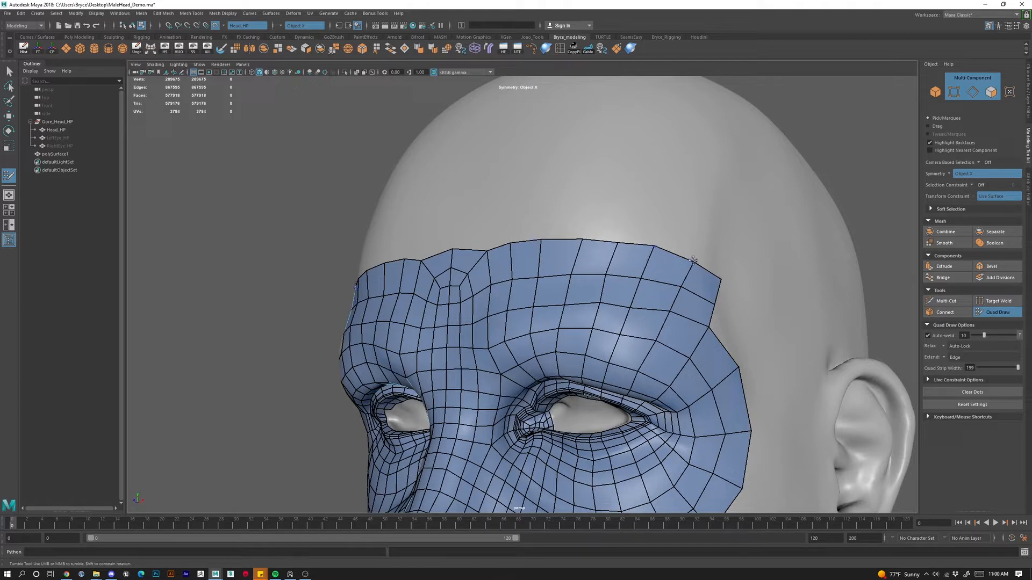
alt+drag(726, 230, 643, 275)
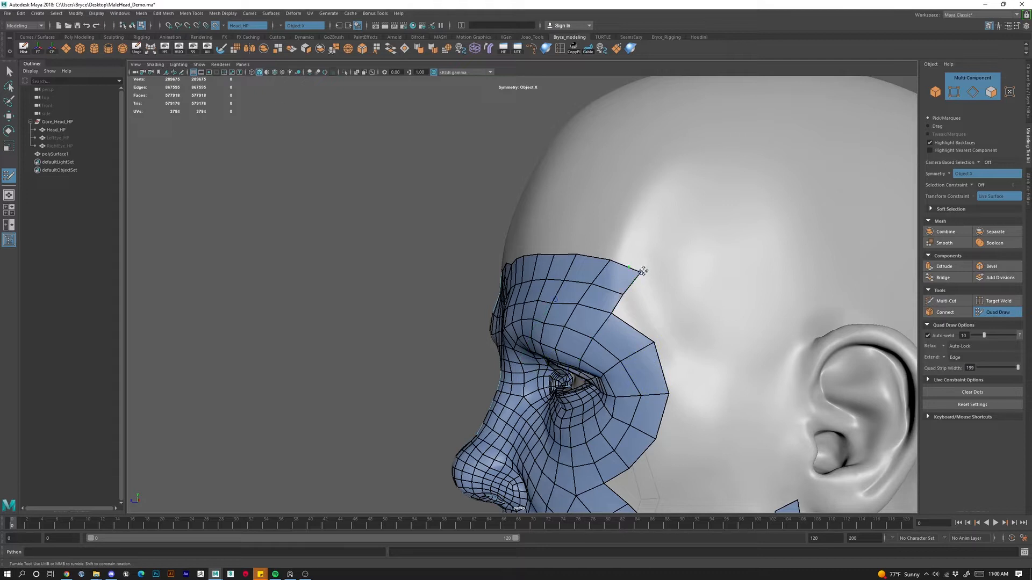
mouse_move(641, 272)
mouse_down()
mouse_move(631, 267)
mouse_move(622, 293)
mouse_up()
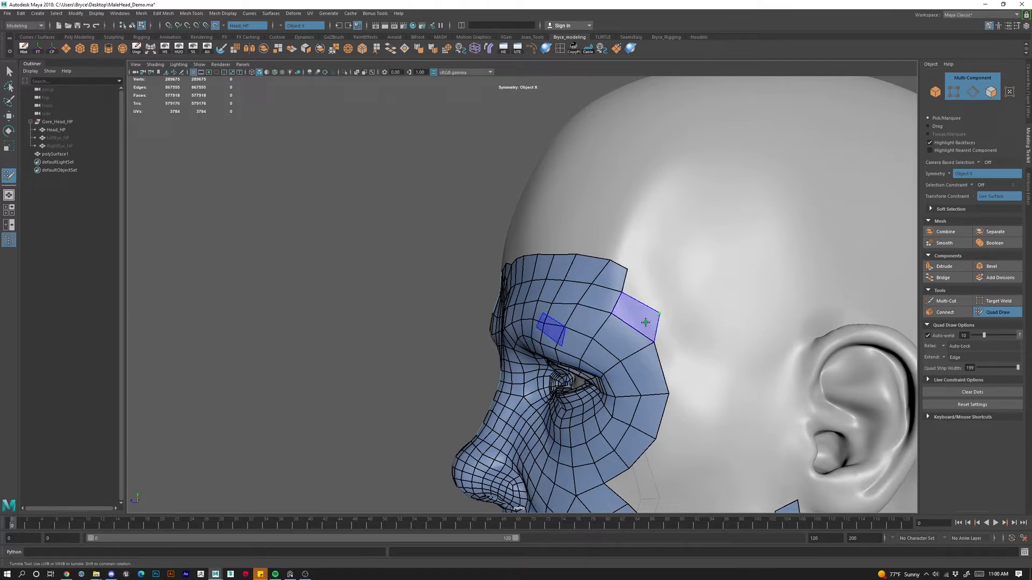
click(662, 266)
shift+click(662, 265)
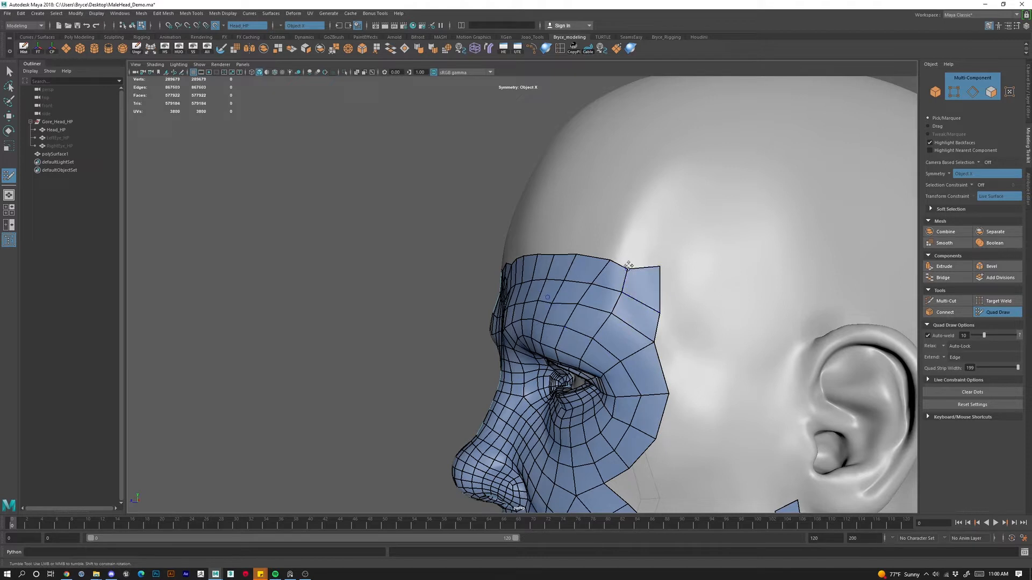
drag(627, 268, 629, 259)
mouse_move(623, 292)
mouse_down()
mouse_move(616, 253)
mouse_move(625, 252)
mouse_up()
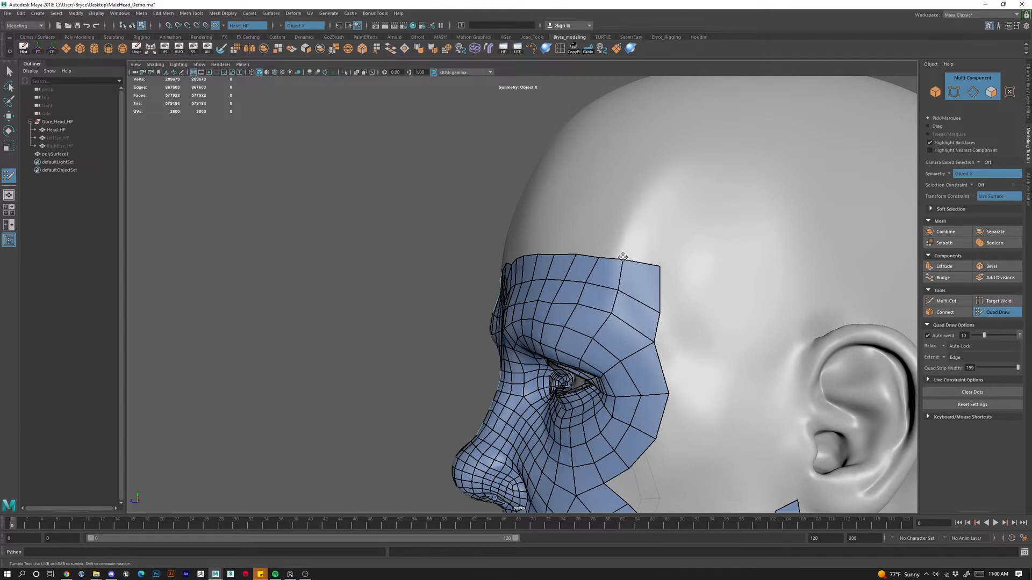
Extend the forehead upward with new quads, filling the central pair, and insert a horizontal edge loop through the tall row.
scroll(627, 317, down, 5)
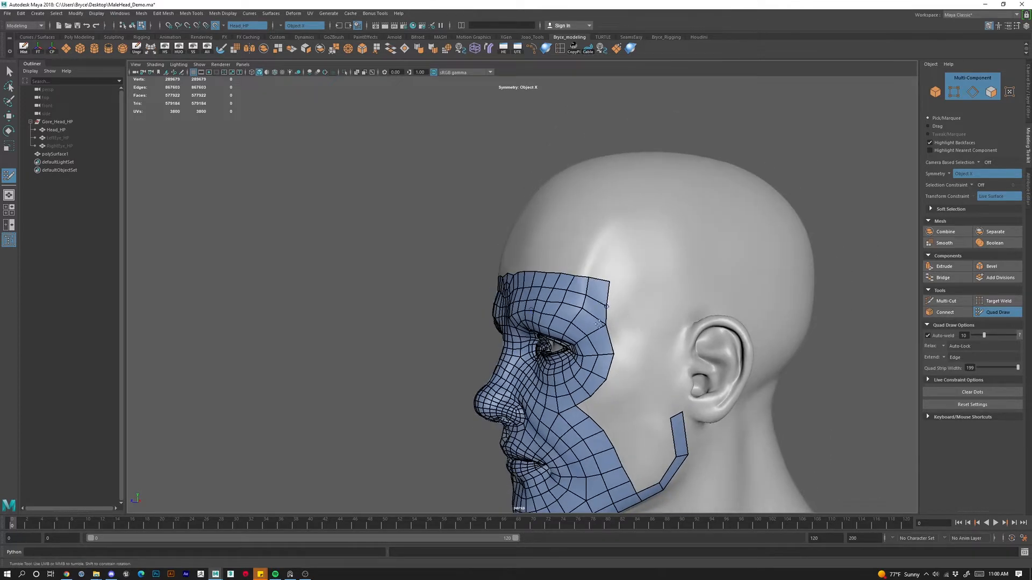
alt+drag(606, 306, 675, 325)
alt+right_drag(683, 354, 542, 118)
mouse_move(516, 97)
alt+mouse_down()
mouse_move(592, 136)
mouse_move(586, 106)
mouse_move(511, 189)
mouse_move(570, 231)
mouse_move(542, 269)
mouse_move(556, 216)
alt+mouse_up()
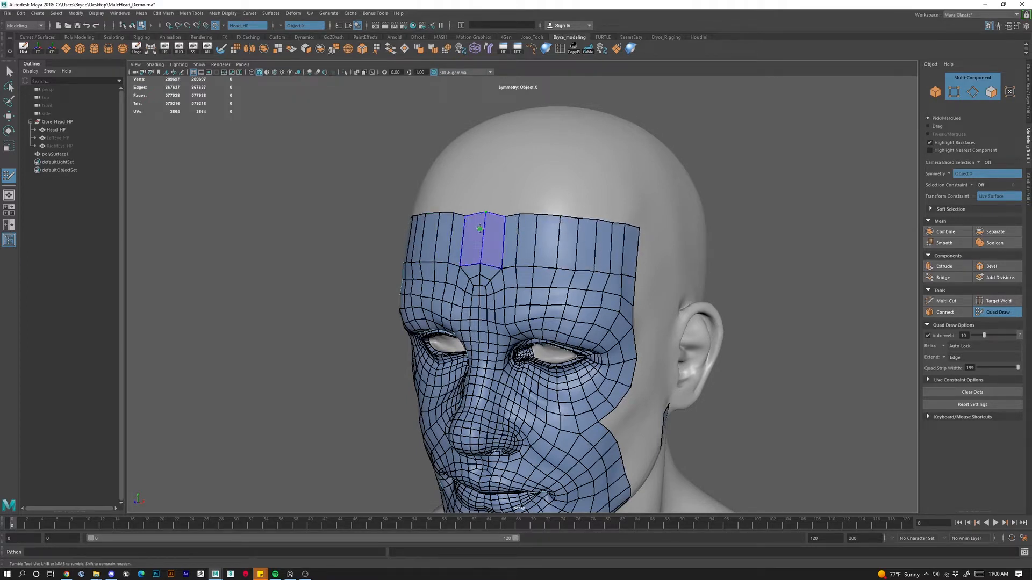
shift+click(490, 235)
drag(486, 213, 485, 218)
ctrl+click(594, 246)
mouse_move(601, 297)
alt+mouse_down()
mouse_move(537, 284)
mouse_move(516, 202)
mouse_move(528, 212)
mouse_move(529, 174)
alt+mouse_up()
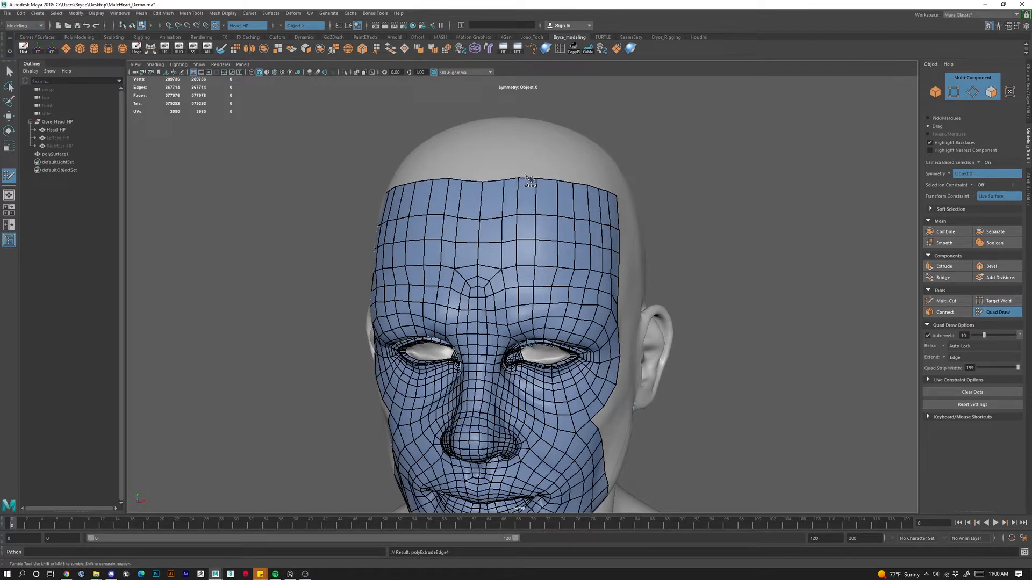
Even out the vertex spacing across the upper forehead rows and along their top border.
alt+drag(721, 325, 500, 251)
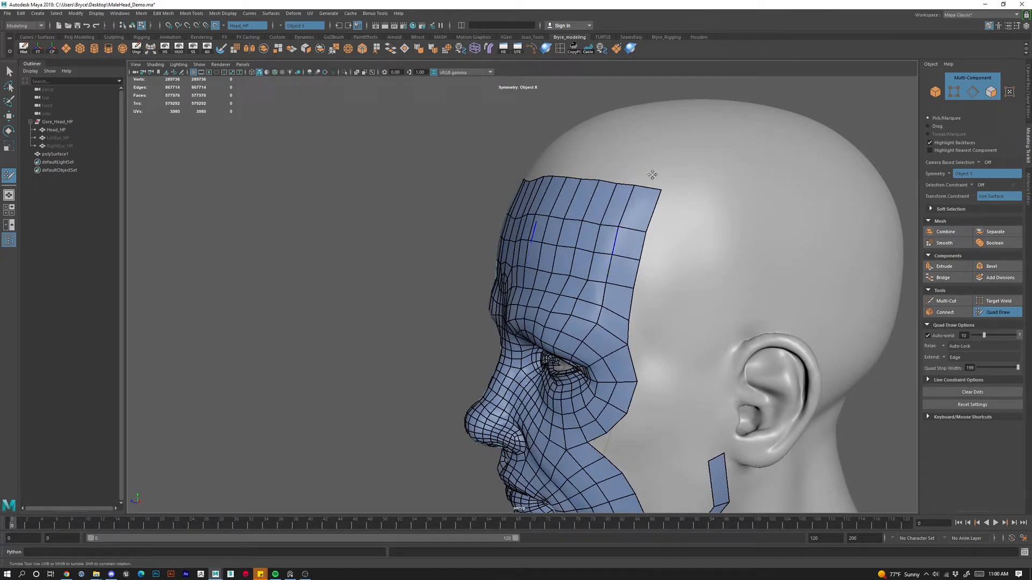
alt+drag(640, 258, 539, 285)
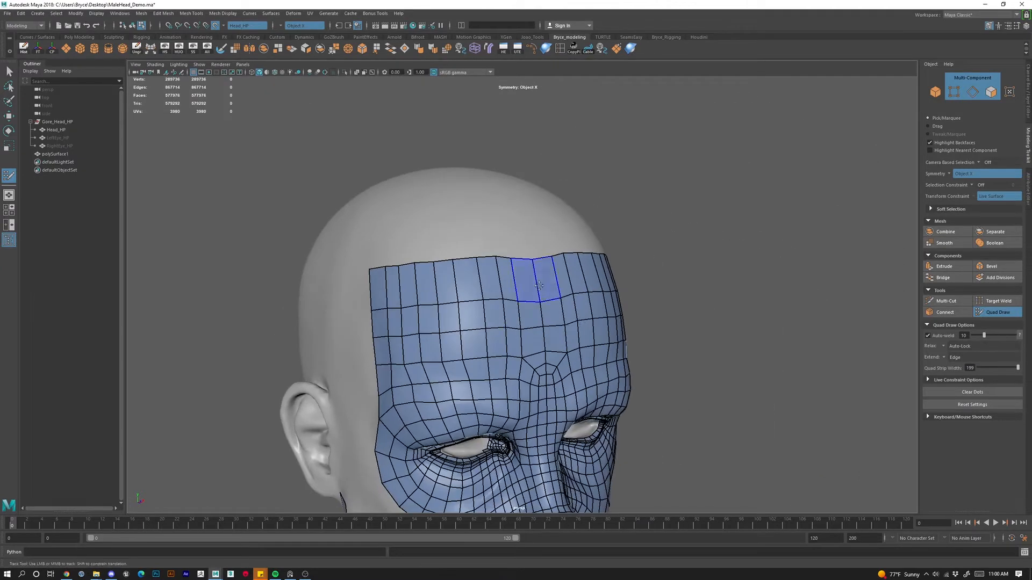
click(495, 258)
click(531, 258)
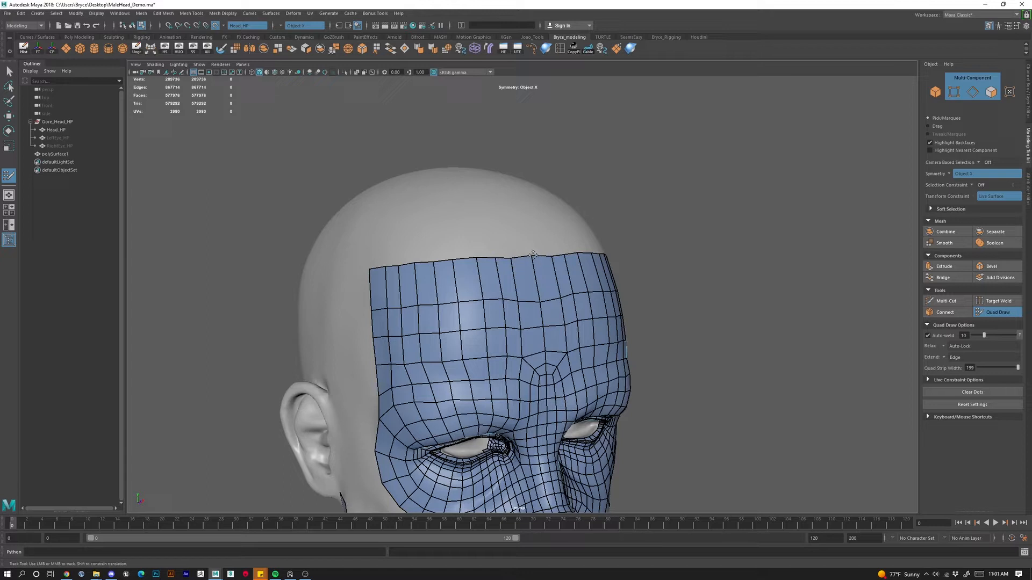
ctrl+click(515, 289)
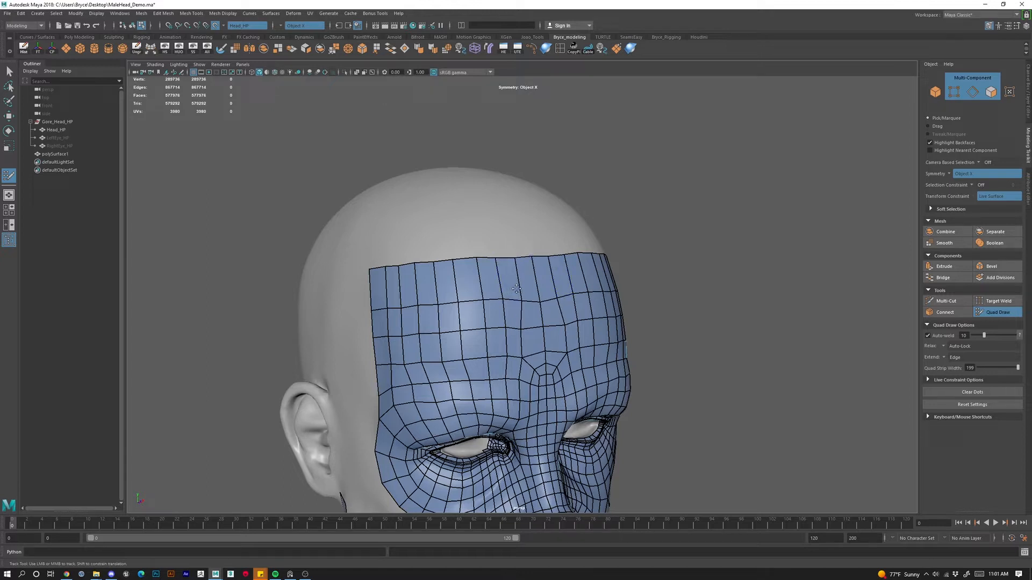
ctrl+click(523, 332)
mouse_move(559, 300)
mouse_down()
mouse_move(522, 299)
mouse_move(535, 295)
mouse_move(514, 281)
mouse_up()
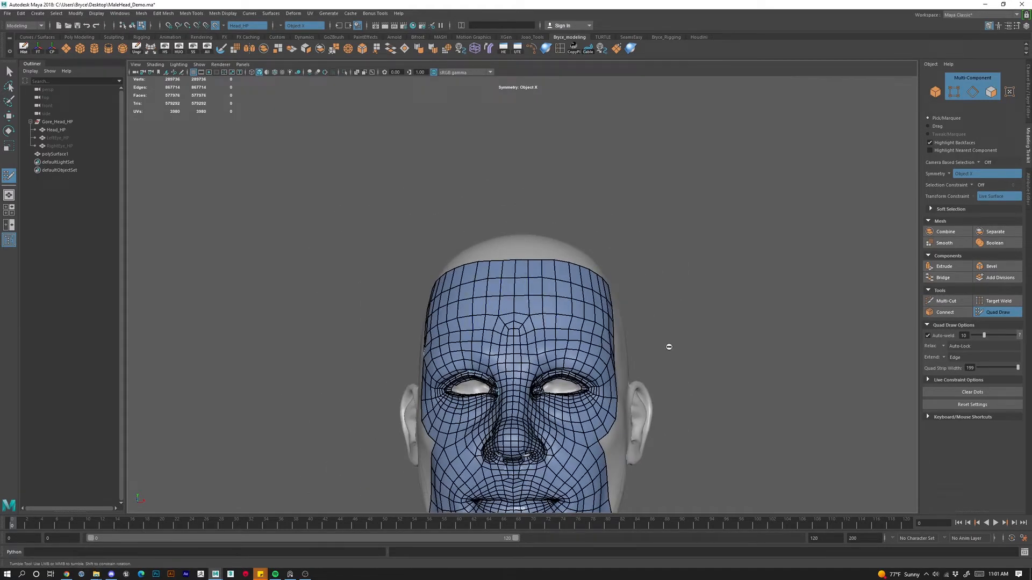
Start a reduced row above the forehead with a central pair of quads, flanking triangles and quads joining them outward.
alt+drag(668, 345, 515, 379)
alt+right_drag(514, 379, 577, 401)
alt+drag(578, 400, 618, 396)
alt+drag(549, 285, 550, 333)
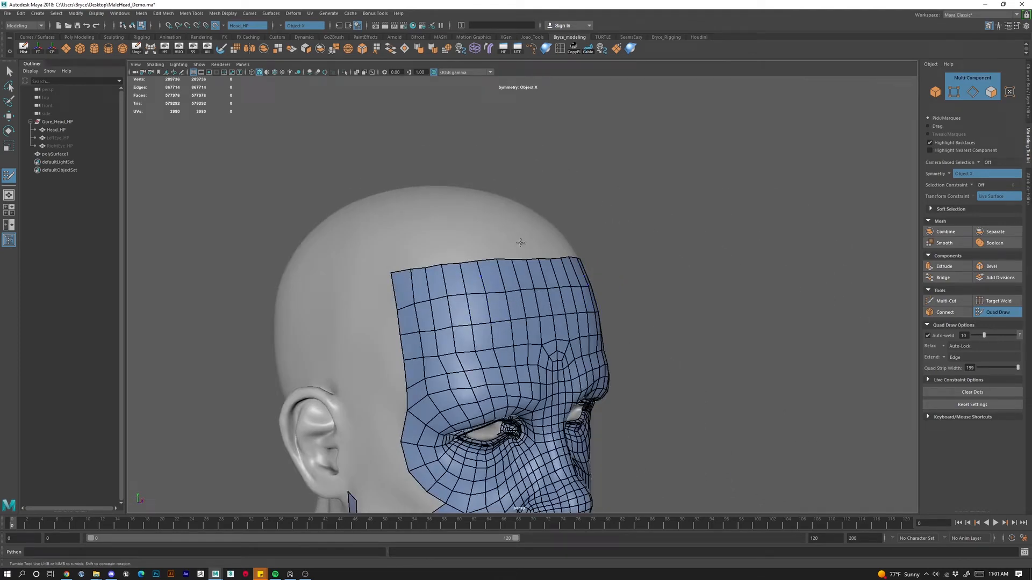
alt+drag(478, 306, 450, 285)
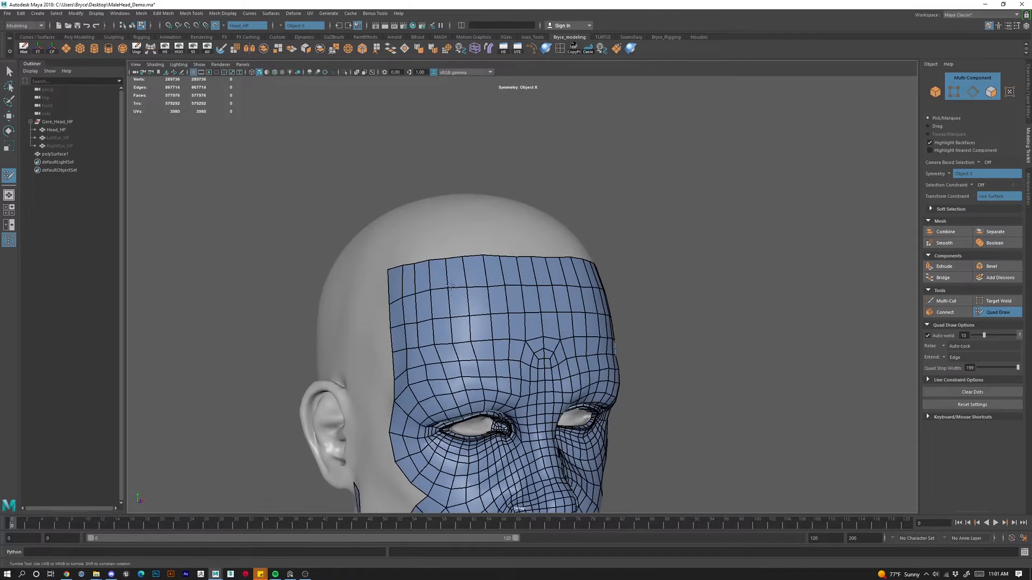
click(474, 233)
shift+click(469, 245)
mouse_move(458, 239)
mouse_down()
mouse_move(472, 234)
mouse_move(526, 297)
mouse_move(497, 254)
mouse_up()
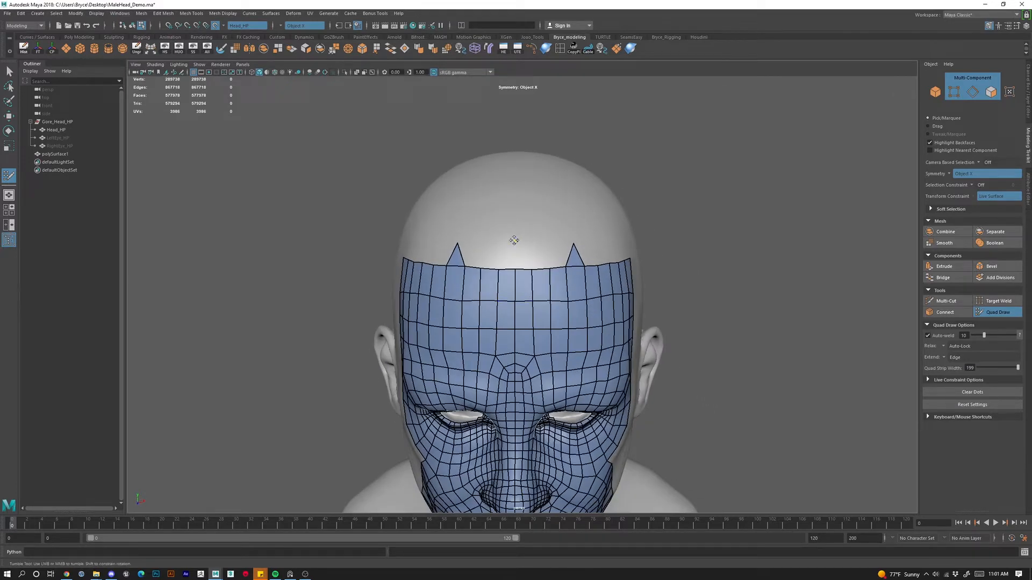
shift+click(500, 250)
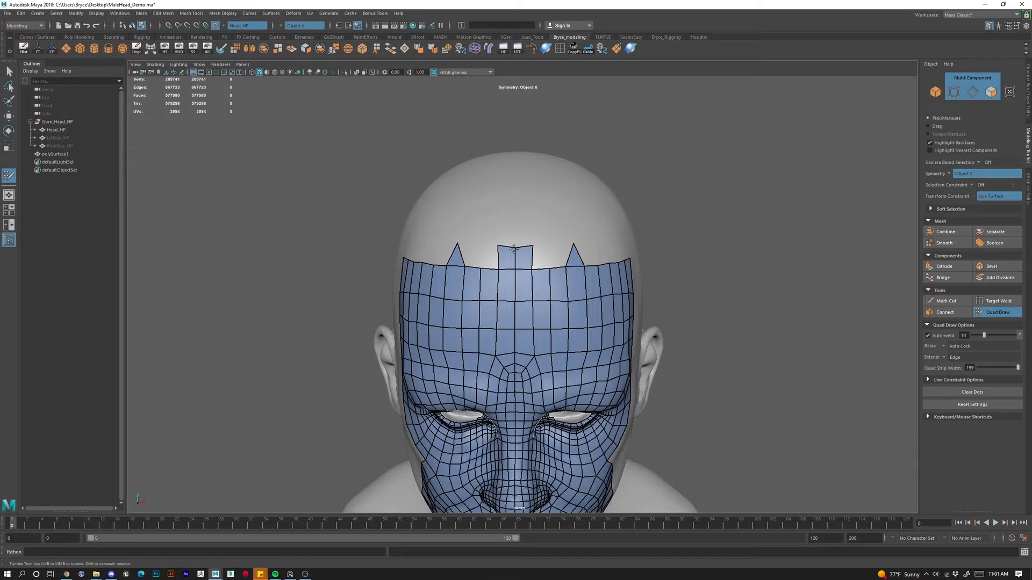
shift+click(472, 248)
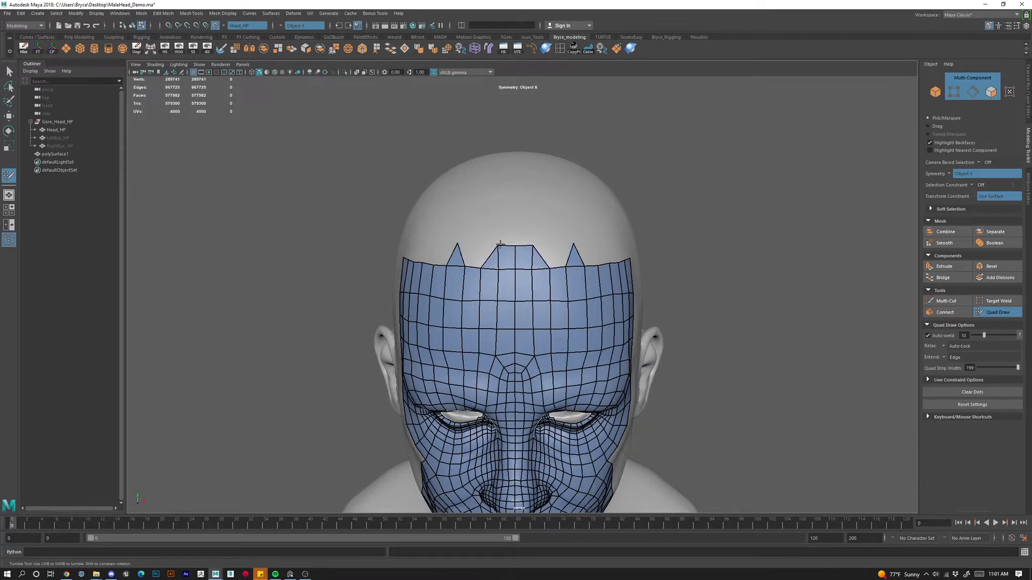
shift+click(490, 248)
Continue the reduced row toward the temple with further quads, closing the gap between them with a triangle.
mouse_move(450, 332)
alt+mouse_down()
mouse_move(502, 310)
mouse_move(482, 263)
alt+mouse_up()
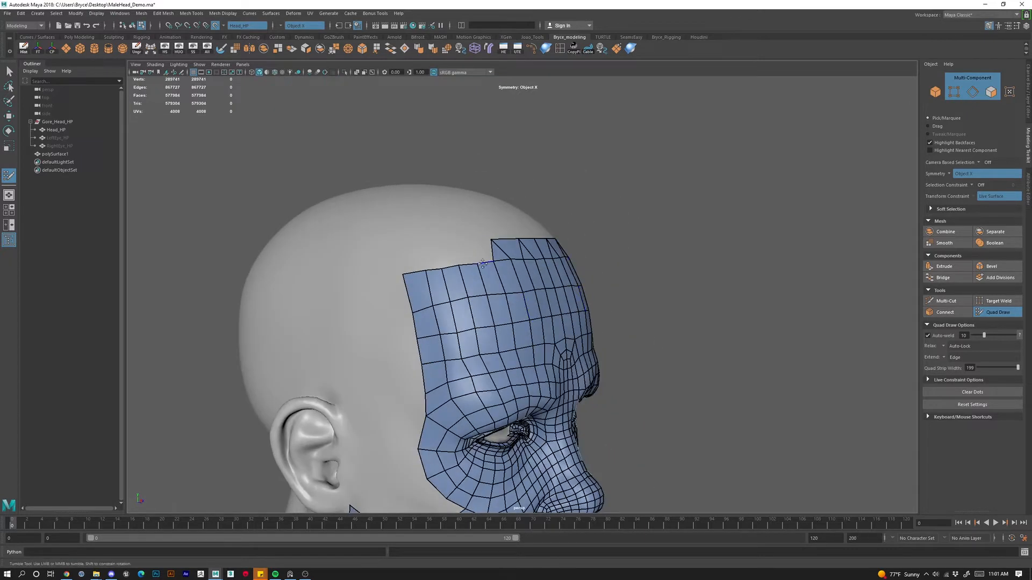
click(465, 243)
shift+click(473, 249)
drag(462, 242, 460, 243)
shift+click(453, 257)
click(430, 247)
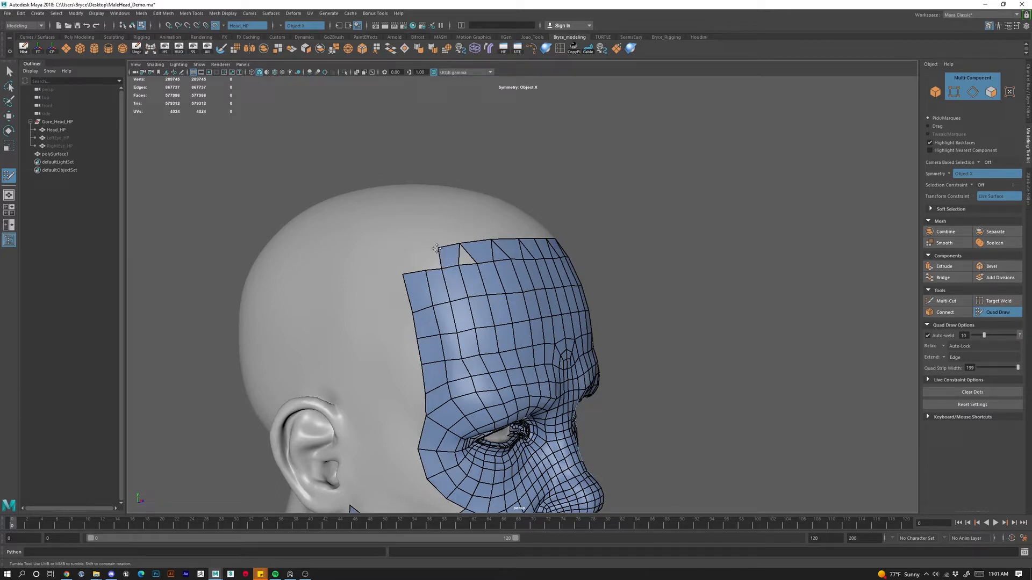
shift+click(439, 256)
shift+click(464, 259)
Finish the reduced row at the temple corner with an outer quad and a triangle filling the remaining gap.
alt+drag(538, 229, 439, 253)
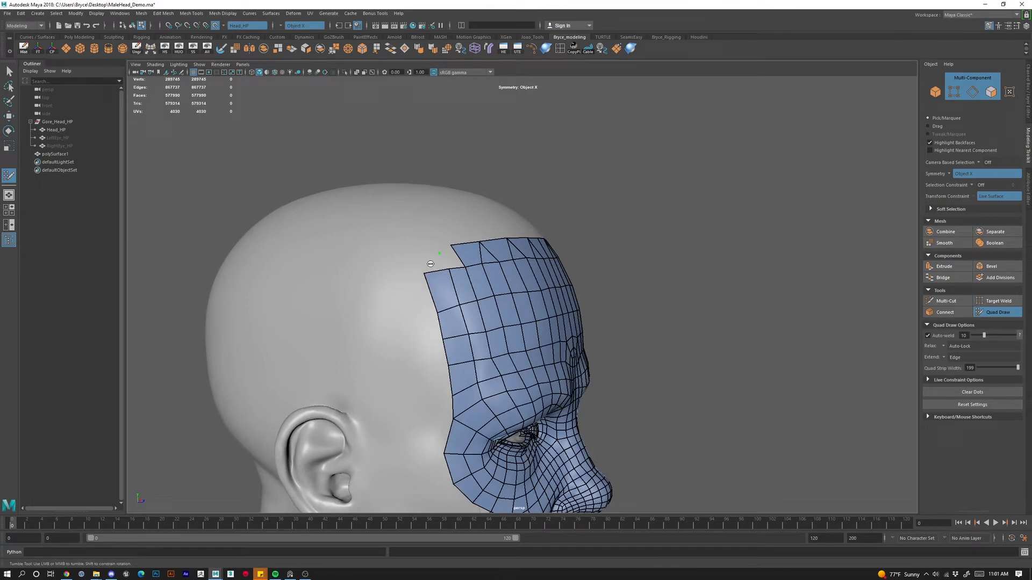
click(417, 252)
shift+click(434, 260)
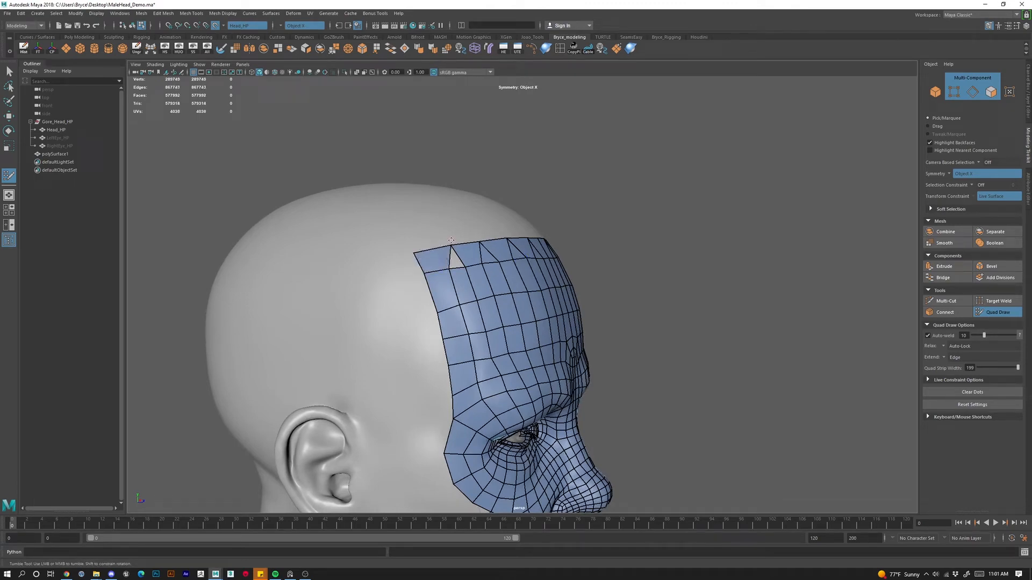
shift+click(459, 263)
Examine the extended forehead and its triangle row from the front and both sides of the head.
mouse_move(460, 263)
alt+mouse_down()
mouse_move(726, 357)
mouse_move(675, 373)
mouse_move(656, 354)
mouse_move(559, 373)
alt+mouse_up()
scroll(571, 318, up, 3)
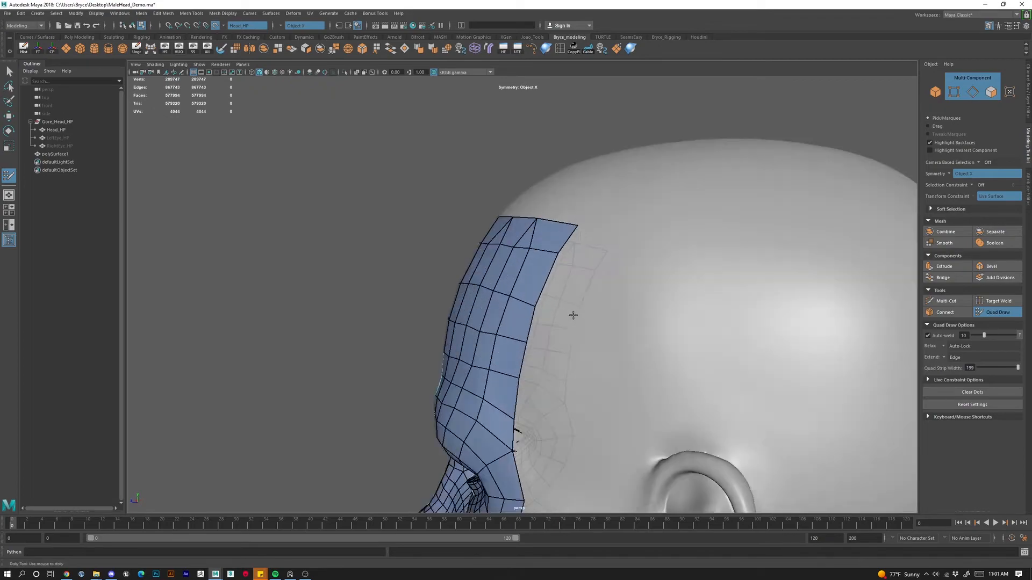
alt+drag(589, 281, 671, 304)
alt+drag(669, 311, 518, 219)
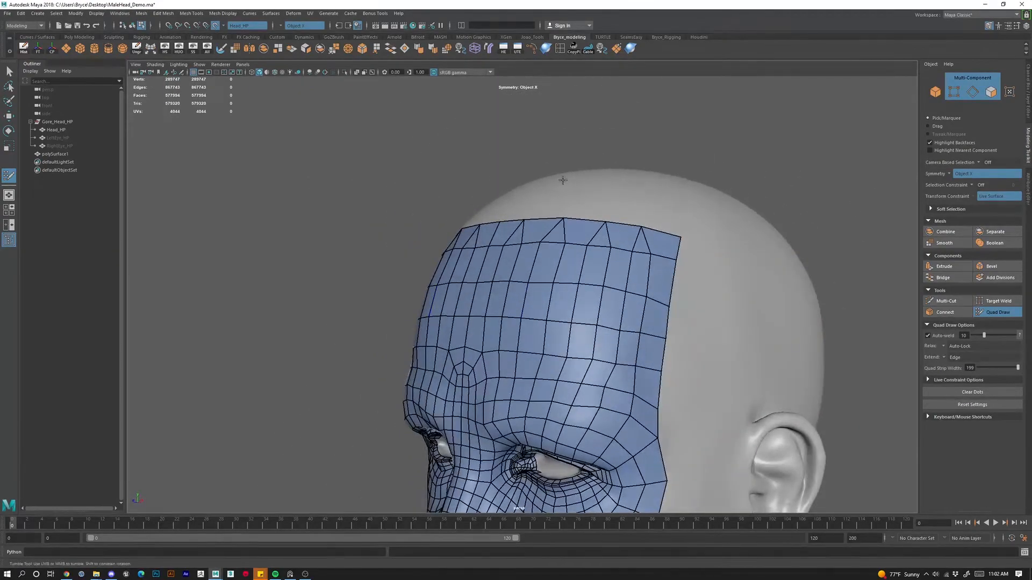
alt+drag(617, 235, 588, 301)
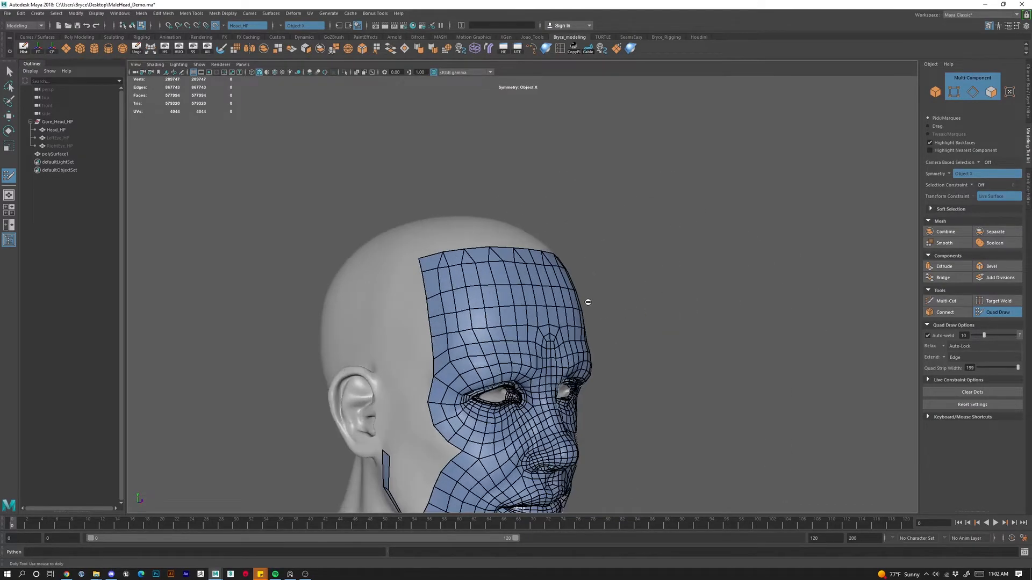
alt+middle_drag(588, 301, 571, 272)
alt+drag(571, 272, 562, 278)
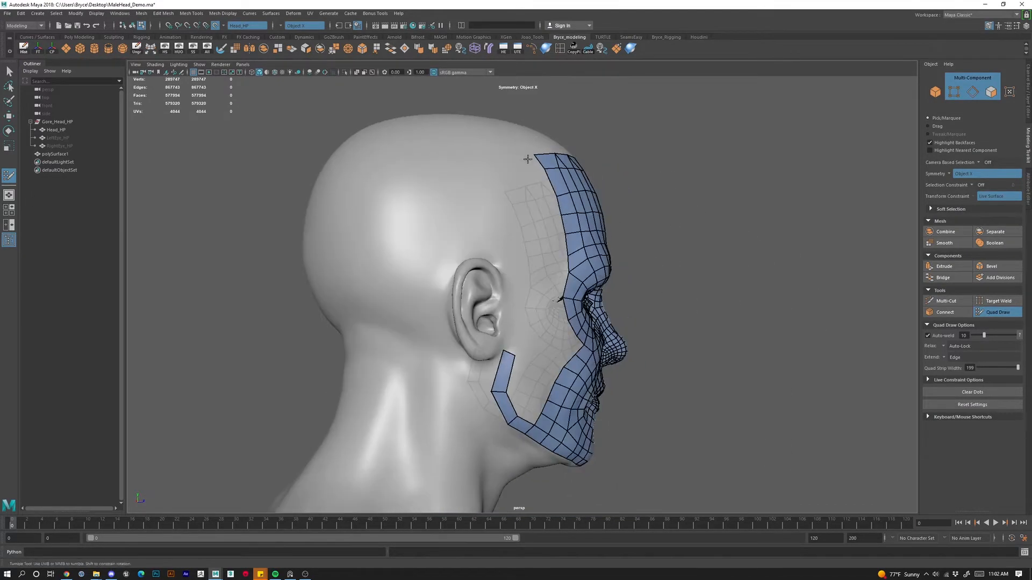
alt+drag(618, 231, 449, 250)
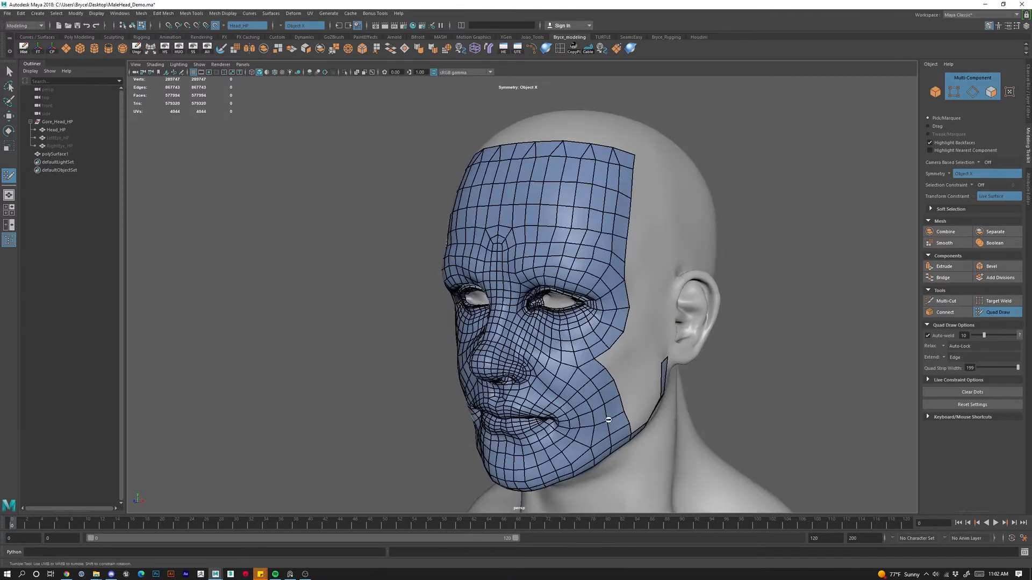
Lower the end vertex of the jaw strip slightly, just below the earlobe.
alt+middle_drag(634, 350, 553, 323)
alt+right_drag(554, 323, 593, 370)
alt+drag(593, 370, 505, 355)
alt+middle_drag(505, 344, 529, 281)
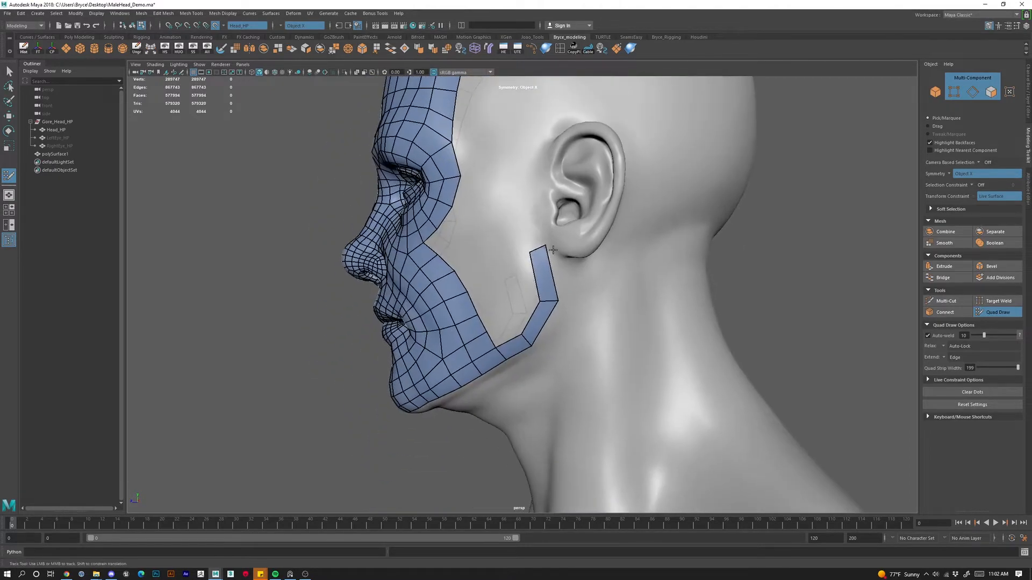
mouse_move(541, 248)
mouse_down()
mouse_move(527, 264)
mouse_move(539, 258)
mouse_up()
Bridge from the outer eye border toward the front of the ear with two long quads and align their end vertices.
alt+middle_drag(541, 237, 542, 271)
alt+drag(541, 272, 577, 278)
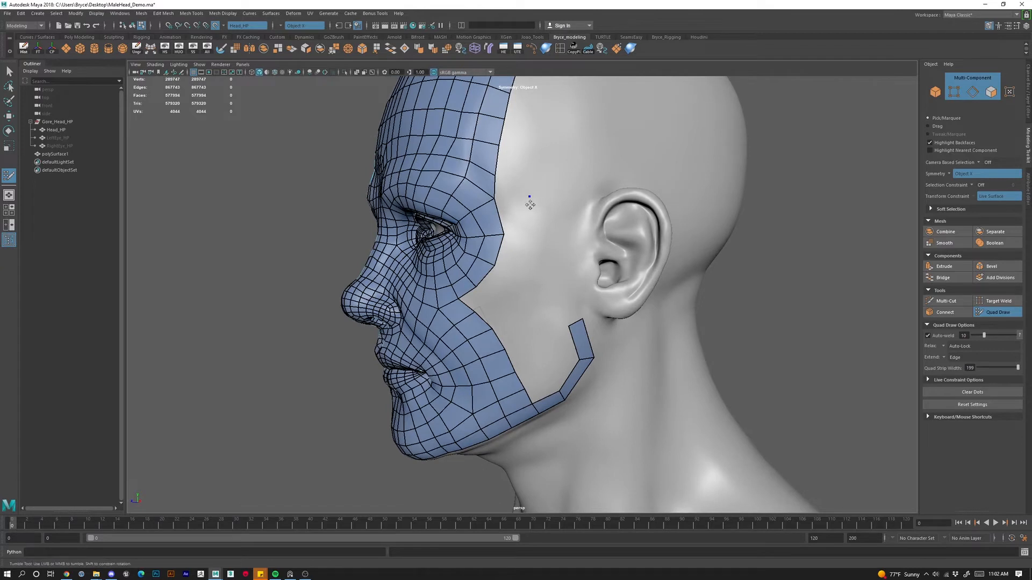
drag(527, 209, 594, 207)
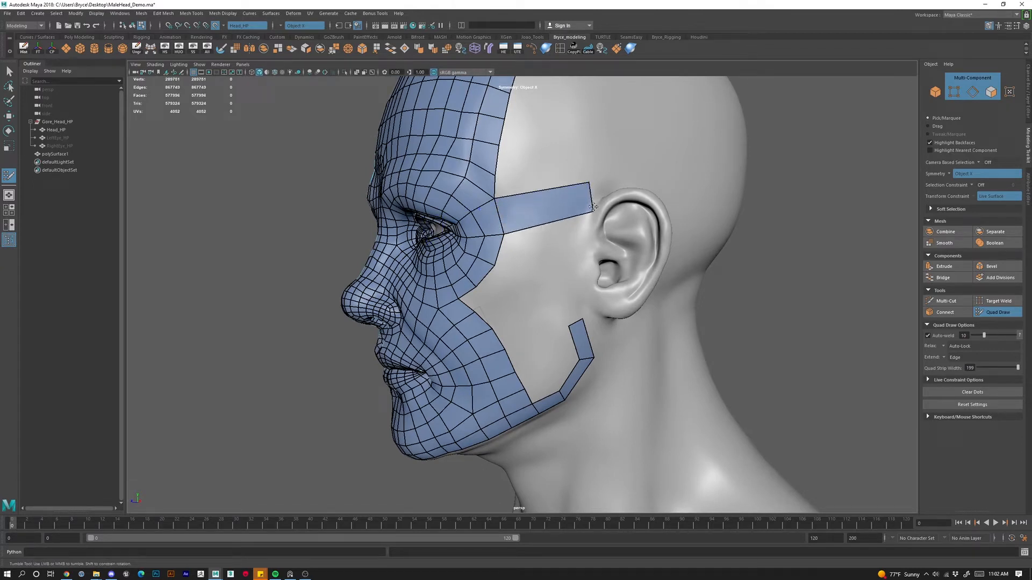
click(571, 268)
shift+click(555, 244)
drag(569, 261, 578, 242)
drag(589, 183, 581, 189)
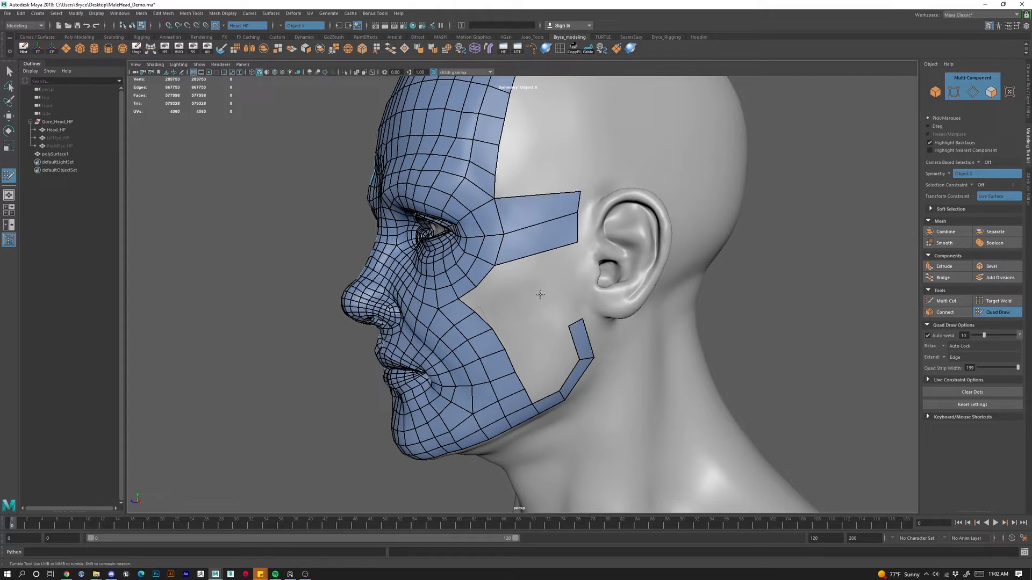
Extend a cheek quad from the outer eye border toward the jaw and add a long quad above the temple strip.
click(516, 308)
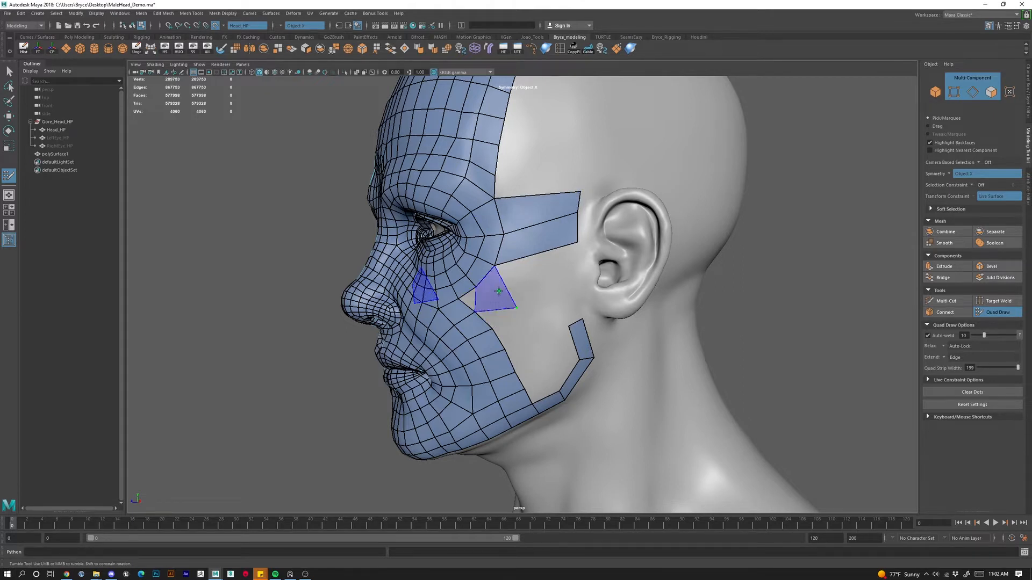
shift+click(528, 297)
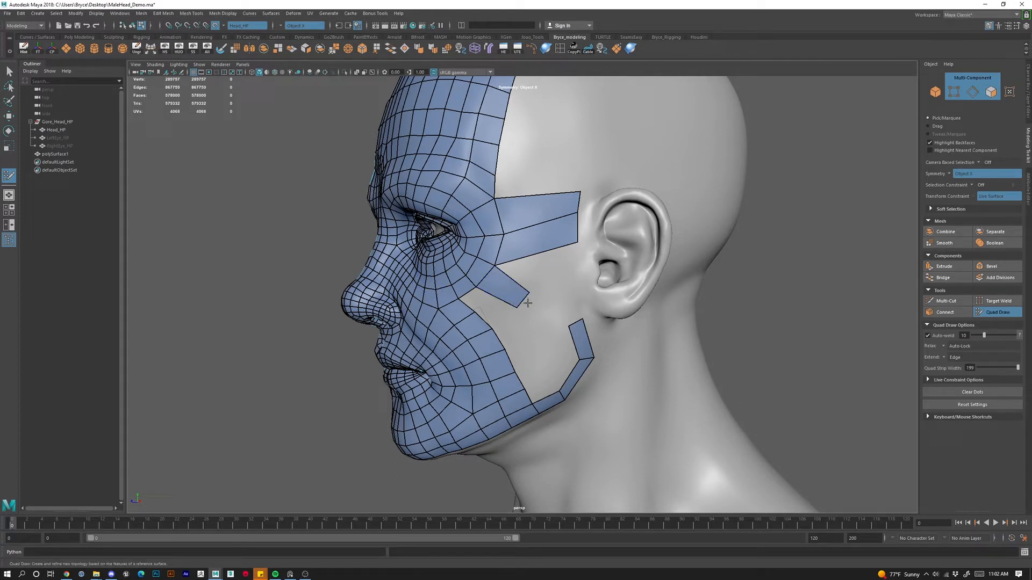
click(558, 169)
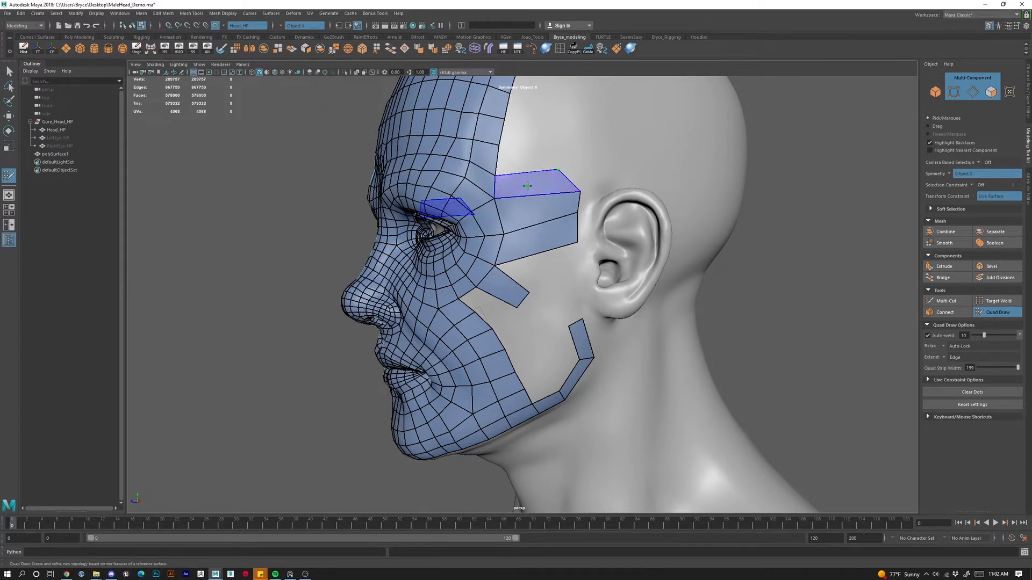
shift+click(527, 185)
mouse_move(559, 169)
mouse_down()
mouse_move(584, 164)
mouse_move(577, 217)
mouse_up()
Lengthen the cheek quad toward the jaw and fill the area between it and the temple strip in front of the ear.
drag(522, 300, 530, 344)
click(578, 295)
shift+click(558, 261)
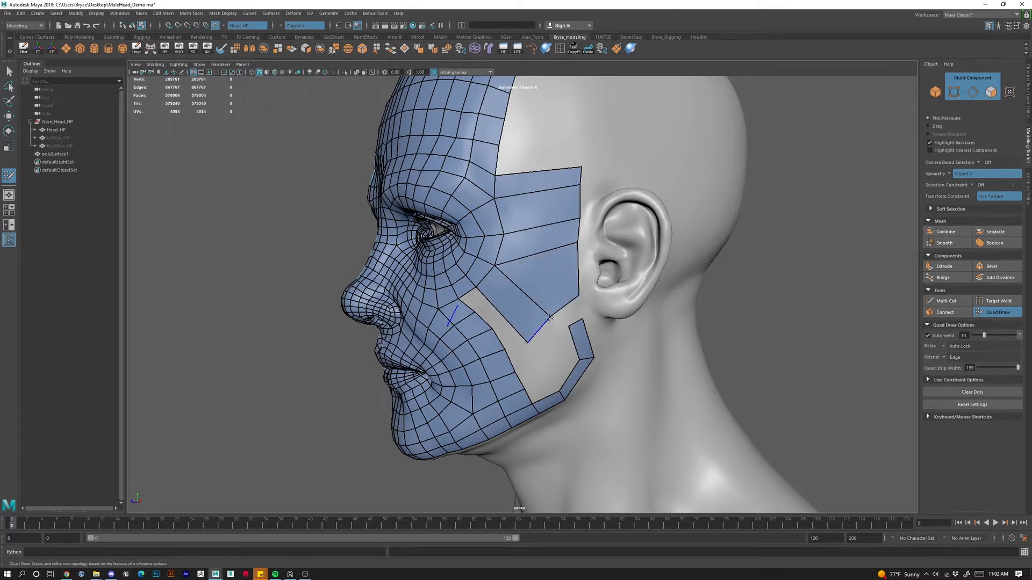
Insert a vertical edge loop through the temple and cheek quads and weld the jaw strip's upper end to the patch.
drag(578, 293, 594, 333)
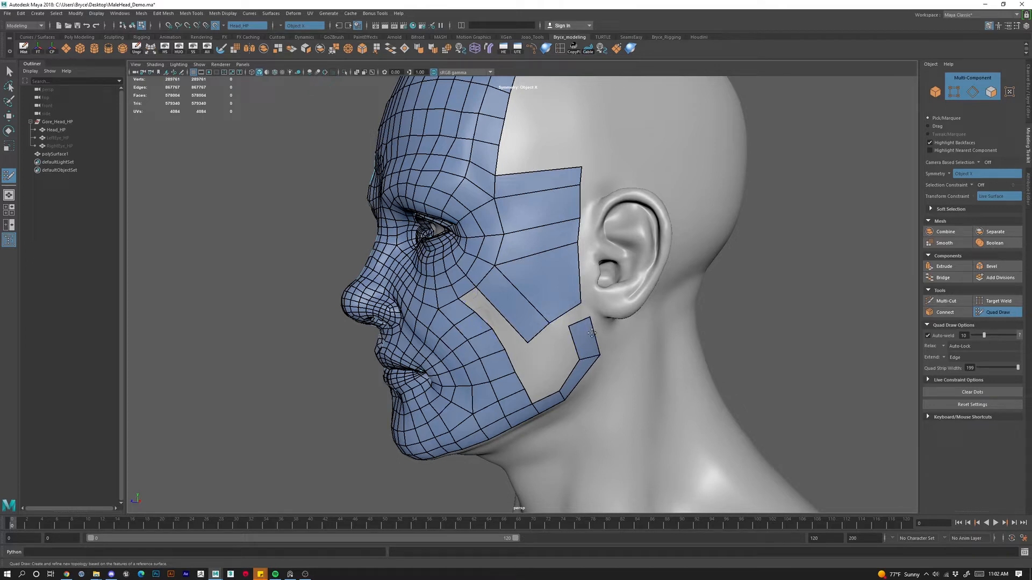
ctrl+click(554, 301)
drag(579, 325, 576, 307)
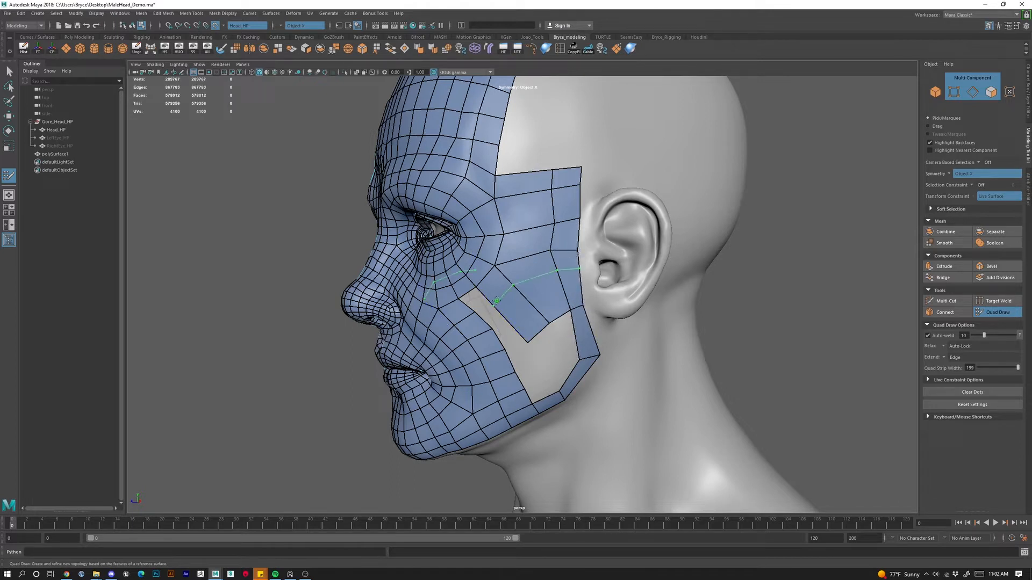
Insert an edge loop across the cheek patch and fill the narrow gap between the patch and the face mesh with quads.
ctrl+click(515, 311)
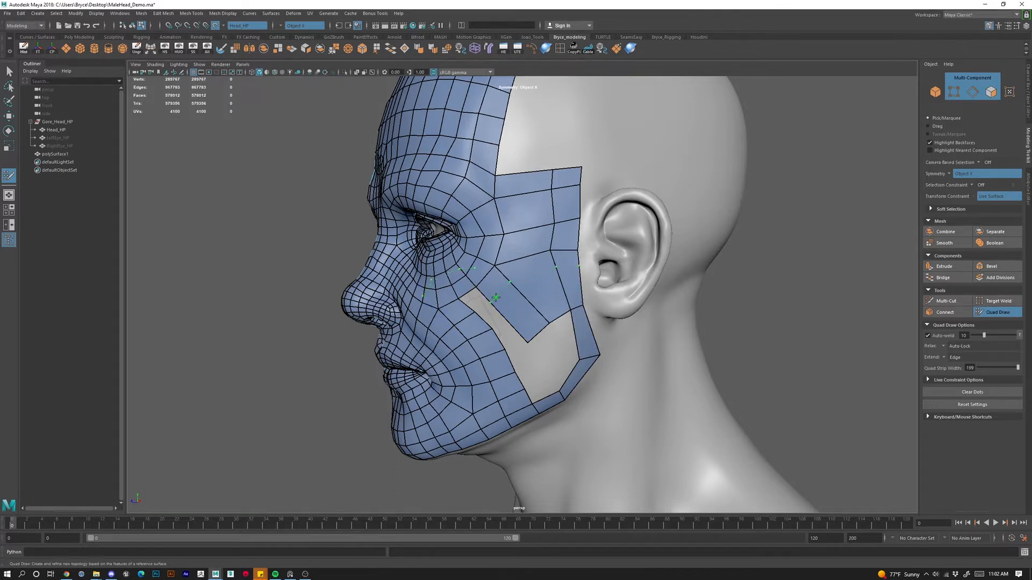
ctrl+click(471, 308)
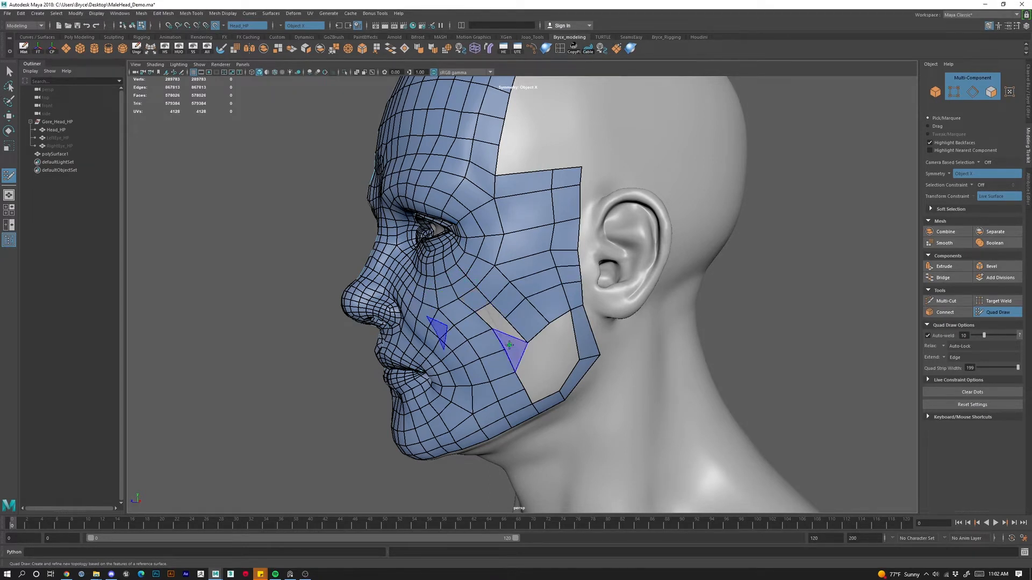
shift+click(509, 344)
ctrl+shift+click(516, 350)
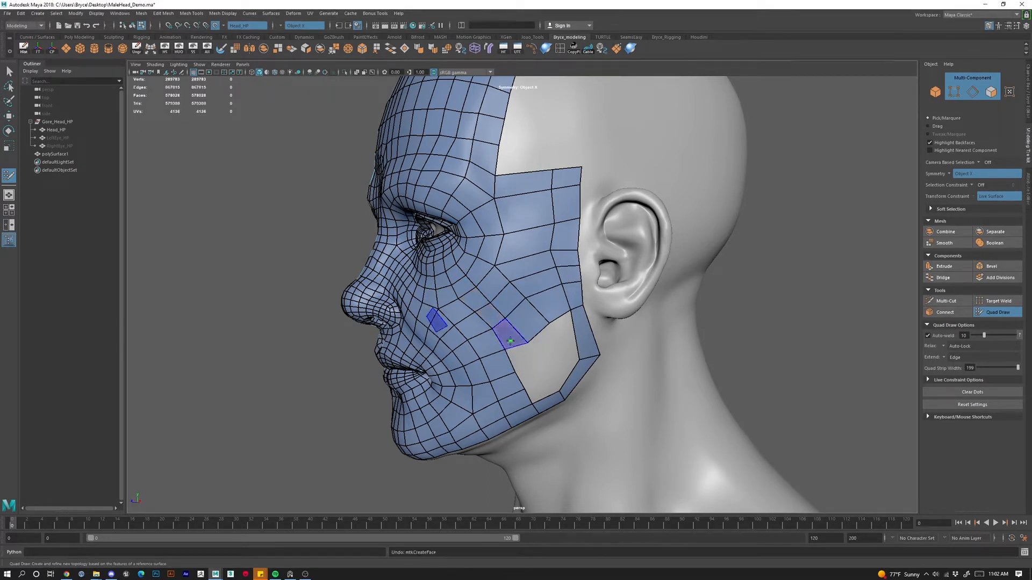
shift+click(509, 336)
Relax the cheek vertices along the upper border of the remaining hole above the jaw.
mouse_move(513, 309)
shift+mouse_down()
mouse_move(528, 302)
mouse_move(512, 270)
mouse_move(509, 309)
shift+mouse_up()
key(ctrl+z)
alt+right_drag(554, 307, 577, 316)
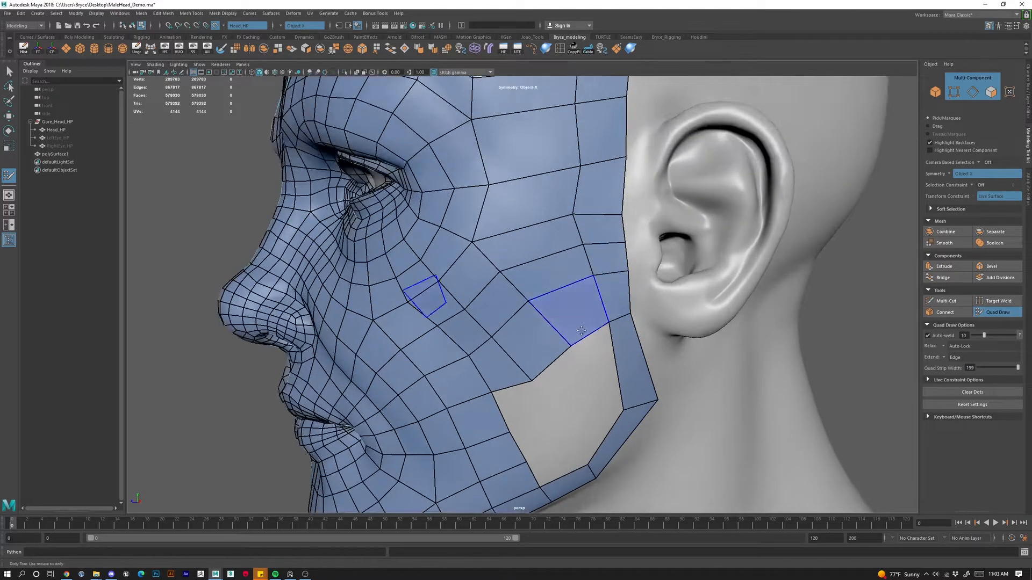
alt+middle_drag(577, 315, 575, 229)
mouse_move(522, 294)
shift+mouse_down()
mouse_move(516, 282)
mouse_move(482, 303)
shift+mouse_up()
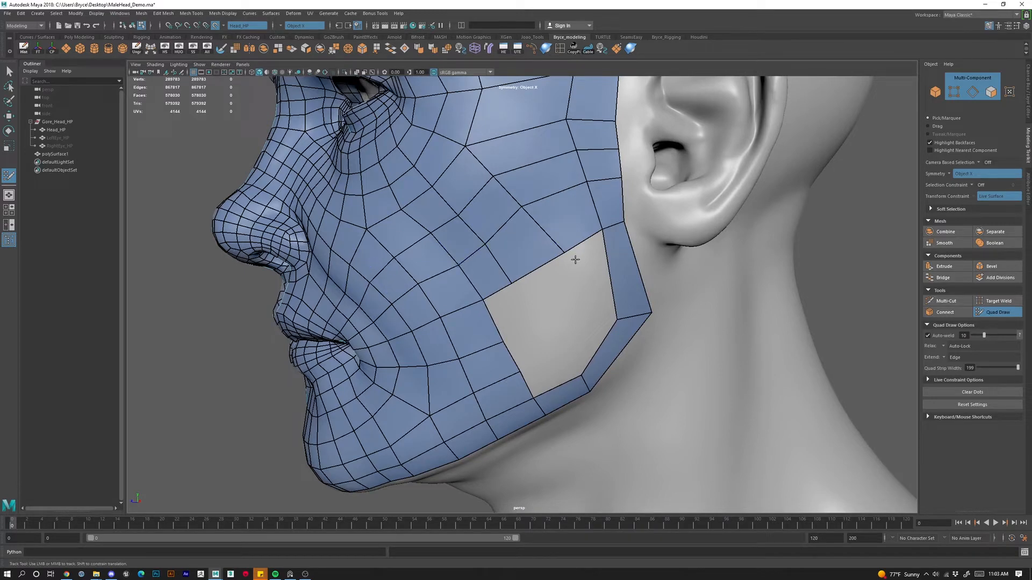
Insert another lengthwise edge loop through the temple and cheek quads and one across the jaw strip below the earlobe.
alt+drag(562, 255, 507, 298)
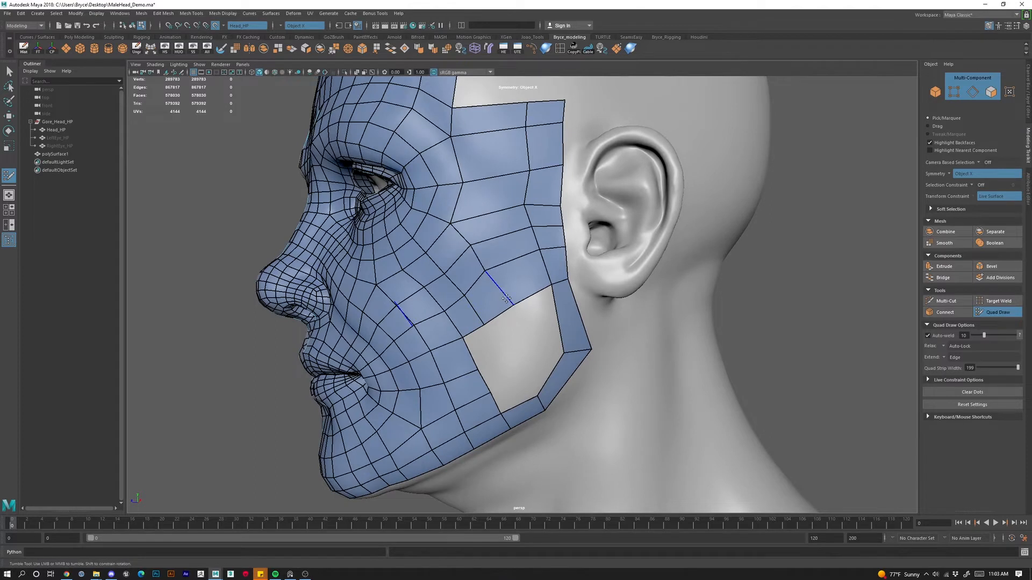
ctrl+click(515, 351)
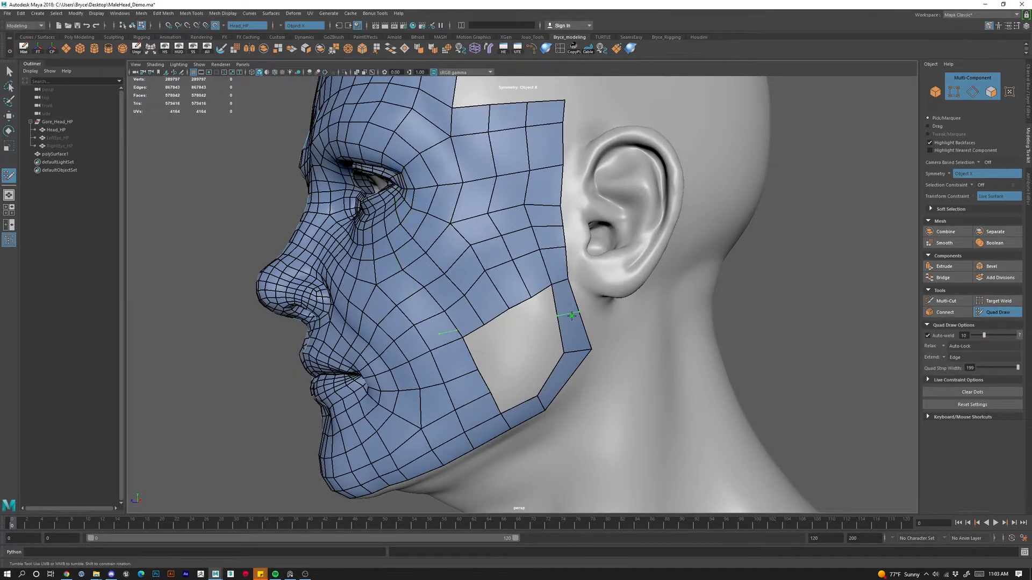
ctrl+click(484, 383)
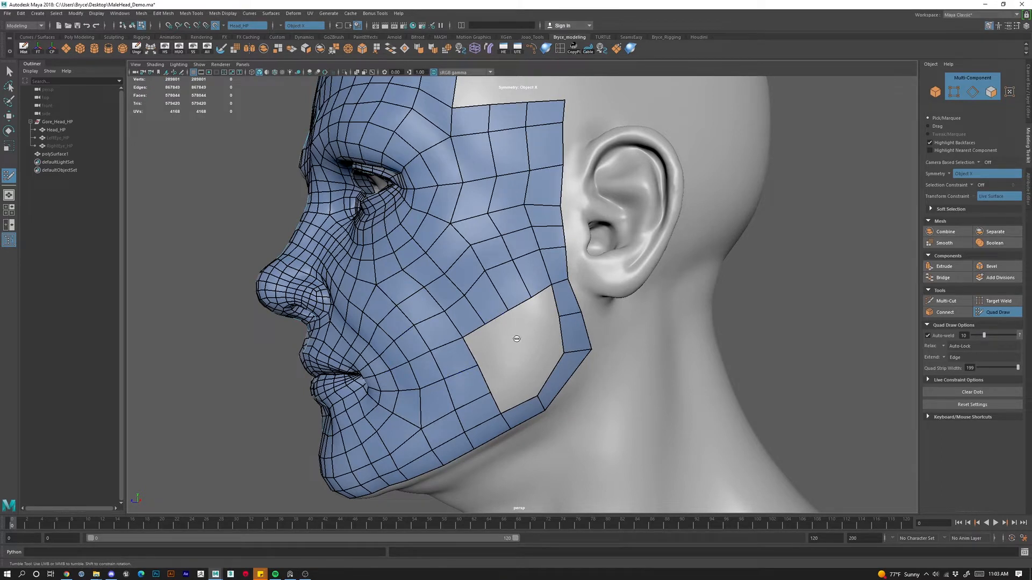
Extend a row of quads from the cheek border into the jaw hole, joined to the surrounding mesh on both sides.
key(Tab)
middle_drag(508, 320, 515, 347)
drag(488, 362, 491, 360)
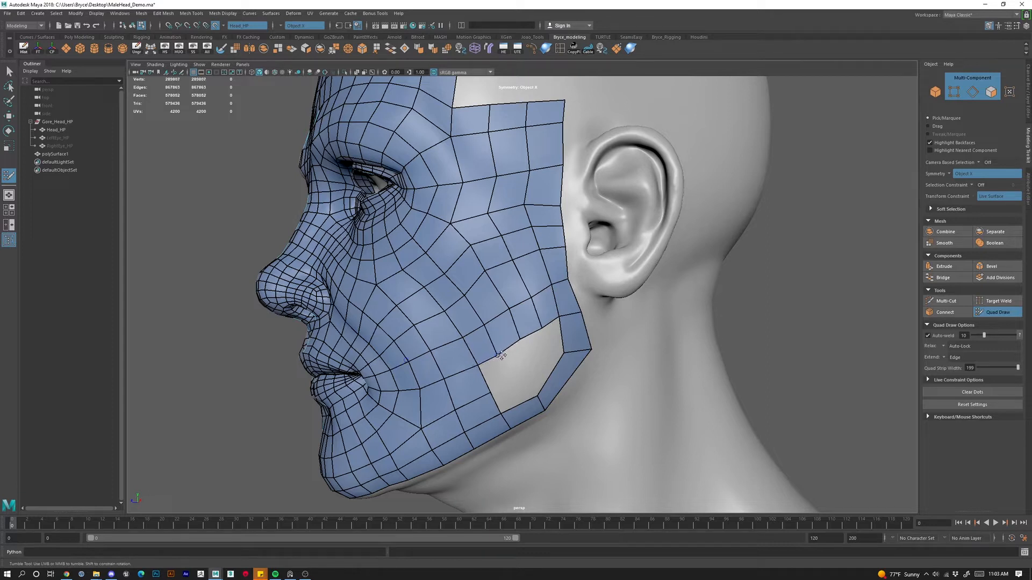
Insert an edge loop across the jaw strip at the jaw corner and shift the neighbouring edges to round the corner.
ctrl+click(568, 376)
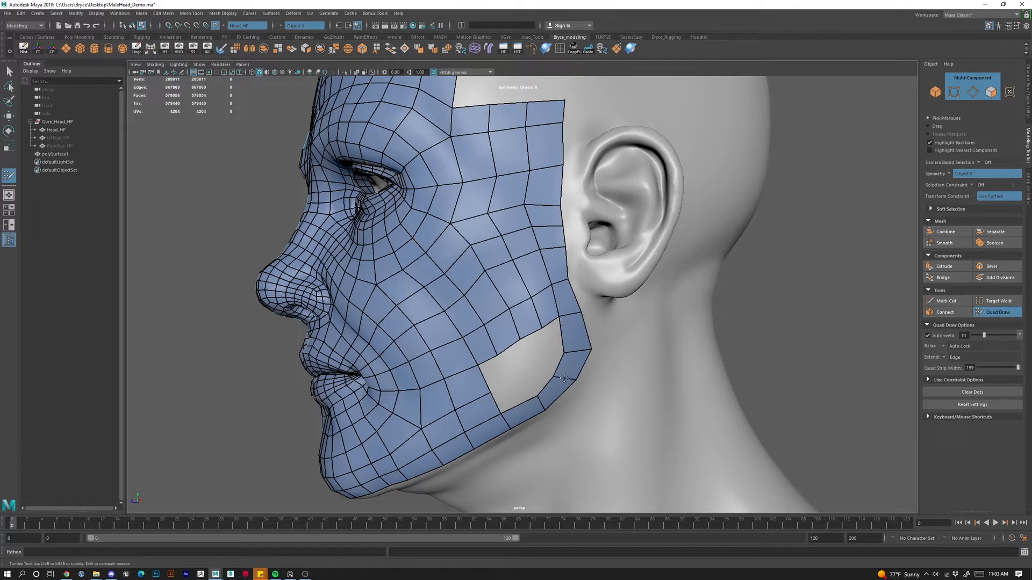
drag(577, 353, 574, 352)
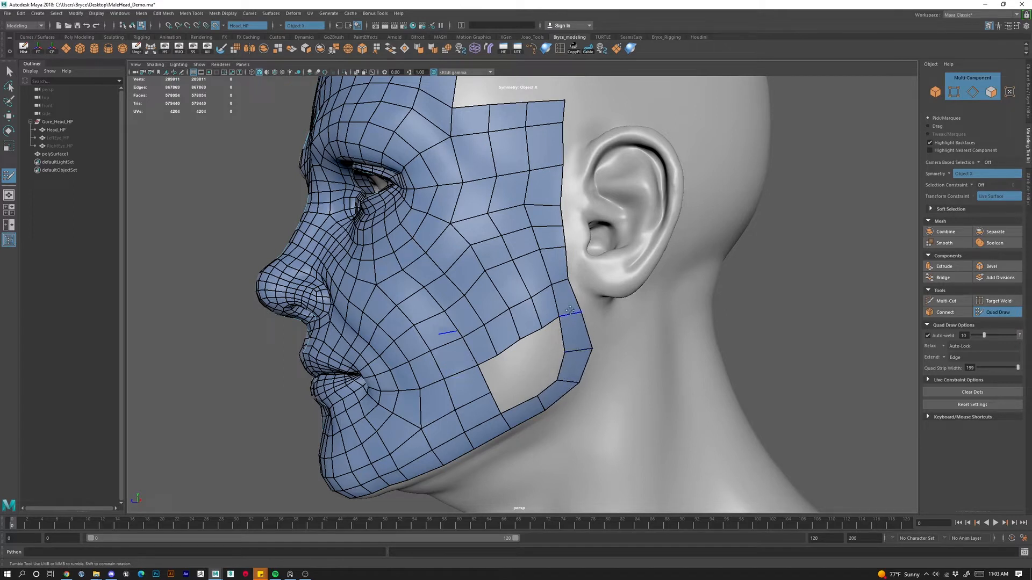
drag(570, 315, 573, 313)
Fill the front and lower part of the jaw hole with quads connecting the cheek mesh to the jaw strip.
click(514, 376)
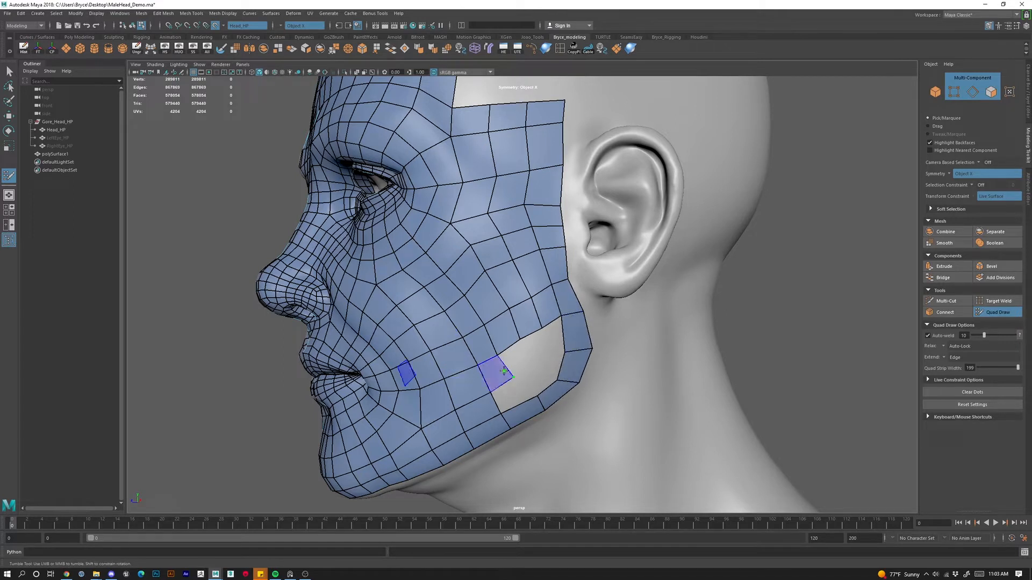
shift+click(504, 371)
alt+drag(502, 354, 591, 362)
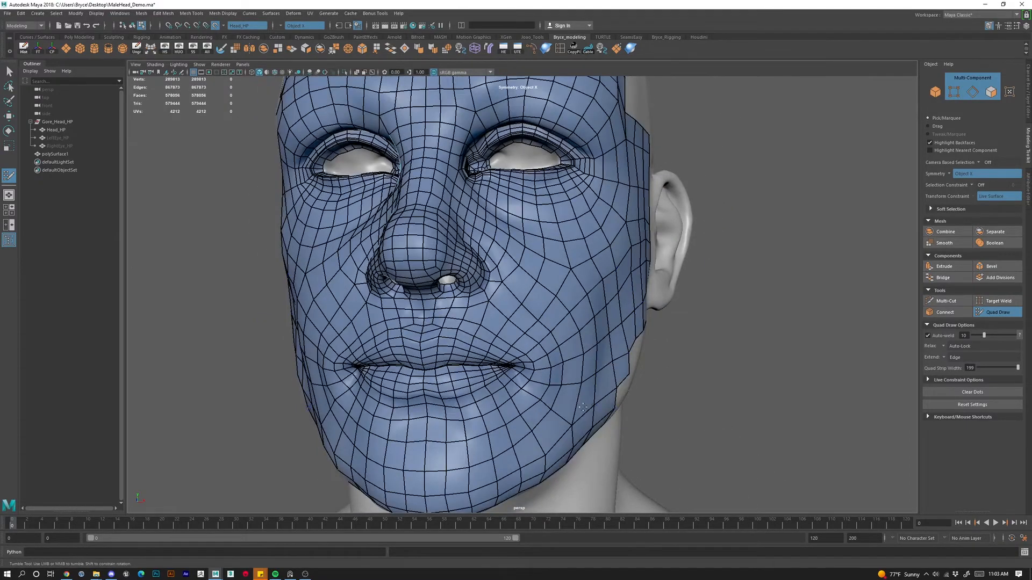
mouse_move(584, 407)
alt+mouse_down()
mouse_move(511, 349)
mouse_move(536, 336)
alt+mouse_up()
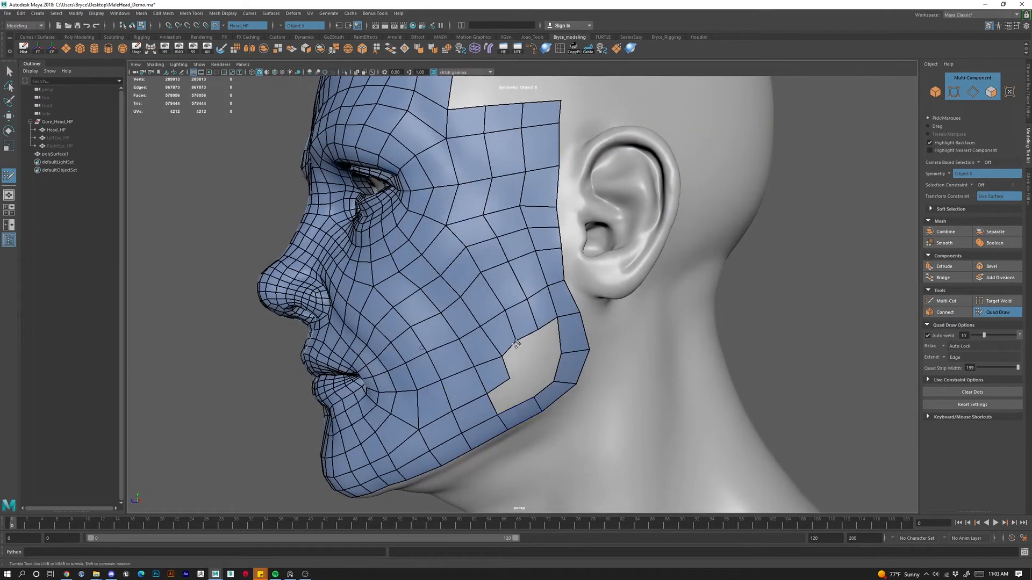
shift+click(517, 378)
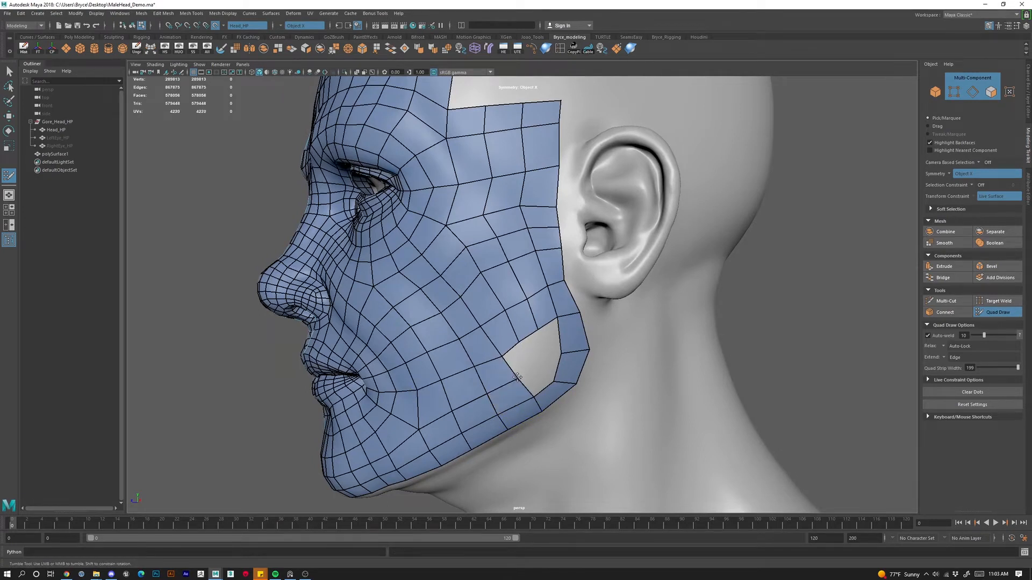
shift+click(517, 378)
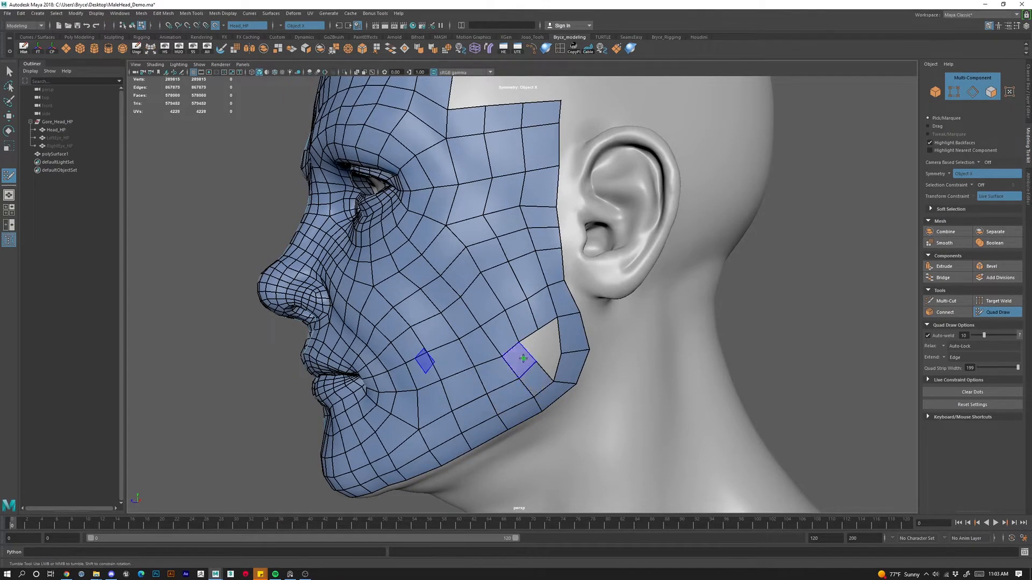
shift+click(523, 358)
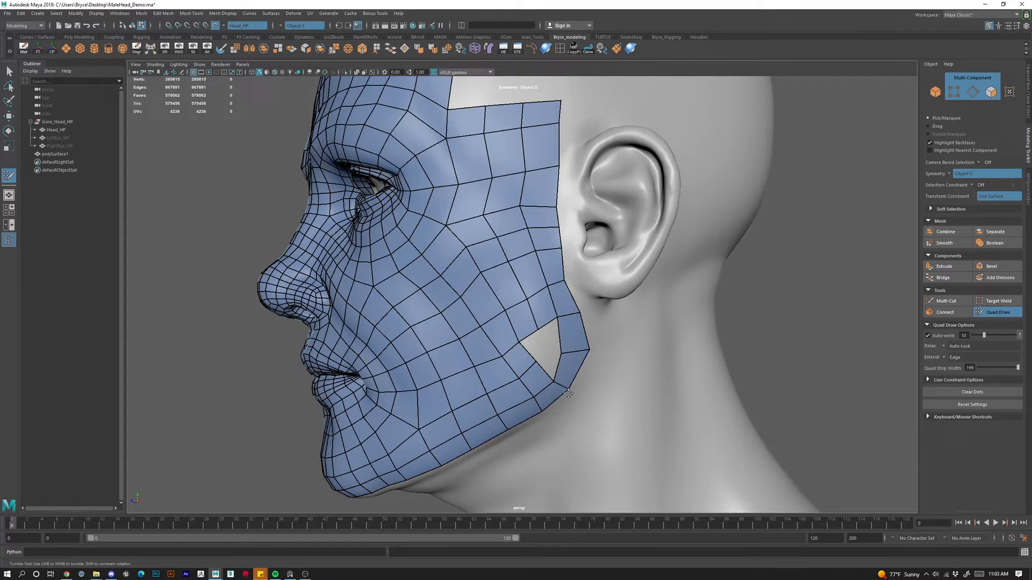
Reposition the cross edges at the jaw corner and insert additional edge loops across the strip below the earlobe.
drag(570, 353, 573, 344)
shift+click(574, 362)
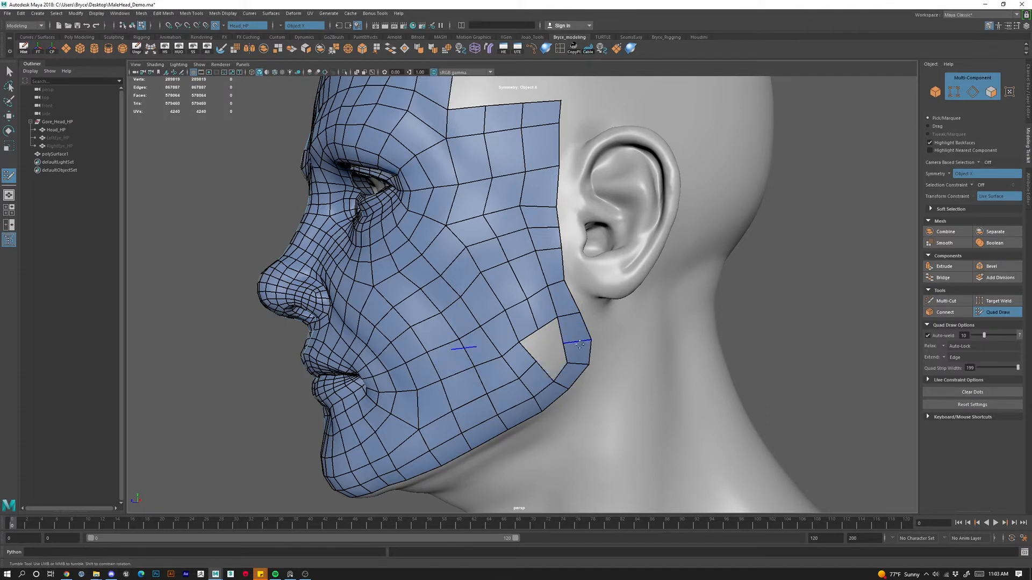
drag(580, 343, 583, 349)
ctrl+click(570, 315)
Close the remaining hole at the jaw corner with quads.
click(549, 349)
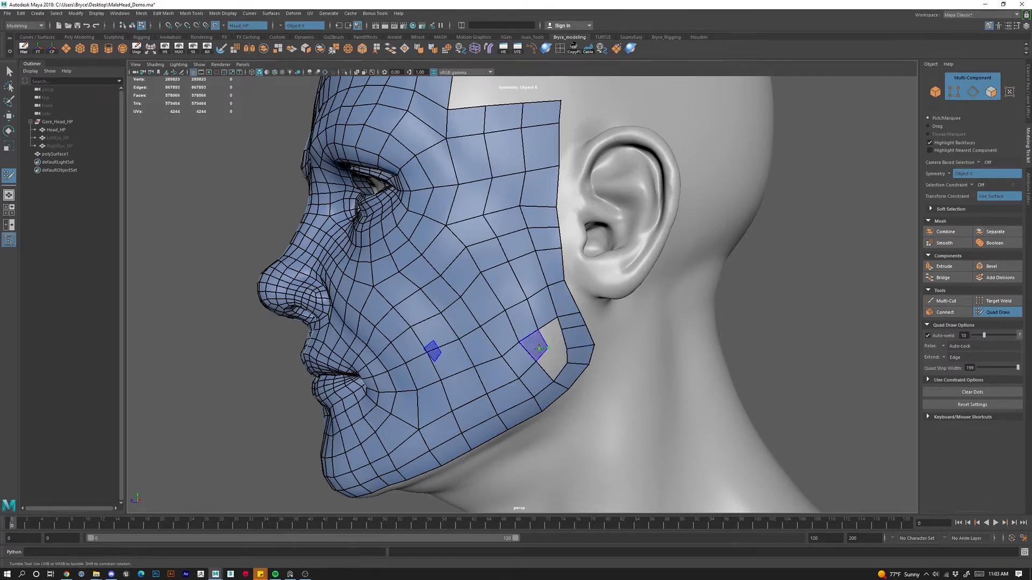
shift+click(551, 341)
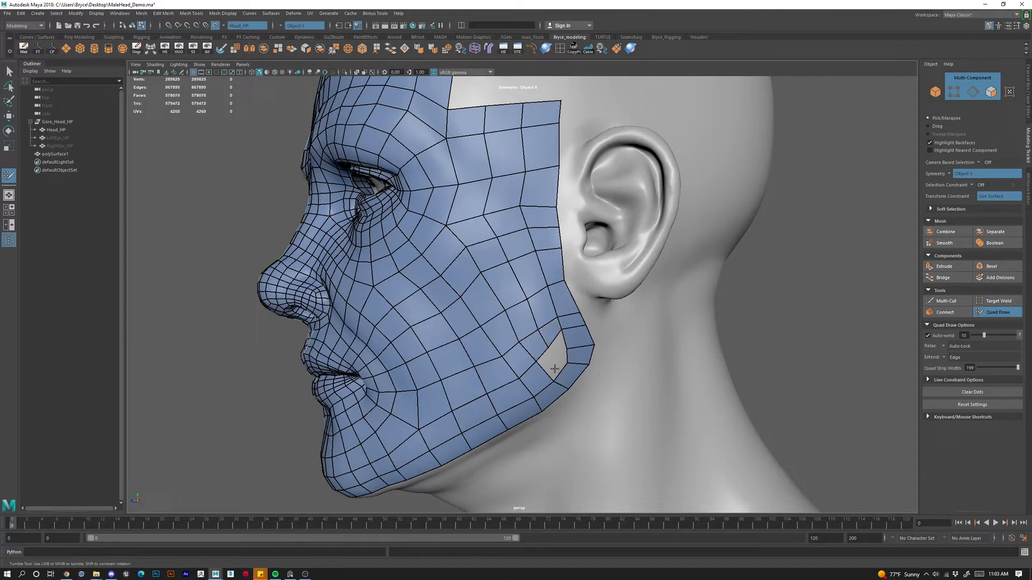
shift+click(554, 368)
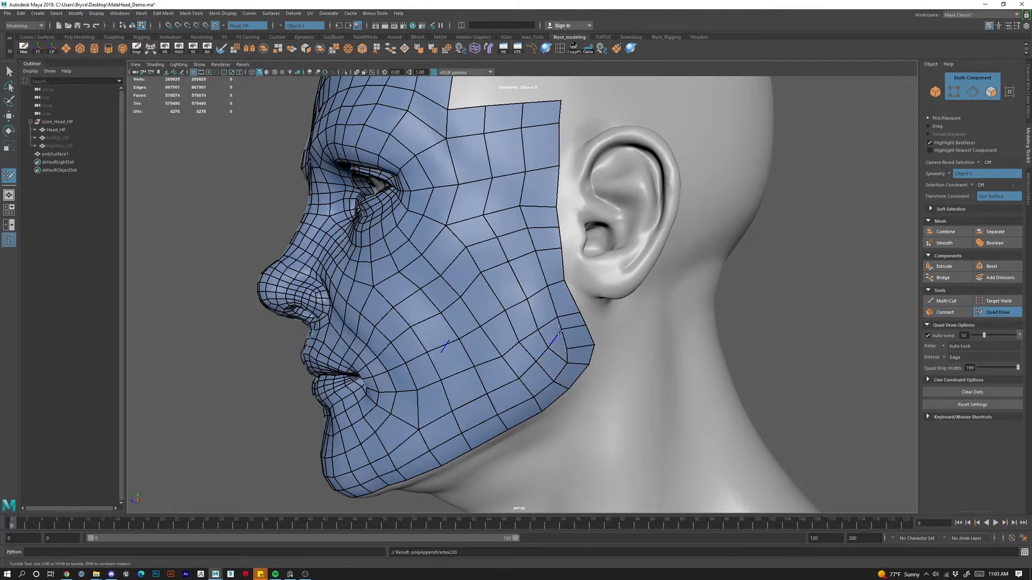
Relax the newly filled cheek area and smooth the mesh outline around the jaw corner below the ear.
mouse_move(557, 344)
shift+mouse_down()
mouse_move(553, 371)
mouse_move(511, 317)
mouse_move(544, 224)
mouse_move(559, 351)
mouse_move(511, 288)
mouse_move(527, 247)
shift+mouse_up()
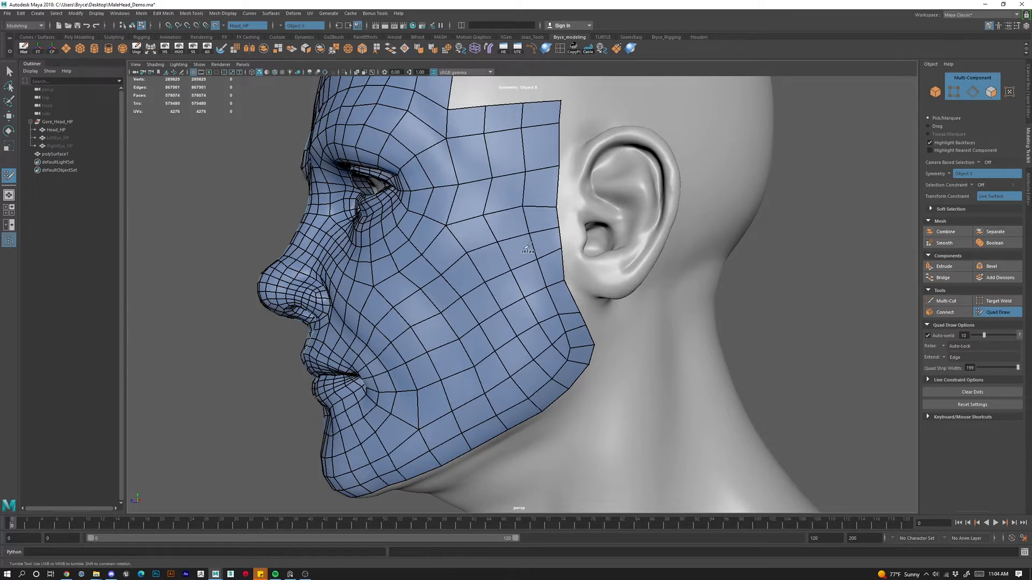
drag(559, 208, 556, 202)
key(ctrl+z)
alt+drag(582, 345, 537, 255)
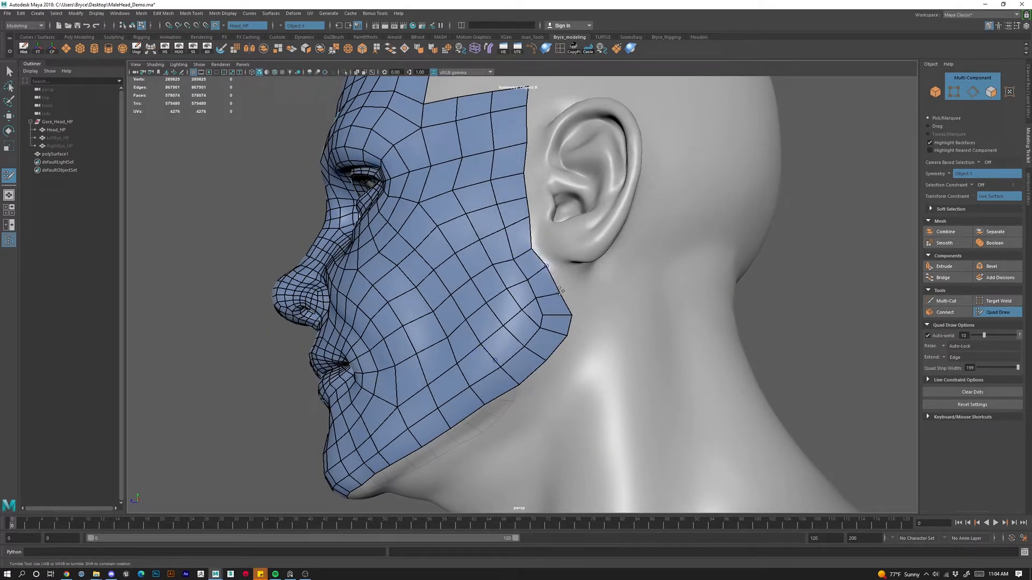
drag(560, 290, 566, 308)
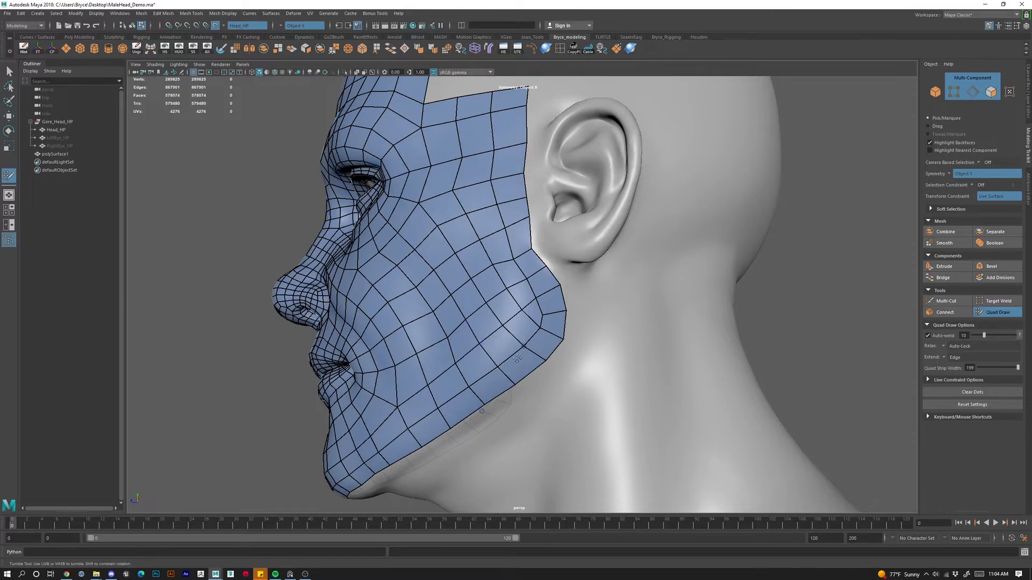
Add a quad from the temple border to the front of the ear and adjust its two outer vertices.
alt+drag(485, 335, 572, 389)
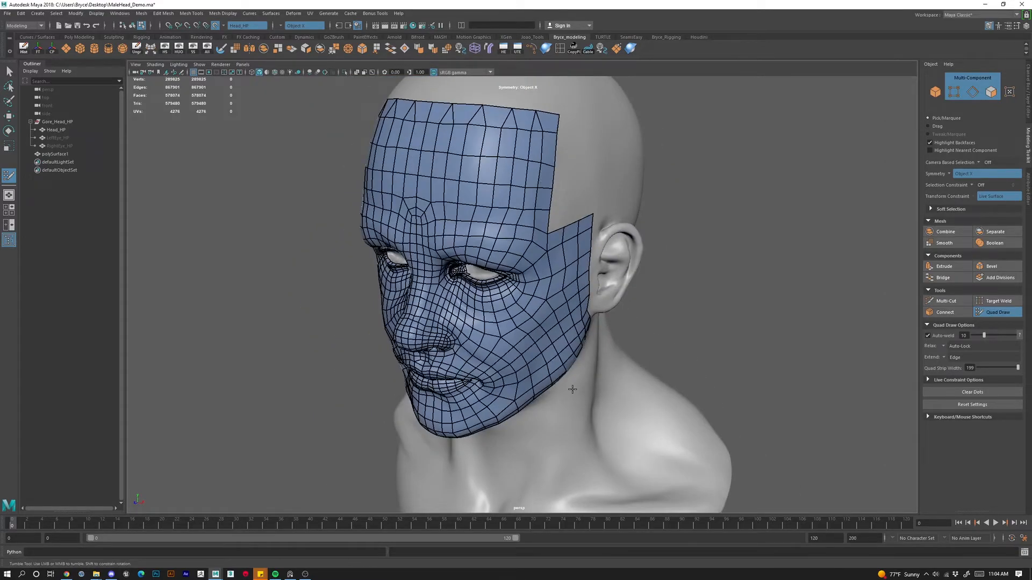
alt+right_drag(653, 439, 666, 397)
alt+drag(771, 289, 753, 268)
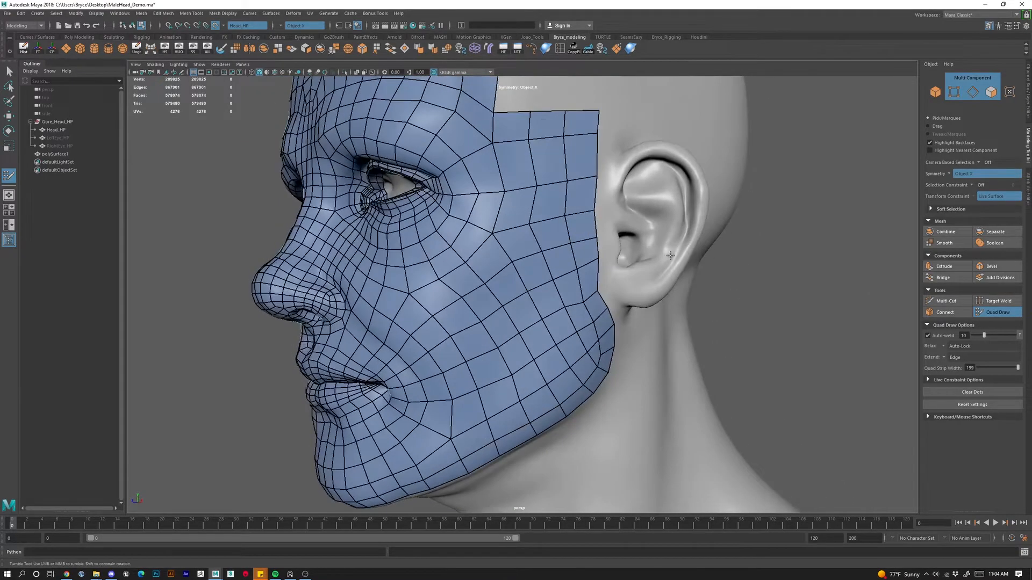
alt+middle_drag(625, 161, 541, 215)
alt+right_drag(541, 215, 483, 252)
alt+drag(503, 255, 495, 253)
alt+middle_drag(488, 212, 487, 233)
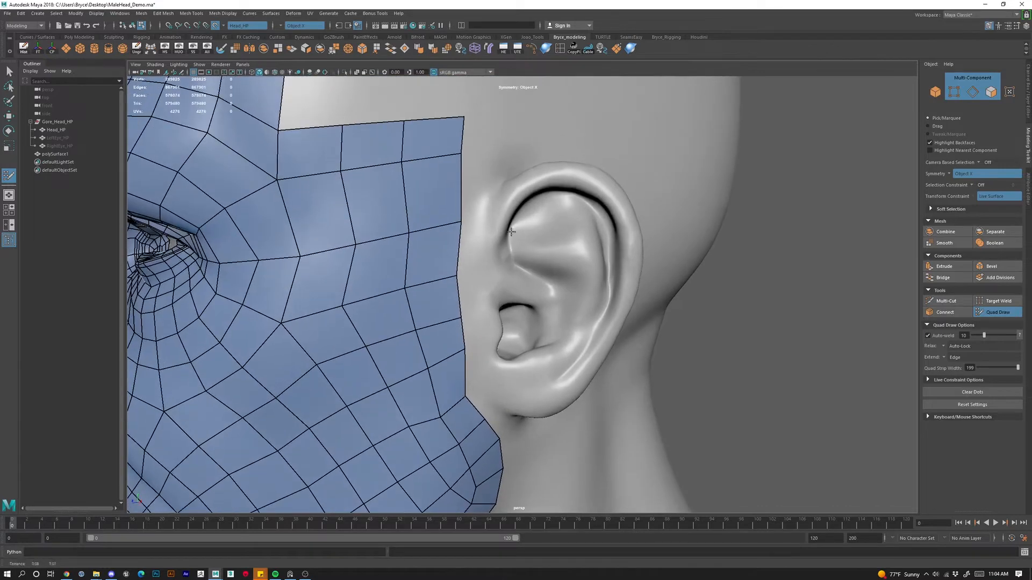
shift+click(472, 249)
drag(476, 275, 483, 259)
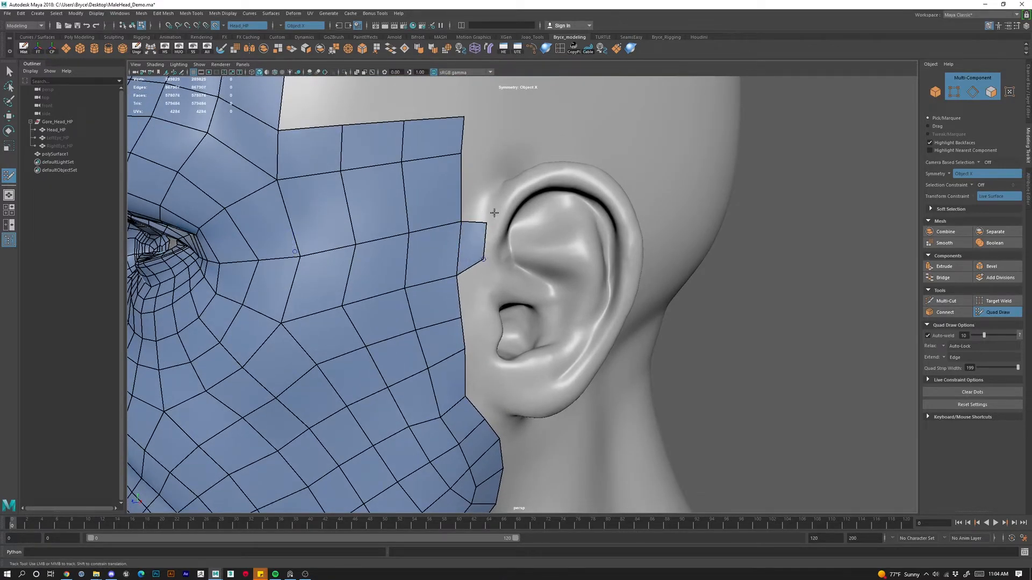
drag(487, 223, 484, 227)
Add two quads along the temple border in front of the upper ear and relax the surrounding cheek mesh.
click(486, 197)
shift+click(475, 211)
click(482, 153)
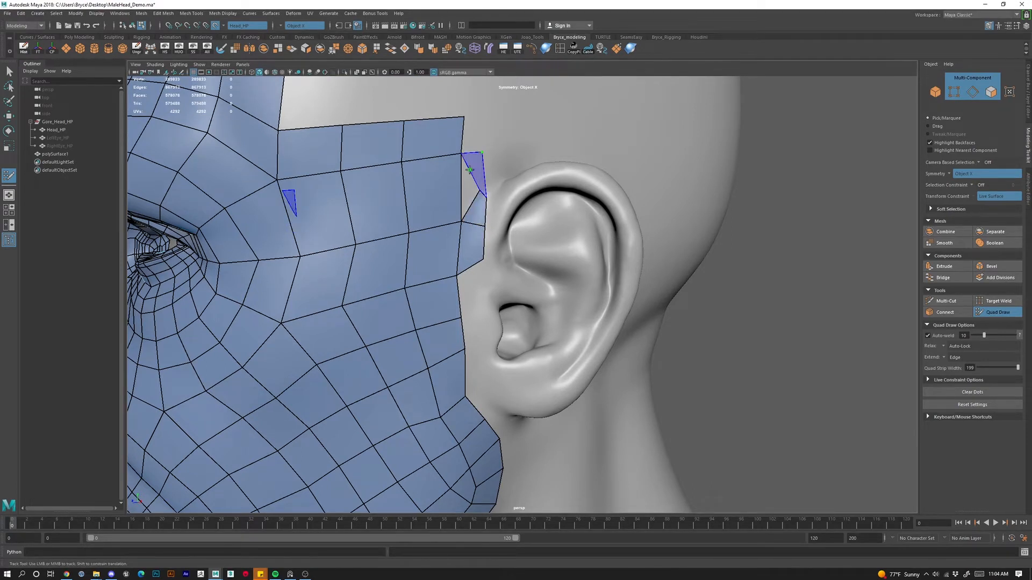
key(ctrl+z)
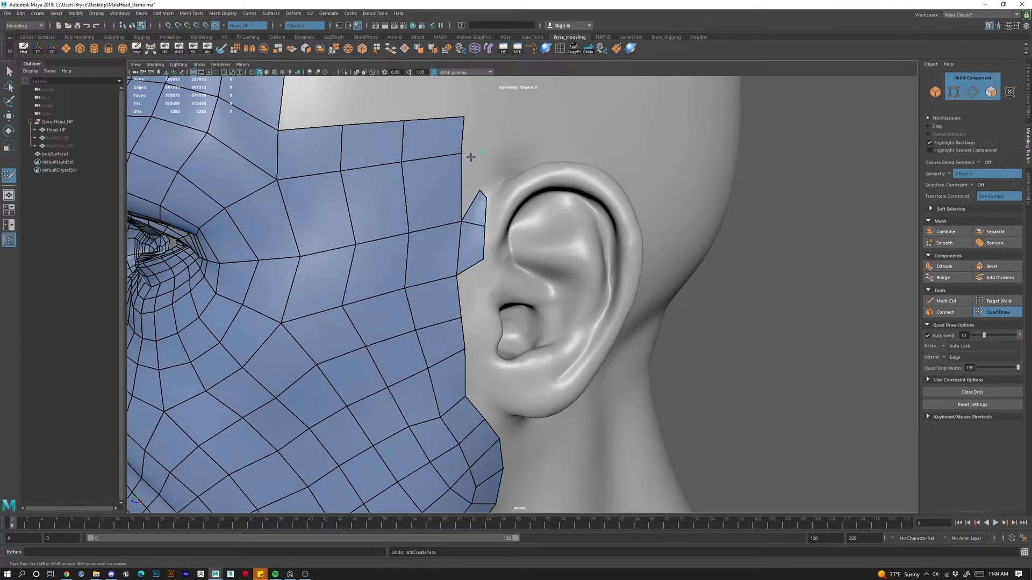
shift+click(474, 175)
drag(482, 153, 484, 157)
mouse_move(460, 212)
shift+mouse_down()
mouse_move(425, 222)
mouse_move(352, 329)
shift+mouse_up()
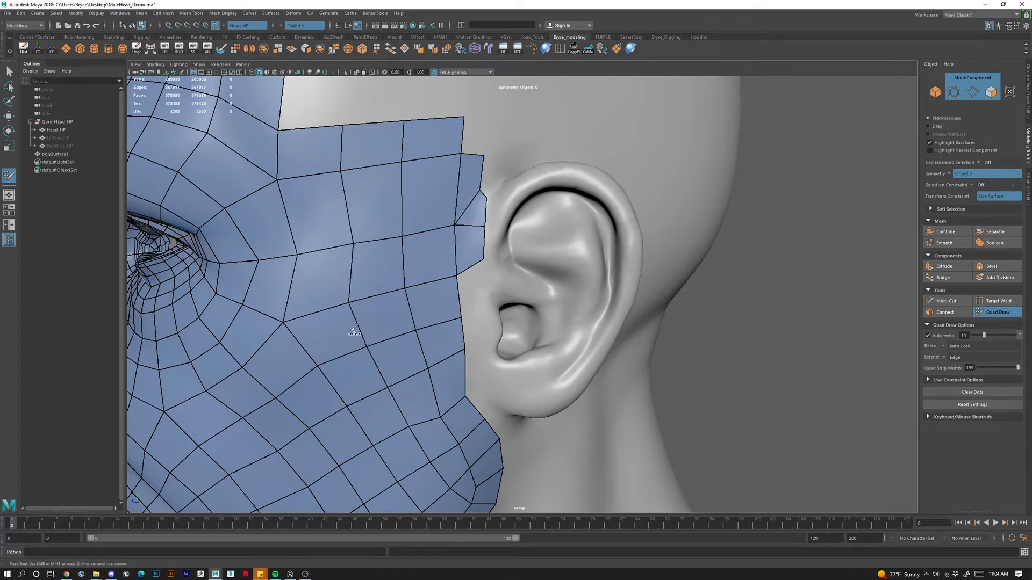
Extend the cheek border with quads toward the front of the ear just above the ear canal opening.
alt+drag(462, 286, 439, 305)
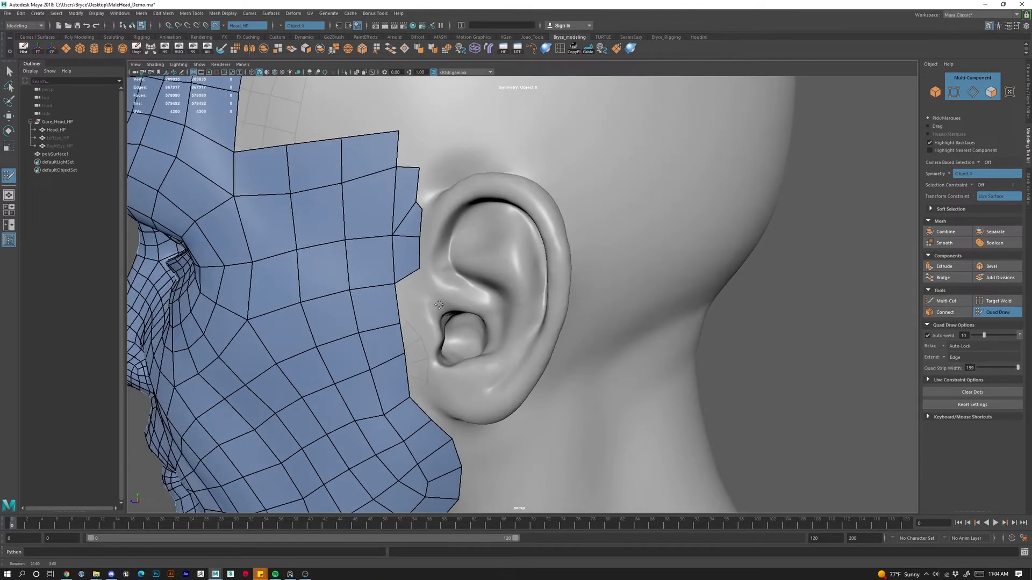
alt+middle_drag(439, 305, 445, 249)
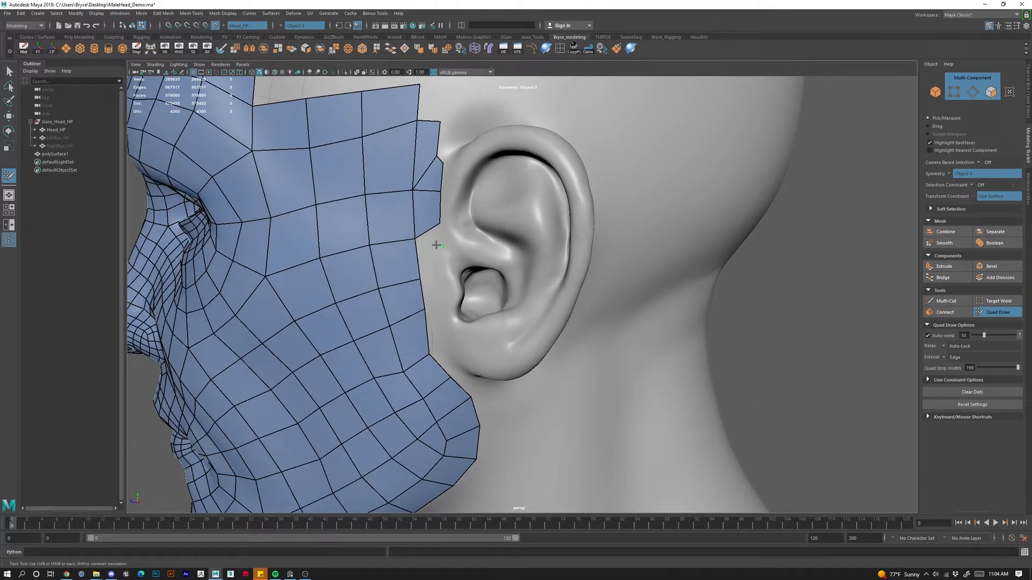
click(446, 267)
shift+click(445, 266)
click(453, 242)
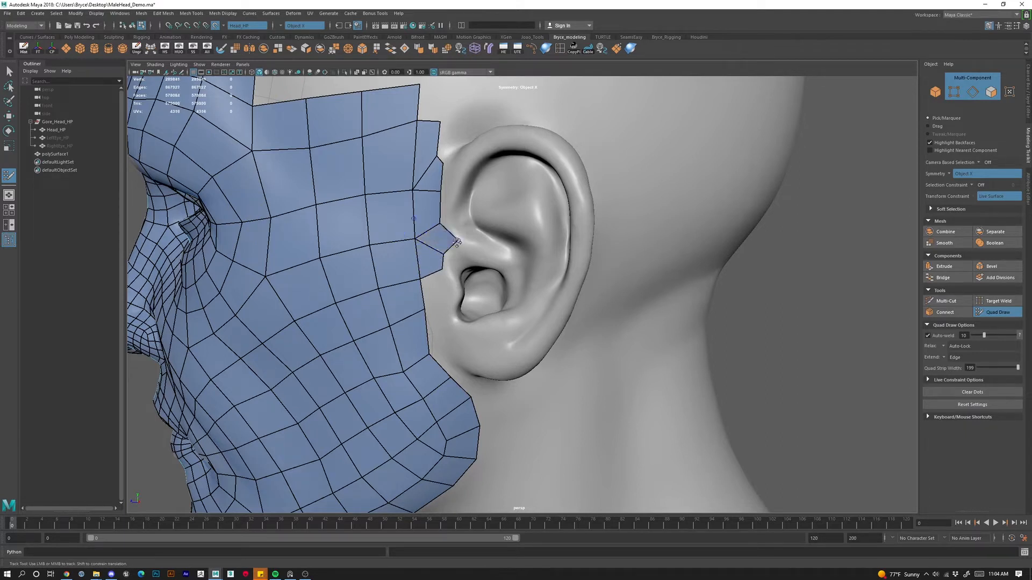
shift+click(452, 244)
Rebuild the deleted face in front of the ear and add quads reaching the front rim of the ear canal.
alt+drag(449, 292, 478, 286)
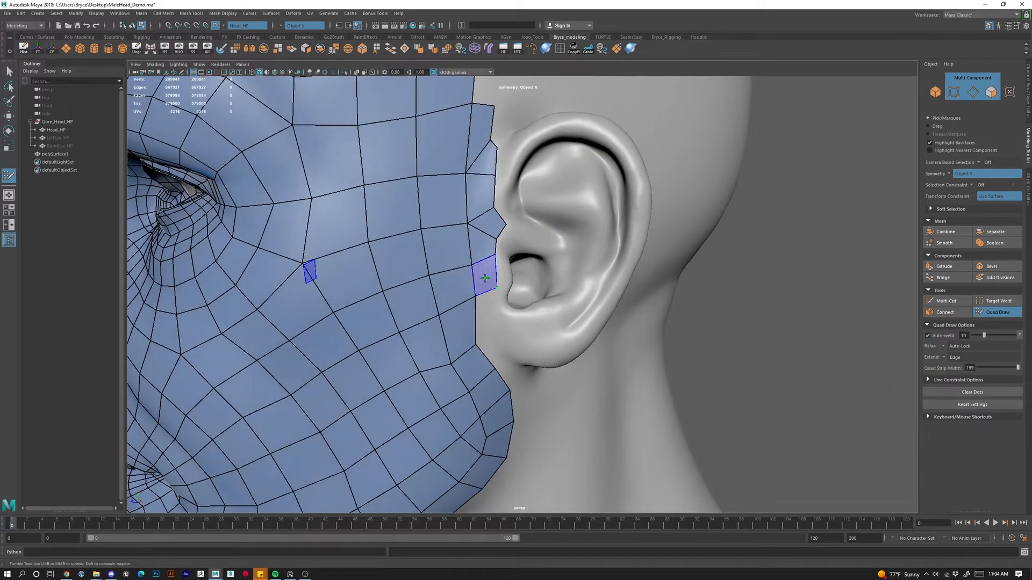
ctrl+shift+click(495, 232)
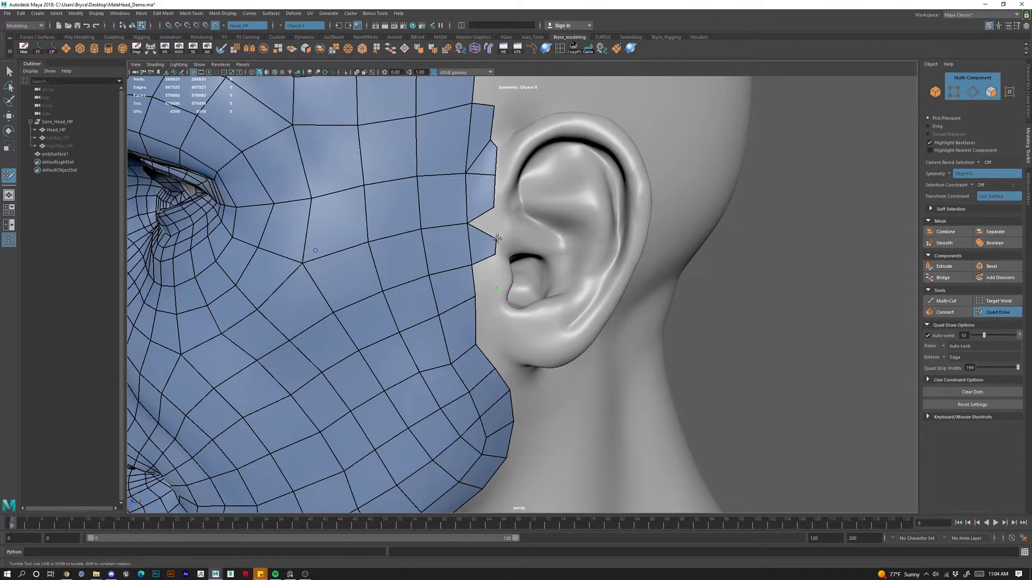
shift+click(492, 226)
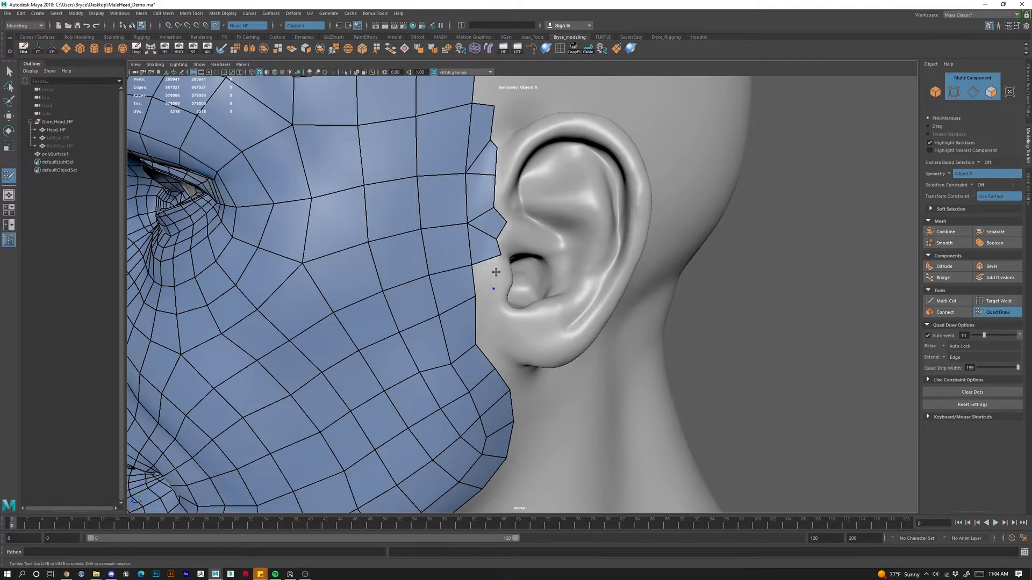
click(495, 272)
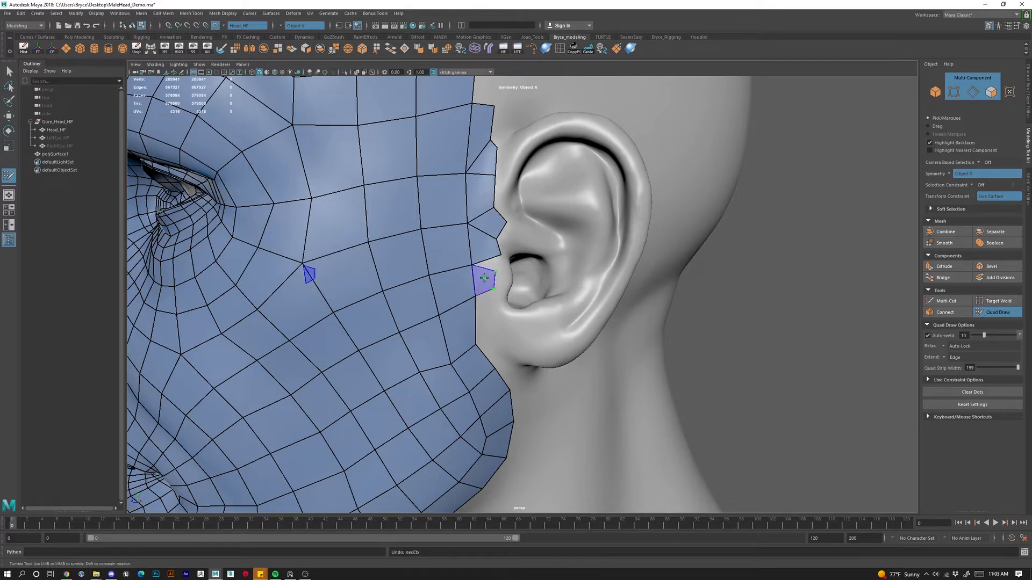
shift+click(511, 270)
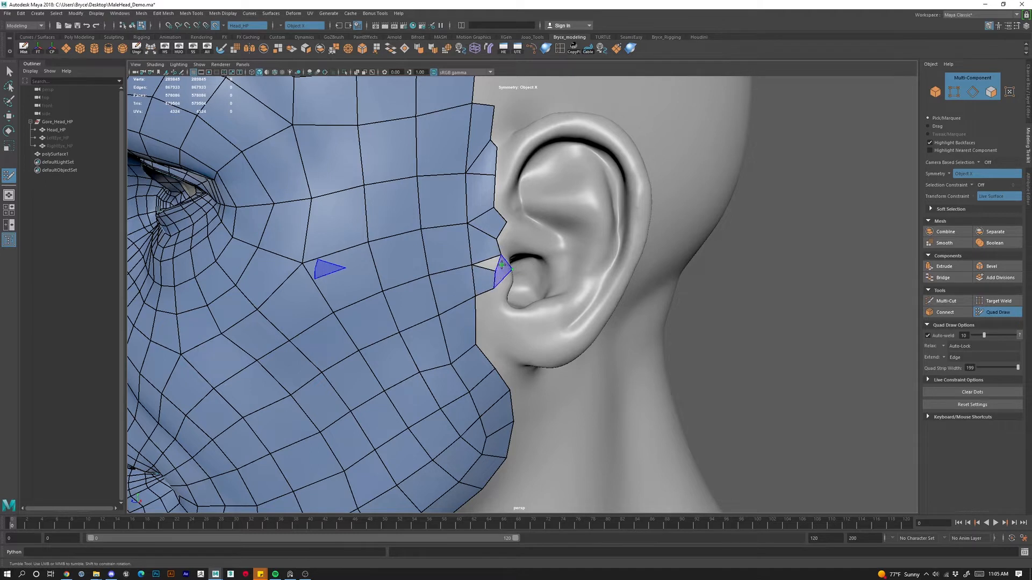
shift+click(504, 272)
shift+click(506, 273)
Reposition the vertices at the front rim of the ear canal and add a quad curving down along it.
scroll(509, 267, up, 4)
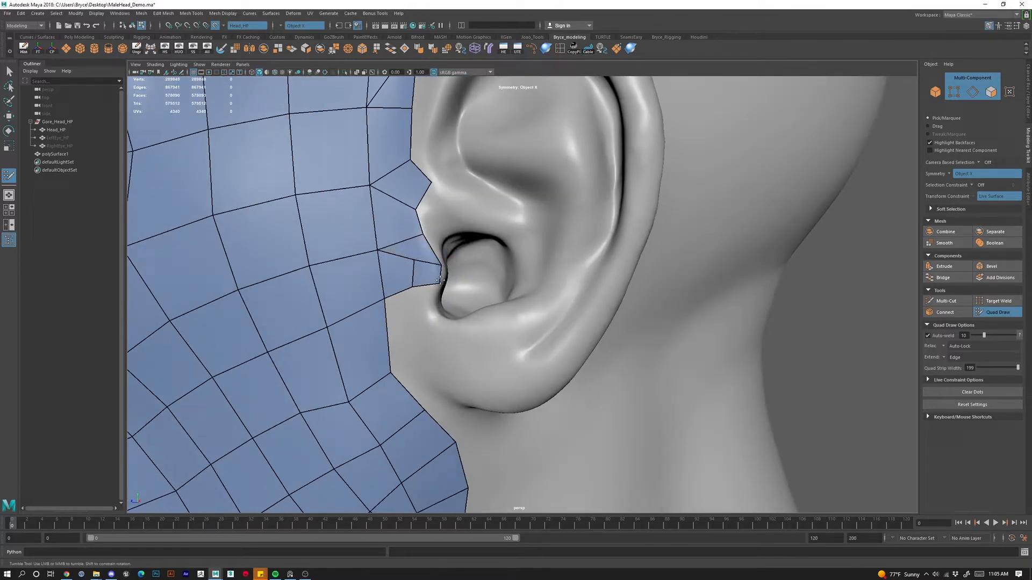
mouse_move(414, 262)
mouse_down()
mouse_move(418, 295)
mouse_move(390, 318)
mouse_move(435, 306)
mouse_up()
shift+click(429, 322)
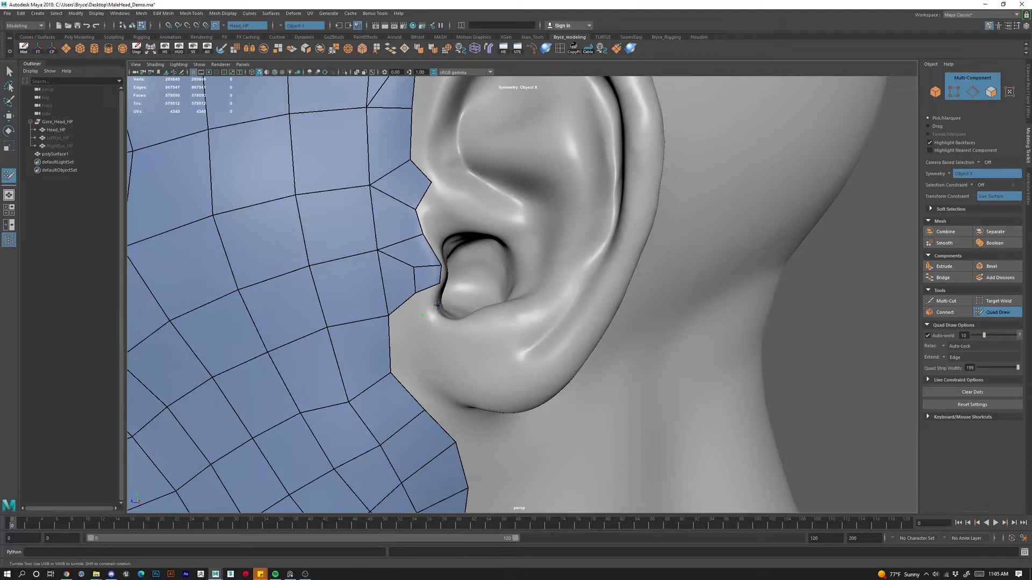
shift+click(434, 302)
drag(436, 283, 439, 285)
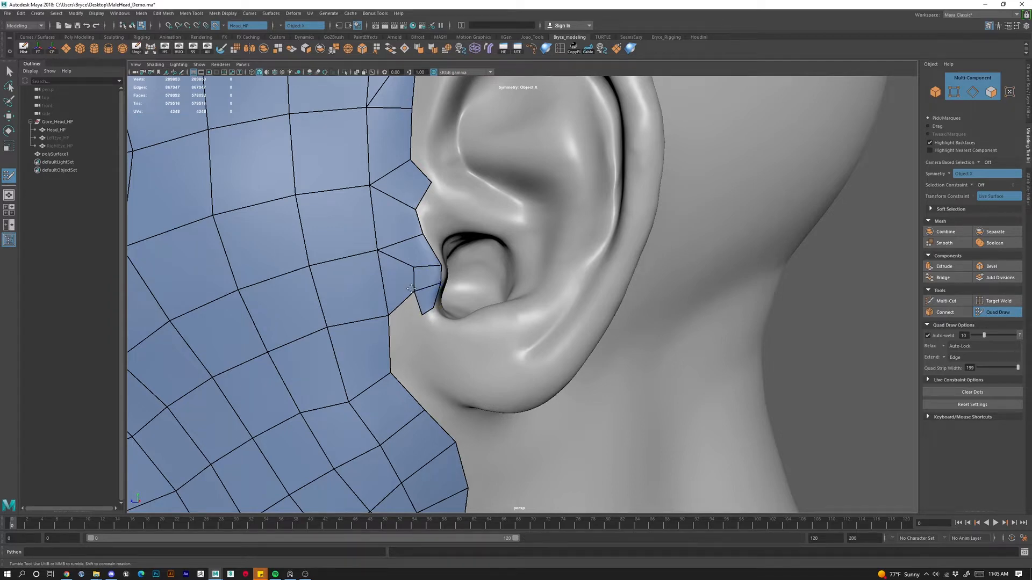
alt+drag(425, 332, 456, 330)
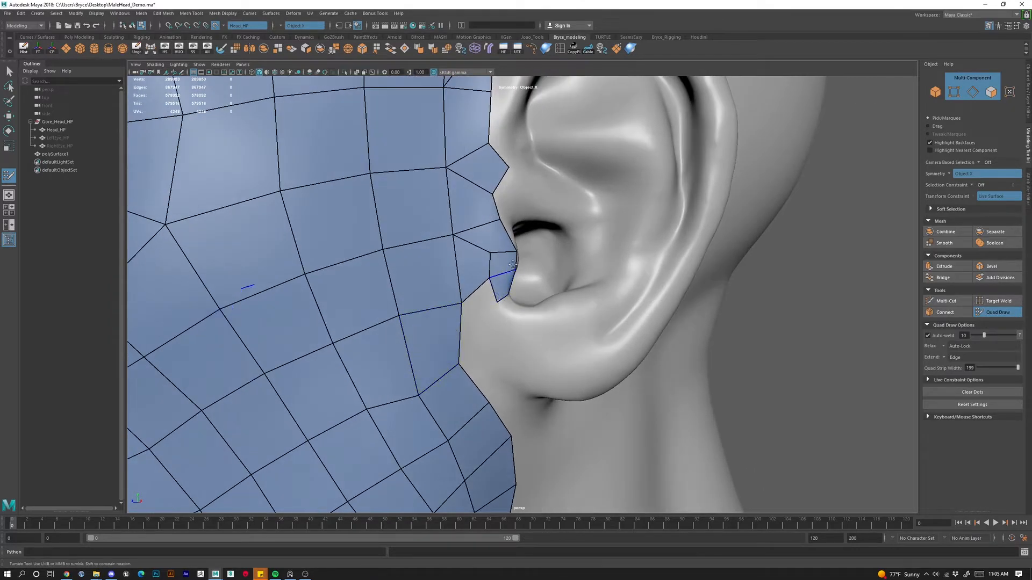
drag(510, 254, 484, 254)
Continue the narrow quad strip around the lower rim of the ear canal opening with three more quads.
click(520, 307)
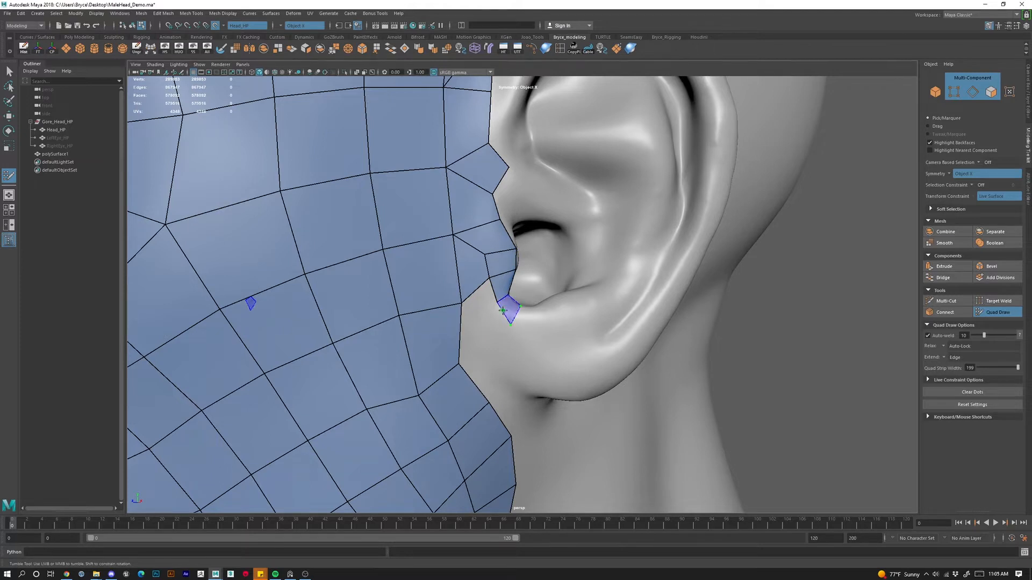
shift+click(507, 310)
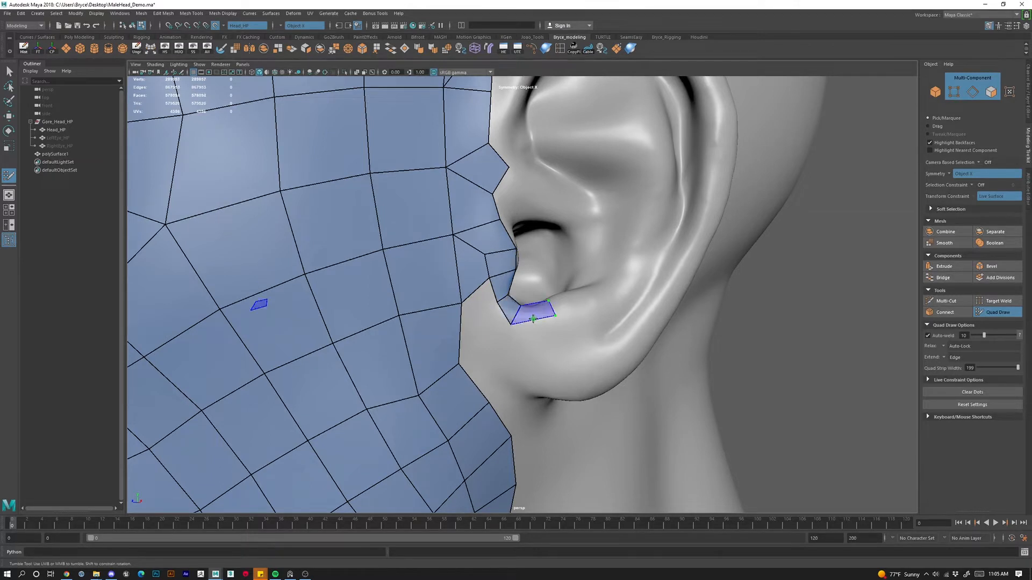
shift+click(543, 305)
drag(550, 309, 548, 311)
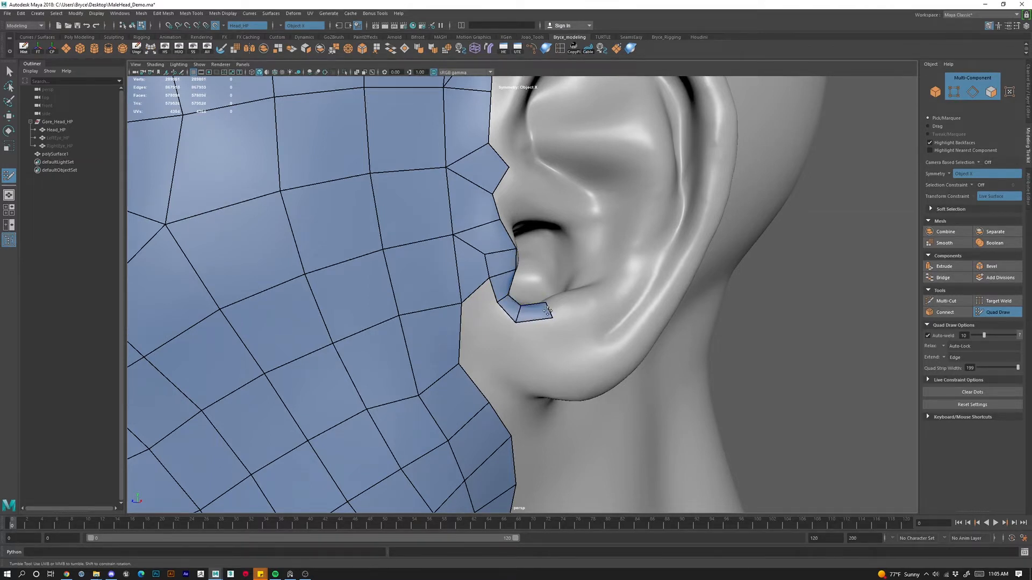
click(578, 308)
shift+click(554, 306)
Add quads along the cheek border beside the earlobe, continuing down to the earlobe's underside.
alt+drag(498, 355, 468, 286)
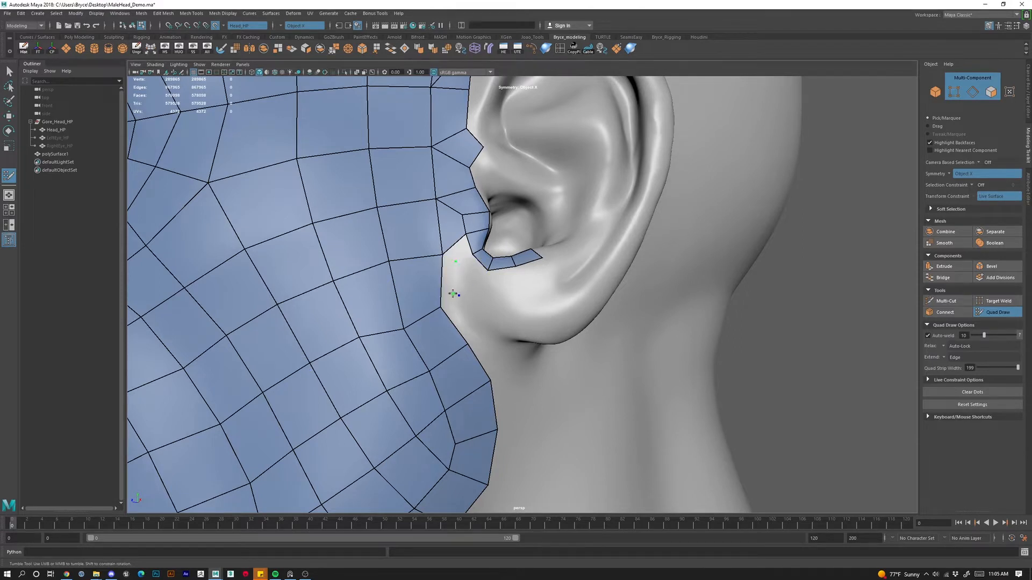
shift+click(460, 266)
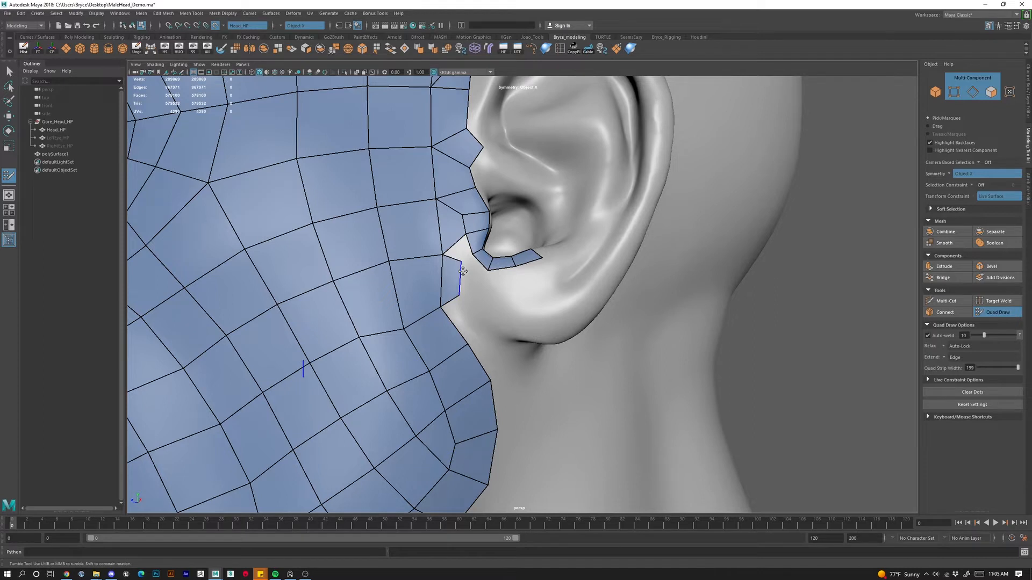
mouse_move(461, 261)
mouse_down()
mouse_move(465, 238)
mouse_move(463, 263)
mouse_up()
click(504, 342)
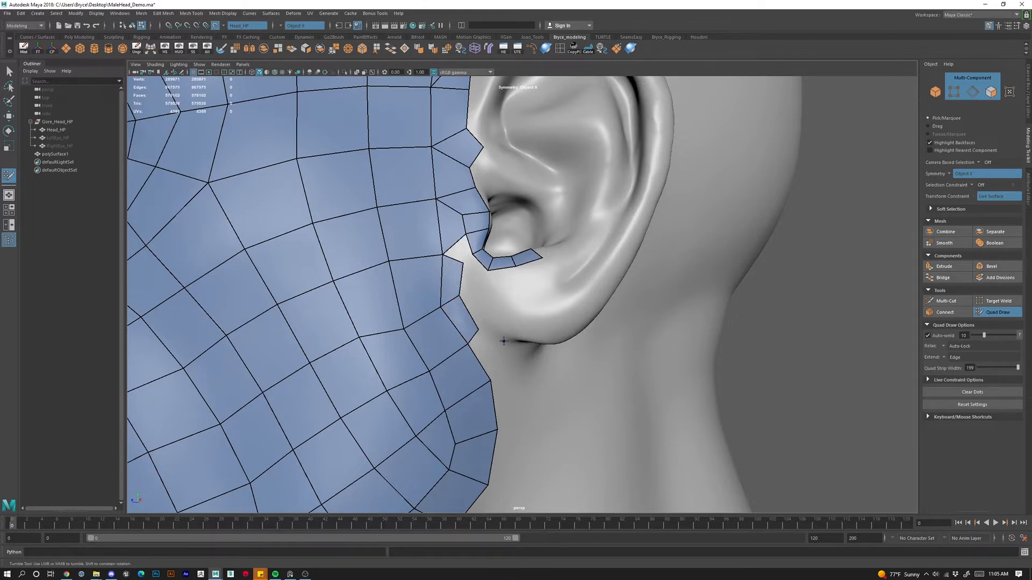
shift+click(486, 365)
shift+click(486, 365)
Add quads behind the jaw corner below the earlobe and undo the misplaced face next to them.
alt+drag(486, 365, 468, 329)
click(429, 327)
shift+click(428, 324)
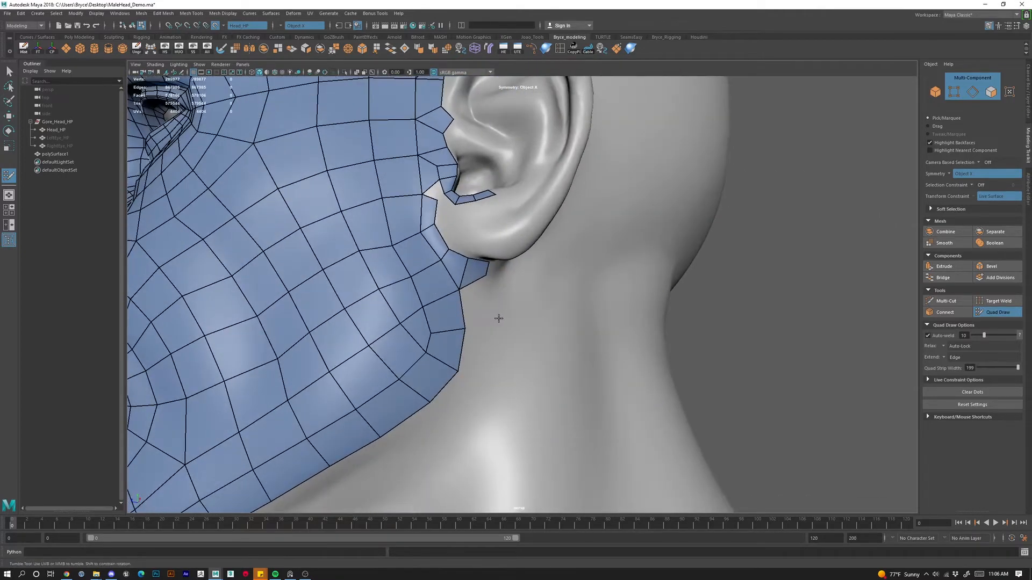
click(500, 320)
shift+click(478, 308)
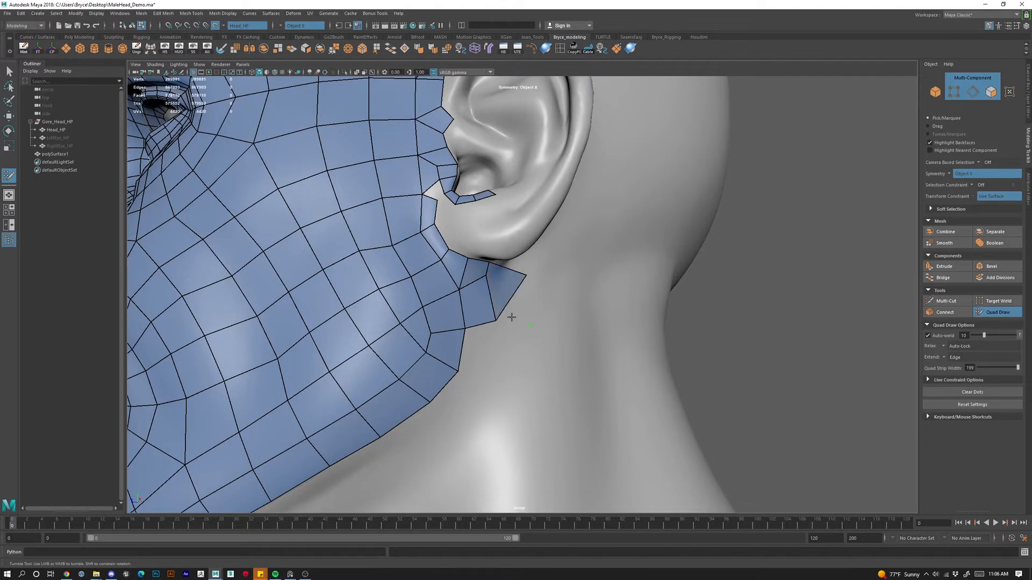
key(ctrl+z)
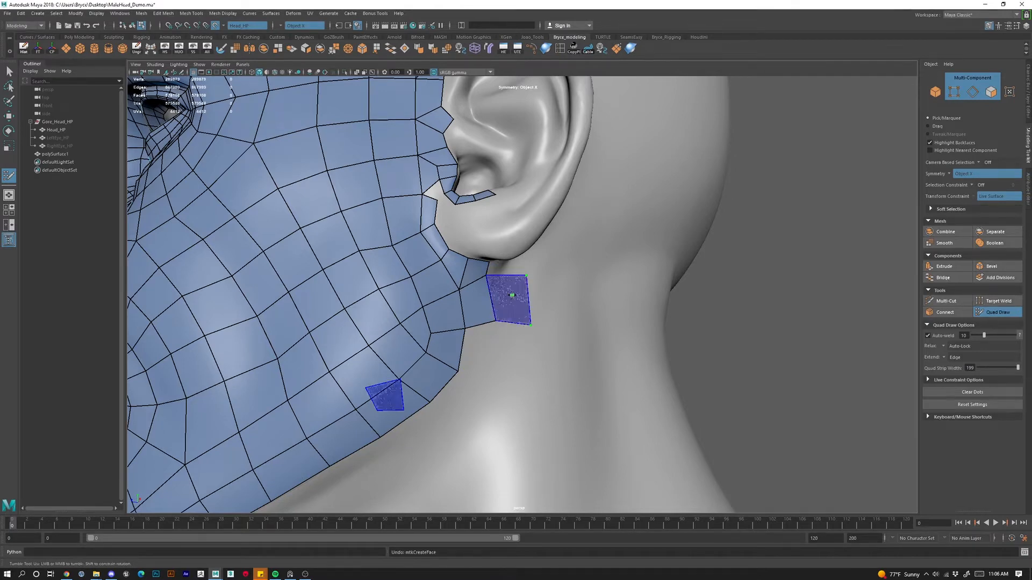
key(ctrl+z)
shift+click(562, 323)
scroll(562, 323, down, 5)
alt+drag(537, 322, 529, 325)
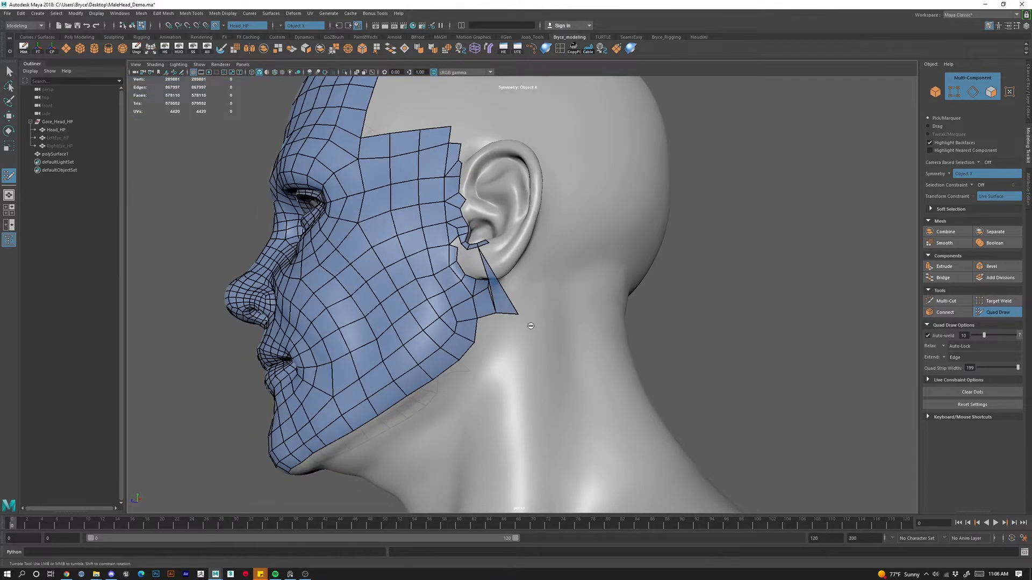
key(ctrl+z)
Add a quad behind the earlobe's base and extend a strip of quads from it around to the back of the neck.
scroll(516, 305, up, 5)
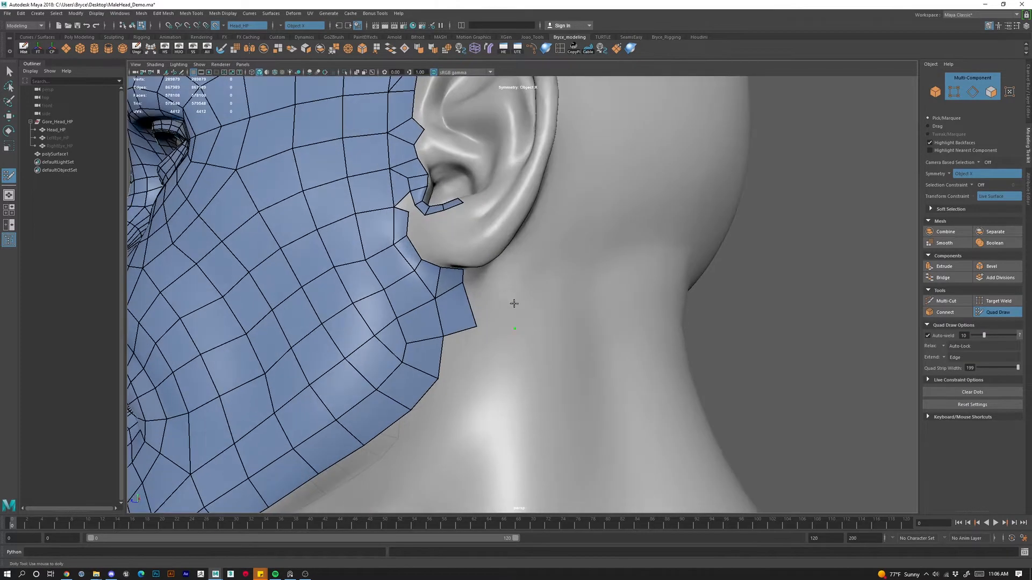
shift+click(513, 281)
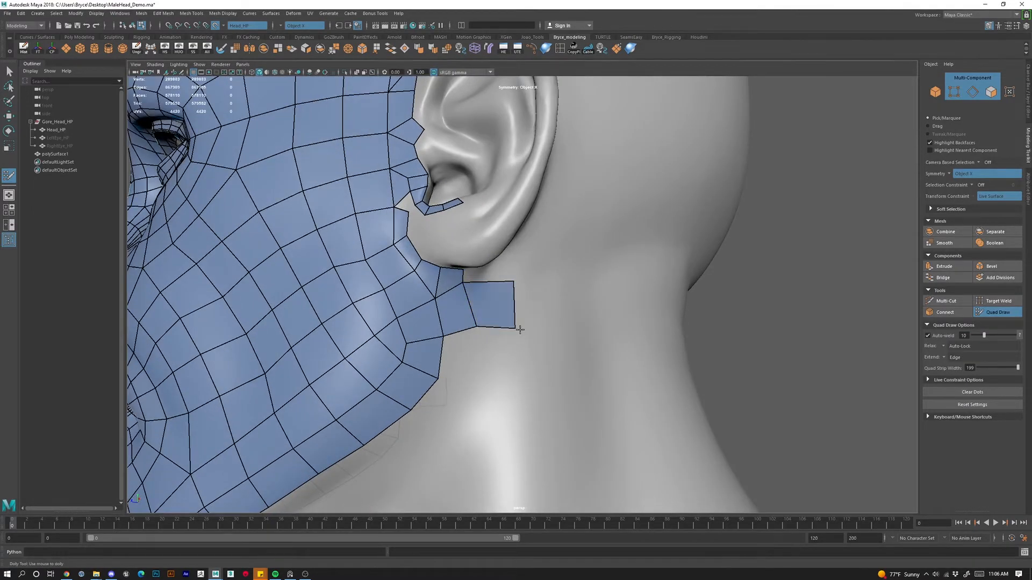
mouse_move(514, 325)
mouse_down()
mouse_move(498, 373)
mouse_move(482, 334)
mouse_up()
scroll(515, 321, down, 5)
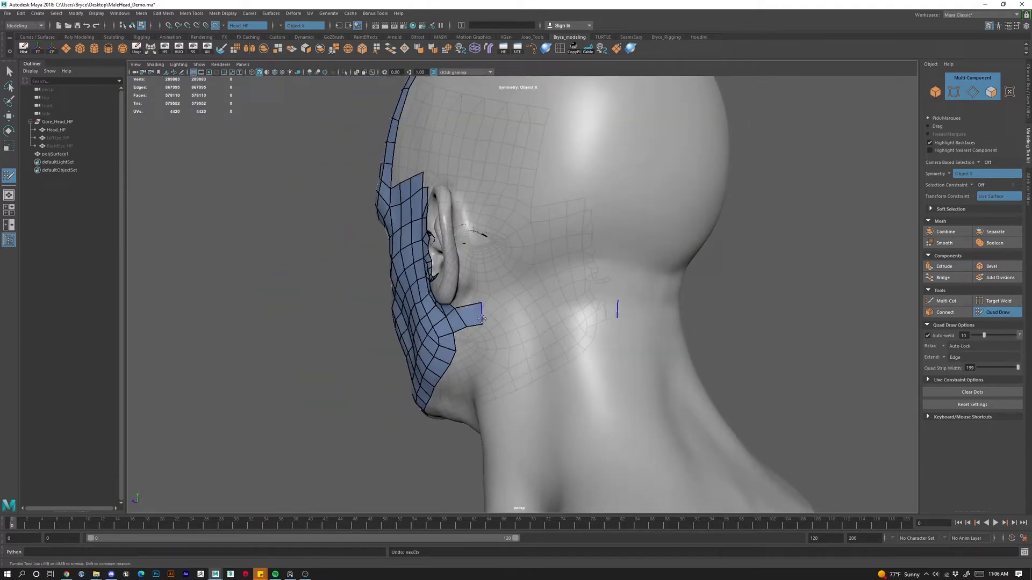
mouse_move(482, 323)
mouse_down()
mouse_move(564, 300)
mouse_move(564, 308)
mouse_move(608, 305)
mouse_move(599, 322)
mouse_move(584, 308)
mouse_move(669, 300)
mouse_move(632, 305)
mouse_up()
alt+drag(666, 362, 555, 364)
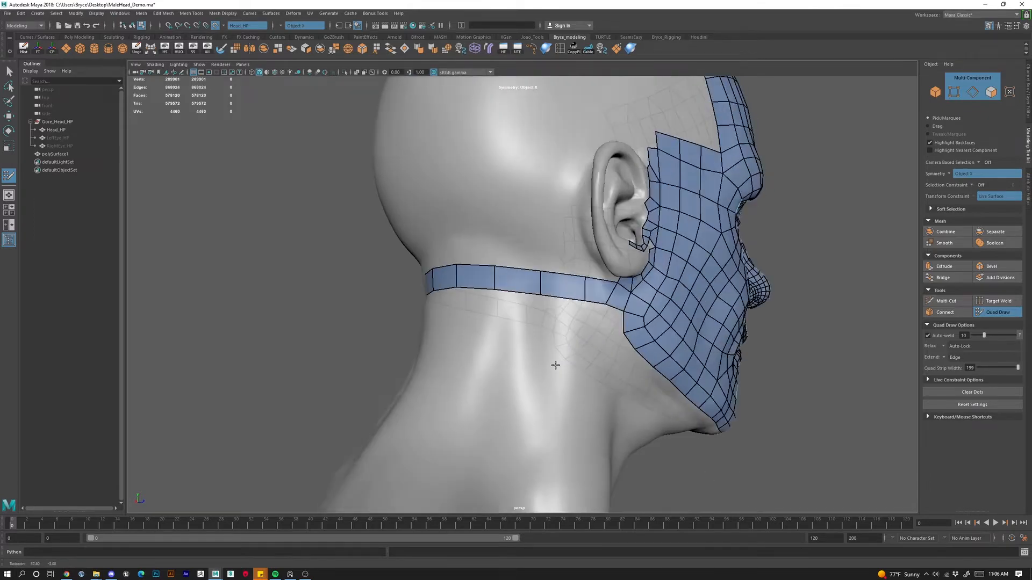
Extrude the lower border of the neck strip downward to add further rows of quads behind the jaw.
alt+right_drag(555, 364, 485, 300)
alt+drag(472, 88, 463, 147)
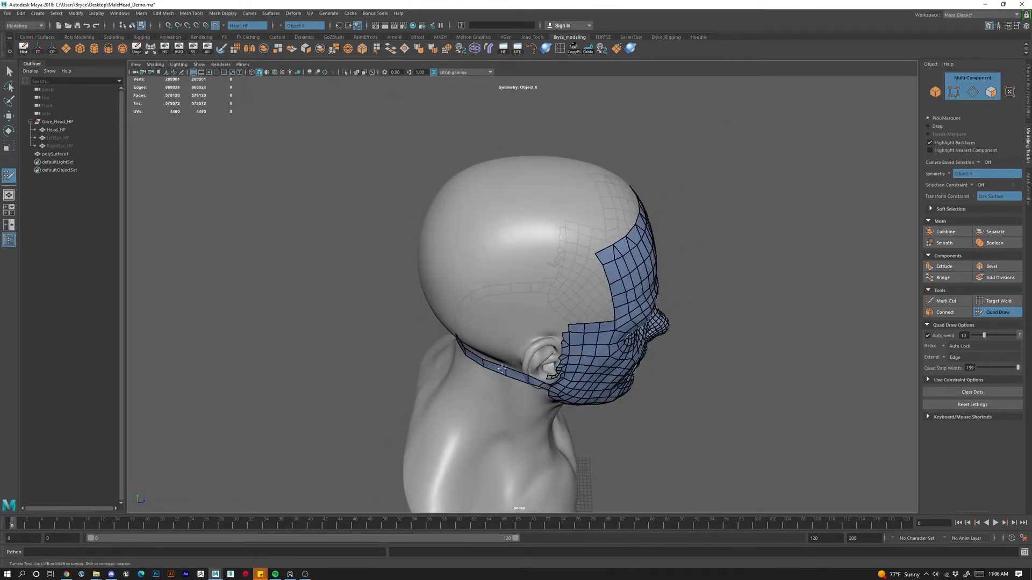
alt+drag(502, 370, 535, 341)
alt+right_drag(535, 341, 540, 318)
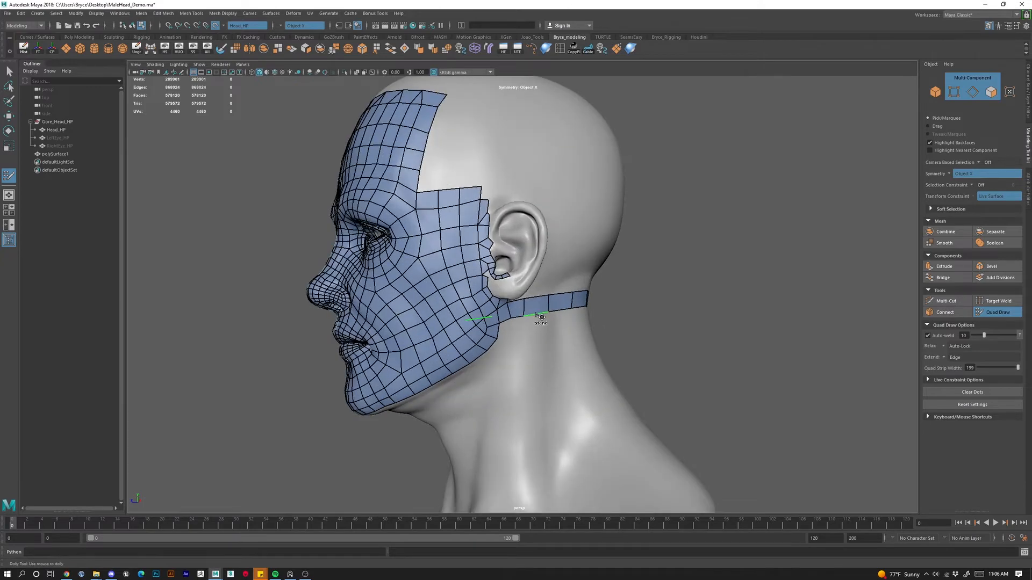
drag(540, 317, 538, 332)
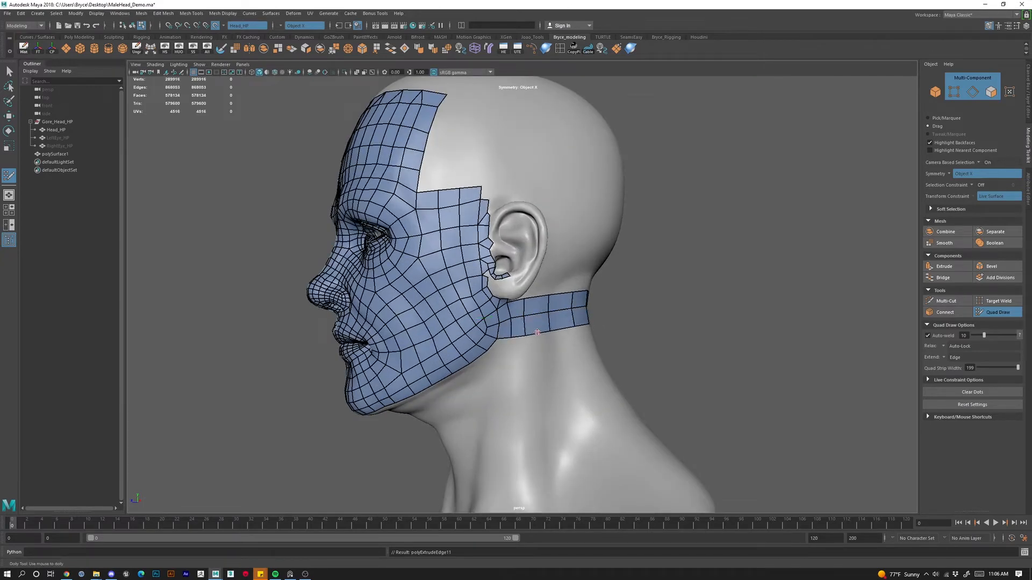
mouse_move(690, 393)
alt+mouse_down()
mouse_move(624, 394)
mouse_move(687, 390)
alt+mouse_up()
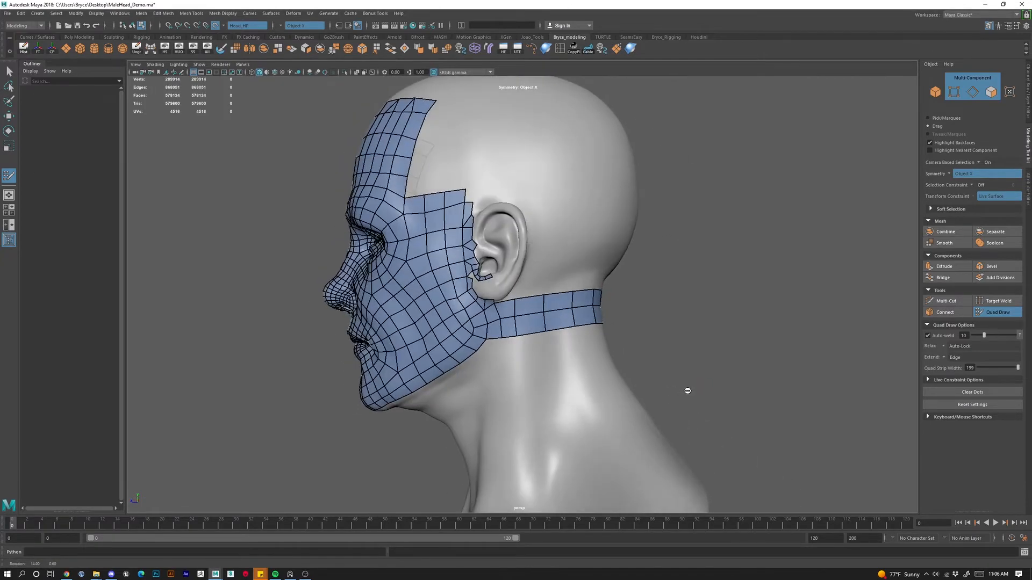
mouse_move(494, 397)
alt+mouse_down()
mouse_move(539, 339)
mouse_move(540, 355)
mouse_move(497, 352)
mouse_move(467, 318)
mouse_move(505, 349)
alt+mouse_up()
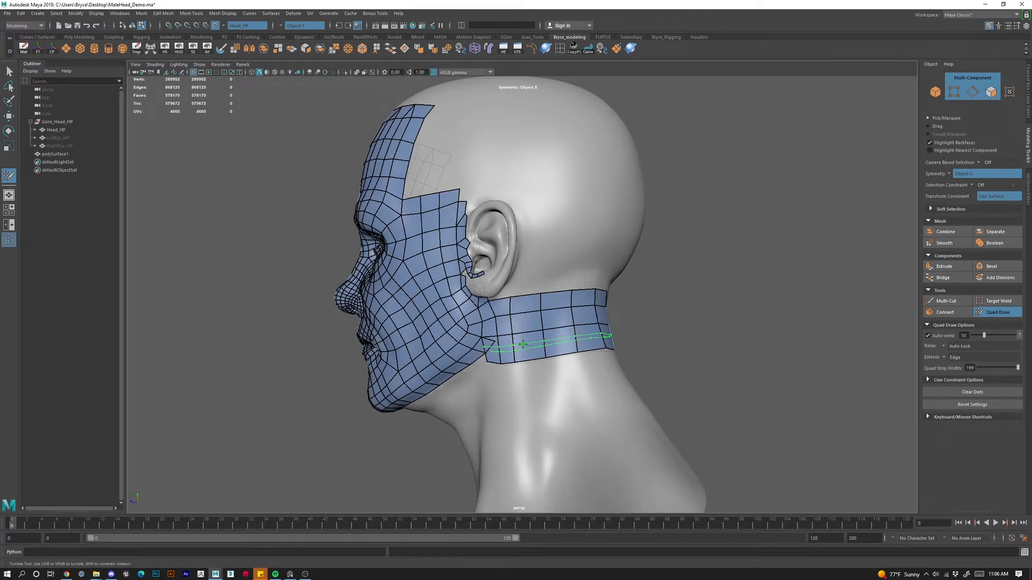
Insert a horizontal edge loop through the lowest row of the neck strip.
ctrl+click(478, 364)
alt+right_drag(480, 363, 484, 425)
alt+middle_drag(462, 430, 510, 349)
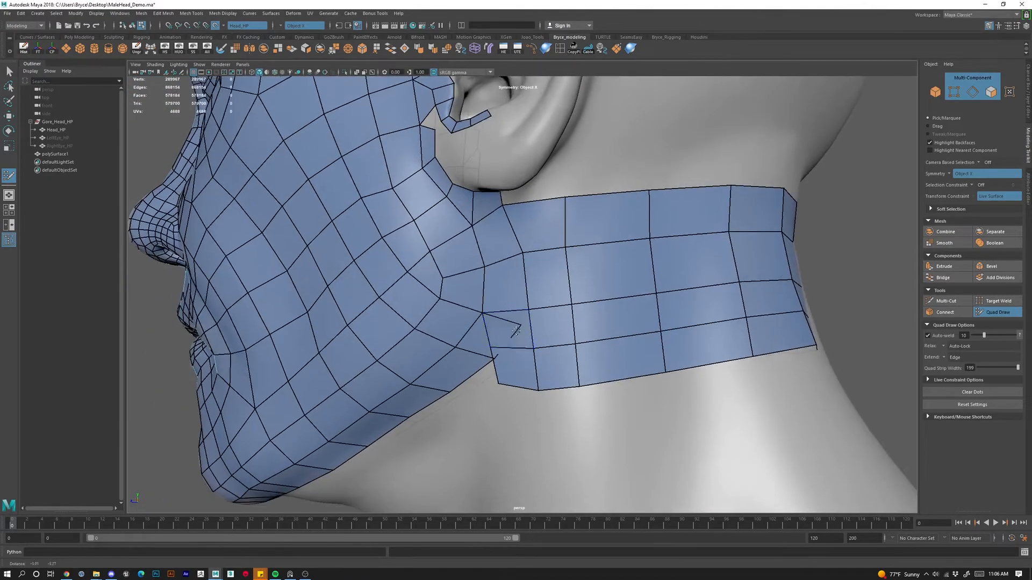
Relax the vertices at the jaw corner and along the adjoining rows of the neck strip to even out the quads.
mouse_move(482, 342)
mouse_down()
mouse_move(455, 365)
mouse_move(459, 330)
mouse_up()
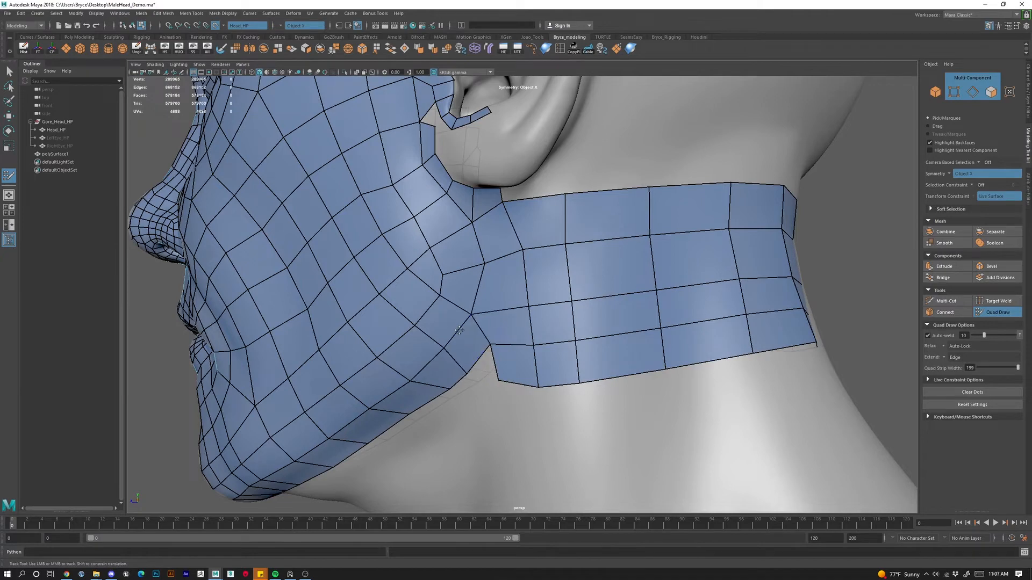
scroll(477, 369, down, 4)
mouse_move(478, 382)
alt+mouse_down()
mouse_move(521, 392)
mouse_move(540, 325)
mouse_move(565, 324)
mouse_move(562, 347)
alt+mouse_up()
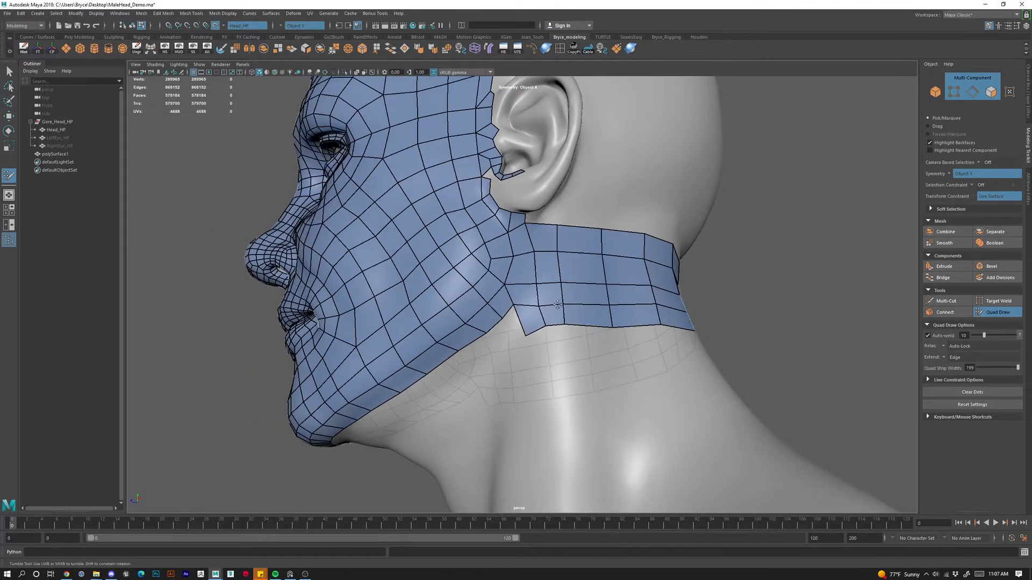
mouse_move(540, 292)
shift+mouse_down()
mouse_move(580, 308)
mouse_move(559, 306)
shift+mouse_up()
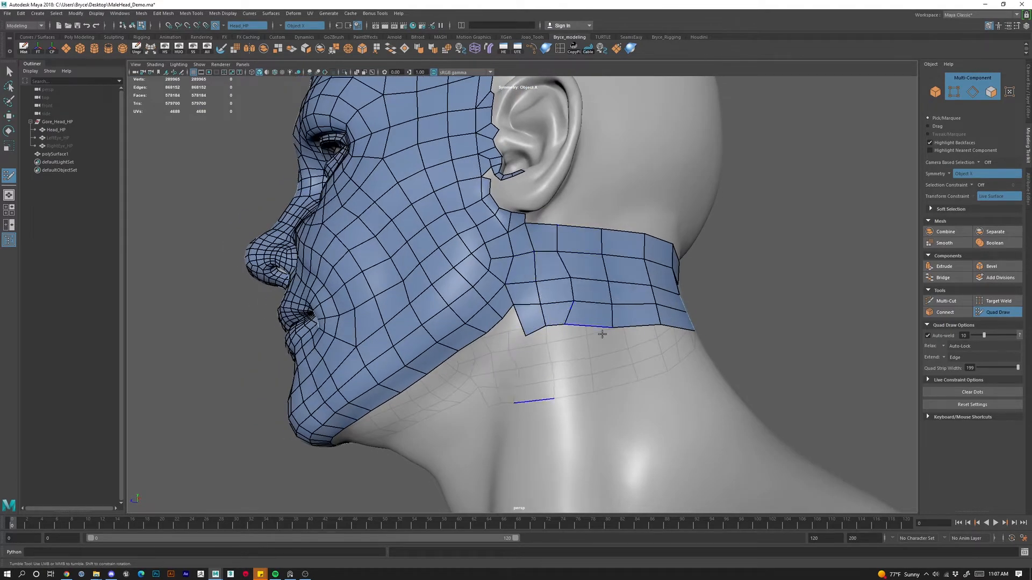
Relax the open mesh border under the chin so it curves evenly along the underside of the jaw.
mouse_move(379, 410)
alt+mouse_down()
mouse_move(465, 353)
mouse_move(497, 355)
alt+mouse_up()
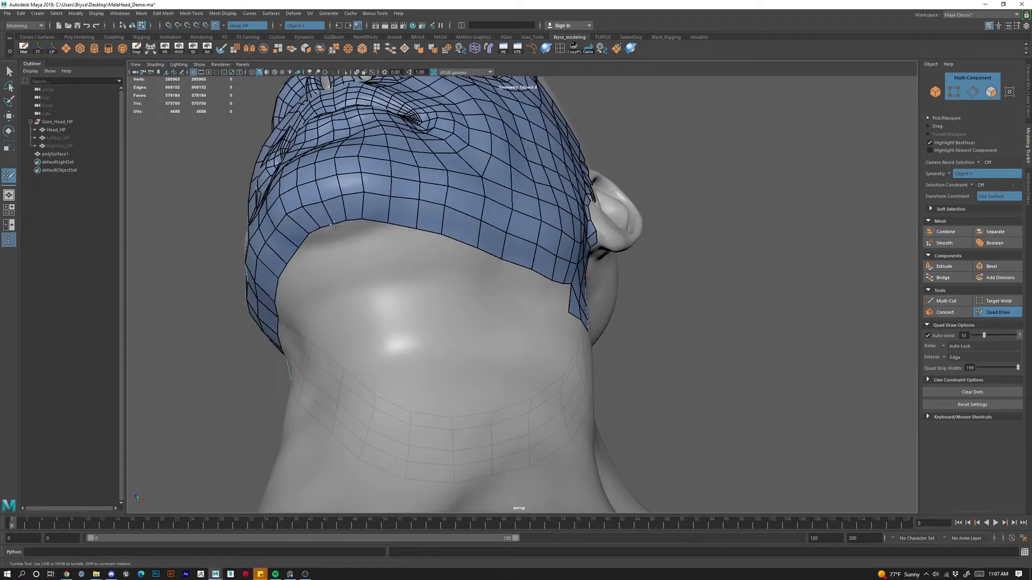
alt+drag(339, 226, 357, 224)
alt+middle_drag(357, 224, 456, 255)
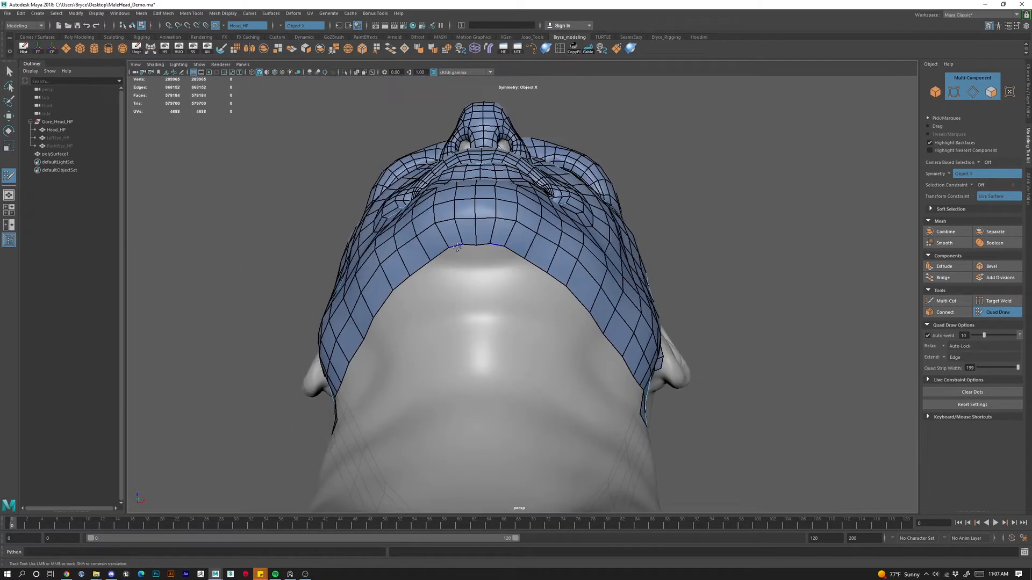
drag(457, 247, 407, 270)
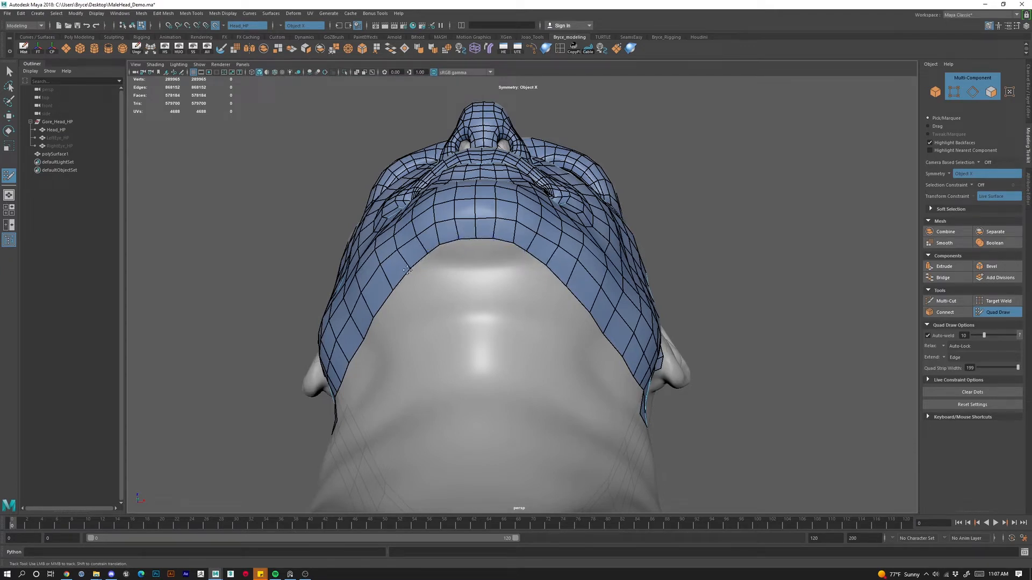
Add a quad behind the base of the earlobe, rising from the upper border of the neck strip.
alt+drag(444, 302, 430, 371)
alt+right_drag(511, 426, 570, 399)
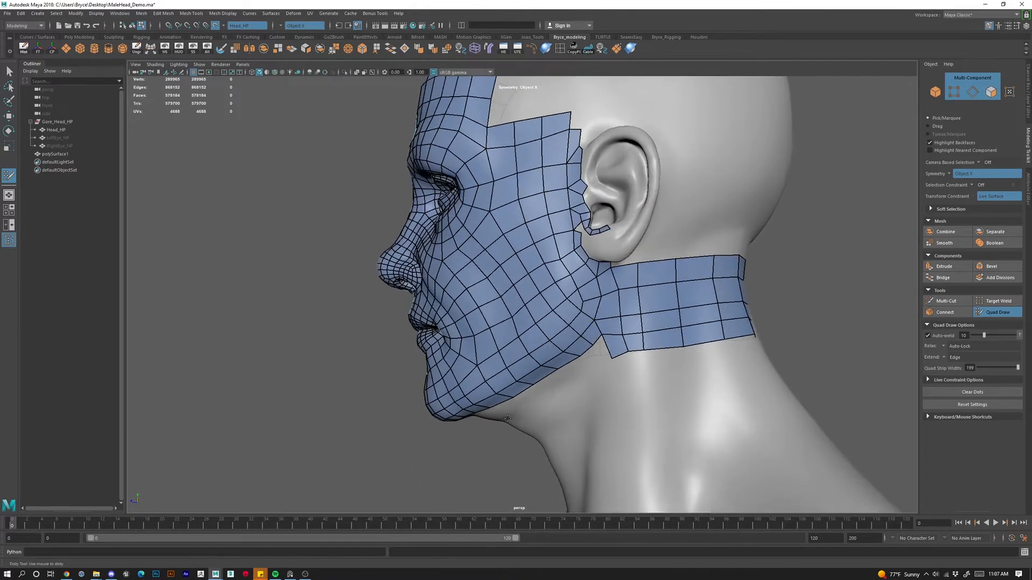
alt+middle_drag(626, 252, 599, 303)
alt+drag(598, 303, 411, 372)
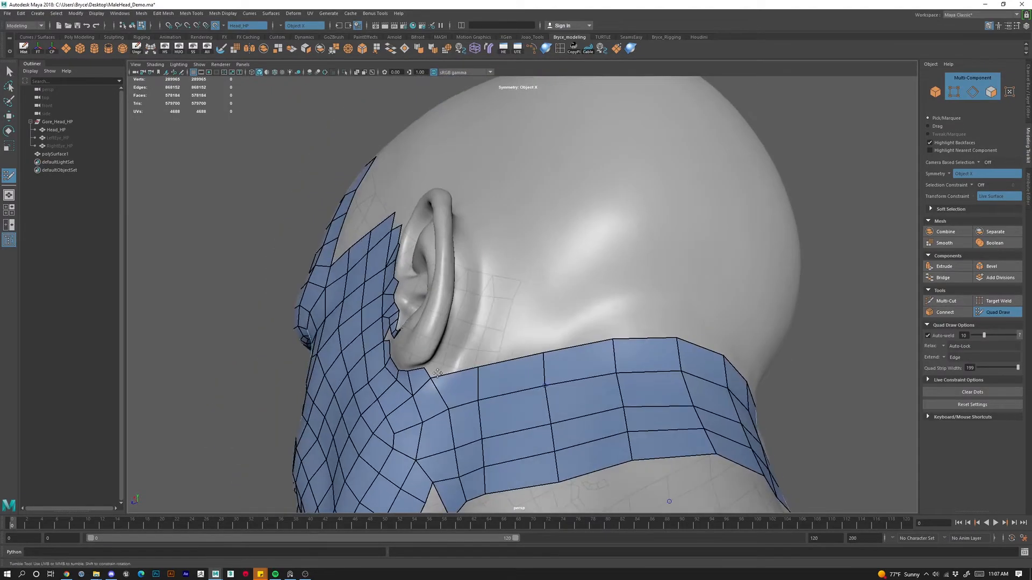
alt+right_drag(411, 372, 430, 380)
click(429, 366)
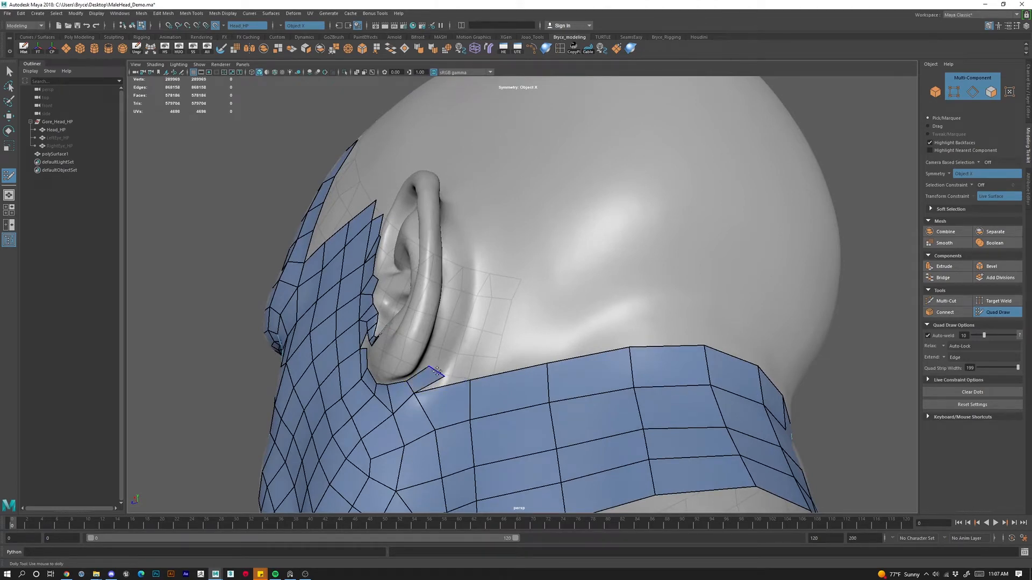
Place guide dots in the crease behind the ear and fill two quads above the one behind the earlobe.
alt+drag(433, 367, 346, 370)
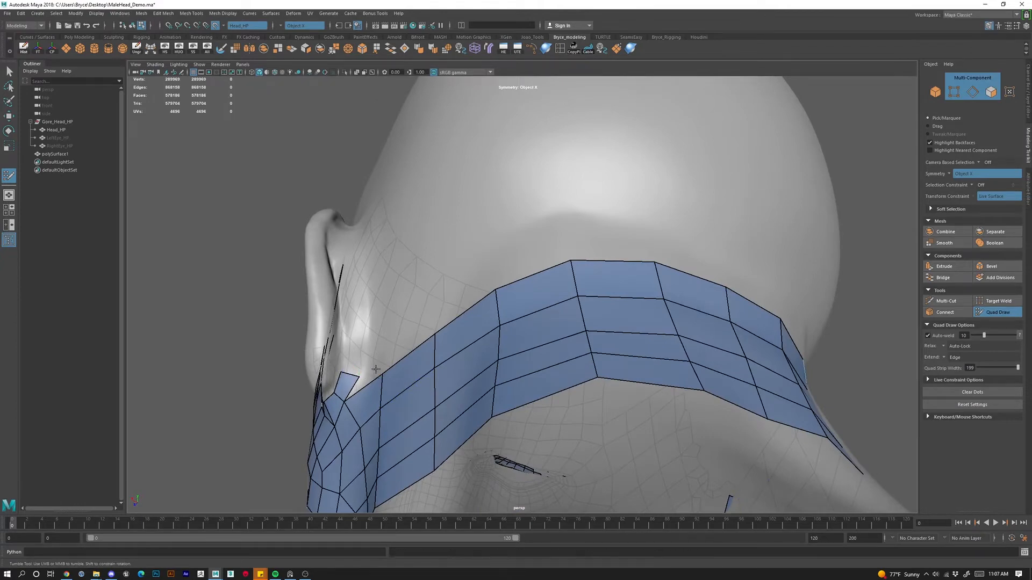
alt+drag(365, 377, 387, 371)
alt+right_drag(387, 371, 418, 355)
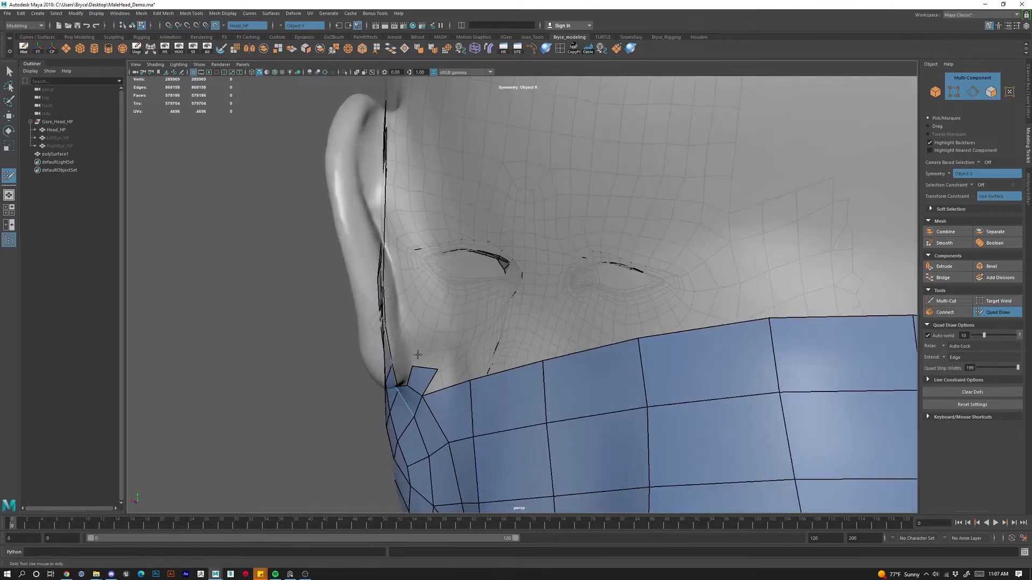
click(439, 320)
shift+click(423, 340)
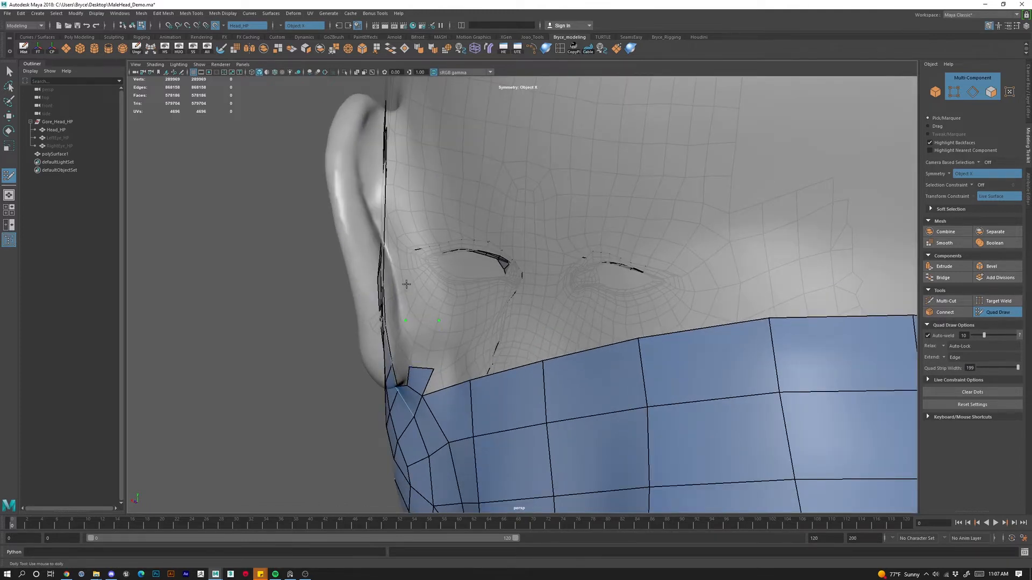
click(440, 268)
shift+click(436, 273)
drag(439, 268, 382, 321)
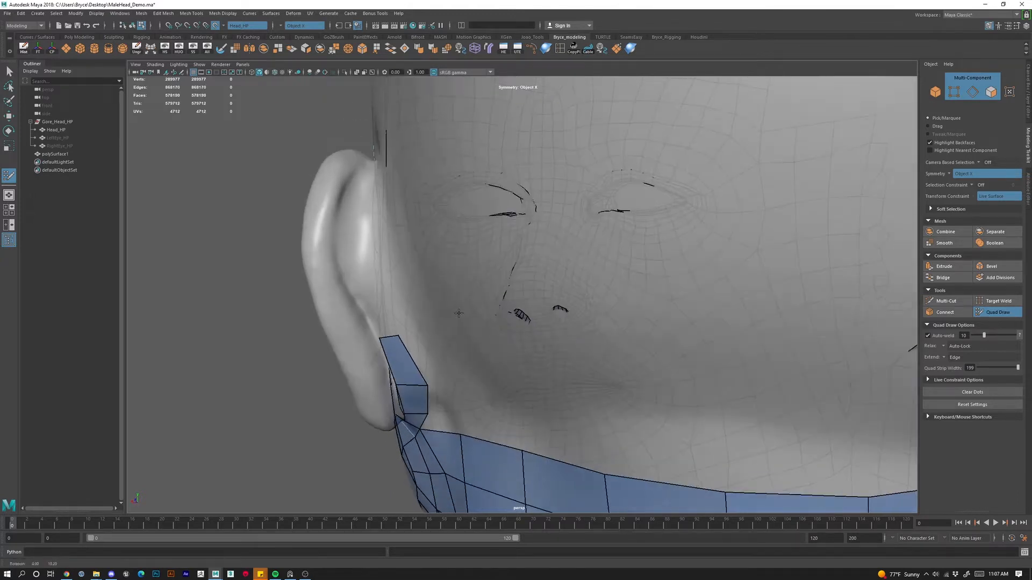
Extend the strip behind the ear upward by three quads and narrow its lower part by moving the outer vertices inward.
click(386, 298)
shift+click(379, 317)
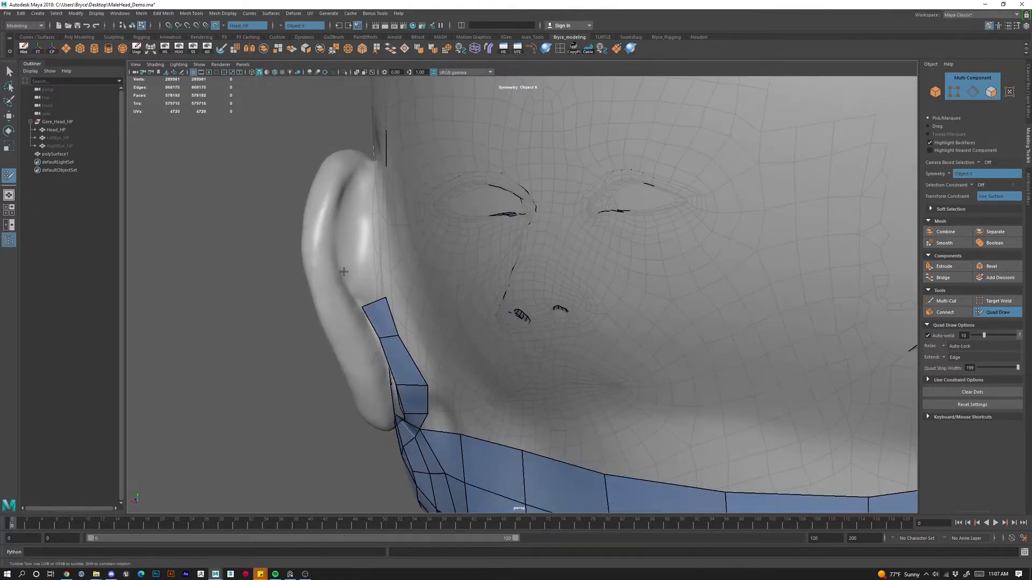
click(374, 265)
shift+click(365, 285)
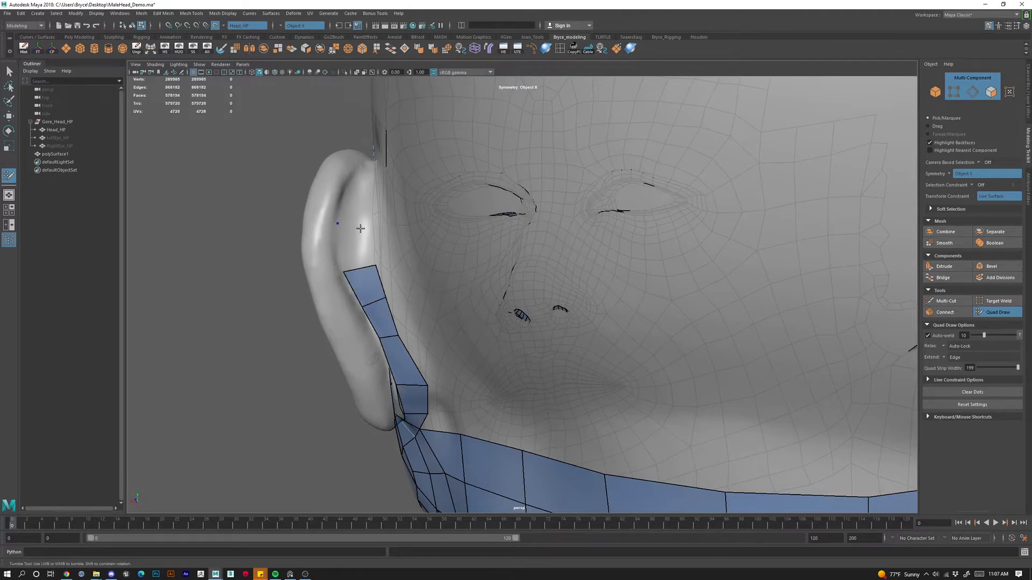
shift+click(358, 247)
alt+drag(359, 246, 444, 262)
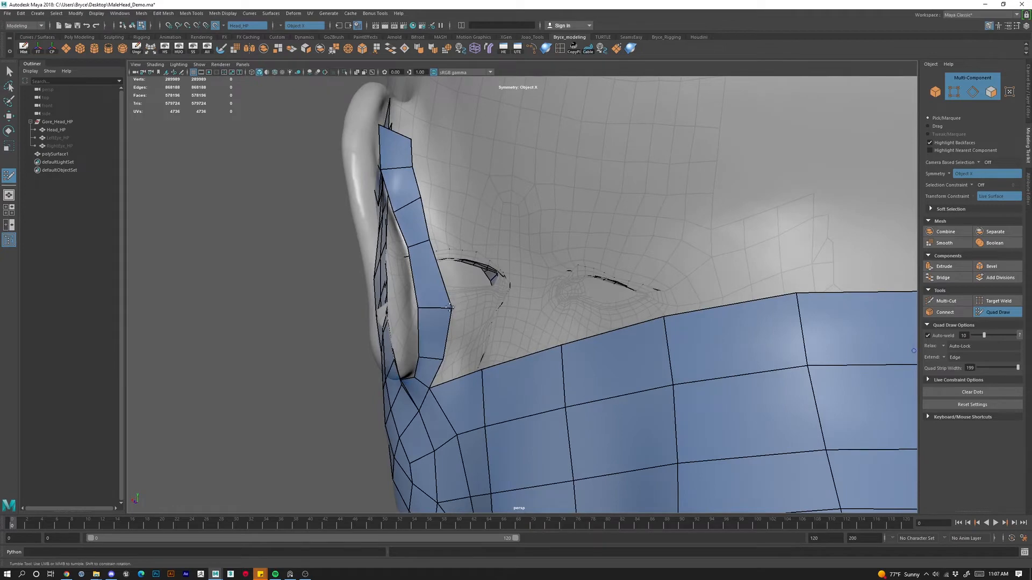
drag(450, 308, 439, 308)
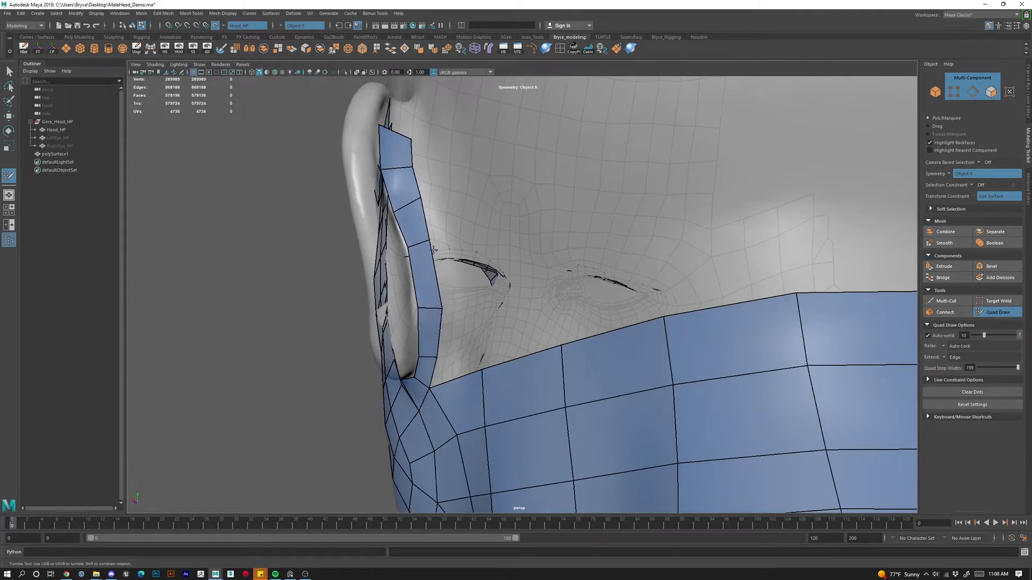
Continue the strip with two more quads up the crease toward the top of the ear.
alt+drag(434, 250, 408, 318)
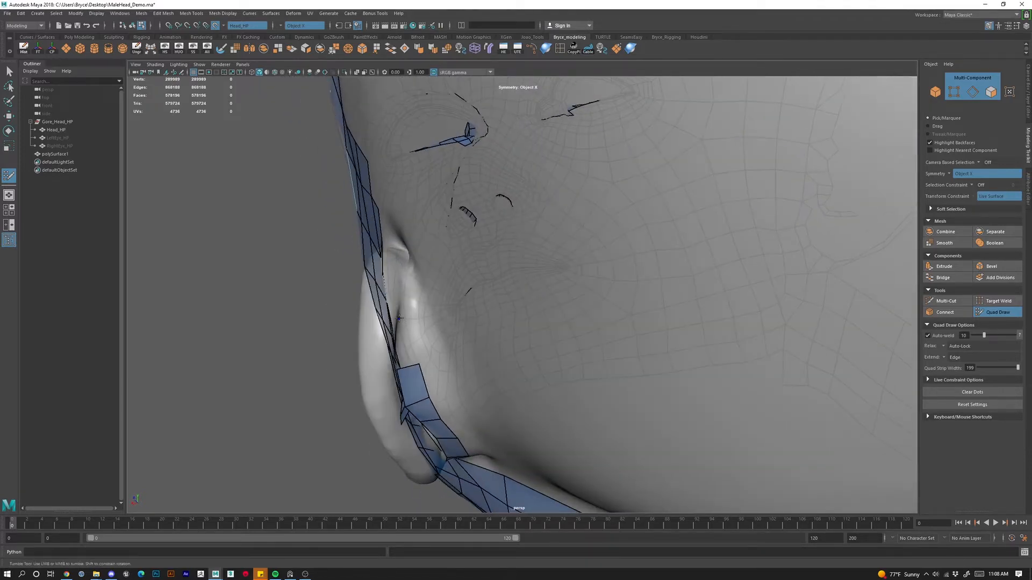
shift+click(415, 318)
click(414, 274)
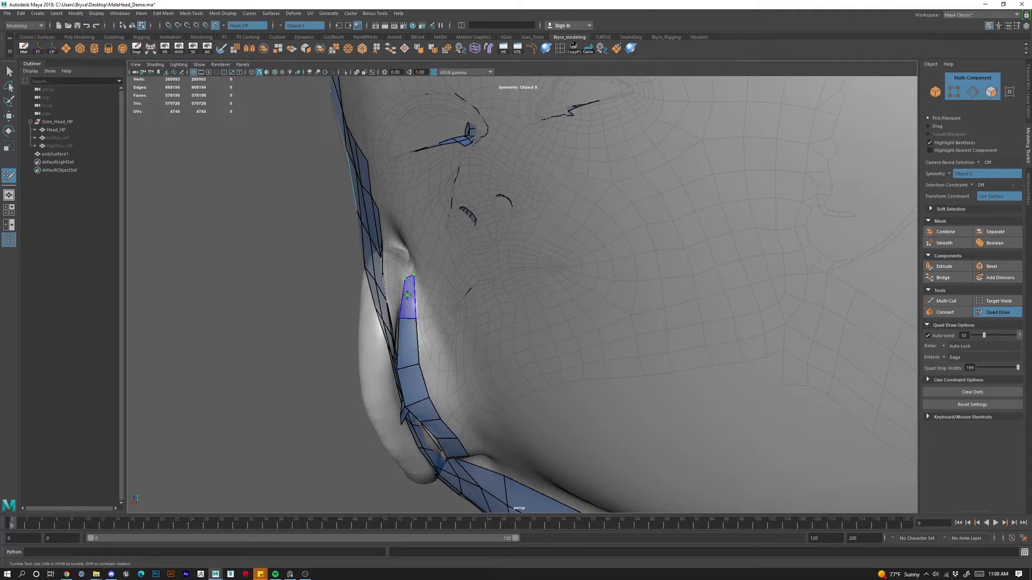
shift+click(415, 294)
Carry the strip over the top of the ear with three quads and join it to the face mesh at the temple.
alt+drag(443, 325, 563, 332)
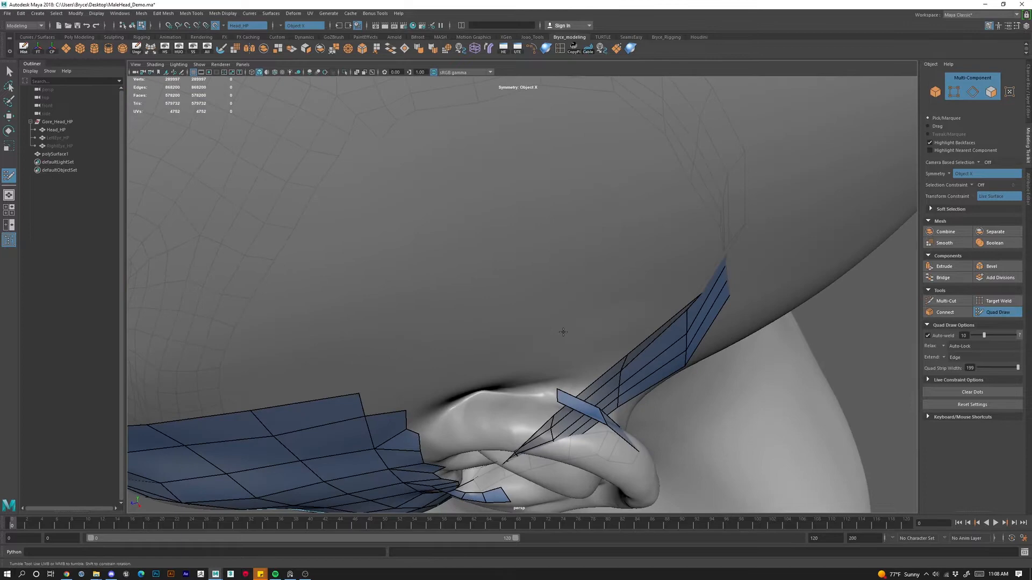
click(498, 390)
alt+drag(529, 381, 511, 387)
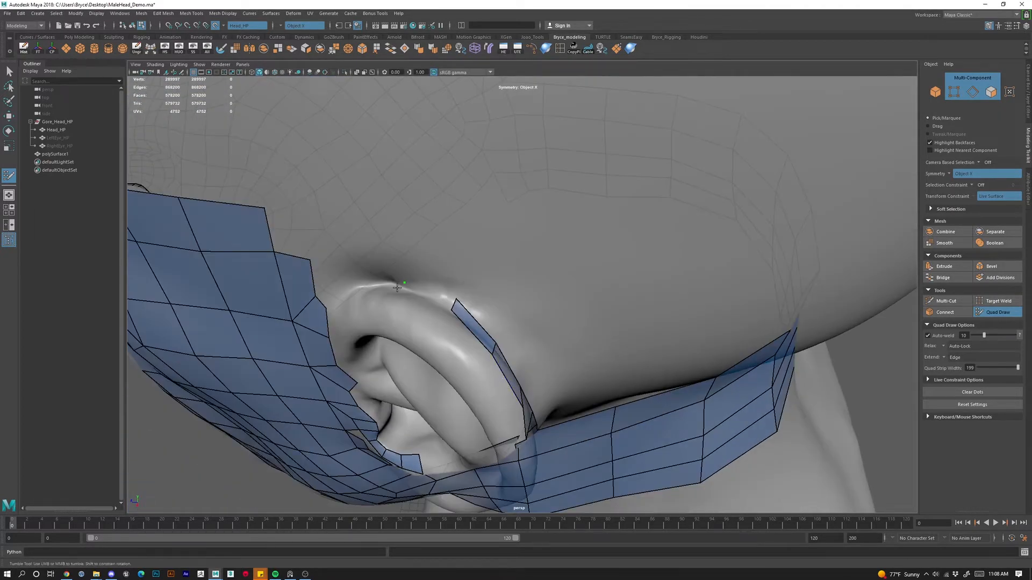
shift+click(415, 291)
alt+drag(403, 290, 387, 286)
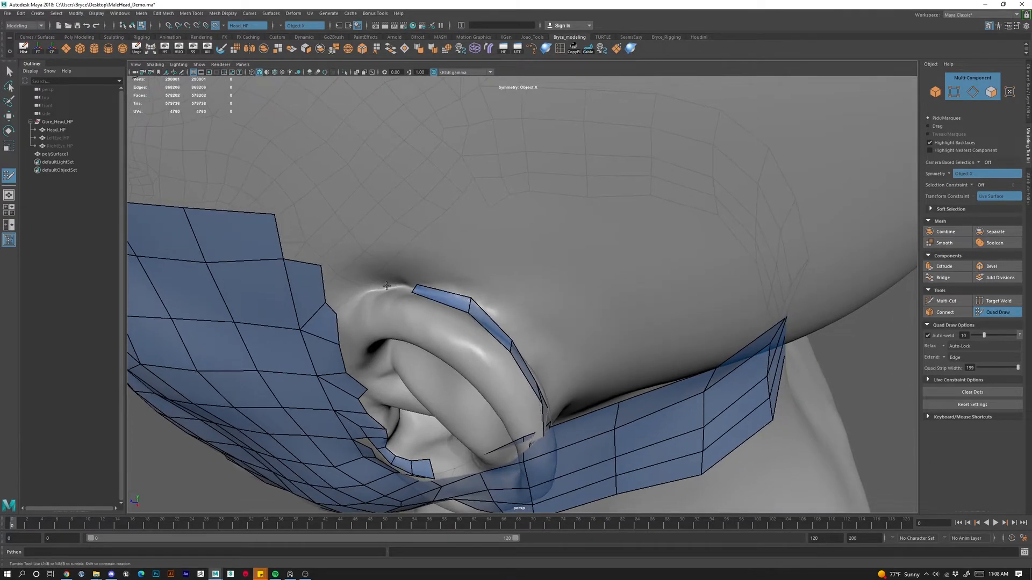
click(371, 281)
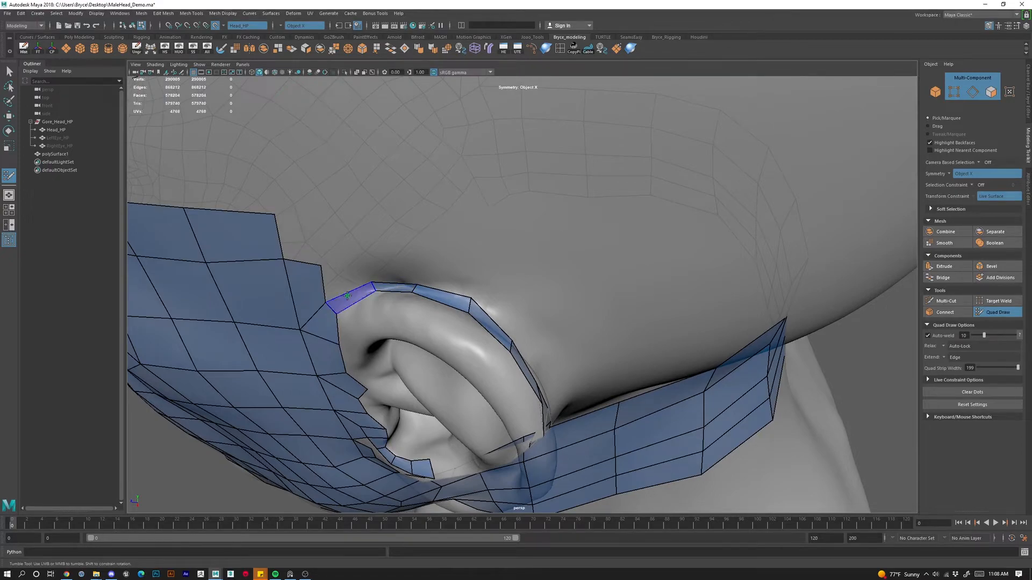
shift+click(352, 294)
Examine the new quad strip around the ear from above, in front and behind.
alt+drag(352, 295, 446, 387)
alt+right_drag(446, 387, 410, 400)
alt+drag(411, 399, 419, 410)
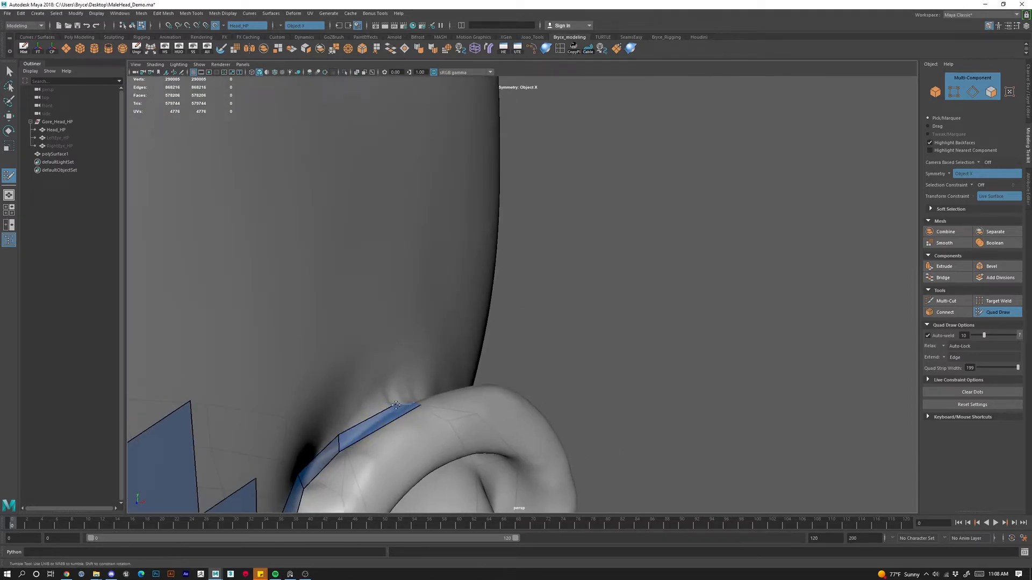
alt+right_drag(359, 421, 371, 408)
alt+drag(371, 408, 387, 387)
alt+right_drag(387, 387, 395, 371)
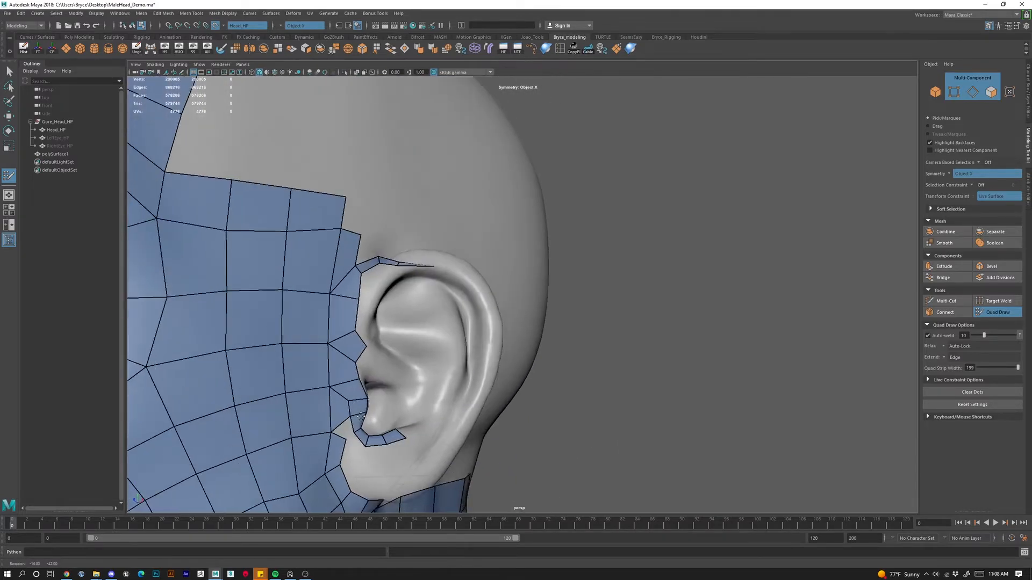
alt+middle_drag(395, 371, 403, 356)
alt+drag(402, 356, 425, 370)
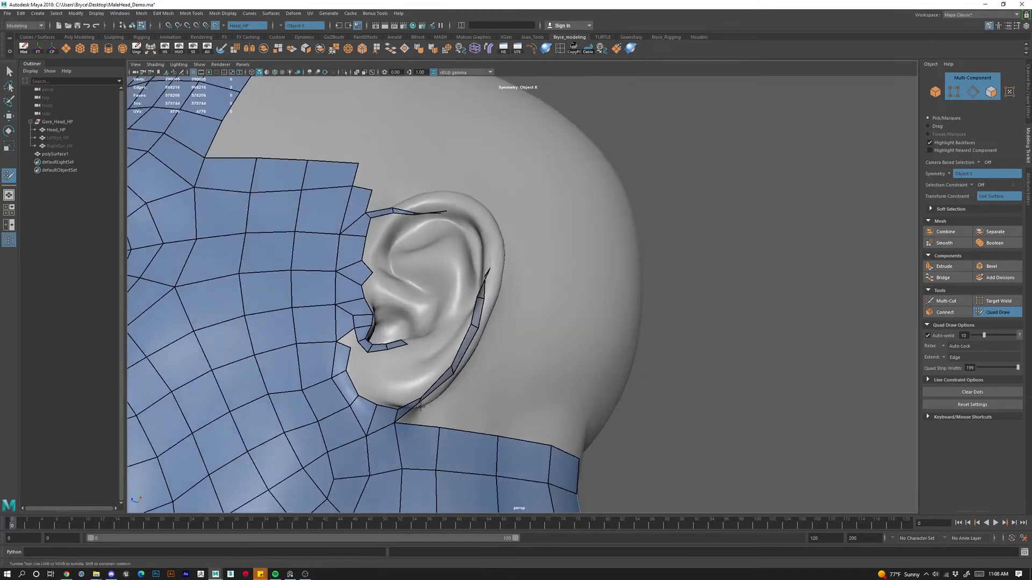
alt+right_drag(426, 371, 433, 375)
alt+drag(433, 375, 446, 429)
alt+drag(483, 417, 473, 415)
alt+right_drag(344, 349, 391, 361)
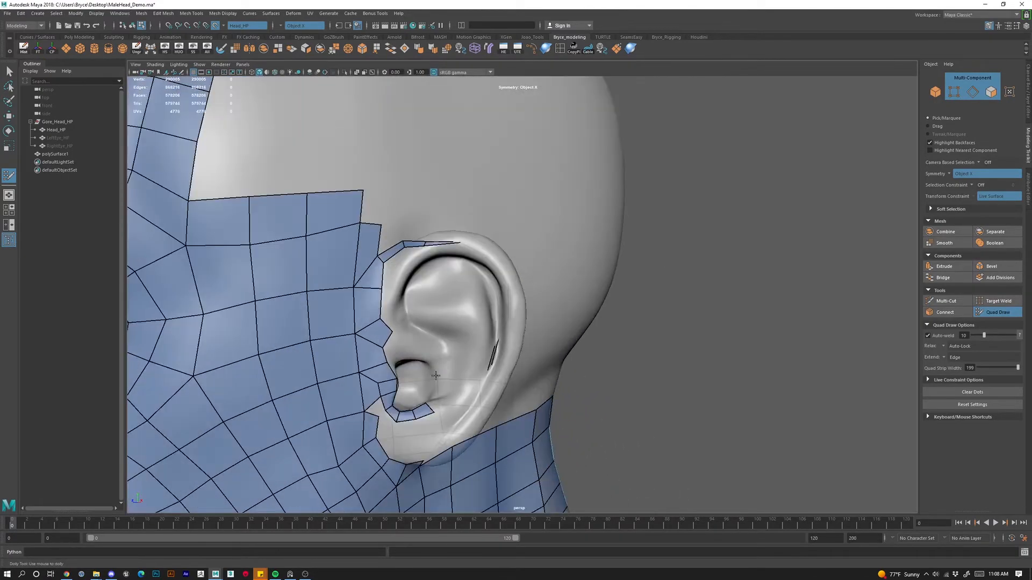
Rebuild the faces in front of the upper ear by deleting stray edges, filling the gap with quads and straightening the border.
alt+middle_drag(436, 375, 454, 332)
ctrl+shift+click(352, 286)
ctrl+shift+click(377, 302)
ctrl+shift+click(390, 275)
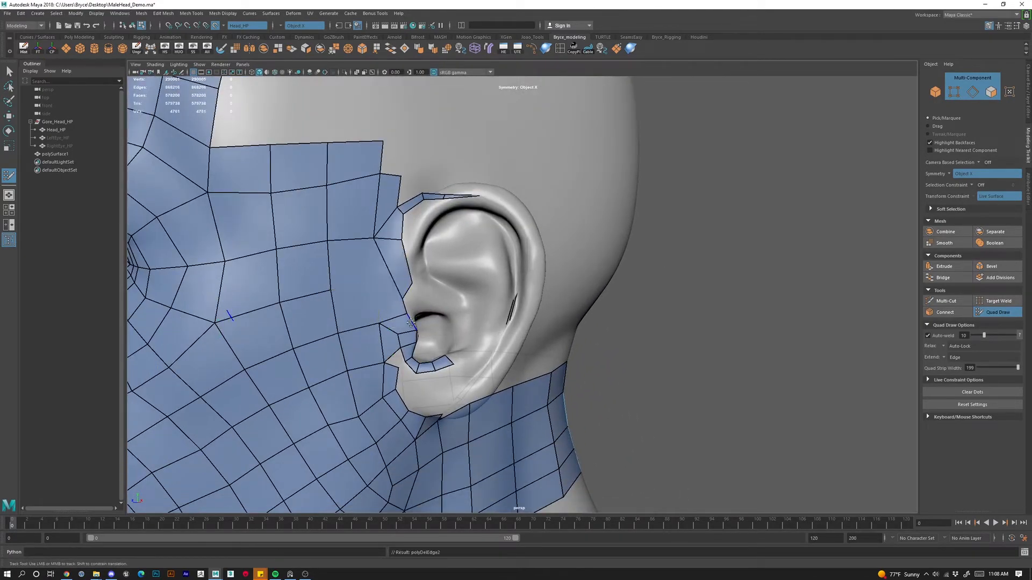
shift+click(391, 298)
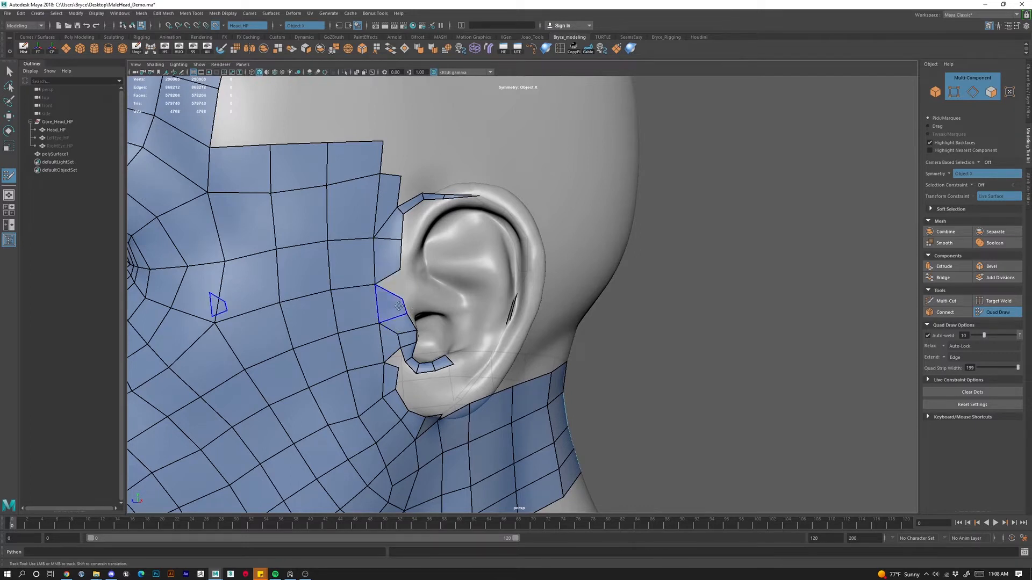
mouse_move(399, 302)
mouse_down()
mouse_move(399, 275)
mouse_move(404, 305)
mouse_move(396, 287)
mouse_up()
drag(399, 243, 395, 243)
Delete the small, uneven faces in front of the tragus between the face mesh and the ear notch strip.
alt+drag(447, 346, 457, 367)
alt+middle_drag(450, 362, 460, 334)
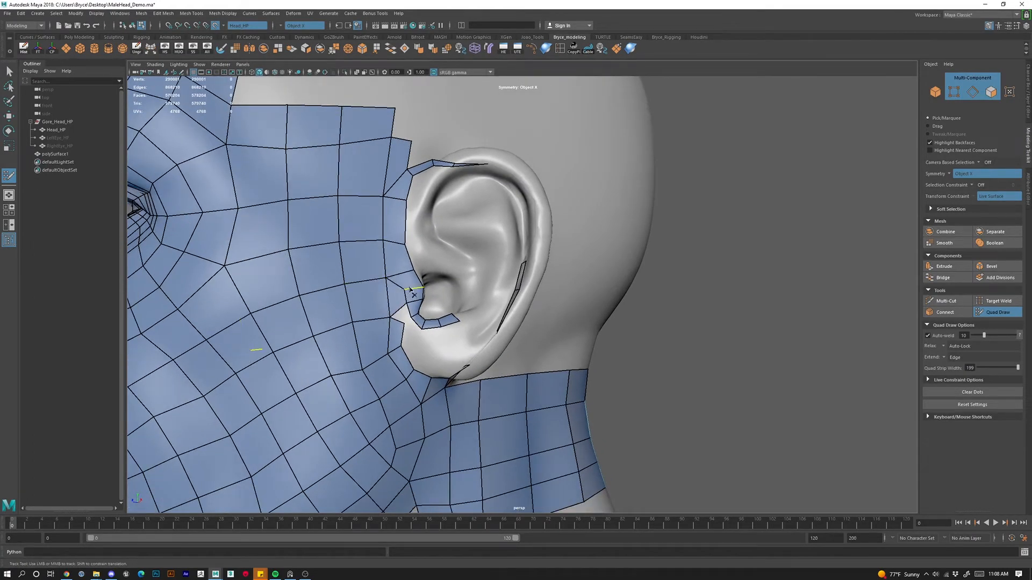
ctrl+shift+click(412, 289)
ctrl+shift+click(404, 290)
ctrl+shift+click(399, 309)
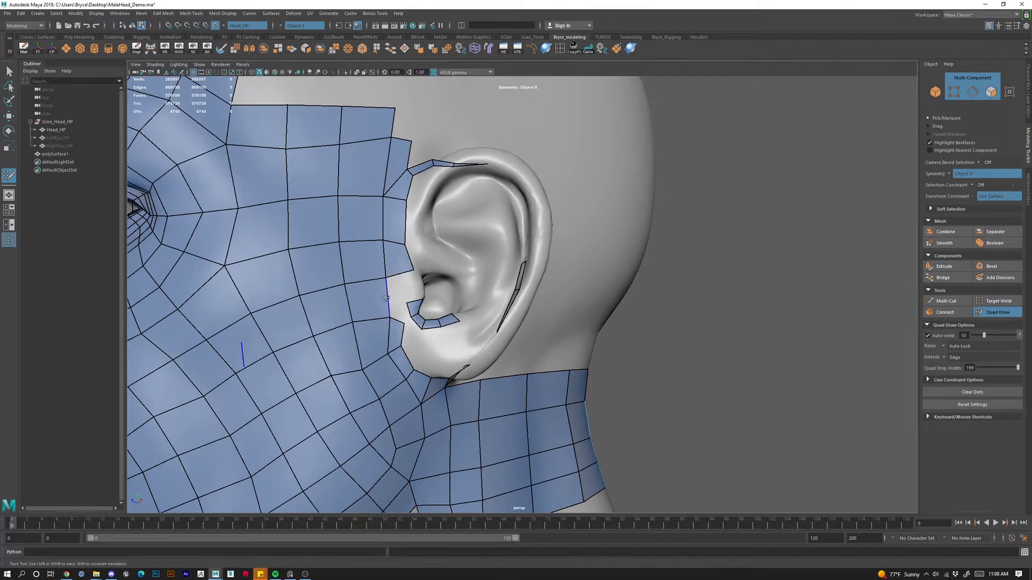
alt+drag(400, 295, 403, 373)
alt+right_drag(371, 314, 414, 336)
alt+drag(371, 336, 389, 344)
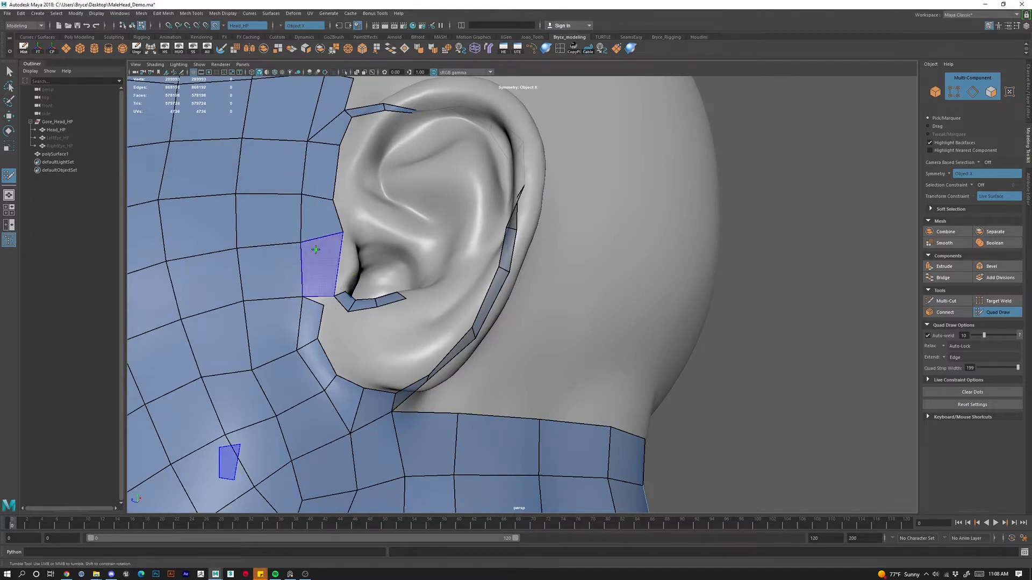
Fill the gap in front of the tragus with one quad, weld its lower corner to the earlobe border and align its upper corner.
shift+click(339, 287)
drag(335, 295, 325, 300)
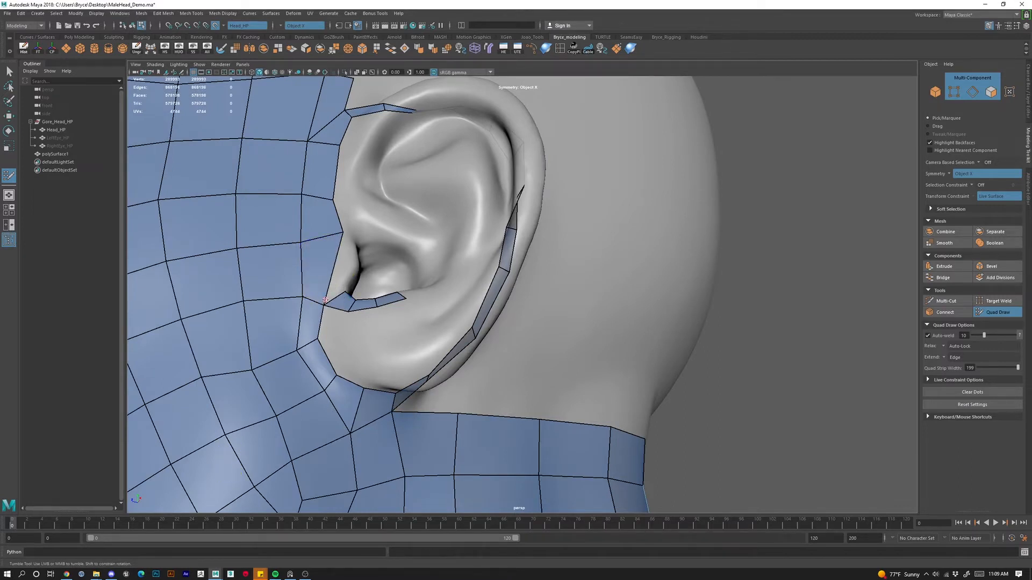
drag(342, 231, 328, 239)
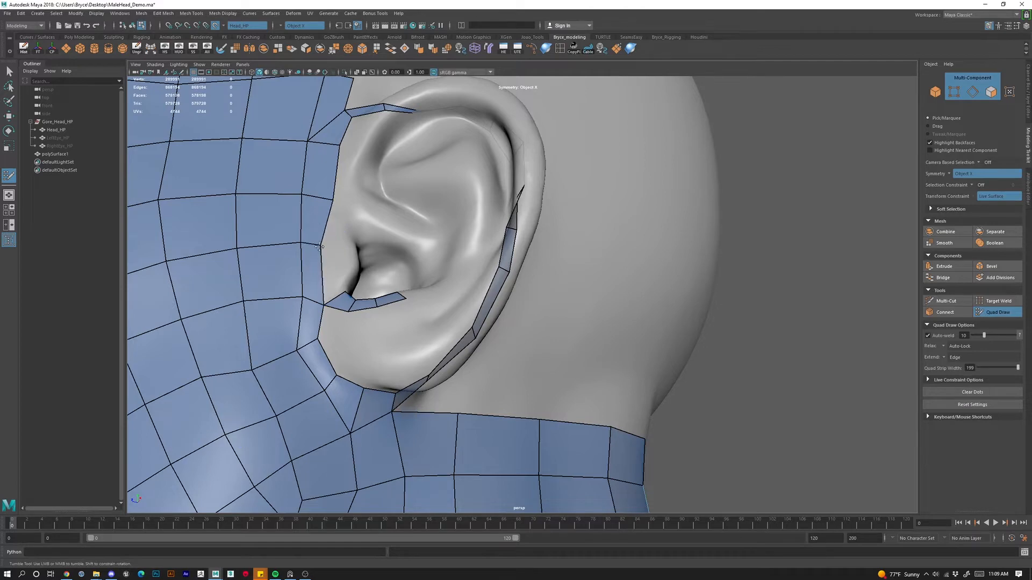
alt+right_drag(329, 254, 284, 407)
alt+drag(283, 407, 359, 384)
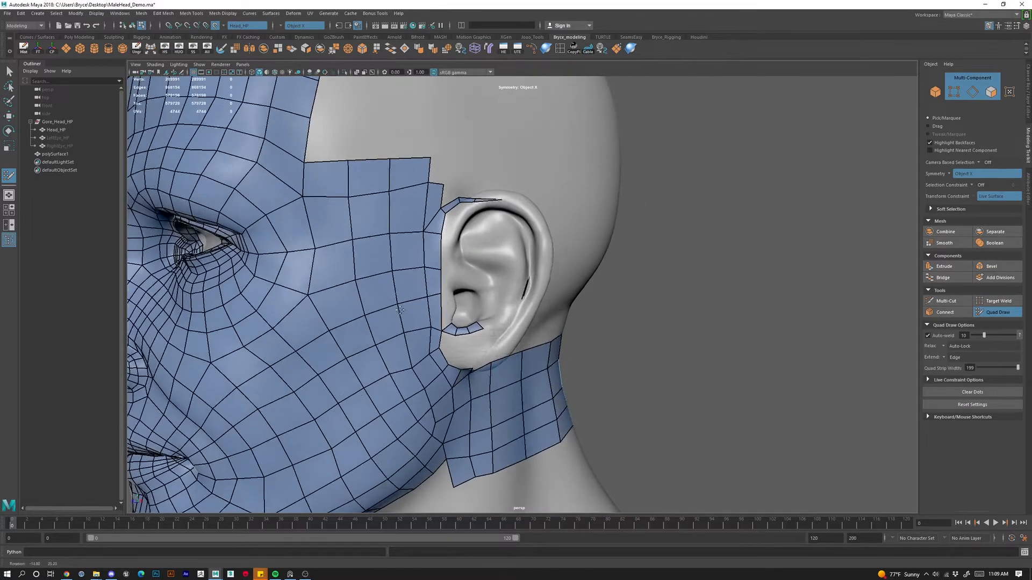
Add a column of quads along the front of the tragus, joining the ear notch strip to the face mesh border.
alt+right_drag(359, 384, 449, 357)
alt+drag(449, 357, 429, 376)
alt+middle_drag(340, 318, 351, 326)
alt+right_drag(351, 326, 384, 306)
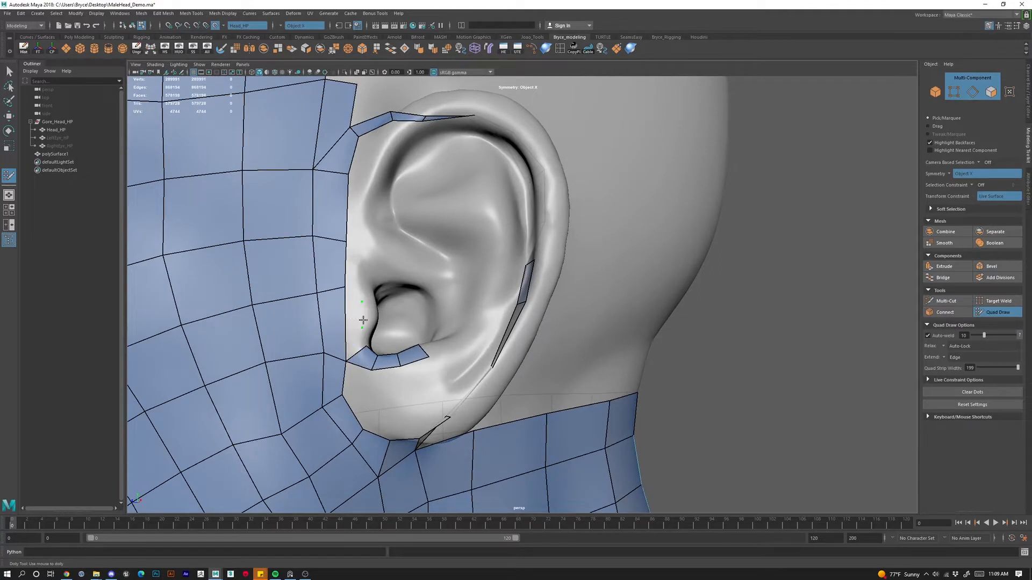
shift+click(375, 324)
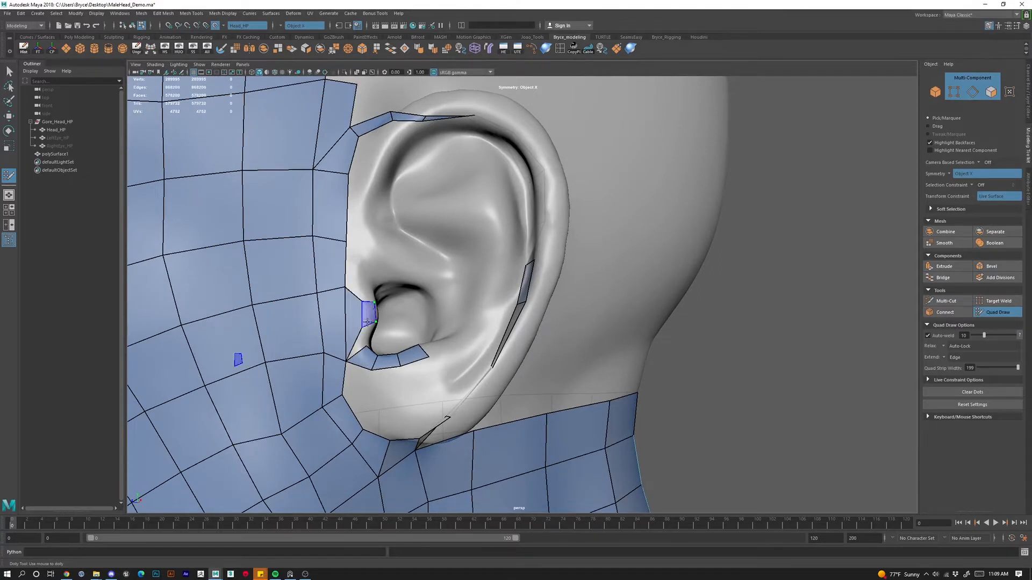
shift+click(369, 315)
shift+click(355, 350)
key(ctrl+z)
shift+click(366, 345)
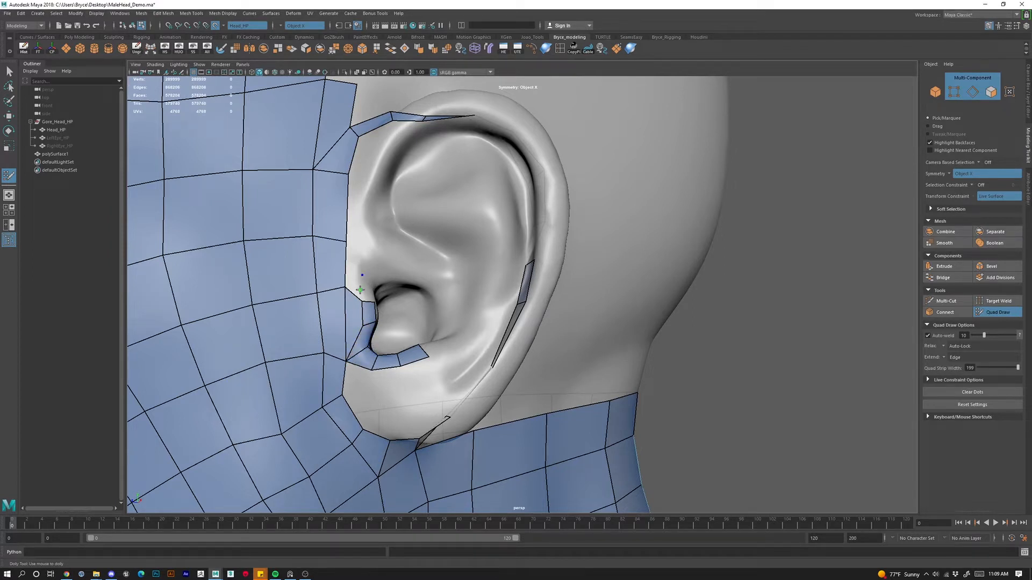
shift+click(368, 275)
key(ctrl+z)
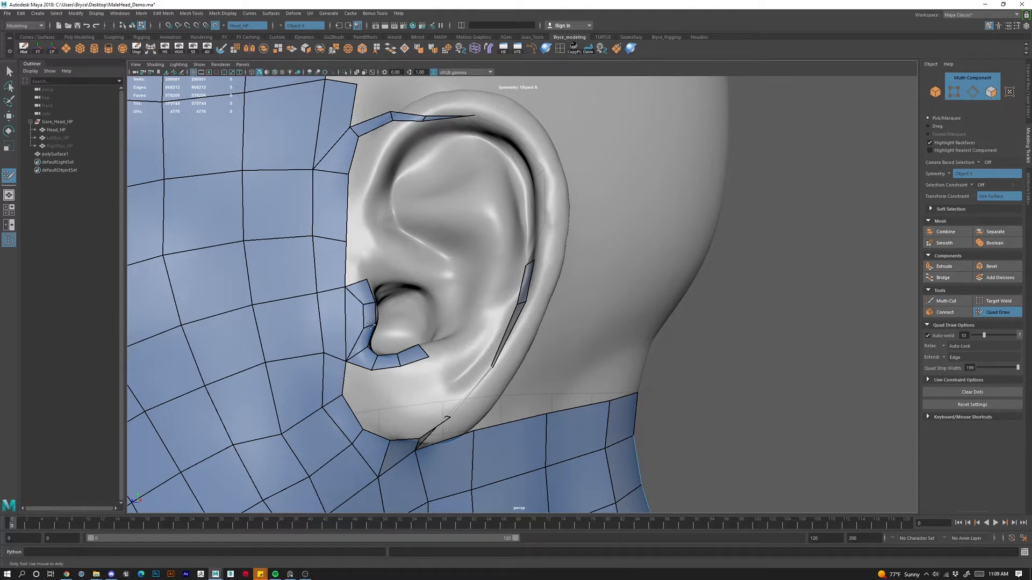
Extend the ear notch strip with quads along the antitragus and up the antihelix, widening the last quad towards the outer rim.
alt+right_drag(397, 324, 339, 336)
alt+drag(339, 336, 354, 371)
alt+right_drag(355, 370, 410, 379)
alt+drag(400, 396, 481, 328)
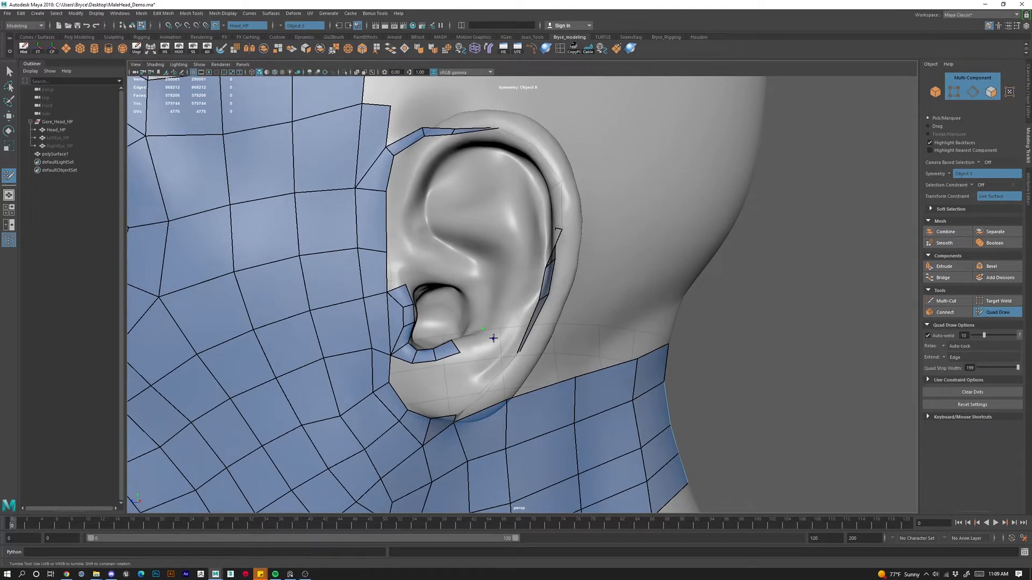
click(493, 340)
shift+click(473, 342)
click(494, 302)
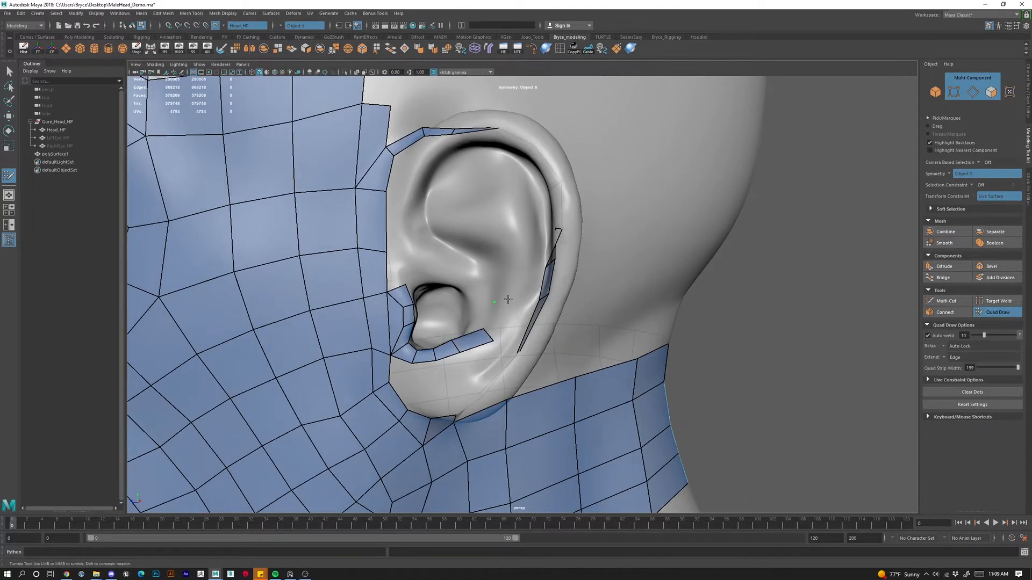
shift+click(496, 335)
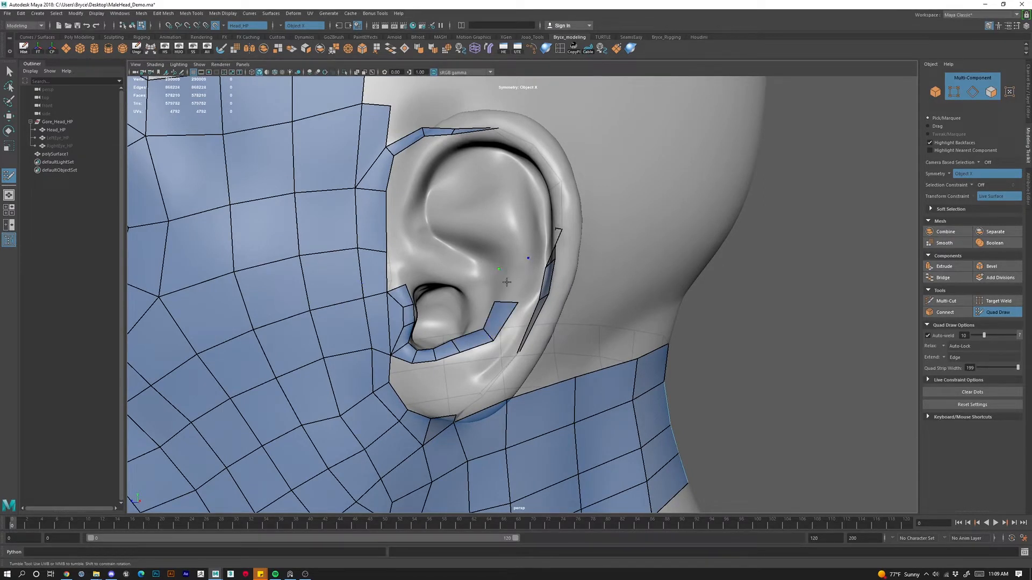
shift+click(492, 276)
drag(497, 271, 533, 240)
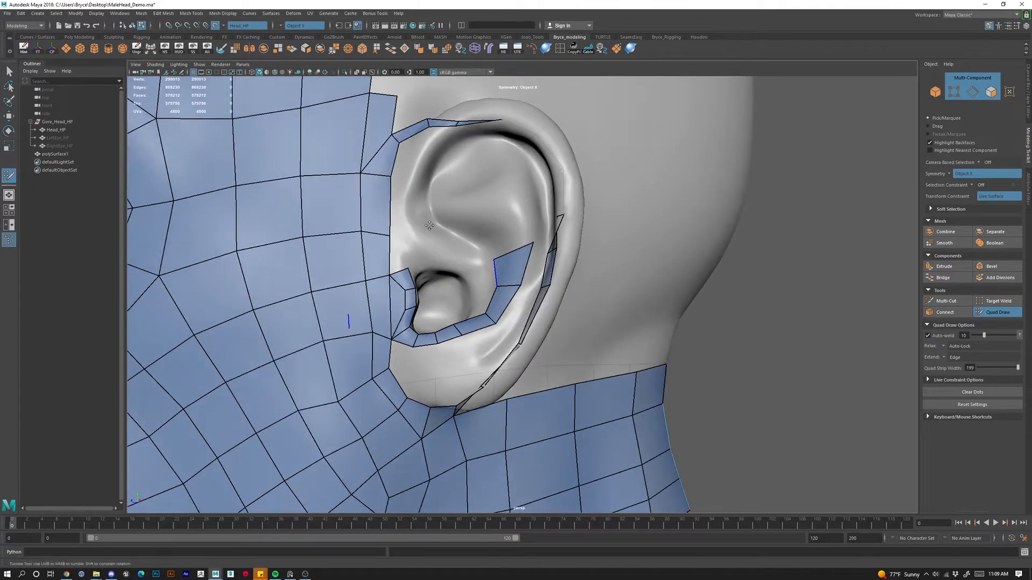
Start a two-quad strip along the front inner edge of the upper helix.
alt+middle_drag(424, 230, 449, 235)
alt+drag(456, 171, 473, 231)
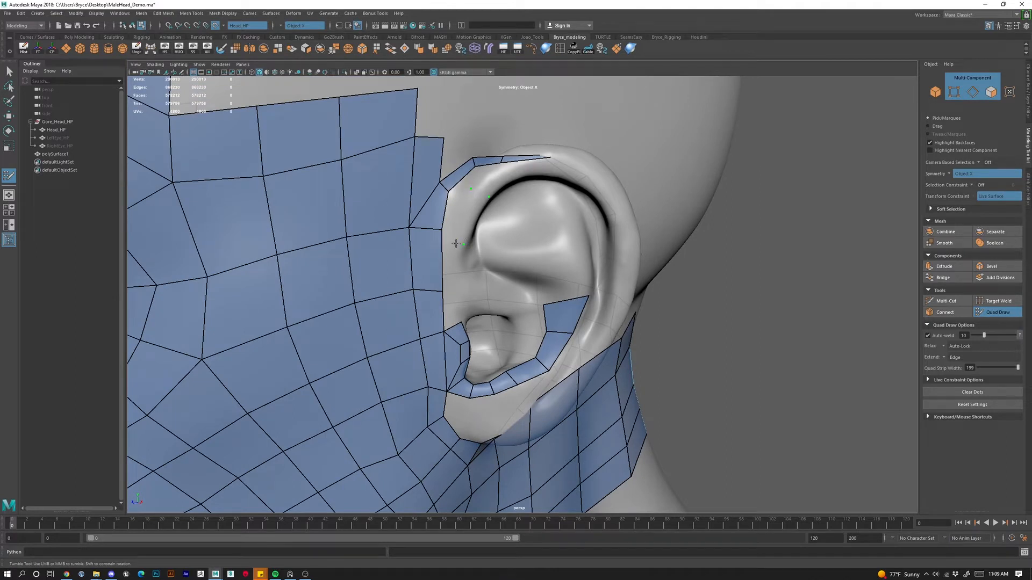
click(457, 243)
shift+click(476, 218)
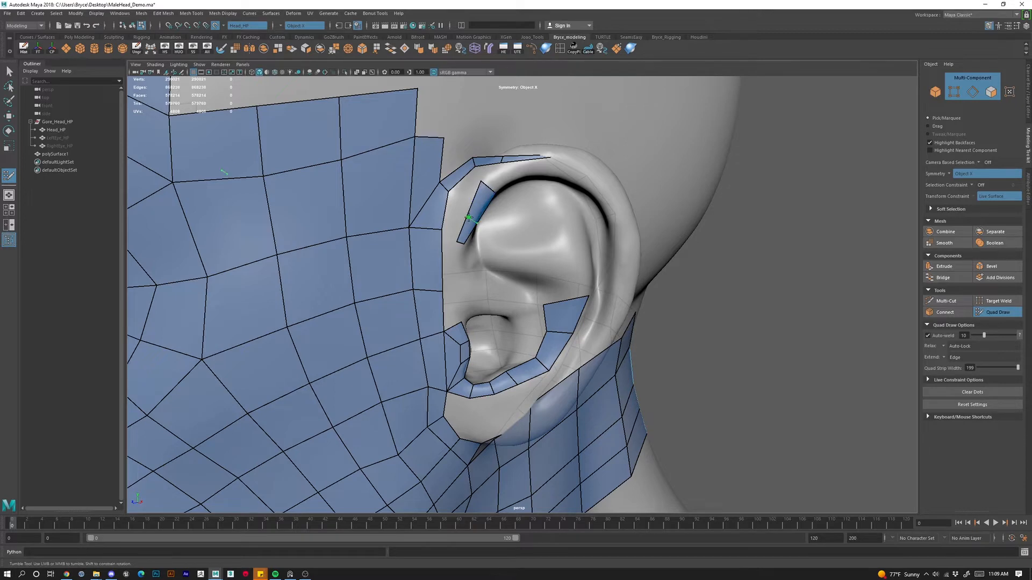
ctrl+click(473, 205)
shift+click(468, 186)
alt+right_drag(469, 185, 498, 195)
alt+middle_drag(498, 195, 507, 266)
key(ctrl+z)
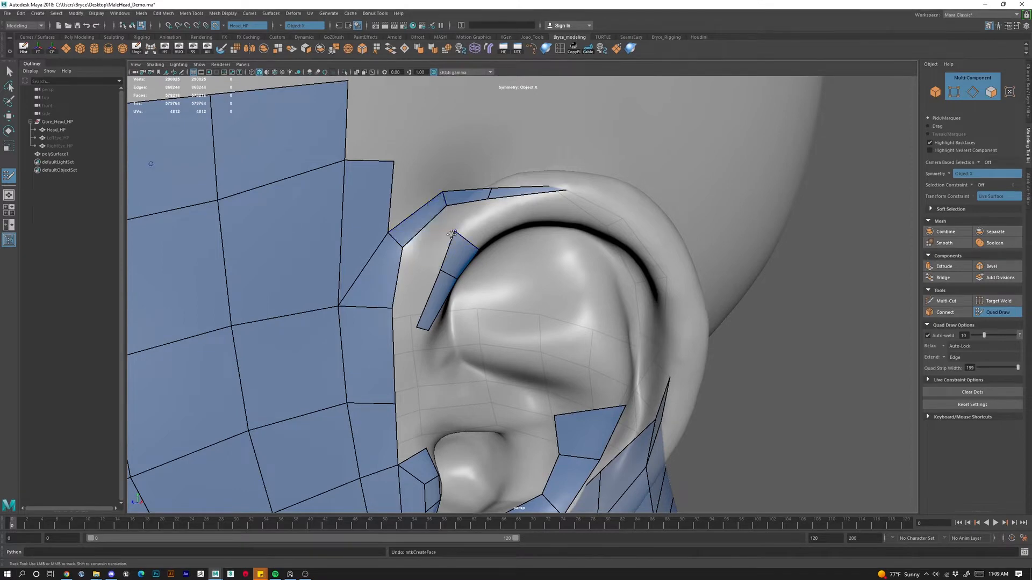
Bridge the new helix strip to the face border with quads, insert a dividing edge and adjust the vertices around it.
alt+drag(437, 239, 487, 275)
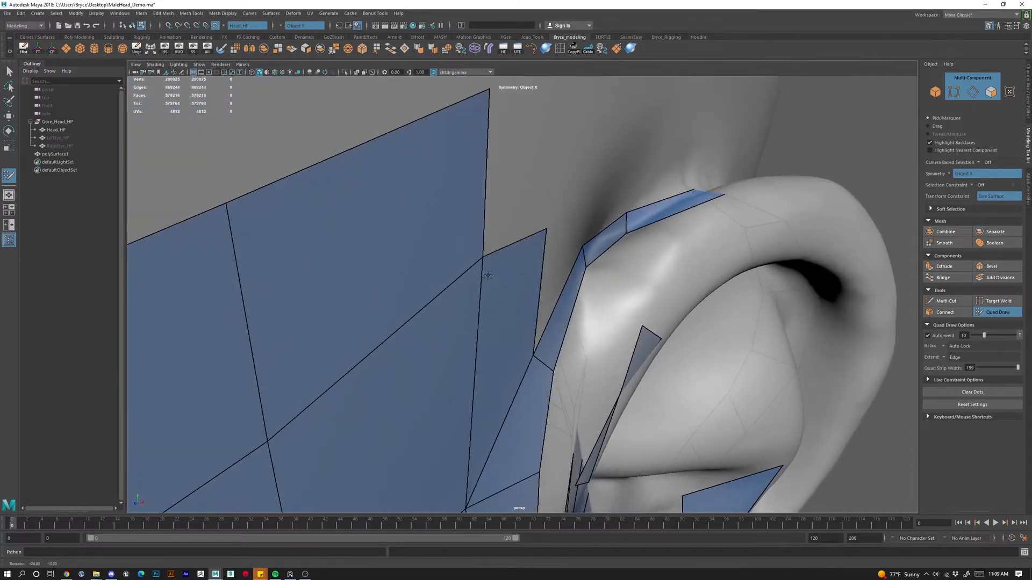
shift+click(629, 378)
ctrl+click(632, 403)
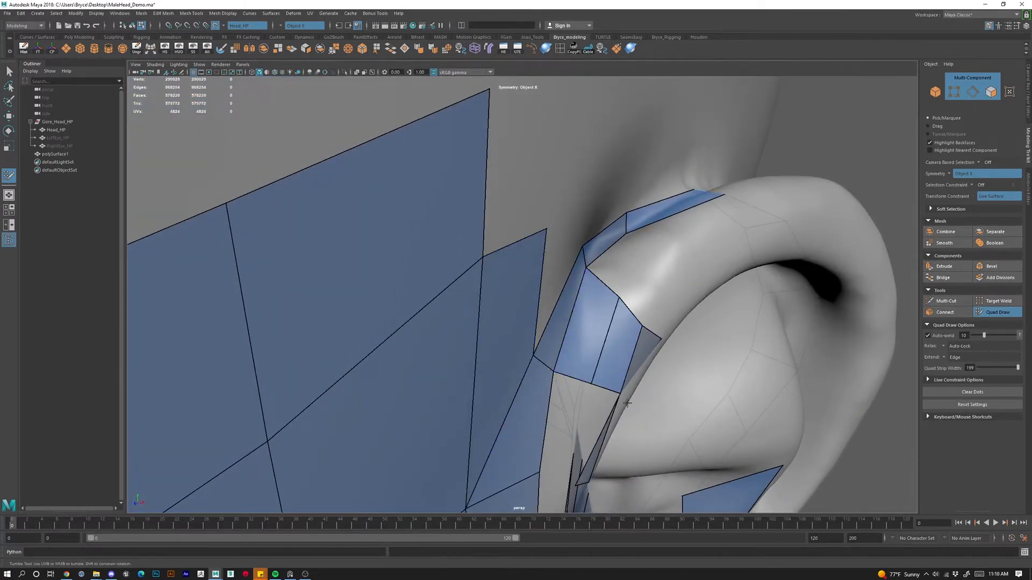
alt+right_drag(632, 403, 647, 438)
alt+drag(647, 438, 618, 373)
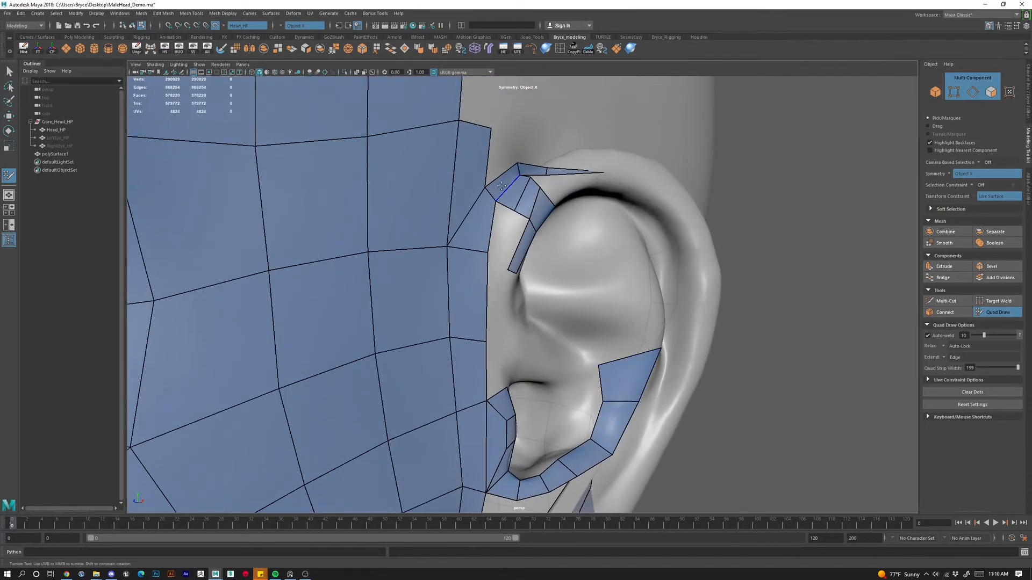
mouse_move(514, 211)
mouse_down()
mouse_move(528, 217)
mouse_move(437, 226)
mouse_up()
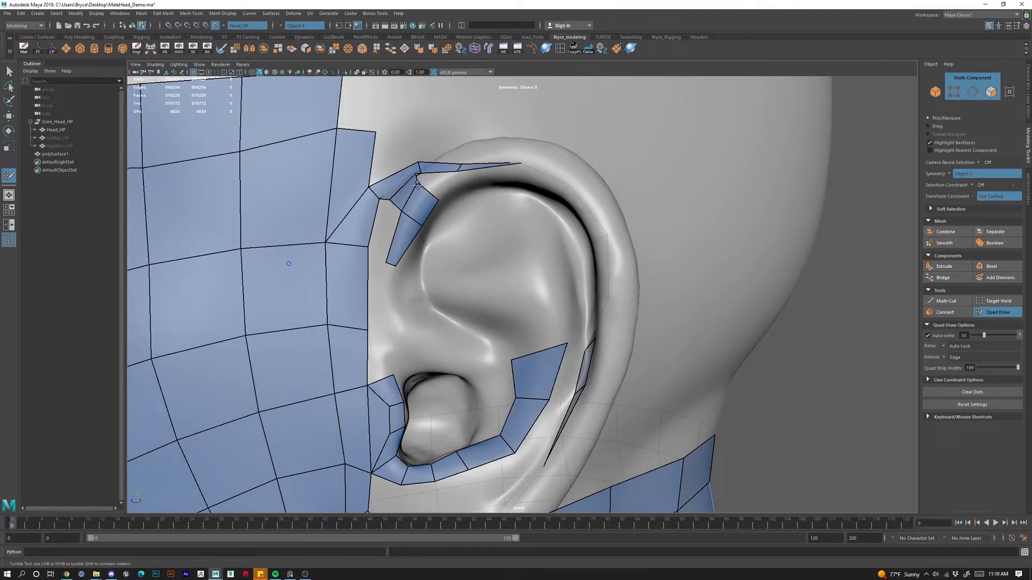
mouse_move(417, 185)
mouse_down()
mouse_move(479, 221)
mouse_move(389, 216)
mouse_move(397, 267)
mouse_move(481, 314)
mouse_move(516, 414)
mouse_move(523, 398)
mouse_up()
shift+click(383, 247)
Delete the leftover strip faces behind the ear and beneath the earlobe.
mouse_move(512, 309)
alt+mouse_down()
mouse_move(478, 286)
mouse_move(431, 463)
alt+mouse_up()
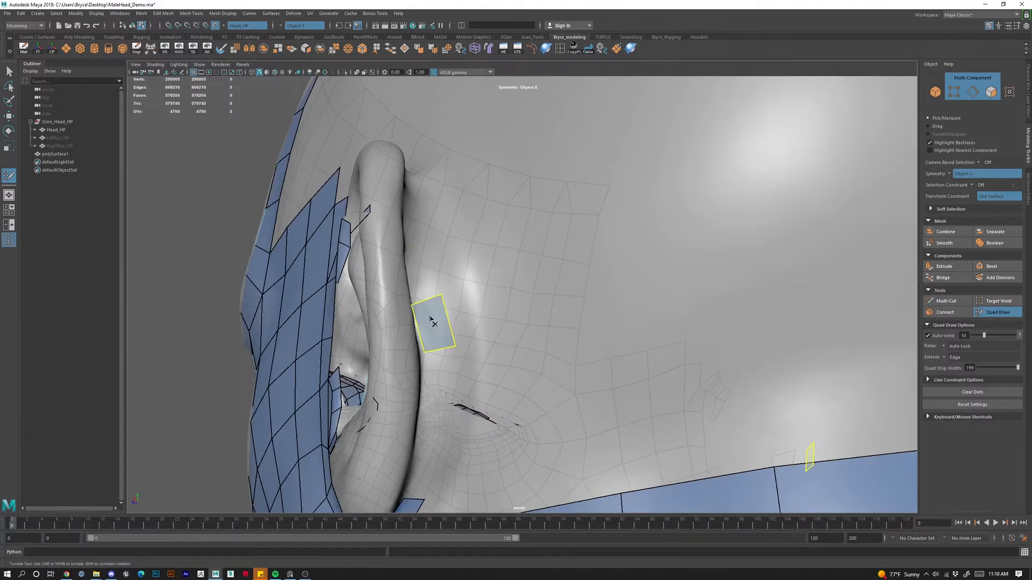
ctrl+shift+click(430, 323)
alt+drag(495, 345, 542, 385)
alt+middle_drag(542, 385, 531, 328)
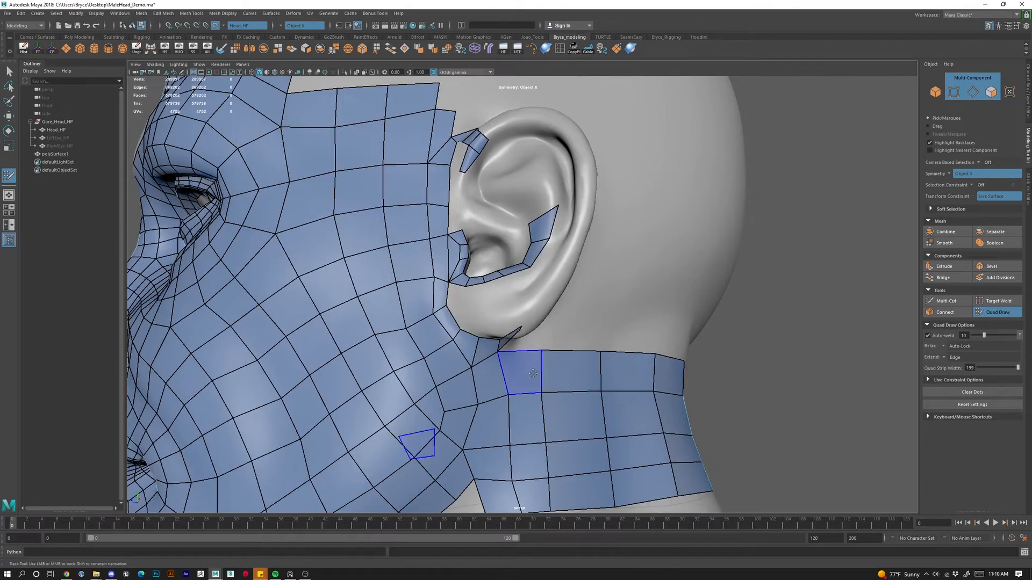
mouse_move(414, 438)
alt+mouse_down()
mouse_move(384, 262)
mouse_move(623, 258)
alt+mouse_up()
ctrl+shift+click(393, 273)
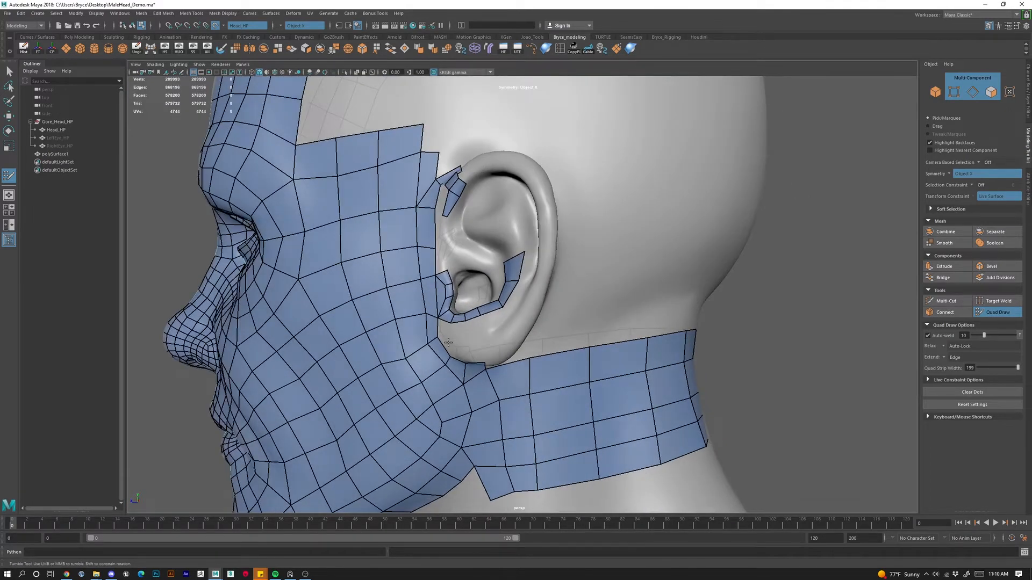
Add one quad to the upper end of the helix strip, continuing it along the top of the ear.
scroll(540, 244, up, 3)
alt+drag(516, 246, 525, 269)
alt+drag(472, 233, 449, 210)
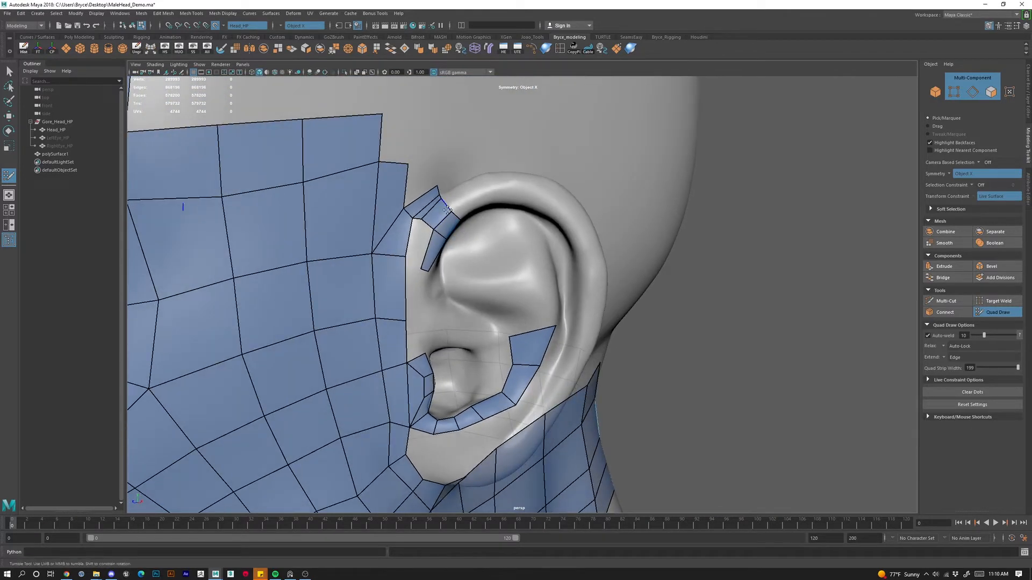
click(476, 183)
shift+click(455, 195)
scroll(462, 232, up, 5)
alt+middle_drag(462, 233, 513, 279)
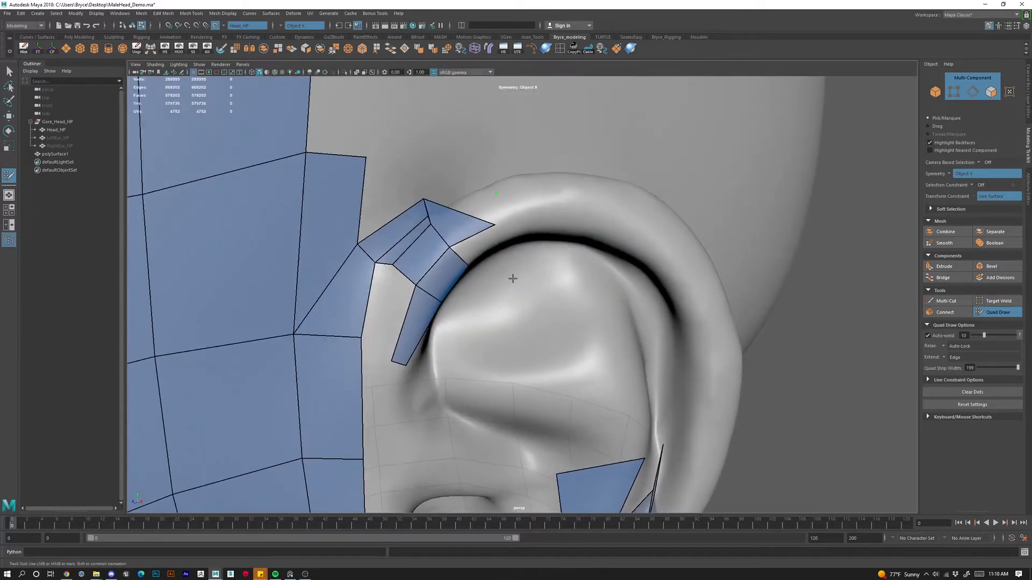
key(ctrl+z)
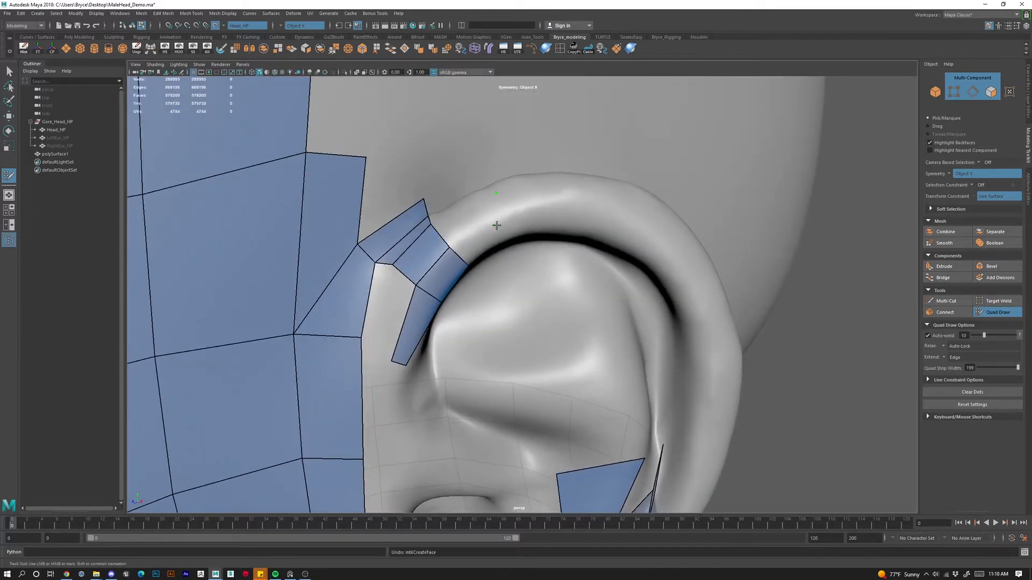
shift+click(497, 225)
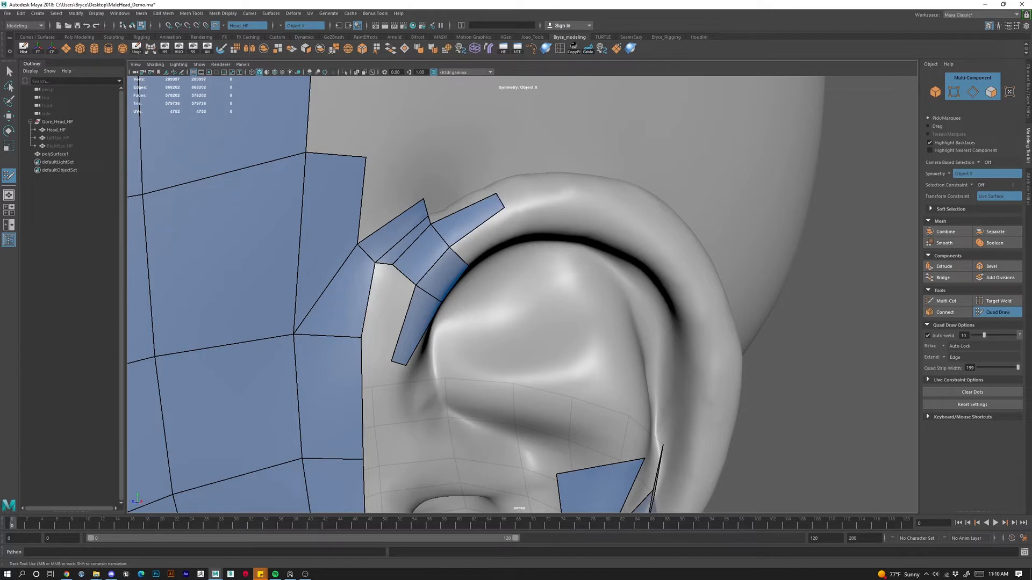
Leave Quad Draw, delete history and freeze transformations on the polySurface1 retopology mesh, and reactivate Quad Draw.
click(1015, 314)
key(w)
right_drag(281, 258, 322, 244)
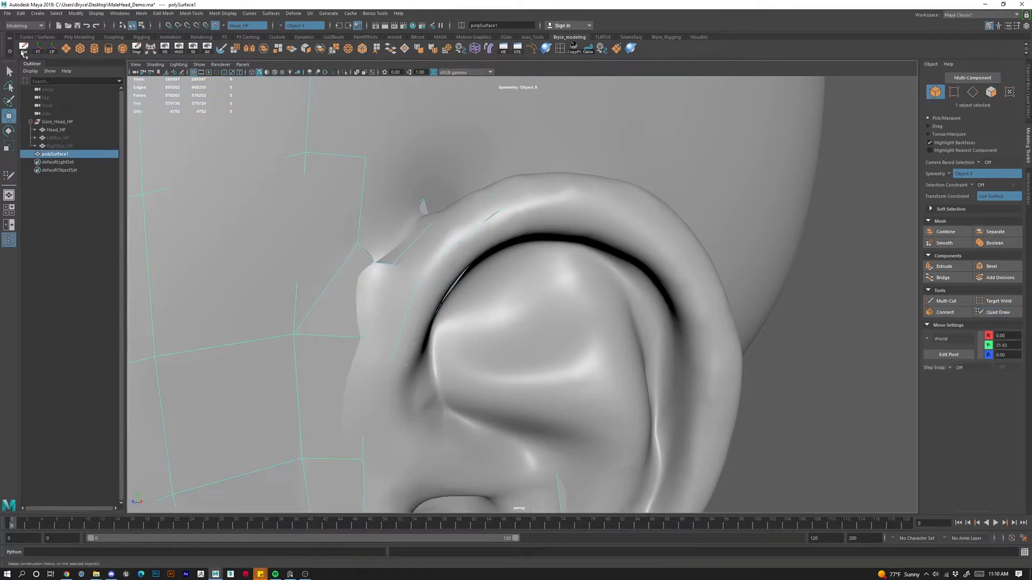
click(38, 50)
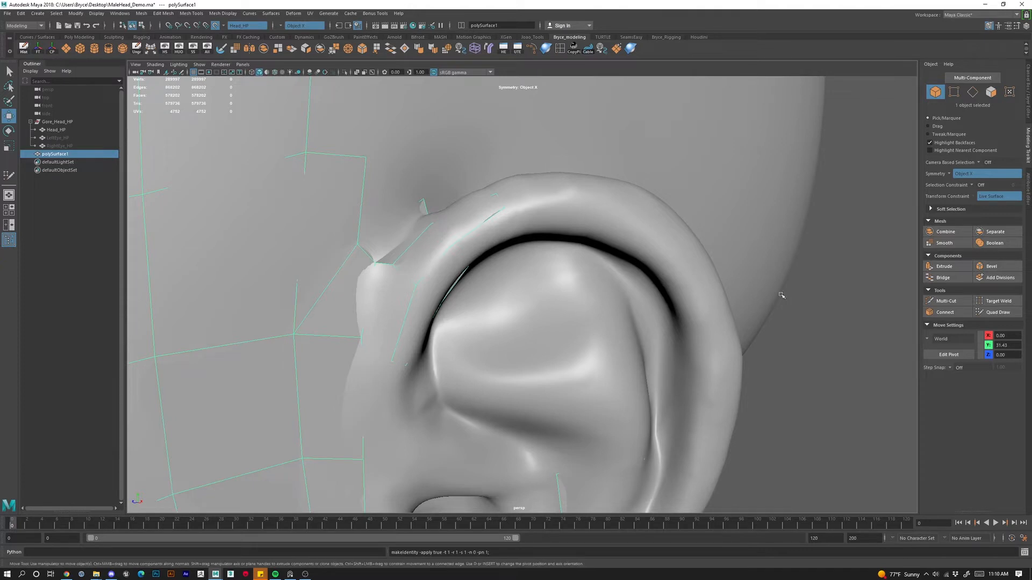
click(998, 312)
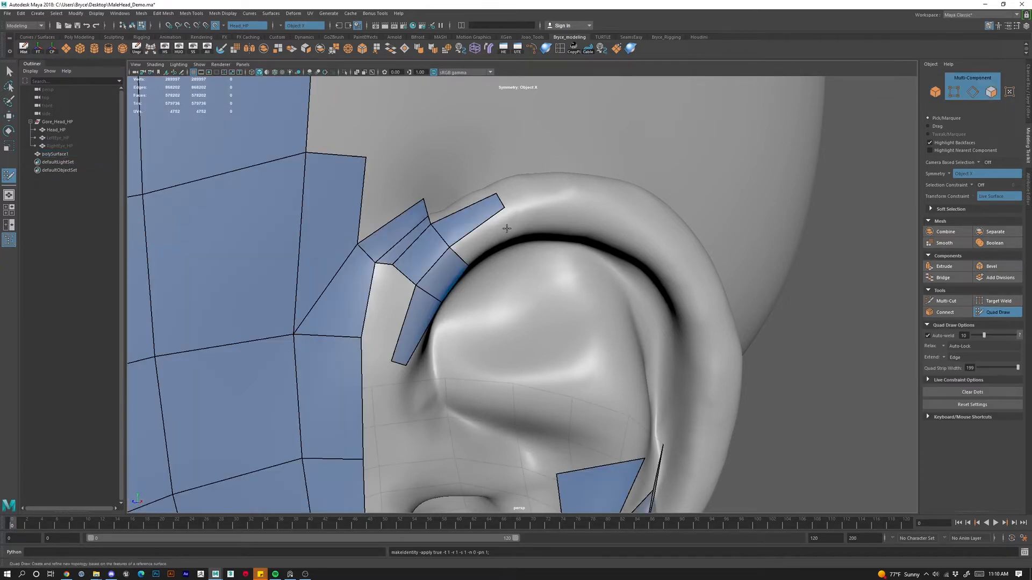
Align the end of the helix strip with its neighbours and extend it with two quads over the top of the ear.
mouse_move(499, 237)
mouse_down()
mouse_move(530, 235)
mouse_move(508, 238)
mouse_move(507, 214)
mouse_up()
scroll(497, 279, down, 4)
alt+drag(495, 288, 498, 249)
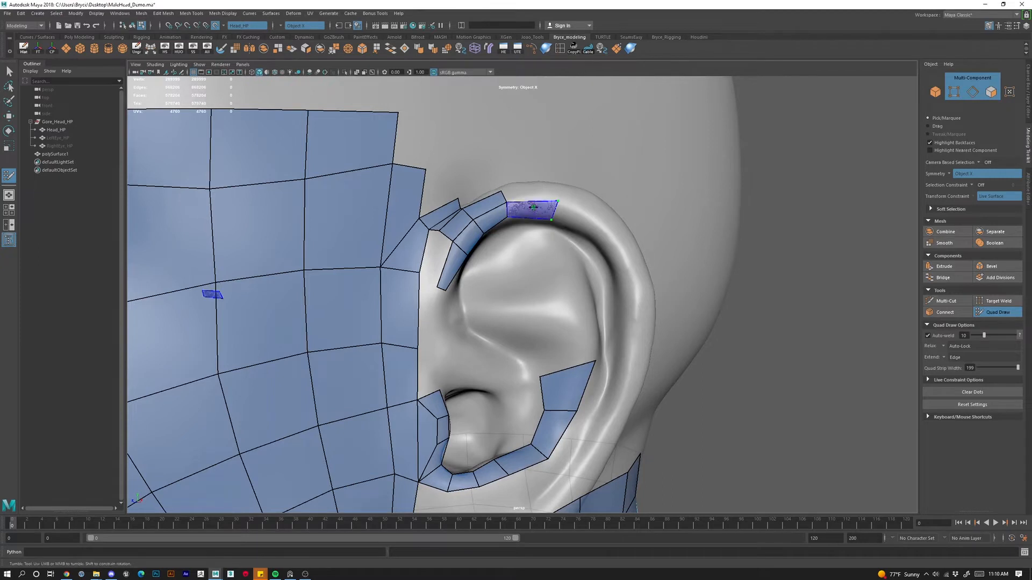
shift+click(548, 215)
click(582, 215)
shift+click(569, 216)
drag(581, 220, 598, 229)
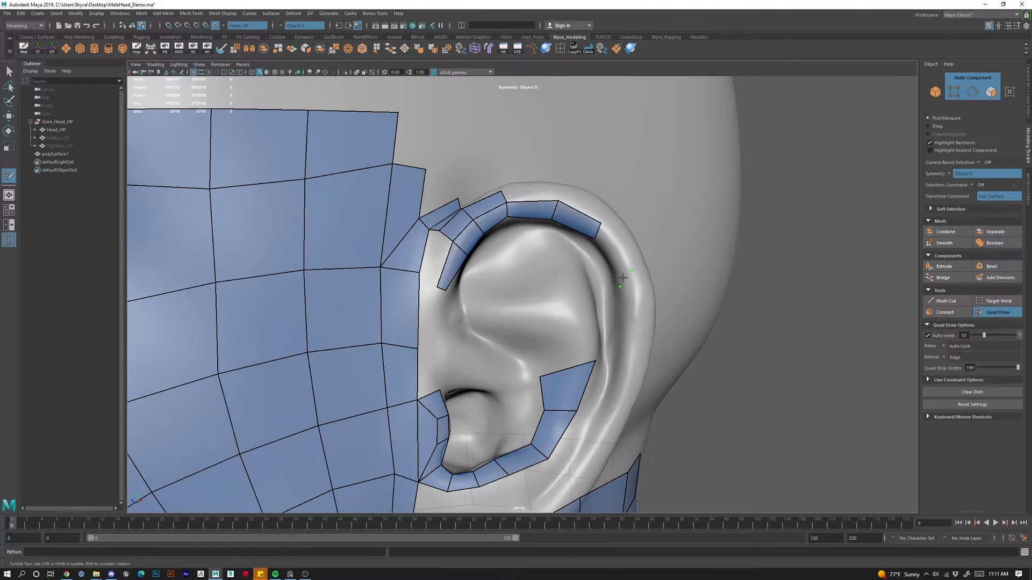
Continue the helix strip with three quads down the back rim of the ear and even out their vertices.
shift+click(617, 259)
mouse_move(625, 278)
mouse_down()
mouse_move(622, 268)
mouse_move(632, 271)
mouse_up()
shift+click(636, 317)
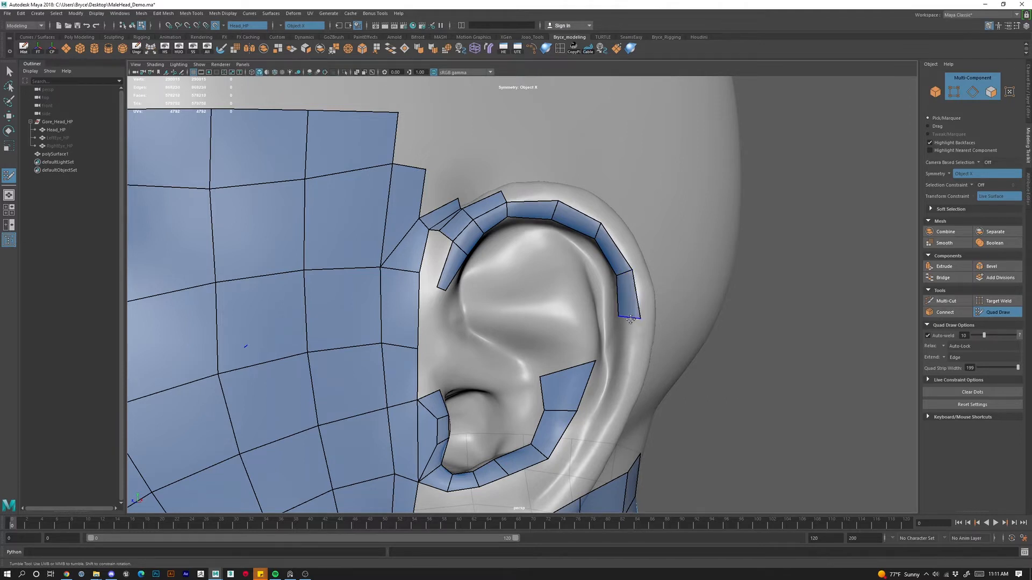
drag(637, 318, 634, 311)
shift+click(617, 364)
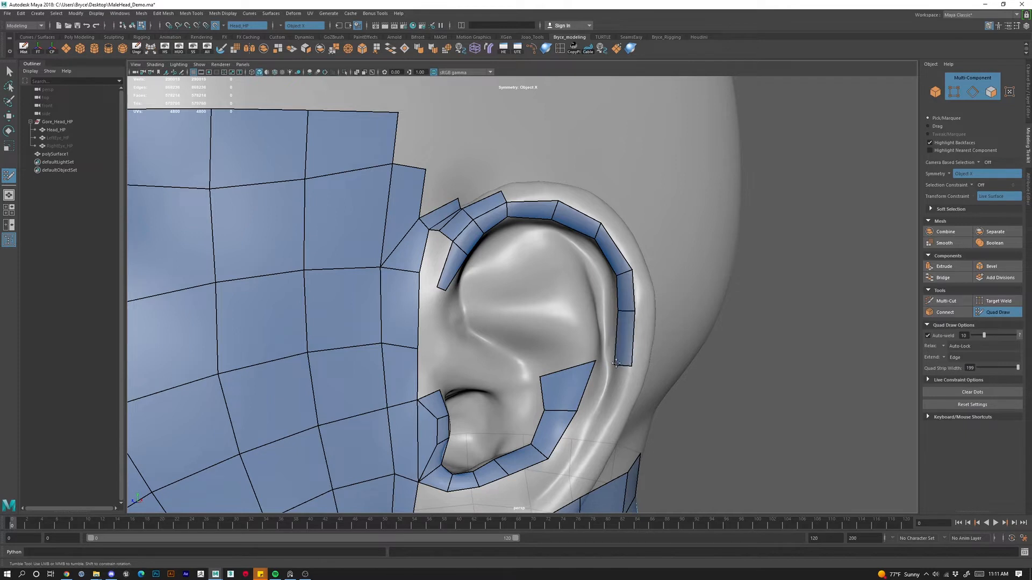
drag(623, 277, 624, 266)
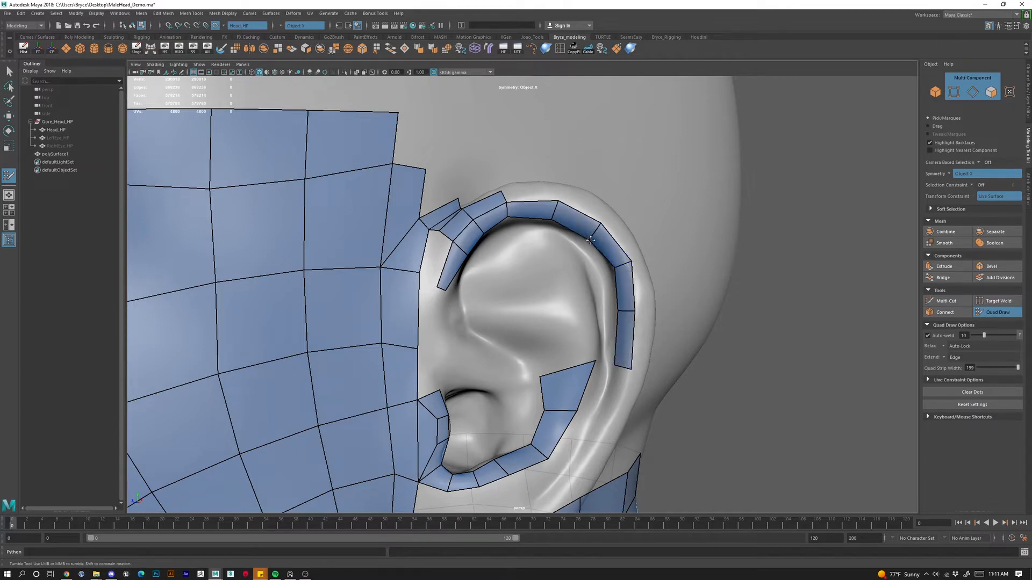
Add two more quads to the helix strip, following the lower back rim towards the earlobe.
alt+drag(607, 377, 616, 355)
alt+middle_drag(617, 355, 593, 302)
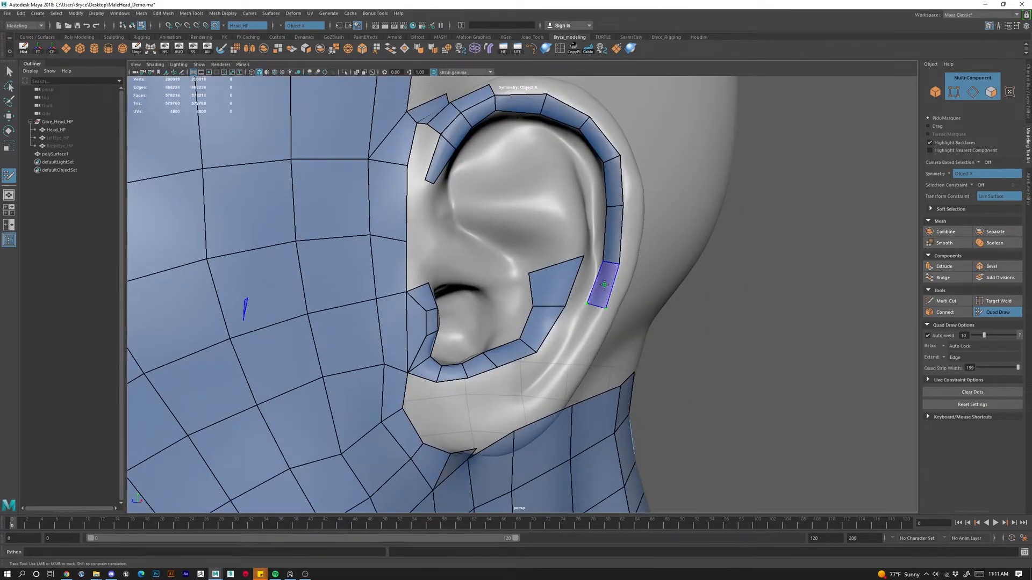
shift+click(606, 308)
shift+click(586, 333)
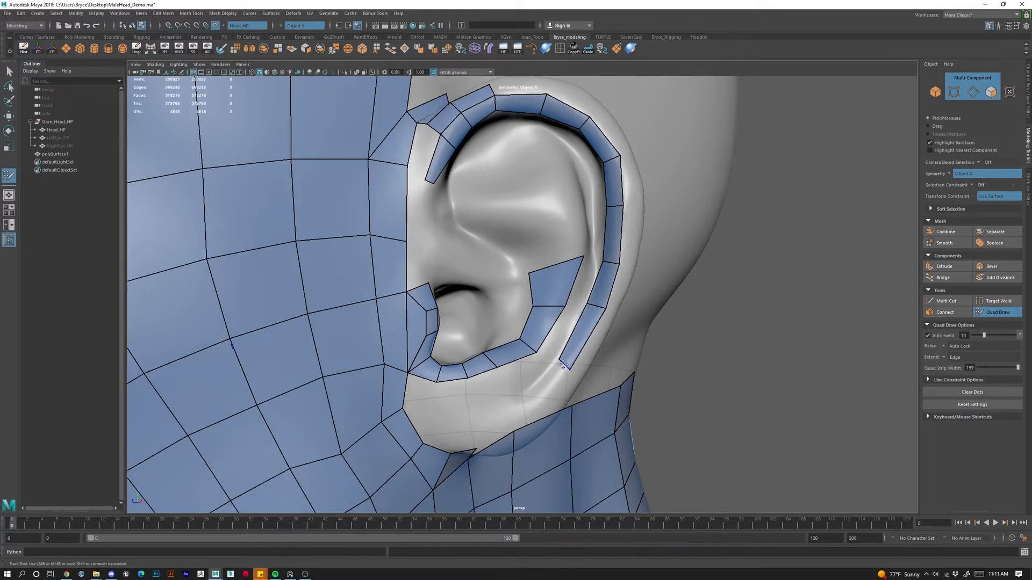
Fill the gap between the antihelix and helix strips with quads and extend the joined strips towards the earlobe.
drag(585, 258, 571, 260)
shift+click(577, 300)
shift+click(562, 334)
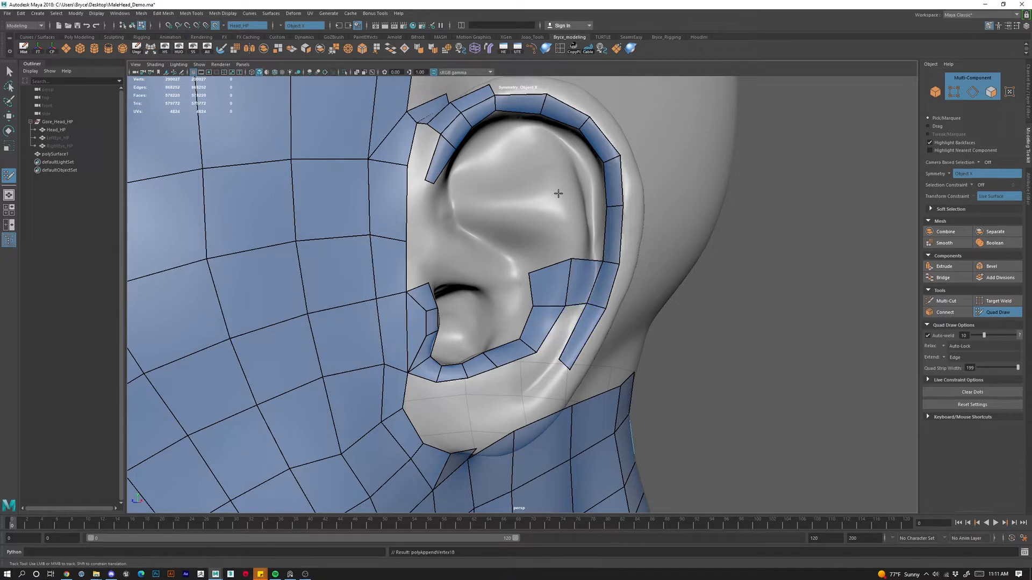
alt+middle_drag(550, 403, 568, 351)
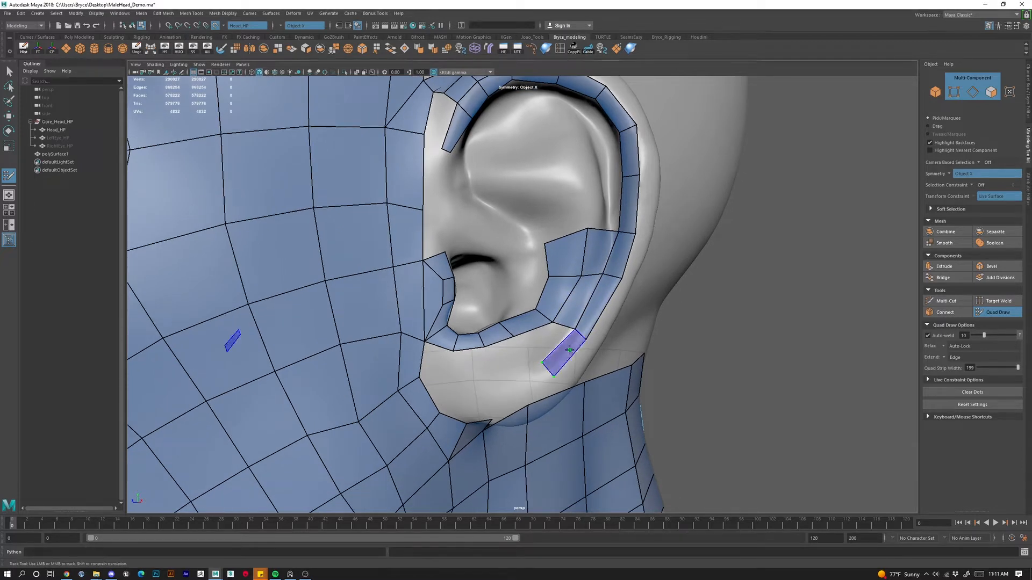
shift+click(546, 367)
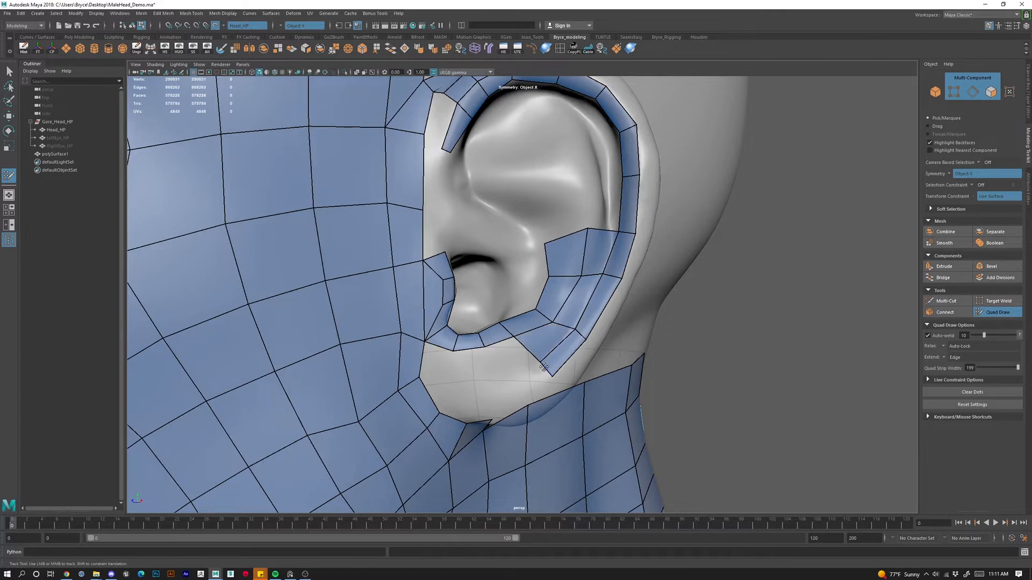
Fill the gap between the lower ends of the ear strips above the earlobe with quads.
shift+click(497, 368)
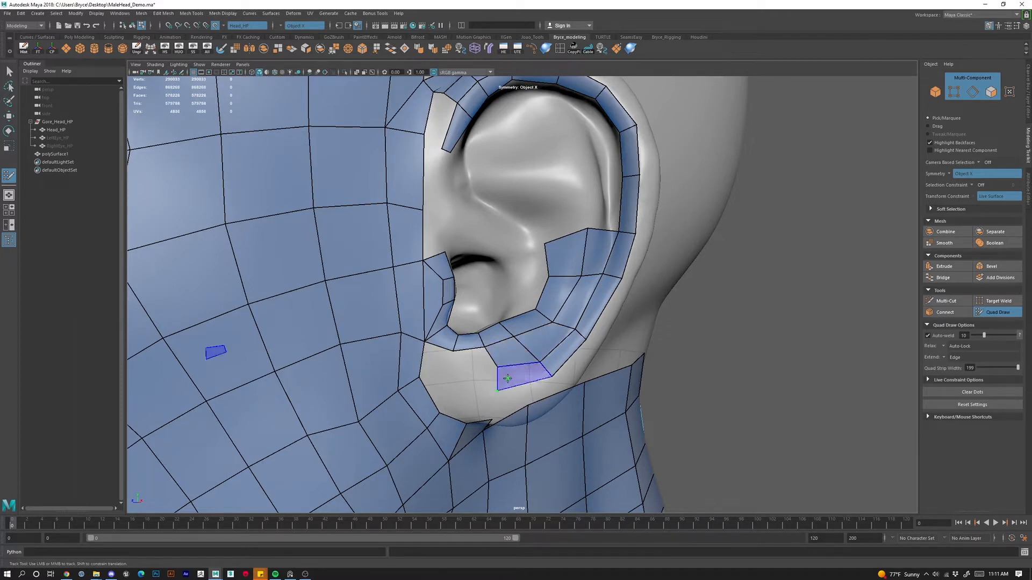
shift+click(517, 379)
shift+click(480, 370)
Insert an edge loop along the lower ear strips, bridge them to the cheek mesh with quads, and adjust the new border vertex.
mouse_move(515, 406)
alt+mouse_down()
mouse_move(535, 410)
mouse_move(498, 323)
alt+mouse_up()
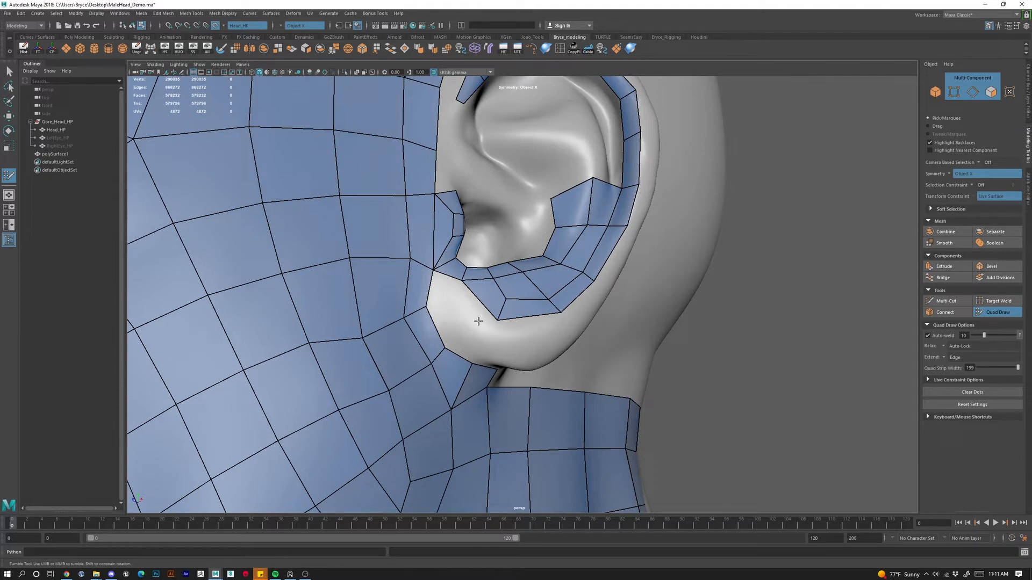
key(ctrl)
ctrl+click(490, 301)
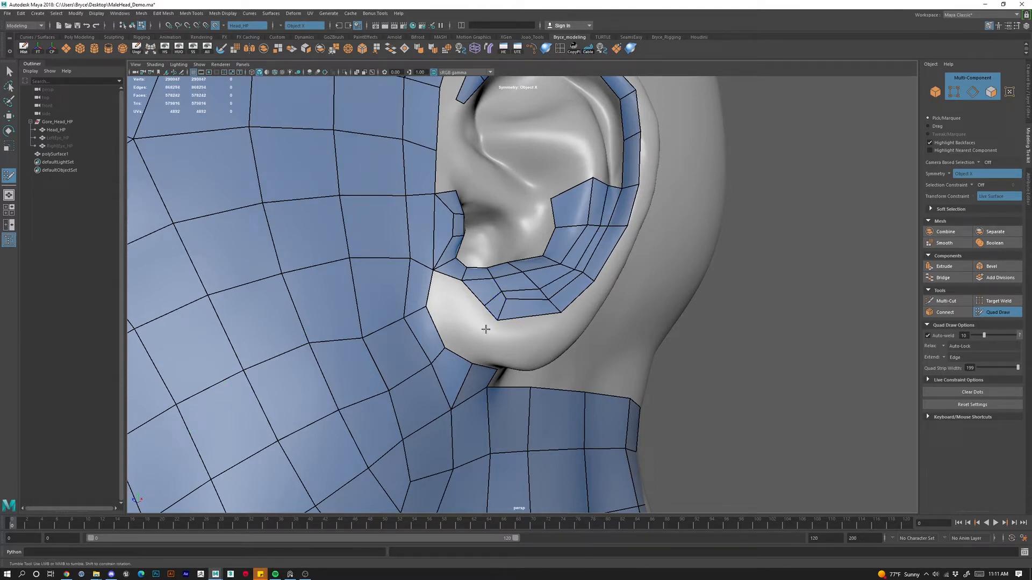
shift+click(469, 301)
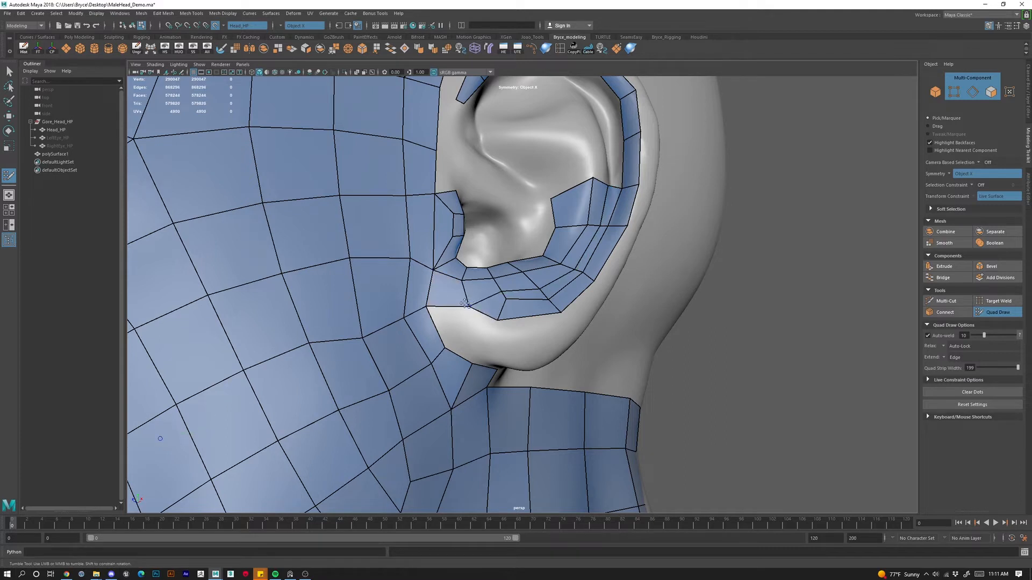
drag(467, 305, 478, 304)
Insert an edge loop through the bridging quads and fill two more quads where the earlobe meets the cheek.
ctrl+click(451, 277)
click(459, 324)
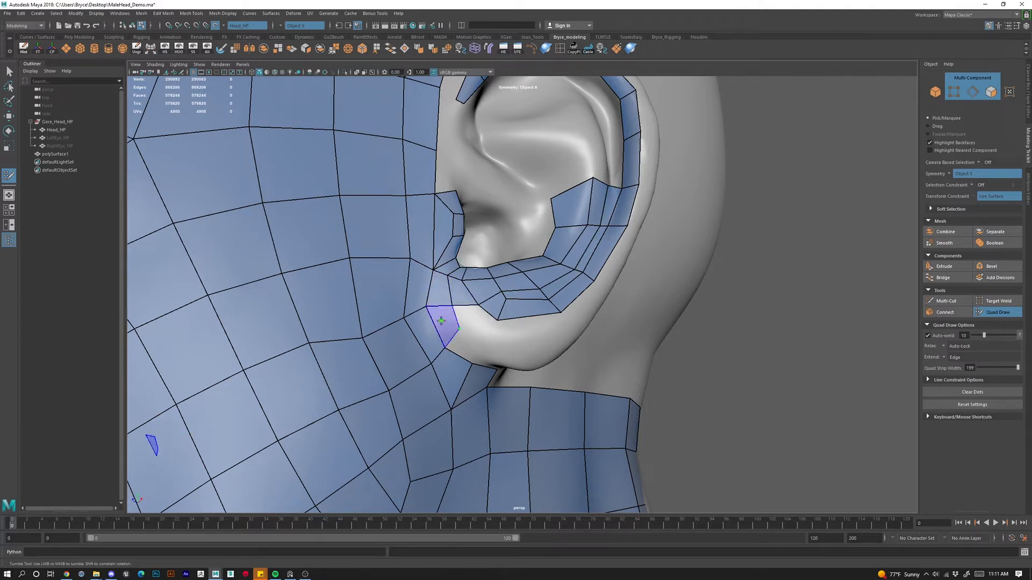
shift+click(451, 321)
shift+click(458, 288)
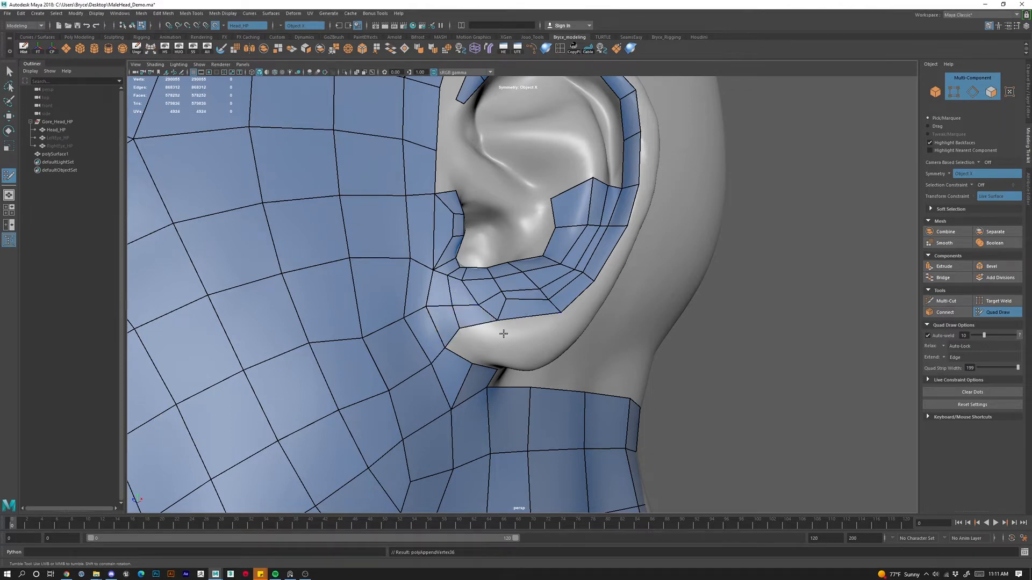
Insert another edge loop through the quads above the earlobe and fill a quad at the earlobe's front lower corner.
alt+drag(502, 325, 502, 352)
ctrl+click(493, 313)
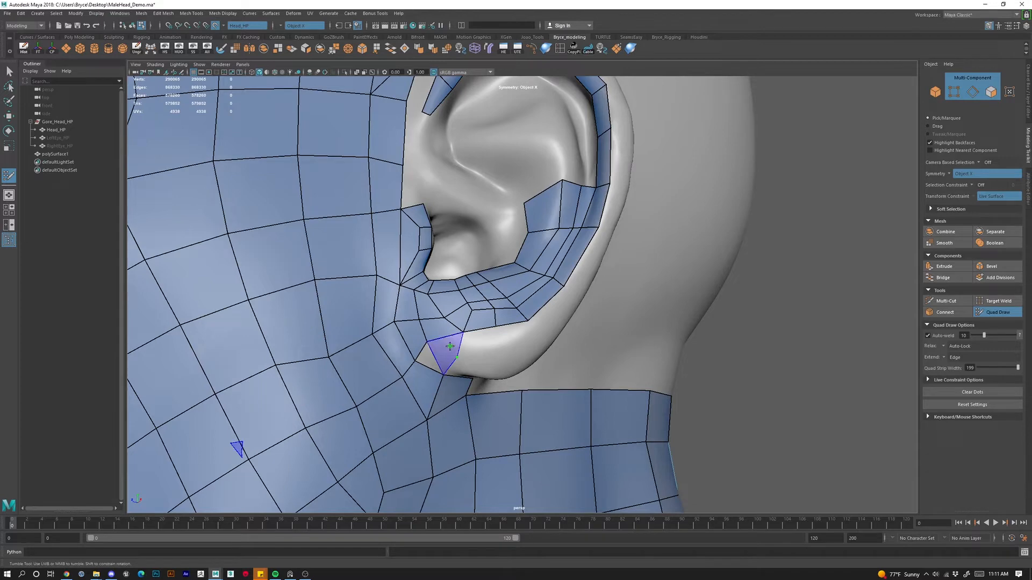
alt+drag(455, 392, 427, 239)
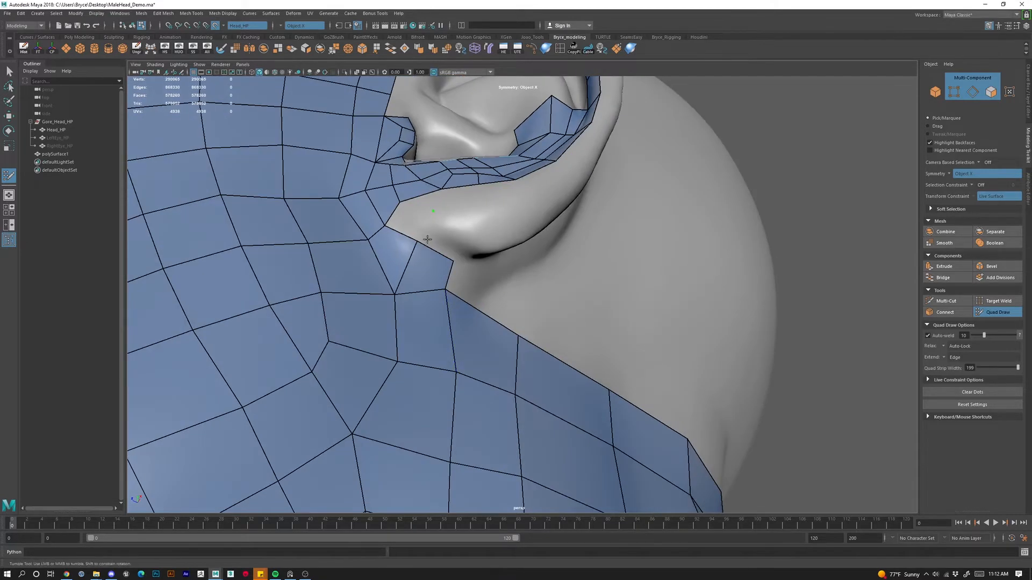
shift+click(410, 222)
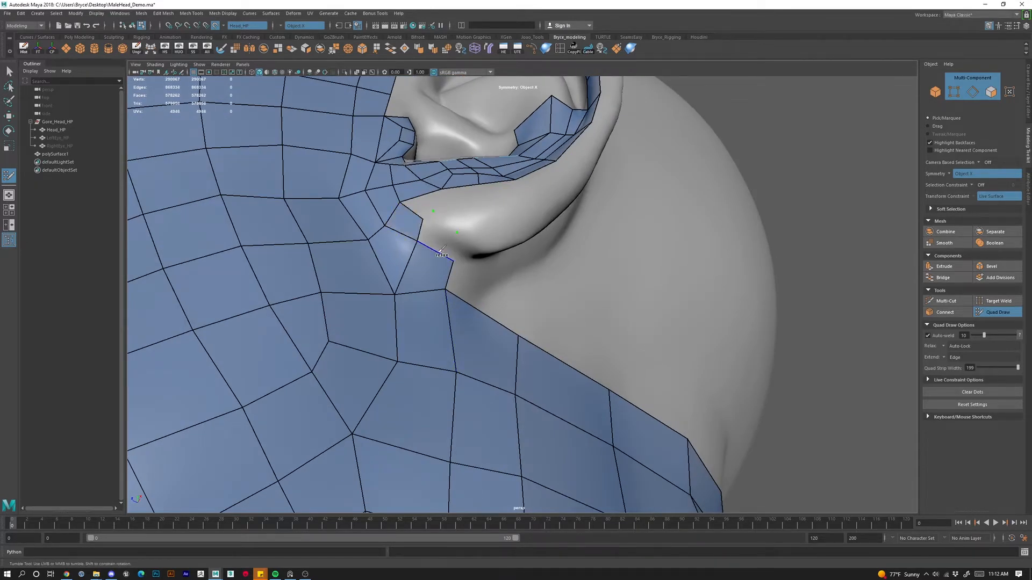
Extend the row beneath the earlobe with one more quad along the mesh border towards the neck.
shift+click(446, 249)
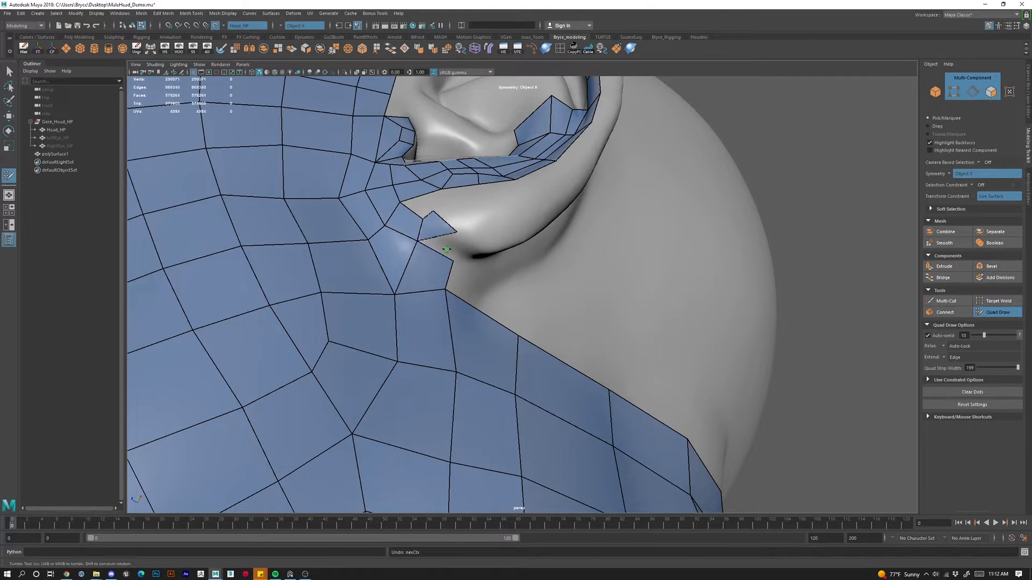
mouse_move(437, 215)
mouse_down()
mouse_move(436, 249)
mouse_move(452, 256)
mouse_up()
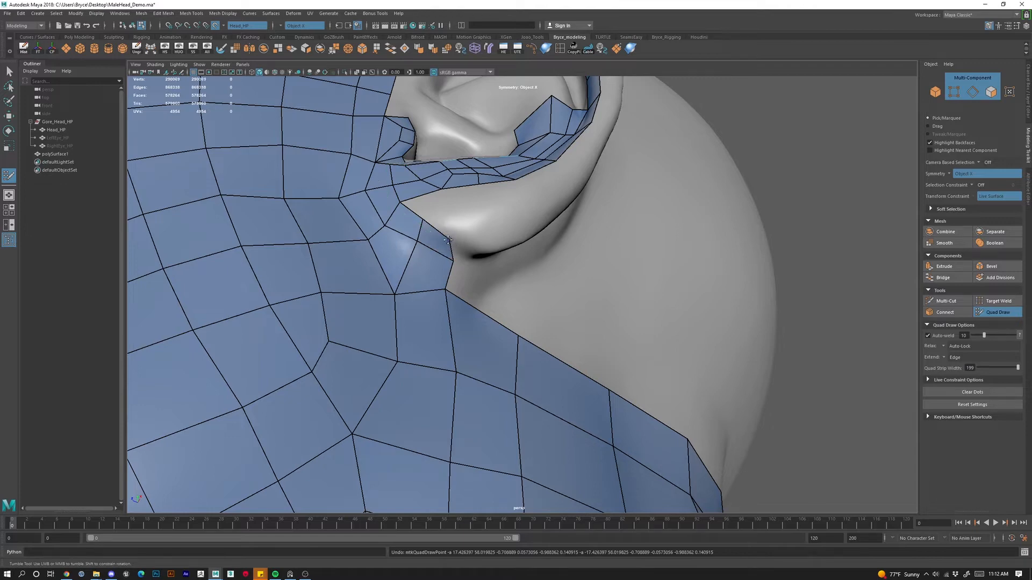
mouse_move(450, 239)
mouse_down()
mouse_move(465, 230)
mouse_move(464, 290)
mouse_up()
Try inserting an edge loop across the cheek from the border in front of the ear.
alt+right_drag(463, 291, 408, 301)
alt+drag(462, 322, 484, 338)
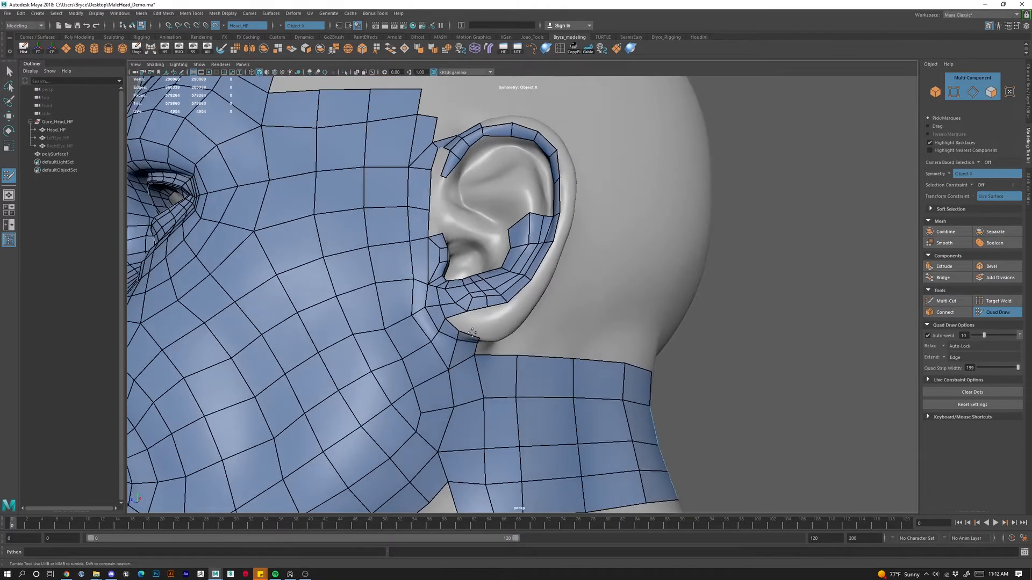
alt+right_drag(515, 347, 488, 348)
alt+drag(488, 349, 495, 356)
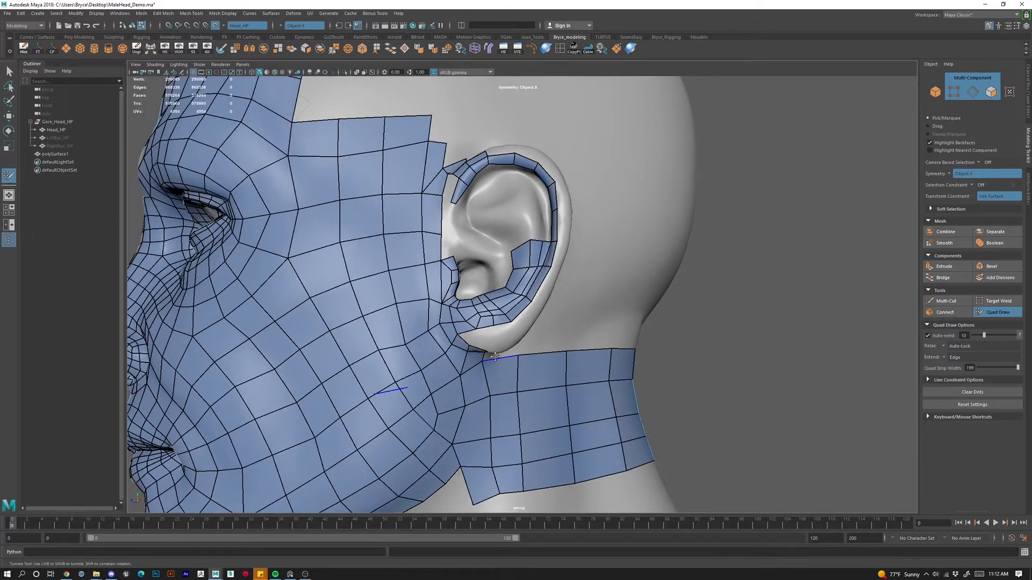
alt+right_drag(500, 283, 505, 257)
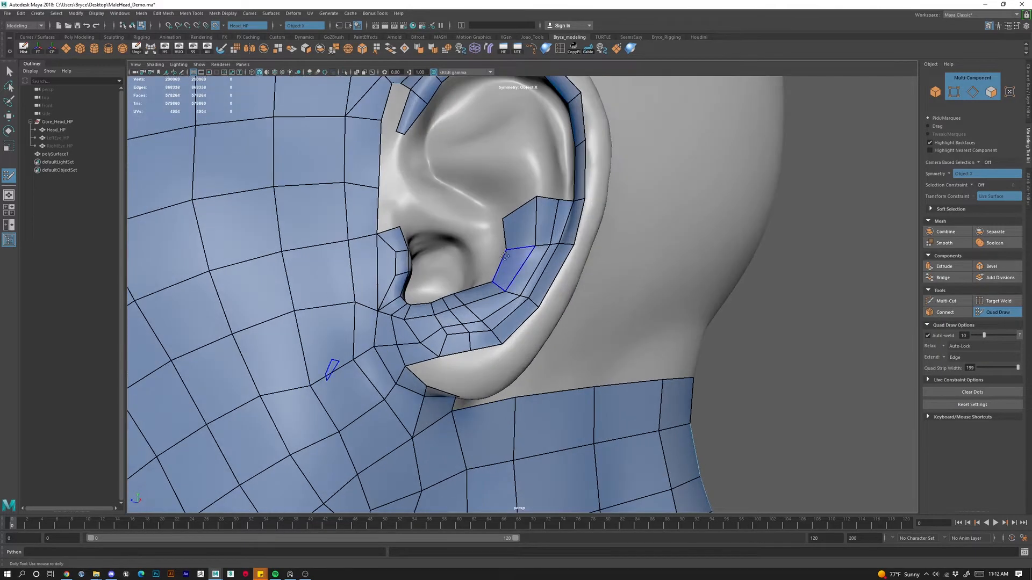
alt+drag(428, 164, 449, 188)
alt+middle_drag(449, 189, 473, 209)
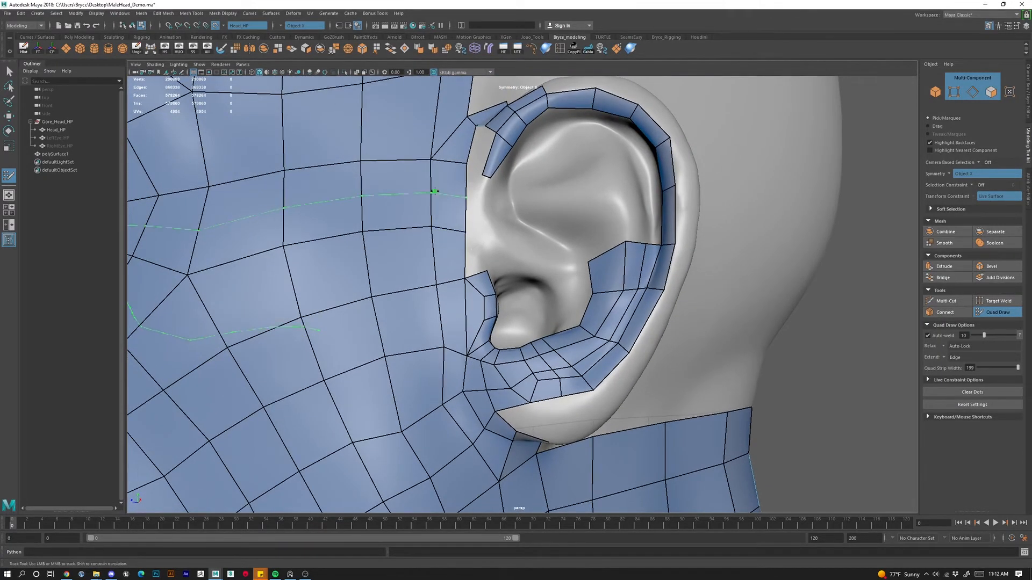
ctrl+click(434, 191)
alt+right_drag(474, 329, 464, 348)
alt+drag(463, 348, 534, 282)
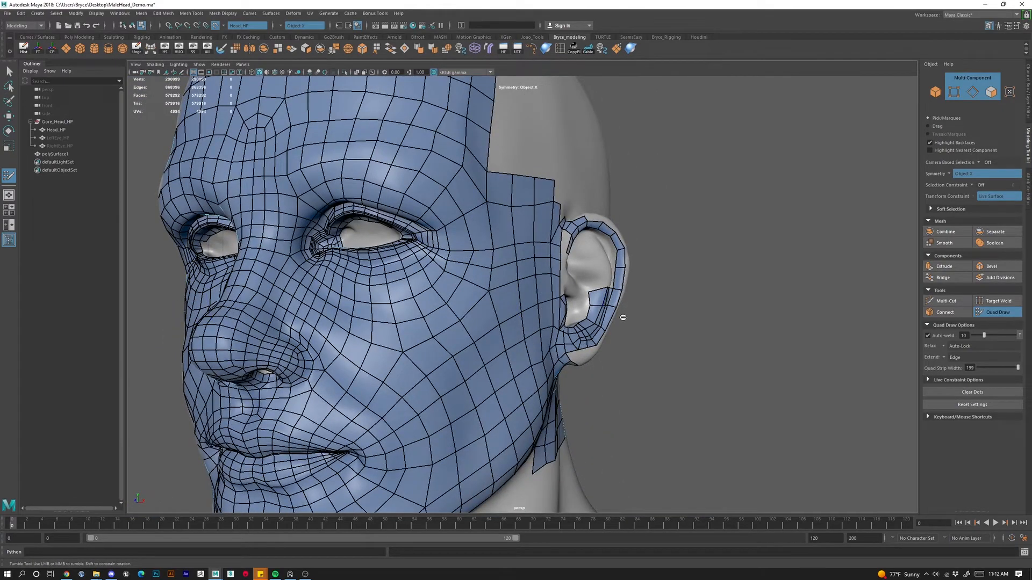
key(ctrl+z)
Examine how the retopologized mesh flows around the ear, jaw and side of the neck.
alt+drag(661, 321, 564, 323)
alt+middle_drag(500, 392, 543, 220)
alt+right_drag(510, 226, 461, 248)
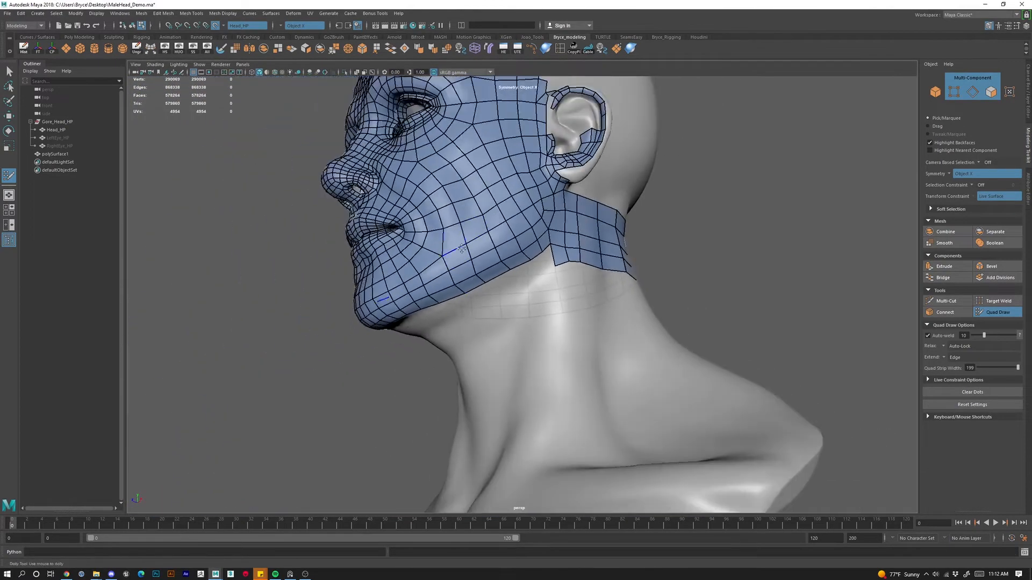
alt+drag(461, 249, 438, 285)
alt+middle_drag(473, 268, 441, 317)
alt+right_drag(441, 317, 497, 292)
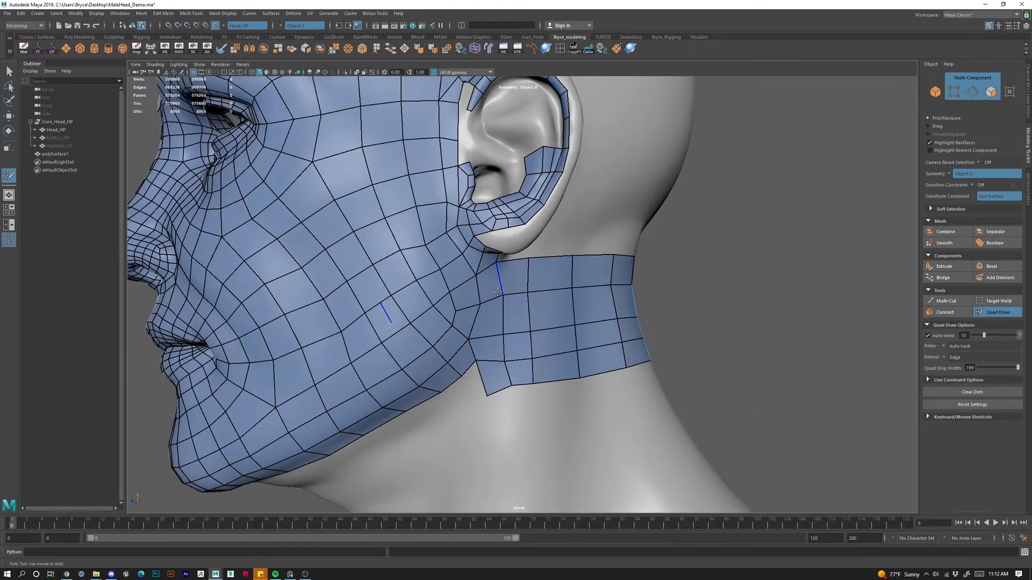
alt+middle_drag(596, 189, 590, 272)
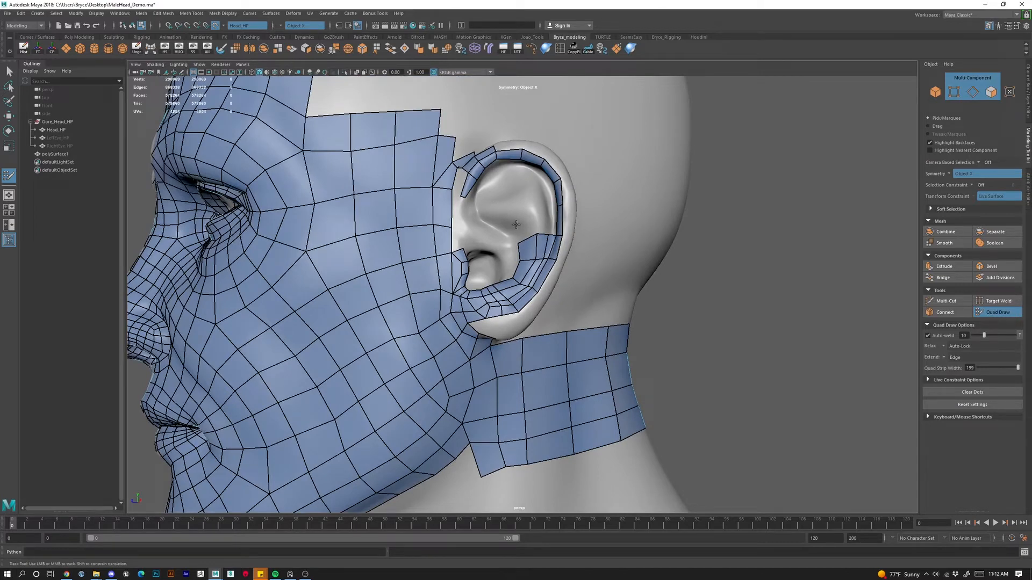
scroll(589, 286, up, 3)
alt+middle_drag(539, 313, 545, 332)
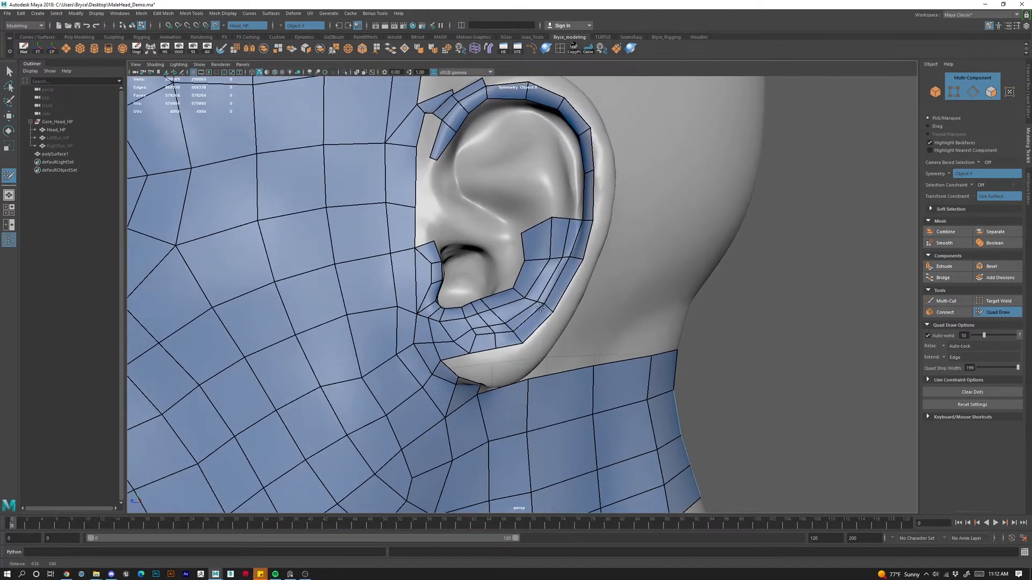
Undo the edge extrusion made along the ear's outer rim.
scroll(479, 396, up, 5)
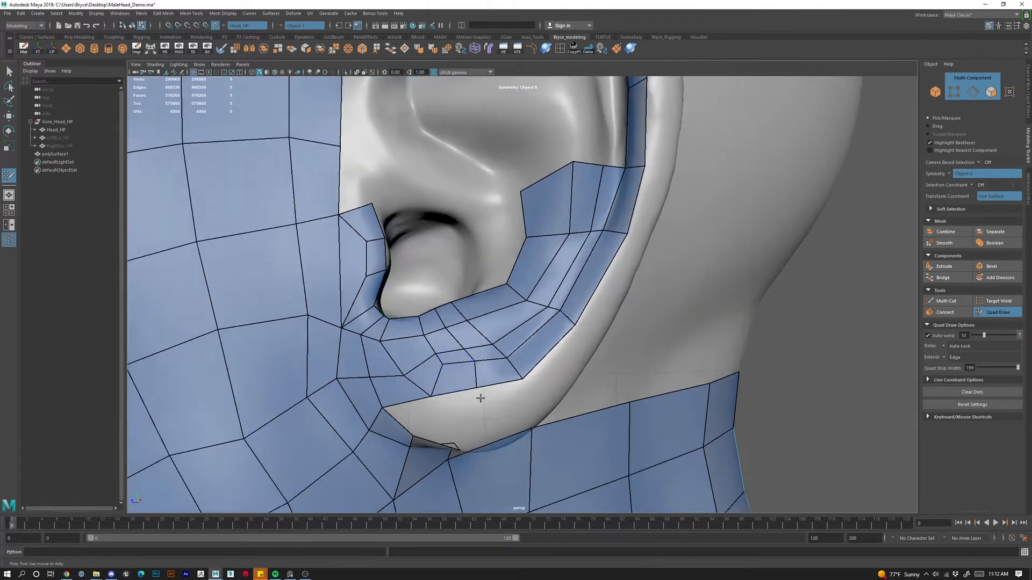
alt+drag(491, 286, 516, 226)
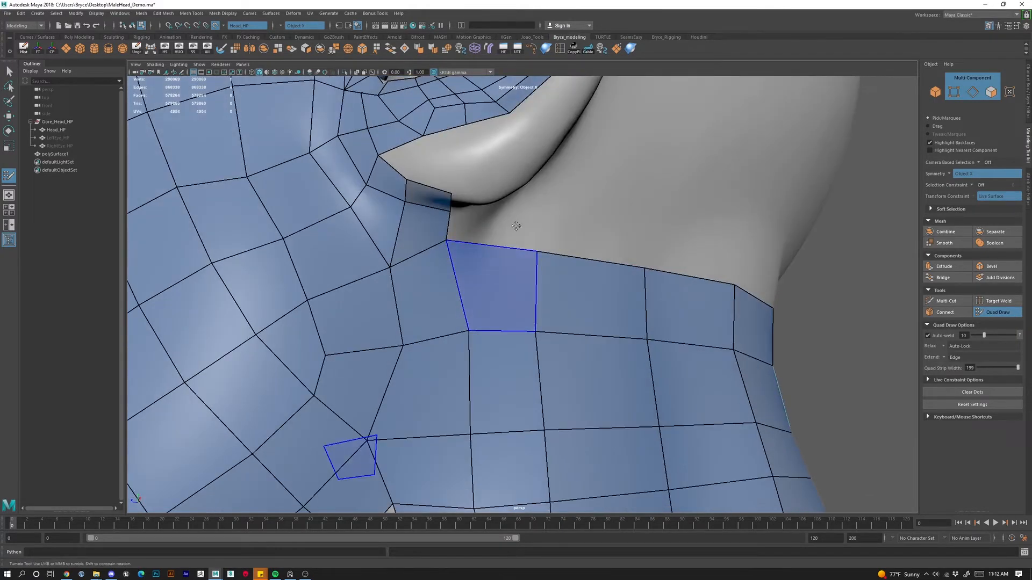
alt+middle_drag(516, 225, 539, 295)
scroll(539, 255, down, 3)
mouse_move(539, 253)
alt+mouse_down()
mouse_move(525, 272)
mouse_move(546, 276)
mouse_move(544, 267)
alt+mouse_up()
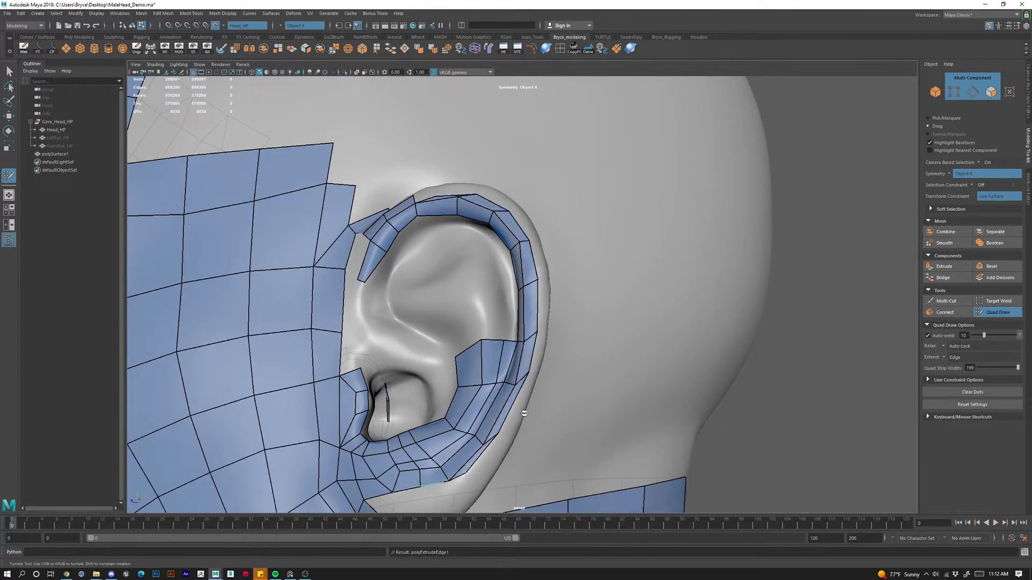
key(ctrl+z)
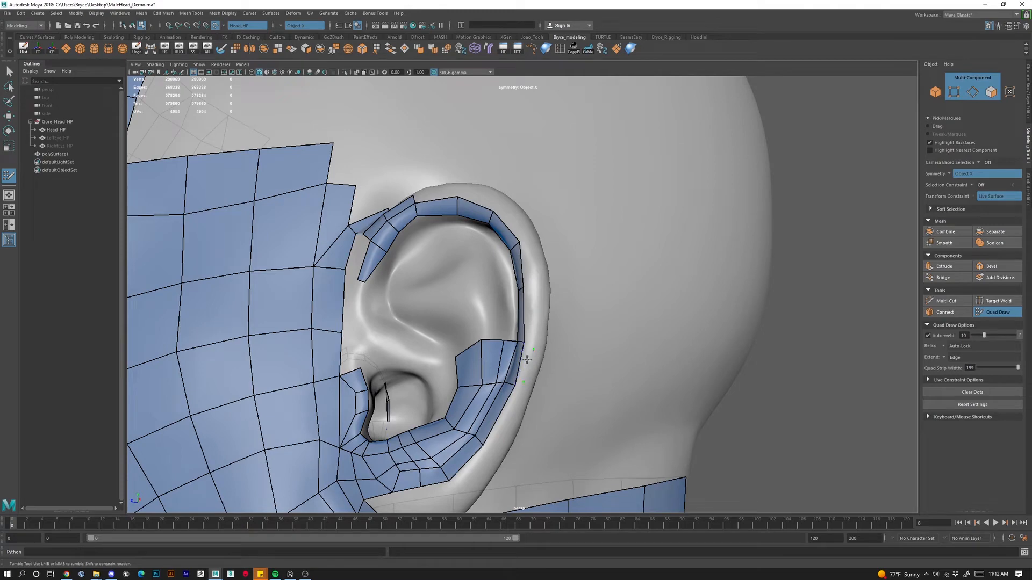
Extend a row of quads around the ear's outer rim and close the gap by moving the vertices at its back edge.
shift+click(532, 360)
drag(526, 384, 527, 392)
key(ctrl+z)
middle_drag(527, 274, 545, 271)
alt+drag(529, 267, 512, 286)
mouse_move(573, 284)
alt+mouse_down()
mouse_move(578, 307)
mouse_move(551, 297)
alt+mouse_up()
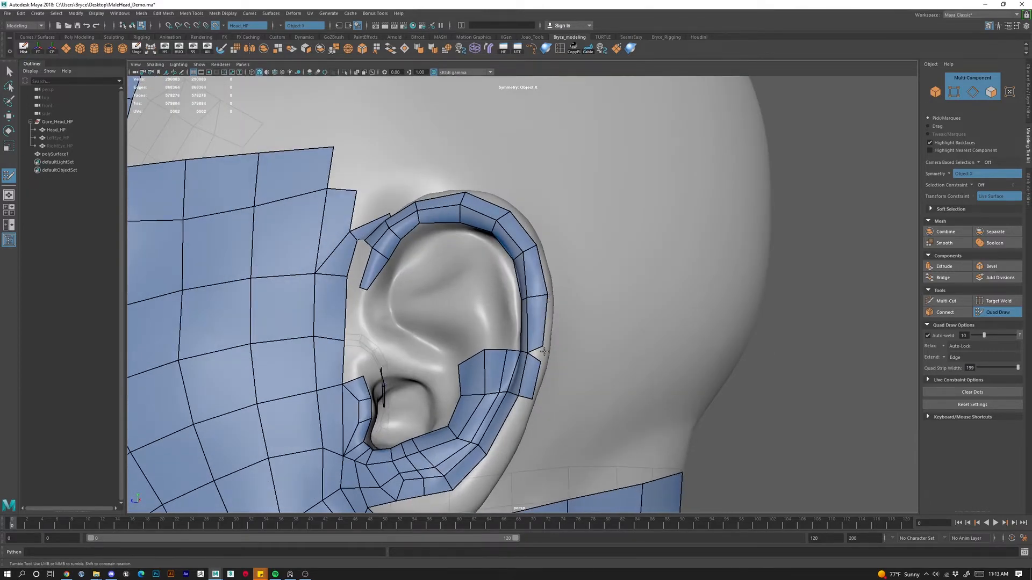
drag(544, 347, 547, 355)
drag(530, 298, 537, 297)
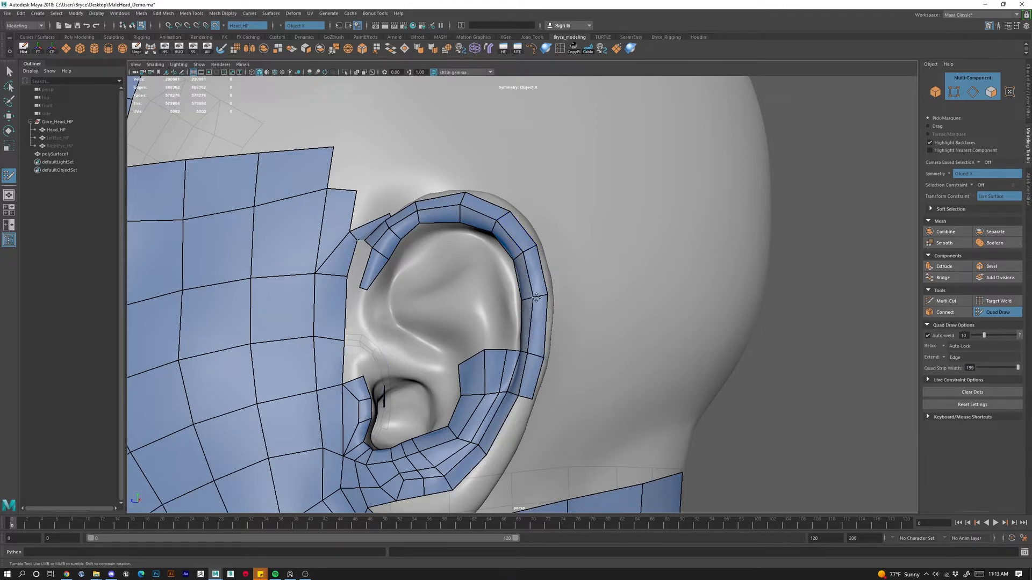
Continue the outer rim's quad strip down the back of the ear toward the earlobe.
alt+middle_drag(557, 389, 580, 334)
alt+drag(568, 353, 523, 327)
shift+click(534, 312)
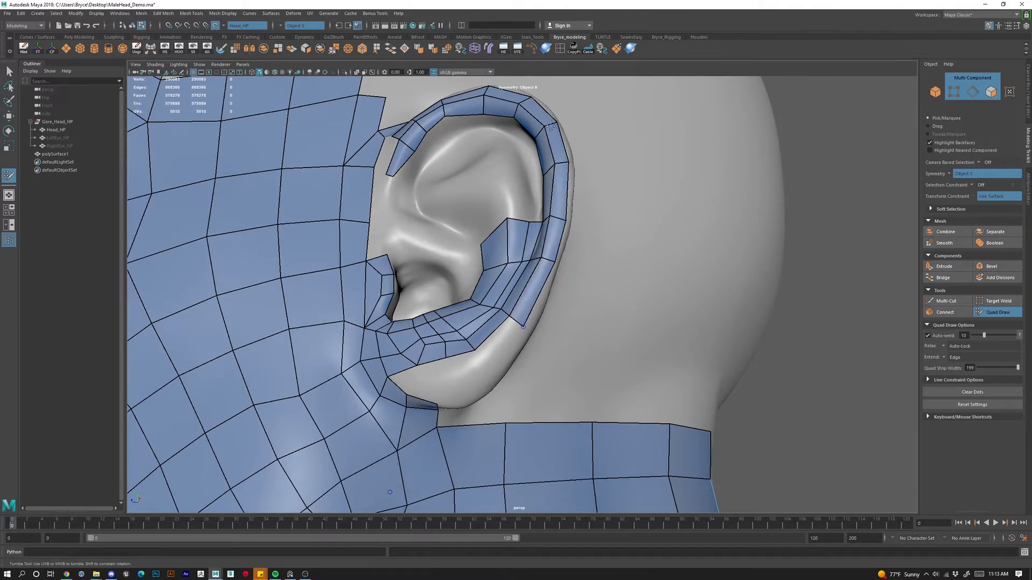
scroll(591, 356, down, 3)
mouse_move(523, 233)
alt+mouse_down()
mouse_move(592, 356)
mouse_move(581, 348)
mouse_move(566, 375)
mouse_move(518, 353)
mouse_move(507, 362)
alt+mouse_up()
scroll(557, 354, up, 3)
shift+click(517, 340)
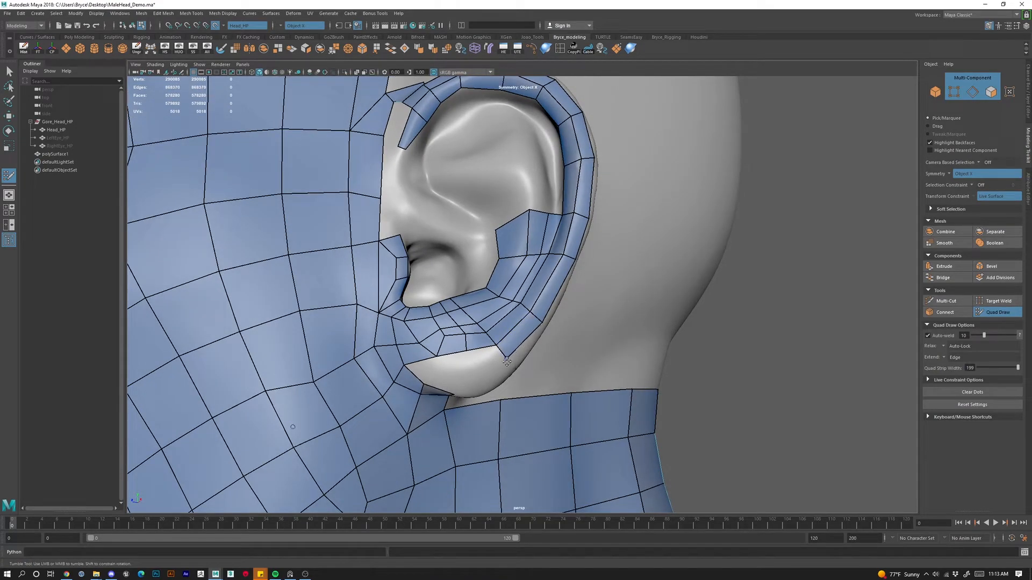
Add quads across the earlobe from the rim strip toward the jaw, and reposition the front corner vertex.
shift+click(490, 360)
click(454, 377)
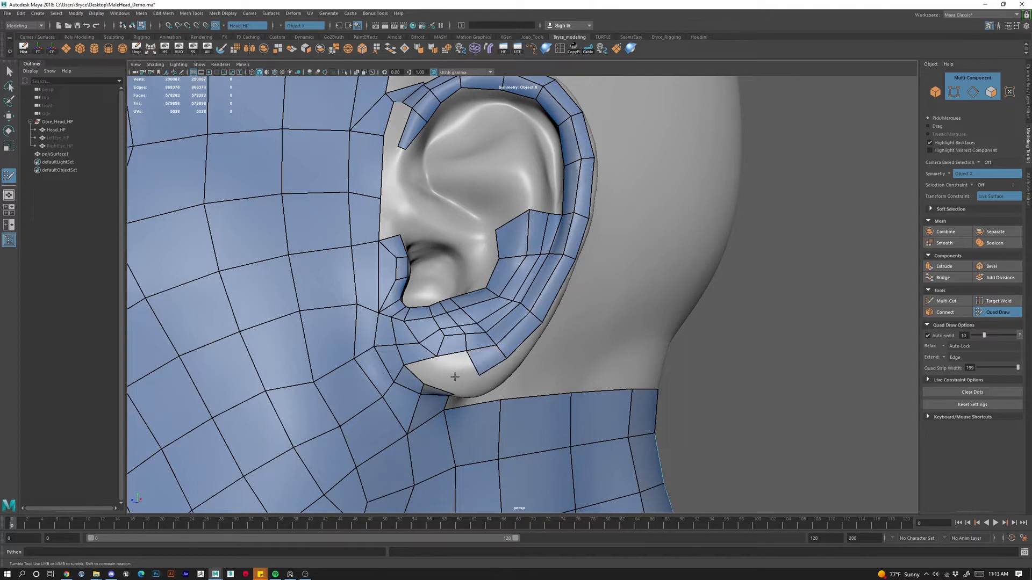
shift+click(452, 363)
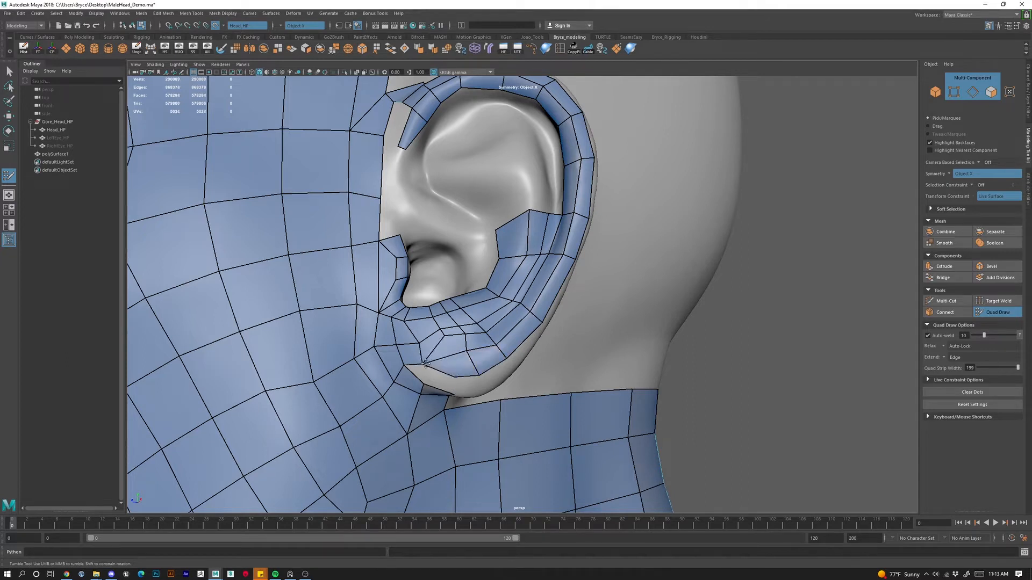
key(ctrl+z)
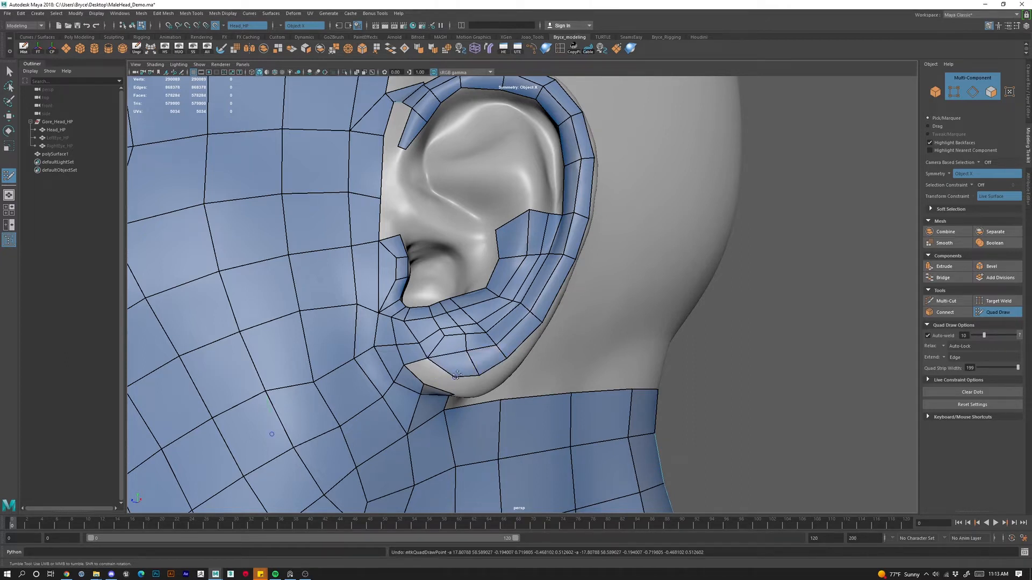
drag(457, 376, 449, 349)
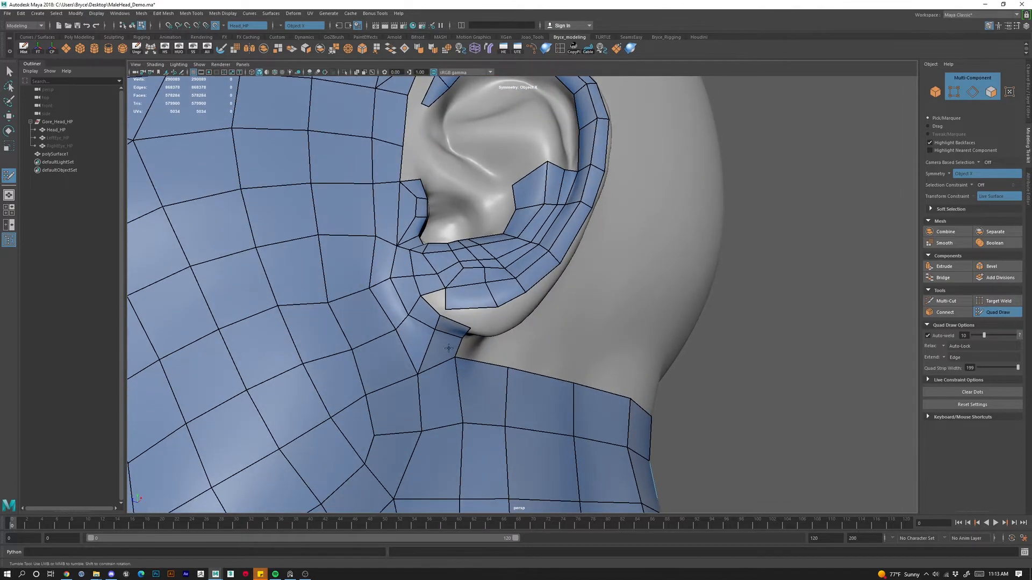
mouse_move(445, 307)
mouse_down()
mouse_move(467, 320)
mouse_move(456, 342)
mouse_move(479, 340)
mouse_move(448, 334)
mouse_move(455, 327)
mouse_up()
shift+click(439, 304)
Fill a quad on the underside of the earlobe beside the jaw mesh and adjust its corner vertex.
alt+drag(468, 391, 455, 246)
alt+middle_drag(455, 246, 457, 251)
mouse_move(457, 222)
mouse_down()
mouse_move(461, 238)
mouse_move(444, 263)
mouse_up()
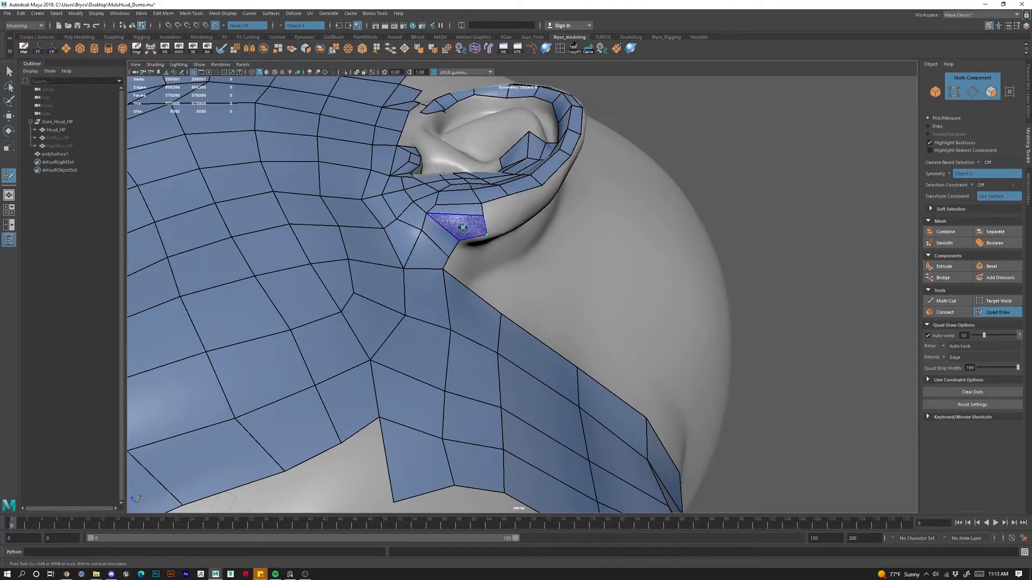
shift+click(462, 223)
drag(459, 221, 469, 238)
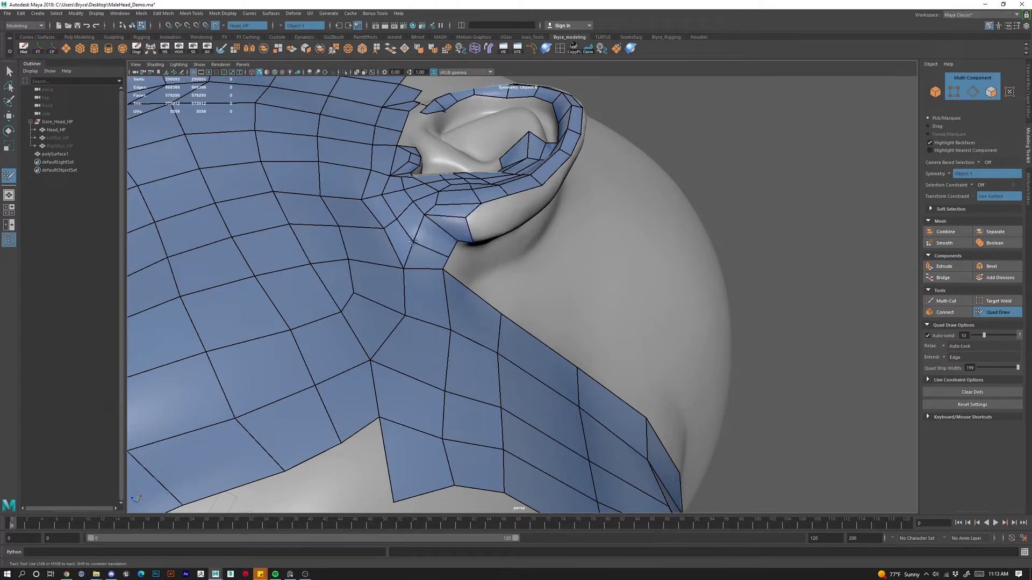
alt+drag(446, 253, 480, 315)
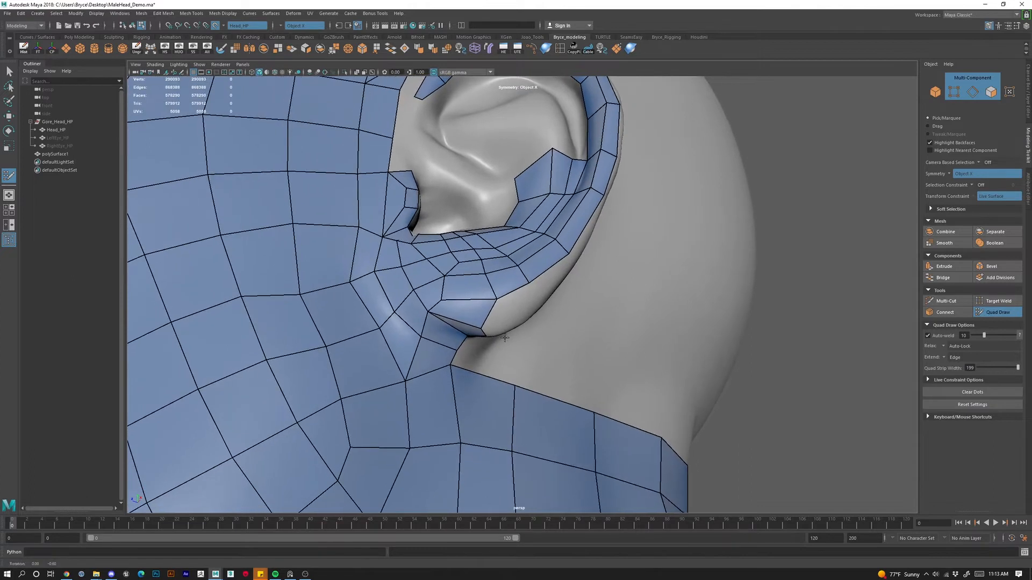
Delete the lobe faces above the lower row, extend that row backward with a quad, and insert edge loops through it.
ctrl+shift+click(486, 288)
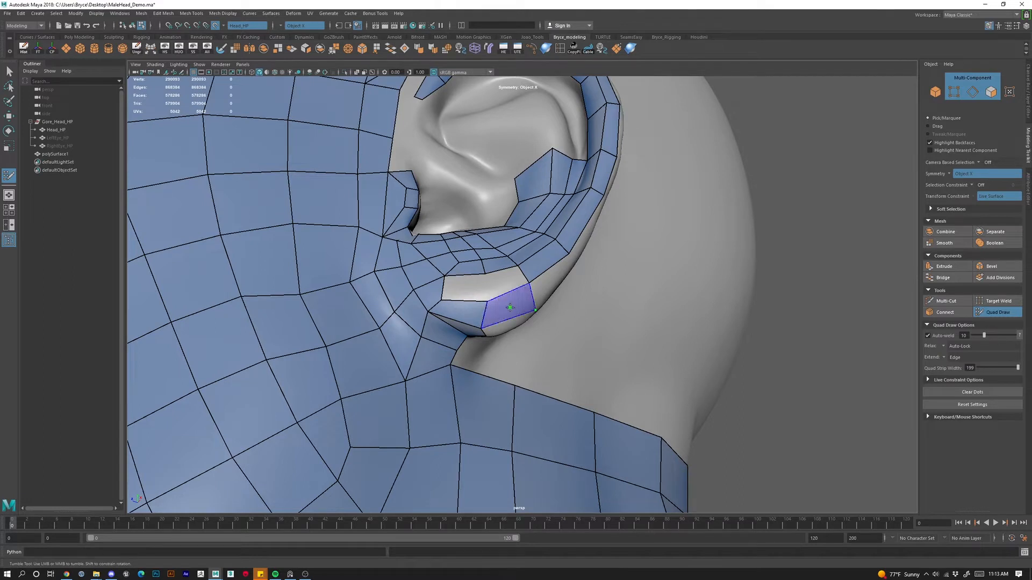
shift+click(511, 304)
ctrl+click(462, 317)
ctrl+click(509, 307)
alt+drag(519, 346, 521, 350)
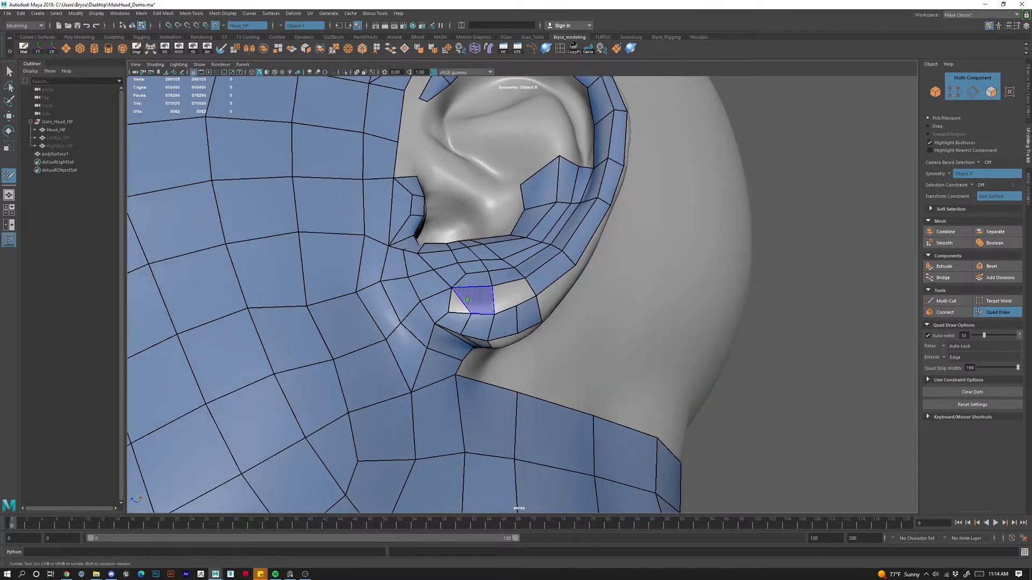
Fill the open gap in the earlobe with quads, joining the upper ear strip to the subdivided lower row.
shift+click(477, 304)
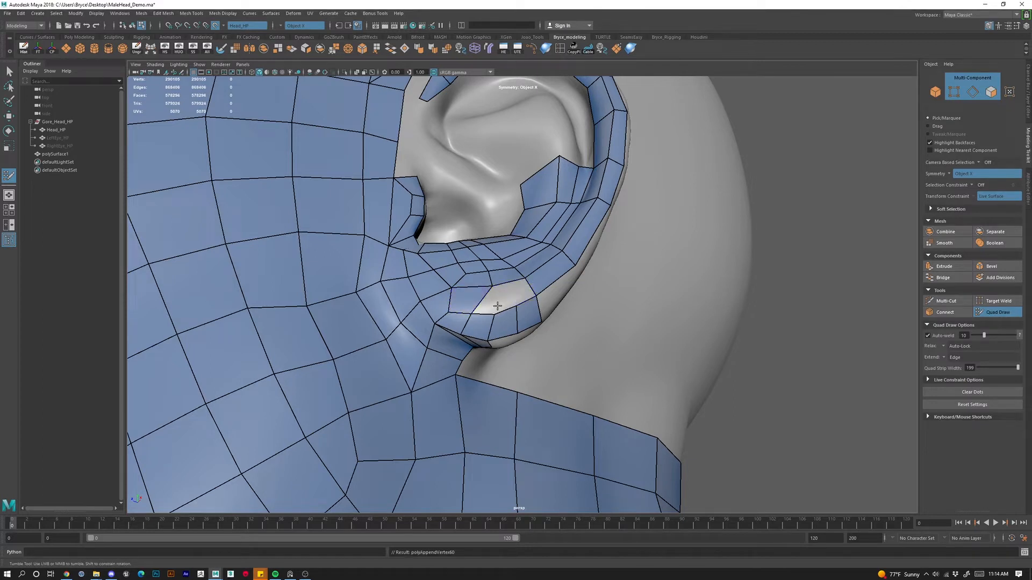
shift+click(519, 291)
shift+click(500, 302)
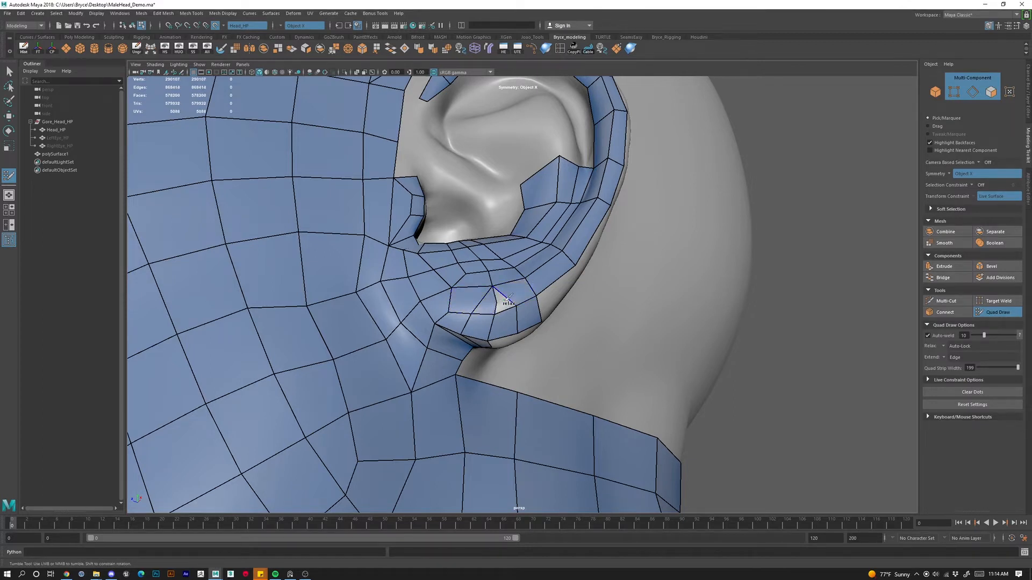
shift+click(502, 303)
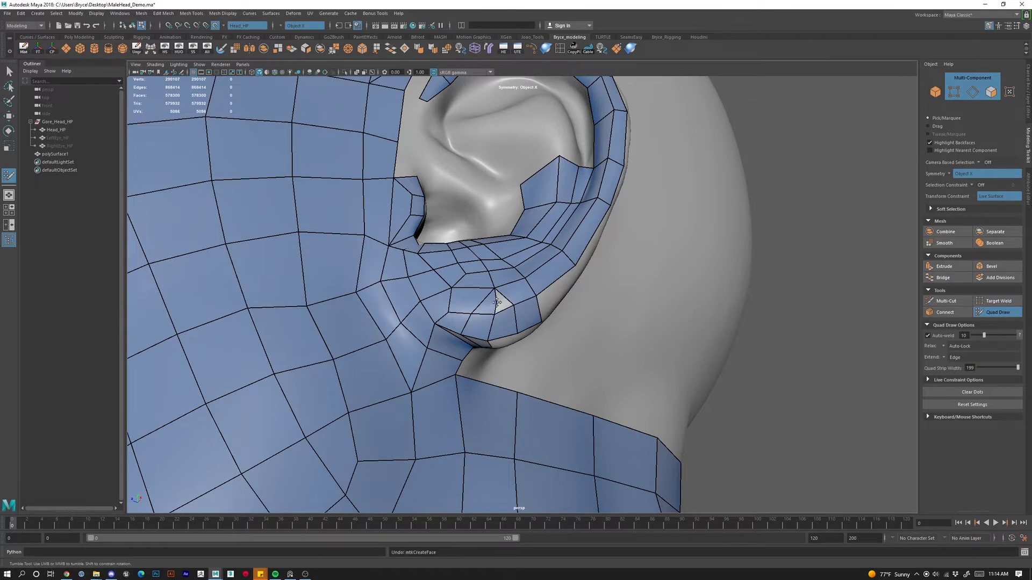
ctrl+shift+click(494, 311)
shift+click(502, 304)
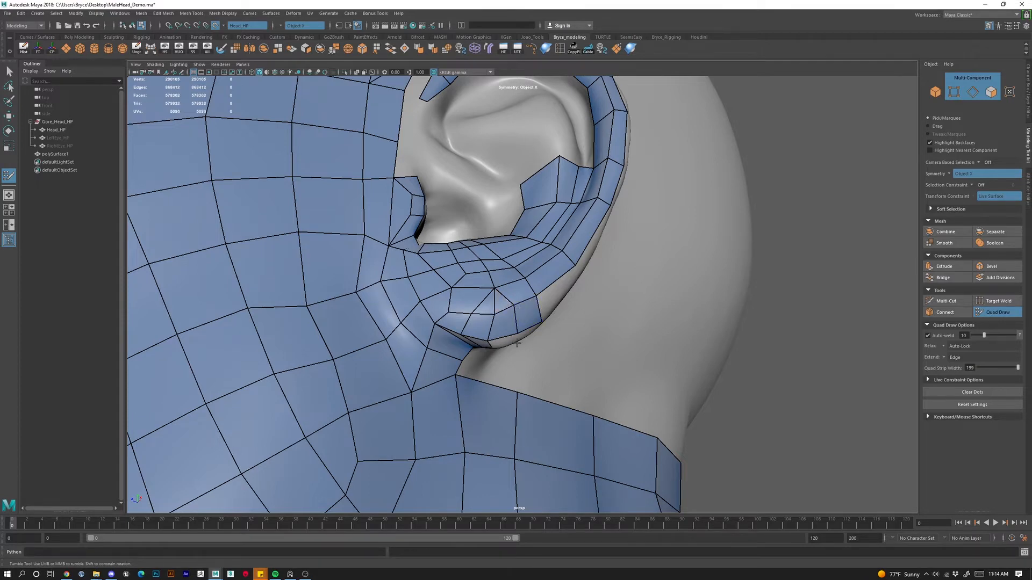
Relax the vertices across the earlobe to even out the spacing of its quads.
alt+drag(525, 325, 495, 366)
alt+middle_drag(495, 365, 489, 287)
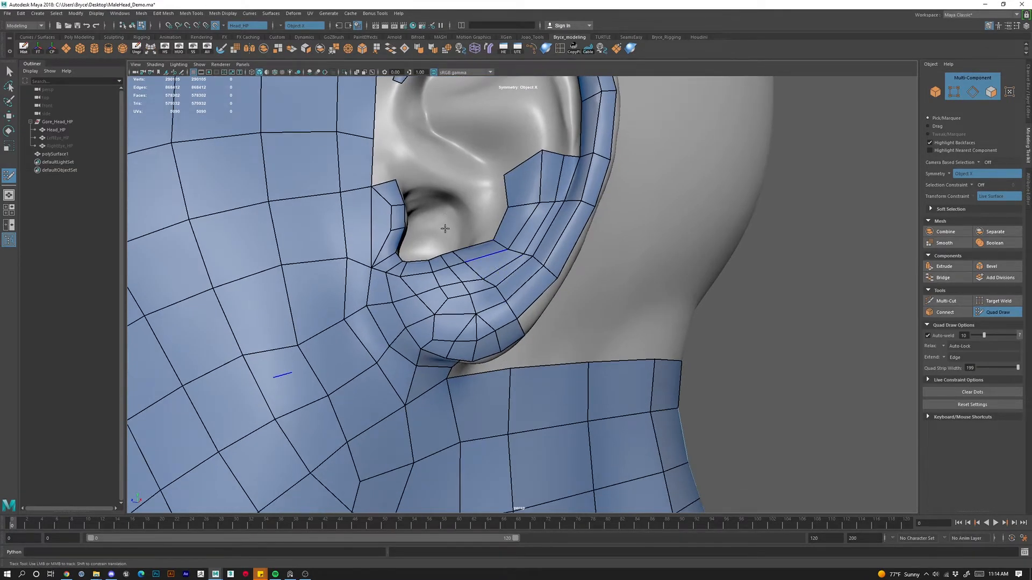
shift+drag(475, 316, 473, 318)
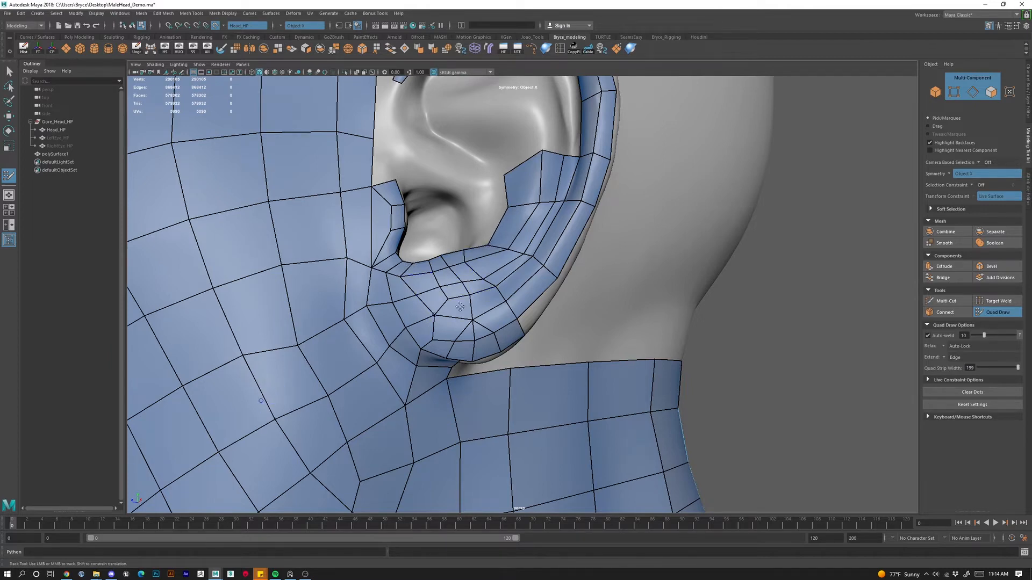
mouse_move(460, 307)
alt+mouse_down()
mouse_move(457, 317)
mouse_move(434, 315)
alt+mouse_up()
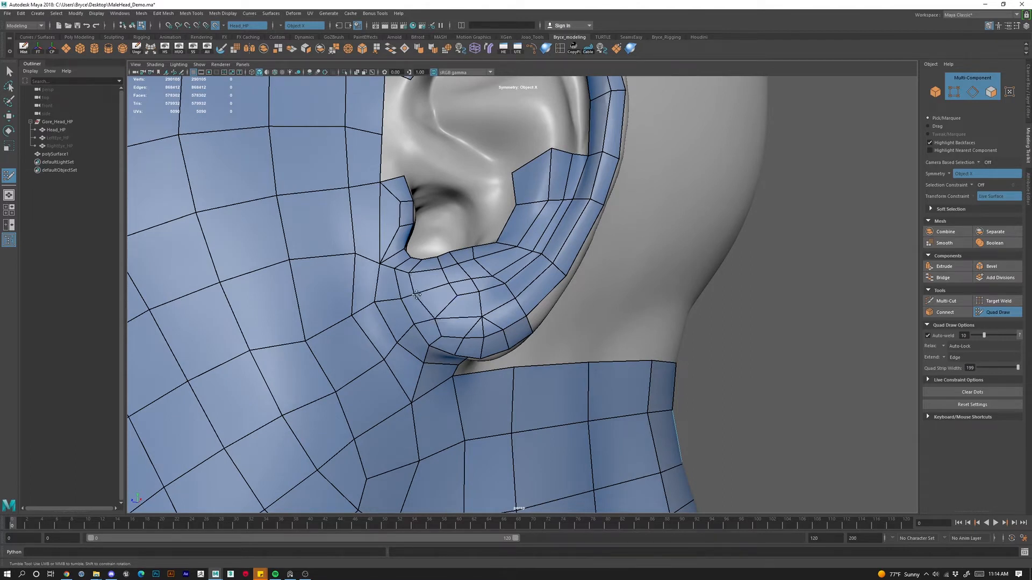
alt+drag(481, 312, 476, 308)
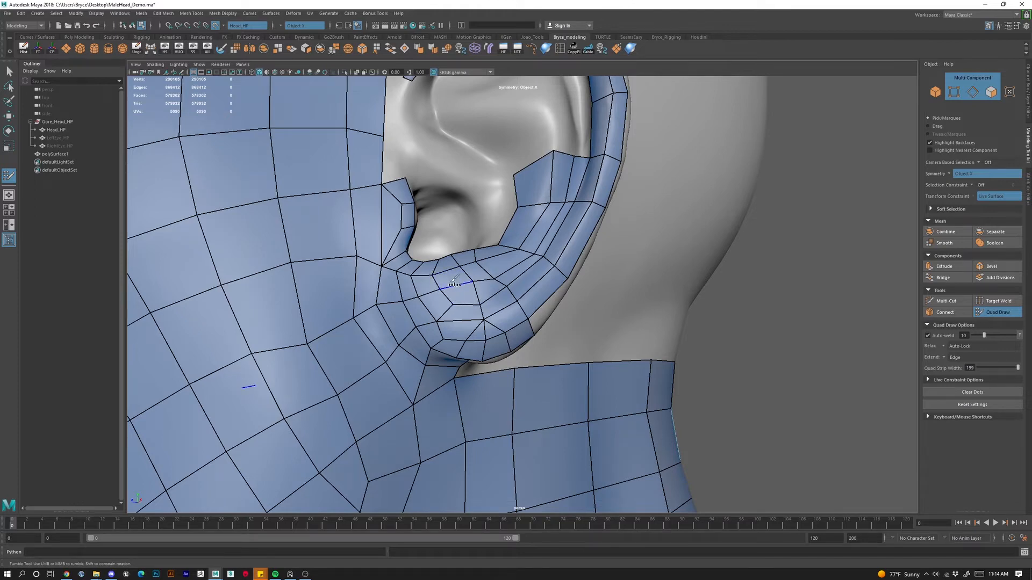
mouse_move(454, 280)
shift+mouse_down()
mouse_move(475, 295)
mouse_move(463, 316)
shift+mouse_up()
Examine the earlobe mesh and its connection to the jaw from below and from the side.
scroll(496, 302, down, 5)
mouse_move(506, 374)
alt+mouse_down()
mouse_move(569, 417)
mouse_move(447, 401)
mouse_move(397, 376)
alt+mouse_up()
scroll(501, 336, up, 5)
alt+drag(501, 336, 462, 323)
alt+middle_drag(437, 234, 513, 297)
alt+drag(494, 410, 481, 290)
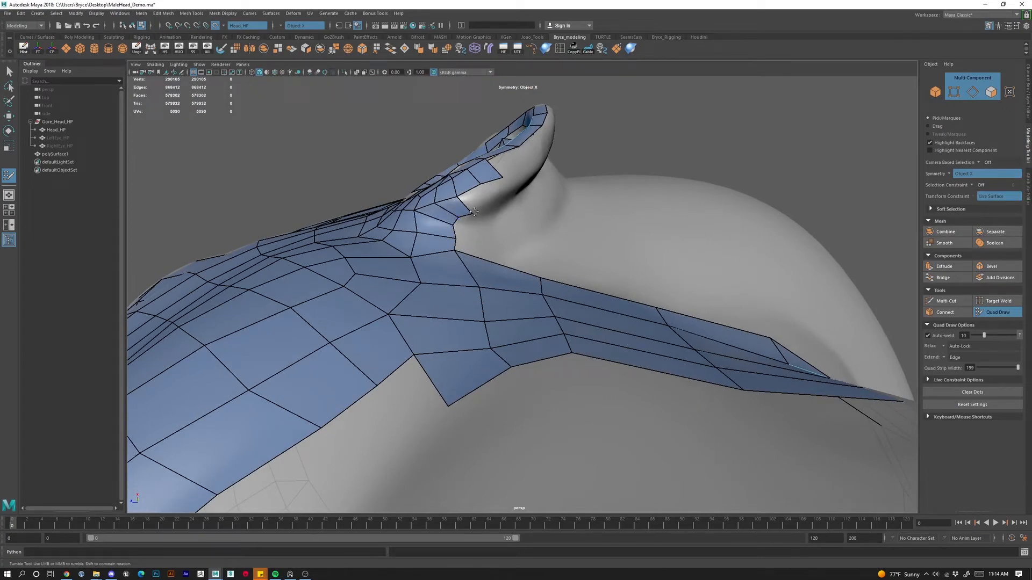
alt+right_drag(594, 116, 572, 235)
alt+drag(571, 235, 516, 312)
alt+right_drag(457, 258, 517, 213)
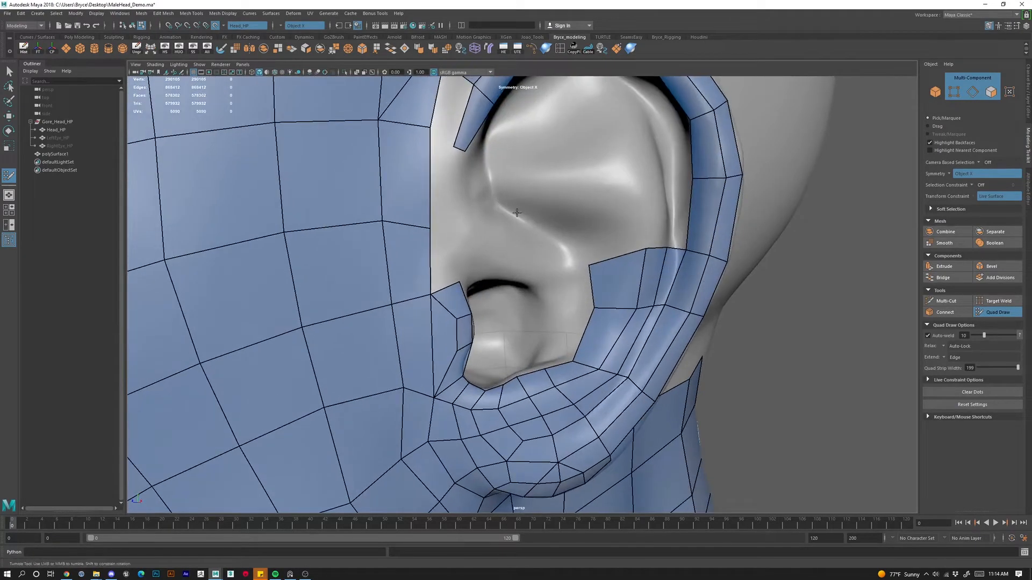
Fill the gap between the upper front end of the ear rim and the face mesh with quads.
alt+middle_drag(517, 213, 484, 231)
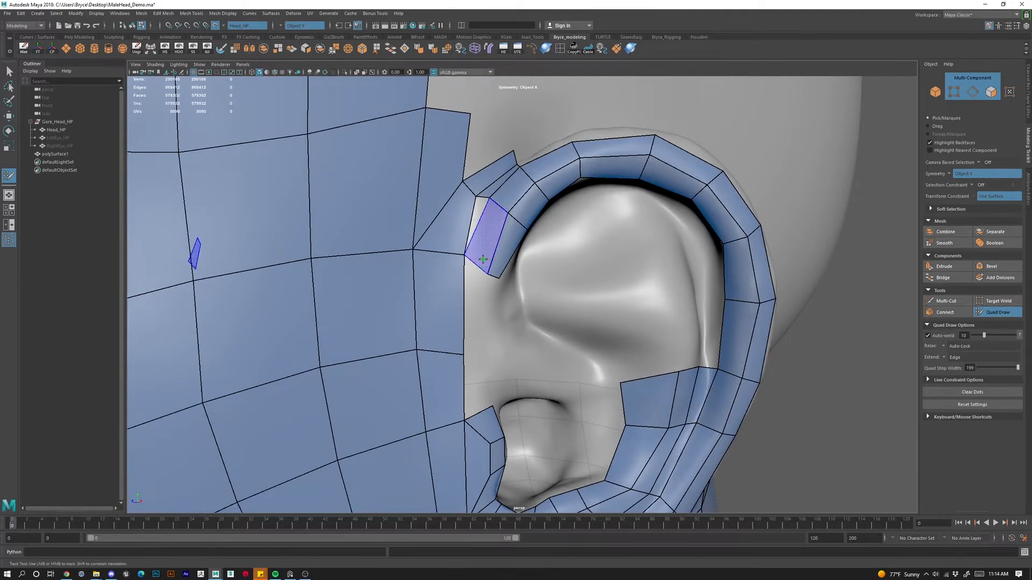
mouse_move(483, 260)
alt+mouse_down()
mouse_move(446, 266)
mouse_move(503, 276)
mouse_move(523, 245)
mouse_move(522, 270)
alt+mouse_up()
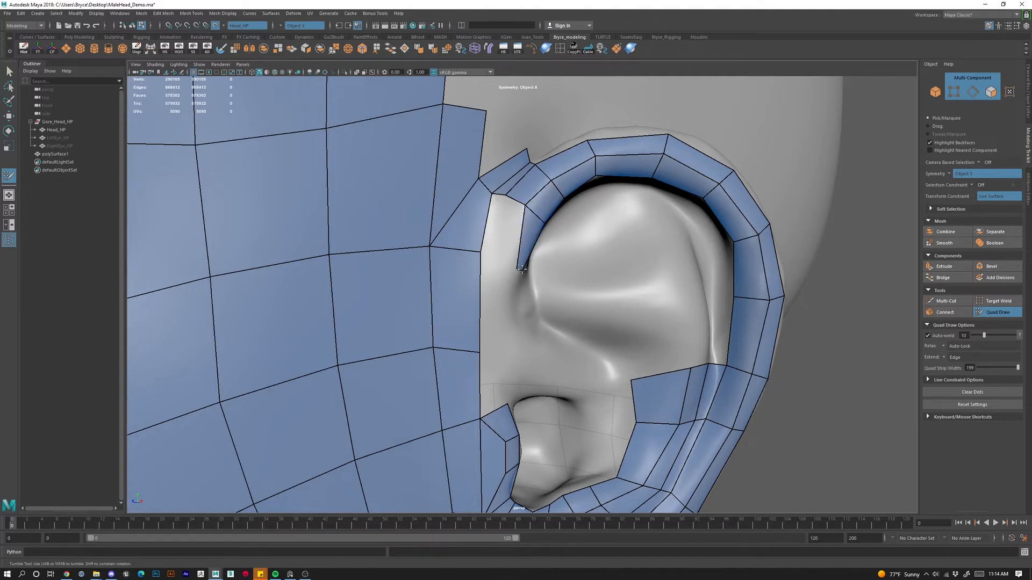
click(501, 263)
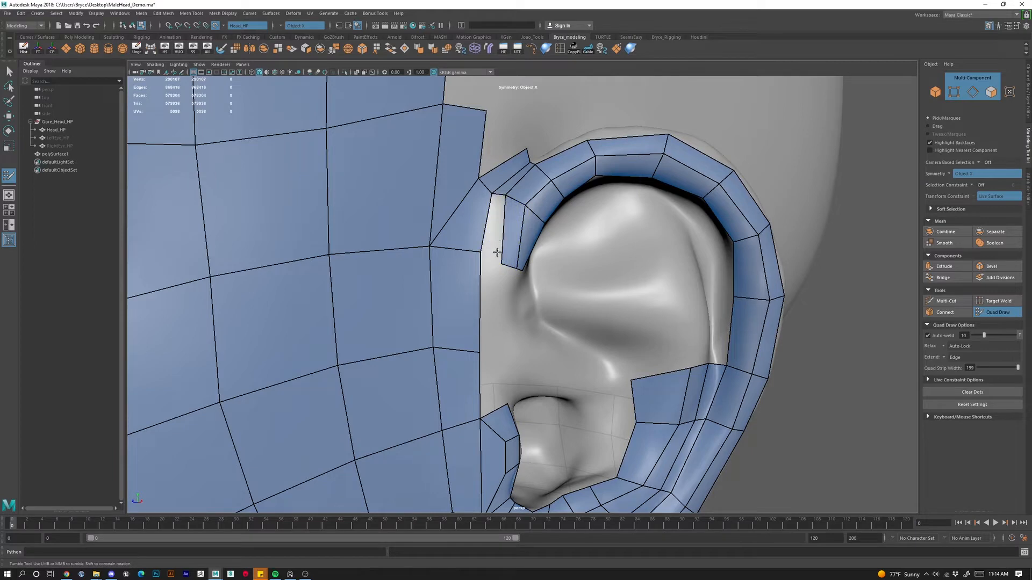
shift+click(494, 237)
mouse_move(497, 261)
mouse_down()
mouse_move(515, 266)
mouse_move(501, 262)
mouse_up()
Add a quad above the tragus, reshape it by moving its upper vertex, and extend the front rim strip down with a narrow quad.
alt+drag(523, 328, 479, 327)
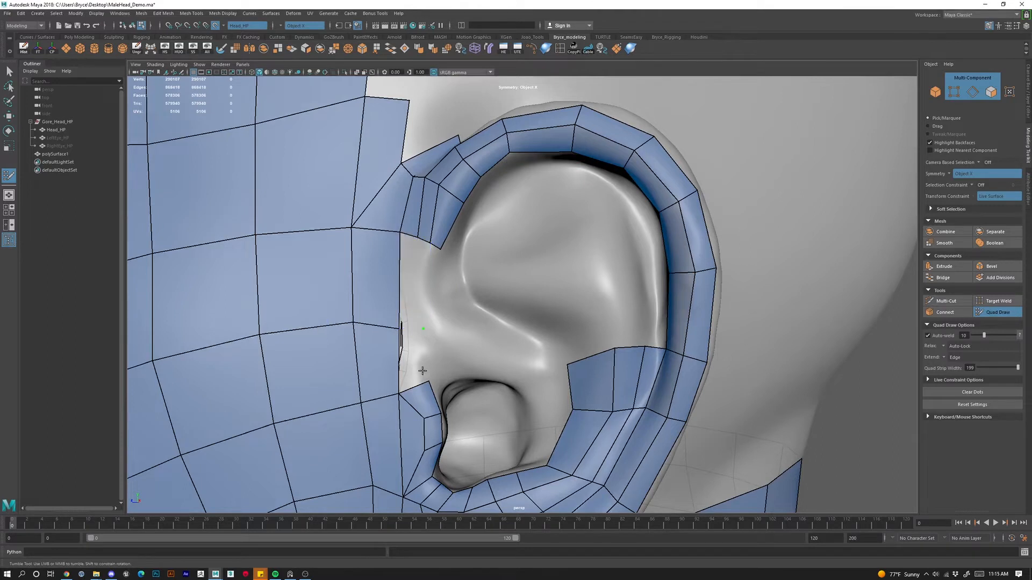
click(423, 350)
shift+click(413, 374)
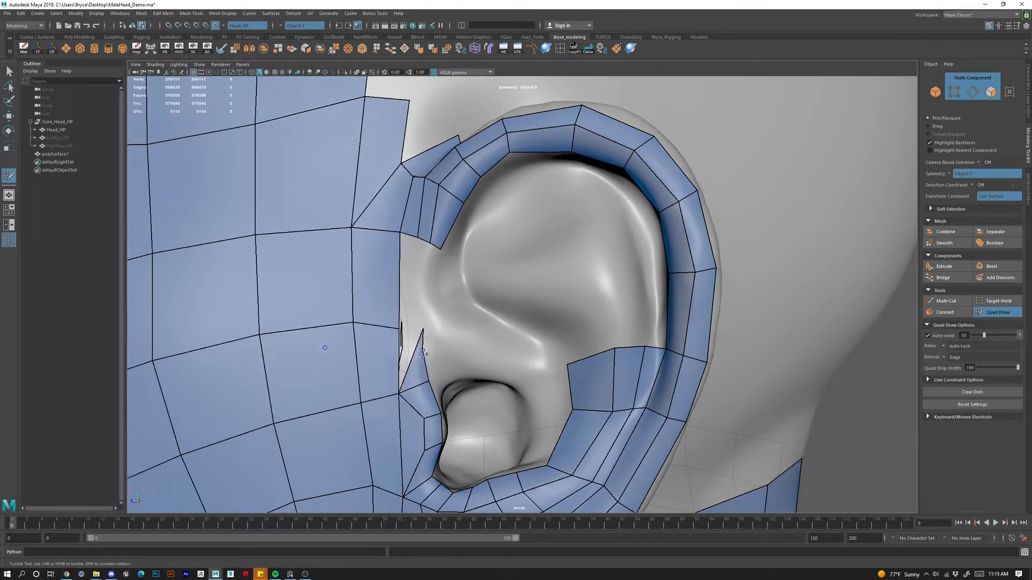
mouse_move(422, 350)
mouse_down()
mouse_move(446, 363)
mouse_move(430, 350)
mouse_up()
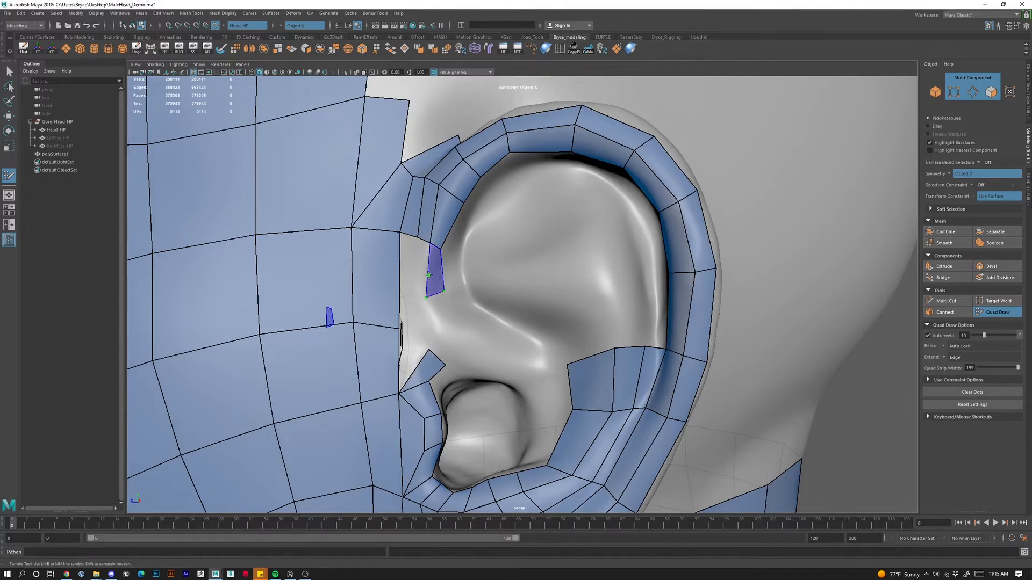
shift+click(434, 295)
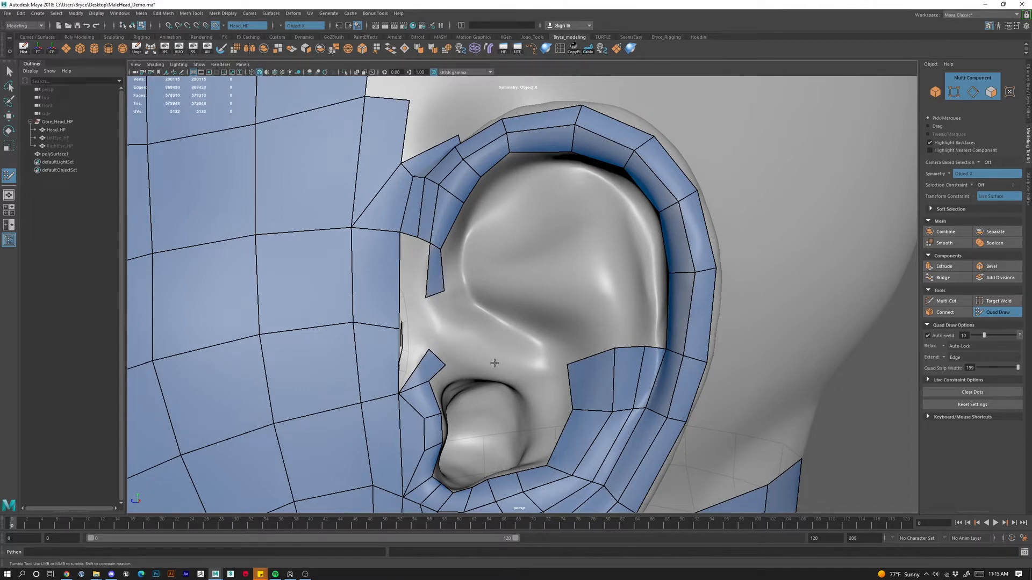
alt+drag(516, 377, 517, 374)
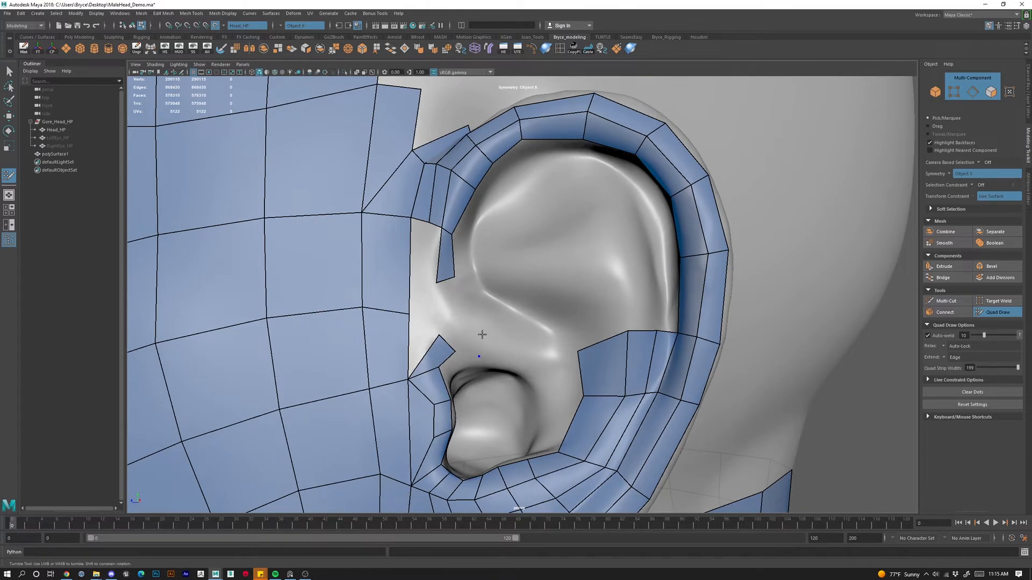
Create a quad above the ear canal, move its upper edge up, split it with an edge loop, and bridge it to the tragus and front rim strip.
click(534, 347)
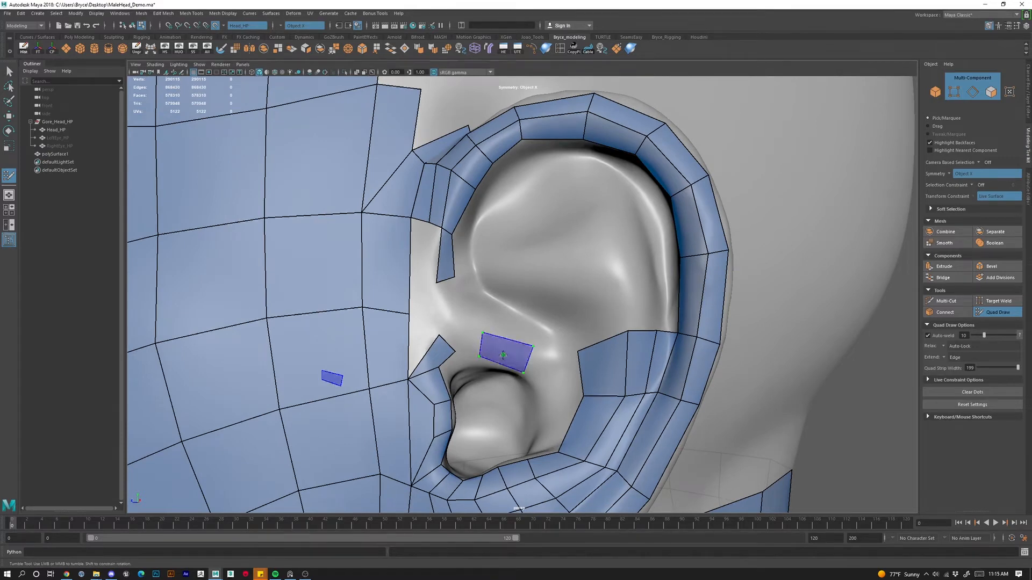
shift+click(503, 351)
mouse_move(511, 339)
mouse_down()
mouse_move(510, 313)
mouse_move(515, 324)
mouse_up()
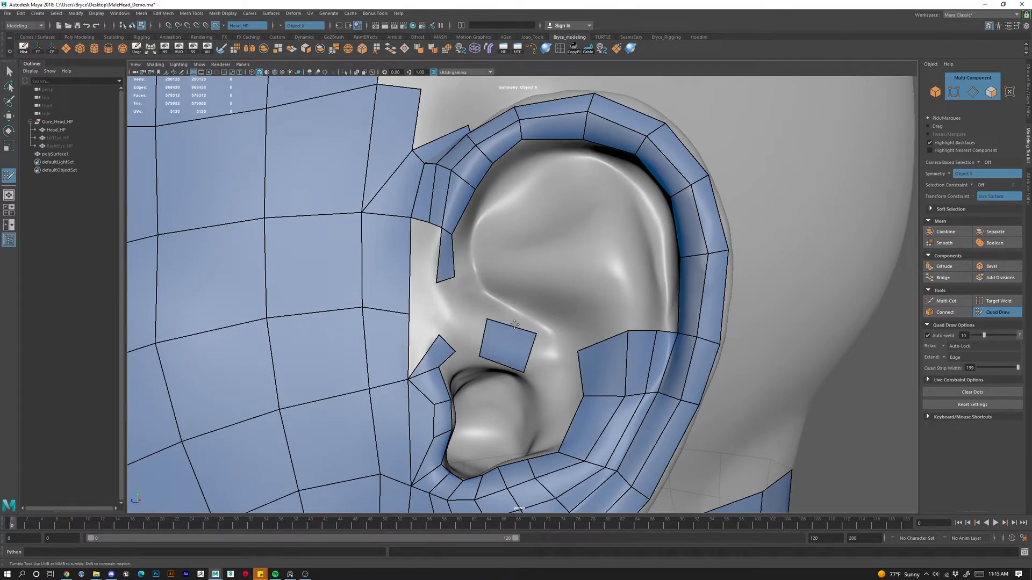
ctrl+click(490, 342)
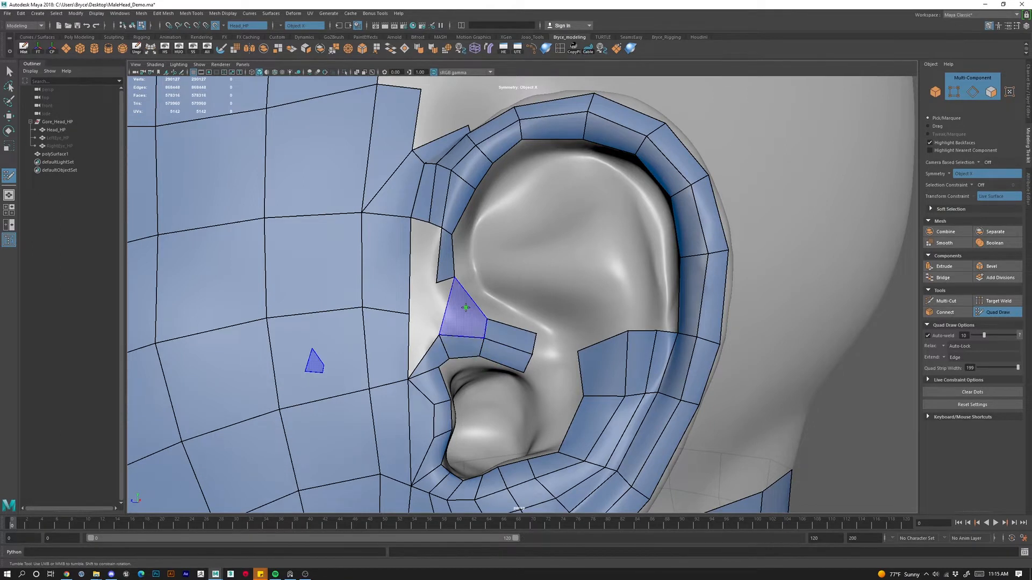
shift+click(468, 307)
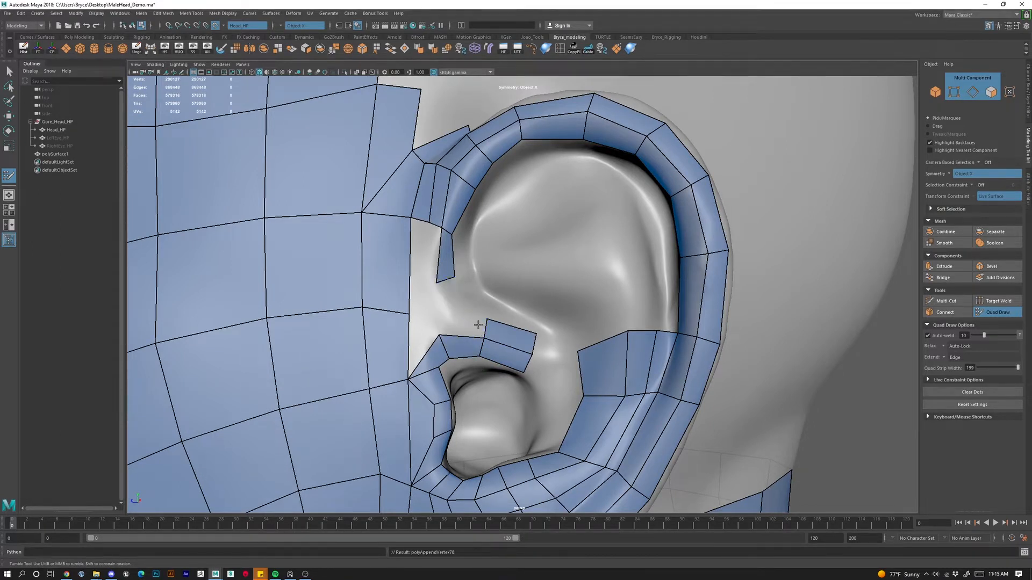
alt+drag(565, 356, 565, 351)
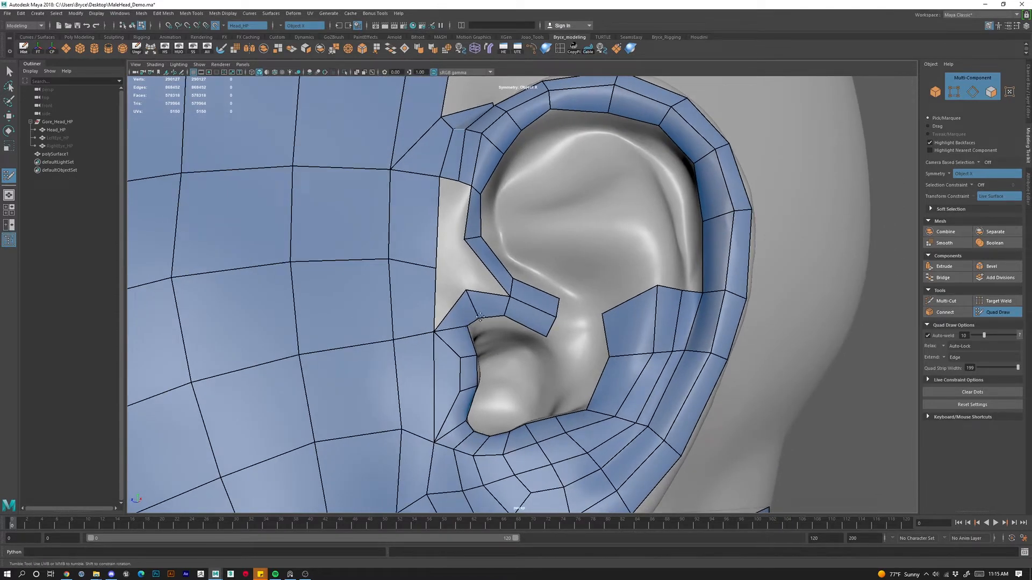
Insert an edge loop across the strip between the front rim and ear canal, and weld the tragus's upper vertex to it.
ctrl+click(492, 263)
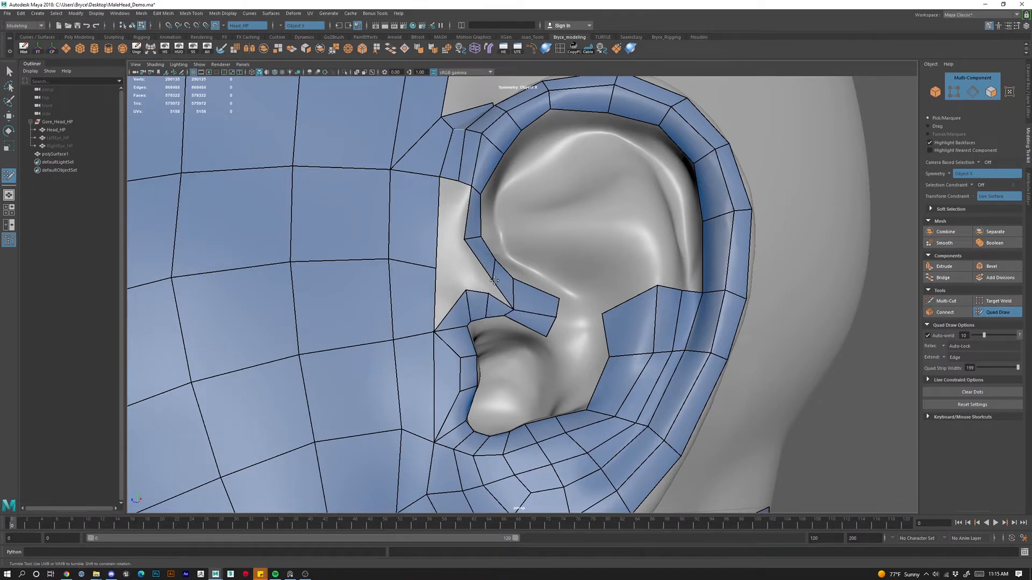
key(ctrl+z)
drag(491, 270, 484, 283)
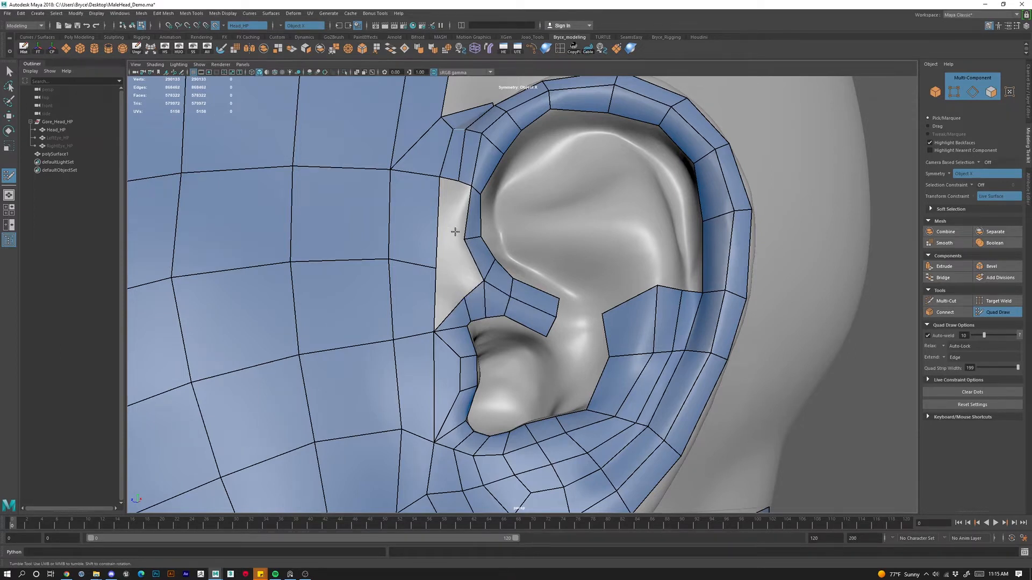
Fill the remaining gap between the front rim strip and the face mesh with quads down to the tragus.
shift+click(458, 208)
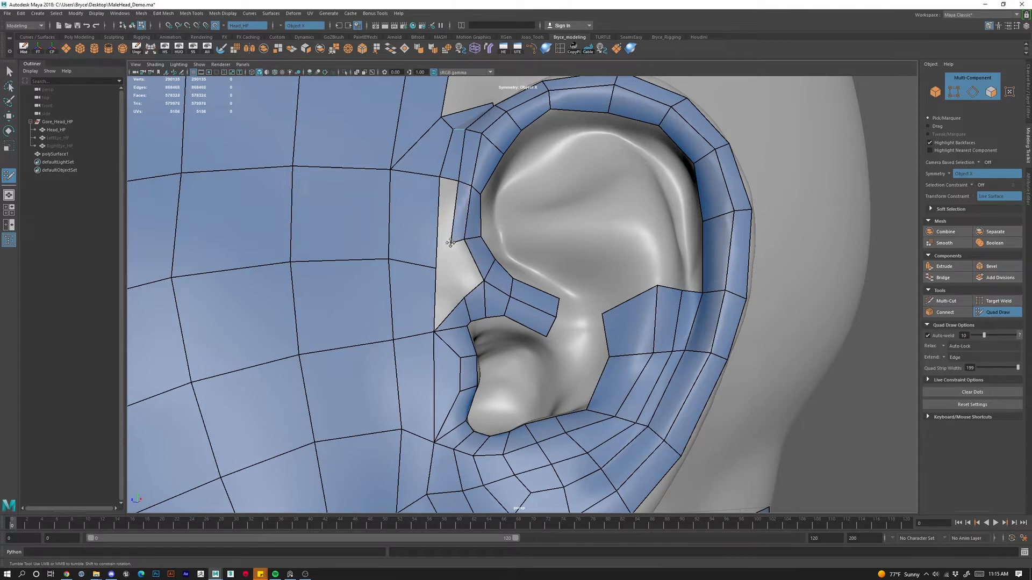
drag(448, 240, 449, 237)
click(452, 271)
mouse_move(452, 271)
mouse_down()
mouse_move(453, 257)
mouse_move(423, 285)
mouse_move(420, 231)
mouse_move(440, 196)
mouse_up()
shift+click(448, 227)
shift+click(457, 270)
Relax the face quads in front of the ear and shift individual vertices beside the rim and tragus toward the cheek.
shift+drag(419, 347, 421, 451)
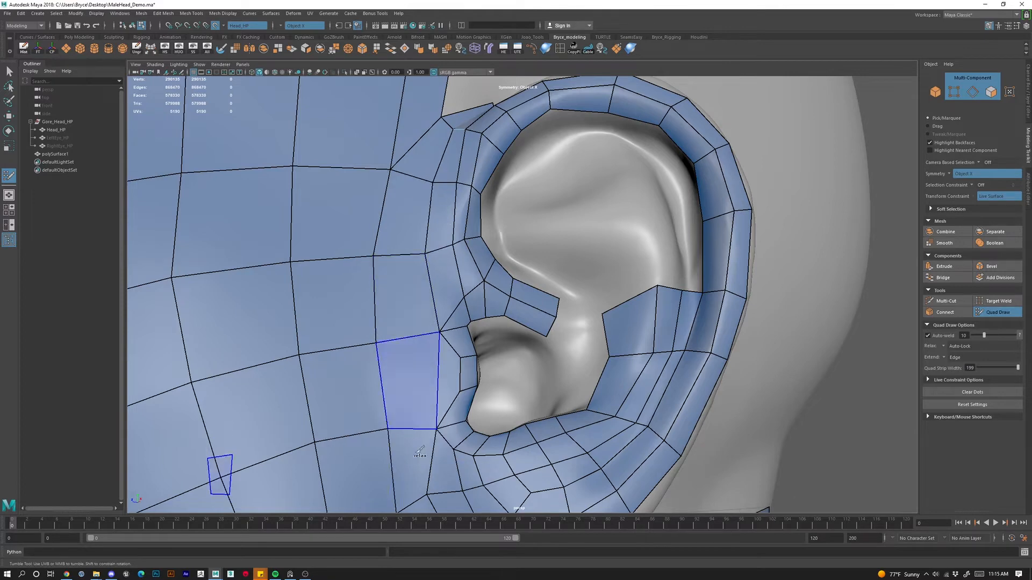
mouse_move(397, 258)
shift+mouse_down()
mouse_move(376, 177)
mouse_move(379, 209)
shift+mouse_up()
alt+right_drag(693, 344, 612, 381)
alt+drag(608, 382, 605, 382)
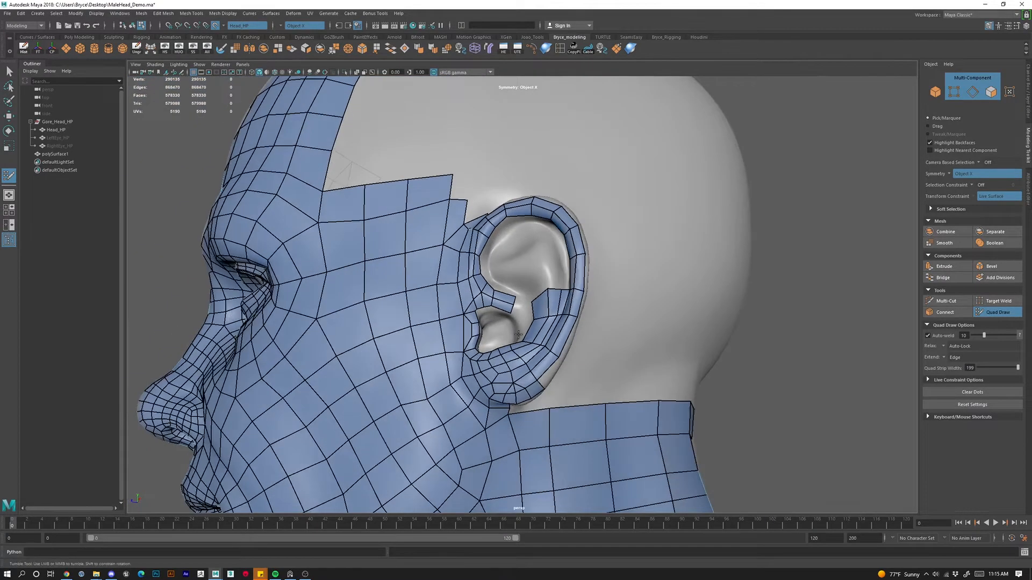
scroll(518, 334, up, 5)
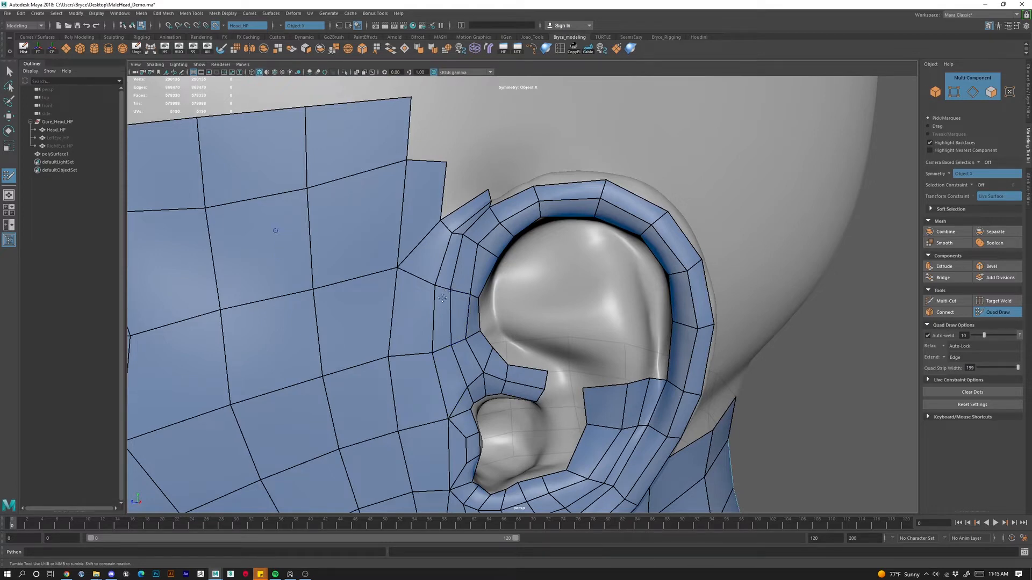
drag(430, 311, 420, 312)
drag(448, 420, 438, 424)
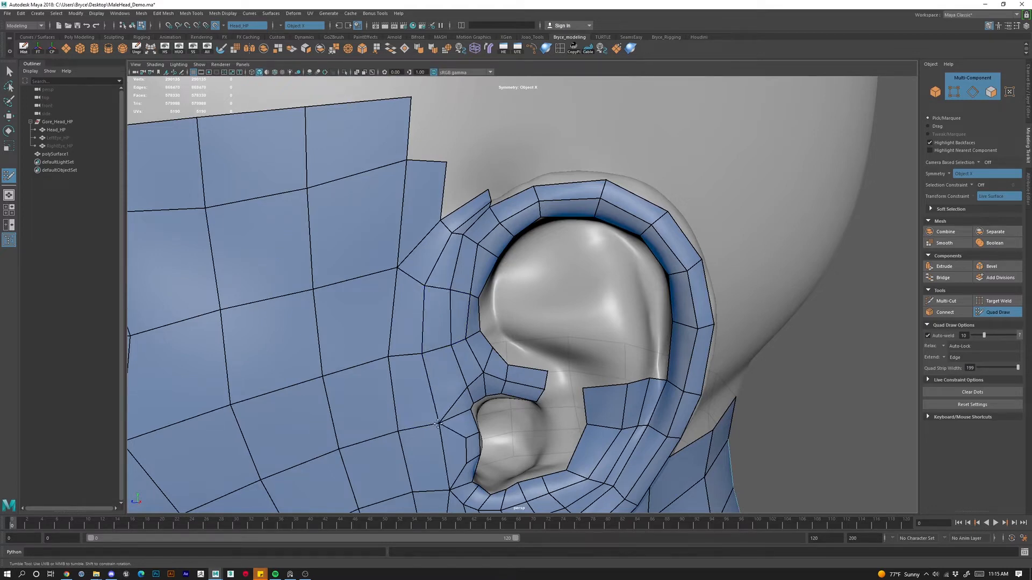
Insert an edge loop through the narrow quads that run along the tragus.
alt+right_drag(501, 379, 350, 316)
alt+drag(350, 316, 399, 224)
alt+right_drag(399, 223, 514, 392)
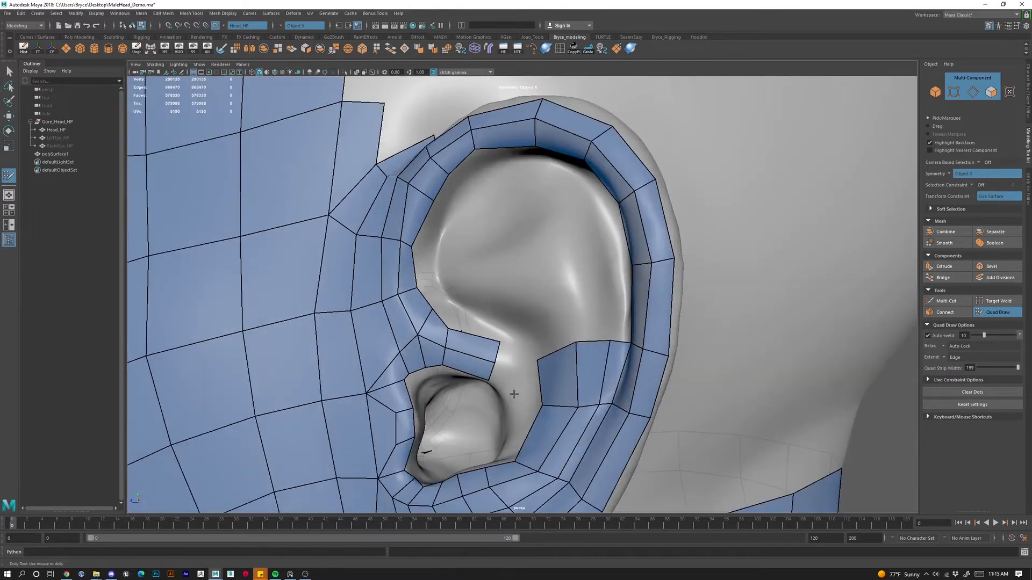
alt+drag(513, 392, 430, 376)
alt+middle_drag(430, 377, 423, 261)
alt+drag(423, 261, 478, 242)
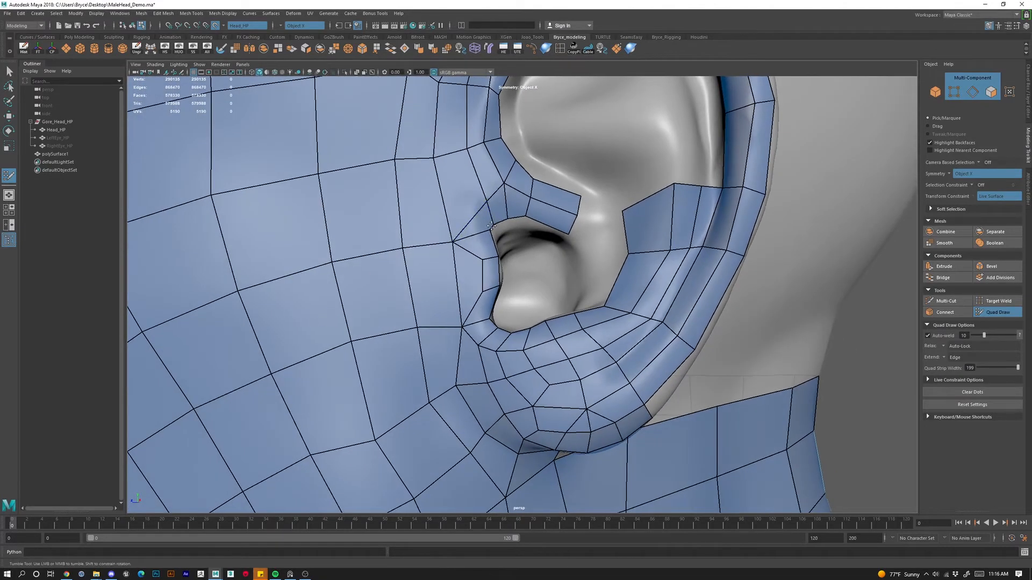
key(ctrl+z)
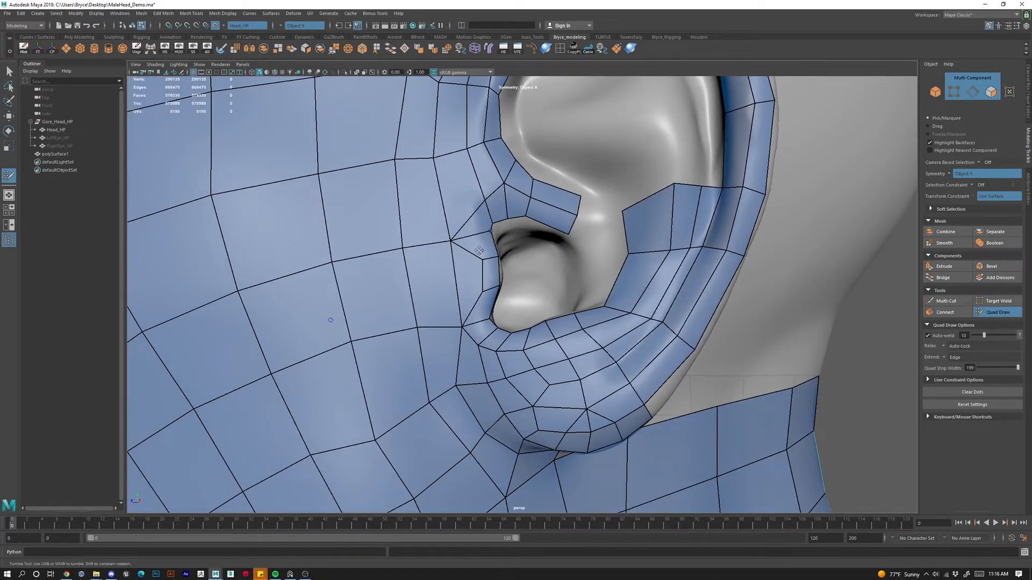
ctrl+click(493, 247)
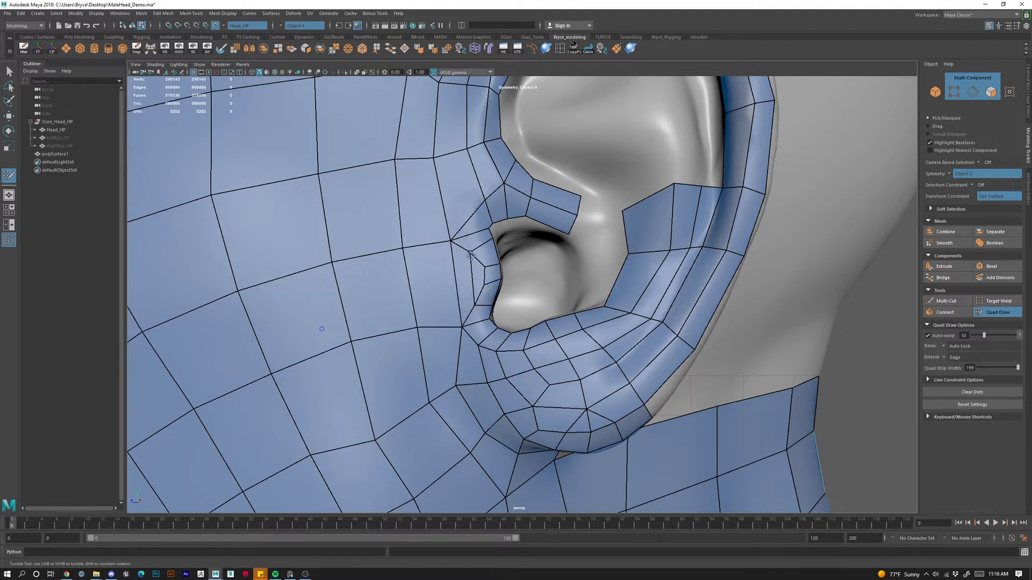
Examine the ear topology and the unfilled inner ear area from the side, below and behind.
alt+drag(470, 266, 493, 338)
alt+right_drag(492, 337, 461, 339)
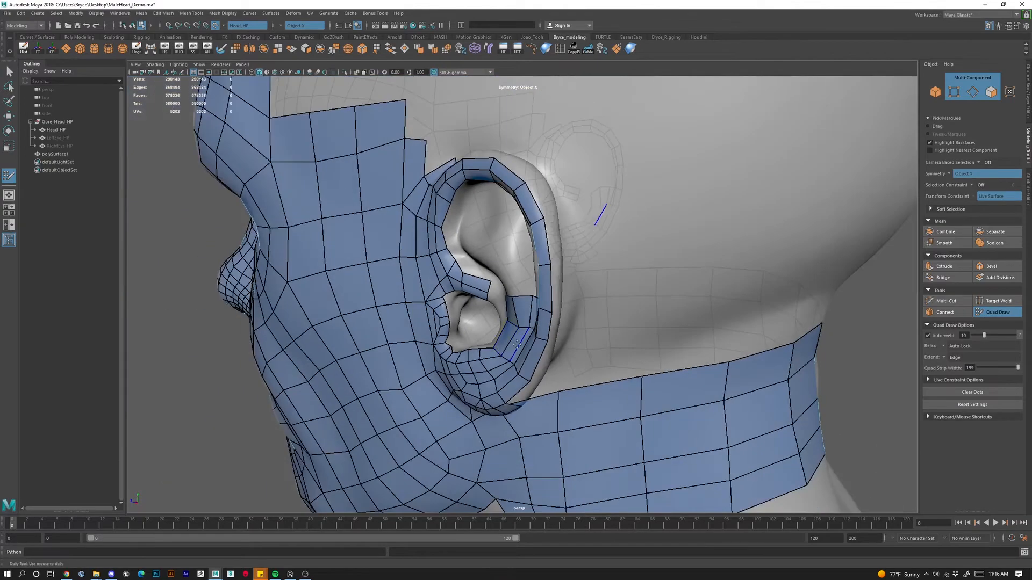
alt+drag(460, 339, 559, 329)
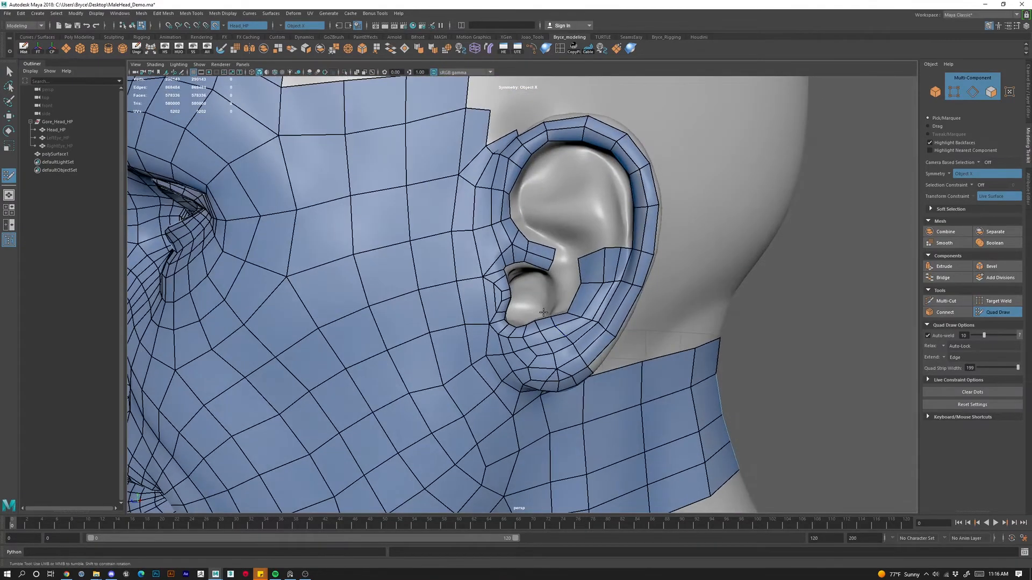
alt+right_drag(431, 284, 733, 317)
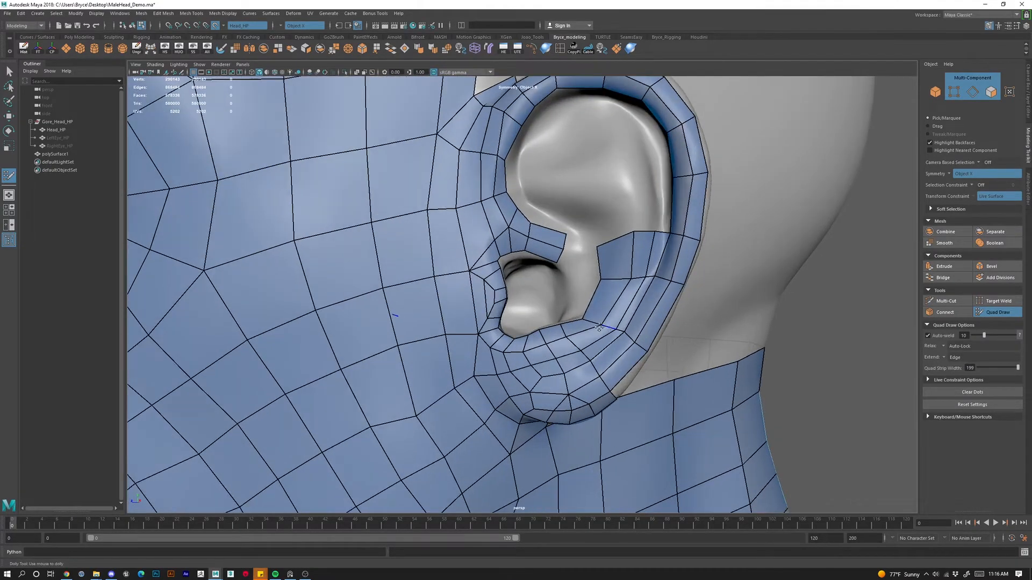
alt+drag(600, 327, 637, 363)
alt+middle_drag(636, 363, 563, 309)
alt+drag(564, 309, 484, 280)
alt+right_drag(682, 322, 615, 324)
alt+drag(616, 324, 515, 386)
alt+right_drag(515, 386, 534, 356)
alt+drag(534, 357, 481, 272)
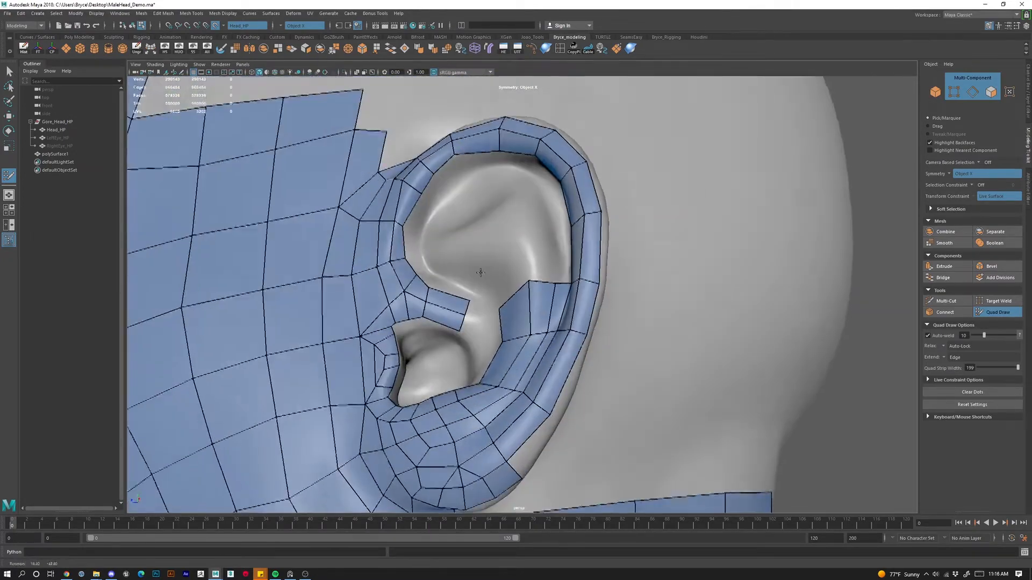
alt+middle_drag(481, 272, 539, 299)
mouse_move(539, 299)
alt+mouse_down()
mouse_move(538, 242)
mouse_move(552, 218)
mouse_move(629, 310)
alt+mouse_up()
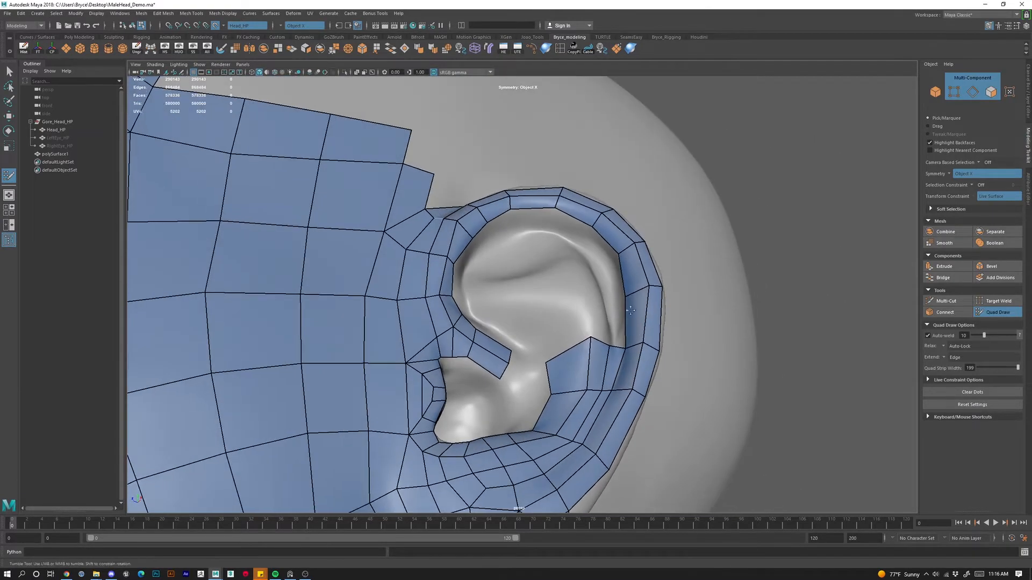
mouse_move(617, 347)
alt+mouse_down()
mouse_move(614, 363)
mouse_move(614, 349)
alt+mouse_up()
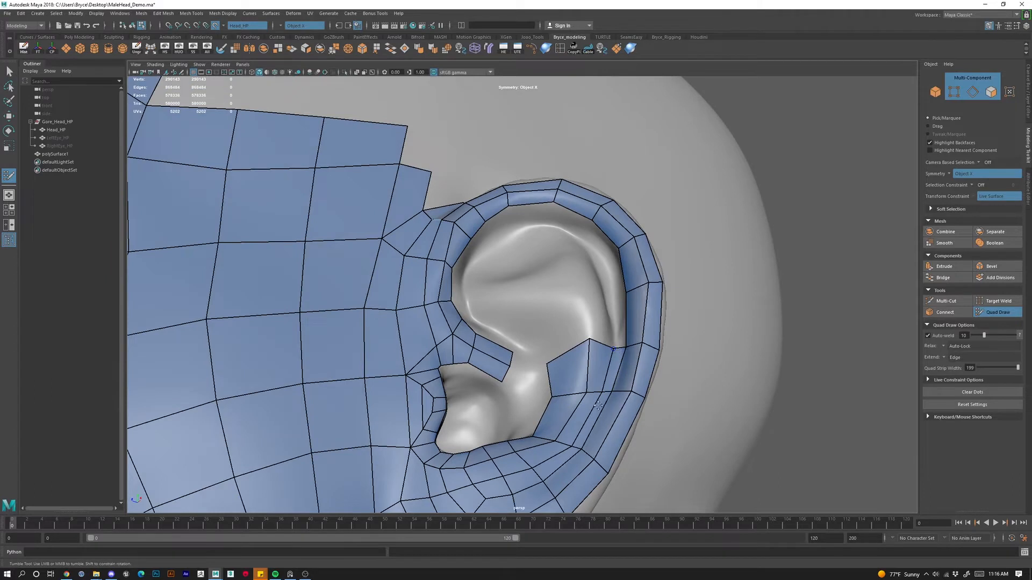
Adjust a vertex on the lower inner ear and add a strip of quads up the inner side of the back rim.
drag(601, 395, 605, 395)
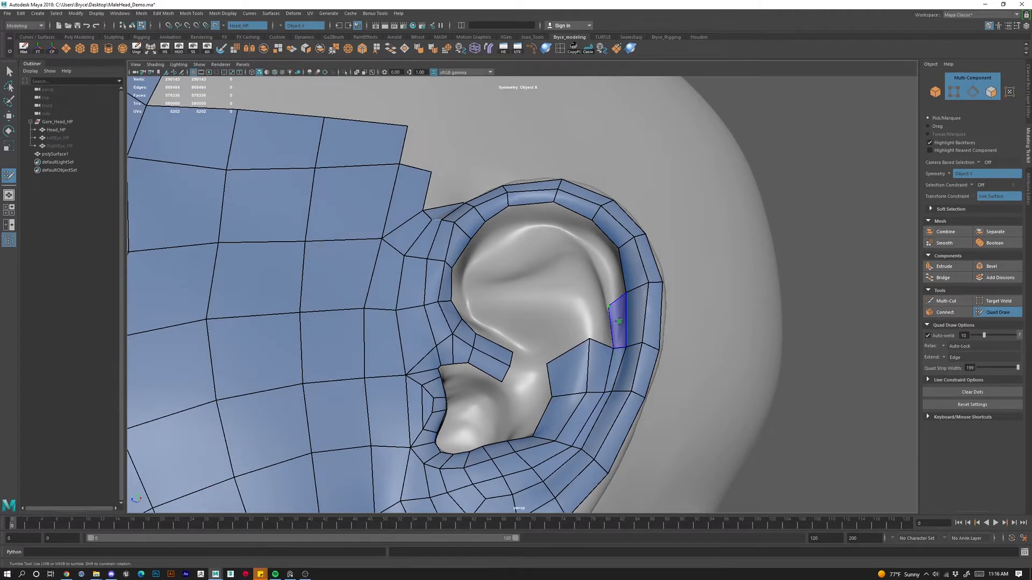
click(600, 265)
shift+click(612, 277)
shift+click(612, 276)
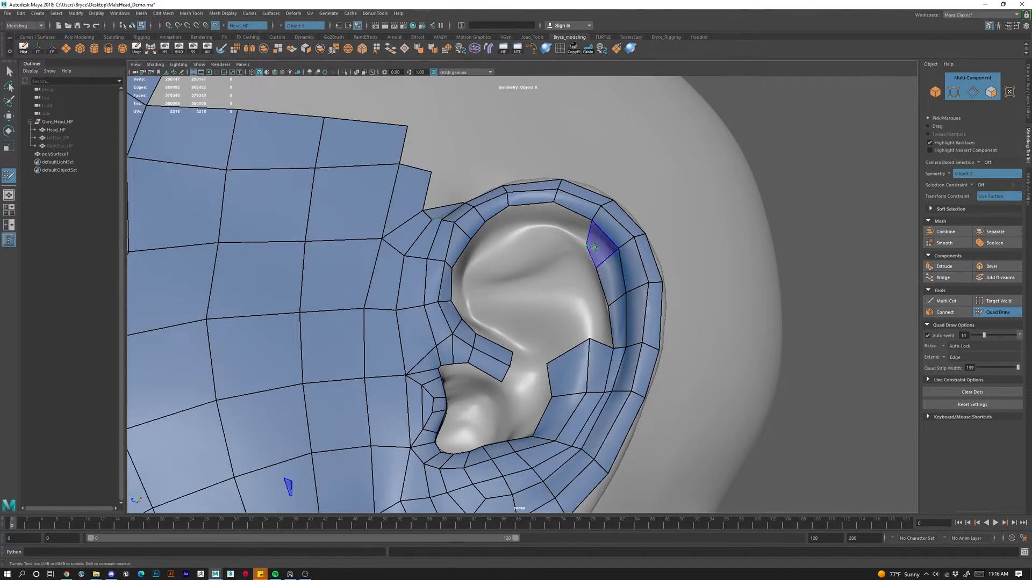
shift+click(589, 245)
Move the inner vertices of the new back rim strip closer to the rim, checking them from several angles.
mouse_move(589, 245)
alt+mouse_down()
mouse_move(589, 280)
mouse_move(596, 269)
alt+mouse_up()
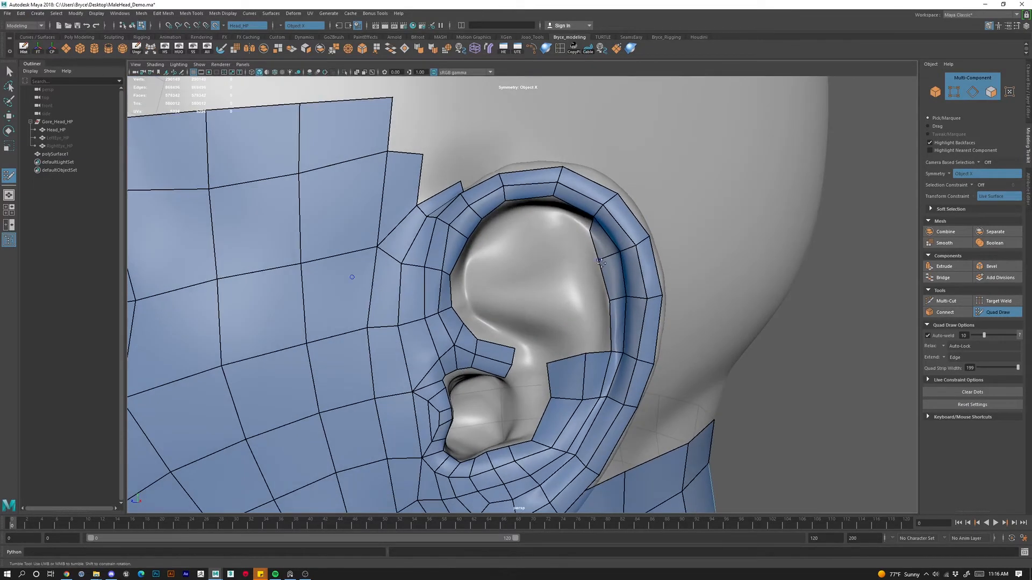
click(615, 300)
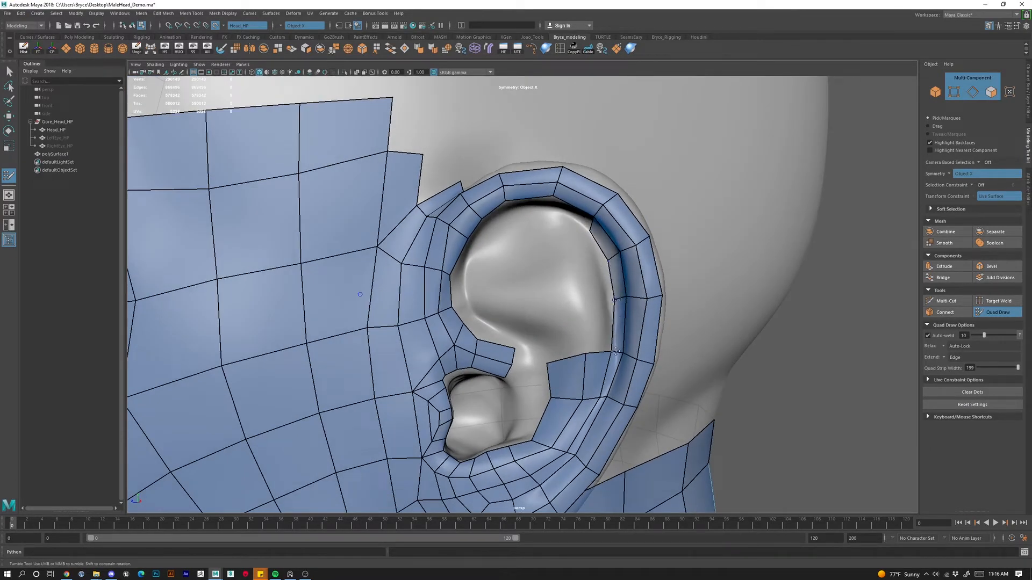
alt+drag(618, 329, 634, 305)
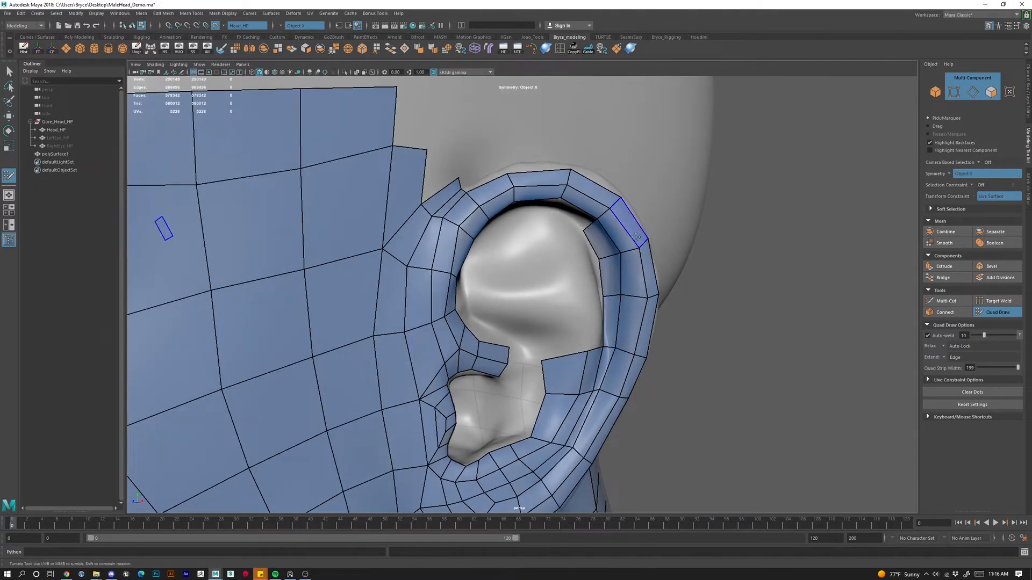
Continue the inner rim strip with quads across the top of the ear to its upper front curve.
alt+drag(622, 365, 571, 269)
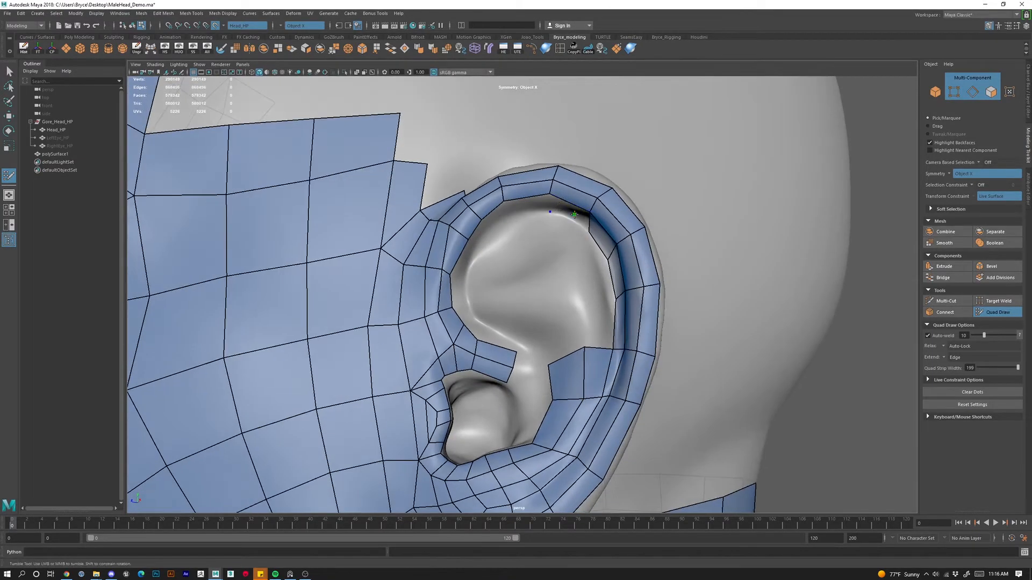
shift+click(553, 213)
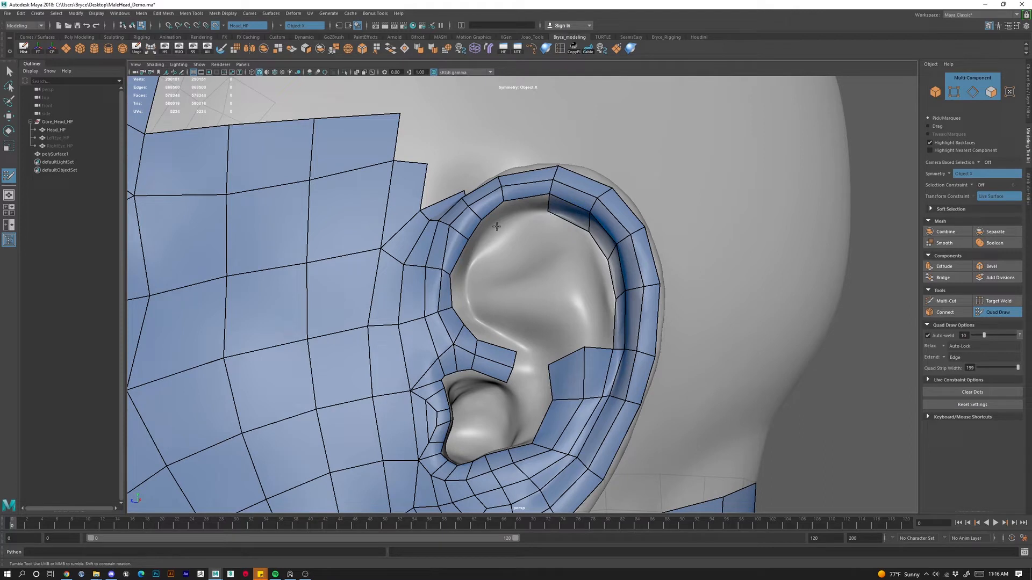
shift+click(513, 218)
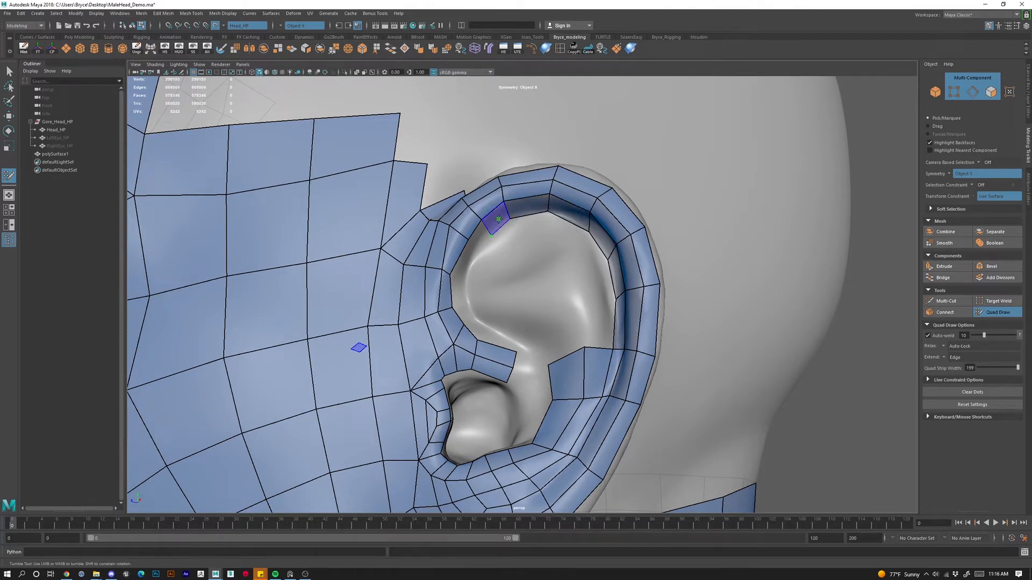
shift+click(491, 230)
shift+click(476, 251)
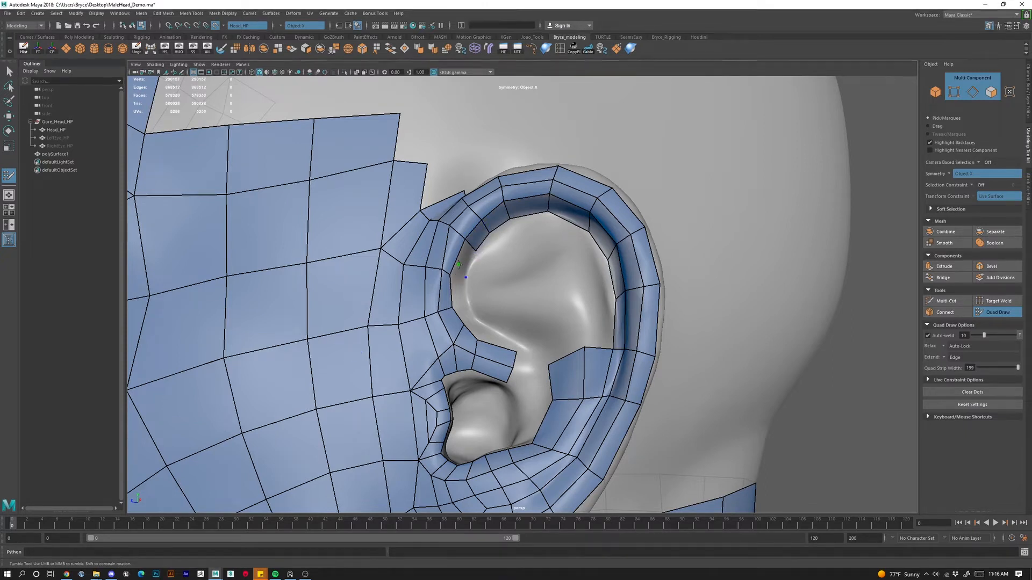
Extend the inner rim strip with quads down the front of the ear and along the ridge above the ear canal.
shift+click(465, 275)
shift+click(458, 285)
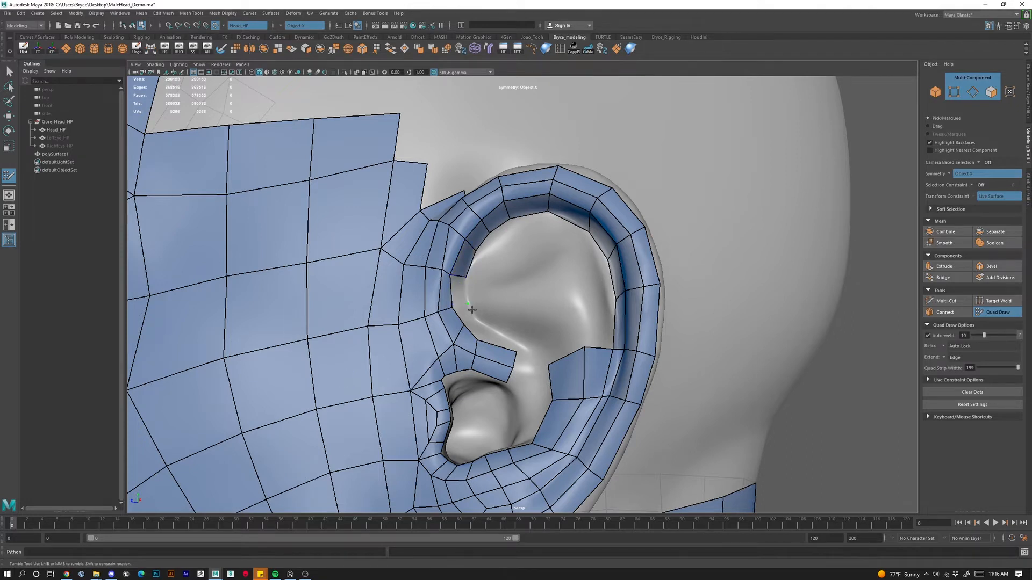
shift+click(474, 323)
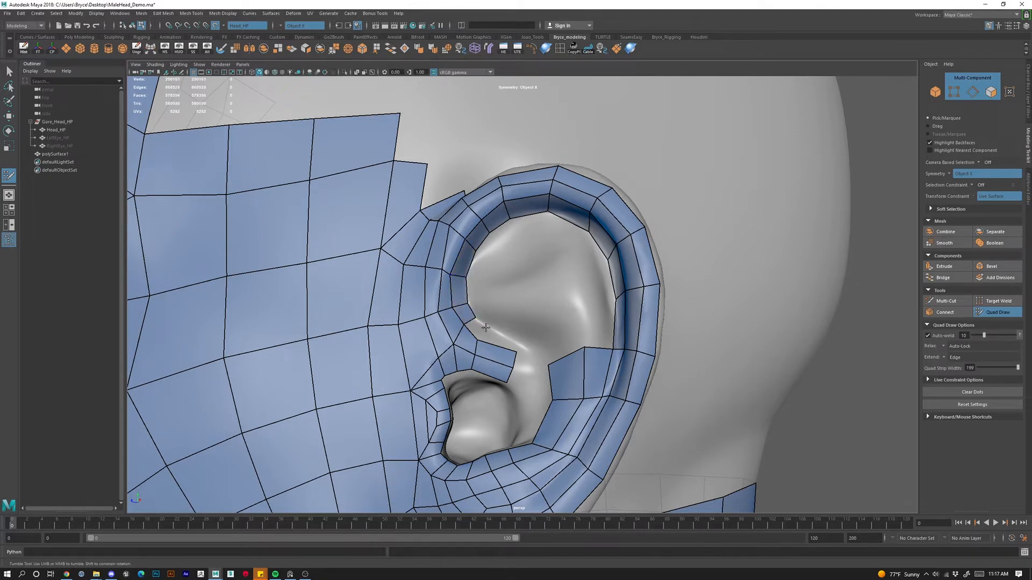
shift+click(497, 335)
shift+click(506, 339)
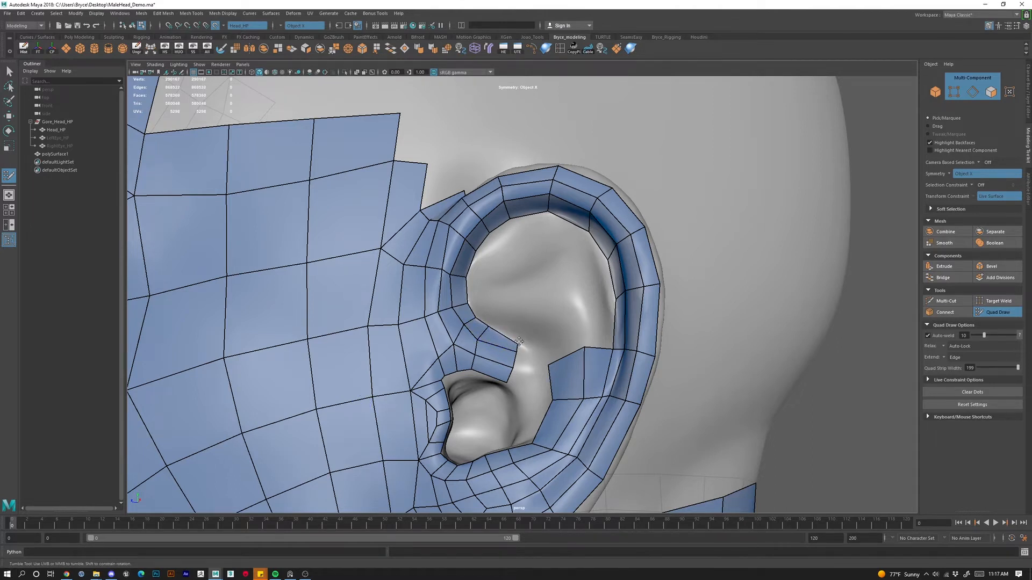
alt+right_drag(509, 268, 465, 269)
alt+drag(466, 268, 497, 272)
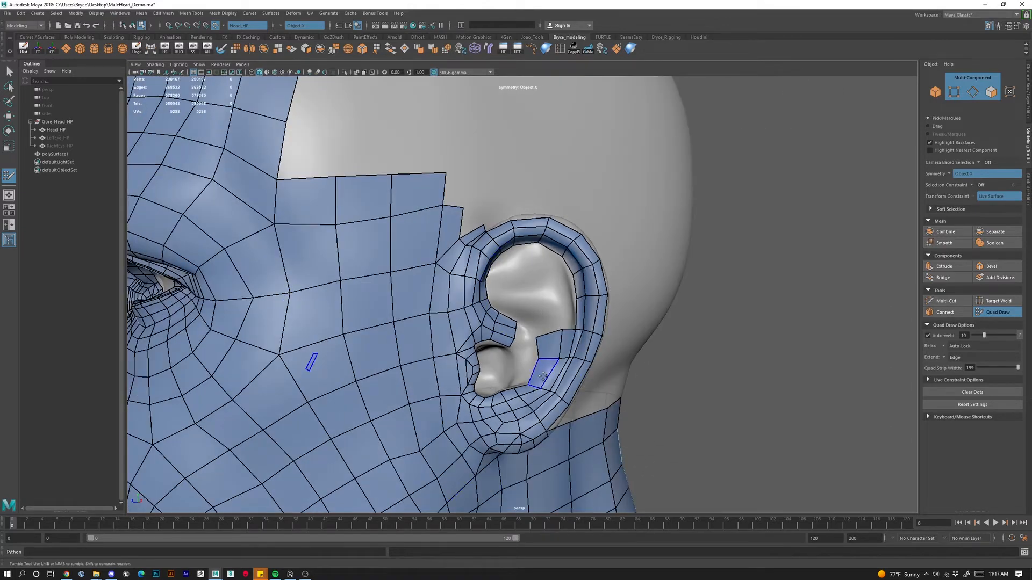
Examine the gap between the ridge above the ear canal and the back rim strip from several angles and distances.
alt+right_drag(547, 349, 595, 380)
mouse_move(594, 380)
alt+mouse_down()
mouse_move(585, 346)
mouse_move(590, 367)
alt+mouse_up()
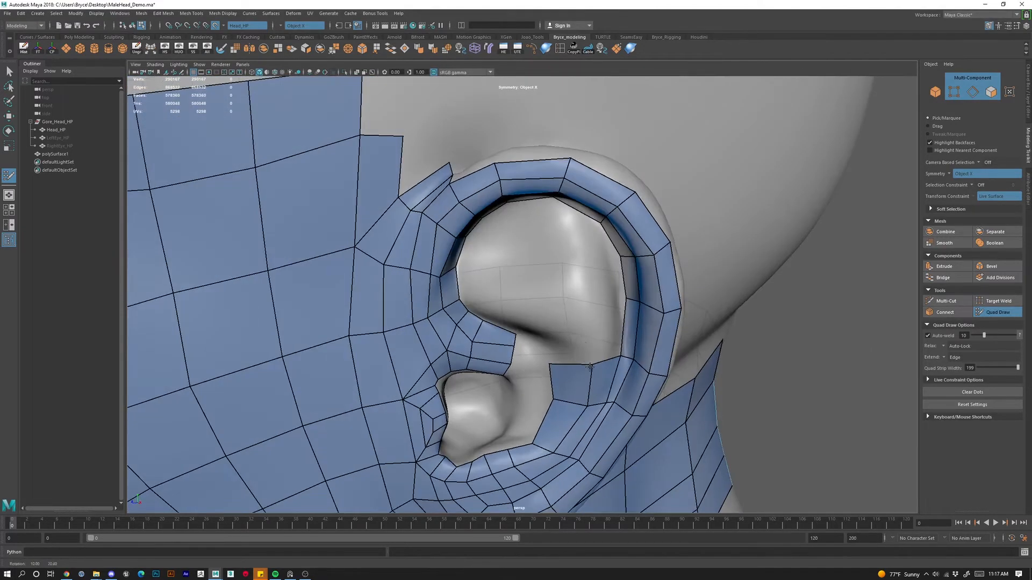
alt+right_drag(570, 321, 497, 332)
alt+drag(497, 331, 505, 340)
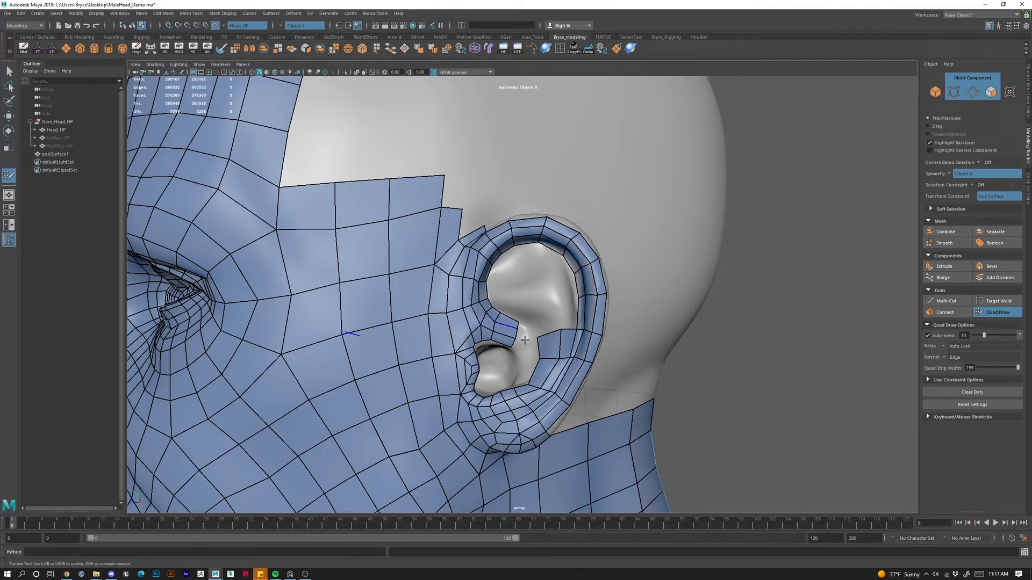
alt+right_drag(525, 339, 600, 352)
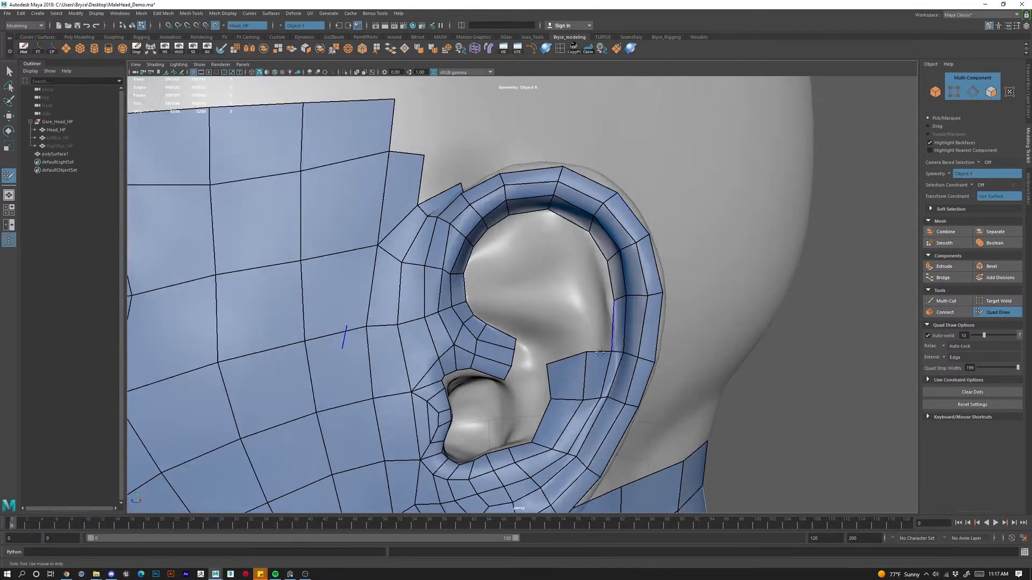
alt+drag(600, 352, 534, 338)
alt+middle_drag(534, 338, 516, 309)
alt+drag(515, 308, 546, 143)
Insert extra edge loops across the ear rim along its top and down its back curve.
ctrl+click(521, 193)
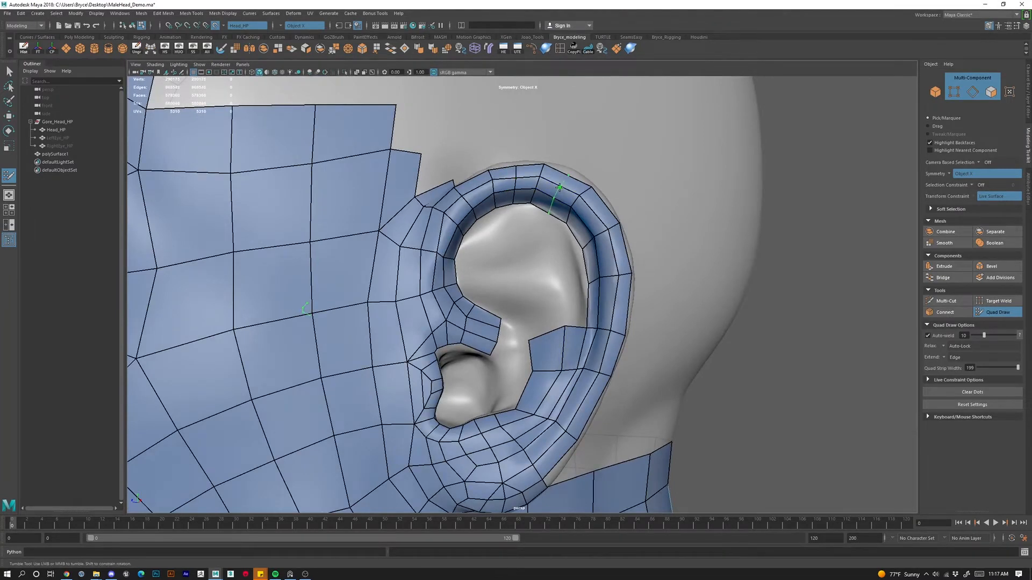
ctrl+click(603, 217)
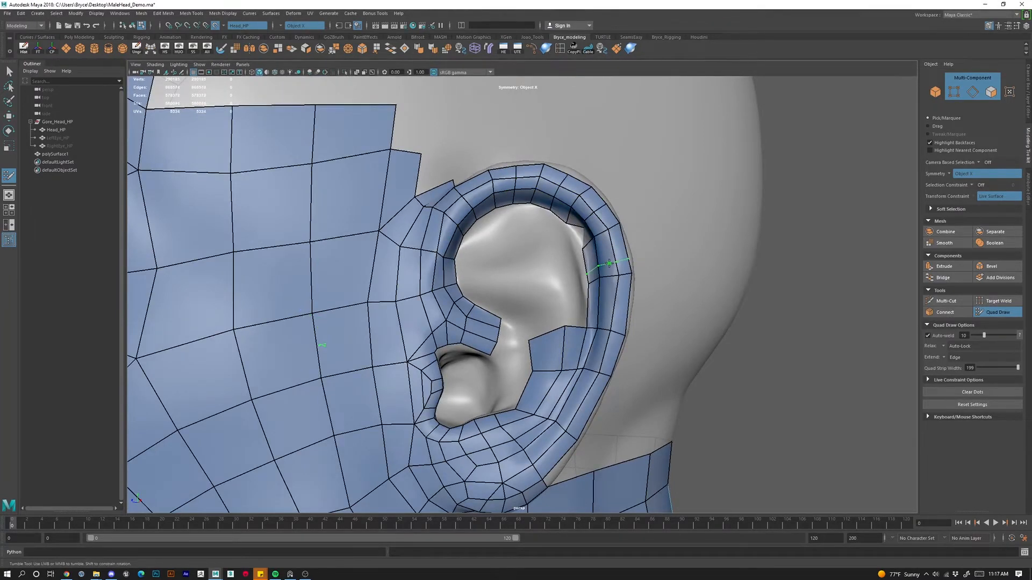
ctrl+middle_click(603, 256)
ctrl+middle_click(601, 313)
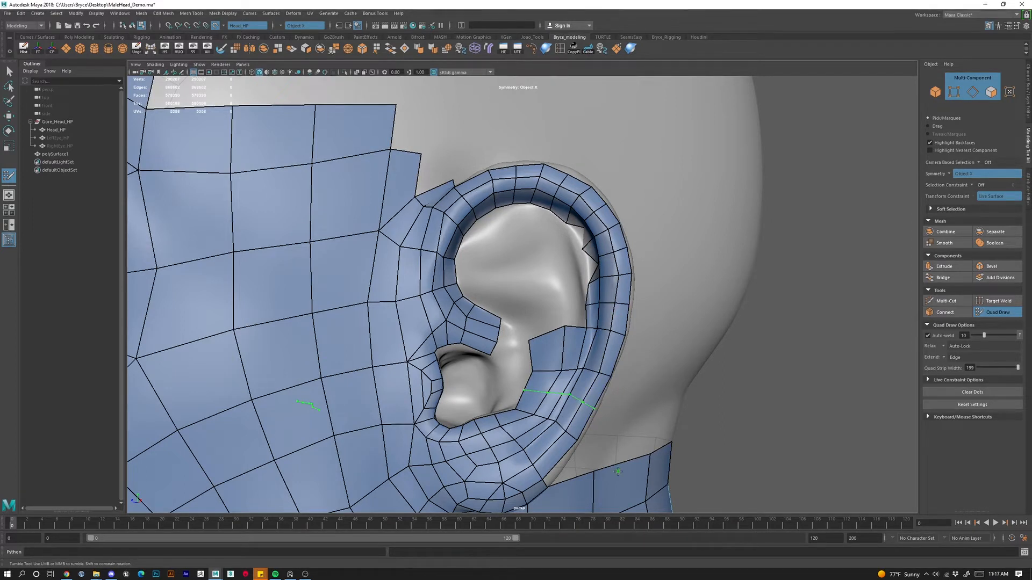
ctrl+click(589, 417)
key(ctrl+z)
Delete the jagged inner quads at the upper back of the rim and refill the gaps with quads forming an even inner edge.
alt+drag(555, 453, 585, 274)
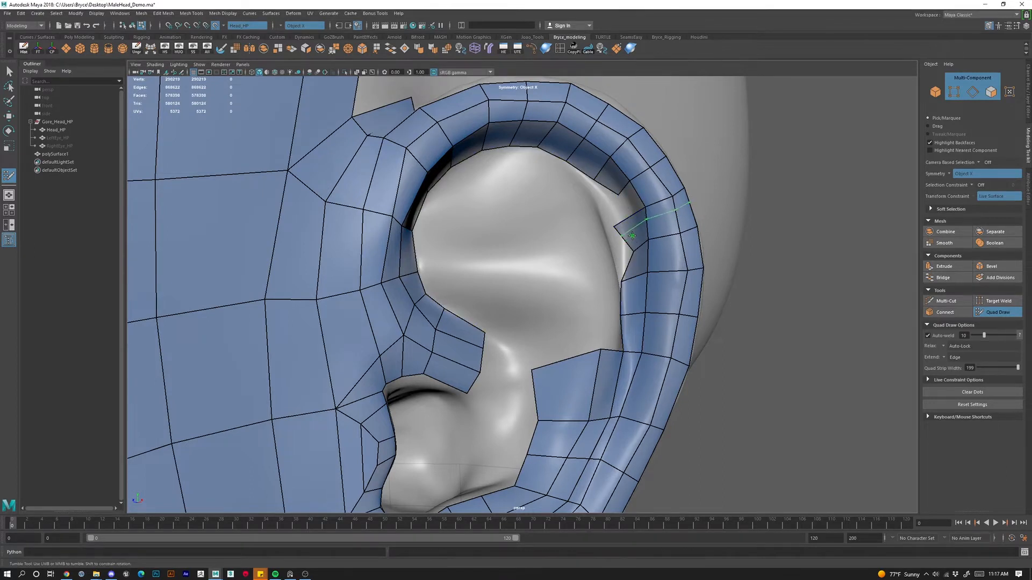
ctrl+shift+click(613, 178)
ctrl+shift+click(624, 206)
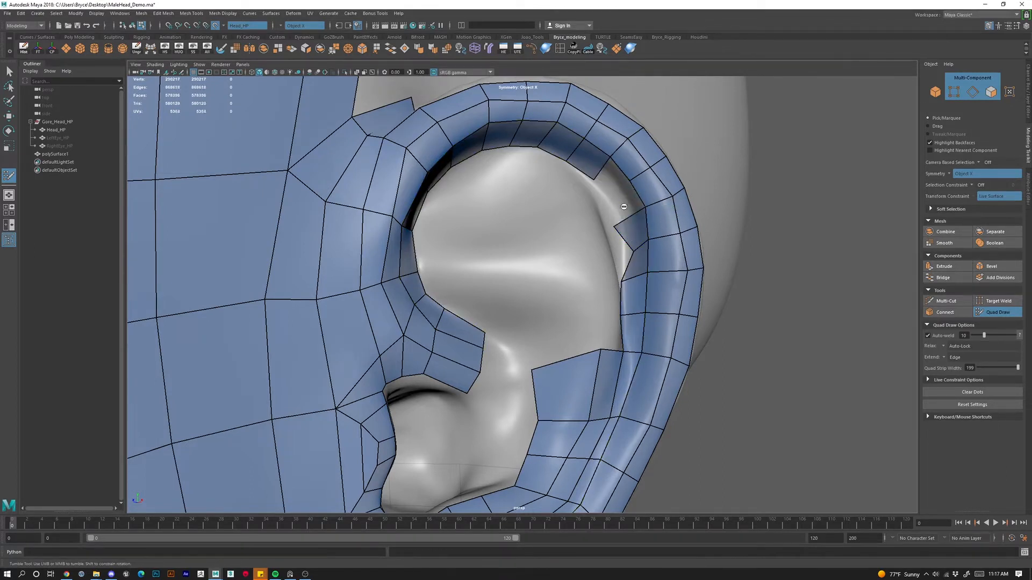
shift+click(609, 185)
shift+click(627, 210)
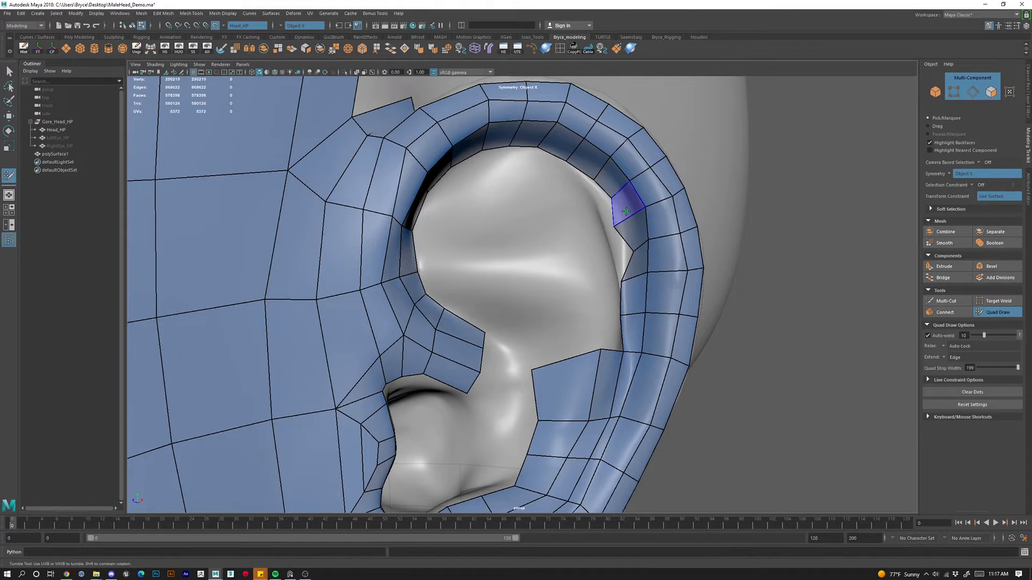
ctrl+shift+click(625, 217)
key(ctrl+z)
ctrl+shift+click(636, 261)
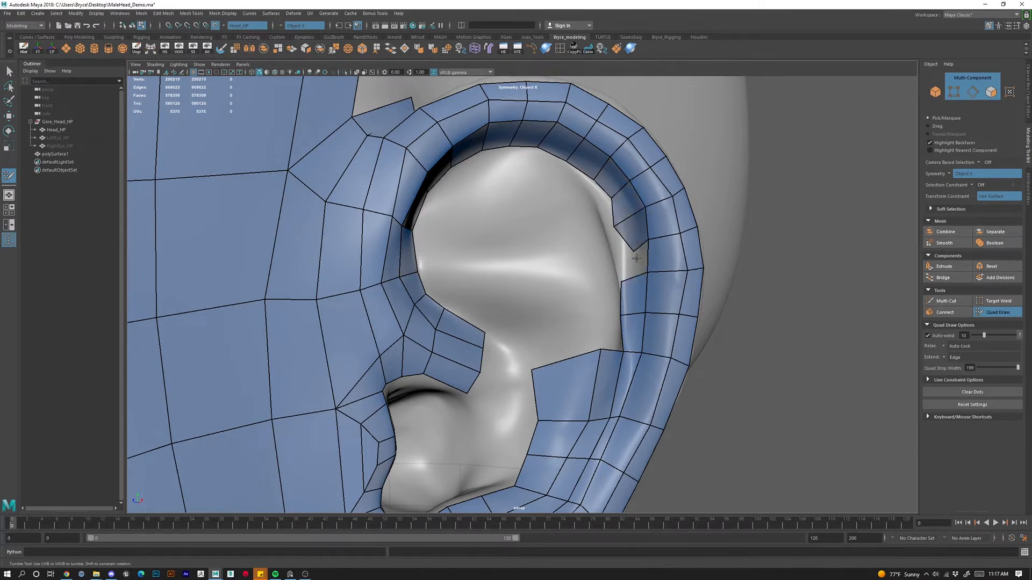
ctrl+shift+click(634, 243)
shift+click(623, 226)
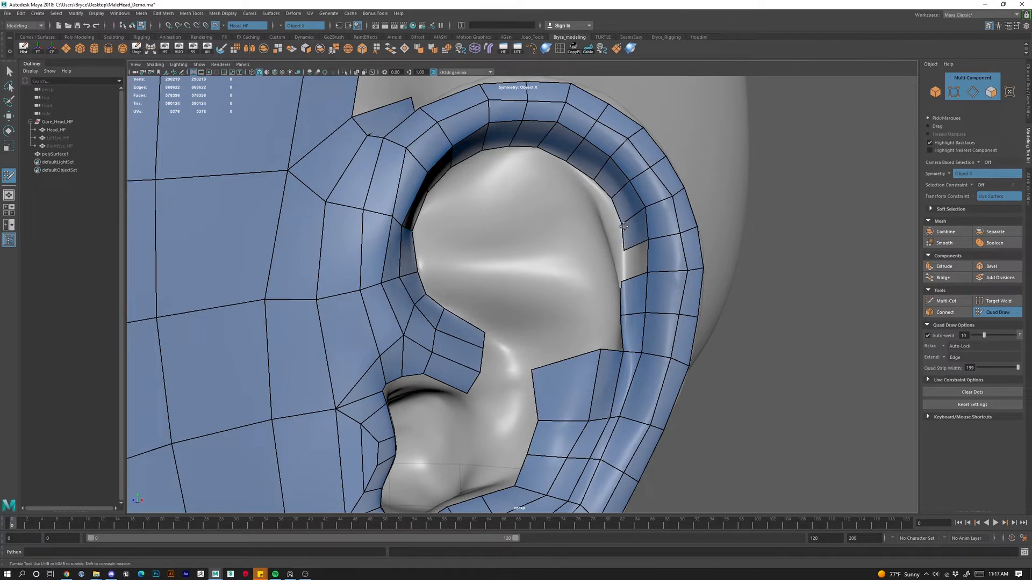
shift+click(639, 262)
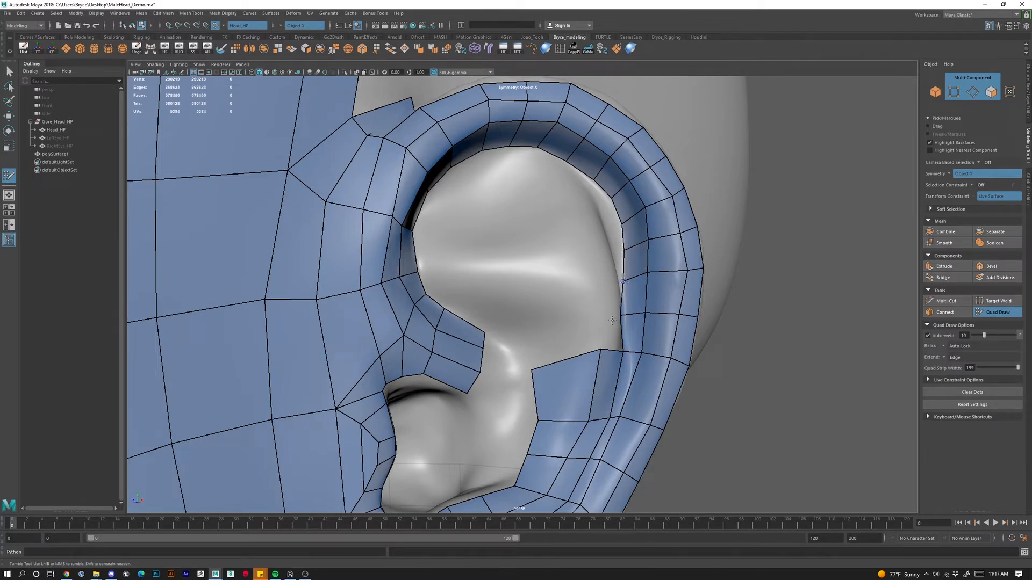
Reposition vertices on the top and back of the ear rim to smooth and even out the new loops.
alt+drag(634, 211, 567, 298)
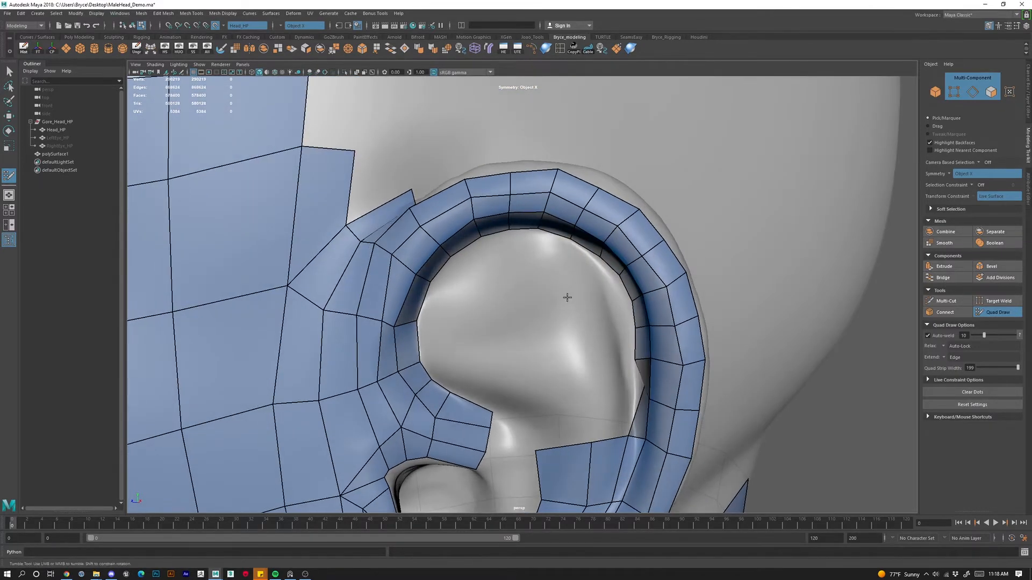
mouse_move(511, 191)
mouse_down()
mouse_move(510, 174)
mouse_move(509, 193)
mouse_up()
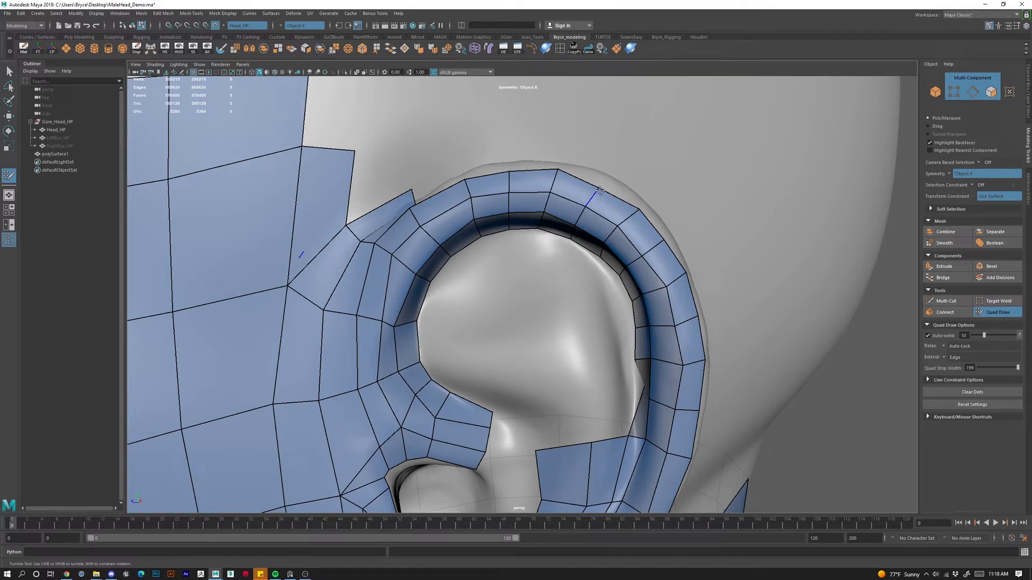
drag(598, 189, 564, 215)
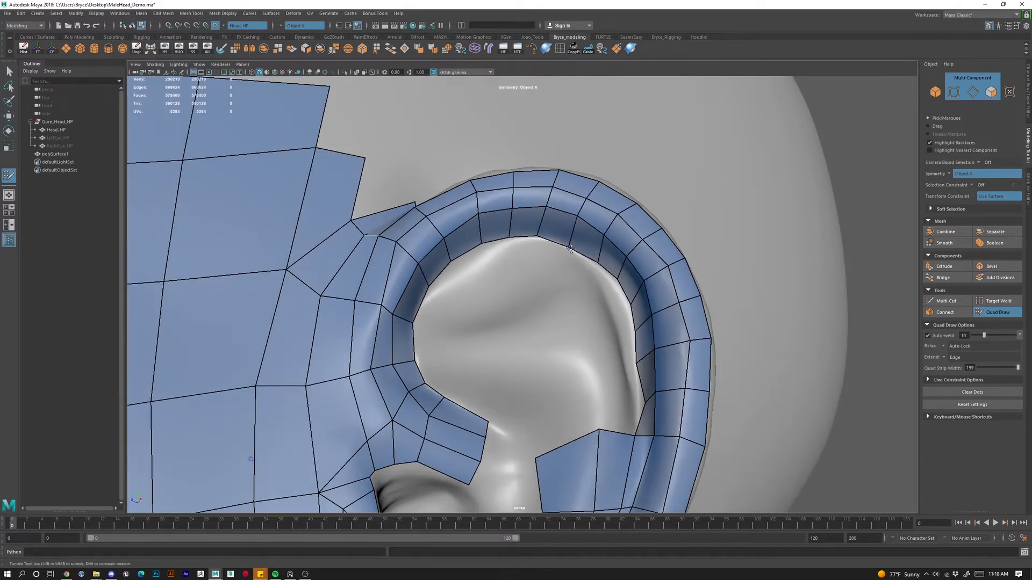
alt+drag(643, 257, 650, 253)
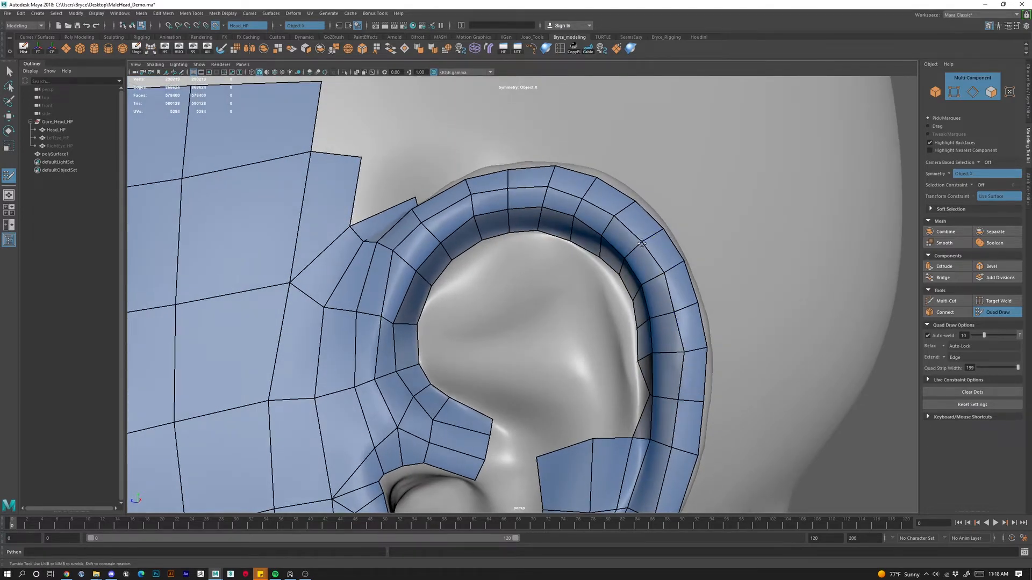
alt+drag(648, 248, 629, 271)
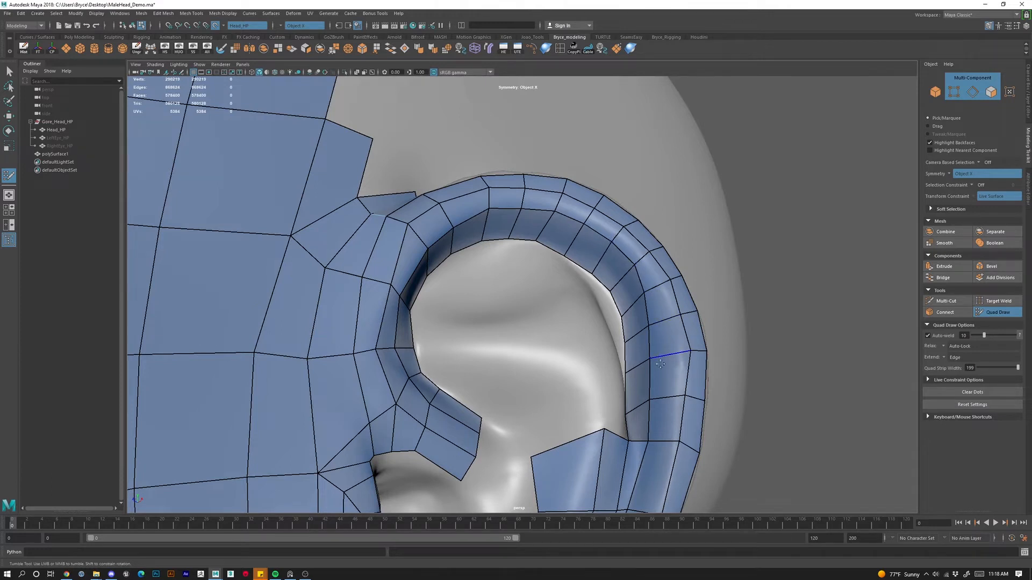
drag(650, 356, 657, 354)
drag(651, 399, 657, 400)
mouse_move(649, 329)
mouse_down()
mouse_move(648, 289)
mouse_move(662, 366)
mouse_up()
scroll(671, 341, down, 10)
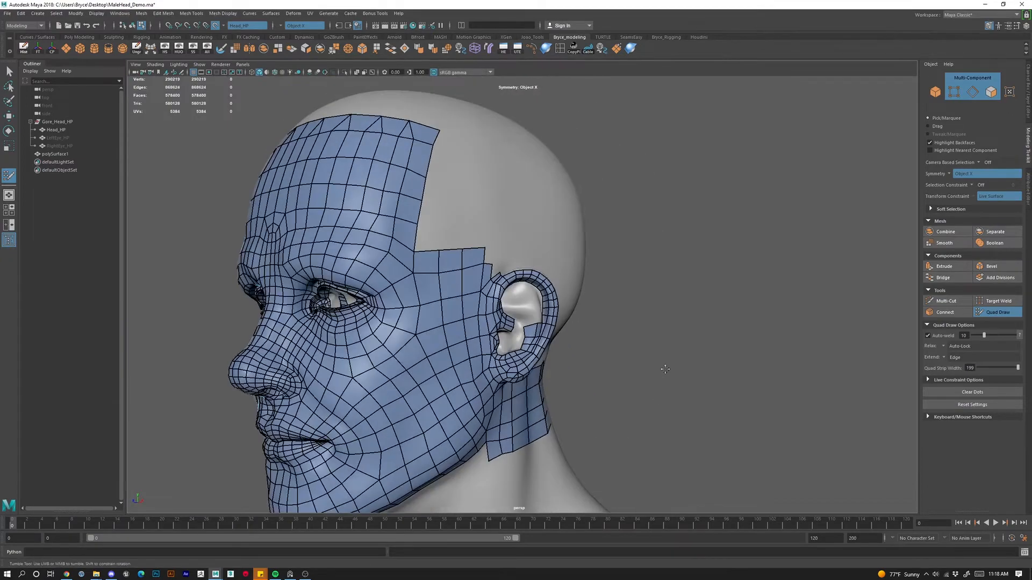
Replace the distorted quads at the lower back of the inner rim with new quads built around a point on the fold.
scroll(672, 372, up, 10)
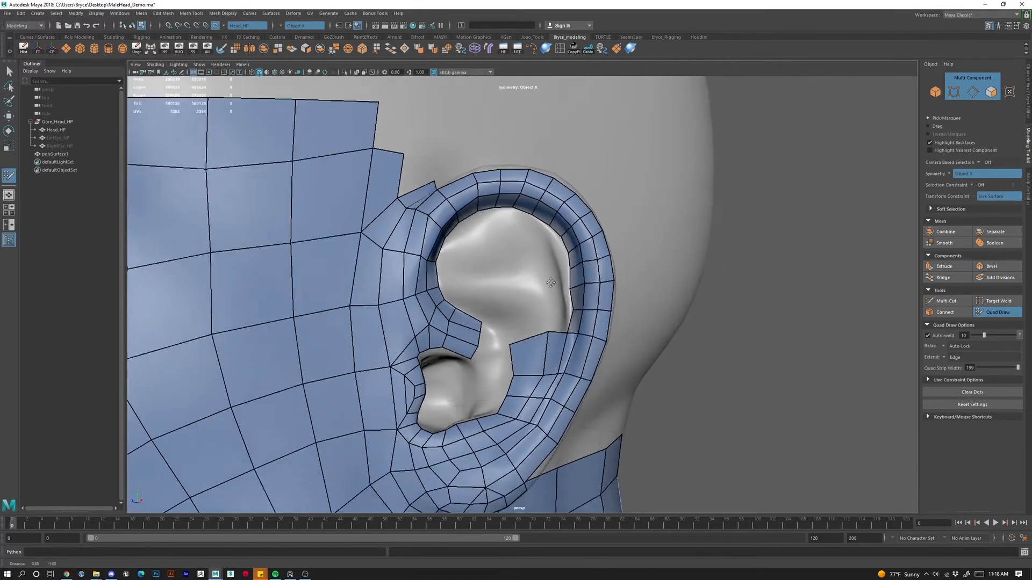
alt+drag(551, 282, 559, 309)
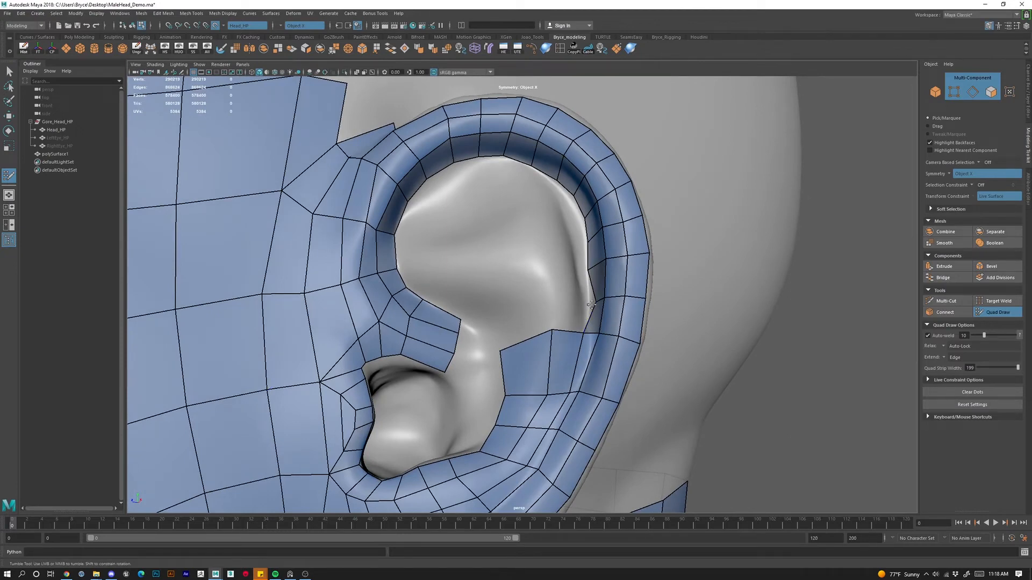
scroll(591, 307, up, 8)
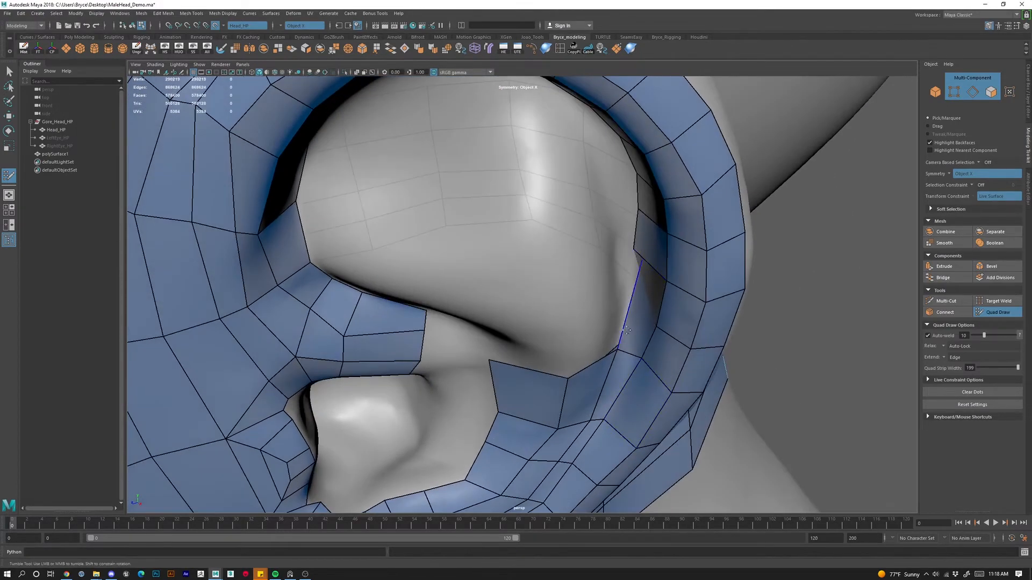
alt+drag(626, 330, 641, 290)
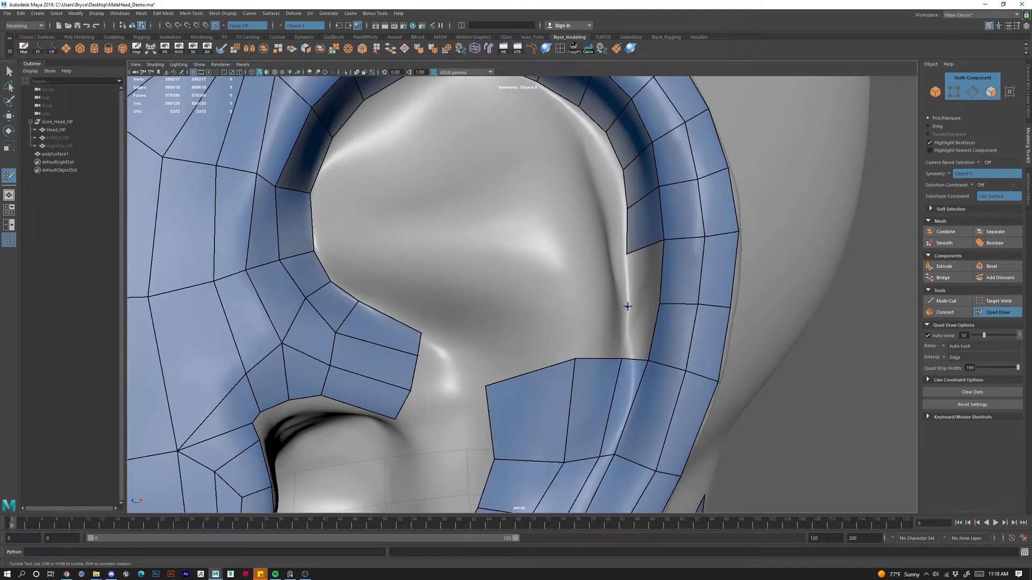
click(627, 306)
shift+click(641, 329)
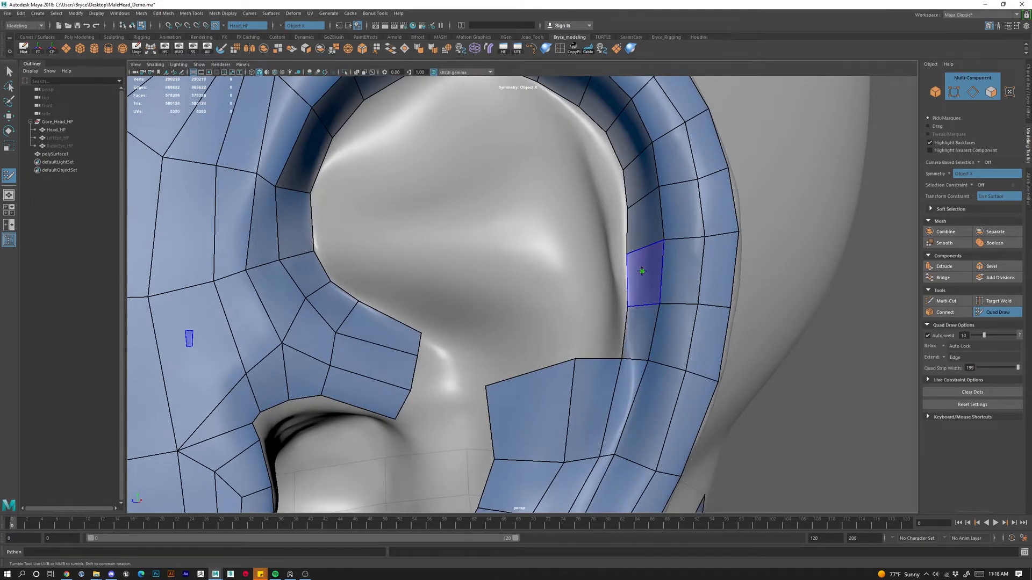
shift+click(644, 279)
drag(627, 307, 628, 308)
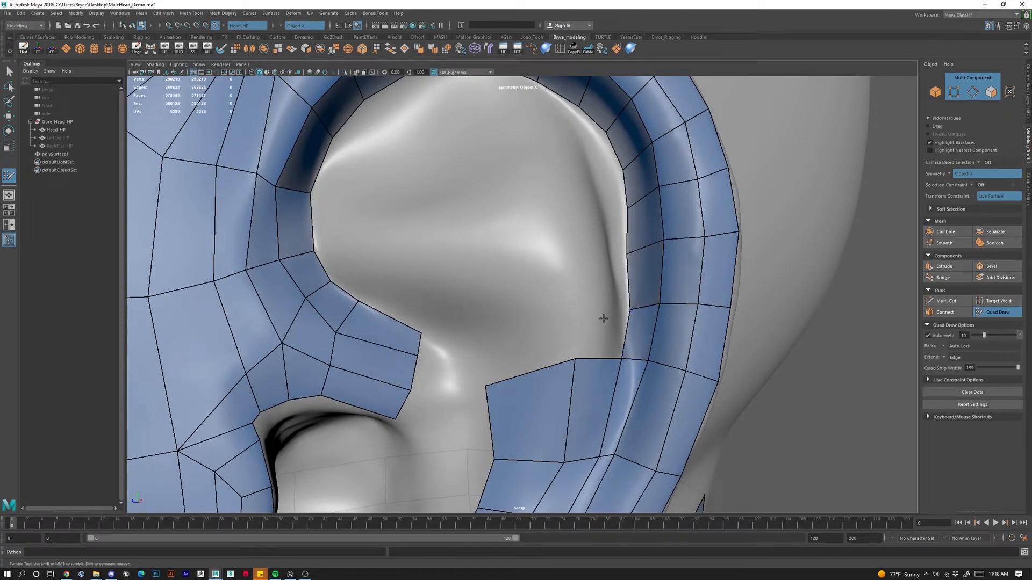
Add a row of quads along the upper edge of the inner-ear patch, running forward from the back rim.
click(611, 306)
shift+click(597, 333)
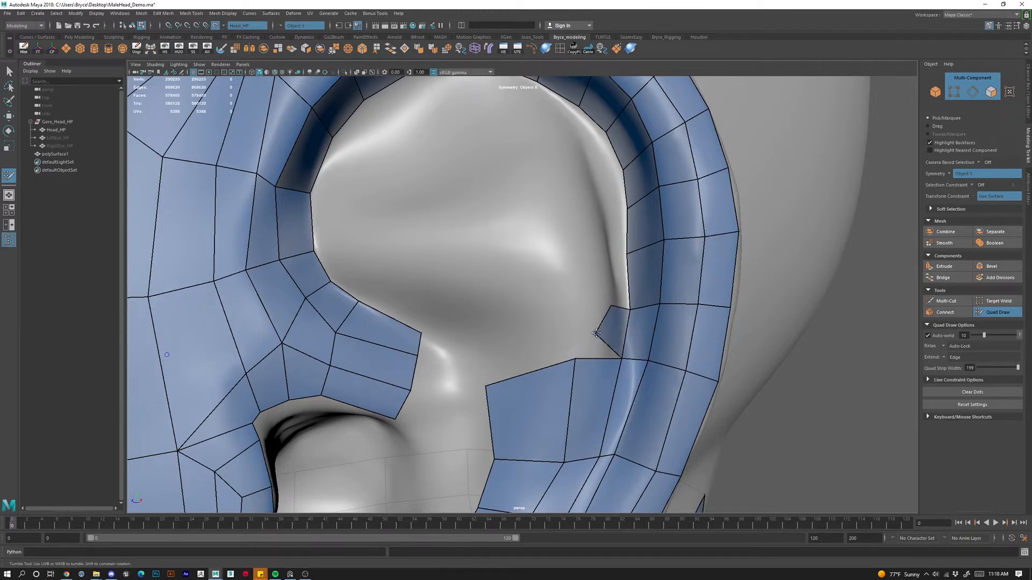
mouse_move(596, 334)
mouse_down()
mouse_move(597, 343)
mouse_move(604, 327)
mouse_up()
shift+click(582, 332)
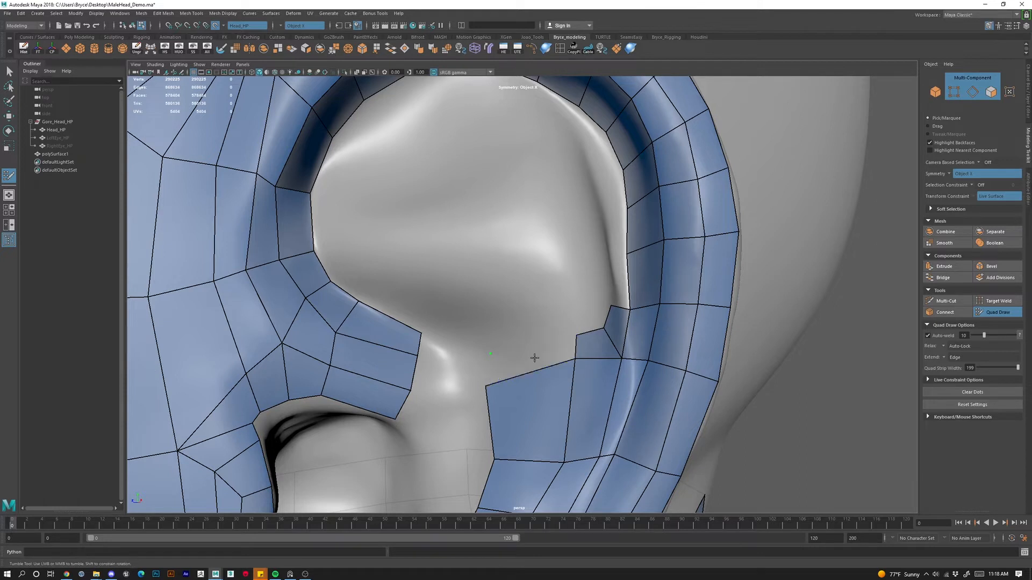
shift+click(505, 361)
drag(491, 354, 511, 357)
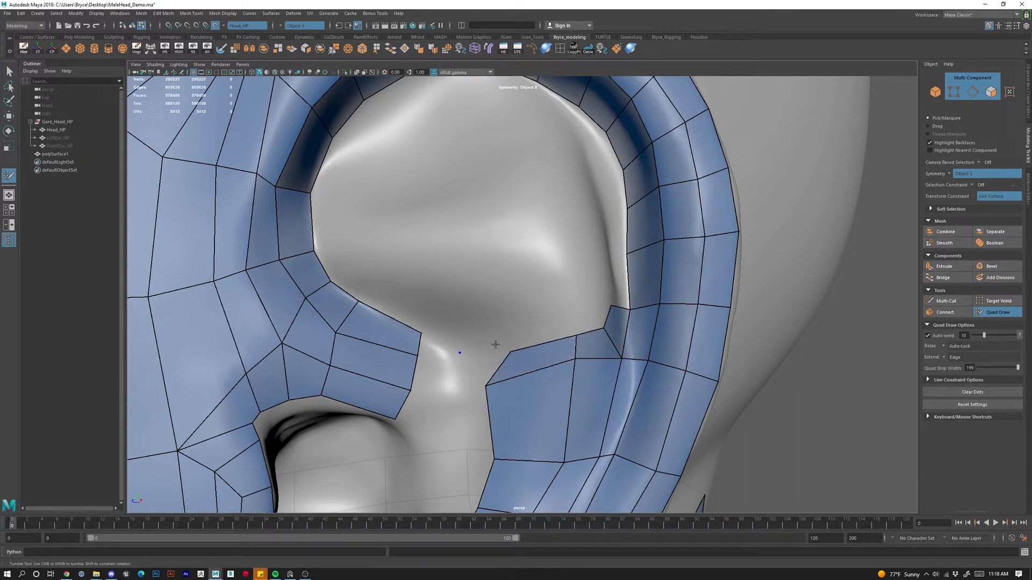
Extend a quad forward from the row's front end, reshape it, and fill a second row of quads above the first.
shift+click(480, 357)
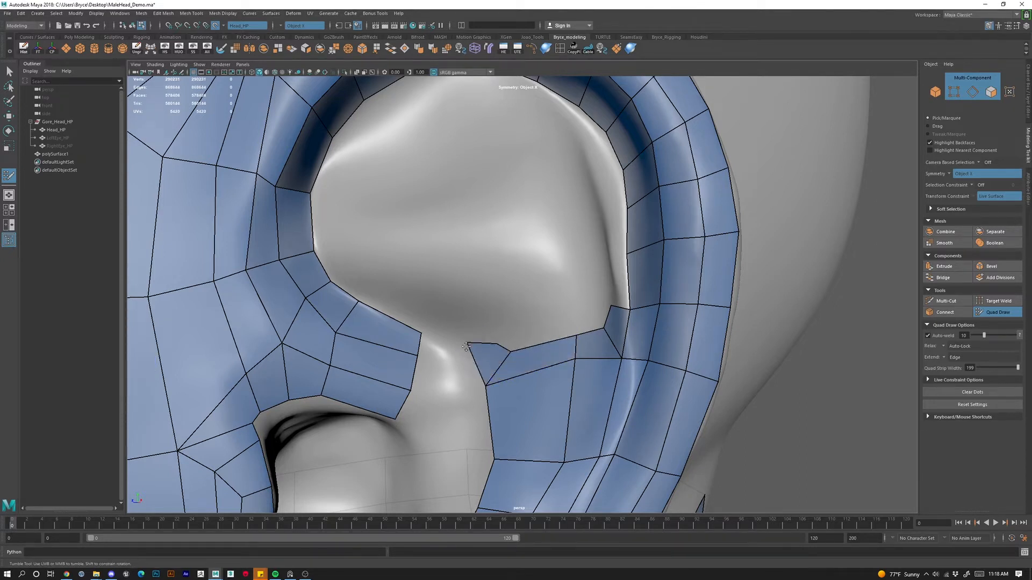
drag(496, 345, 493, 332)
scroll(509, 262, down, 3)
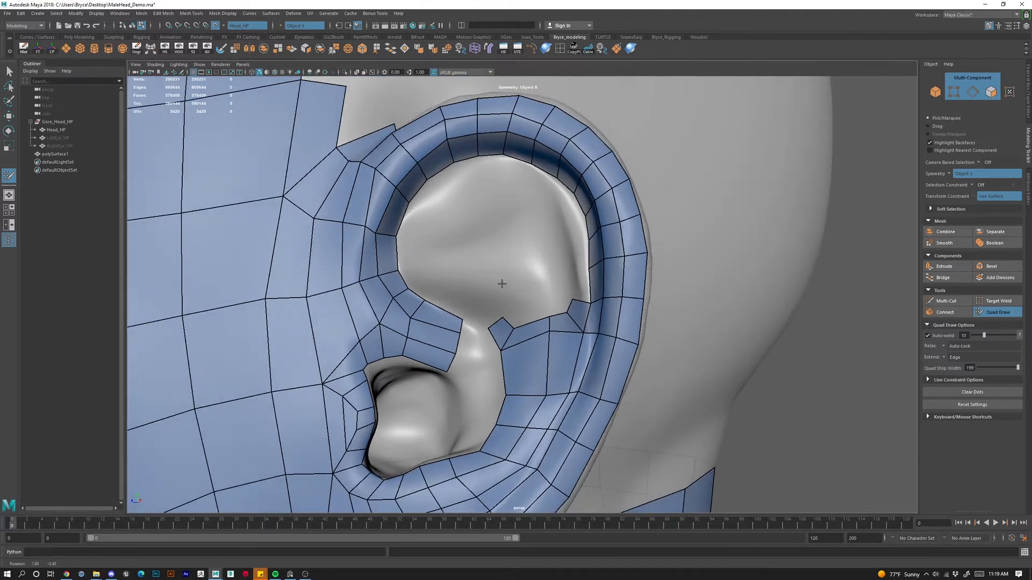
shift+click(531, 314)
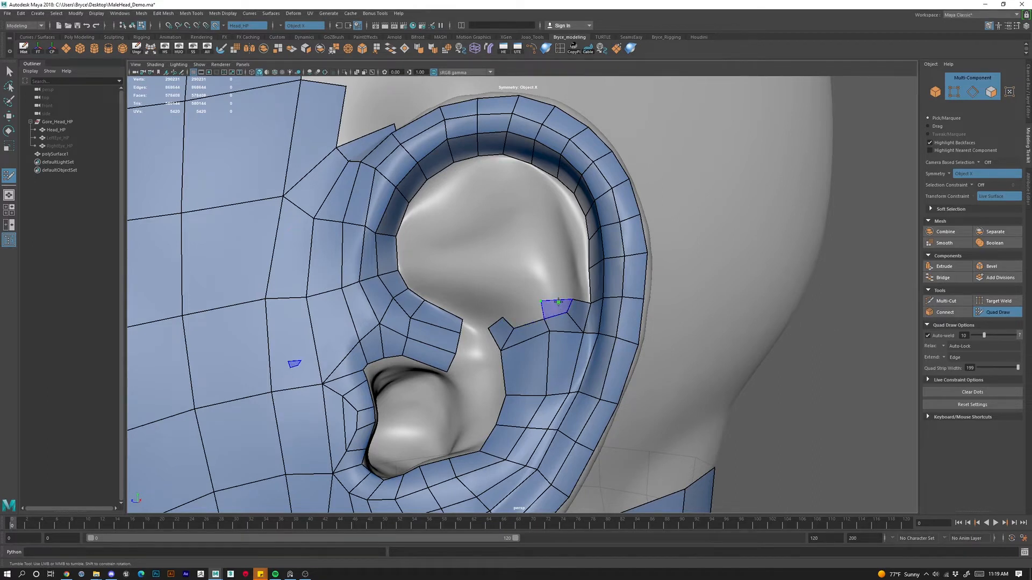
shift+click(535, 311)
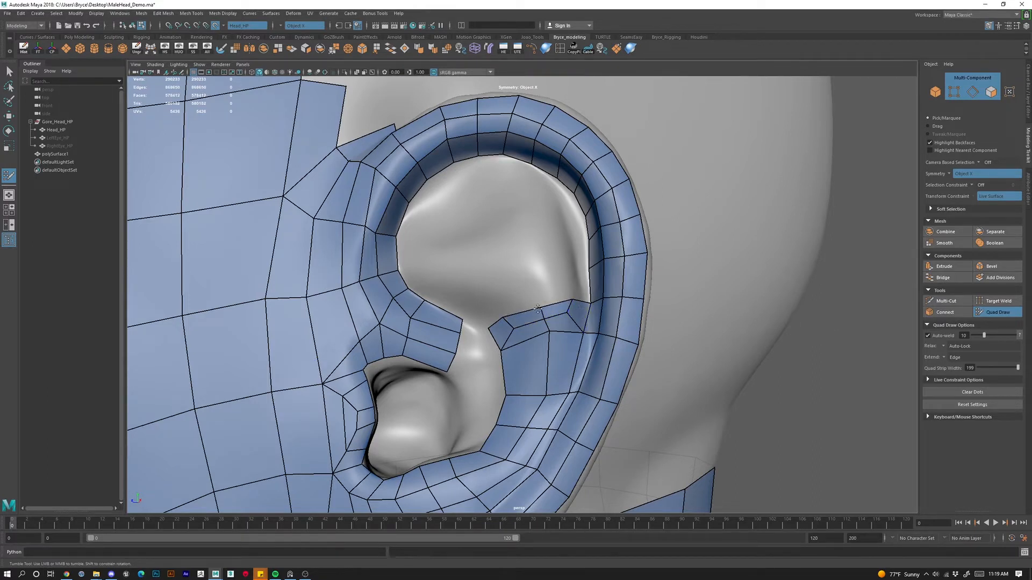
Adjust the second row's rear corner vertex and add two quads up the inner wall of the back rim.
drag(574, 297, 570, 299)
shift+click(578, 280)
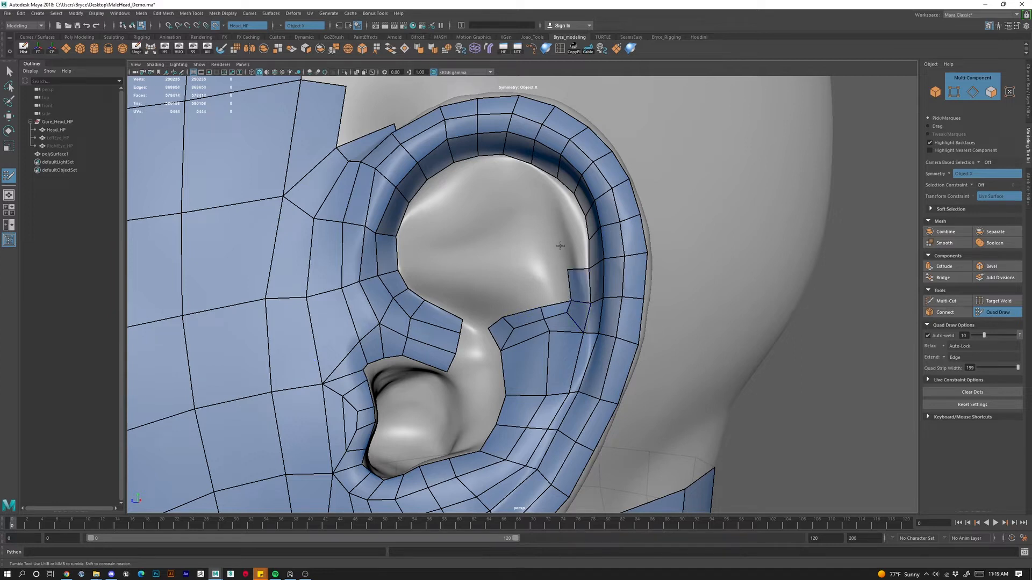
shift+click(563, 243)
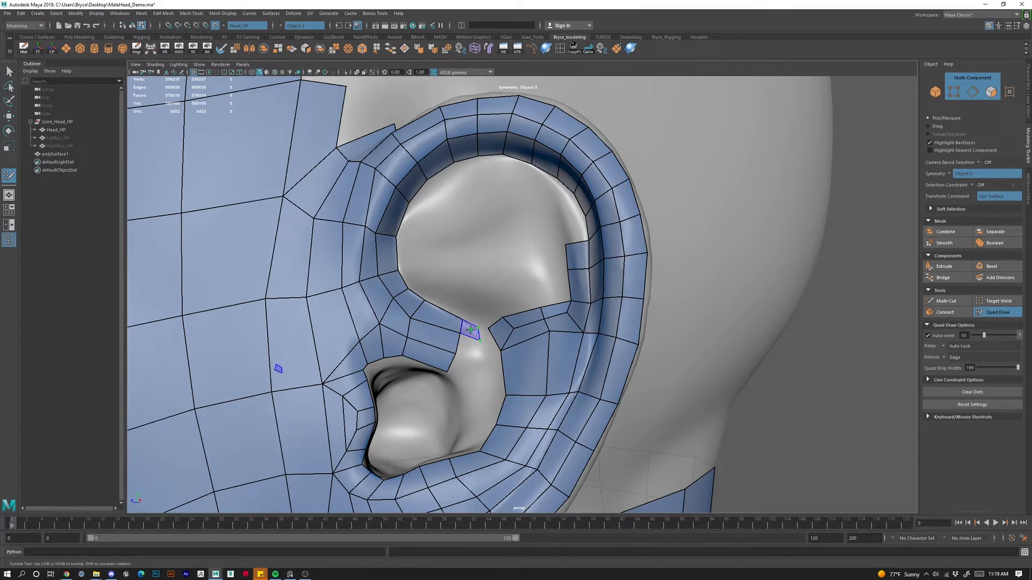
Bridge the ridge above the ear canal to the inner-ear rows with quads, and remove the large quad below the junction.
shift+click(472, 332)
drag(479, 335, 499, 342)
alt+drag(522, 395, 527, 397)
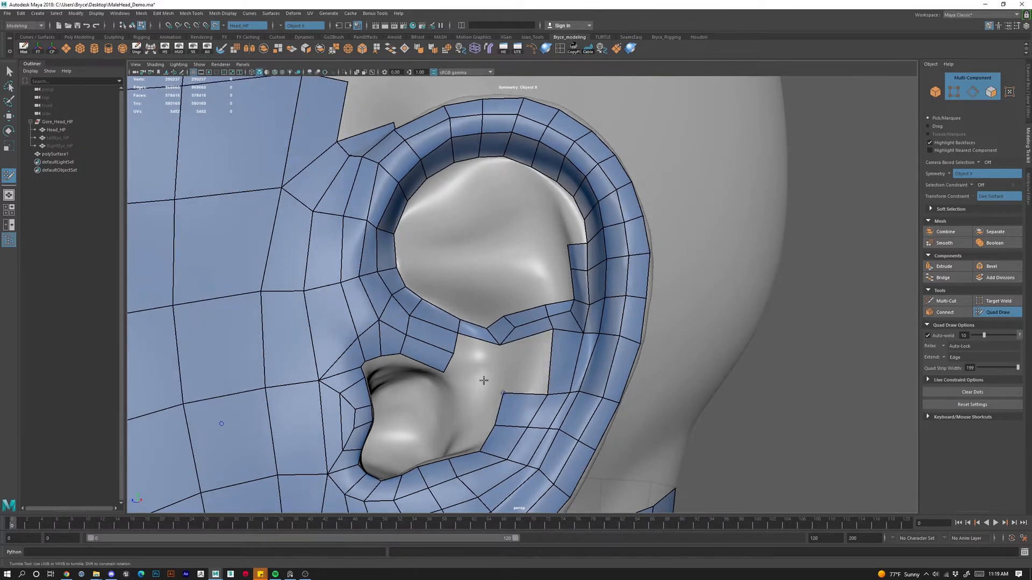
click(479, 363)
shift+click(476, 352)
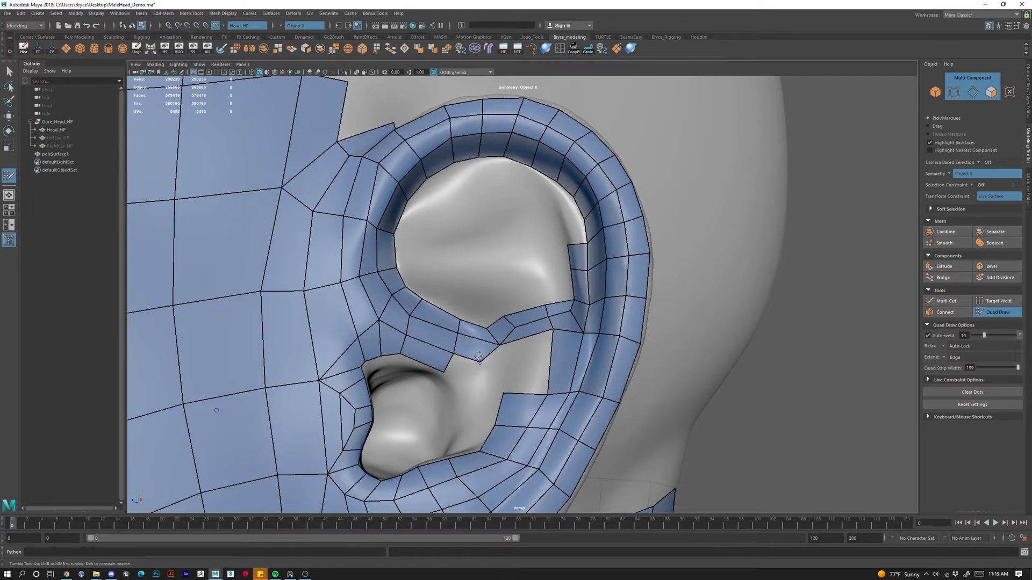
Adjust the ridge's lower corner vertex and fill the gap between the ridge and the rear inner-ear patch with large quads.
drag(479, 361, 498, 365)
alt+drag(533, 396, 497, 386)
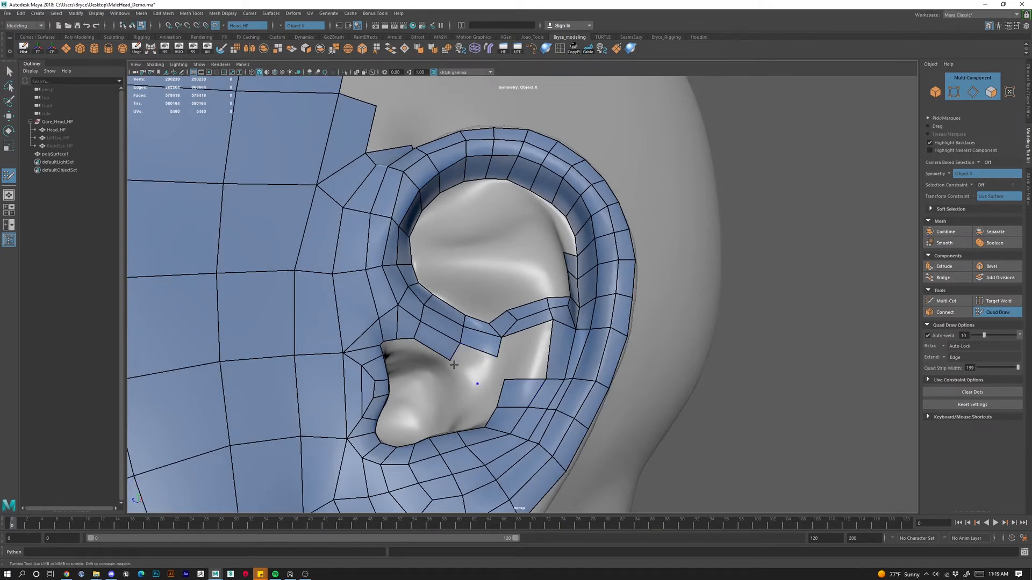
shift+click(476, 380)
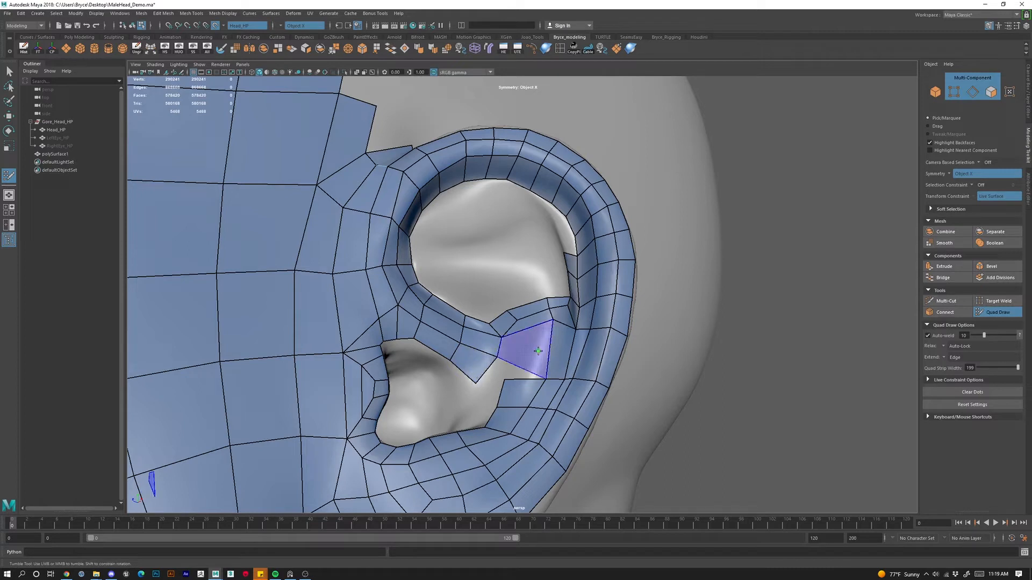
shift+click(522, 358)
mouse_move(504, 380)
mouse_down()
mouse_move(490, 397)
mouse_move(480, 376)
mouse_move(503, 388)
mouse_move(523, 374)
mouse_move(597, 393)
mouse_move(526, 402)
mouse_up()
shift+click(484, 379)
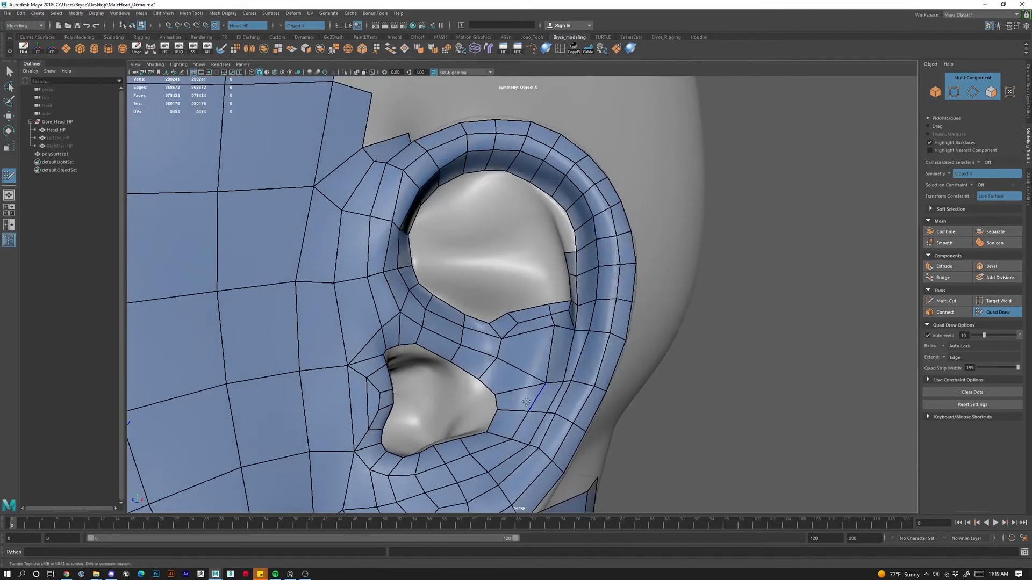
Reopen the lower part of the gap fill, insert an edge loop through the remaining large quad, and align the adjoining patch vertices to it.
ctrl+shift+click(519, 371)
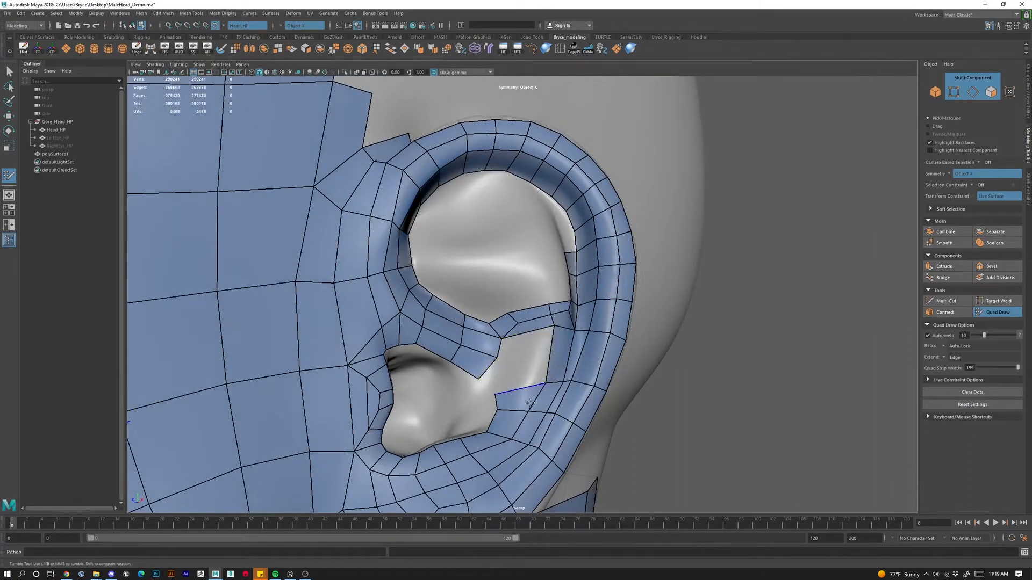
key(ctrl+z)
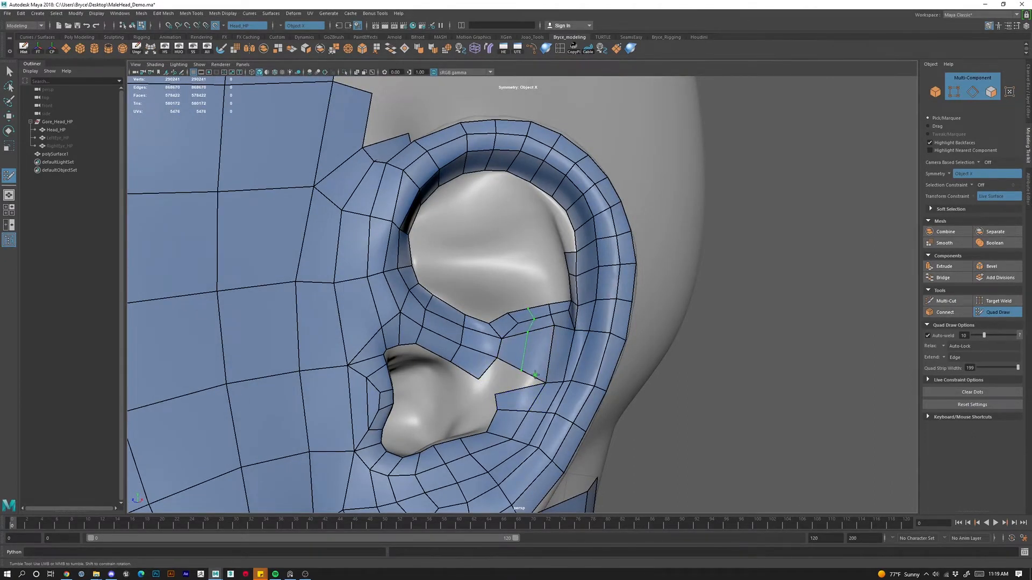
drag(516, 394, 523, 375)
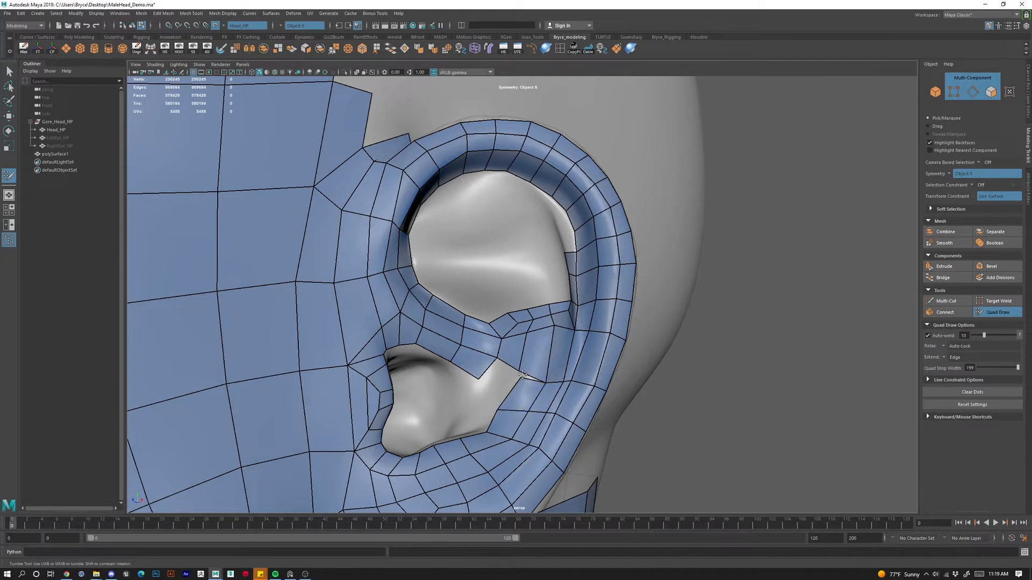
drag(499, 407, 504, 407)
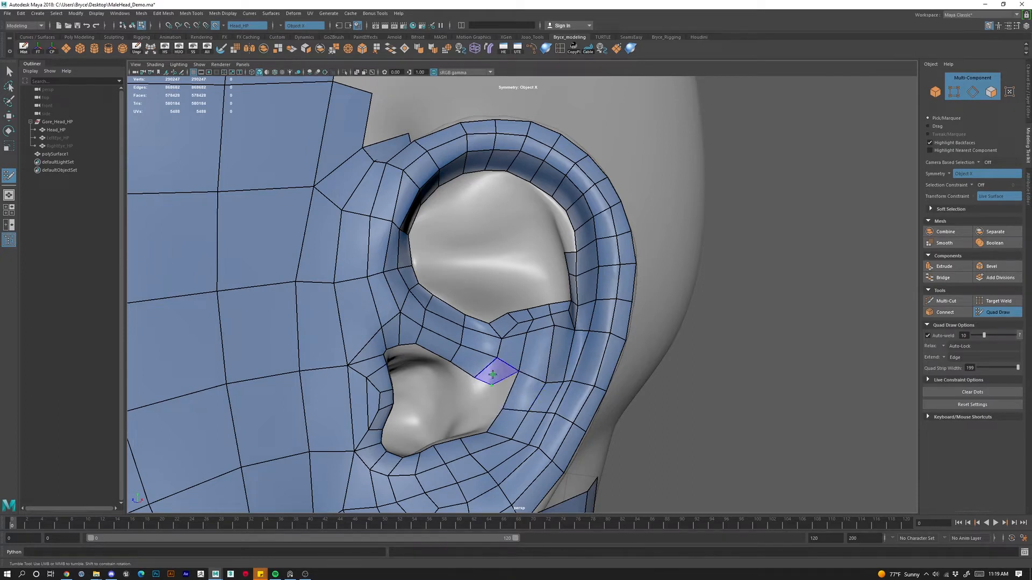
Fill quads from the ridge's lower edge toward the back of the ear canal and reposition their front corner vertex.
shift+click(492, 375)
drag(491, 386, 479, 404)
shift+click(484, 406)
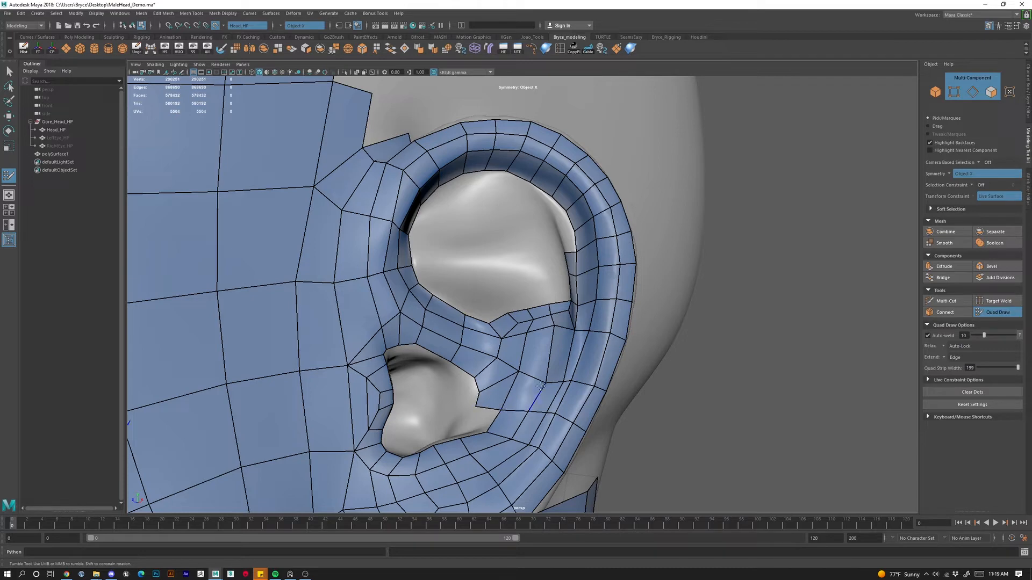
mouse_move(545, 383)
mouse_down()
mouse_move(544, 415)
mouse_move(491, 417)
mouse_move(519, 433)
mouse_up()
Add a row of quads inside the upper ear opening, running from its front edge up to the top of the rim.
scroll(537, 405, down, 5)
scroll(532, 359, up, 4)
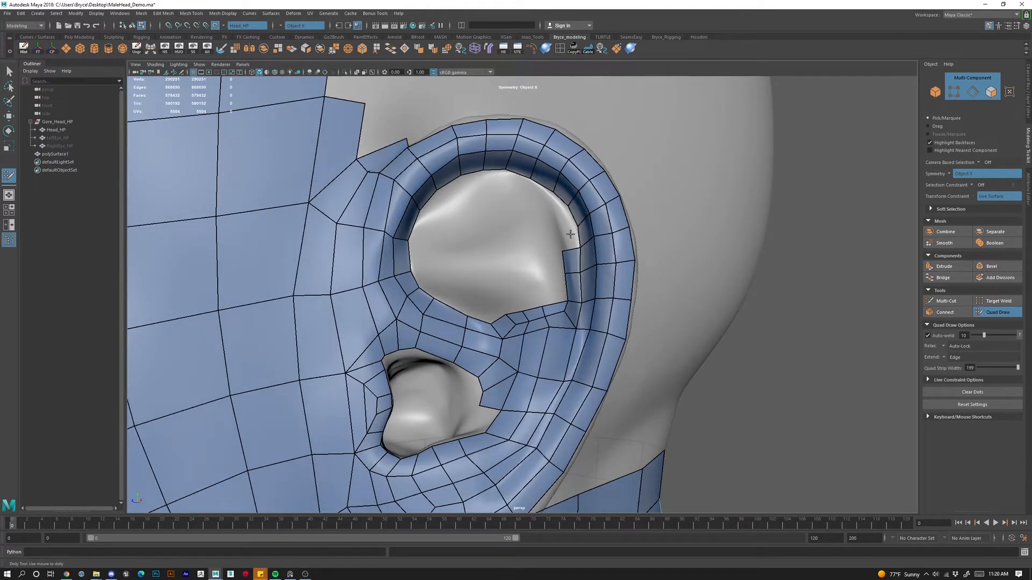
scroll(537, 355, up, 3)
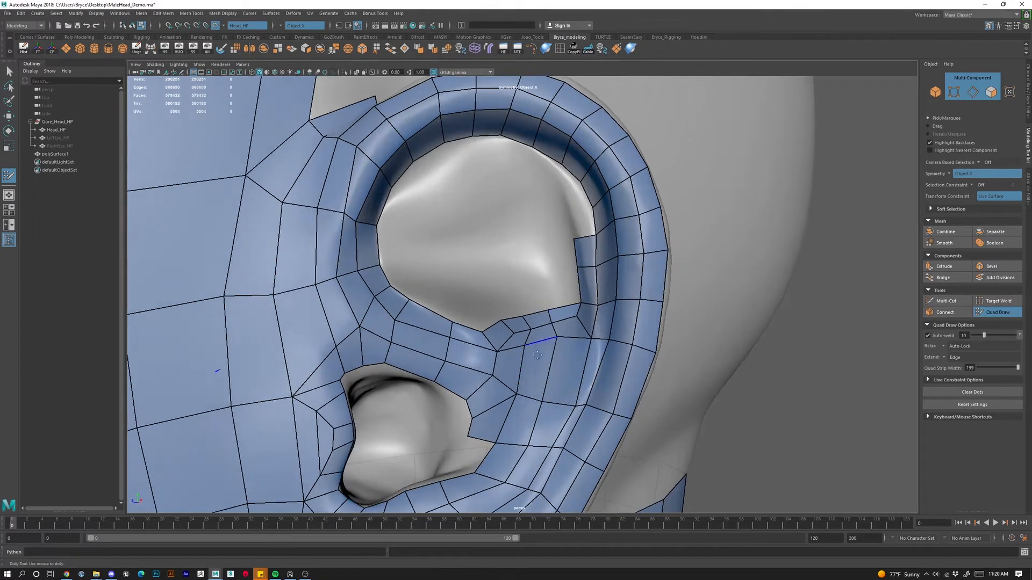
alt+drag(537, 355, 495, 353)
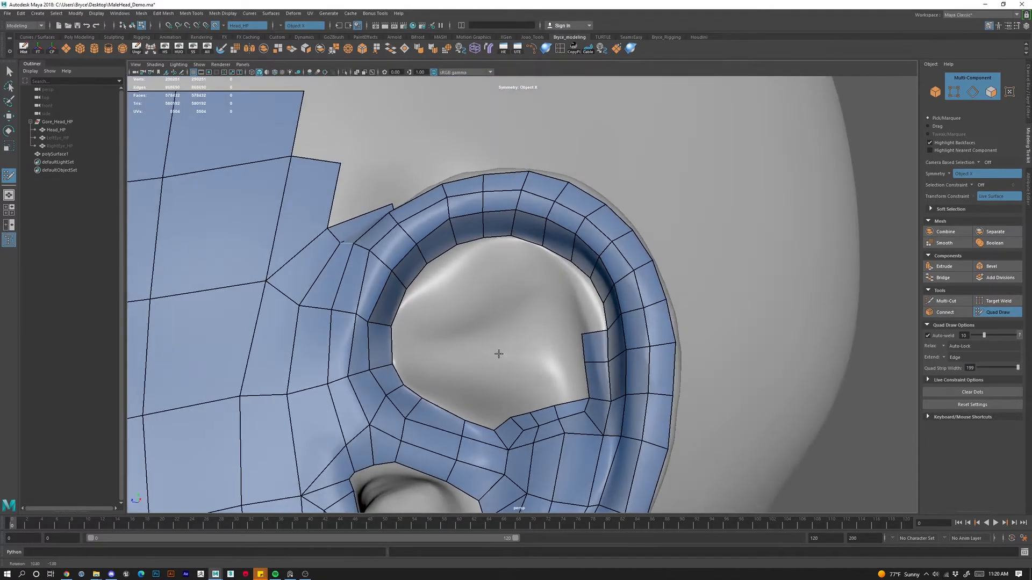
shift+click(400, 345)
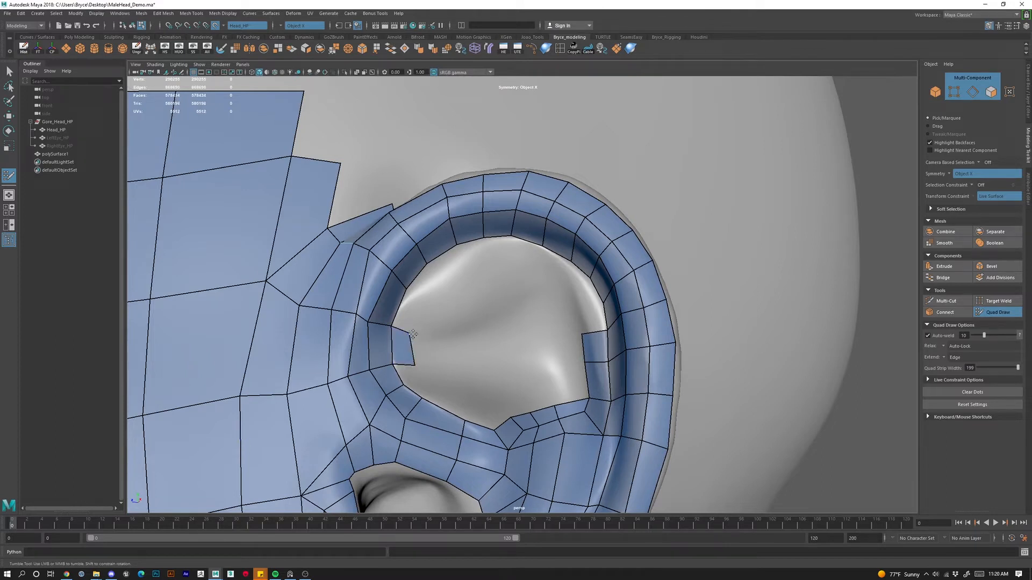
shift+click(425, 298)
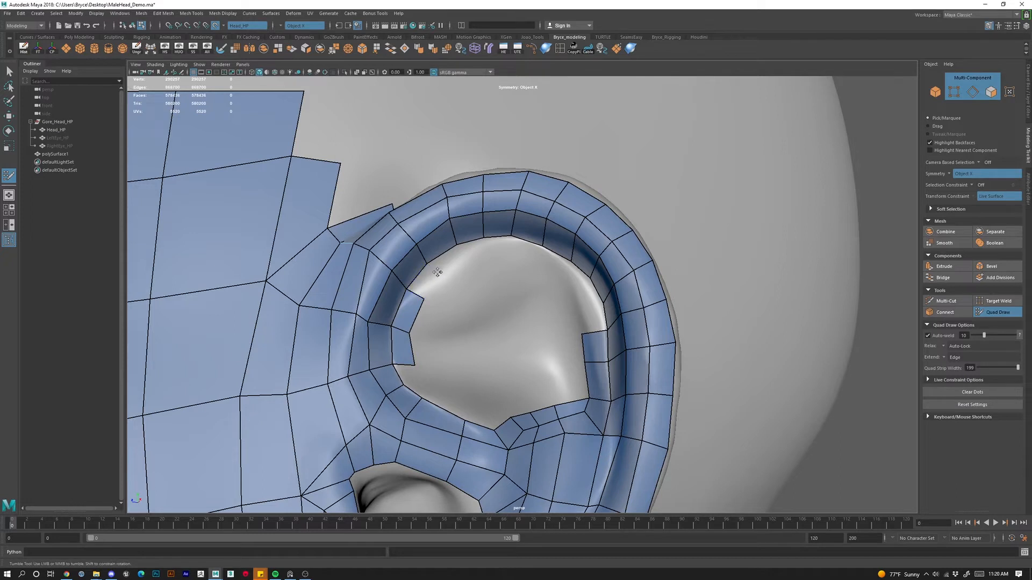
shift+click(445, 282)
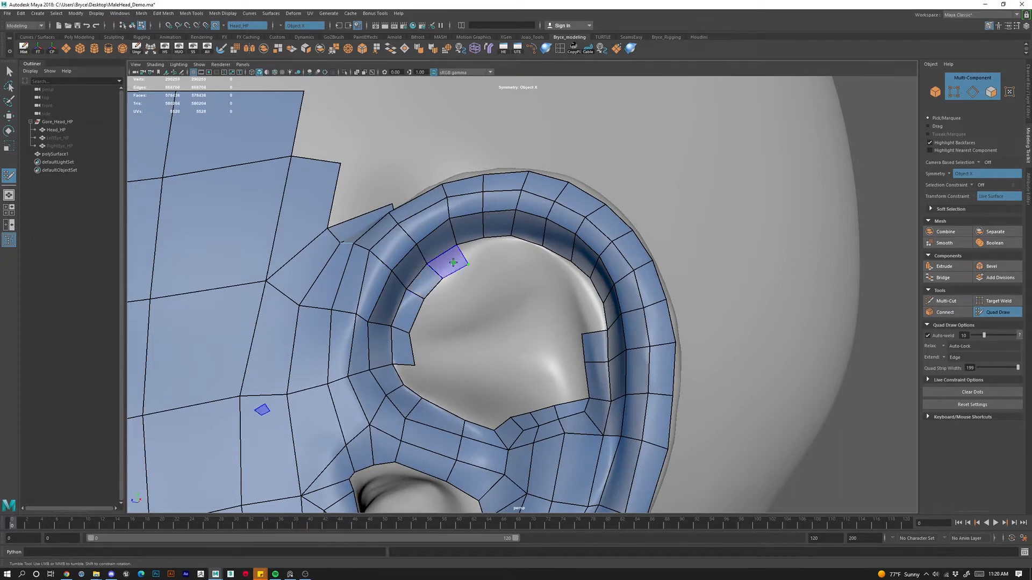
shift+click(471, 263)
click(495, 266)
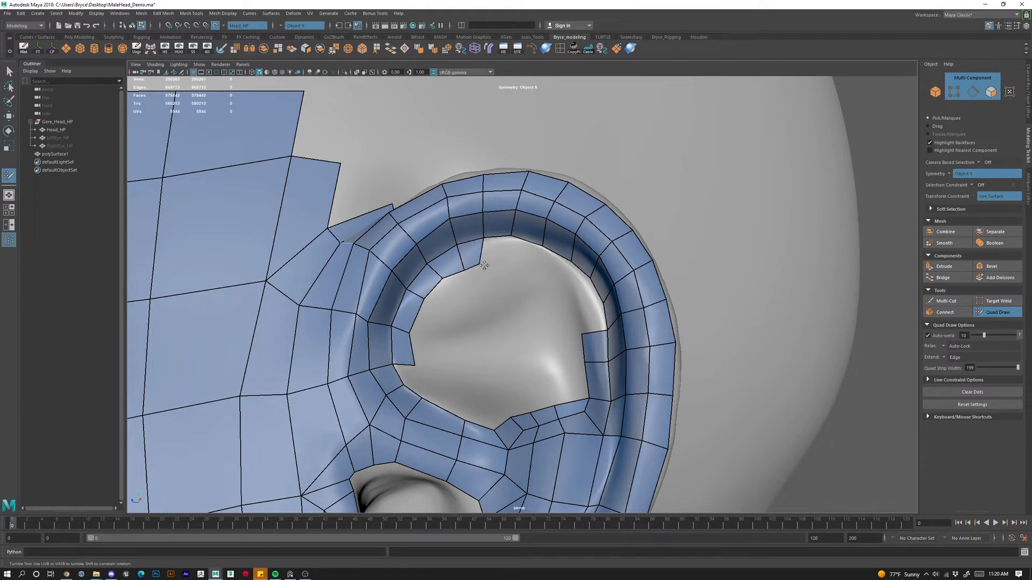
Continue the inner row of quads over the top and down the back rim to the existing wall quads, and even out its vertices.
shift+click(473, 258)
shift+click(502, 246)
click(538, 273)
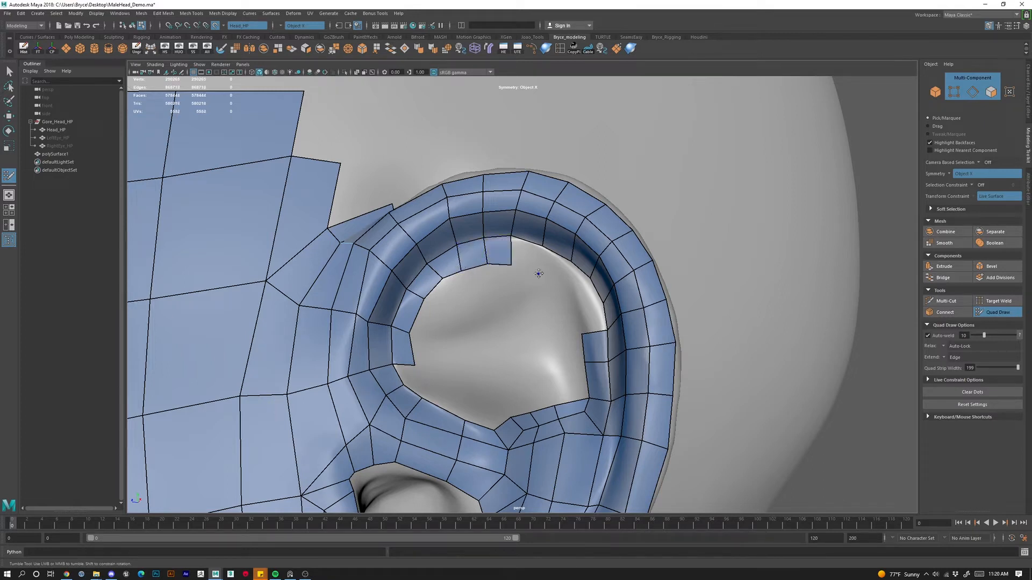
shift+click(531, 258)
click(557, 284)
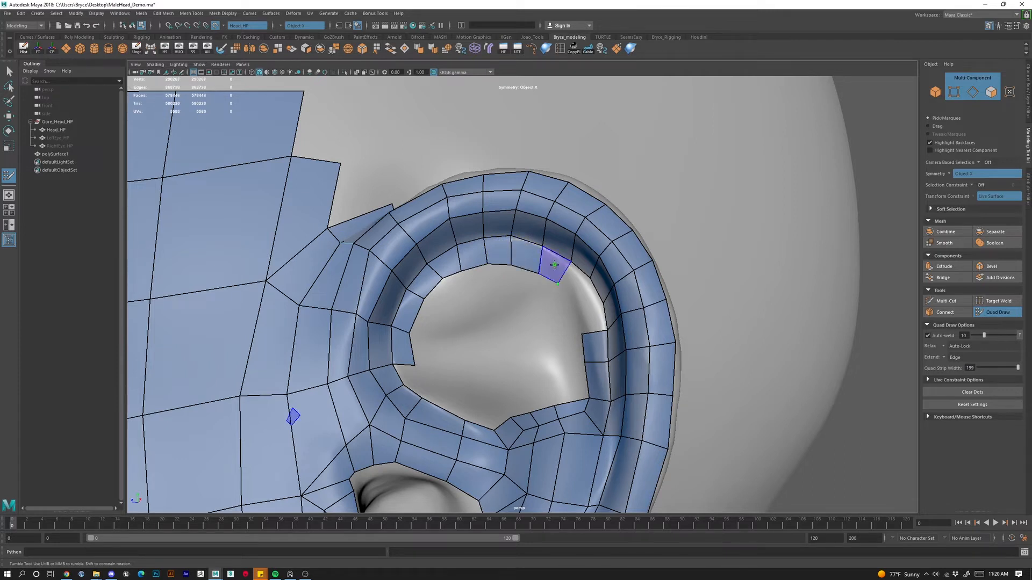
shift+click(577, 306)
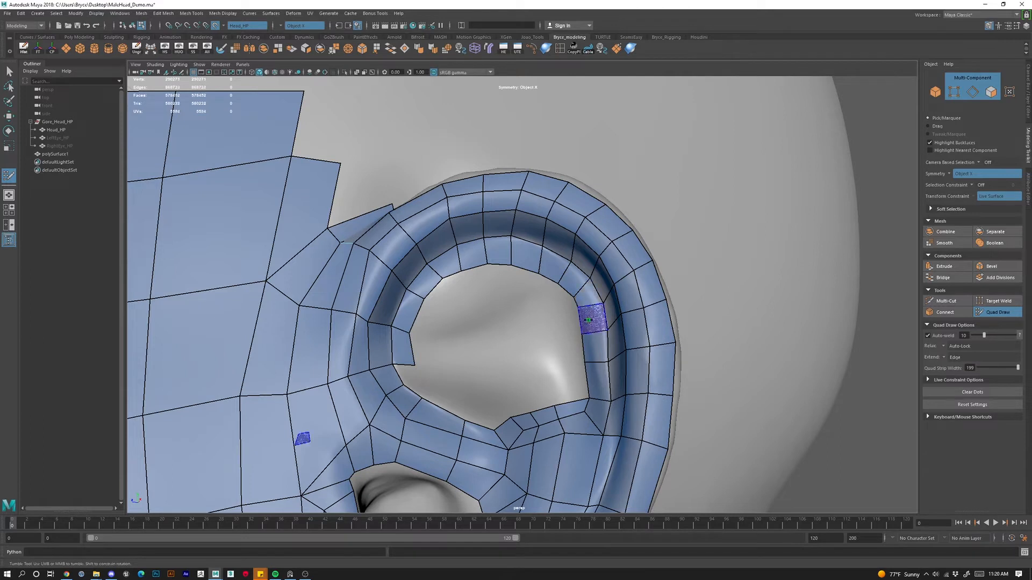
shift+click(587, 320)
shift+click(587, 320)
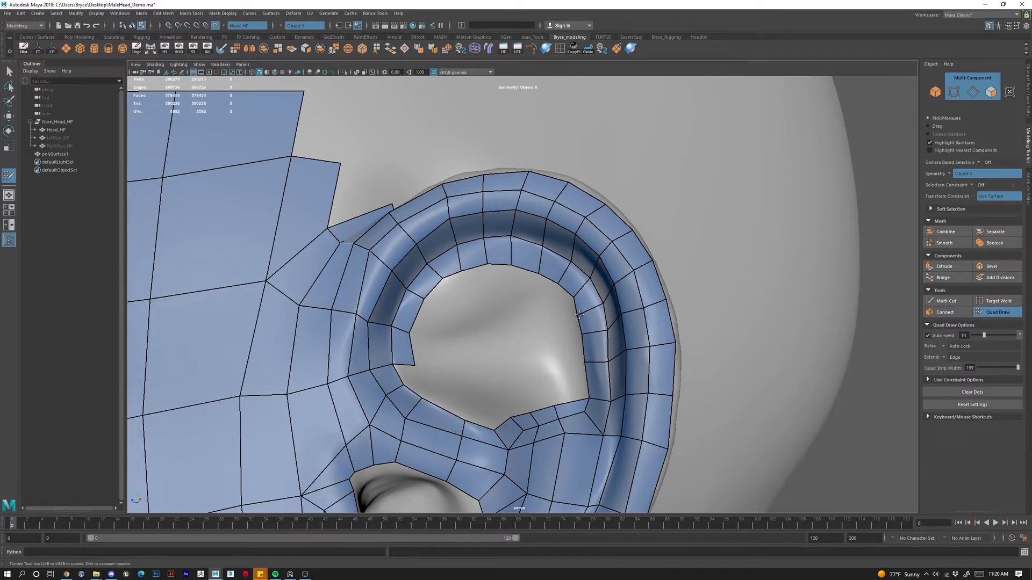
drag(606, 330, 602, 303)
drag(569, 267, 583, 346)
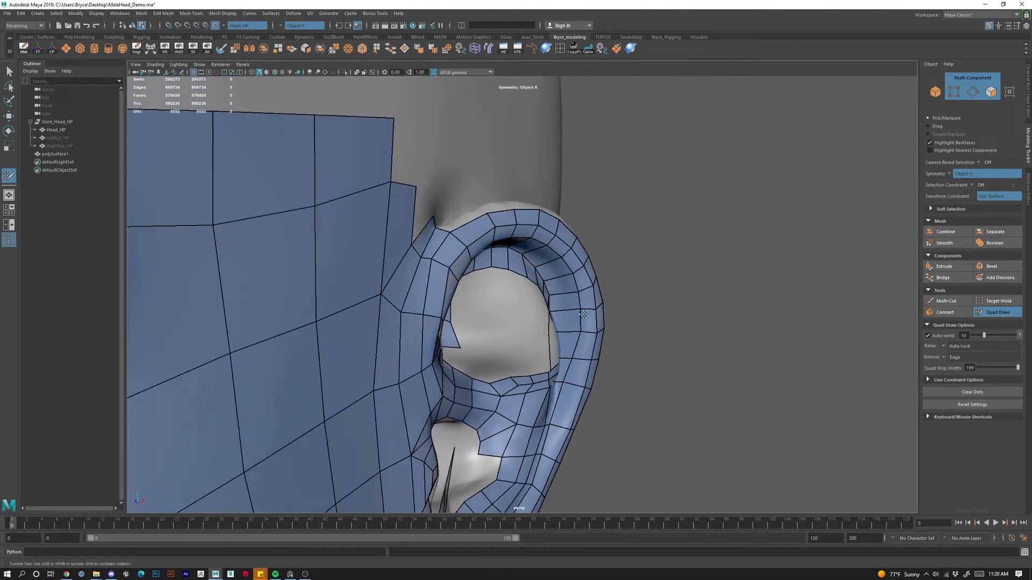
alt+middle_drag(579, 385, 597, 269)
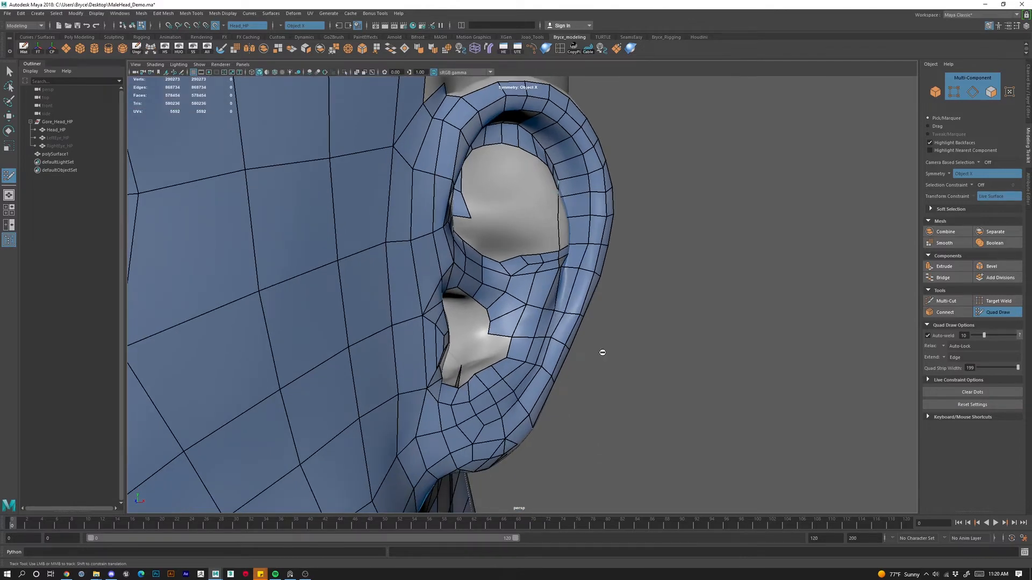
alt+drag(603, 353, 570, 227)
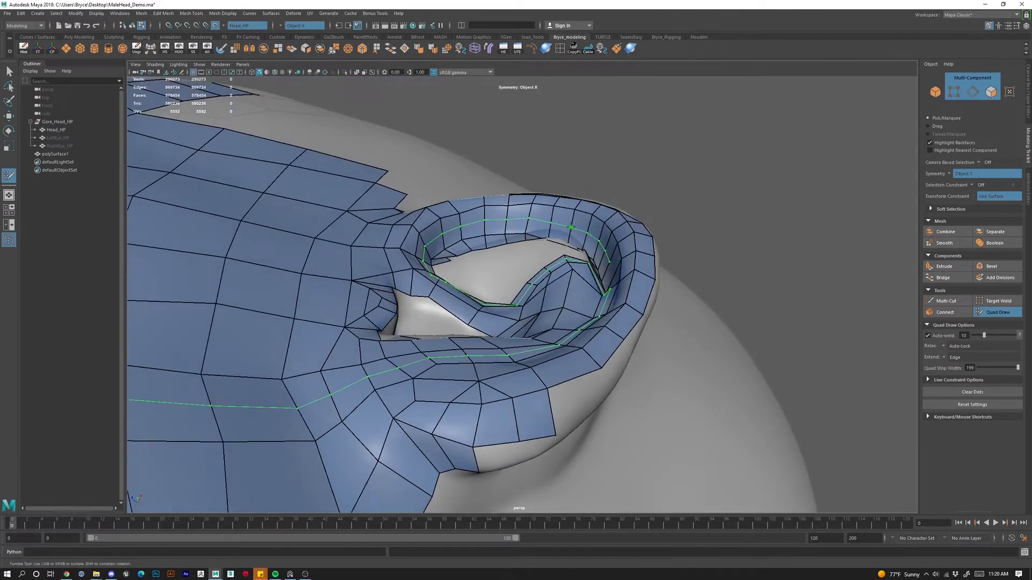
ctrl+click(580, 267)
alt+drag(580, 267, 595, 277)
key(ctrl+z)
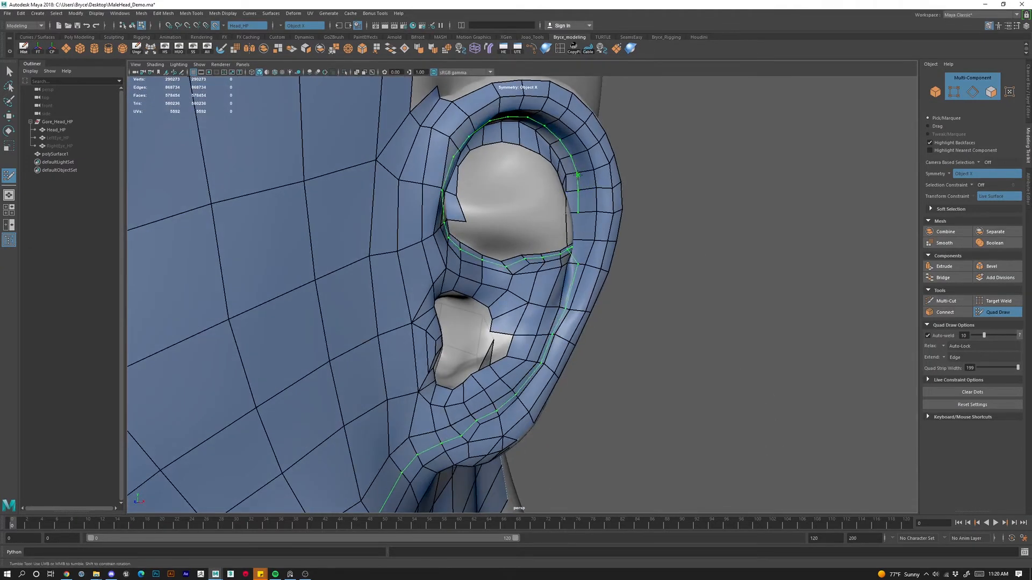
ctrl+click(576, 175)
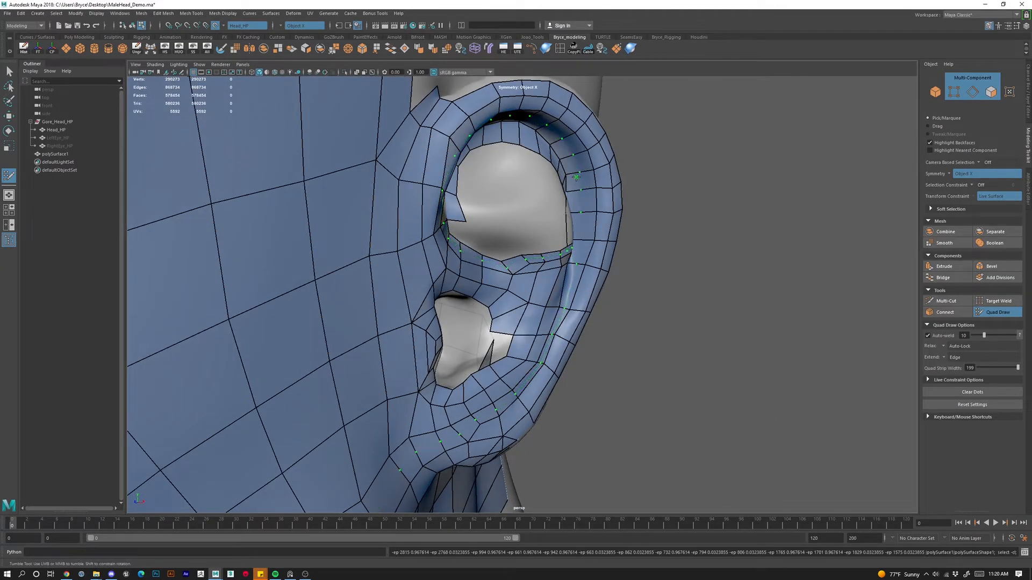
ctrl+click(576, 176)
alt+drag(634, 306, 667, 323)
key(ctrl+z)
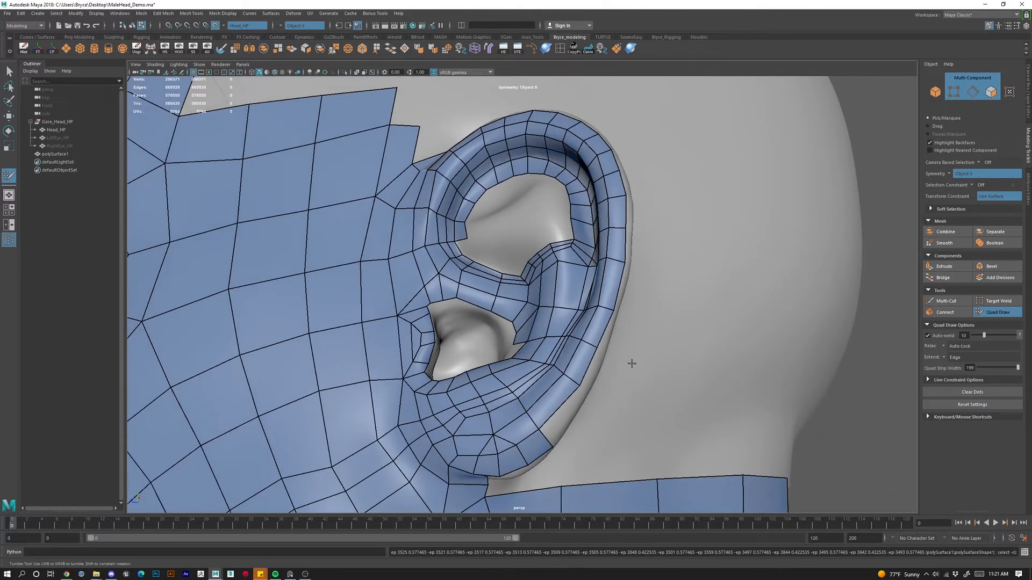
key(ctrl+z)
Fill quads along the lower edge of the upper ear opening to close the inner ring, and weld its front corner.
scroll(507, 237, down, 3)
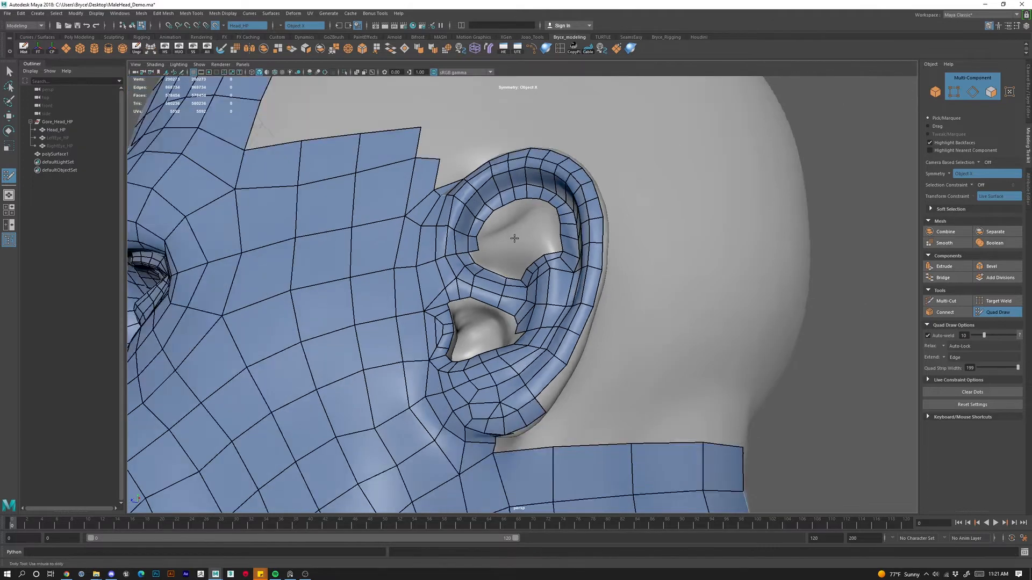
mouse_move(514, 237)
alt+mouse_down()
mouse_move(530, 255)
mouse_move(502, 230)
alt+mouse_up()
scroll(524, 230, up, 5)
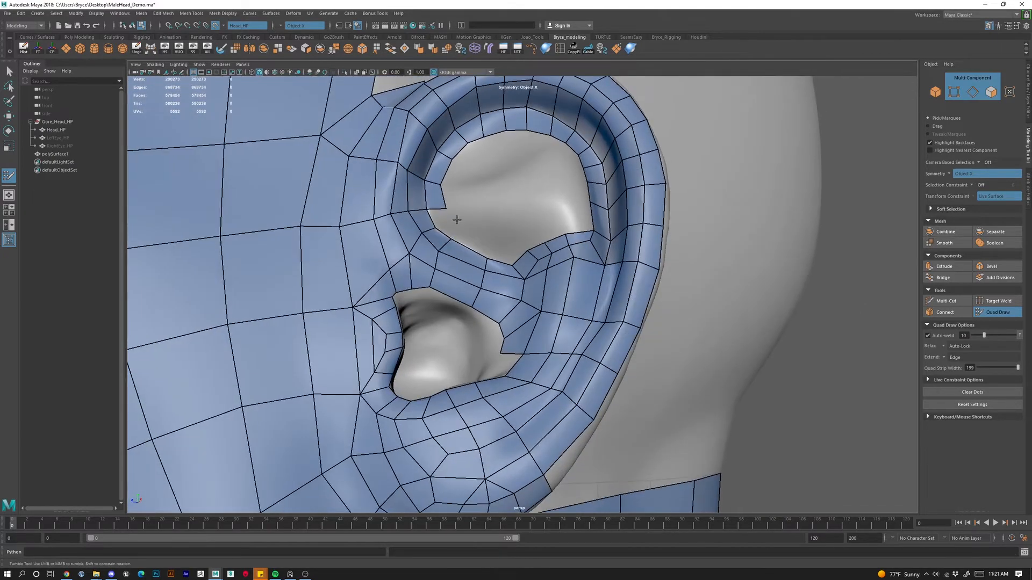
shift+click(438, 215)
shift+click(475, 235)
shift+click(514, 252)
drag(457, 220, 453, 214)
shift+click(451, 219)
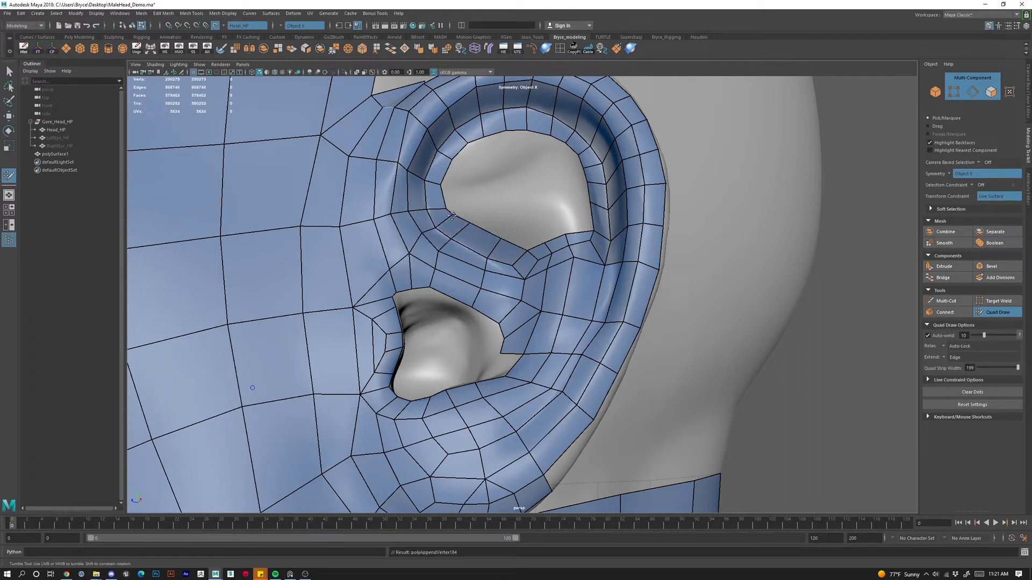
Extend a strip of two quads from the ring's front edge into the upper ear hollow.
alt+drag(472, 166, 472, 169)
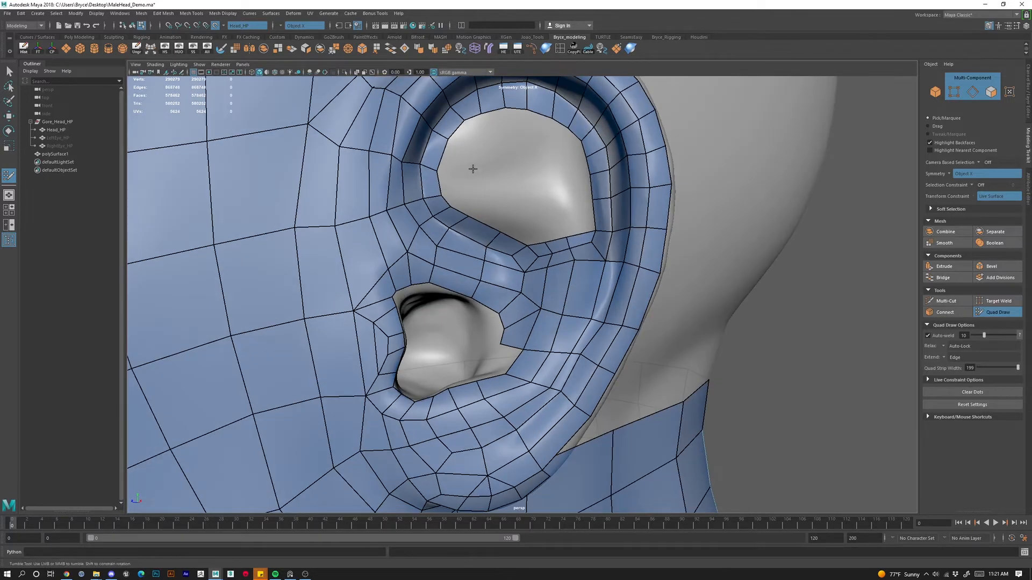
shift+click(505, 140)
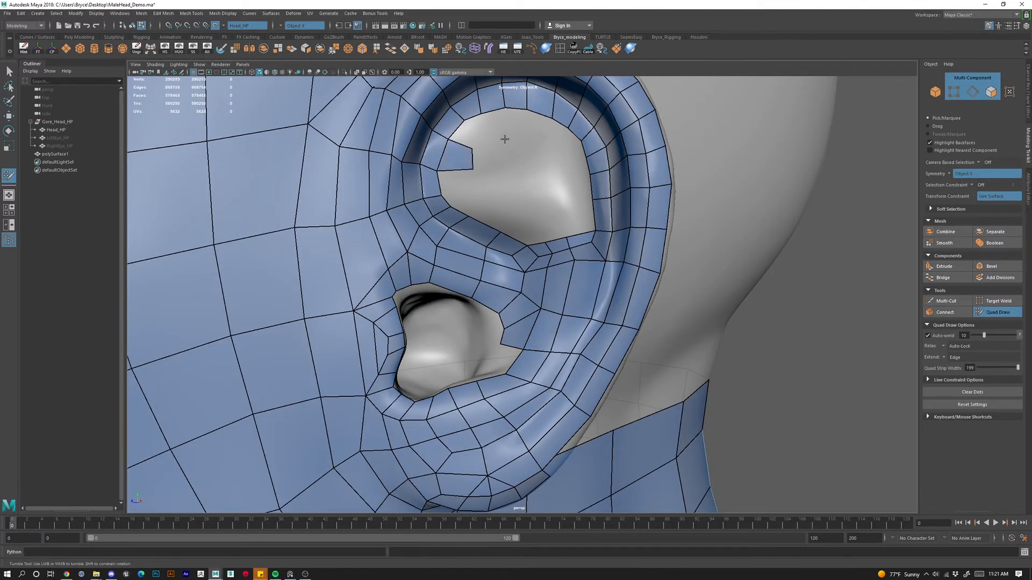
click(515, 161)
shift+click(495, 156)
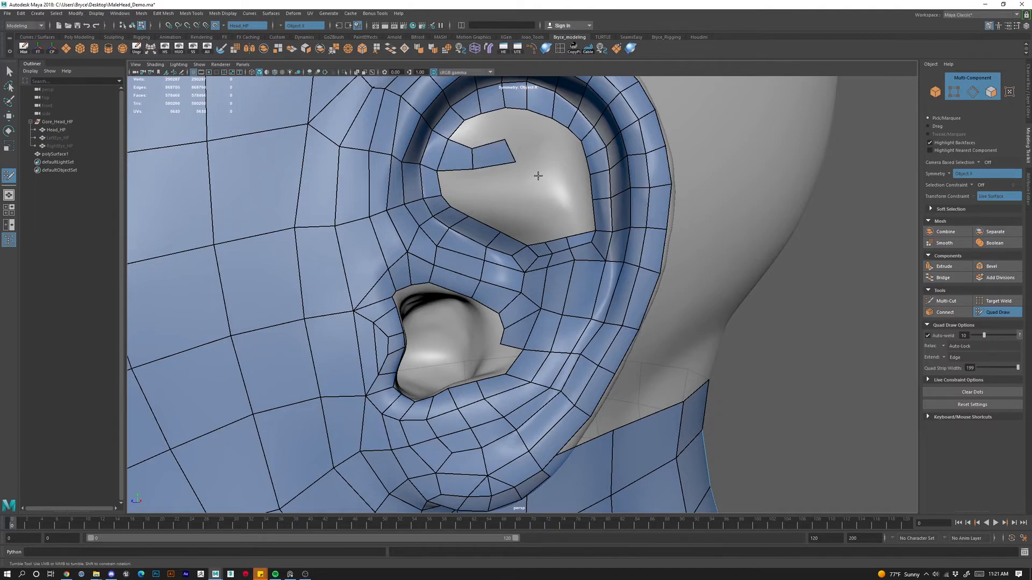
Extend the strip with another quad, reshape and subdivide it with an edge loop, and bridge its end to the ring's top edge.
mouse_move(538, 176)
alt+mouse_down()
mouse_move(560, 152)
mouse_move(556, 186)
mouse_move(532, 180)
alt+mouse_up()
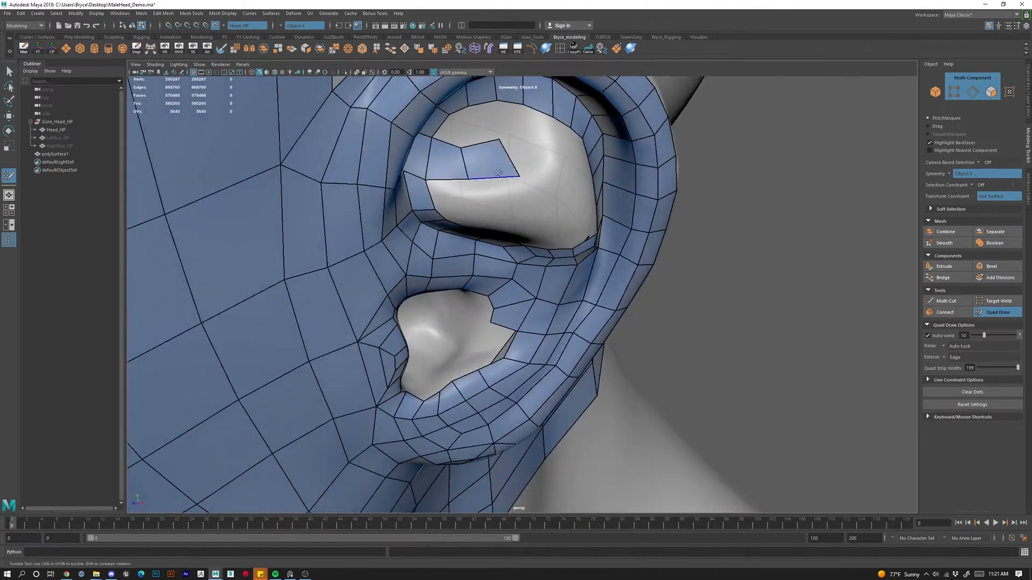
drag(469, 178, 466, 183)
shift+click(519, 167)
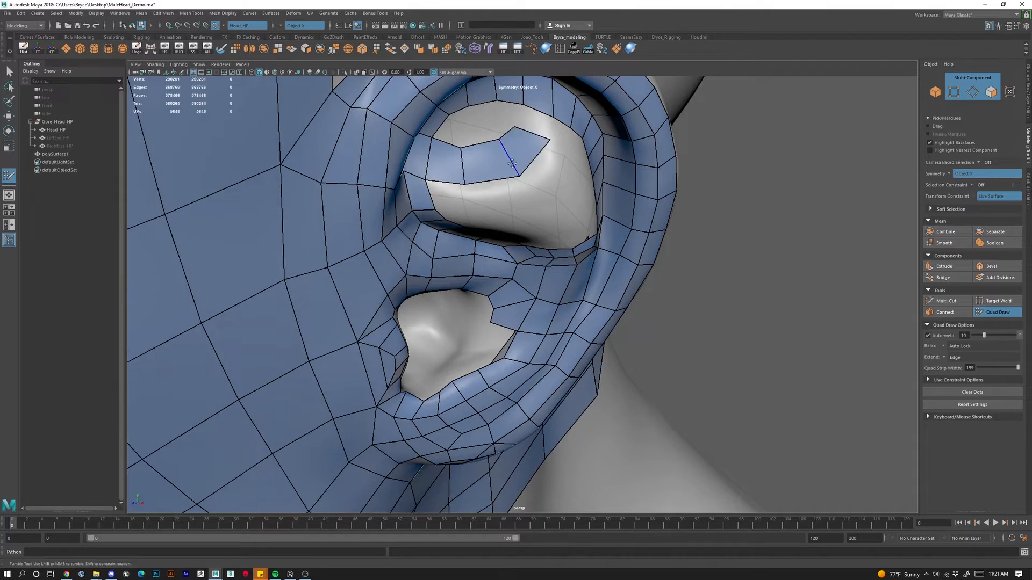
drag(491, 173, 536, 168)
ctrl+click(532, 157)
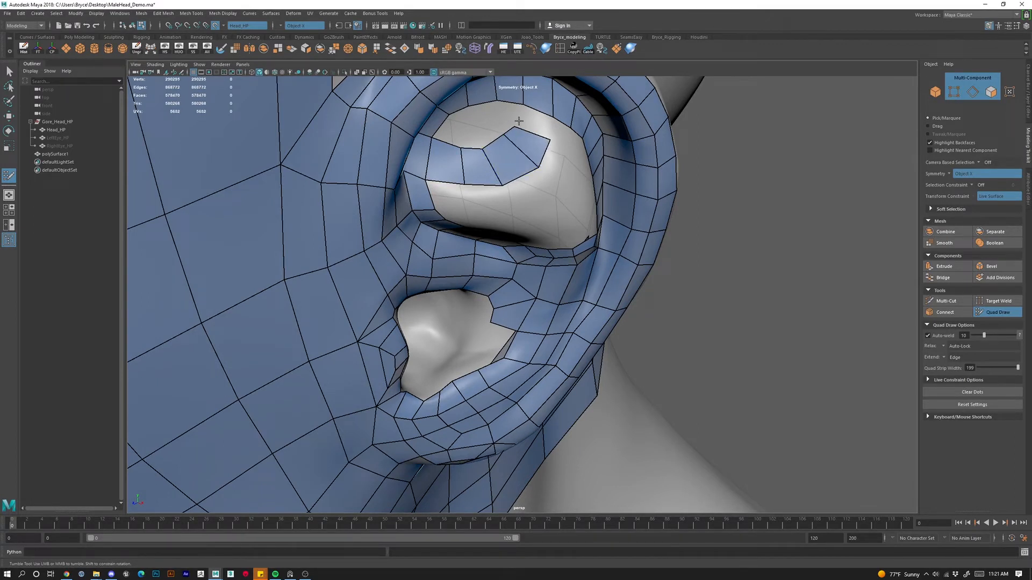
shift+click(542, 124)
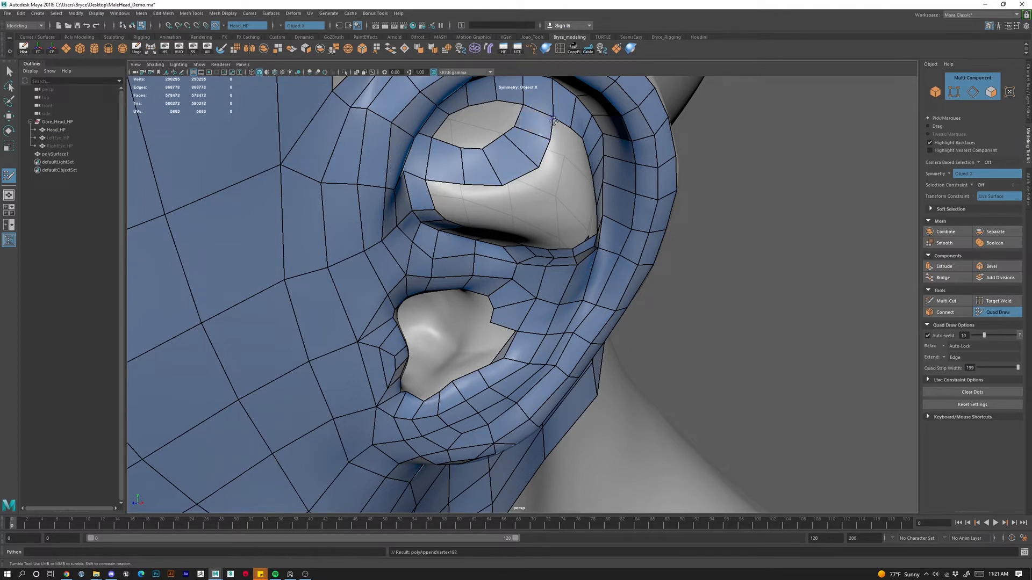
Adjust the strip's corner vertices and fill the enclosed pocket between the strip and the ring with quads in the upper ear hollow.
drag(553, 118, 527, 129)
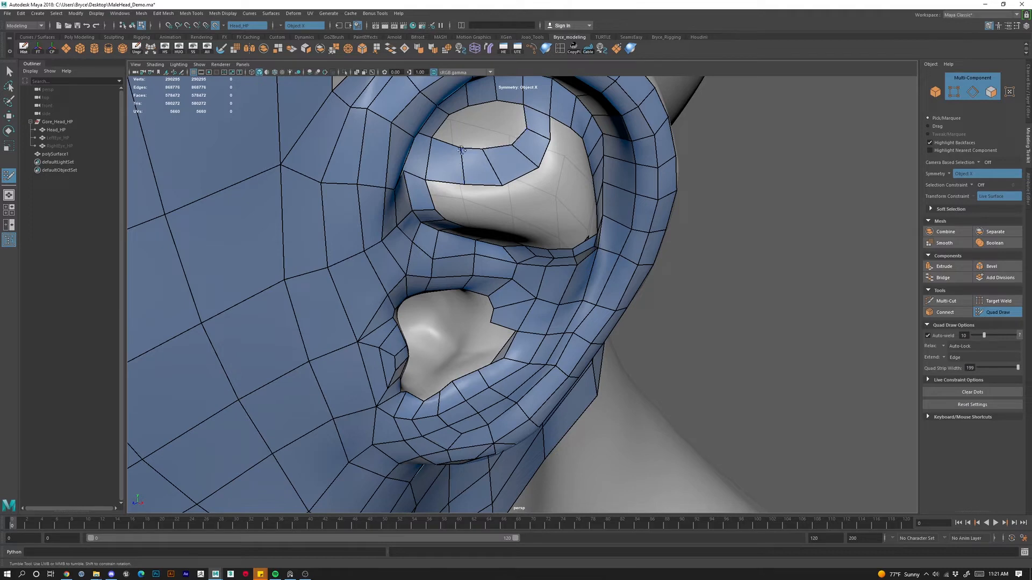
drag(461, 150, 490, 143)
alt+middle_drag(491, 143, 516, 221)
alt+drag(516, 221, 513, 223)
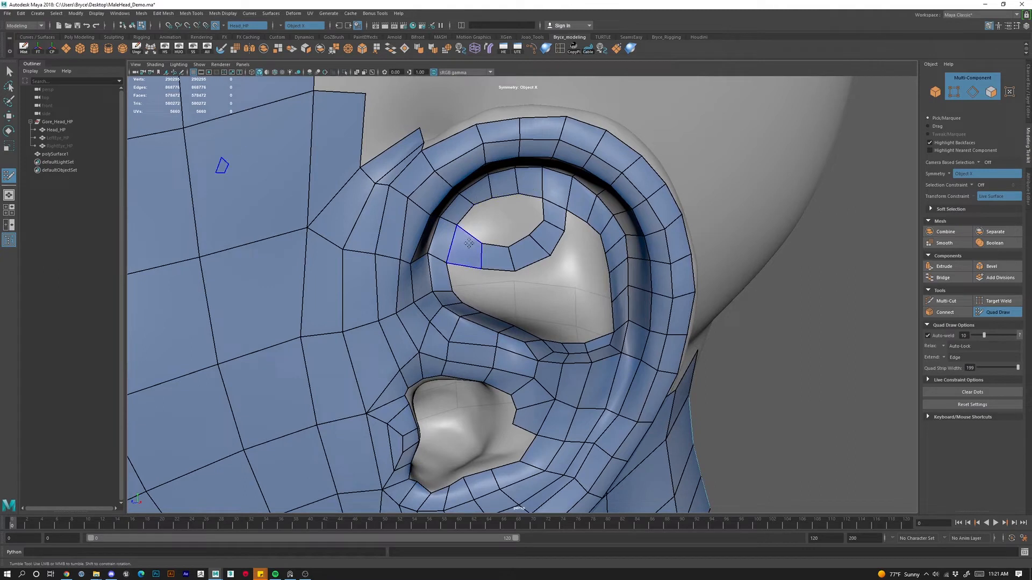
shift+click(511, 219)
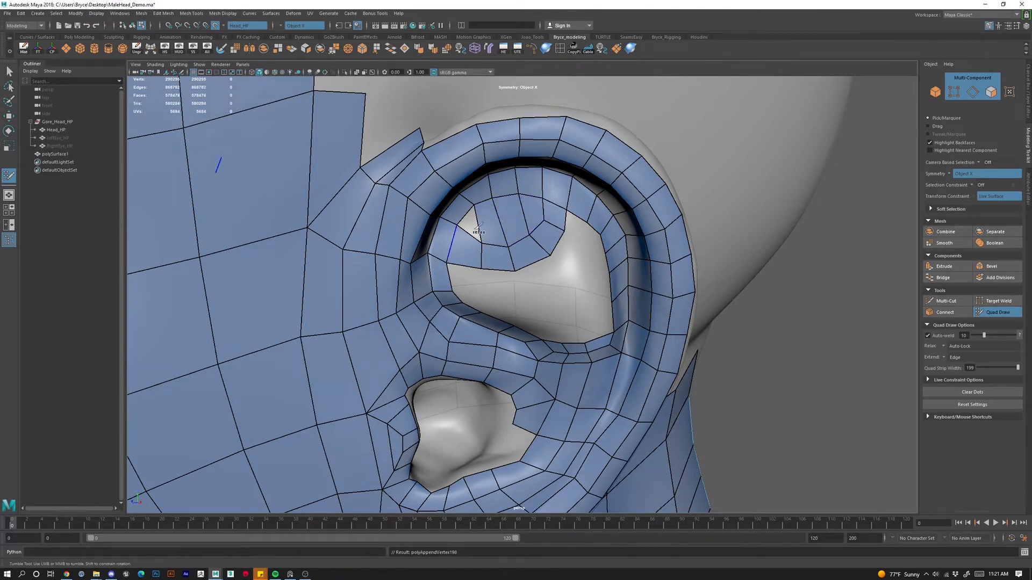
key(ctrl+z)
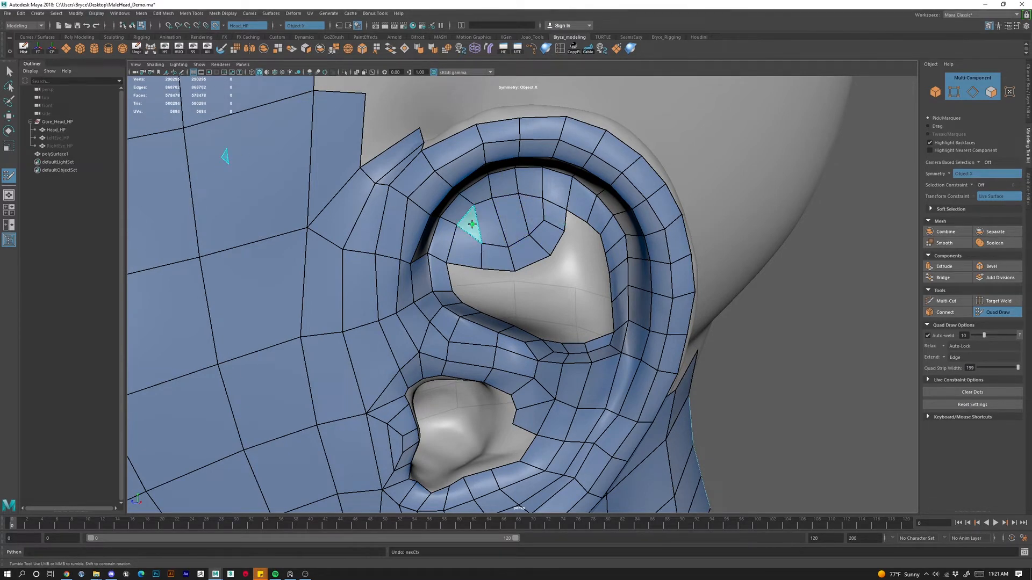
click(472, 224)
Start a new row along the back edge of the hollow's opening by adding quads at its upper and lower ends.
alt+drag(511, 288, 555, 241)
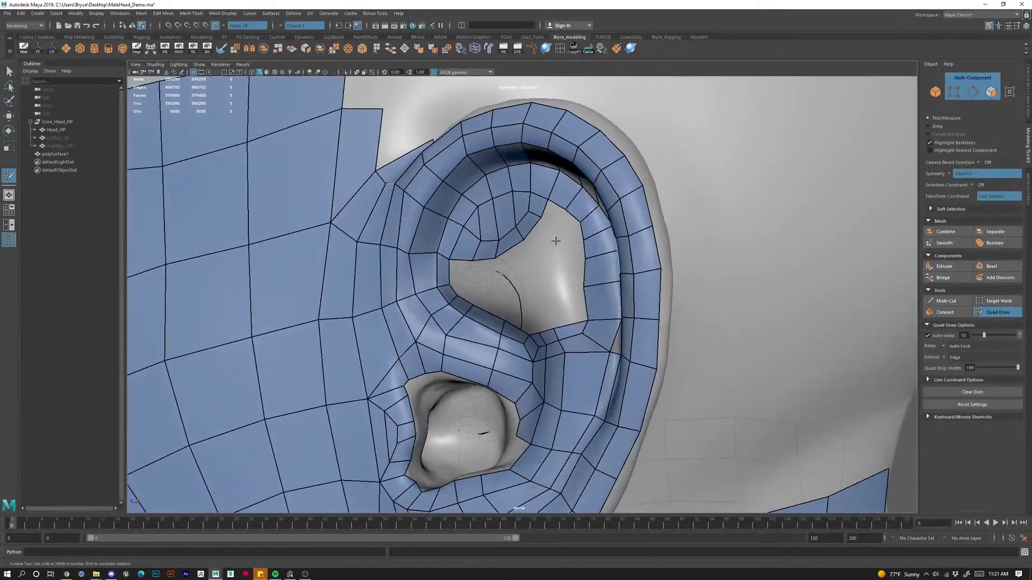
shift+click(553, 221)
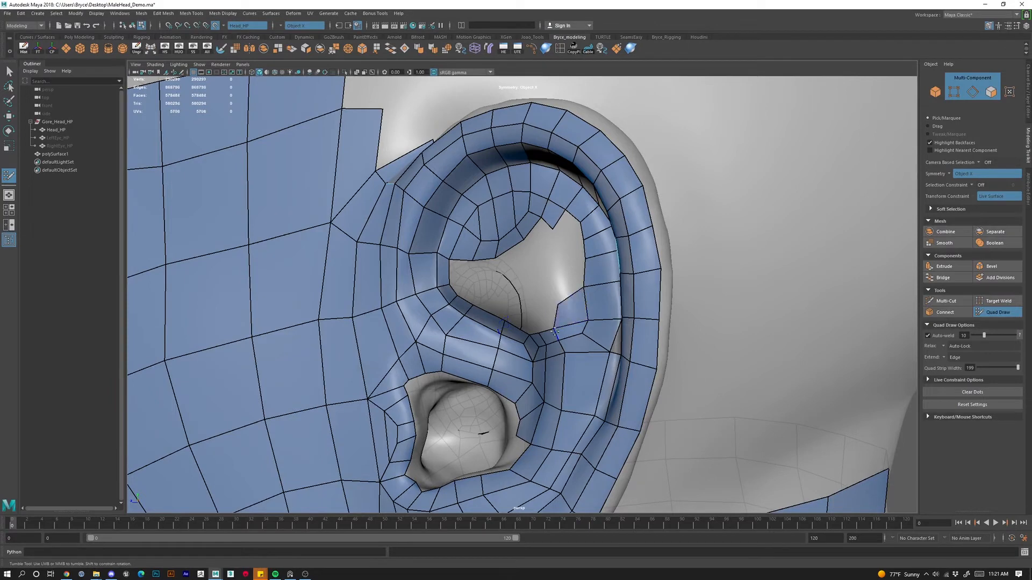
shift+click(565, 323)
drag(571, 360, 568, 355)
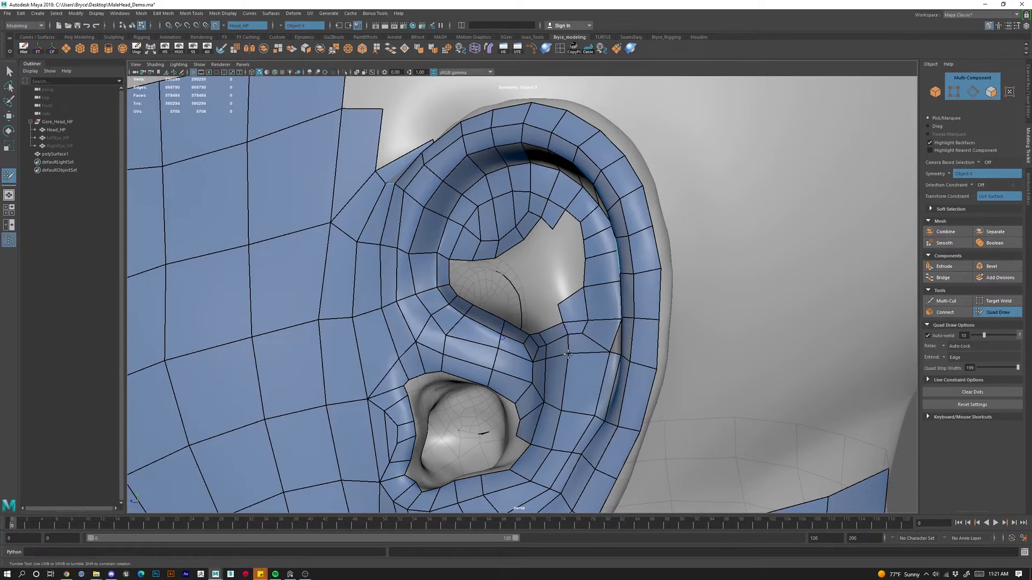
Fill the remaining quads of the row along the back edge between its two ends, and adjust their inner vertices.
click(563, 263)
shift+click(566, 262)
drag(565, 261, 556, 263)
click(561, 246)
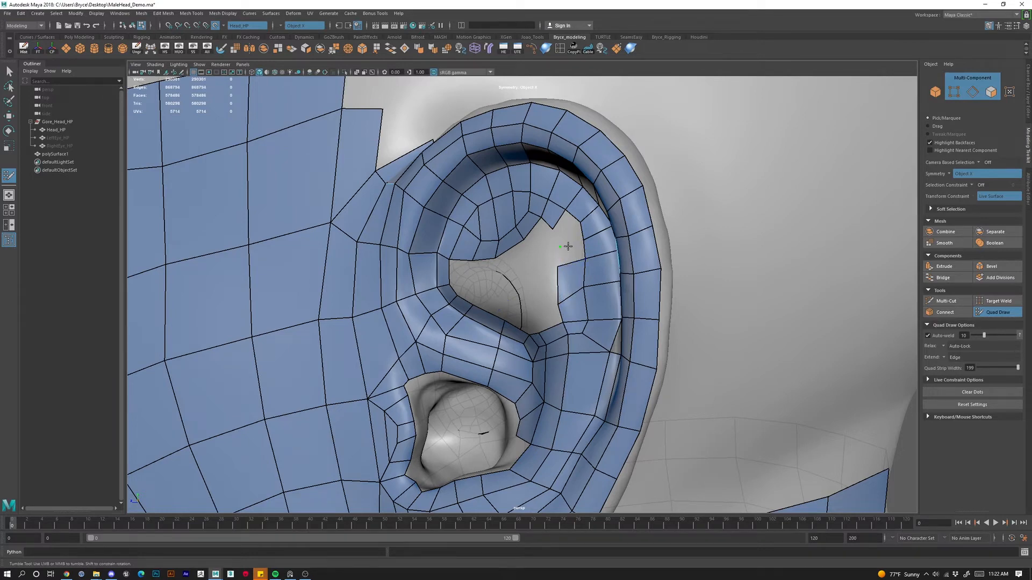
shift+click(564, 235)
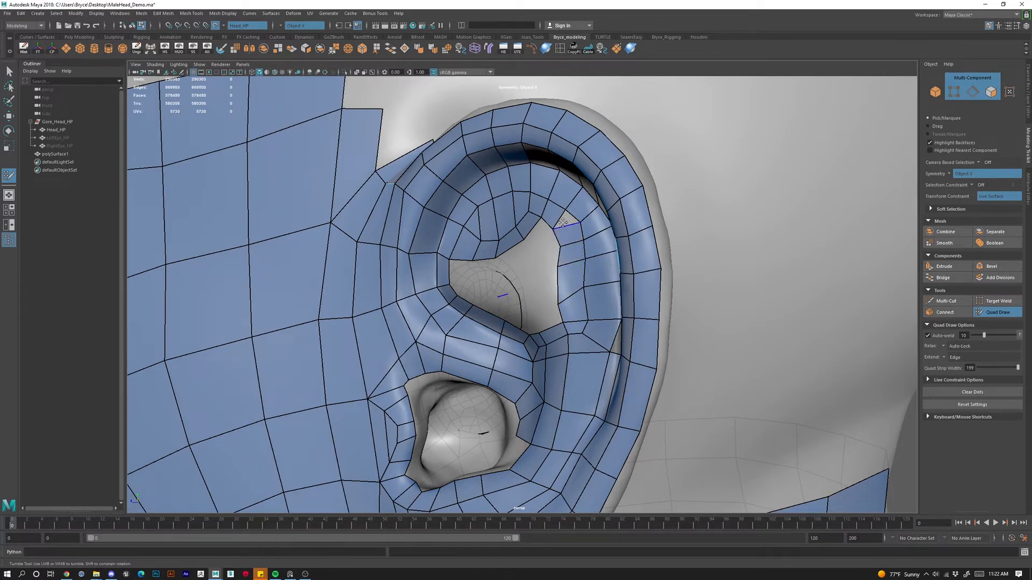
drag(567, 220, 565, 239)
shift+click(566, 219)
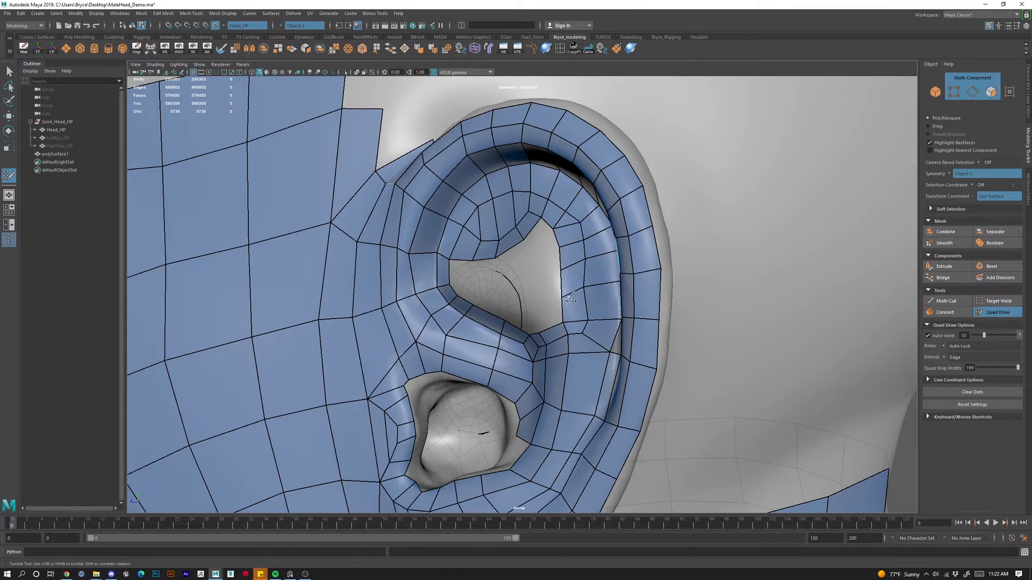
Add two stacked quads at the front end of the opening below the filled pocket, and adjust their lower corner.
alt+drag(579, 272, 606, 306)
alt+drag(471, 274, 476, 274)
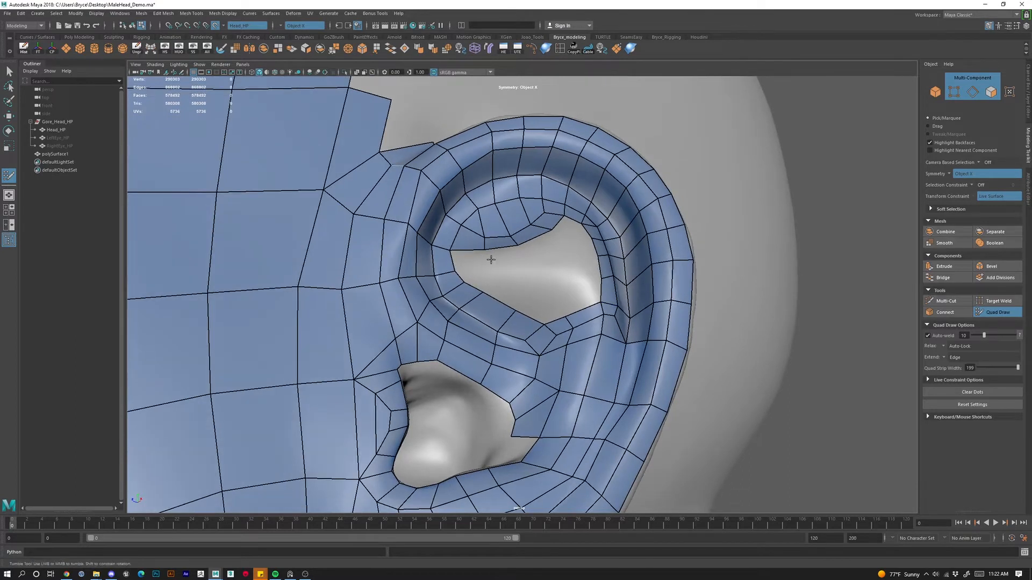
click(491, 259)
shift+click(491, 259)
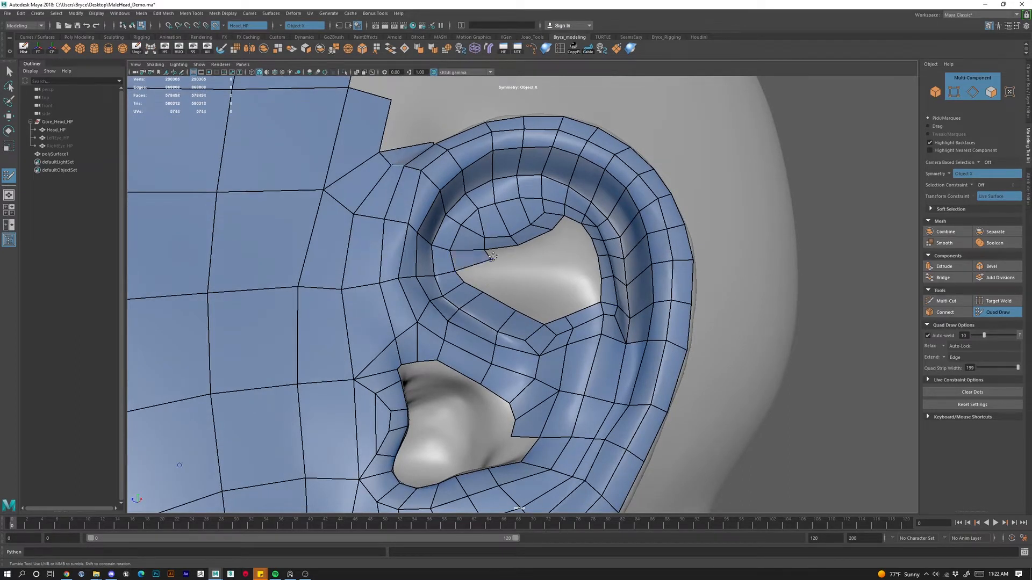
click(501, 276)
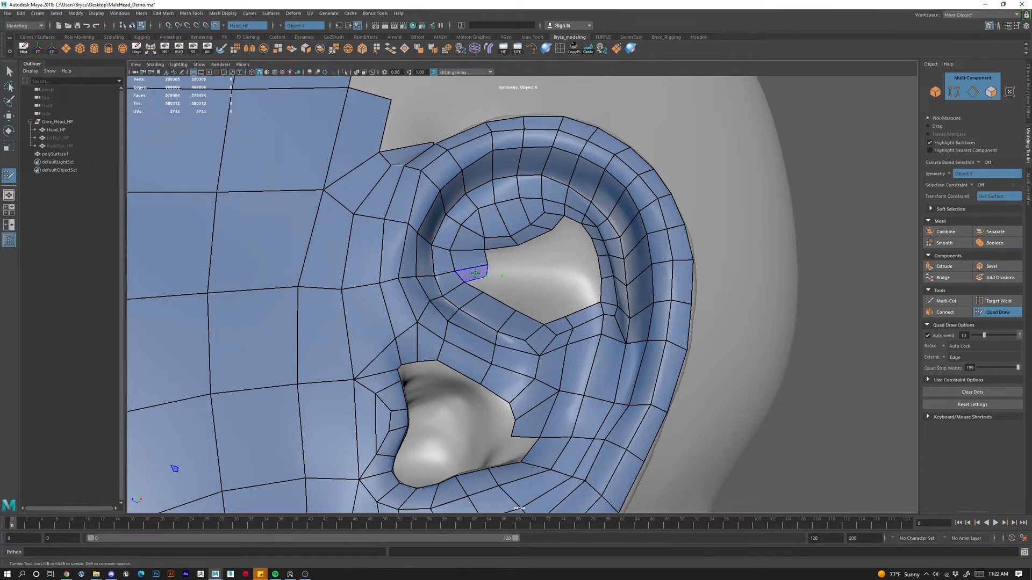
shift+click(501, 277)
drag(486, 280, 491, 282)
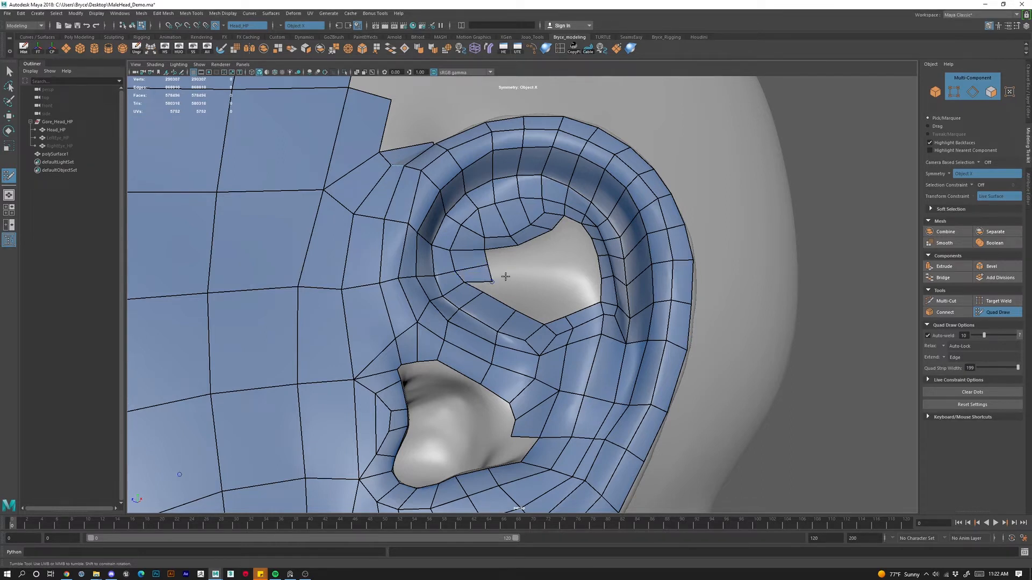
Extend the two front quads by another pair toward the middle of the opening, replacing the misplaced dot and evenly spacing their end vertices.
click(540, 267)
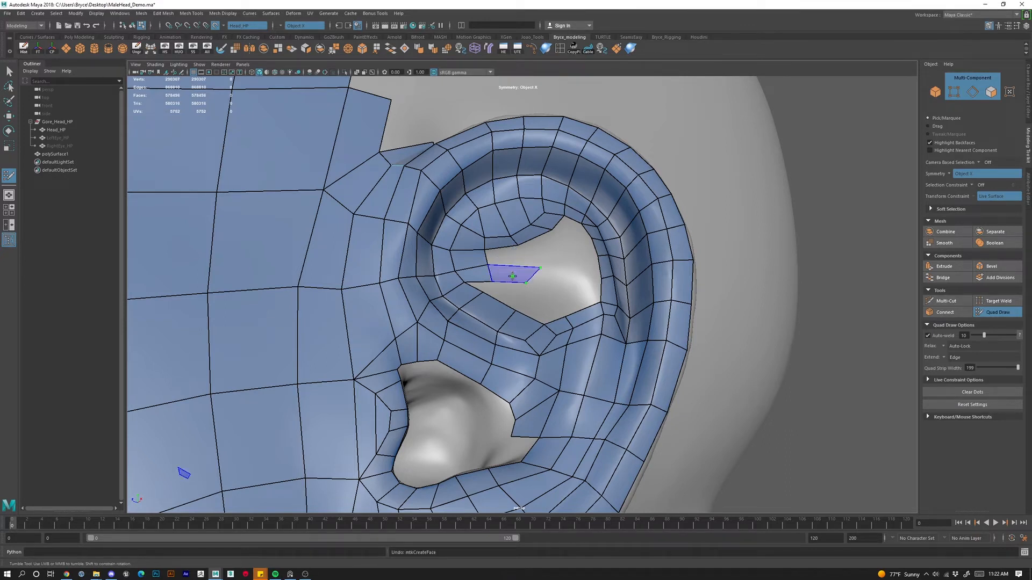
shift+click(535, 269)
ctrl+shift+click(524, 271)
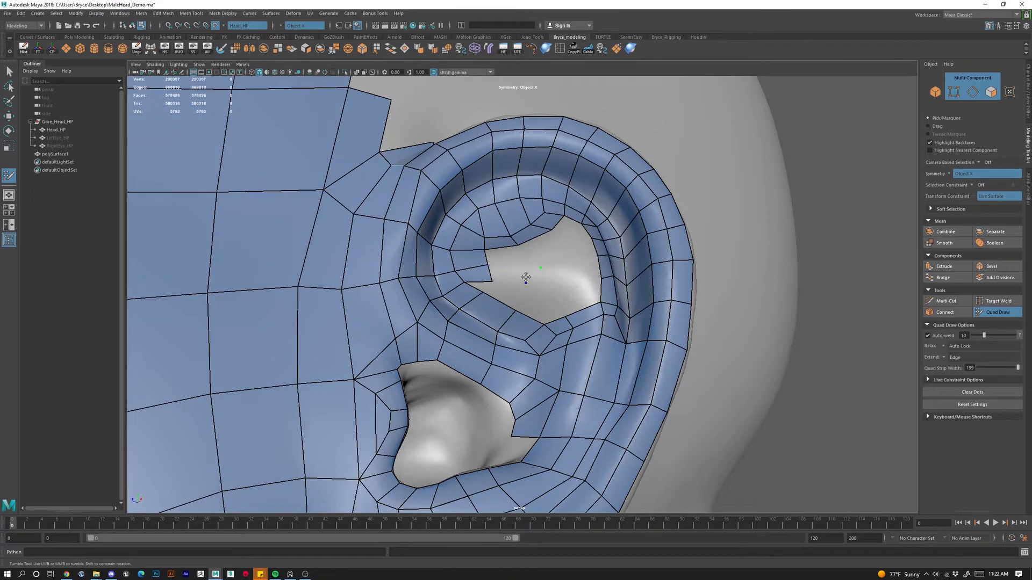
scroll(538, 301, up, 4)
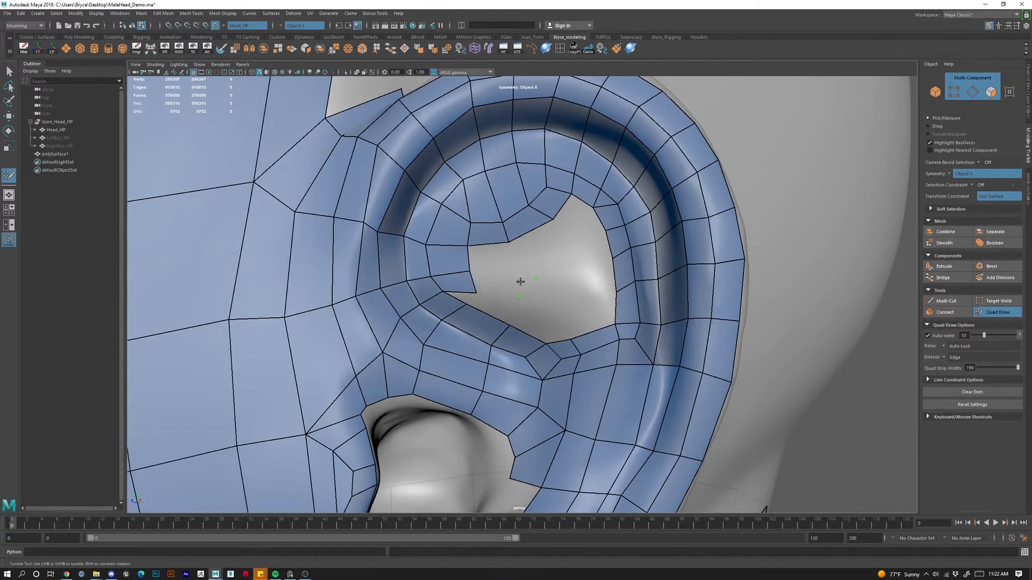
click(518, 280)
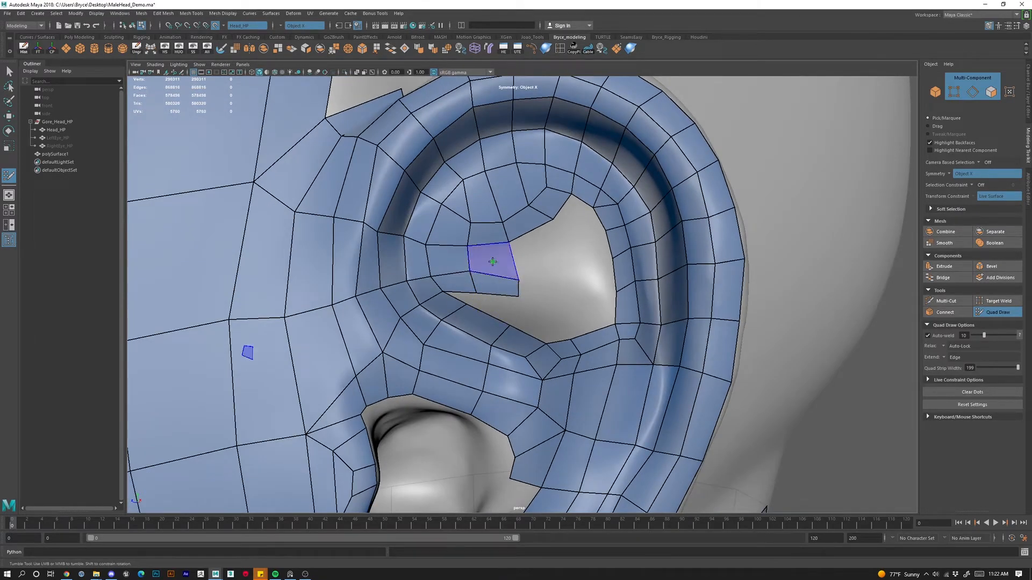
shift+click(524, 283)
shift+click(512, 268)
drag(519, 280, 518, 276)
Add a quad at the opening's lower back corner and bridge it to the front strip with a curved row of quads.
alt+drag(564, 332, 562, 322)
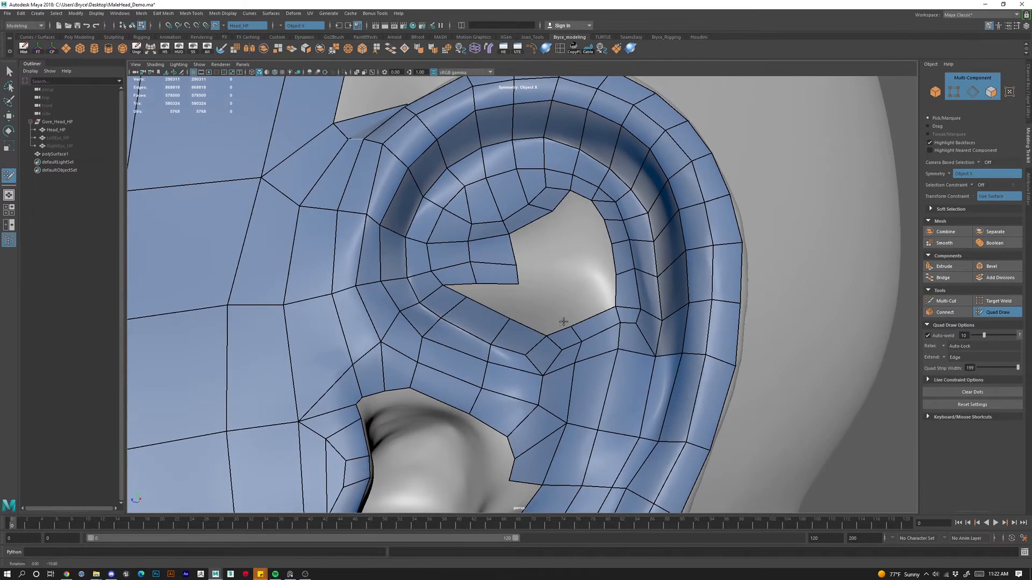
click(587, 289)
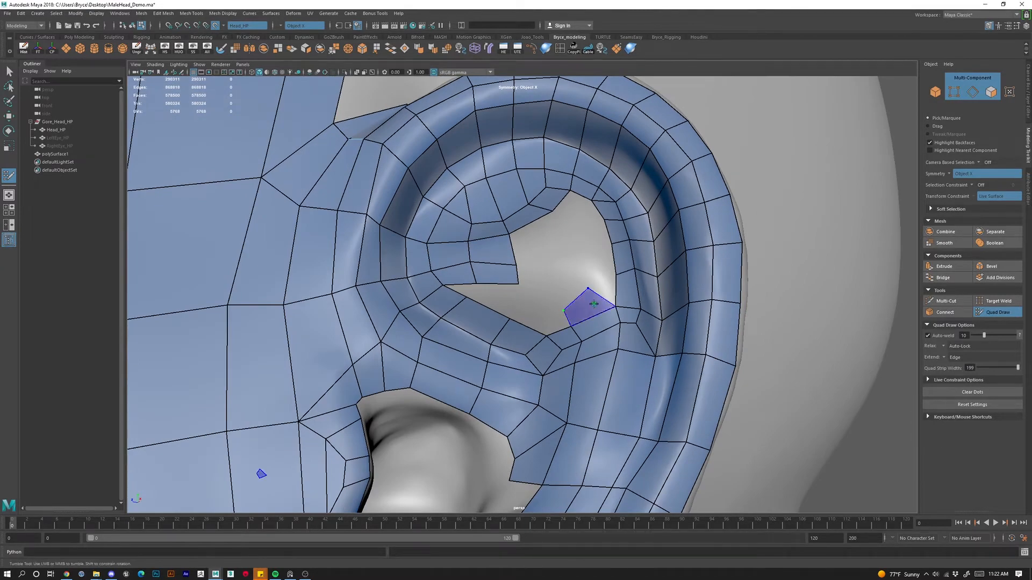
click(539, 290)
click(552, 269)
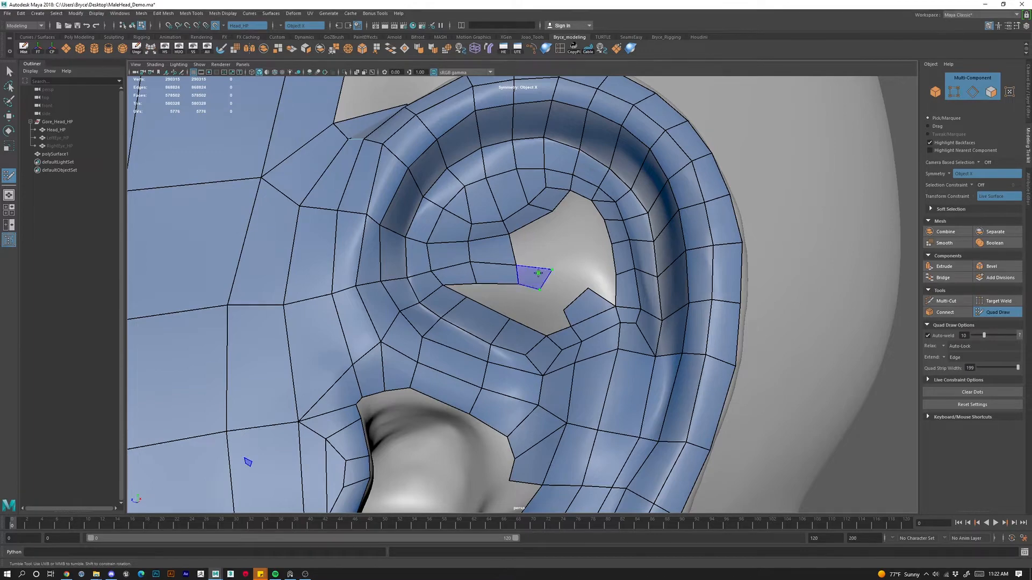
shift+click(570, 288)
shift+click(570, 288)
shift+click(572, 293)
alt+drag(572, 292, 550, 335)
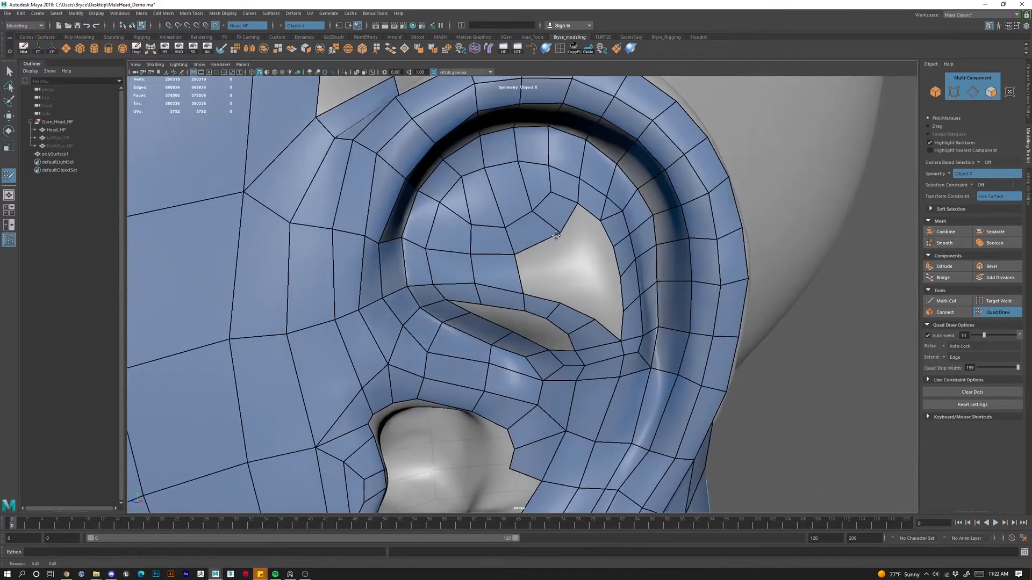
Add quads at the upper back corner of the remaining opening and pull their inner vertex up to tidy the corner.
alt+drag(557, 235, 552, 236)
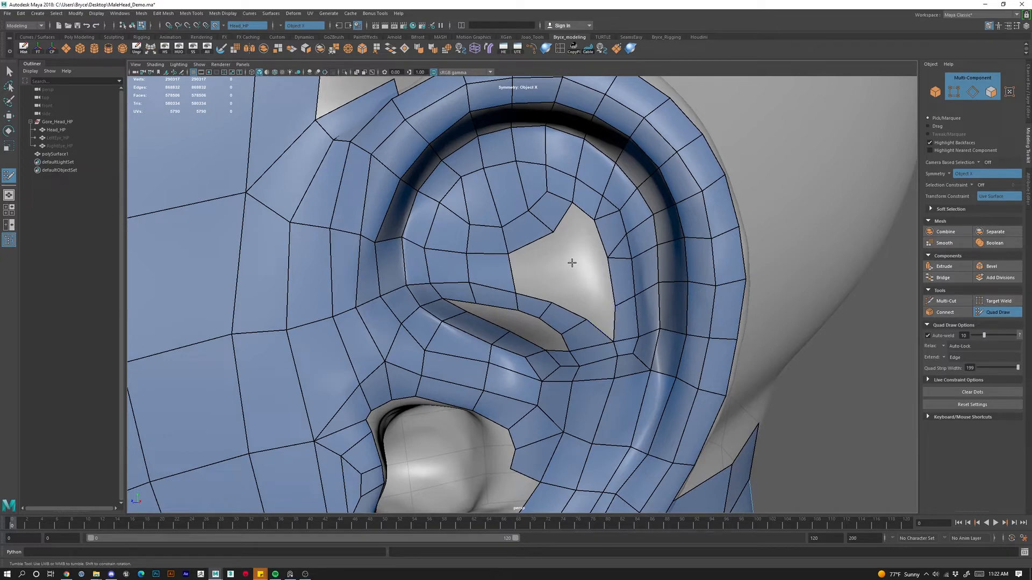
click(583, 246)
shift+click(586, 249)
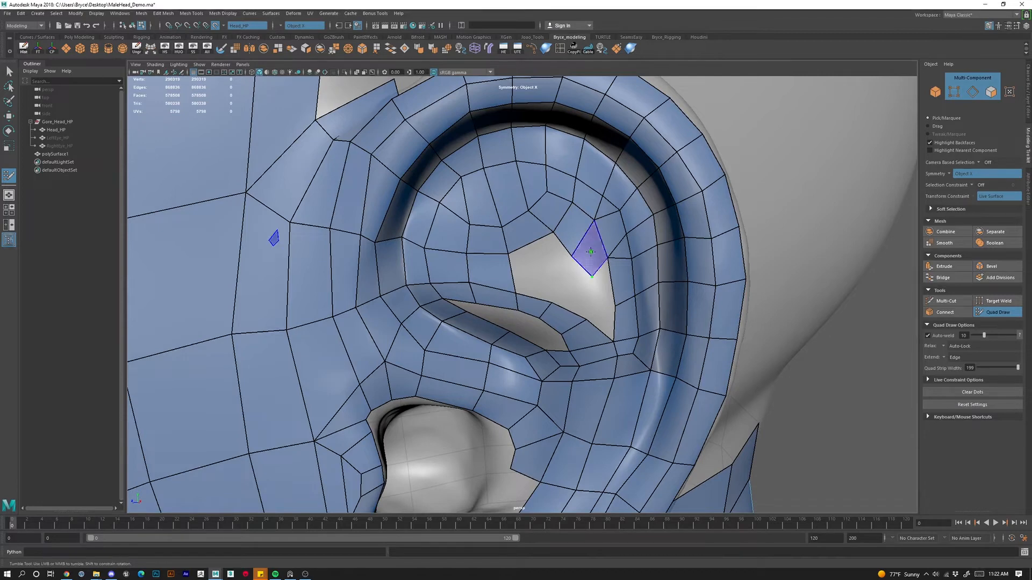
shift+click(591, 266)
drag(575, 264, 573, 249)
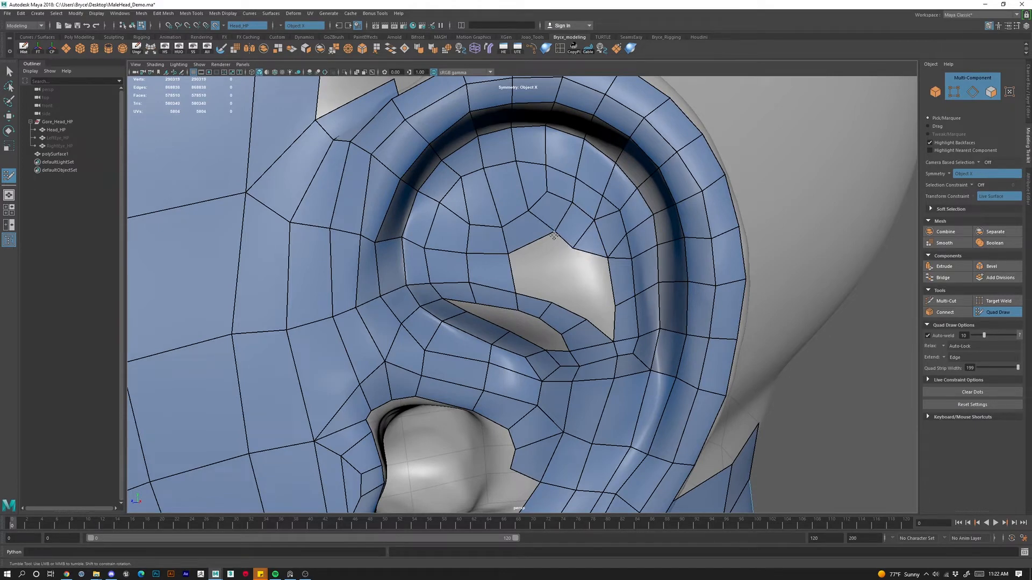
Continue the quads down the back edge to the curved row, redo the lowest quad with its outer vertex moved up, and smooth the inner edge.
shift+click(596, 273)
mouse_move(592, 295)
mouse_down()
mouse_move(550, 340)
mouse_move(611, 316)
mouse_up()
shift+click(587, 305)
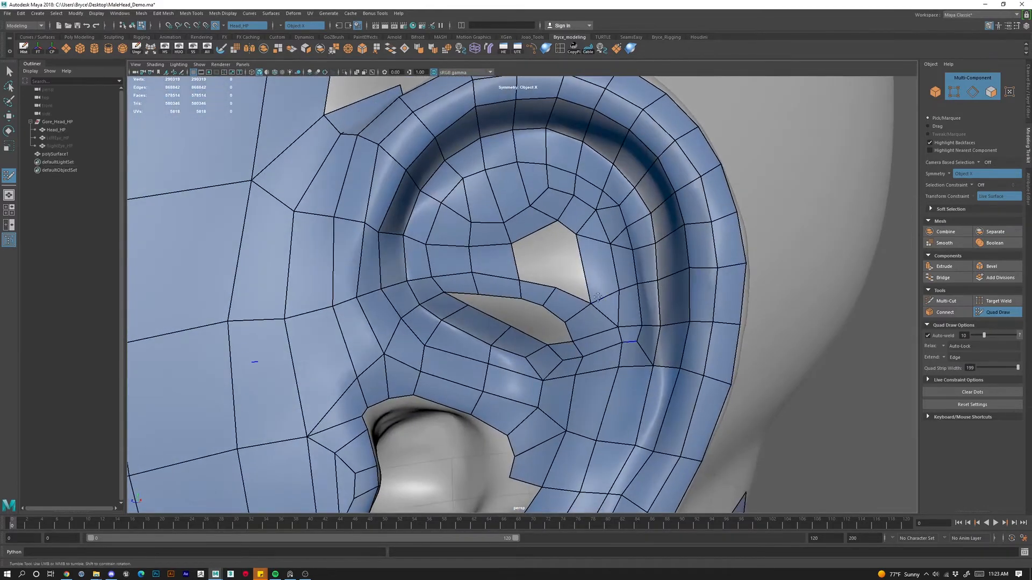
key(ctrl+z)
key(ctrl+z)
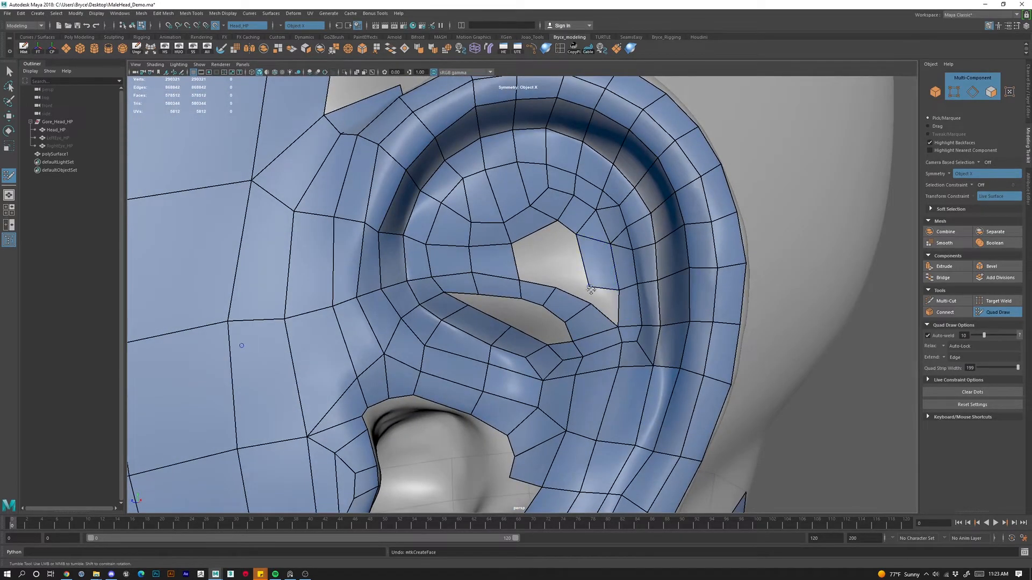
mouse_move(618, 294)
mouse_down()
mouse_move(619, 267)
mouse_move(621, 275)
mouse_up()
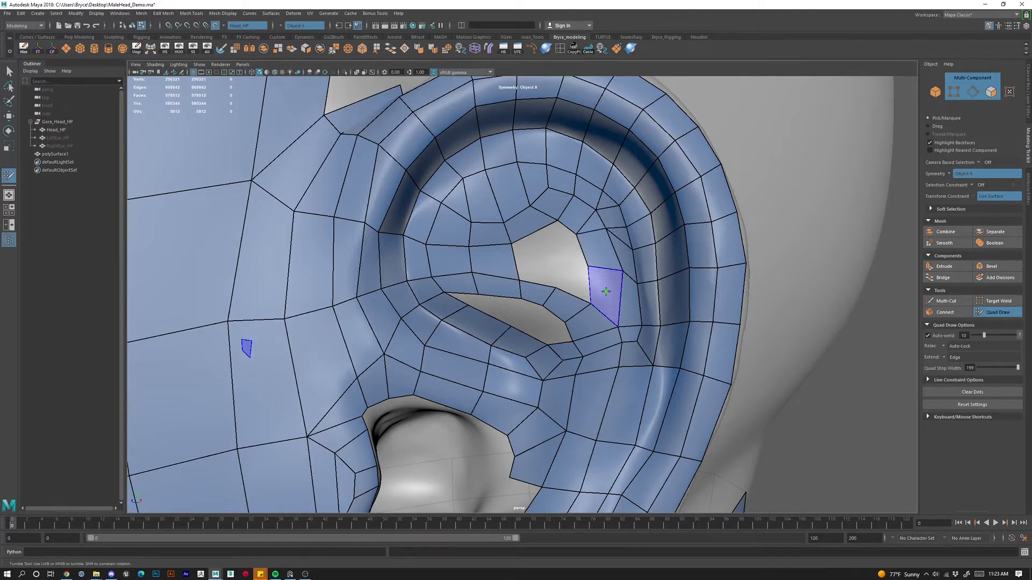
shift+click(601, 293)
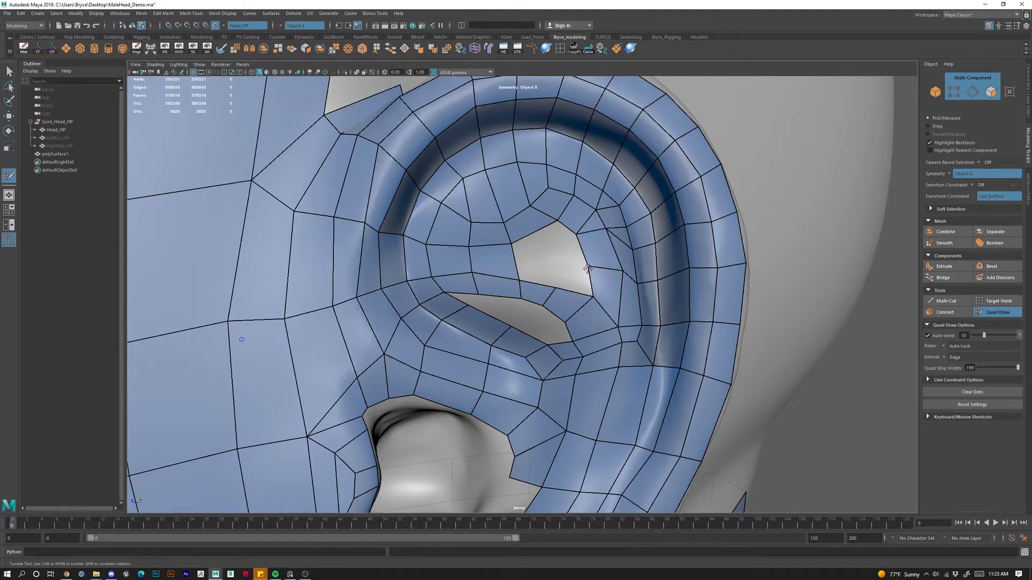
mouse_move(588, 268)
mouse_down()
mouse_move(597, 268)
mouse_move(578, 285)
mouse_up()
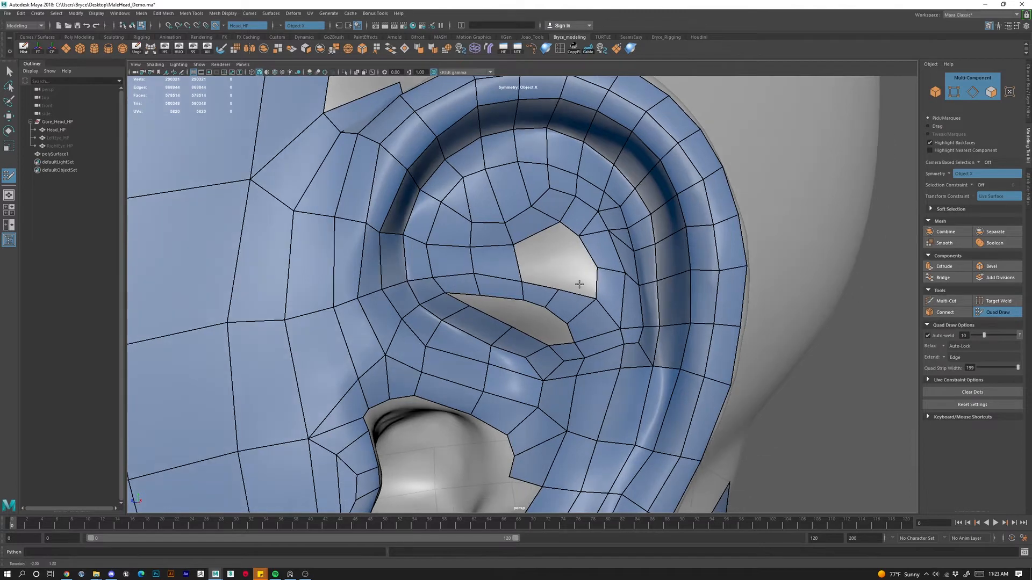
Fill quads across the middle gap between the front strip and the back row, and undo the last added faces.
shift+click(540, 262)
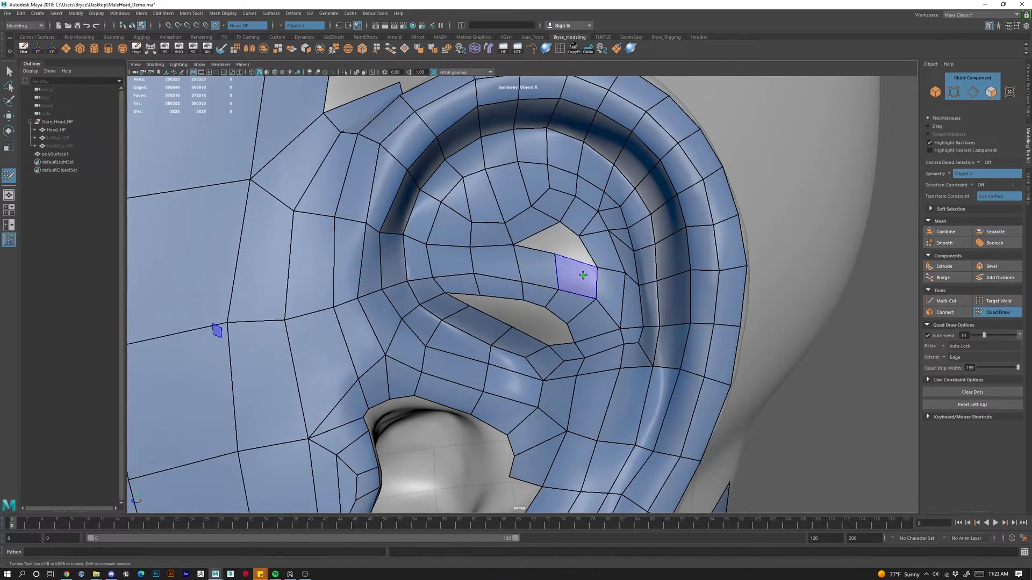
shift+click(583, 274)
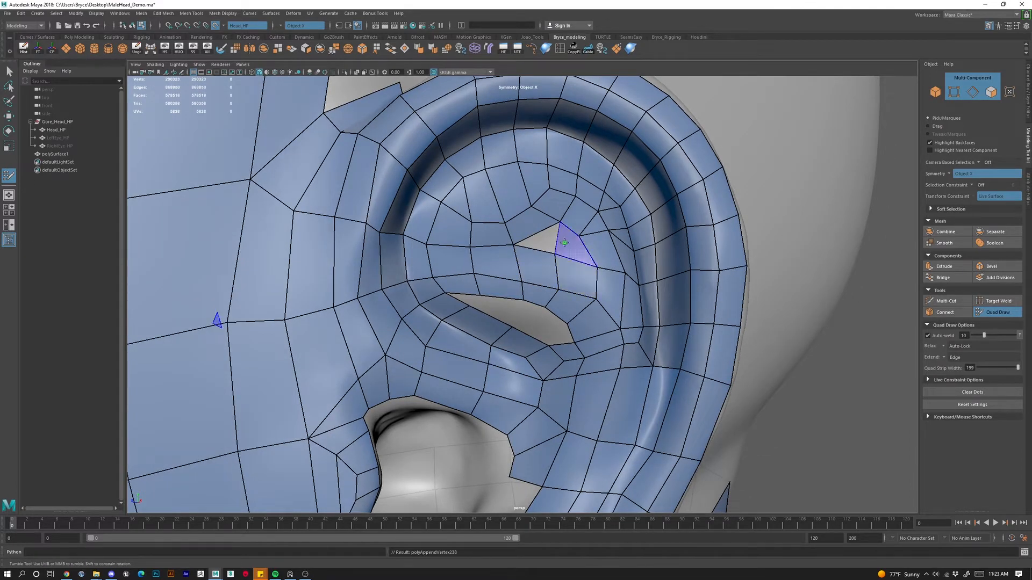
shift+click(564, 242)
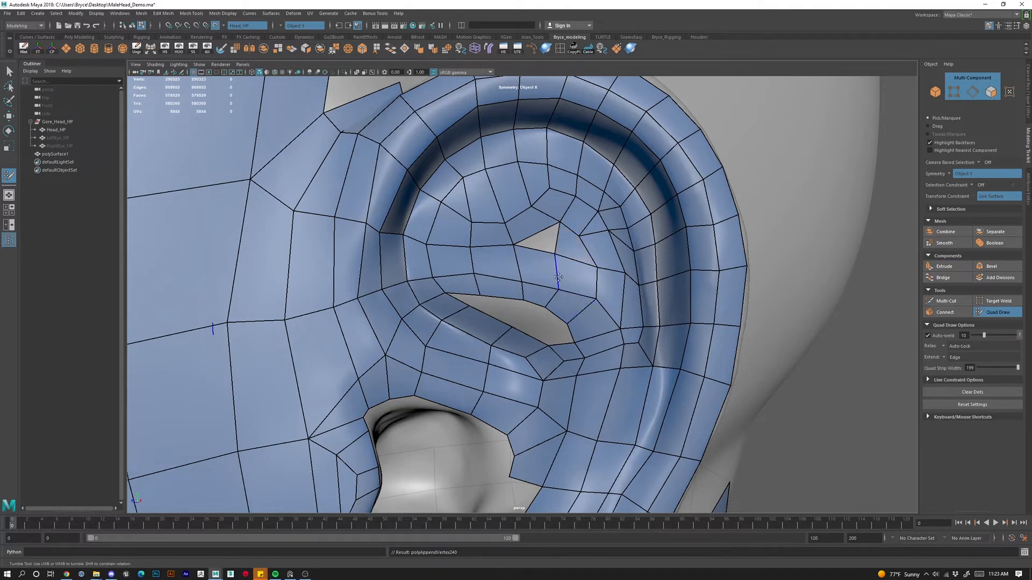
key(ctrl+z)
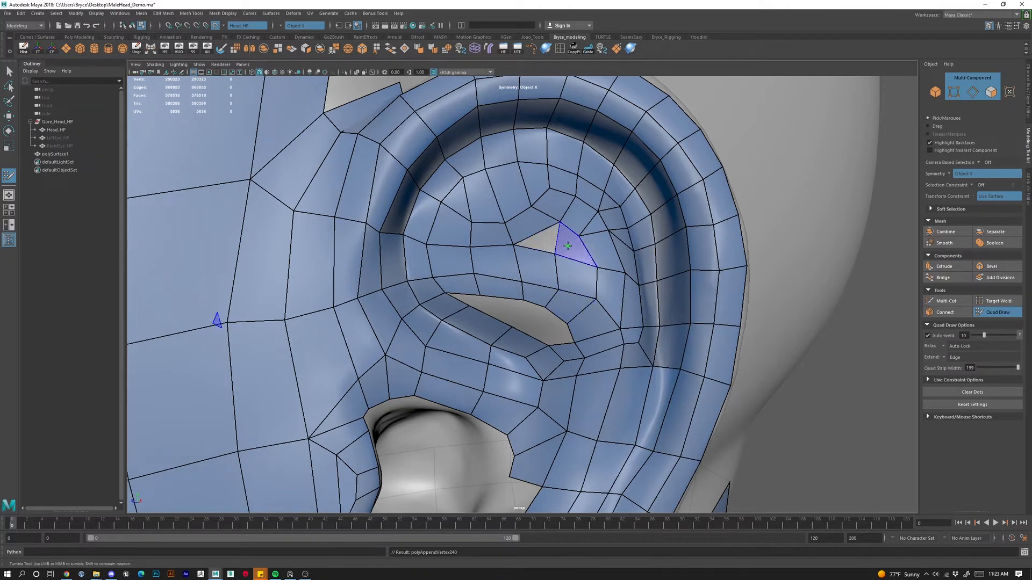
key(ctrl+z)
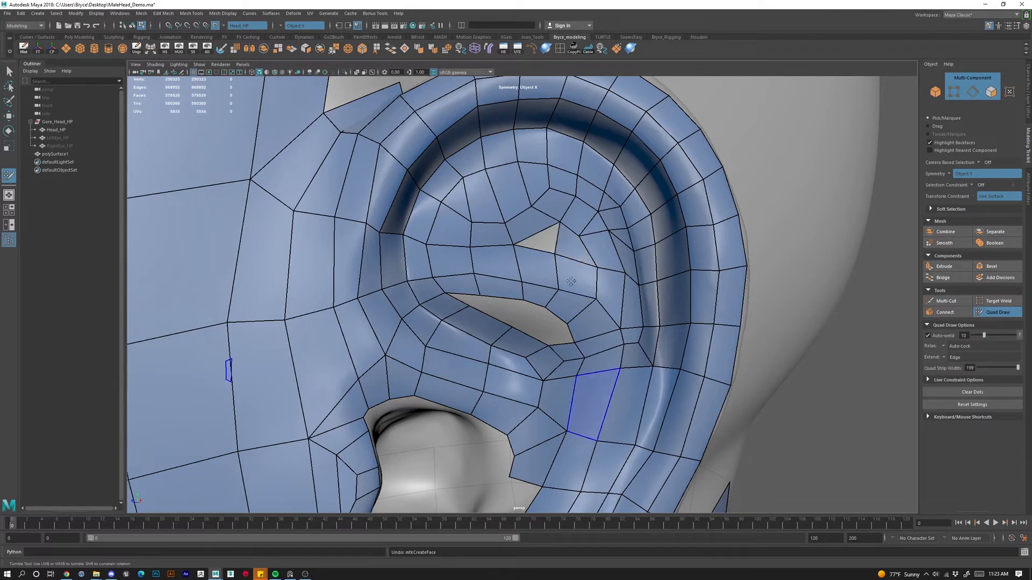
Fill the last small gap in the middle of the upper inner ear.
shift+click(559, 244)
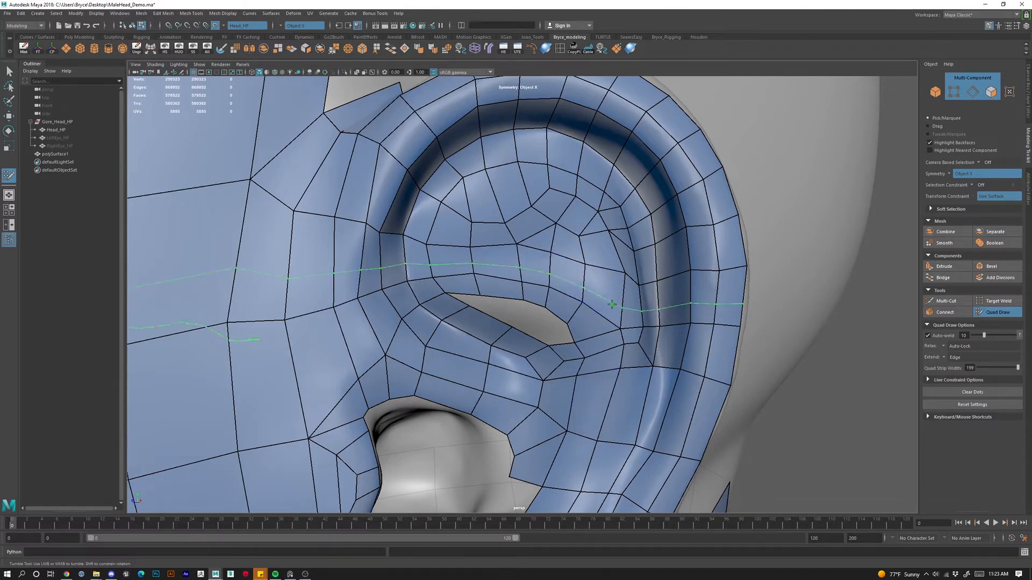
alt+drag(625, 275, 640, 376)
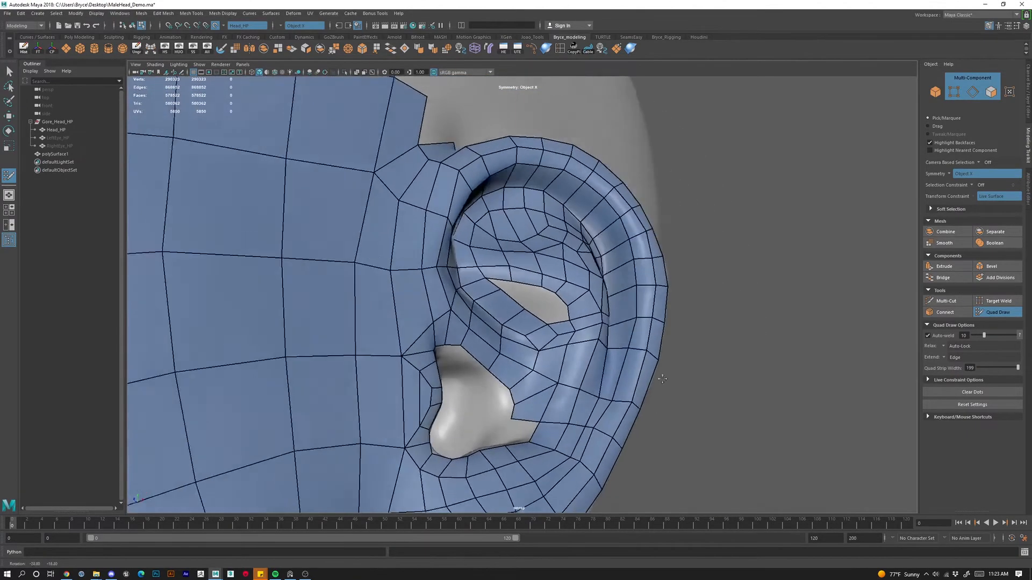
alt+right_drag(640, 377, 591, 373)
alt+drag(602, 384, 570, 415)
alt+right_drag(570, 415, 524, 419)
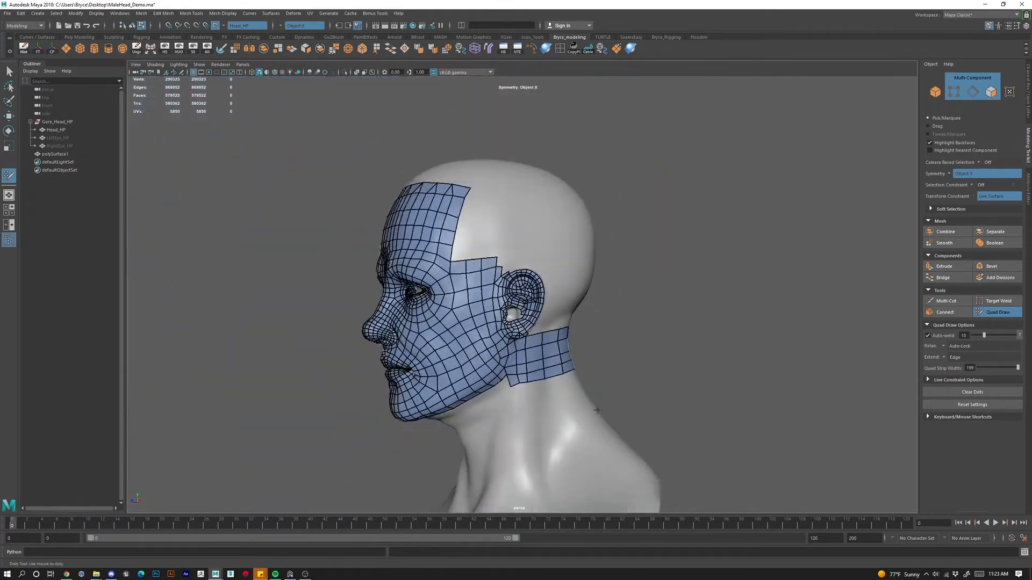
alt+drag(523, 419, 553, 403)
alt+right_drag(554, 403, 596, 395)
alt+drag(596, 395, 554, 383)
alt+right_drag(554, 384, 561, 337)
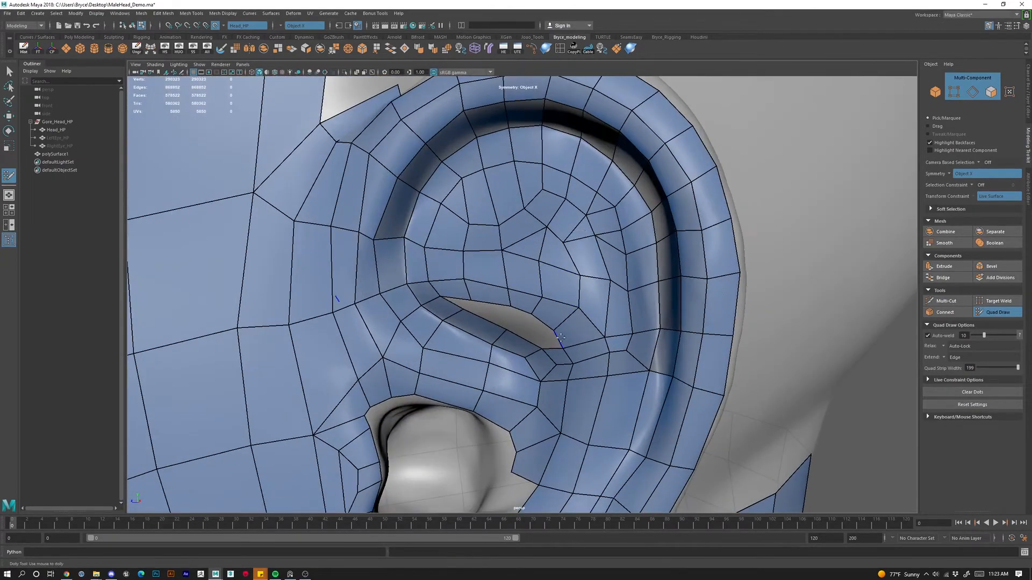
alt+drag(564, 269, 569, 284)
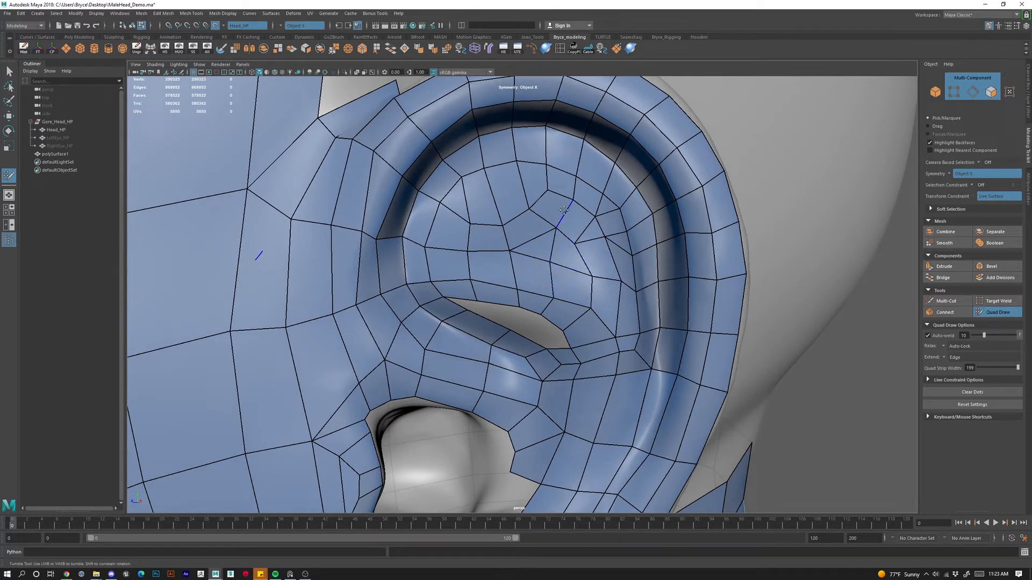
Fill the slit-shaped opening above the ear canal with faces, working from its middle to the back and closing the front corner.
alt+drag(522, 374, 495, 309)
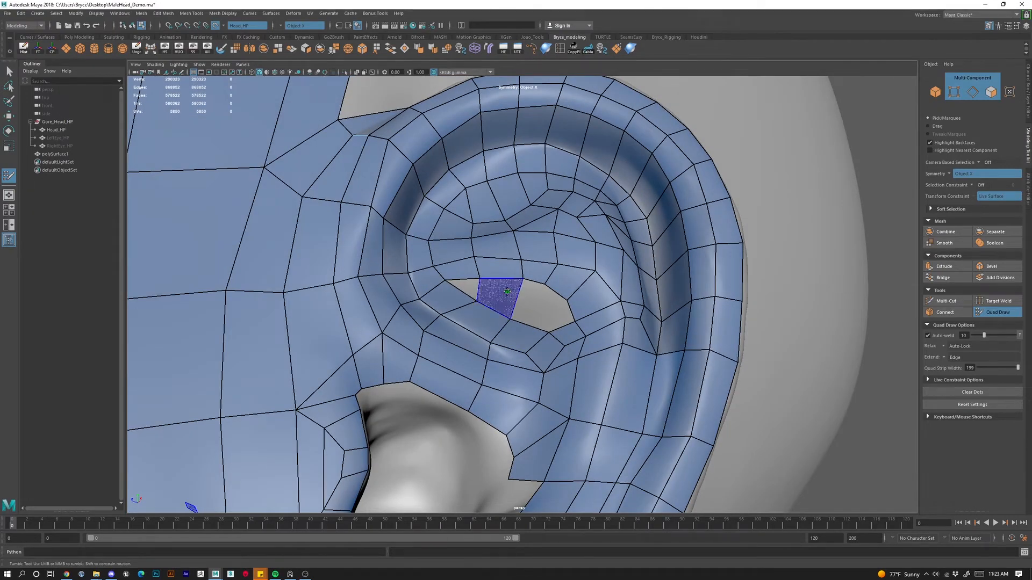
shift+click(500, 295)
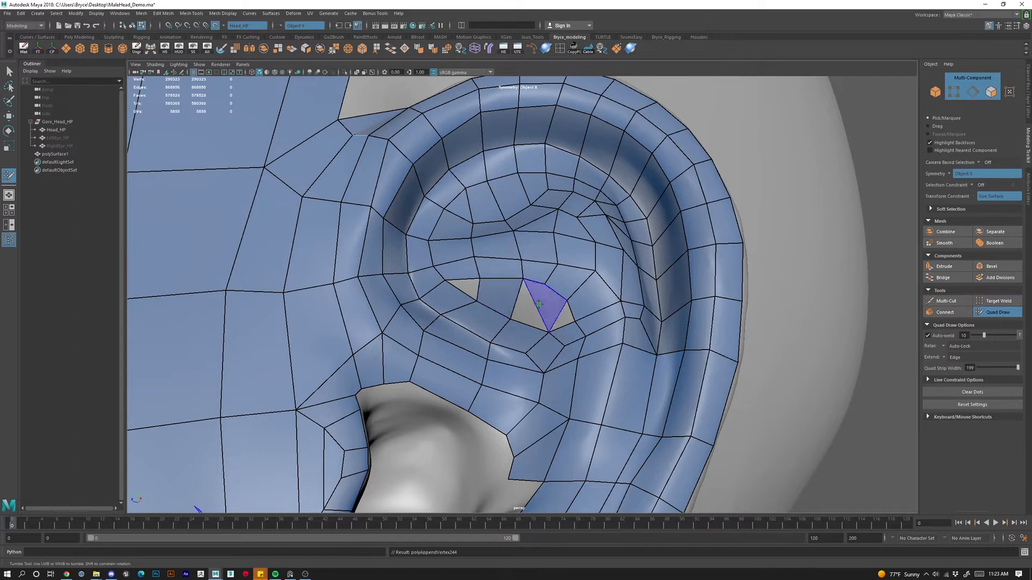
shift+click(532, 307)
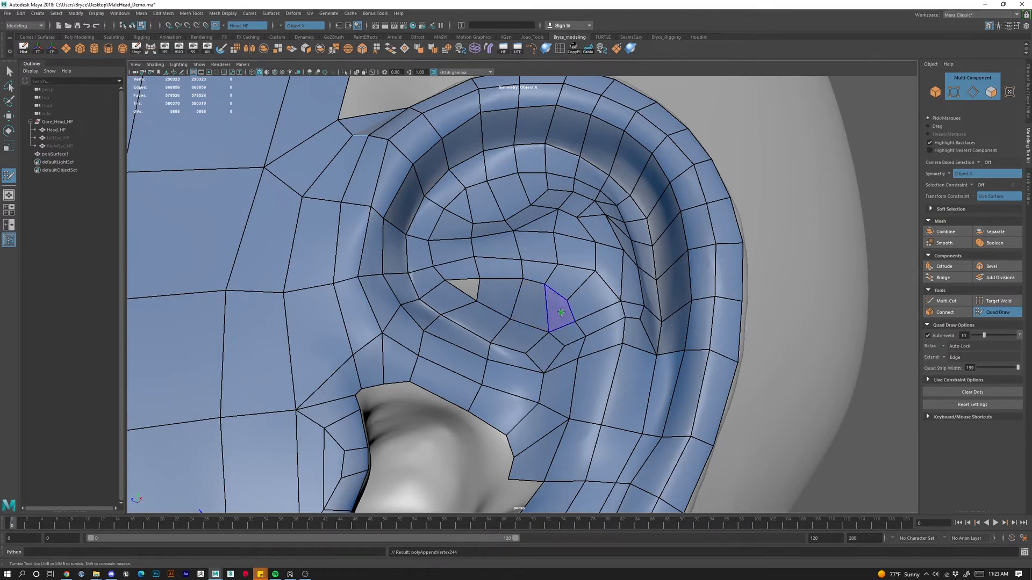
shift+click(557, 306)
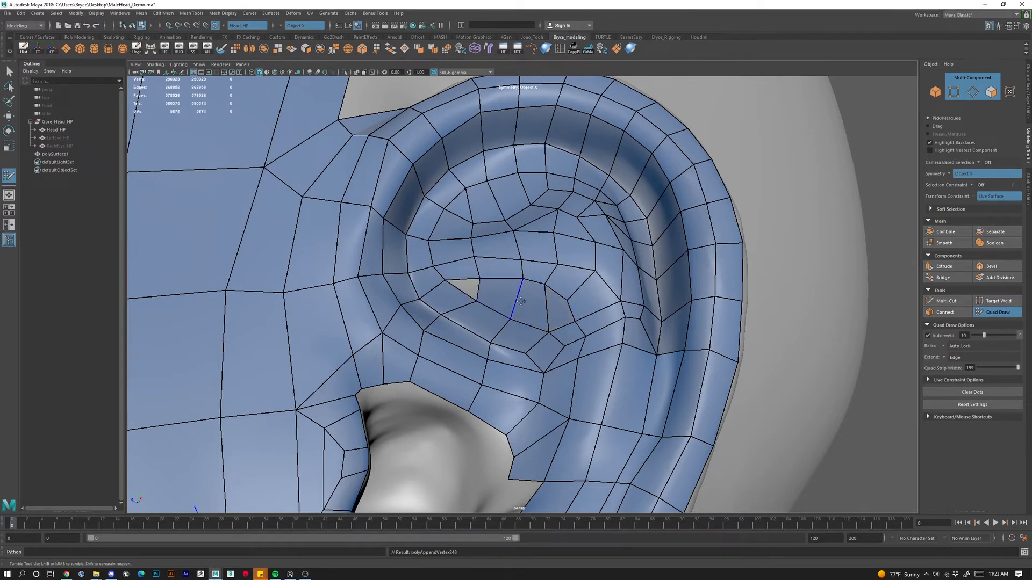
shift+click(468, 286)
Examine the retopologized ear from several angles and its fit with the face and neck meshes.
alt+right_drag(588, 438, 577, 382)
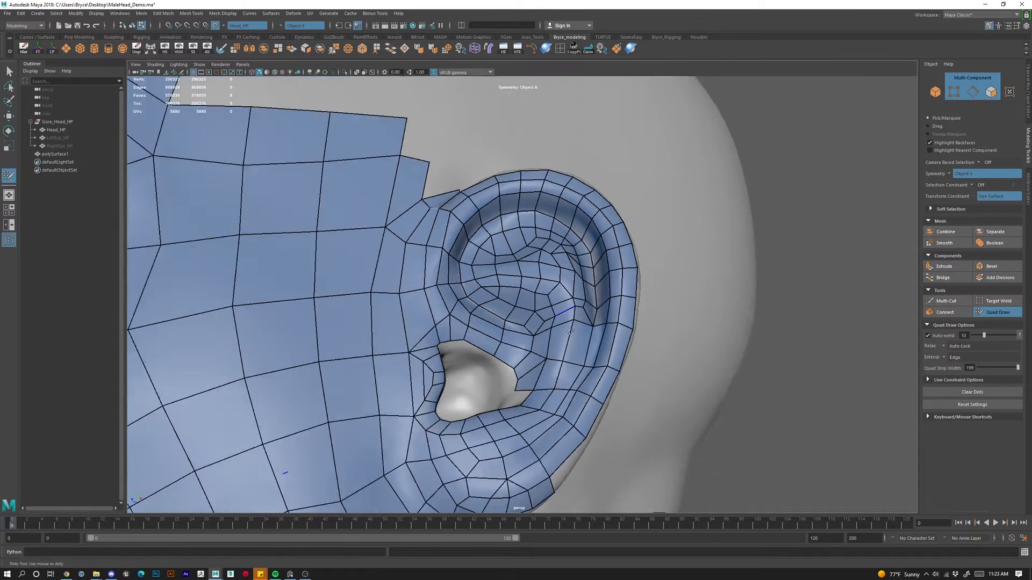
alt+drag(577, 381, 600, 378)
alt+middle_drag(600, 379, 708, 213)
alt+right_drag(708, 213, 707, 281)
alt+drag(707, 282, 714, 289)
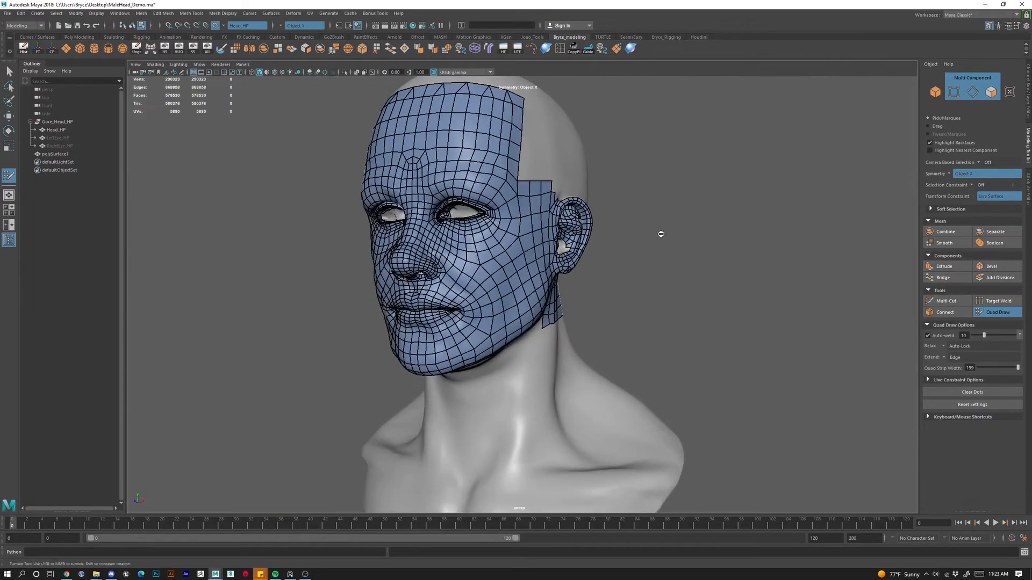
alt+right_drag(661, 234, 676, 246)
alt+middle_drag(707, 229, 615, 394)
alt+drag(672, 399, 597, 390)
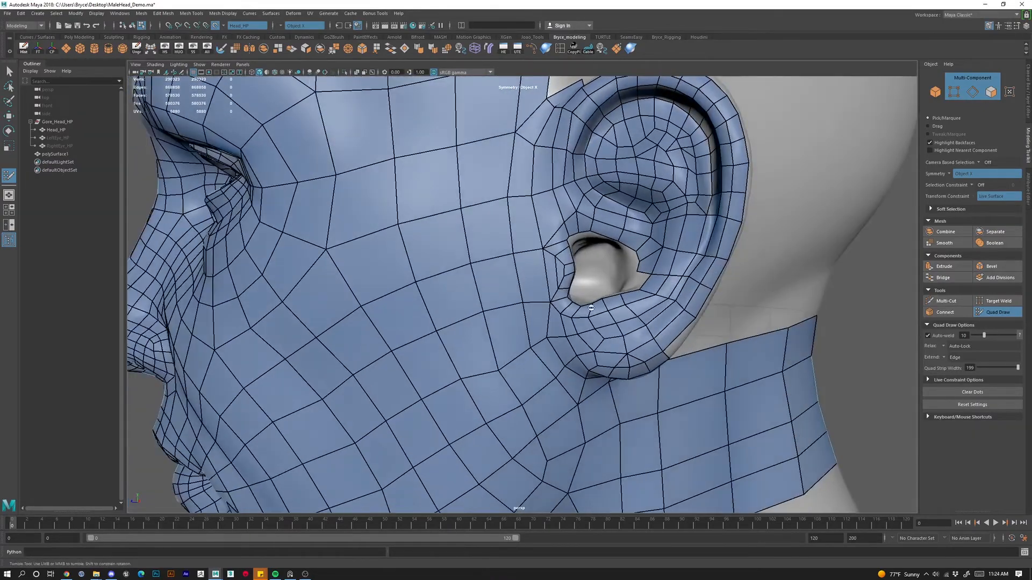
Add a quad at the lower back corner of the ear canal opening.
alt+middle_drag(625, 285, 616, 309)
alt+right_drag(615, 309, 639, 318)
alt+drag(639, 318, 638, 364)
alt+middle_drag(637, 364, 569, 342)
alt+right_drag(570, 342, 615, 340)
mouse_move(615, 341)
alt+mouse_down()
mouse_move(636, 345)
mouse_move(626, 336)
alt+mouse_up()
click(626, 337)
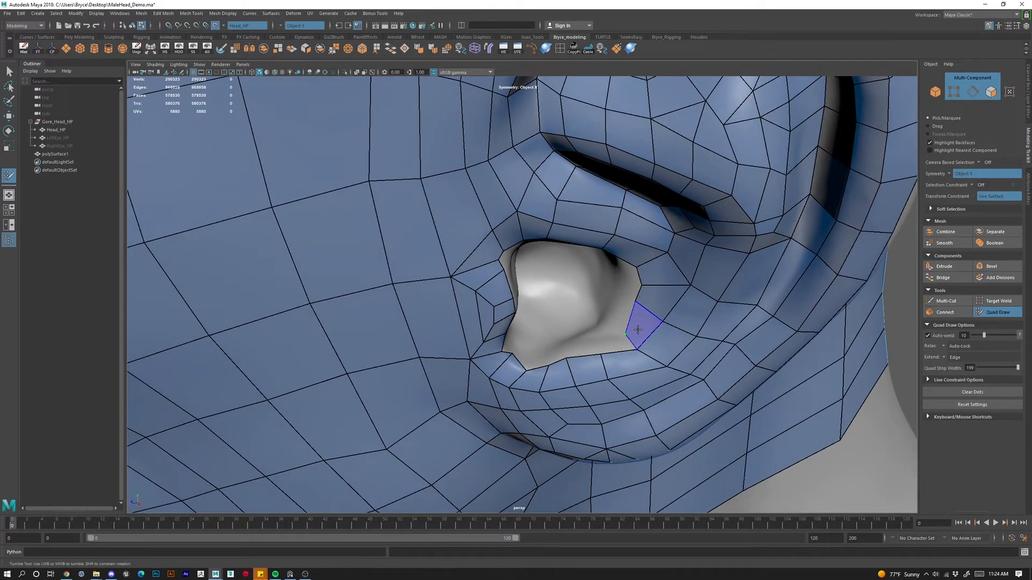
shift+click(638, 329)
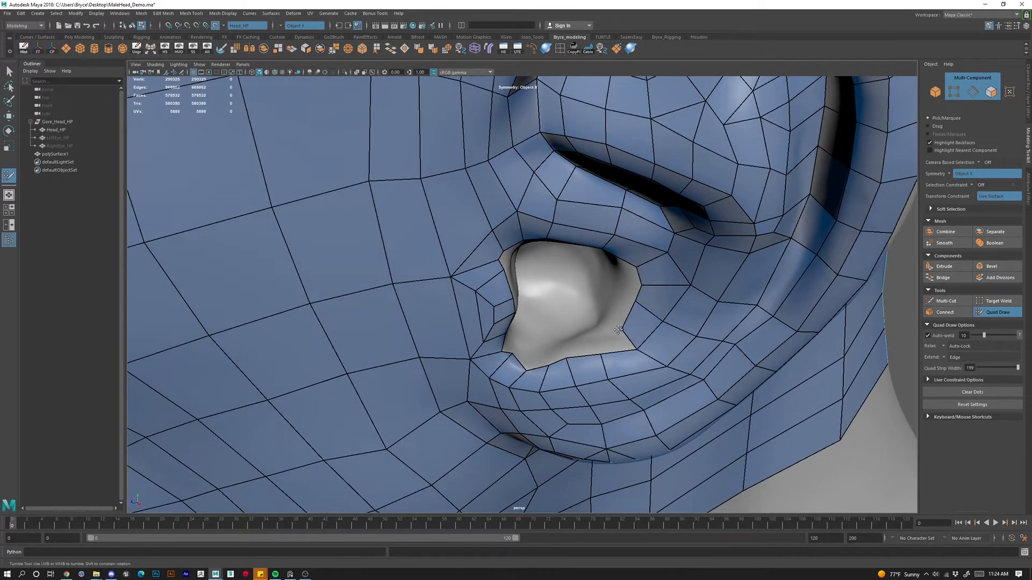
Continue the row of quads forward along the lower edge of the ear canal opening to its front corner.
alt+drag(623, 325, 586, 348)
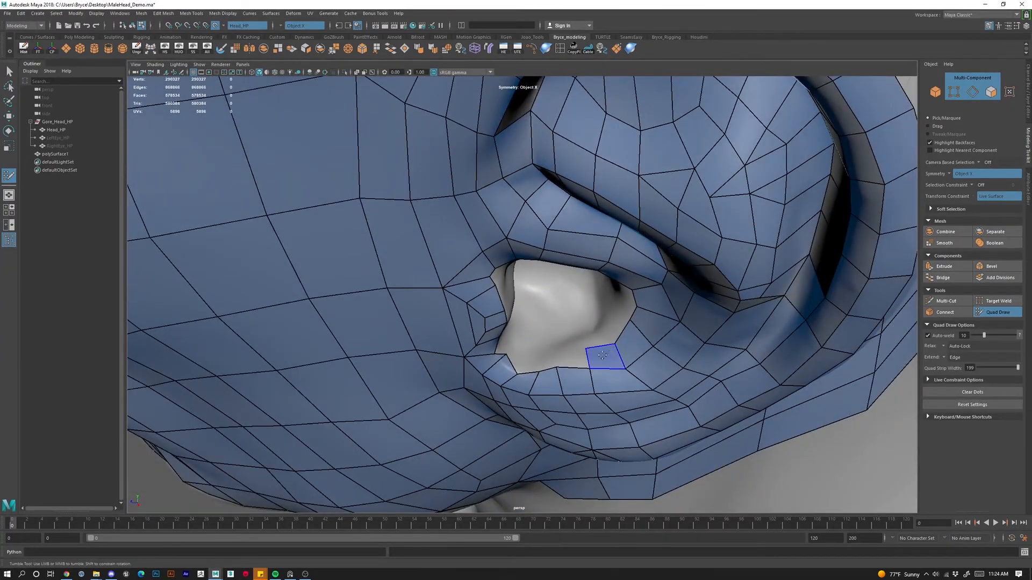
shift+click(602, 354)
shift+click(564, 352)
shift+click(537, 355)
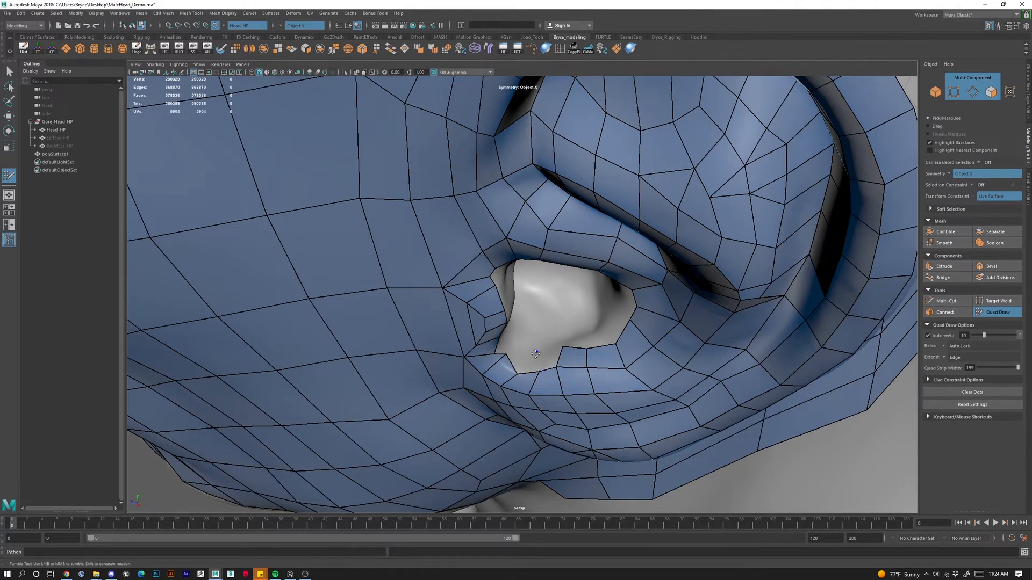
alt+drag(540, 349, 519, 364)
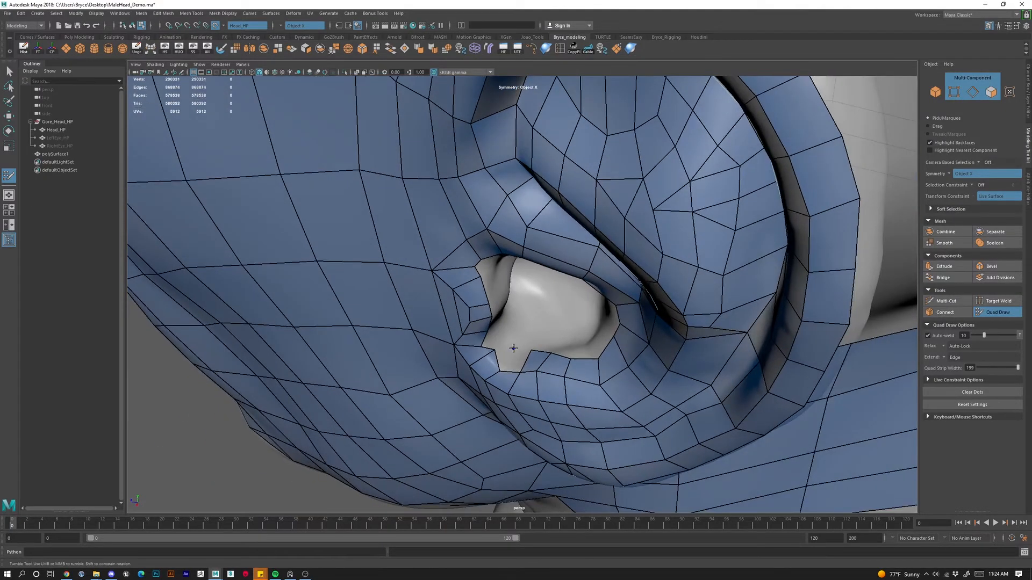
click(514, 349)
shift+click(515, 360)
shift+click(515, 360)
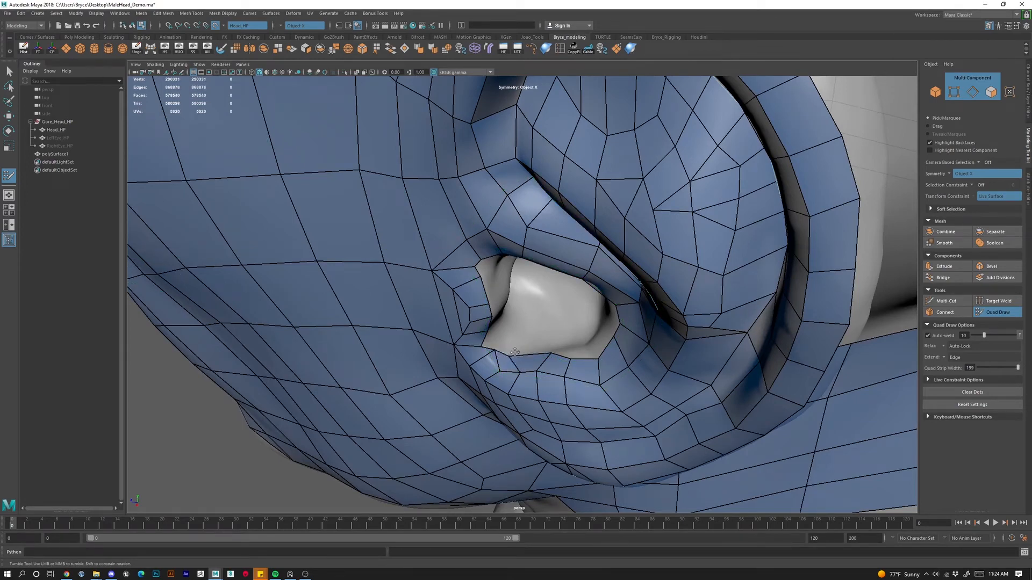
Delete the frontmost face of the lower row and rebuild the corner with two quads turning toward the front edge.
mouse_move(535, 348)
alt+mouse_down()
mouse_move(613, 351)
mouse_move(549, 376)
alt+mouse_up()
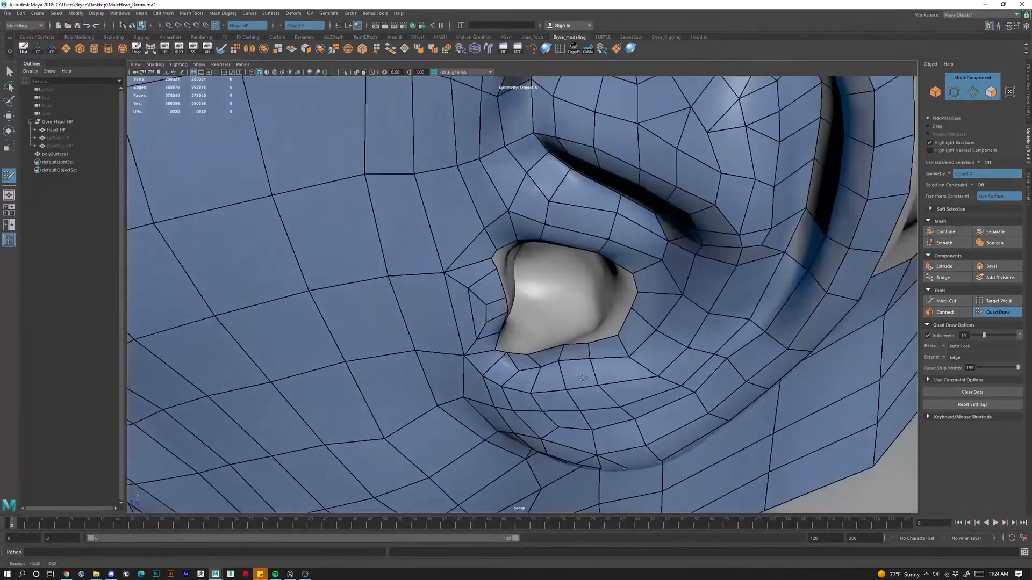
mouse_move(549, 376)
alt+right_down()
mouse_move(527, 371)
mouse_move(558, 369)
alt+right_up()
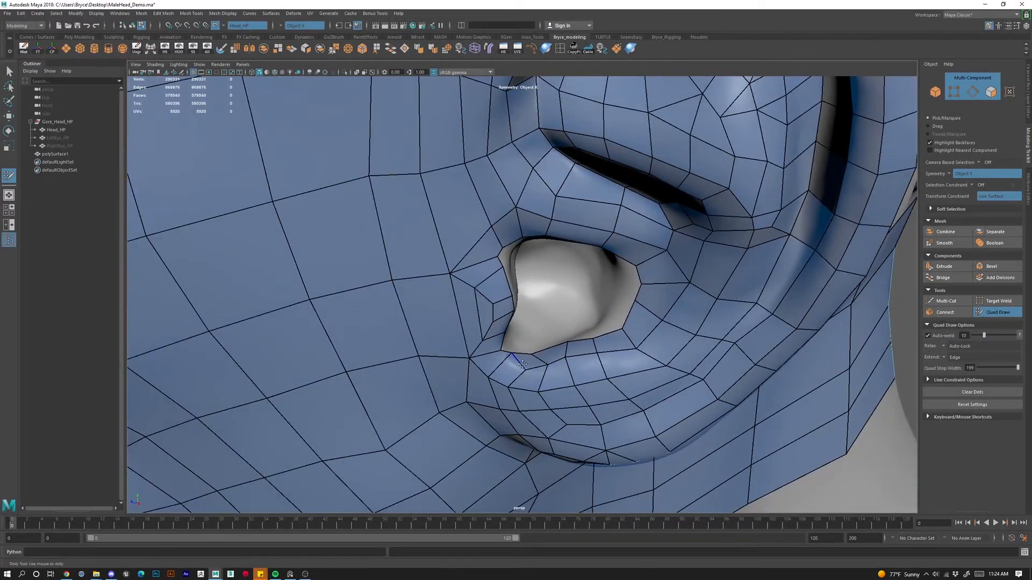
ctrl+shift+click(551, 383)
alt+drag(551, 383, 476, 363)
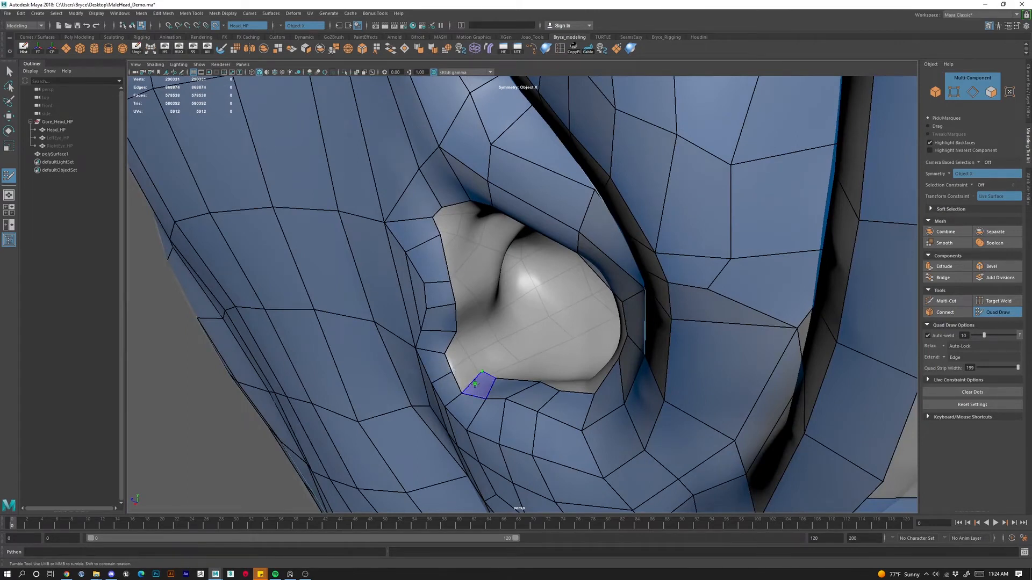
shift+click(481, 353)
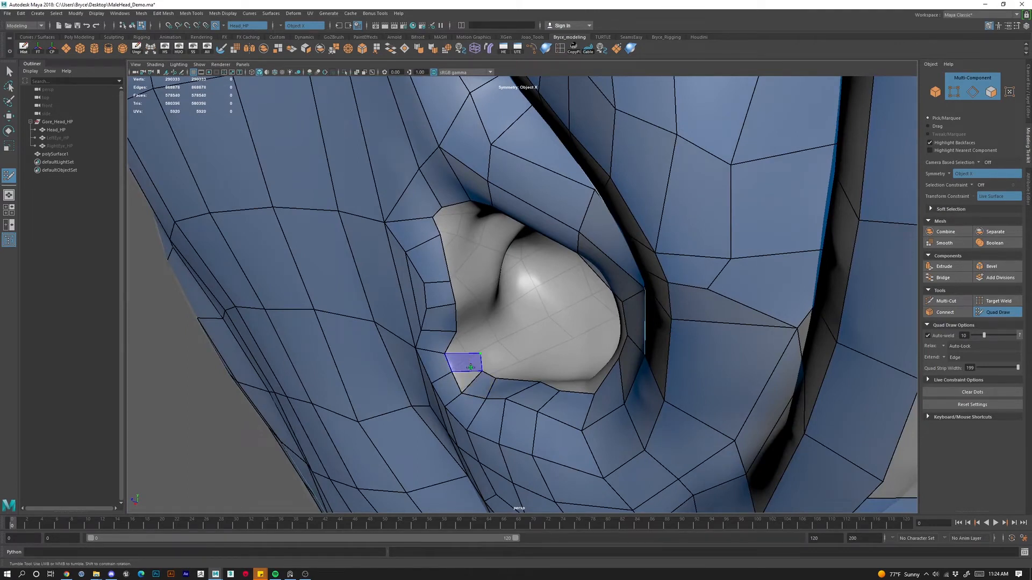
shift+click(468, 359)
Add another quad above the rebuilt ones at the lower front corner of the opening, redoing its dot placement.
alt+drag(543, 298, 570, 282)
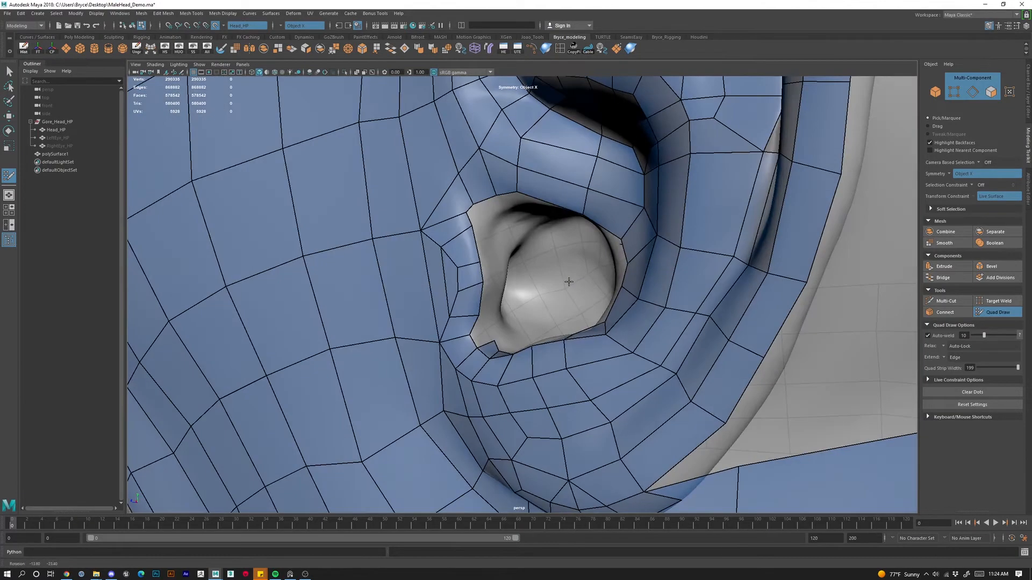
alt+drag(563, 220, 580, 361)
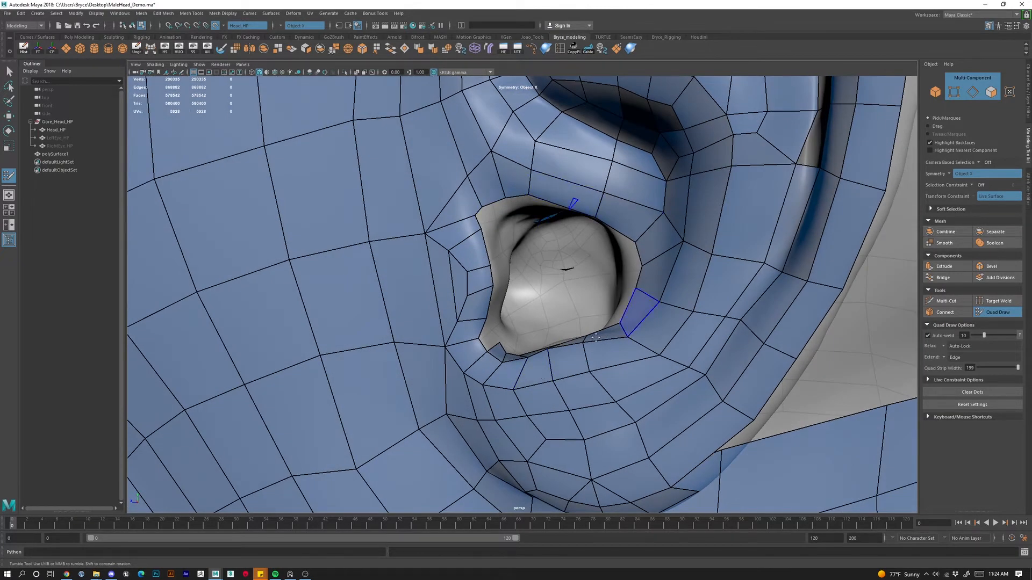
alt+right_drag(509, 361, 527, 345)
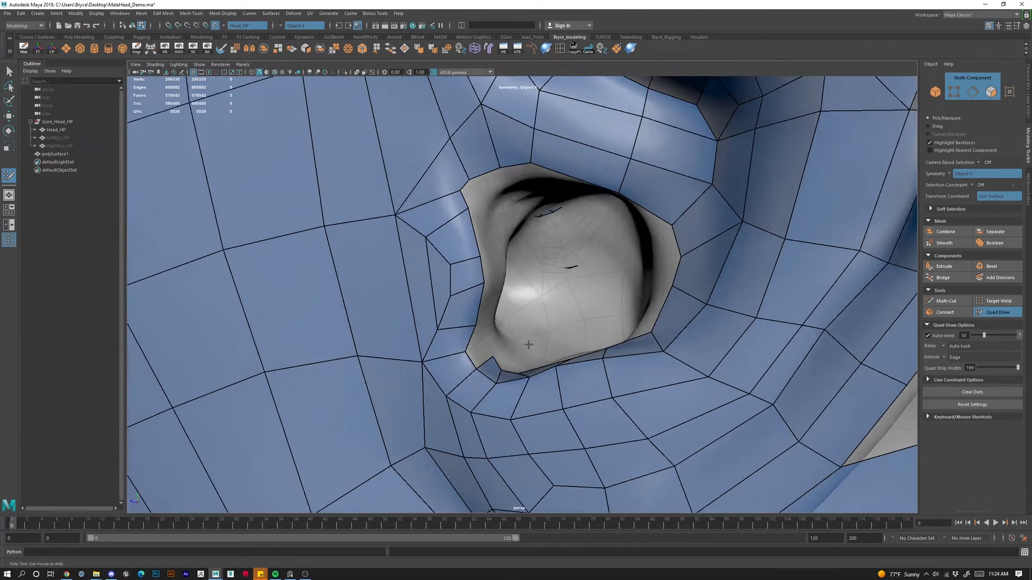
alt+drag(527, 346, 487, 342)
shift+click(467, 343)
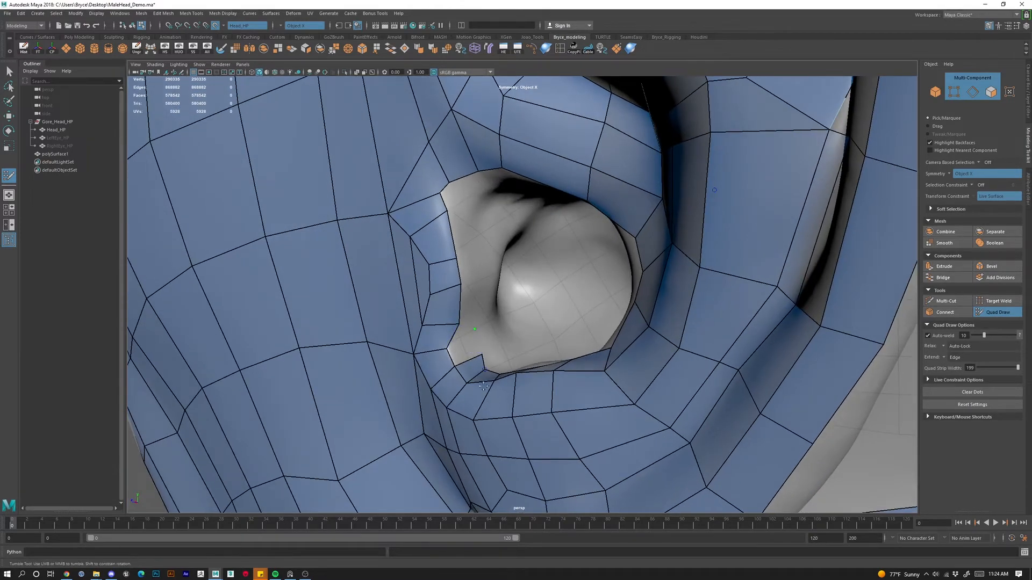
key(ctrl+z)
shift+click(466, 348)
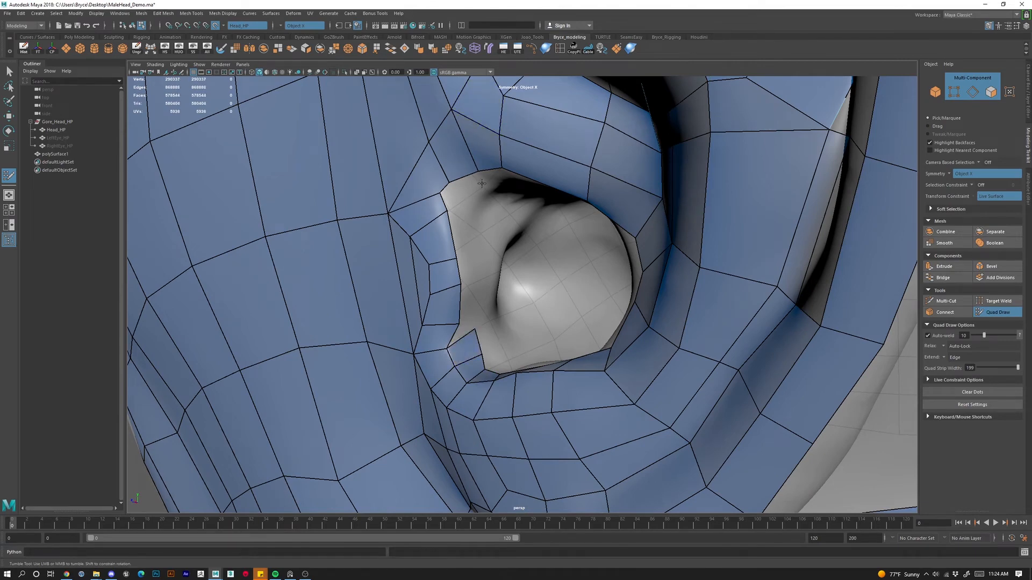
Lay a row of narrow quads down the front edge of the ear canal opening and join it to the lower corner quads.
shift+click(445, 196)
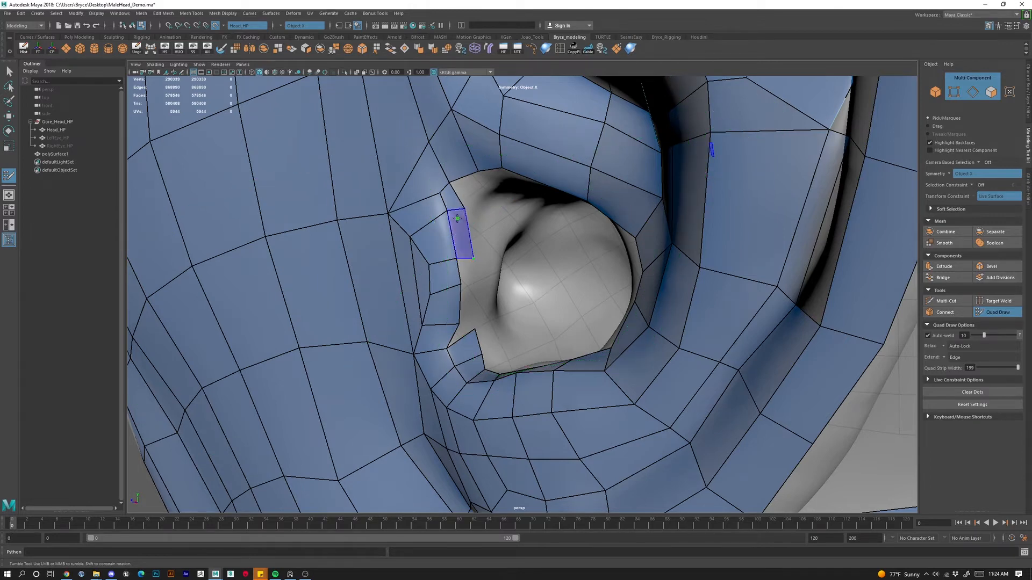
shift+click(454, 217)
click(471, 284)
shift+click(466, 270)
click(476, 320)
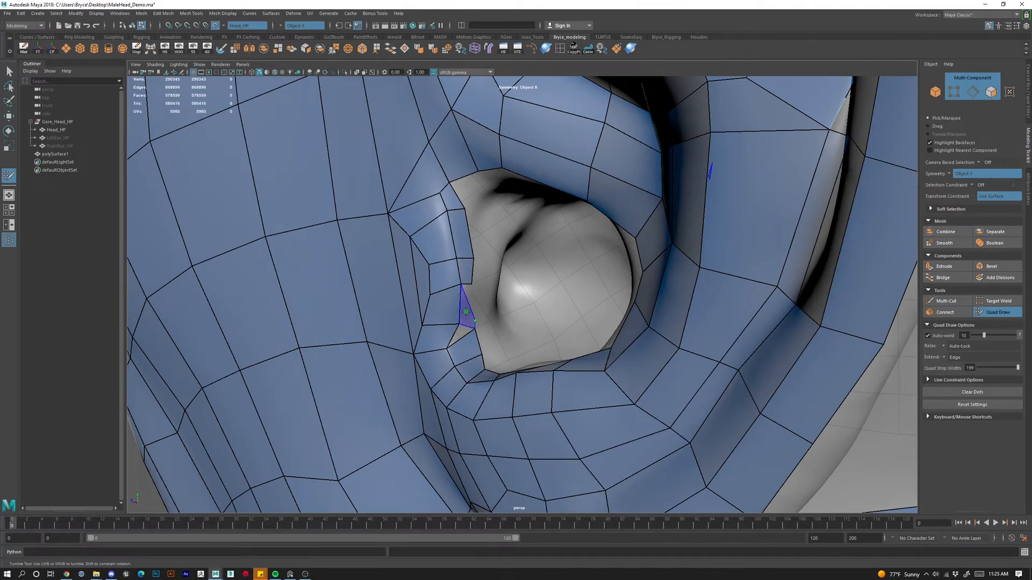
shift+click(466, 312)
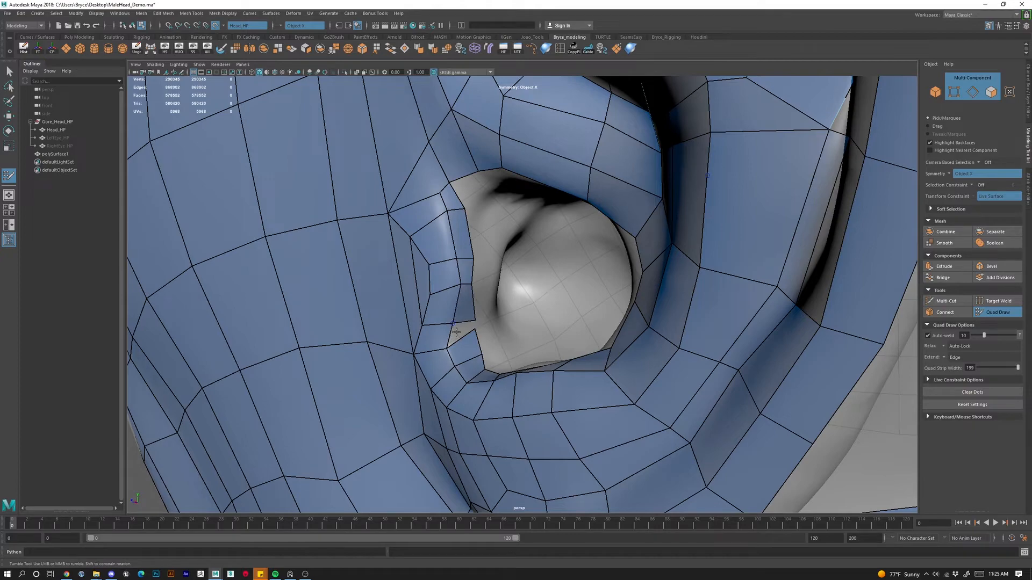
shift+click(477, 337)
alt+drag(480, 339, 544, 299)
alt+right_drag(543, 299, 485, 310)
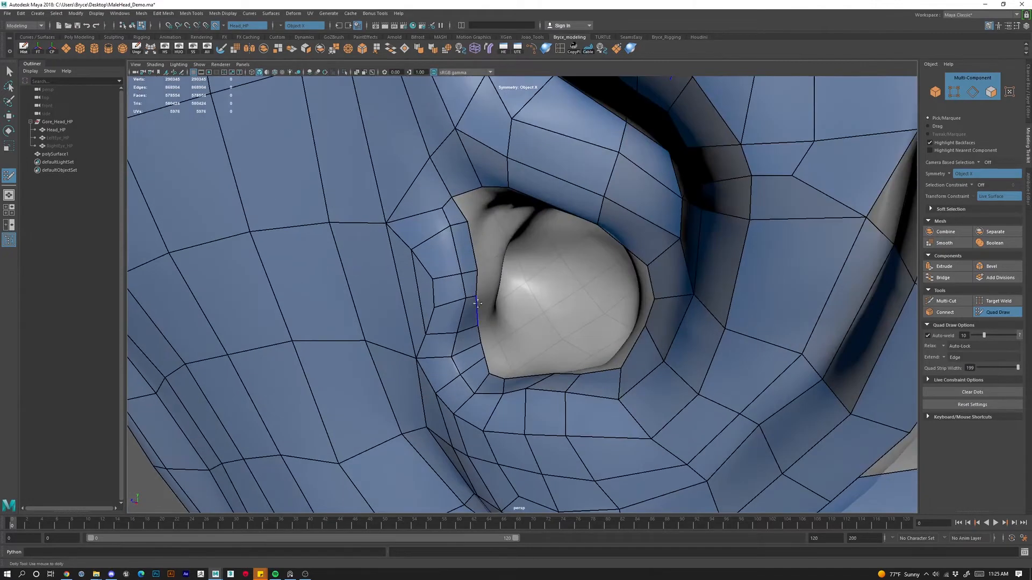
drag(502, 304, 527, 318)
key(ctrl+z)
Lay a row of quads along the upper edge of the ear canal opening toward its rear corner, adjusting their vertices.
mouse_move(500, 272)
alt+mouse_down()
mouse_move(491, 160)
mouse_move(478, 145)
alt+mouse_up()
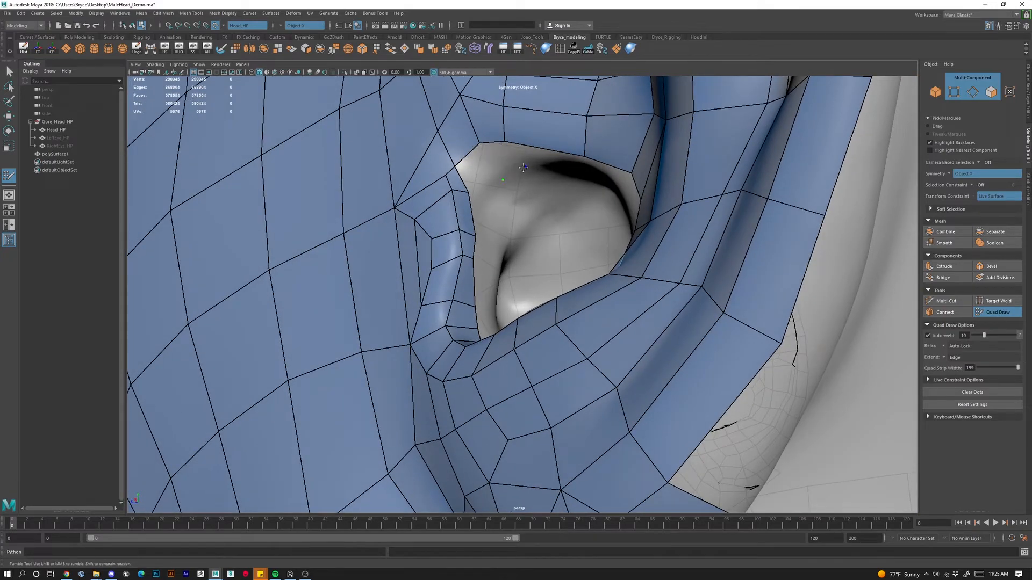
shift+click(512, 183)
alt+drag(508, 184, 609, 196)
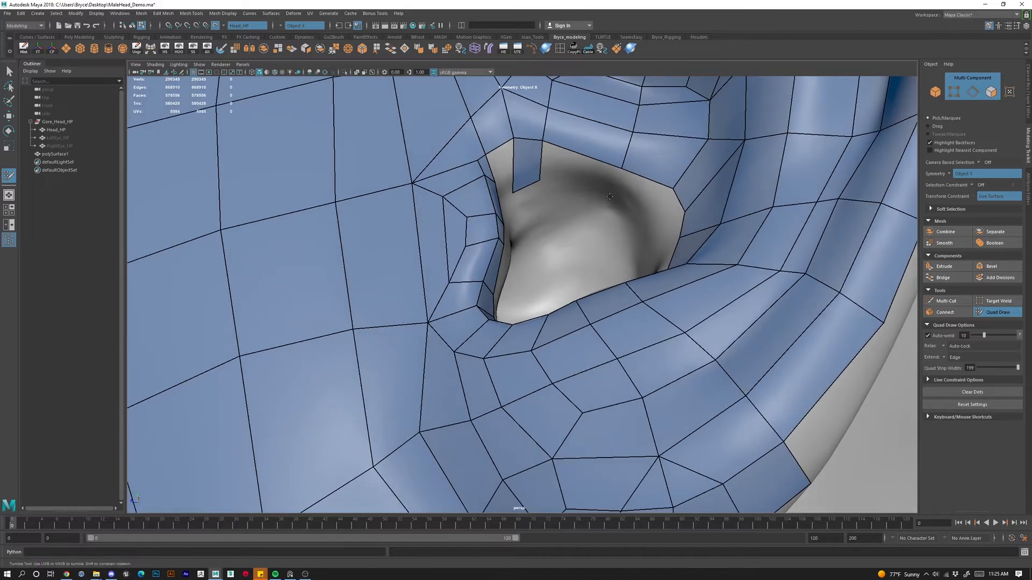
shift+click(581, 175)
drag(559, 148, 556, 141)
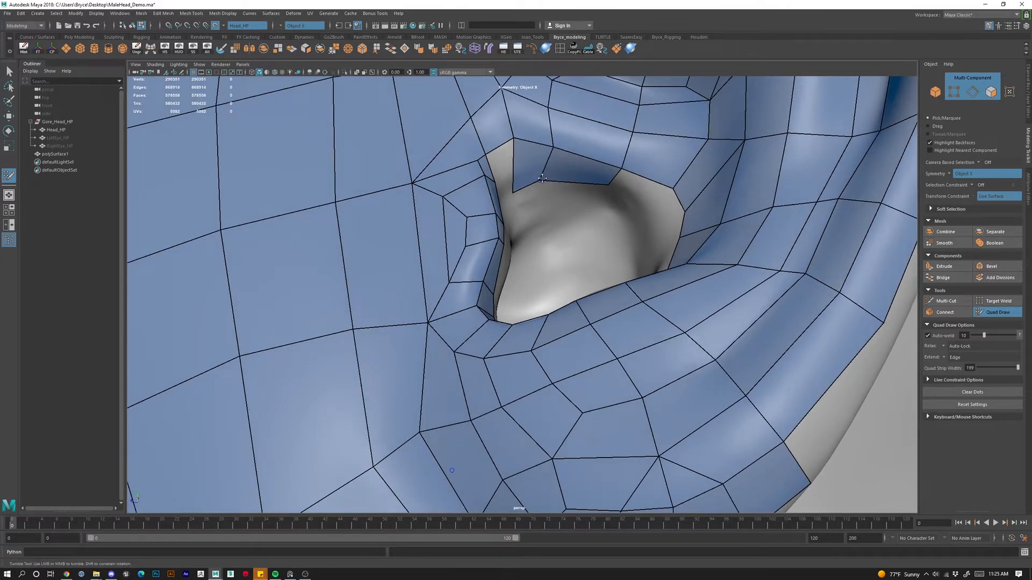
mouse_move(541, 179)
mouse_down()
mouse_move(612, 188)
mouse_move(673, 269)
mouse_move(665, 237)
mouse_move(571, 186)
mouse_up()
shift+click(606, 191)
Continue the row of quads down the rear edge of the ear canal opening and pull its inner vertex back to even the curve.
click(633, 245)
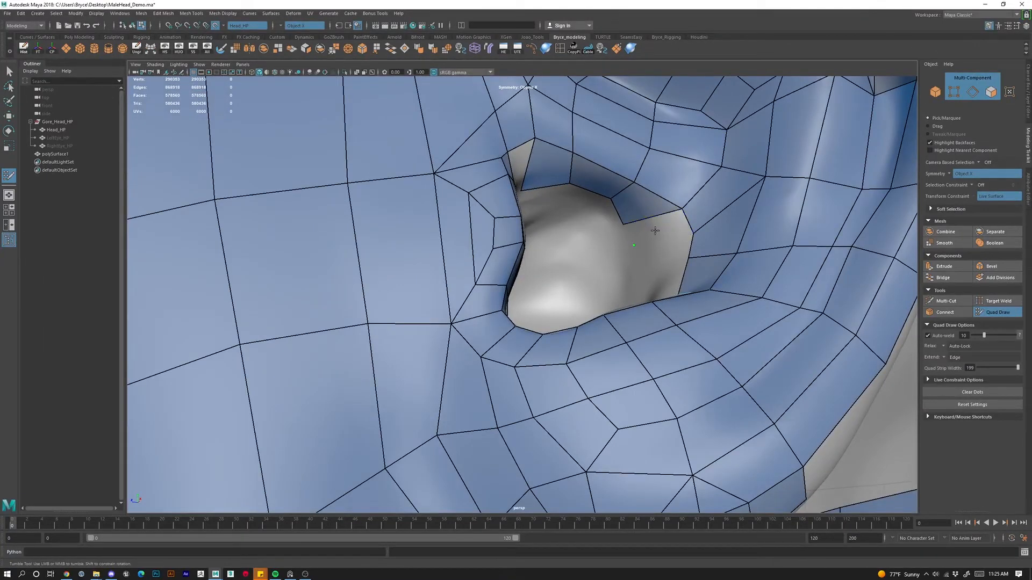
shift+click(634, 256)
alt+drag(634, 256, 631, 257)
click(630, 257)
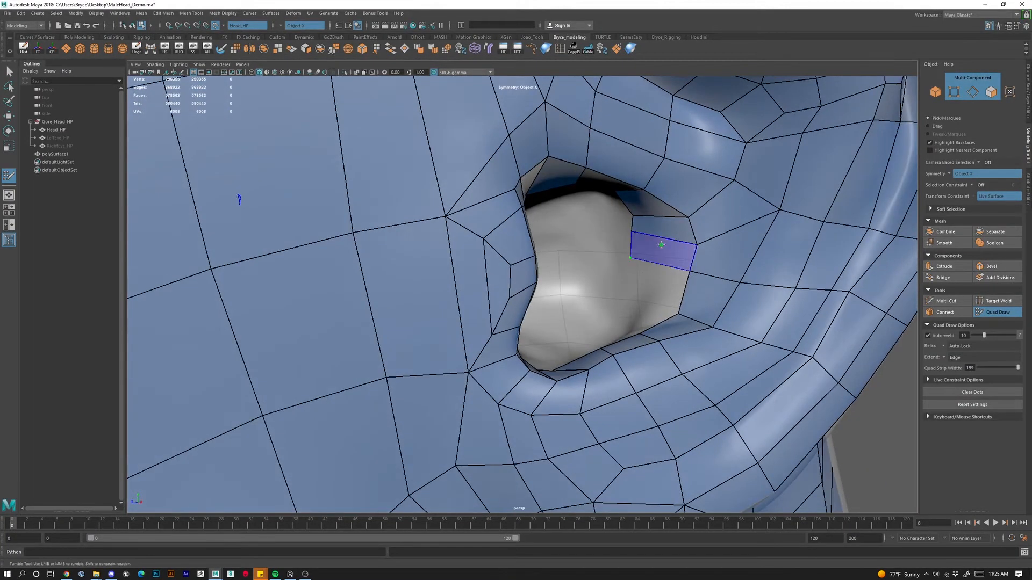
shift+click(631, 259)
alt+drag(661, 299, 636, 295)
click(629, 285)
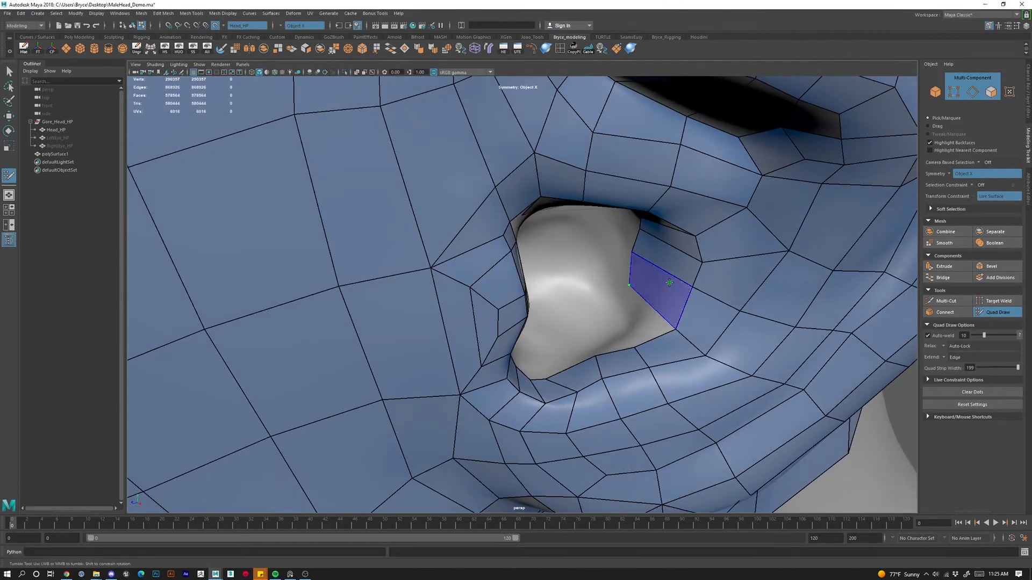
shift+click(631, 285)
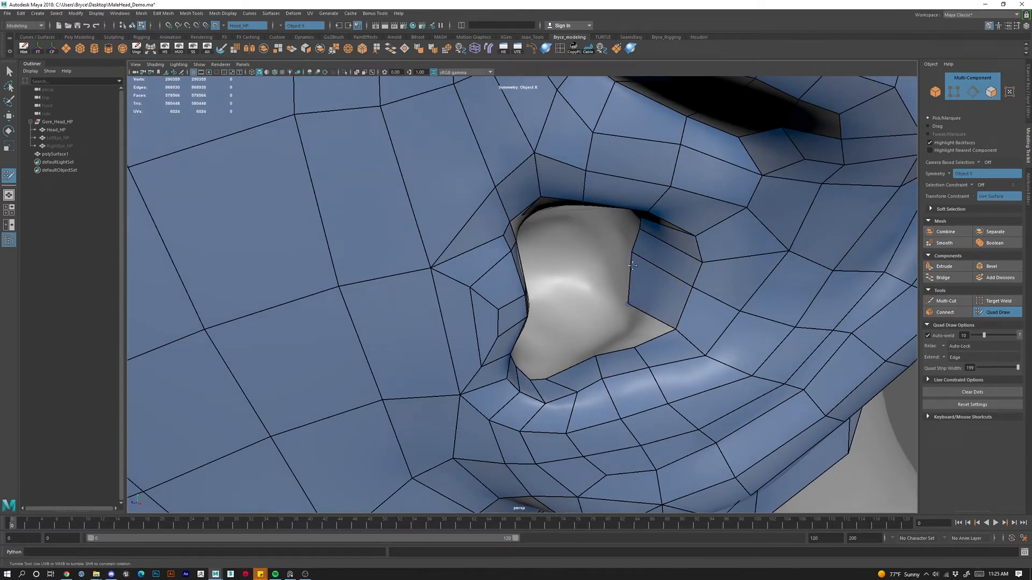
drag(632, 252, 646, 264)
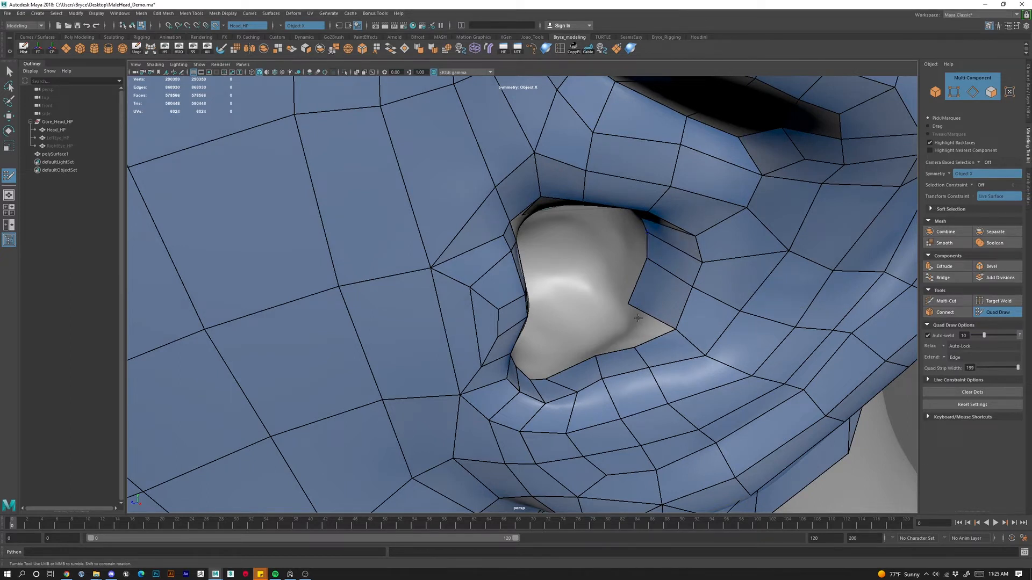
Turn the quads around the lower rear corner of the opening and join them to the lower edge.
shift+click(616, 339)
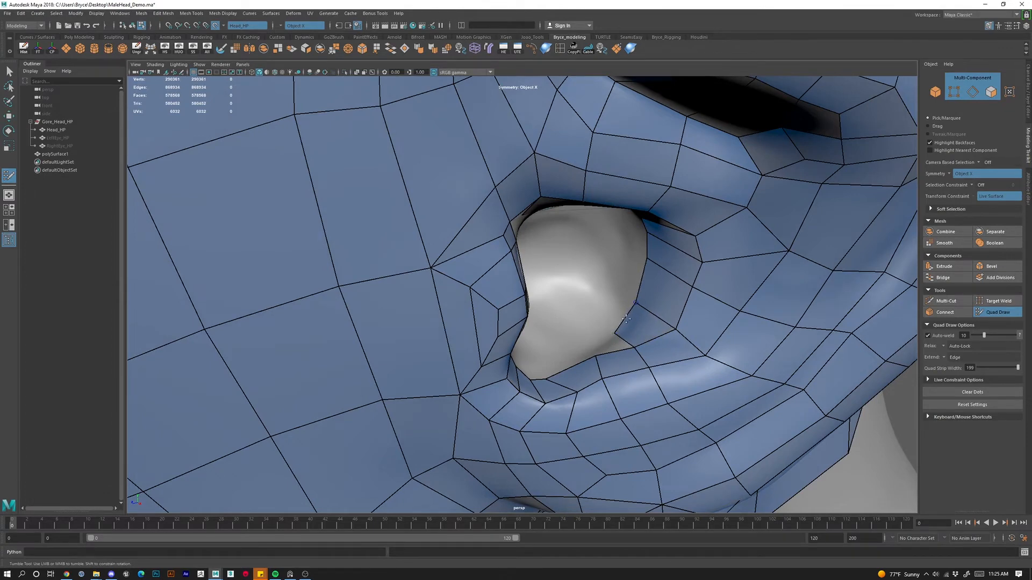
alt+drag(627, 310, 588, 377)
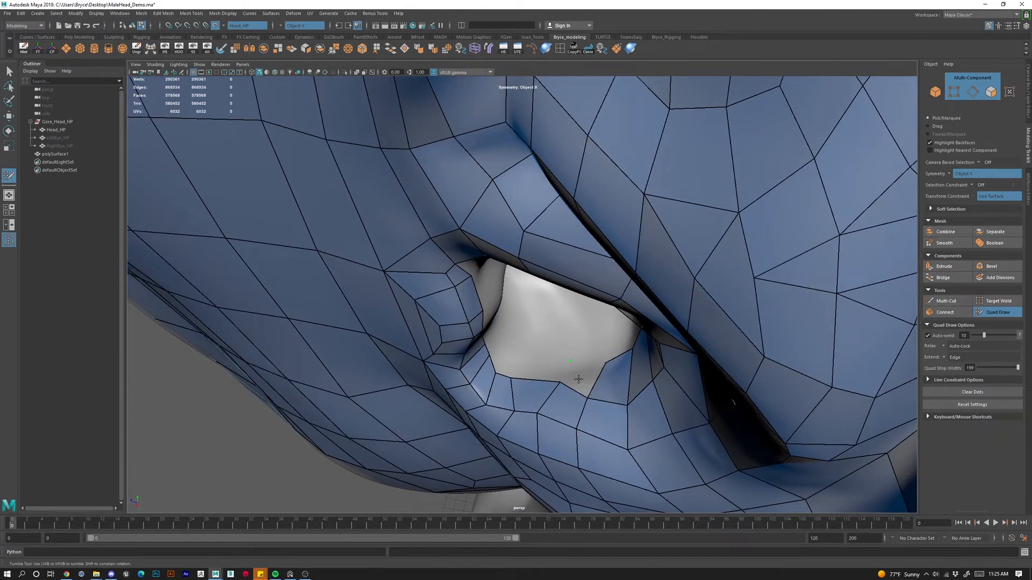
click(528, 363)
shift+click(543, 367)
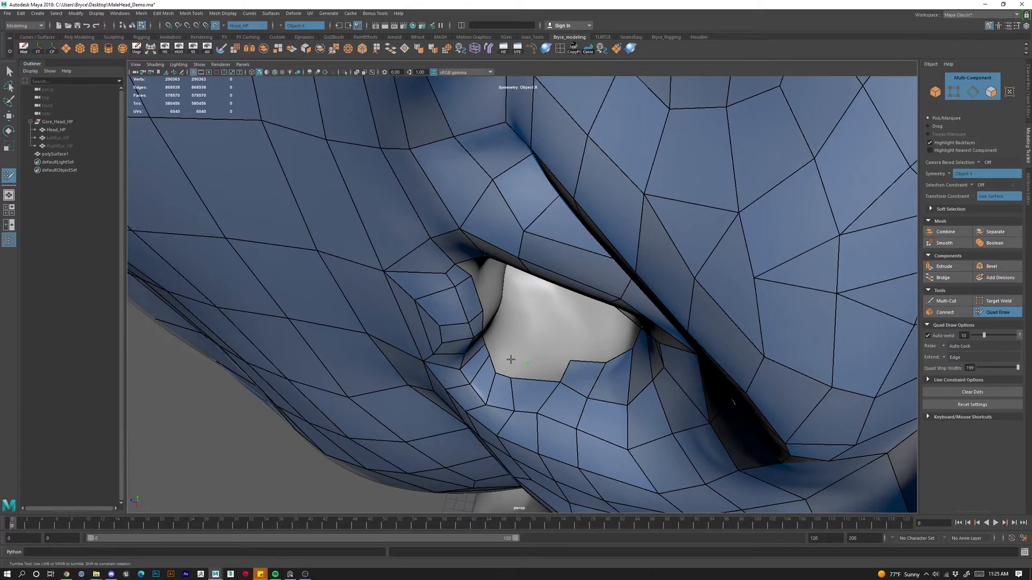
Close the gap at the upper front corner of the ear canal opening with quads and even out the vertex between them.
mouse_move(544, 416)
alt+mouse_down()
mouse_move(569, 340)
mouse_move(503, 202)
alt+mouse_up()
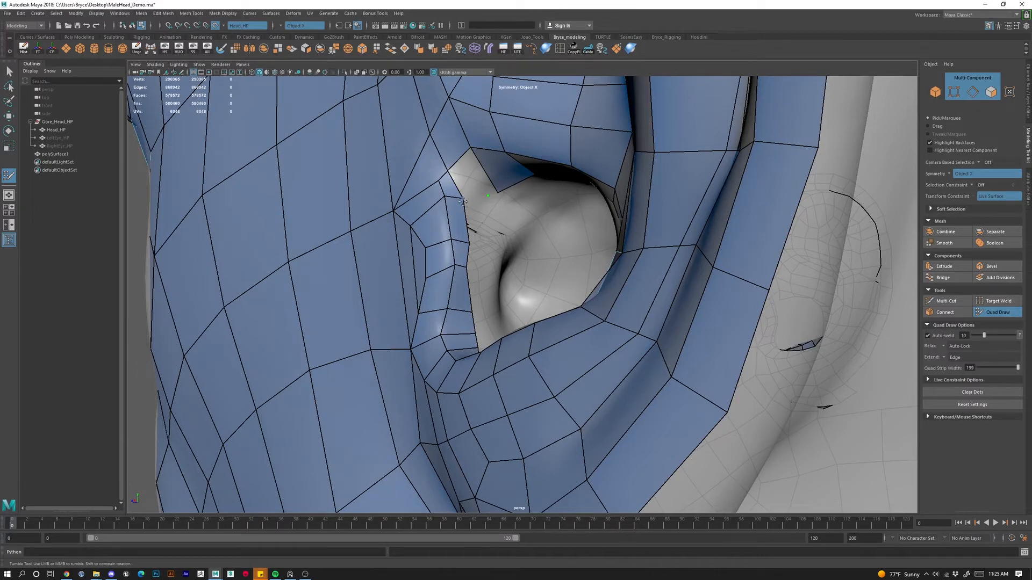
alt+drag(463, 201, 477, 213)
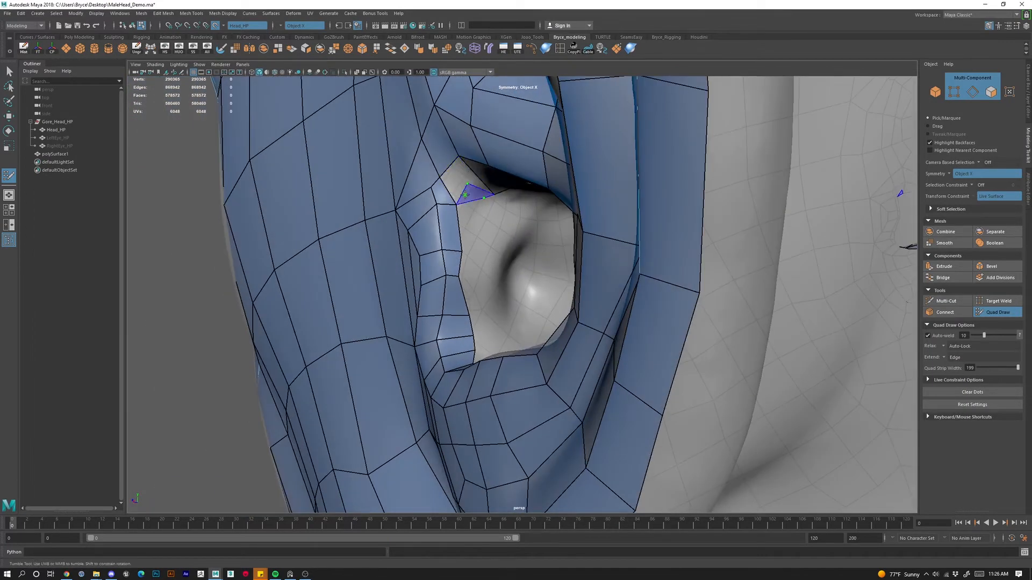
shift+click(460, 184)
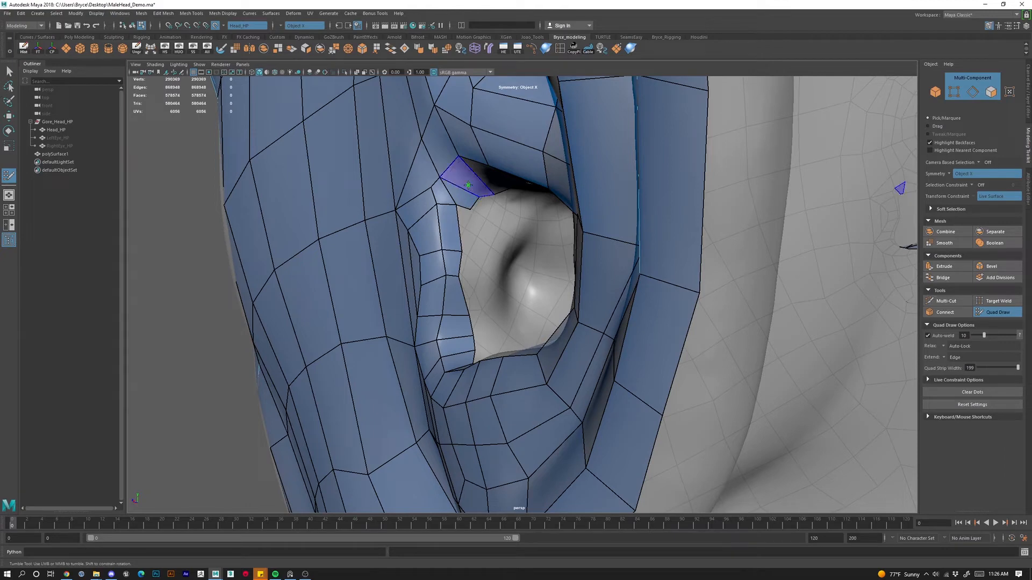
shift+click(479, 202)
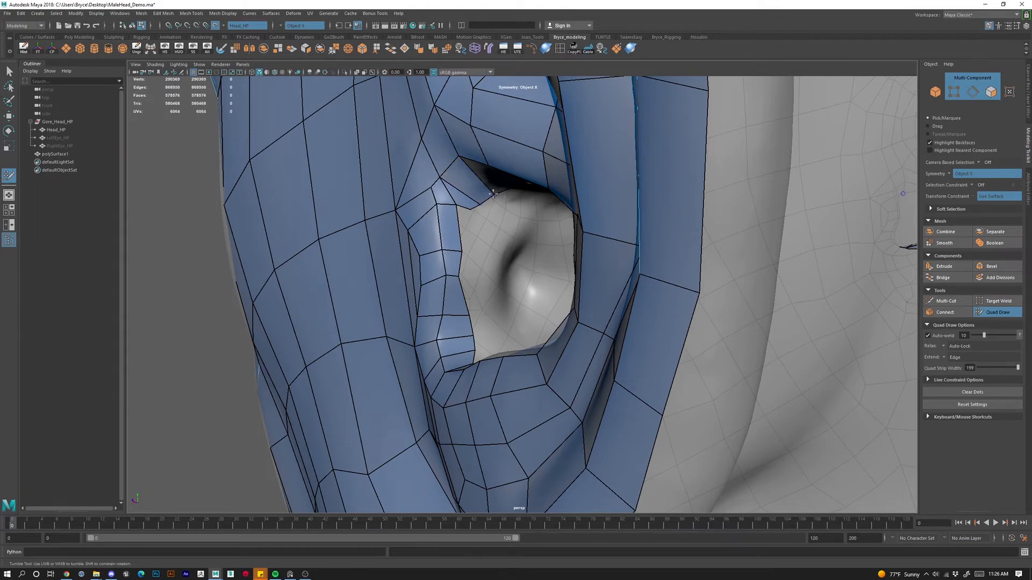
drag(491, 192, 482, 185)
Lay a second column of quads down the front edge of the opening from the upper corner to the lower edge.
alt+drag(475, 223, 447, 243)
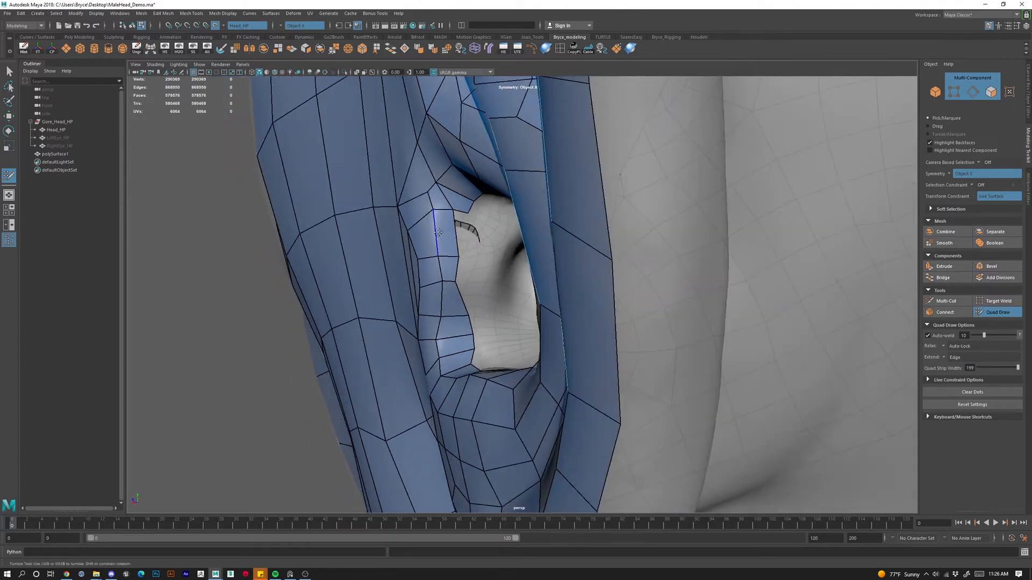
click(474, 257)
shift+click(476, 261)
mouse_move(476, 261)
alt+mouse_down()
mouse_move(502, 326)
mouse_move(488, 318)
alt+mouse_up()
drag(495, 370, 507, 368)
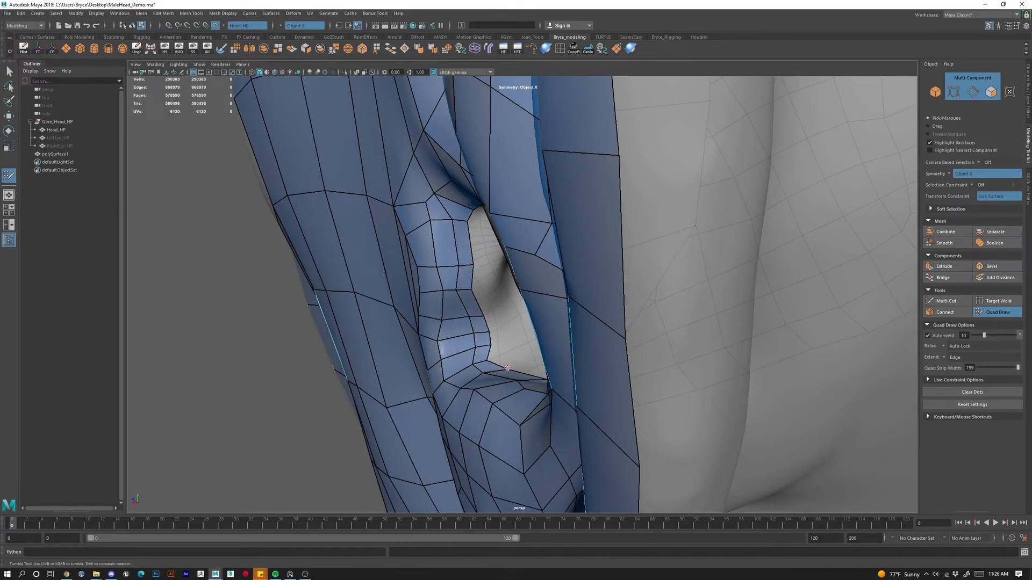
Examine the retopologized ear and face mesh from several angles, from the whole head to the ear canal opening.
alt+right_drag(517, 364, 424, 350)
alt+drag(424, 350, 500, 336)
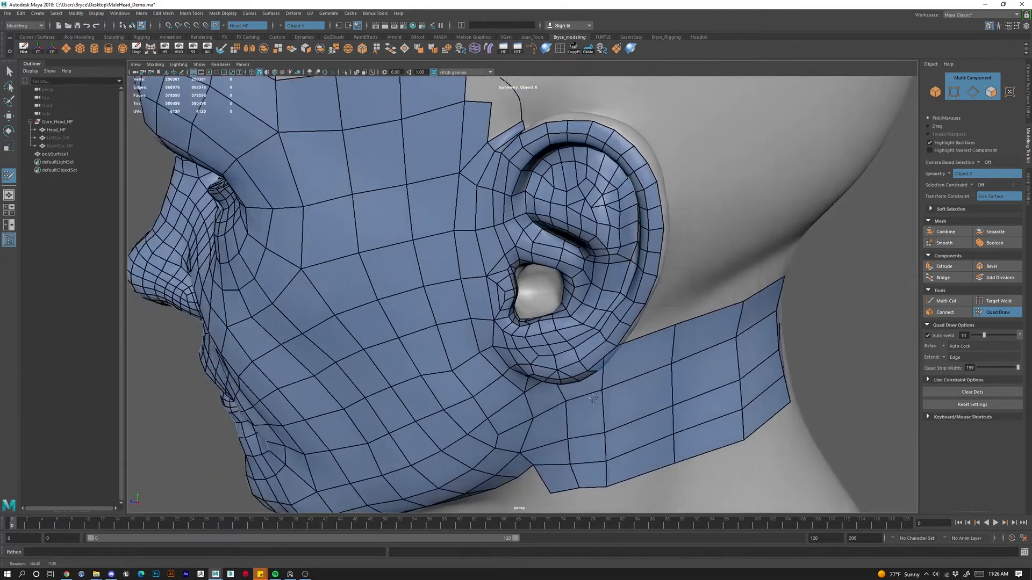
alt+right_drag(500, 336, 549, 336)
alt+drag(550, 335, 492, 246)
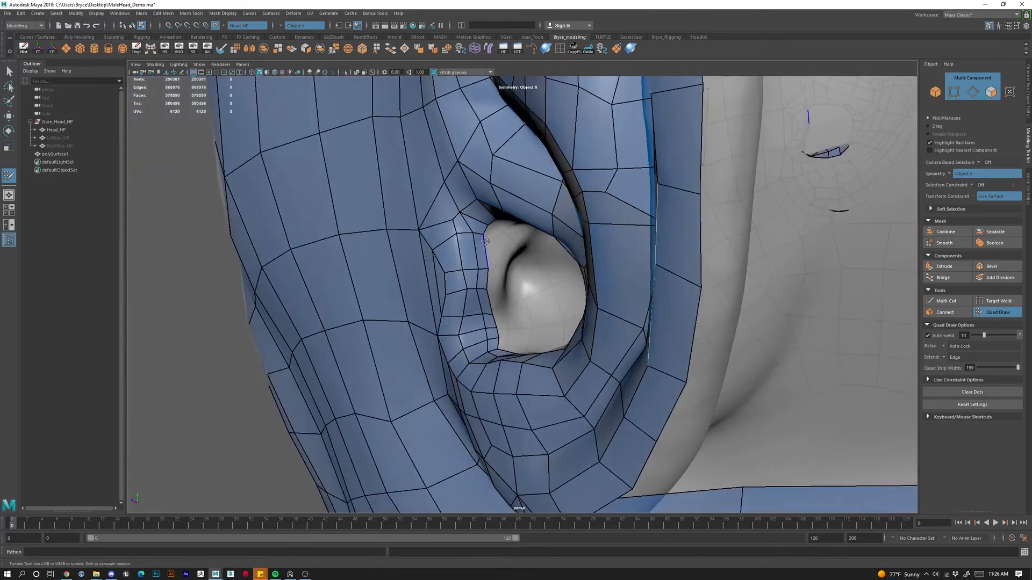
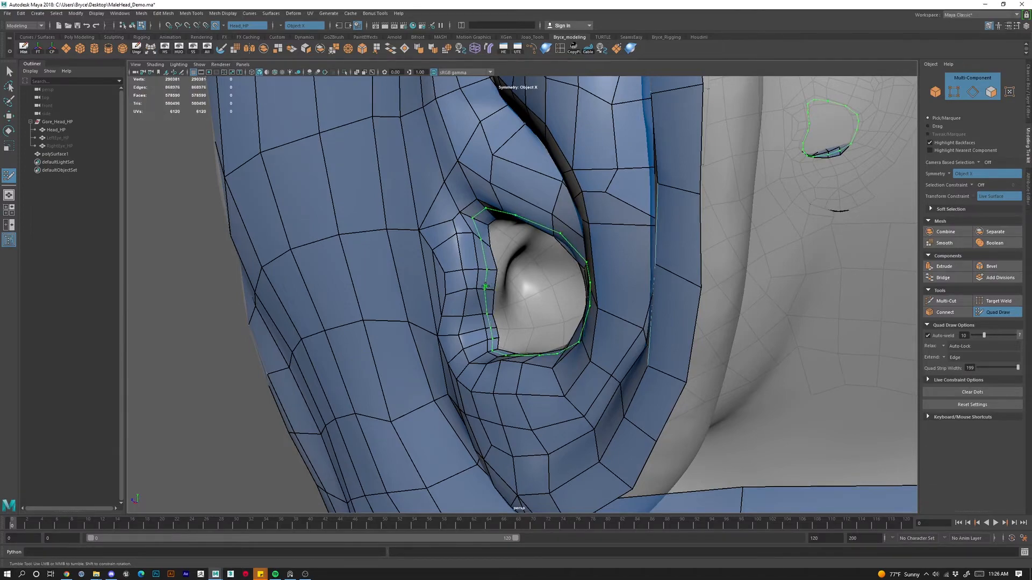
scroll(519, 340, down, 10)
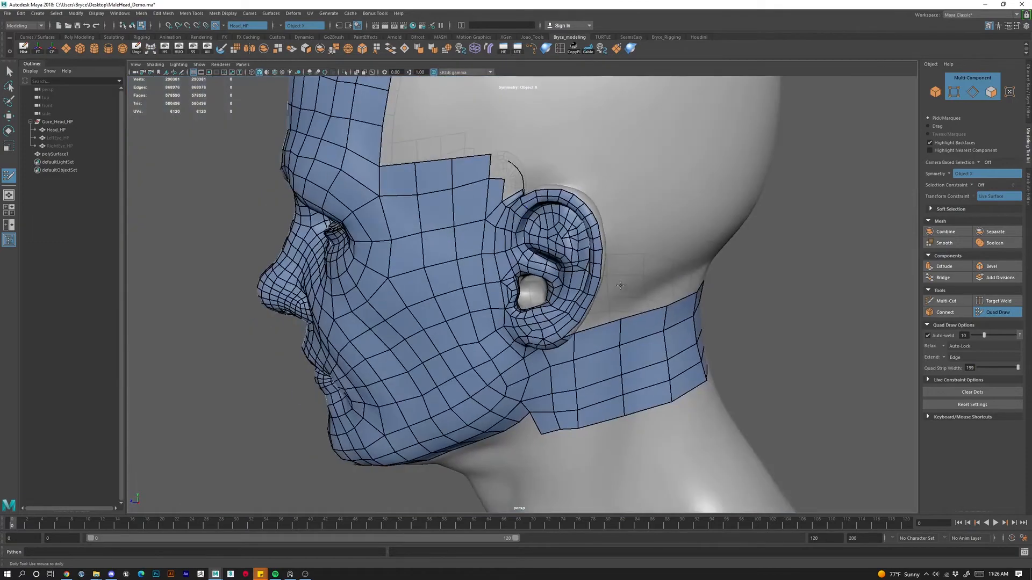
alt+drag(620, 286, 645, 321)
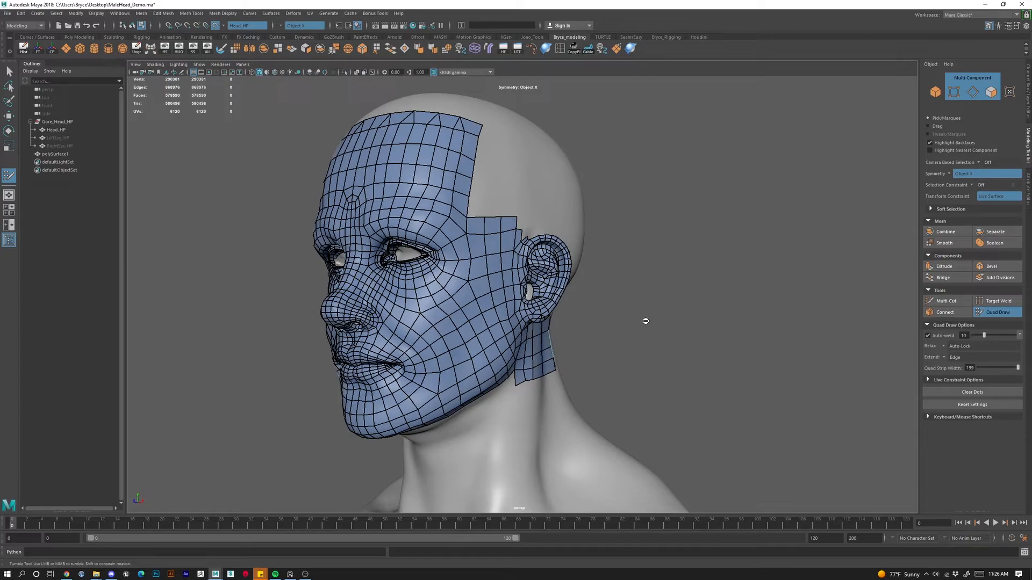
alt+right_drag(483, 271, 606, 343)
alt+middle_drag(606, 343, 752, 310)
alt+right_drag(751, 309, 849, 328)
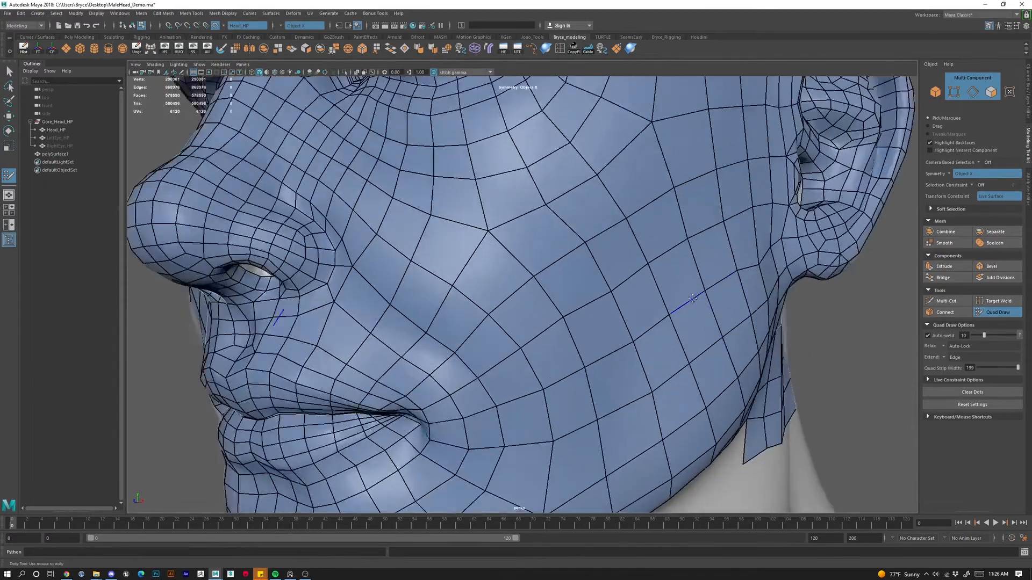
alt+drag(849, 328, 709, 285)
alt+middle_drag(709, 285, 789, 258)
alt+drag(789, 259, 839, 242)
alt+middle_drag(838, 242, 580, 344)
alt+right_drag(581, 344, 623, 365)
alt+middle_drag(624, 366, 559, 274)
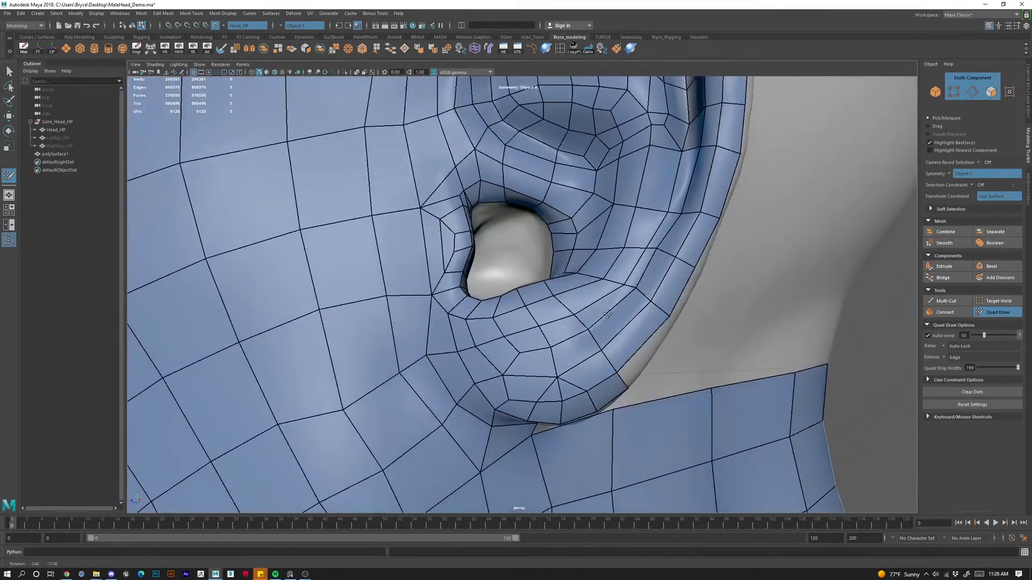
Start another inner row with two quads at the upper rear corner of the ear canal opening, moving the first one's inner vertex forward.
alt+right_drag(548, 272, 577, 282)
alt+drag(578, 282, 527, 268)
alt+middle_drag(527, 267, 537, 212)
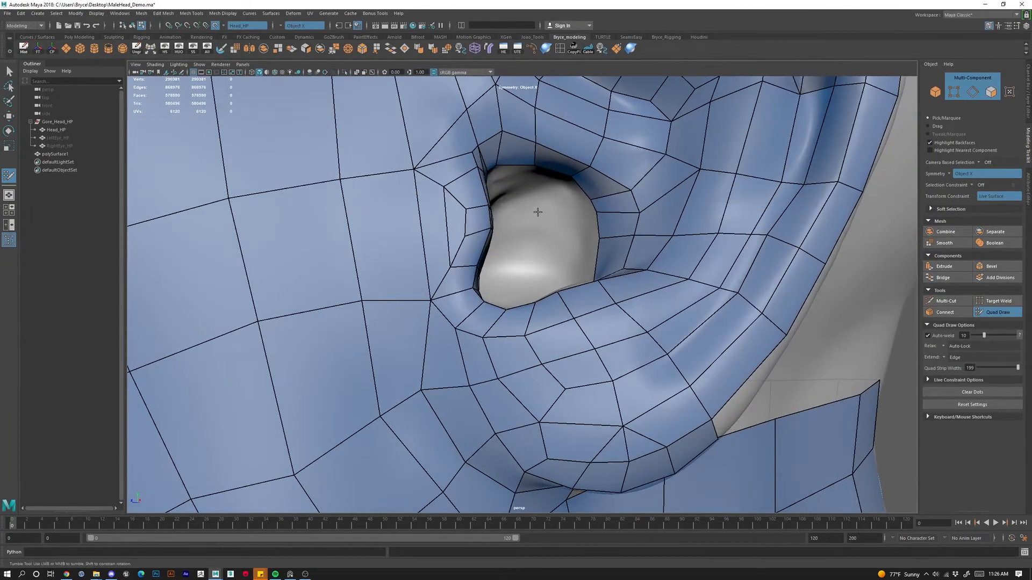
shift+click(557, 187)
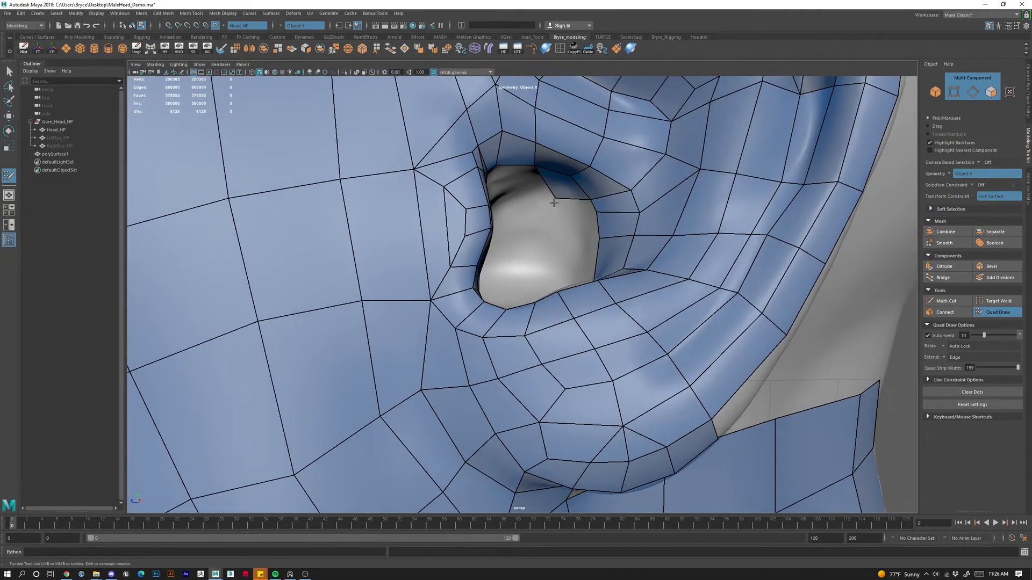
mouse_move(555, 201)
mouse_down()
mouse_move(533, 216)
mouse_move(538, 205)
mouse_up()
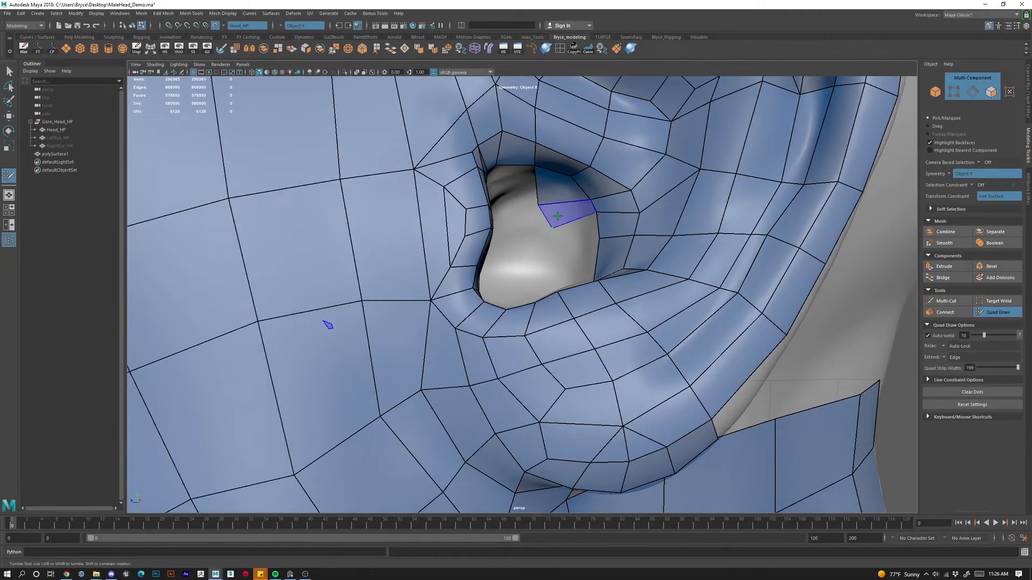
shift+click(579, 212)
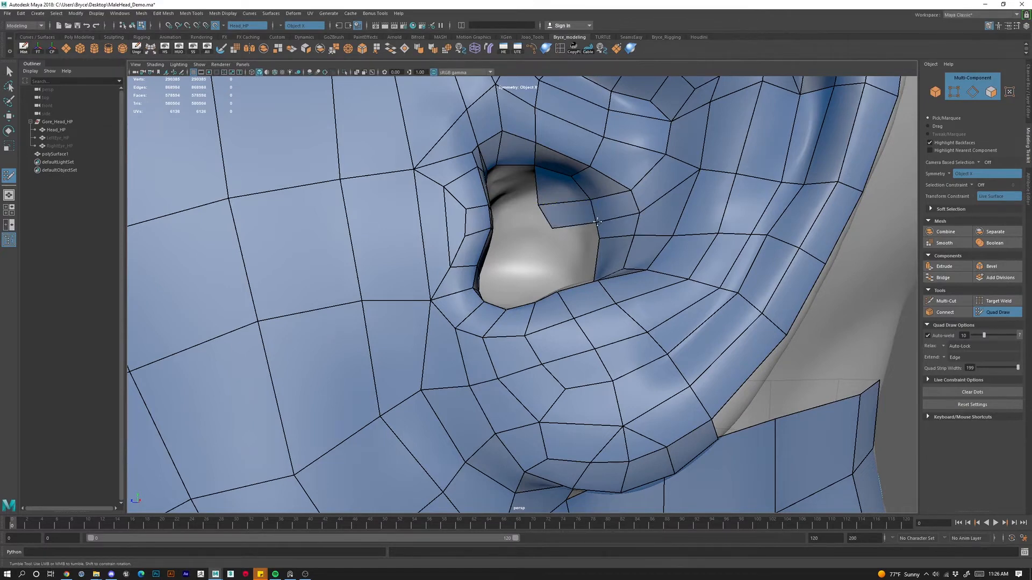
Continue the inner row of quads down the rear edge of the opening to its lower edge.
alt+drag(598, 222, 634, 382)
shift+click(635, 306)
alt+middle_drag(655, 434, 619, 404)
click(595, 408)
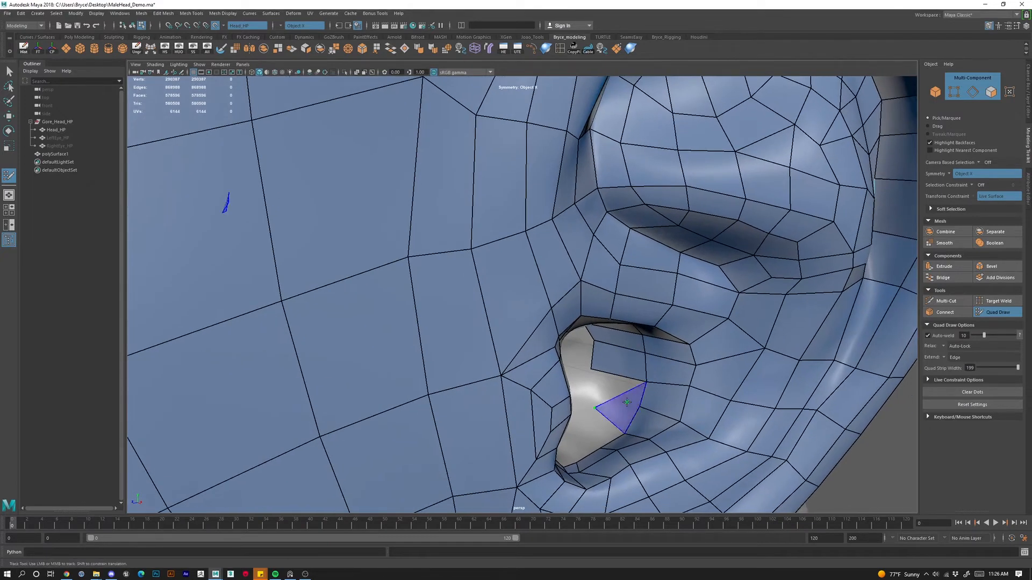
shift+click(613, 395)
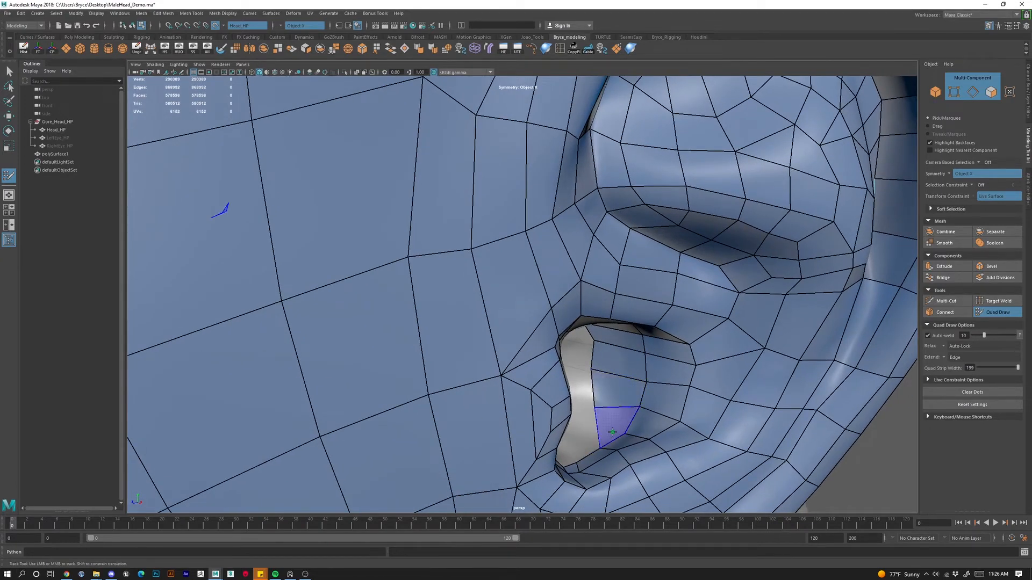
shift+click(613, 432)
Replace the quad at the upper rear corner of the ear canal opening and add more quads forward along its upper edge.
mouse_move(633, 398)
alt+mouse_down()
mouse_move(438, 367)
mouse_move(462, 356)
alt+mouse_up()
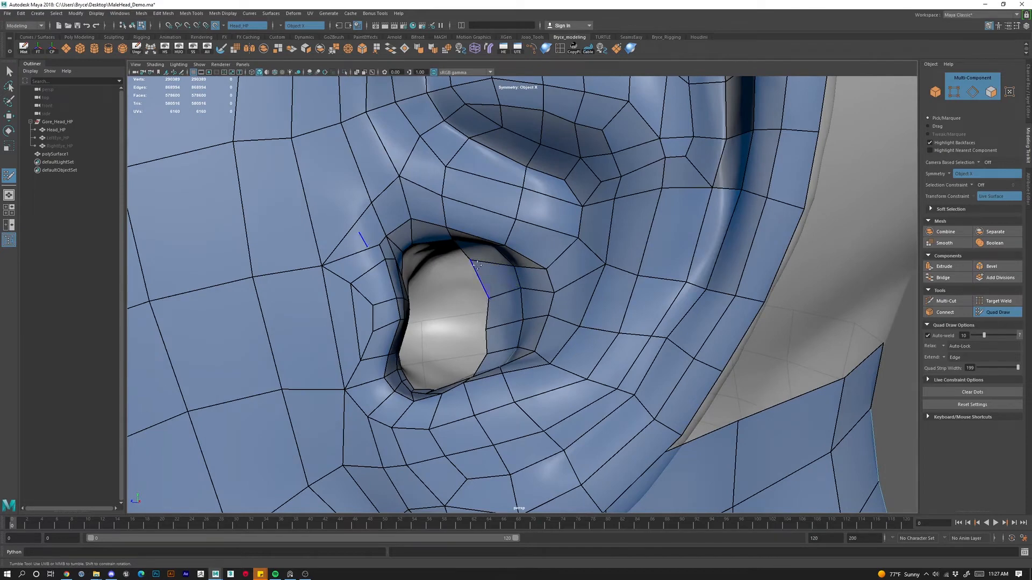
alt+drag(490, 301, 503, 277)
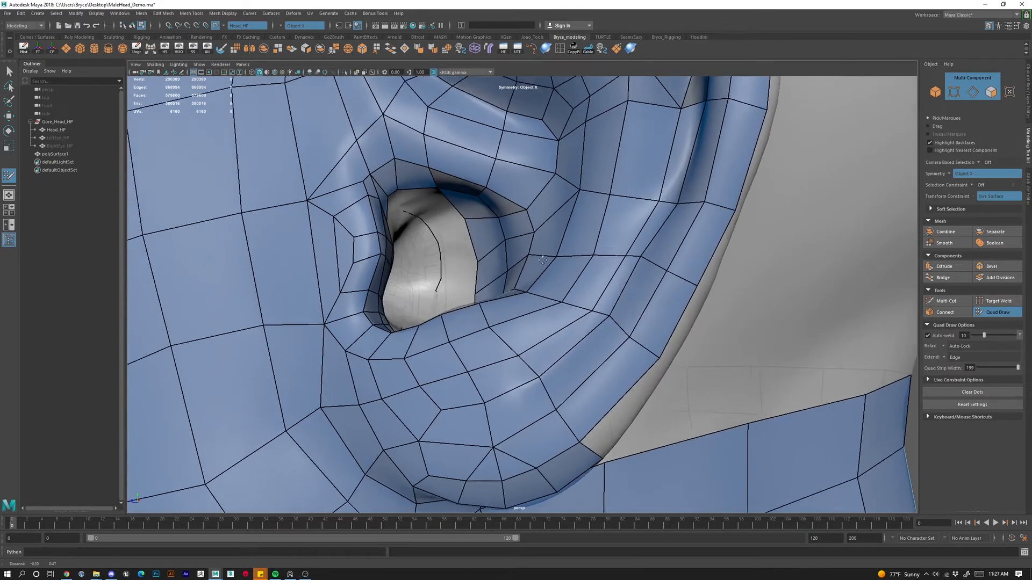
alt+middle_drag(503, 277, 509, 301)
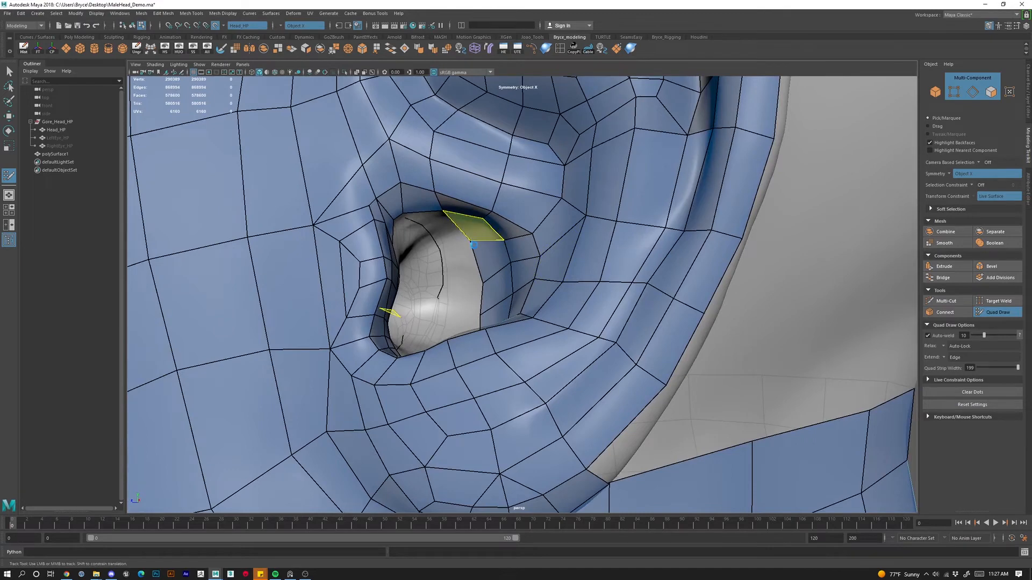
ctrl+shift+click(470, 227)
click(461, 243)
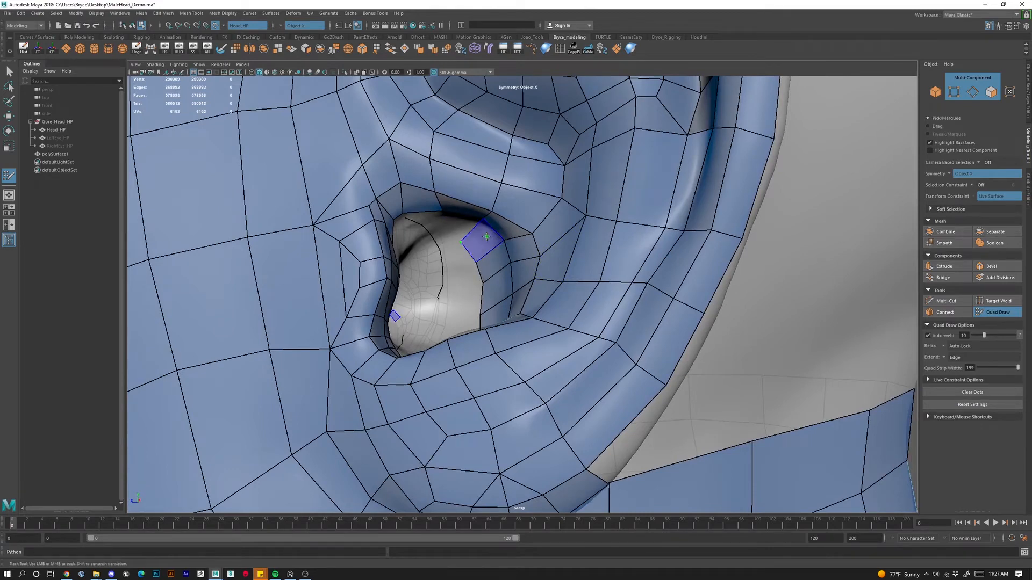
shift+click(446, 233)
shift+click(455, 226)
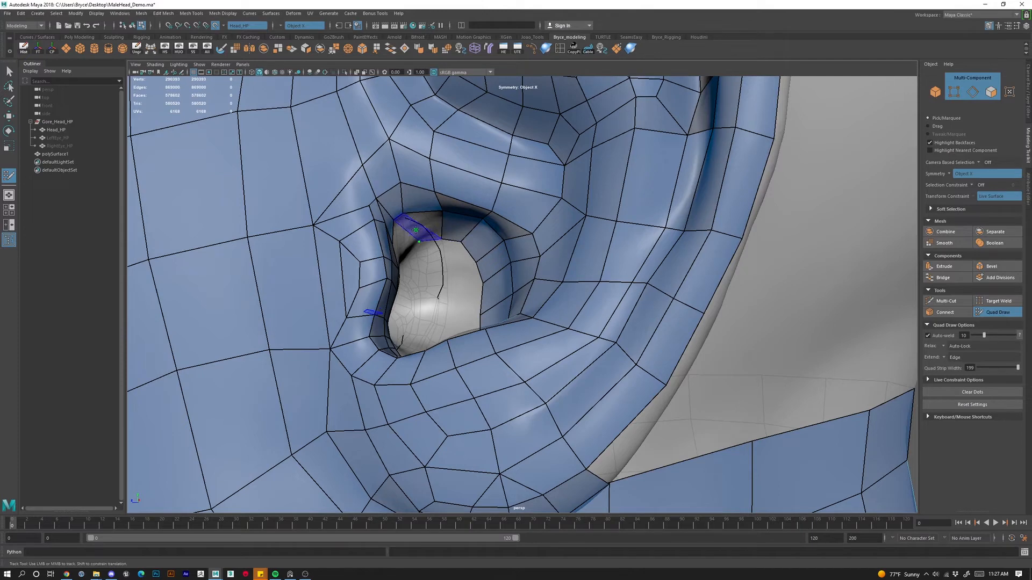
Continue the inner row of quads along the upper edge of the ear canal opening and around its front corner.
shift+click(419, 240)
alt+drag(432, 271, 280, 279)
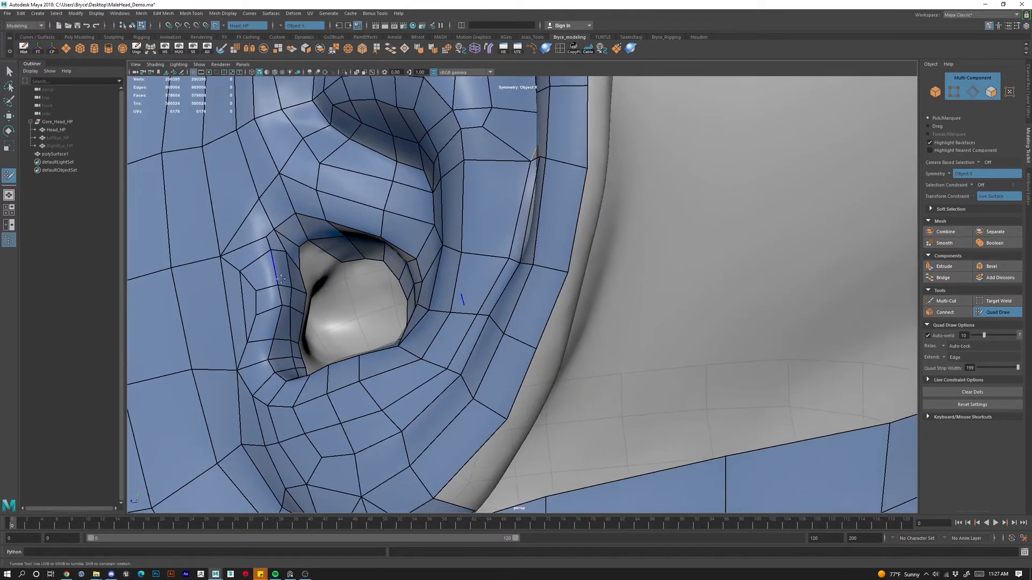
click(329, 271)
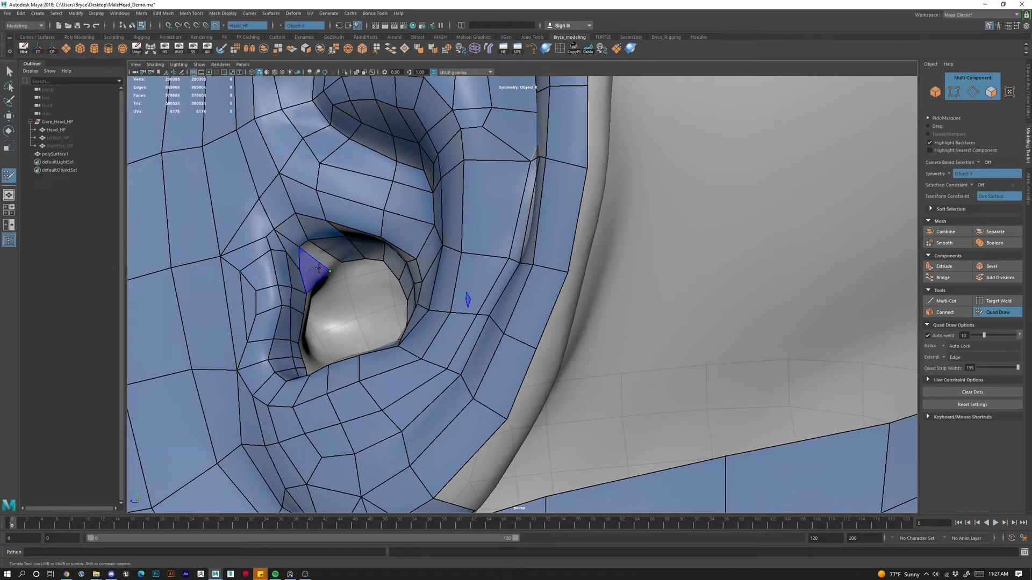
shift+click(324, 259)
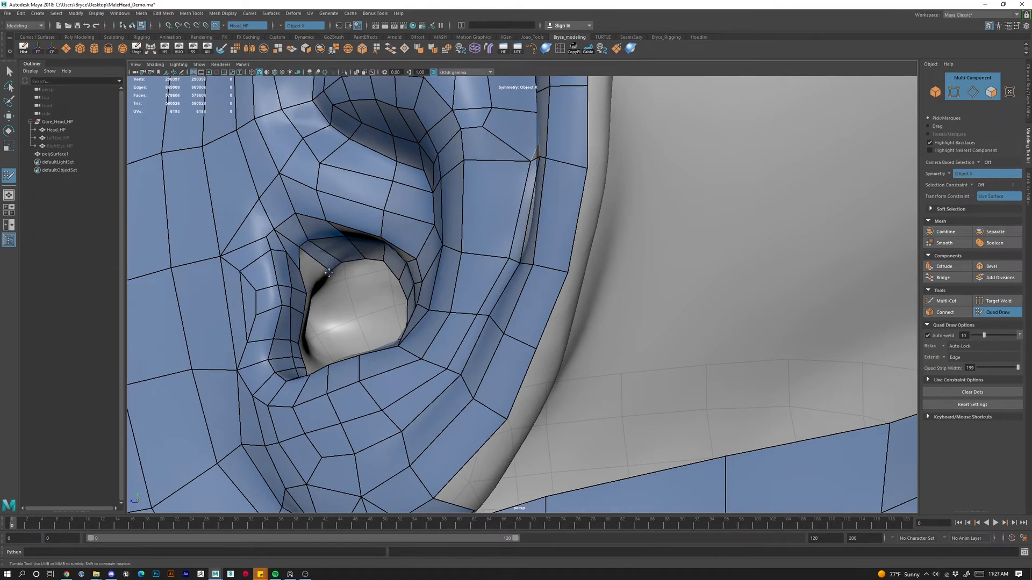
alt+drag(329, 273, 261, 323)
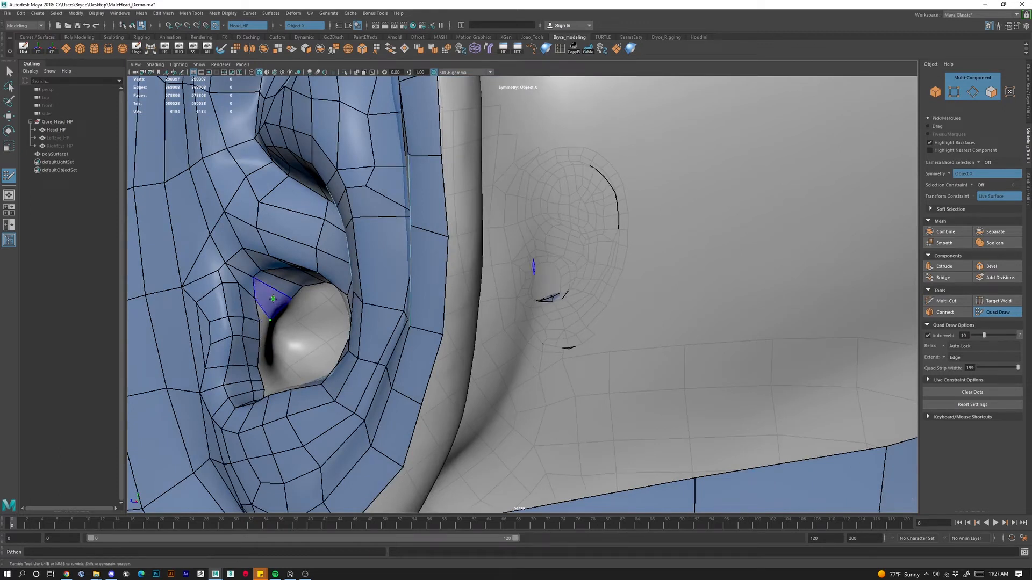
shift+click(273, 298)
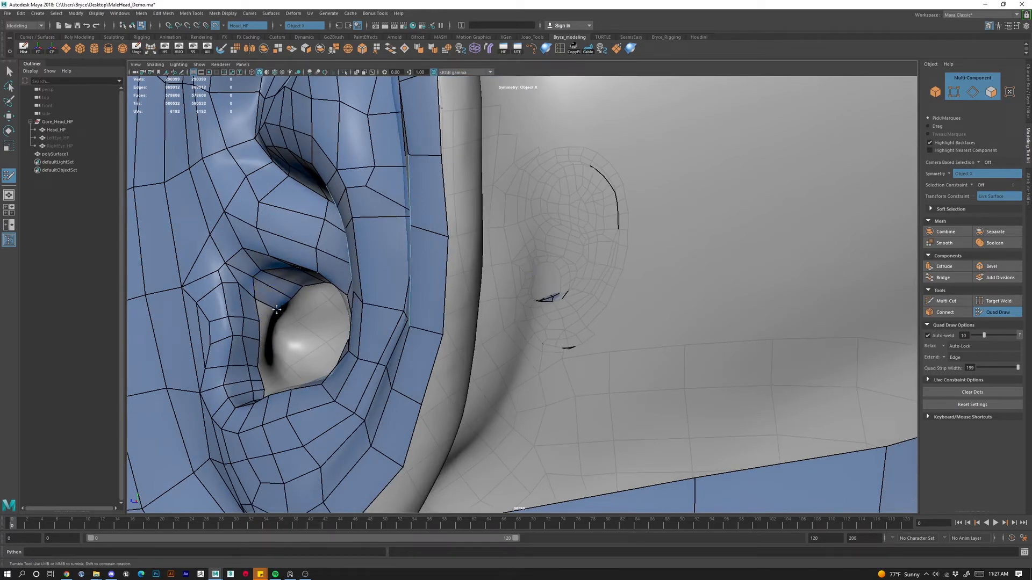
Add two quads up the lower rear outer rim of the ear, continuing the strip above the earlobe.
alt+drag(315, 334, 232, 299)
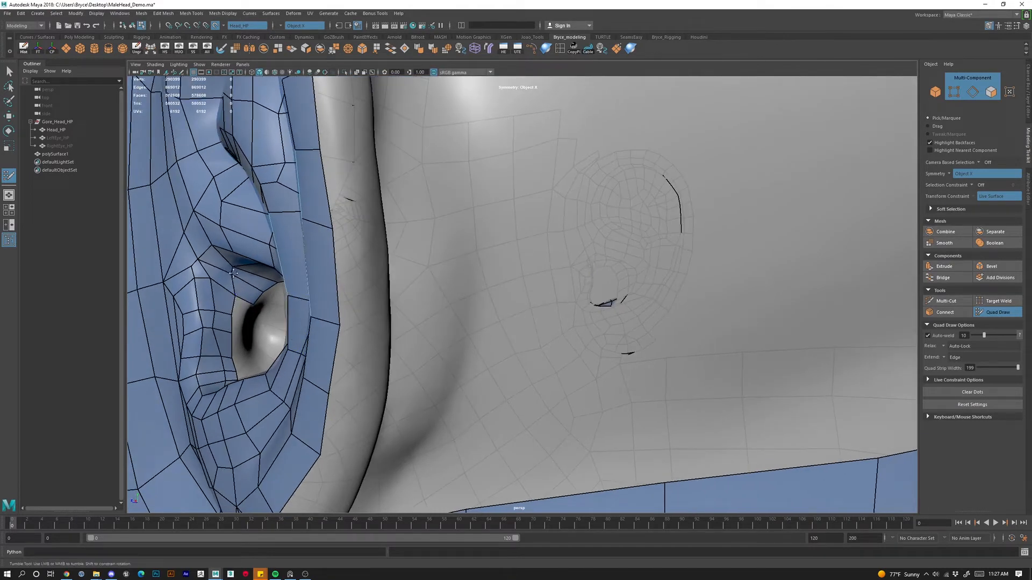
alt+drag(206, 277, 333, 222)
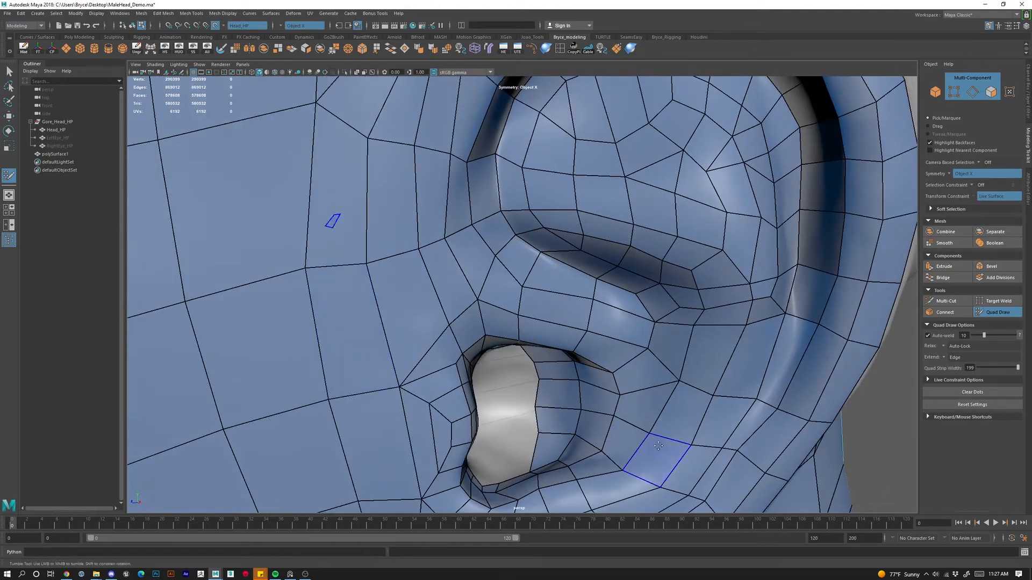
alt+middle_drag(676, 407, 629, 253)
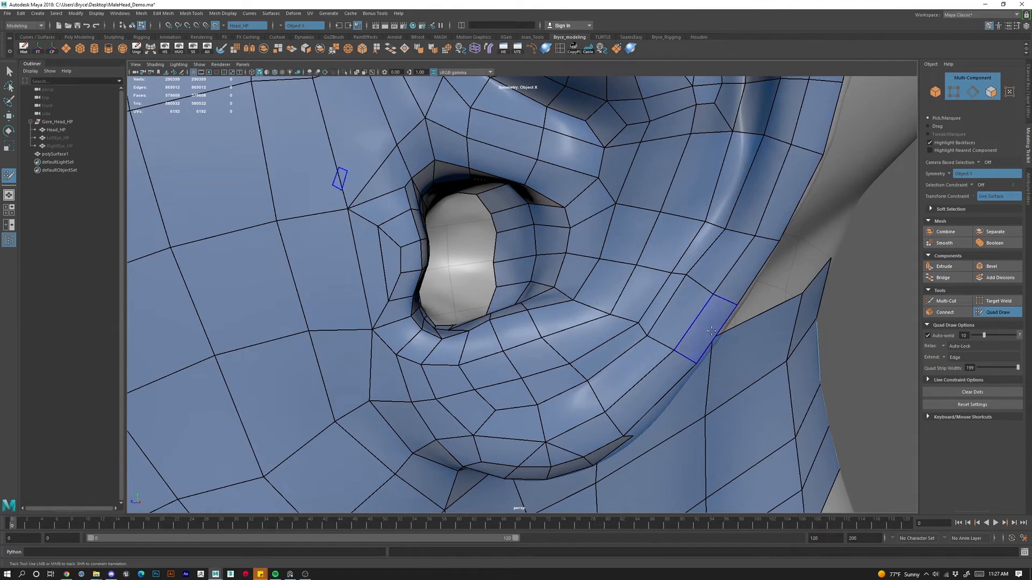
scroll(708, 326, down, 5)
alt+drag(703, 312, 651, 341)
alt+middle_drag(590, 229, 581, 272)
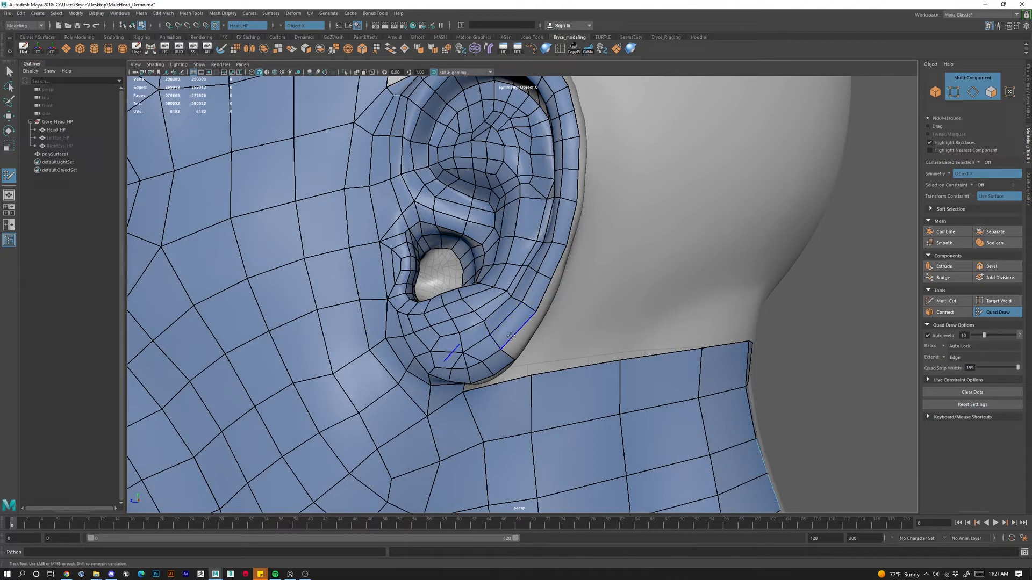
alt+drag(511, 331, 451, 291)
click(432, 238)
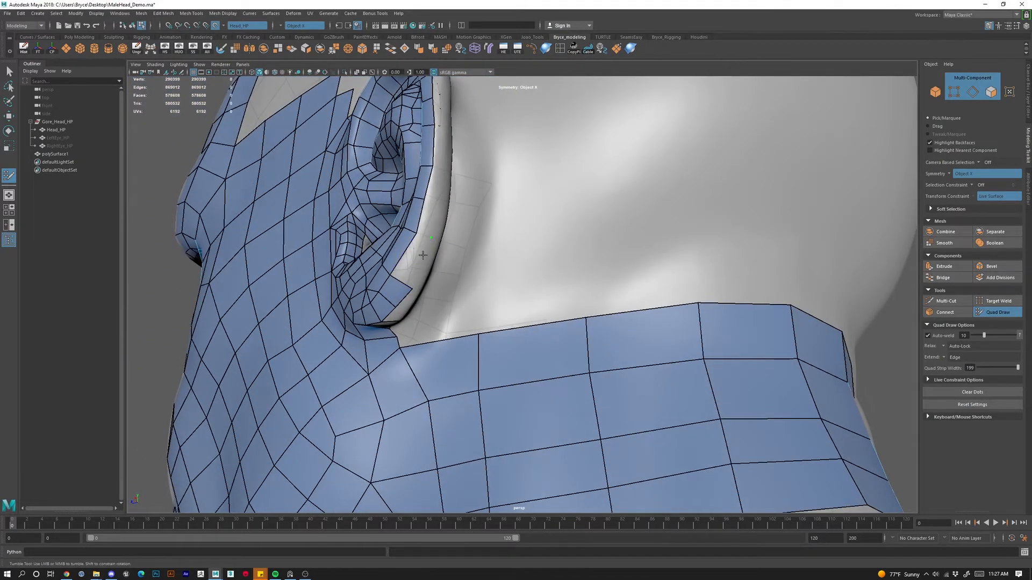
shift+click(430, 245)
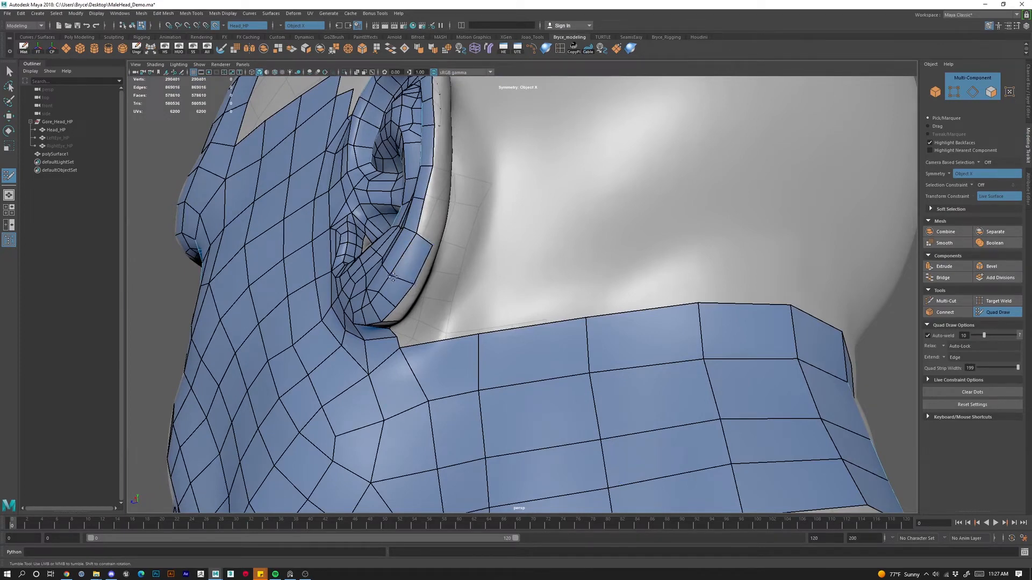
alt+drag(418, 251, 426, 244)
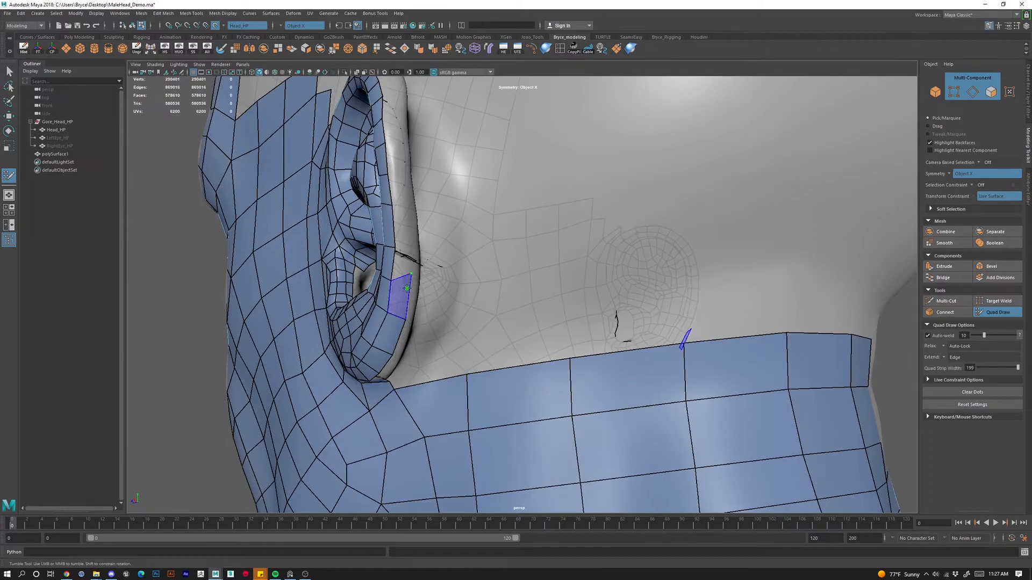
shift+click(407, 286)
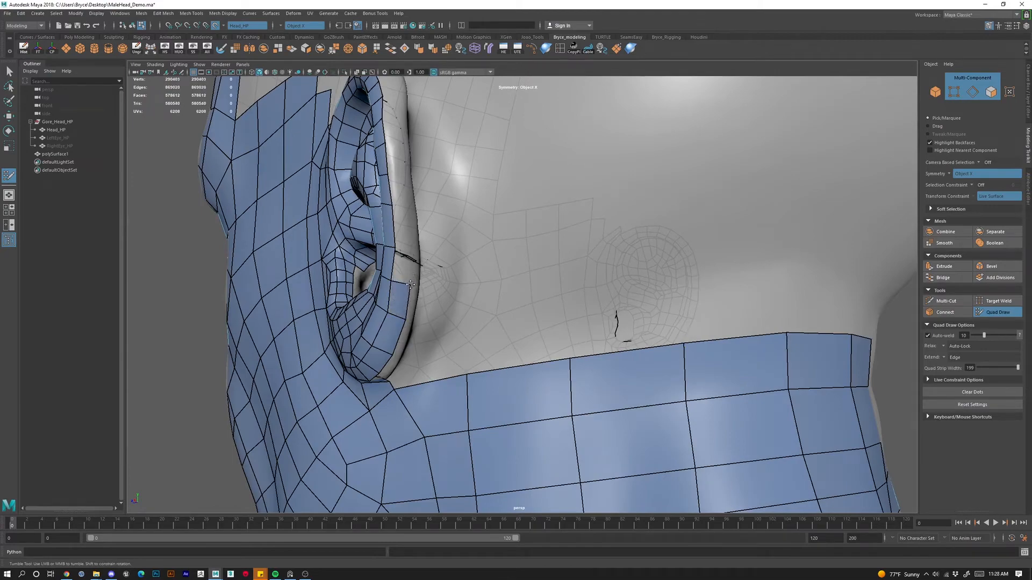
Delete a quad on the rim above the earlobe, insert an edge across the outer strip, and refill the gap with smaller quads.
alt+drag(407, 285, 476, 346)
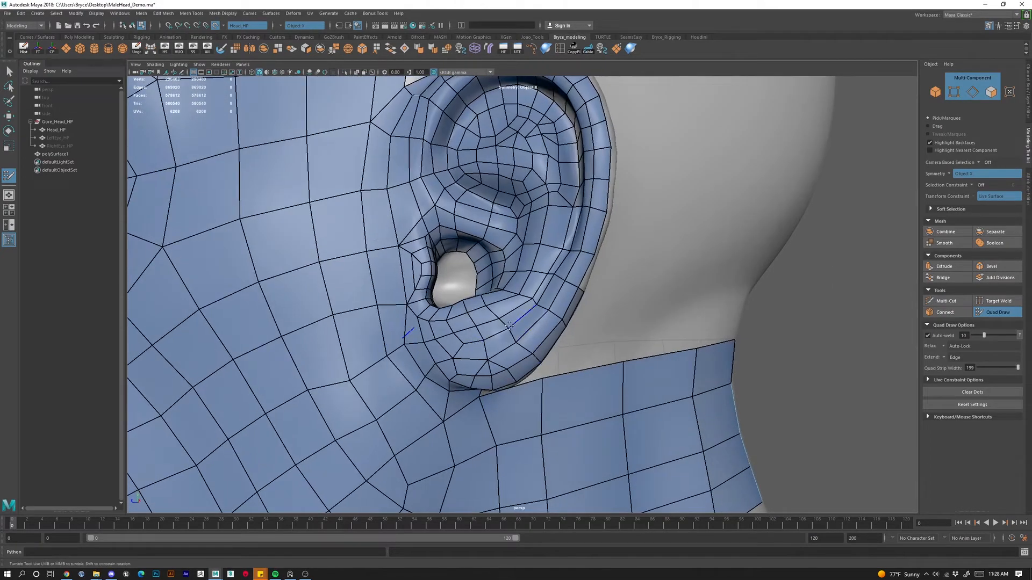
ctrl+shift+click(542, 332)
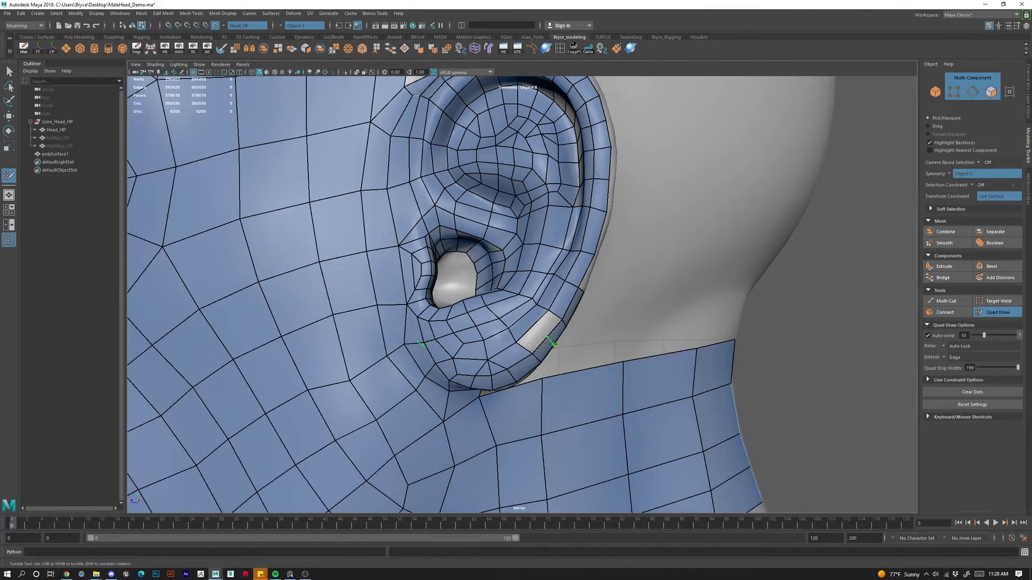
ctrl+click(550, 341)
alt+drag(568, 344, 489, 311)
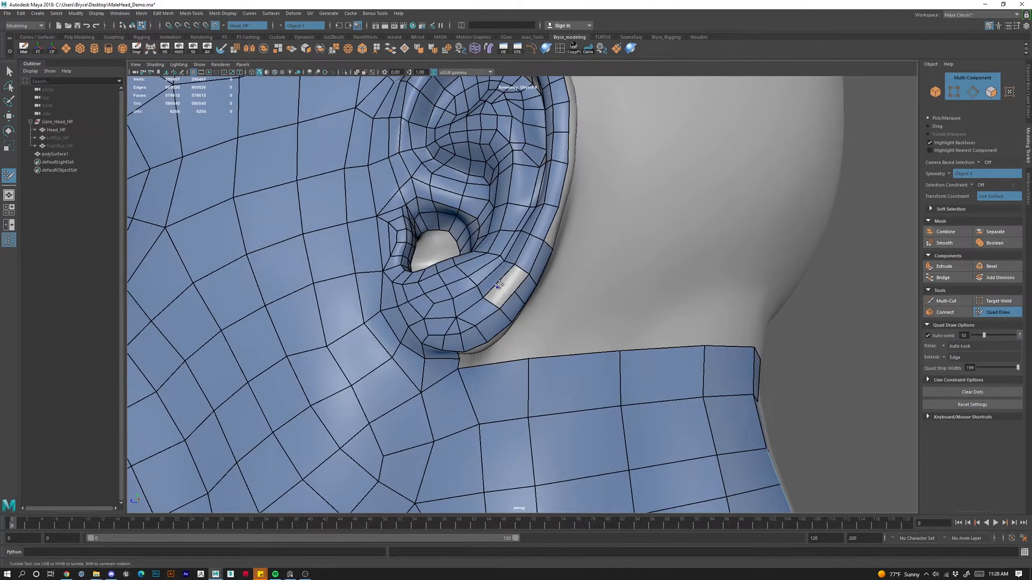
shift+click(495, 289)
drag(519, 280, 512, 279)
shift+click(512, 279)
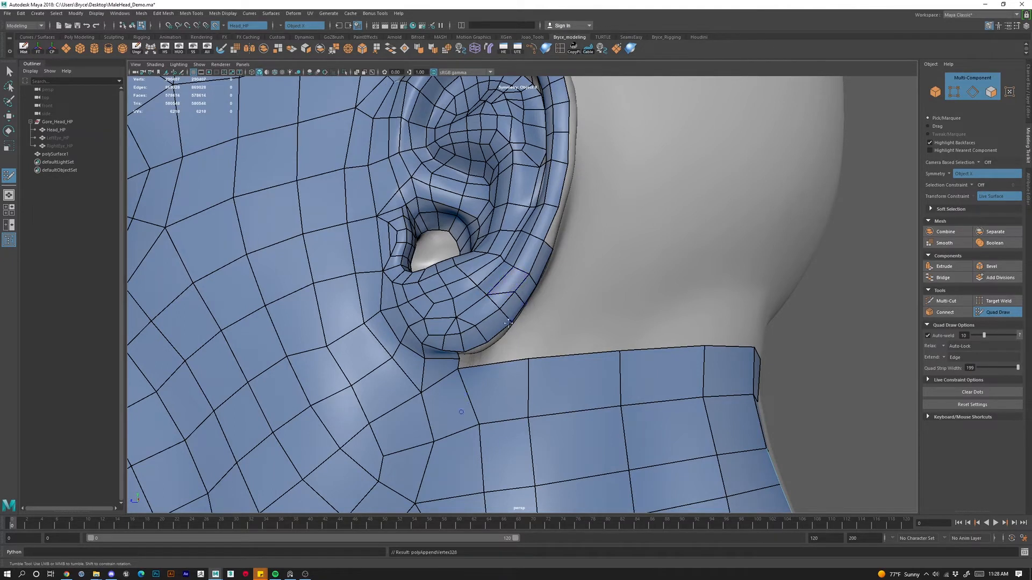
drag(507, 322, 502, 325)
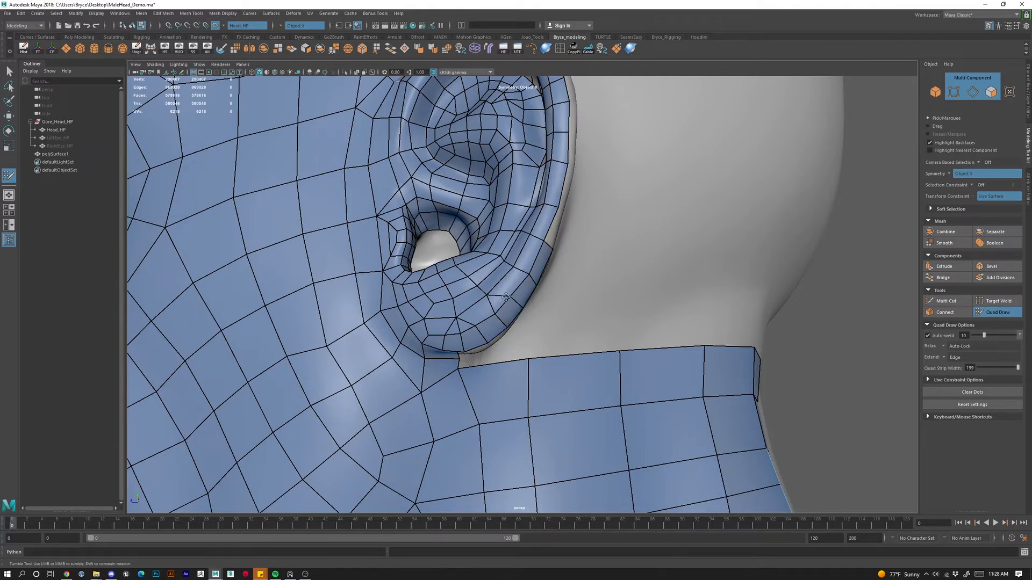
Extend the ear's outer rim border into a new strip of quads over the helix and adjust its front end vertex.
alt+right_drag(624, 247, 510, 311)
alt+drag(511, 311, 525, 368)
mouse_move(525, 368)
alt+right_down()
mouse_move(591, 344)
mouse_move(538, 376)
alt+right_up()
alt+drag(537, 376, 500, 358)
alt+right_drag(476, 291, 473, 311)
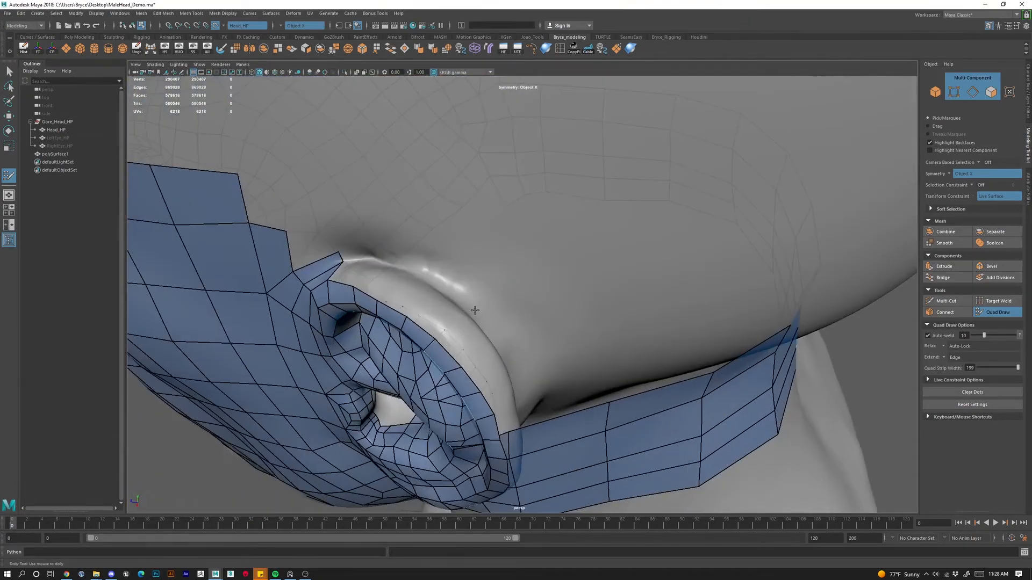
alt+drag(473, 311, 460, 365)
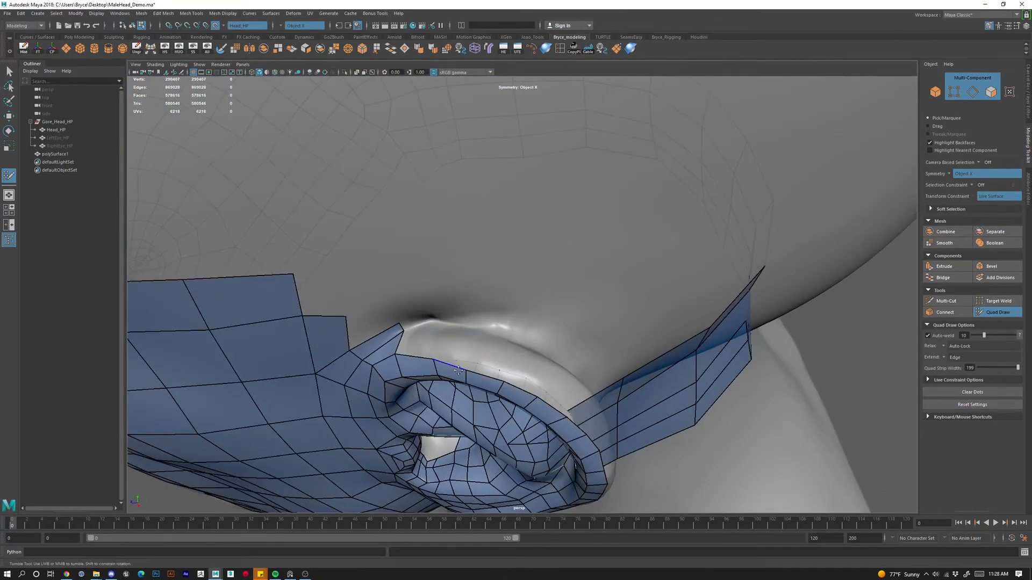
ctrl+drag(457, 370, 476, 345)
middle_drag(476, 344, 470, 351)
drag(426, 344, 419, 333)
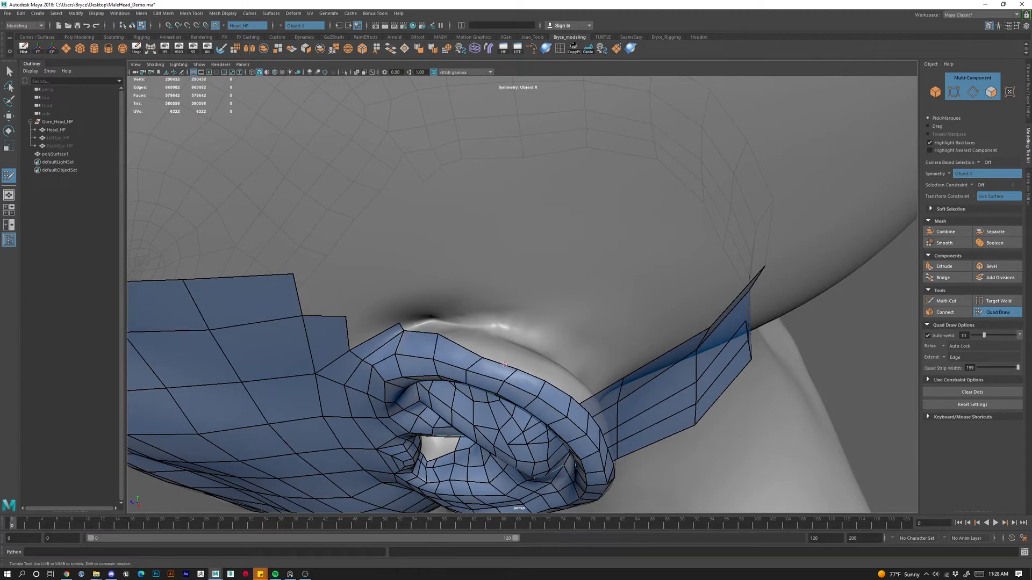
Delete the distorted quads of the new strip along the rear edge of the ear rim.
alt+drag(497, 360, 517, 272)
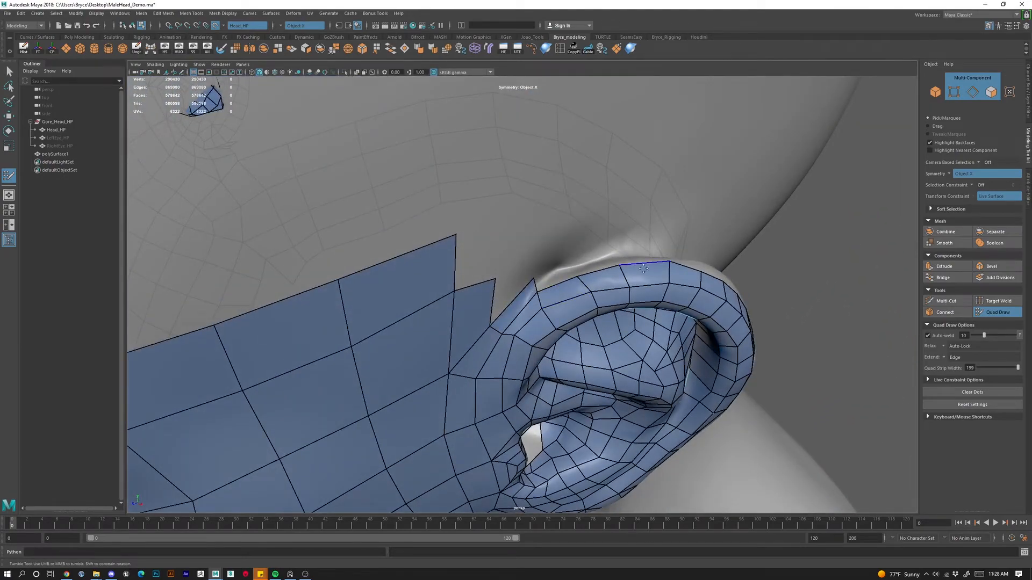
alt+drag(658, 265, 336, 306)
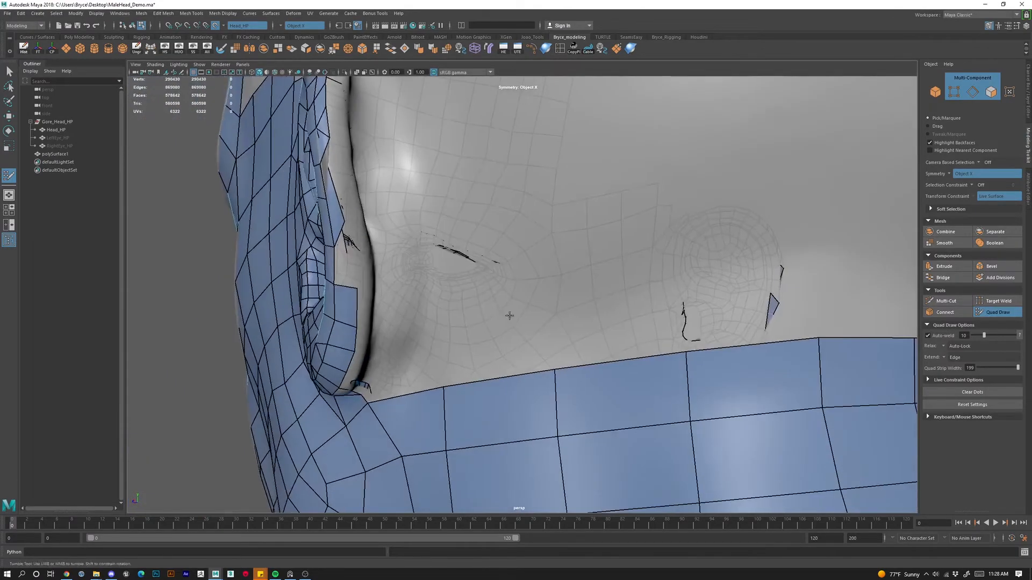
alt+middle_drag(511, 315, 541, 352)
mouse_move(541, 352)
alt+mouse_down()
mouse_move(524, 209)
mouse_move(521, 244)
alt+mouse_up()
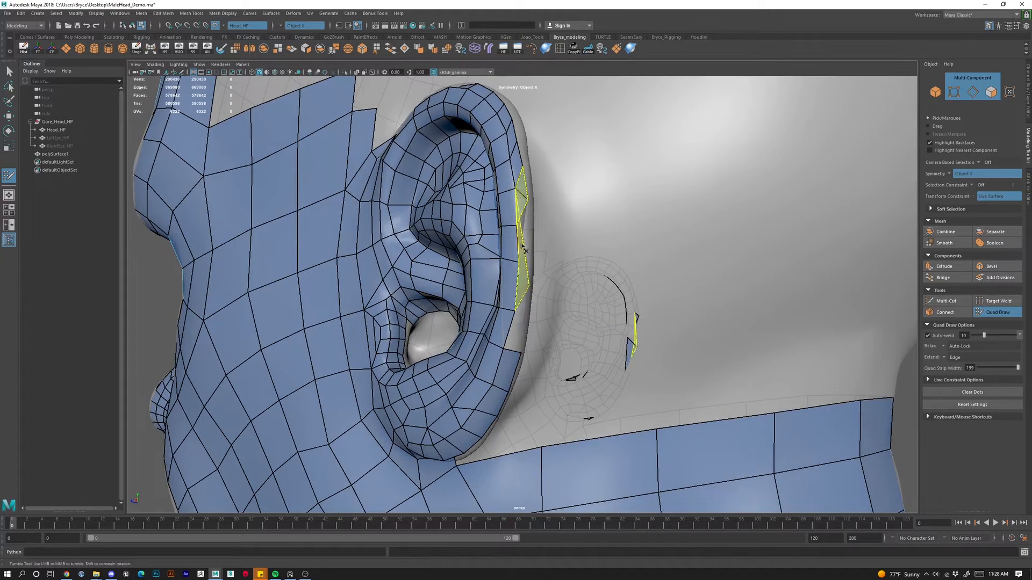
mouse_move(574, 300)
ctrl+shift+mouse_down()
mouse_move(561, 315)
mouse_move(527, 311)
ctrl+shift+mouse_up()
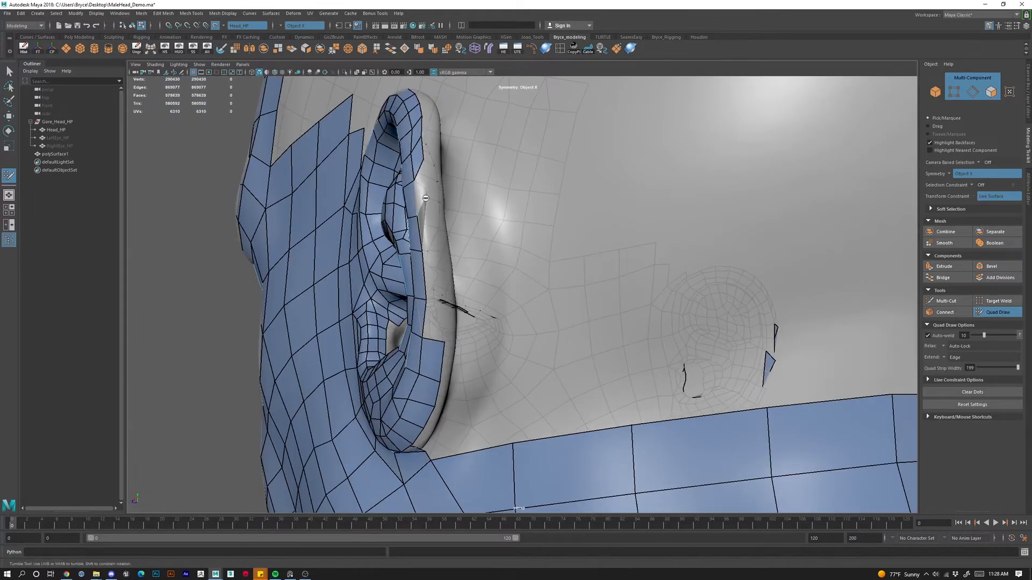
Hide the MaleHead_HP display layer, then select and isolate the polySurface1 retopology mesh.
alt+drag(587, 262, 552, 275)
key(ctrl+1)
key(ctrl+1)
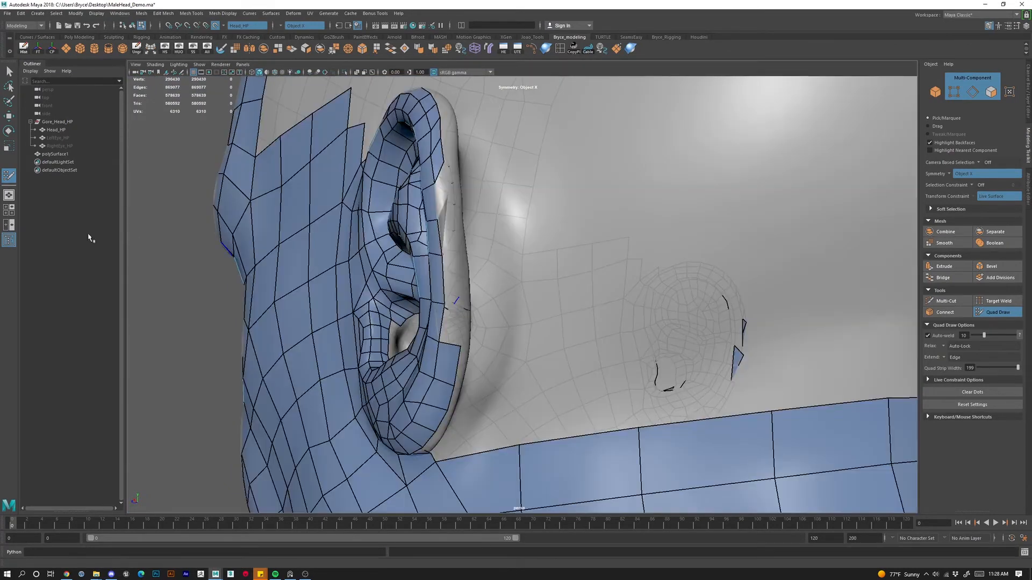
click(1026, 101)
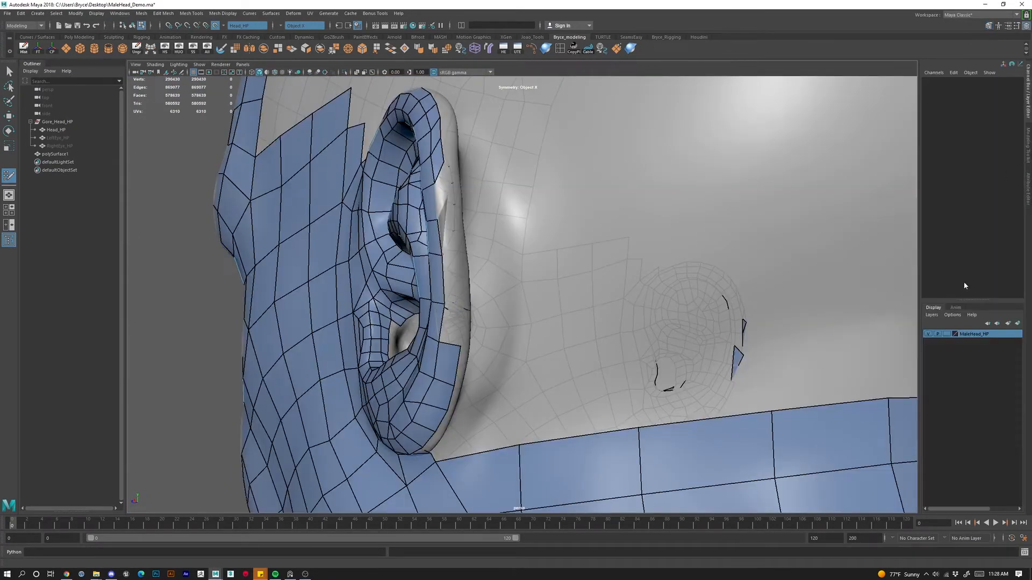
click(927, 334)
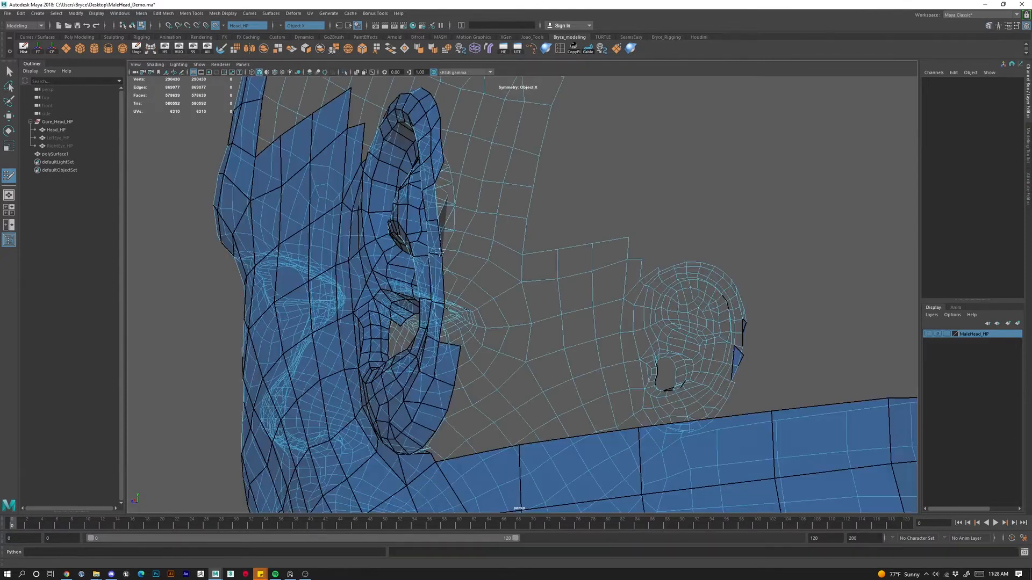
right_click(425, 233)
click(462, 221)
key(ctrl+1)
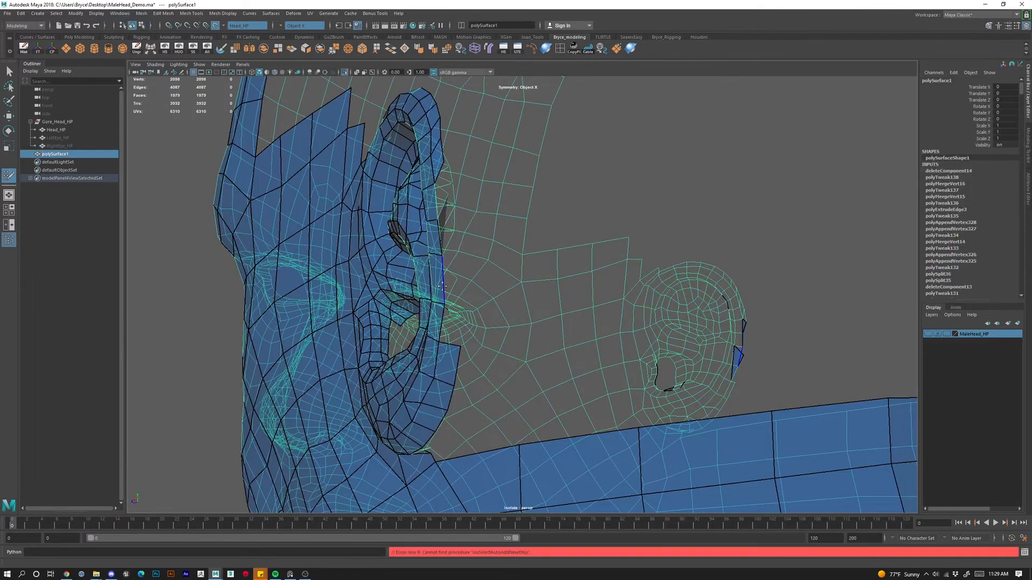
Leave Quad Draw for the Move tool and inspect the isolated mesh around the ear's rear rim.
right_drag(435, 187, 489, 174)
key(w)
click(632, 197)
alt+drag(631, 198, 548, 253)
click(529, 288)
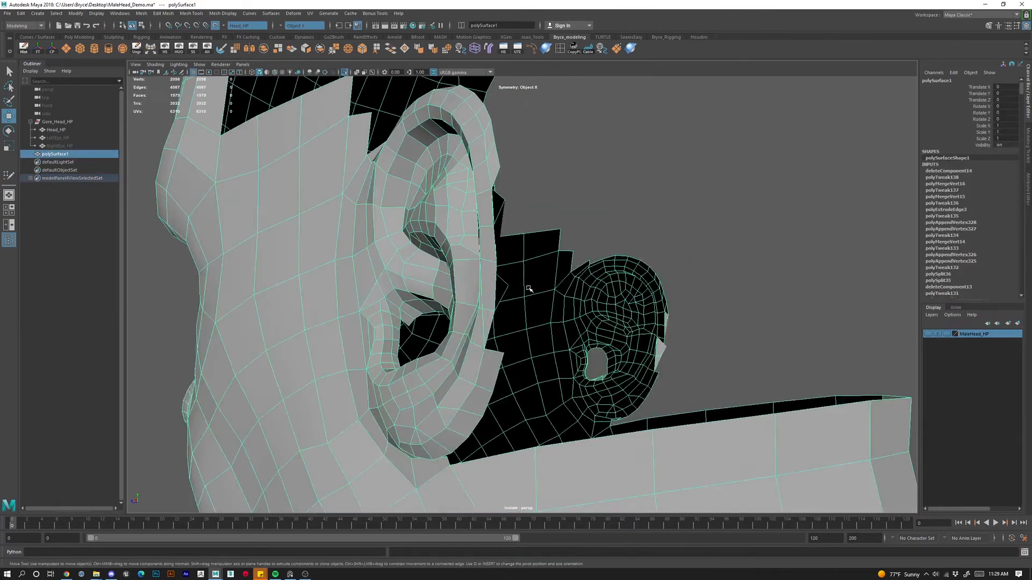
Delete the distorted leftover faces along the rear edge of the ear rim.
alt+drag(530, 288, 493, 323)
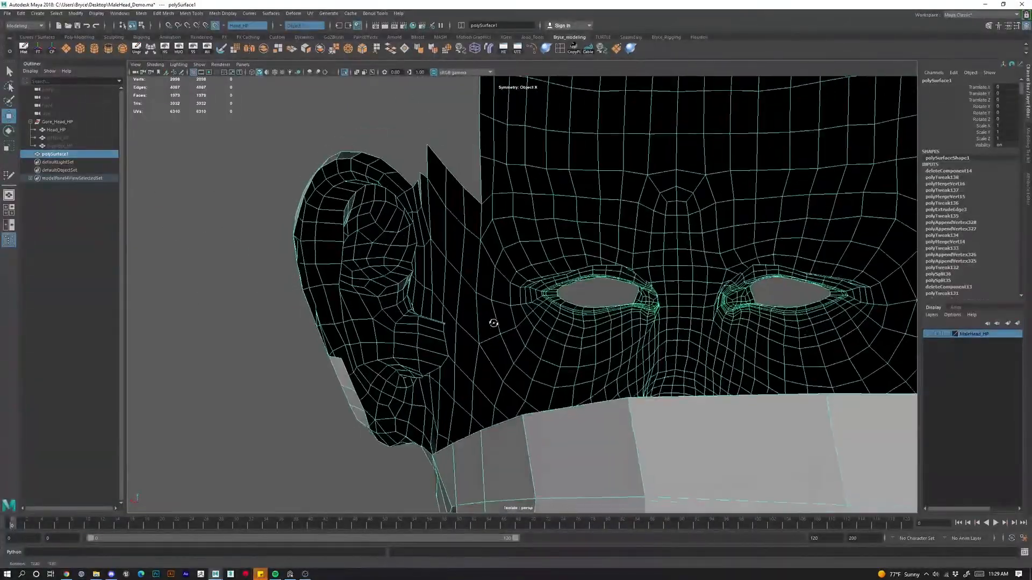
alt+middle_drag(493, 323, 732, 264)
scroll(663, 291, up, 4)
alt+drag(664, 291, 564, 317)
right_drag(485, 251, 484, 276)
click(486, 258)
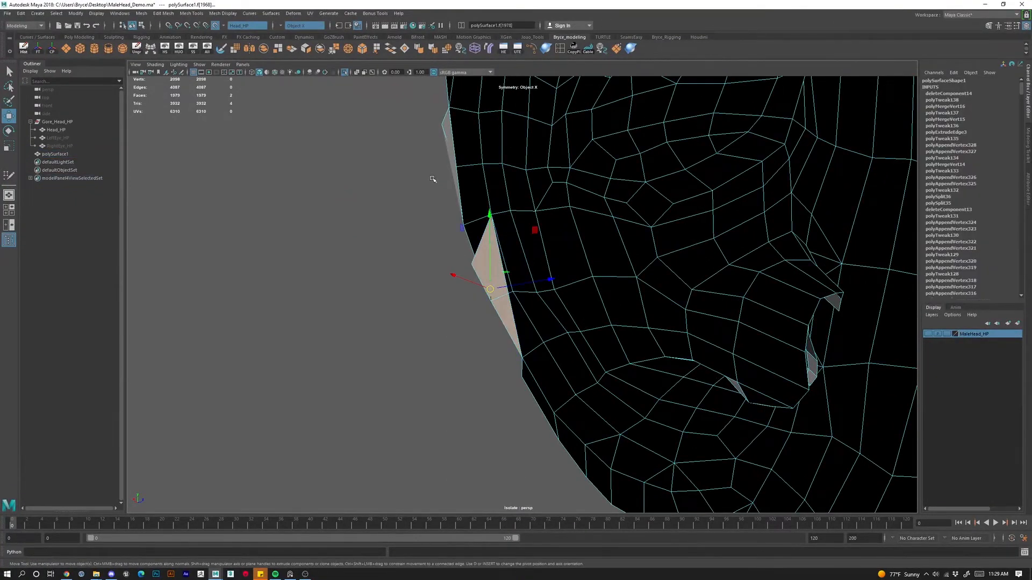
key(Delete)
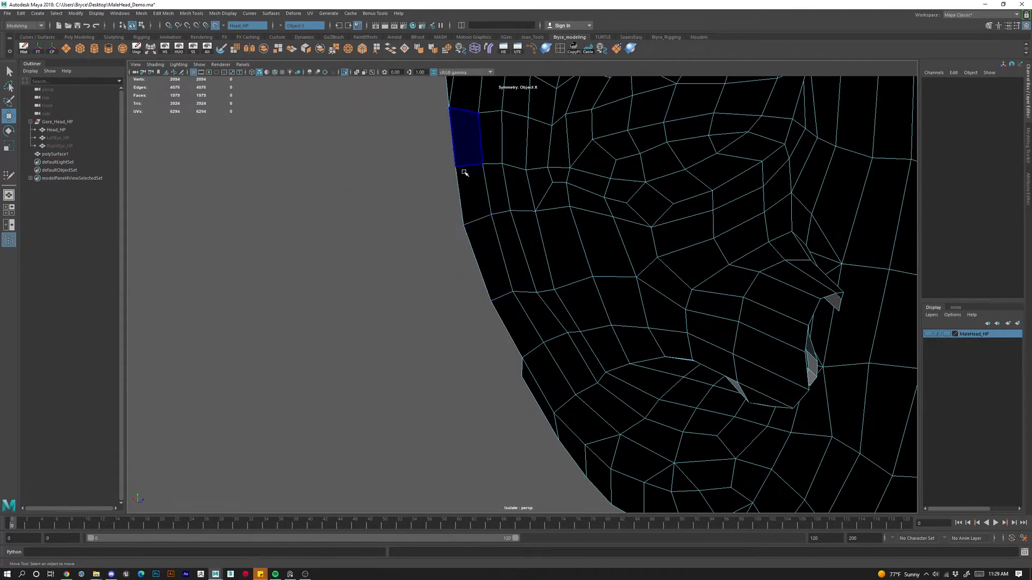
Soften the edges of the whole retopology mesh and check the ear's shading from the front and side.
alt+drag(465, 173, 529, 315)
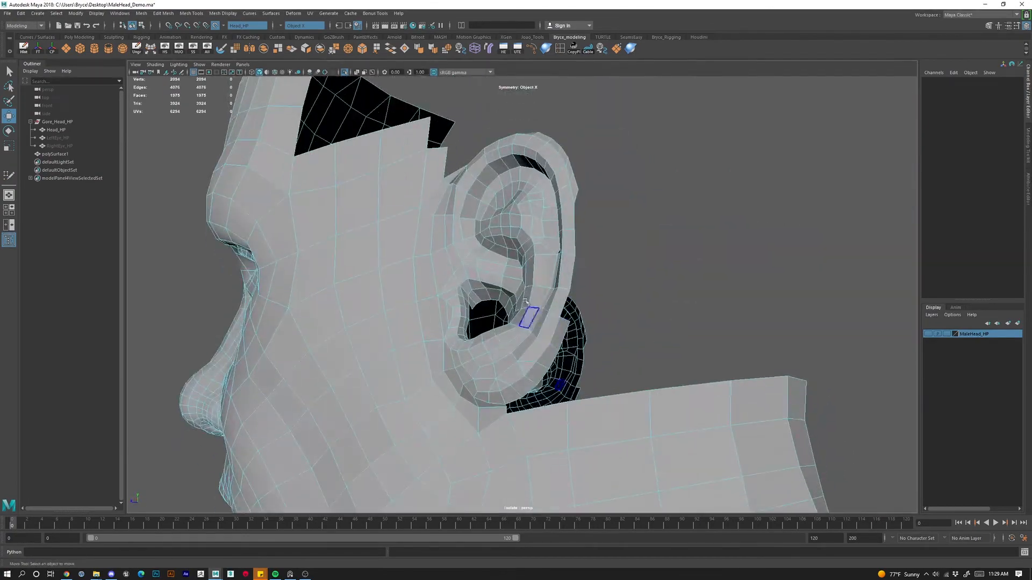
right_drag(525, 298, 546, 220)
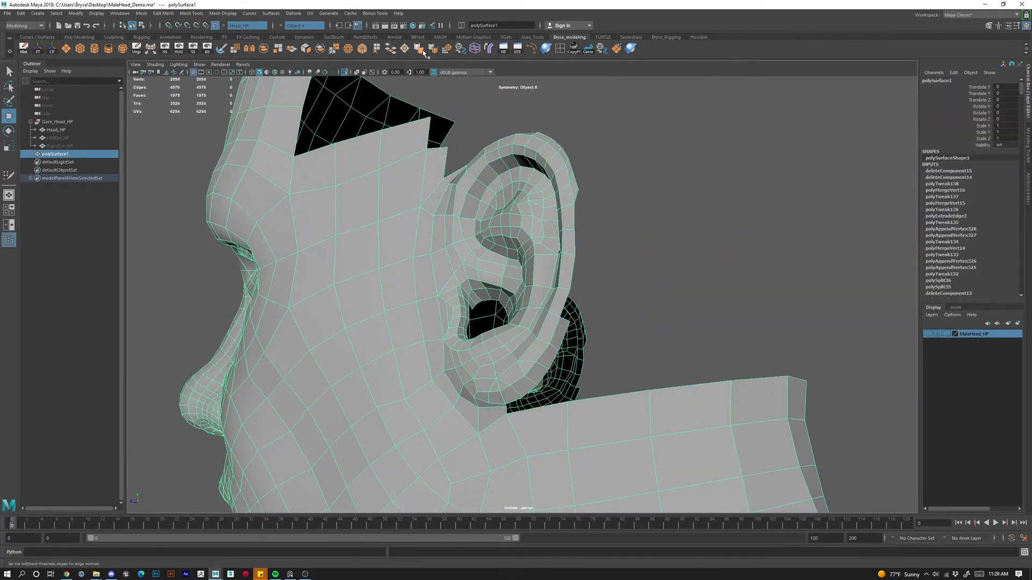
key(3)
click(617, 231)
alt+drag(616, 231, 618, 353)
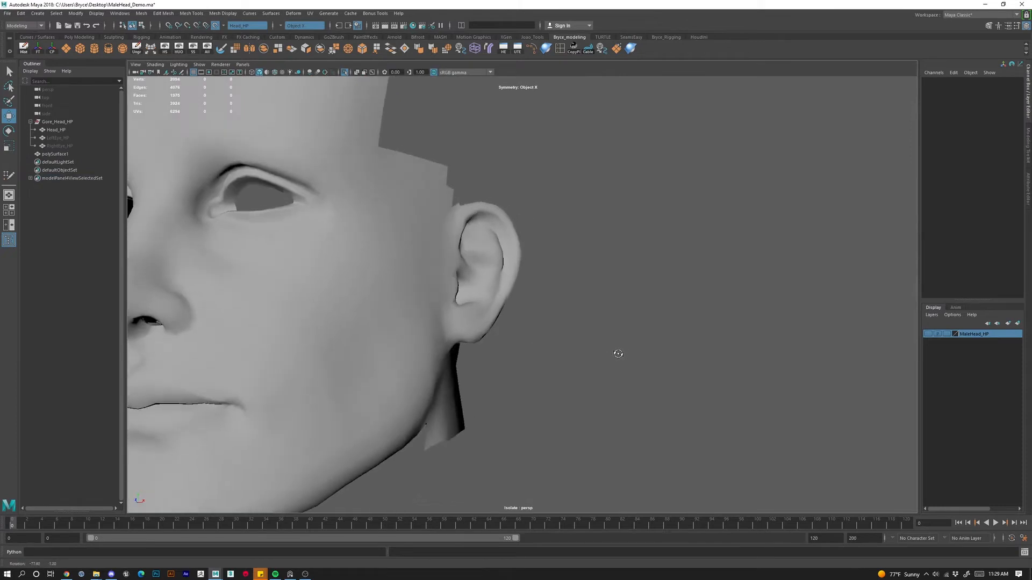
alt+right_drag(617, 353, 565, 377)
alt+drag(565, 377, 550, 359)
scroll(541, 349, up, 5)
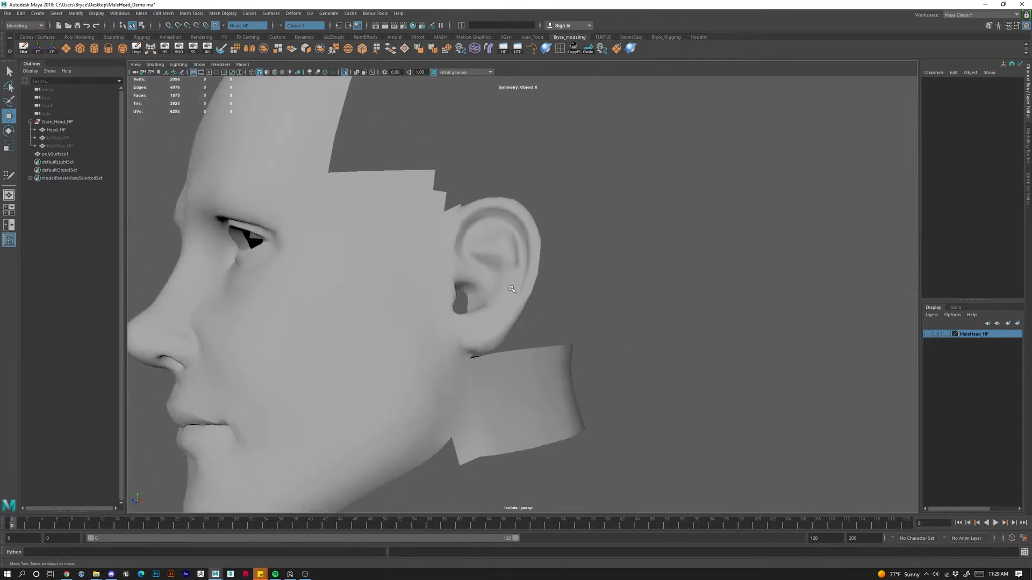
click(505, 310)
key(1)
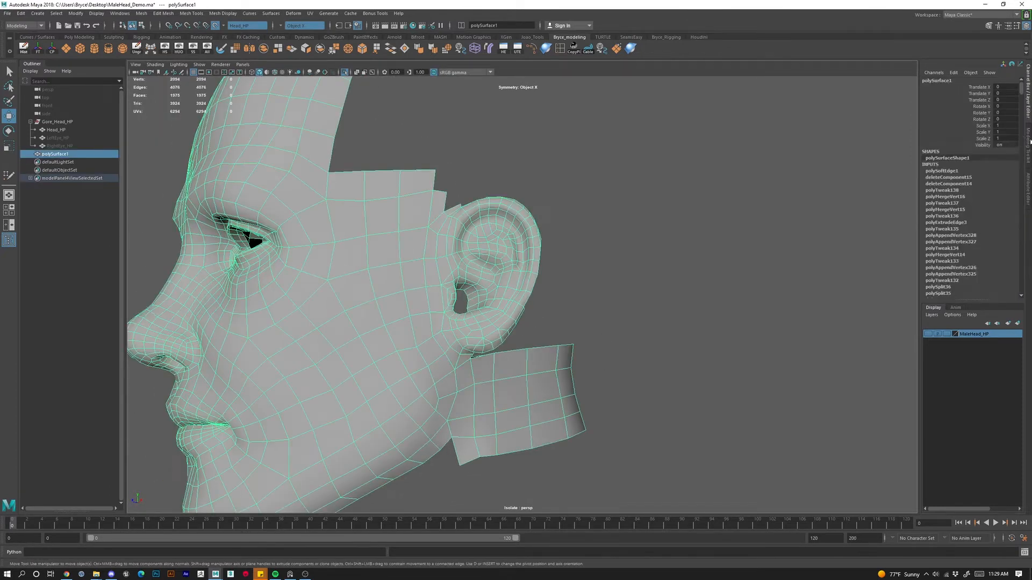
Delete the construction history of polySurface1 and freeze its transformations.
click(24, 49)
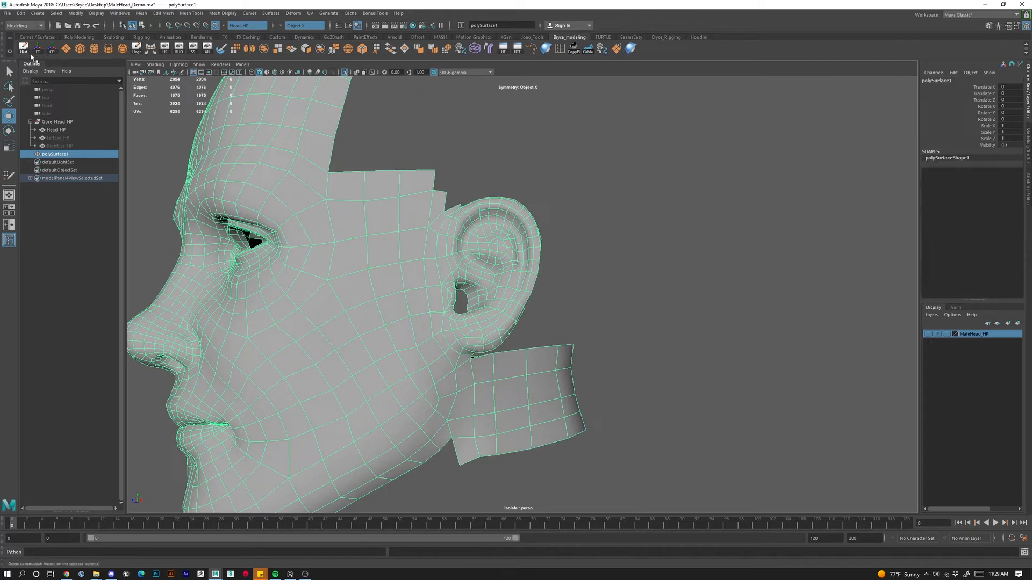
click(38, 49)
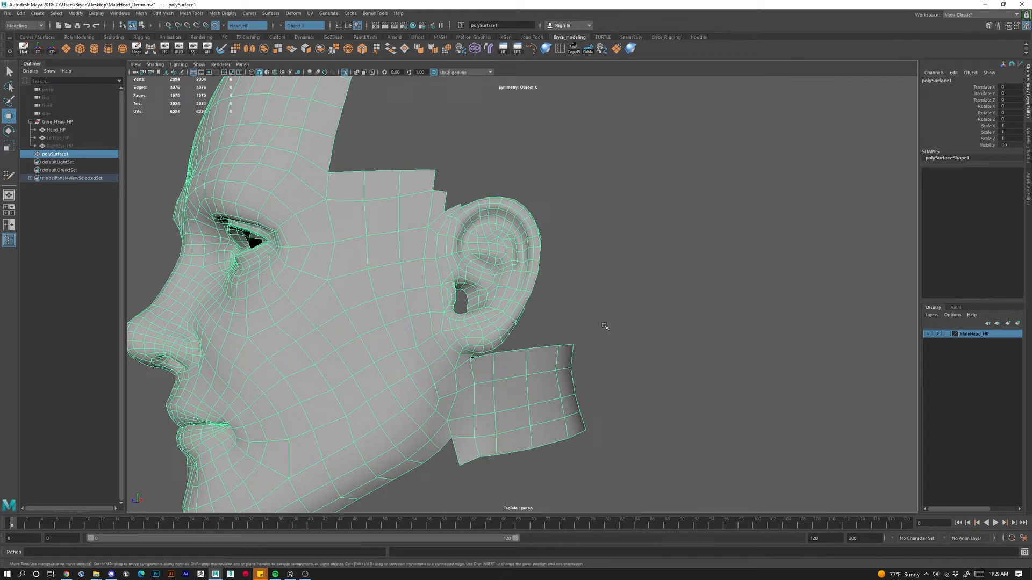
End the isolation and use Quad Draw to extend the ear's rear rim border with quads, welding the strip's upper end.
key(ctrl+1)
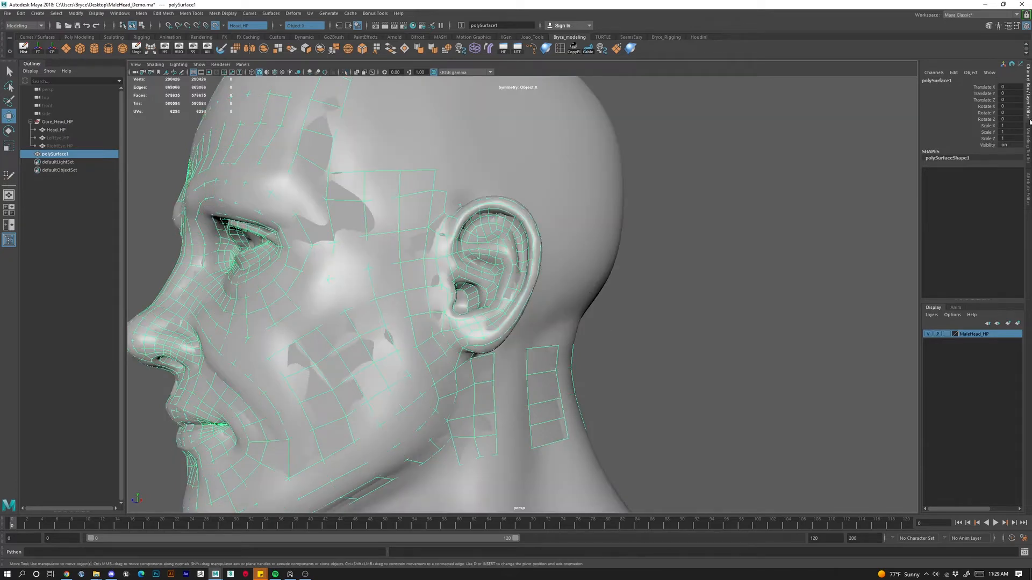
click(1028, 142)
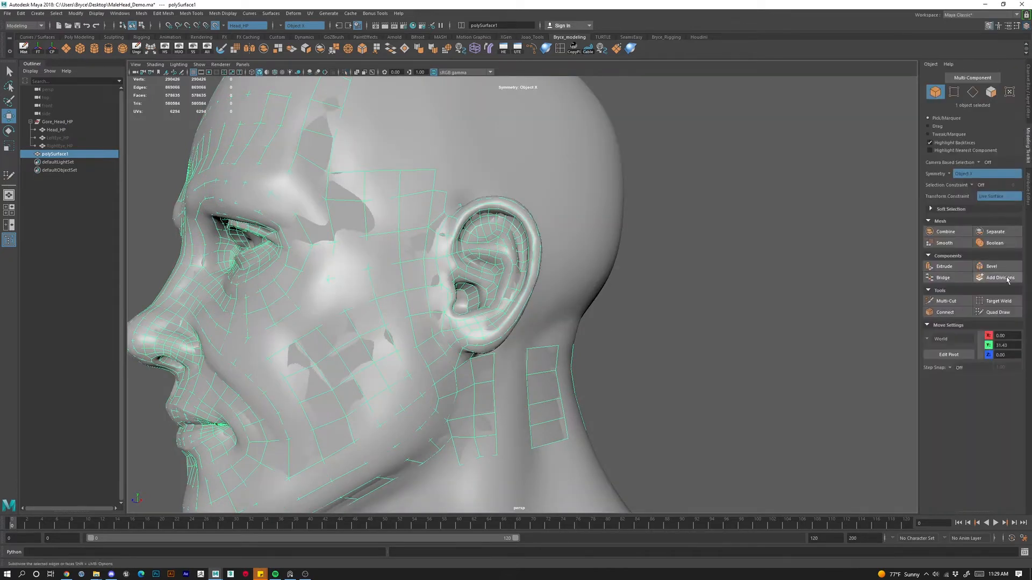
click(998, 313)
alt+drag(509, 280, 595, 178)
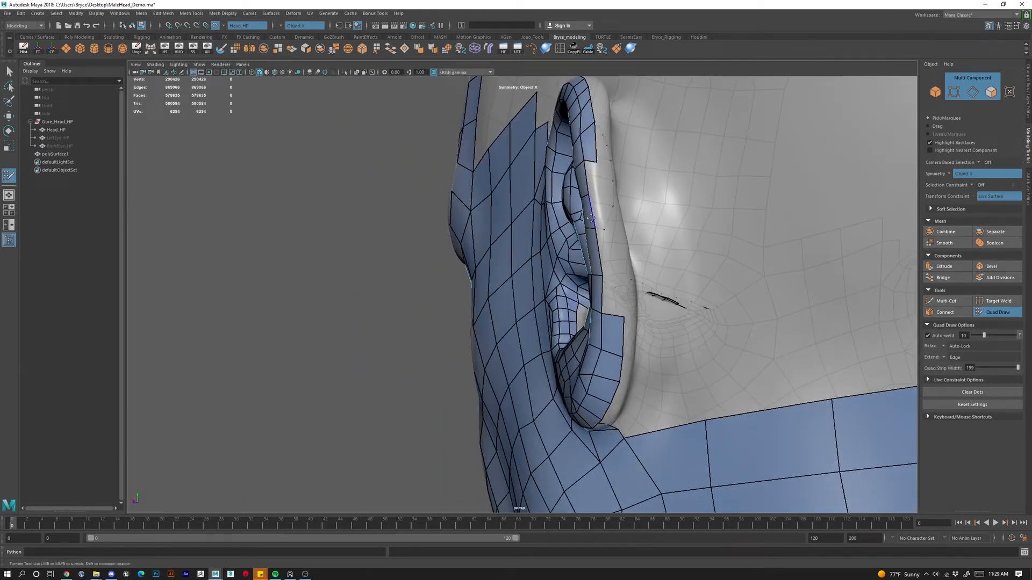
middle_drag(591, 218, 612, 222)
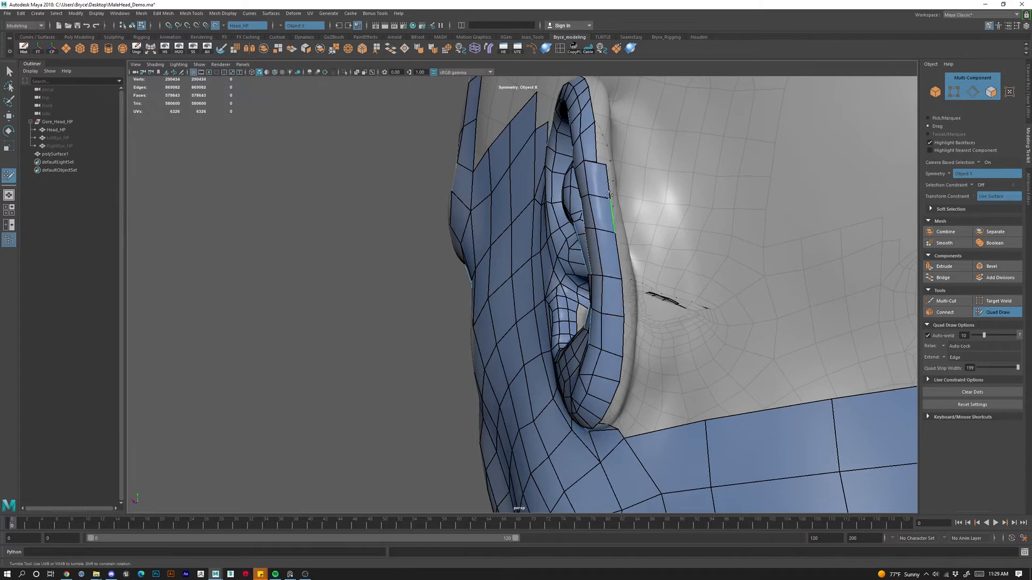
drag(595, 159, 605, 159)
alt+drag(598, 120, 598, 124)
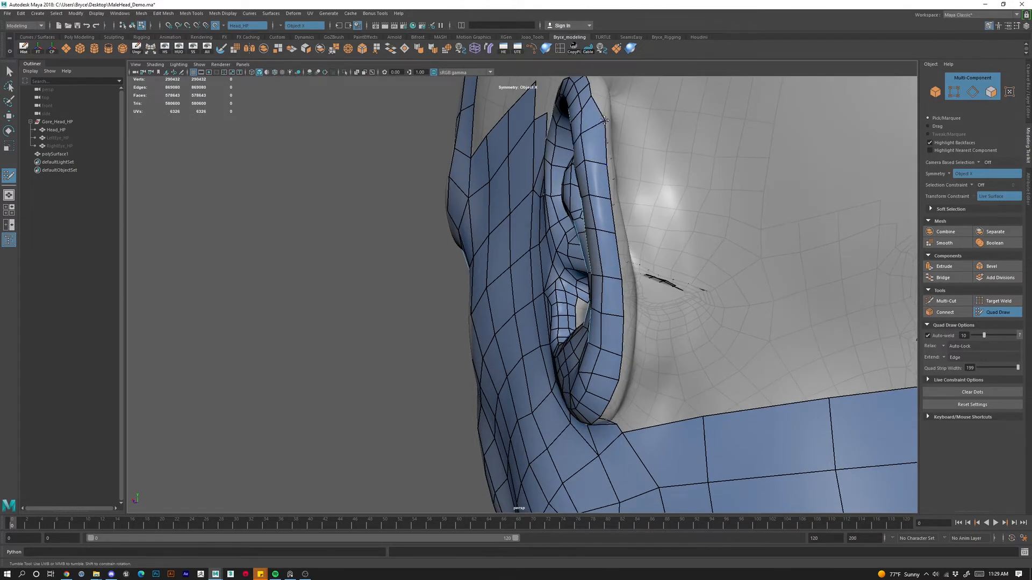
Undo the Quad Draw dot placed behind the ear.
alt+drag(598, 129, 588, 242)
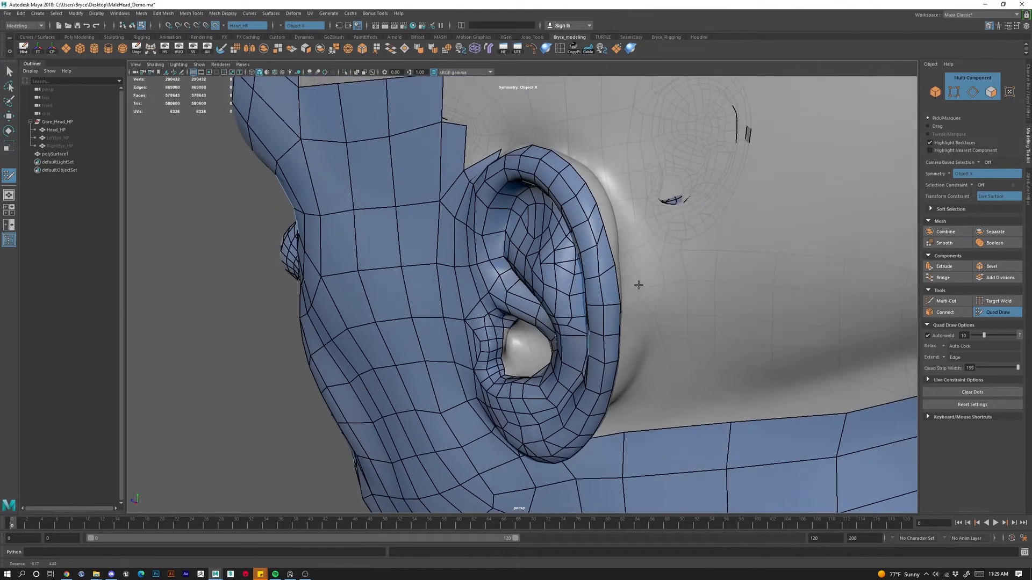
alt+middle_drag(589, 241, 594, 266)
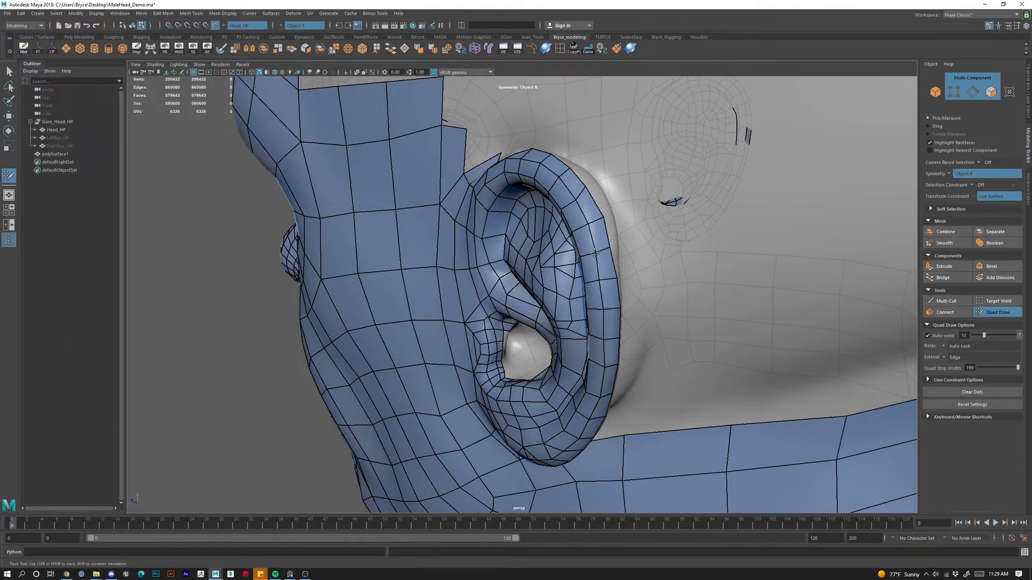
scroll(592, 193, down, 4)
alt+drag(591, 194, 573, 316)
scroll(563, 269, up, 4)
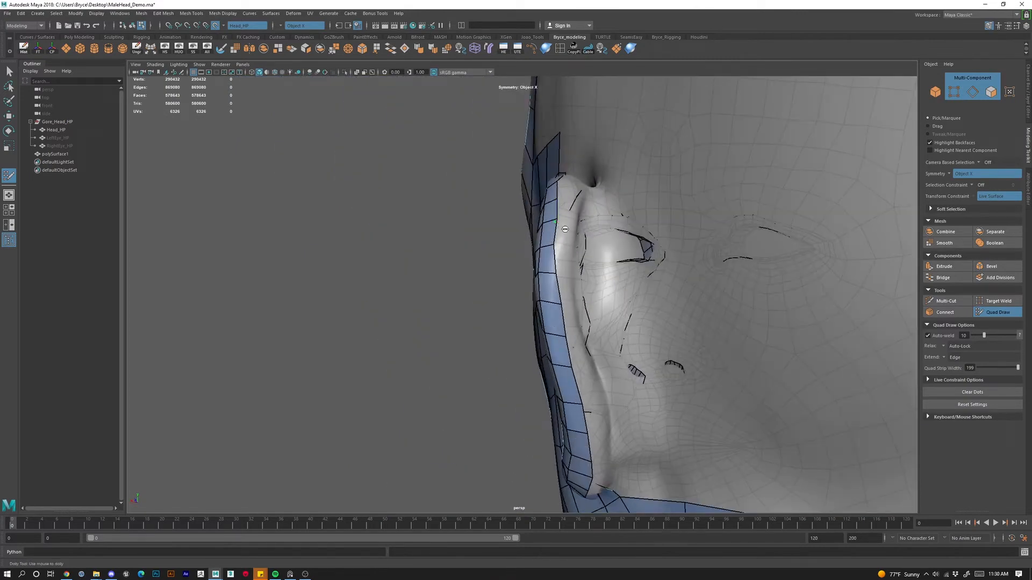
key(ctrl+z)
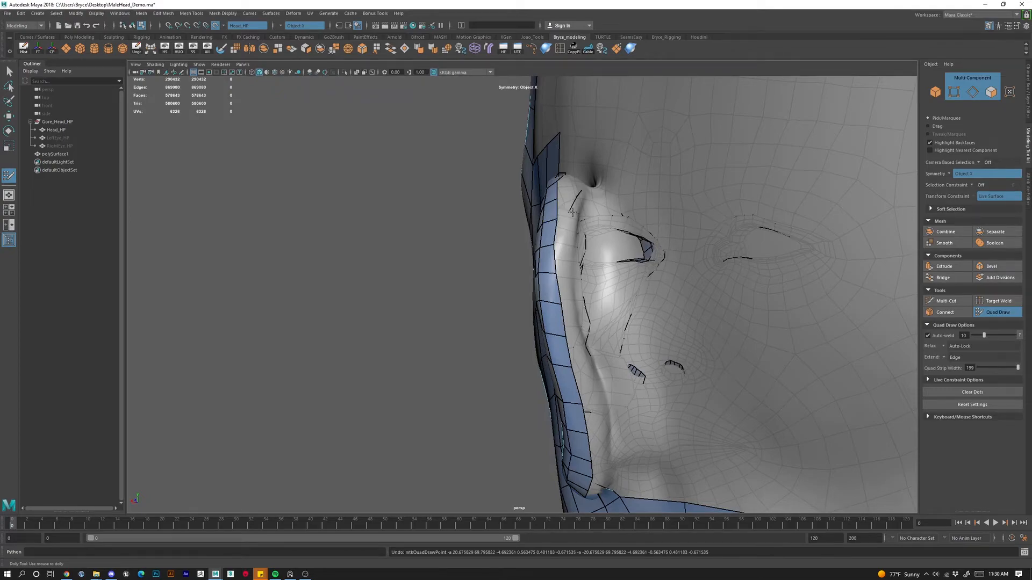
Nudge the lower front corner vertex of the neck strip below the ear.
alt+right_drag(606, 253, 554, 263)
alt+drag(559, 269, 624, 366)
alt+right_drag(624, 366, 663, 410)
alt+drag(663, 410, 770, 386)
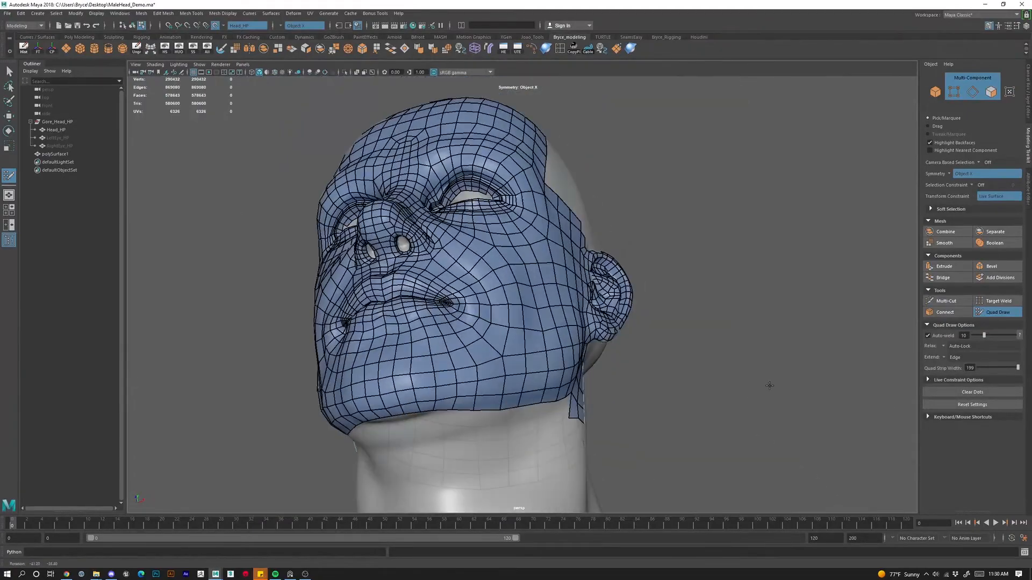
alt+drag(529, 391, 433, 391)
alt+middle_drag(678, 327, 594, 327)
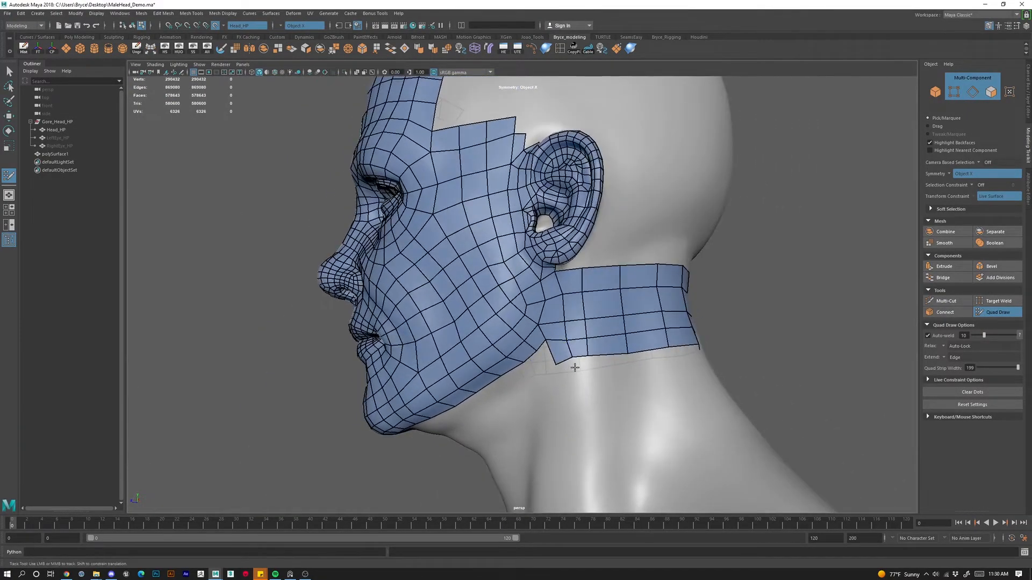
drag(557, 364, 554, 365)
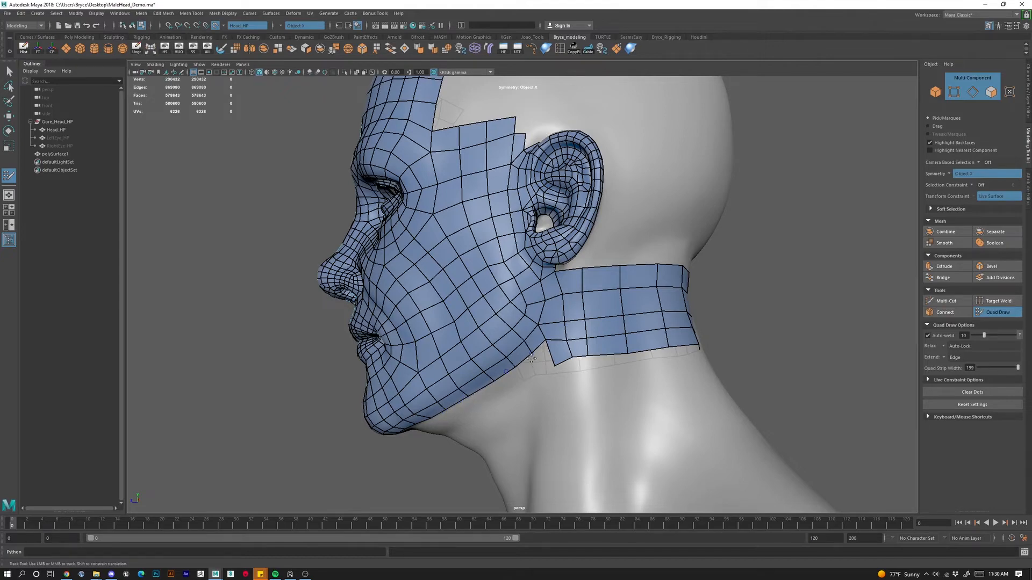
Examine the open borders along the jaw, neck strip, ear and back of the head.
alt+drag(532, 359, 410, 401)
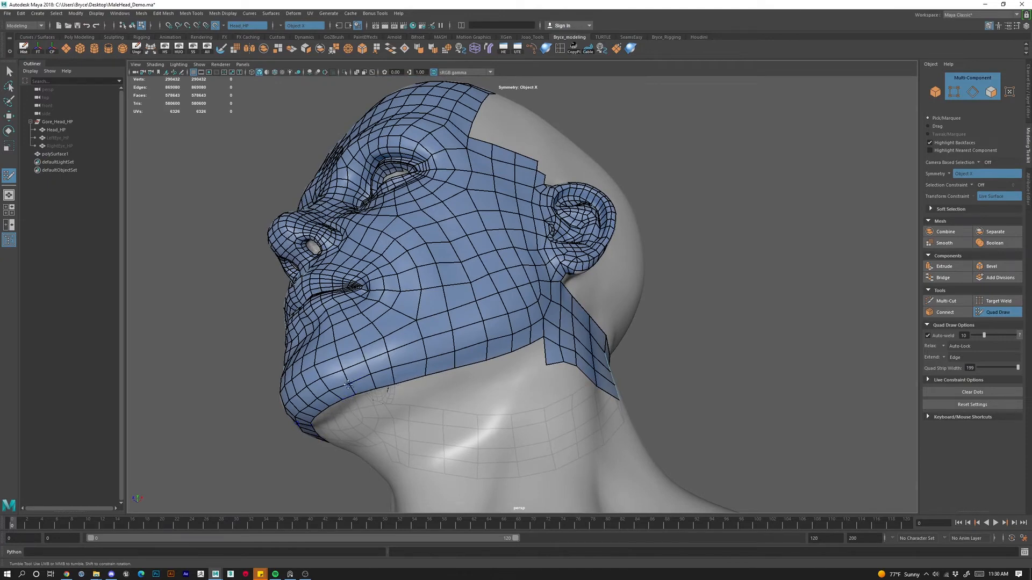
scroll(514, 253, down, 4)
alt+drag(515, 253, 575, 337)
scroll(575, 337, up, 4)
alt+middle_drag(576, 338, 547, 425)
alt+drag(546, 425, 639, 417)
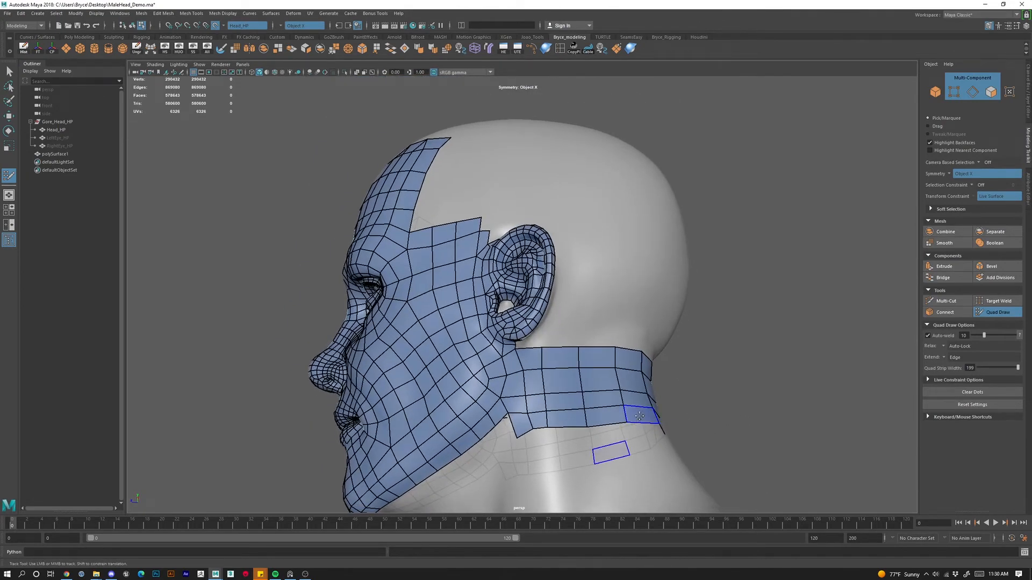
scroll(580, 319, down, 5)
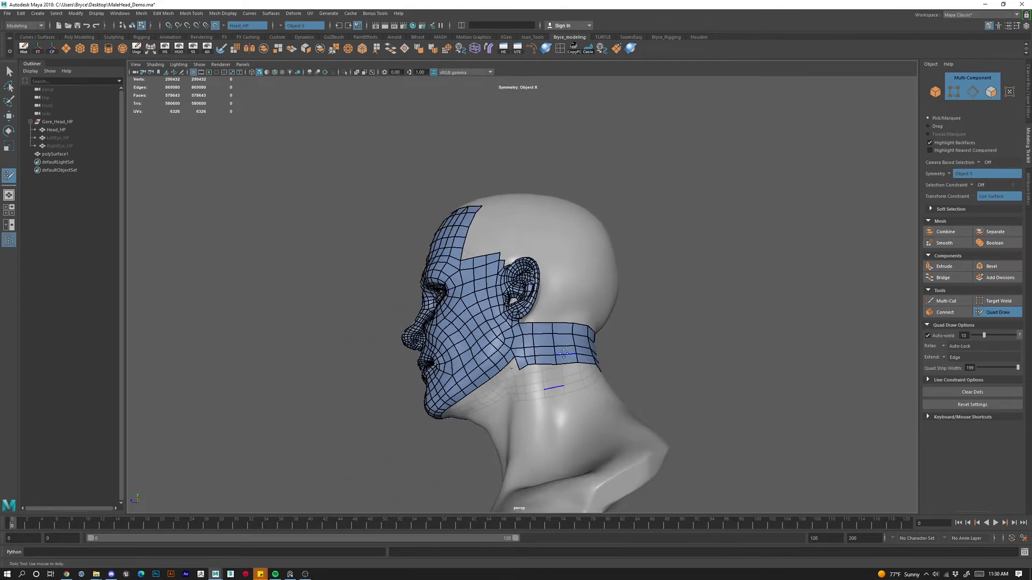
alt+drag(575, 339, 628, 342)
scroll(560, 299, up, 4)
alt+middle_drag(561, 299, 632, 434)
alt+drag(627, 398, 602, 424)
alt+middle_drag(601, 419, 569, 322)
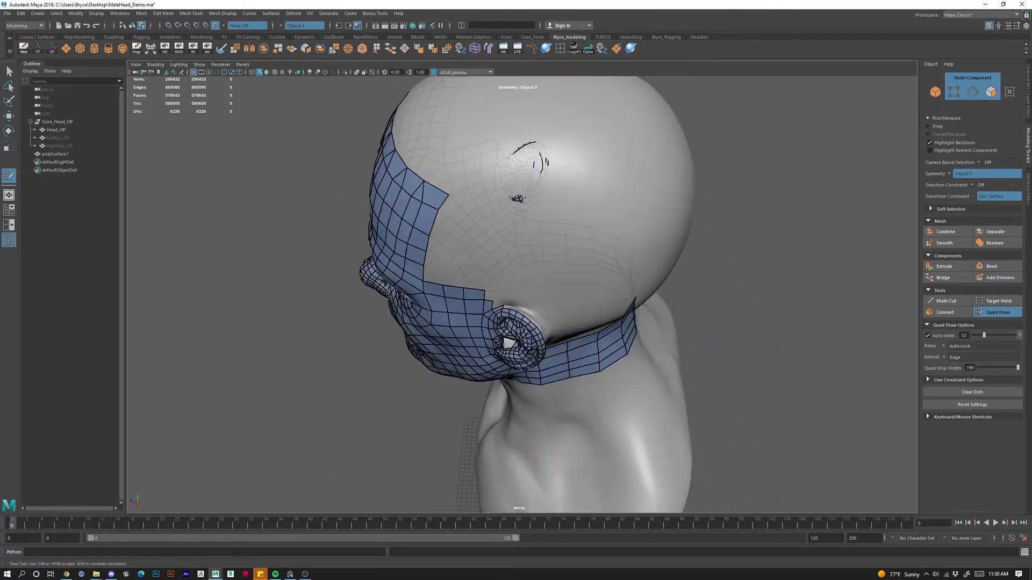
Place dots behind the top of the ear and fill a quad connecting them to the mesh corner in front of it.
scroll(577, 319, up, 4)
alt+drag(586, 312, 466, 259)
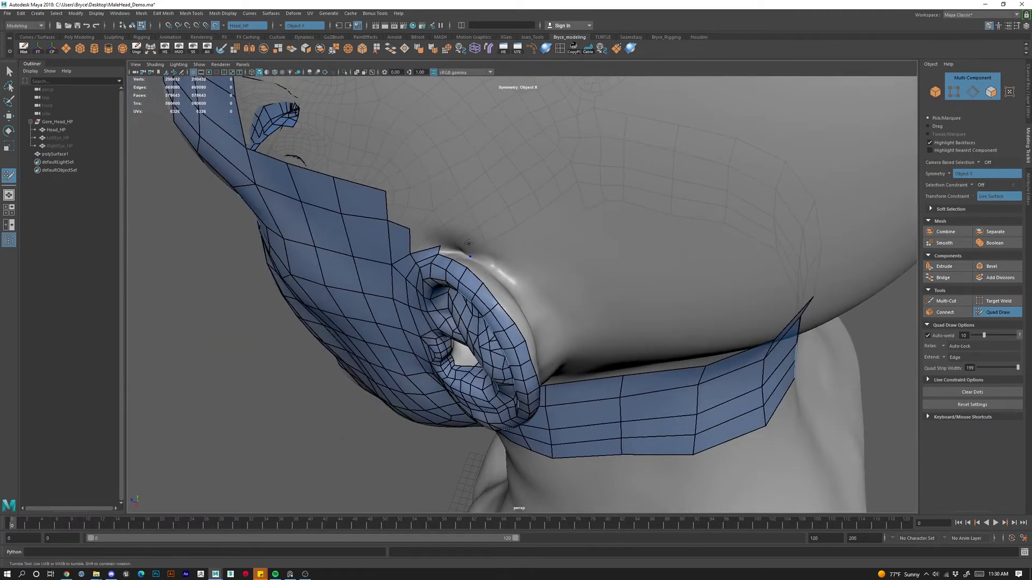
click(468, 244)
shift+click(457, 251)
scroll(455, 250, up, 4)
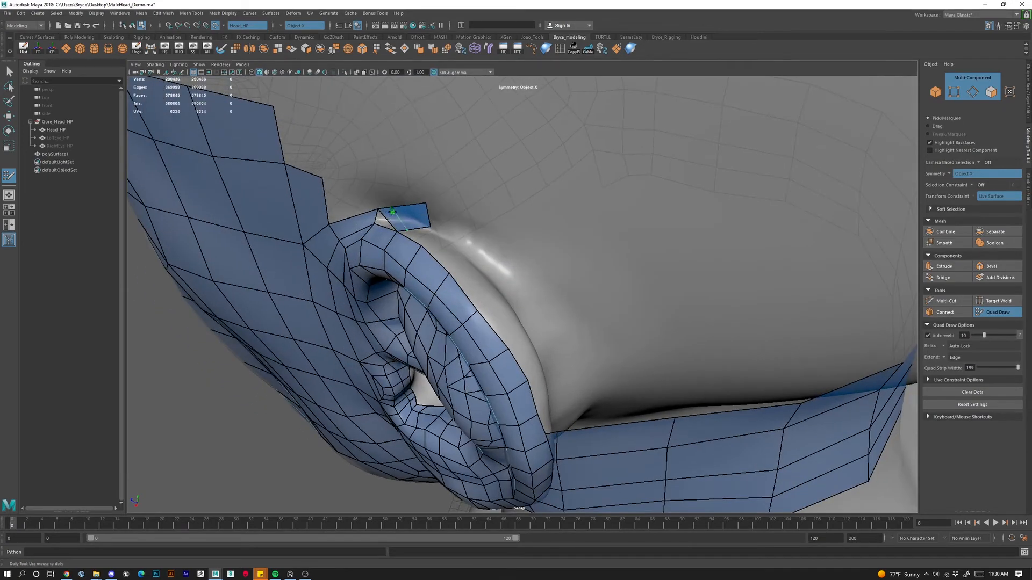
ctrl+shift+click(398, 220)
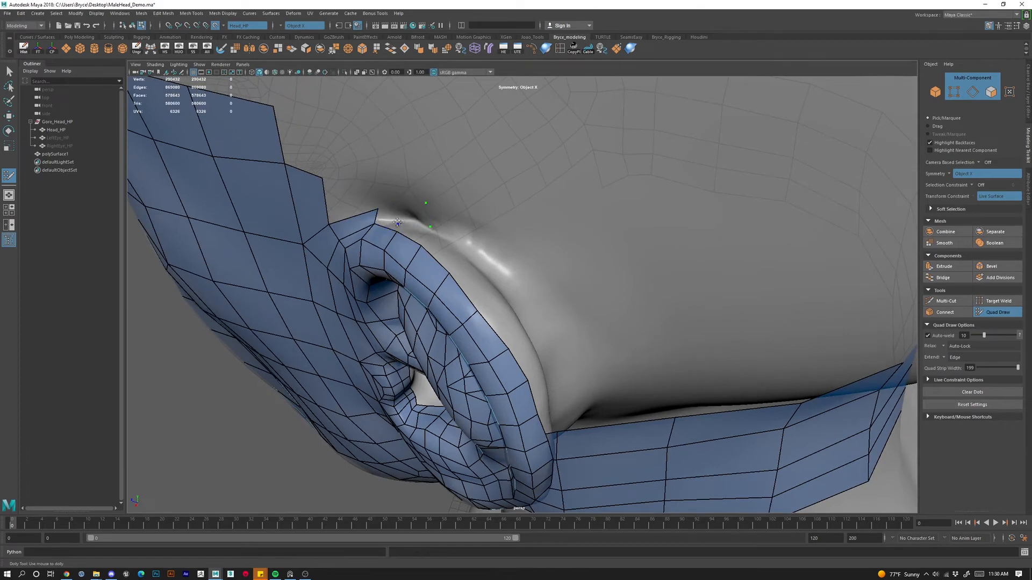
shift+click(402, 217)
Extend the new quad into a strip running down the head surface behind the ear.
mouse_move(397, 218)
mouse_down()
mouse_move(377, 217)
mouse_move(435, 215)
mouse_move(426, 231)
mouse_move(474, 245)
mouse_move(518, 293)
mouse_up()
alt+drag(559, 337, 521, 303)
drag(522, 302, 532, 371)
mouse_move(532, 371)
alt+mouse_down()
mouse_move(543, 383)
mouse_move(498, 269)
mouse_move(514, 251)
mouse_move(492, 235)
alt+mouse_up()
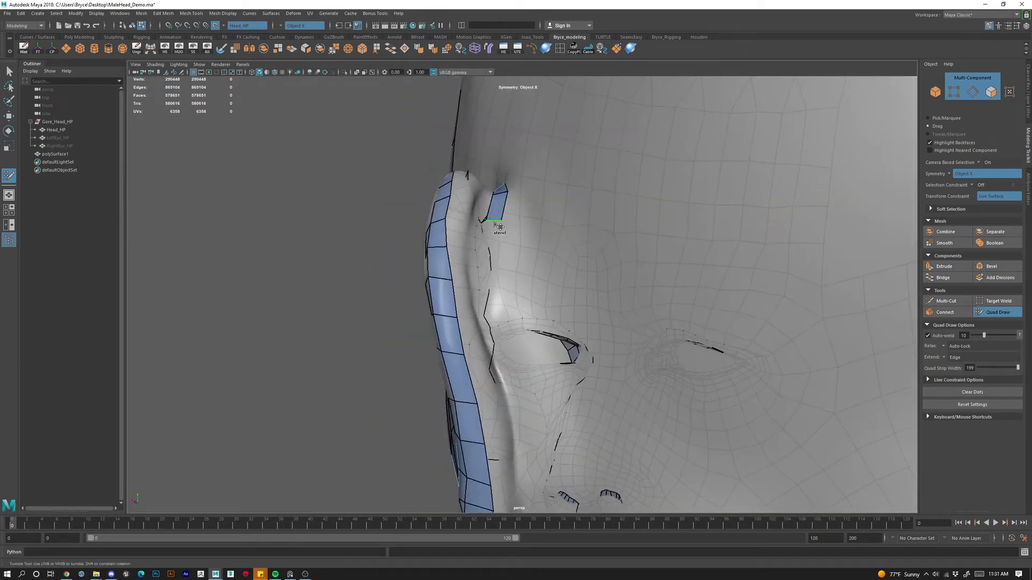
mouse_move(498, 226)
mouse_down()
mouse_move(501, 327)
mouse_move(520, 408)
mouse_move(503, 357)
mouse_move(495, 433)
mouse_up()
Place dots on the head behind the earlobe and fill a quad from them to the front corner of the neck strip.
alt+right_drag(515, 439, 530, 441)
alt+drag(516, 433, 432, 359)
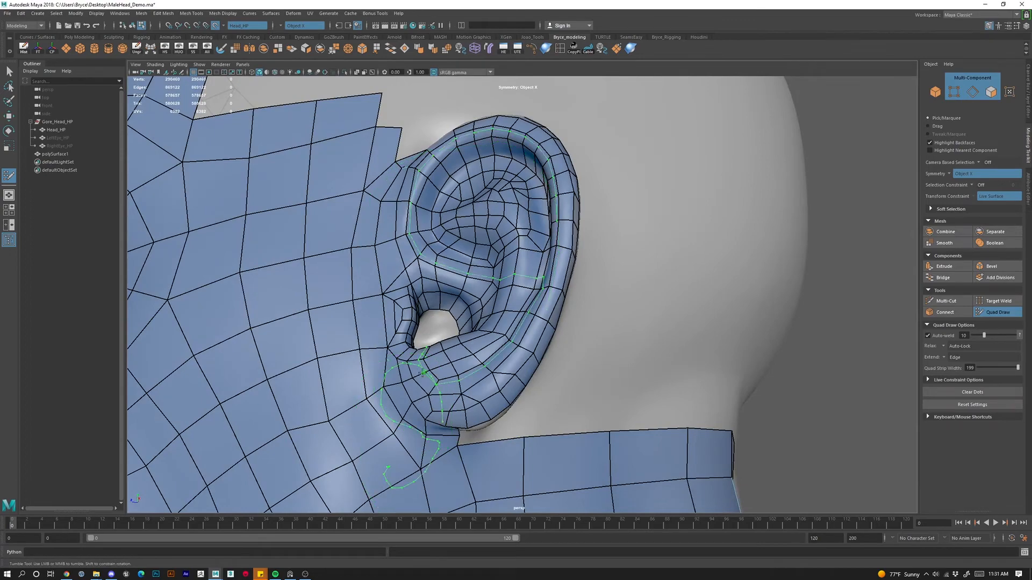
alt+right_drag(428, 376, 396, 387)
alt+drag(396, 386, 399, 347)
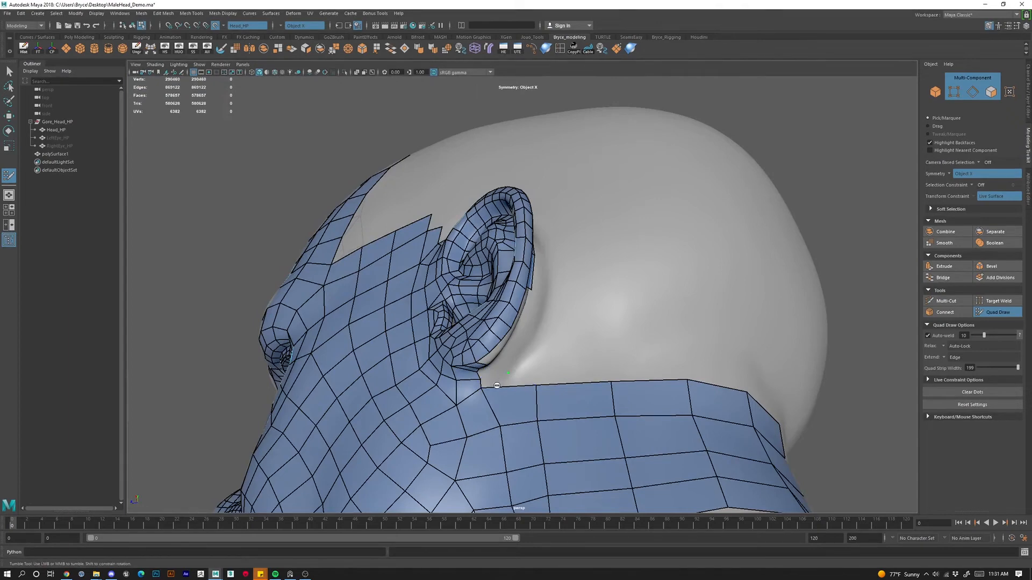
alt+right_drag(503, 385, 509, 451)
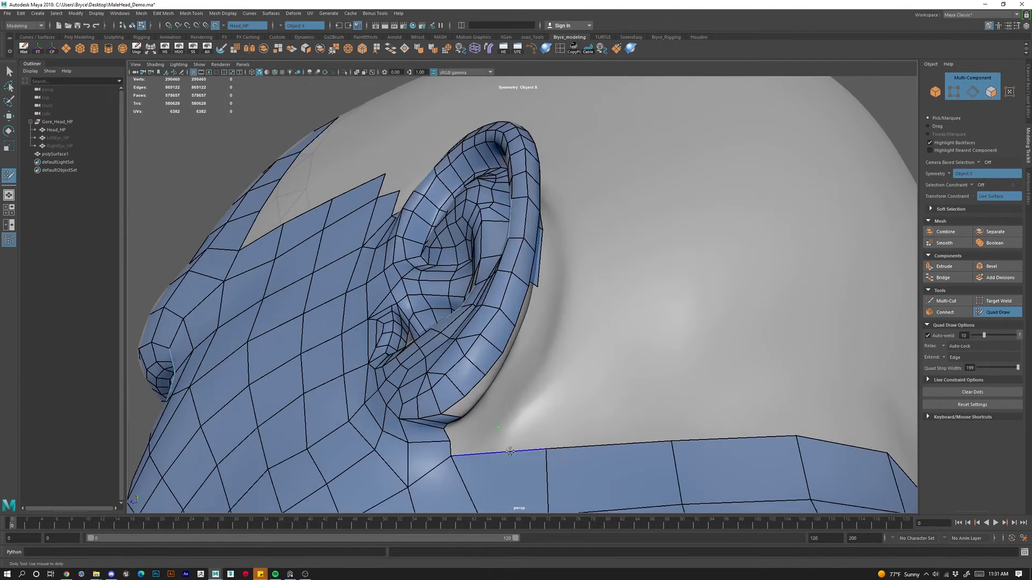
alt+middle_drag(509, 451, 496, 369)
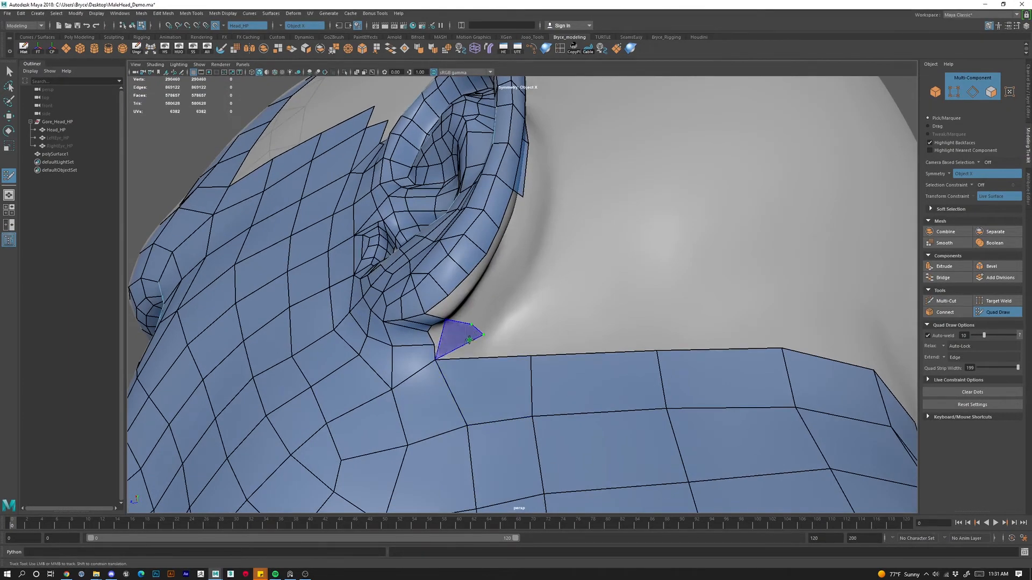
click(472, 324)
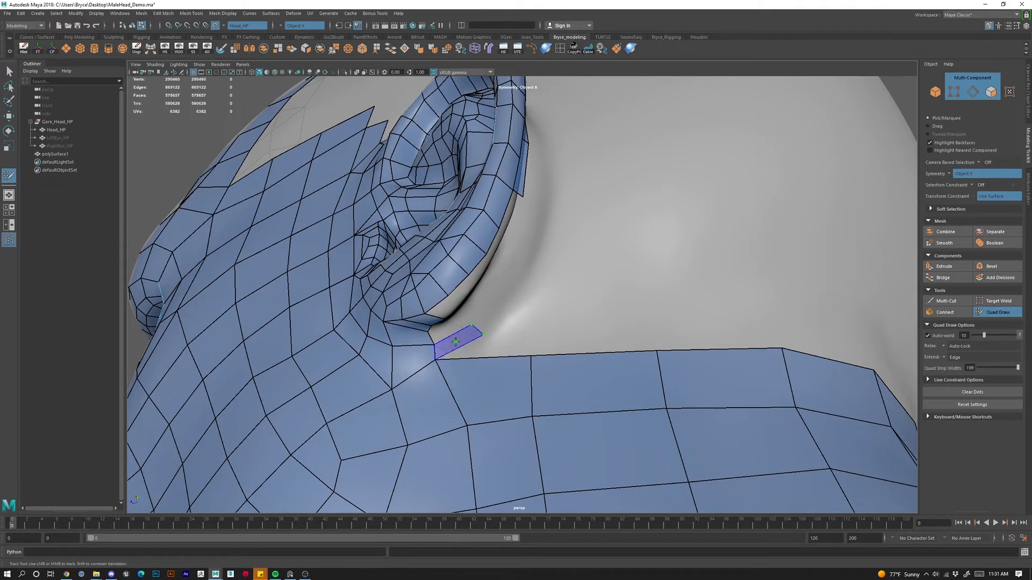
shift+click(455, 342)
Fill the gap between the upper strip behind the ear and the earlobe quad, and insert an edge across the long lower quad.
alt+drag(505, 303, 453, 345)
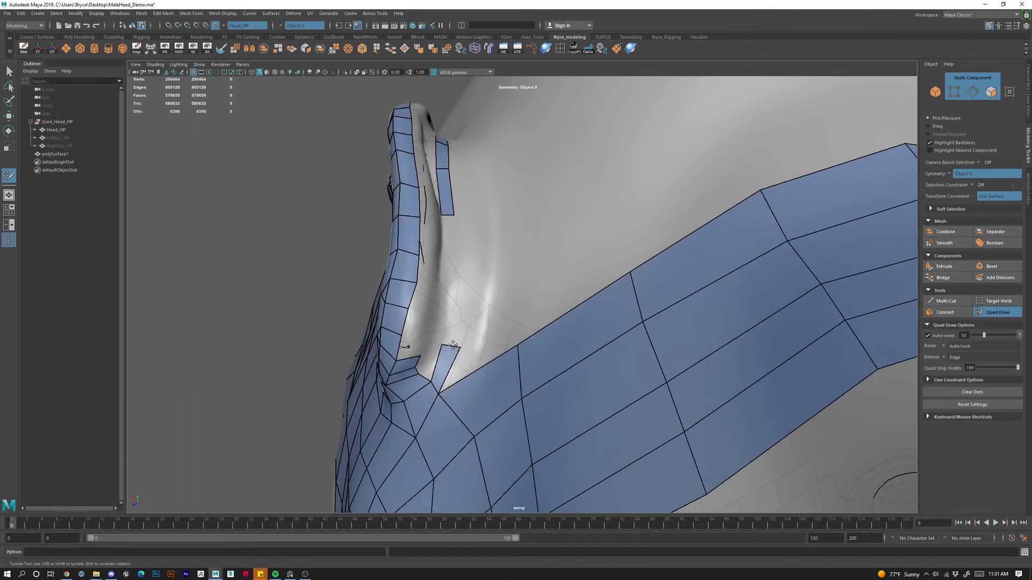
click(458, 267)
shift+click(451, 245)
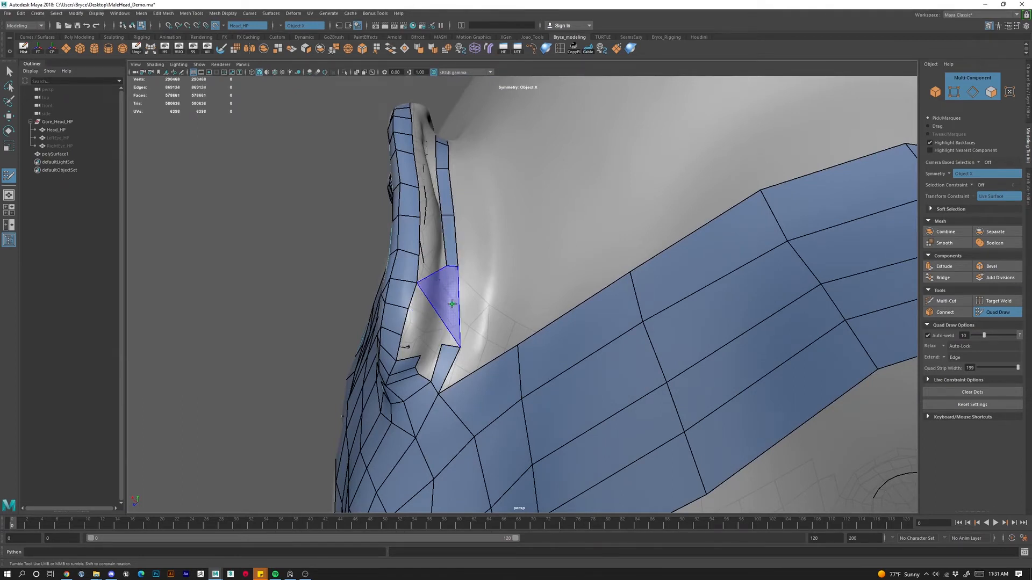
shift+click(456, 302)
key(ctrl+z)
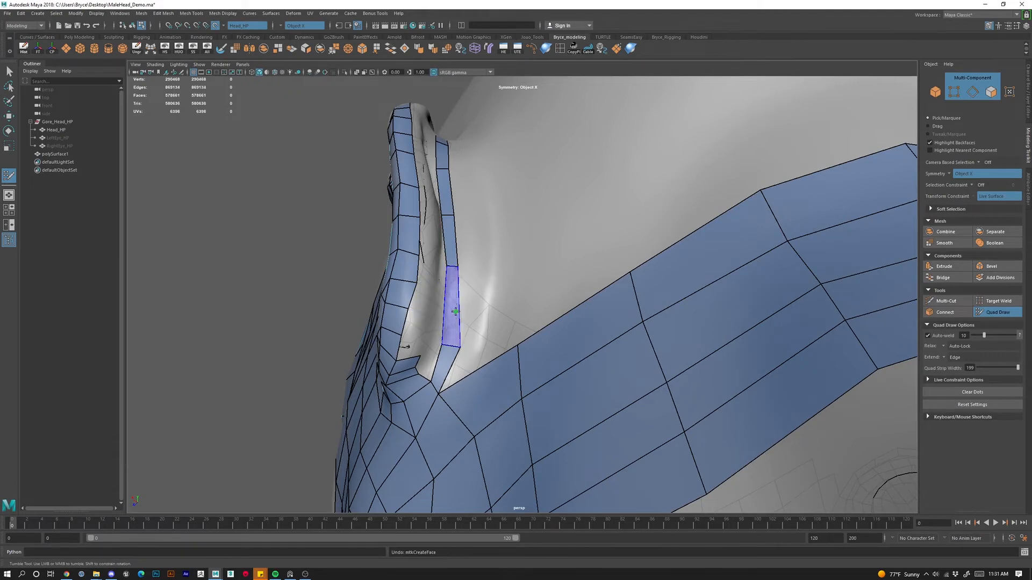
shift+click(455, 312)
ctrl+click(453, 306)
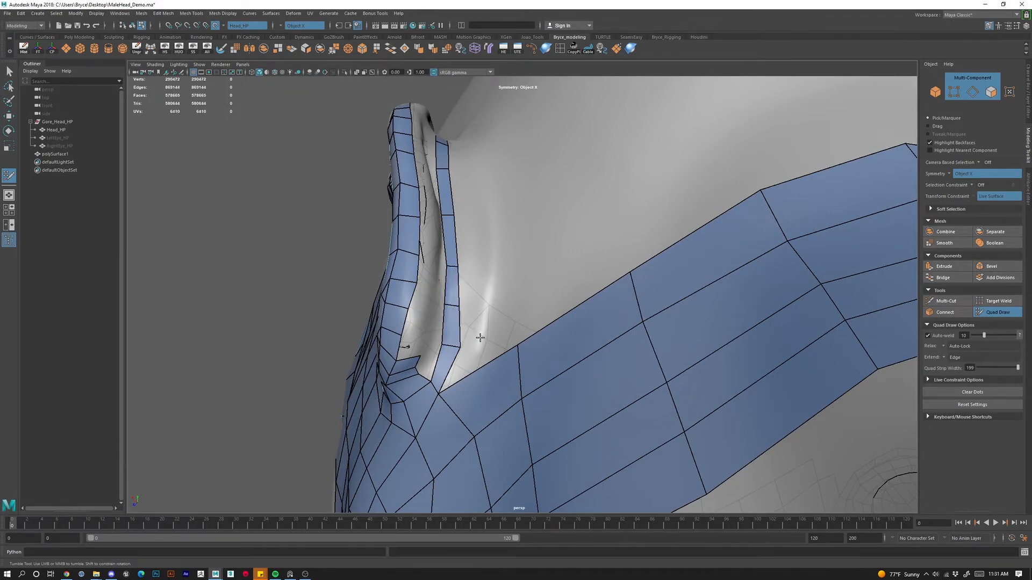
Fill a quad on the back of the ear against the inner edge of the rim strip and adjust its free vertex.
mouse_move(480, 337)
alt+mouse_down()
mouse_move(489, 352)
mouse_move(472, 369)
mouse_move(528, 353)
mouse_move(495, 205)
mouse_move(511, 354)
mouse_move(502, 301)
alt+mouse_up()
alt+right_drag(484, 301, 529, 293)
alt+drag(530, 293, 494, 290)
alt+middle_drag(494, 290, 567, 284)
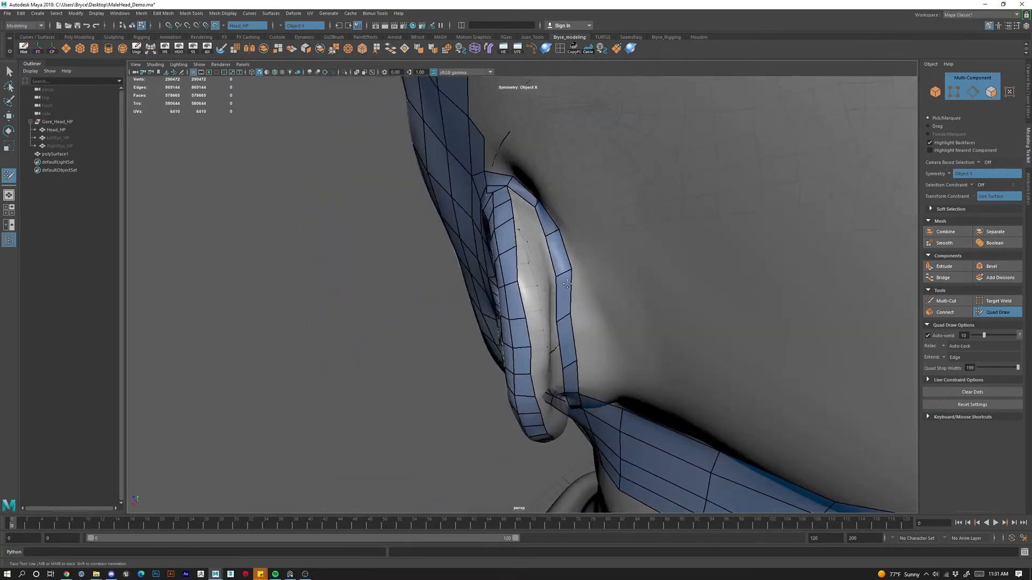
alt+drag(567, 284, 546, 254)
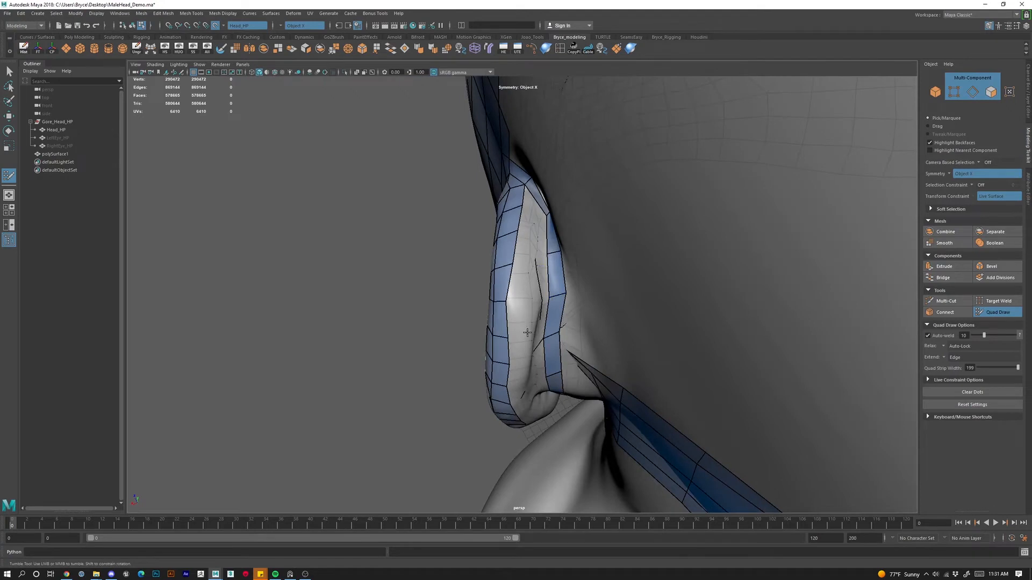
alt+drag(527, 333, 518, 282)
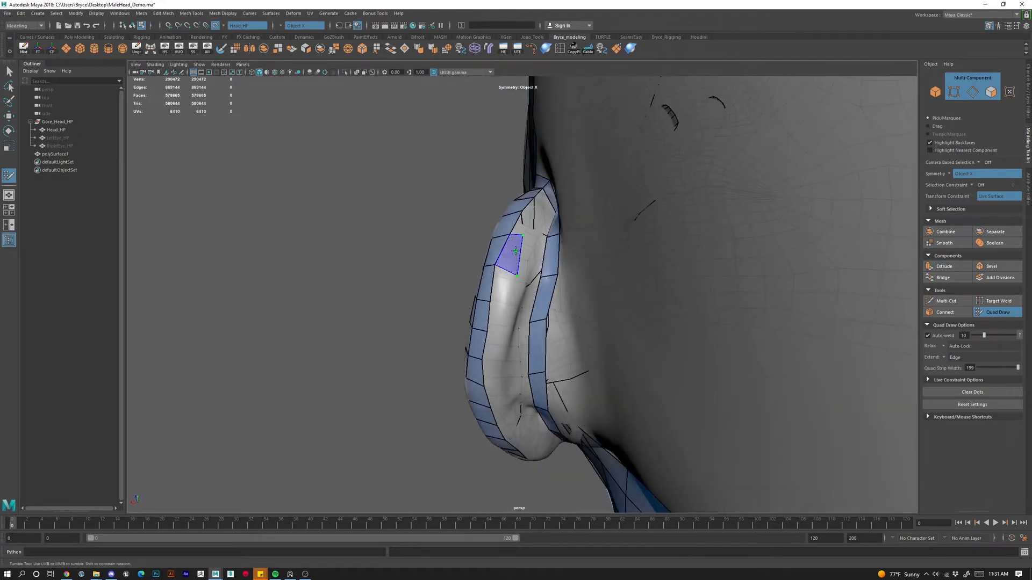
shift+click(521, 275)
drag(522, 235, 528, 250)
alt+drag(546, 285, 517, 258)
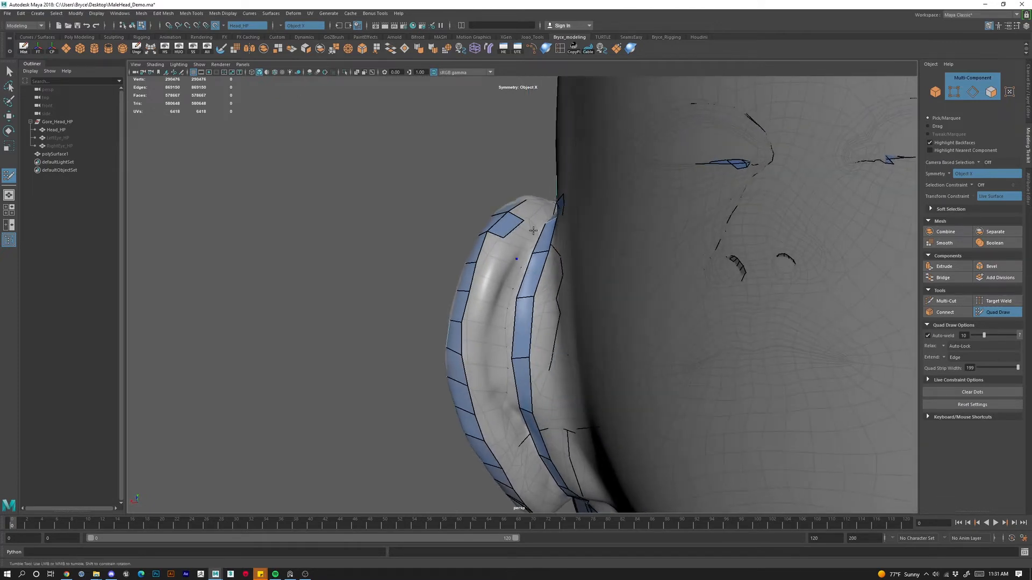
key(ctrl+z)
Complete the row of quads bridging the ear's back to the head strip and slide the strip's vertices in line with it.
drag(516, 258, 537, 188)
alt+right_drag(529, 272, 564, 301)
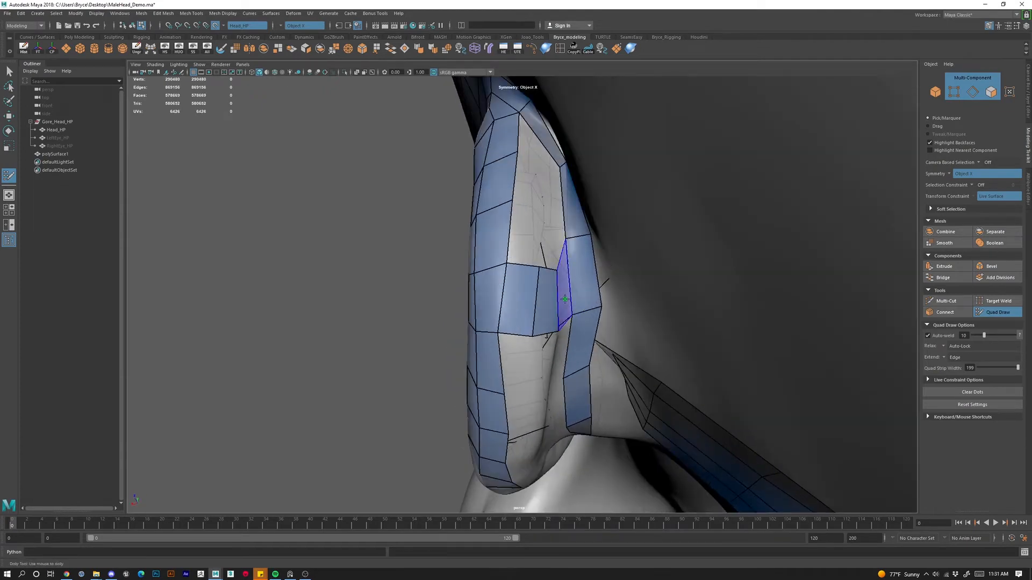
shift+click(561, 298)
drag(572, 234, 578, 272)
drag(586, 307, 586, 323)
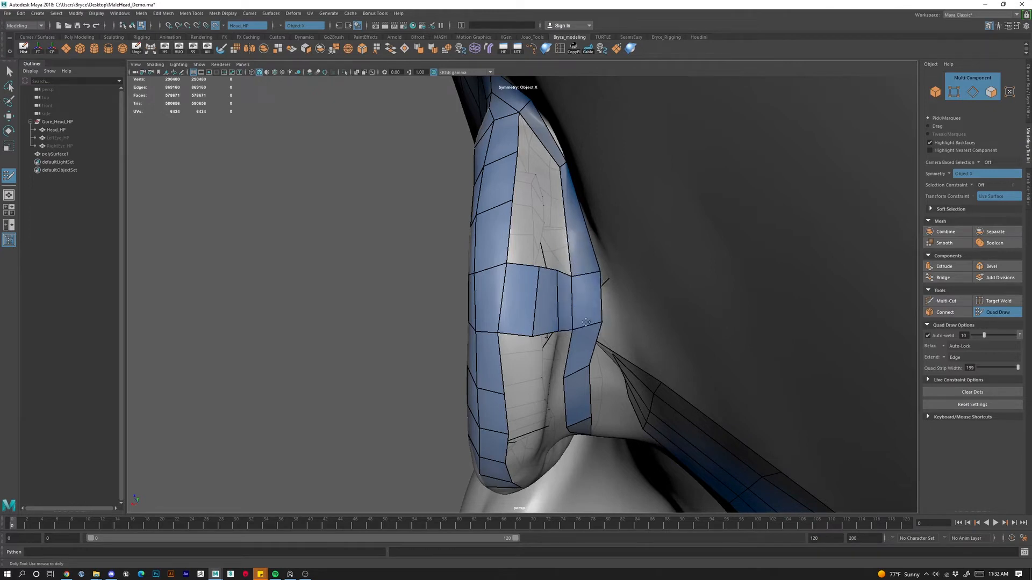
Fill two quads along the inner side of the rim above the bridge, nudging their shared vertex into line.
shift+click(529, 225)
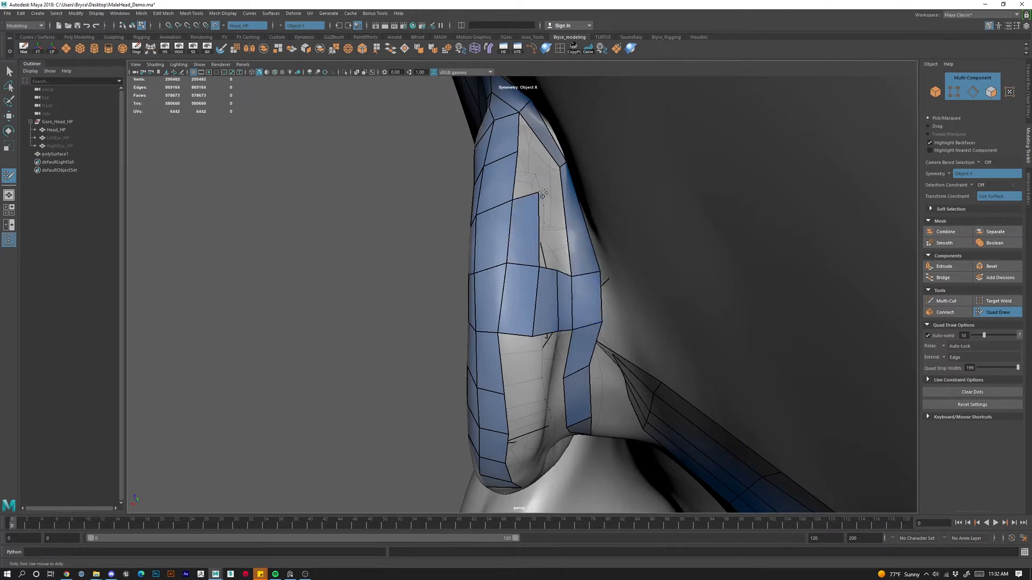
key(ctrl+z)
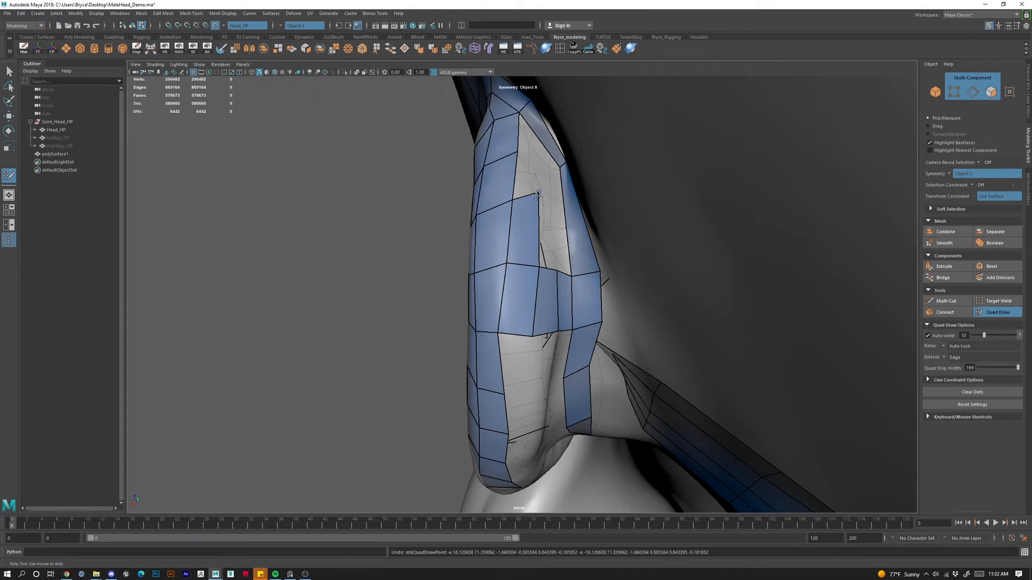
drag(538, 193, 539, 209)
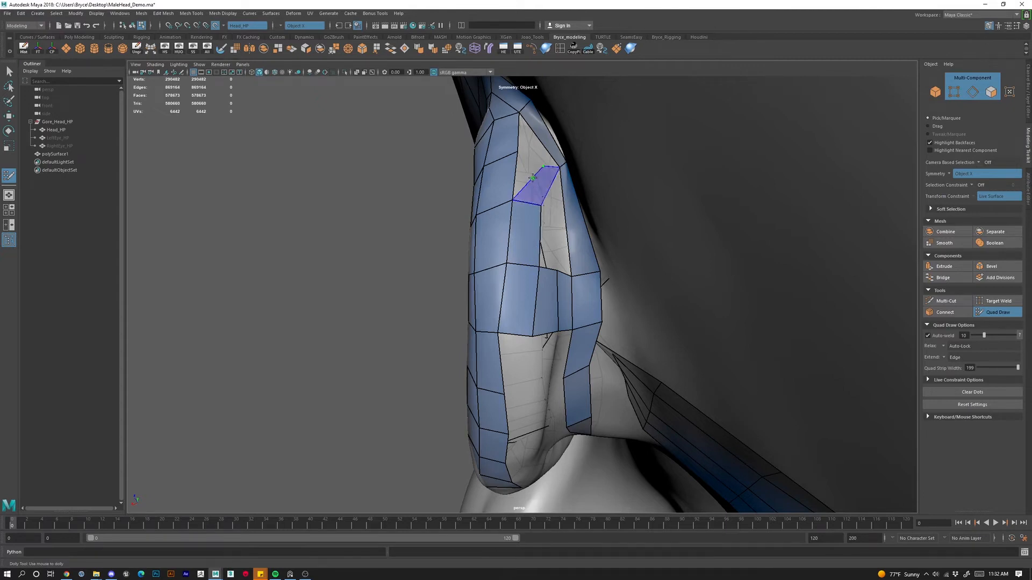
shift+click(537, 186)
key(ctrl+z)
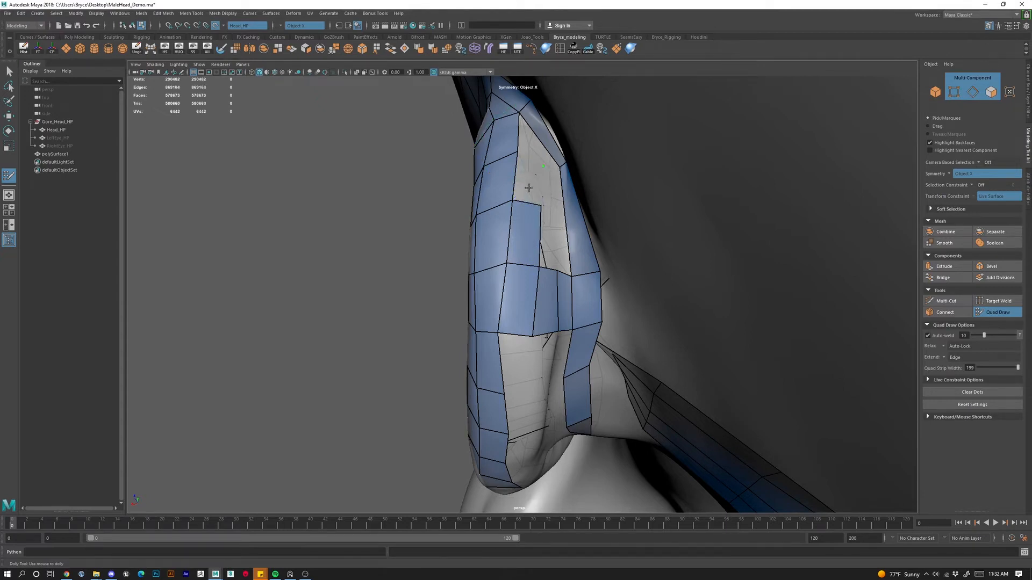
shift+click(528, 181)
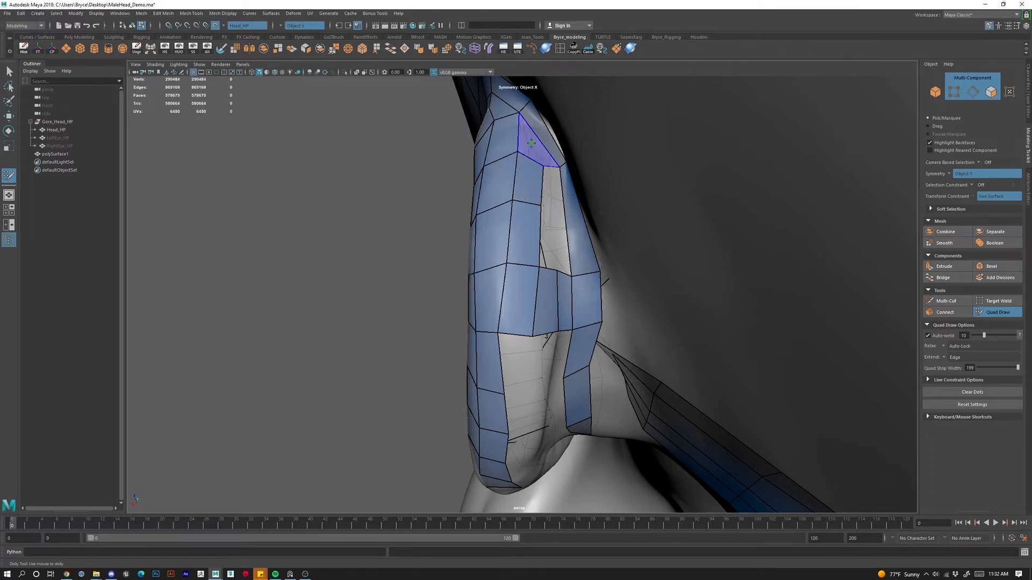
shift+click(532, 145)
key(ctrl+z)
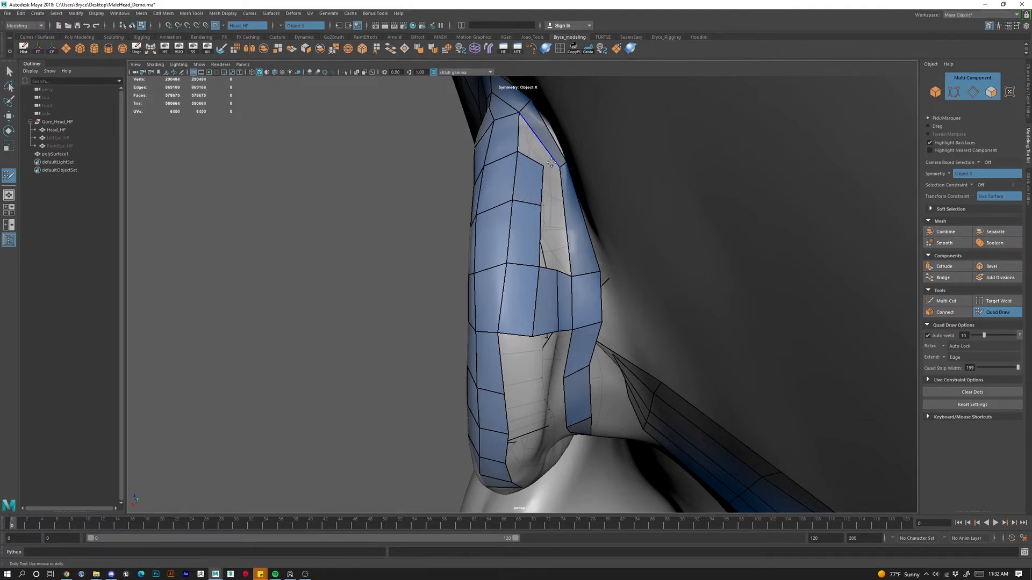
Delete the long strip quad above the ear and fill the gap with shorter quads around a new dot in the crease.
alt+drag(566, 167, 409, 174)
ctrl+shift+click(410, 174)
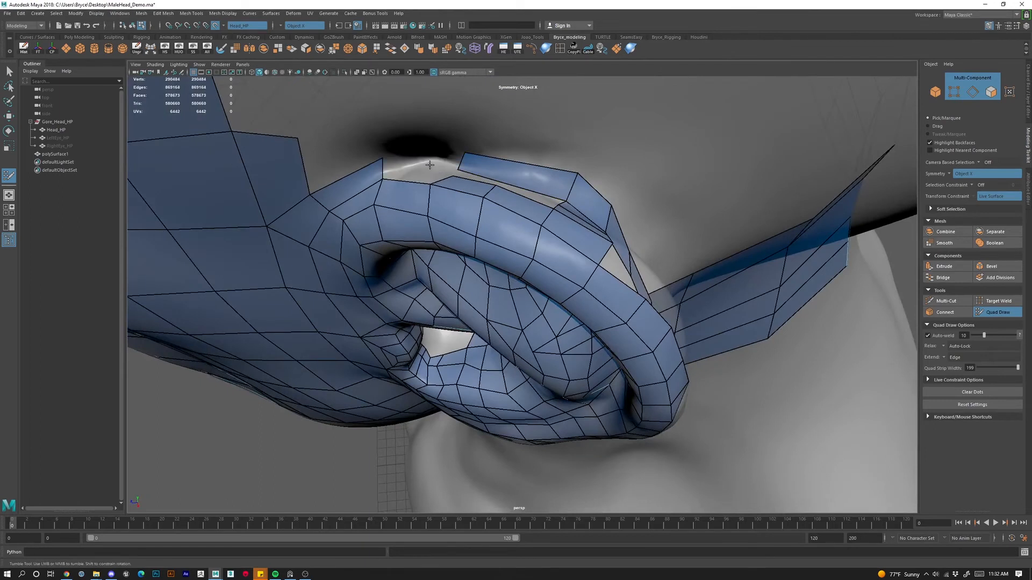
click(426, 145)
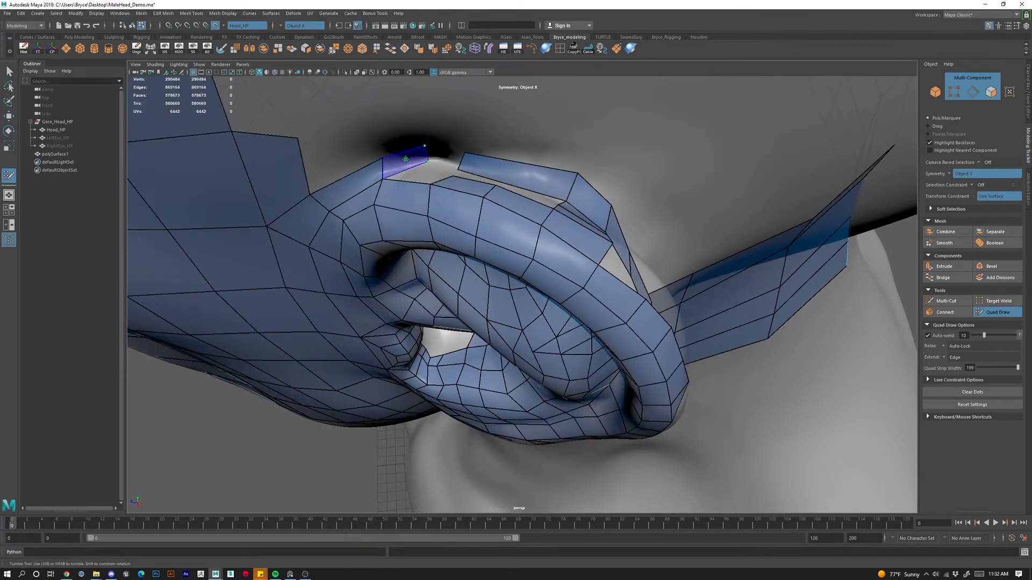
shift+click(406, 159)
key(ctrl+z)
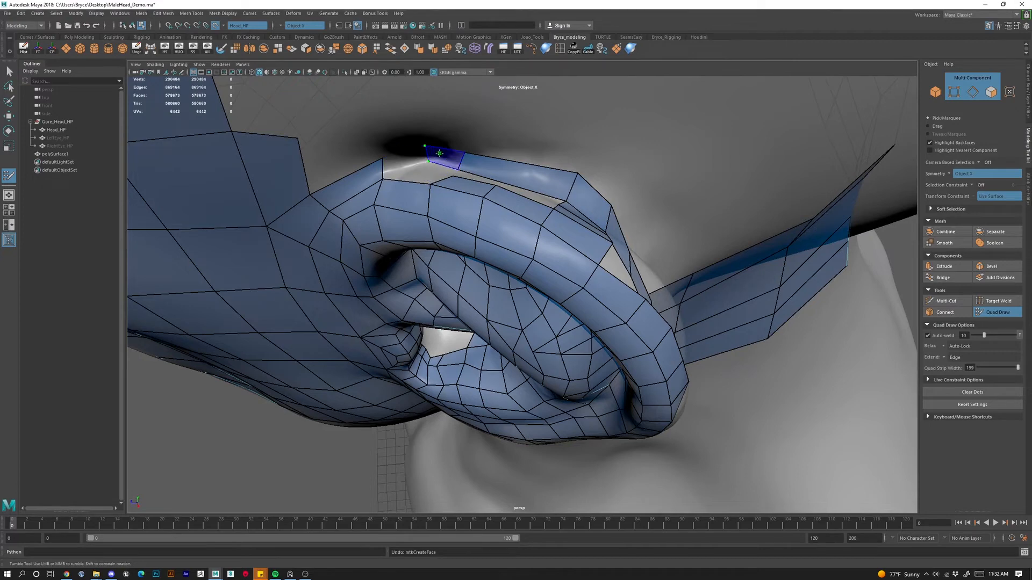
shift+click(440, 153)
Fill the quad between the upper ear rim and the head strip, and delete the long strip quad behind the upper ear.
alt+drag(439, 154, 495, 138)
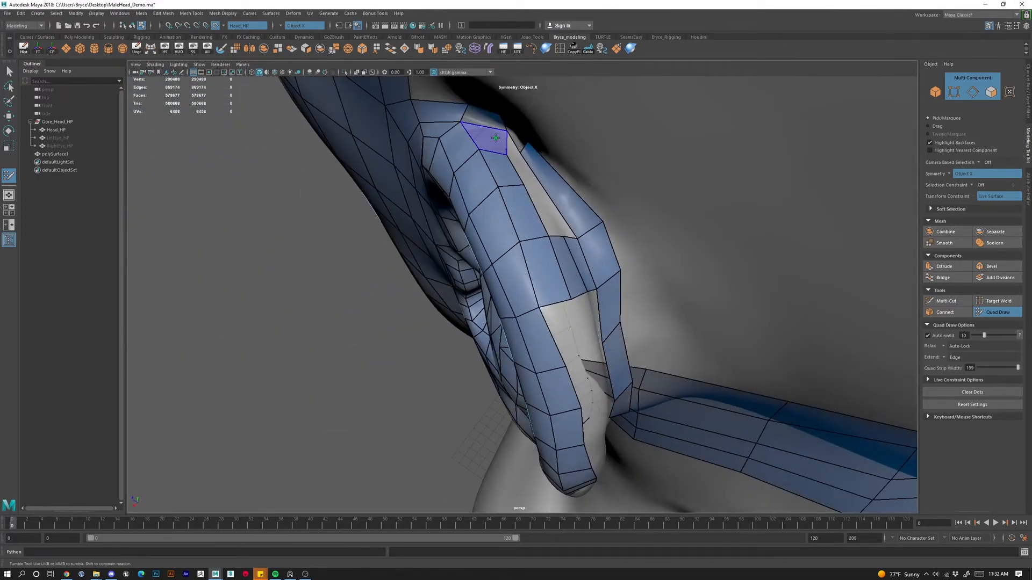
shift+click(496, 138)
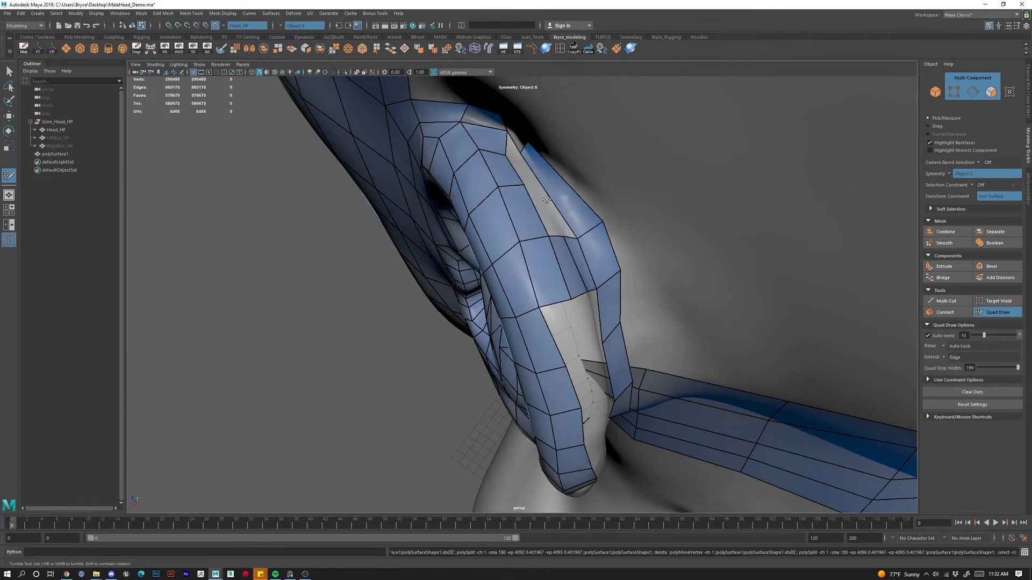
alt+drag(548, 190, 552, 161)
ctrl+shift+click(545, 163)
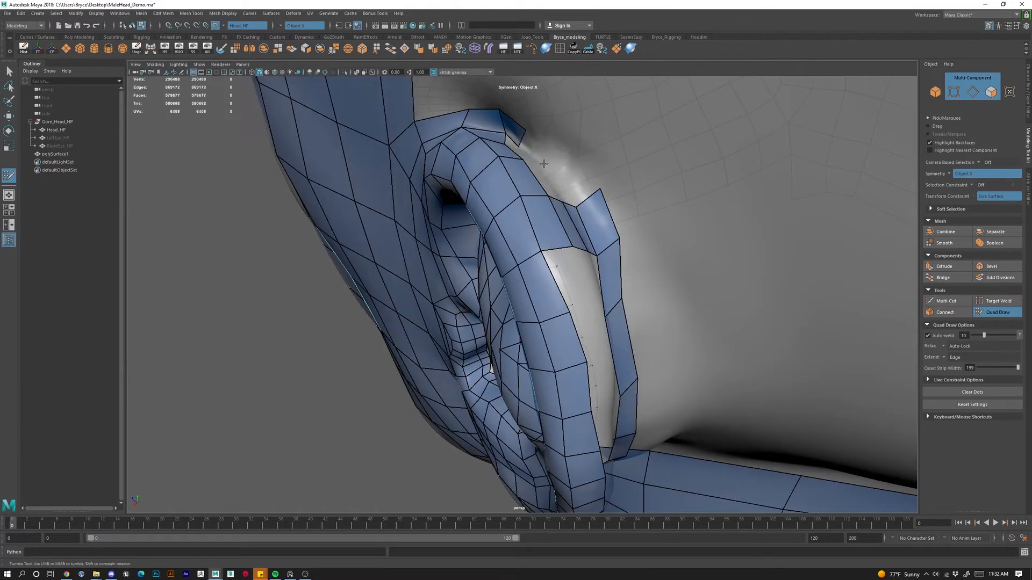
Bridge the gap in the polygon strip behind the top of the ear with two Quad Draw faces.
click(549, 146)
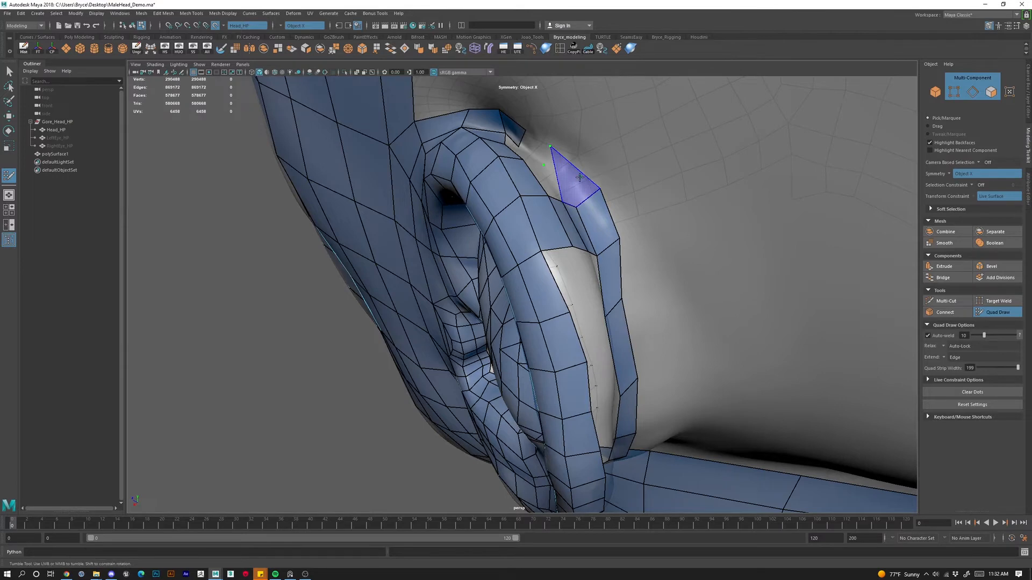
alt+middle_drag(580, 178, 536, 202)
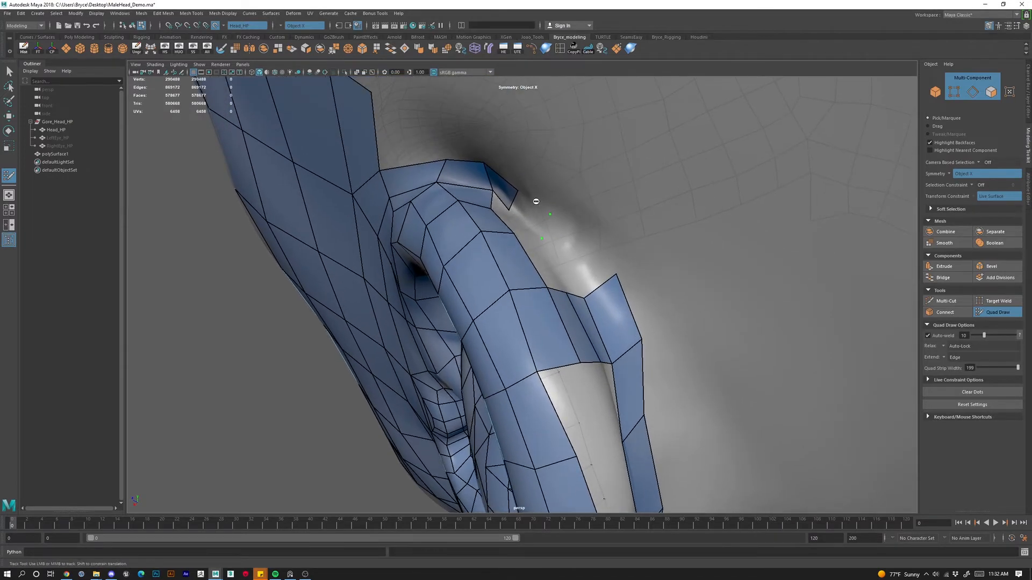
shift+click(534, 211)
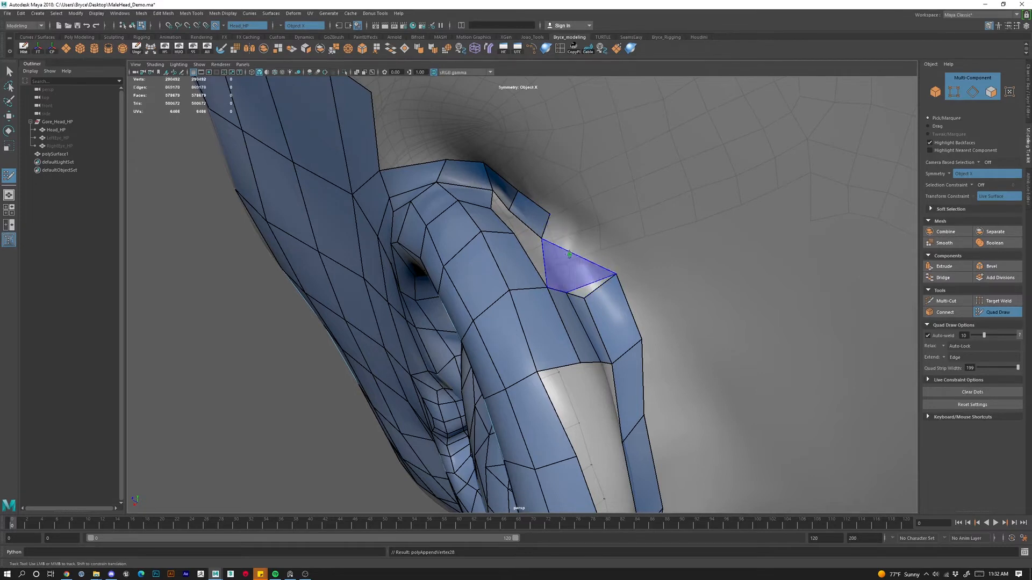
click(583, 235)
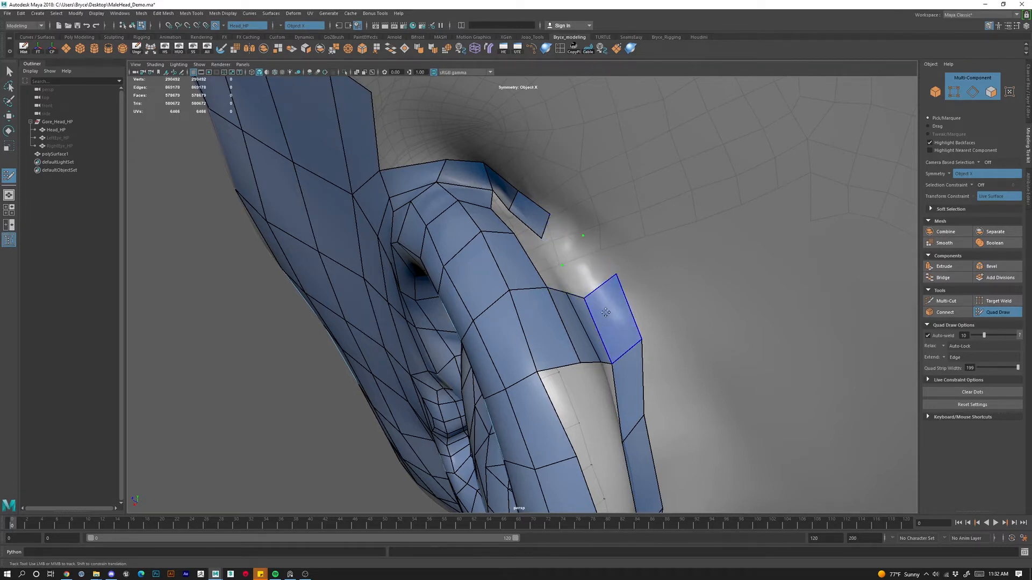
shift+click(589, 285)
key(ctrl+z)
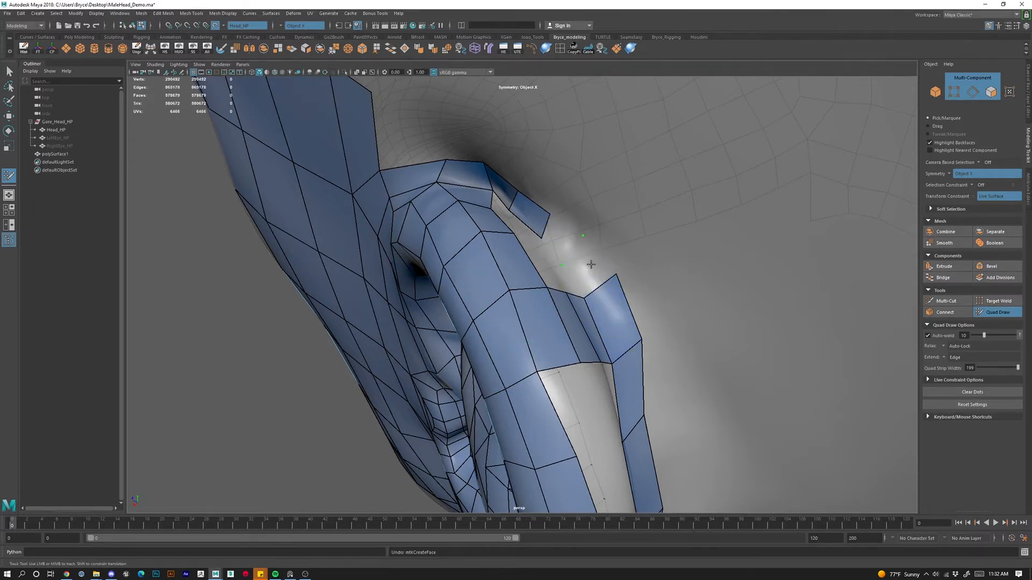
shift+click(576, 248)
drag(574, 247, 547, 222)
Fill two quads between the upper ear rim and the strip behind it, and adjust their shared corner vertex.
alt+drag(565, 267, 532, 285)
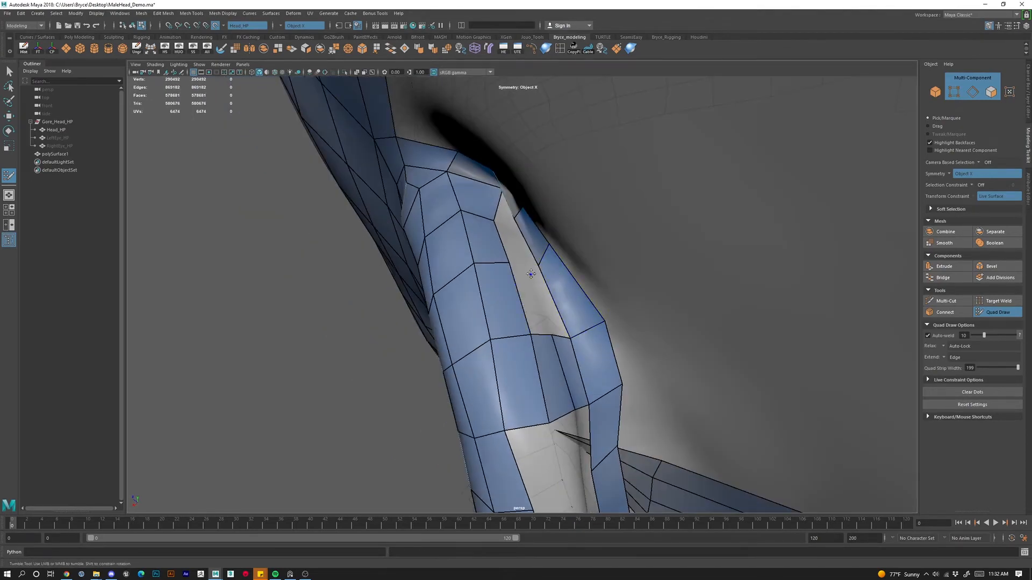
shift+click(528, 291)
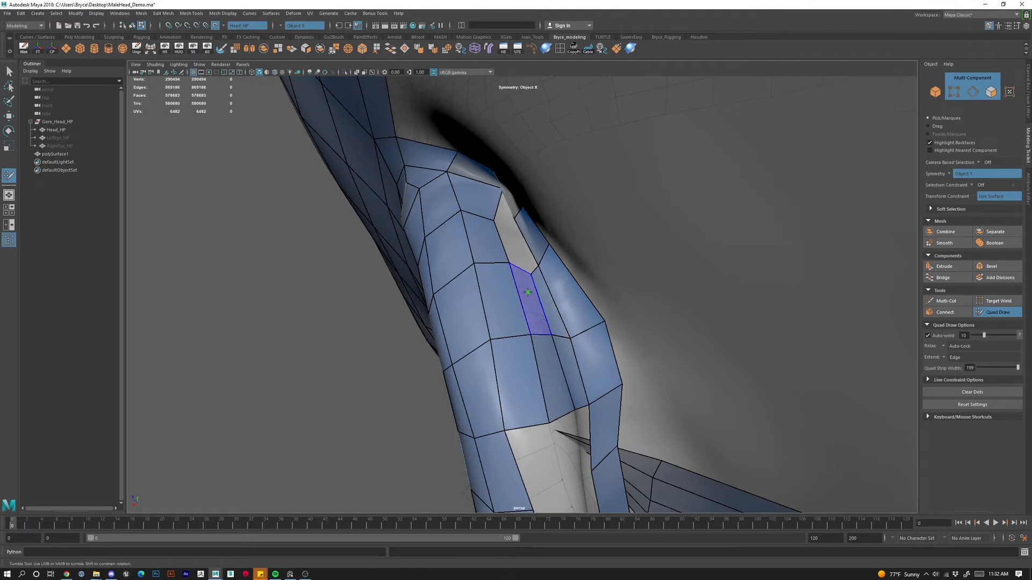
shift+click(528, 270)
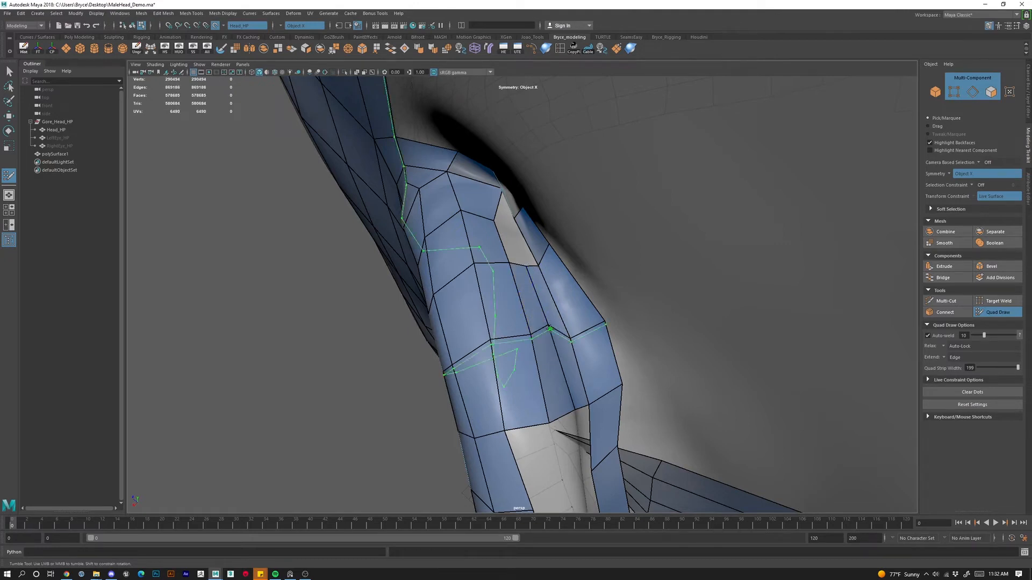
key(ctrl+z)
drag(531, 274, 524, 266)
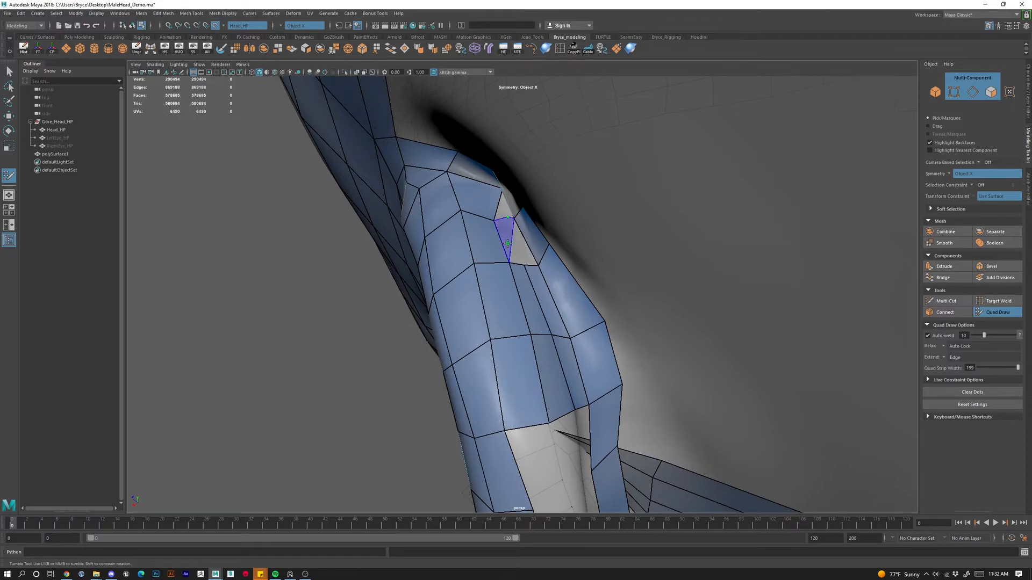
Fill the remaining hole between the top of the ear rim and the strip along the head.
shift+click(503, 231)
scroll(539, 275, up, 3)
alt+drag(539, 275, 516, 242)
key(ctrl+z)
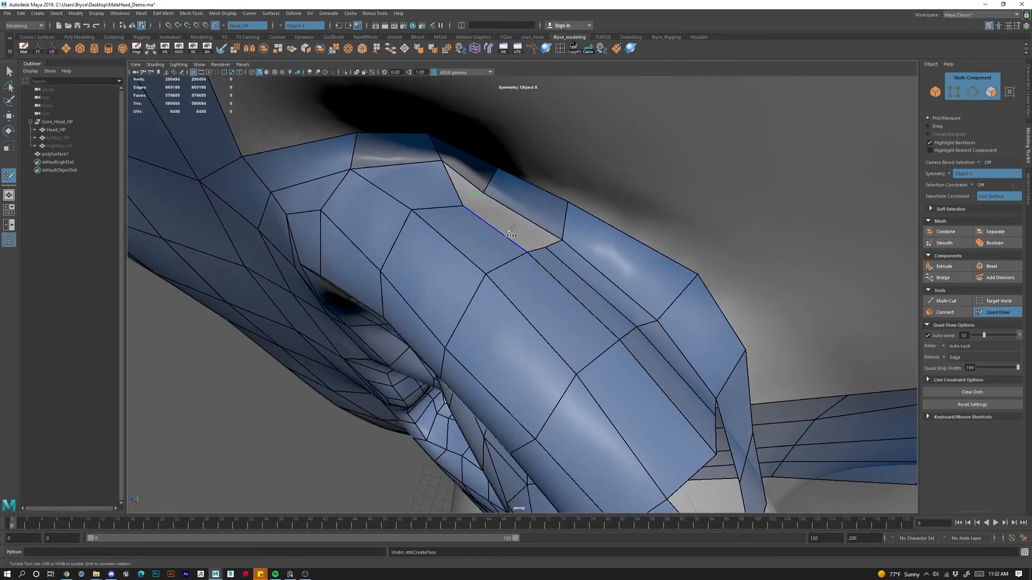
shift+click(506, 232)
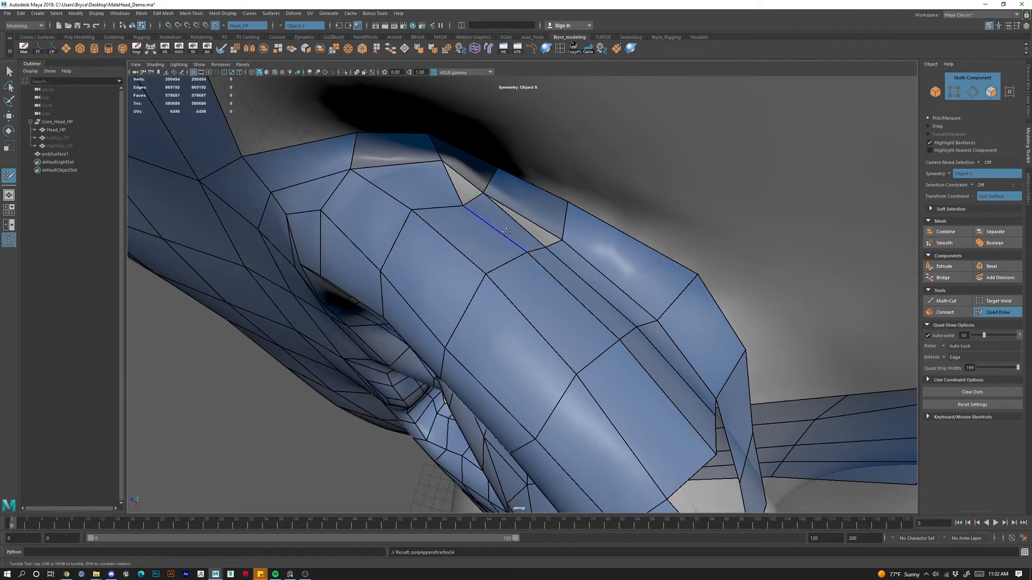
shift+click(552, 244)
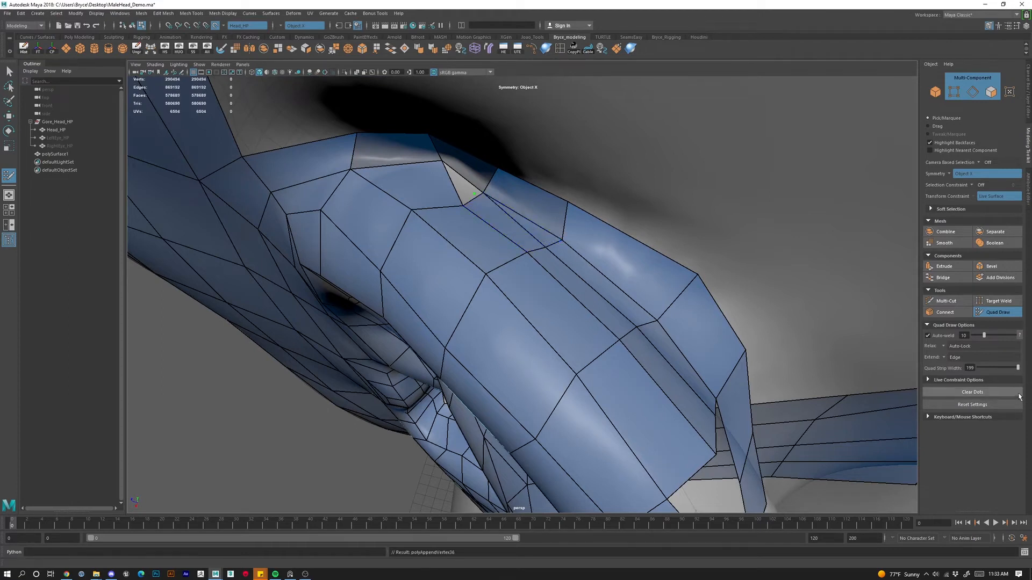
shift+click(465, 198)
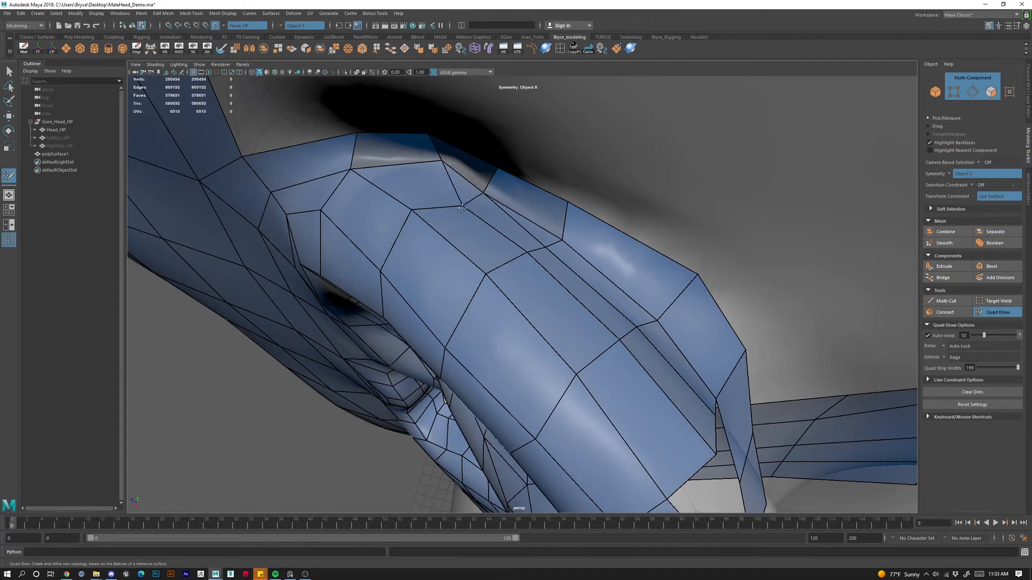
Reposition vertices around the top of the ear and add a quad in the notch where its front meets the temple.
alt+drag(473, 215, 546, 272)
mouse_move(465, 205)
mouse_down()
mouse_move(458, 214)
mouse_move(490, 205)
mouse_up()
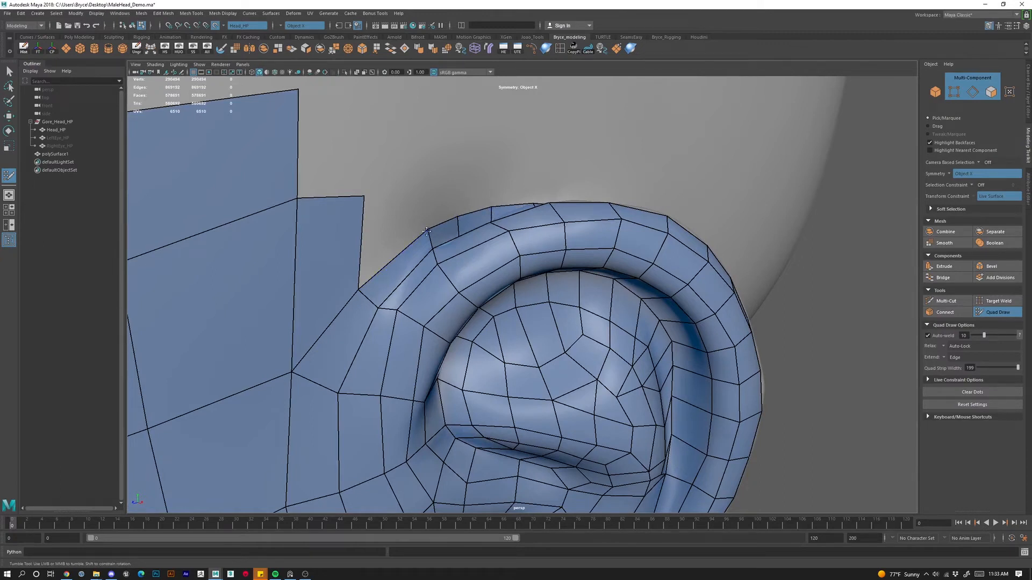
mouse_move(427, 231)
mouse_down()
mouse_move(400, 275)
mouse_move(421, 254)
mouse_up()
shift+click(388, 220)
drag(426, 316, 423, 314)
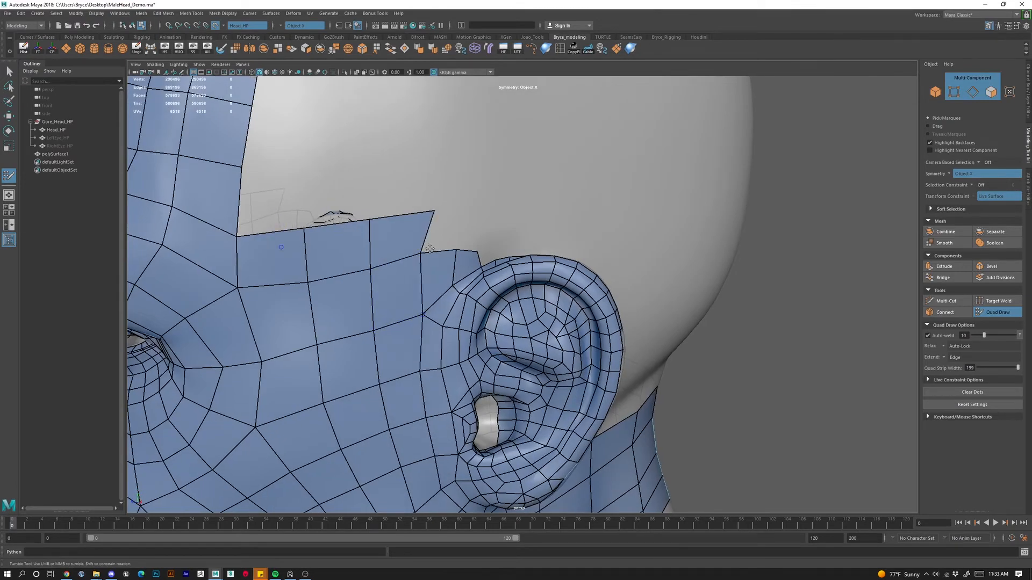
drag(432, 212, 416, 214)
mouse_move(460, 247)
mouse_down()
mouse_move(419, 254)
mouse_move(482, 235)
mouse_move(476, 277)
mouse_up()
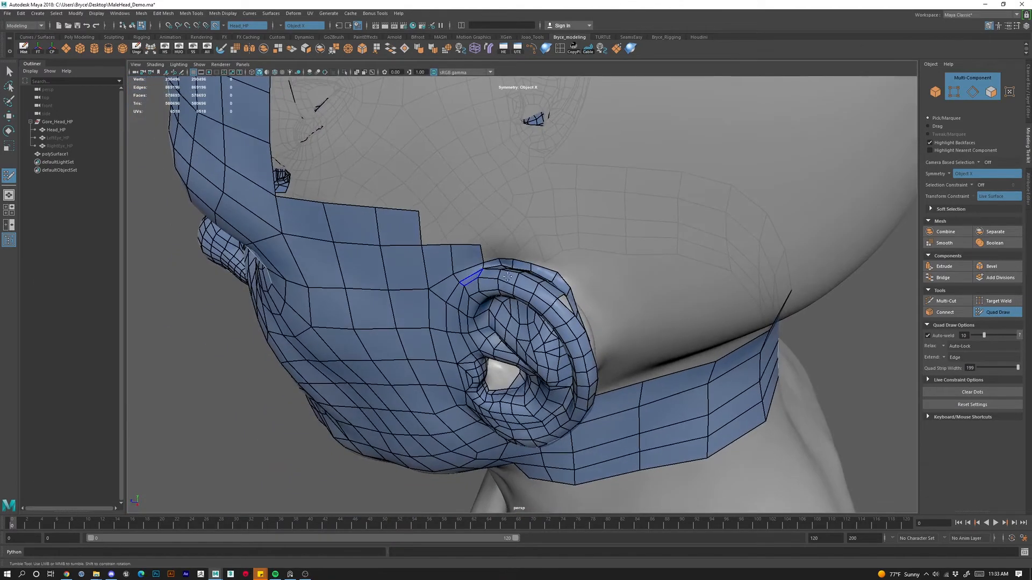
alt+right_drag(476, 277, 532, 273)
alt+drag(532, 273, 463, 250)
alt+middle_drag(463, 250, 474, 257)
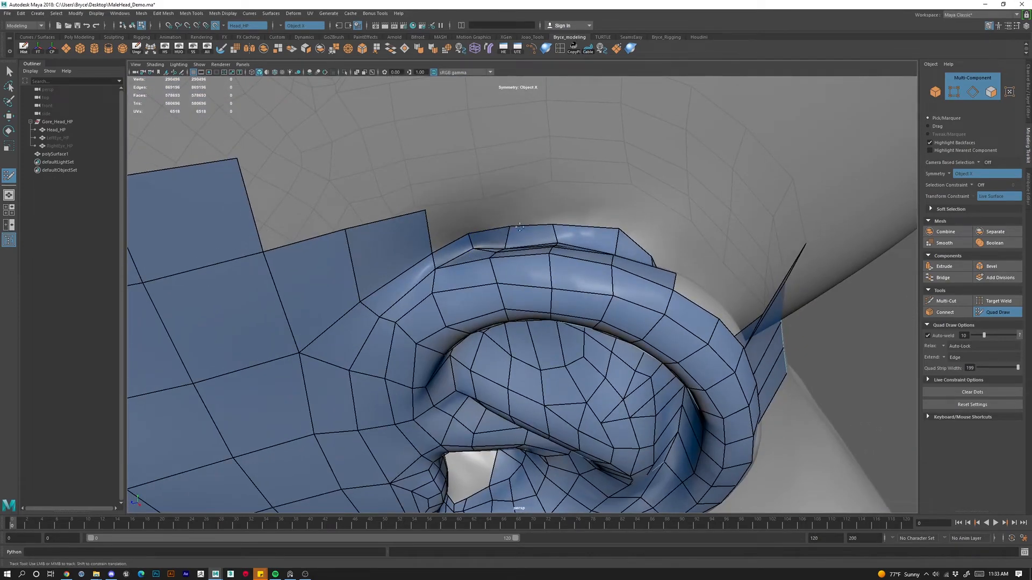
mouse_move(508, 226)
mouse_down()
mouse_move(556, 226)
mouse_move(531, 232)
mouse_up()
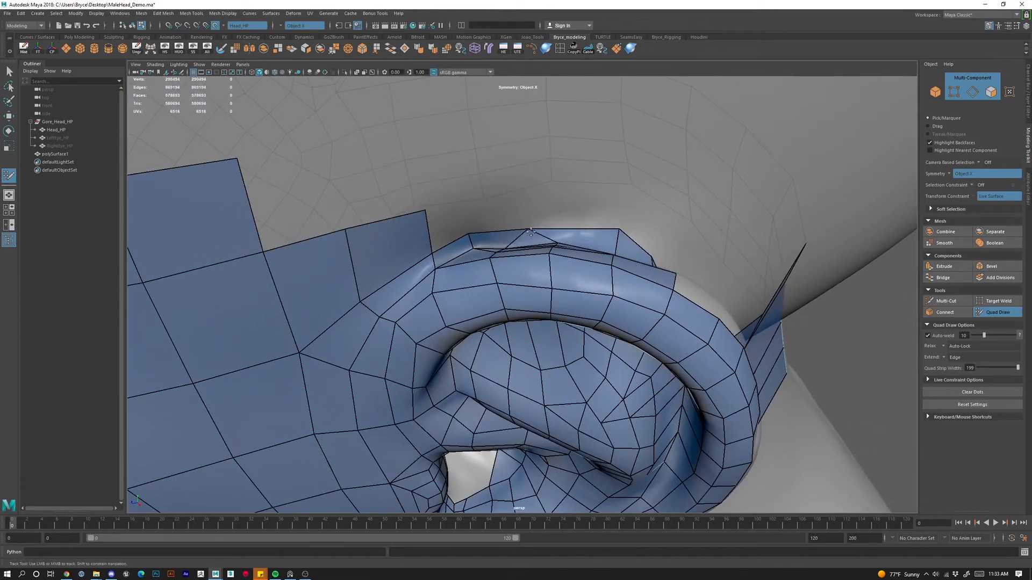
alt+right_drag(560, 241, 529, 245)
alt+drag(529, 245, 507, 262)
alt+right_drag(508, 262, 545, 265)
shift+click(544, 266)
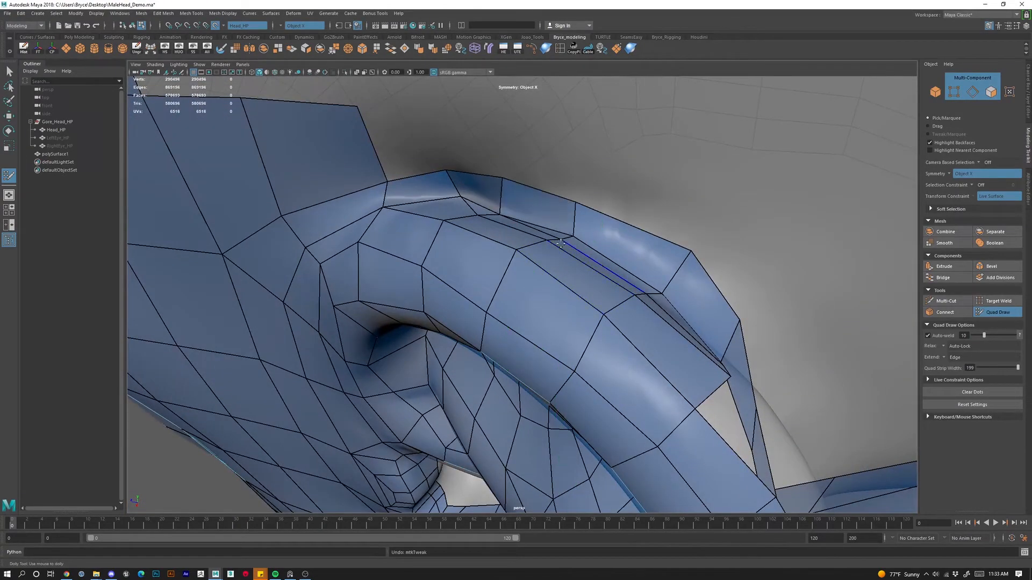
alt+drag(545, 265, 578, 268)
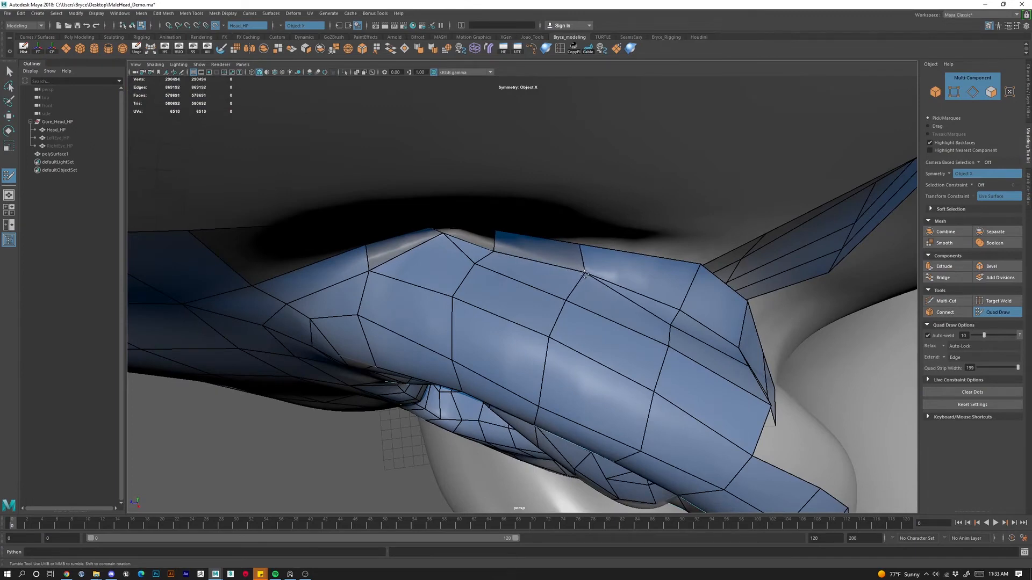
alt+drag(505, 265, 544, 230)
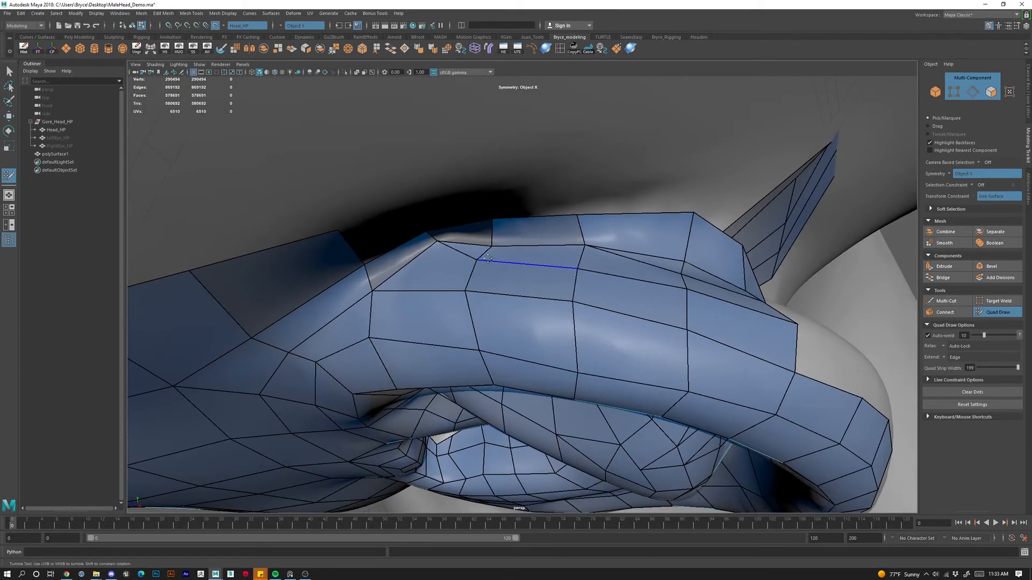
mouse_move(475, 259)
mouse_down()
mouse_move(492, 247)
mouse_move(436, 247)
mouse_move(626, 281)
mouse_move(574, 282)
mouse_move(499, 340)
mouse_up()
key(ctrl+z)
key(ctrl+z)
key(ctrl+z)
Draw two side-by-side quads across the upper back of the ear, starting from the rim, and adjust their corner vertices.
alt+right_drag(513, 324, 473, 326)
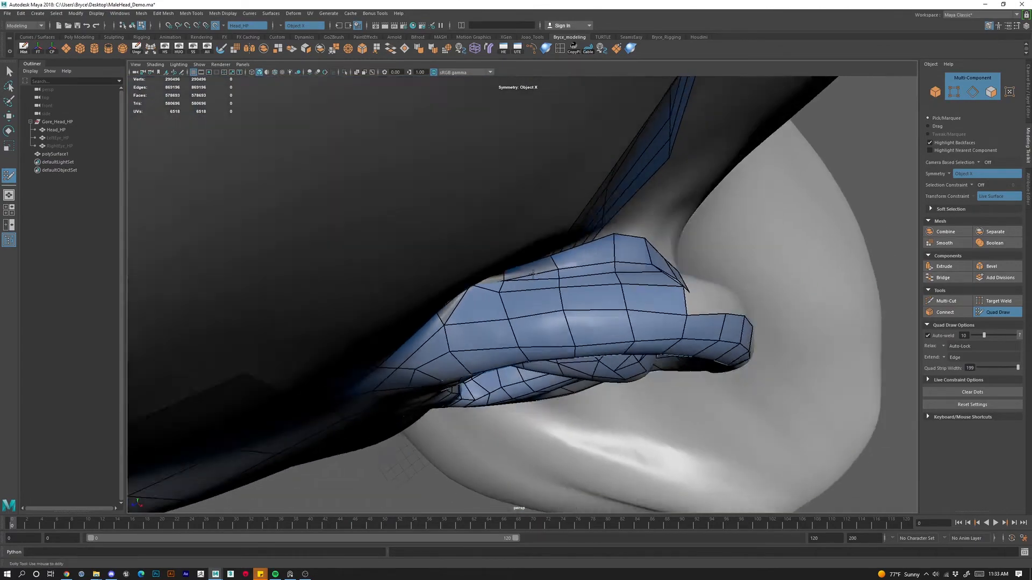
alt+drag(473, 325, 559, 245)
alt+right_drag(559, 244, 538, 242)
alt+drag(539, 243, 445, 182)
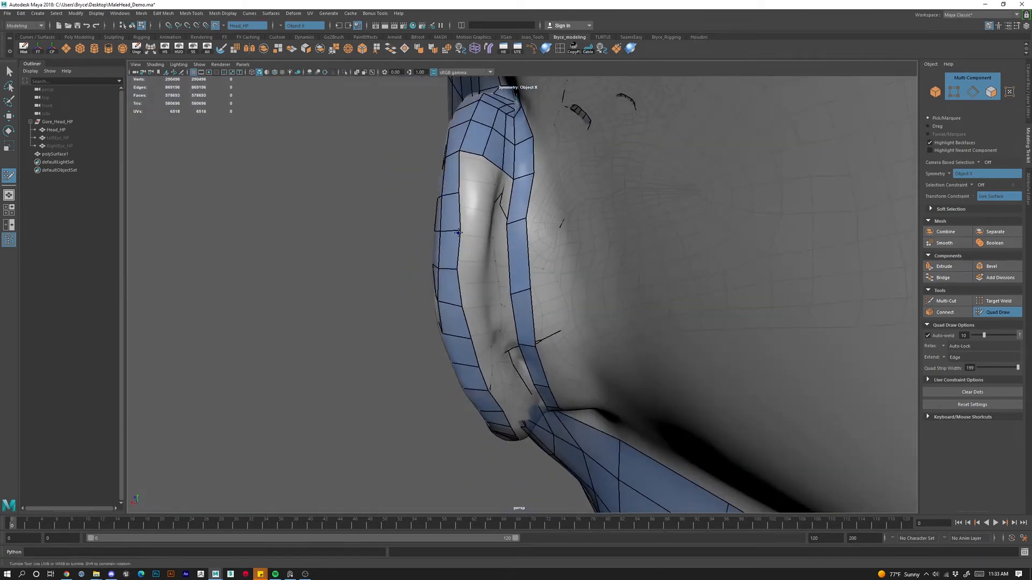
alt+drag(505, 273, 489, 226)
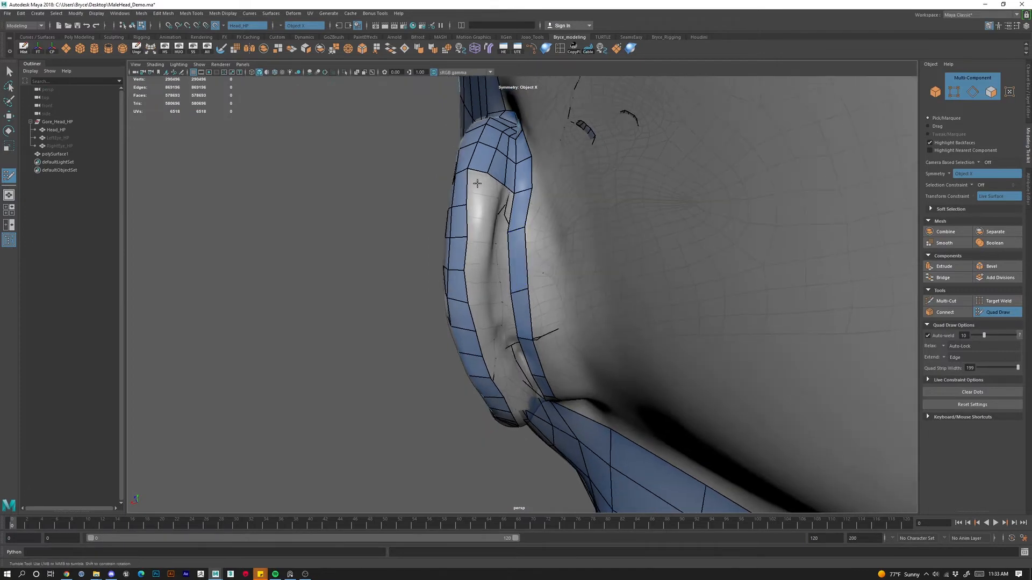
alt+right_drag(497, 217, 483, 270)
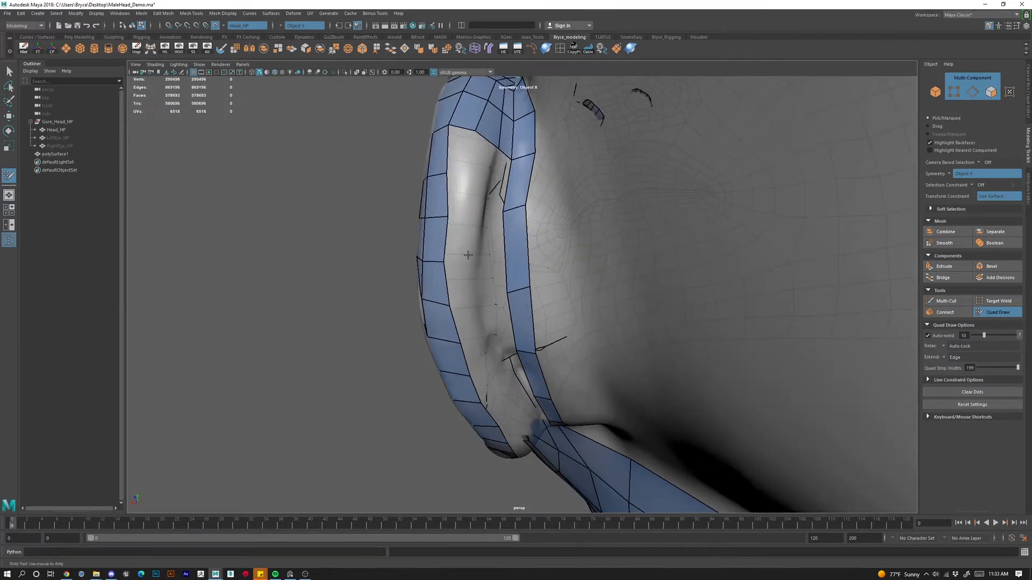
alt+drag(471, 227, 463, 200)
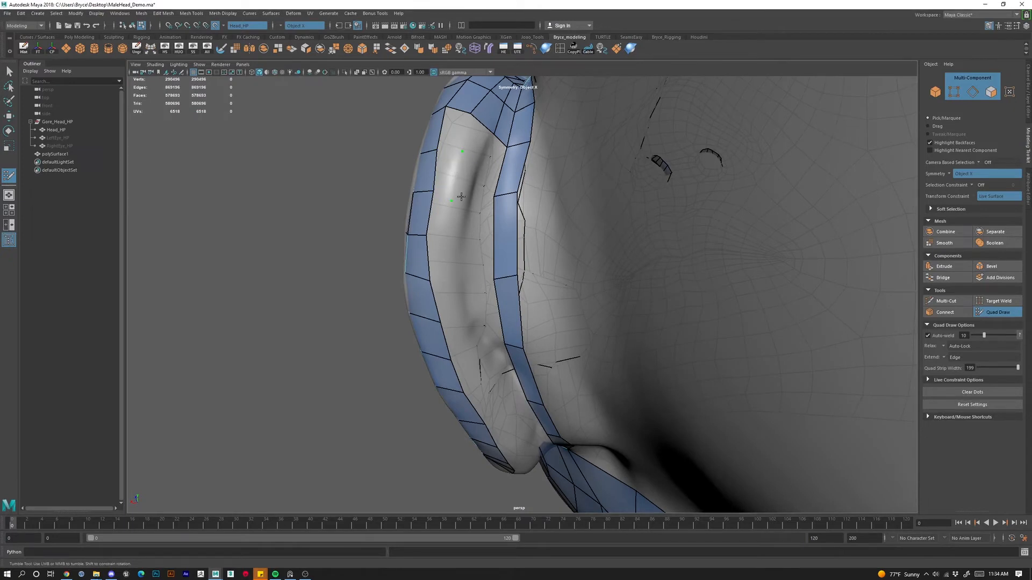
shift+click(458, 194)
drag(464, 155, 468, 156)
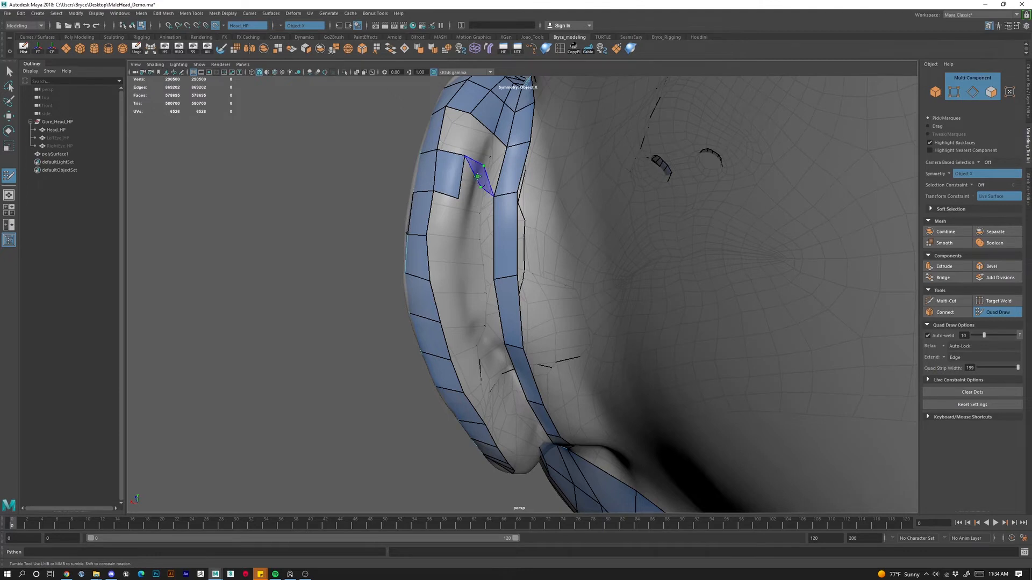
shift+click(475, 180)
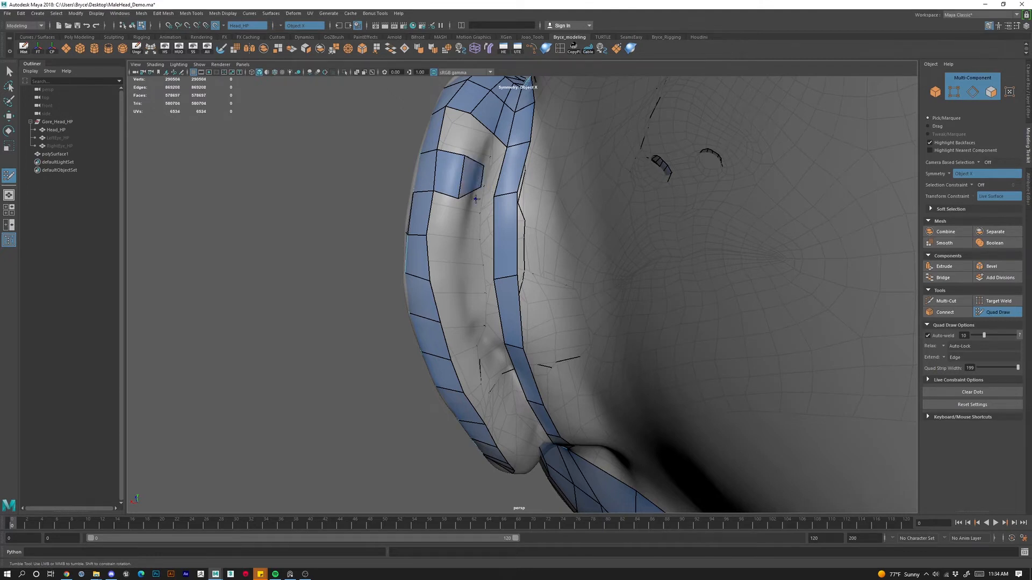
drag(481, 187, 471, 204)
Fill the openings above the new quads to join them to the top of the ear and the head-side strip.
shift+click(482, 142)
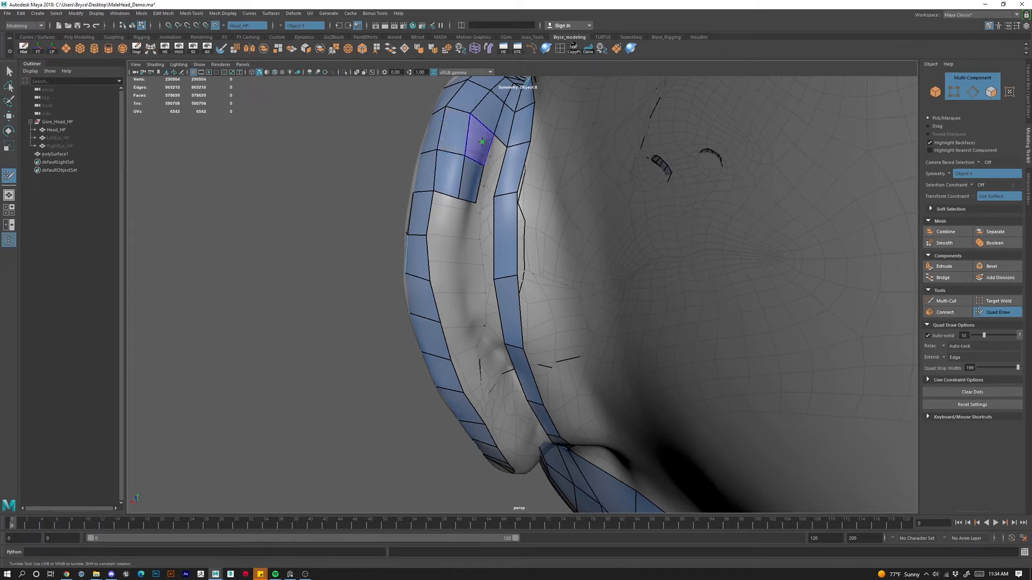
shift+click(498, 157)
shift+click(500, 156)
Extend the back of the ear downward with another row of two quads next to the rim.
click(454, 242)
shift+click(447, 220)
click(473, 247)
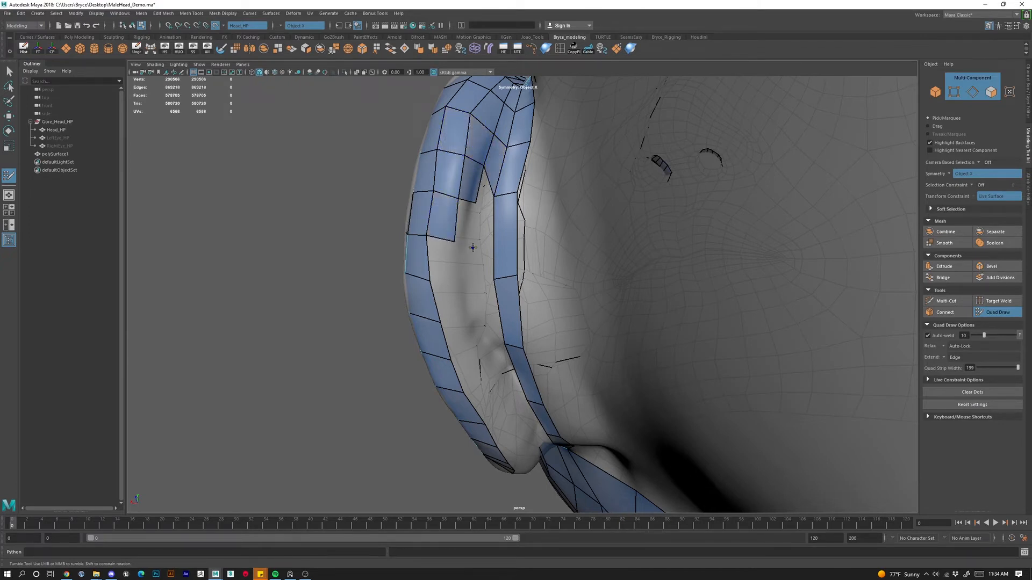
shift+click(464, 221)
Even out the vertices of the new rows and fill the gap between them and the head-side strip.
drag(457, 198, 450, 195)
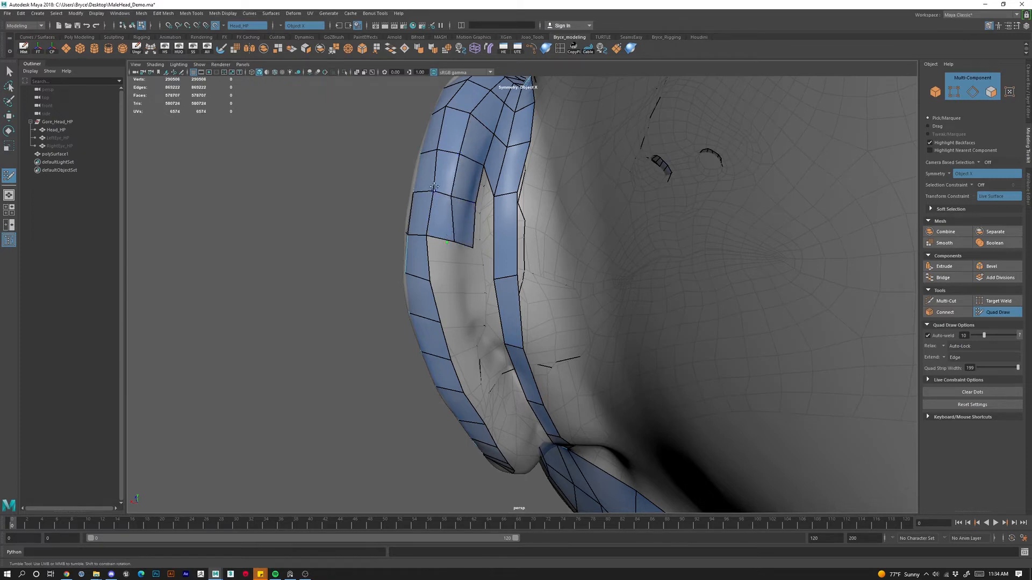
drag(431, 241, 431, 237)
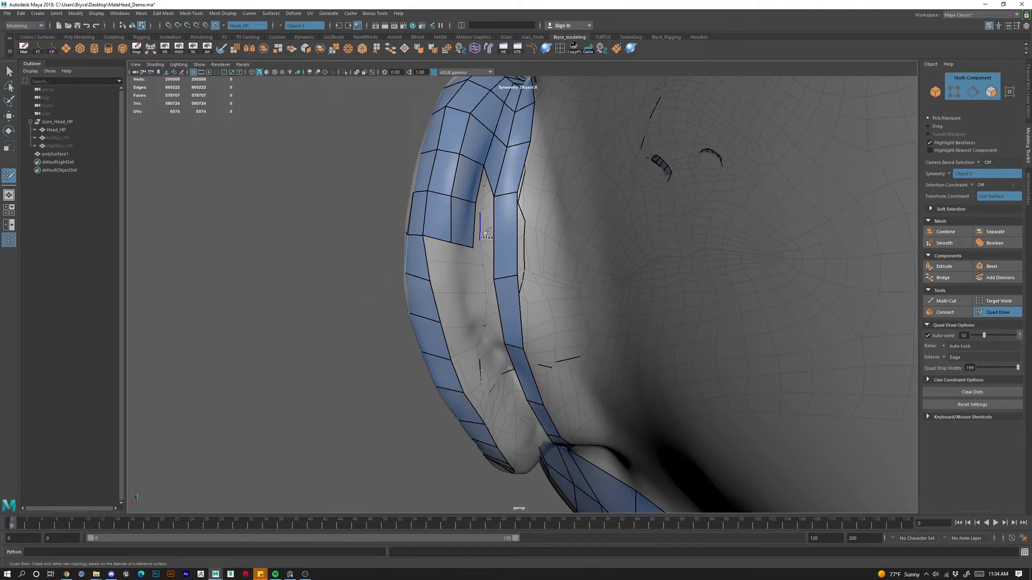
key(ctrl+z)
shift+click(486, 185)
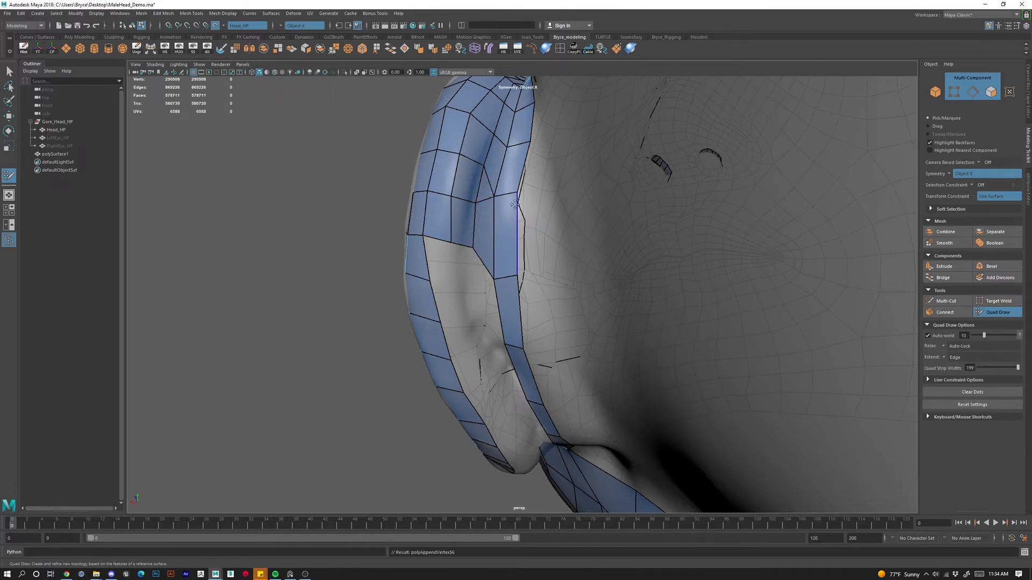
Place a point for another quad beside the rim on the back of the ear.
mouse_move(486, 188)
alt+mouse_down()
mouse_move(547, 250)
mouse_move(558, 234)
mouse_move(607, 238)
alt+mouse_up()
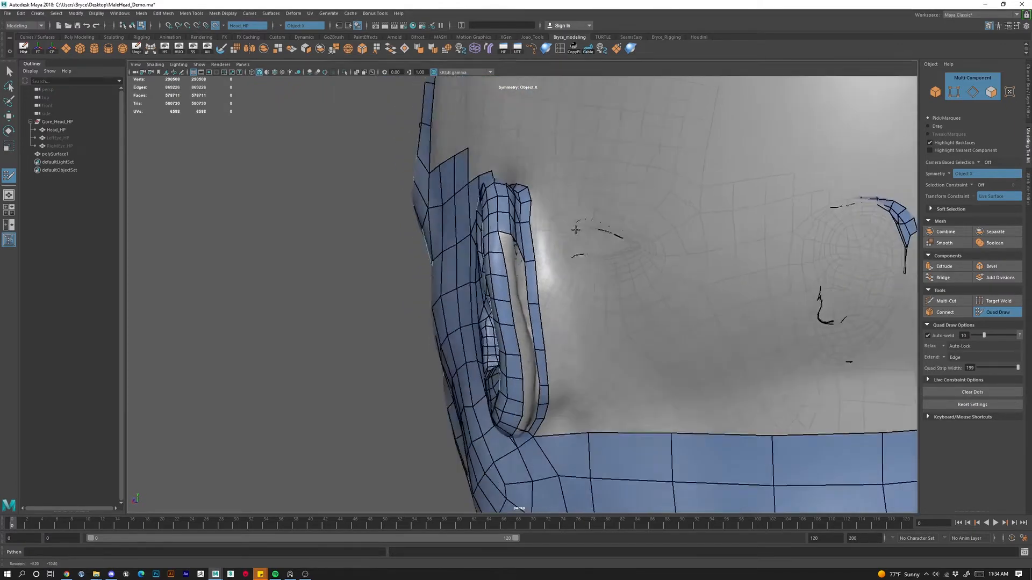
alt+right_drag(608, 237, 559, 233)
alt+right_drag(558, 281, 583, 277)
alt+drag(576, 277, 459, 230)
click(457, 216)
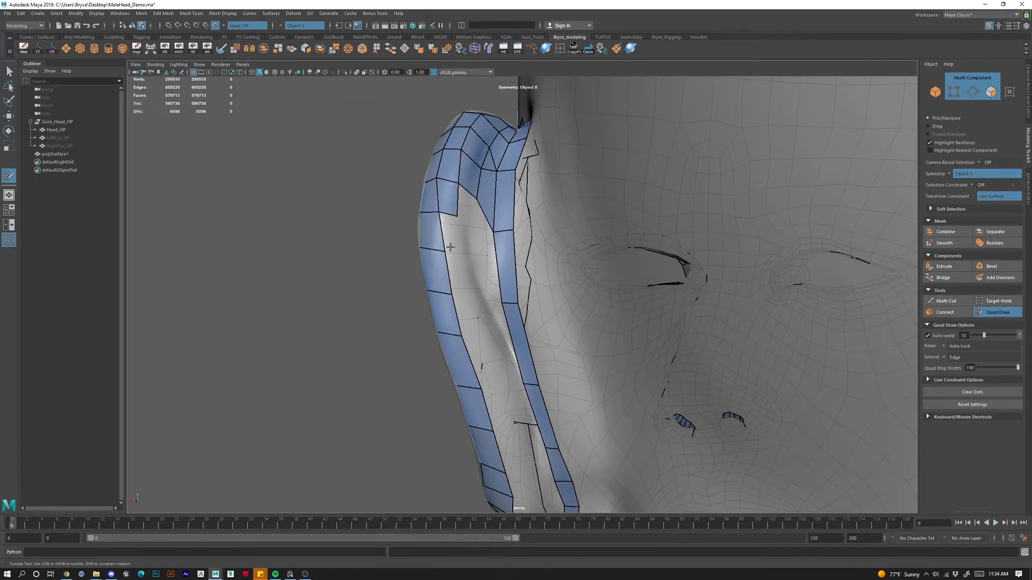
Fill the remaining quads in the row behind the ear and weld the stray corner vertex onto the head-side strip.
mouse_move(450, 248)
mouse_down()
mouse_move(433, 241)
mouse_move(433, 211)
mouse_up()
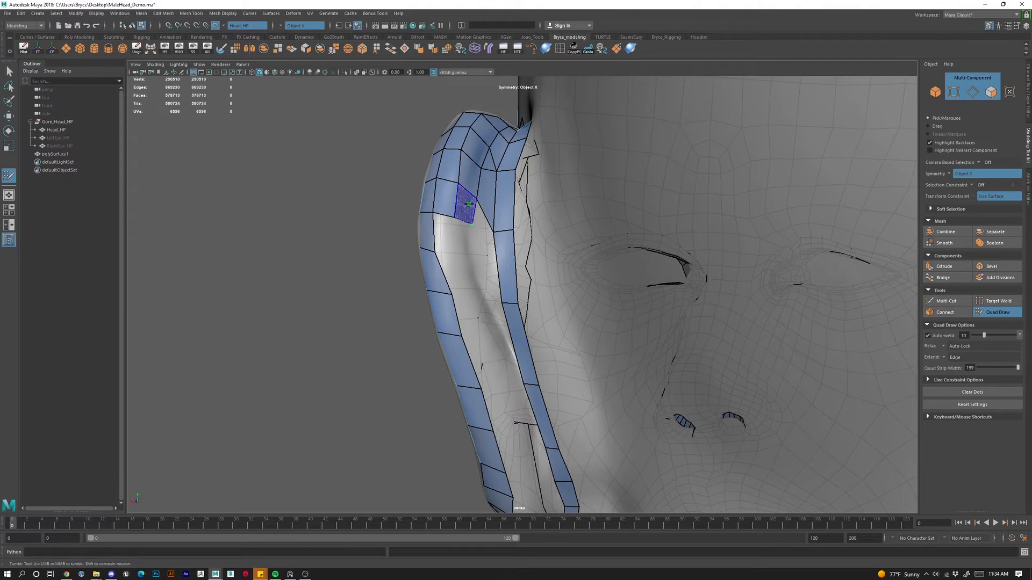
shift+click(463, 207)
drag(451, 186, 452, 219)
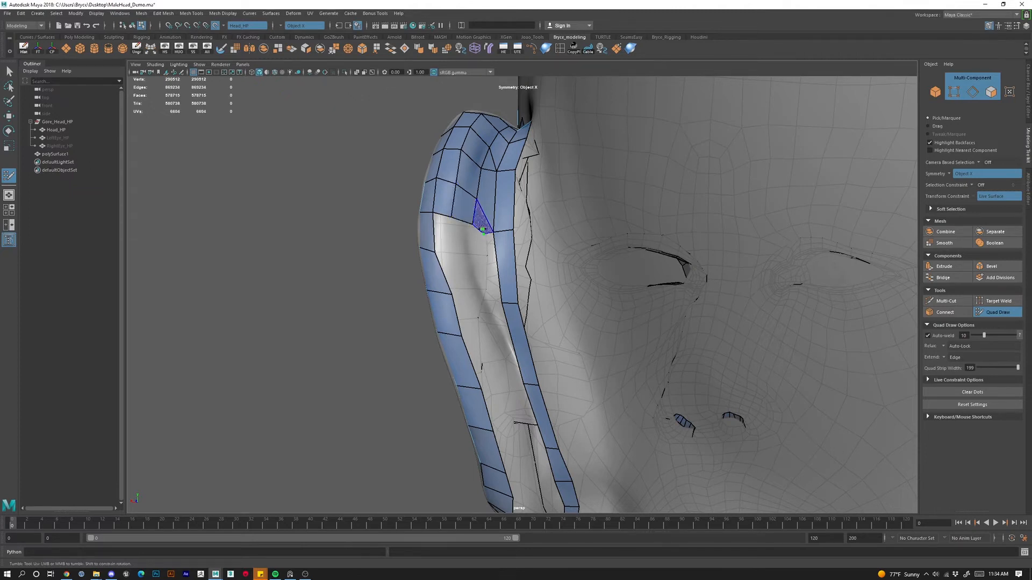
shift+click(484, 235)
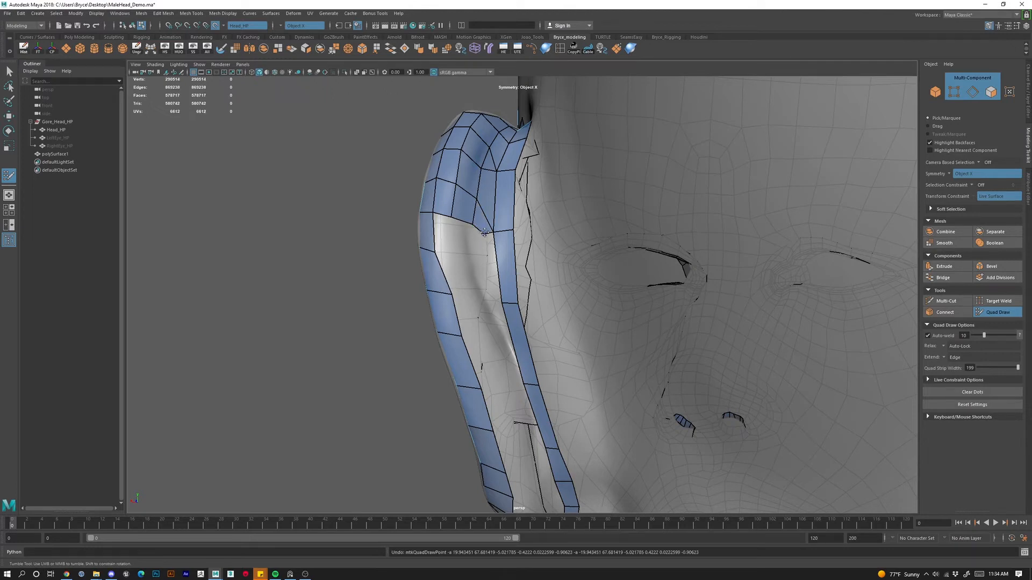
scroll(468, 227, up, 2)
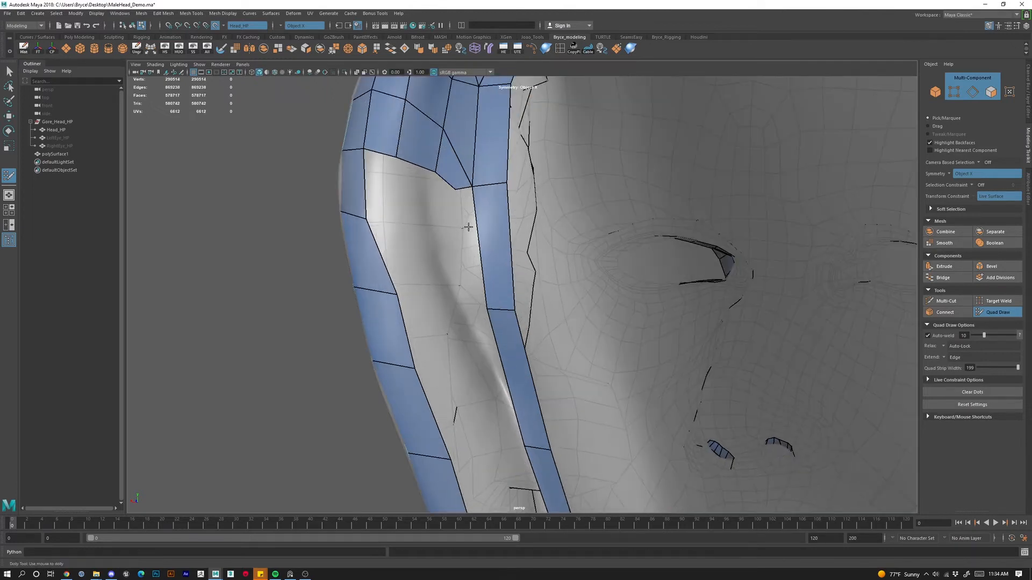
drag(456, 188, 470, 186)
scroll(436, 209, down, 4)
Extend the back of the ear downward with another row of quads spanning from the rim to the head-side strip.
alt+drag(453, 240, 593, 219)
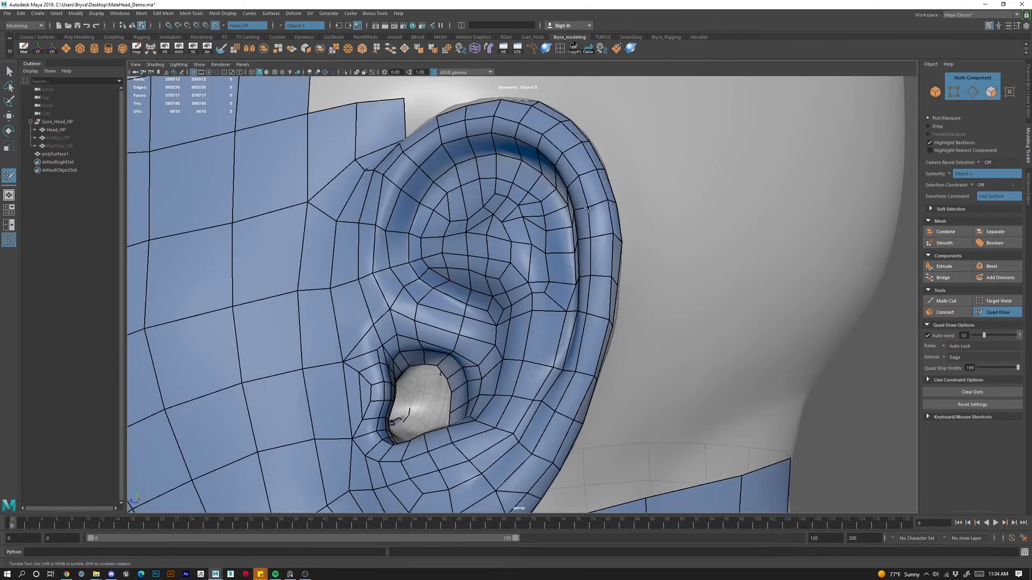
alt+drag(440, 341, 522, 252)
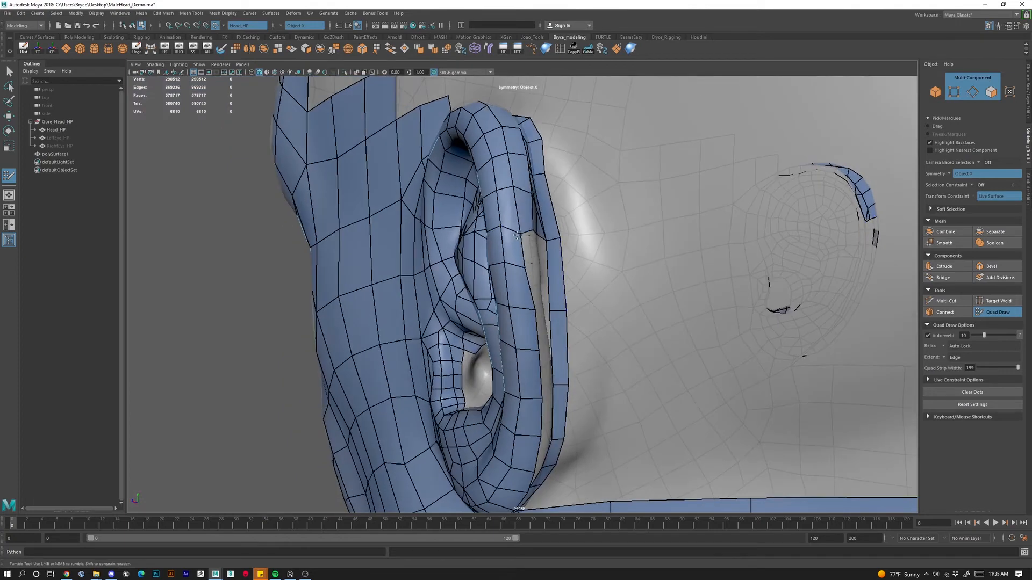
mouse_move(502, 237)
alt+mouse_down()
mouse_move(433, 234)
mouse_move(526, 258)
mouse_move(618, 254)
alt+mouse_up()
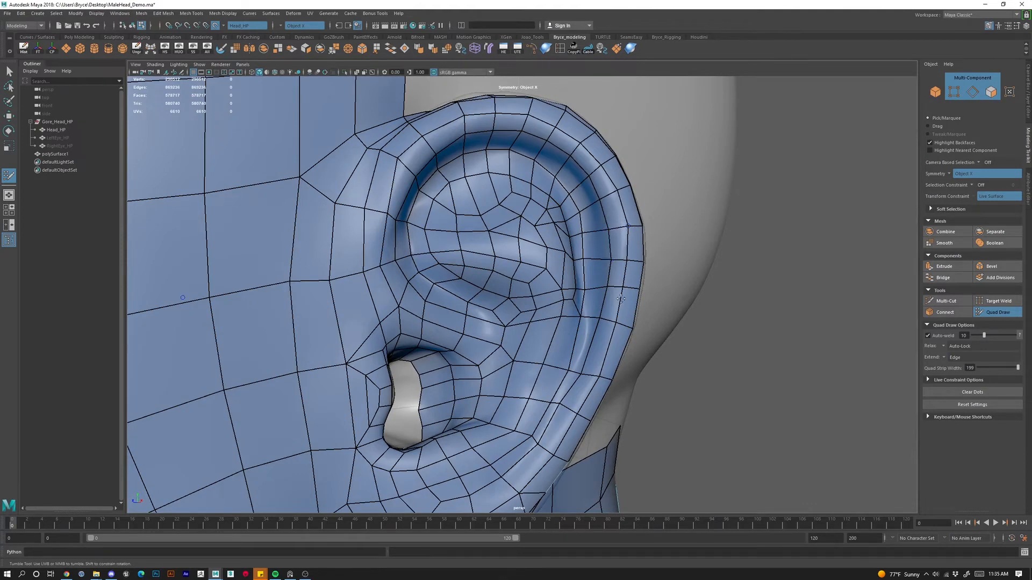
alt+drag(621, 299, 471, 278)
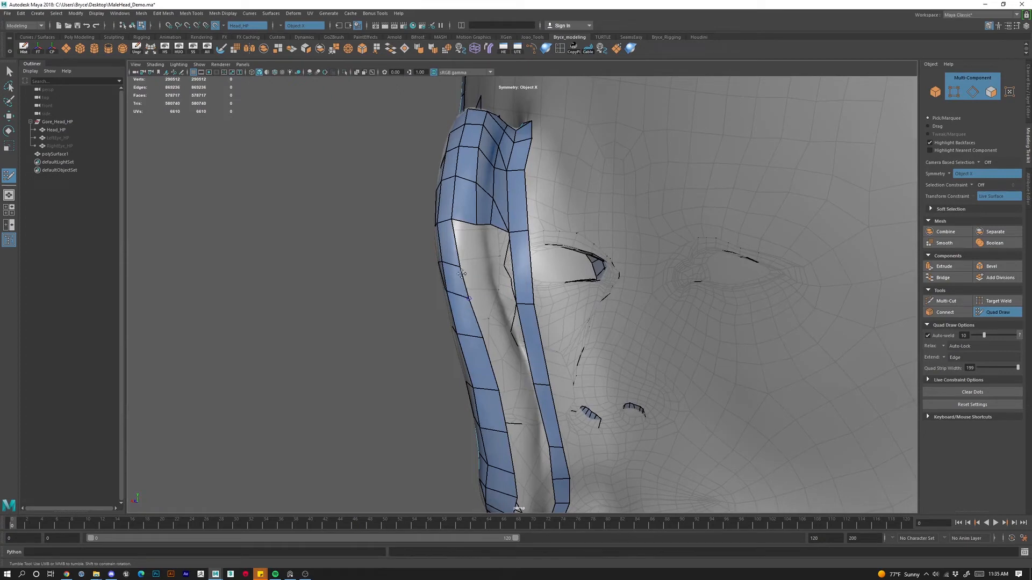
mouse_move(483, 297)
alt+mouse_down()
mouse_move(454, 250)
mouse_move(465, 246)
alt+mouse_up()
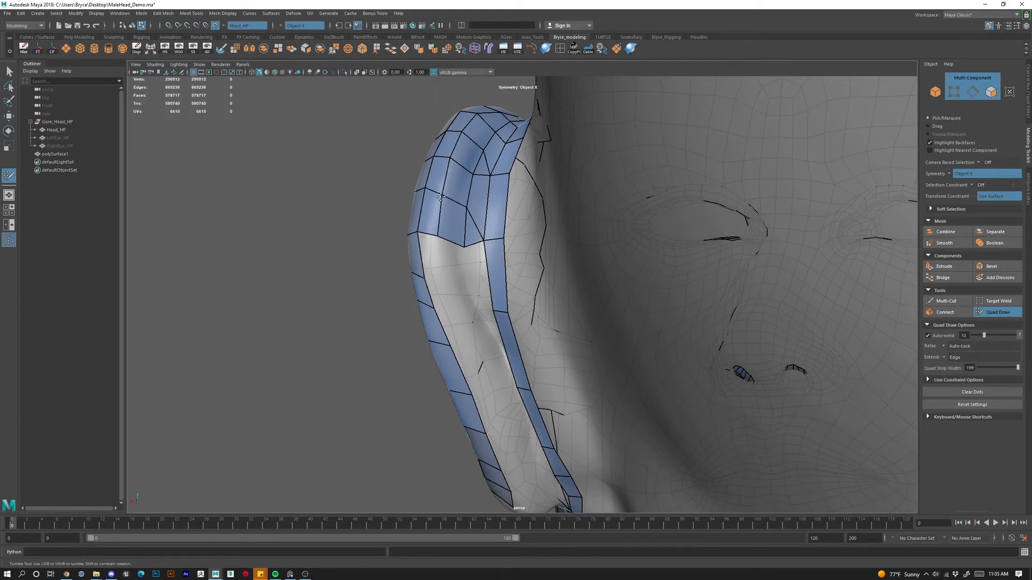
shift+click(454, 264)
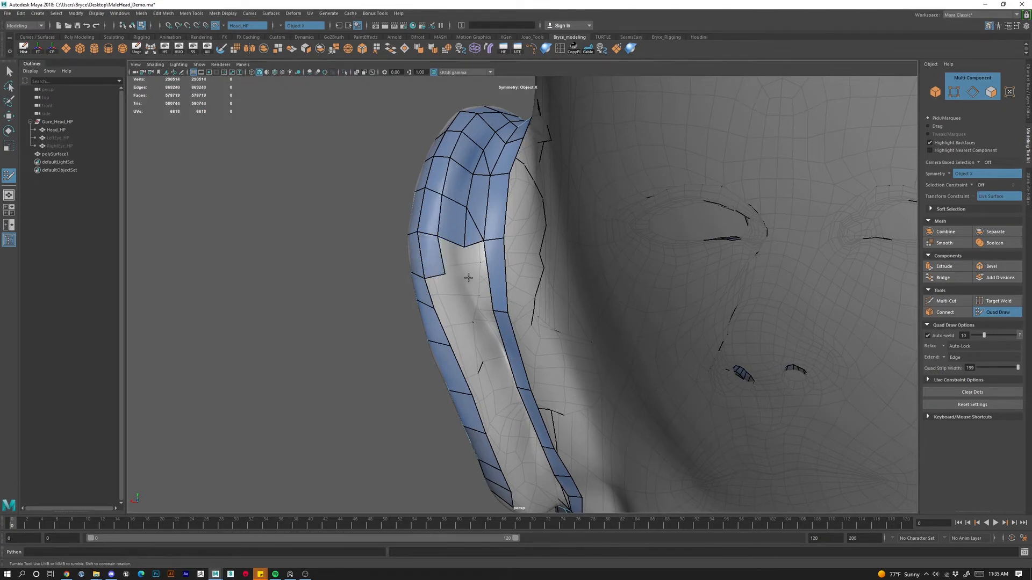
shift+click(482, 275)
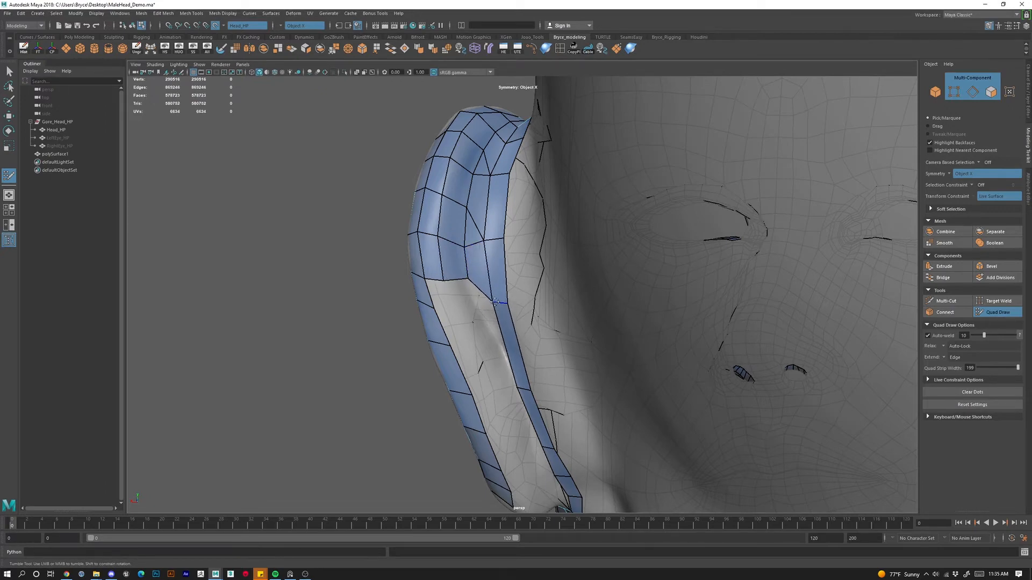
Extend the forehead's upper edge back over the skull and insert an edge loop across the new strip.
alt+drag(495, 302, 544, 366)
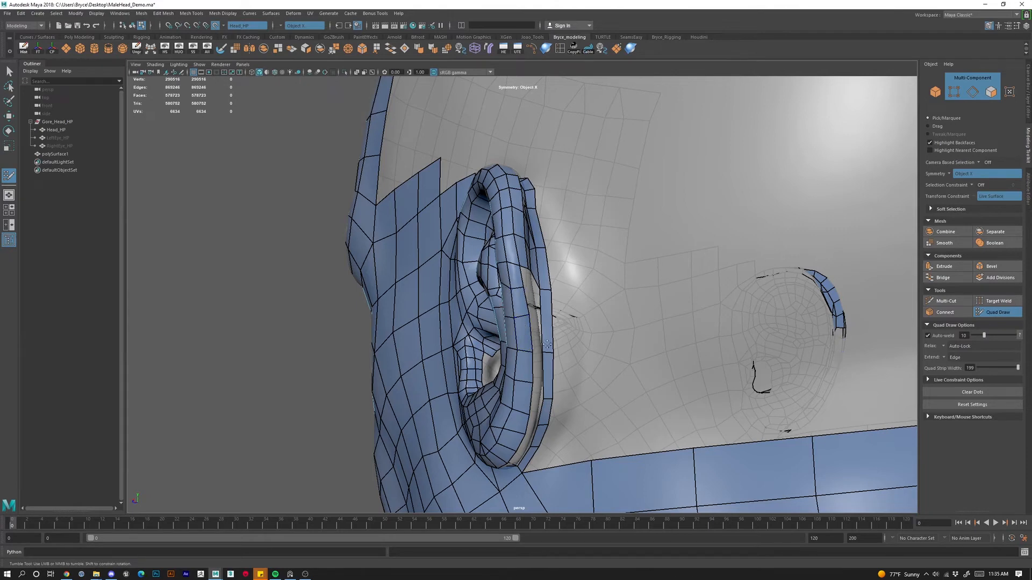
alt+drag(547, 344, 509, 335)
mouse_move(453, 267)
mouse_down()
mouse_move(467, 319)
mouse_move(499, 265)
mouse_up()
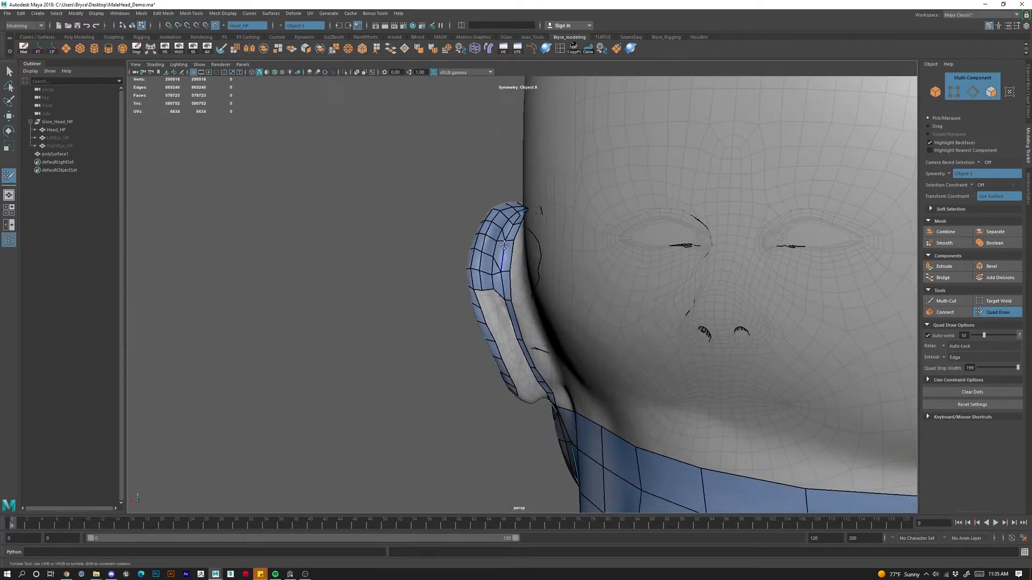
alt+right_drag(504, 245, 484, 245)
alt+drag(484, 246, 679, 271)
alt+middle_drag(679, 272, 683, 321)
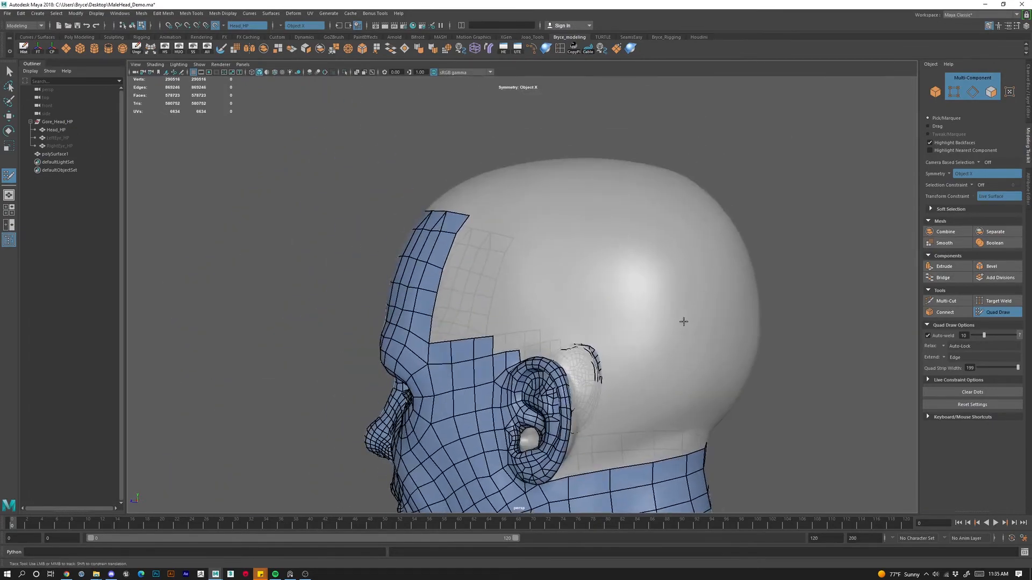
mouse_move(683, 321)
alt+mouse_down()
mouse_move(581, 258)
mouse_move(597, 187)
mouse_move(604, 201)
mouse_move(442, 278)
mouse_move(690, 346)
mouse_move(535, 349)
mouse_move(533, 247)
mouse_move(553, 281)
mouse_move(535, 315)
mouse_move(609, 319)
mouse_move(614, 301)
mouse_move(636, 304)
mouse_move(646, 292)
mouse_move(543, 323)
mouse_move(450, 299)
mouse_move(481, 308)
mouse_move(480, 265)
mouse_move(530, 263)
mouse_move(503, 270)
alt+mouse_up()
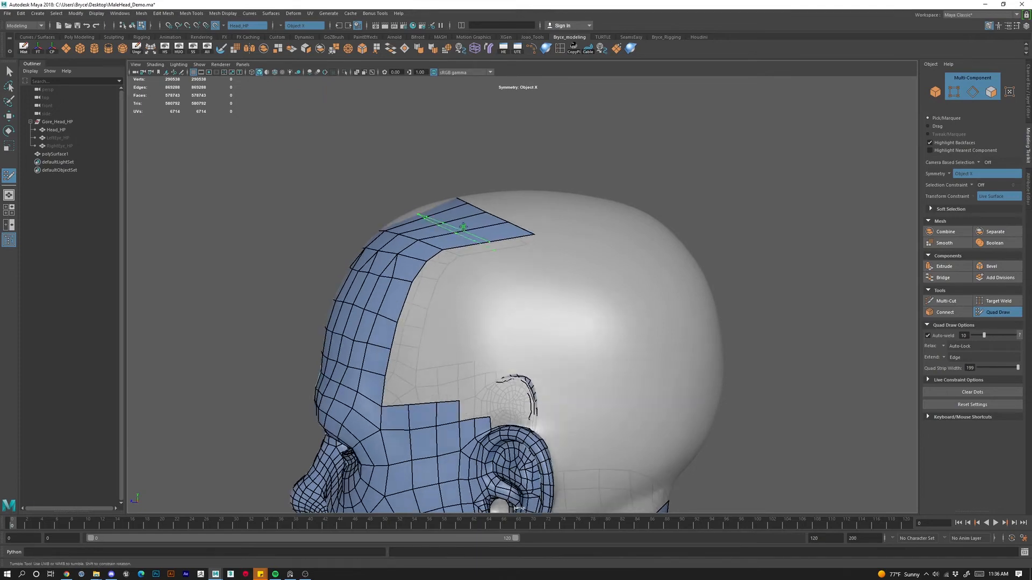
ctrl+click(503, 270)
Undo the last edit and fill a quad in the corner between the crown strip and the side of the forehead.
mouse_move(511, 306)
alt+mouse_down()
mouse_move(548, 312)
mouse_move(521, 304)
alt+mouse_up()
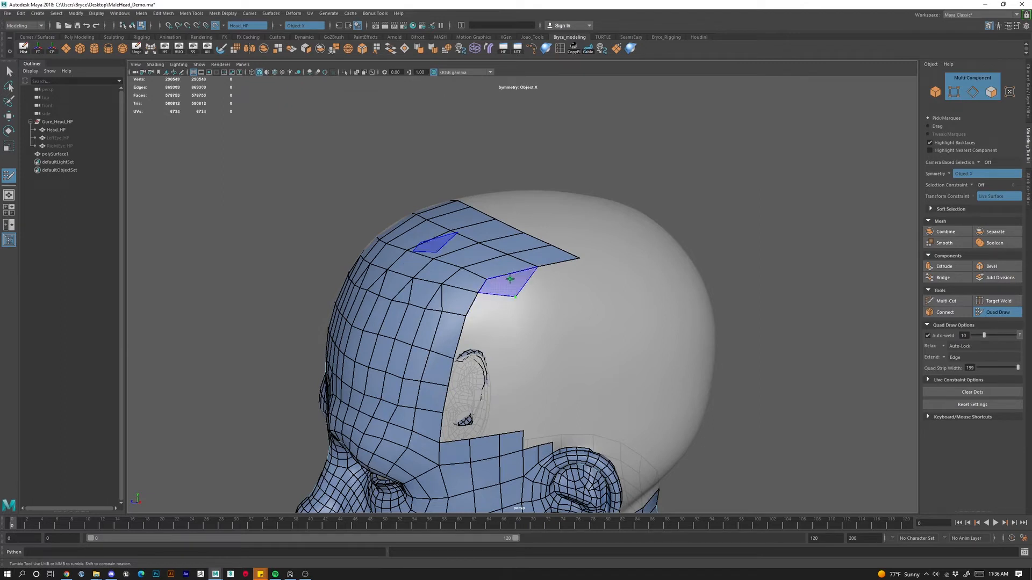
key(ctrl+z)
shift+click(512, 273)
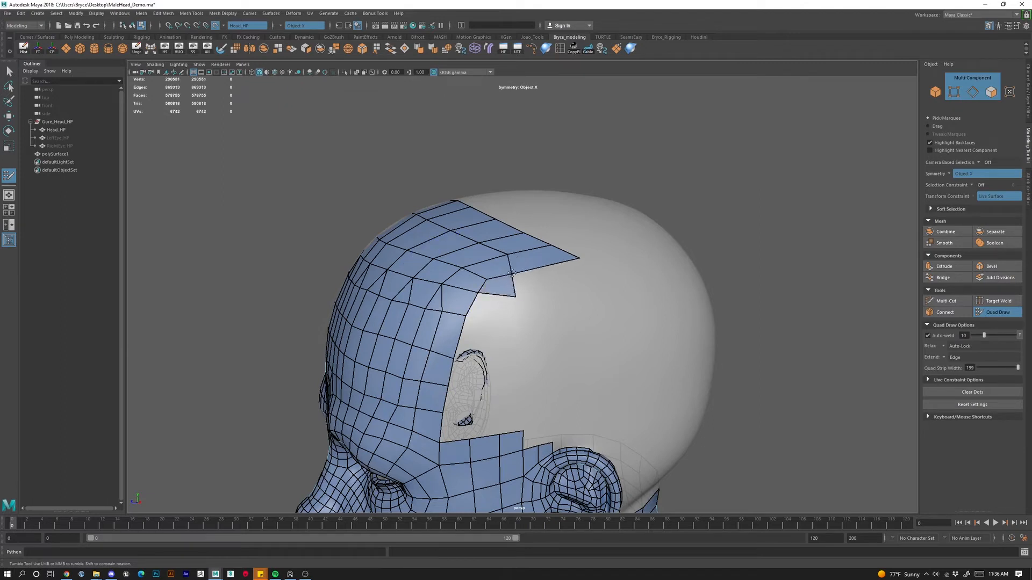
Shift the crown strip's vertices into more even rows and pull its pointed side corner forward.
mouse_move(446, 376)
alt+mouse_down()
mouse_move(487, 269)
mouse_move(481, 244)
mouse_move(461, 266)
alt+mouse_up()
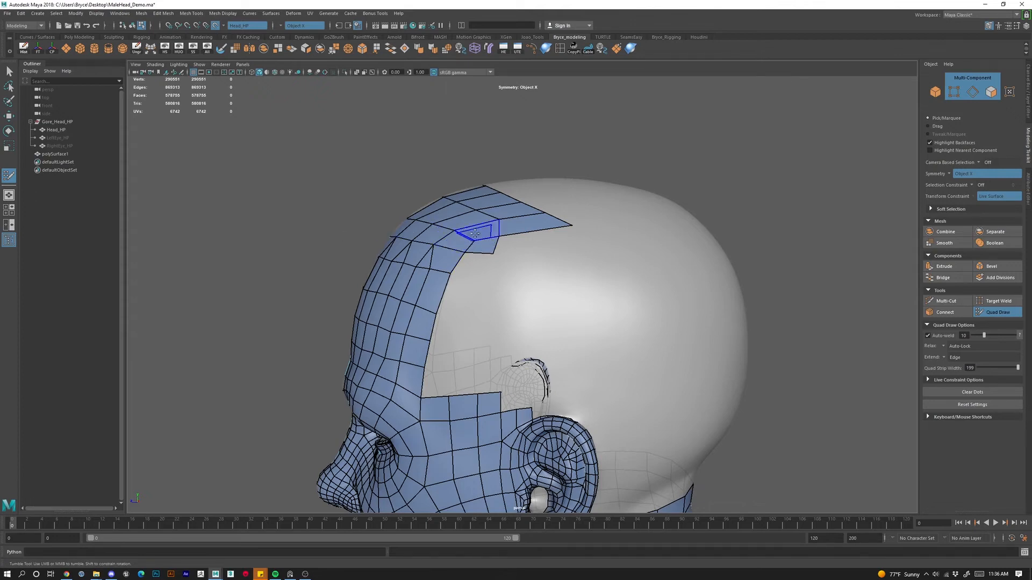
scroll(458, 243, up, 3)
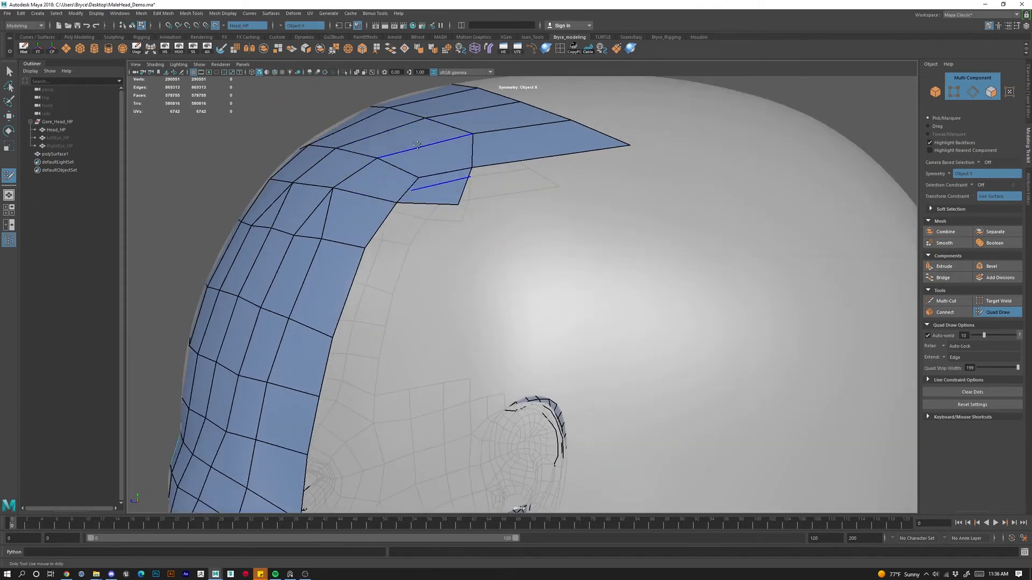
mouse_move(553, 341)
alt+mouse_down()
mouse_move(591, 352)
mouse_move(569, 154)
alt+mouse_up()
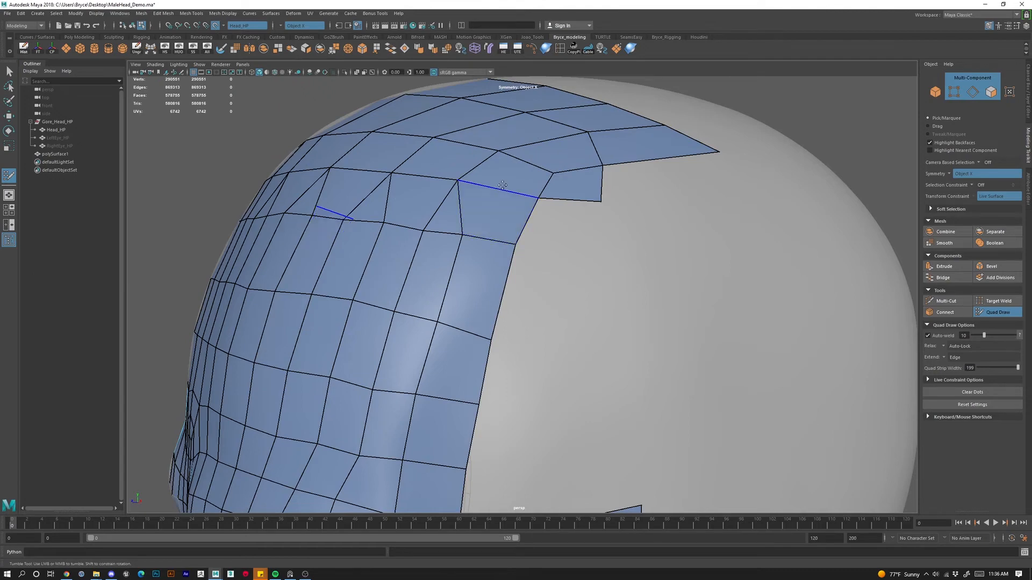
alt+right_drag(587, 214, 553, 277)
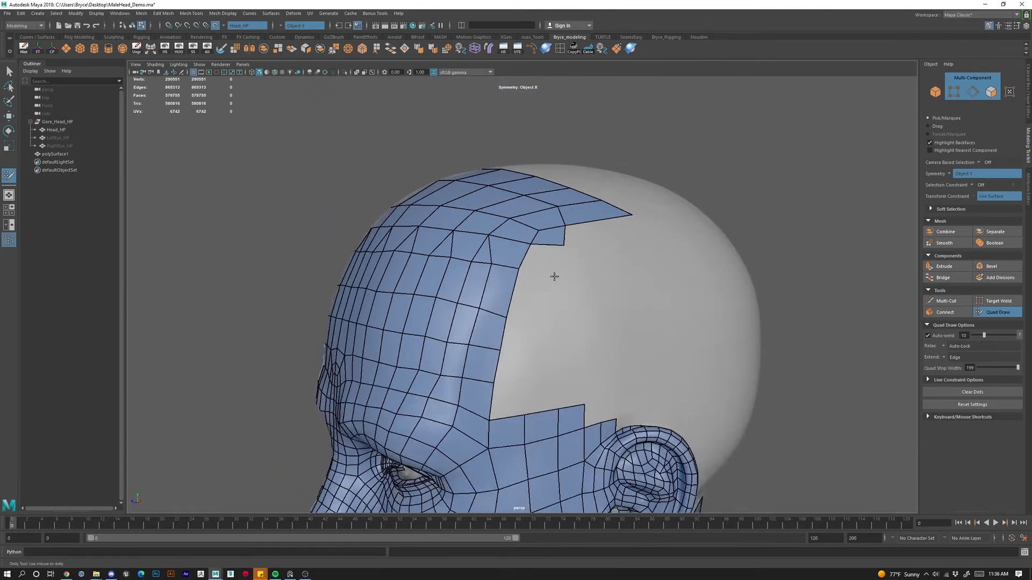
alt+drag(553, 276, 456, 284)
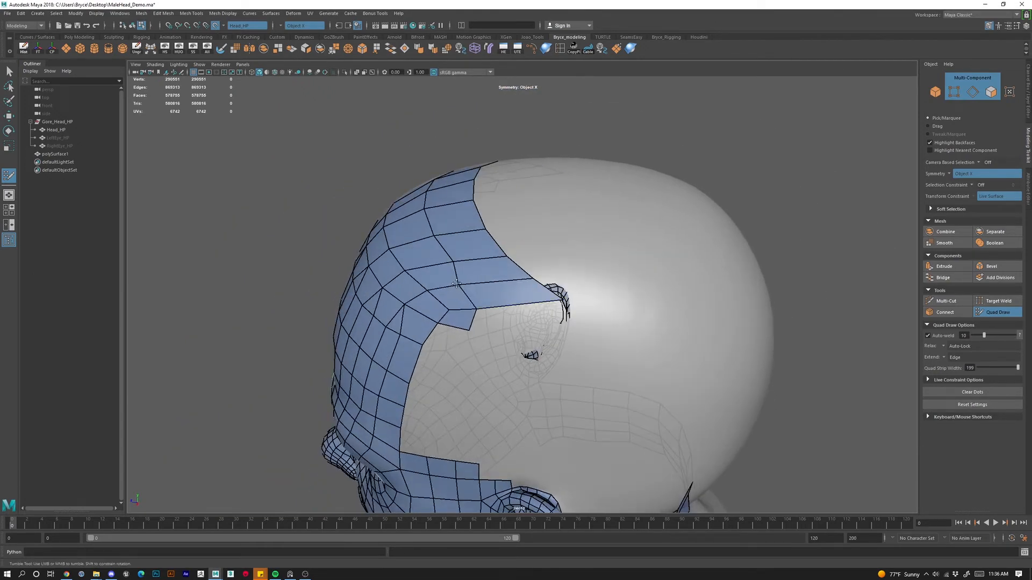
drag(444, 244, 434, 250)
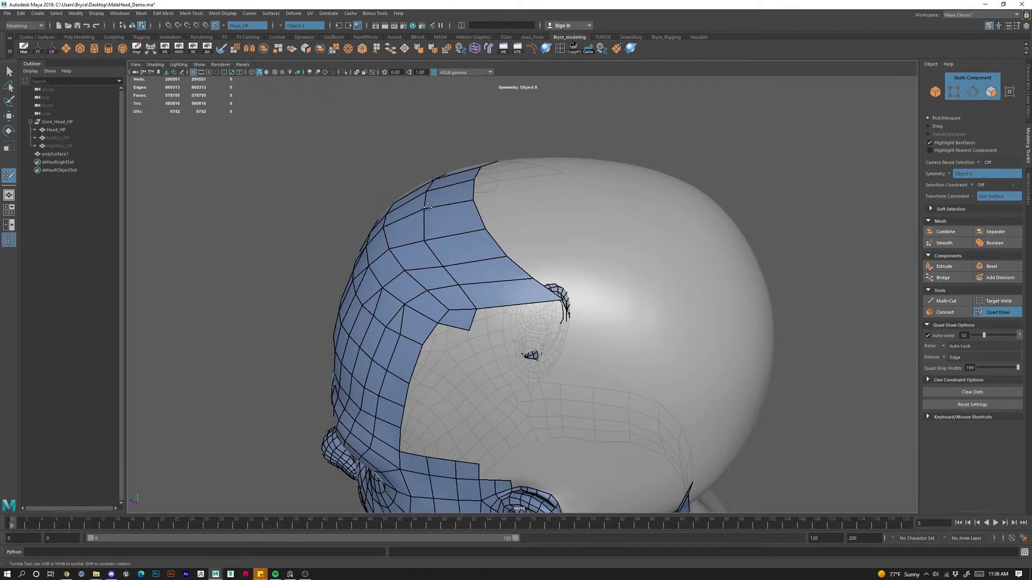
drag(426, 206, 413, 207)
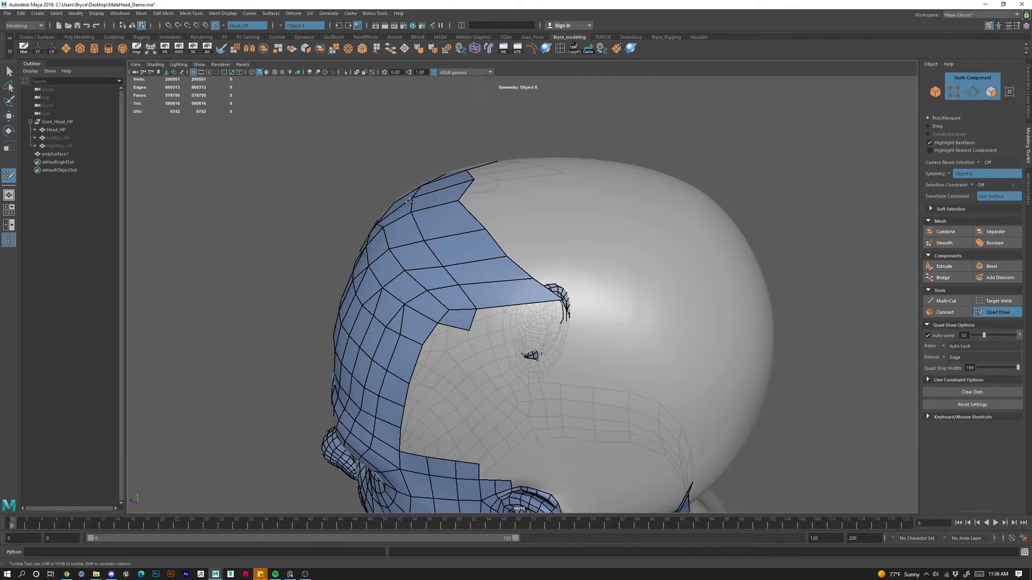
mouse_move(559, 299)
mouse_down()
mouse_move(540, 308)
mouse_move(527, 280)
mouse_up()
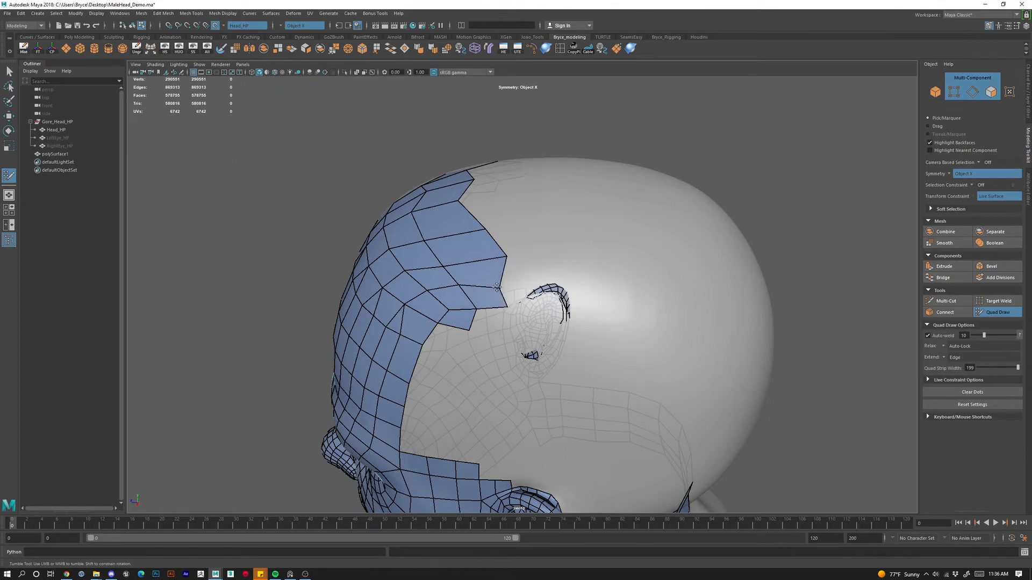
Pull the protruding vertices of the crown patch's rear border forward and even out the row in front of it.
mouse_move(527, 279)
alt+mouse_down()
mouse_move(619, 292)
mouse_move(605, 321)
alt+mouse_up()
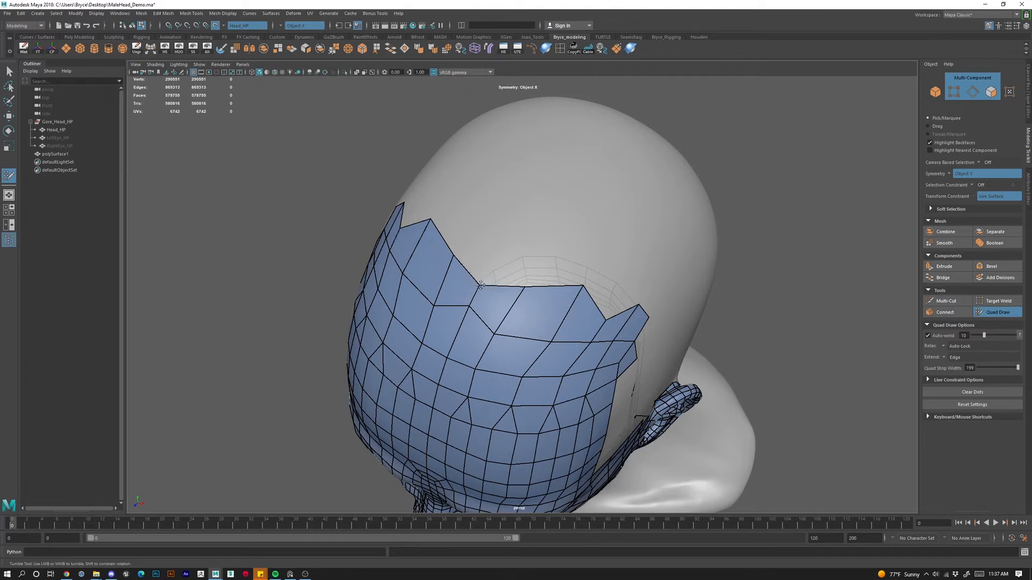
mouse_move(583, 287)
mouse_down()
mouse_move(562, 310)
mouse_move(519, 298)
mouse_up()
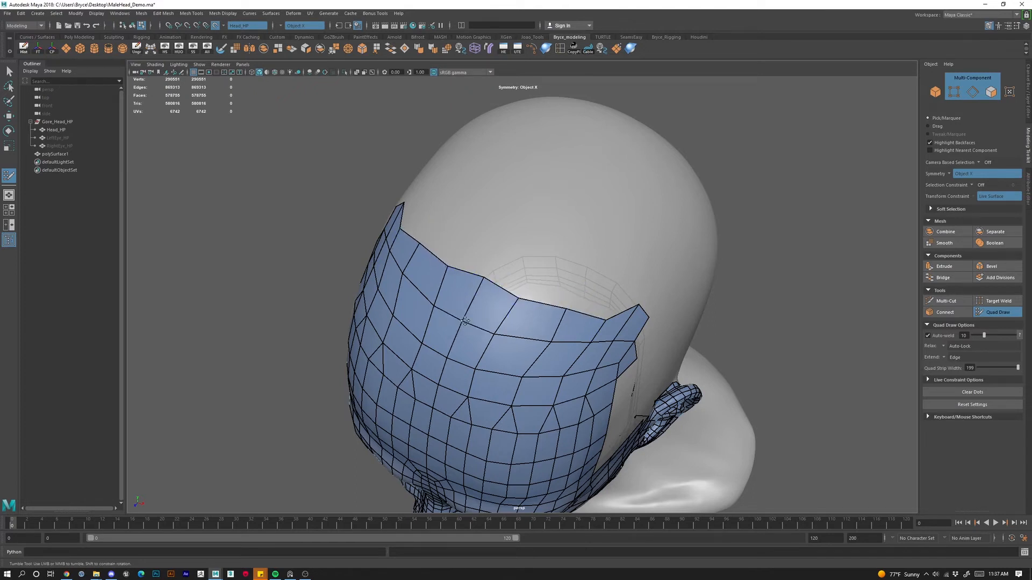
drag(550, 343, 538, 350)
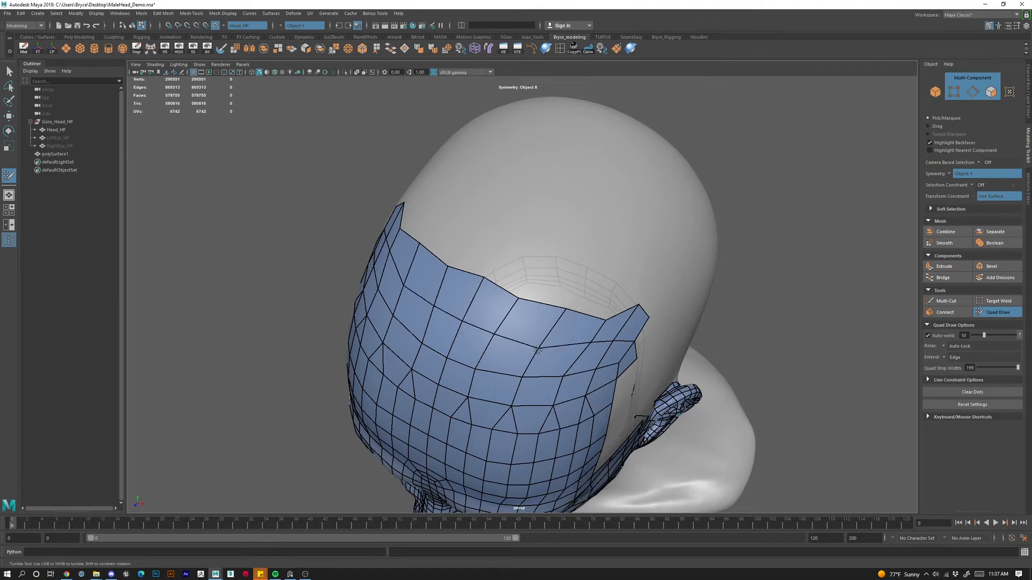
Pull in the crown patch's side corner and smooth its rear border into an even curve across the centre line.
alt+drag(537, 410, 486, 389)
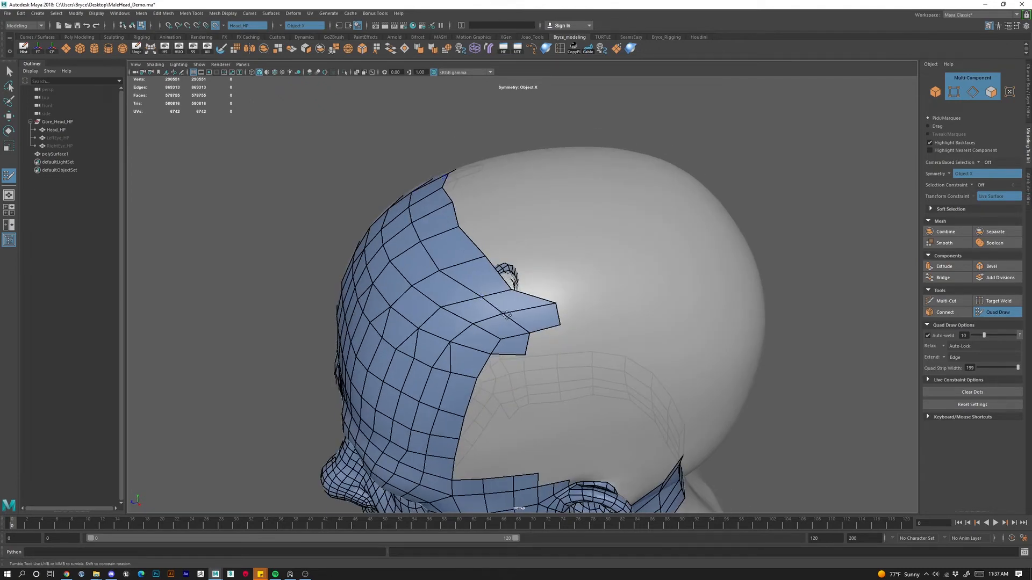
alt+drag(508, 314, 559, 319)
scroll(511, 290, up, 5)
alt+drag(511, 291, 547, 282)
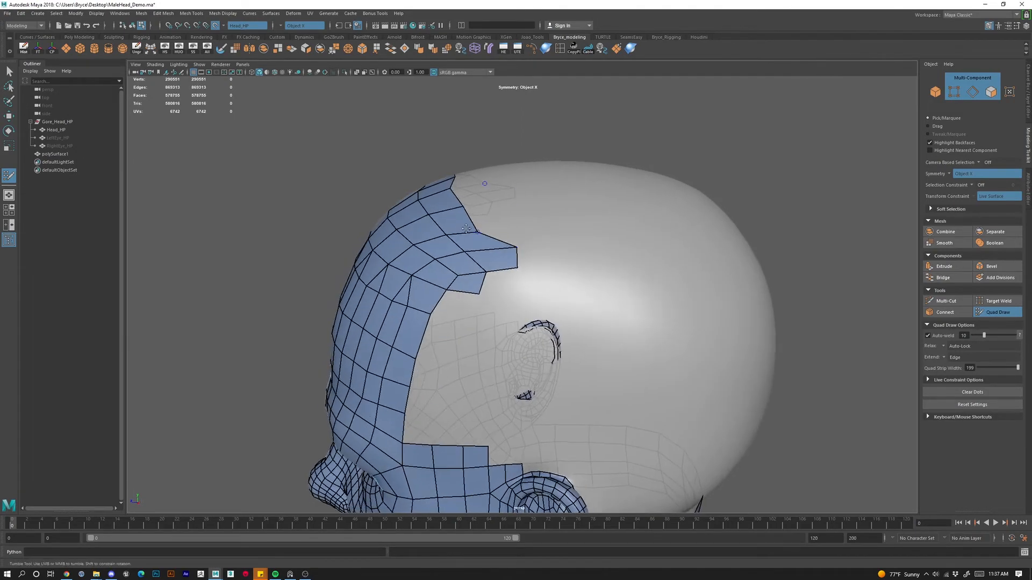
mouse_move(483, 229)
mouse_down()
mouse_move(503, 227)
mouse_move(505, 264)
mouse_move(514, 264)
mouse_move(475, 267)
mouse_up()
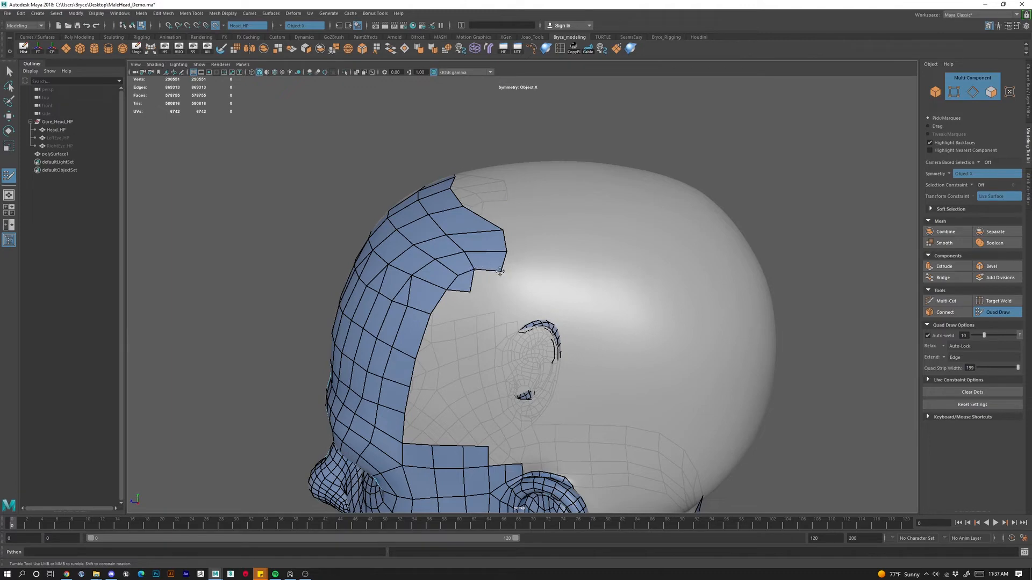
drag(505, 243, 617, 319)
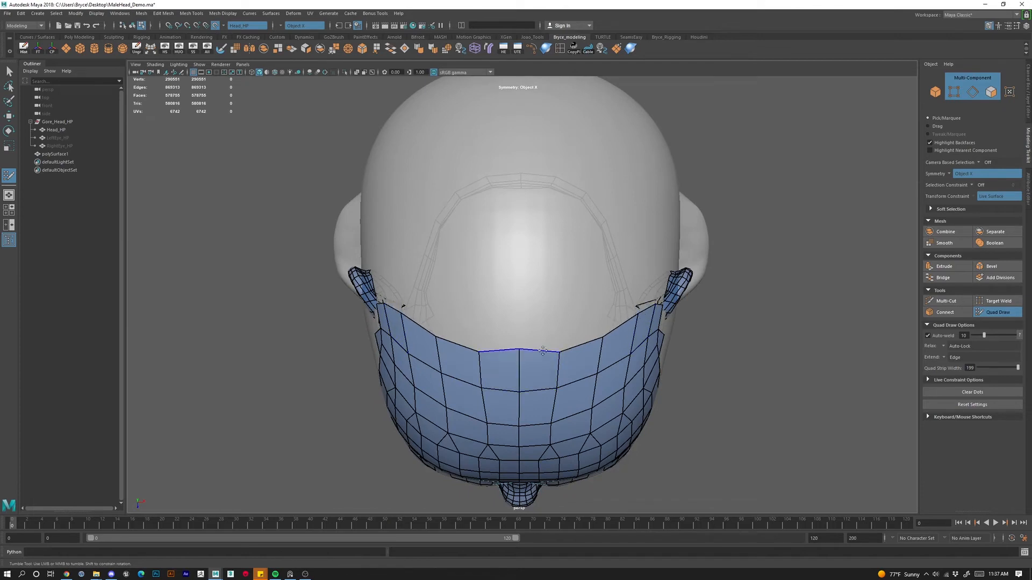
drag(520, 350, 500, 344)
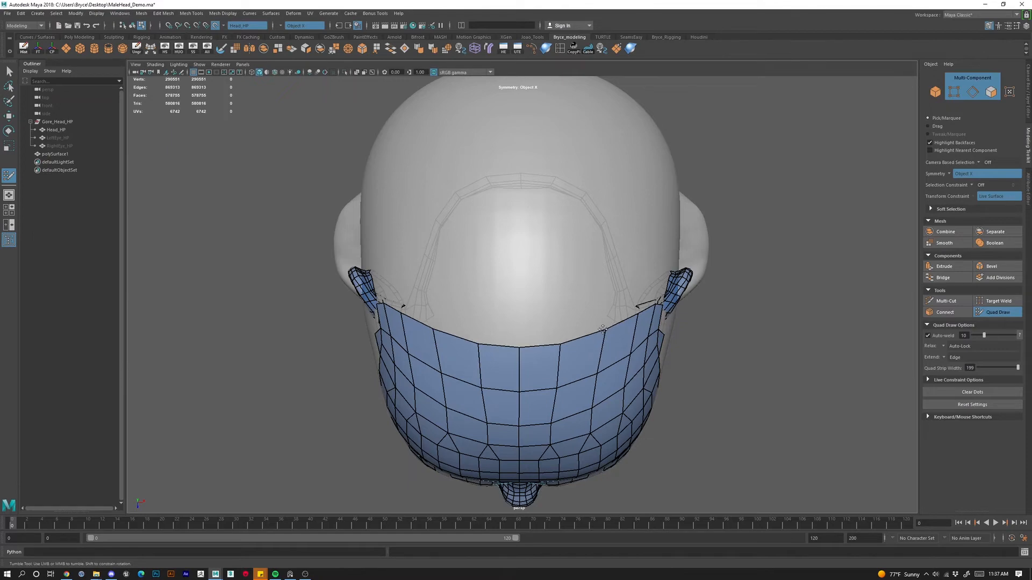
Fill the crown patch's side corner with a quad and extend the forehead's side border backward as a strip down the temple.
alt+drag(601, 338, 499, 361)
shift+click(509, 283)
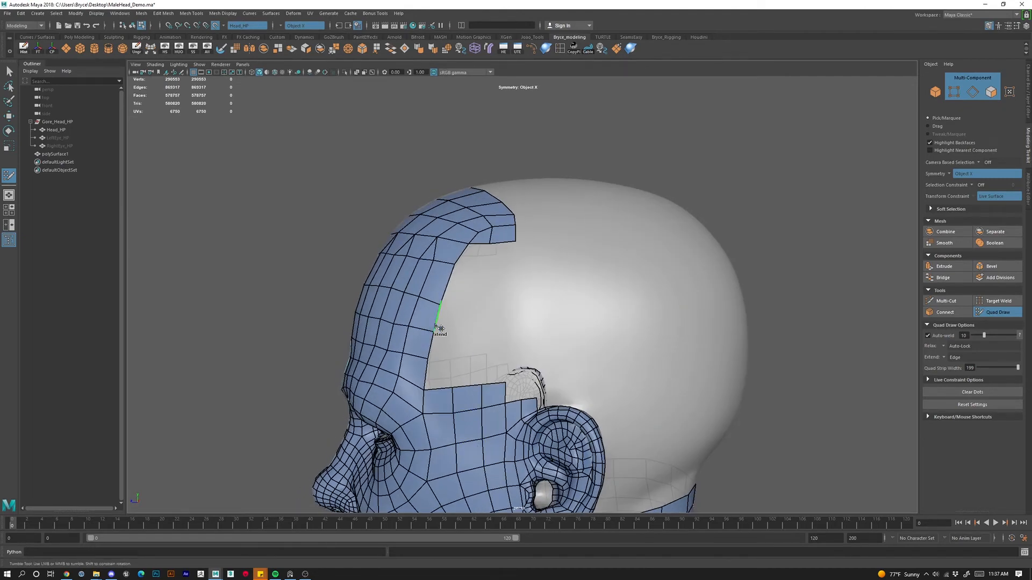
drag(437, 322, 468, 329)
middle_drag(468, 327, 465, 324)
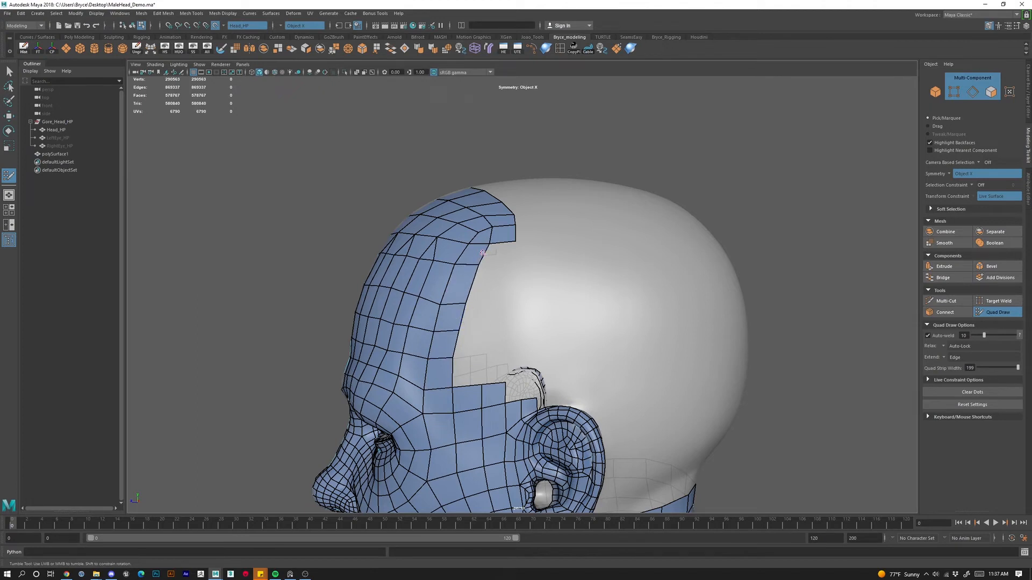
Extend the forehead mesh's side border backward over the temple by two more columns of quads.
drag(481, 271, 502, 275)
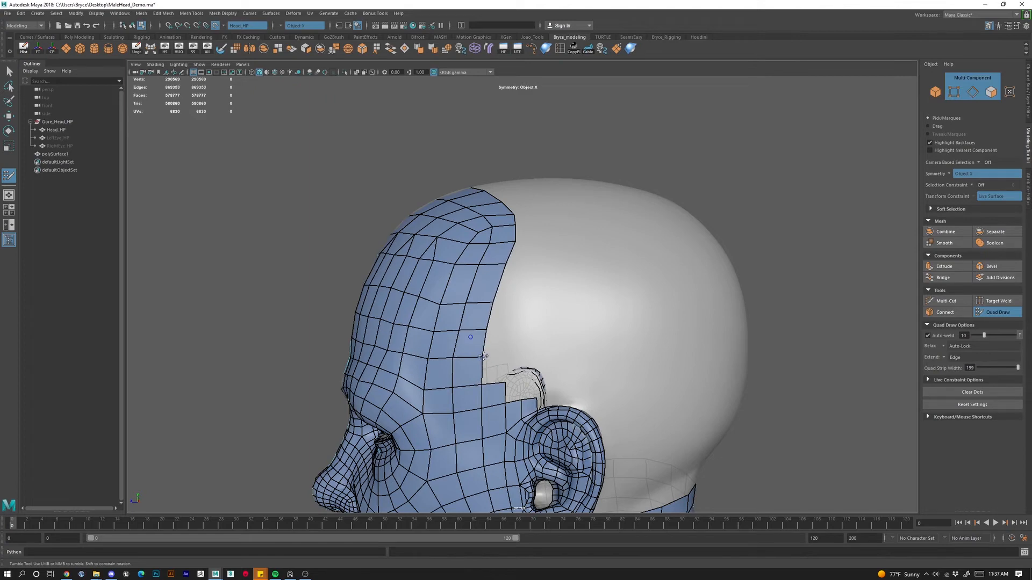
alt+drag(484, 356, 532, 351)
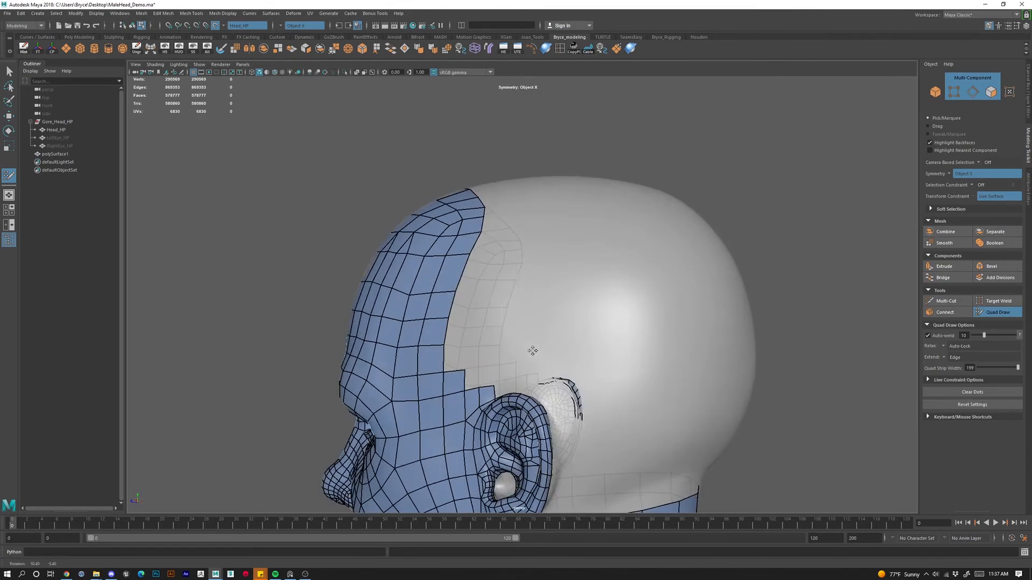
drag(489, 228, 504, 222)
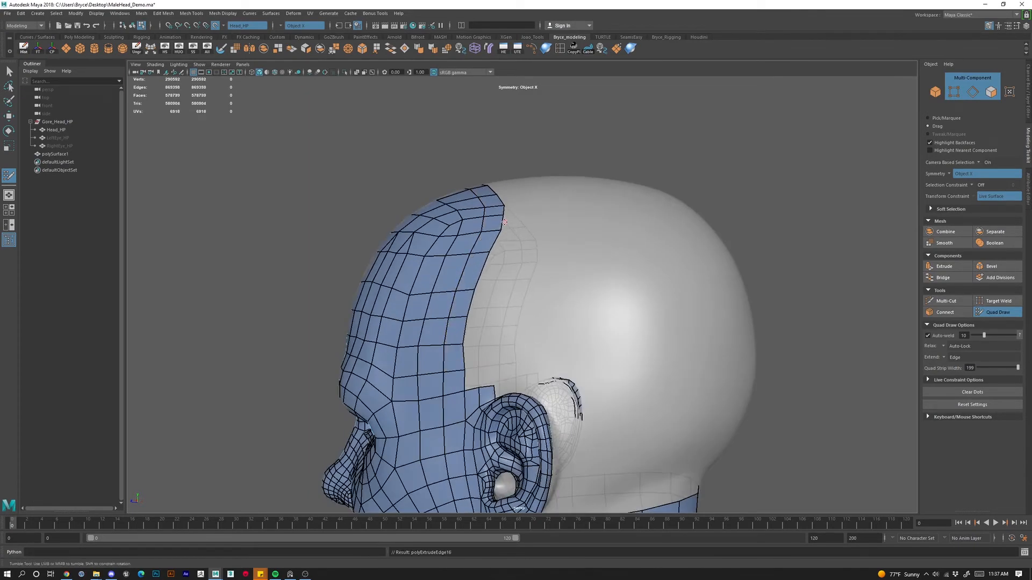
alt+right_drag(530, 318, 427, 290)
alt+drag(428, 290, 471, 276)
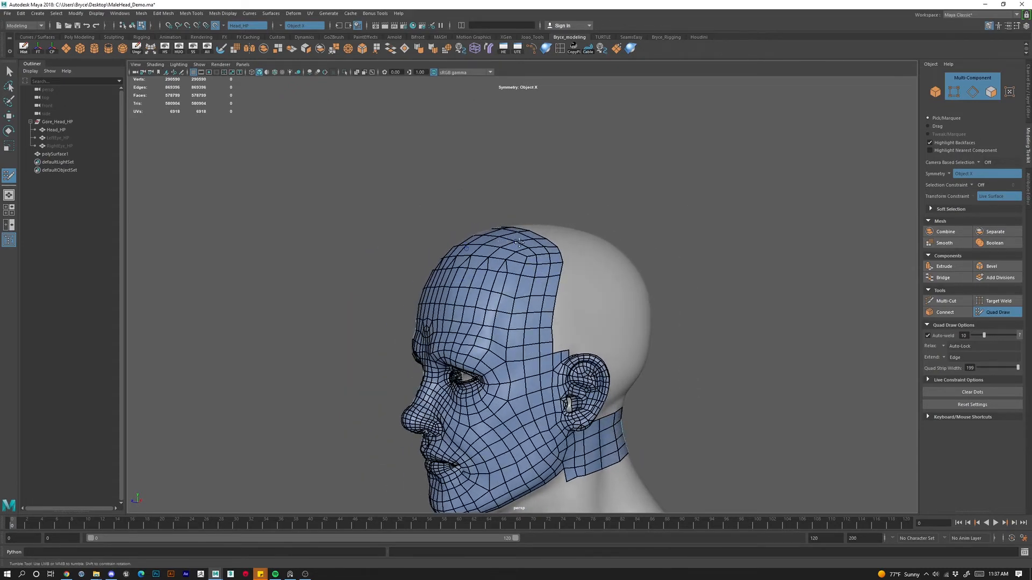
alt+drag(526, 250, 566, 285)
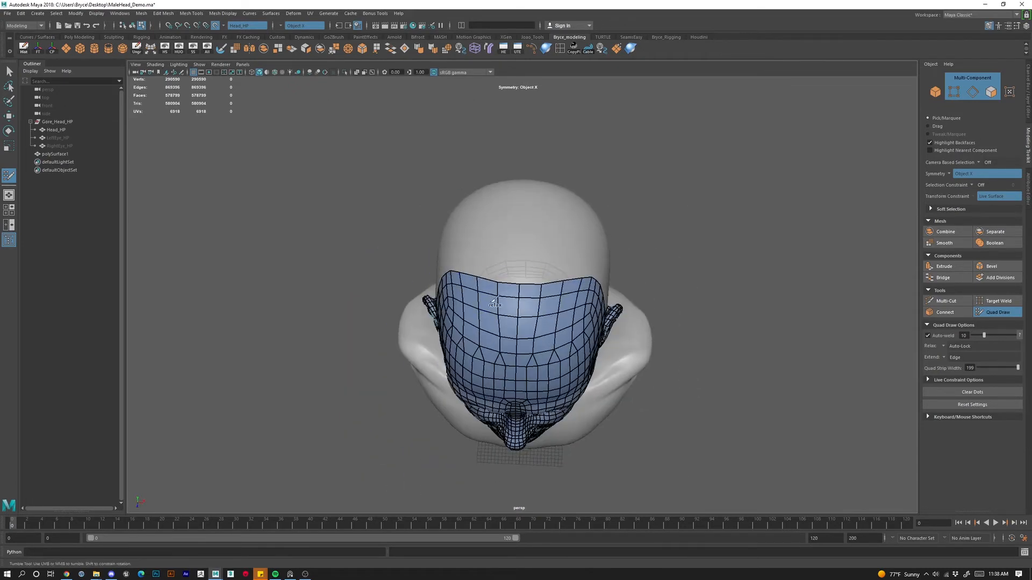
alt+drag(594, 303, 467, 284)
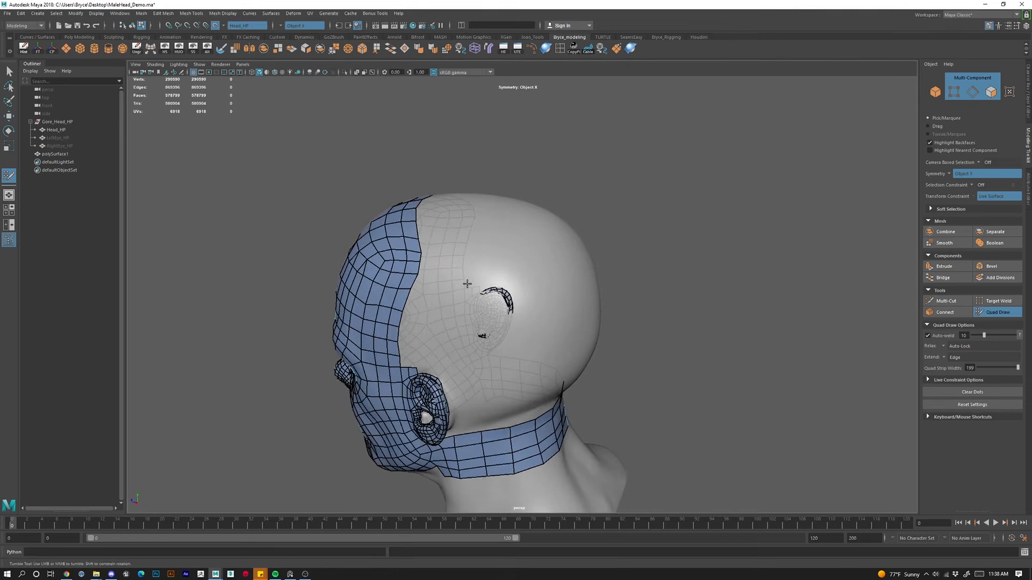
Fill a new row of quads along the crown patch's rear border, across the centre line.
shift+click(430, 257)
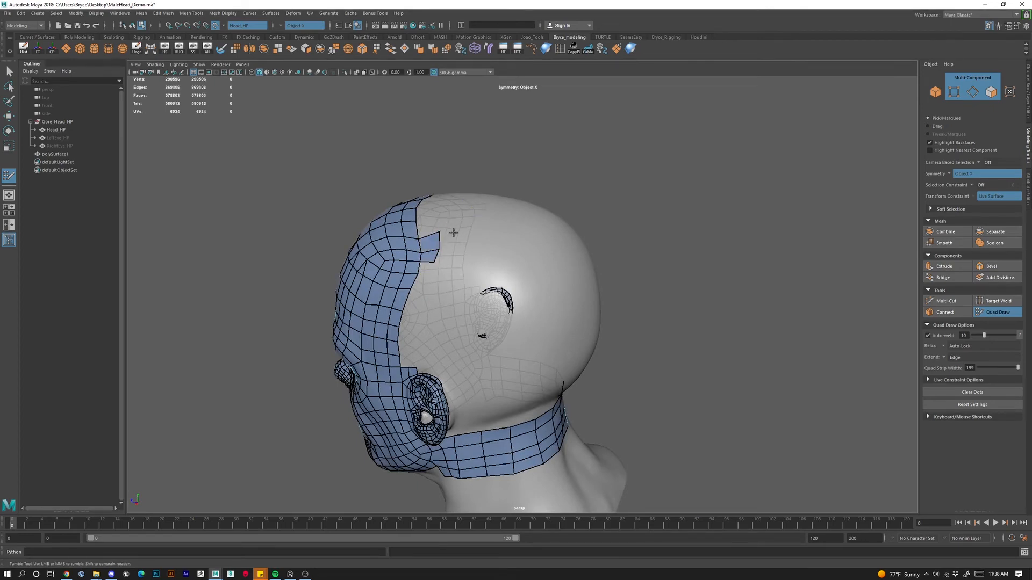
mouse_move(453, 232)
alt+mouse_down()
mouse_move(398, 277)
mouse_move(428, 253)
alt+mouse_up()
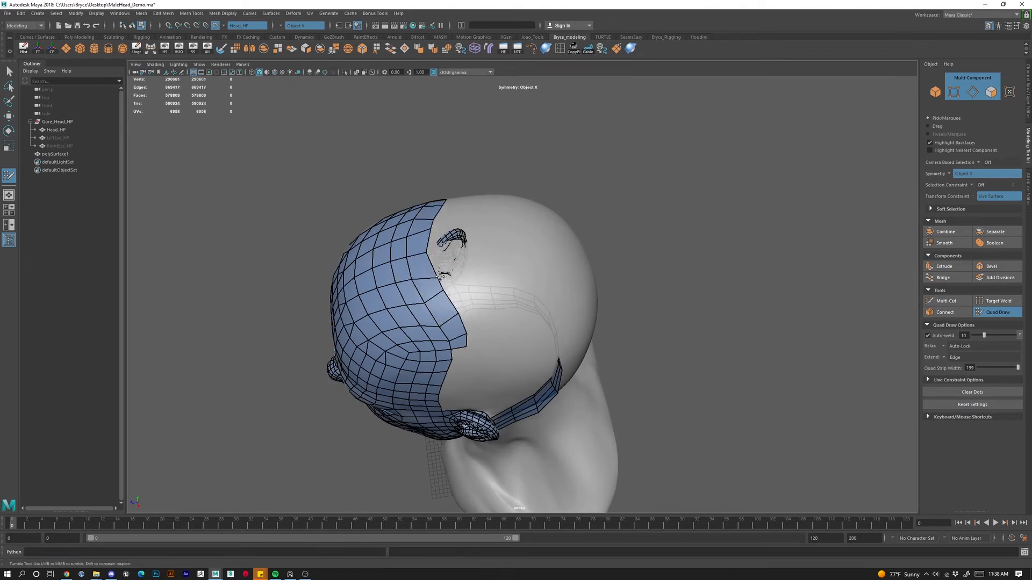
alt+drag(480, 333, 449, 305)
alt+drag(472, 262, 484, 281)
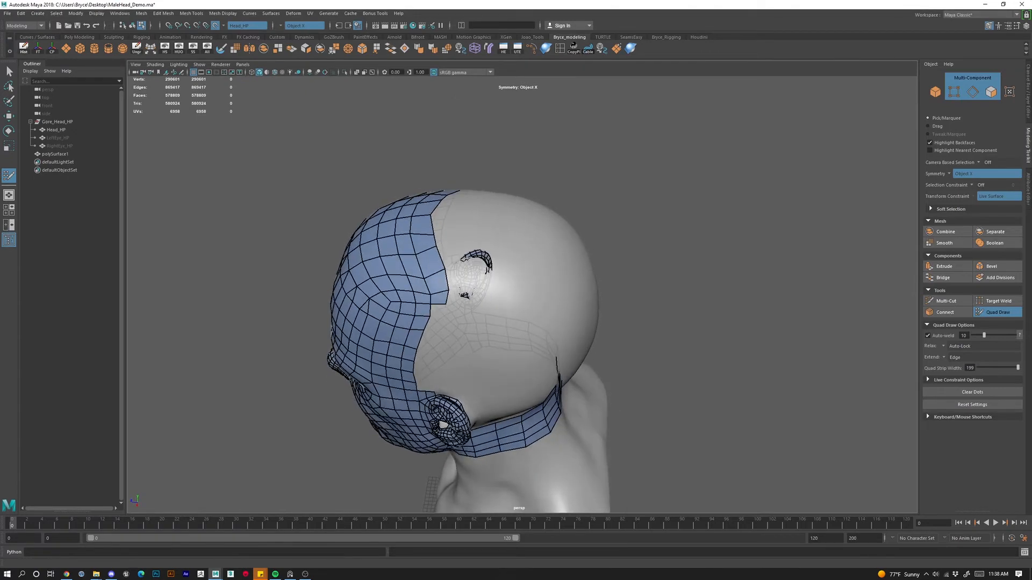
Leave Quad Draw and isolate the retopologized mesh in the viewport.
click(1016, 317)
right_drag(424, 278, 420, 258)
click(420, 259)
double_click(435, 241)
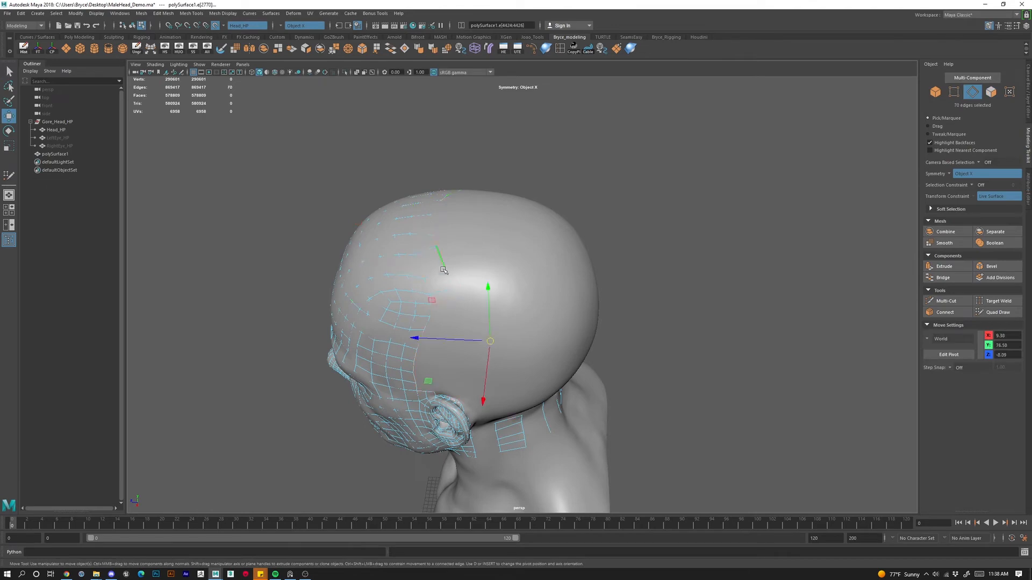
right_drag(415, 245, 458, 230)
key(ctrl+1)
alt+drag(406, 236, 430, 245)
Select the crown patch's whole rear border edge row and scale it flat along the Z axis.
right_drag(433, 245, 433, 230)
double_click(434, 235)
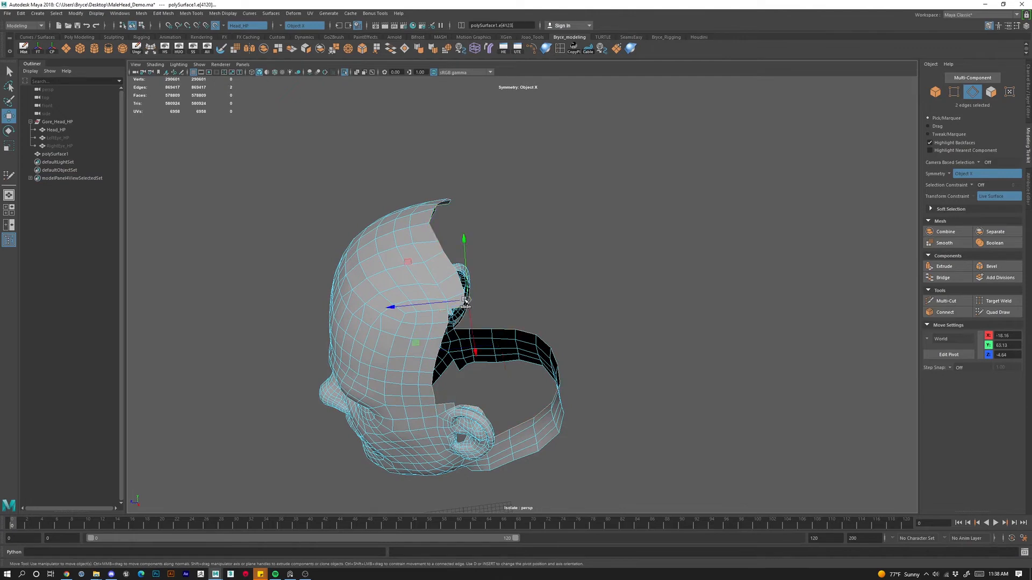
alt+drag(468, 302, 527, 266)
click(526, 267)
click(469, 230)
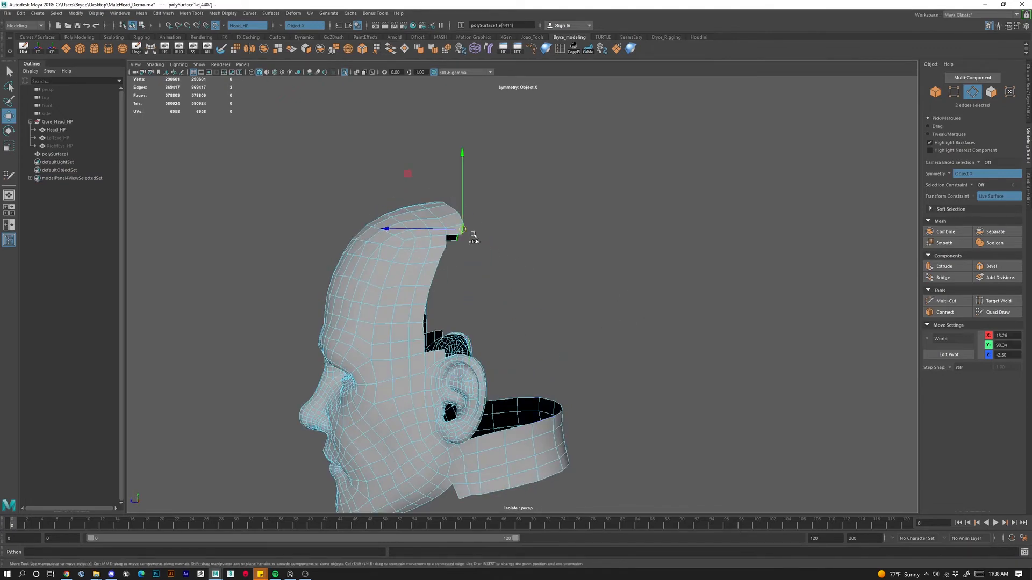
alt+drag(468, 230, 500, 263)
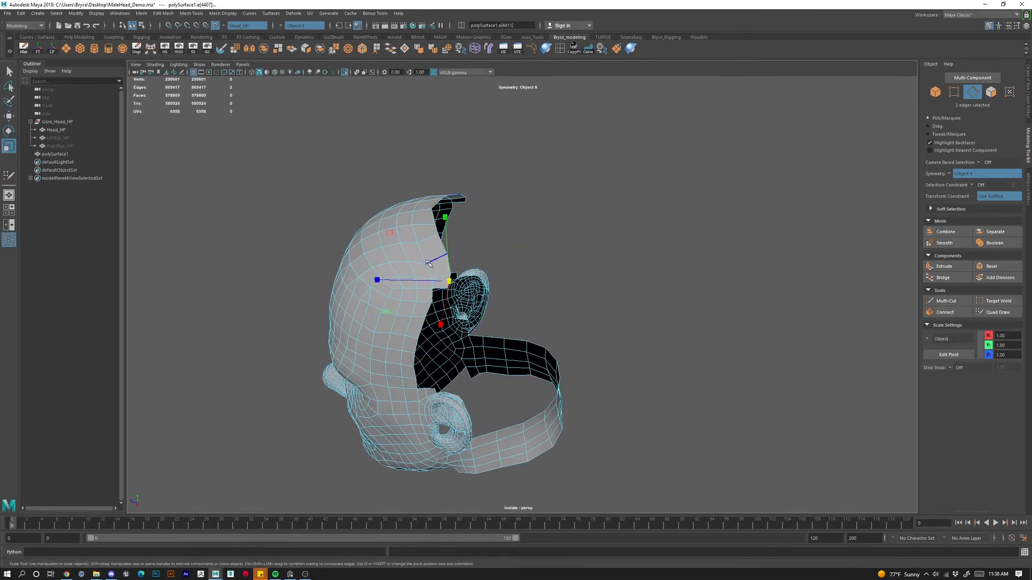
key(r)
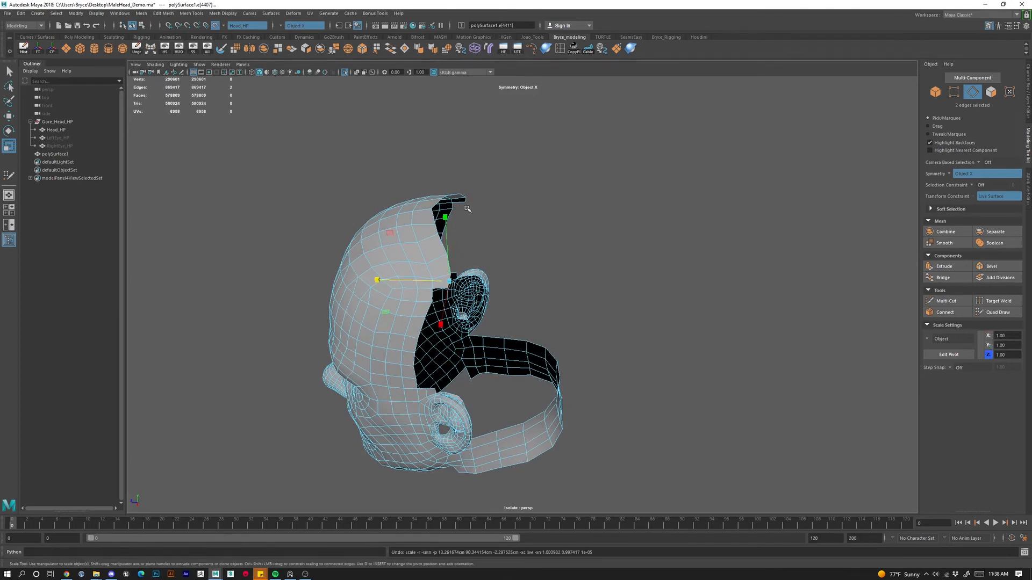
alt+drag(468, 209, 428, 215)
shift+double_click(430, 216)
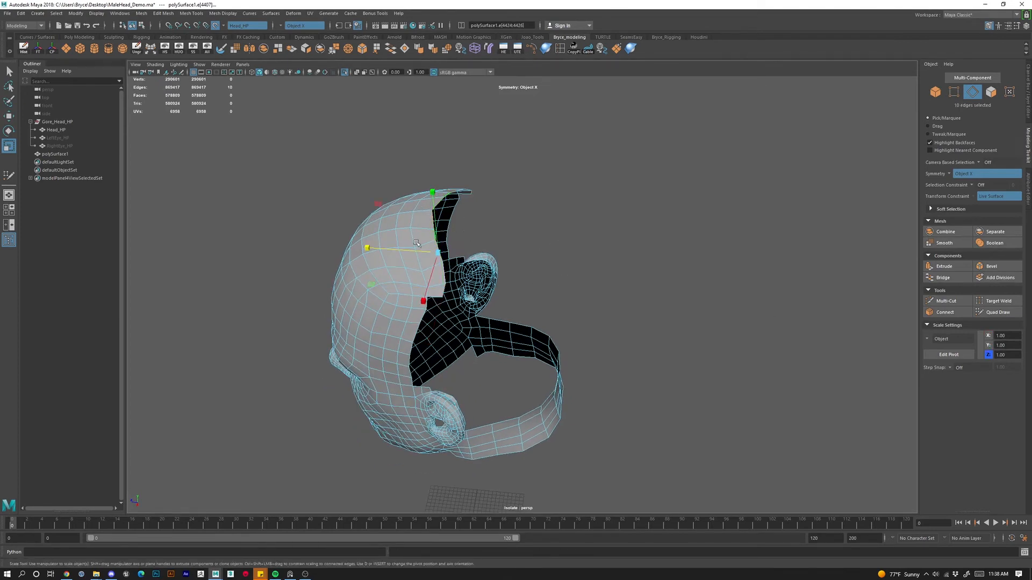
drag(359, 250, 437, 253)
Move the flattened rear border of the crown slightly backward along the Z axis.
alt+drag(349, 278, 401, 231)
key(q)
key(w)
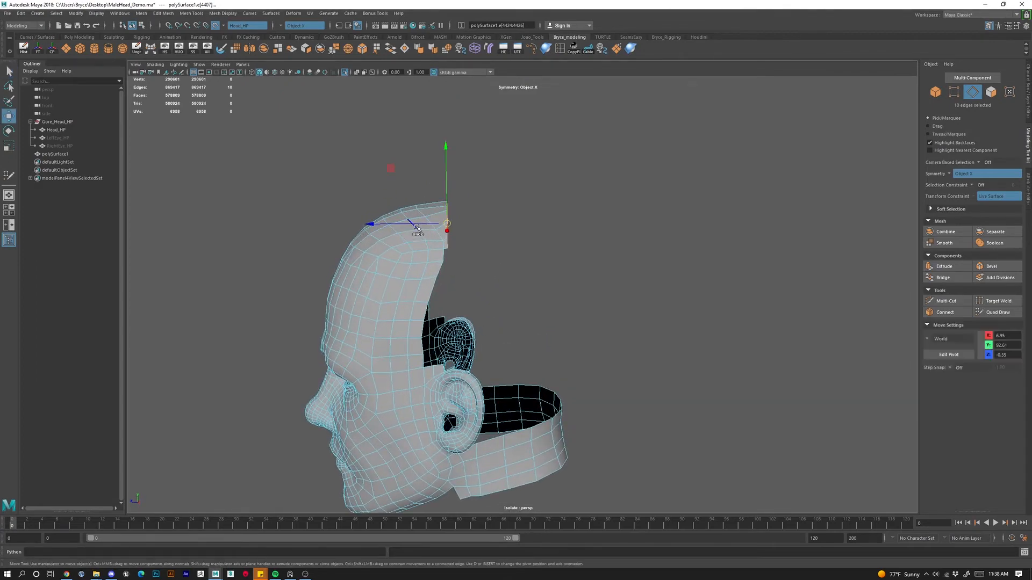
shift+middle_drag(430, 233, 423, 226)
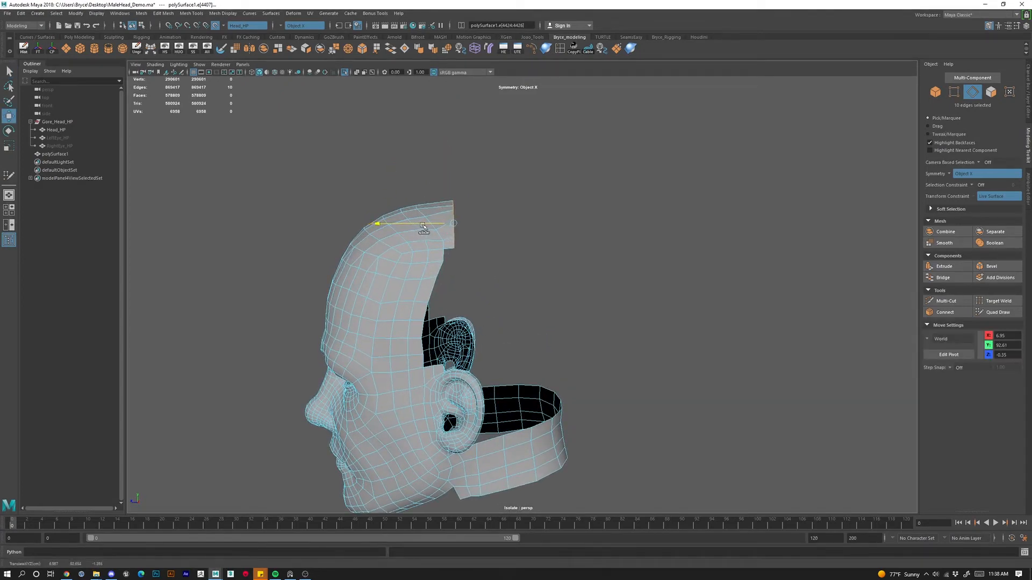
click(429, 221)
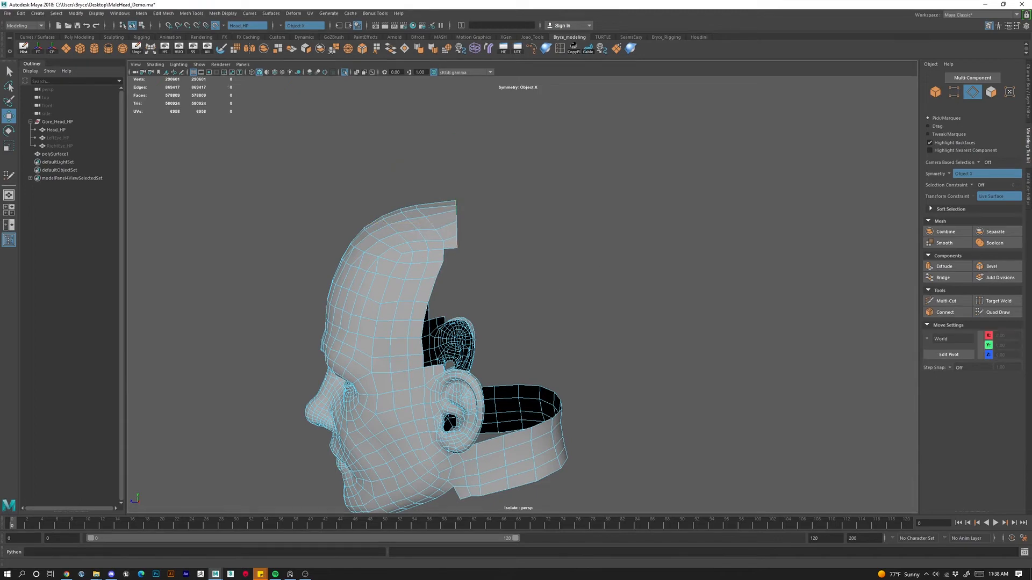
Bring the sculpt back into view and extend the crown's rear border with Quad Draw as a wide strip down the back of the head.
click(998, 312)
mouse_move(518, 219)
alt+mouse_down()
mouse_move(574, 223)
mouse_move(469, 265)
alt+mouse_up()
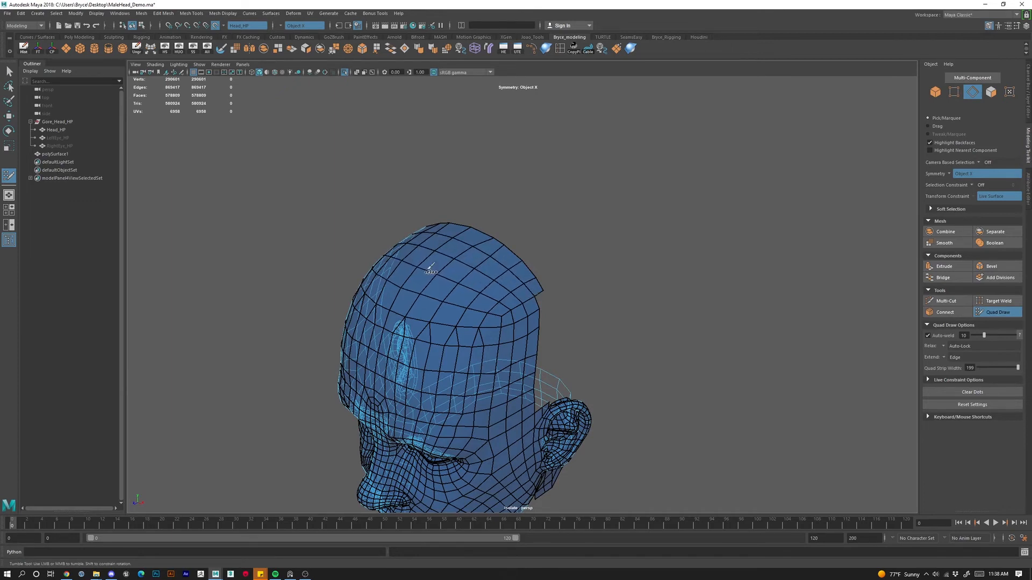
alt+drag(485, 321, 493, 297)
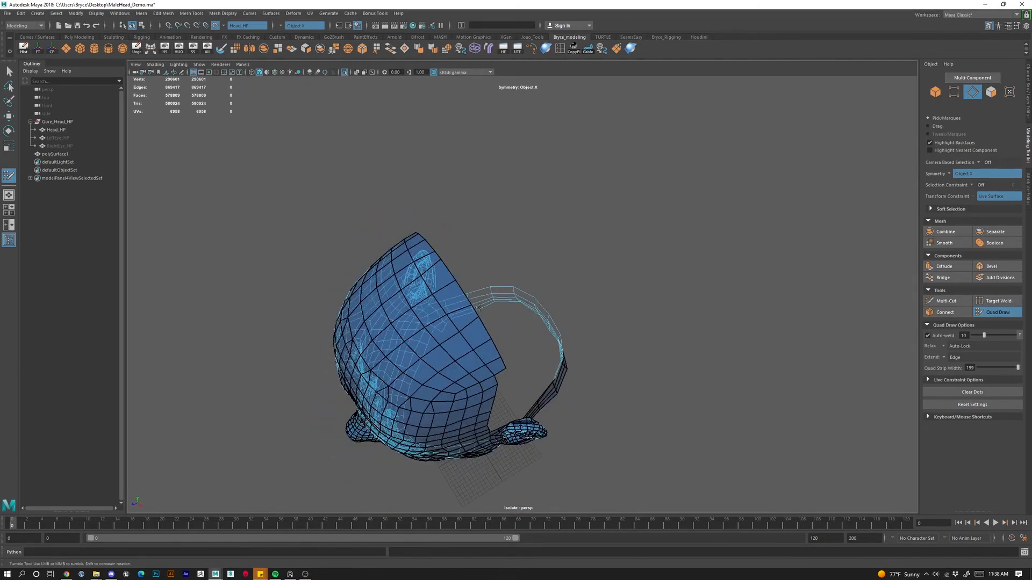
key(ctrl+1)
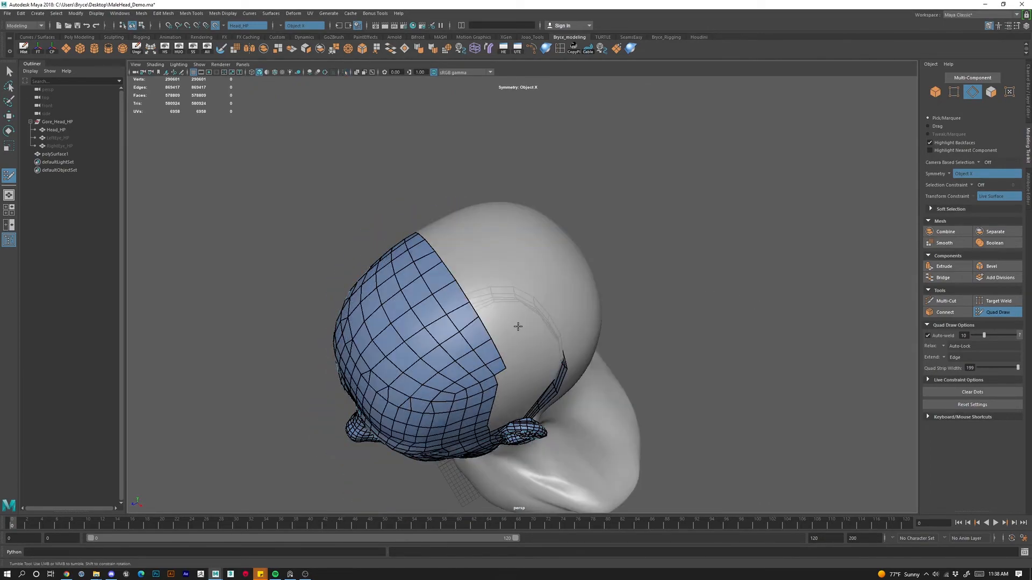
alt+drag(534, 339, 461, 342)
mouse_move(459, 243)
alt+mouse_down()
mouse_move(439, 225)
mouse_move(447, 211)
mouse_move(469, 215)
mouse_move(460, 267)
mouse_move(551, 285)
mouse_move(546, 274)
alt+mouse_up()
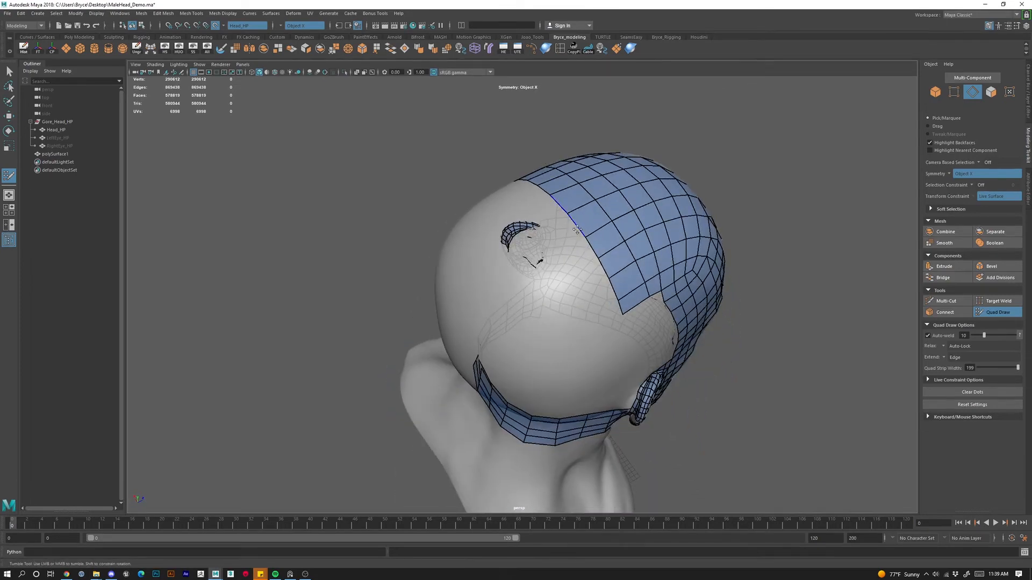
mouse_move(586, 234)
mouse_down()
mouse_move(535, 237)
mouse_move(535, 249)
mouse_move(525, 226)
mouse_up()
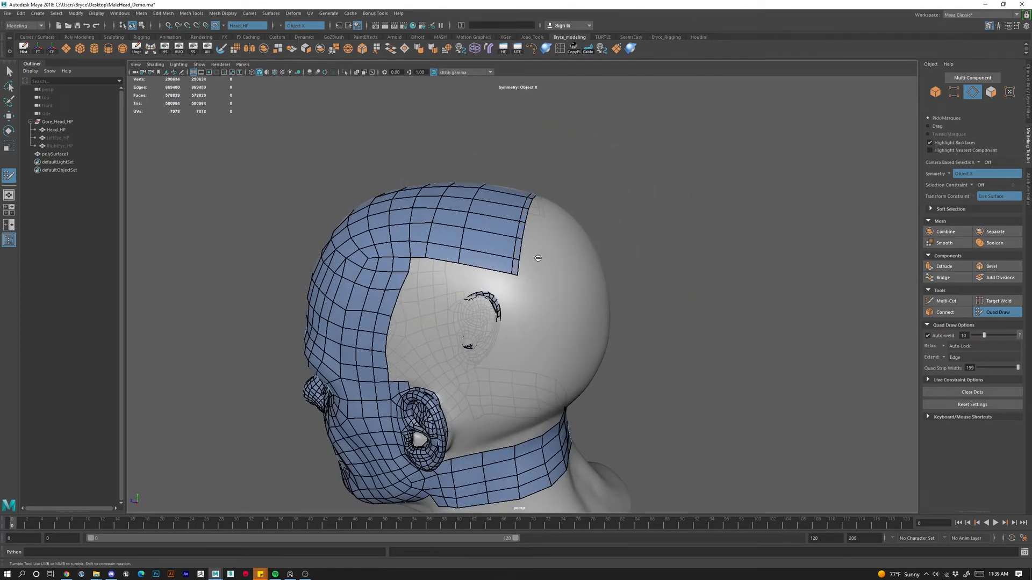
mouse_move(539, 246)
mouse_down()
mouse_move(570, 279)
mouse_move(522, 284)
mouse_move(549, 281)
mouse_move(543, 346)
mouse_move(519, 292)
mouse_move(534, 404)
mouse_move(534, 373)
mouse_move(535, 384)
mouse_move(511, 364)
mouse_move(461, 421)
mouse_up()
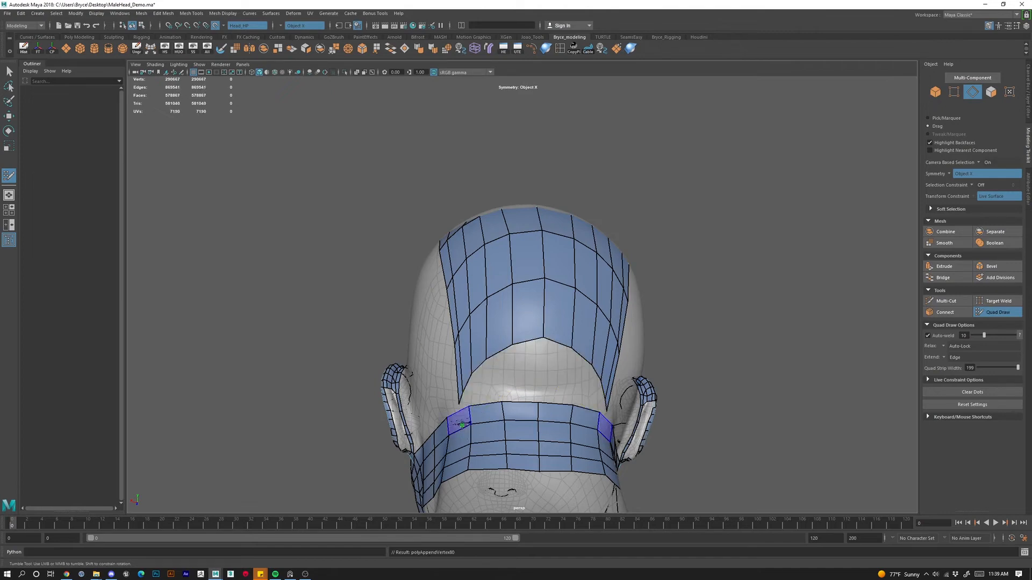
Pull the side border vertices of the strip on the back of the head inward.
alt+drag(459, 424, 495, 386)
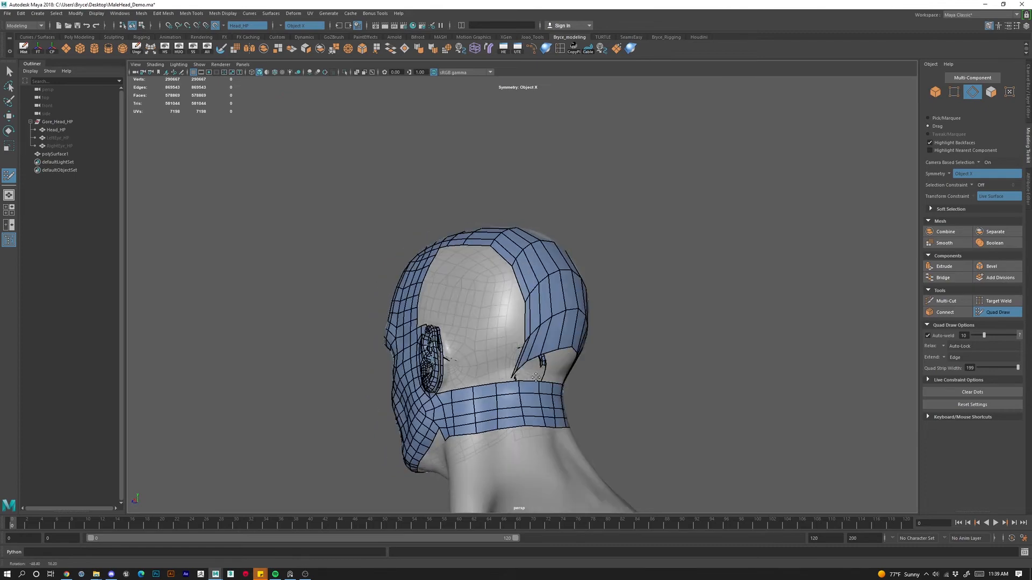
alt+right_drag(495, 385, 529, 392)
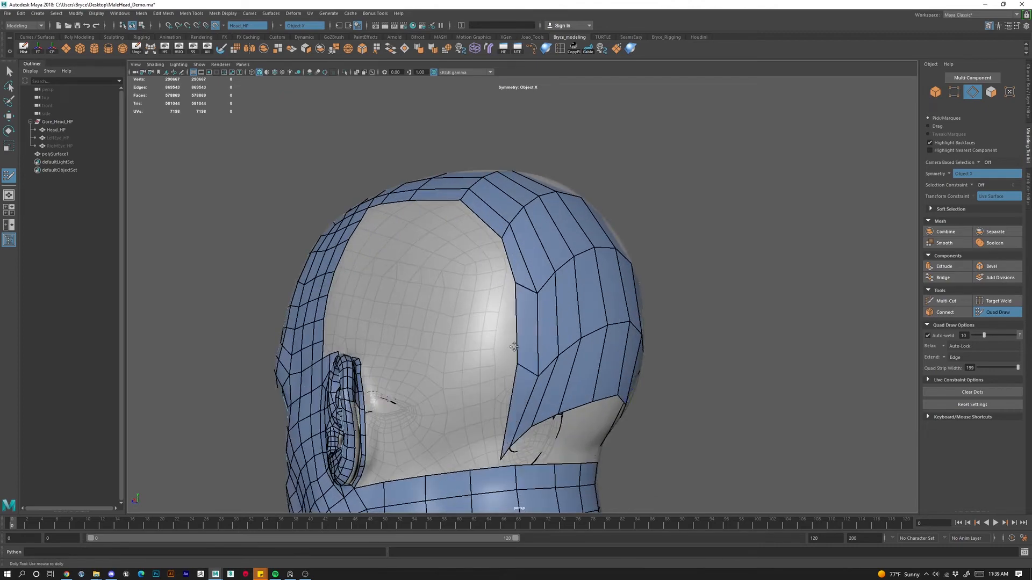
key(ctrl+z)
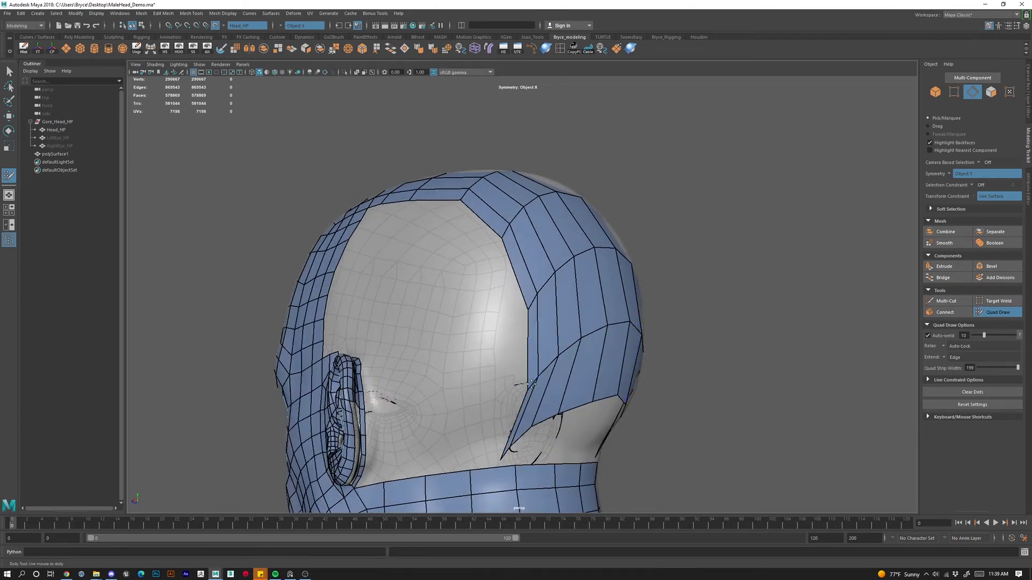
alt+drag(484, 304, 323, 211)
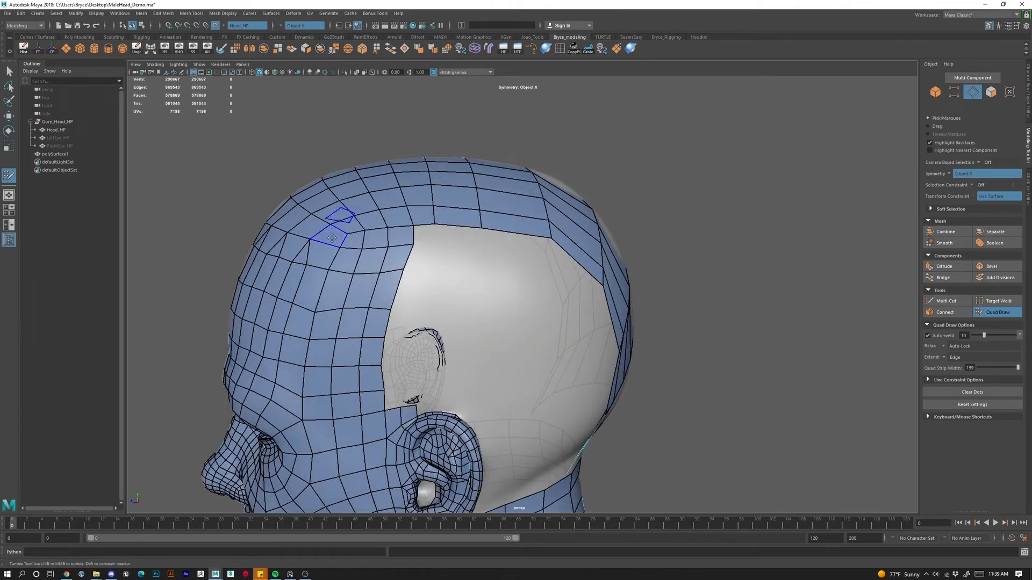
Fill a row of quads along the crown's lower side border, from the temple columns to the back strip.
alt+drag(457, 295, 476, 274)
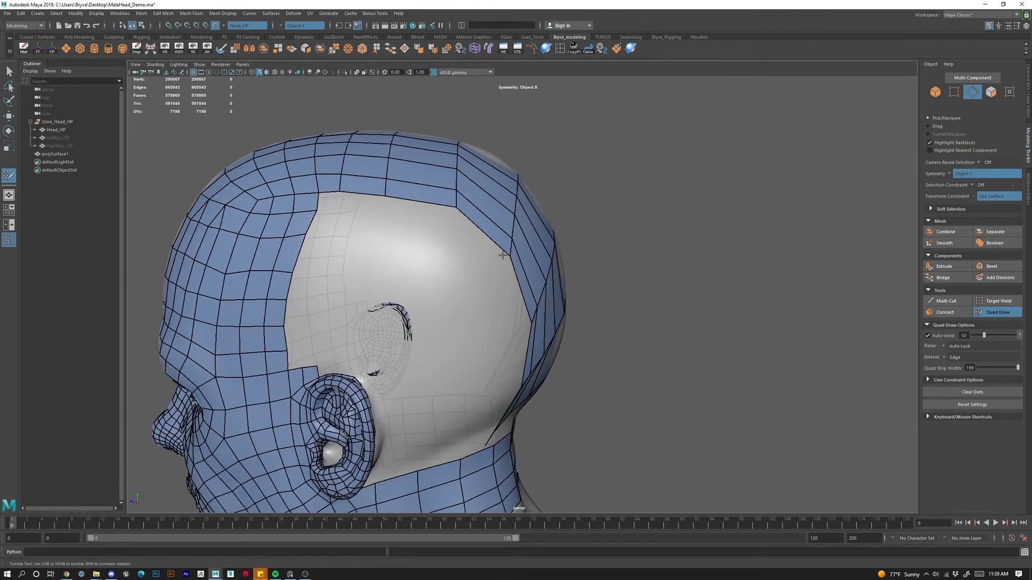
shift+click(337, 205)
drag(345, 230, 333, 216)
shift+click(365, 206)
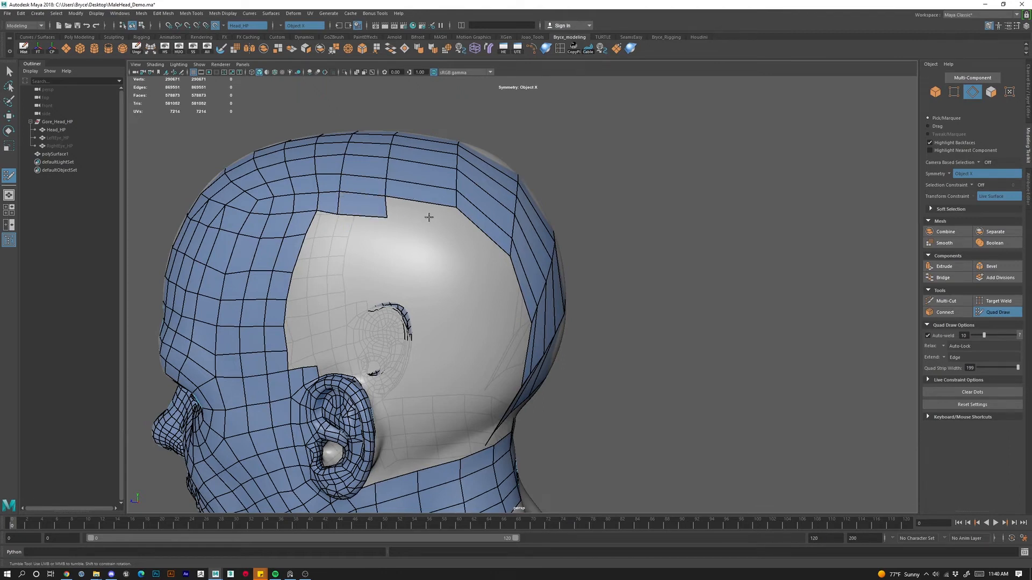
click(444, 230)
shift+click(427, 213)
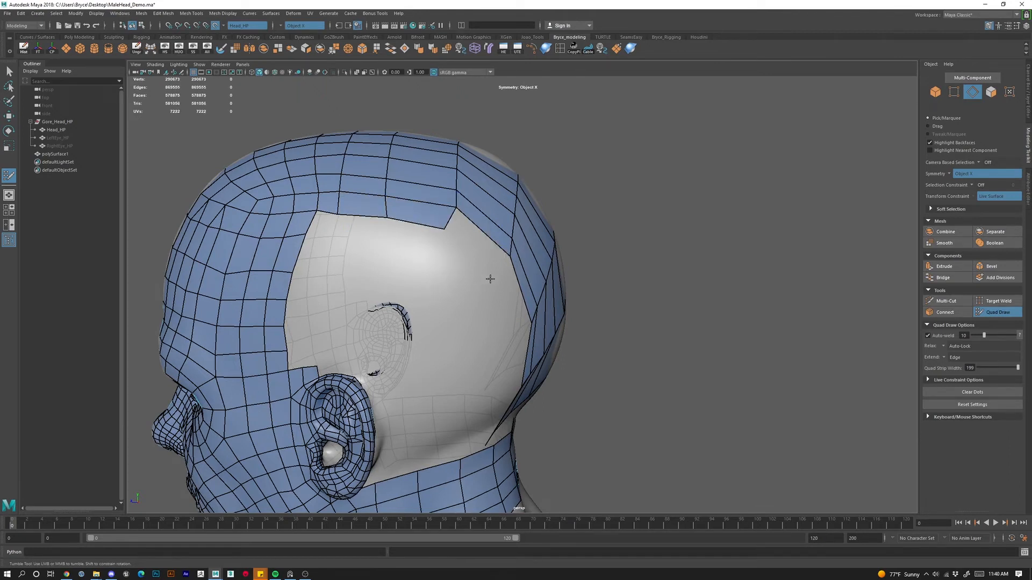
shift+click(482, 243)
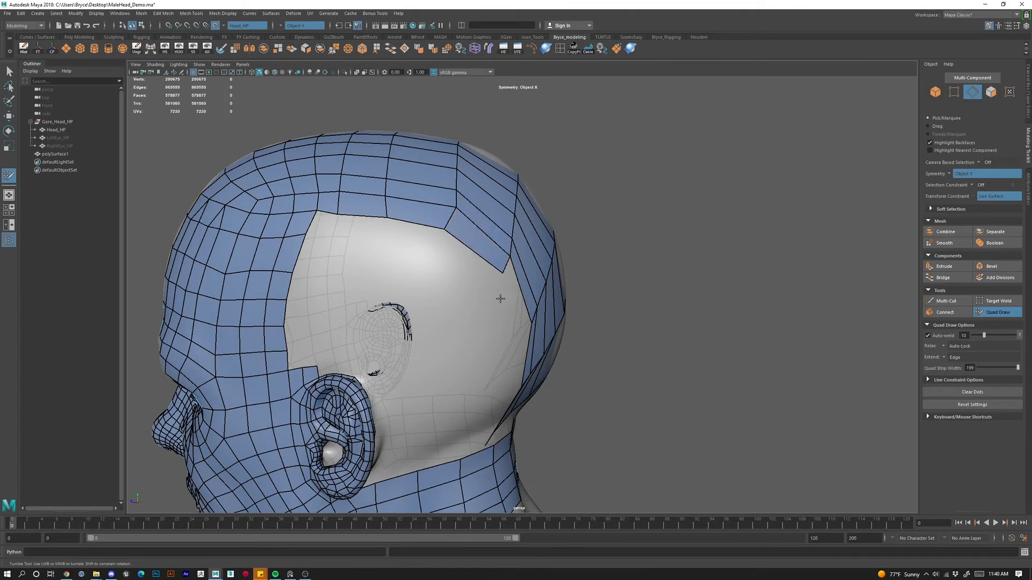
Insert edge loops across the rear crown quads, attach the side row's loose corner to the back strip, and relax the surrounding vertices.
alt+drag(504, 262, 496, 253)
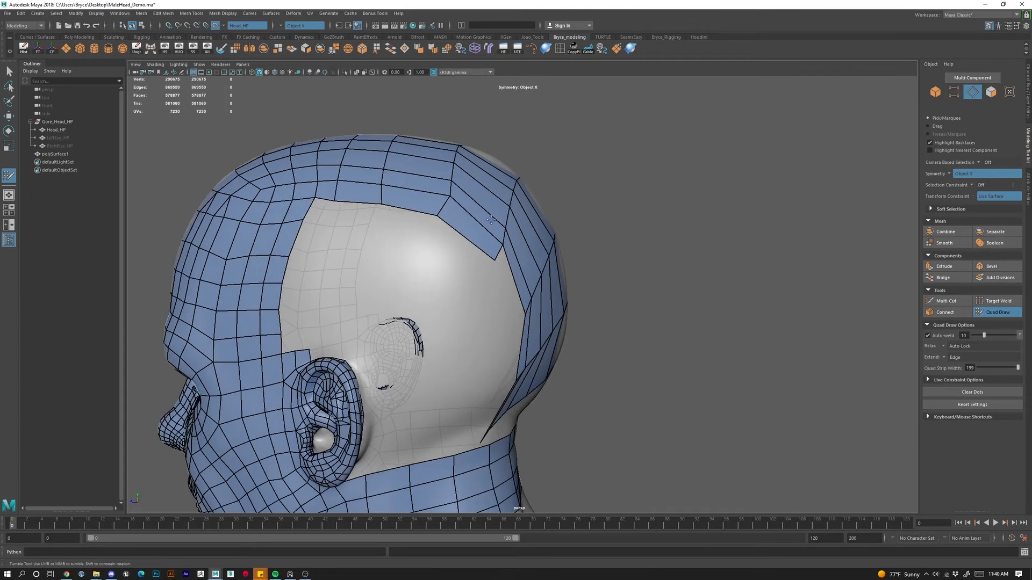
ctrl+click(484, 193)
drag(494, 257, 502, 244)
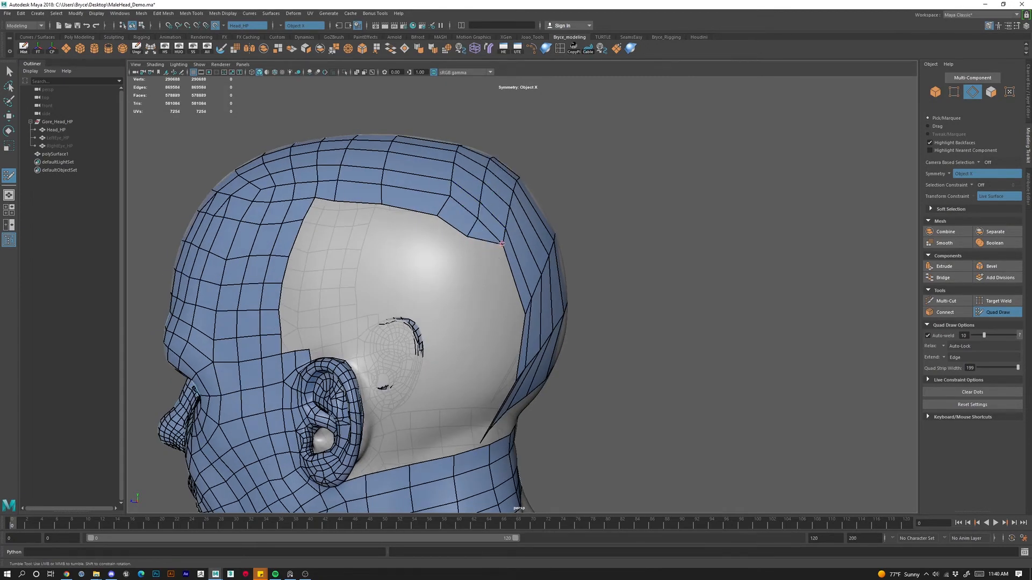
ctrl+click(495, 208)
mouse_move(497, 197)
shift+mouse_down()
mouse_move(499, 218)
mouse_move(454, 203)
mouse_move(433, 219)
shift+mouse_up()
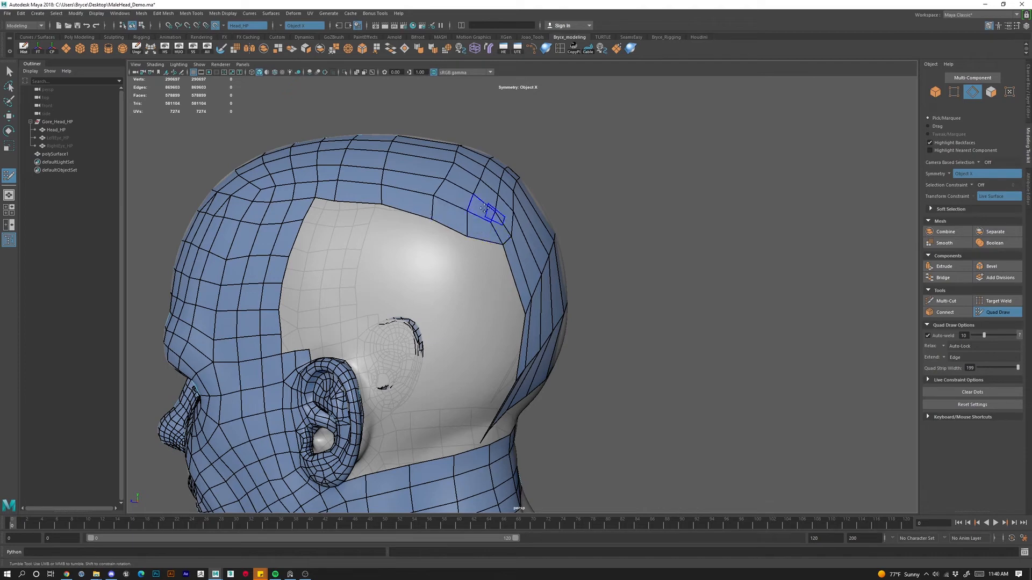
Isolate the retopology mesh and scale the three horizontal edge rows of the back-of-head strip vertically until each is level.
alt+drag(505, 235, 532, 259)
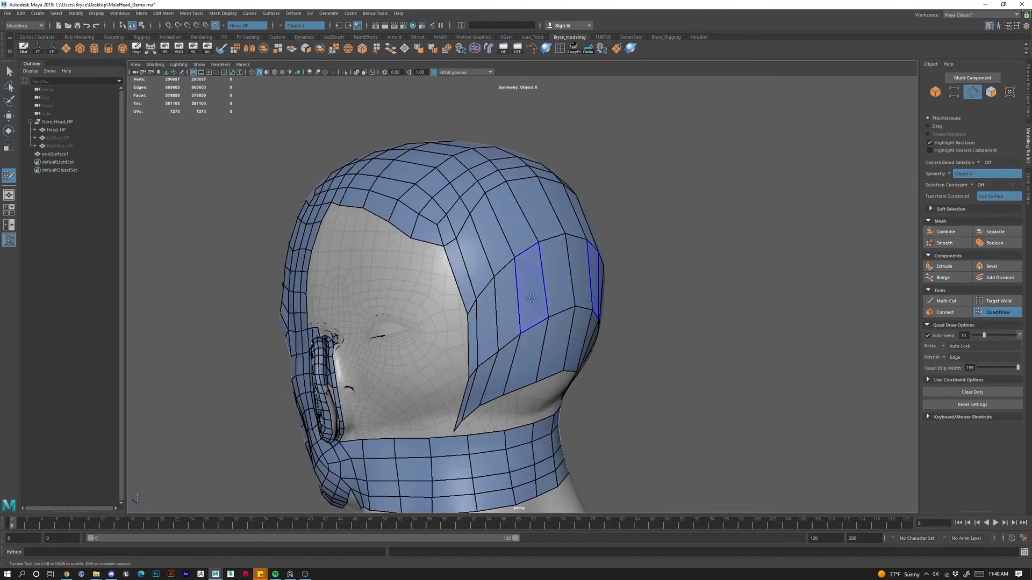
right_drag(524, 236, 553, 224)
key(ctrl+1)
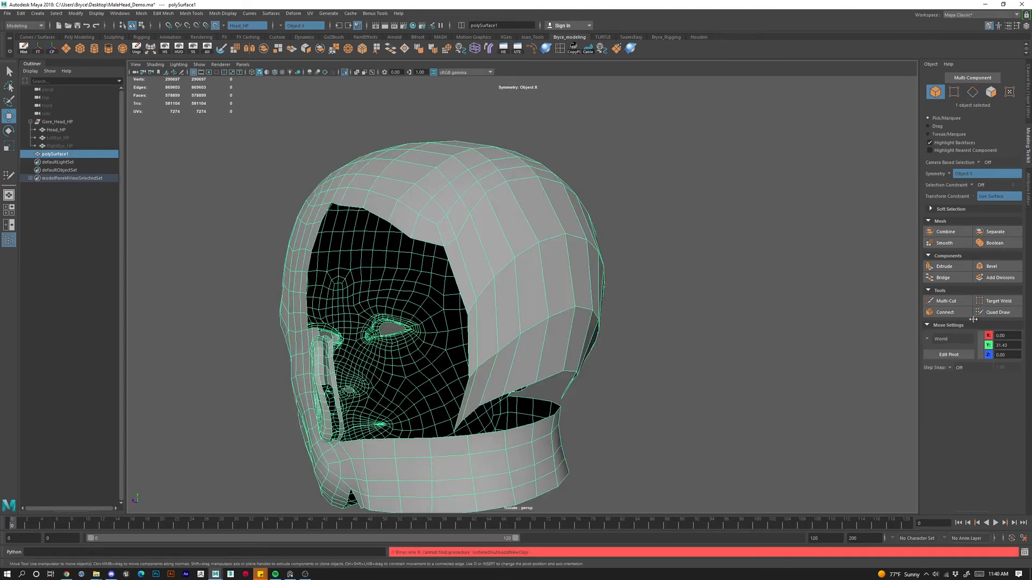
right_drag(499, 259, 499, 223)
double_click(527, 250)
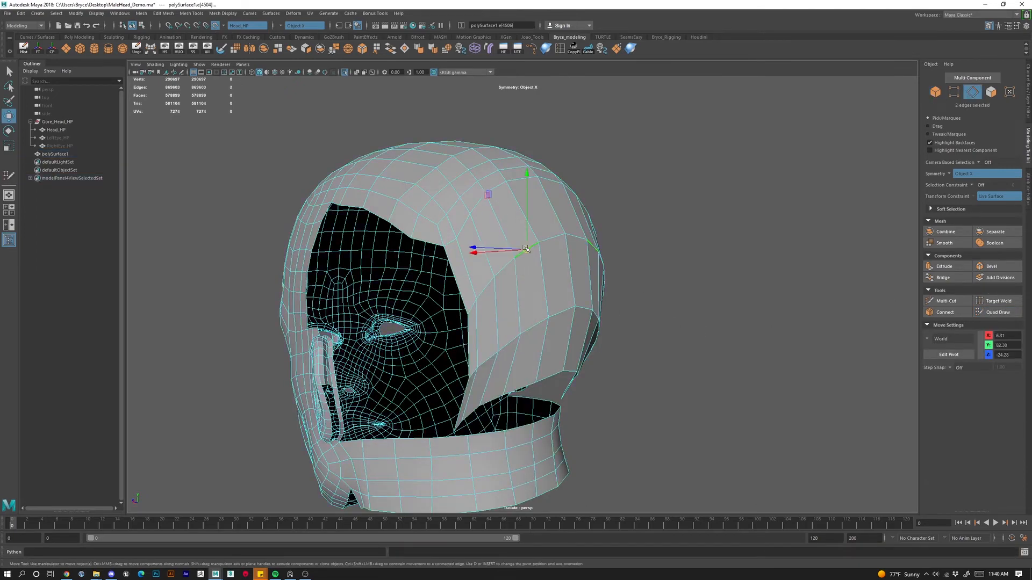
key(e)
key(r)
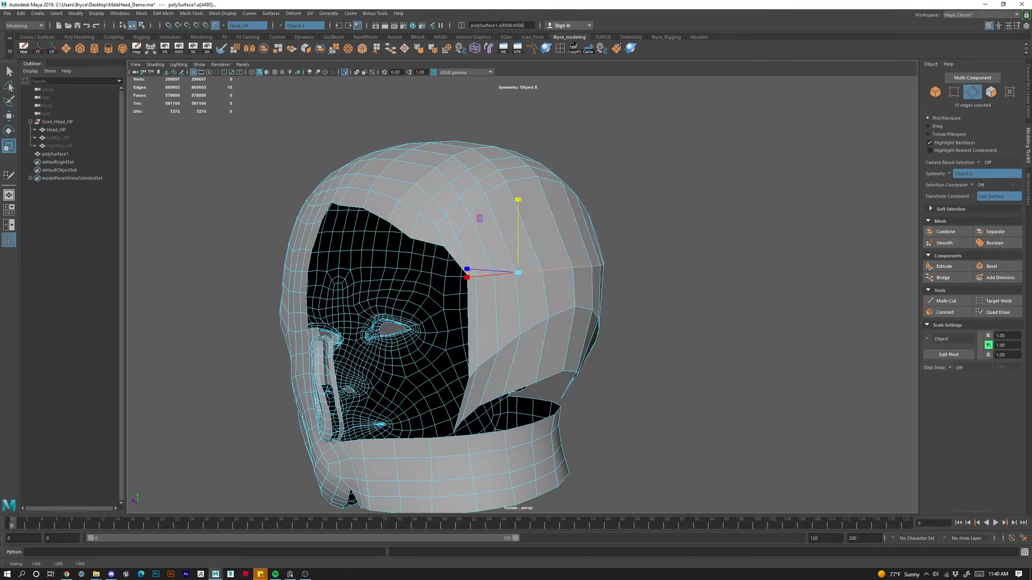
double_click(500, 348)
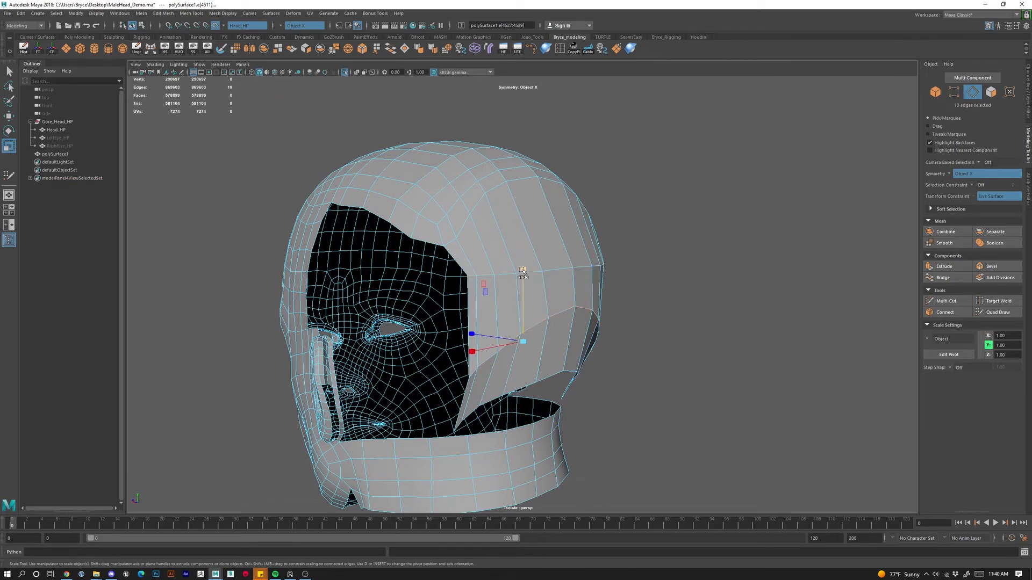
double_click(544, 376)
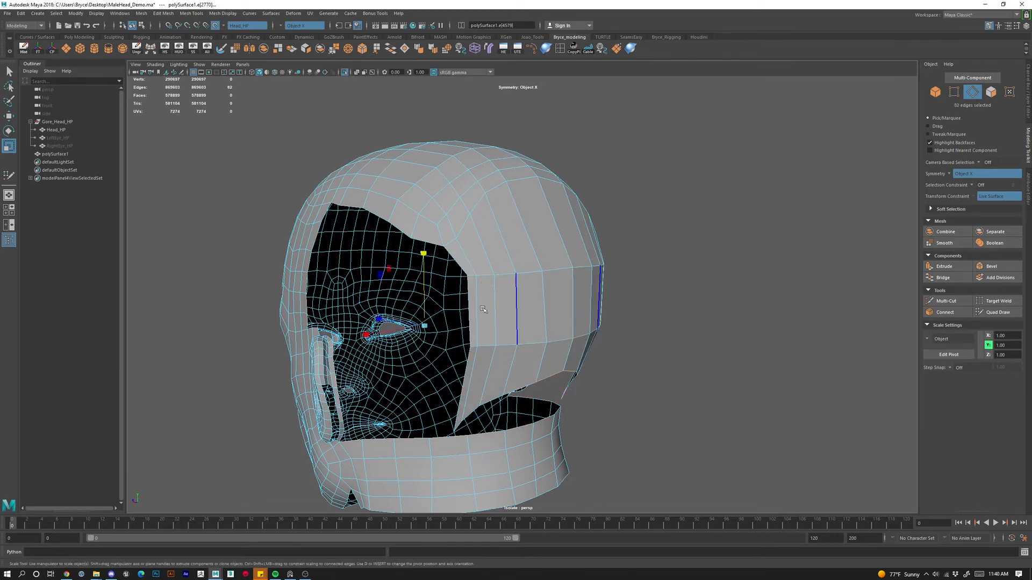
click(459, 425)
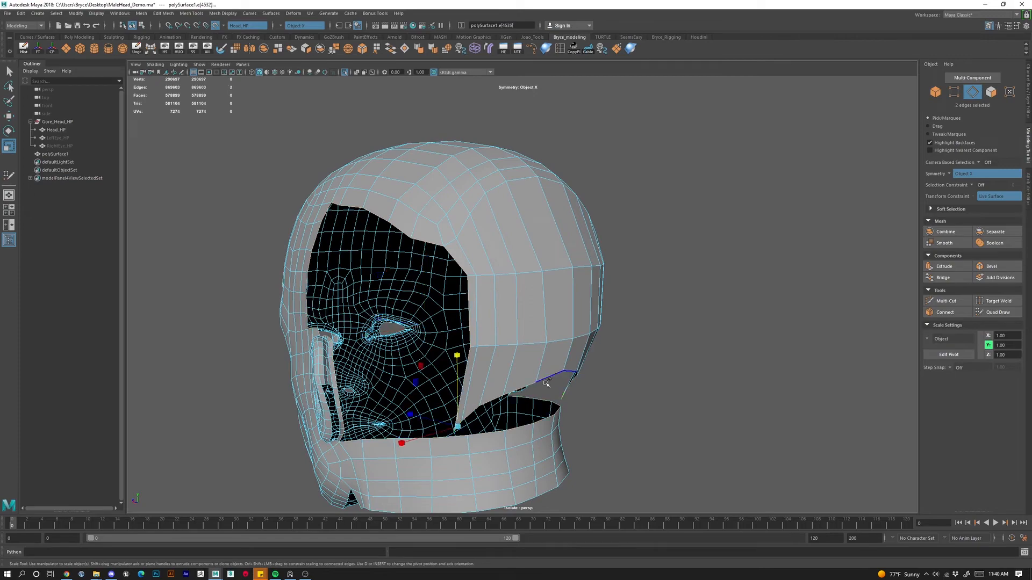
shift+click(555, 374)
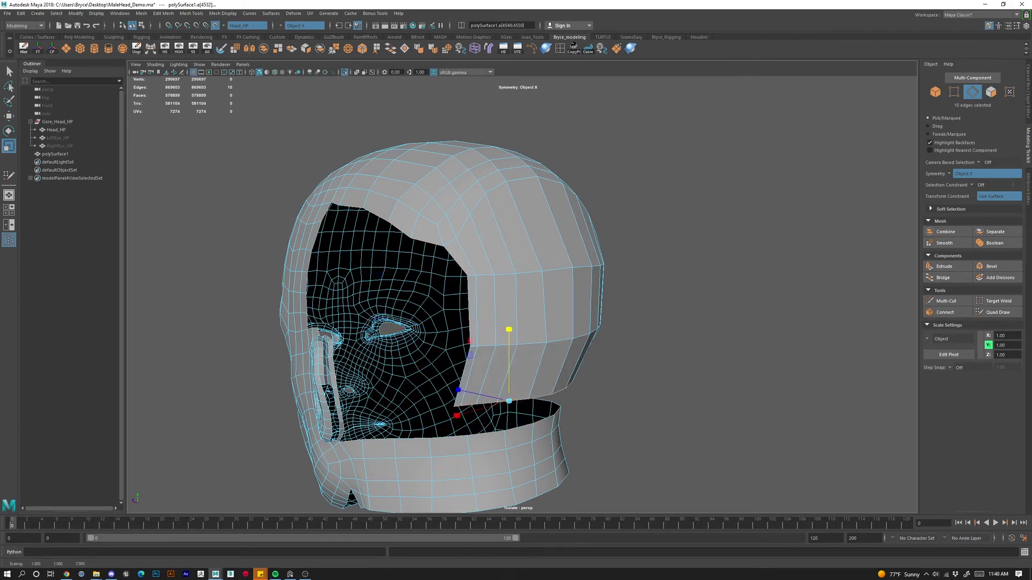
Try to level the uppermost edge row of the back strip by scaling it vertically, and undo the scaling.
alt+drag(508, 326, 454, 129)
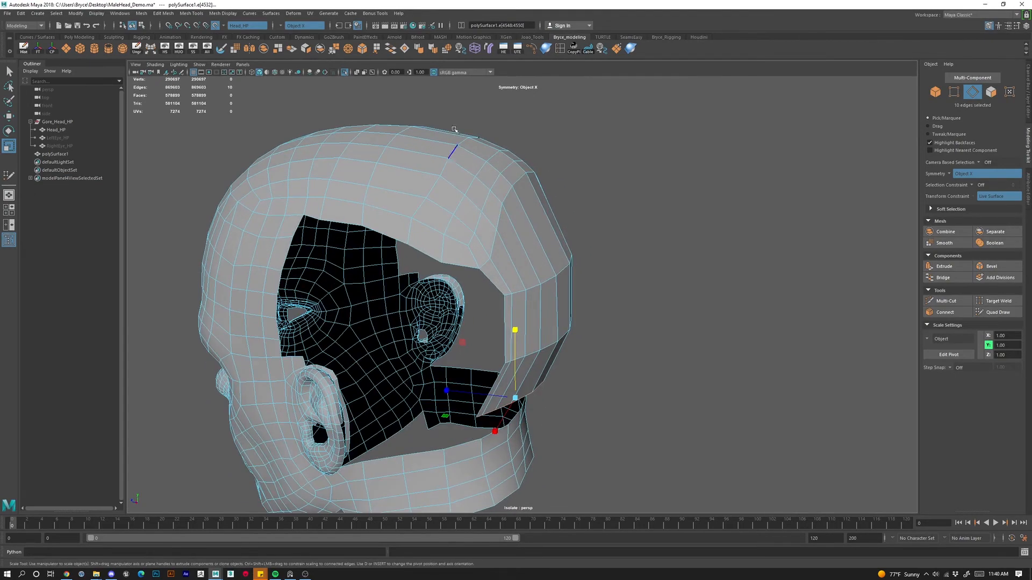
click(486, 261)
alt+drag(486, 261, 344, 232)
shift+double_click(658, 231)
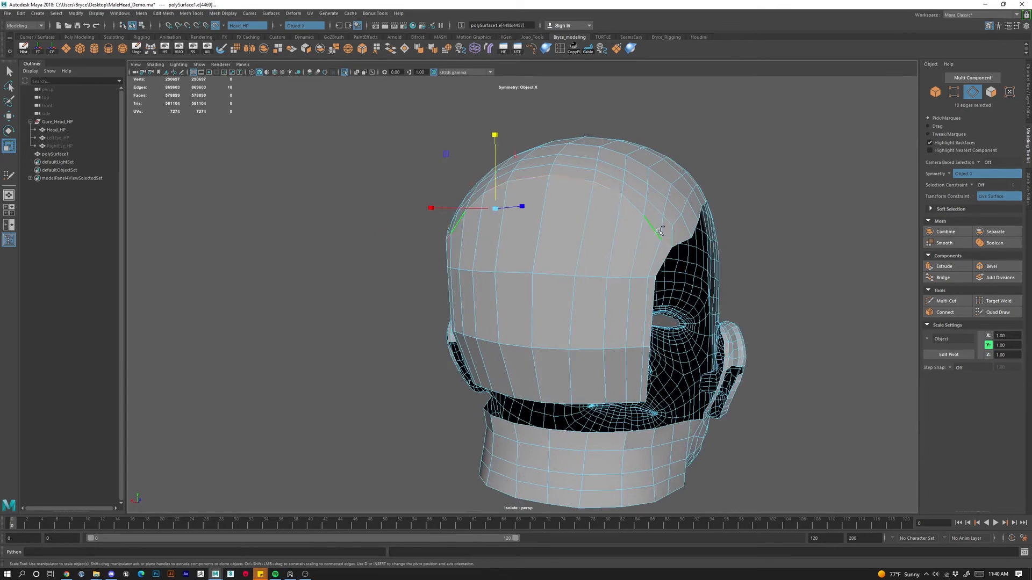
drag(495, 137, 494, 307)
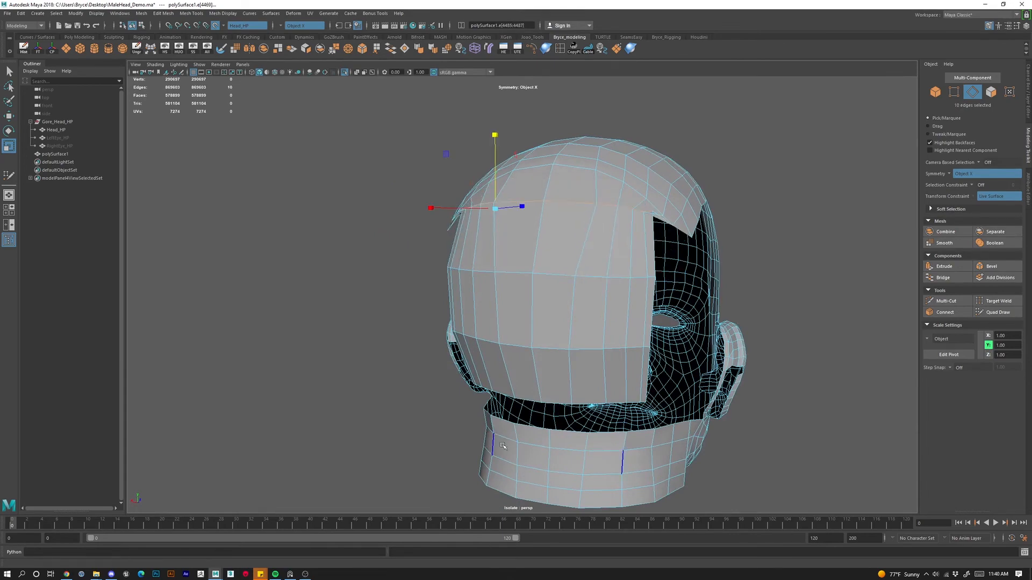
alt+drag(485, 458, 608, 461)
key(ctrl+z)
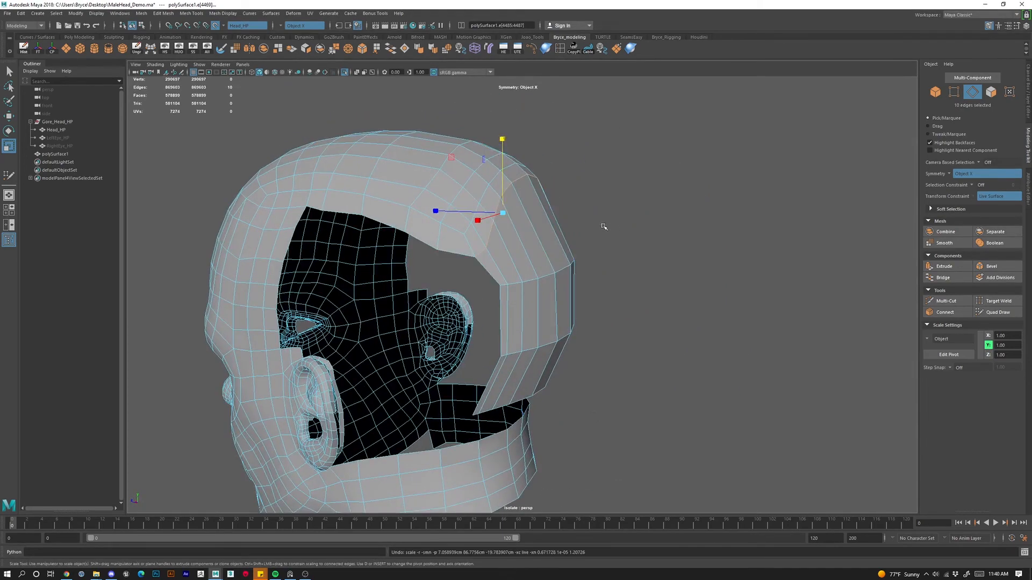
Return the retopology mesh to object selection, restart Quad Draw, and show the sculpt again.
scroll(580, 242, down, 4)
alt+drag(478, 285, 570, 288)
right_drag(544, 295, 594, 259)
key(w)
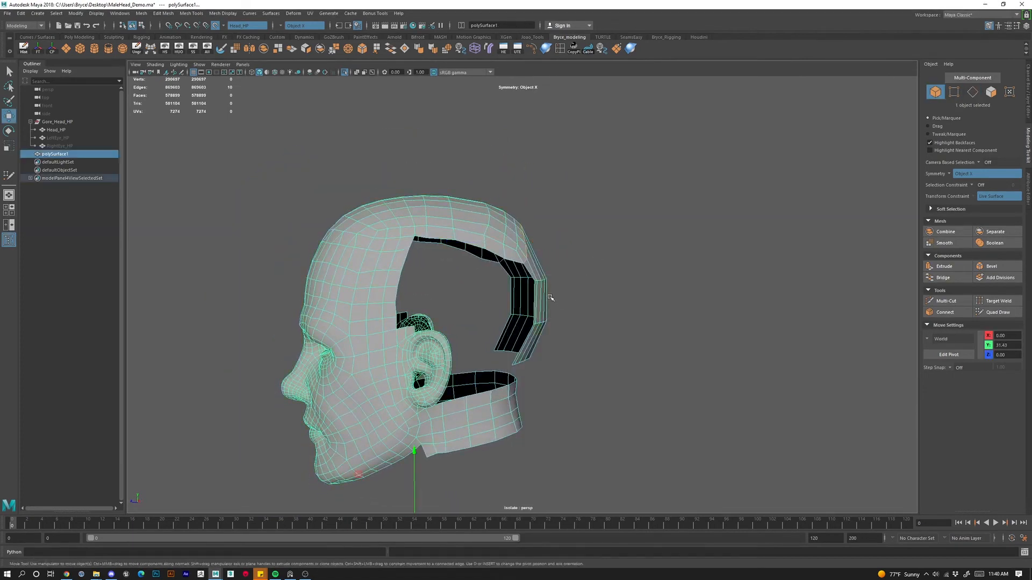
click(551, 297)
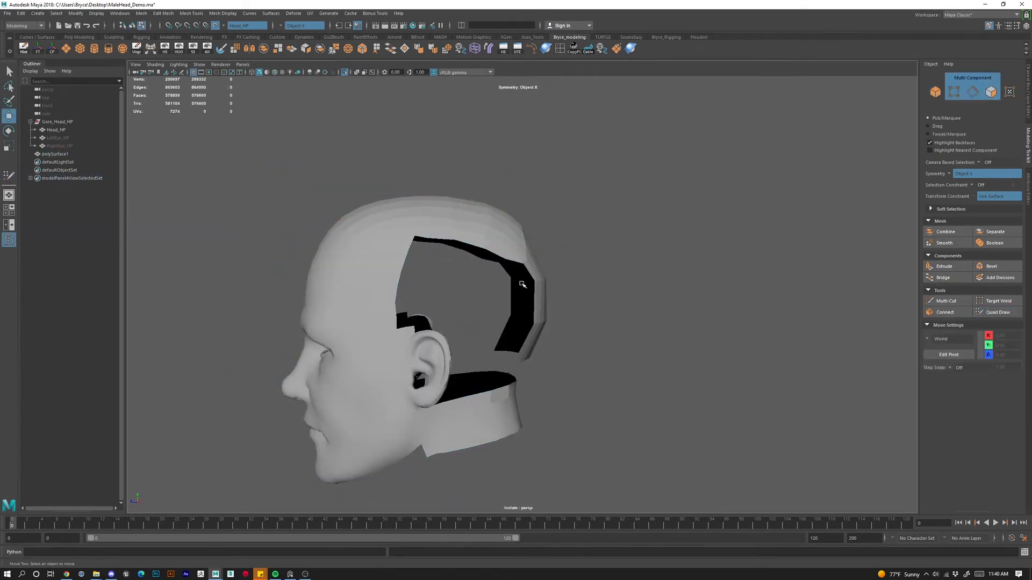
click(541, 272)
click(1006, 314)
key(ctrl+1)
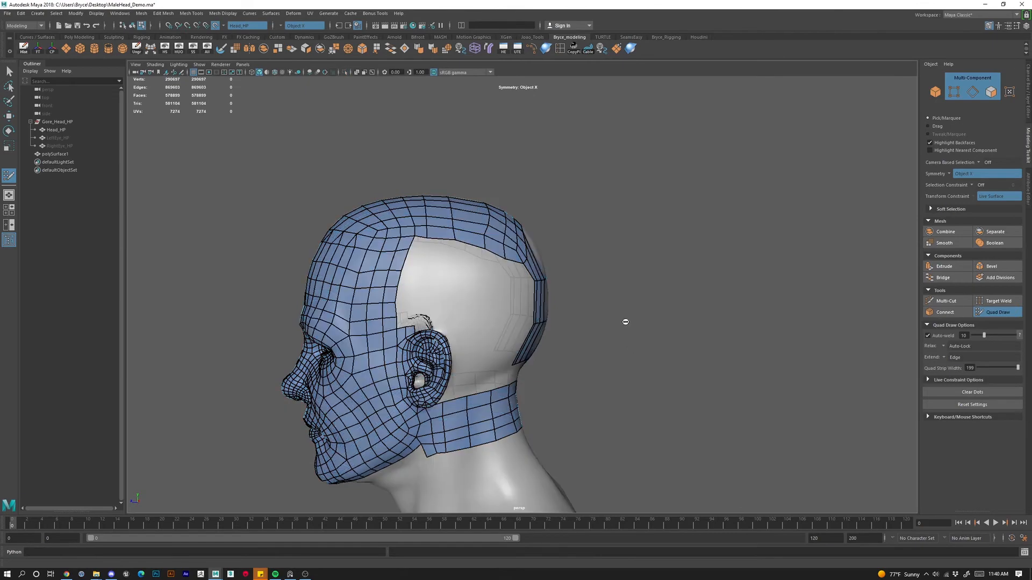
Relax the rear and side crown vertices on the sculpt and insert an edge loop through the widest quads across the crown.
scroll(623, 321, up, 4)
alt+drag(624, 321, 582, 366)
alt+middle_drag(564, 210, 581, 276)
mouse_move(581, 277)
shift+mouse_down()
mouse_move(532, 253)
mouse_move(537, 231)
mouse_move(546, 237)
mouse_move(459, 301)
mouse_move(451, 249)
mouse_move(516, 291)
mouse_move(539, 263)
mouse_move(469, 254)
shift+mouse_up()
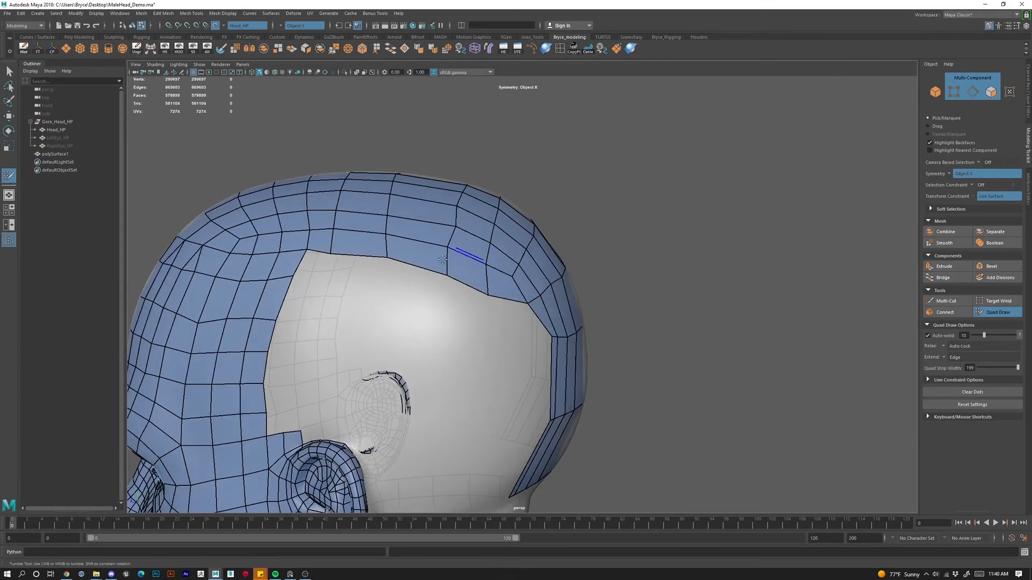
ctrl+click(421, 199)
Insert two horizontal edge loops across the back-of-head strip and relax its vertices together with the rear crown.
mouse_move(417, 373)
alt+mouse_down()
mouse_move(345, 399)
mouse_move(376, 333)
mouse_move(359, 315)
mouse_move(366, 294)
alt+mouse_up()
alt+middle_drag(366, 295, 345, 184)
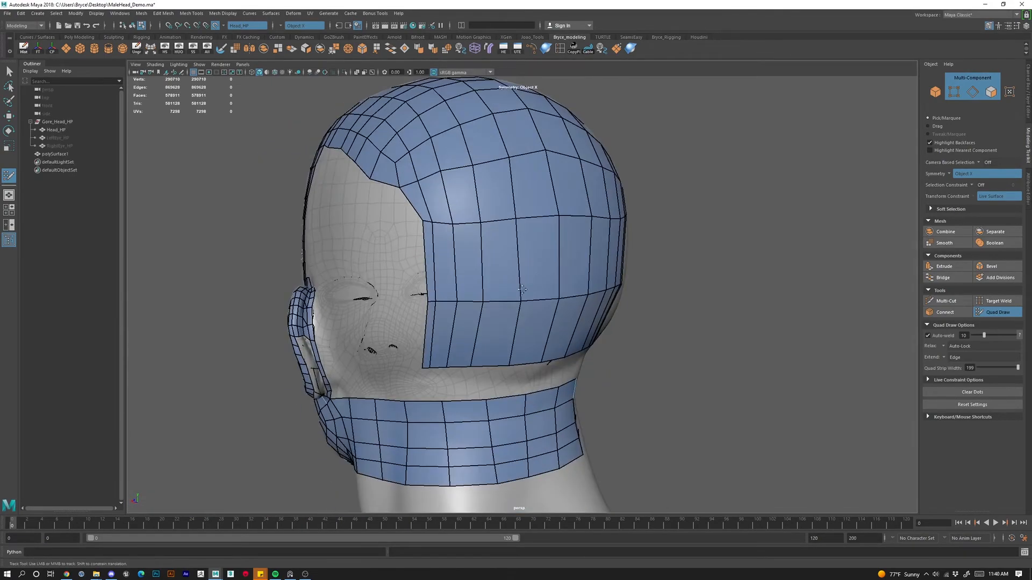
ctrl+click(518, 260)
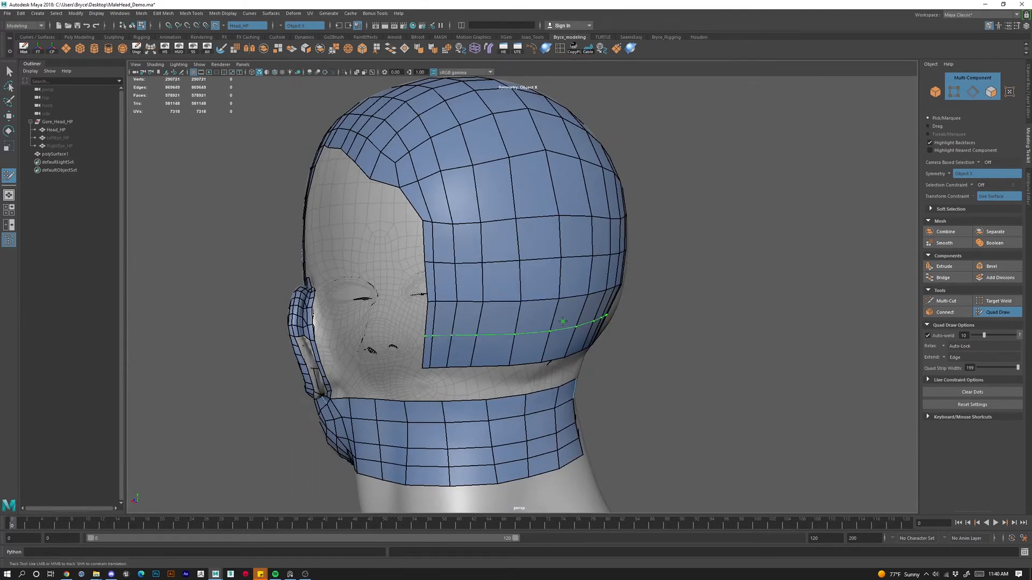
ctrl+click(525, 332)
mouse_move(539, 306)
shift+mouse_down()
mouse_move(493, 128)
mouse_move(537, 139)
mouse_move(481, 232)
mouse_move(562, 165)
shift+mouse_up()
alt+drag(542, 207, 567, 203)
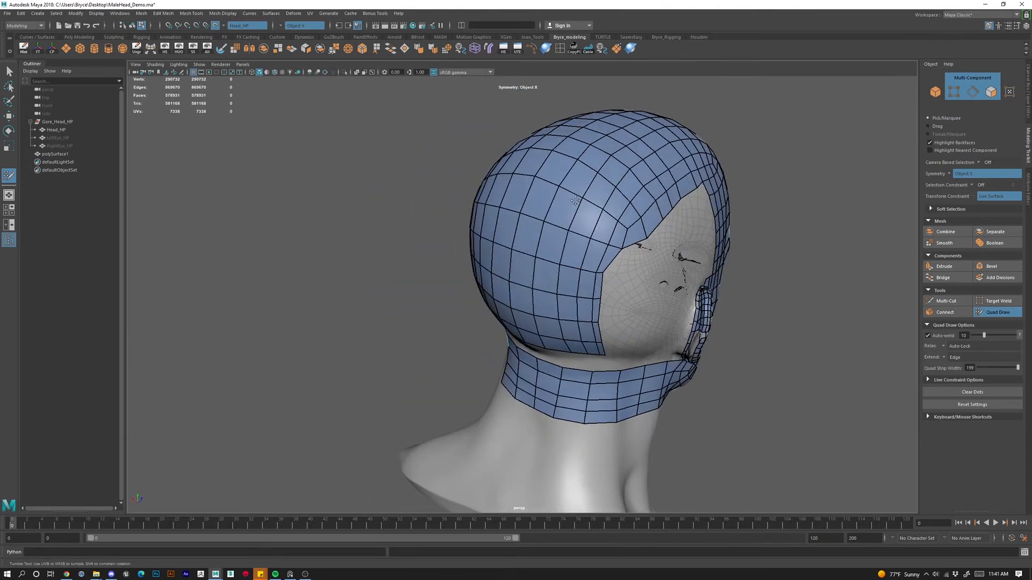
mouse_move(633, 196)
shift+mouse_down()
mouse_move(618, 172)
mouse_move(540, 180)
mouse_move(586, 221)
mouse_move(588, 242)
mouse_move(575, 252)
mouse_move(586, 269)
mouse_move(635, 252)
shift+mouse_up()
Pull the back strip's side border vertices outward into an even line and relax the quads near its lower edge.
drag(575, 274, 593, 284)
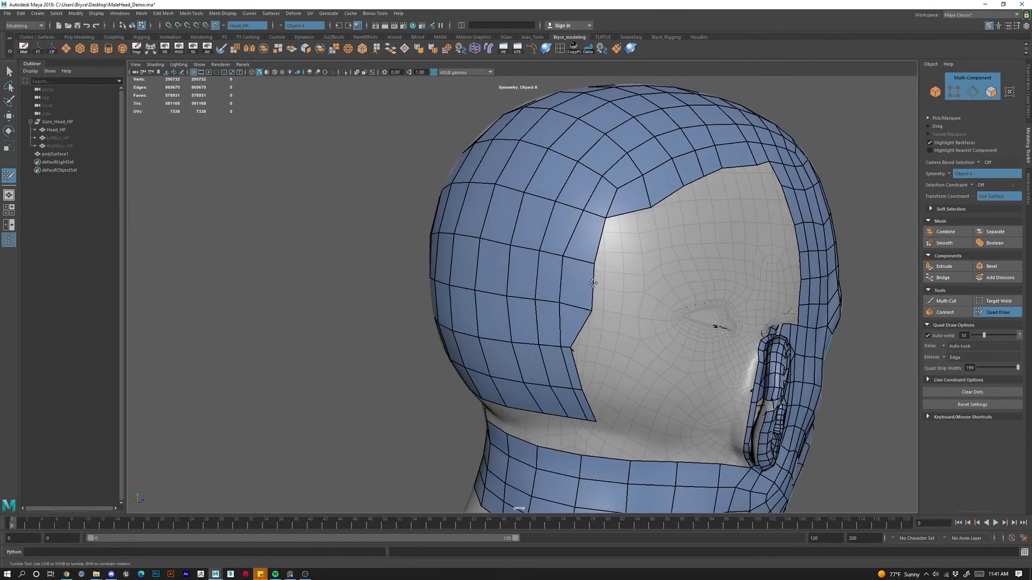
drag(582, 371, 600, 376)
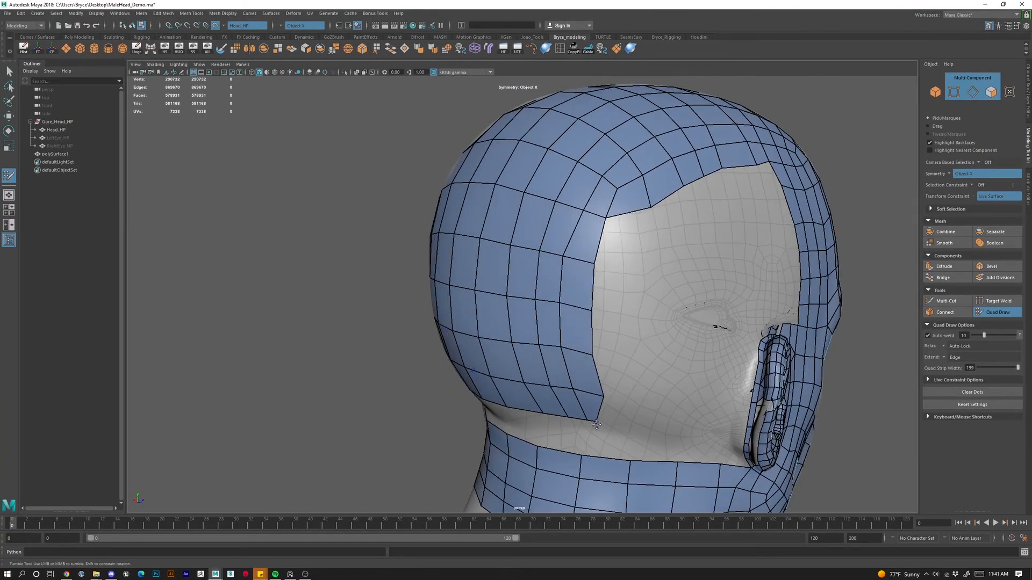
shift+drag(547, 356, 544, 402)
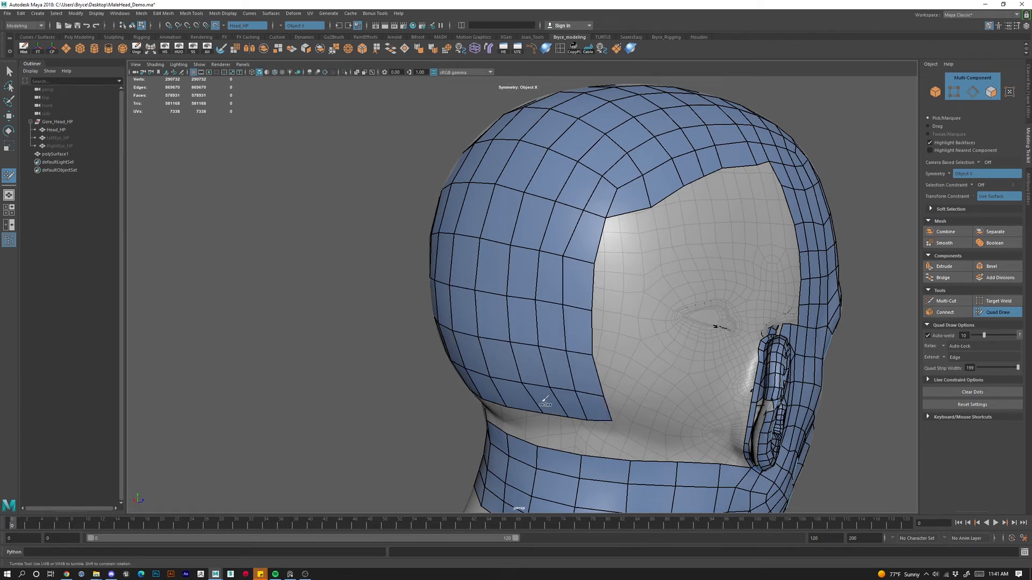
Try to join the back strip to the neck band with an extra neck edge loop and a connecting quad, and undo it.
alt+drag(538, 301, 509, 253)
alt+drag(509, 352, 483, 375)
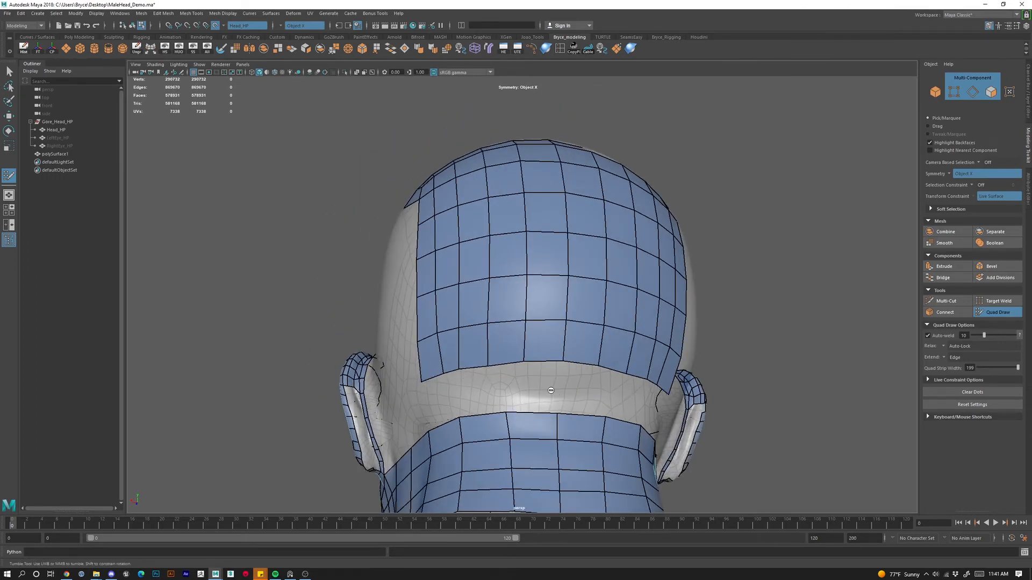
alt+drag(579, 393, 505, 333)
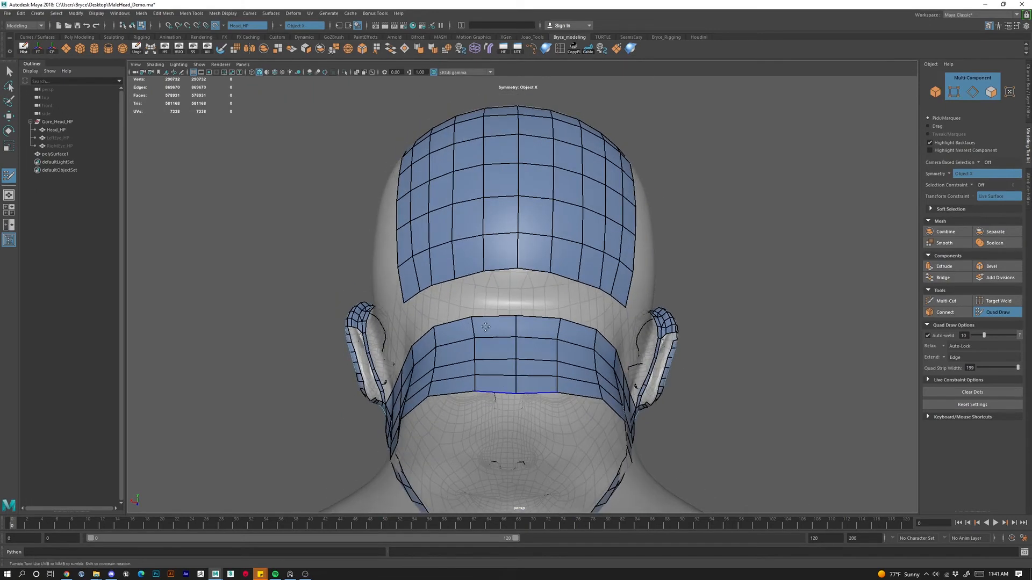
ctrl+click(509, 289)
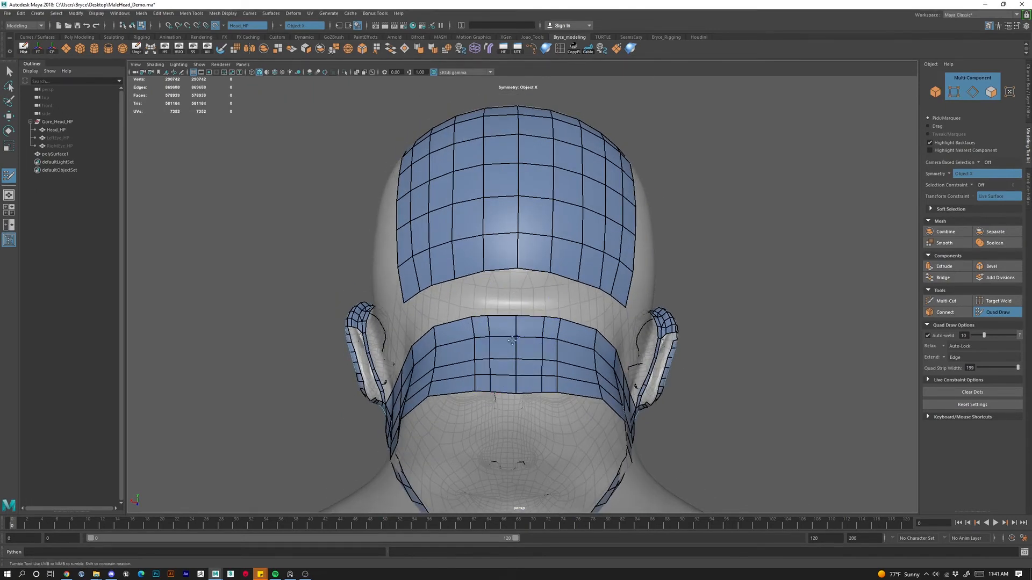
scroll(512, 340, up, 5)
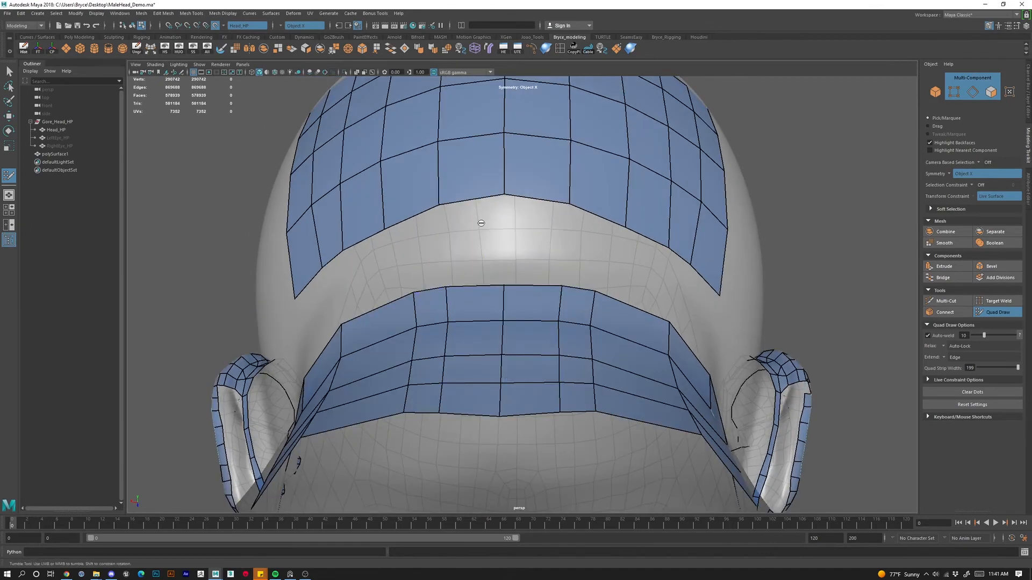
shift+click(534, 234)
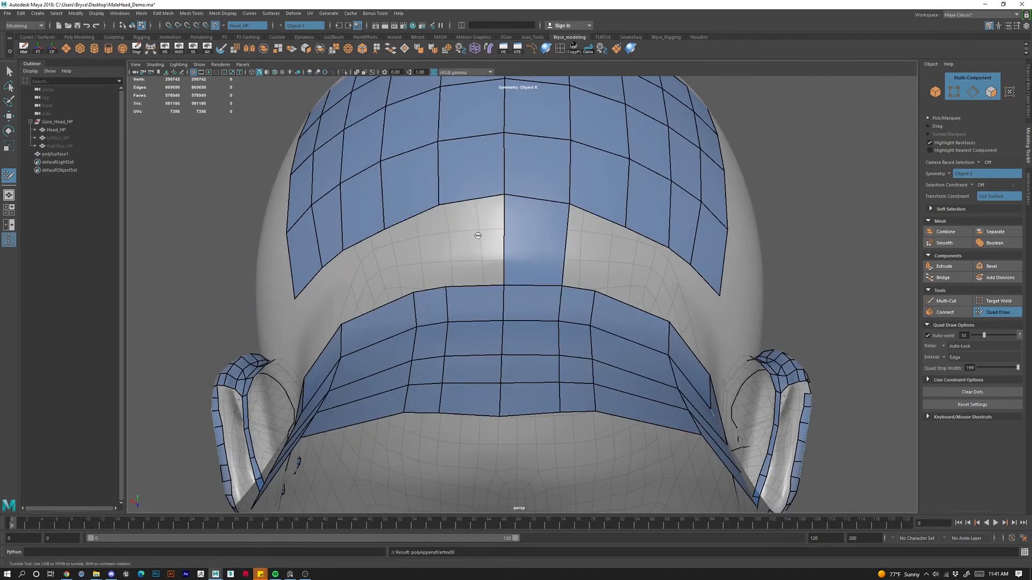
alt+drag(463, 240, 578, 295)
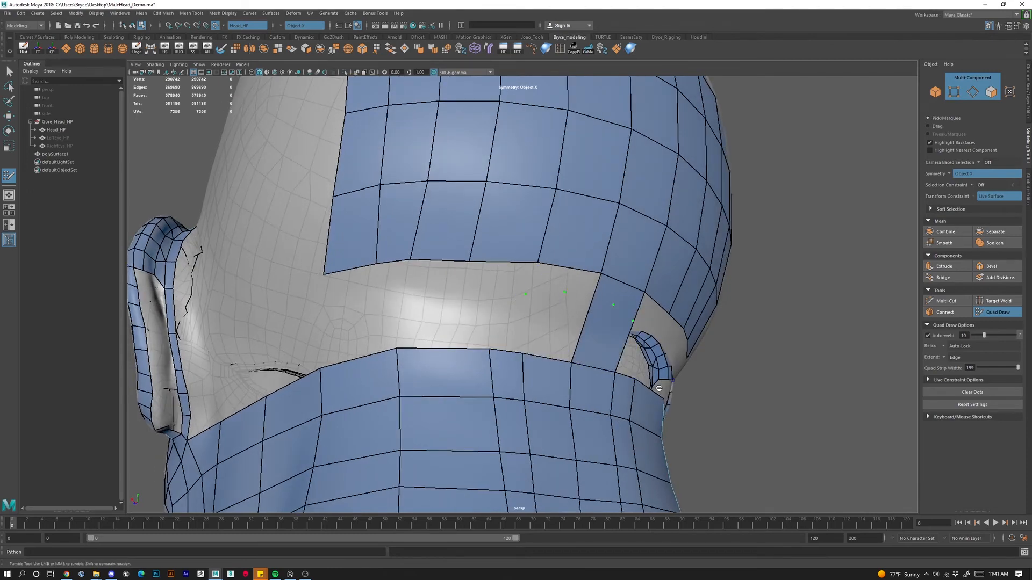
ctrl+shift+click(606, 328)
mouse_move(575, 339)
alt+mouse_down()
mouse_move(541, 380)
mouse_move(599, 439)
alt+mouse_up()
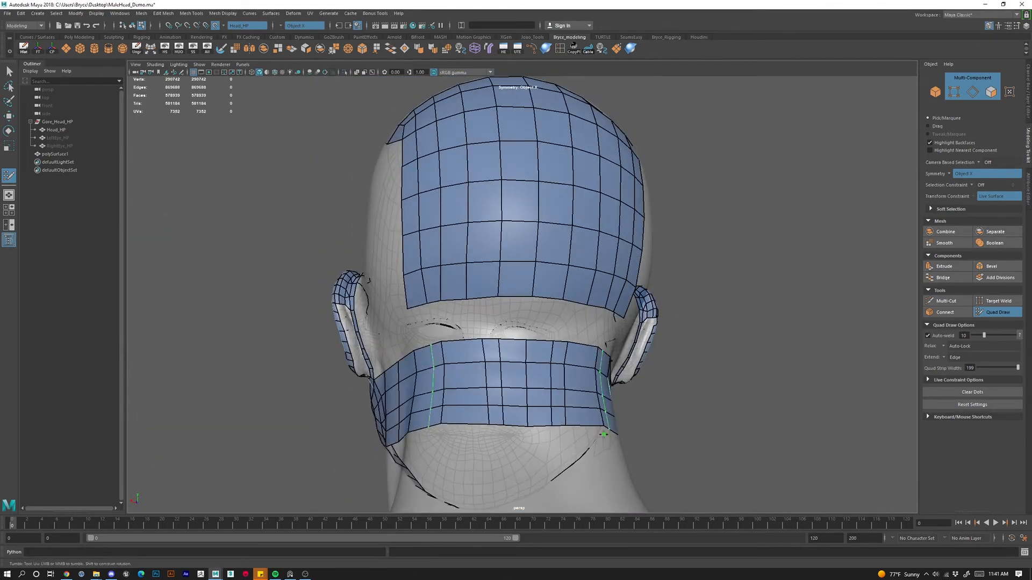
key(ctrl+z)
Isolate the retopology mesh and examine its overall topology from the side and the front.
right_drag(538, 185, 570, 168)
key(ctrl+1)
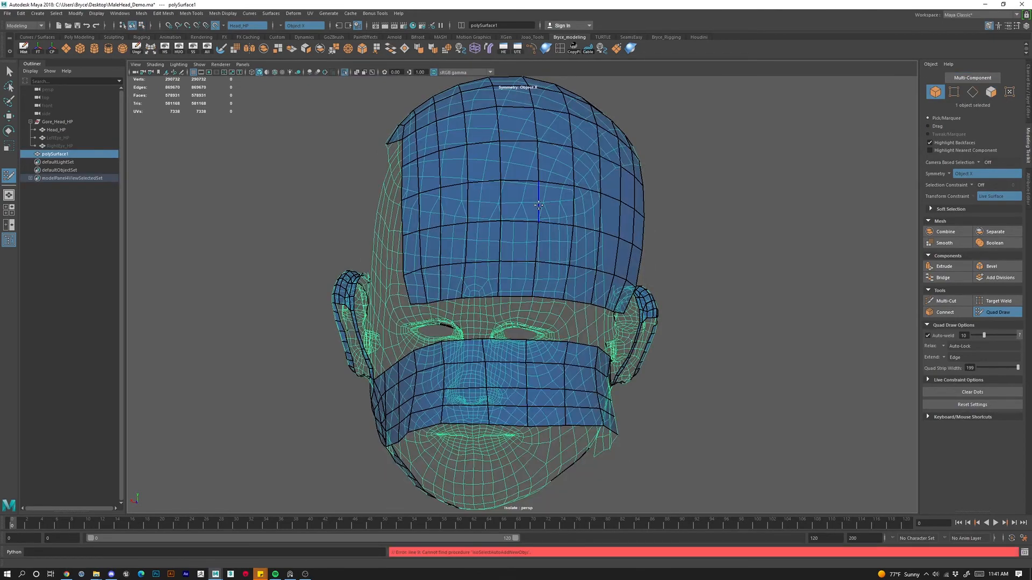
right_drag(538, 205, 568, 189)
alt+drag(521, 265, 715, 279)
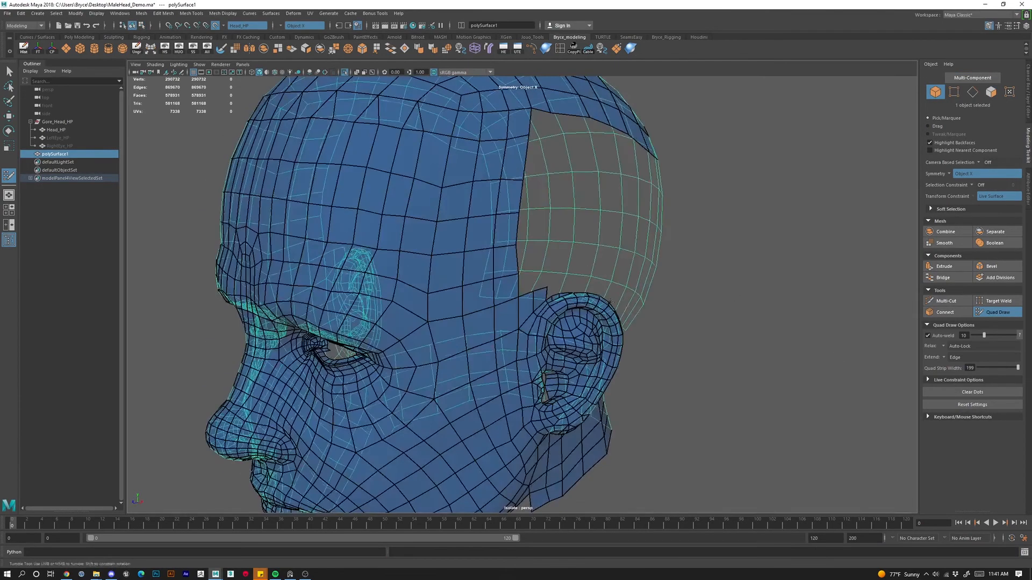
key(f)
alt+drag(505, 309, 589, 273)
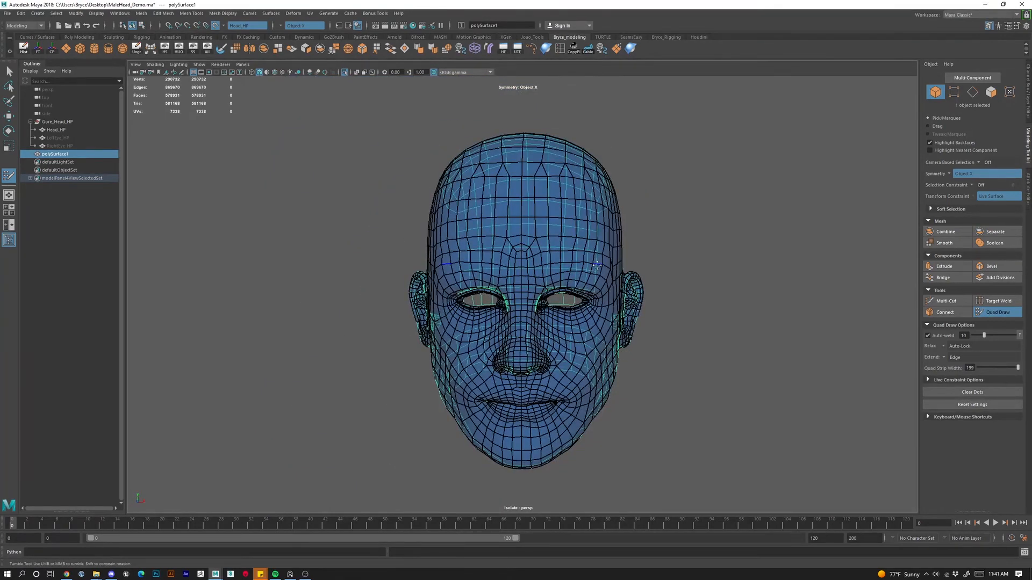
Leave Quad Draw and reselect the retopology mesh as a whole object with the Move tool active.
key(q)
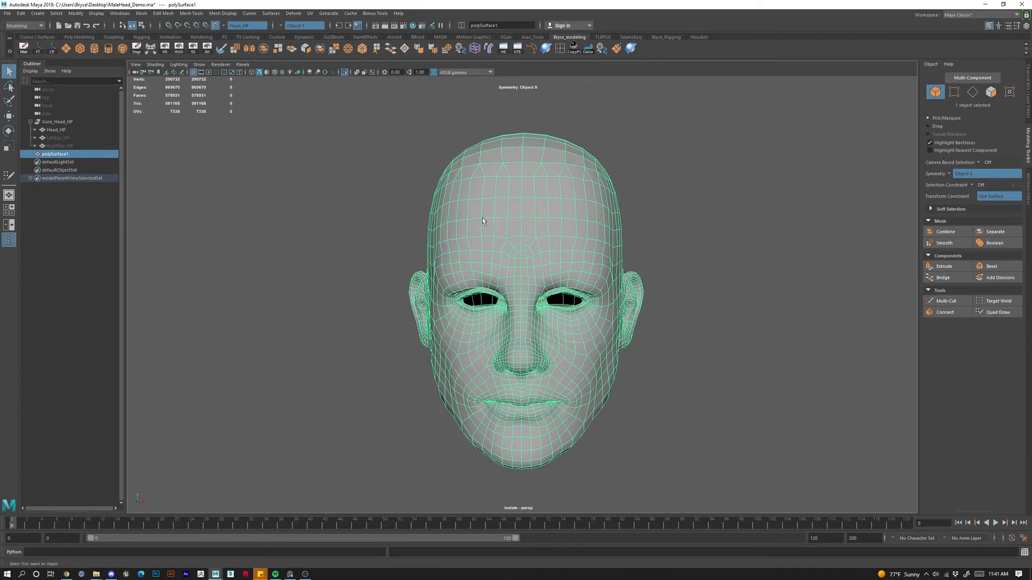
right_drag(533, 216, 569, 205)
key(w)
click(676, 328)
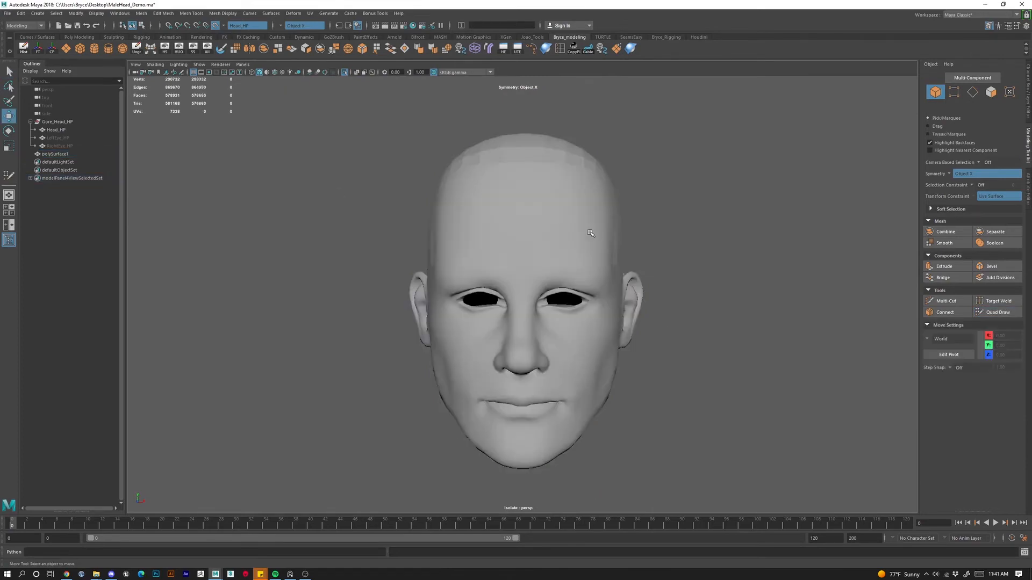
click(570, 265)
mouse_move(570, 265)
alt+mouse_down()
mouse_move(634, 271)
mouse_move(575, 269)
alt+mouse_up()
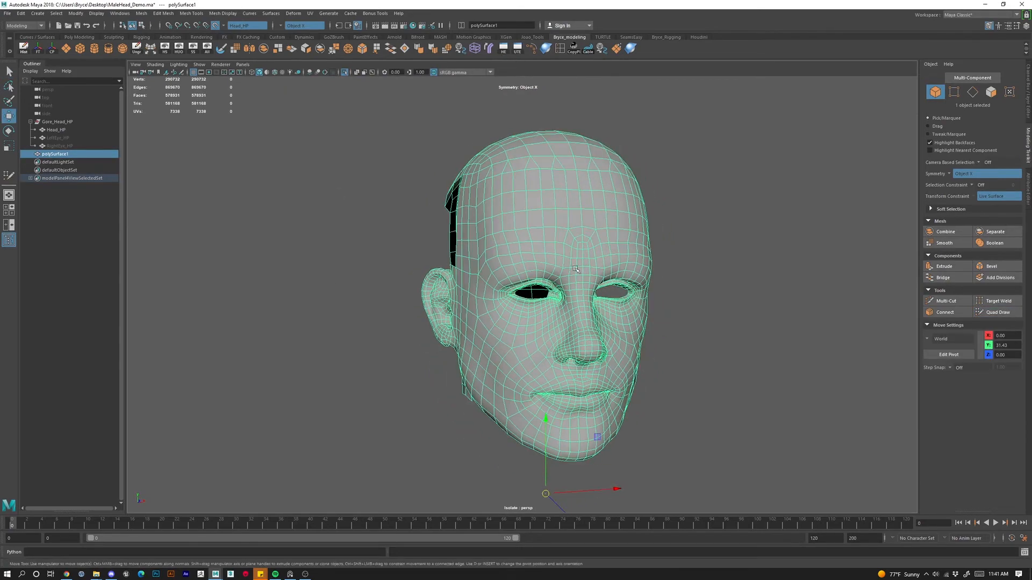
Mirror the retopology mesh across X with the mirror axis position set to Object.
click(249, 49)
drag(1031, 127, 156, 116)
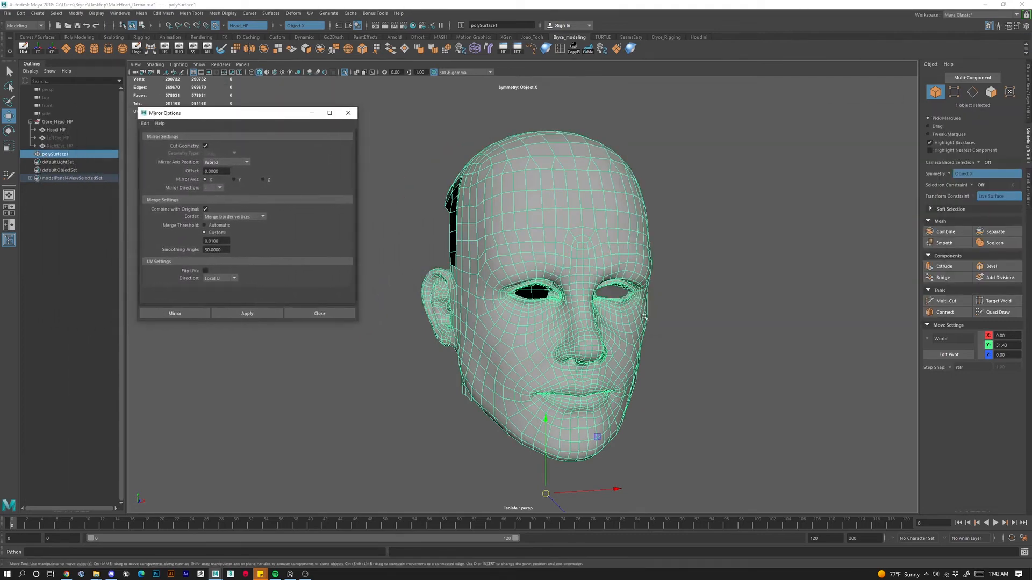
alt+drag(642, 435, 622, 440)
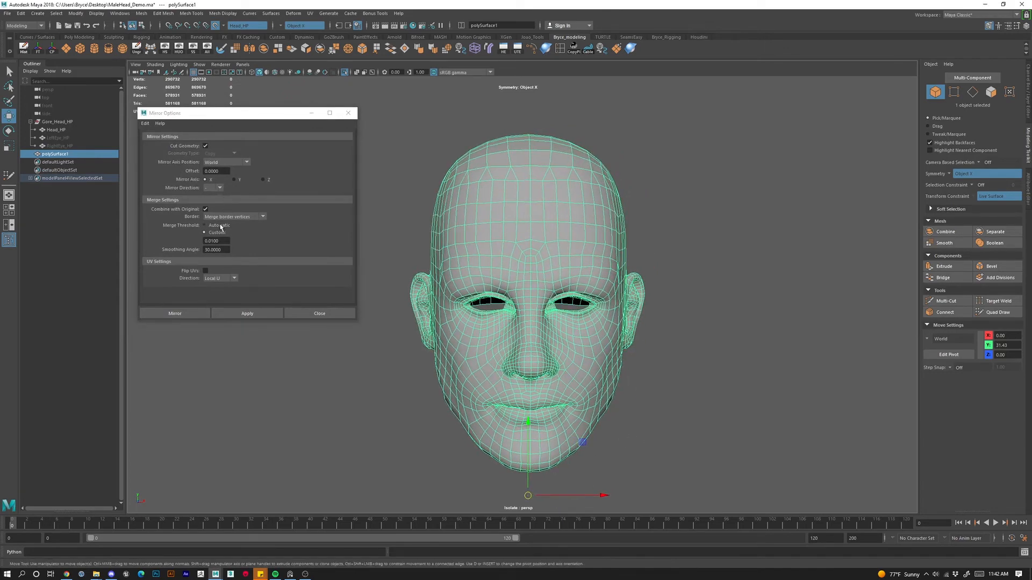
click(245, 163)
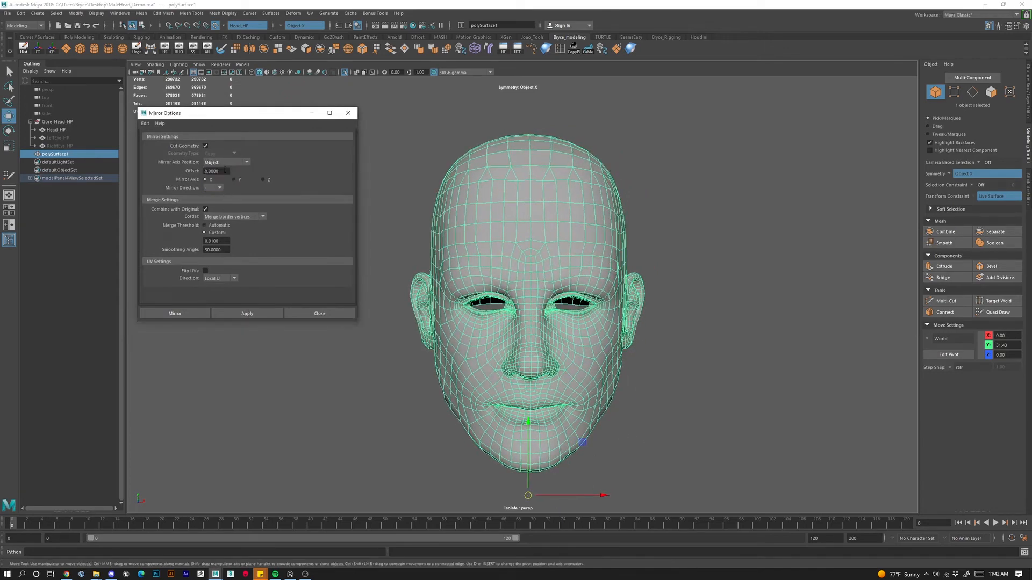
click(243, 315)
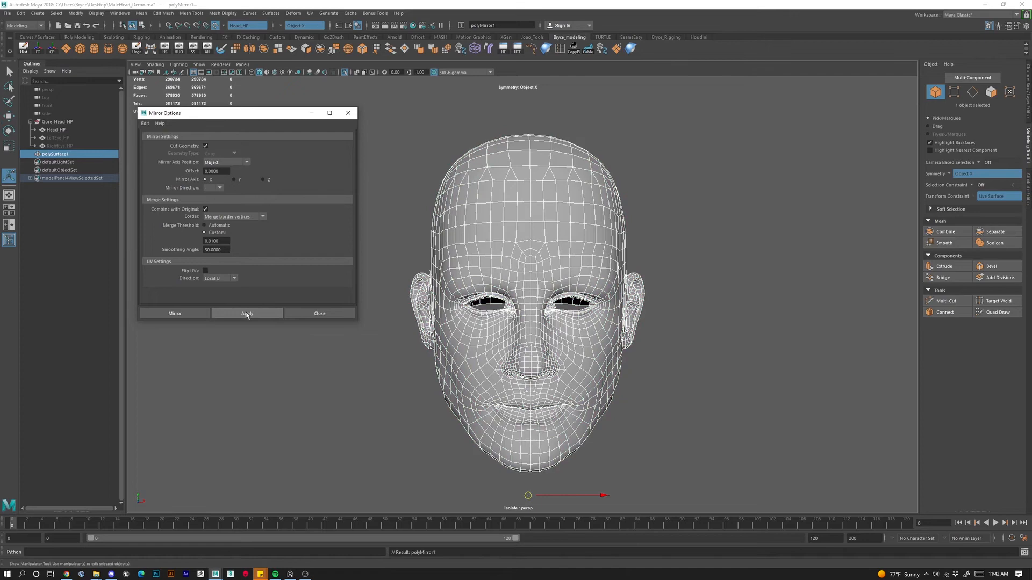
Turn on the smooth preview for the mirrored mesh and examine its face, chin and back of the head.
click(675, 413)
scroll(655, 403, up, 5)
click(582, 360)
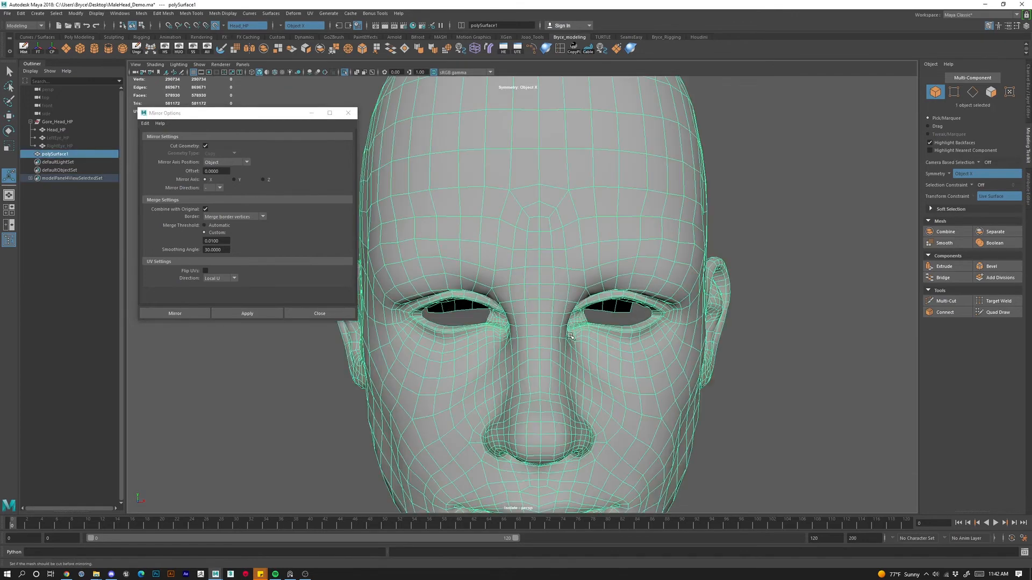
key(3)
alt+drag(582, 360, 542, 376)
scroll(543, 376, up, 3)
scroll(502, 430, down, 5)
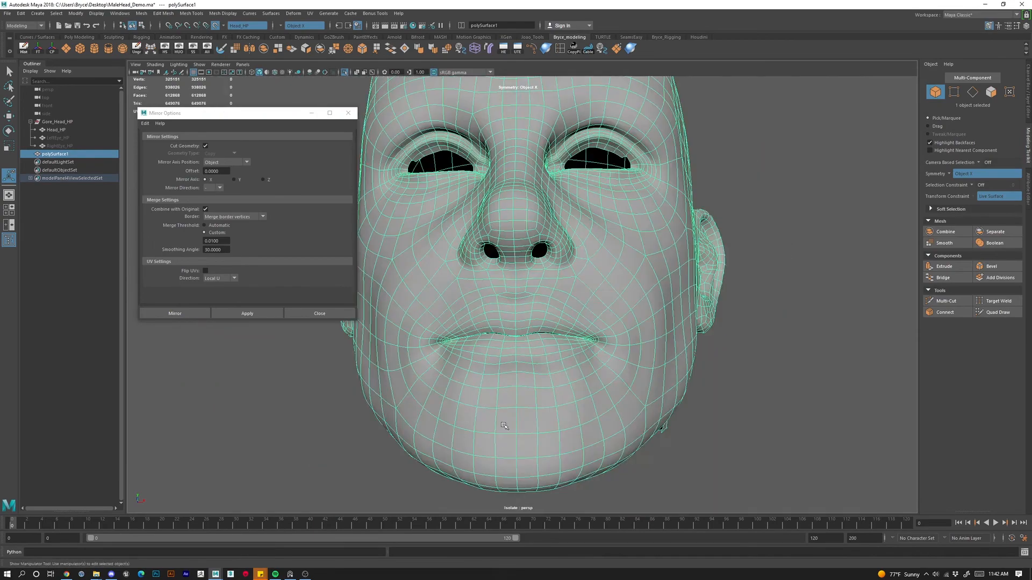
alt+drag(498, 442, 530, 217)
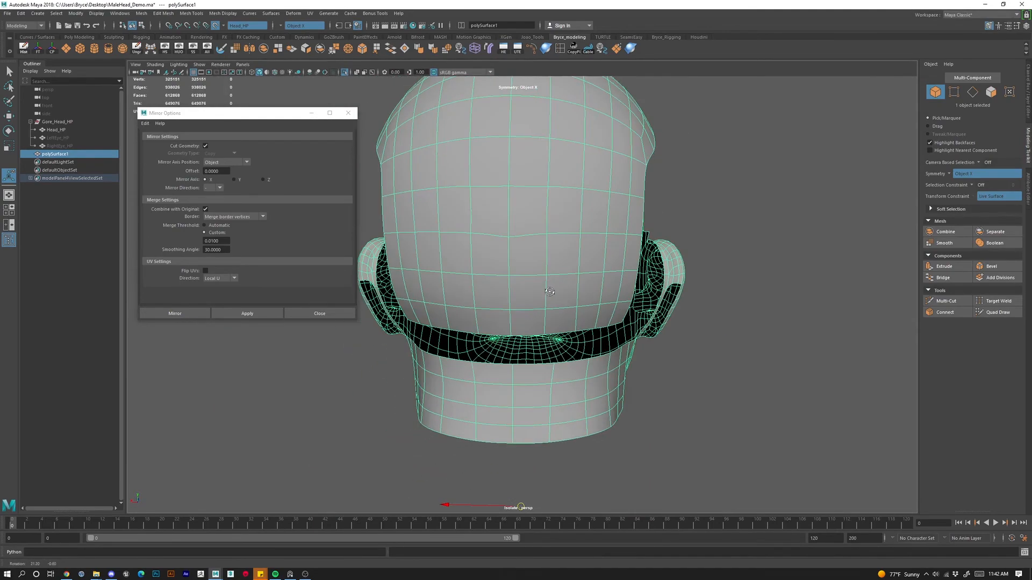
Delete the three stray mid-edge vertices along the centre line of the crown and back of the head.
right_drag(530, 215, 508, 208)
scroll(515, 225, up, 3)
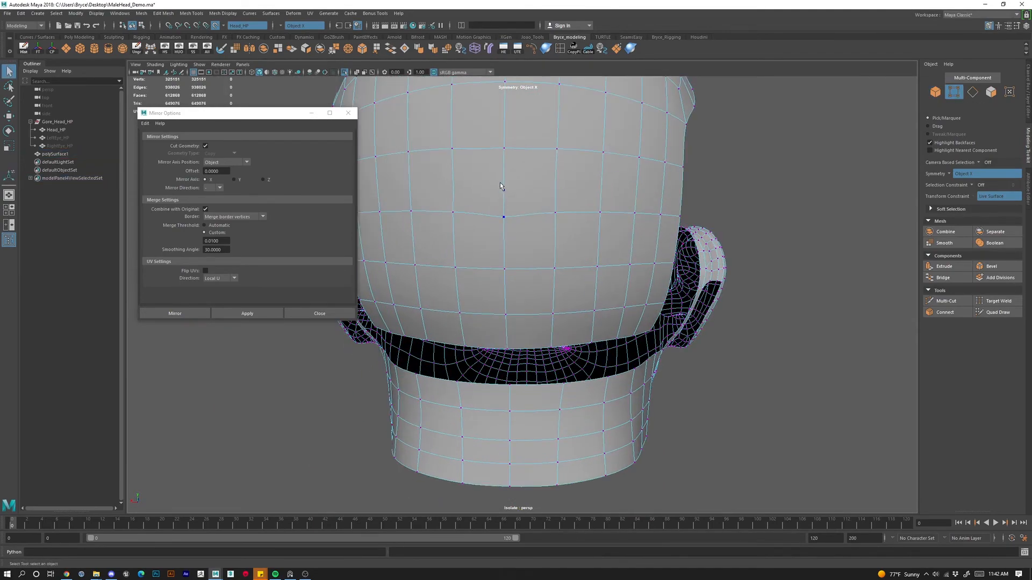
drag(496, 180, 518, 228)
key(Delete)
alt+drag(590, 412, 540, 365)
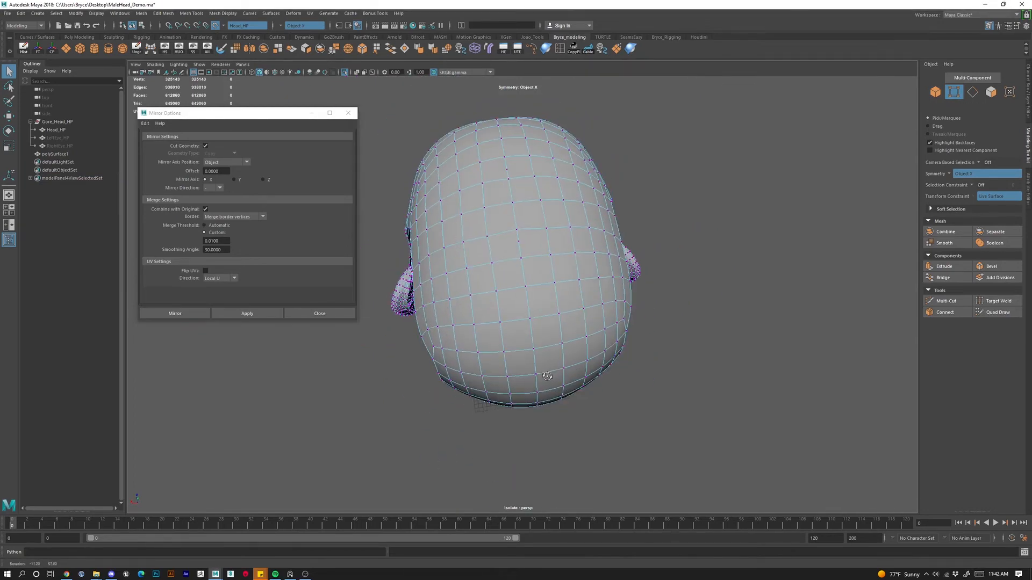
scroll(499, 216, up, 3)
drag(526, 223, 527, 223)
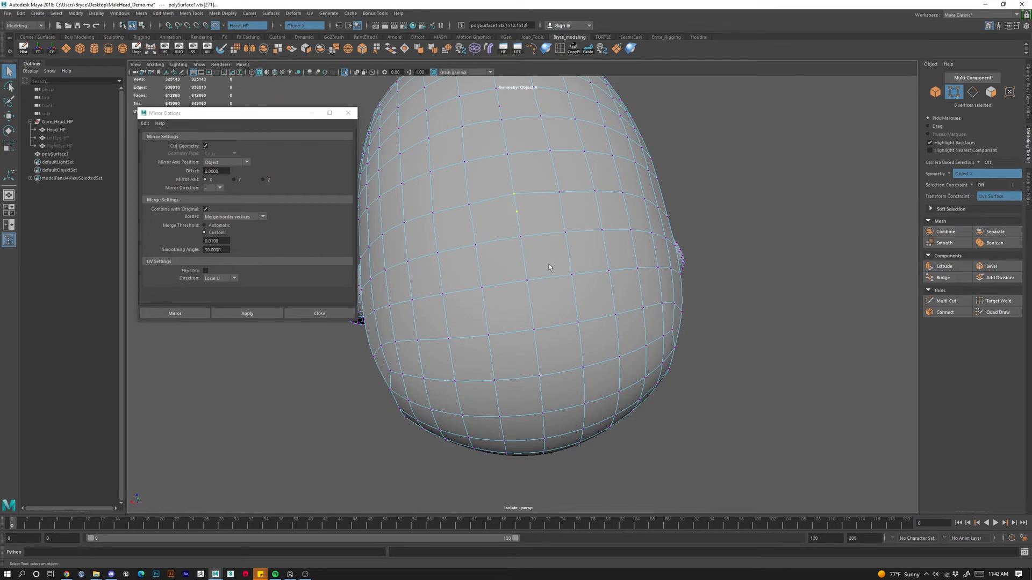
key(Delete)
alt+drag(553, 269, 528, 231)
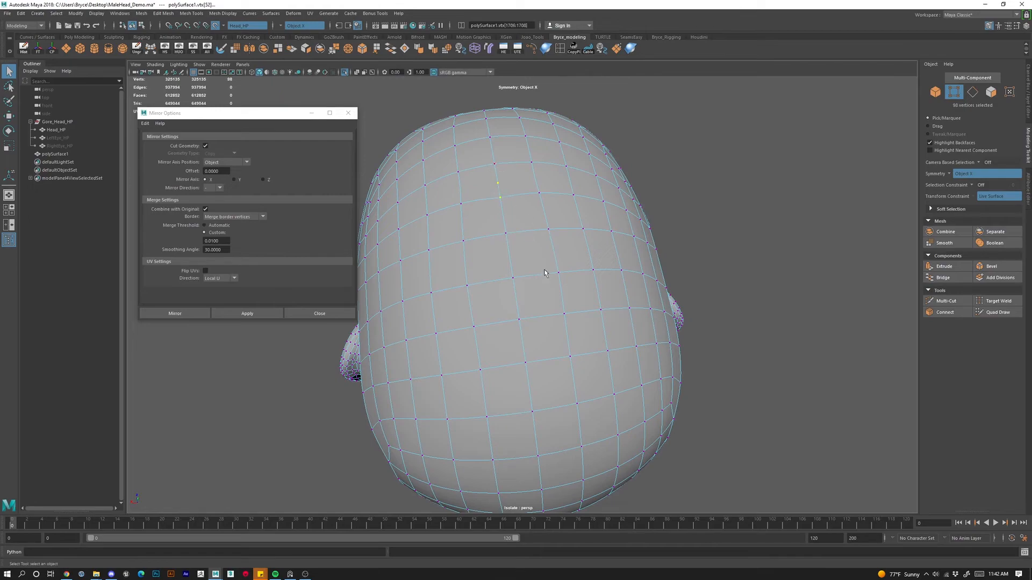
key(Delete)
Examine the smoothed nose and lips up close, checking the vertices along the centre of the mouth opening.
alt+drag(535, 293, 701, 254)
alt+middle_drag(618, 411, 644, 162)
alt+drag(629, 352, 628, 300)
alt+drag(582, 324, 603, 271)
alt+right_drag(604, 271, 656, 279)
alt+middle_drag(656, 279, 398, 342)
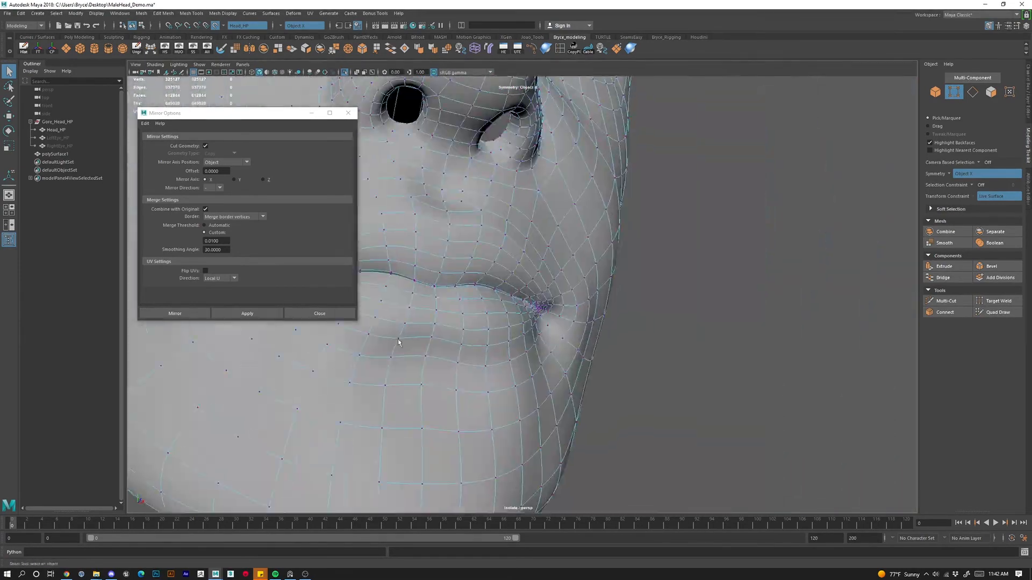
alt+drag(398, 343, 457, 334)
alt+right_drag(456, 334, 465, 424)
alt+drag(466, 424, 514, 428)
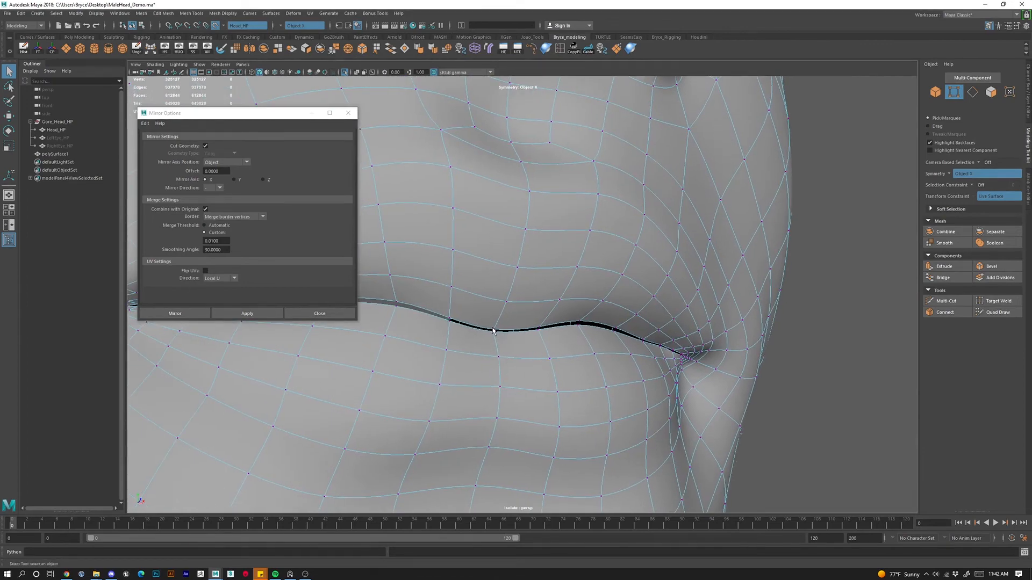
drag(497, 347, 496, 347)
alt+right_drag(573, 248, 460, 207)
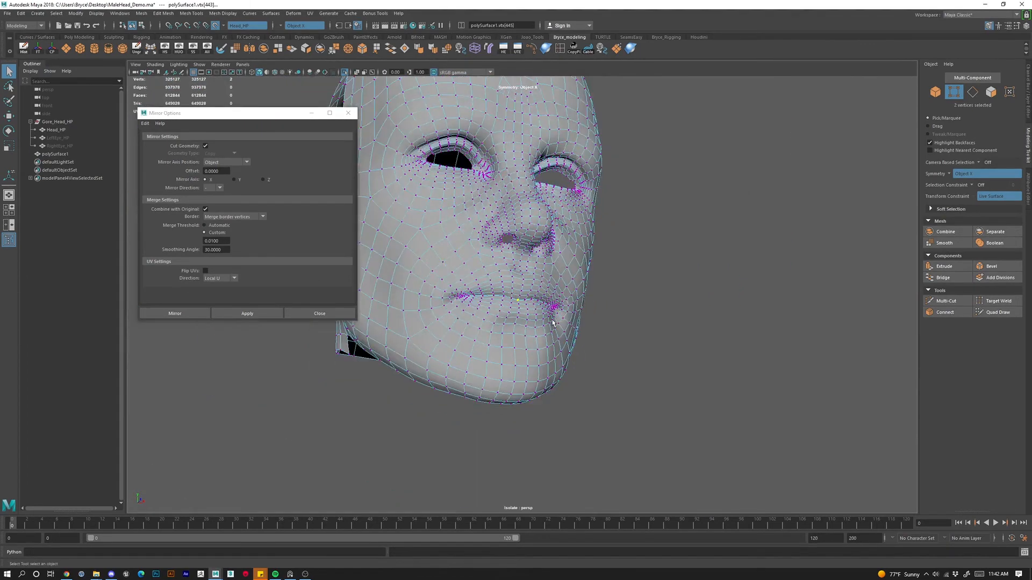
alt+drag(555, 315, 451, 329)
Return to object mode, show the sculpted head again, close the mirror options and reactivate Quad Draw on the retopology mesh.
right_drag(495, 240, 534, 228)
key(w)
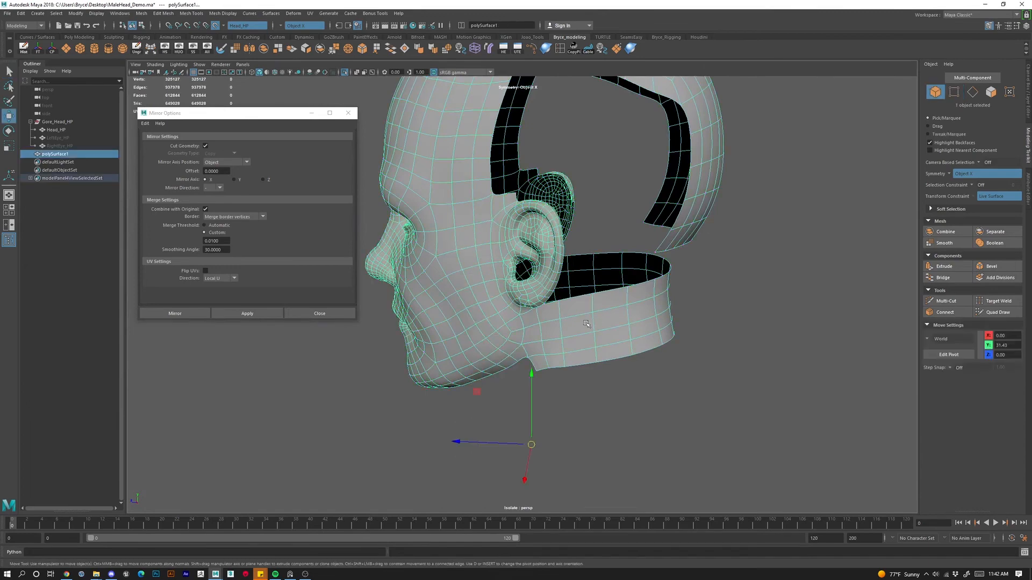
key(ctrl+1)
click(347, 113)
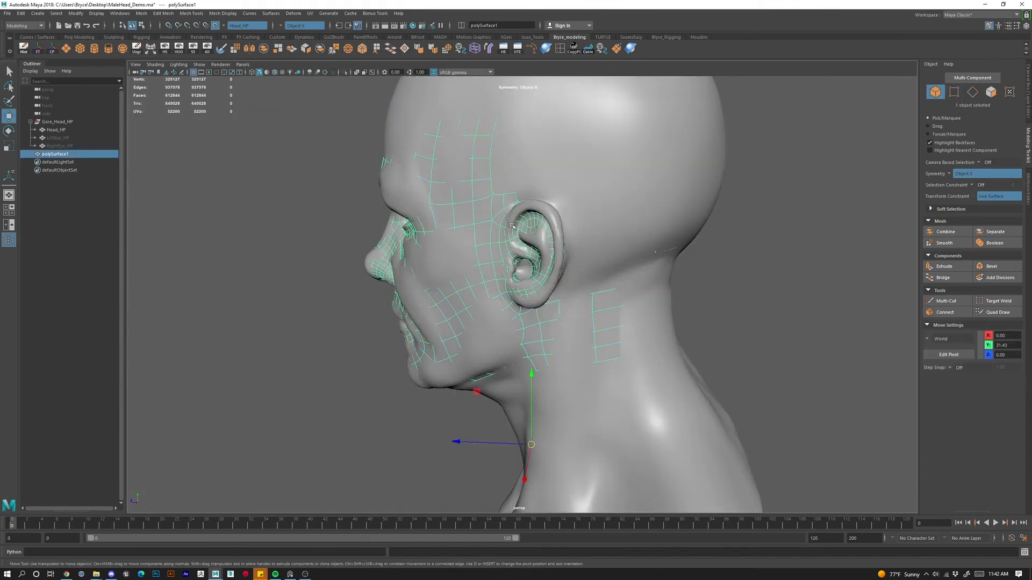
click(997, 312)
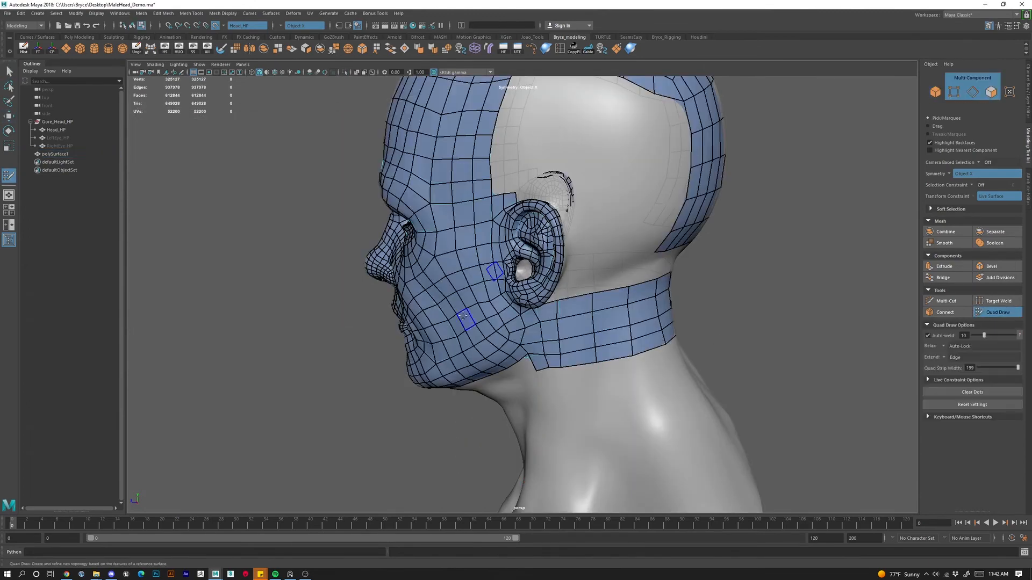
mouse_move(473, 301)
alt+mouse_down()
mouse_move(565, 301)
mouse_move(365, 302)
alt+mouse_up()
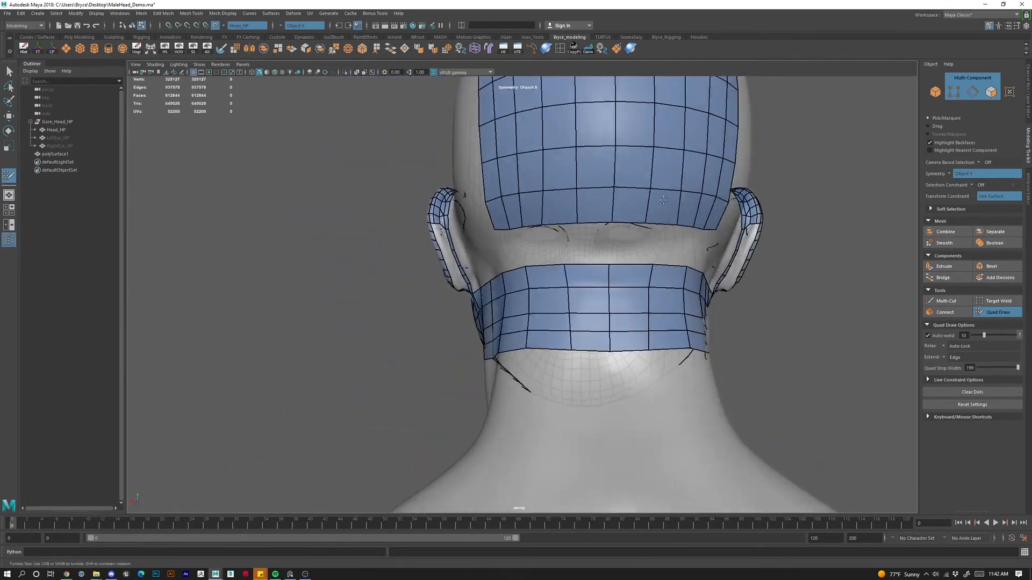
Bridge the centre of the back strip to the neck band, turn off smooth preview and line up the neck vertices beneath.
shift+click(598, 245)
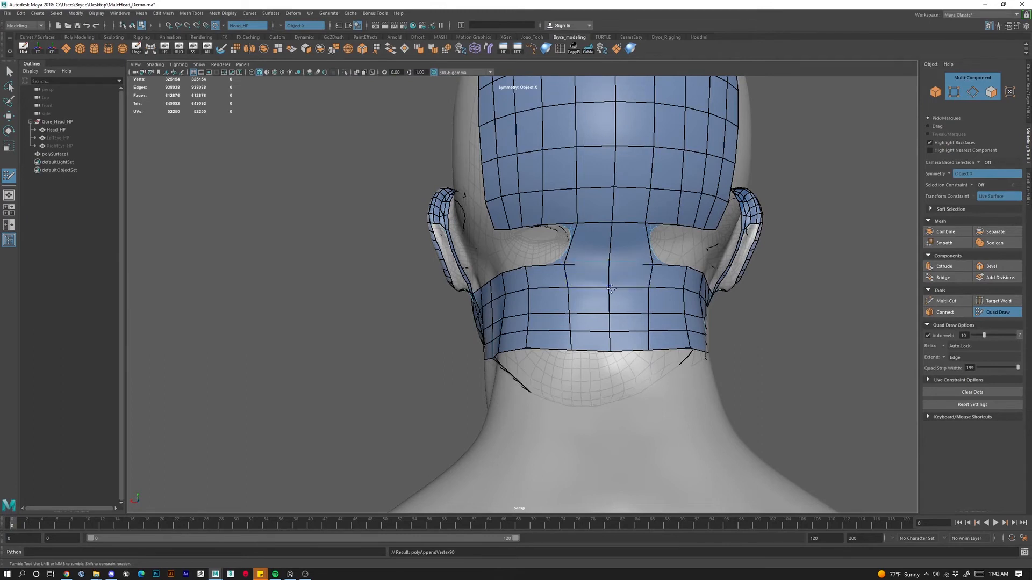
key(1)
drag(565, 265, 579, 265)
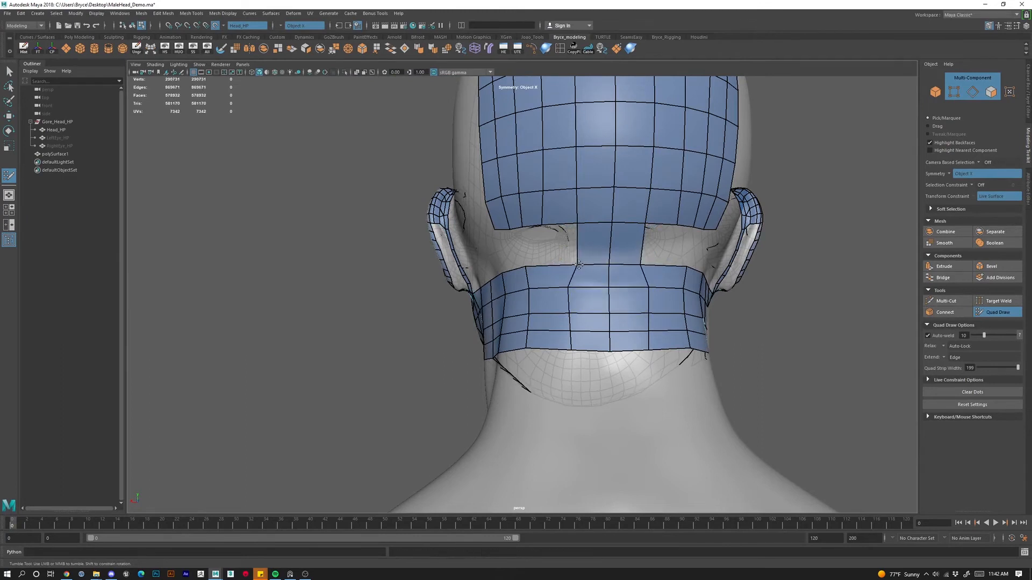
drag(568, 306, 575, 305)
drag(570, 342, 575, 343)
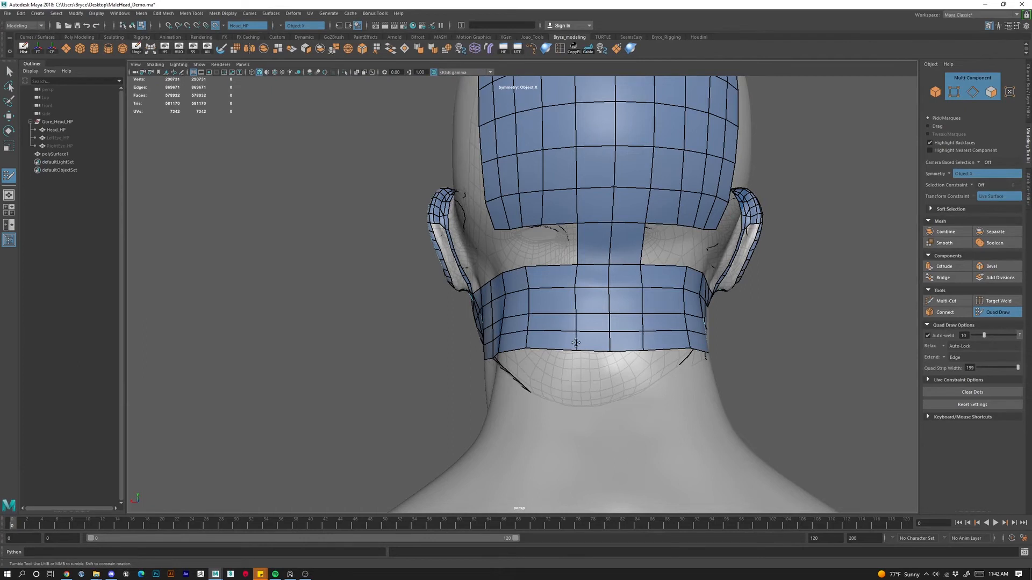
Fill the next quad outward between the back strip and neck band and shift the neck column below into line.
shift+click(561, 245)
key(ctrl+z)
key(ctrl+z)
shift+click(571, 258)
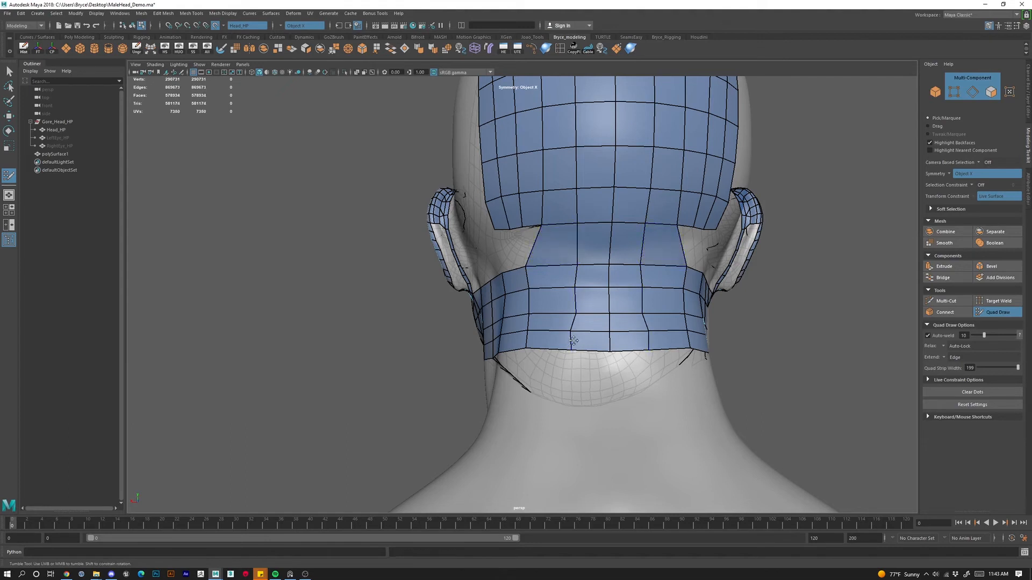
drag(570, 348, 579, 341)
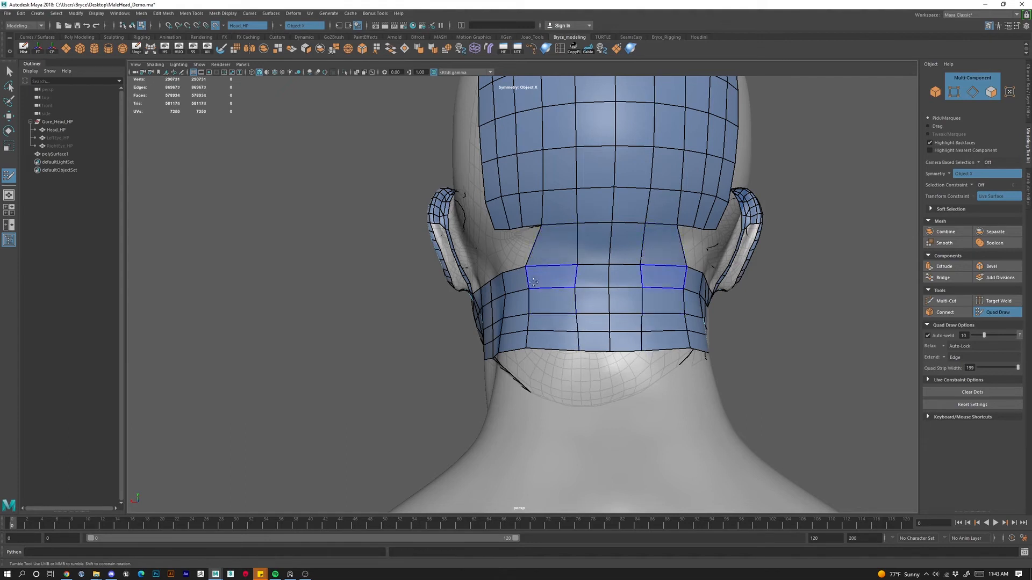
drag(534, 282, 548, 279)
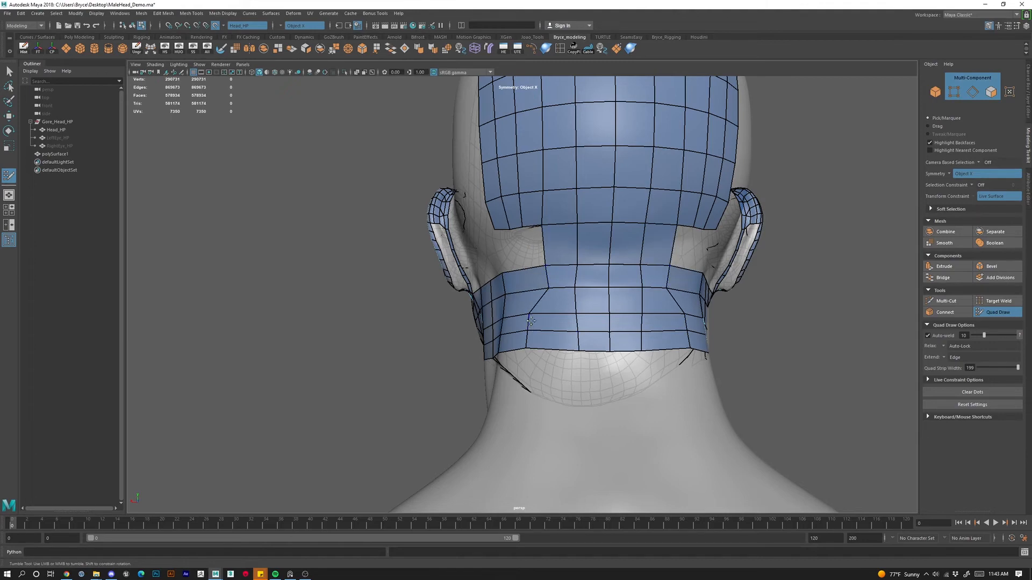
drag(531, 321, 587, 379)
Insert a vertical edge loop in the side of the neck band and fill the adjoining gap quad up to the back strip.
alt+middle_drag(639, 251, 590, 293)
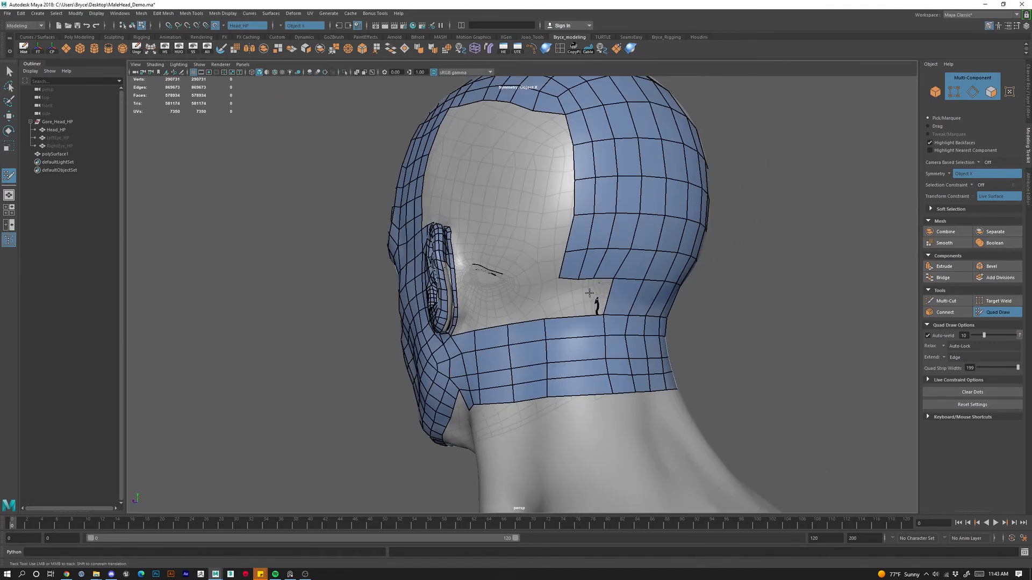
ctrl+click(587, 355)
ctrl+click(584, 335)
shift+click(599, 304)
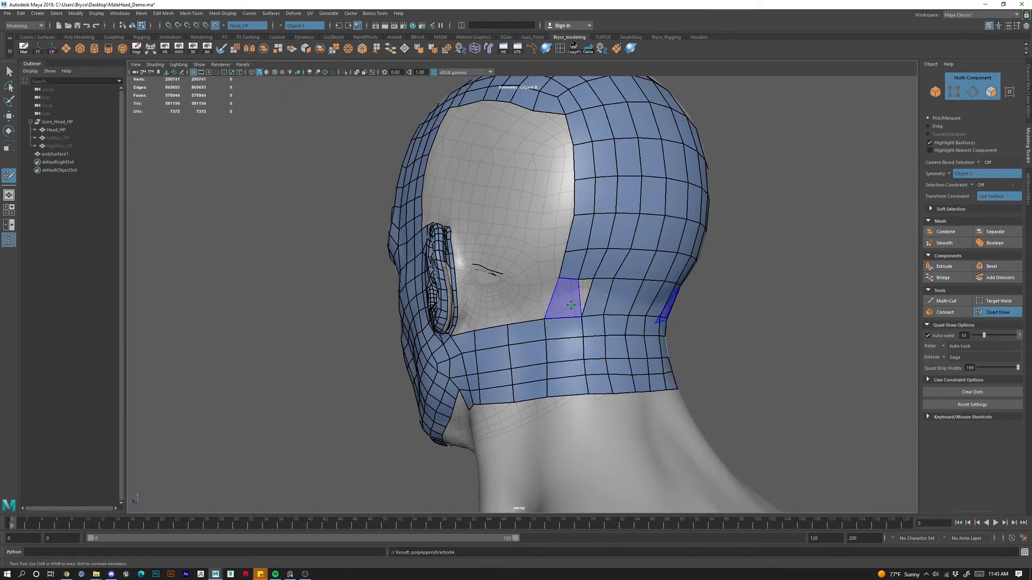
Weld the lower vertices of the back strip's second-outermost column into the neighbouring column and even out the merged corner.
alt+drag(623, 265, 439, 231)
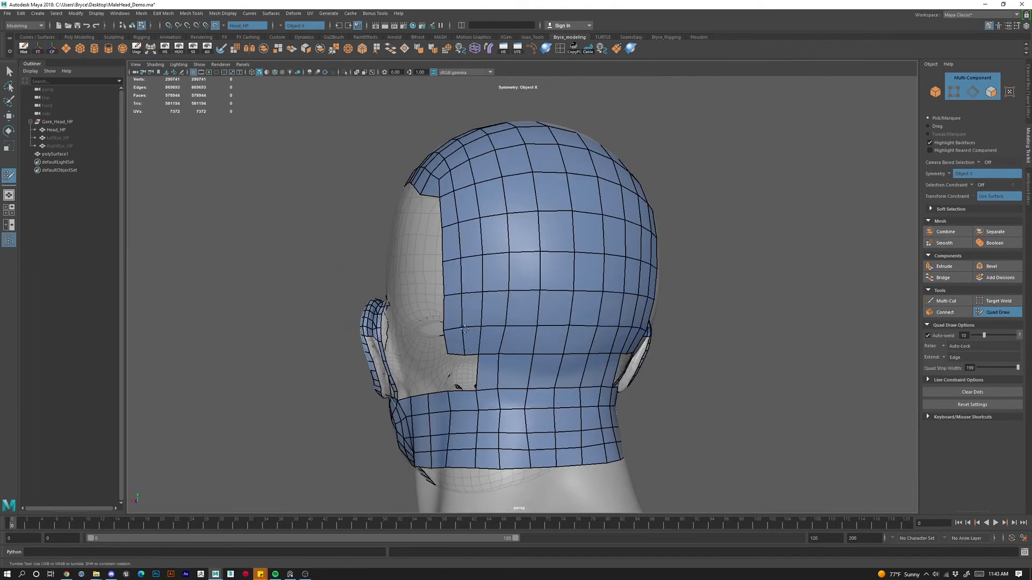
drag(463, 295, 482, 292)
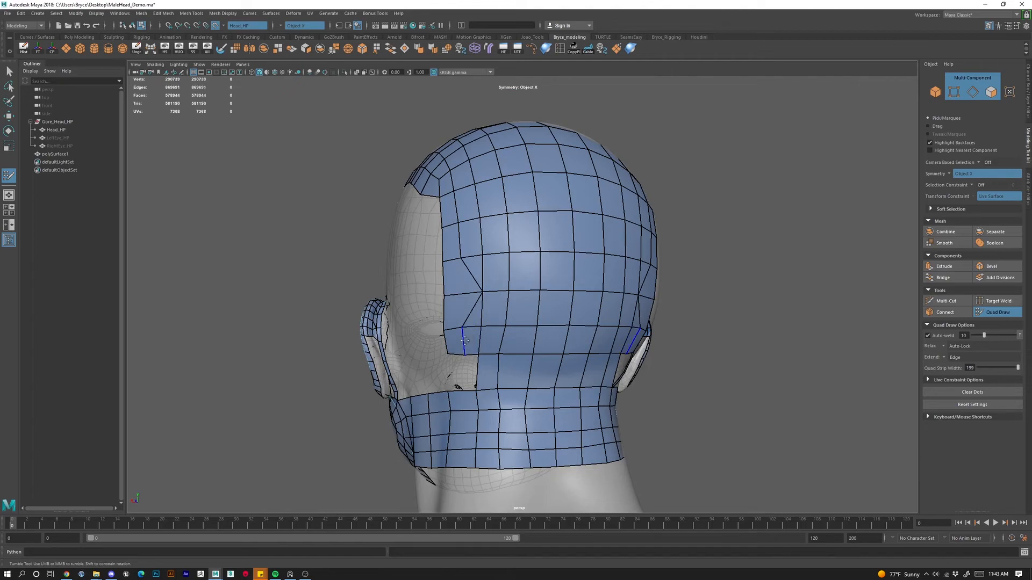
mouse_move(465, 341)
mouse_down()
mouse_move(482, 342)
mouse_move(452, 308)
mouse_up()
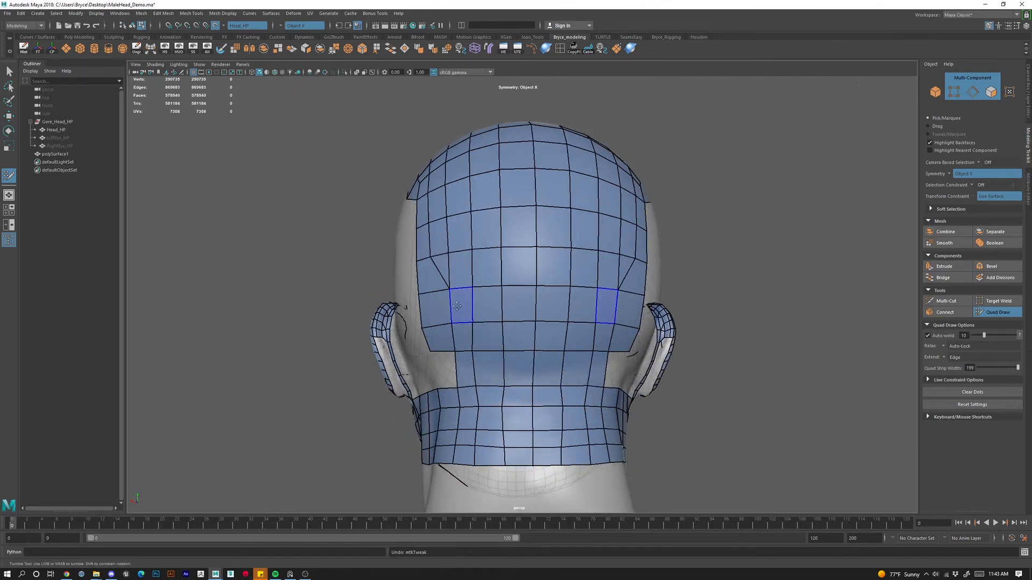
drag(449, 288, 444, 293)
Fill the outermost quad between the back strip's lower corner and the neck band.
alt+drag(457, 355, 481, 340)
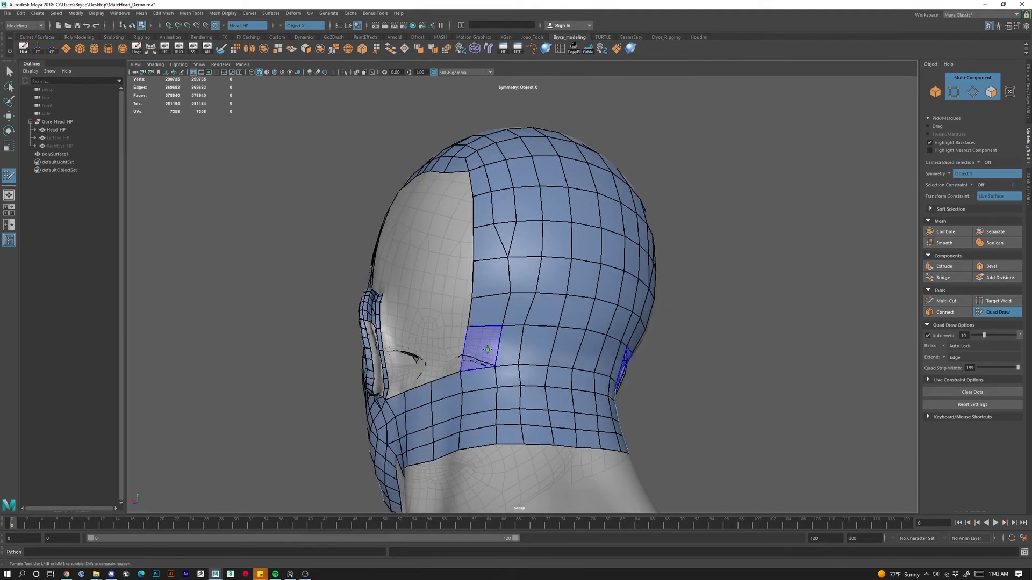
shift+click(475, 376)
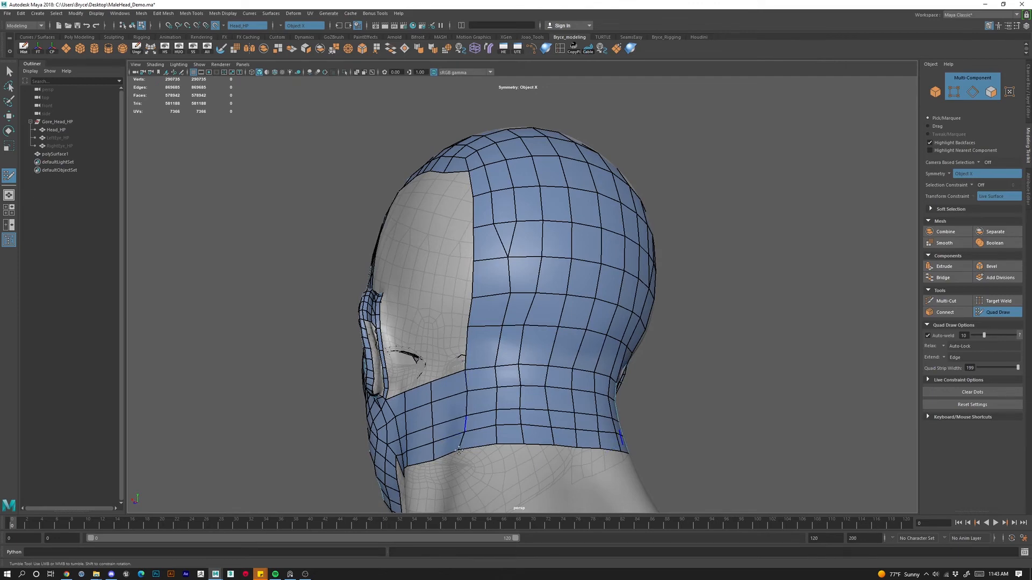
Insert a horizontal edge loop across the bridge between back strip and neck band, and relax the surrounding quads.
mouse_move(464, 450)
alt+mouse_down()
mouse_move(533, 409)
mouse_move(552, 312)
alt+mouse_up()
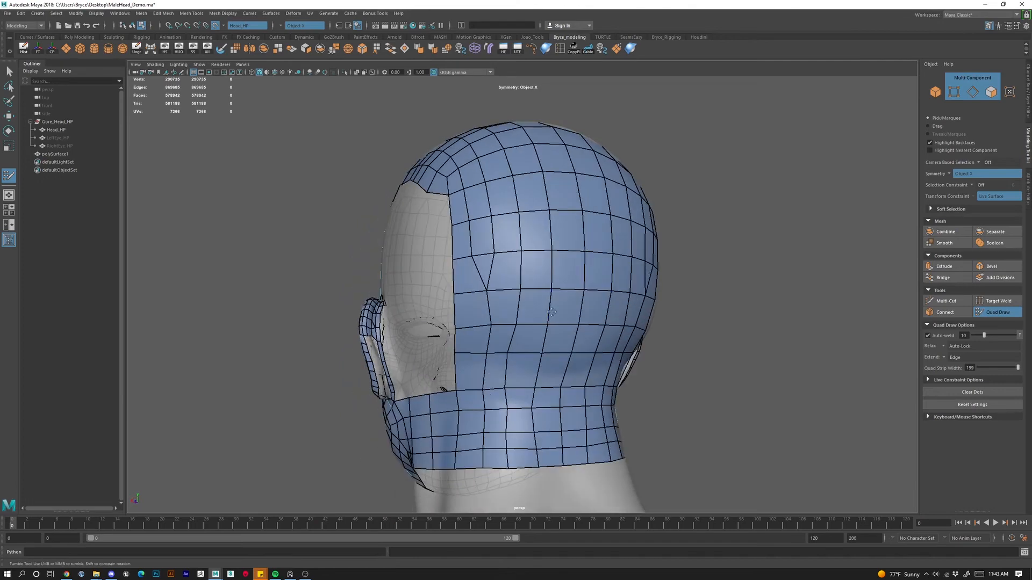
ctrl+click(572, 428)
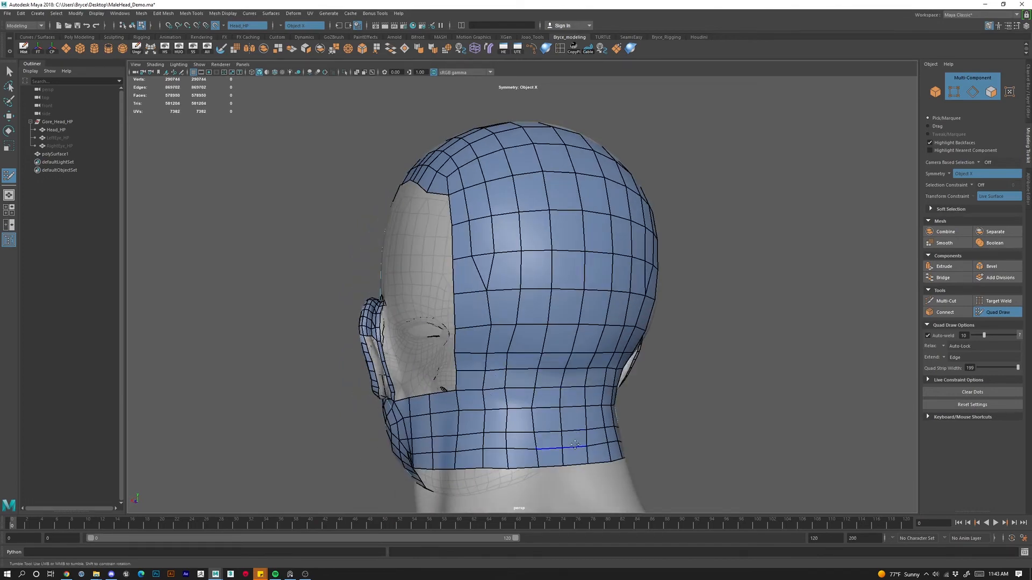
alt+drag(576, 445, 542, 413)
mouse_move(526, 350)
shift+mouse_down()
mouse_move(552, 367)
mouse_move(569, 352)
mouse_move(578, 290)
mouse_move(521, 287)
mouse_move(500, 300)
mouse_move(500, 345)
mouse_move(575, 354)
mouse_move(534, 297)
mouse_move(564, 268)
mouse_move(577, 318)
shift+mouse_up()
scroll(645, 403, down, 3)
mouse_move(647, 408)
alt+mouse_down()
mouse_move(603, 398)
mouse_move(611, 405)
alt+mouse_up()
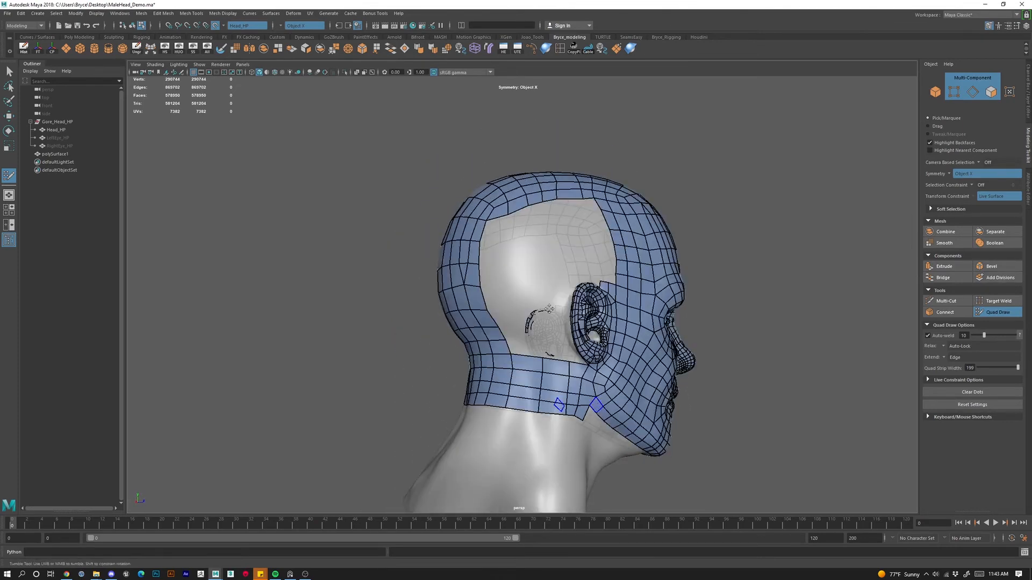
alt+right_drag(562, 406, 604, 407)
alt+drag(511, 107, 506, 127)
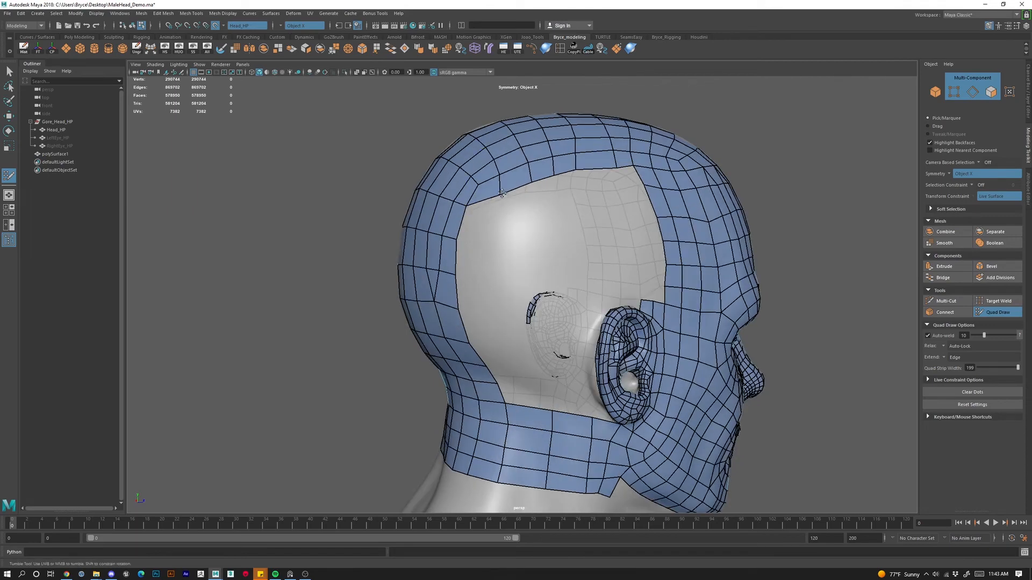
Undo the last mesh edit and remove one edge loop from the top-of-head strip above the open side area.
alt+drag(583, 165, 573, 166)
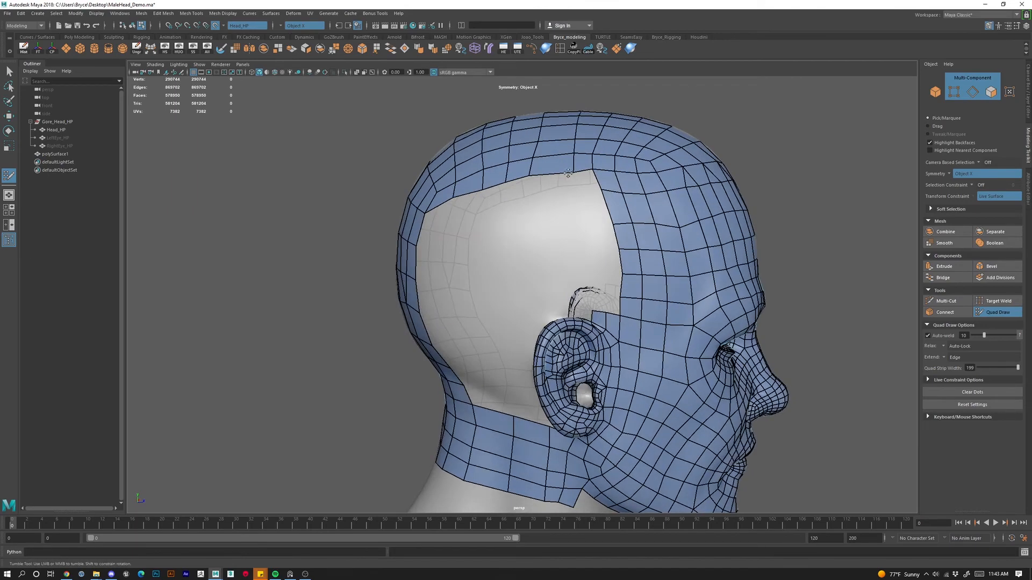
key(ctrl+z)
ctrl+shift+click(532, 172)
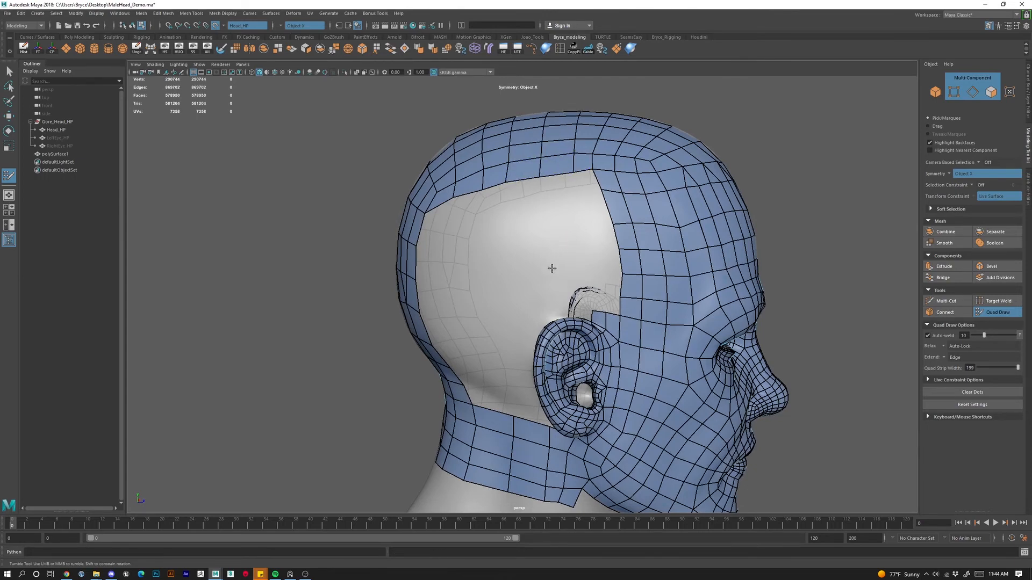
Fill two stacked quads along the rear border of the ear mesh and position their outer vertex on the scalp.
alt+drag(552, 268, 599, 352)
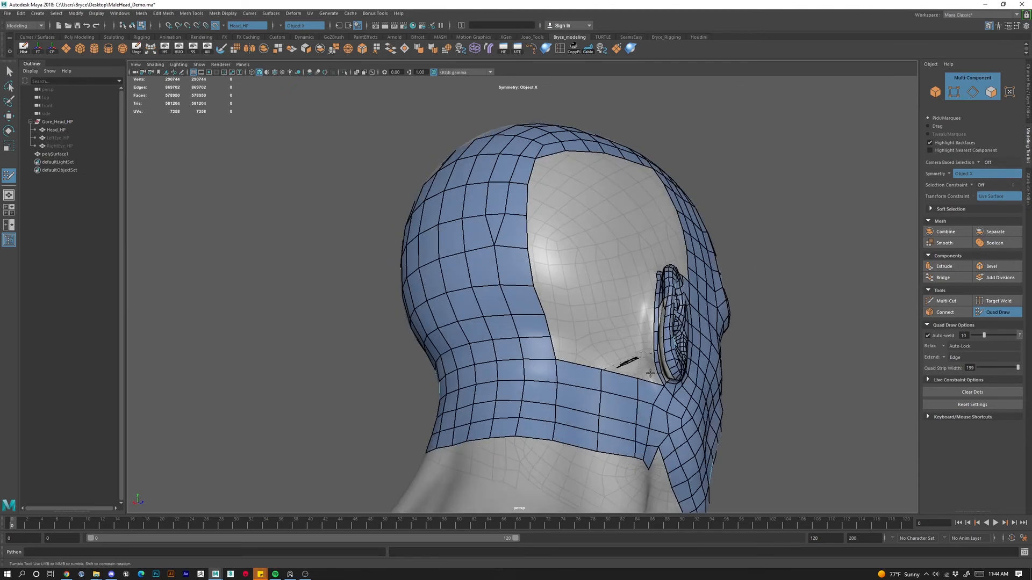
alt+right_drag(599, 352, 665, 369)
alt+middle_drag(666, 369, 583, 279)
alt+drag(583, 279, 644, 197)
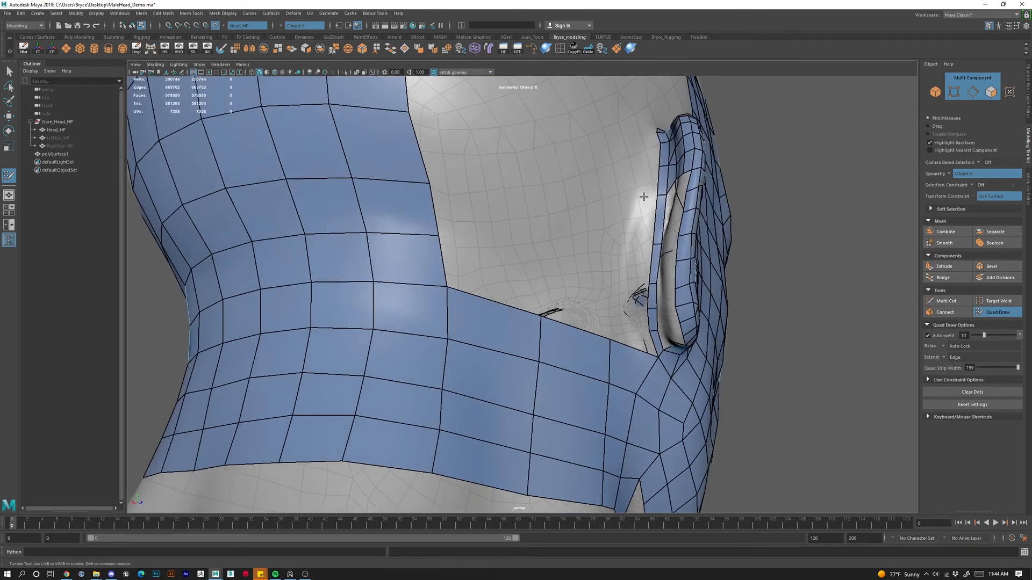
shift+click(633, 226)
drag(632, 227, 748, 190)
alt+drag(705, 240, 603, 322)
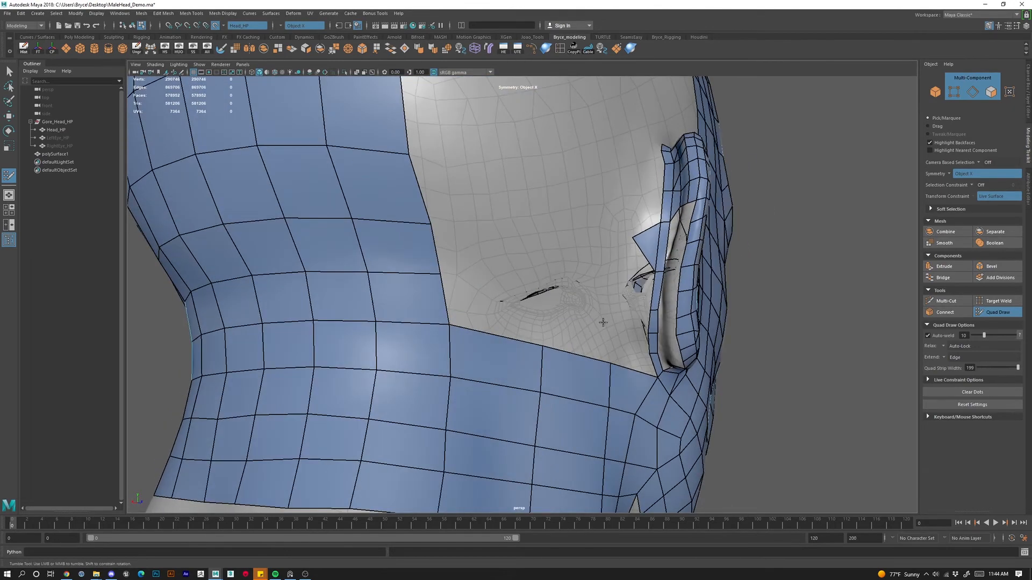
shift+click(629, 318)
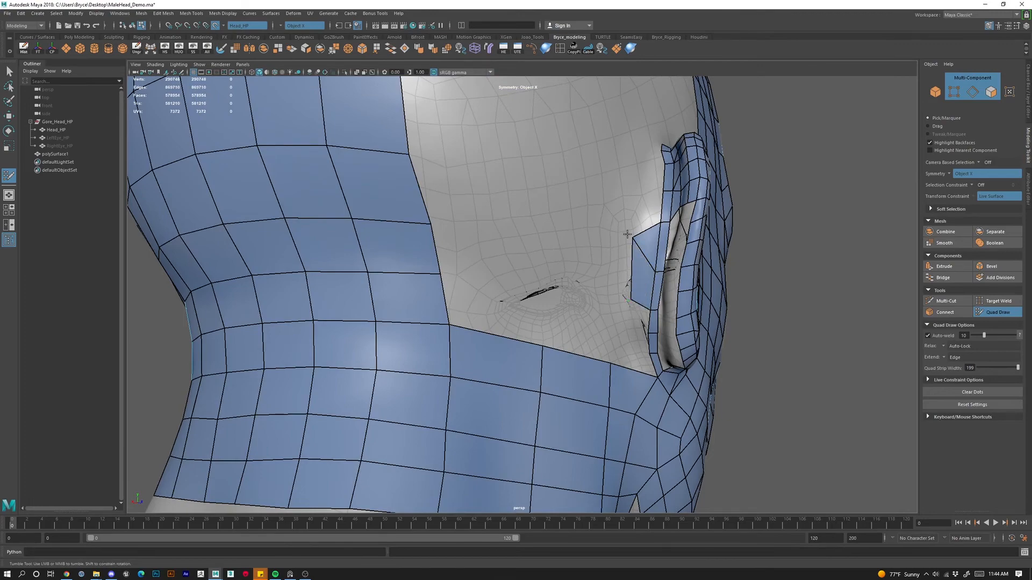
Fill the quad between the back strip's lower corner and the neck band, and insert a vertical edge loop through it.
alt+drag(626, 234, 619, 304)
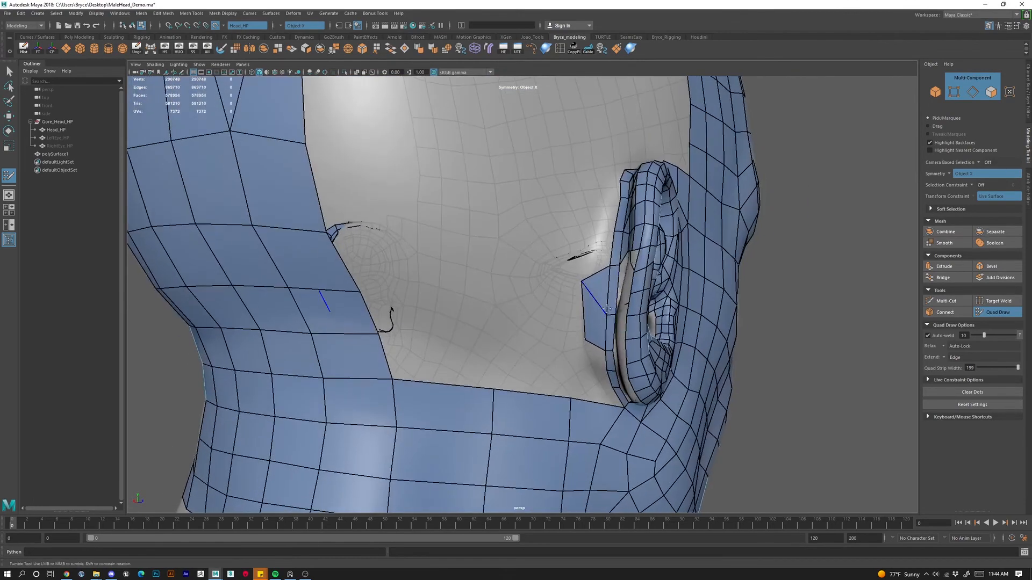
alt+right_drag(575, 248, 554, 326)
alt+drag(554, 327, 590, 351)
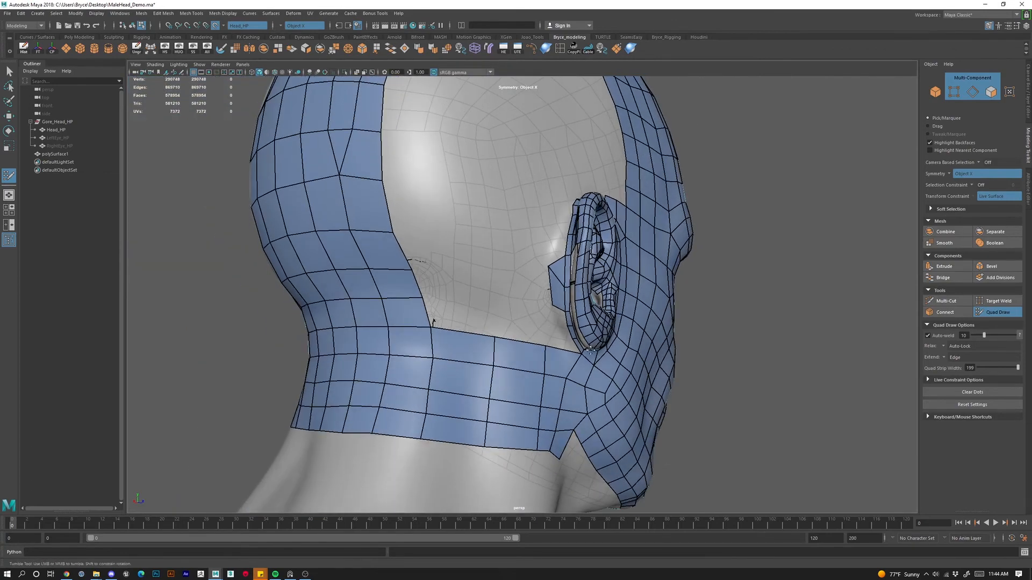
alt+right_drag(550, 349, 491, 330)
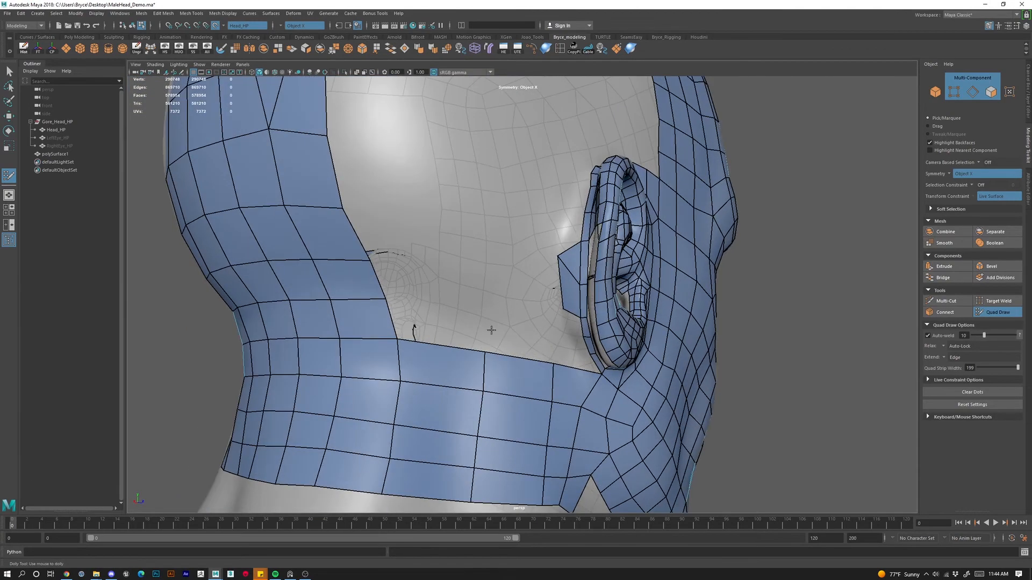
shift+click(455, 321)
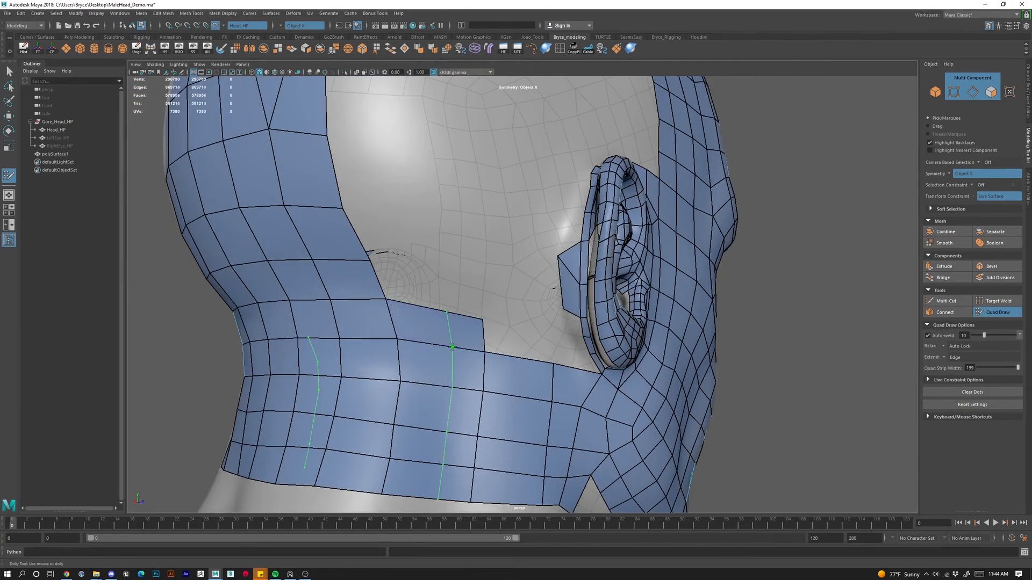
ctrl+click(478, 323)
drag(482, 320, 491, 318)
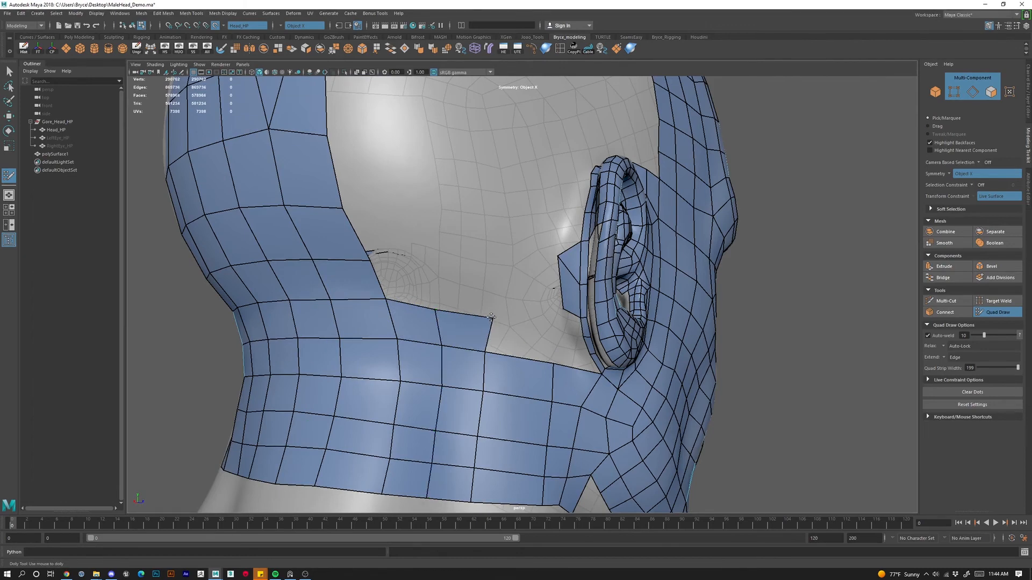
Fill the next quad along the neck band's upper edge toward the ear and insert a vertical edge loop through it.
shift+click(543, 348)
ctrl+shift+click(541, 347)
shift+click(525, 348)
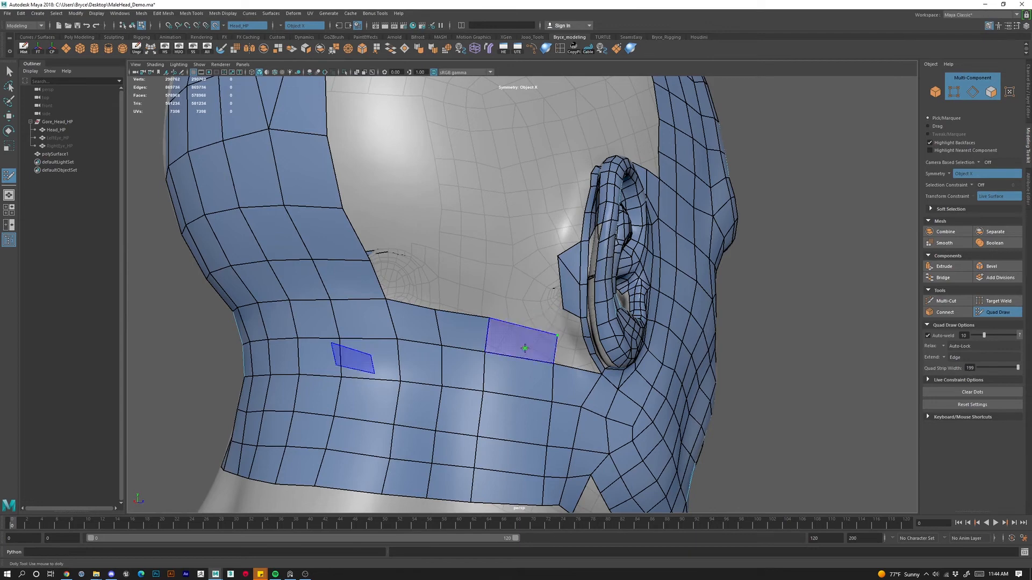
key(ctrl+z)
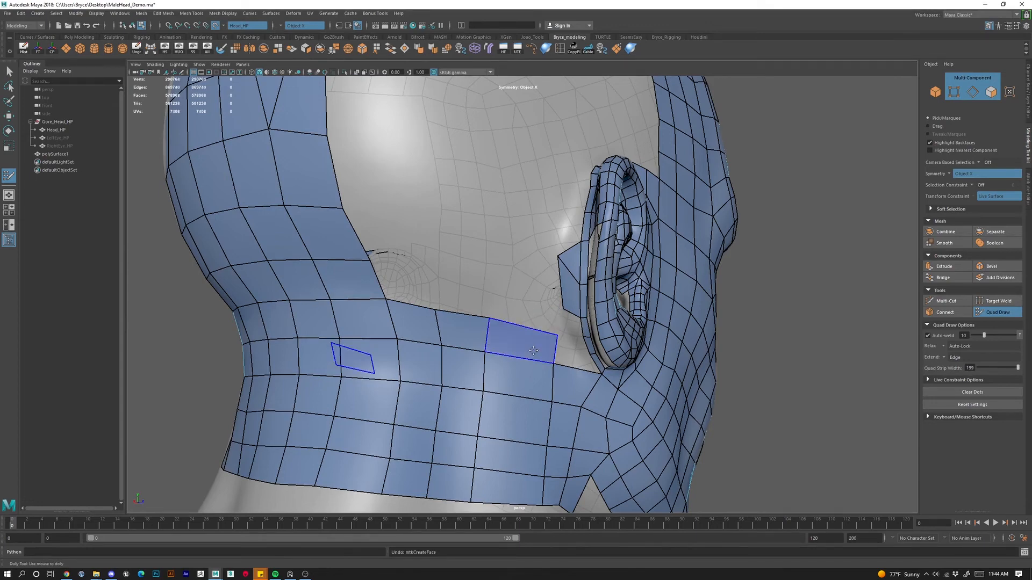
shift+click(529, 350)
ctrl+click(530, 363)
Fill the quad joining the neck band's new upper row to the base of the earlobe and adjust its corner vertex.
alt+right_drag(530, 365, 578, 360)
alt+drag(578, 360, 536, 291)
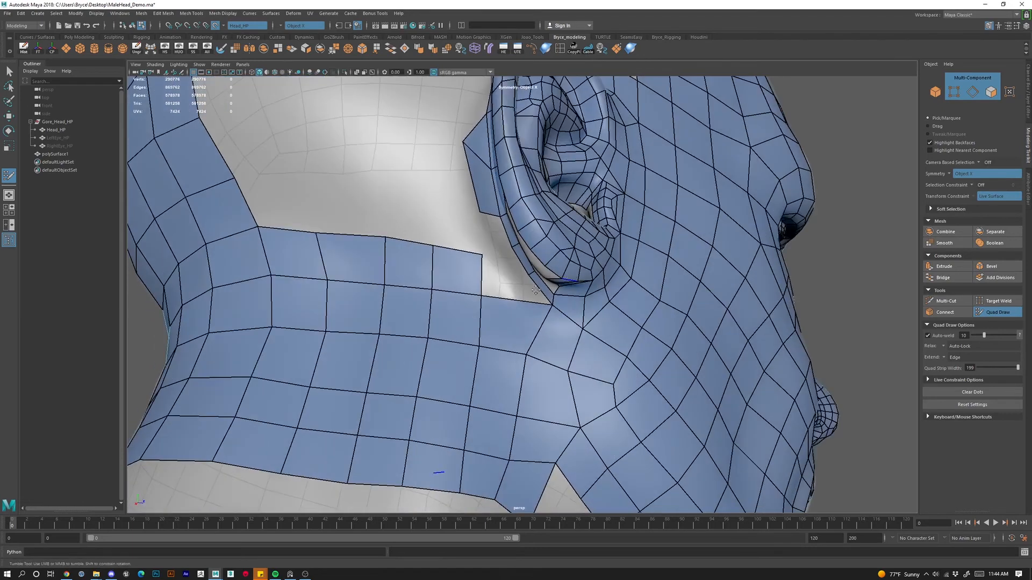
click(504, 280)
shift+click(506, 278)
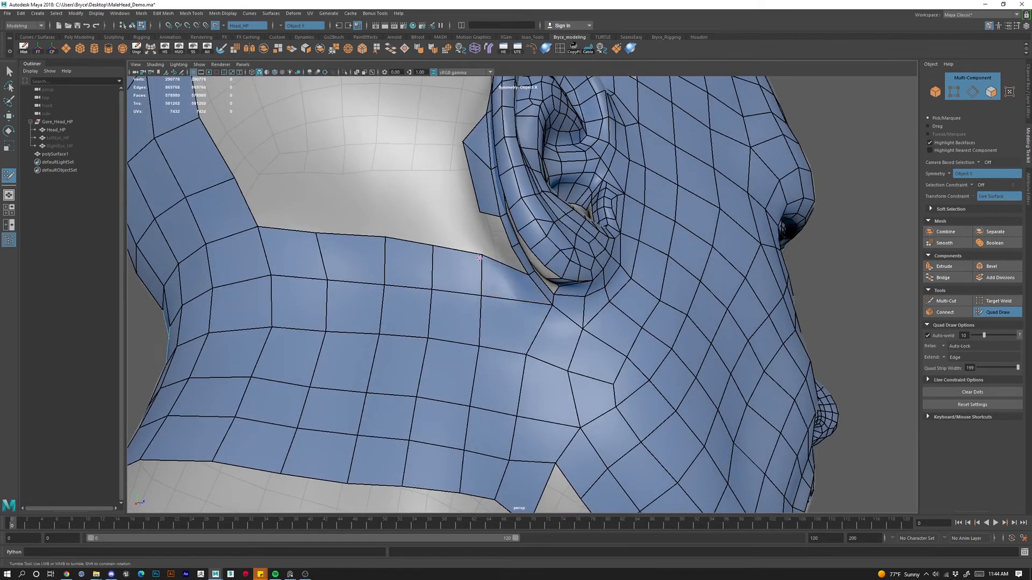
drag(481, 258, 484, 261)
Add one more quad below the two behind the ear, continuing the ear's rear border toward the neck band.
click(493, 246)
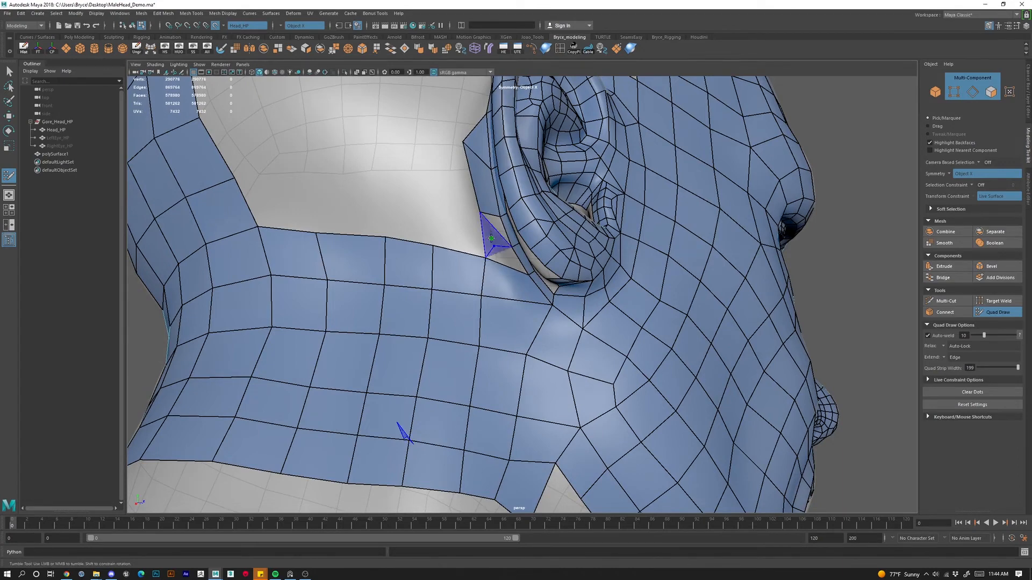
shift+click(495, 239)
key(ctrl+z)
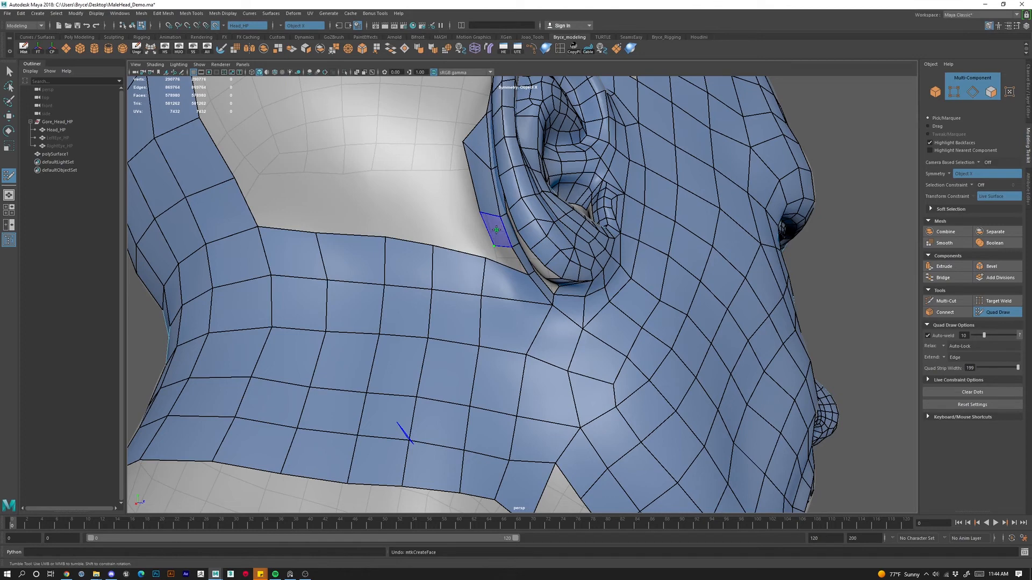
shift+click(496, 230)
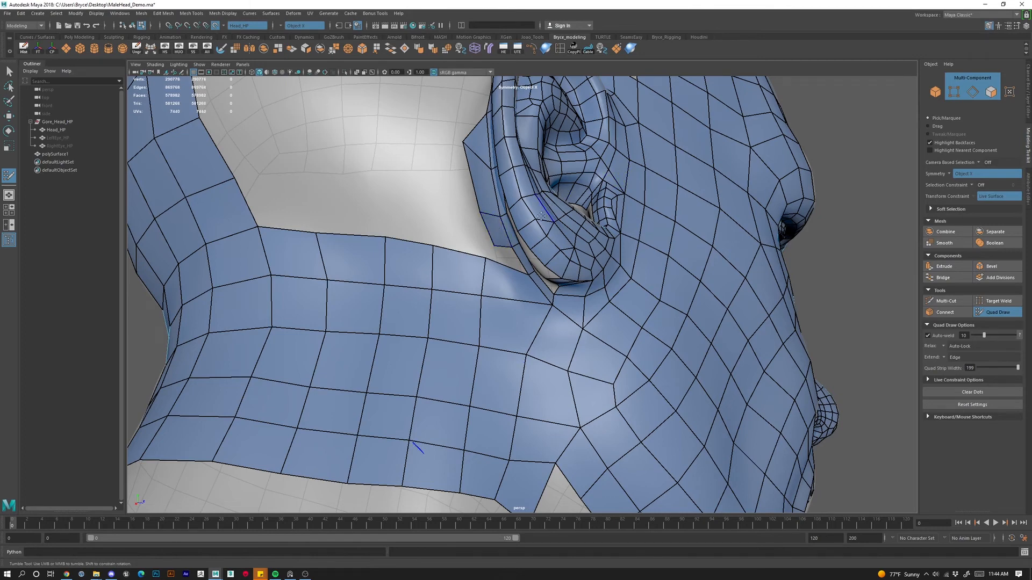
mouse_move(493, 246)
mouse_down()
mouse_move(488, 257)
mouse_move(484, 228)
mouse_move(480, 236)
mouse_move(532, 301)
mouse_move(557, 370)
mouse_up()
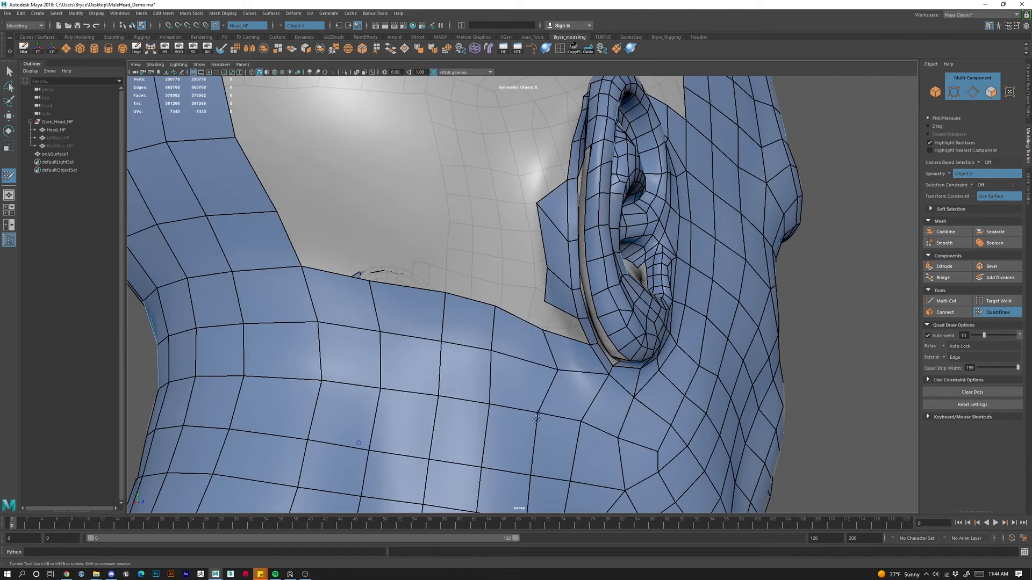
Delete the upper rows of the neck band's side between the back strip and the jaw.
mouse_move(538, 412)
mouse_down()
mouse_move(593, 426)
mouse_move(478, 385)
mouse_up()
scroll(602, 367, down, 5)
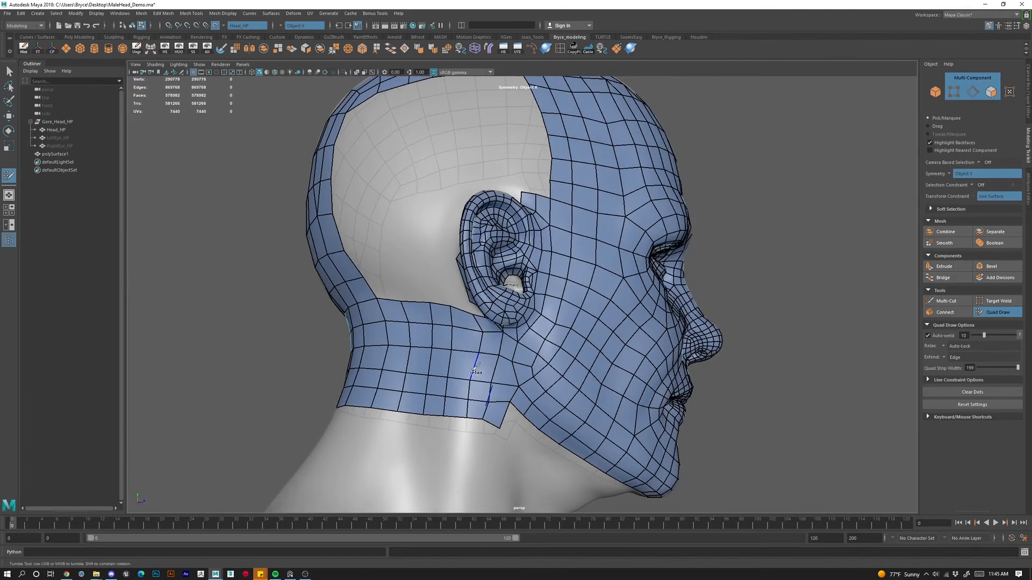
scroll(514, 430, up, 3)
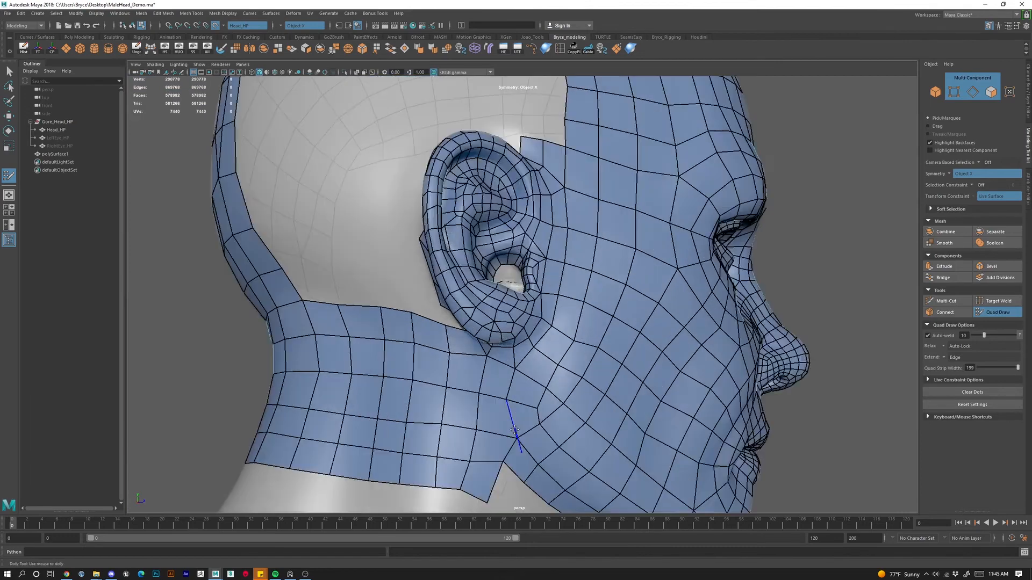
alt+drag(514, 430, 569, 428)
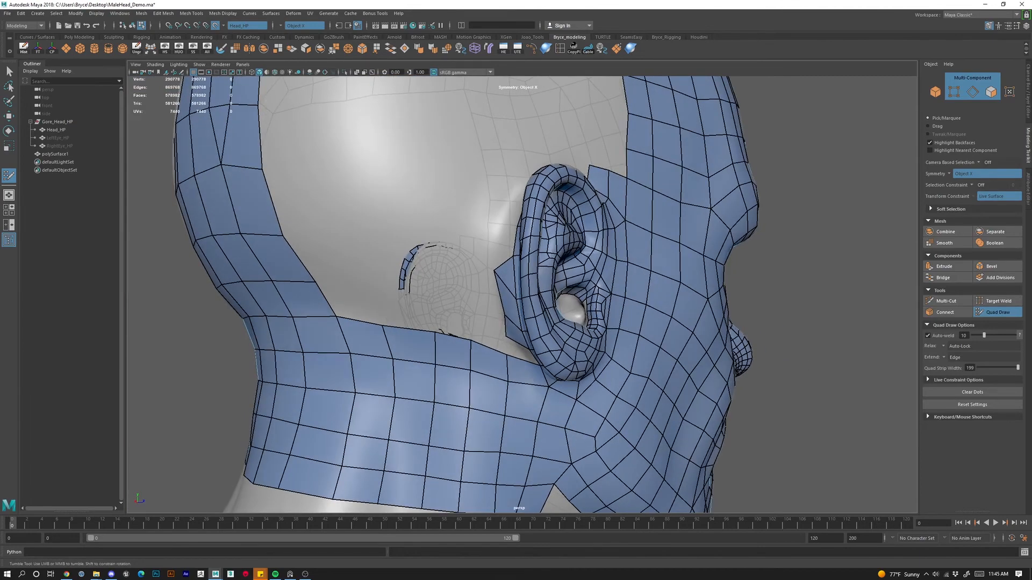
scroll(591, 397, down, 3)
alt+drag(623, 384, 496, 292)
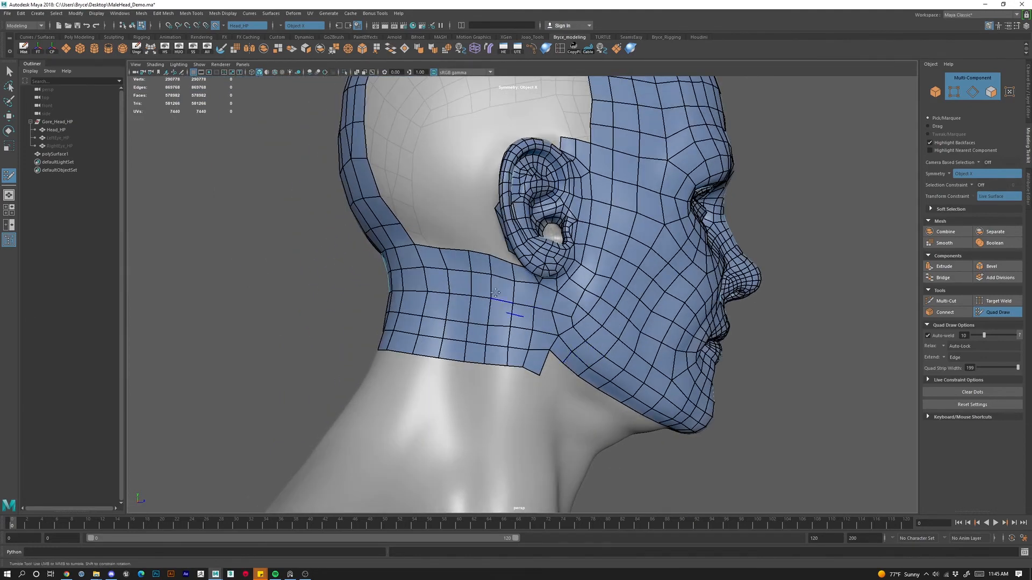
ctrl+shift+click(544, 341)
shift+click(543, 342)
mouse_move(543, 341)
ctrl+shift+mouse_down()
mouse_move(517, 290)
mouse_move(445, 250)
mouse_move(430, 280)
mouse_move(526, 316)
ctrl+shift+mouse_up()
mouse_move(543, 304)
ctrl+shift+mouse_down()
mouse_move(491, 295)
mouse_move(483, 279)
mouse_move(550, 371)
ctrl+shift+mouse_up()
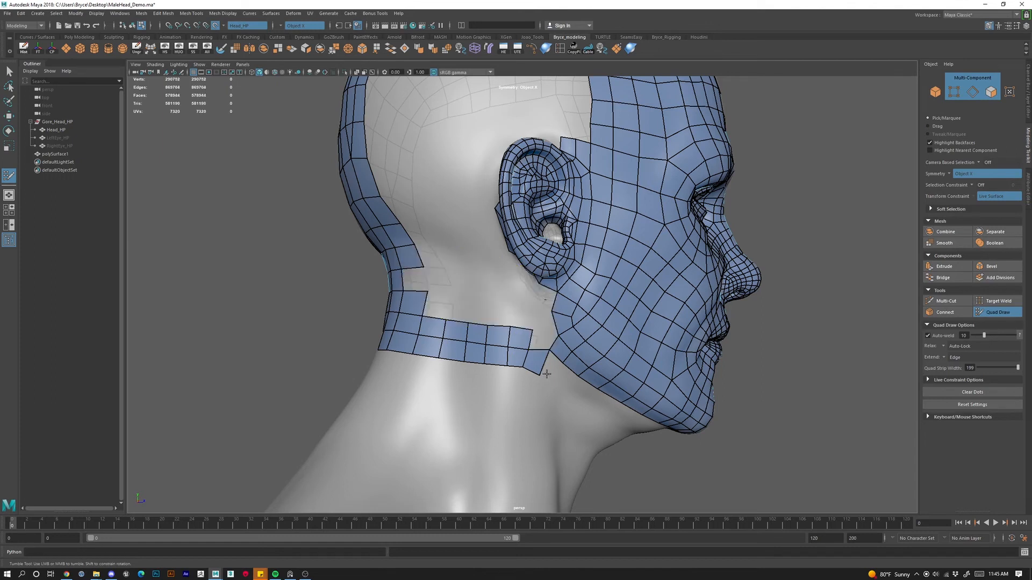
Draw a strip of three quads from the back strip's lower corner, sloping below the ear toward the jaw.
click(532, 324)
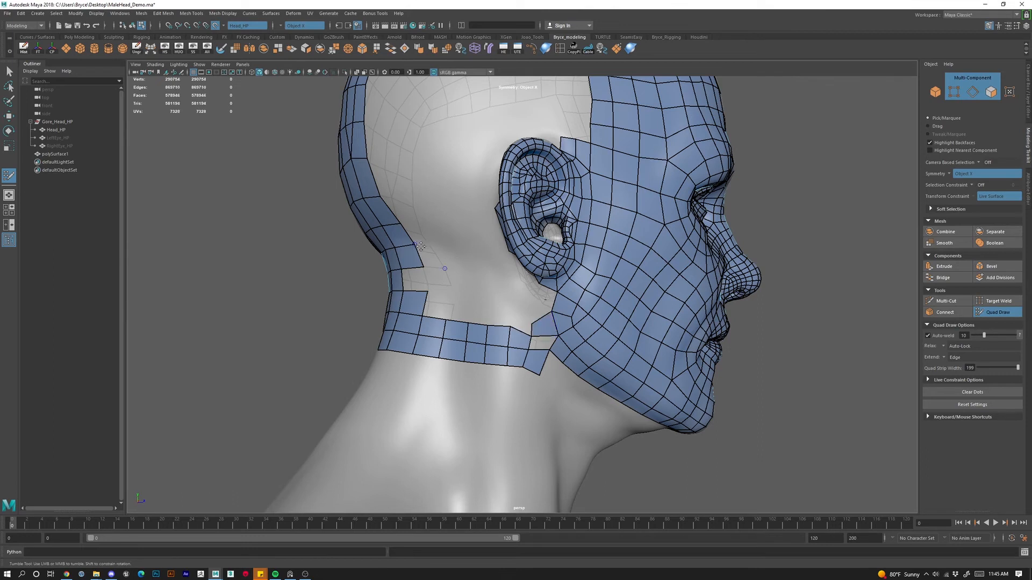
key(ctrl+z)
click(439, 267)
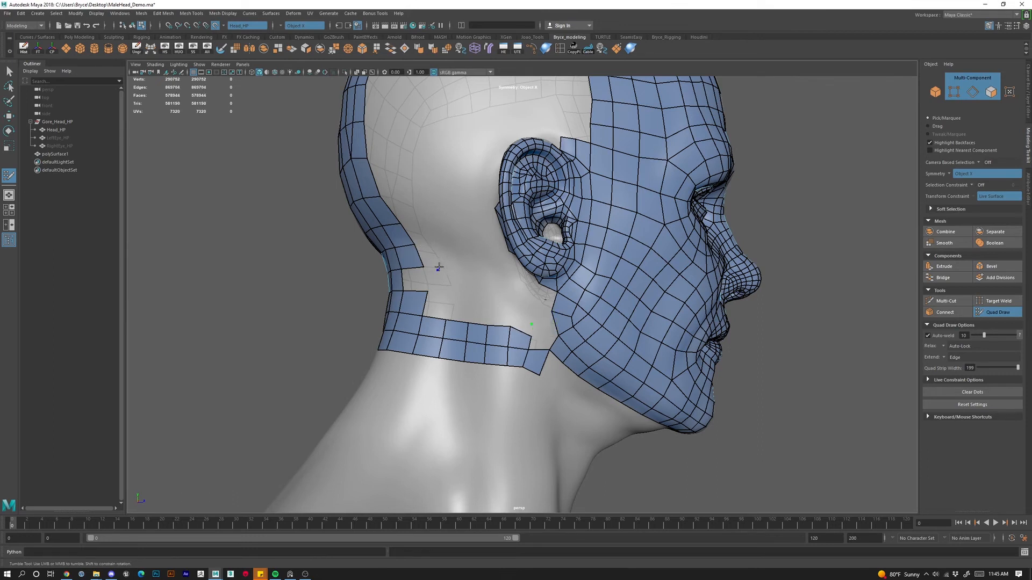
click(442, 252)
shift+click(442, 259)
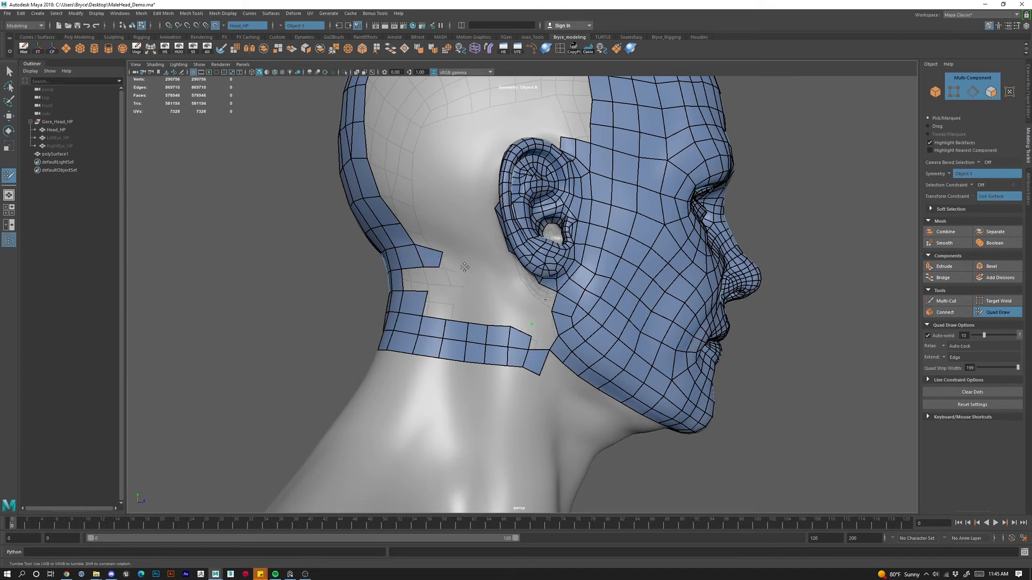
click(496, 274)
shift+click(512, 294)
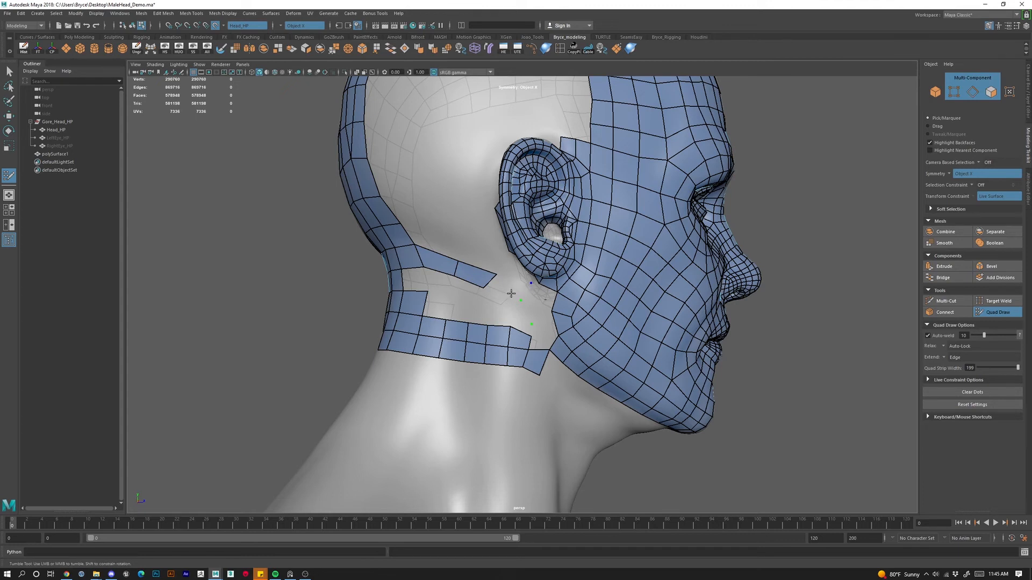
shift+click(524, 295)
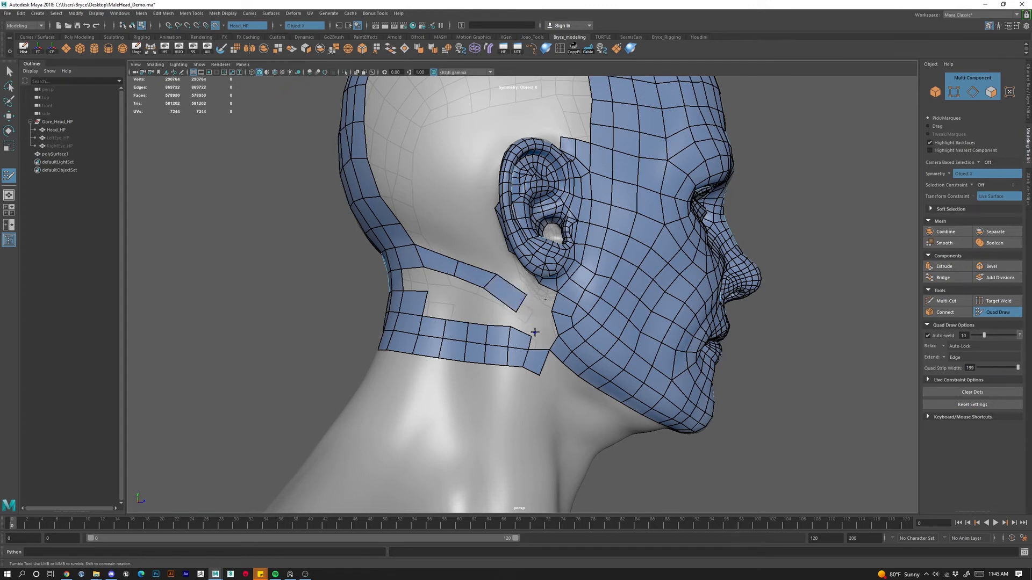
Delete the neck band's front end faces and fill the quad joining the new strip below the ear to the jaw.
shift+click(535, 332)
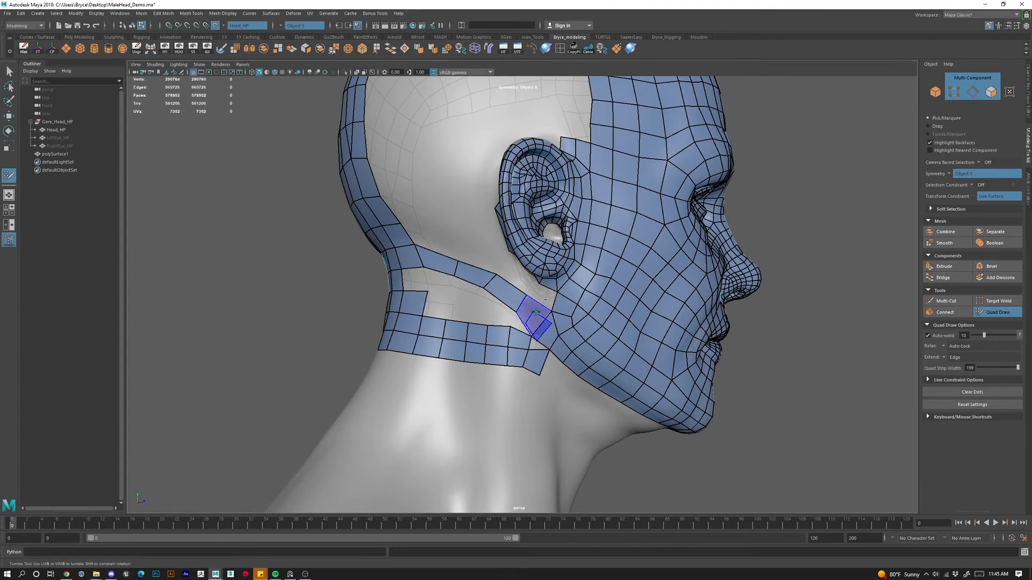
shift+click(527, 317)
mouse_move(525, 344)
ctrl+shift+mouse_down()
mouse_move(522, 360)
mouse_move(536, 366)
ctrl+shift+mouse_up()
ctrl+shift+click(527, 312)
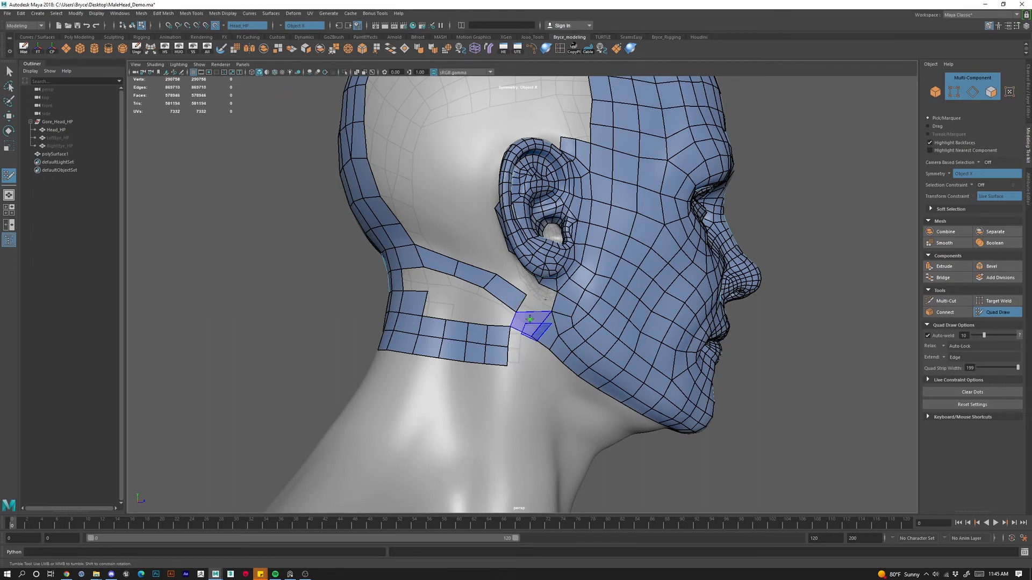
shift+click(532, 324)
key(ctrl+z)
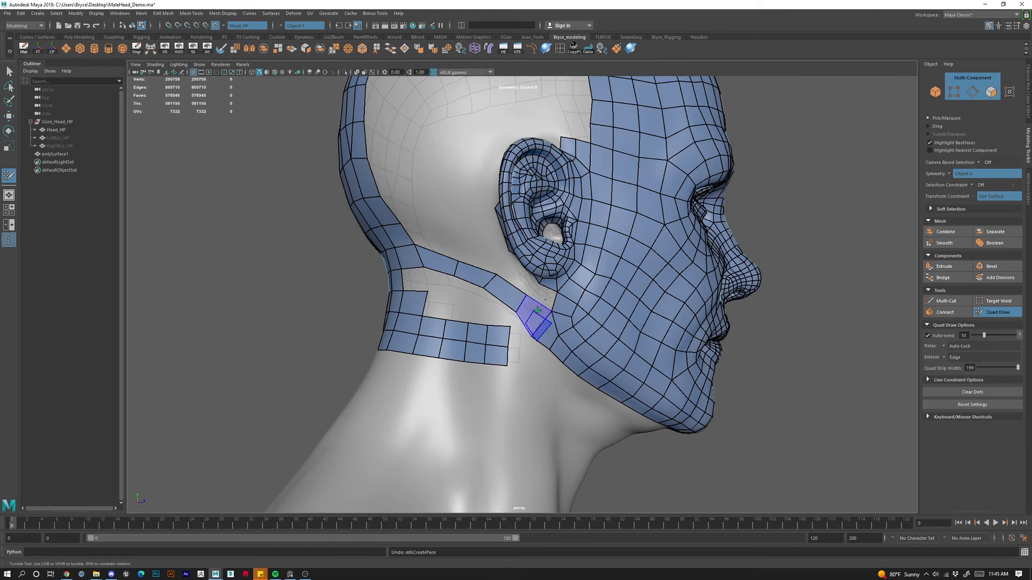
shift+click(515, 314)
Even out the new strip below the ear and delete all remaining neck band faces under it.
drag(527, 294, 414, 264)
scroll(424, 276, down, 5)
alt+drag(451, 344, 535, 376)
scroll(484, 322, up, 4)
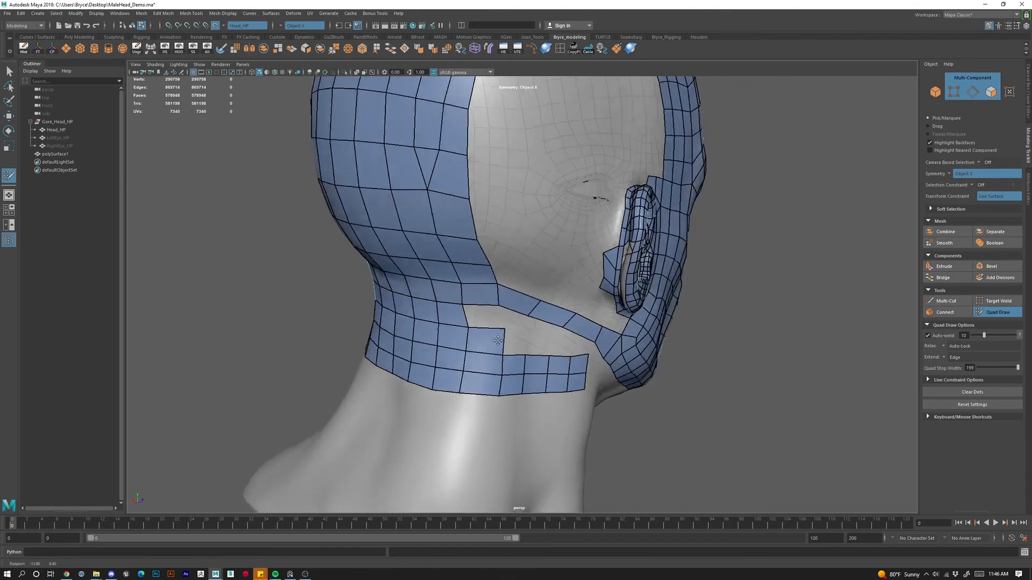
mouse_move(381, 303)
ctrl+shift+mouse_down()
mouse_move(386, 338)
mouse_move(380, 332)
mouse_move(493, 341)
mouse_move(435, 368)
mouse_move(397, 371)
mouse_move(580, 371)
mouse_move(516, 371)
ctrl+shift+mouse_up()
ctrl+shift+drag(570, 402, 513, 380)
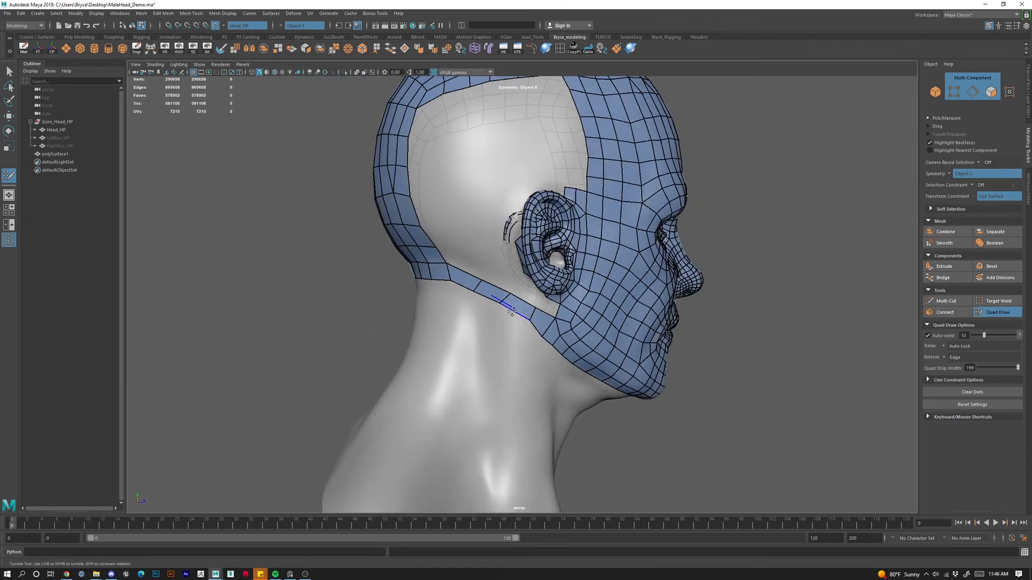
Extend the open lower border of the head, from the back strip along the jaw, down onto the neck as a new row.
drag(509, 324, 499, 344)
scroll(583, 375, down, 3)
alt+drag(593, 379, 588, 325)
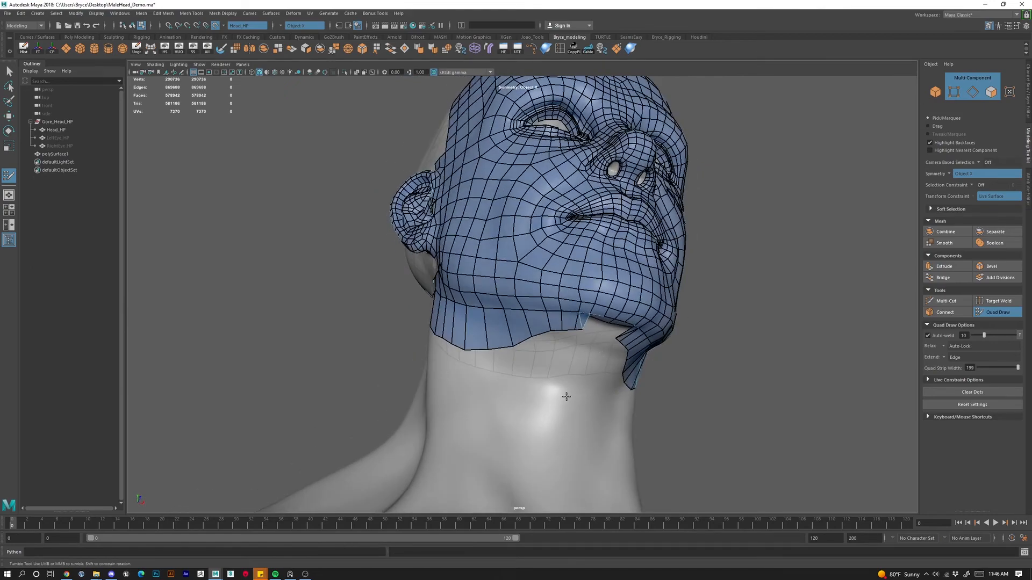
Undo the extra row along the lower border and add quads side by side beneath the jaw angle.
key(ctrl+z)
alt+drag(585, 399, 521, 330)
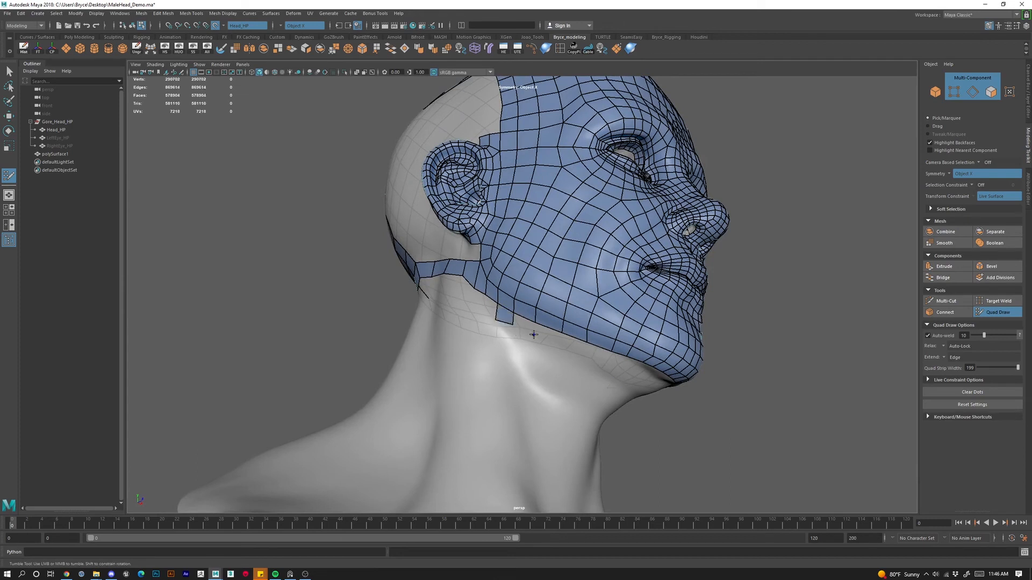
shift+click(534, 335)
click(477, 311)
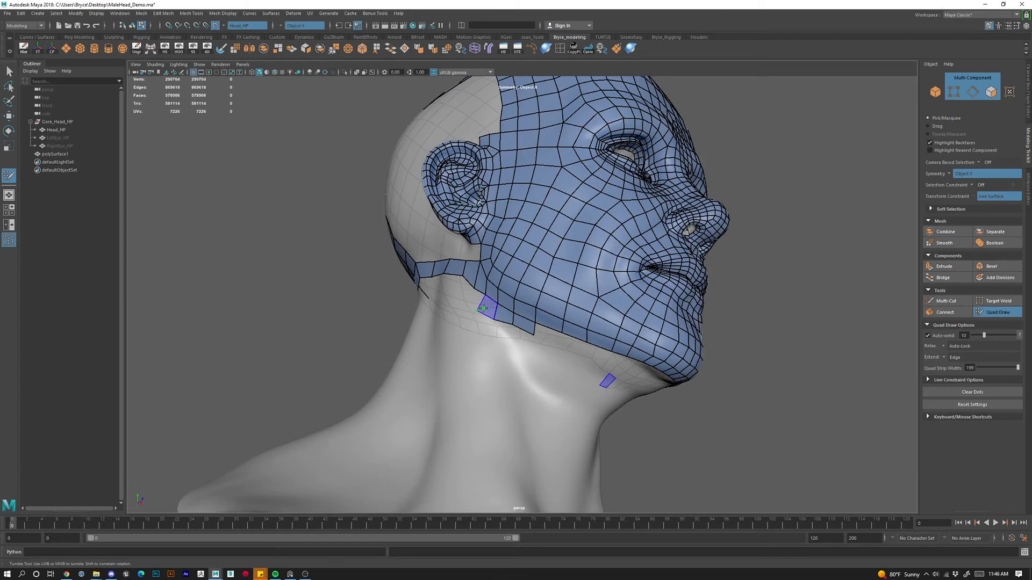
shift+click(479, 335)
alt+drag(483, 336, 502, 346)
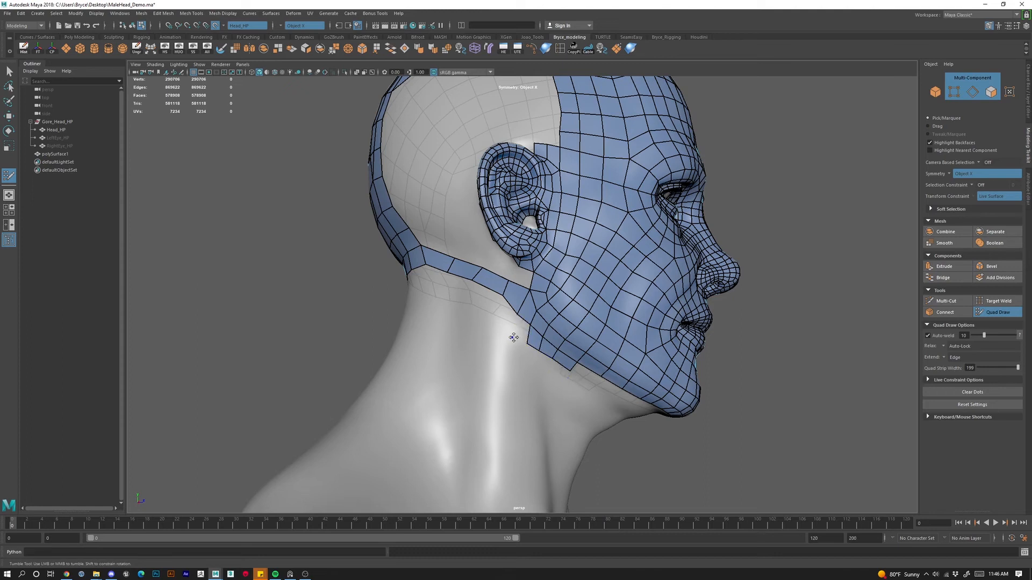
Continue the row below the jaw angle backward with two more quads beneath the ear strip.
click(497, 330)
shift+click(505, 323)
shift+click(505, 317)
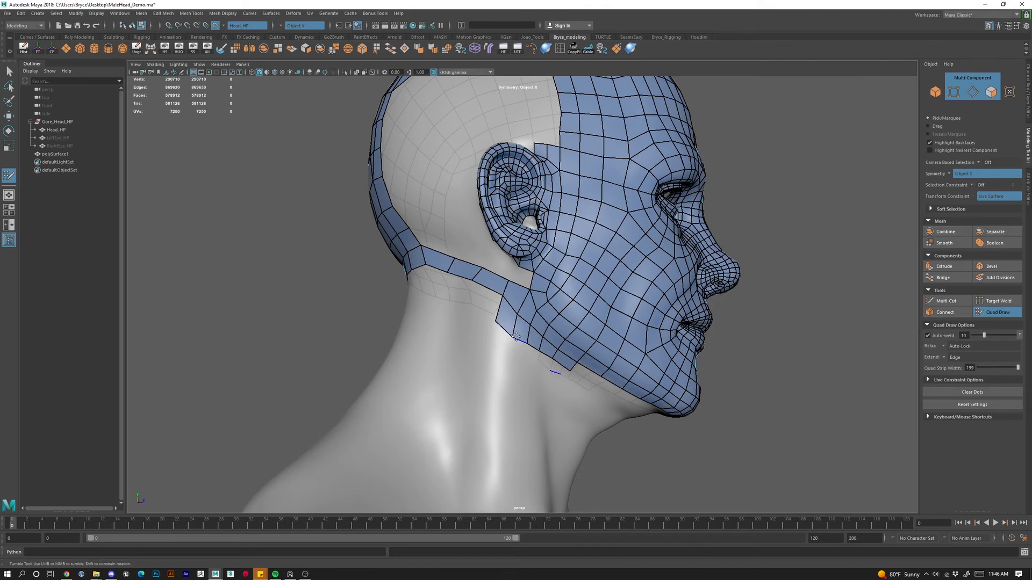
click(477, 315)
shift+click(485, 306)
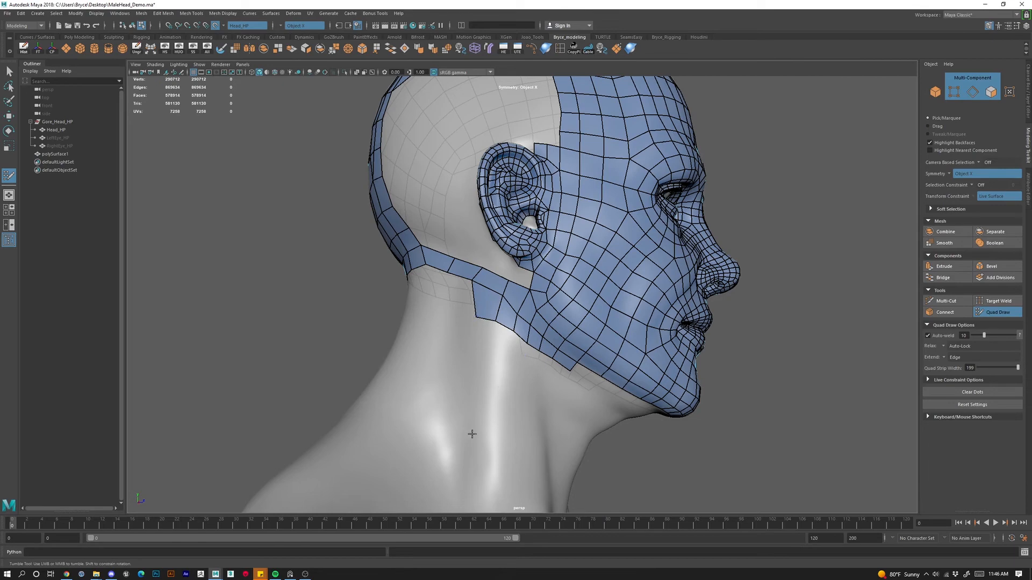
Extend the back strip's lower border down onto the neck and join it to the row below the ear.
alt+drag(502, 376, 482, 384)
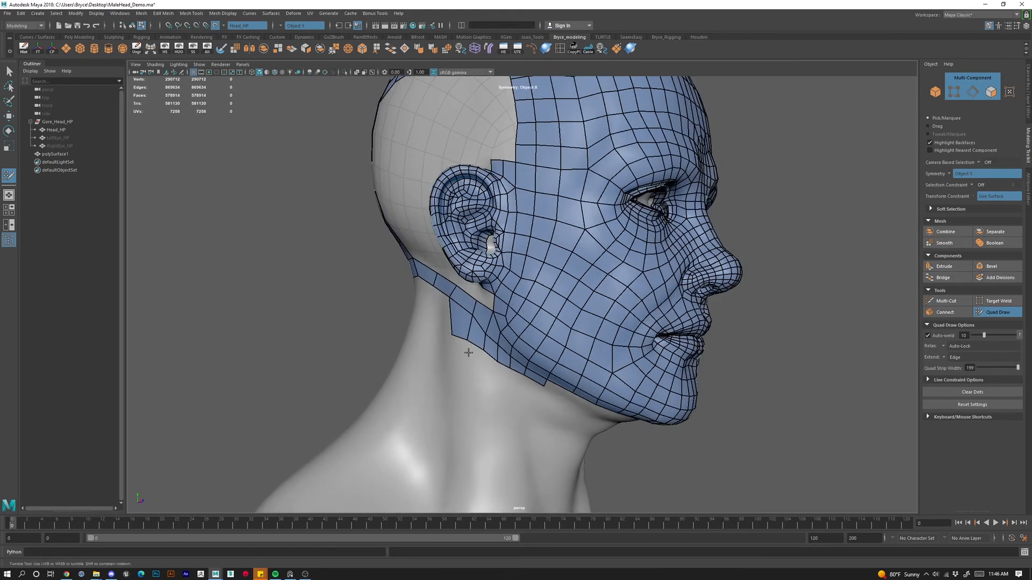
alt+drag(471, 347, 523, 279)
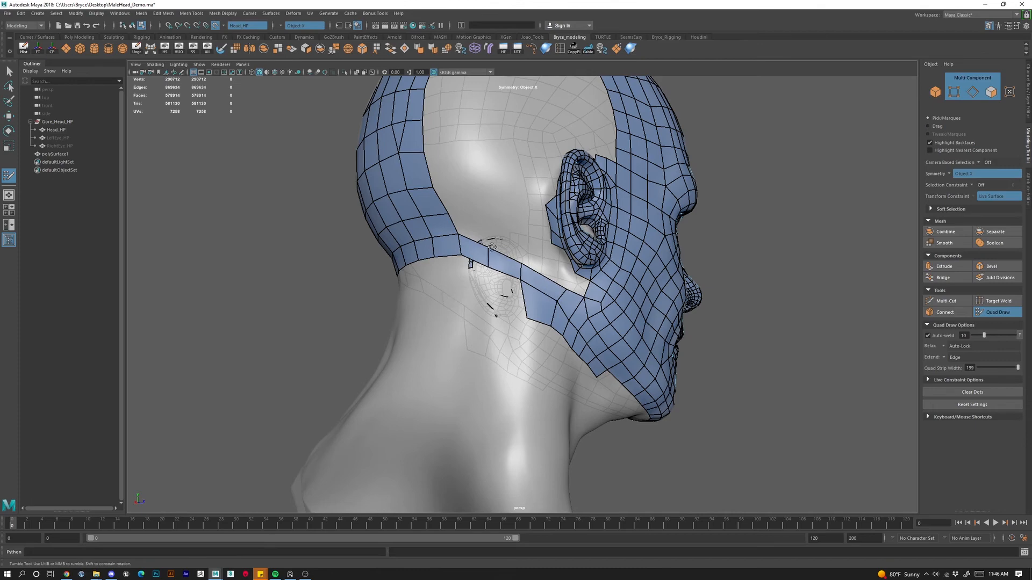
alt+drag(501, 254, 532, 424)
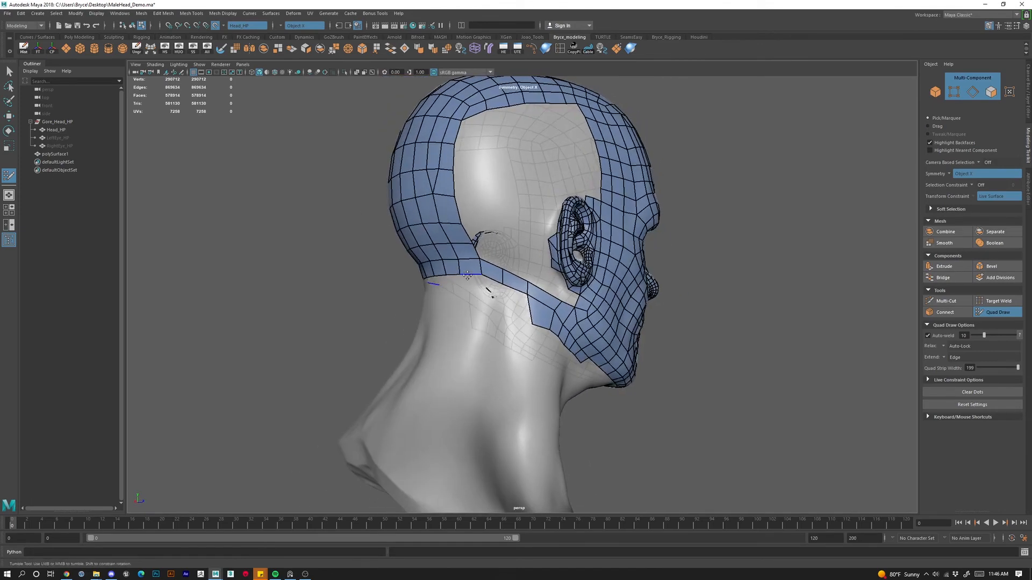
mouse_move(468, 275)
middle_down()
mouse_move(470, 308)
mouse_move(461, 299)
middle_up()
drag(533, 325, 525, 316)
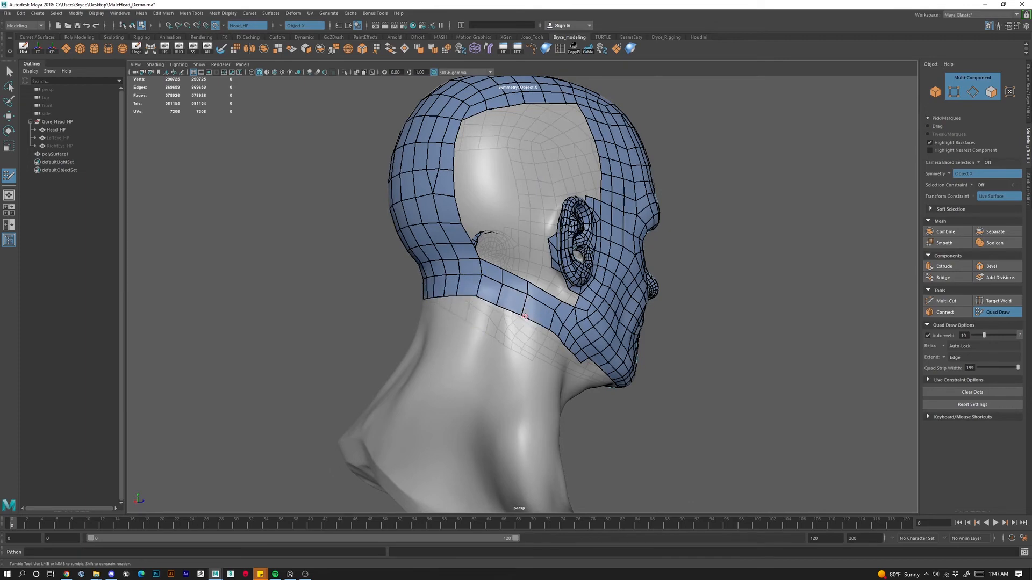
Extend the front jaw border into a row under the chin, then delete its middle faces and refill them with clean quads.
mouse_move(536, 390)
alt+mouse_down()
mouse_move(482, 383)
mouse_move(548, 387)
mouse_move(539, 356)
mouse_move(548, 306)
alt+mouse_up()
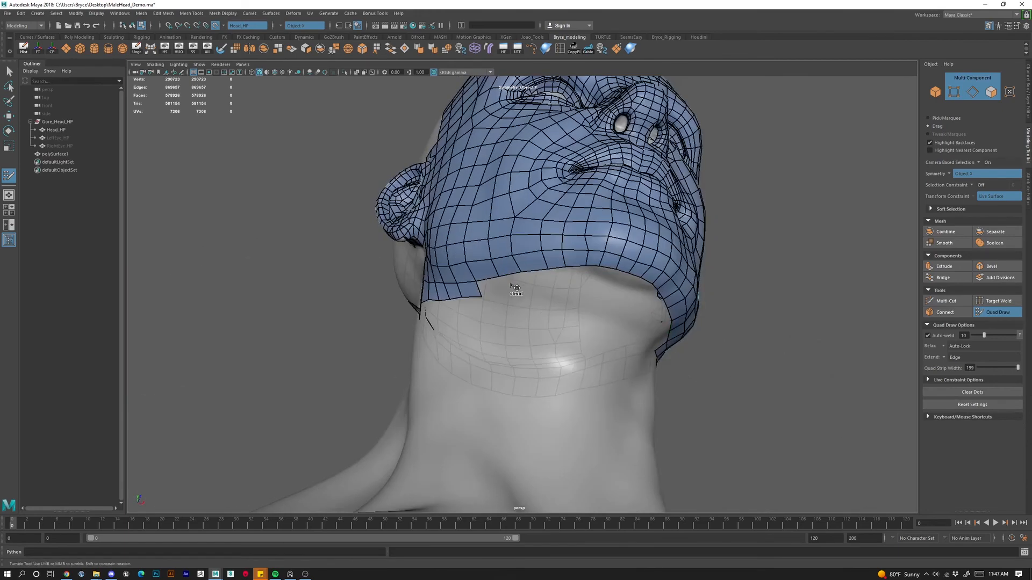
middle_drag(513, 282, 514, 293)
alt+drag(644, 291, 634, 244)
alt+middle_drag(634, 244, 542, 377)
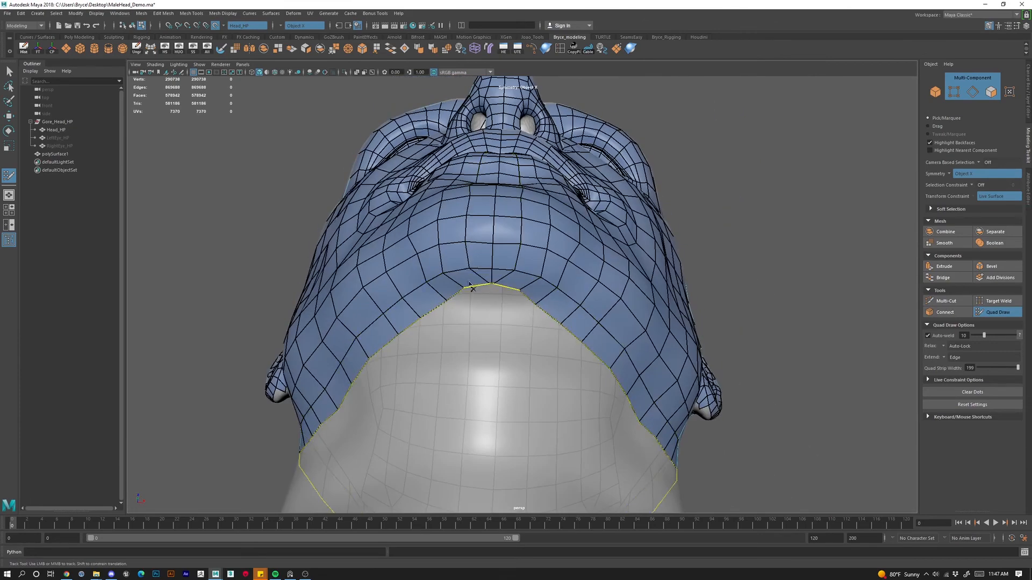
mouse_move(469, 285)
ctrl+shift+mouse_down()
mouse_move(490, 278)
mouse_move(394, 336)
mouse_move(342, 282)
ctrl+shift+mouse_up()
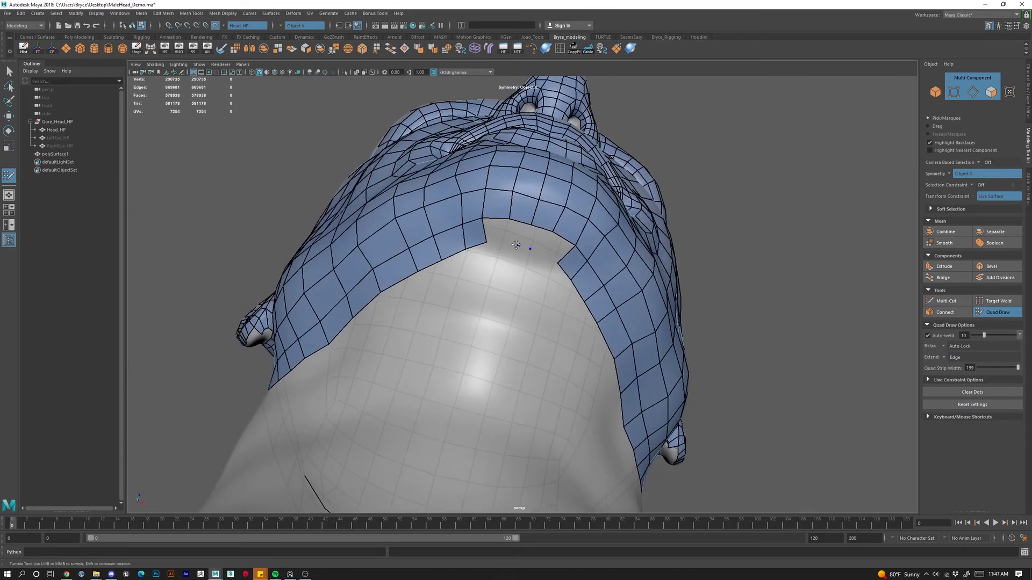
shift+click(504, 232)
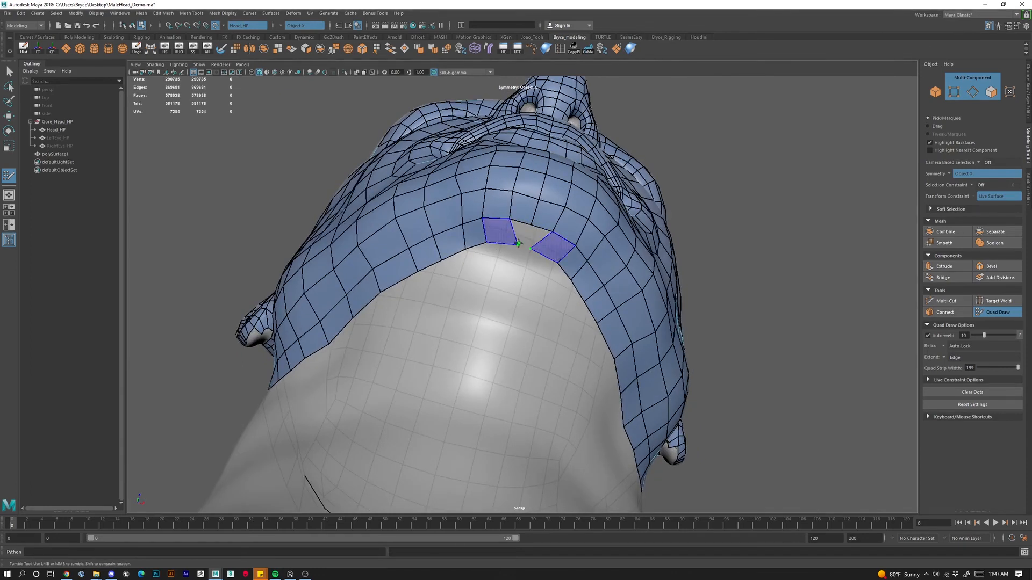
shift+click(506, 234)
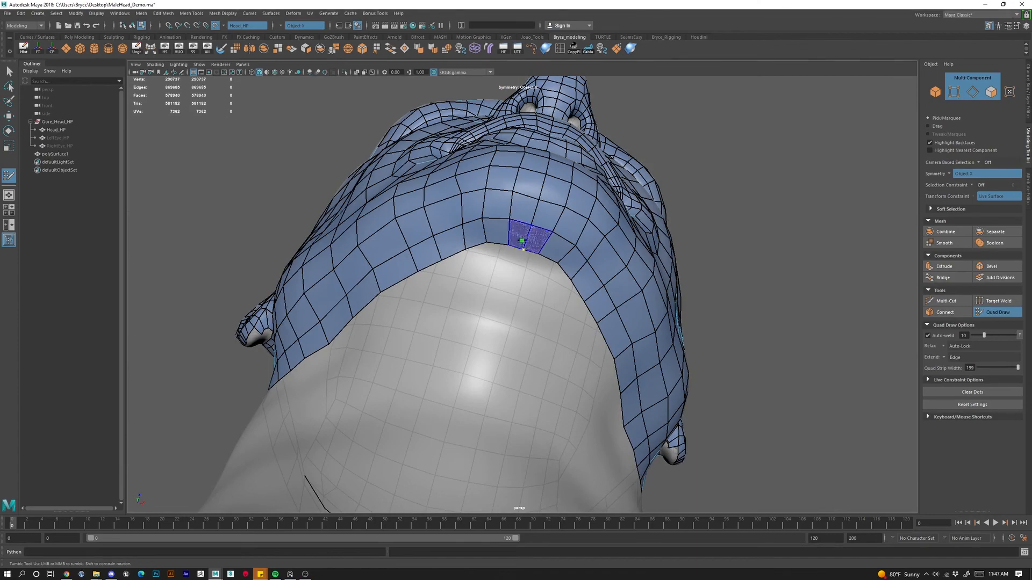
shift+click(524, 250)
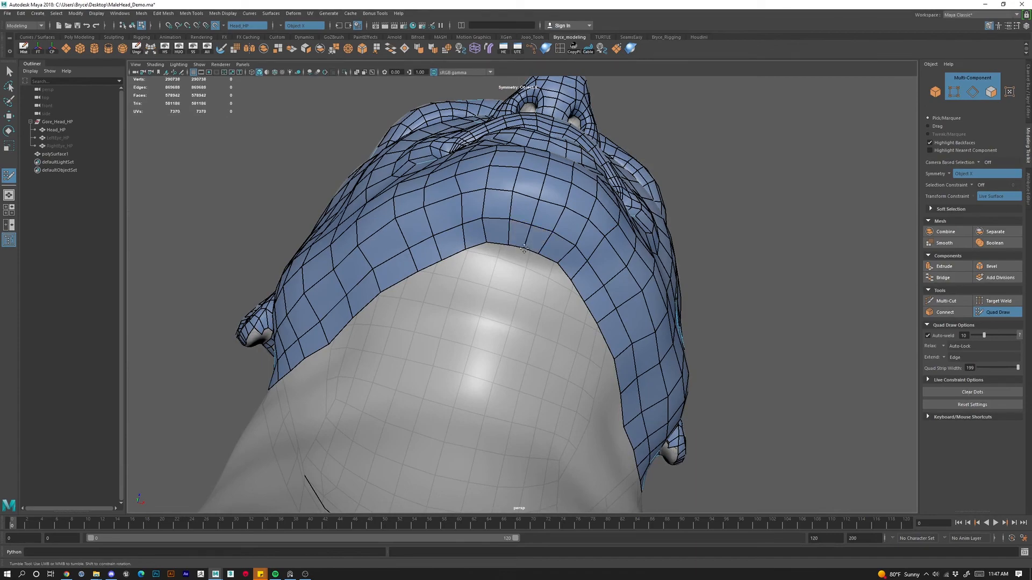
Draw two adjoining quads hanging from the jaw border down onto the side of the neck.
alt+drag(535, 271, 474, 339)
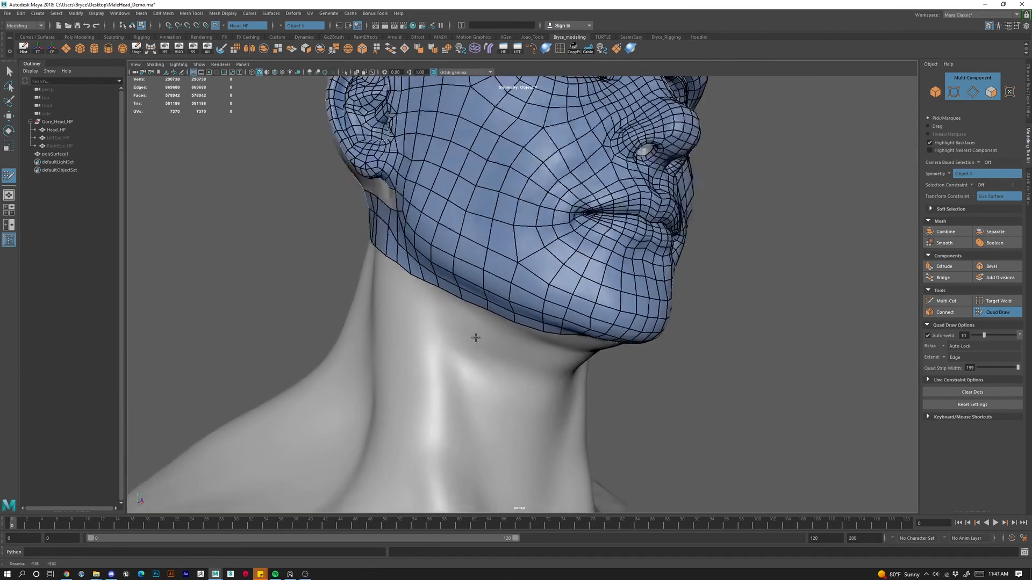
alt+middle_drag(475, 339, 481, 301)
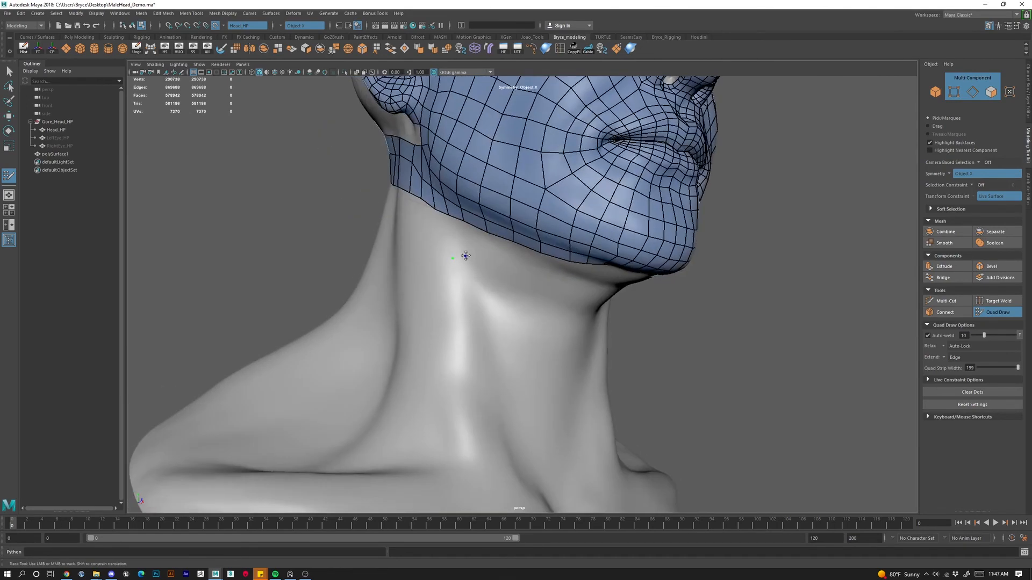
shift+click(479, 261)
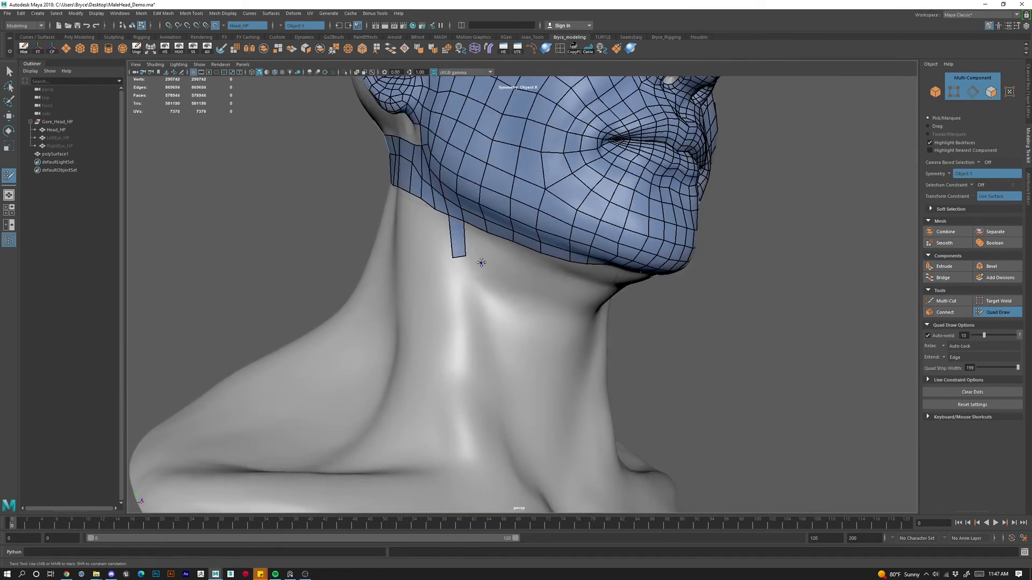
shift+click(466, 263)
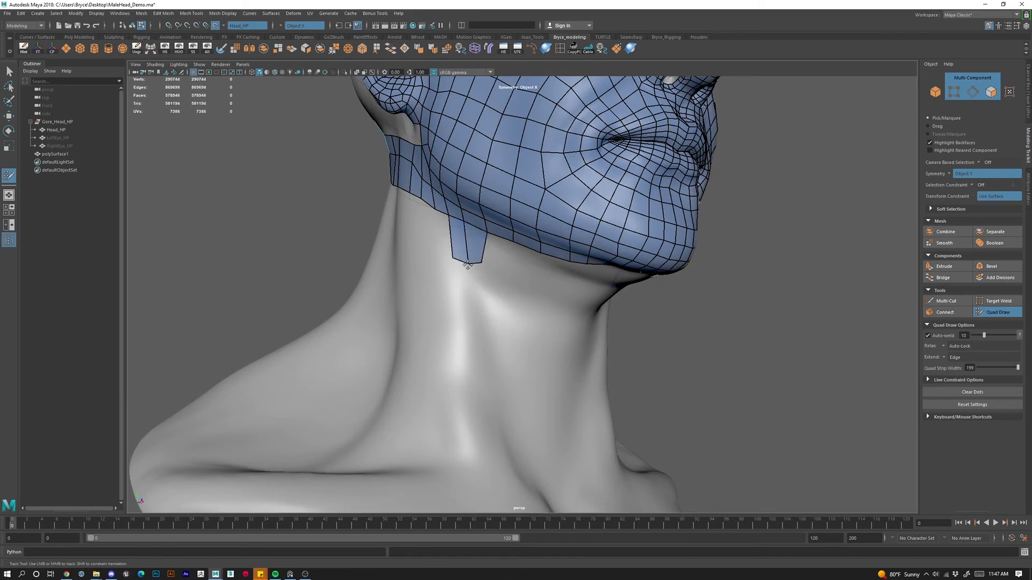
alt+drag(467, 264, 491, 249)
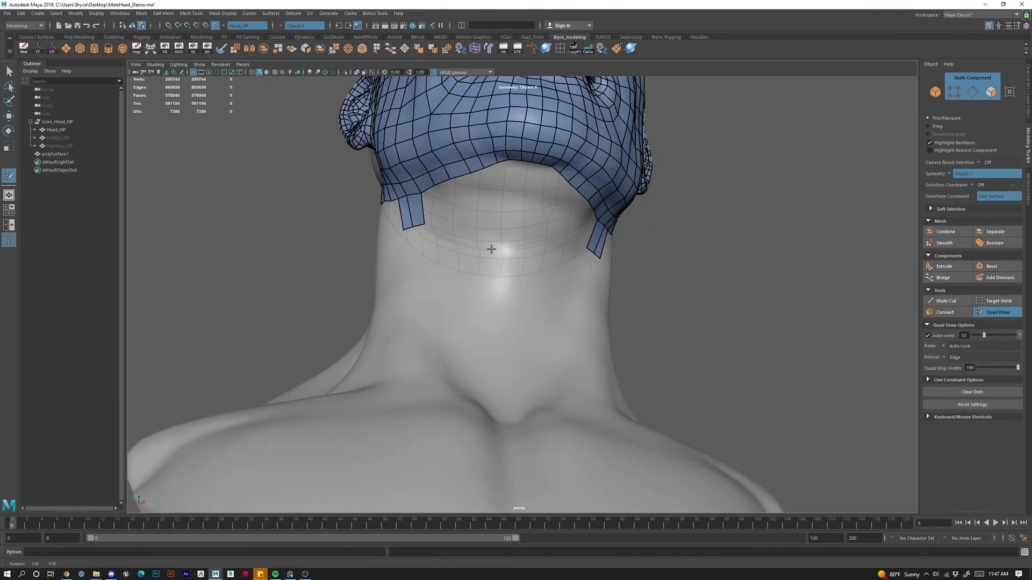
Extend the side neck quads forward as a band across the throat, joining both sides at the centerline.
click(443, 194)
shift+click(438, 228)
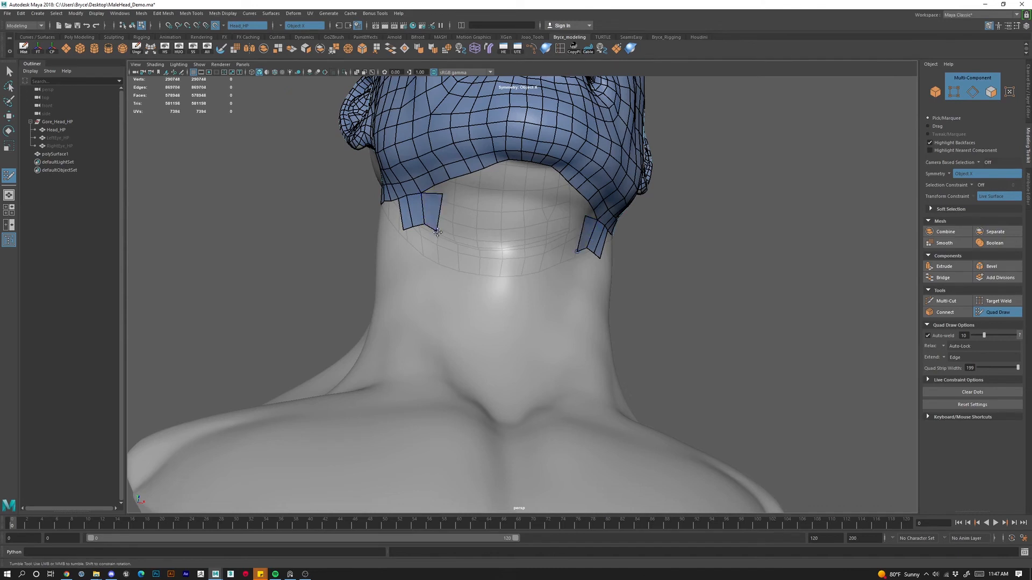
drag(444, 192, 444, 197)
drag(470, 230, 495, 230)
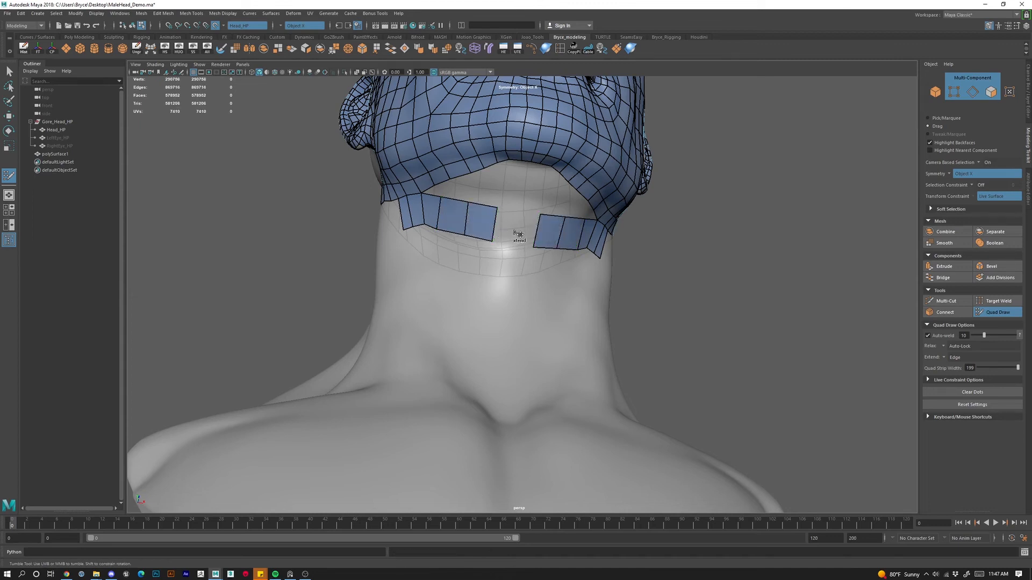
shift+click(517, 230)
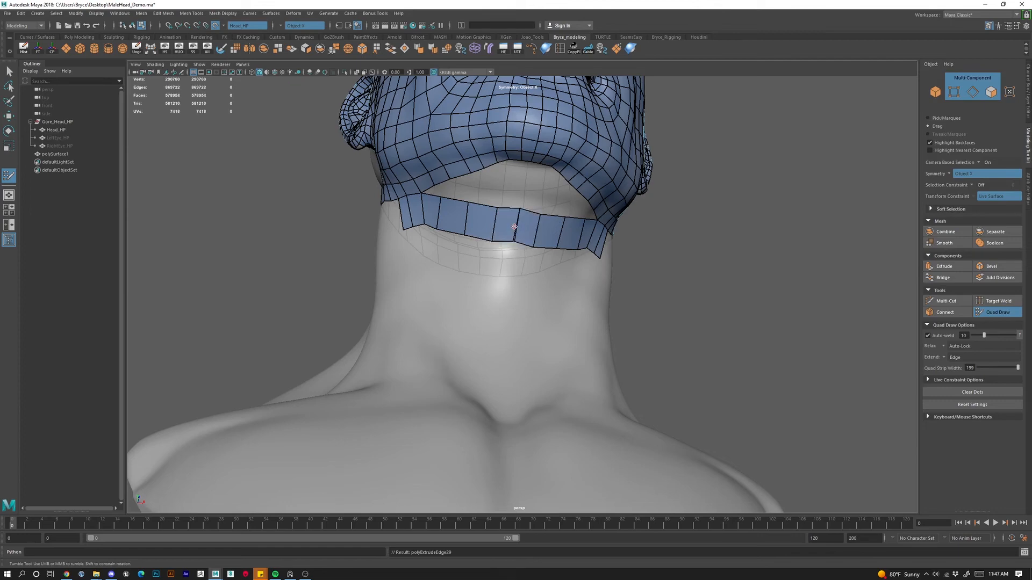
Draw a narrow strip of two quads from the throat band's lower edge down the side of the neck.
alt+drag(485, 278, 509, 285)
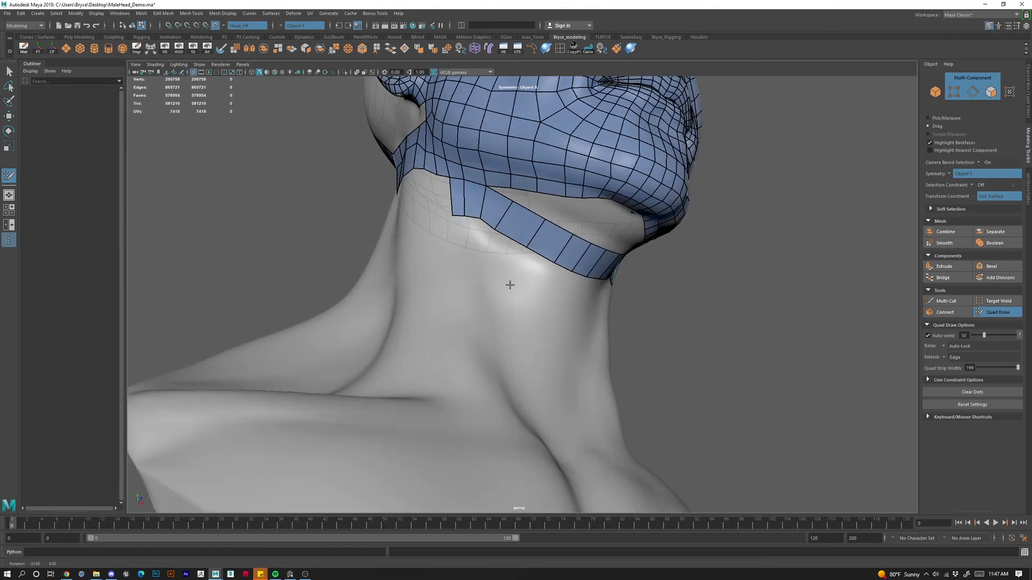
click(494, 273)
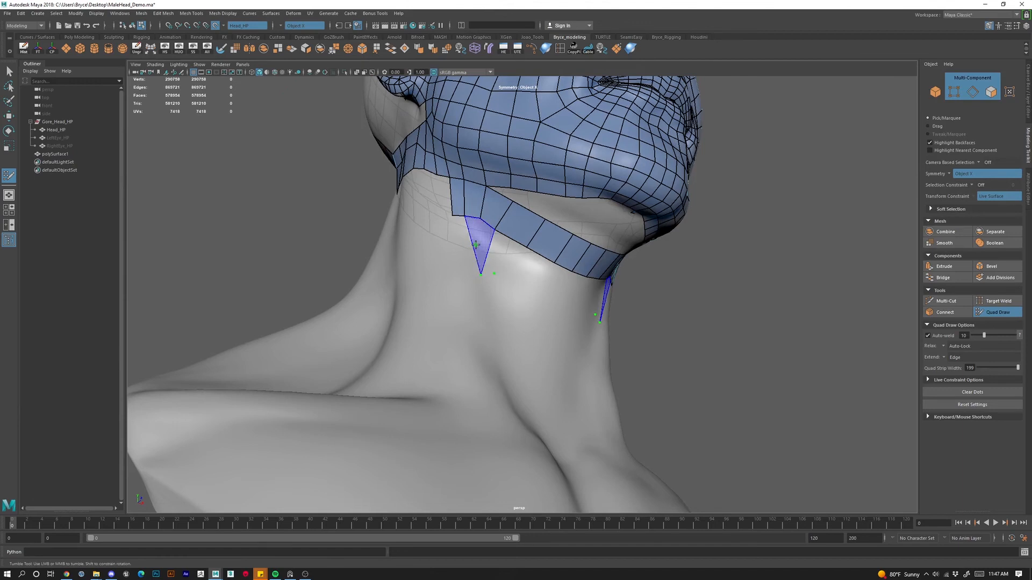
shift+click(485, 257)
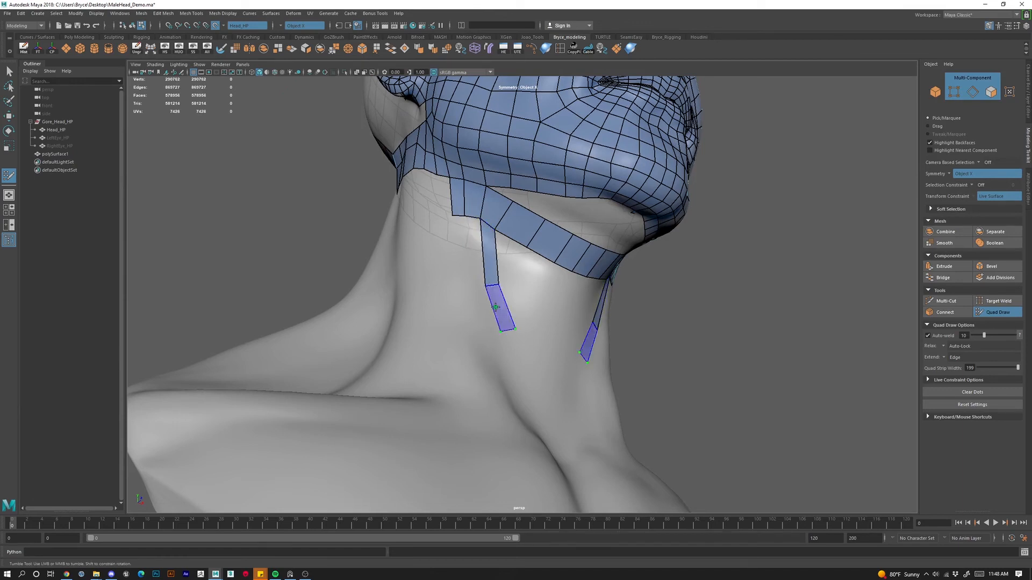
shift+click(511, 336)
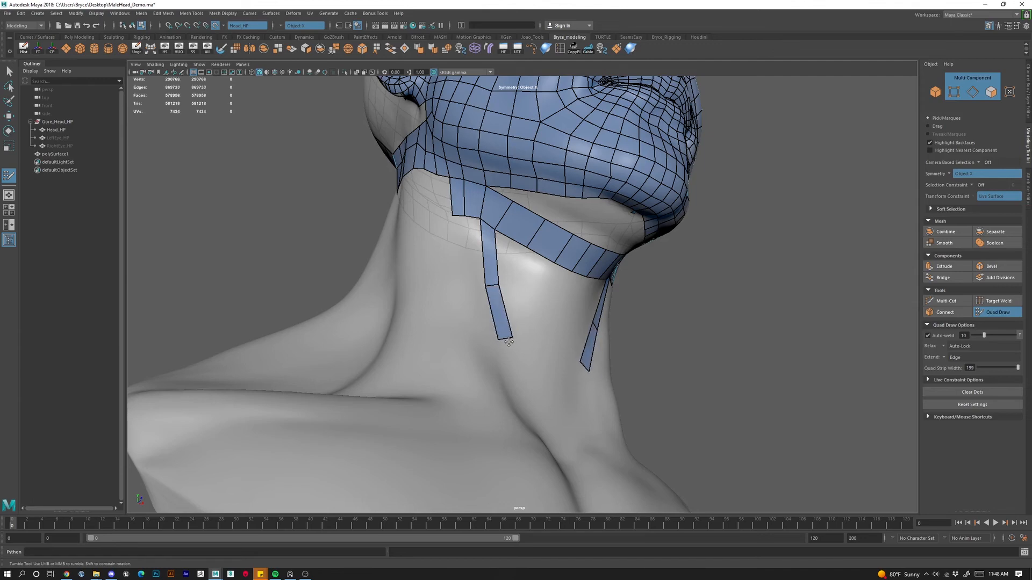
Continue the narrow neck strips with another quad and join them in a V above the collarbone notch.
alt+drag(511, 335, 433, 398)
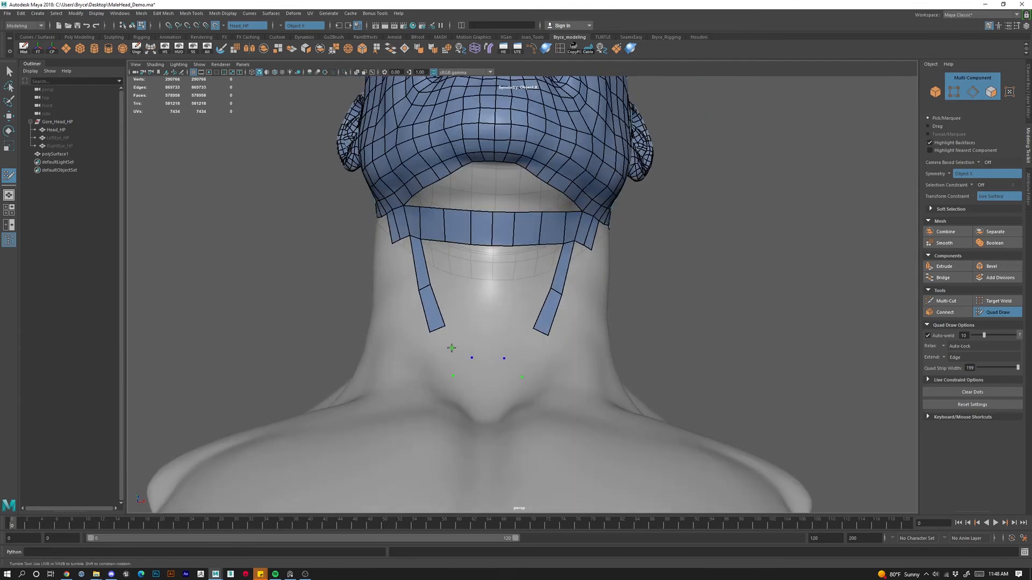
shift+click(452, 379)
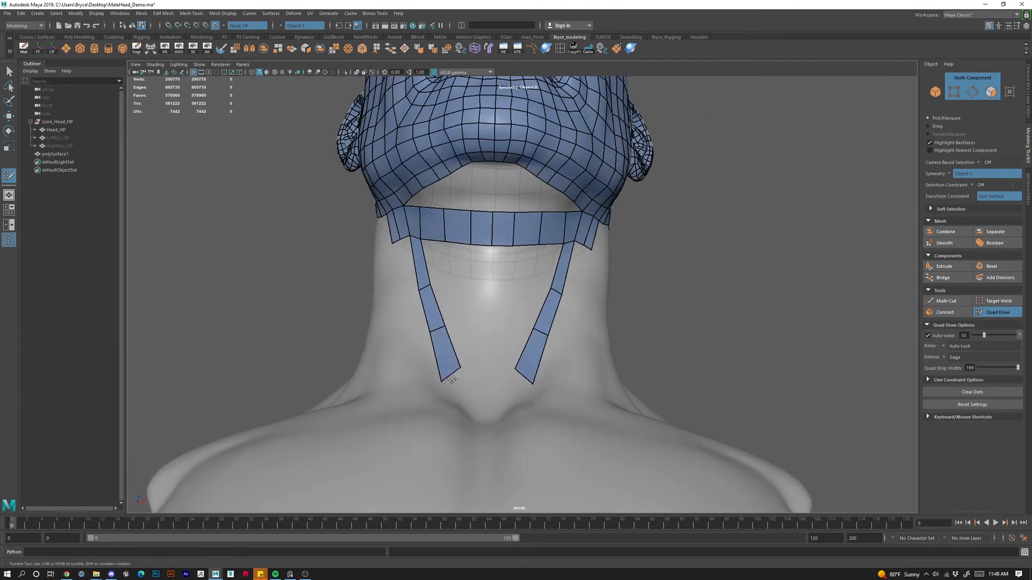
drag(452, 379, 466, 365)
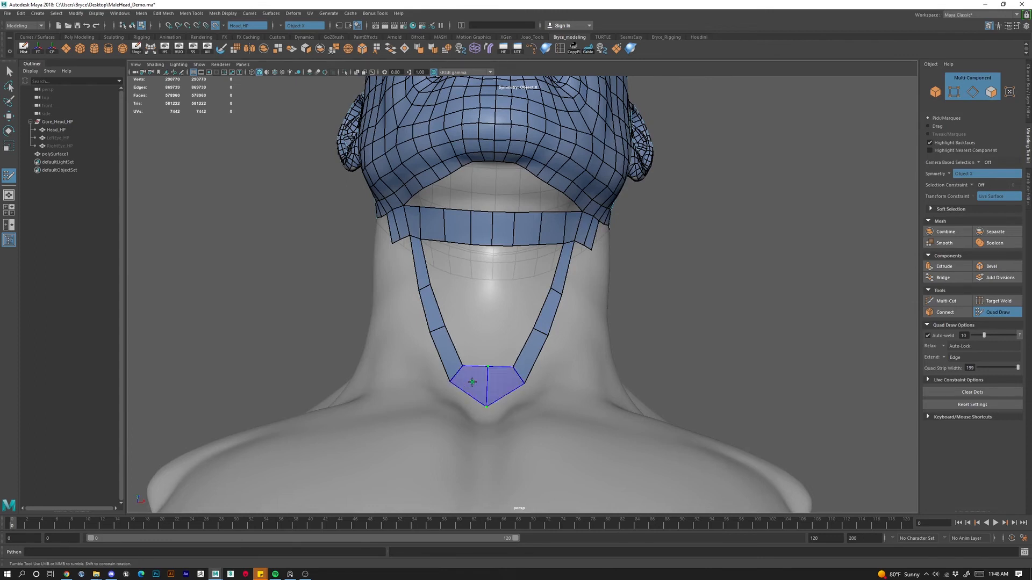
shift+click(488, 366)
drag(488, 366, 486, 380)
Fill a quad in the corner between jaw border and throat band, and relax the band's faces.
alt+drag(477, 274, 377, 228)
click(392, 221)
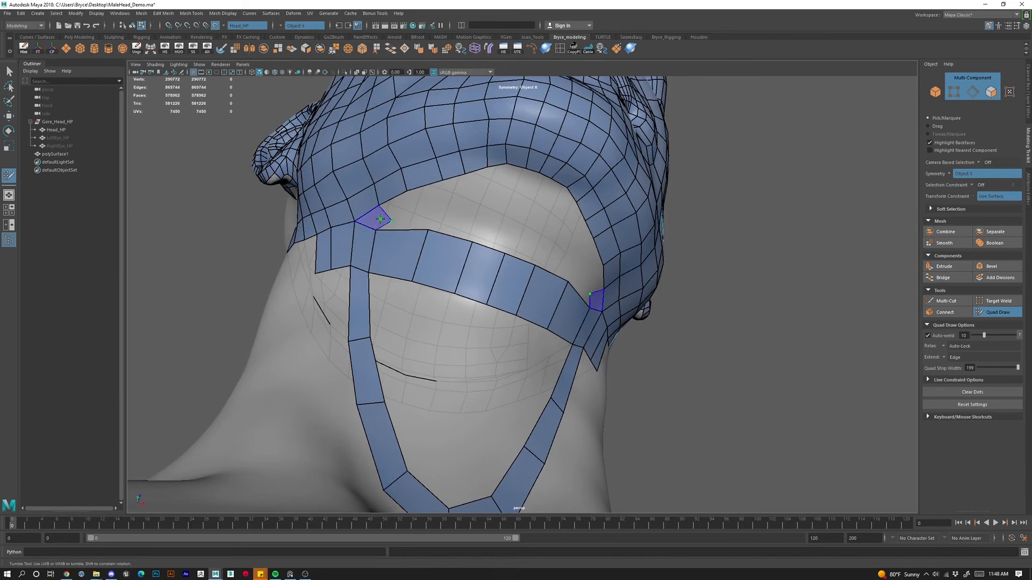
shift+click(383, 220)
shift+drag(408, 239, 498, 270)
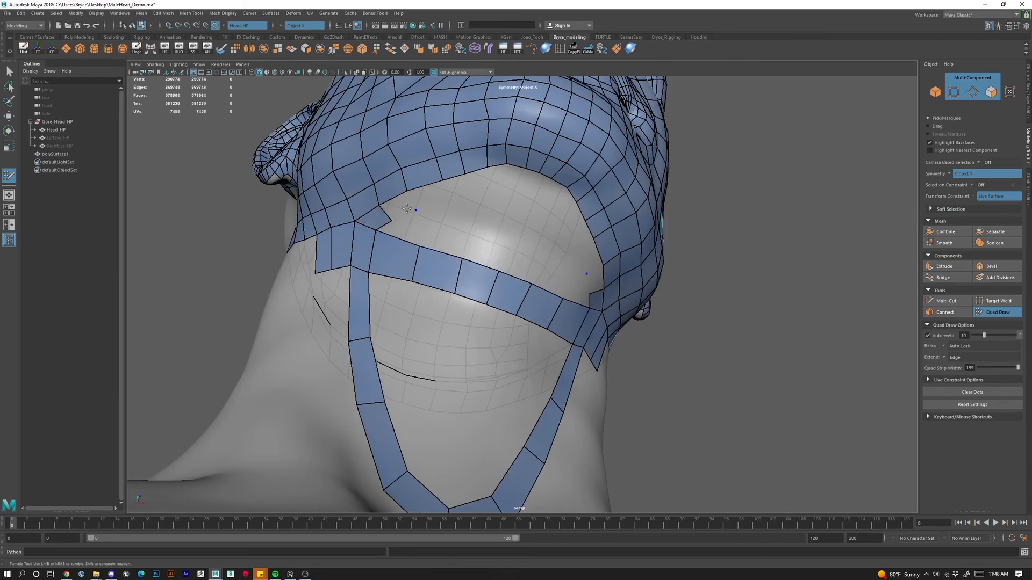
Fill a row of quads along the inner edge of the jaw border, from the throat band corner towards the chin.
shift+click(452, 203)
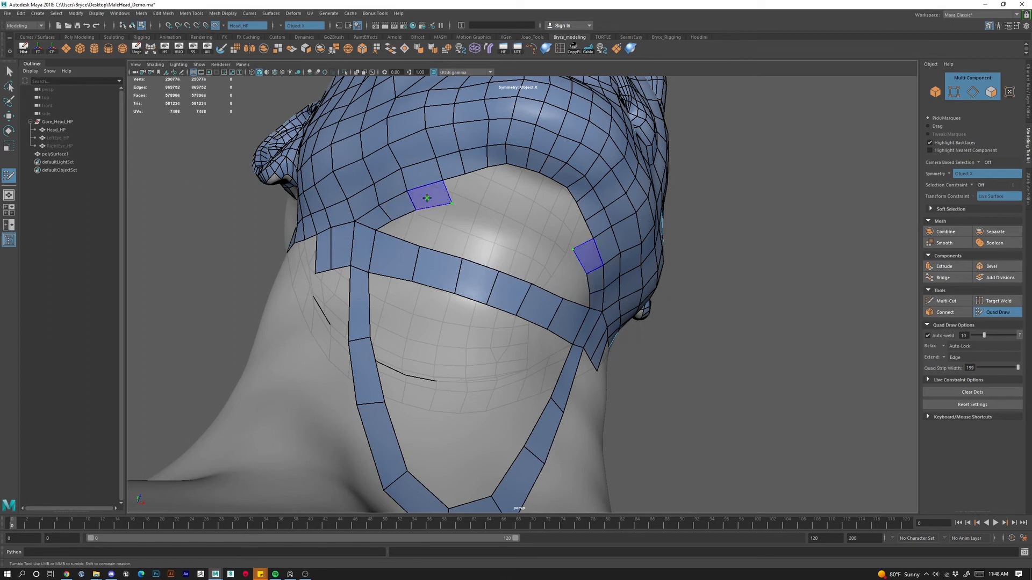
shift+click(454, 203)
ctrl+shift+click(456, 193)
shift+click(472, 201)
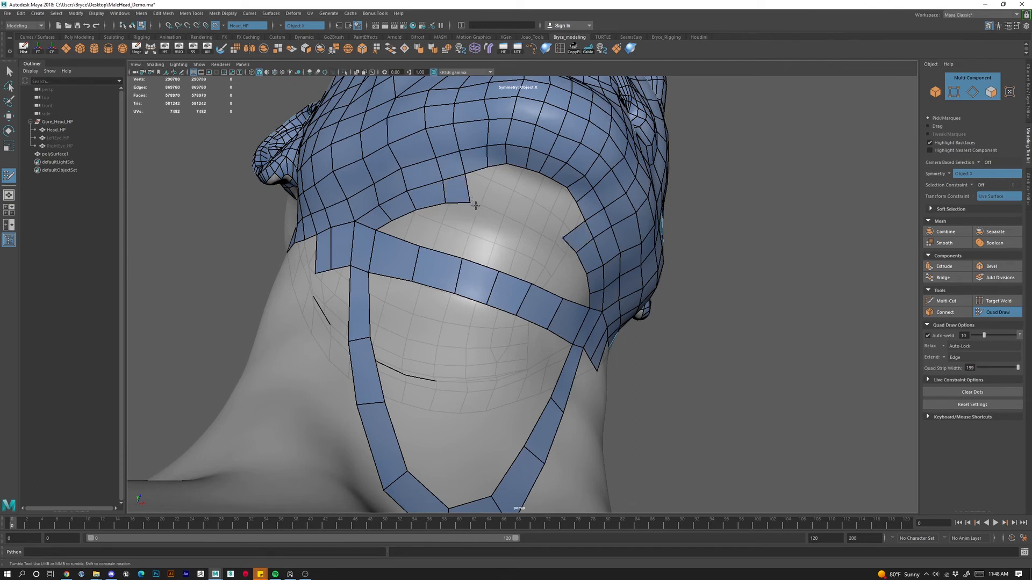
drag(470, 204, 448, 198)
click(490, 193)
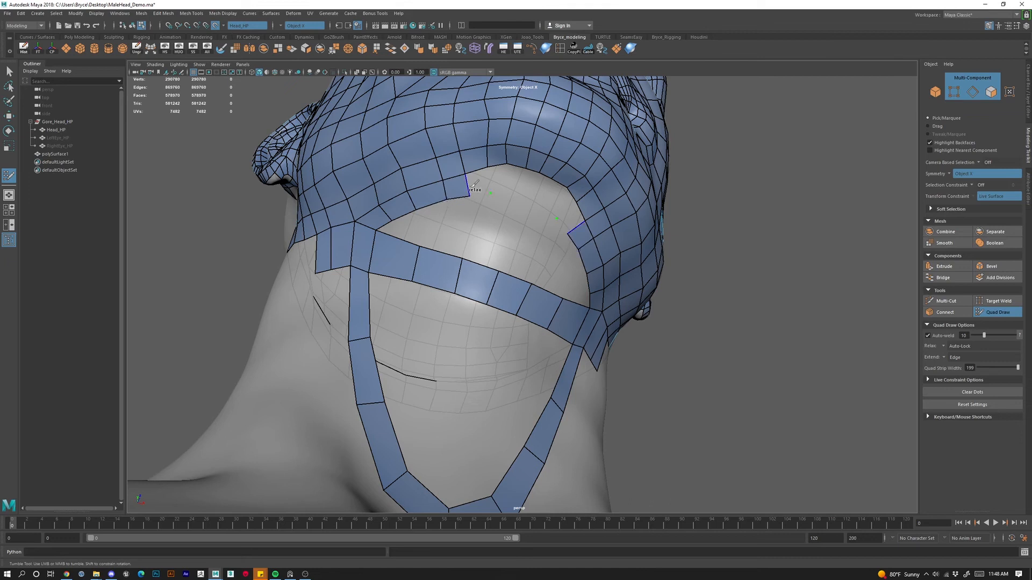
key(ctrl+z)
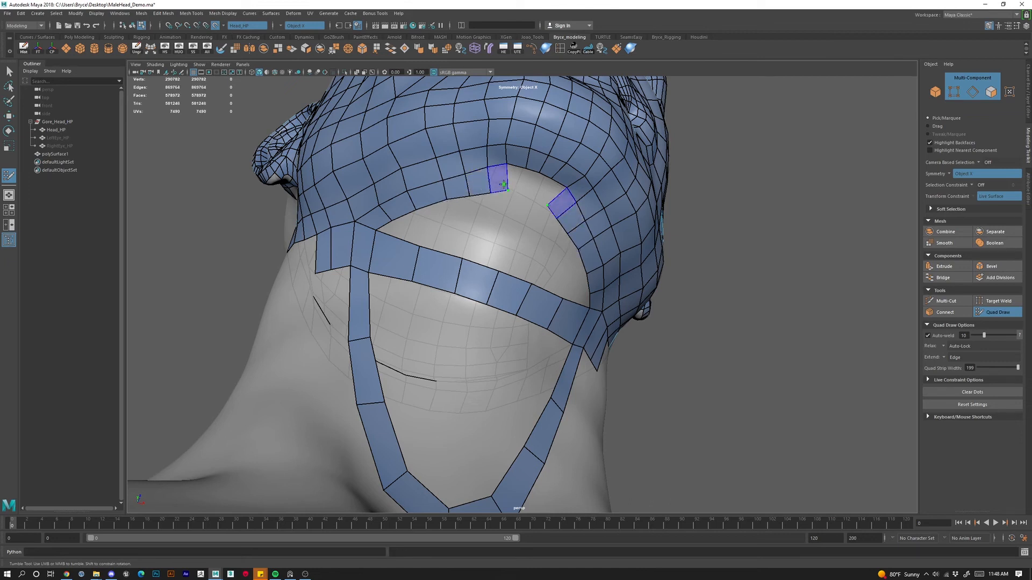
Close the jaw border row at the centerline under the chin and smooth the curve of its inner edge.
shift+click(511, 209)
alt+drag(510, 209, 493, 213)
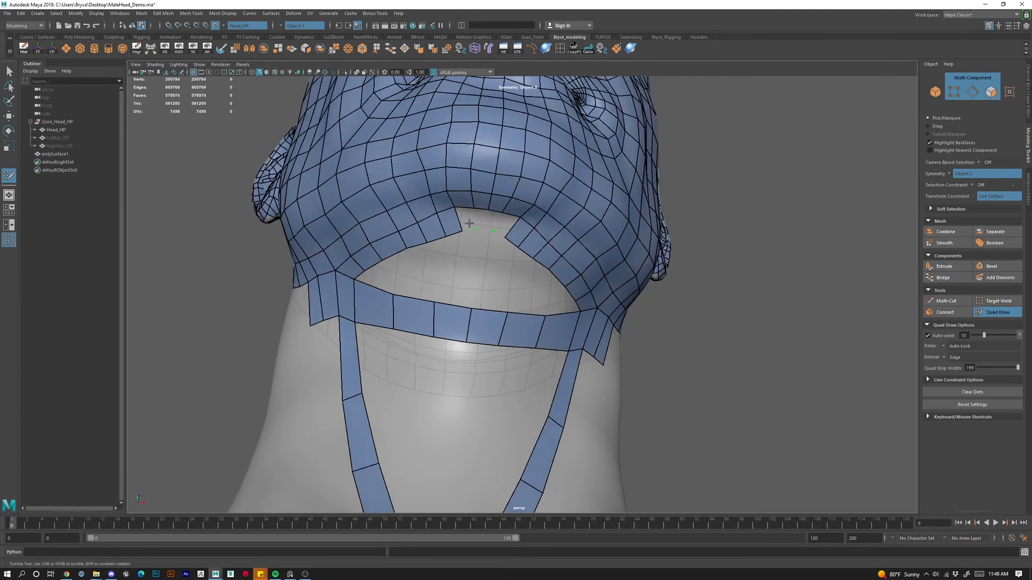
shift+click(485, 229)
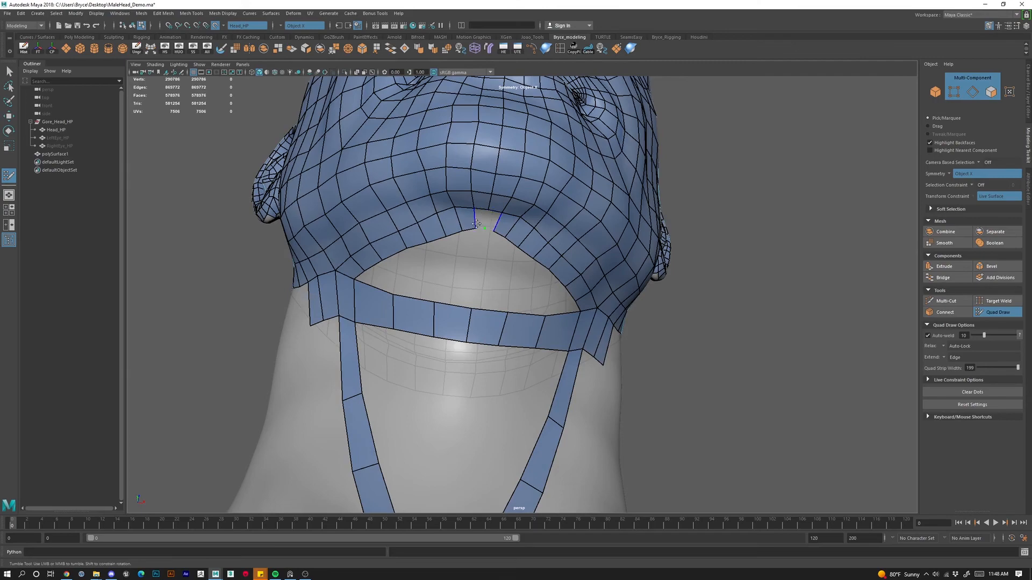
alt+right_drag(512, 276, 518, 278)
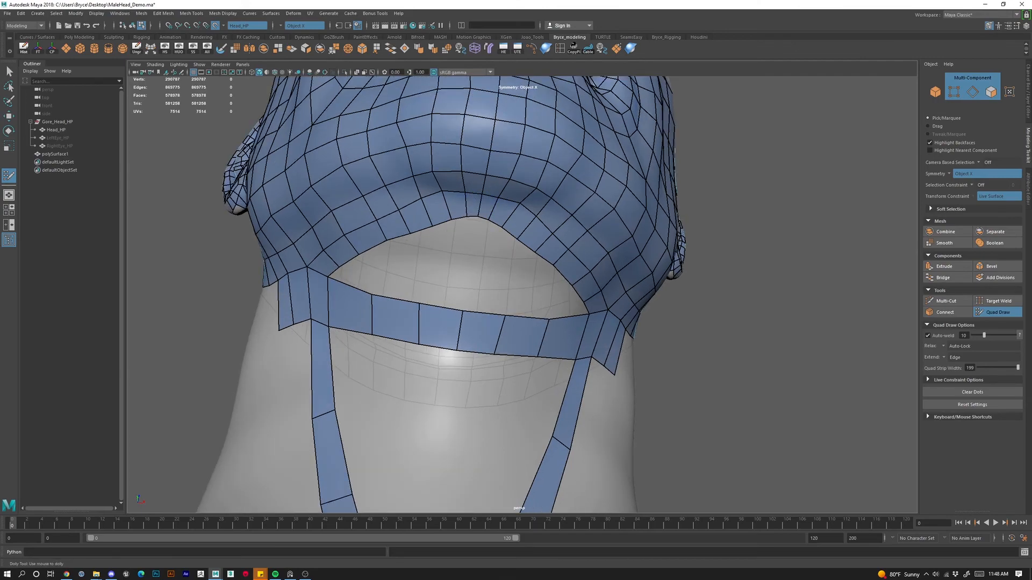
alt+drag(416, 237, 464, 285)
mouse_move(500, 225)
mouse_down()
mouse_move(536, 250)
mouse_move(541, 240)
mouse_up()
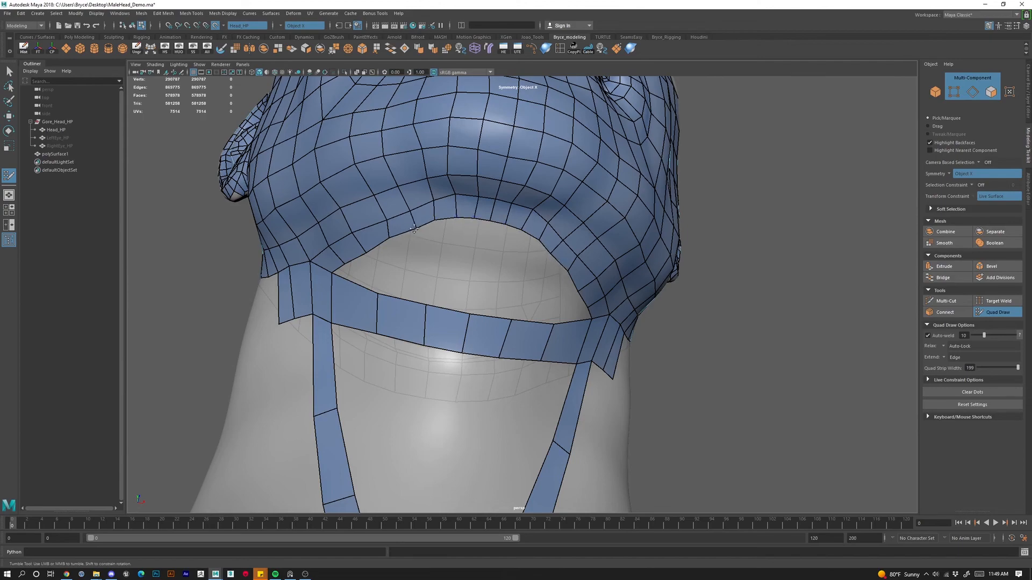
Fill the corner quad between the jaw border and the upper edge of the throat band.
alt+right_drag(385, 254, 344, 269)
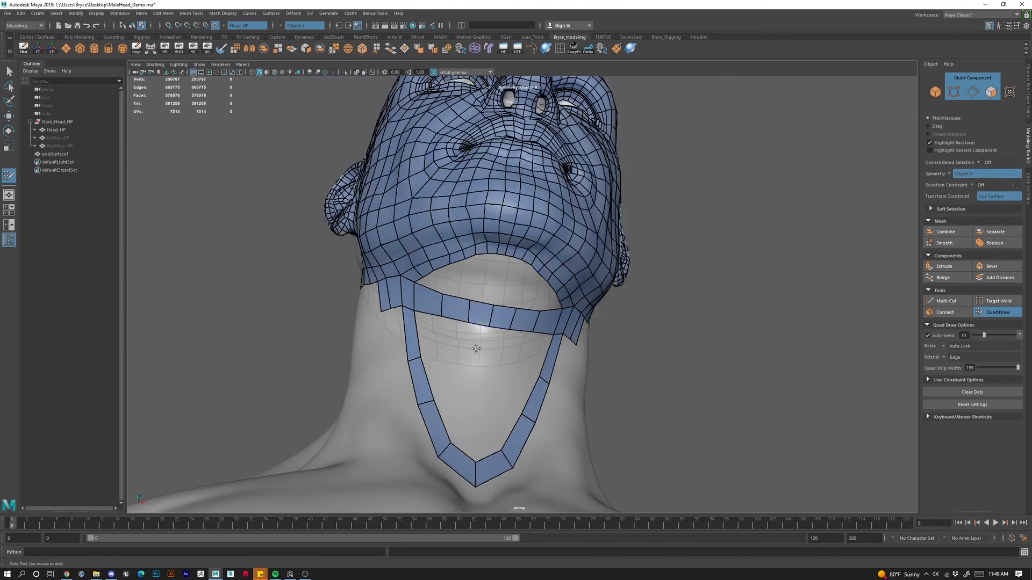
alt+drag(462, 312, 376, 414)
alt+right_drag(398, 416, 460, 421)
alt+drag(460, 421, 530, 344)
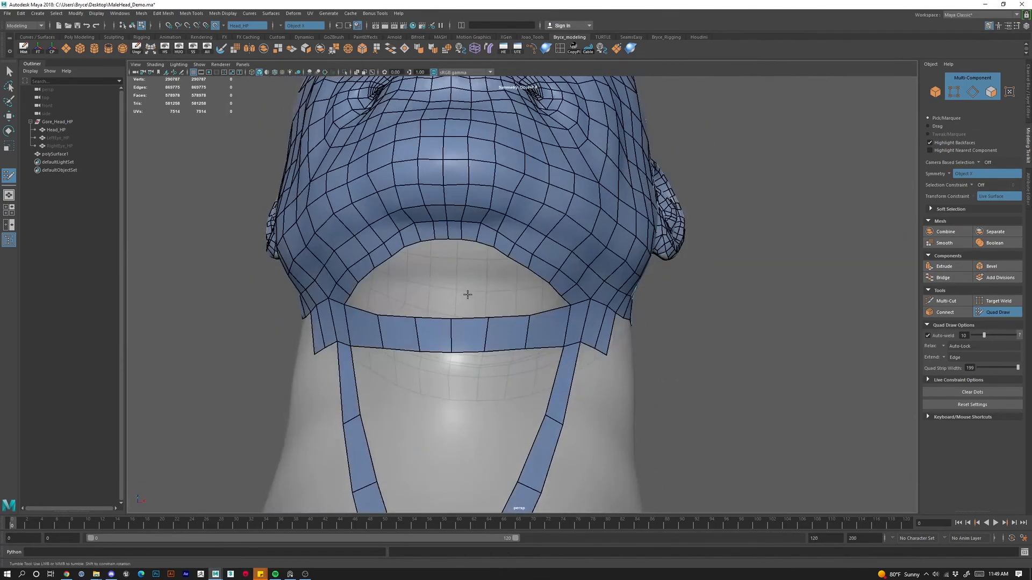
alt+right_drag(467, 294, 490, 289)
alt+middle_drag(490, 288, 508, 293)
alt+drag(508, 292, 515, 290)
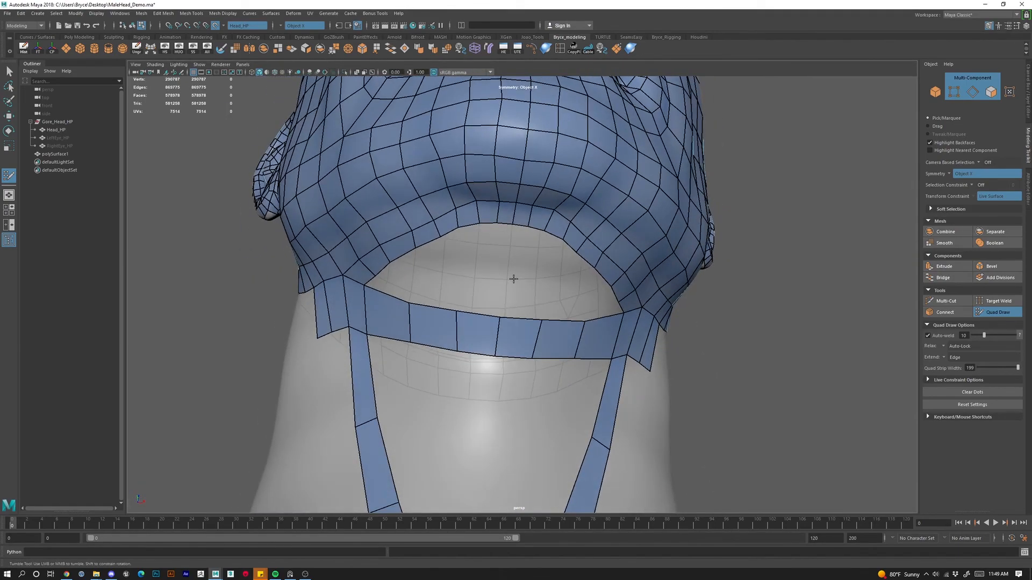
click(412, 284)
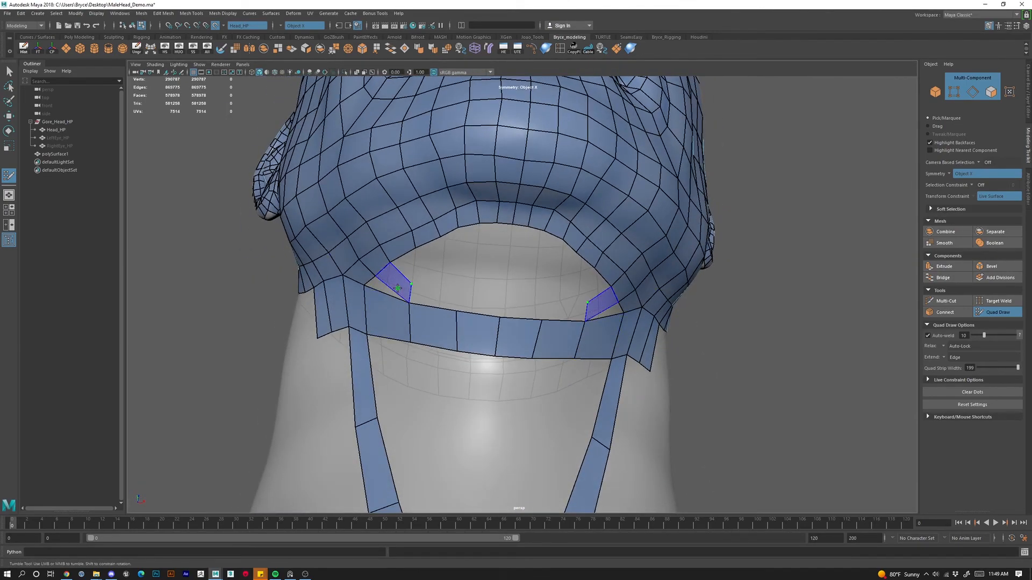
shift+click(399, 290)
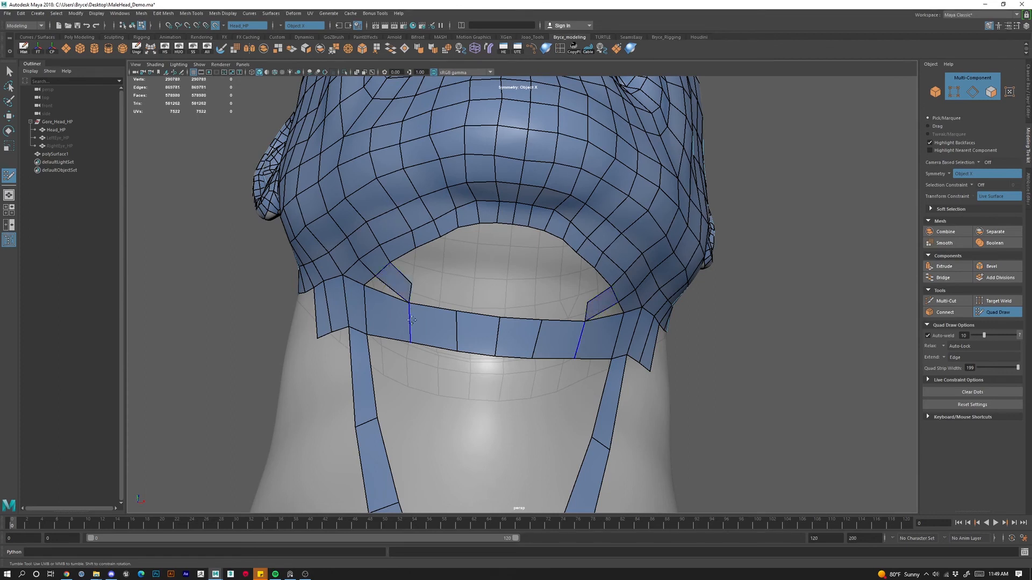
key(ctrl+z)
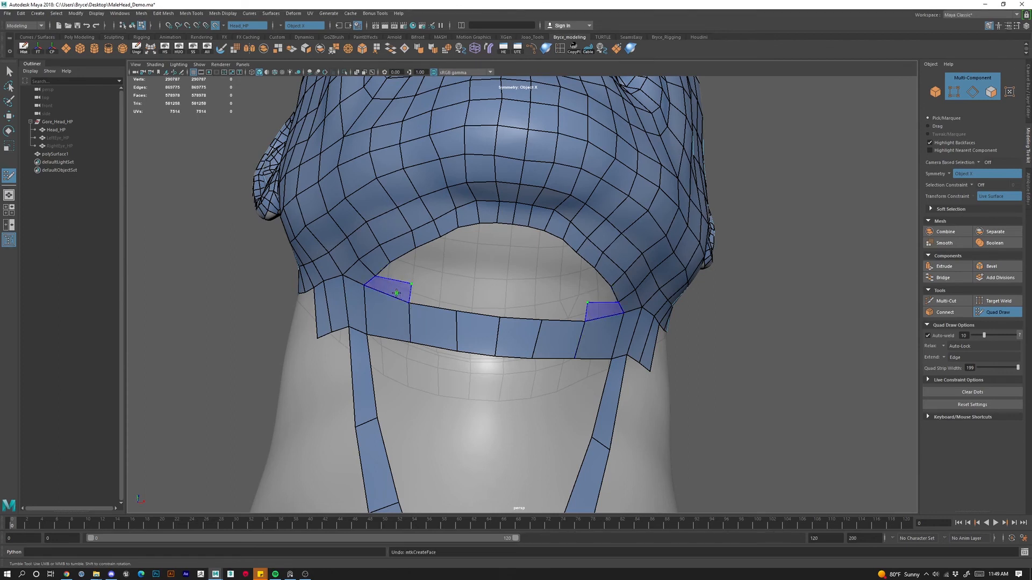
shift+click(455, 293)
Extend the row of quads along the throat band's upper edge until both sides meet at the centerline.
click(455, 293)
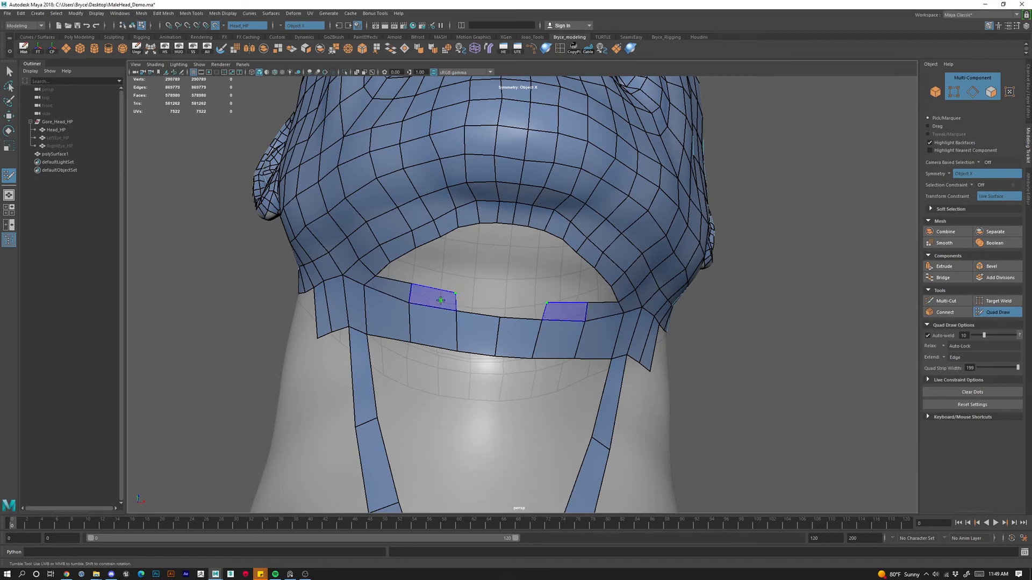
shift+click(506, 296)
click(502, 293)
shift+click(507, 294)
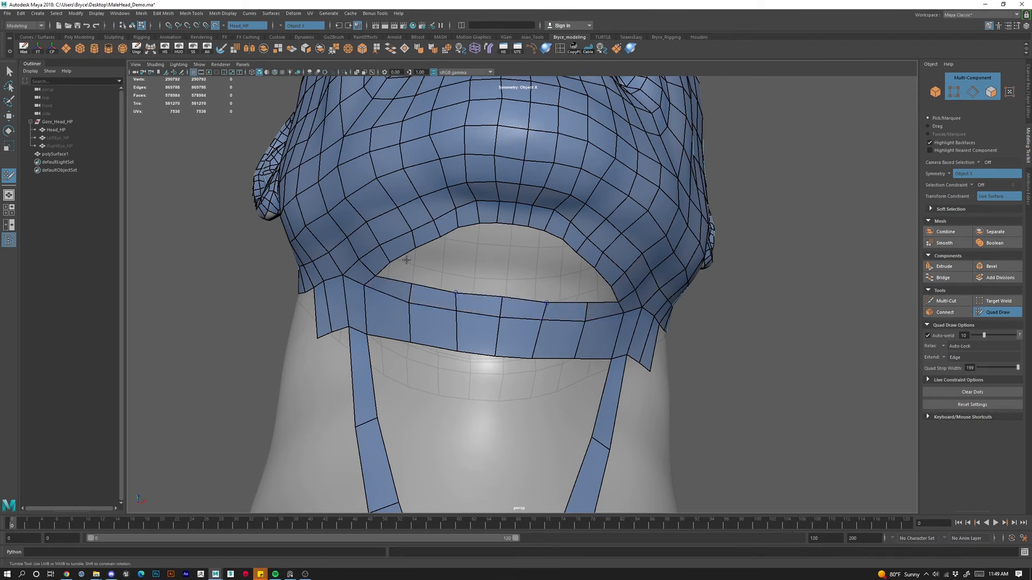
Add a second row of quads above the throat band, running from the jaw border to the centerline.
shift+click(459, 270)
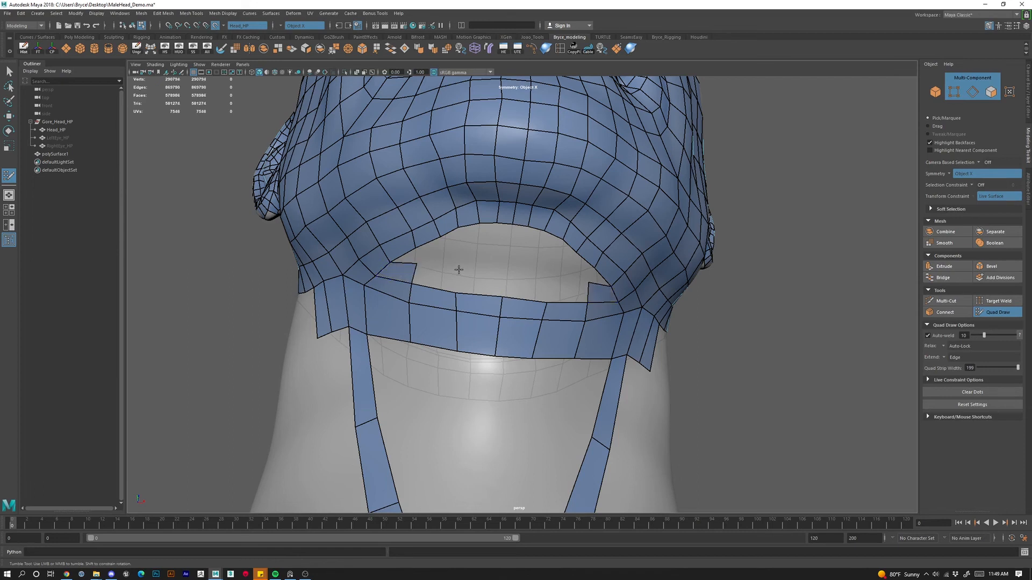
shift+click(452, 280)
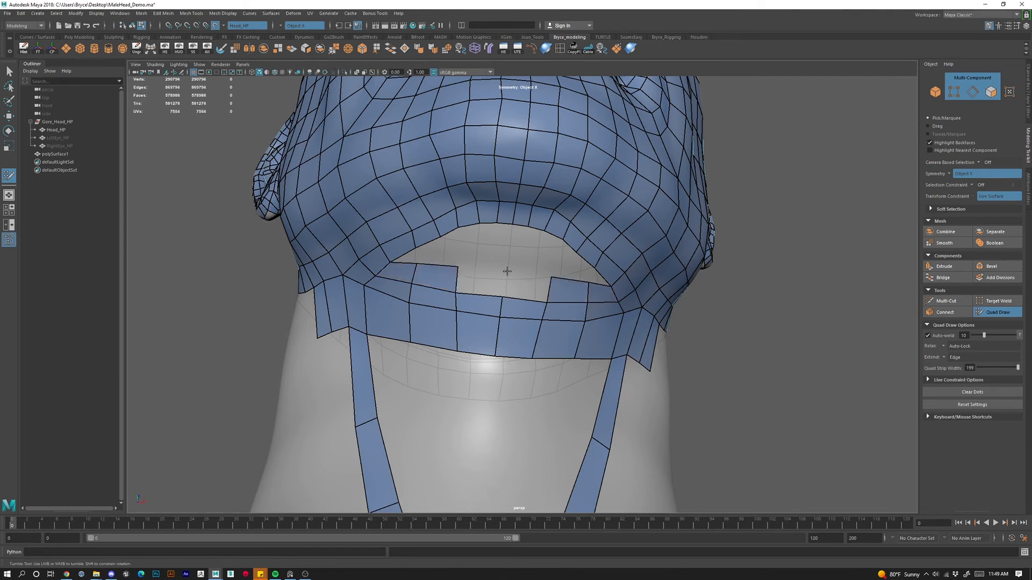
ctrl+shift+click(490, 280)
shift+click(460, 270)
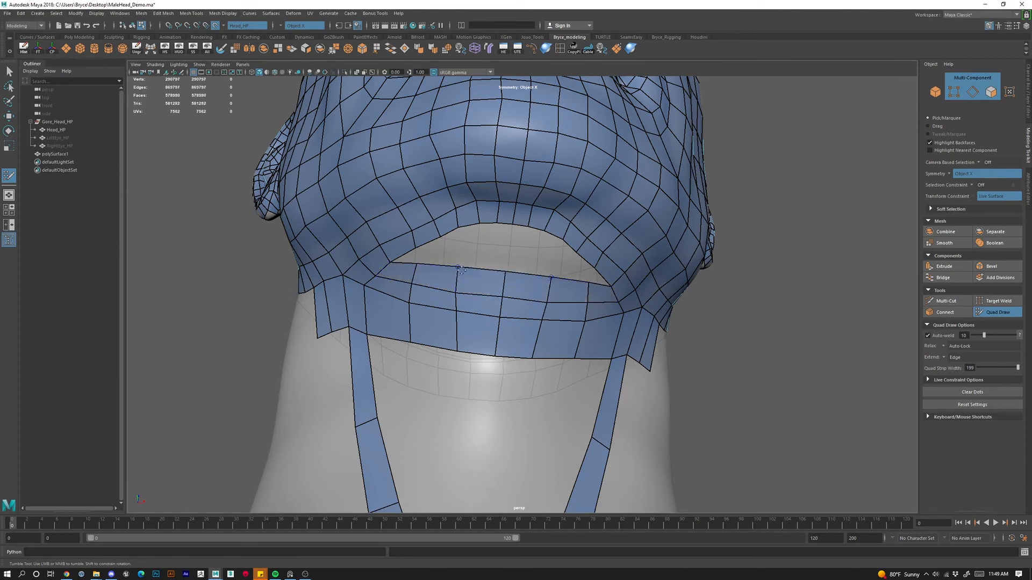
Move the edges and vertices of the under-chin rows down towards the throat to even out their spacing.
drag(460, 268, 504, 279)
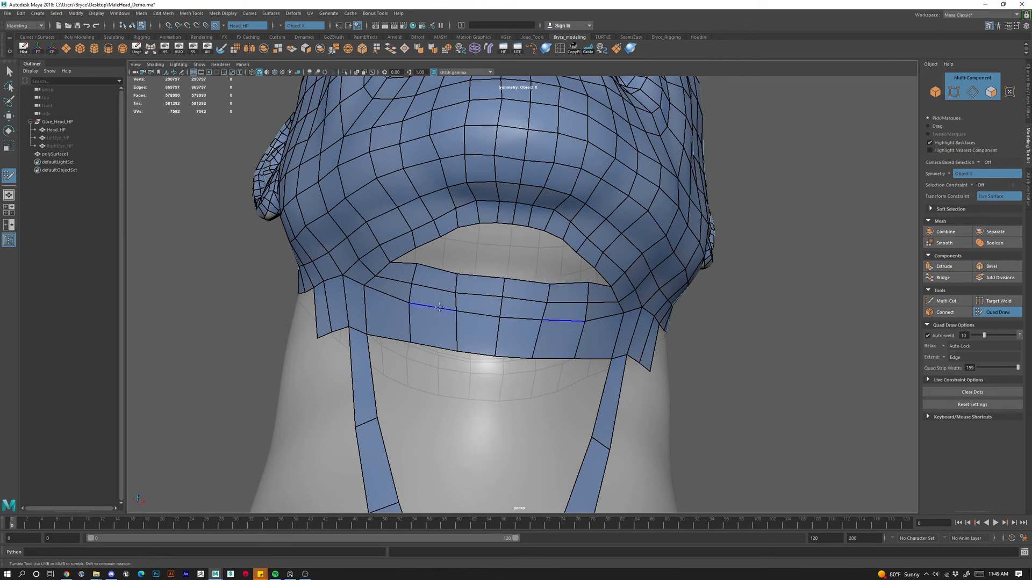
drag(441, 307, 438, 317)
drag(500, 319, 498, 335)
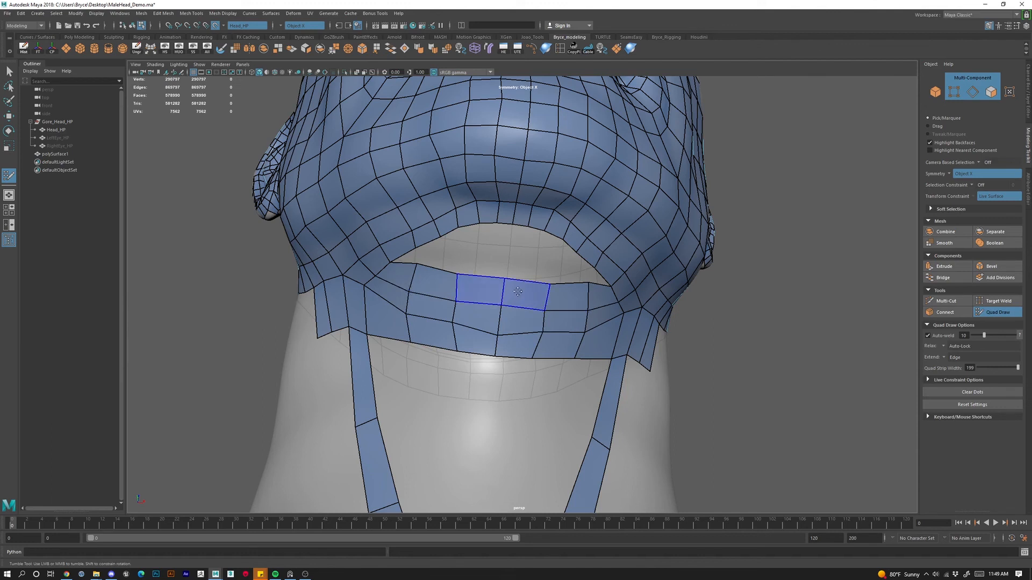
mouse_move(417, 265)
mouse_down()
mouse_move(416, 276)
mouse_move(468, 285)
mouse_up()
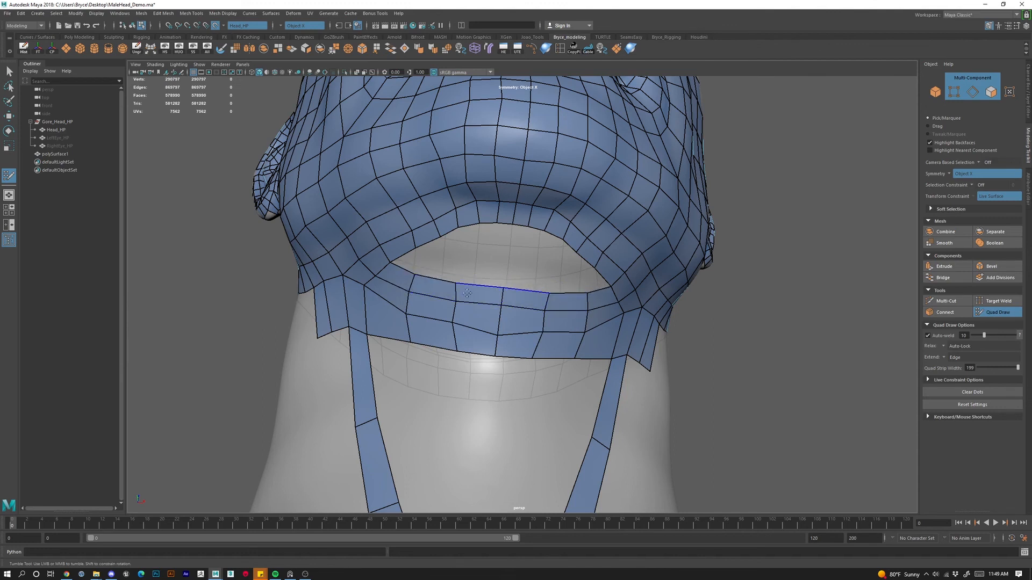
Fill a third row of quads across the under-chin gap, from the jaw border corners to the centerline.
click(433, 260)
shift+click(425, 262)
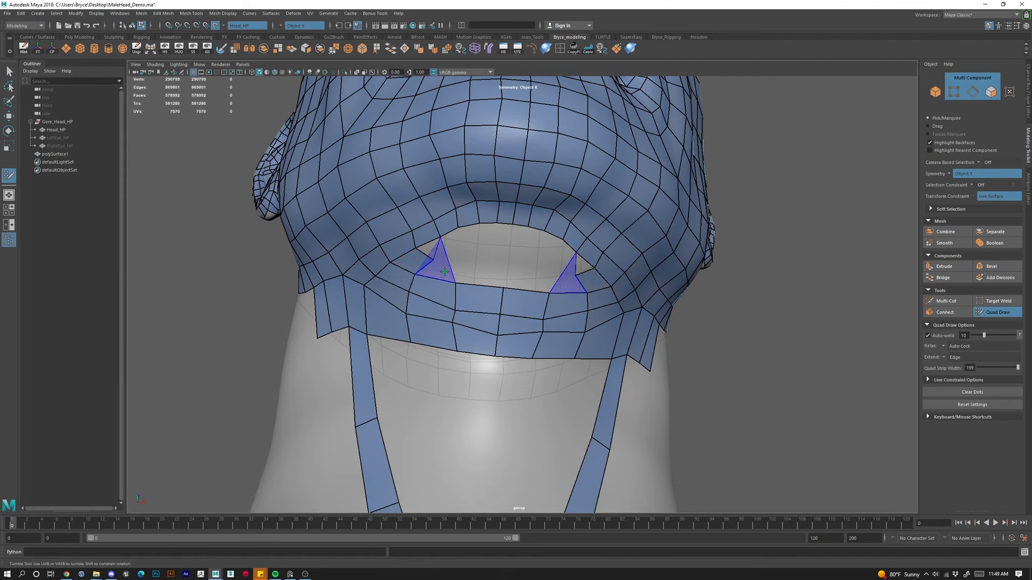
click(462, 261)
shift+click(467, 286)
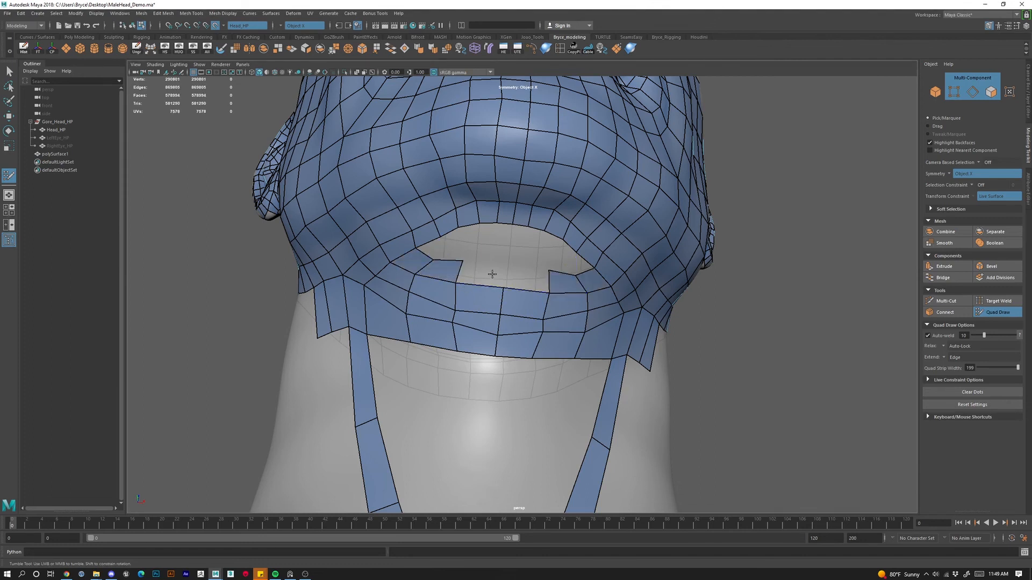
click(512, 266)
shift+click(497, 268)
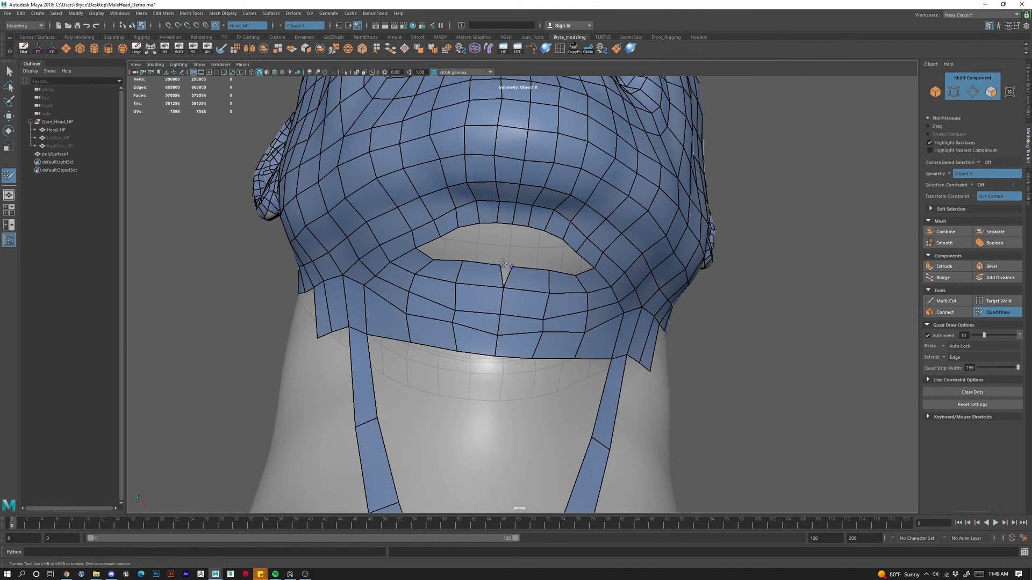
Build another row of quads along the jaw border's inner edge and join both sides at the centerline below the chin.
click(458, 246)
shift+click(446, 249)
drag(455, 246, 452, 253)
click(470, 248)
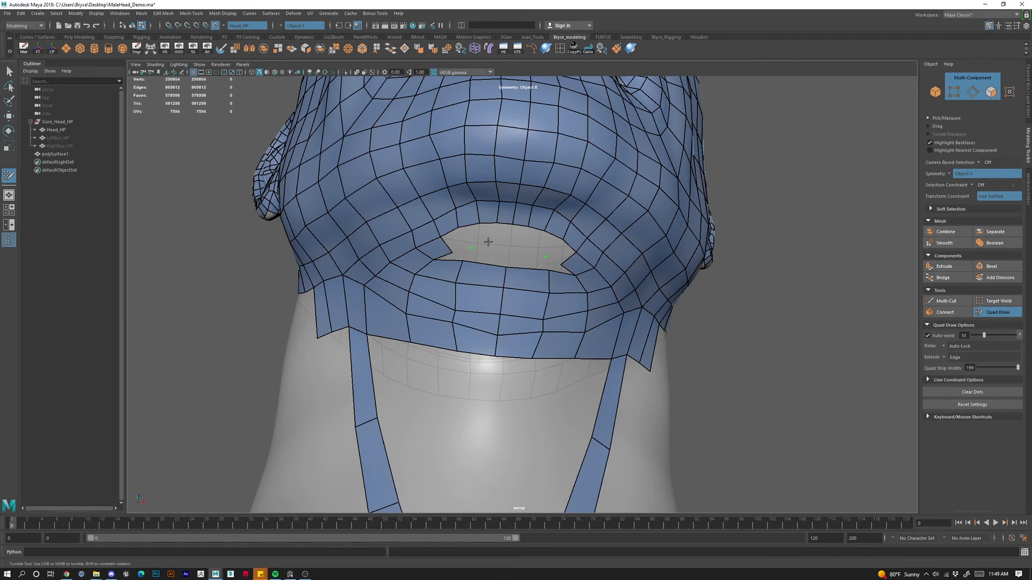
shift+click(480, 238)
click(487, 243)
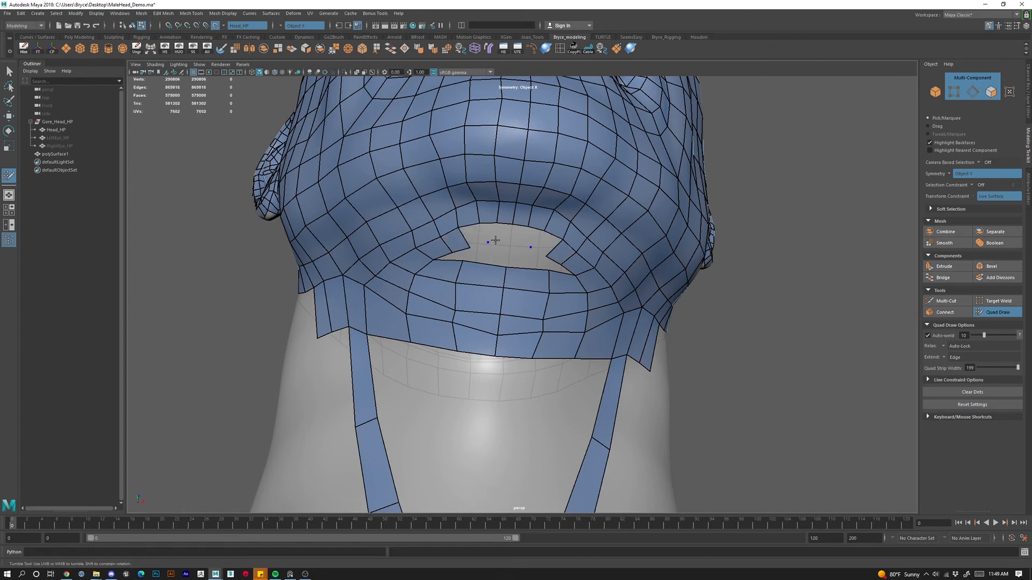
click(500, 242)
shift+click(493, 235)
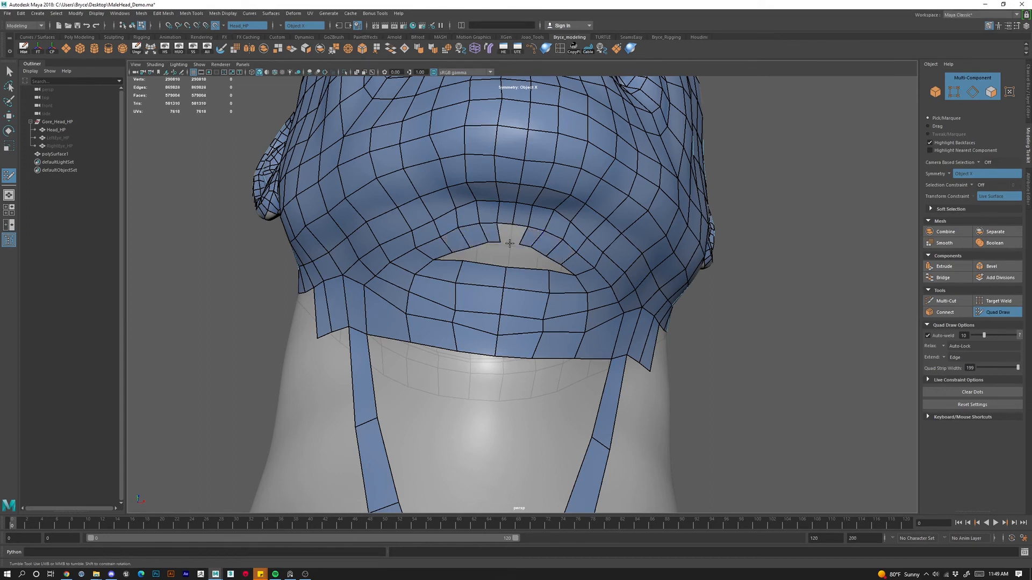
click(510, 243)
shift+click(504, 237)
Insert edge loops down through the under-chin rows and shift the outer vertices sideways towards the jaw corners.
scroll(484, 247, up, 3)
alt+drag(475, 239, 468, 232)
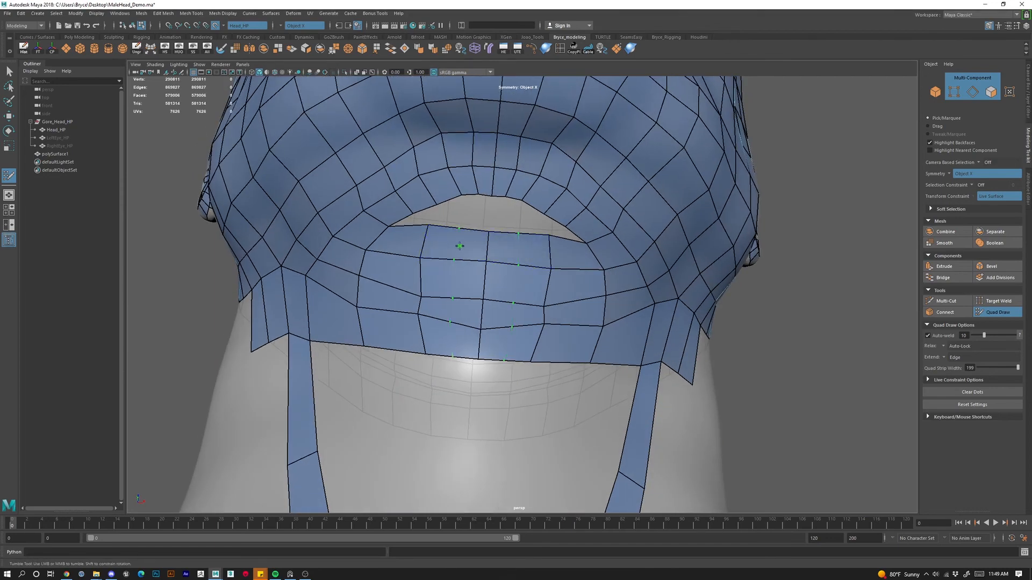
ctrl+click(399, 252)
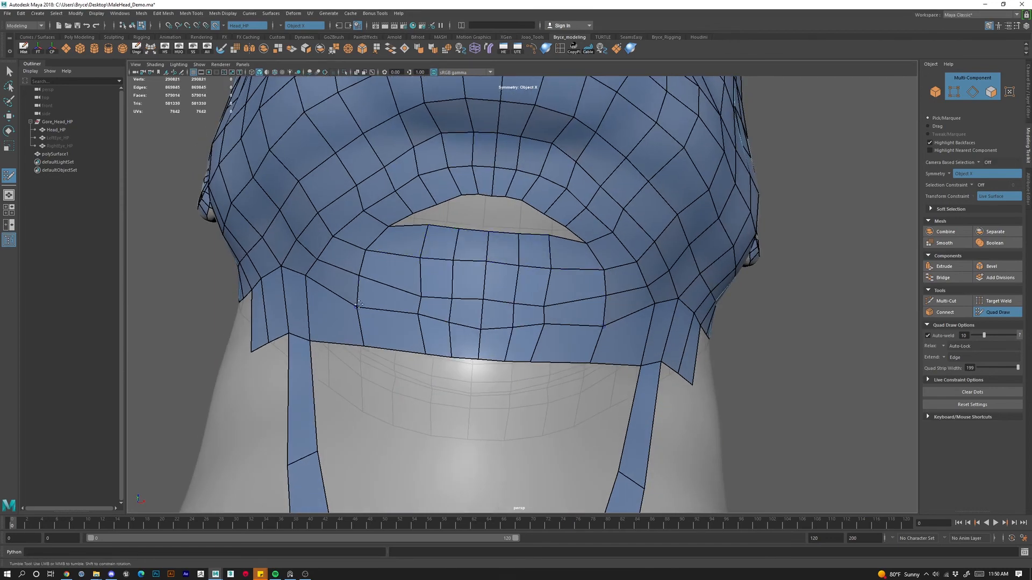
drag(358, 305, 339, 302)
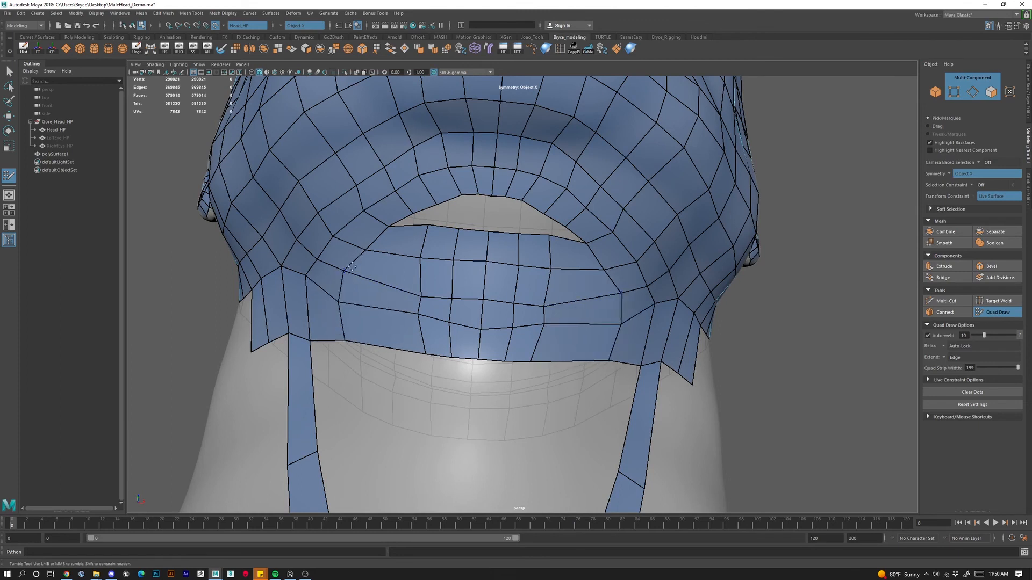
ctrl+click(424, 227)
Bridge the under-chin hole at the centerline, split the bridge crosswise, and fill the hole's lower row of quads on both sides.
drag(424, 226, 477, 195)
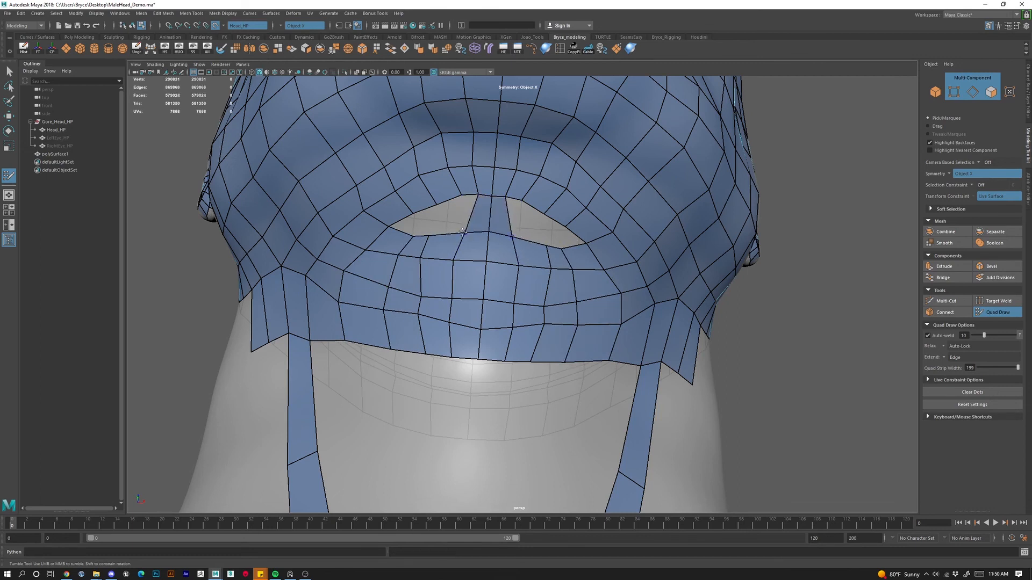
shift+click(421, 221)
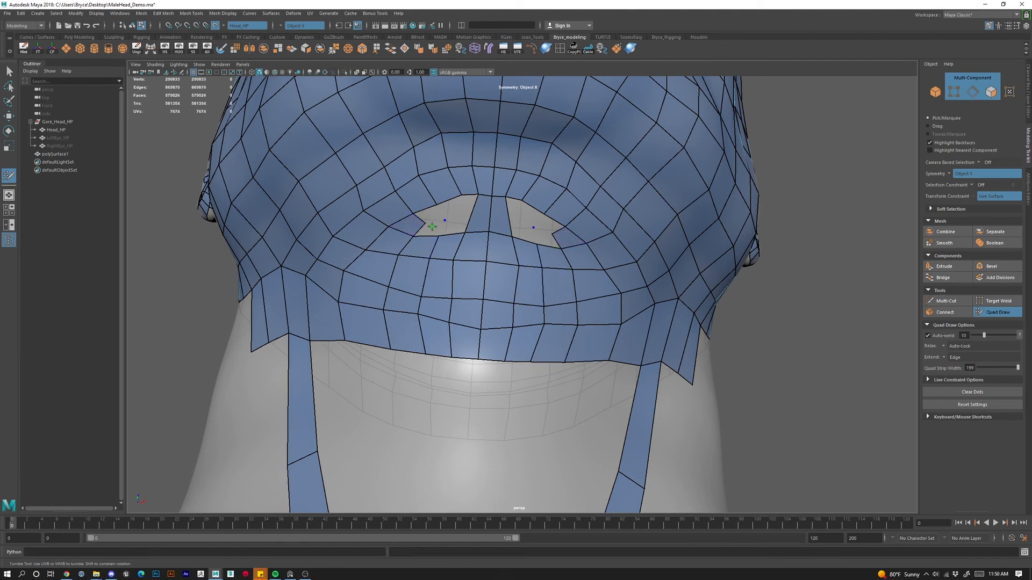
shift+click(479, 222)
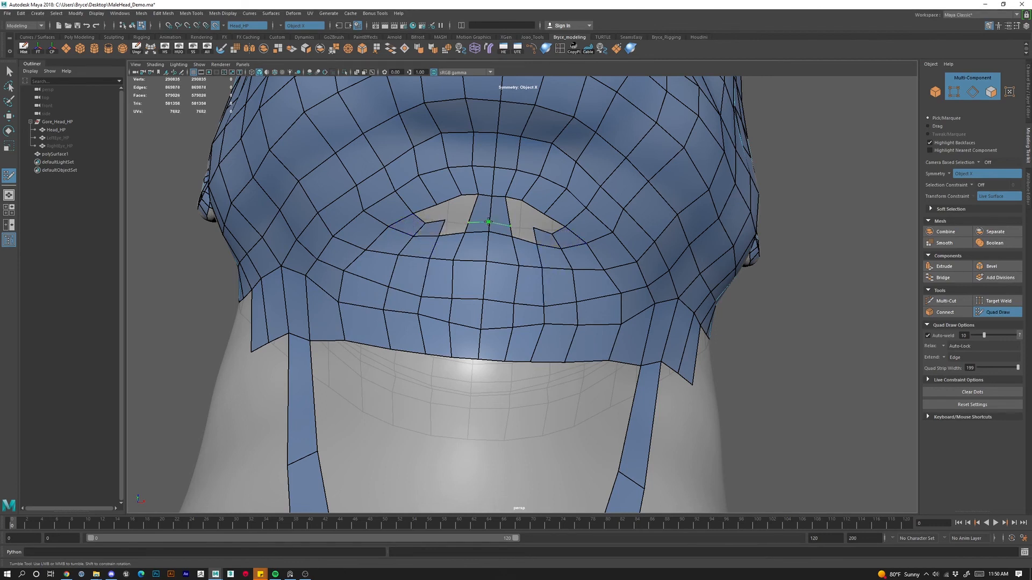
ctrl+click(488, 221)
shift+click(431, 215)
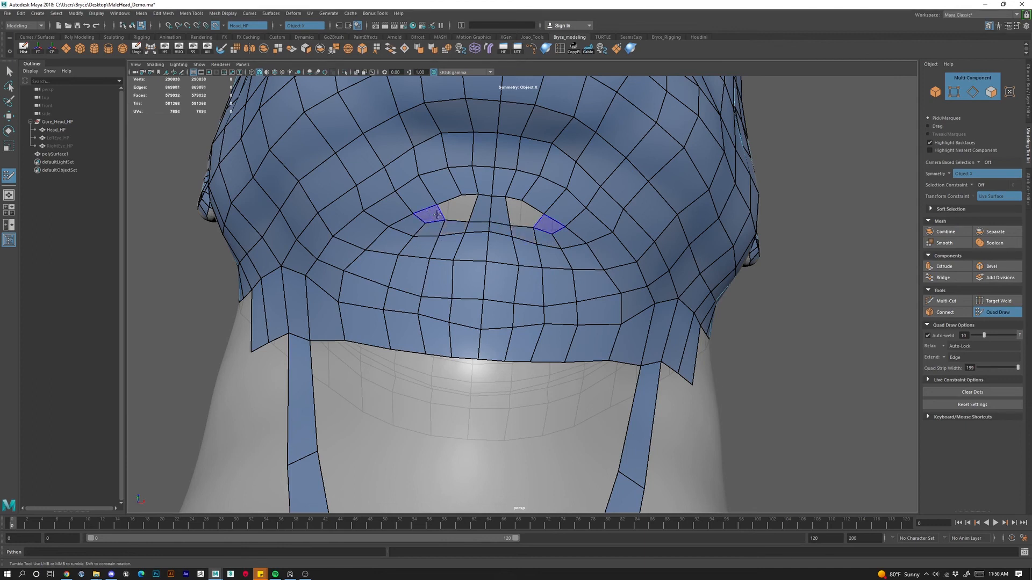
Fill the remaining openings on both sides of the under-chin centerline, adding an edge loop for matching quads, and relax the area.
ctrl+shift+click(437, 215)
shift+click(456, 211)
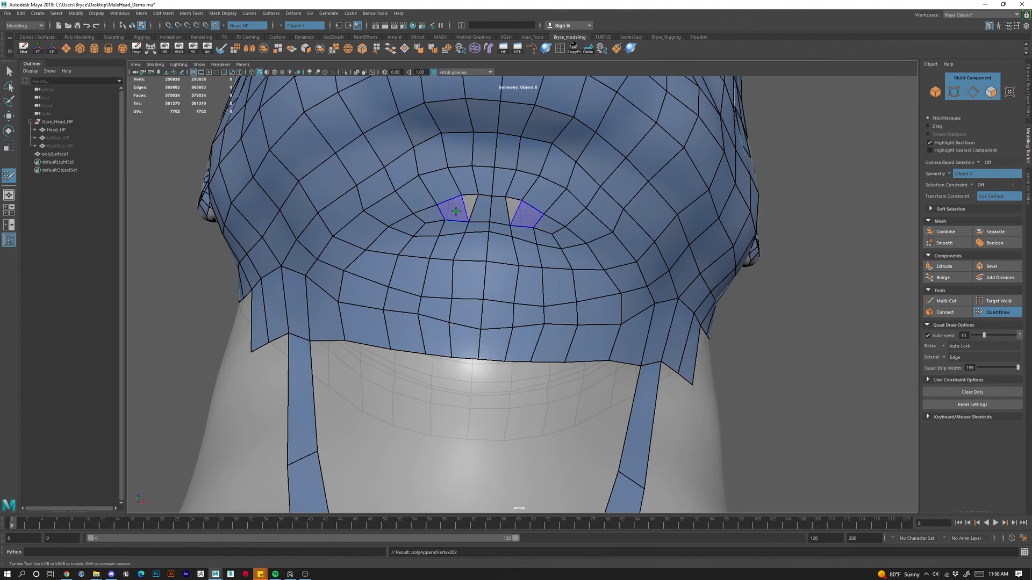
ctrl+shift+click(456, 212)
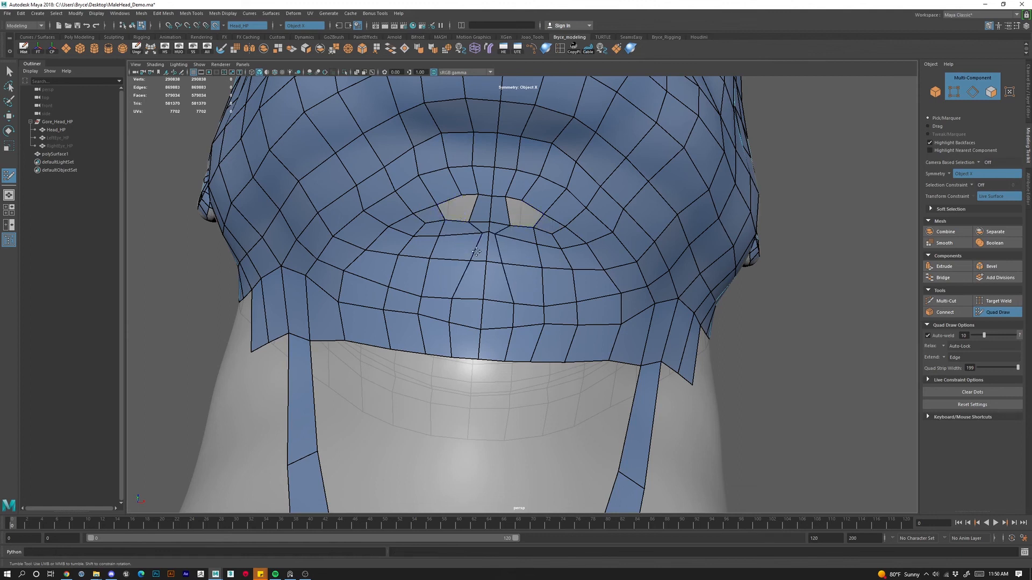
ctrl+click(451, 207)
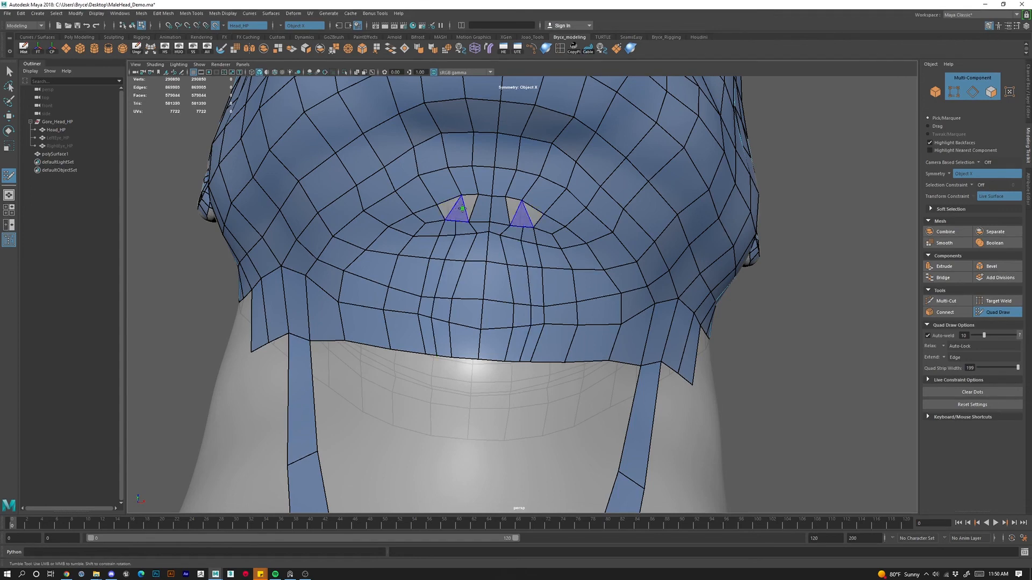
shift+click(450, 210)
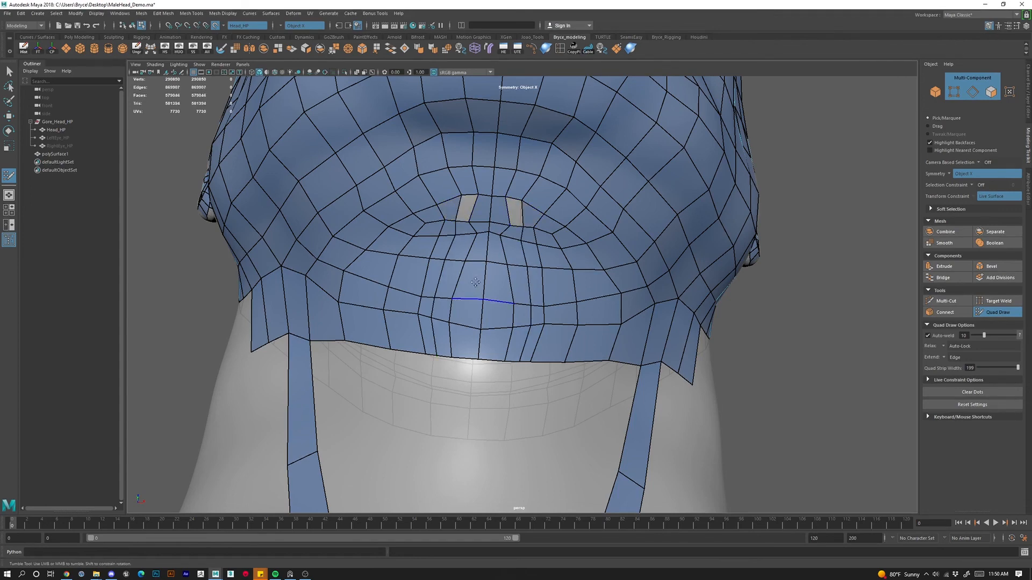
shift+click(514, 214)
mouse_move(445, 283)
shift+mouse_down()
mouse_move(471, 245)
mouse_move(463, 219)
mouse_move(376, 238)
mouse_move(418, 221)
mouse_move(563, 233)
mouse_move(477, 196)
mouse_move(435, 231)
mouse_move(317, 279)
mouse_move(416, 275)
mouse_move(412, 311)
mouse_move(495, 231)
mouse_move(591, 185)
shift+mouse_up()
Reposition the vertices below the jaw corner to even out the rows between the jawline and the top of the throat strip.
alt+right_drag(542, 247, 493, 338)
alt+drag(493, 337, 592, 386)
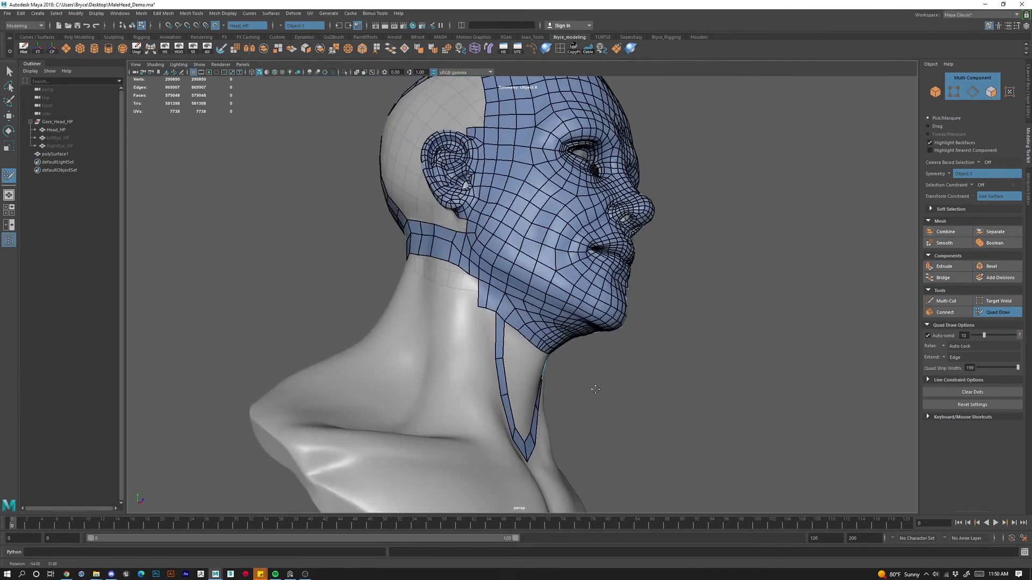
alt+right_drag(592, 386, 618, 418)
mouse_move(618, 418)
alt+mouse_down()
mouse_move(596, 411)
mouse_move(618, 401)
alt+mouse_up()
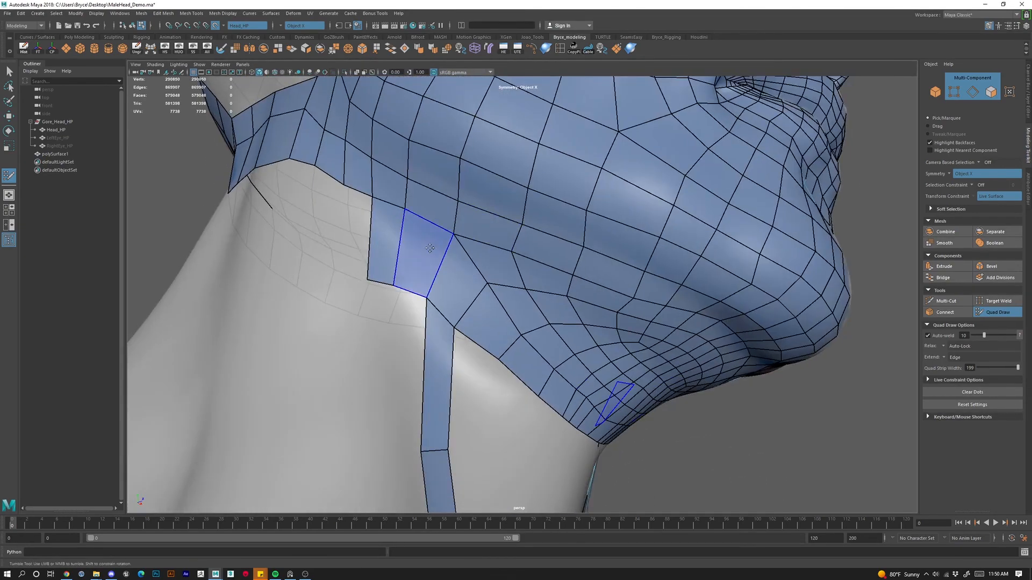
drag(453, 236, 450, 232)
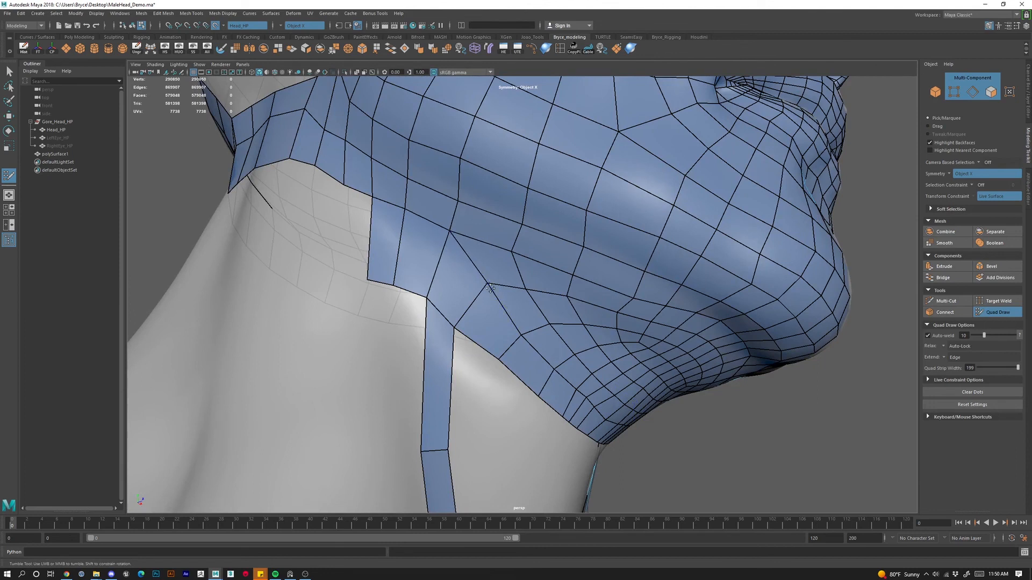
drag(492, 291, 465, 263)
drag(530, 298, 524, 275)
key(ctrl+z)
drag(498, 358, 485, 350)
mouse_move(494, 314)
mouse_down()
mouse_move(538, 316)
mouse_move(559, 333)
mouse_move(524, 339)
mouse_up()
drag(472, 292, 407, 280)
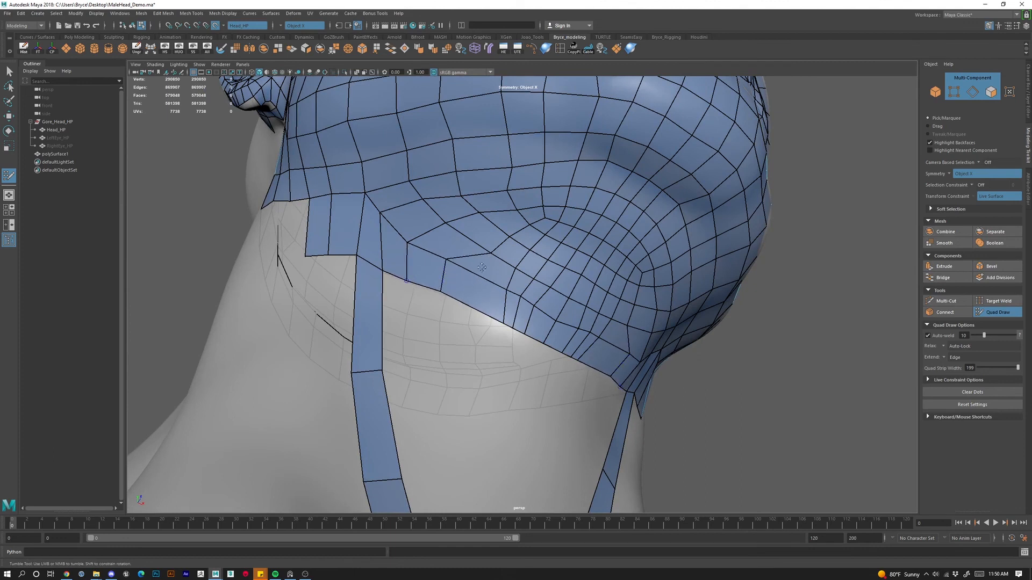
Shift the under-jaw vertices between the throat strip and chin towards the jawline and relax the surrounding quads.
drag(493, 260, 519, 216)
drag(504, 304, 472, 293)
drag(532, 255, 521, 247)
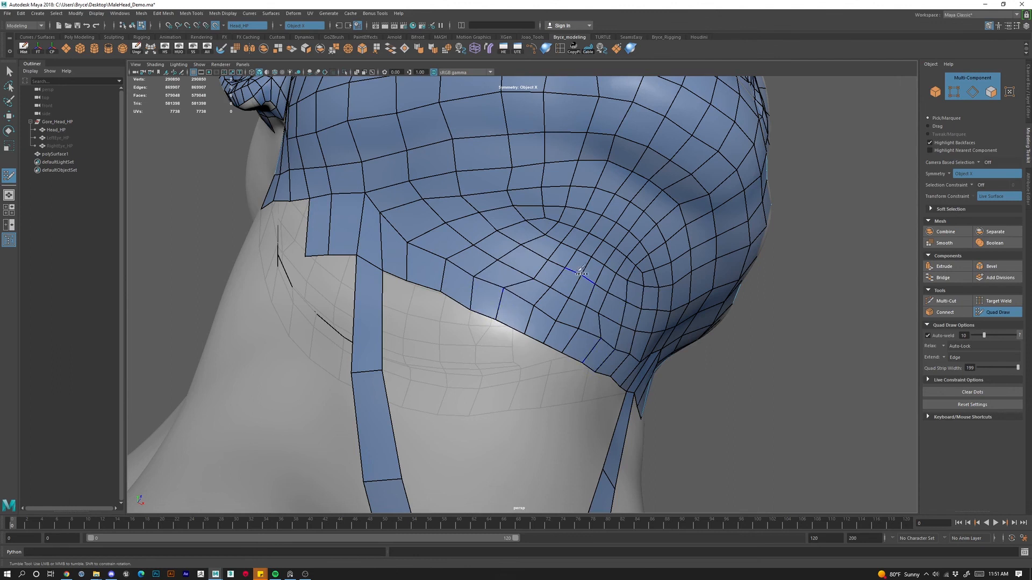
mouse_move(579, 271)
shift+mouse_down()
mouse_move(500, 296)
mouse_move(452, 269)
mouse_move(446, 250)
mouse_move(510, 237)
mouse_move(591, 264)
mouse_move(515, 232)
shift+mouse_up()
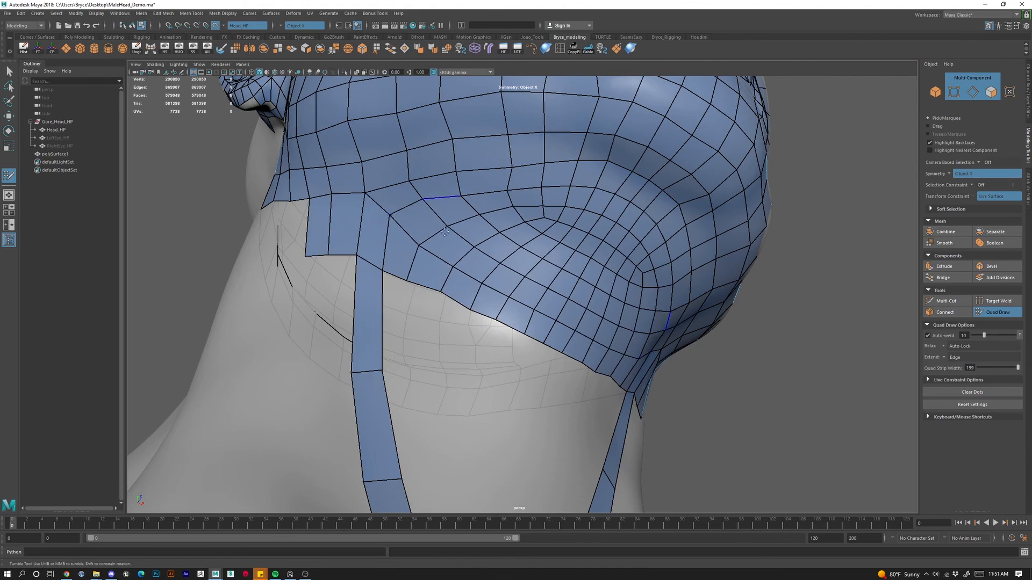
Insert an edge loop across the neck band below the ear.
alt+drag(380, 210, 486, 247)
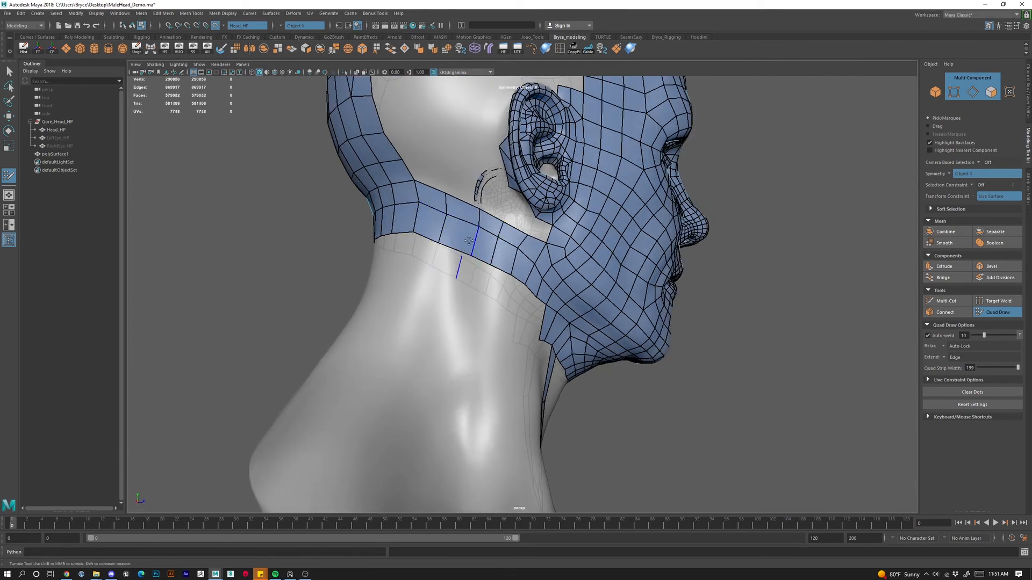
click(463, 219)
Add a quad behind the jaw-corner rows beneath the neck band and pull the lower border vertices up towards the jaw.
alt+right_drag(454, 305, 408, 349)
alt+drag(409, 349, 578, 334)
alt+right_drag(558, 286, 530, 304)
alt+drag(530, 305, 636, 335)
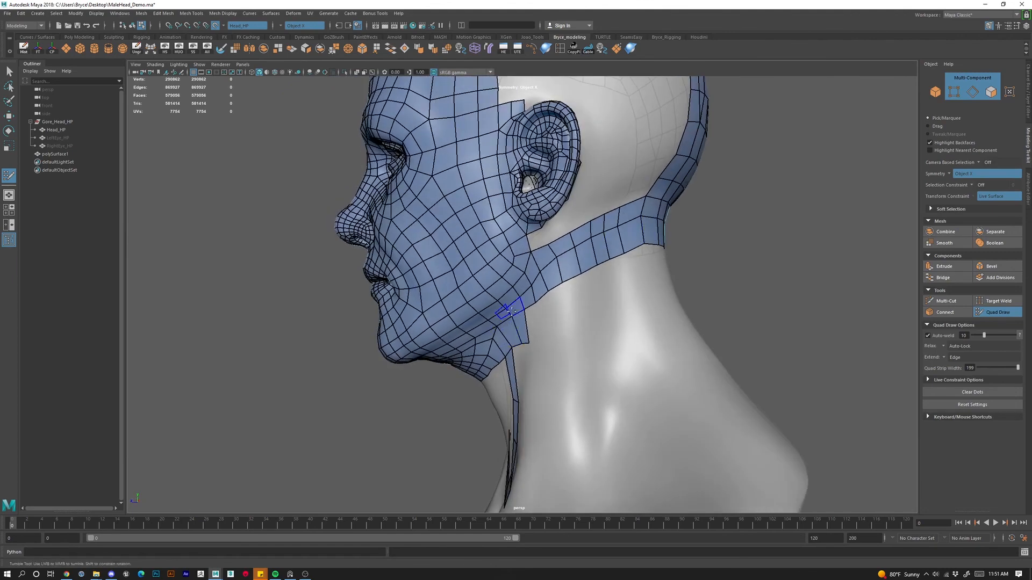
alt+drag(567, 368, 564, 337)
click(563, 337)
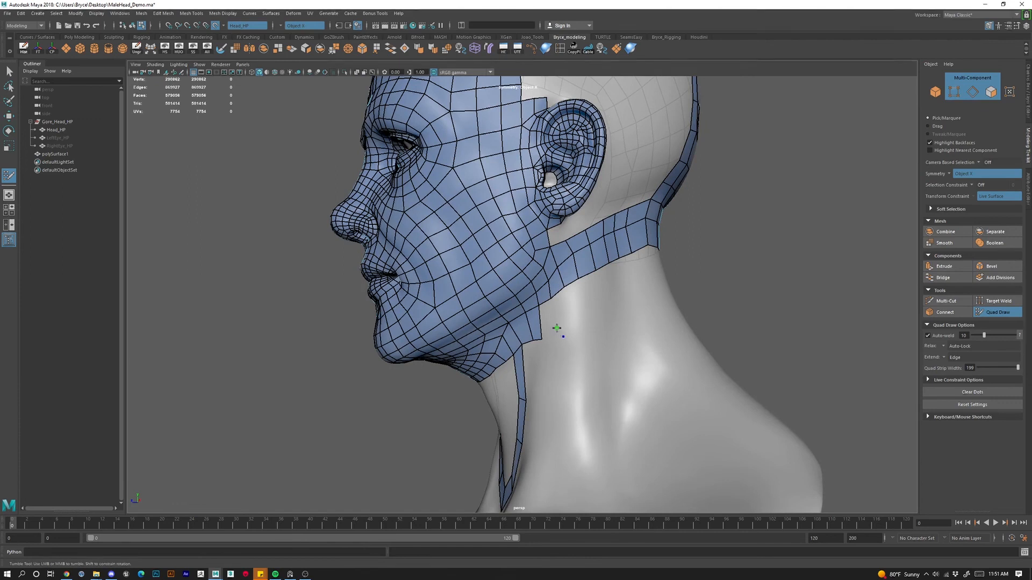
shift+click(551, 328)
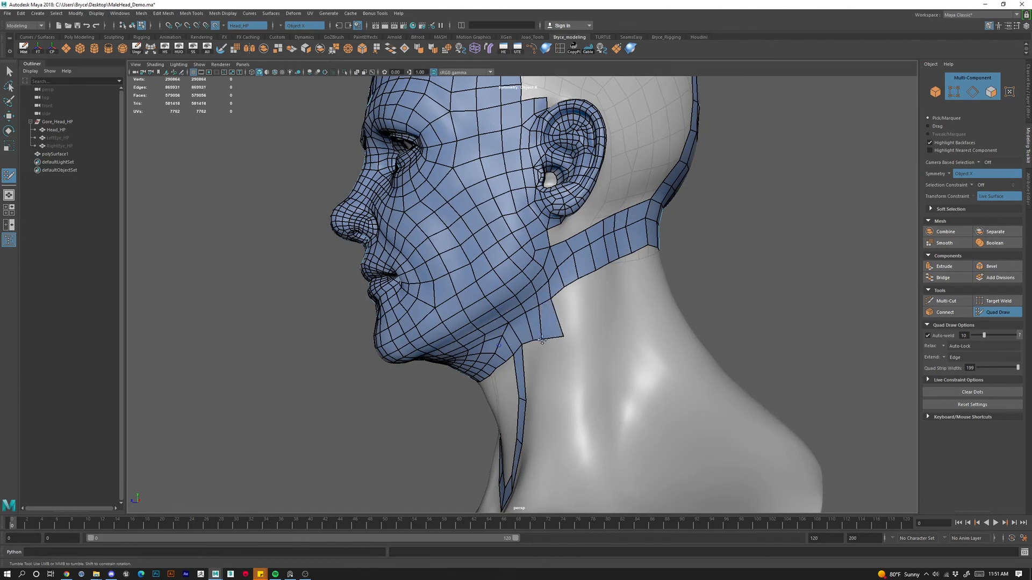
drag(566, 319, 564, 321)
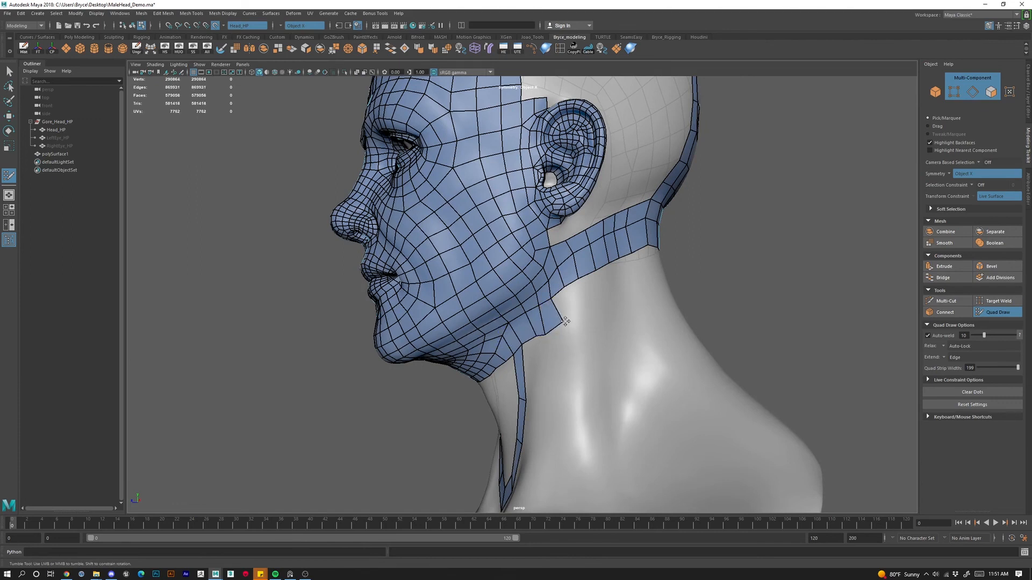
drag(514, 354, 531, 340)
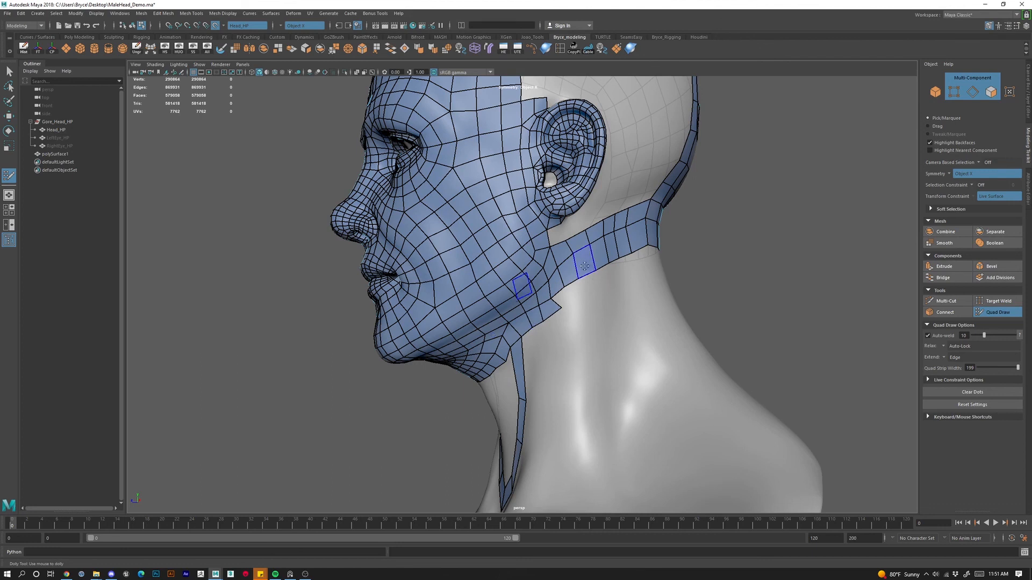
Extrude the neck band's lower border down by one row and weld its front corner to the jaw-corner quads.
key(Tab)
drag(613, 286, 597, 292)
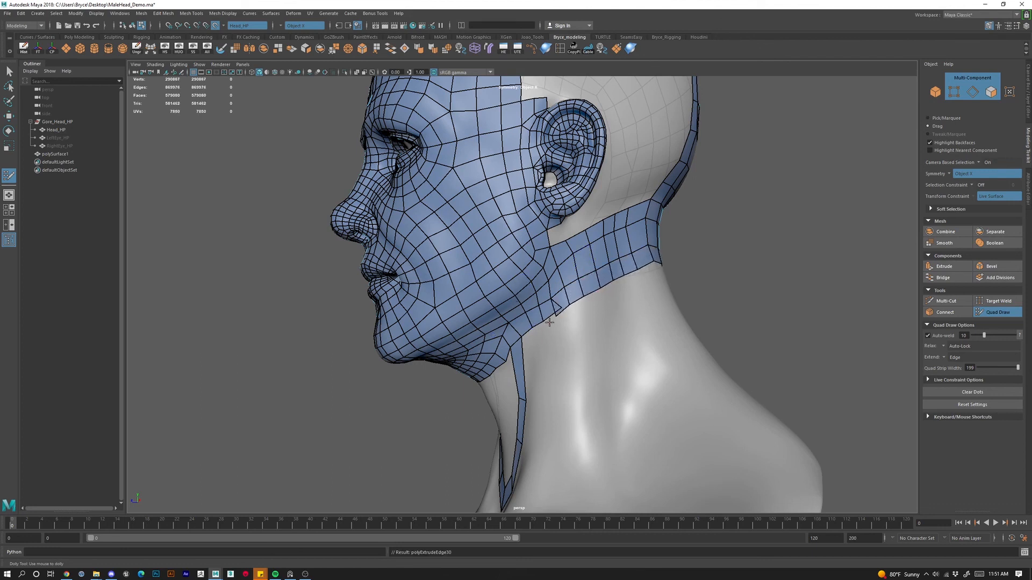
drag(551, 315, 531, 336)
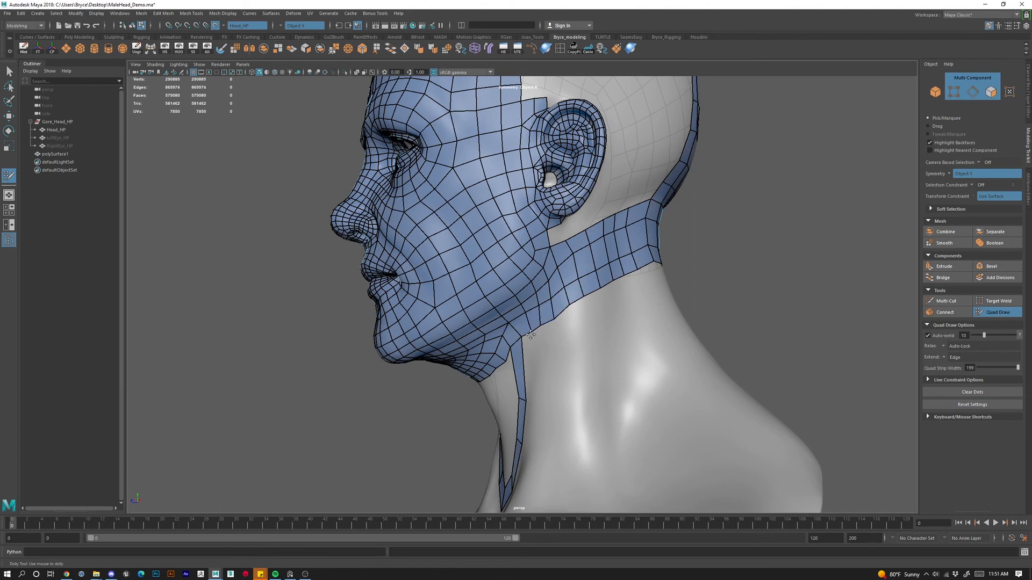
Insert an edge loop near the pointed tip of the throat strip and reshape the tip into a rounded curve.
mouse_move(582, 307)
alt+mouse_down()
mouse_move(583, 341)
mouse_move(579, 257)
mouse_move(476, 281)
mouse_move(578, 251)
mouse_move(517, 286)
mouse_move(467, 281)
alt+mouse_up()
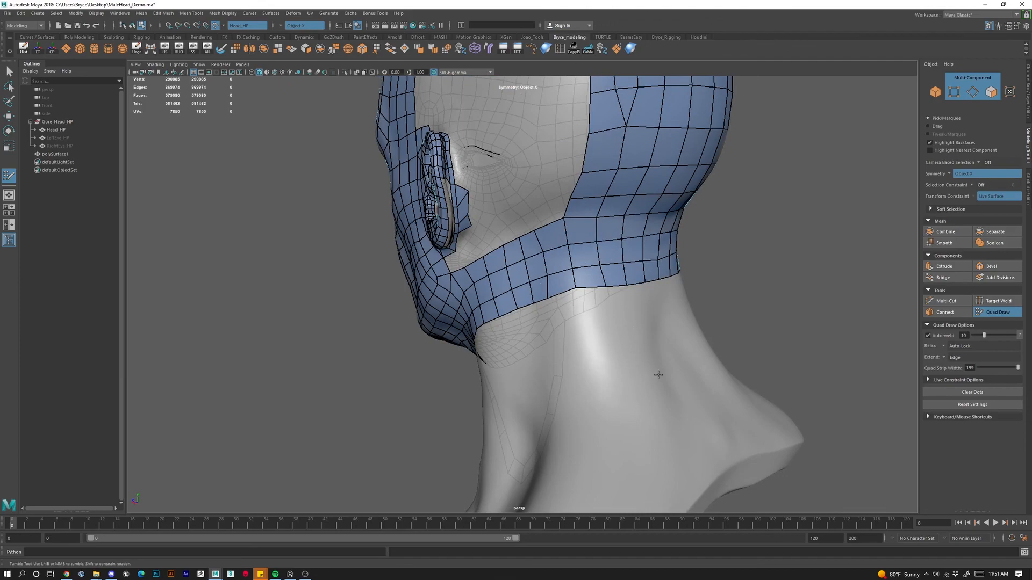
mouse_move(663, 384)
alt+mouse_down()
mouse_move(726, 357)
mouse_move(690, 374)
mouse_move(617, 318)
mouse_move(558, 363)
alt+mouse_up()
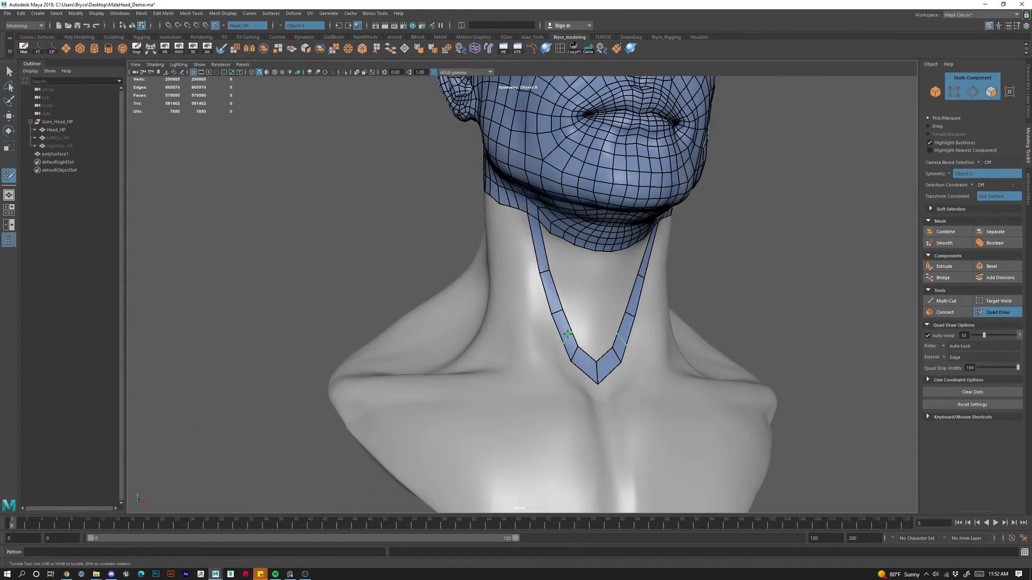
ctrl+click(584, 366)
drag(590, 363, 539, 430)
Start a horizontal strip on the side of the neck with two quads extending outward from the lower throat strip.
alt+right_drag(539, 431, 596, 425)
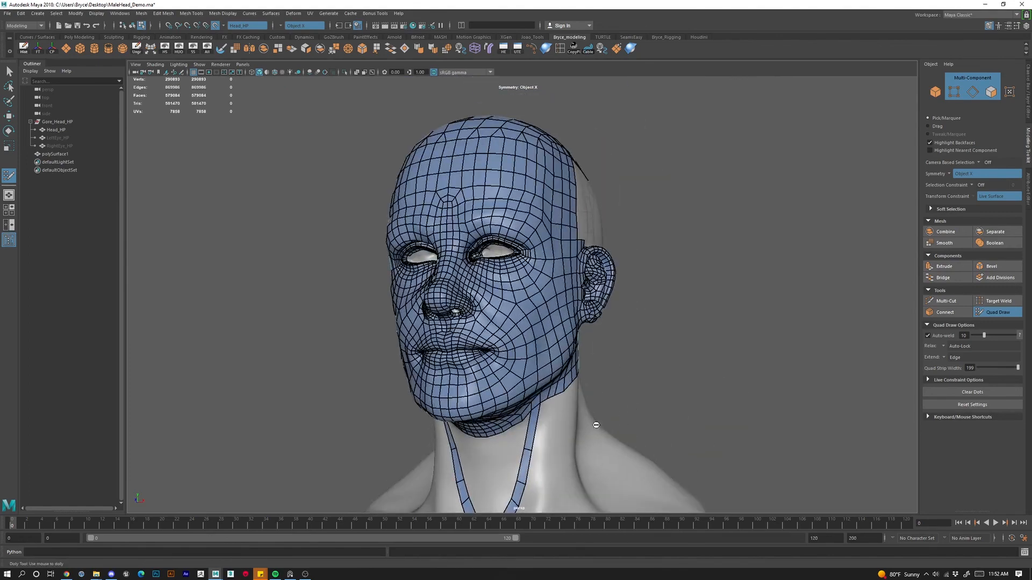
alt+drag(596, 425, 650, 347)
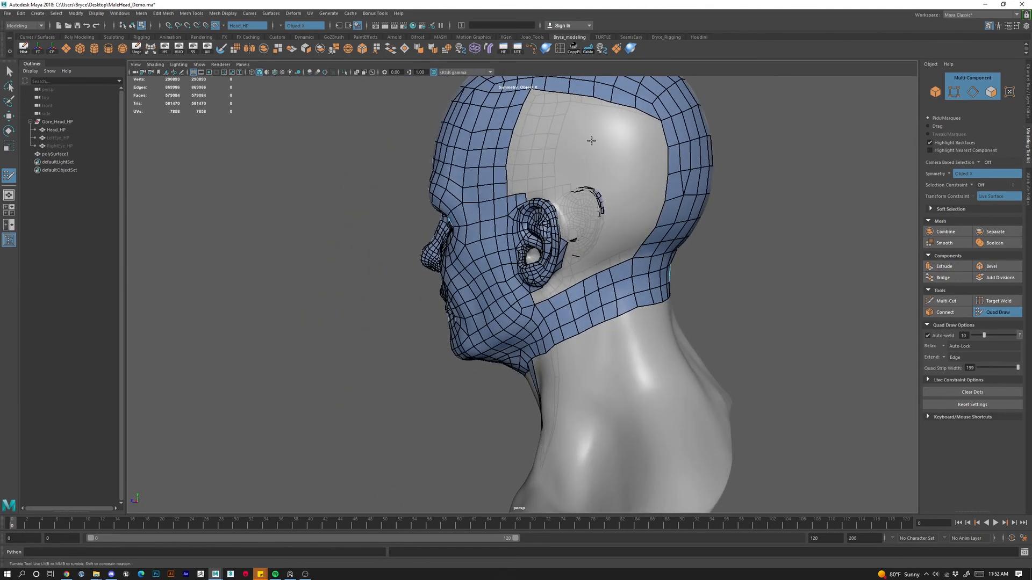
alt+drag(677, 281, 526, 230)
alt+drag(535, 337, 458, 269)
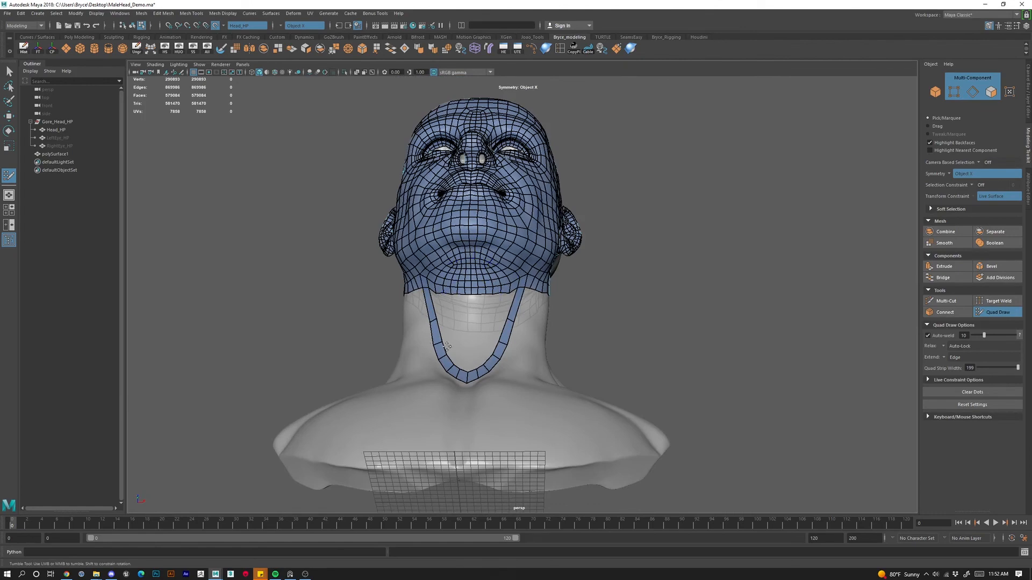
alt+drag(512, 361, 584, 331)
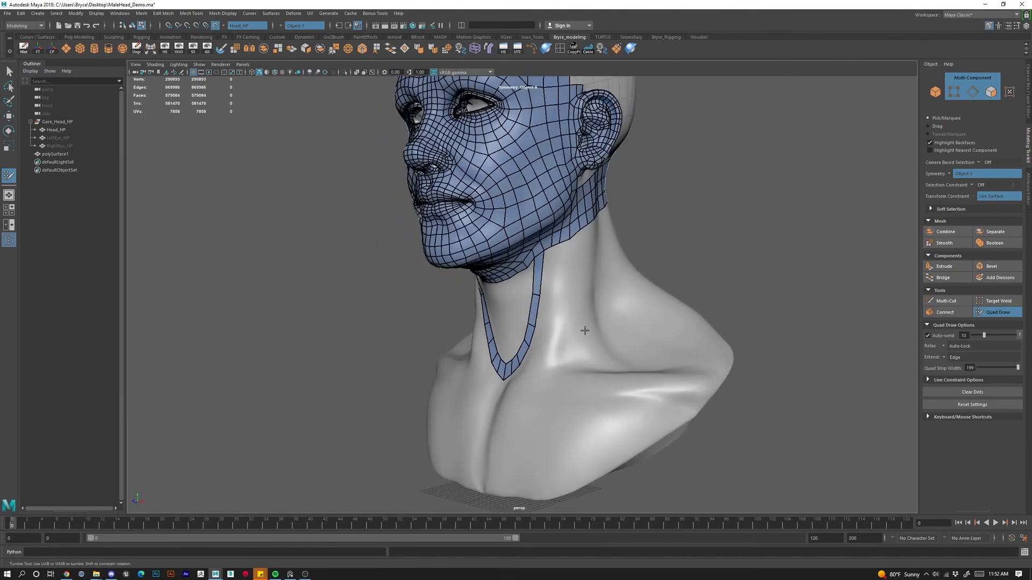
shift+click(551, 347)
drag(551, 348, 564, 345)
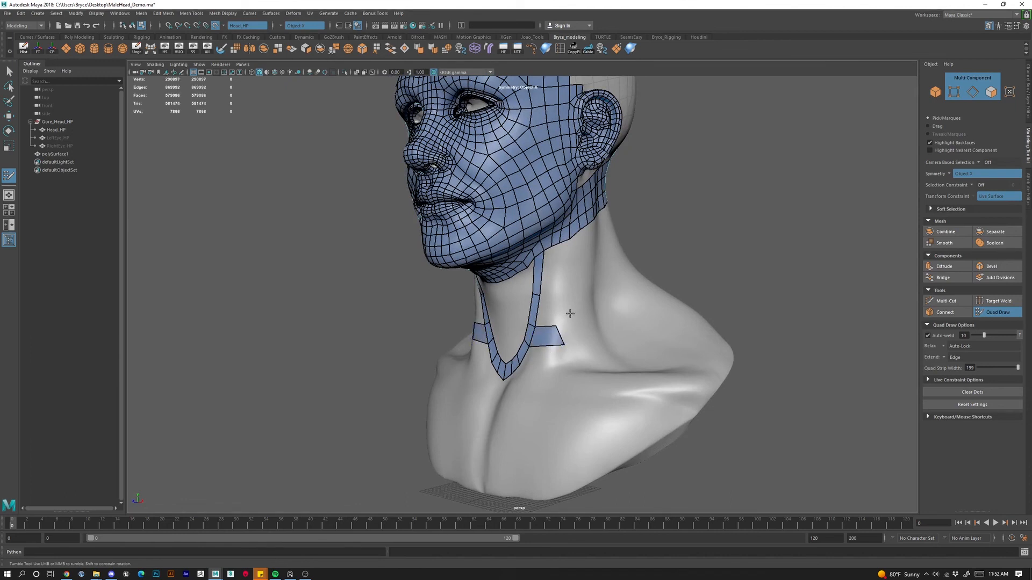
click(577, 337)
shift+click(566, 341)
Continue the horizontal neck strip backwards along the side of the neck with two quads.
alt+drag(622, 340, 606, 307)
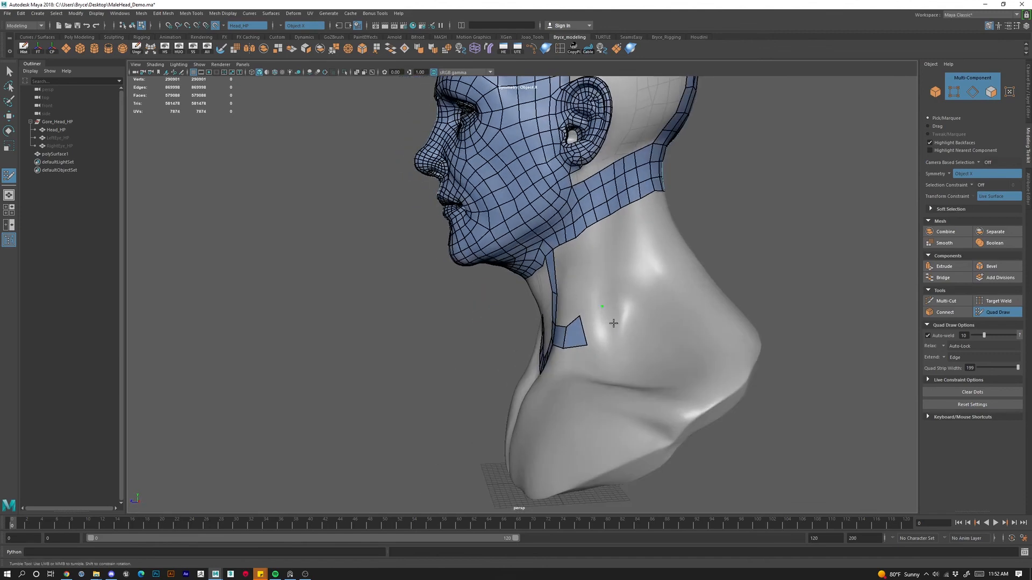
click(613, 328)
shift+click(596, 321)
click(623, 291)
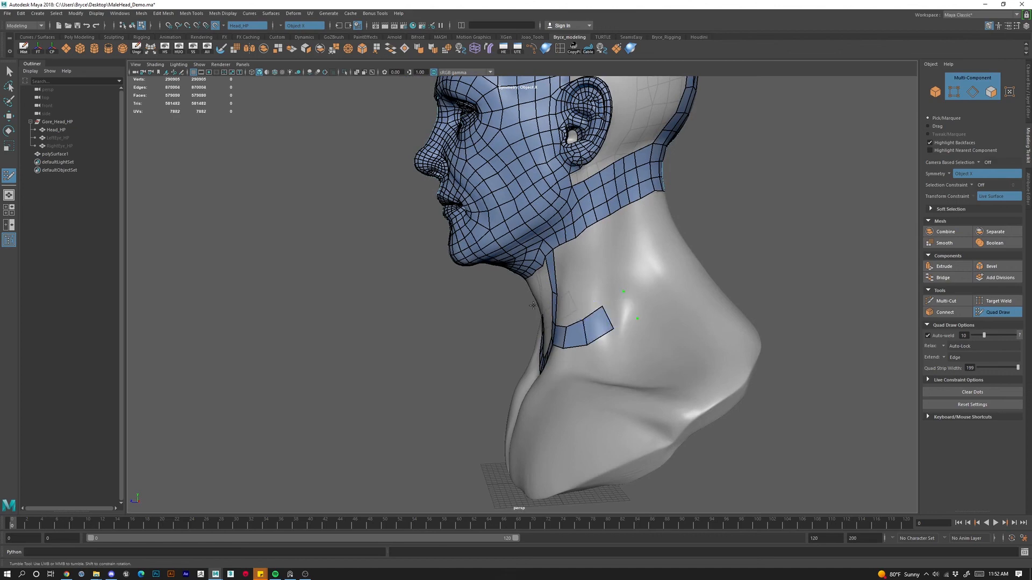
shift+click(619, 311)
Extend the horizontal neck strip backwards with two more quads around the side towards the nape.
alt+drag(707, 249, 643, 376)
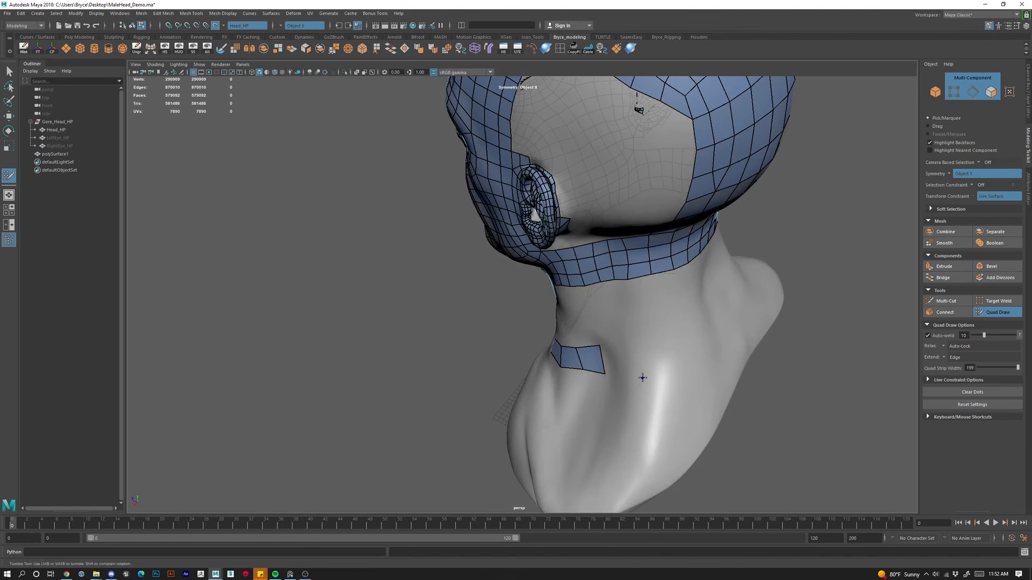
click(642, 350)
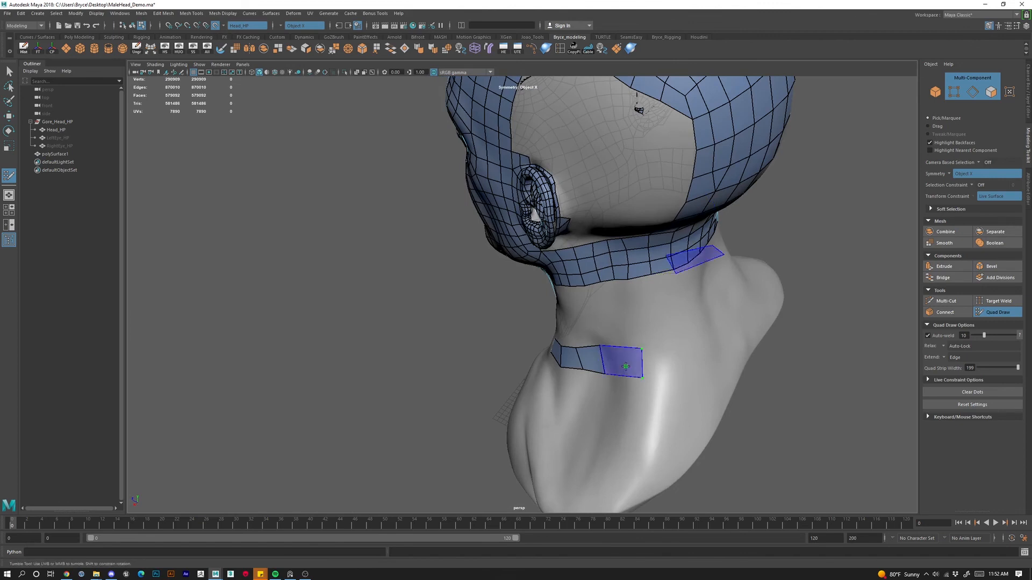
shift+click(674, 361)
click(683, 371)
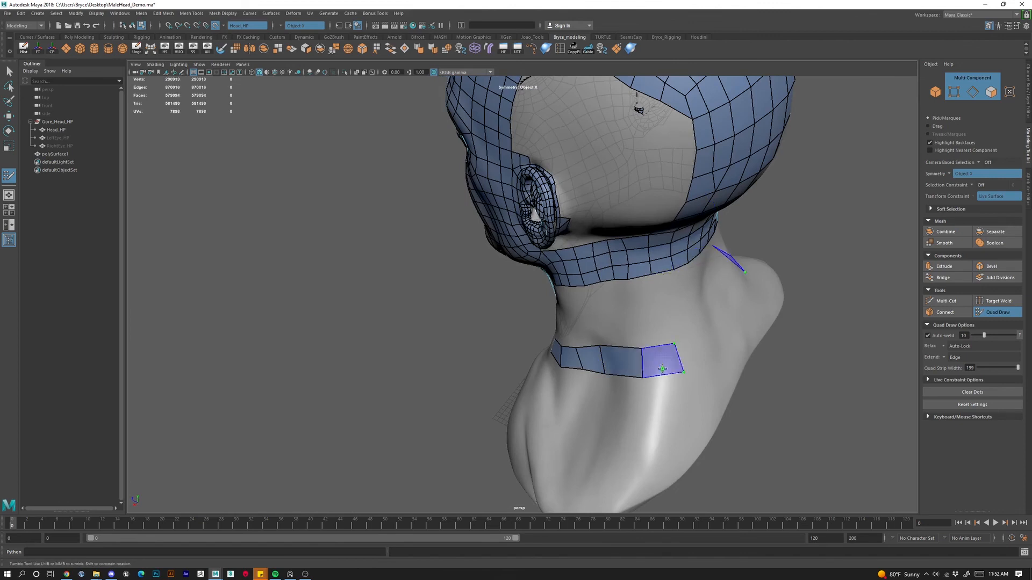
shift+click(690, 368)
Close the horizontal strip across the back of the neck with quads meeting at the centre line, and adjust the centre's lower vertex.
alt+drag(793, 396, 540, 344)
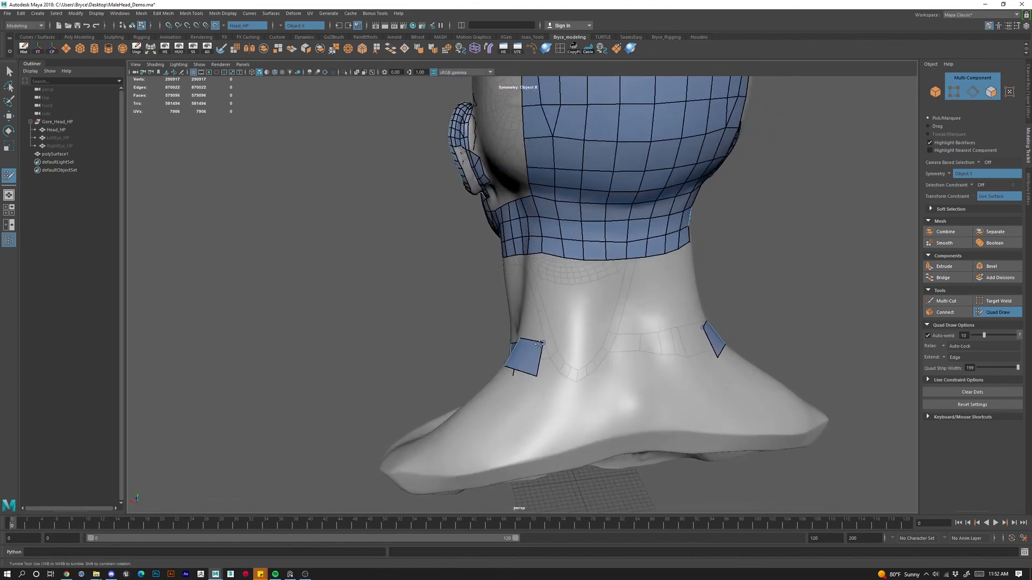
click(634, 372)
shift+click(618, 369)
shift+click(594, 364)
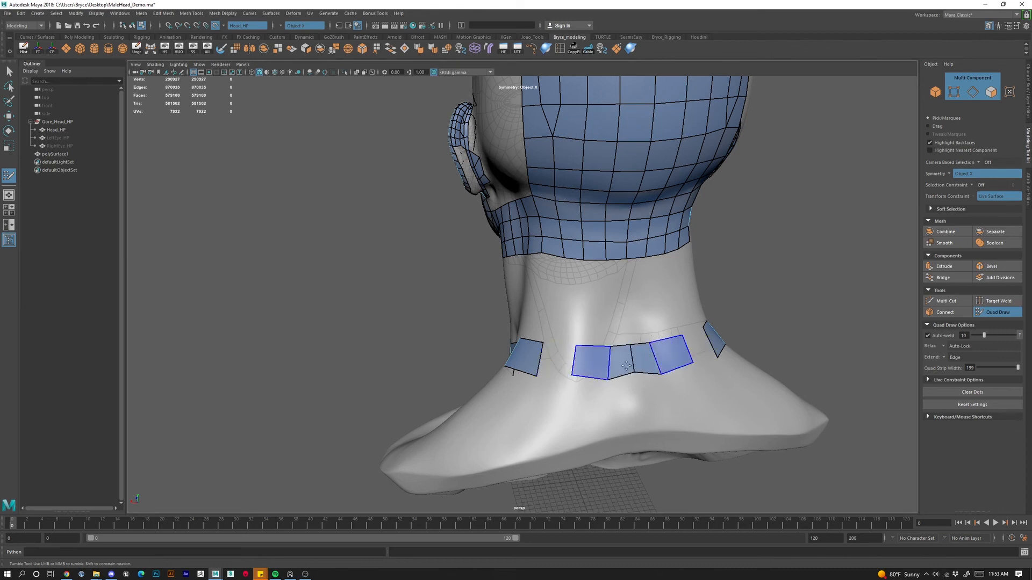
drag(609, 382, 635, 382)
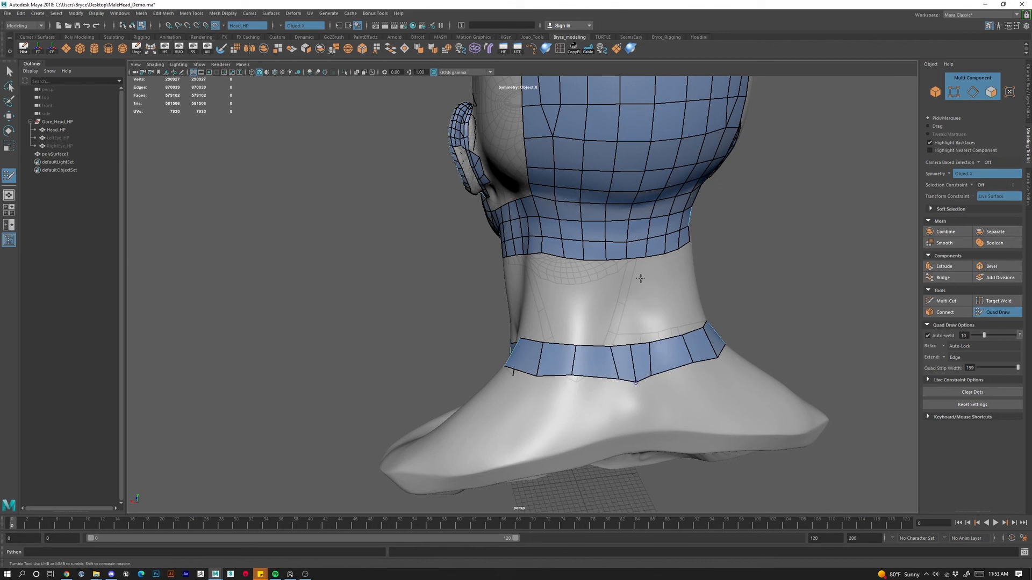
Fill a long vertical quad beside the back centre line, connecting the upper neck band to the horizontal neck strip.
shift+click(613, 344)
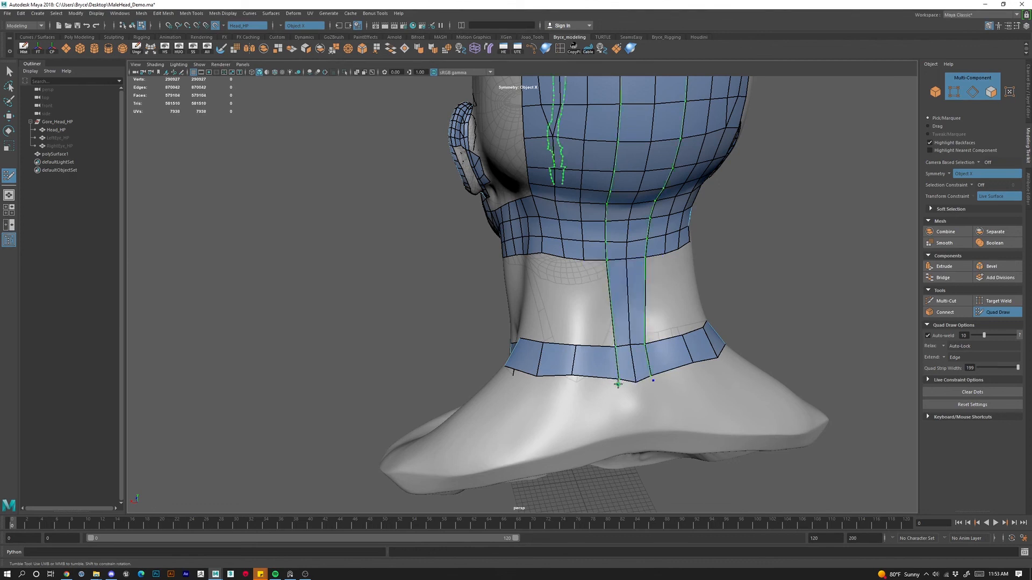
drag(619, 379, 613, 291)
scroll(584, 397, down, 2)
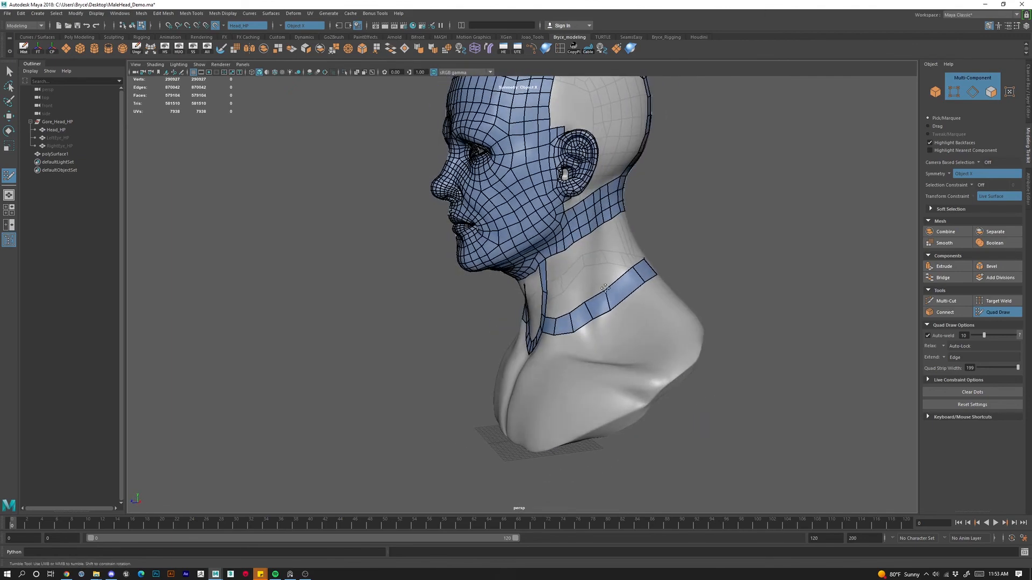
Rebuild the neck strip's front quad lower so it joins the throat strip near its tip, and insert an edge across the side strip.
mouse_move(621, 243)
alt+mouse_down()
mouse_move(538, 317)
mouse_move(571, 211)
alt+mouse_up()
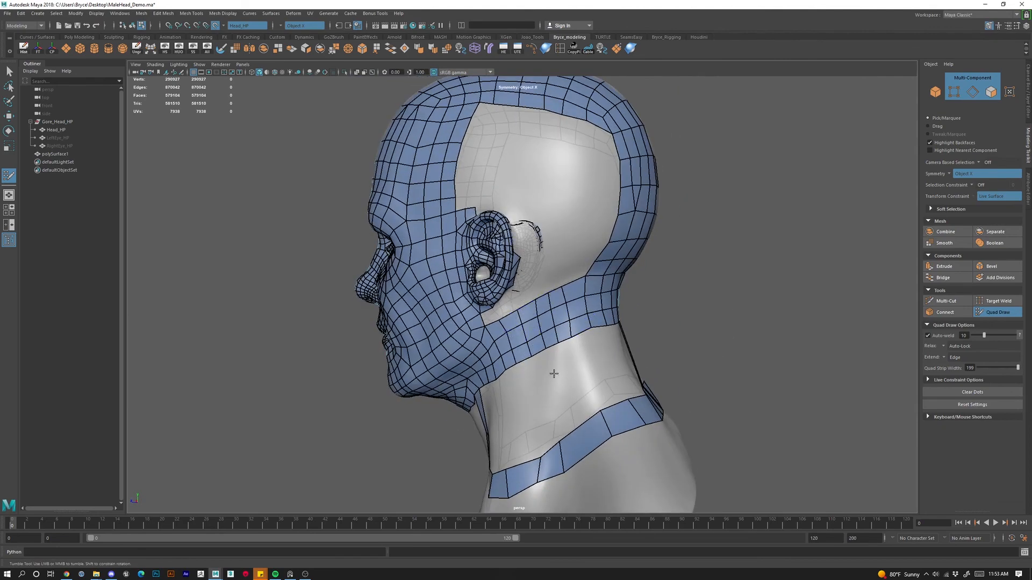
alt+drag(579, 393, 462, 315)
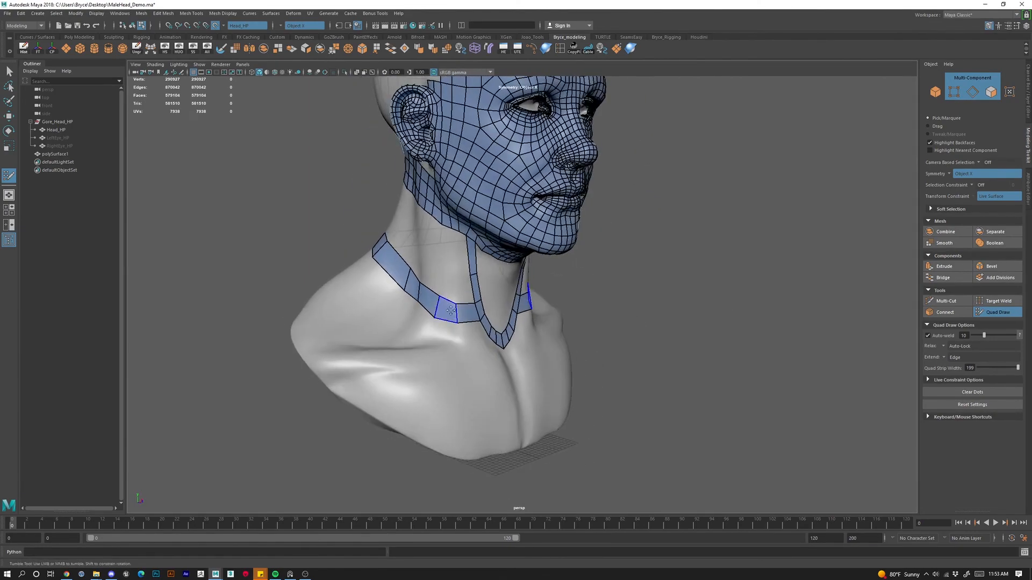
ctrl+shift+click(471, 313)
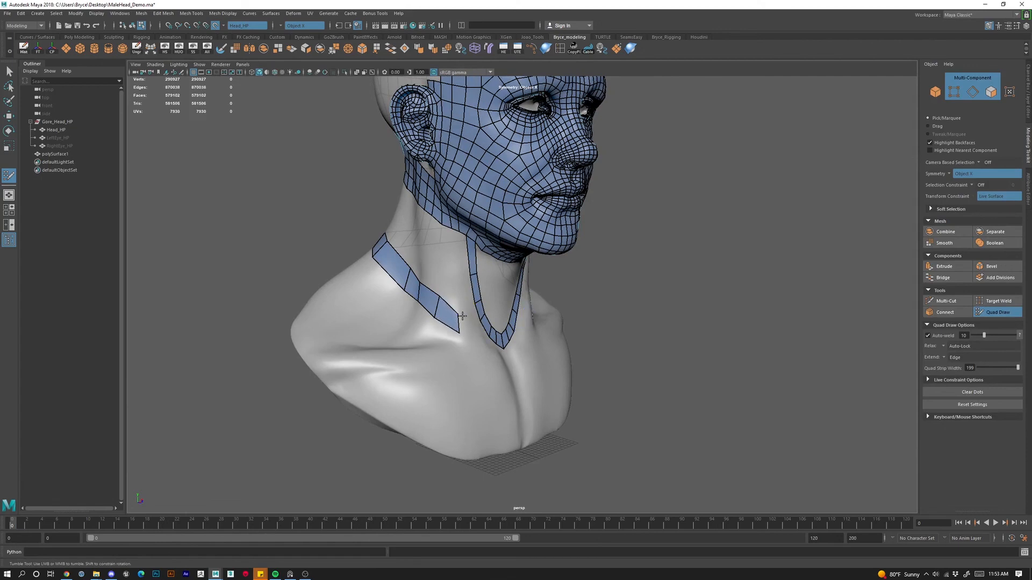
shift+click(461, 316)
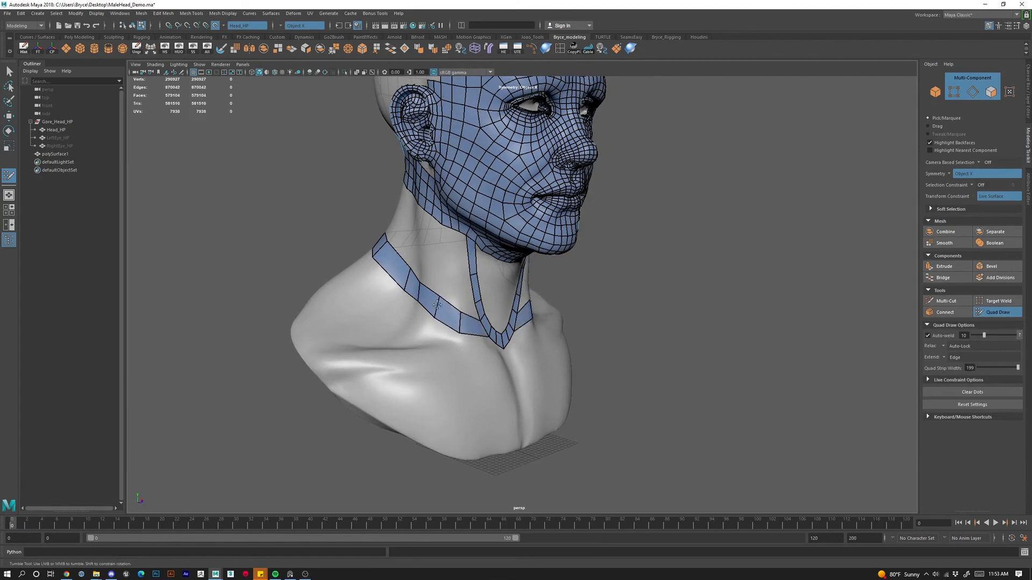
alt+drag(437, 306, 433, 289)
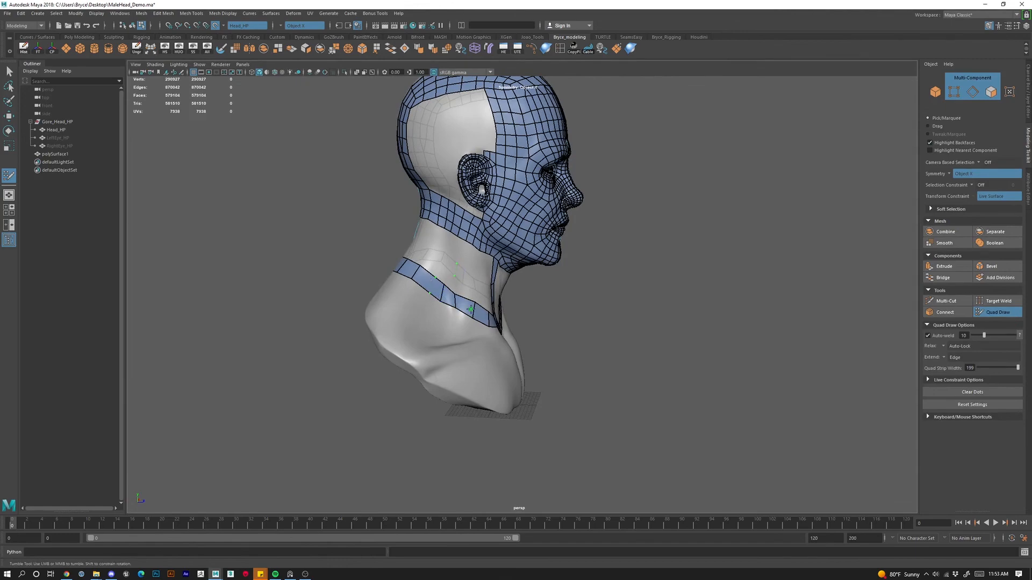
shift+click(464, 313)
Examine the face, jaw and neck topology from several angles, including the edge flow around the nose and the open side of the neck.
alt+drag(550, 346, 535, 324)
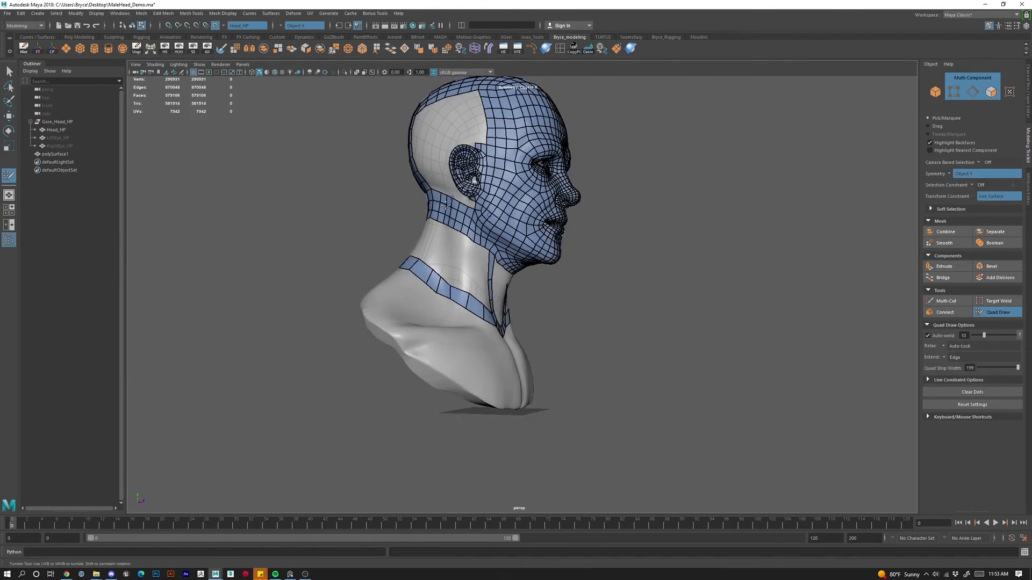
alt+drag(589, 406, 567, 392)
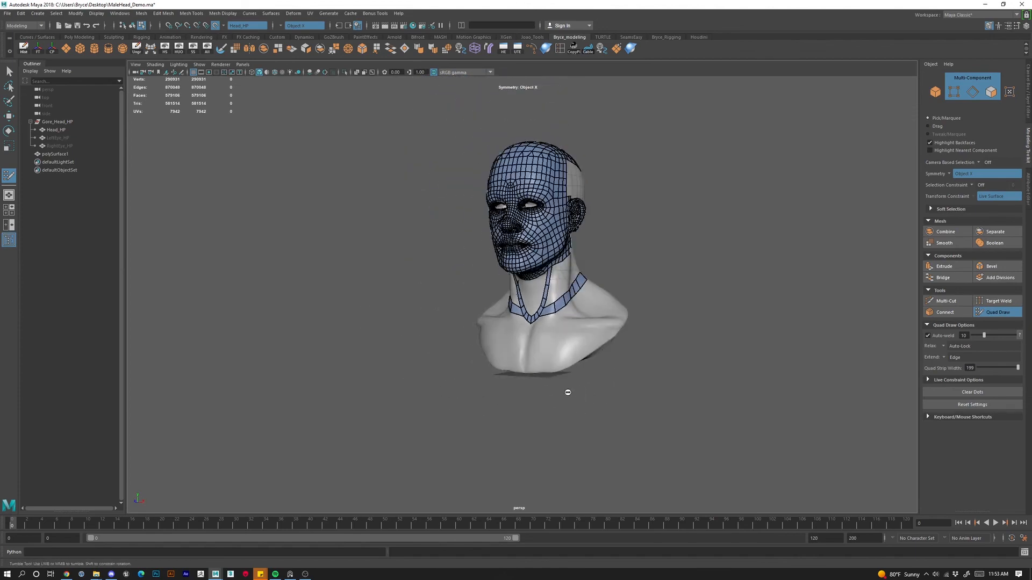
scroll(761, 367, up, 10)
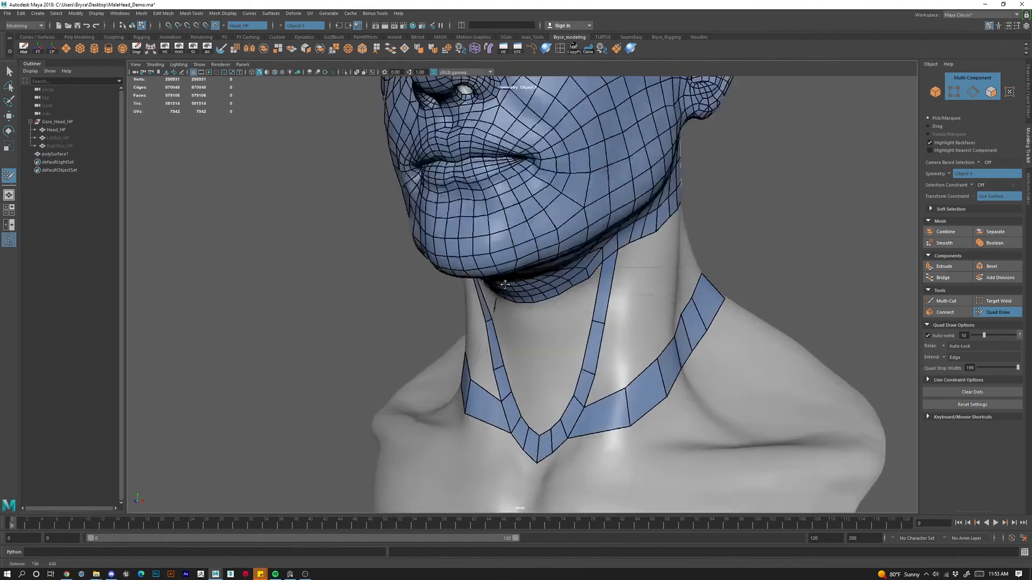
alt+drag(698, 350, 553, 317)
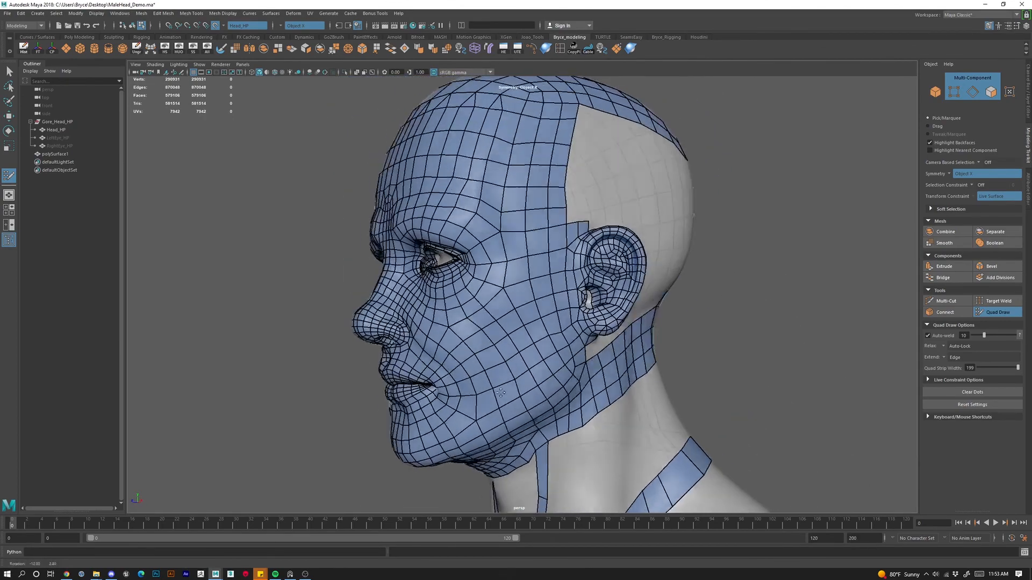
scroll(554, 317, up, 3)
alt+middle_drag(398, 376, 570, 390)
scroll(570, 389, up, 4)
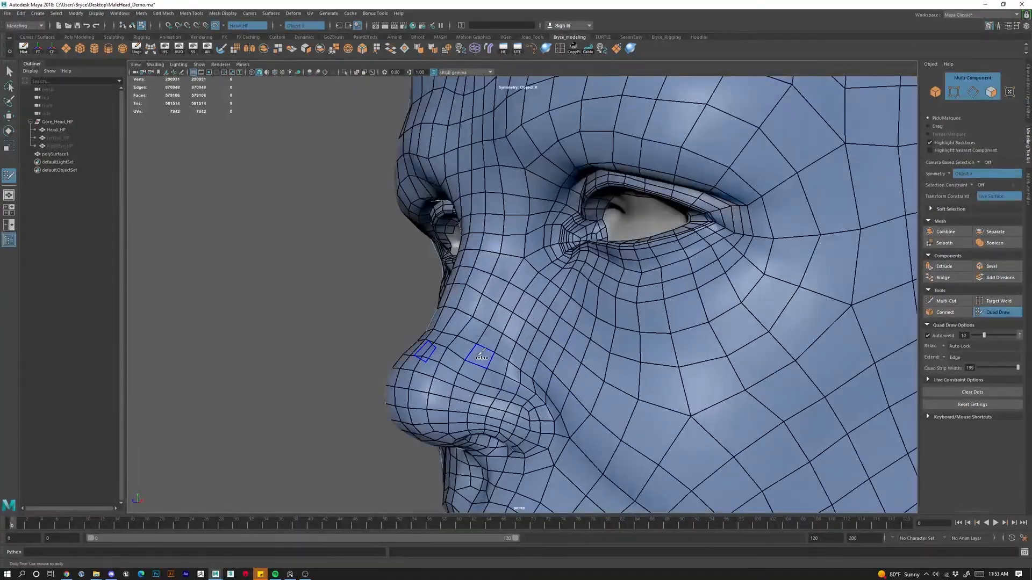
shift+drag(468, 320, 484, 301)
scroll(506, 321, down, 5)
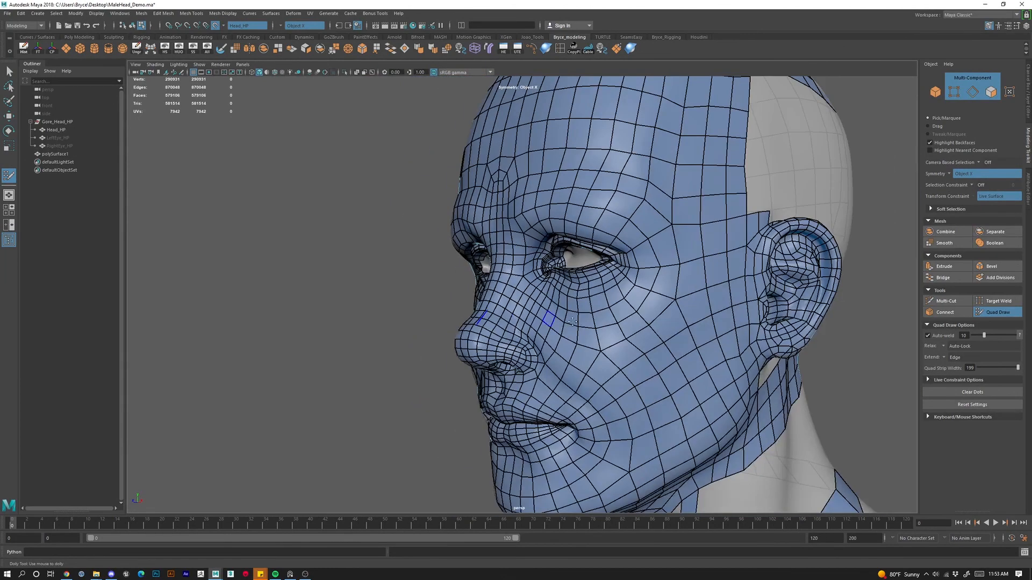
alt+middle_drag(634, 333, 614, 313)
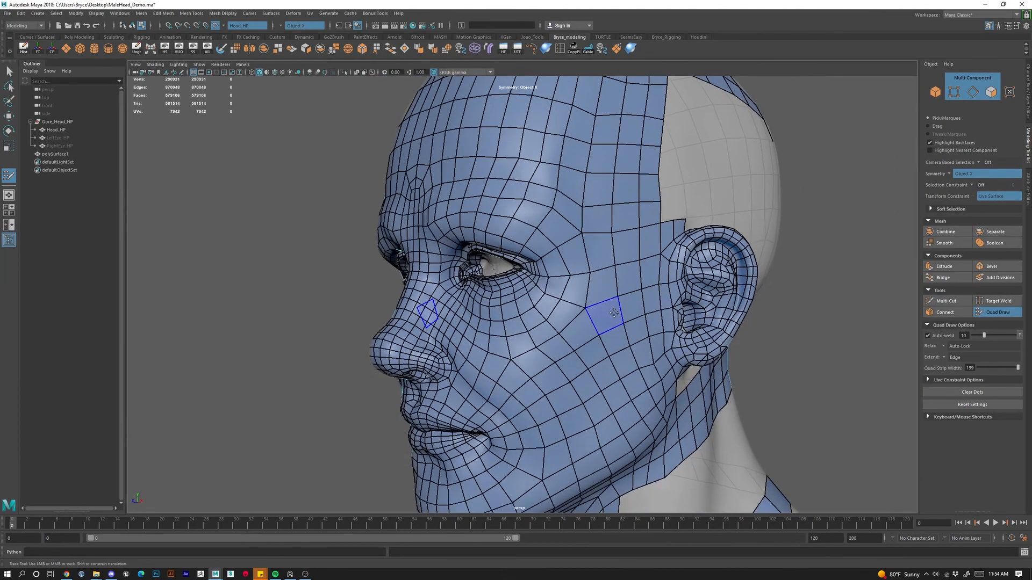
alt+drag(615, 309, 410, 196)
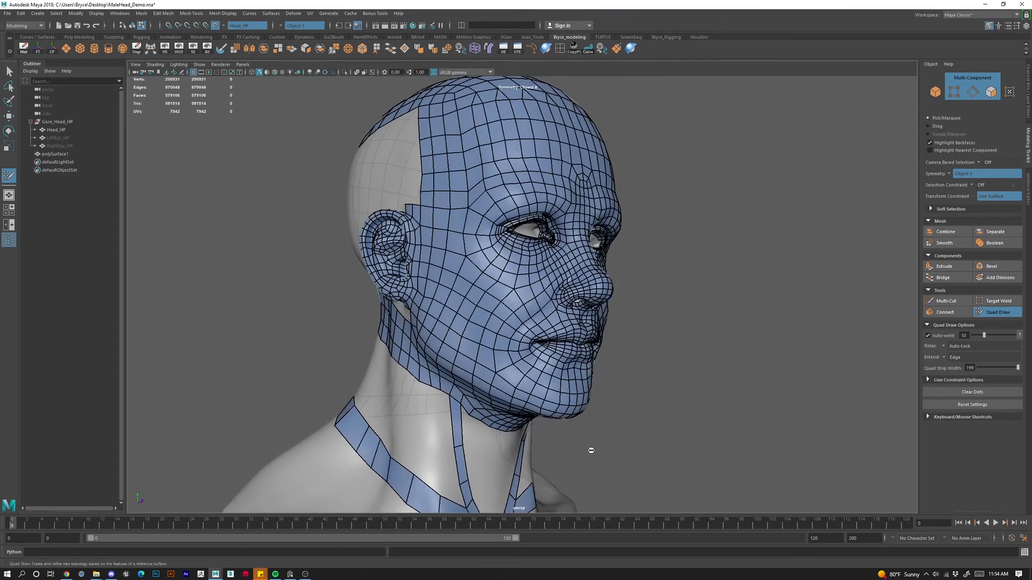
alt+drag(592, 452, 504, 372)
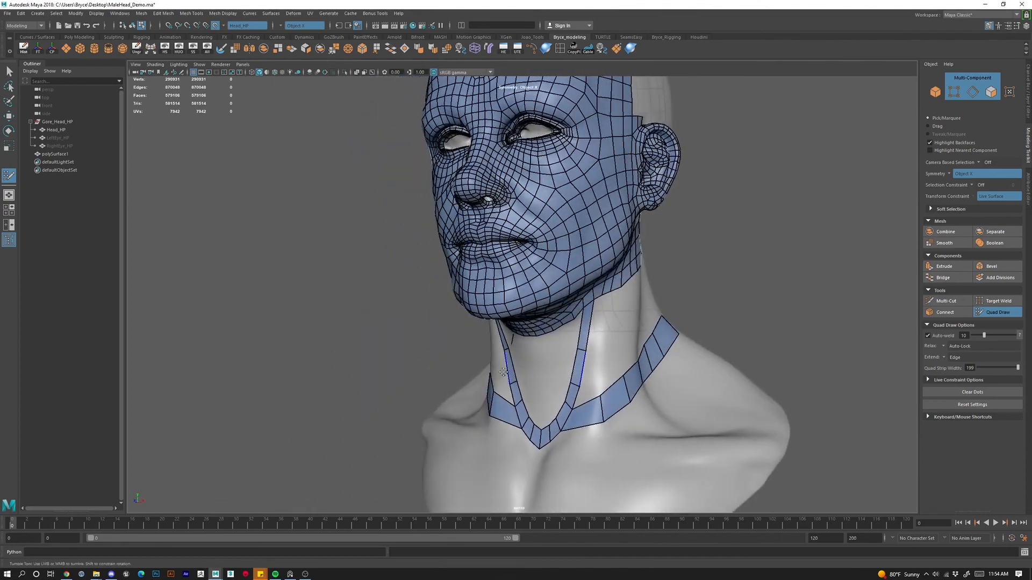
alt+drag(564, 380, 617, 380)
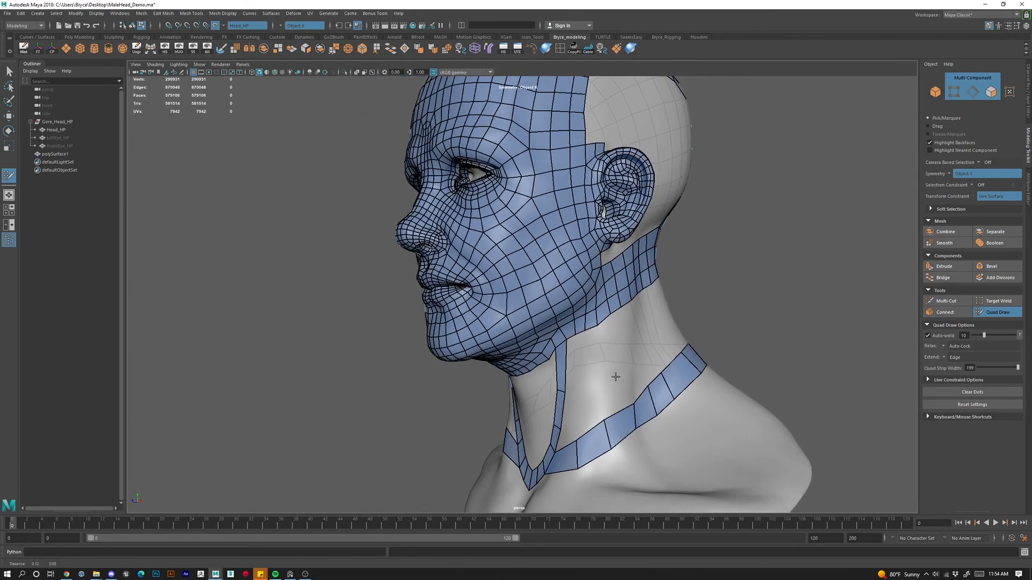
alt+middle_drag(617, 380, 584, 343)
alt+drag(584, 344, 587, 339)
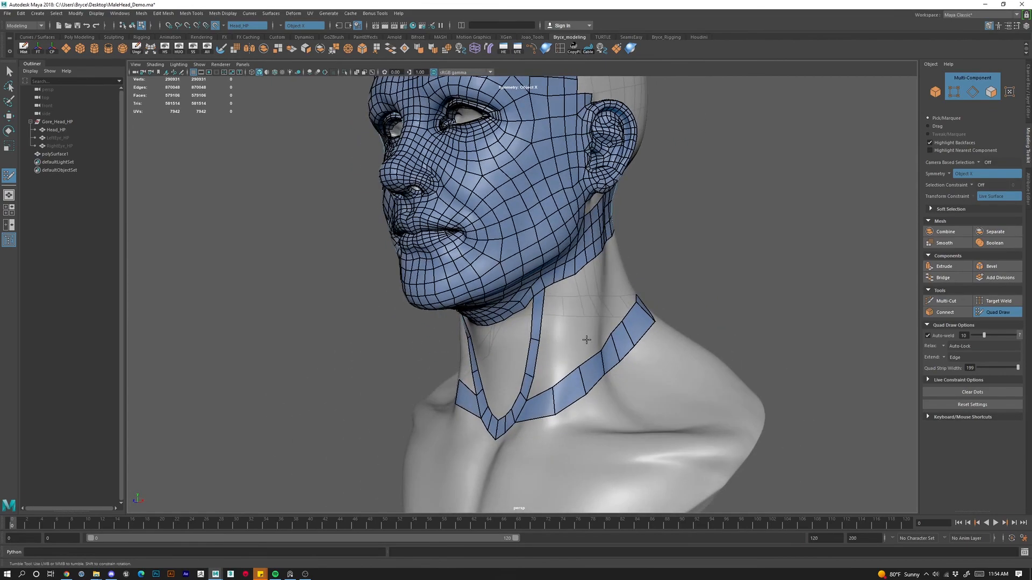